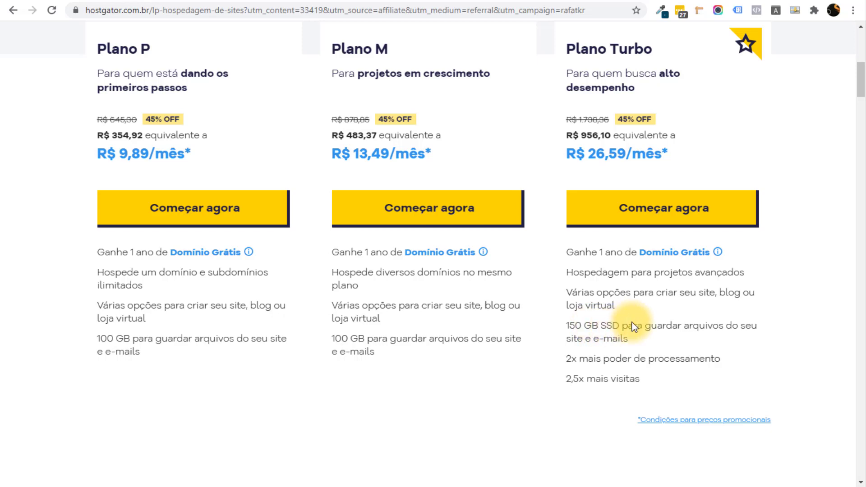
- Start buying Plano M and switch its subscription from 3 years to 1 ano
scroll(428, 120, up, 3)
scroll(247, 145, up, 1)
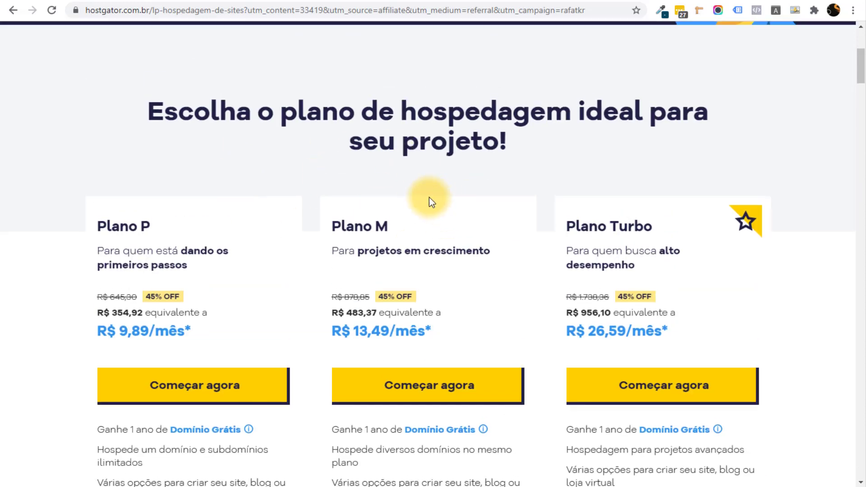
scroll(427, 197, down, 1)
scroll(429, 198, down, 1)
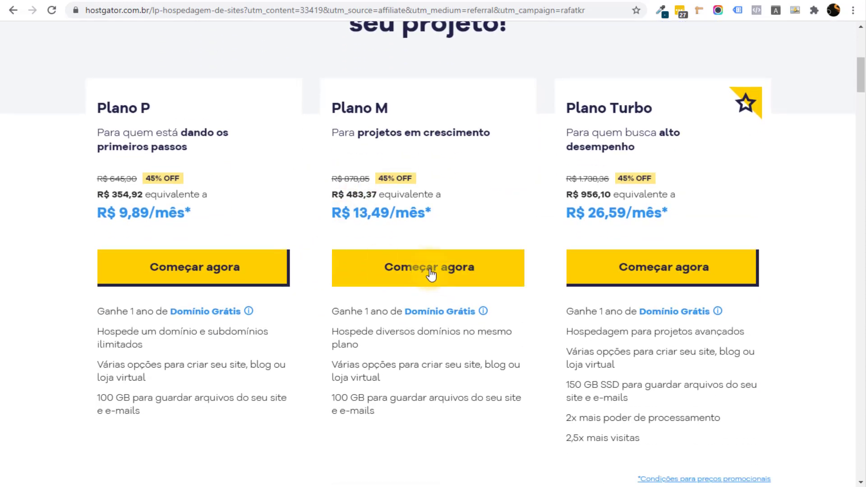
click(413, 275)
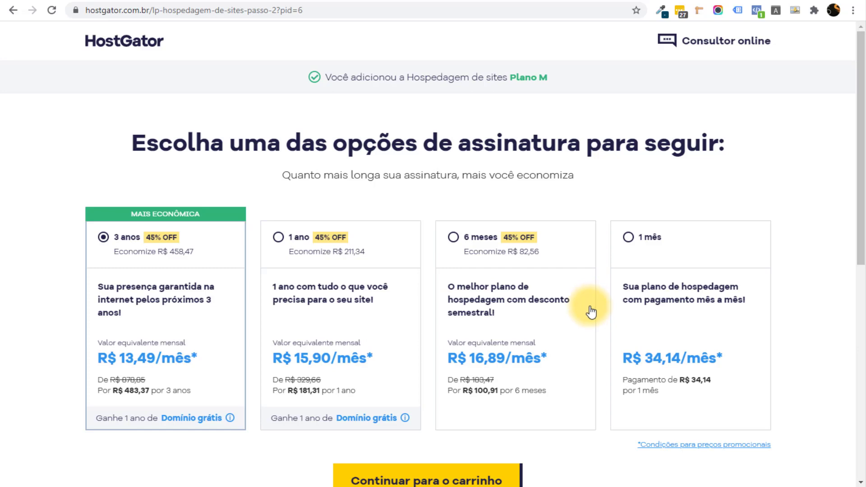
scroll(589, 306, down, 1)
scroll(638, 348, up, 1)
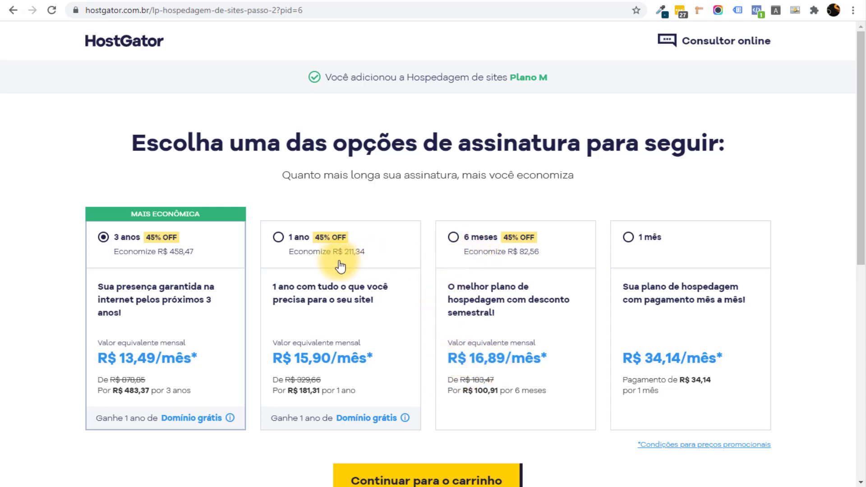
click(279, 238)
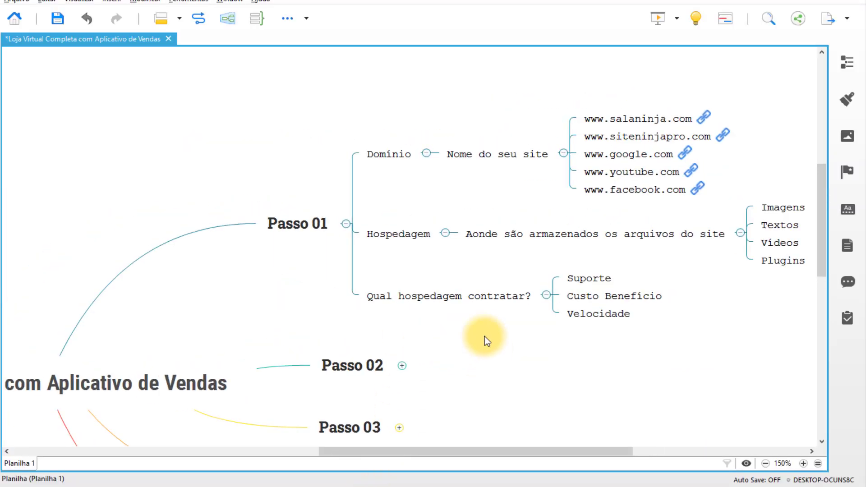
click(419, 157)
click(402, 335)
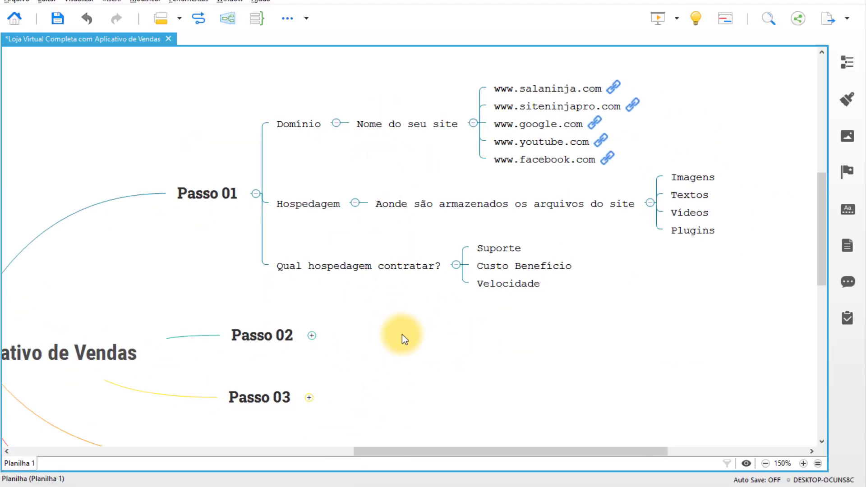
click(320, 204)
shift+click(388, 212)
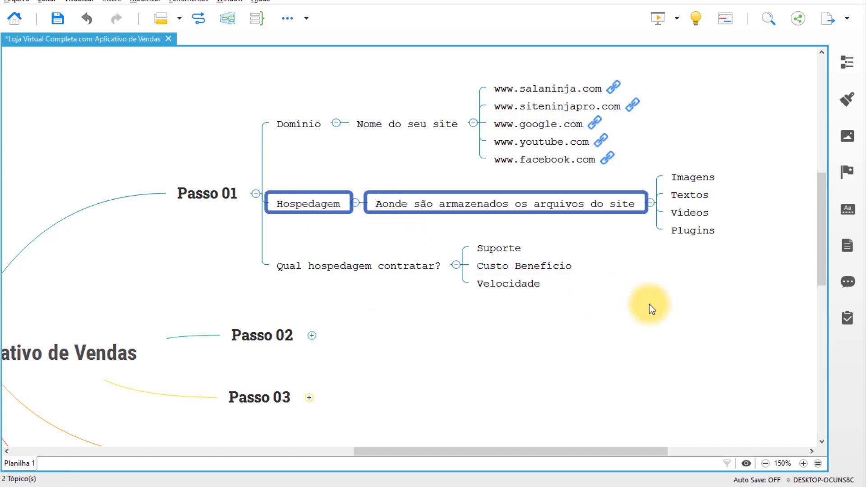
click(648, 303)
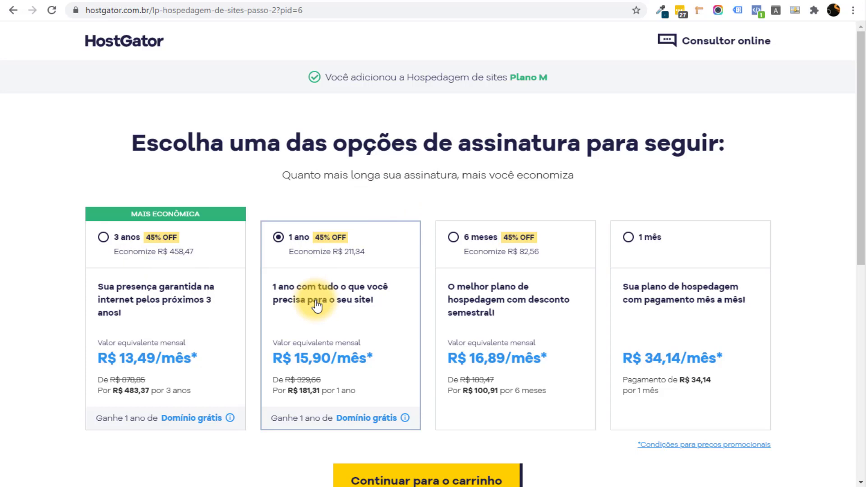
- Continue to the cart and choose 'Vou registrar um novo domínio'
scroll(361, 316, down, 4)
click(427, 311)
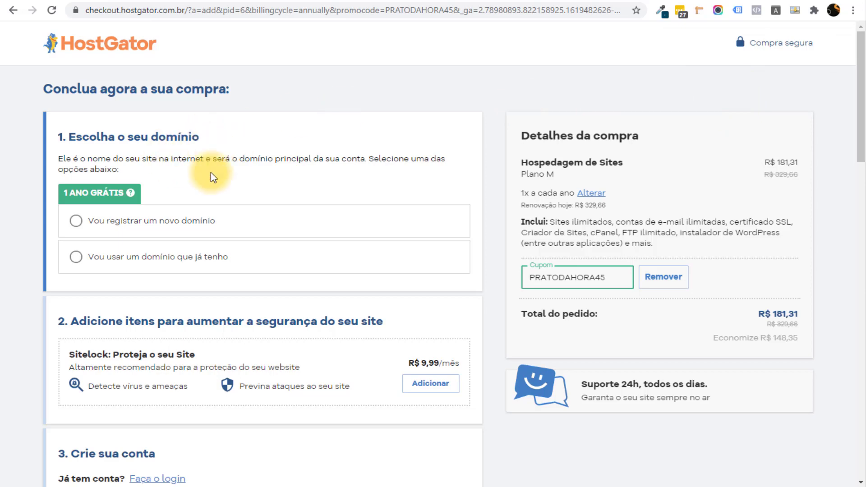
scroll(412, 201, down, 3)
scroll(412, 201, up, 3)
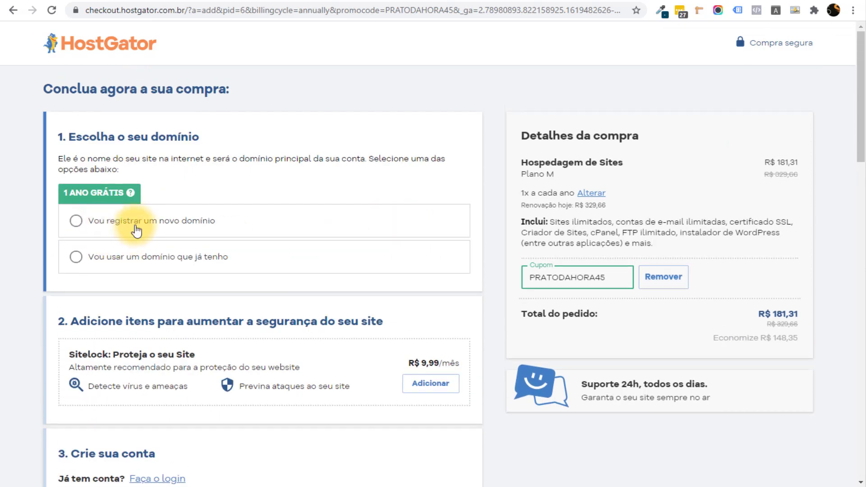
click(150, 230)
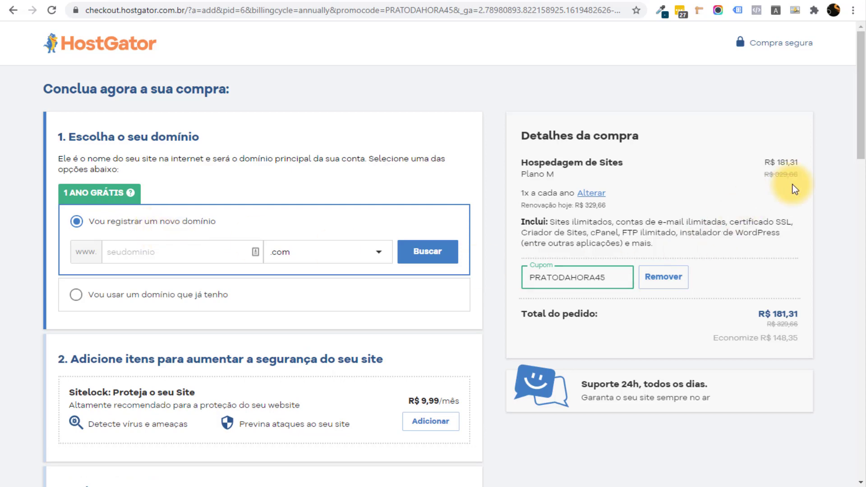
- Highlight the discounted R$ 181,31 hosting price in the order summary
drag(775, 162, 794, 166)
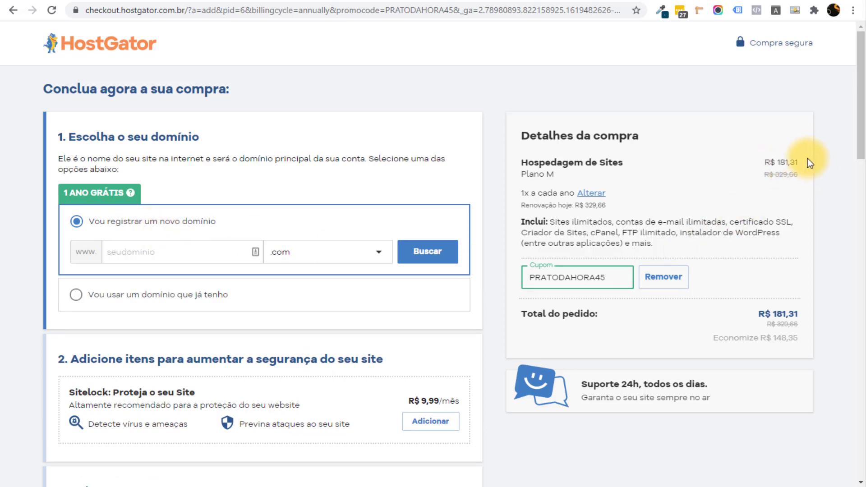
click(779, 162)
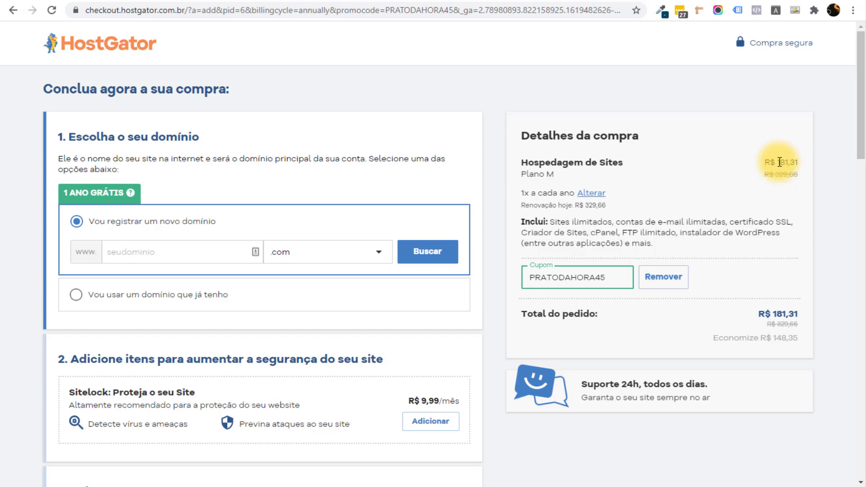
drag(780, 163, 815, 161)
click(813, 166)
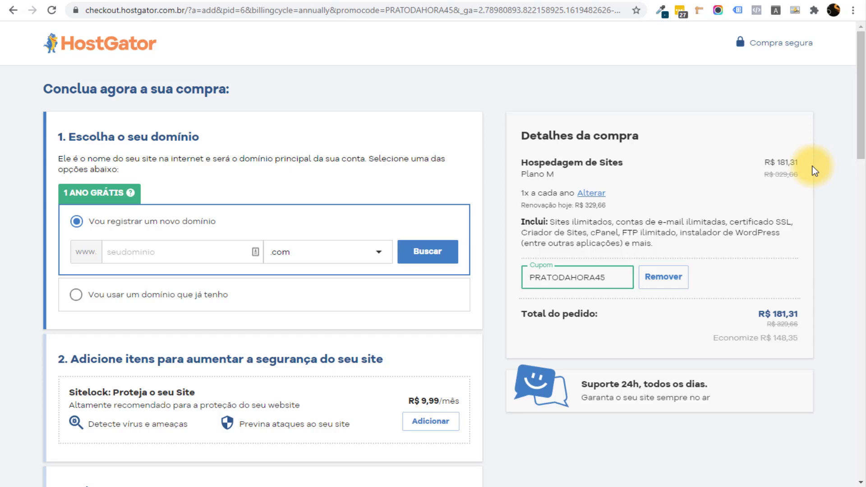
drag(811, 166, 727, 158)
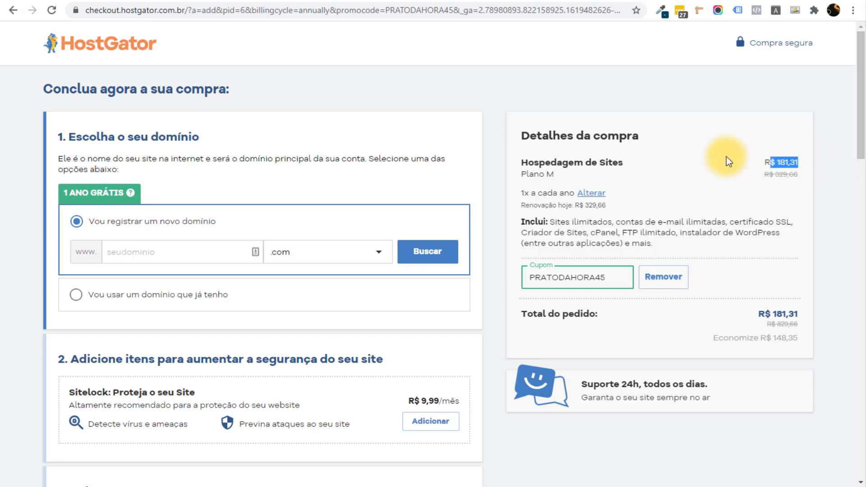
click(774, 171)
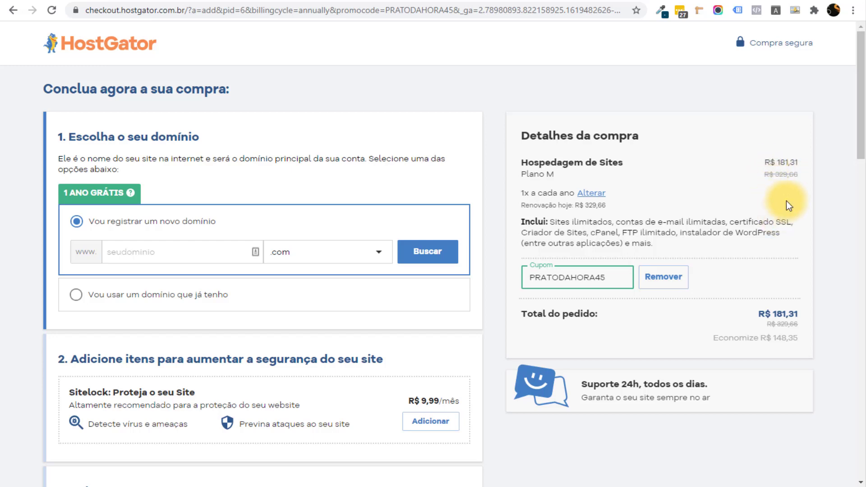
double_click(780, 163)
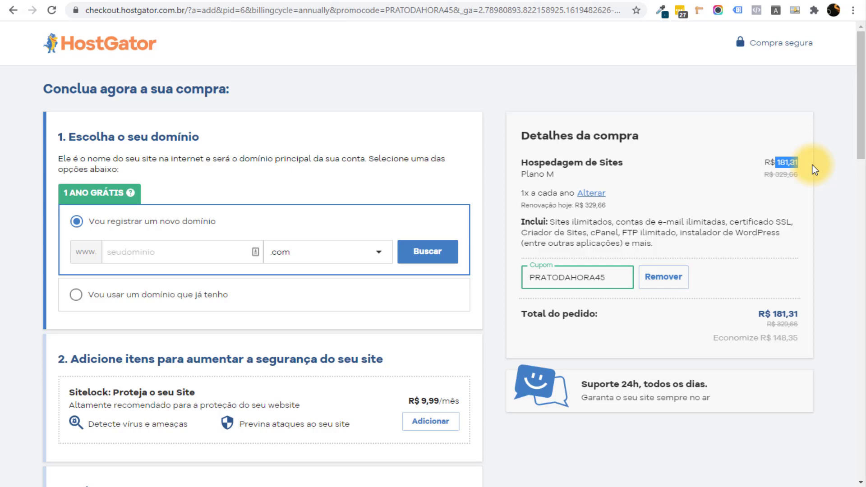
click(145, 223)
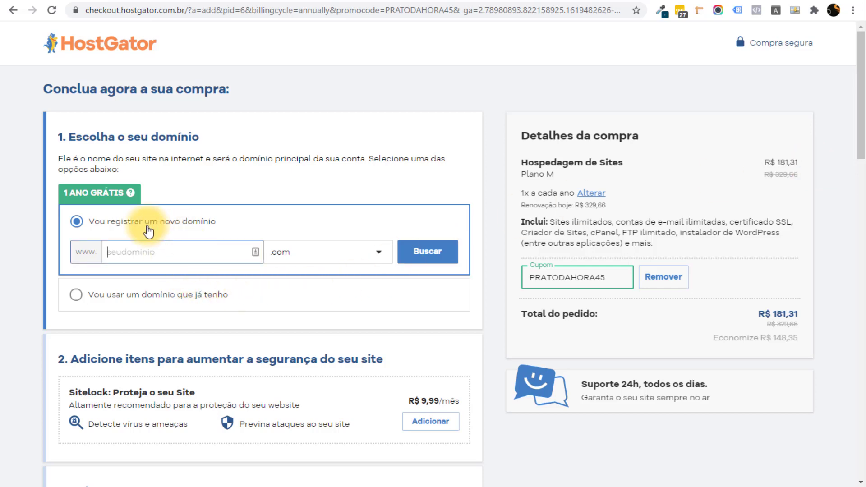
- Search and add lojatesteninja.com, then remove the R$ 14,99 privacy protection
click(186, 252)
text(lojatestenin)
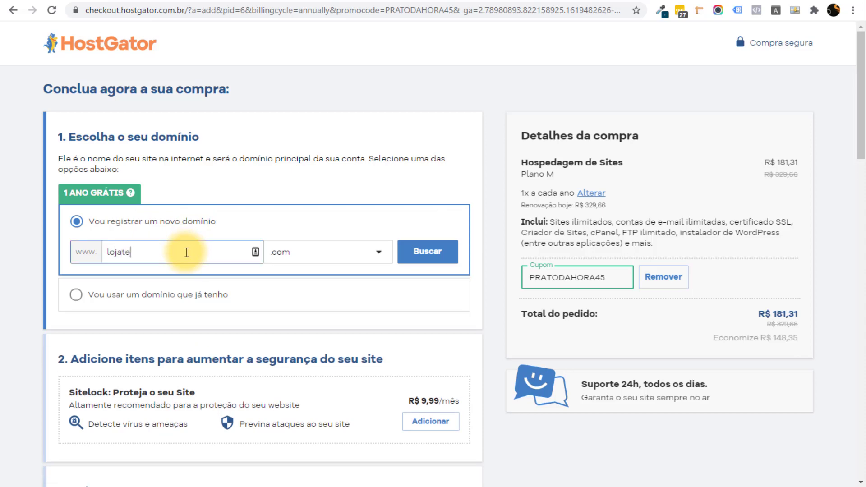
text(ja)
click(333, 254)
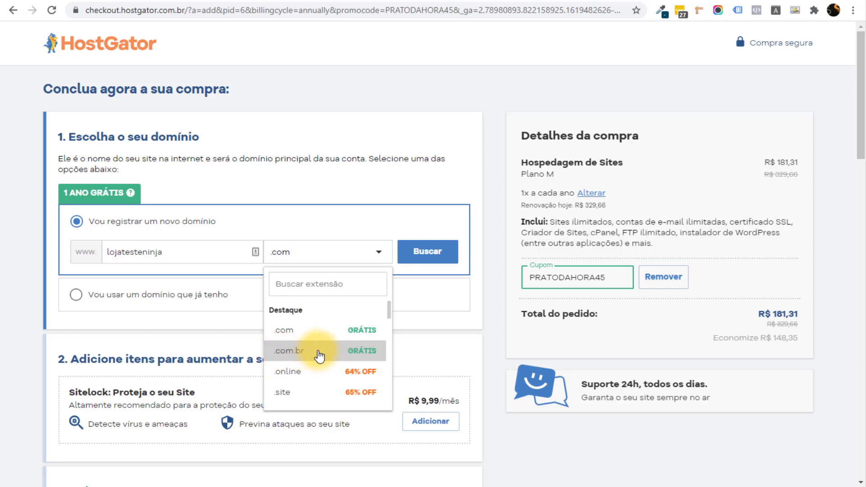
click(437, 253)
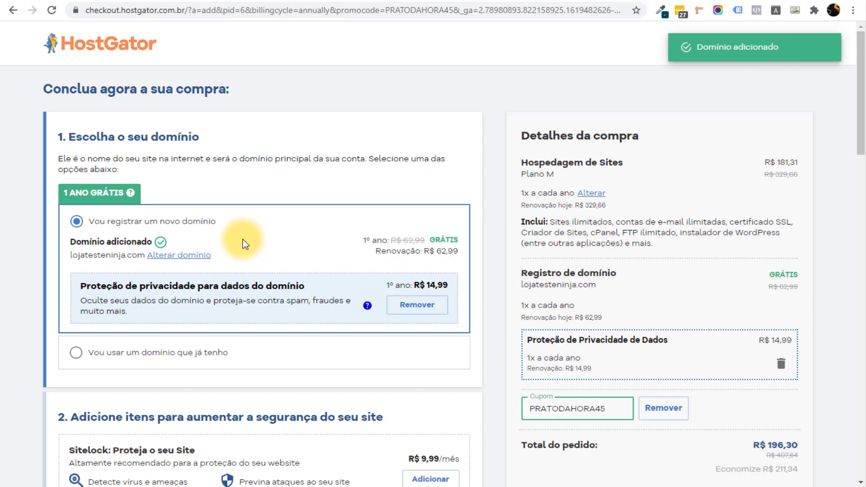
click(413, 306)
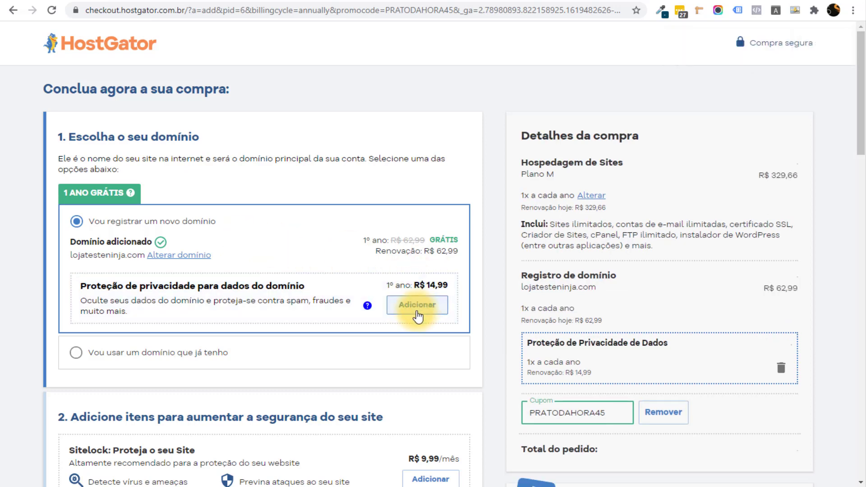
- Scroll down the checkout form past the account e-mail field
scroll(393, 305, down, 4)
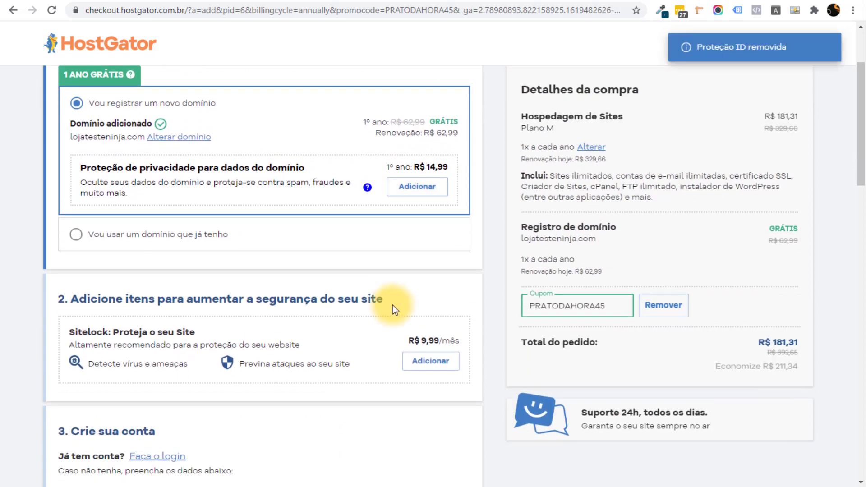
scroll(188, 259, down, 4)
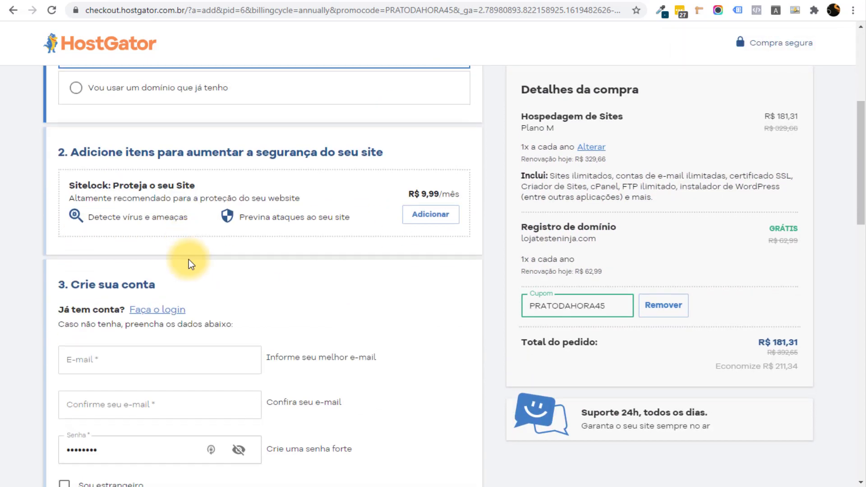
click(189, 259)
scroll(189, 259, down, 1)
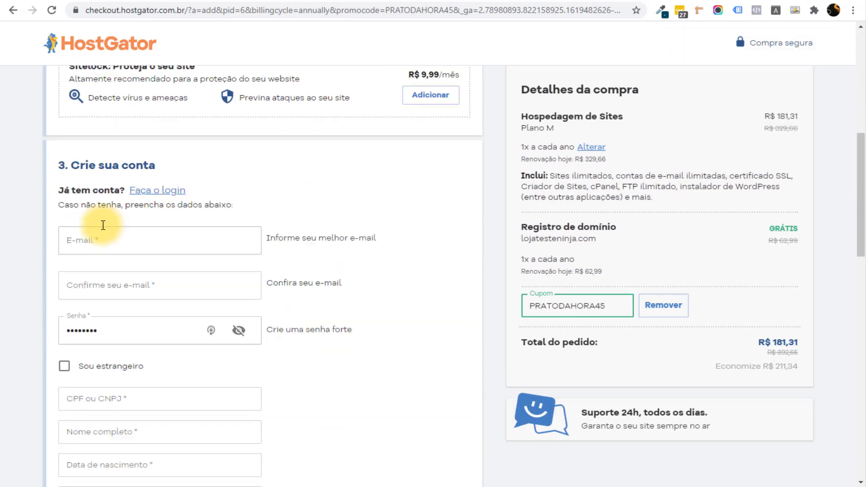
scroll(42, 193, down, 1)
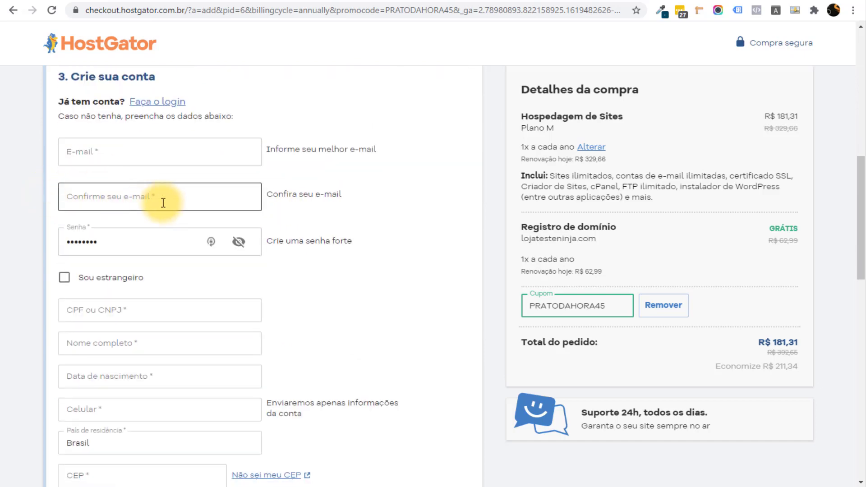
scroll(179, 176, down, 1)
scroll(180, 175, down, 2)
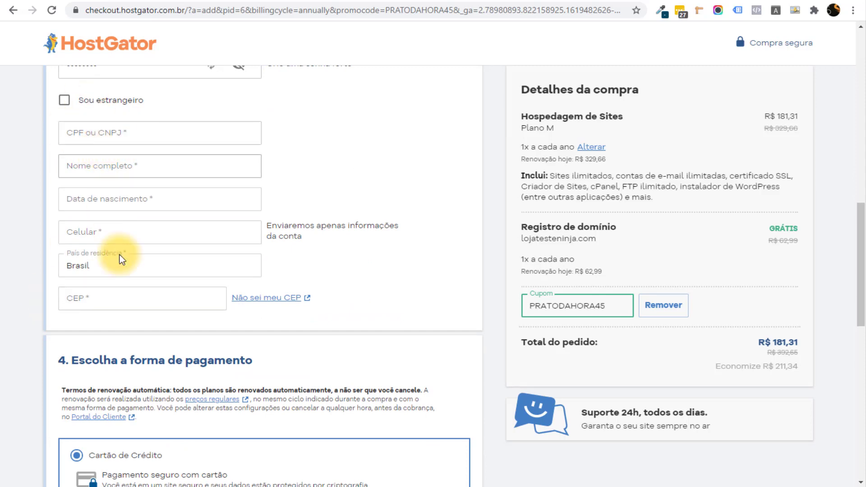
scroll(118, 195, down, 4)
scroll(118, 195, down, 3)
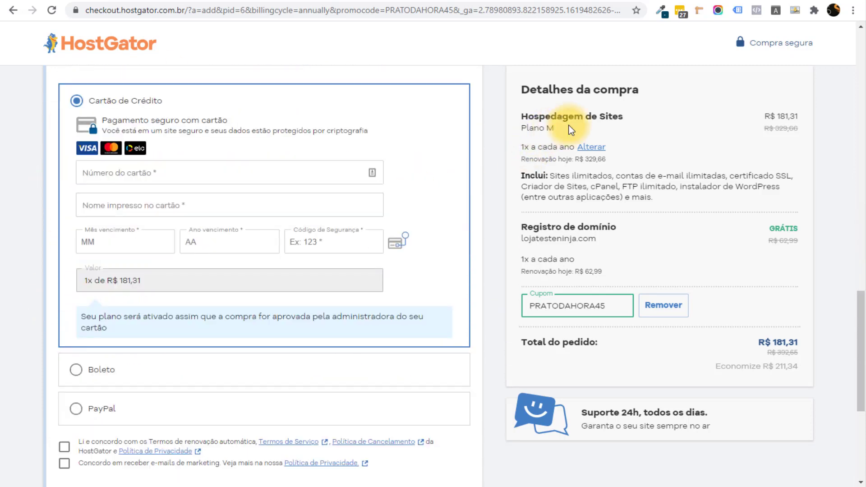
- Highlight the Hospedagem de Sites item and the lojatesteninja.com domain in the summary
drag(535, 116, 628, 116)
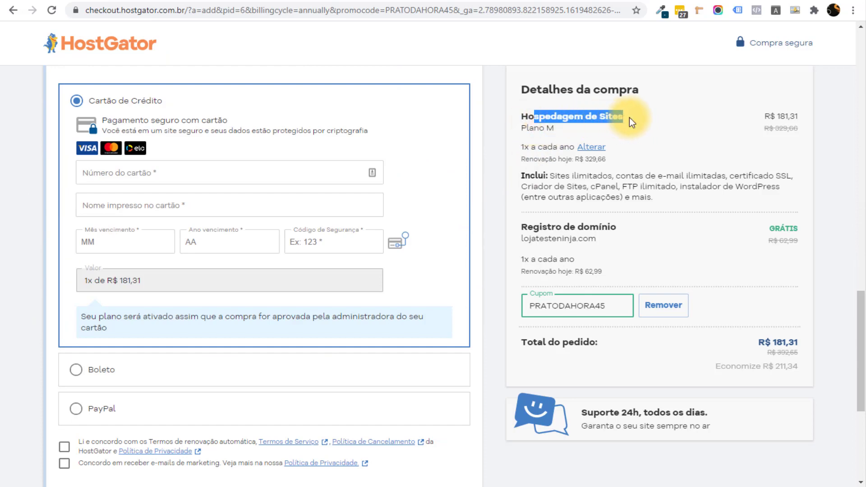
click(605, 116)
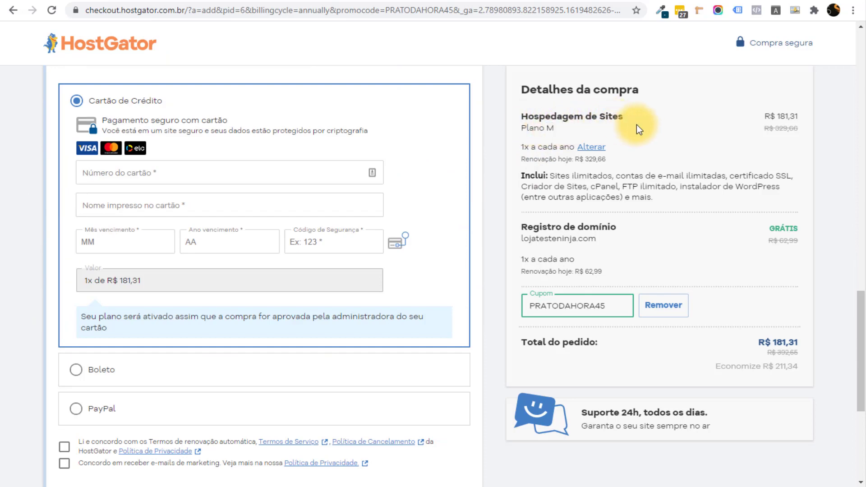
drag(523, 239, 582, 226)
click(570, 241)
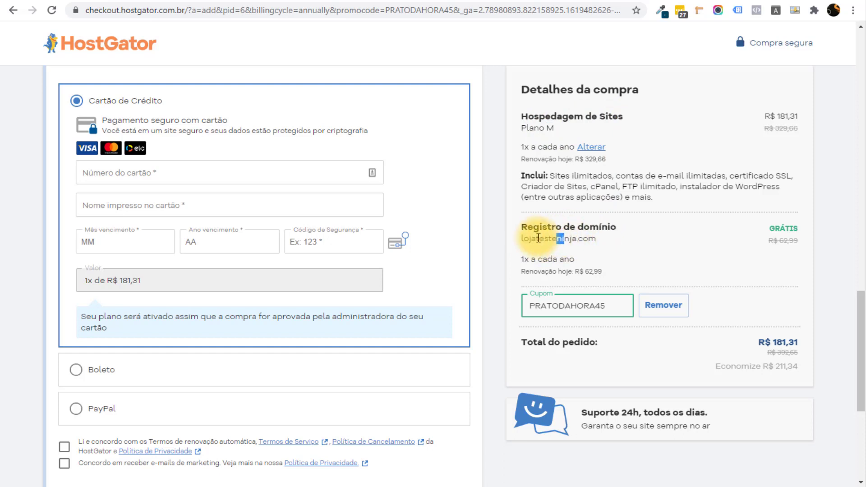
drag(522, 239, 597, 240)
click(600, 245)
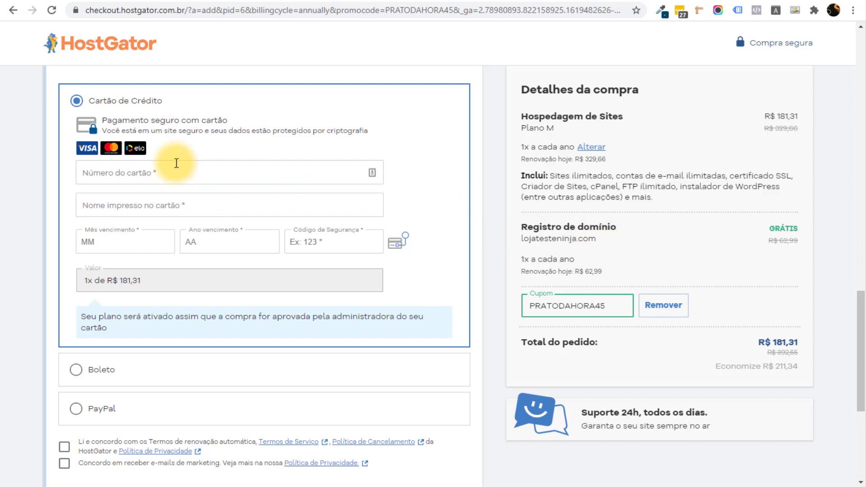
- Agree to the automatic renewal terms and accept marketing e-mails
scroll(153, 185, up, 3)
scroll(134, 236, down, 1)
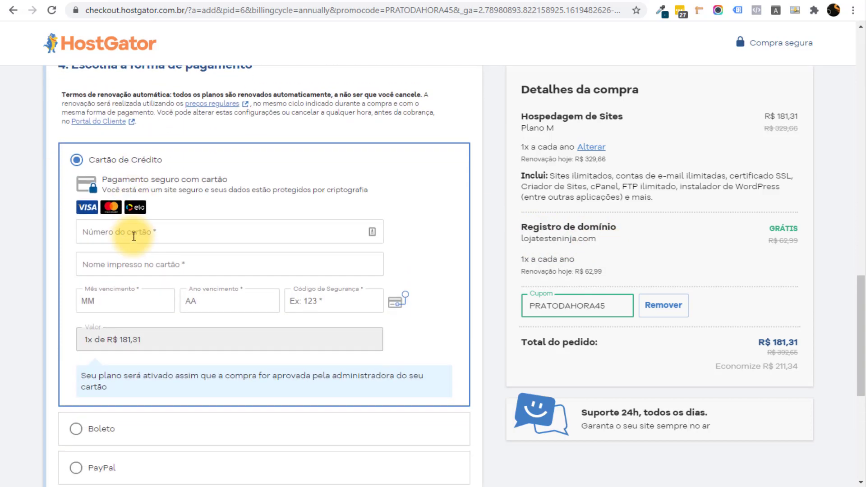
scroll(100, 276, down, 3)
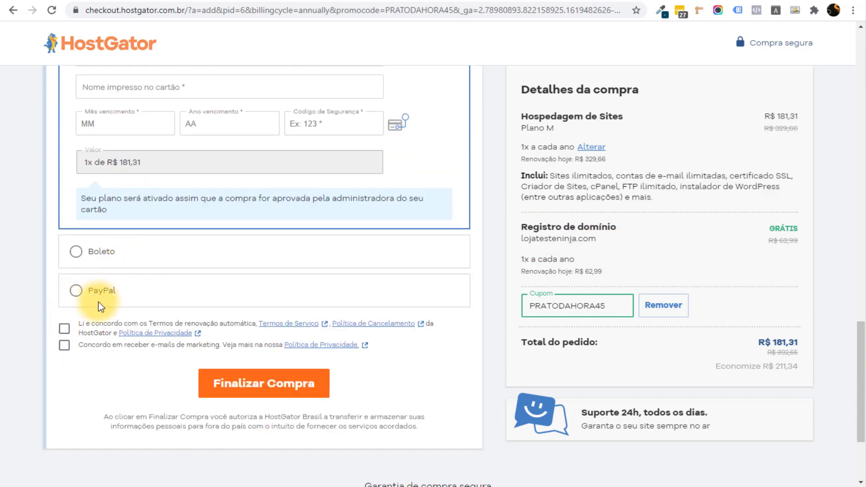
scroll(86, 289, up, 2)
scroll(103, 301, up, 2)
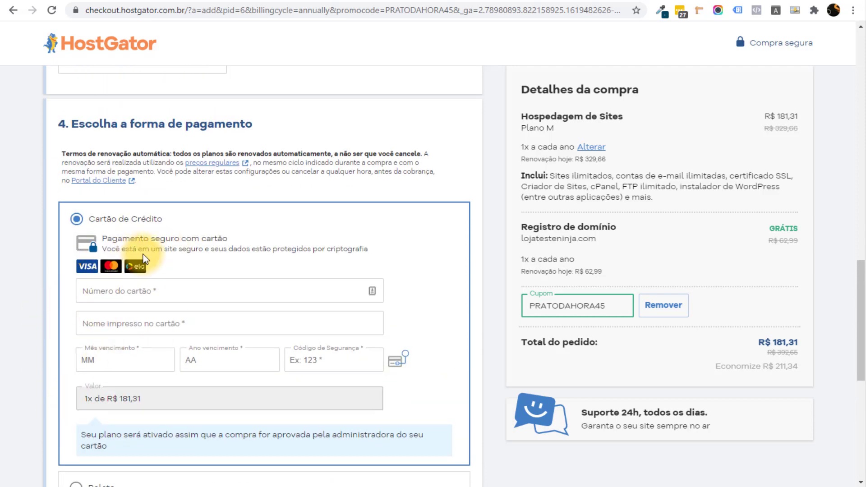
scroll(142, 253, down, 3)
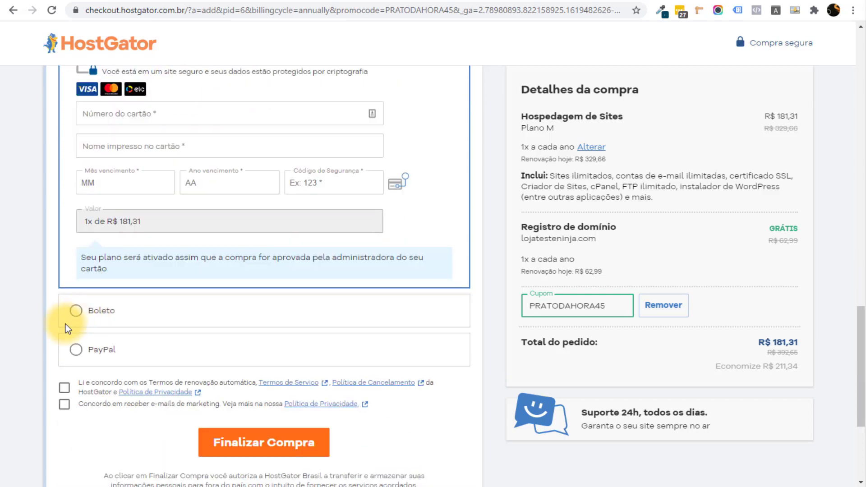
click(64, 387)
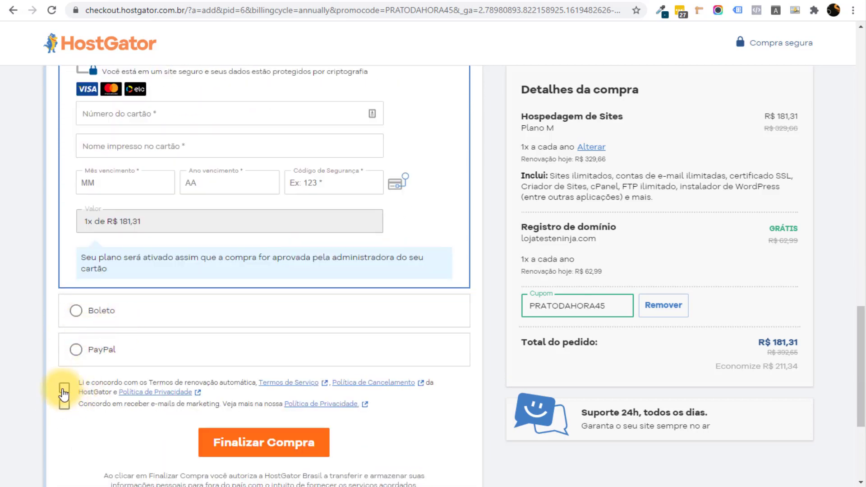
click(64, 404)
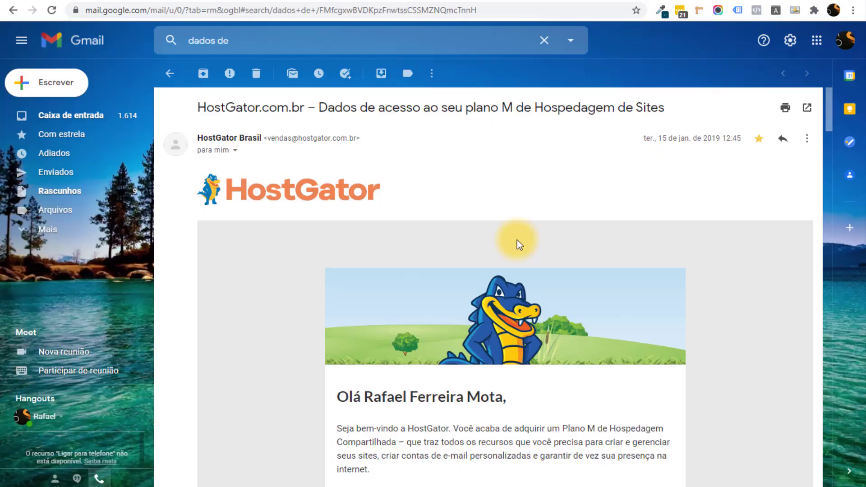
- Highlight the Plano M name in the e-mail subject and scroll to the access details
drag(319, 108, 537, 110)
click(510, 112)
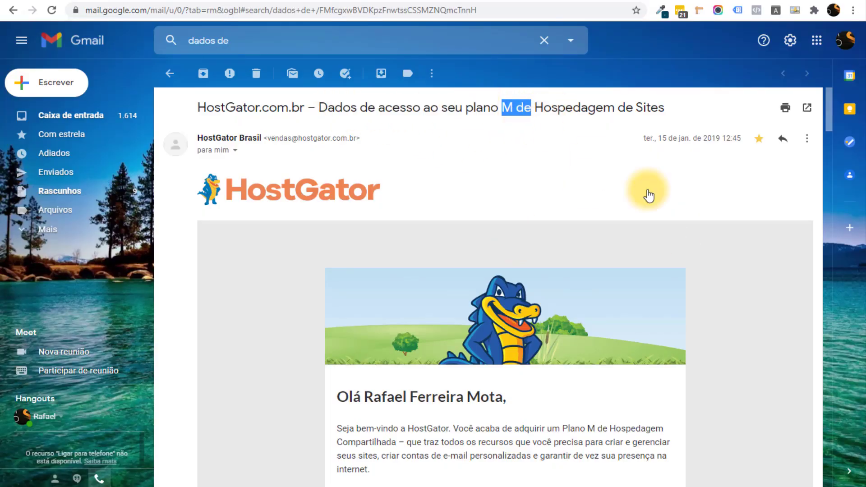
scroll(746, 243, down, 3)
scroll(747, 242, down, 5)
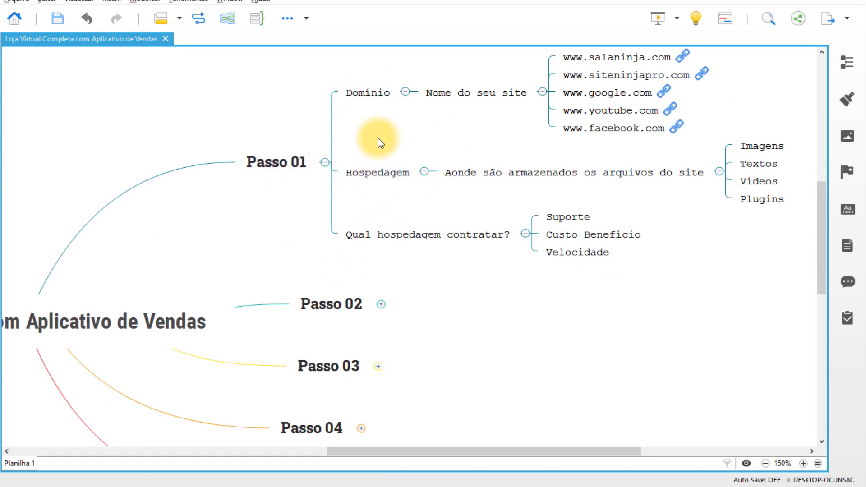
- Collapse Passo 01, expand Passo 02 and select its Instalação do Wordpress subtopic
click(325, 162)
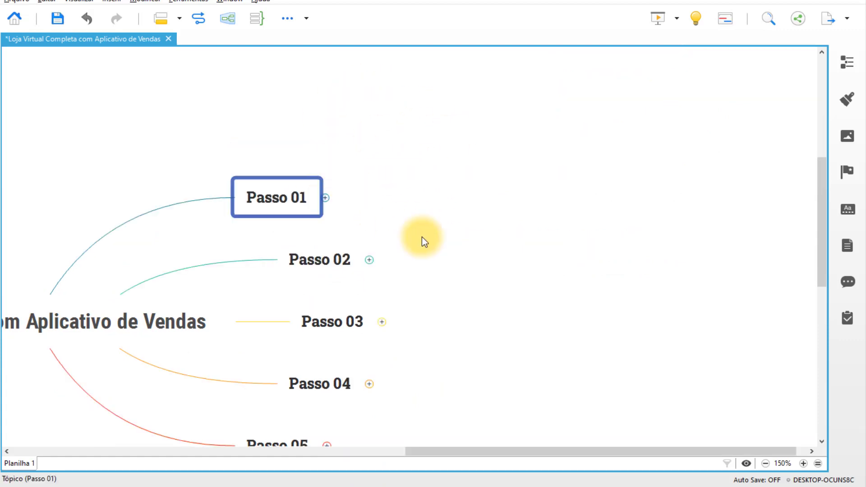
click(524, 170)
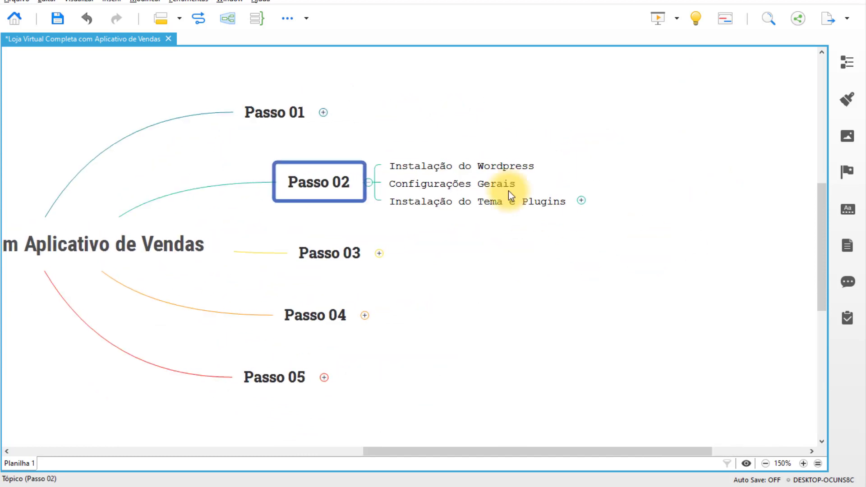
drag(435, 137, 488, 161)
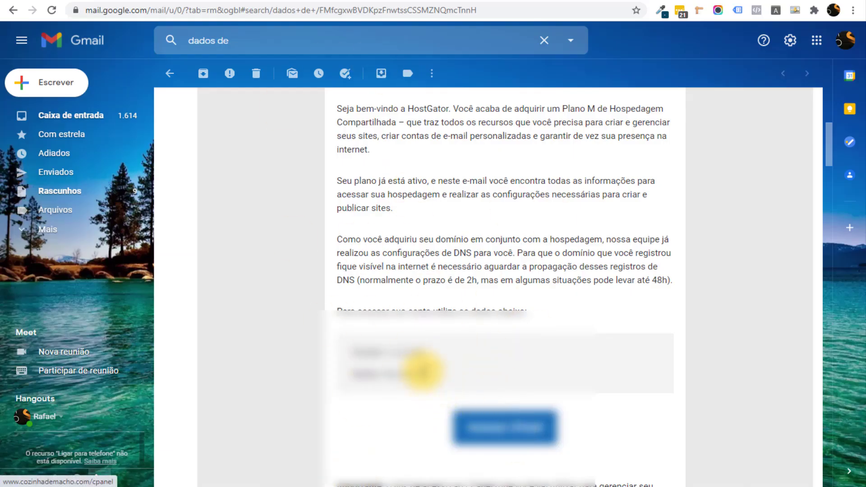
- Highlight a login detail in the access box, then follow the e-mail's login link
drag(379, 374, 440, 374)
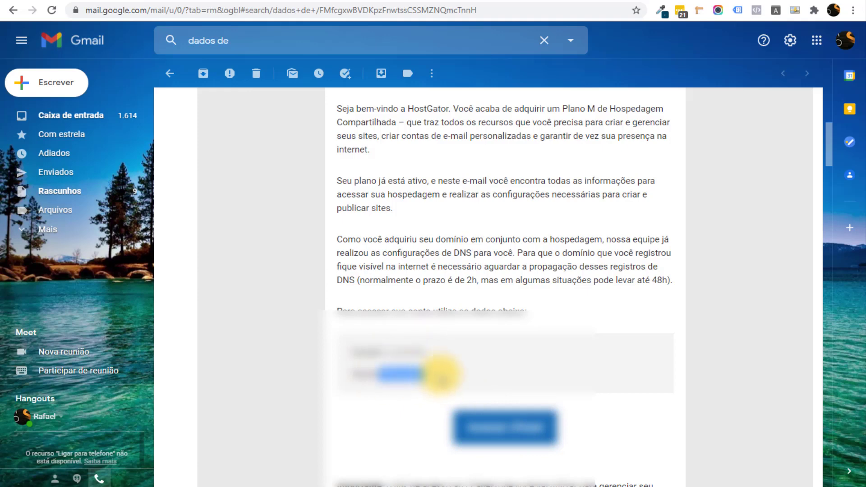
click(441, 375)
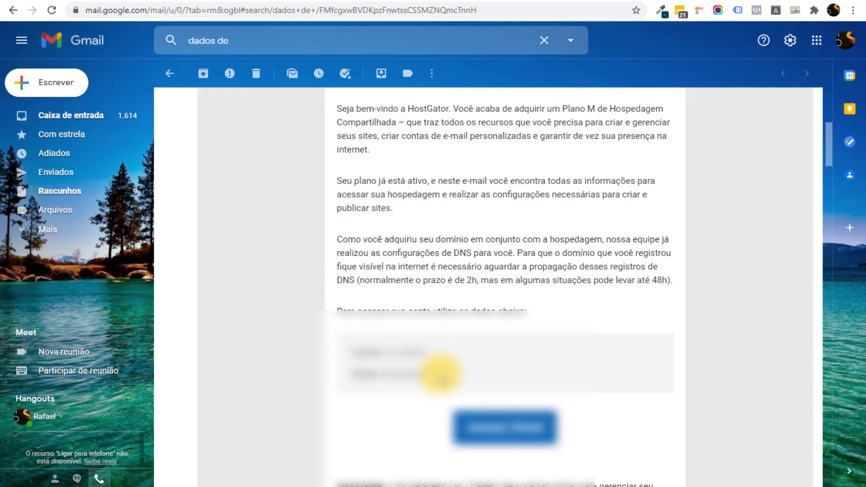
click(444, 353)
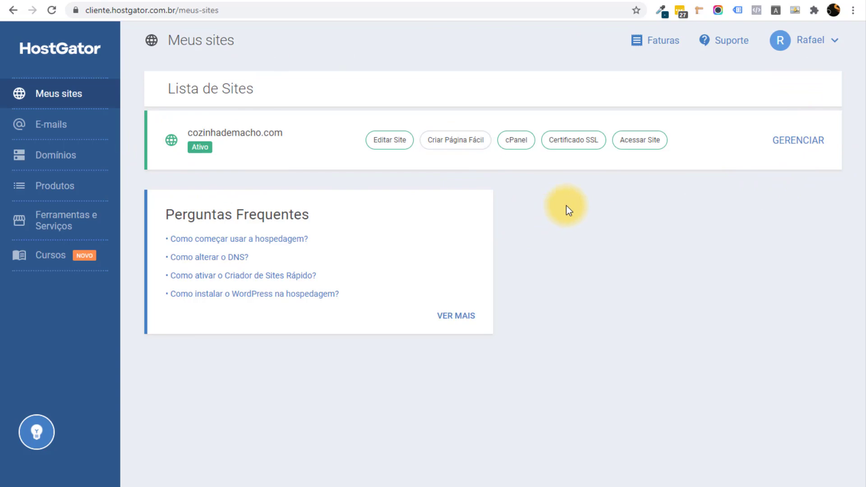
- Open the site's cPanel and launch the Softaculous Instalador automático
click(517, 141)
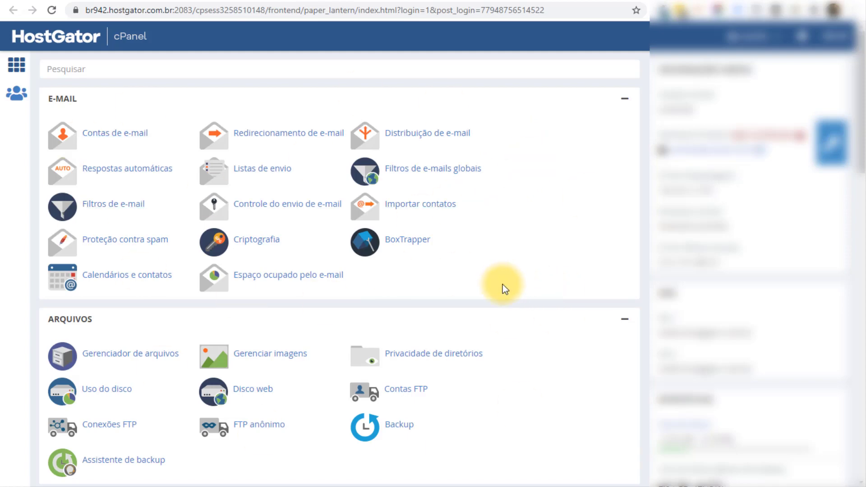
scroll(478, 266, down, 4)
scroll(465, 261, down, 13)
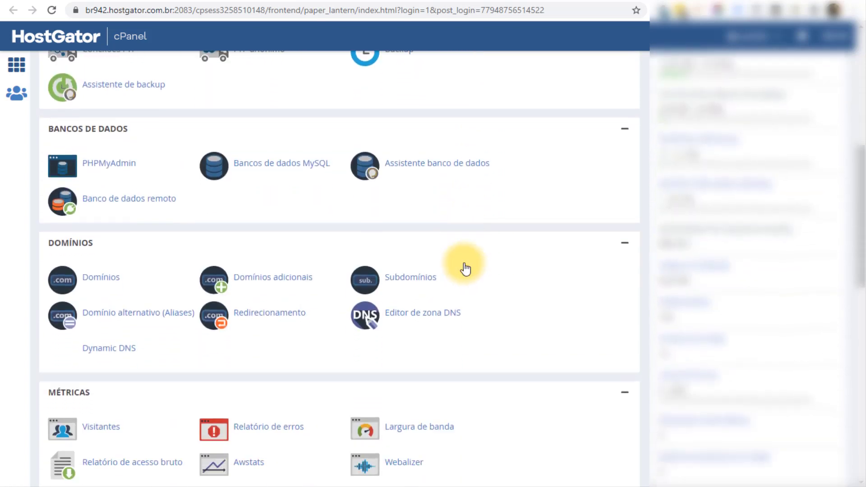
scroll(469, 275, down, 3)
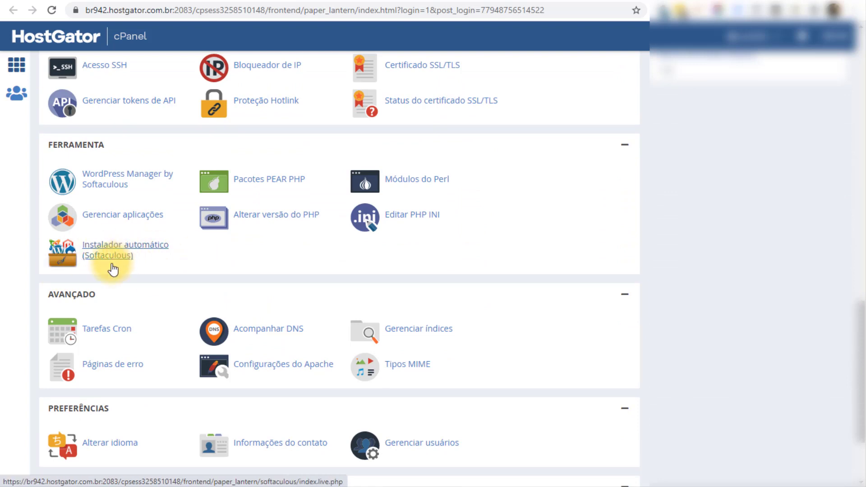
click(113, 270)
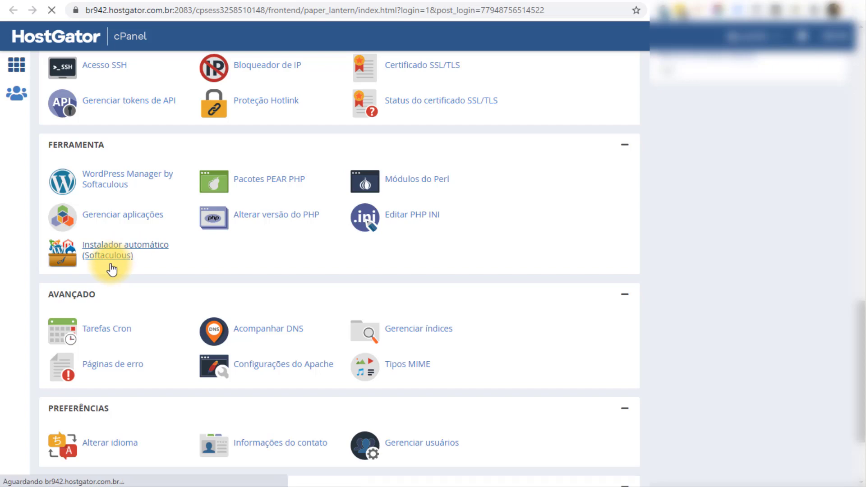
- Start a WordPress installation on the treinamento04.salaninja.com domain
mouse_move(315, 305)
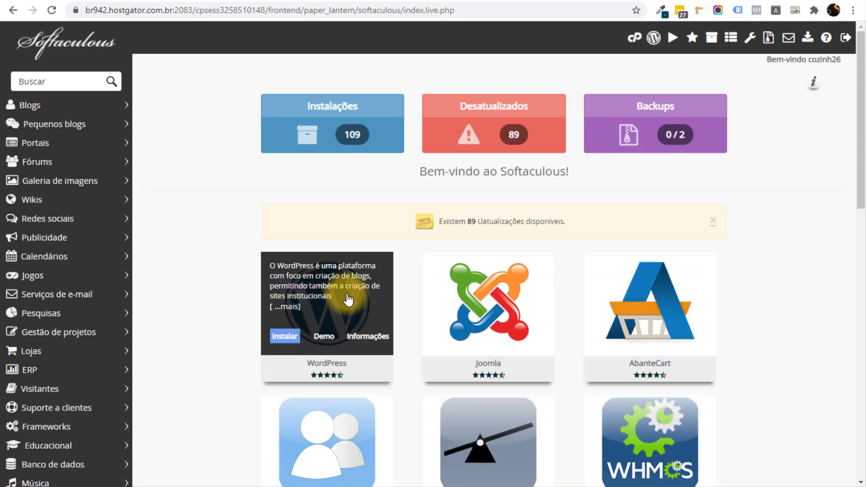
click(282, 343)
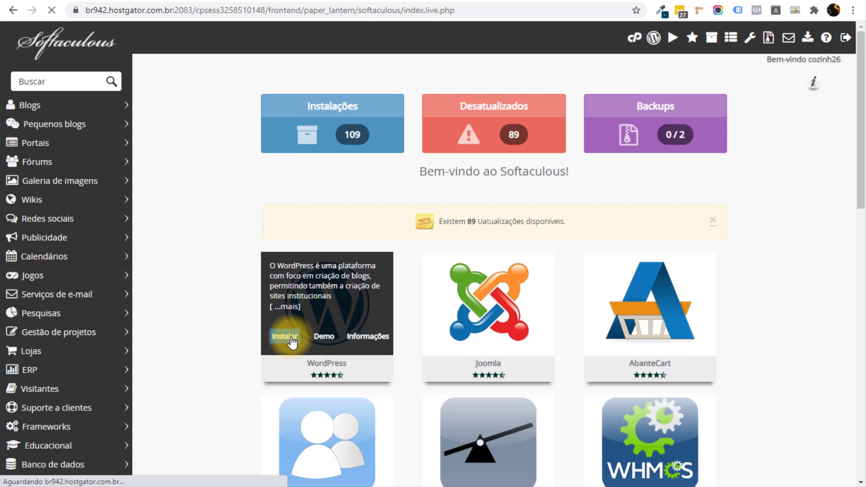
click(619, 381)
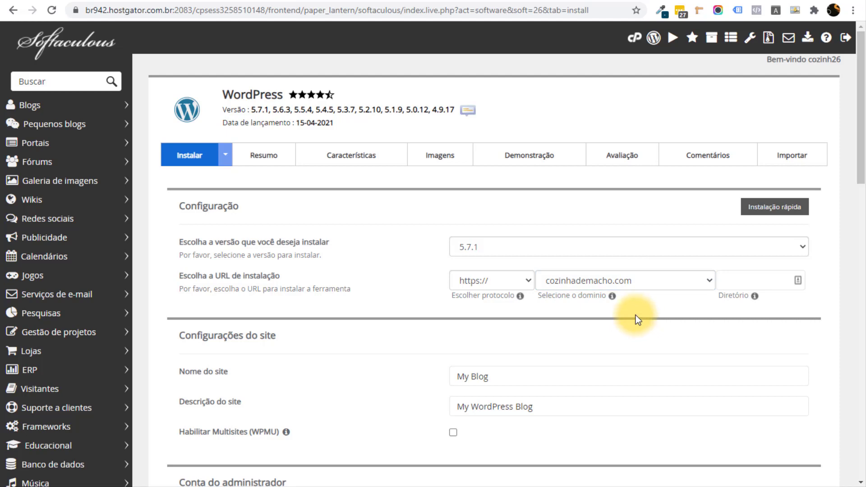
key(Down)
click(551, 286)
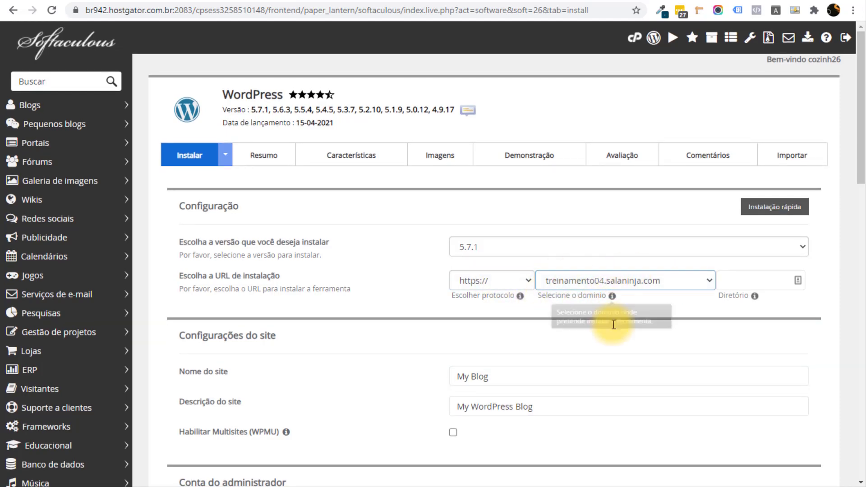
click(623, 338)
scroll(634, 358, down, 3)
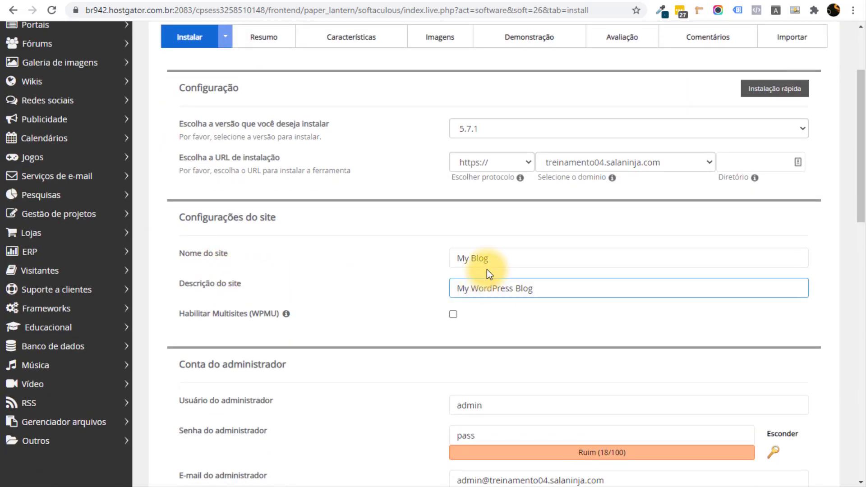
- Name the site 'Ninja Store' with description 'Os Melhores Produtos Para Você'
drag(456, 259, 551, 269)
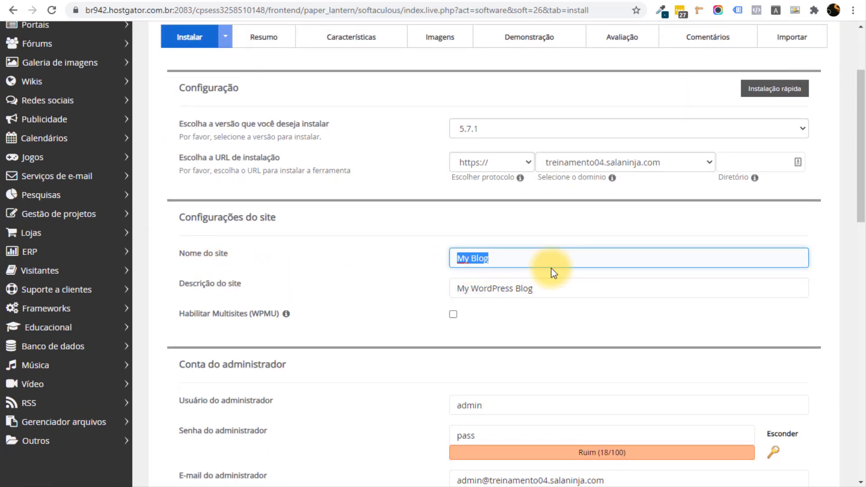
text(Ninja Store)
drag(561, 294, 458, 290)
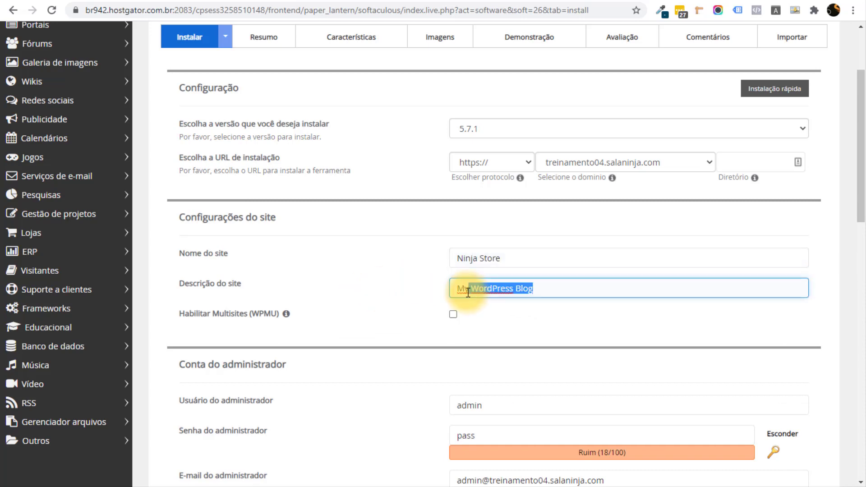
text(o)
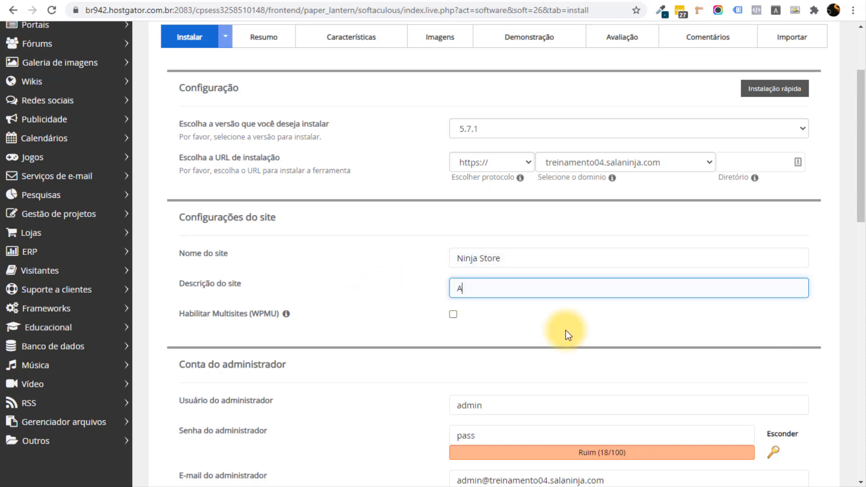
key(BackSpace)
text(O)
key(BackSpace)
text(Os Melhores Produtos para Você)
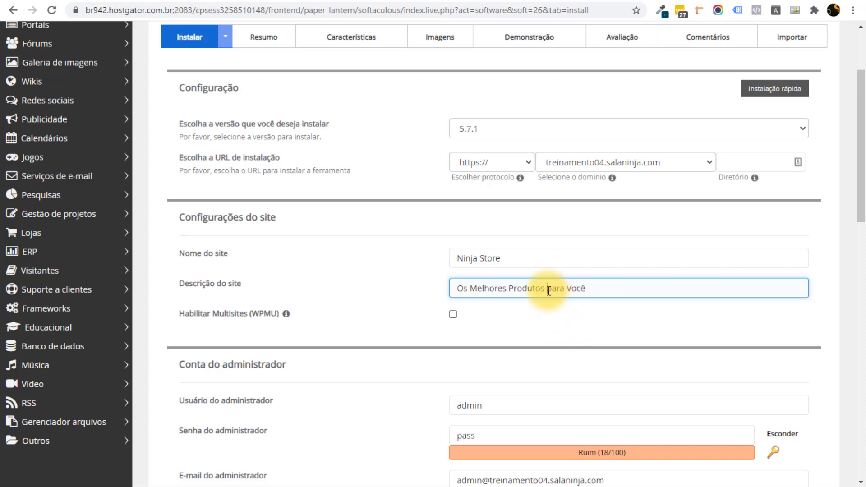
drag(550, 289, 547, 289)
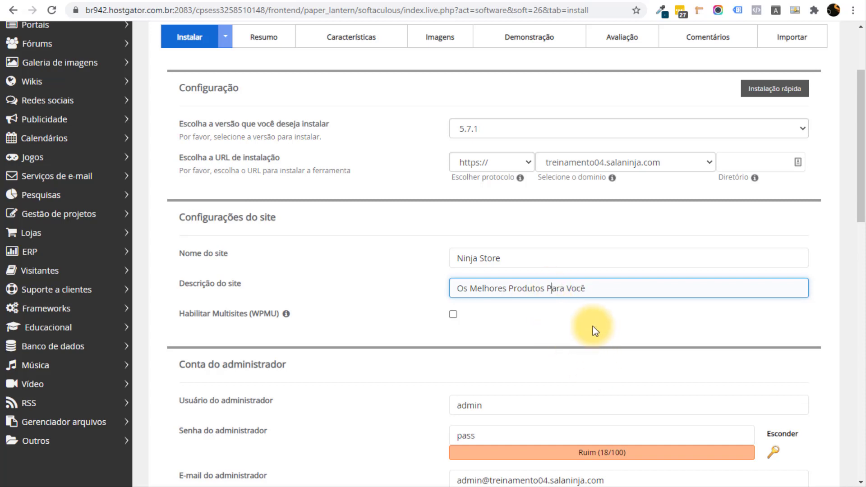
click(678, 320)
scroll(641, 298, down, 3)
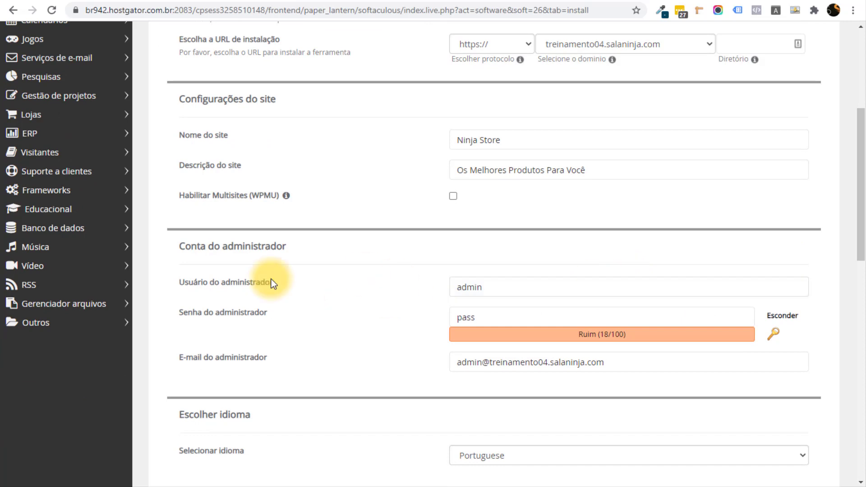
- Replace the default admin username with the user's own first name
click(196, 288)
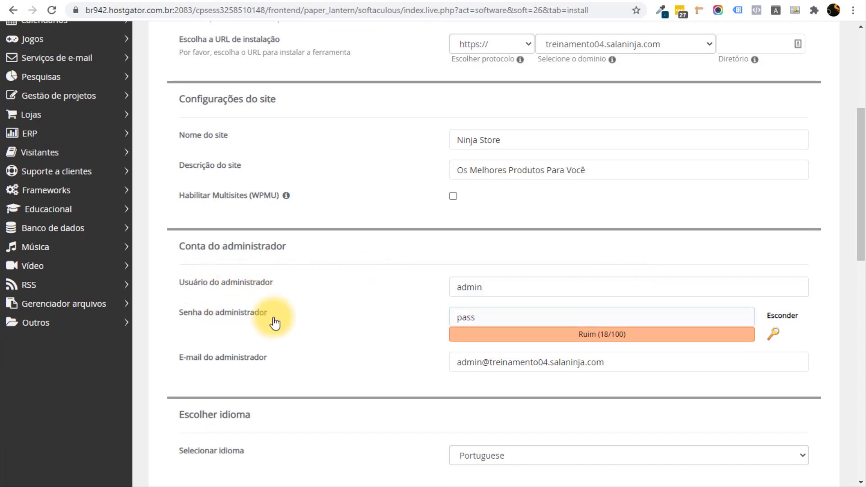
drag(527, 287, 378, 286)
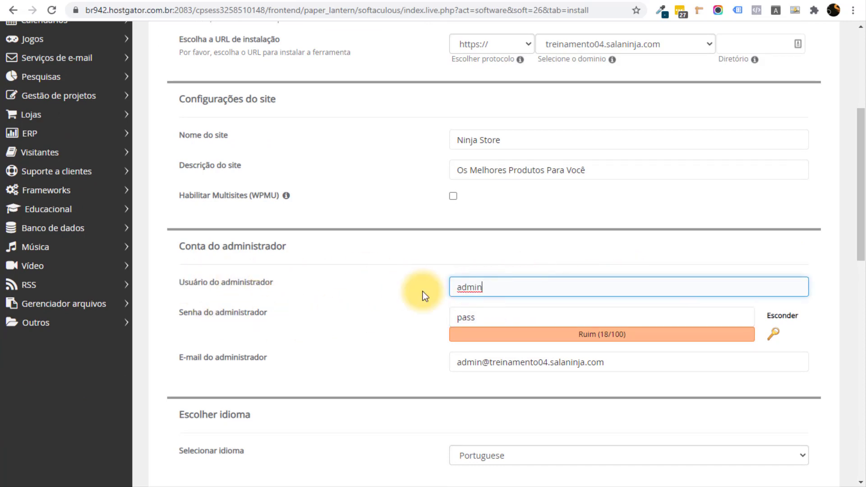
drag(482, 289, 428, 298)
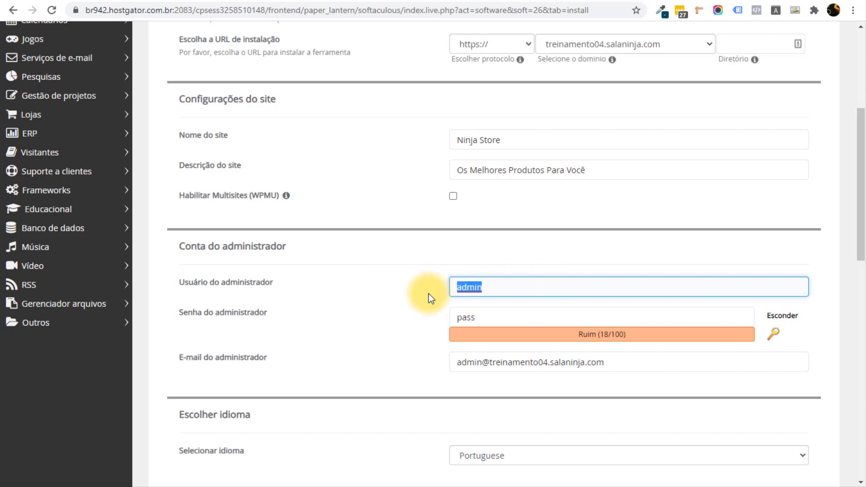
text(Rafael)
drag(452, 285, 532, 284)
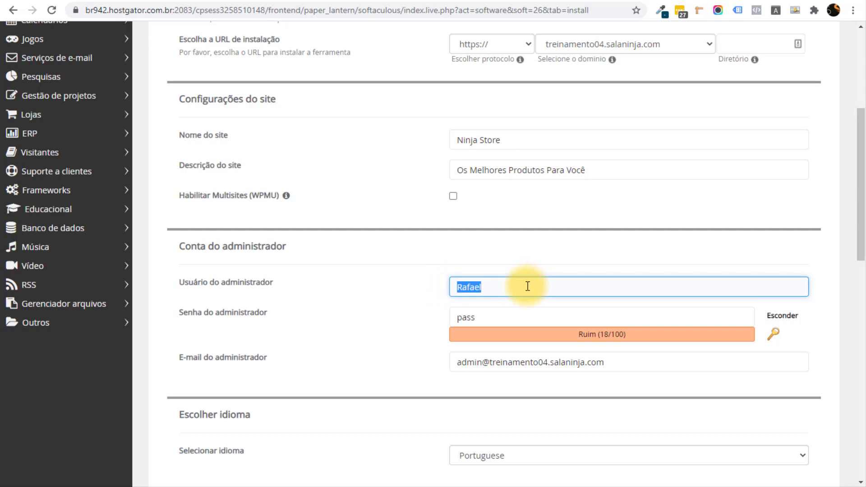
- Set a new 10-character admin password rated Forte
click(791, 318)
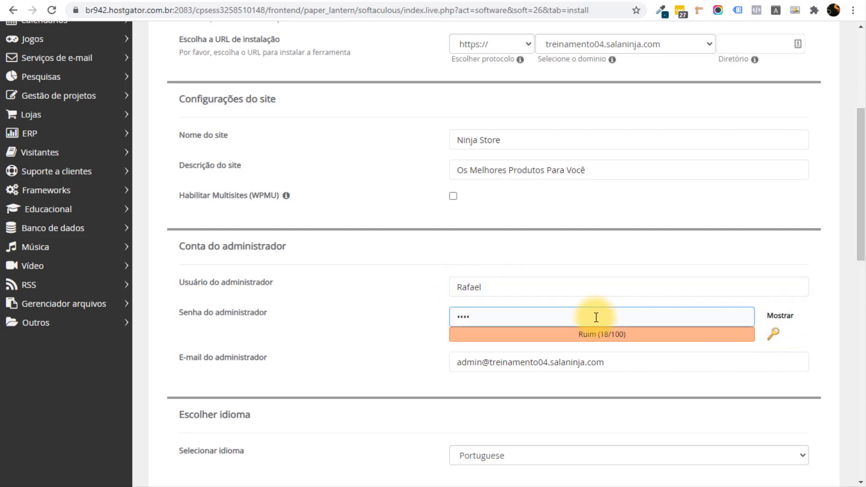
drag(593, 315, 325, 316)
text(••••••••••)
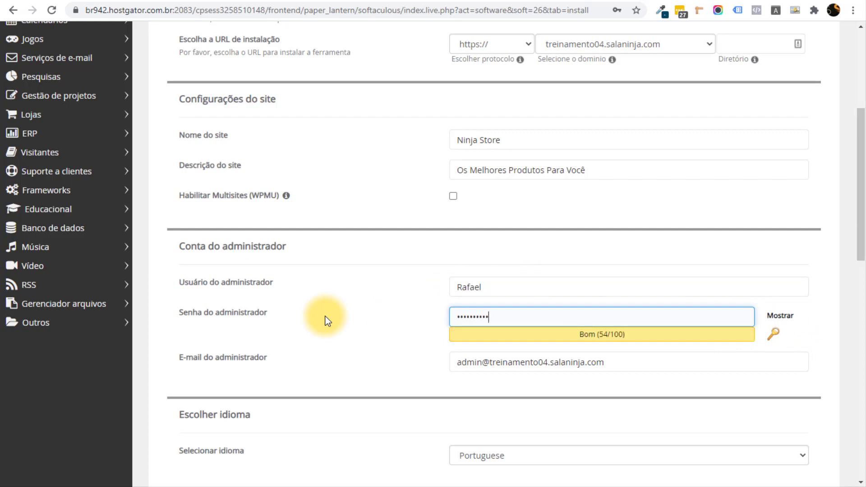
click(265, 356)
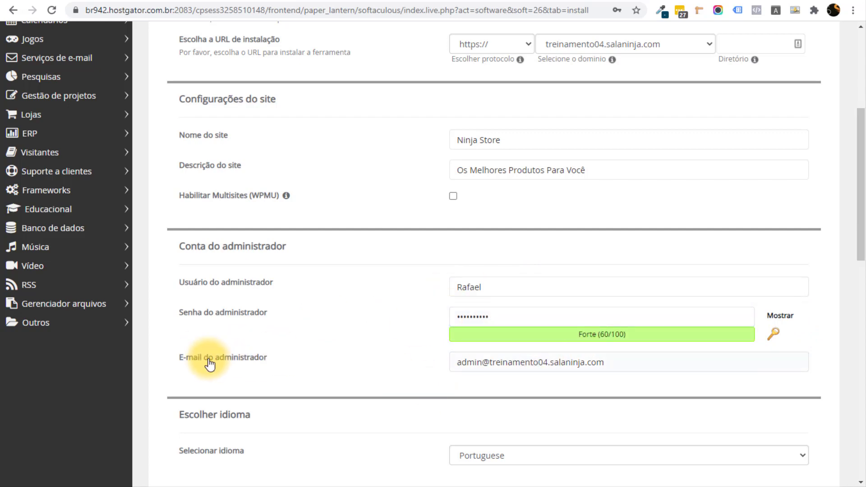
- Replace the admin e-mail with a personal Gmail address and recheck the account fields
drag(457, 362, 543, 362)
drag(620, 379, 627, 389)
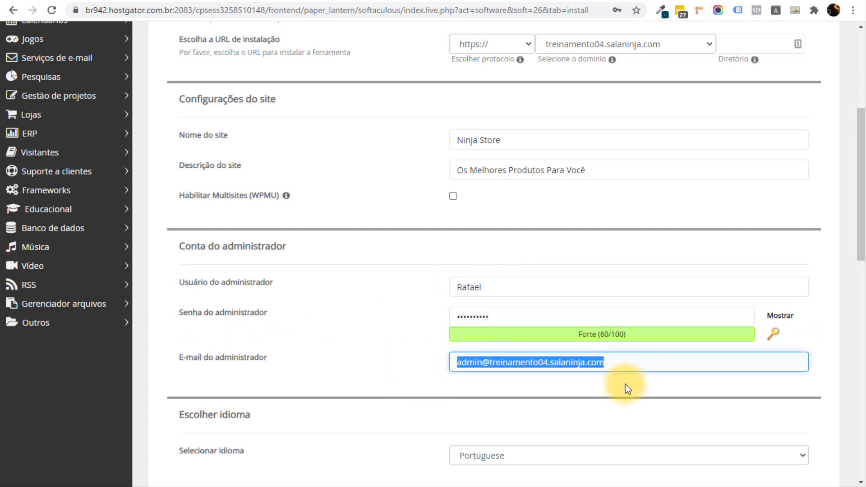
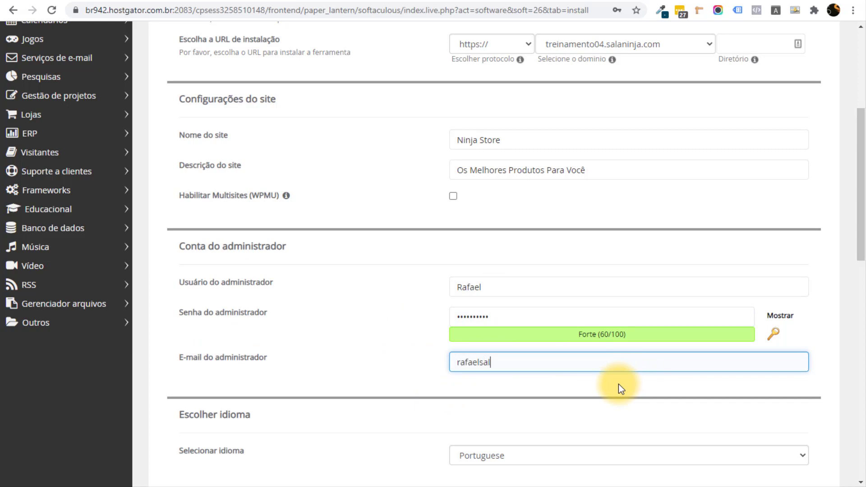
click(622, 379)
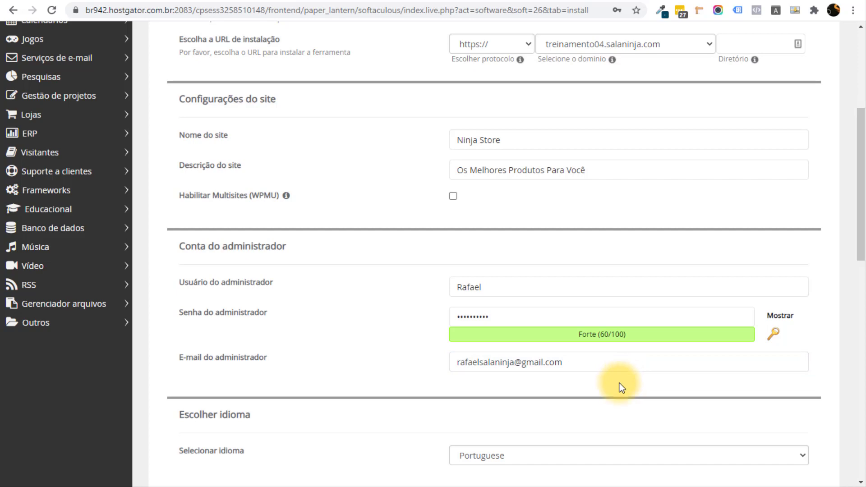
click(523, 367)
click(533, 374)
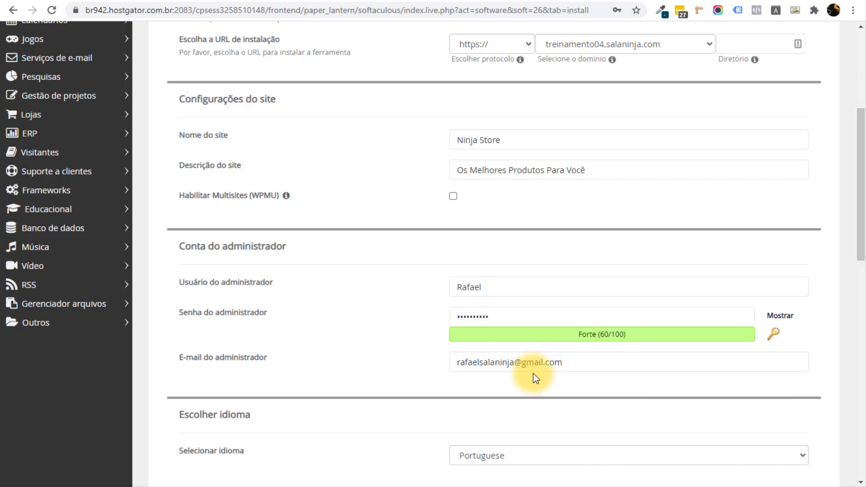
double_click(469, 291)
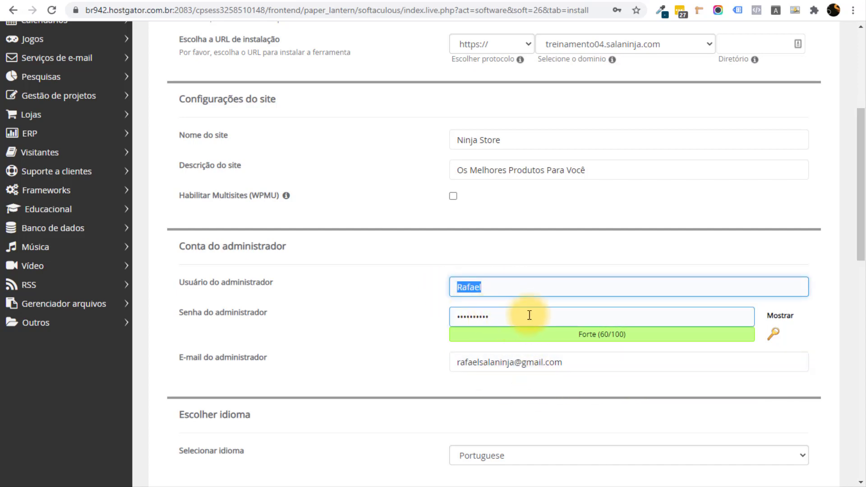
drag(527, 313, 450, 314)
click(458, 367)
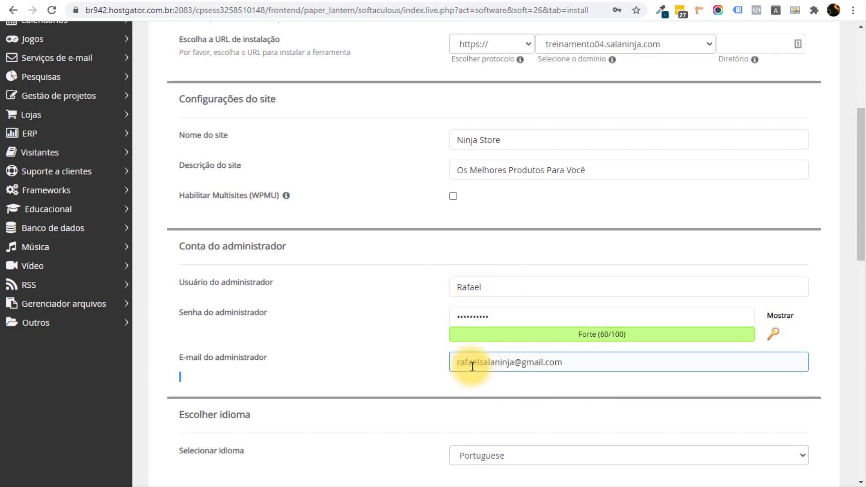
click(544, 391)
click(621, 369)
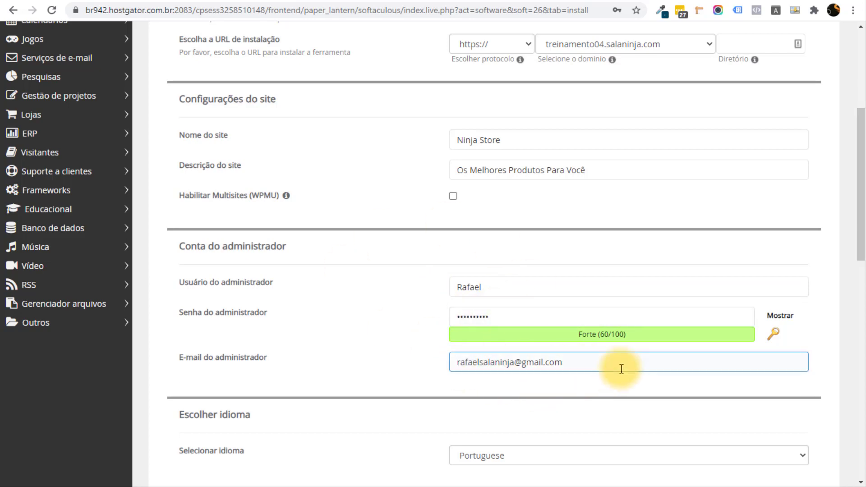
- Install WordPress with Portuguese-BR as the language and note the wp-admin link on the success page
scroll(496, 315, down, 4)
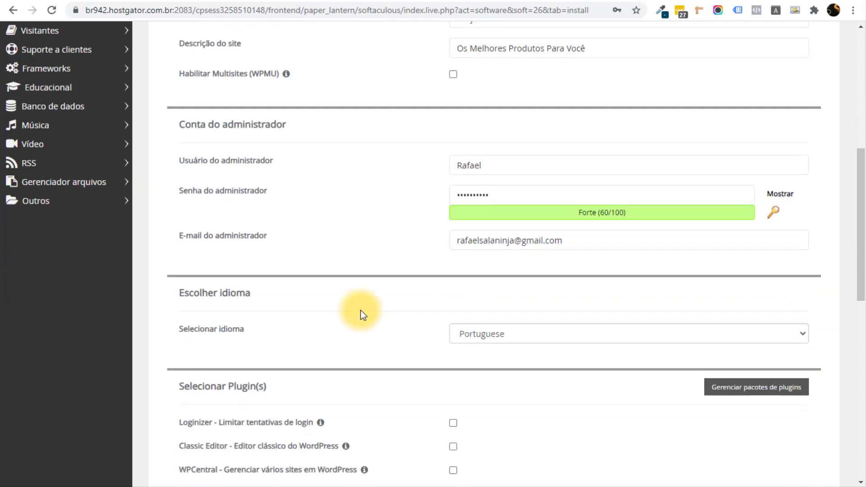
click(507, 283)
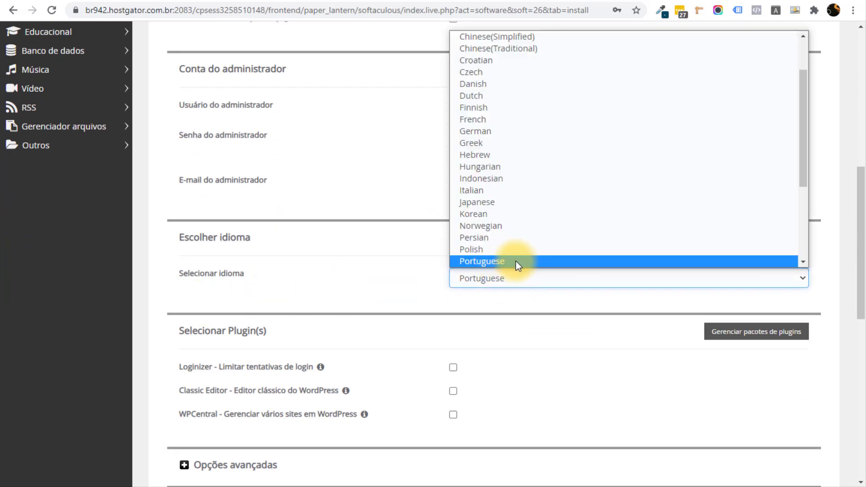
scroll(514, 223, down, 3)
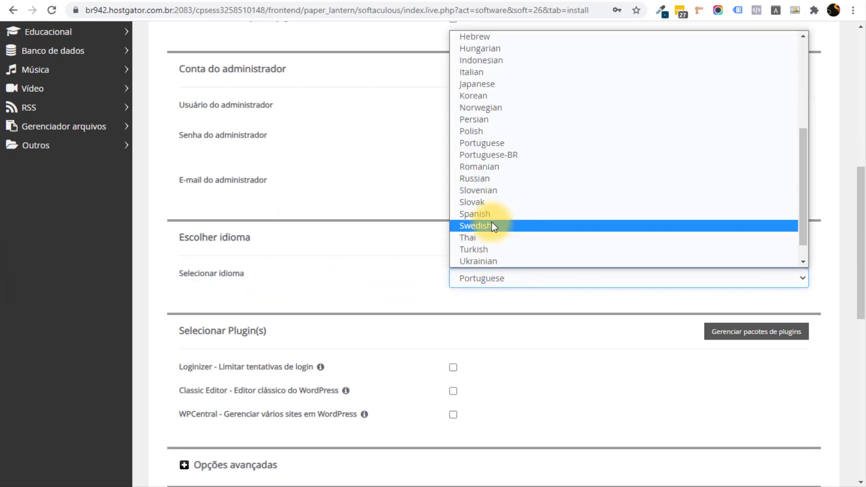
click(526, 154)
drag(862, 265, 861, 392)
click(501, 379)
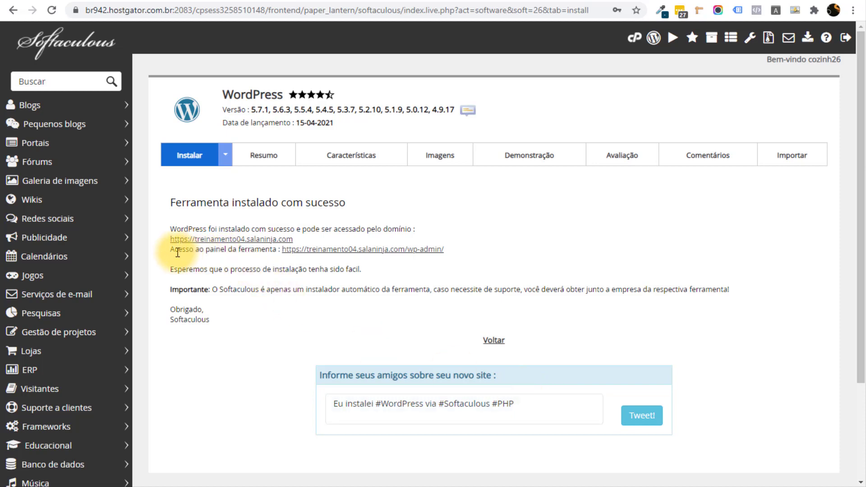
drag(175, 252, 275, 260)
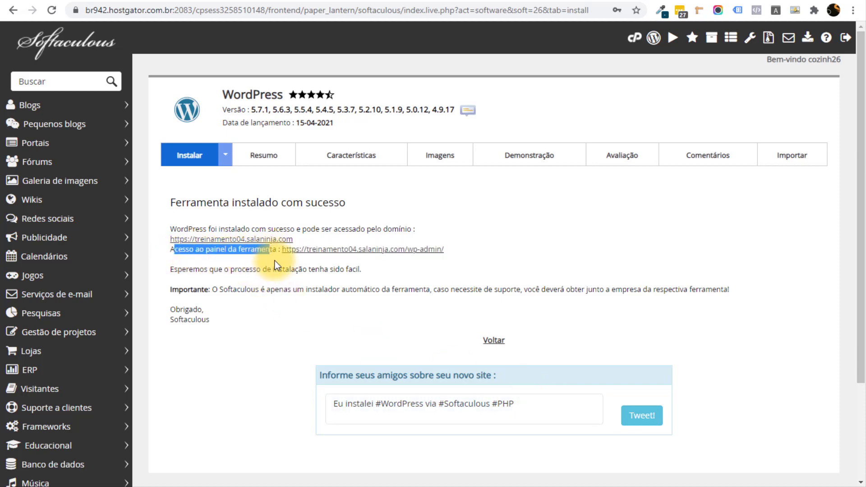
click(276, 261)
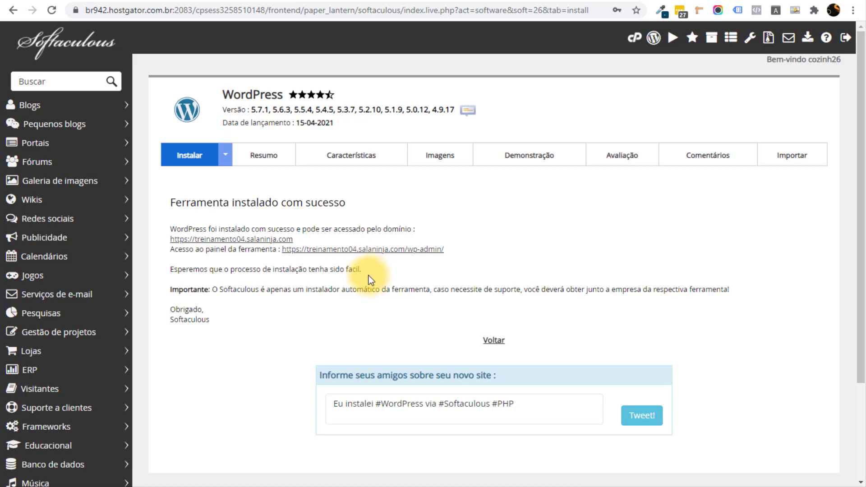
- Add 'Logar no Wordpress' as Passo 02's second subtopic, with child 'nomedoseudominio.com/wp-admin'
click(388, 482)
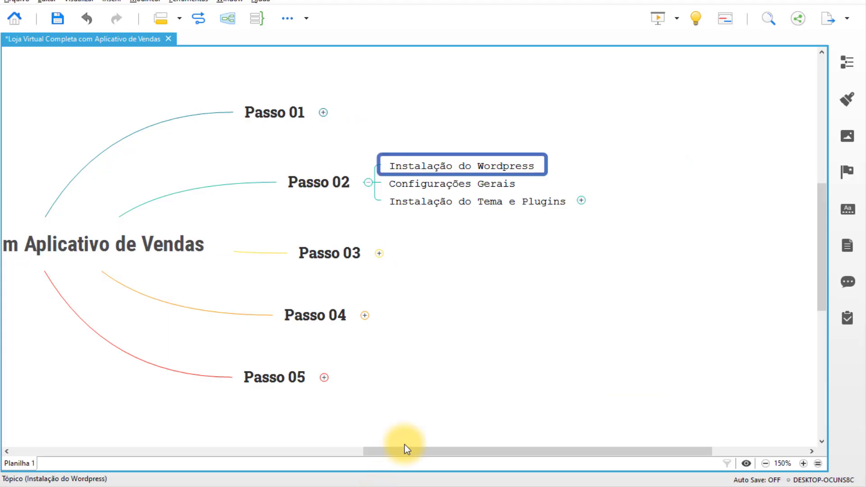
click(257, 220)
key(Tab)
drag(350, 251, 363, 213)
text(L)
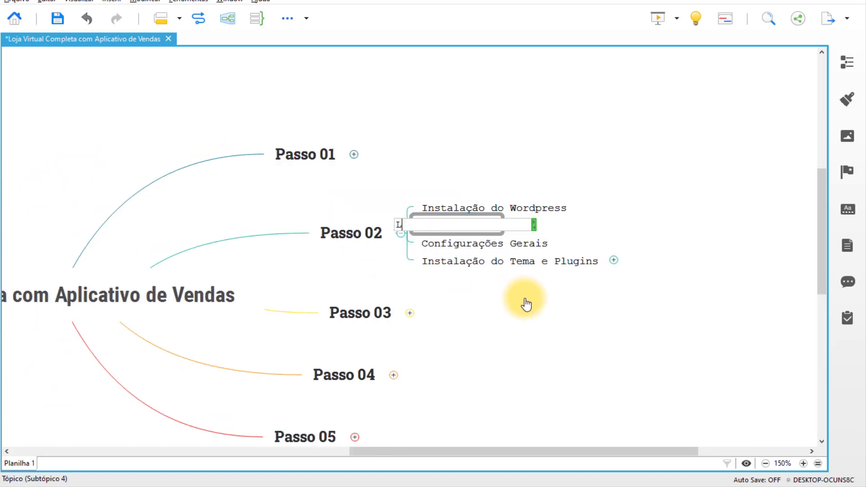
text(ogar no Wordpress)
key(Return)
key(Tab)
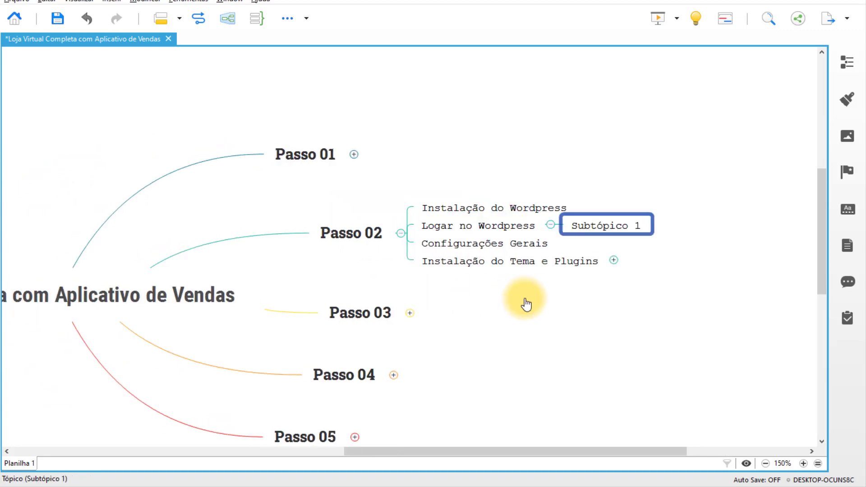
text(nomedoseudo)
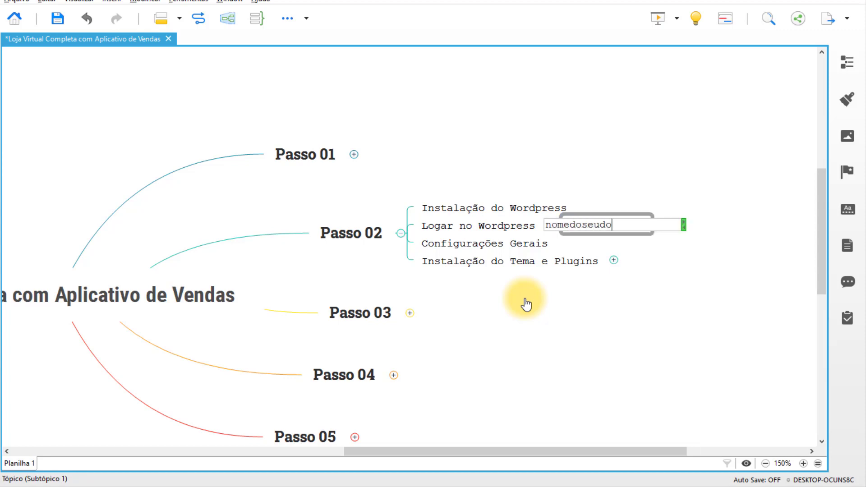
text(minio.com)
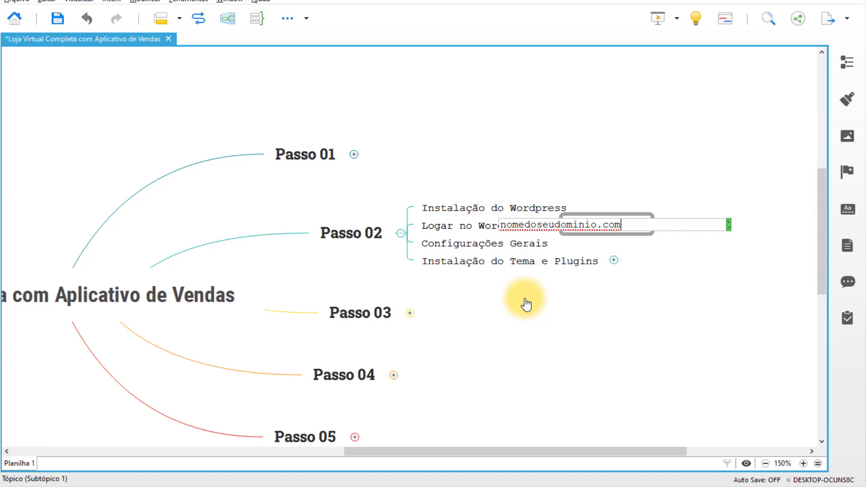
text(/wp-admin)
key(Return)
click(633, 323)
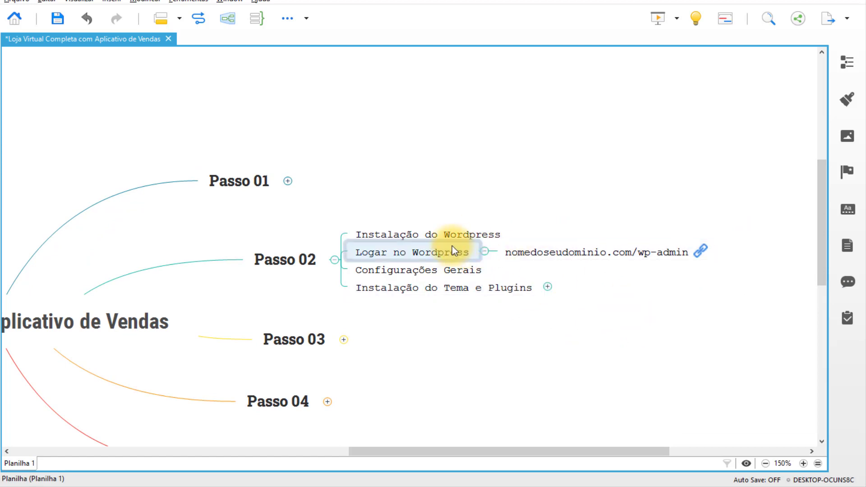
- Open the new site's wp-admin panel from the Softaculous success page
click(363, 485)
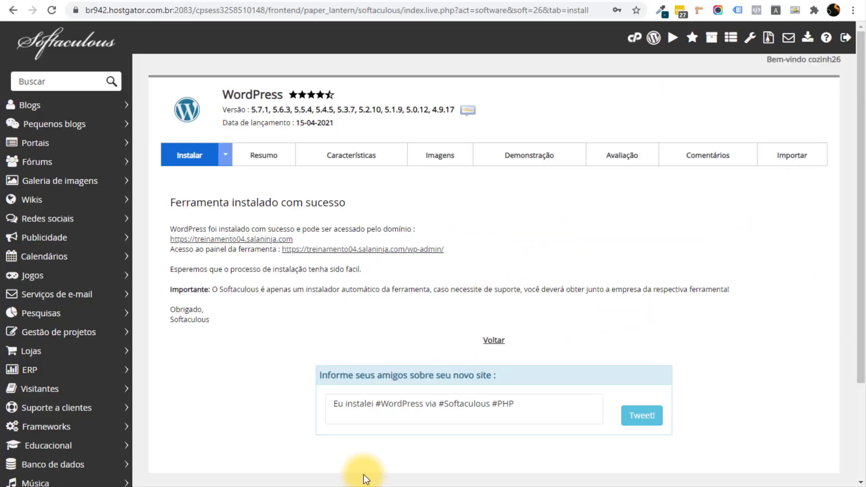
click(423, 251)
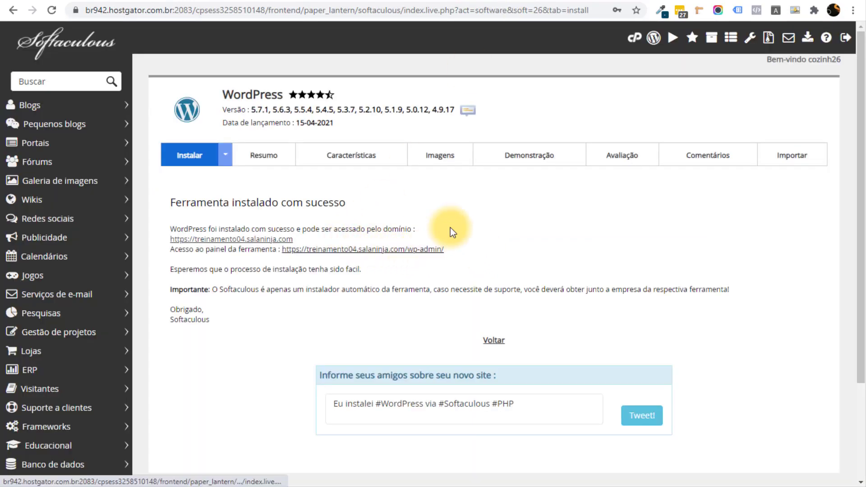
click(439, 251)
- Check the Logar no Wordpress topic and its wp-admin link in the mind map, then return to the dashboard
click(358, 484)
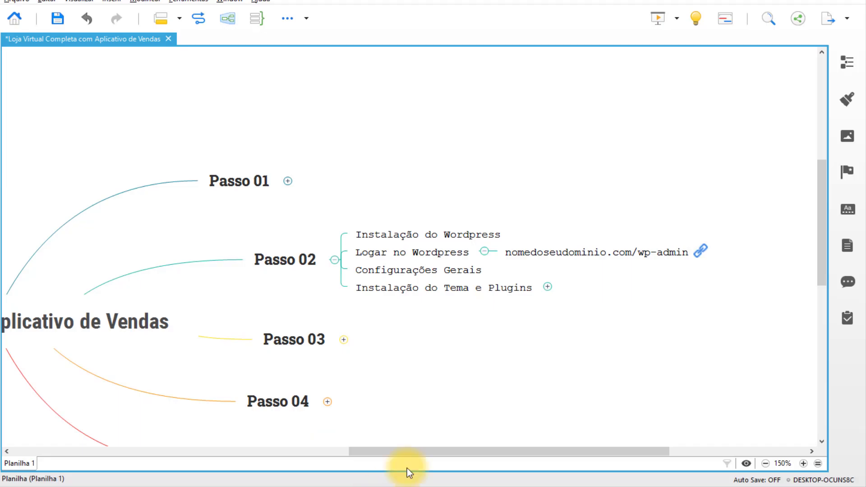
click(608, 249)
drag(580, 305, 657, 299)
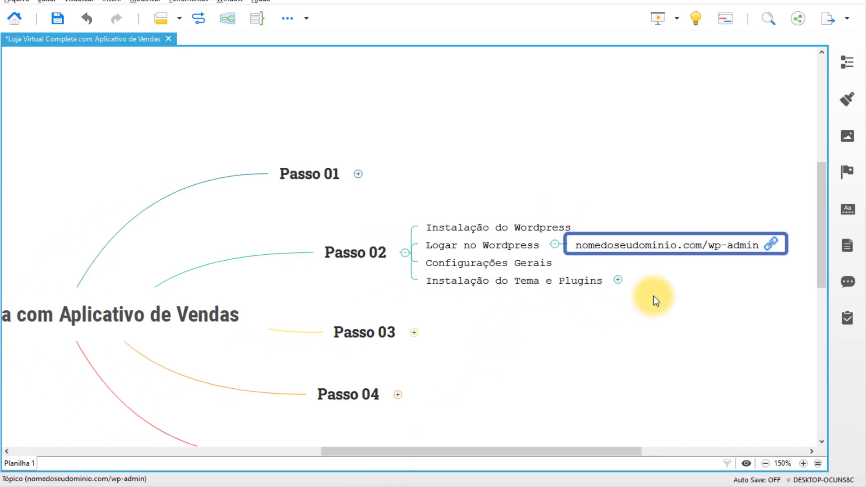
click(658, 300)
click(542, 245)
click(348, 483)
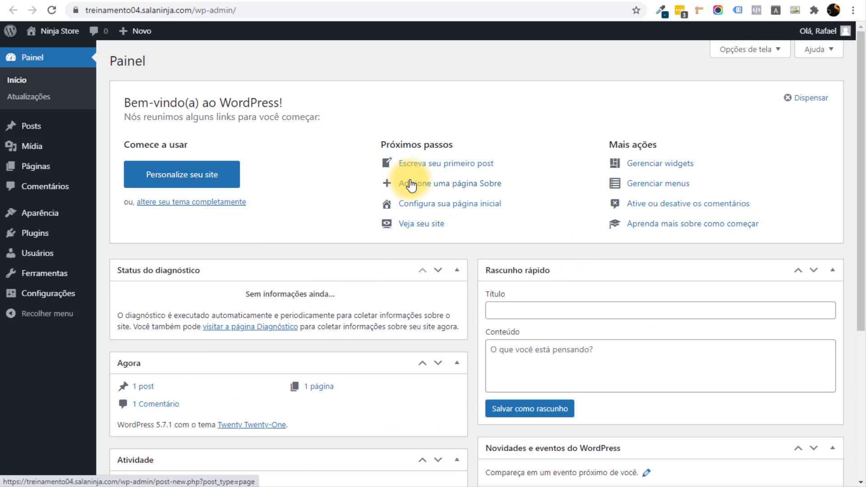
- Dismiss the welcome panel and collapse the Status do diagnóstico, Agora, Atividade, Rascunho rápido and Novidades widgets
click(809, 98)
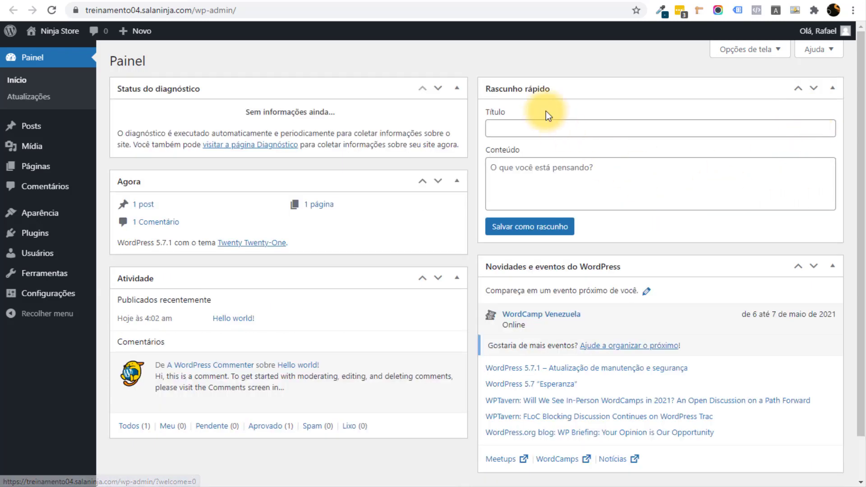
click(457, 89)
click(457, 122)
click(457, 156)
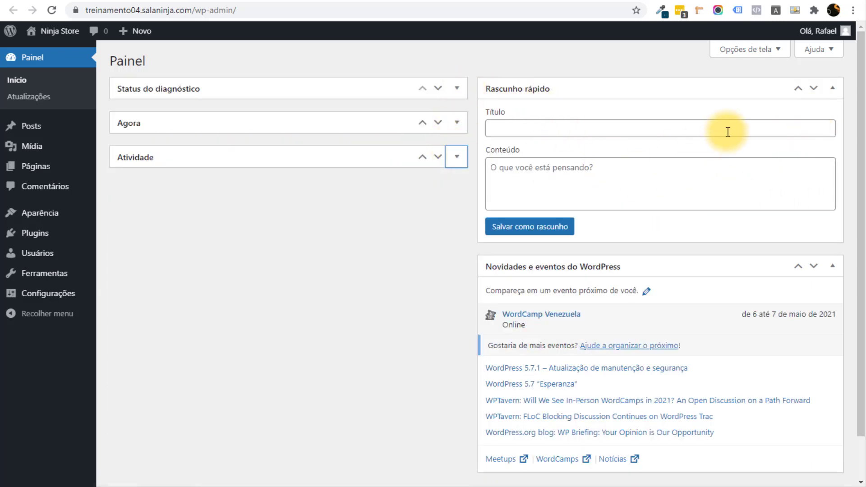
click(830, 91)
click(841, 123)
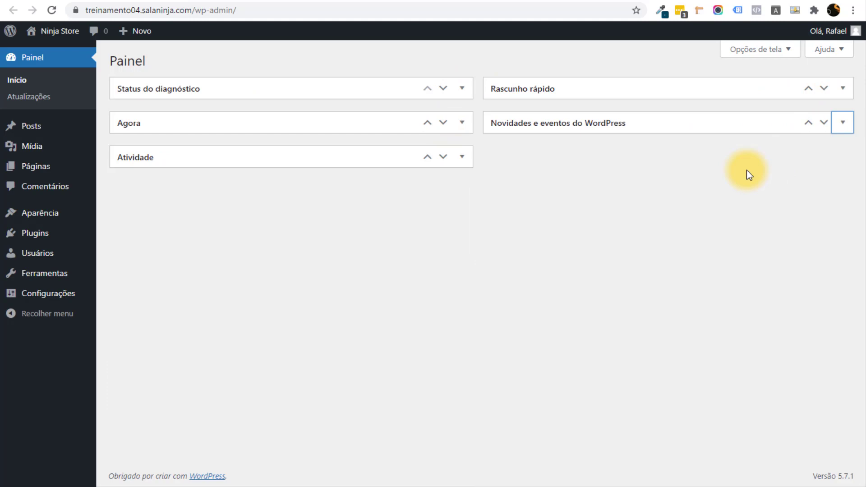
click(538, 140)
- Trash the Hello world! post, then permanently delete it from Lixo
mouse_move(54, 131)
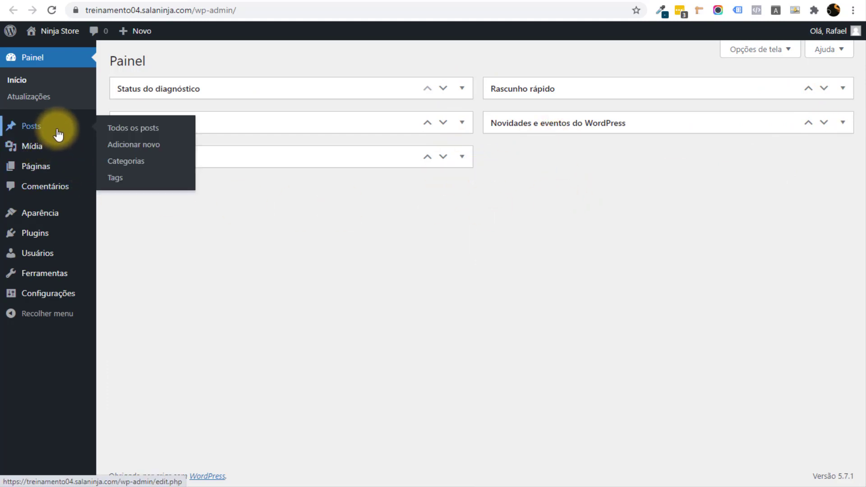
click(129, 129)
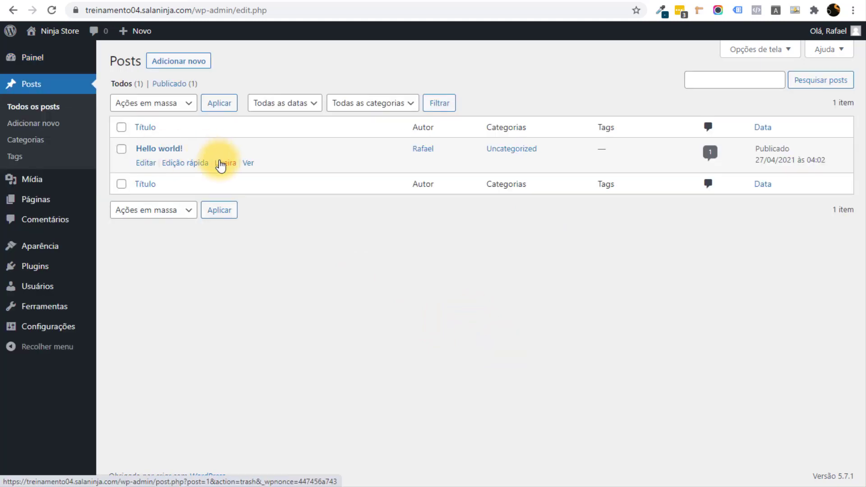
click(225, 166)
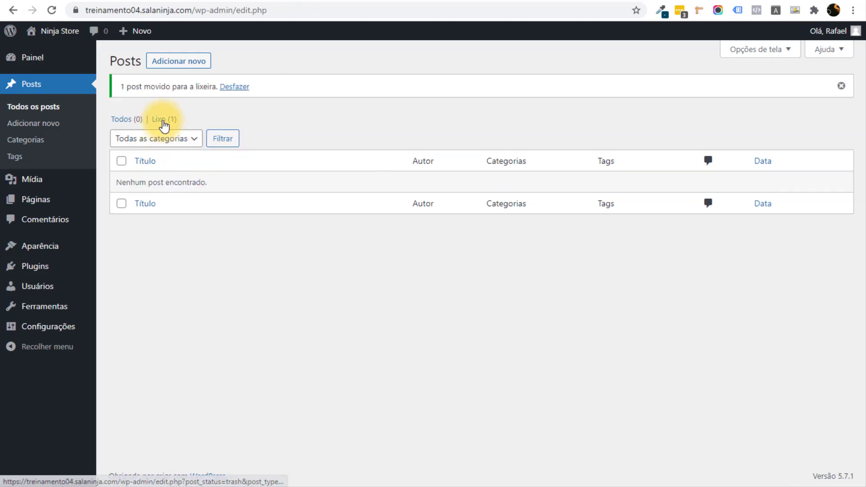
click(163, 120)
click(183, 165)
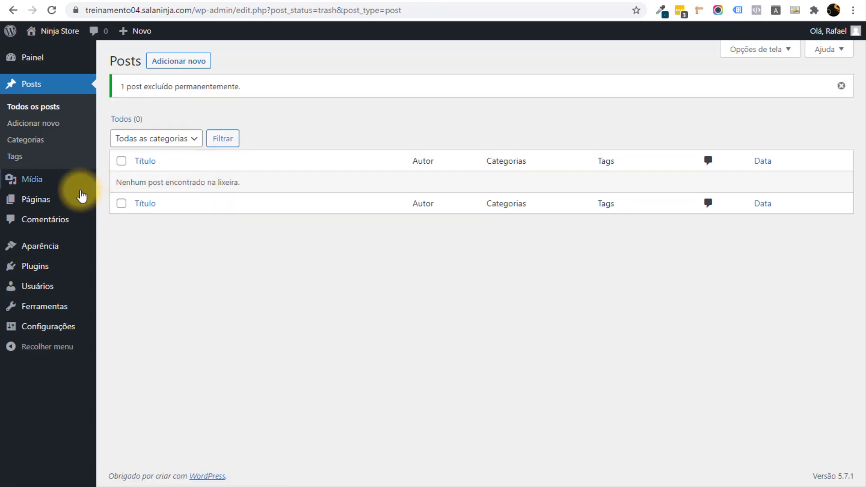
- Move the Privacy Policy and Sample Page pages to the trash with a bulk action
mouse_move(67, 201)
click(137, 209)
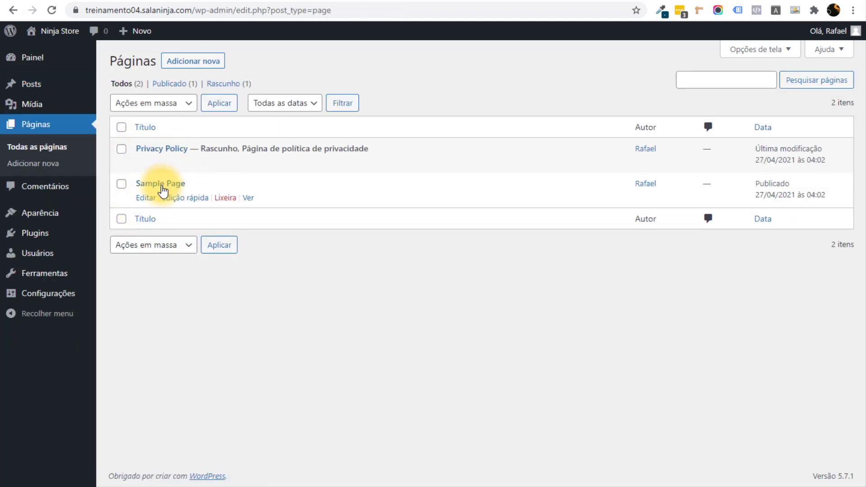
click(121, 127)
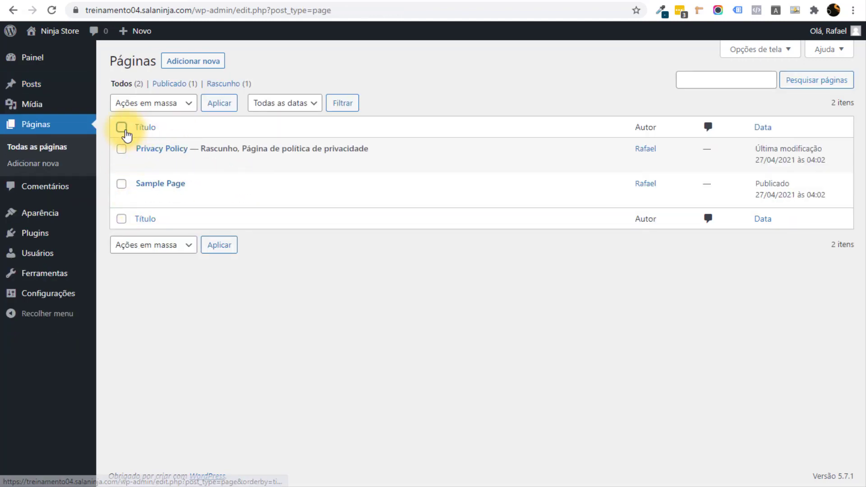
click(185, 108)
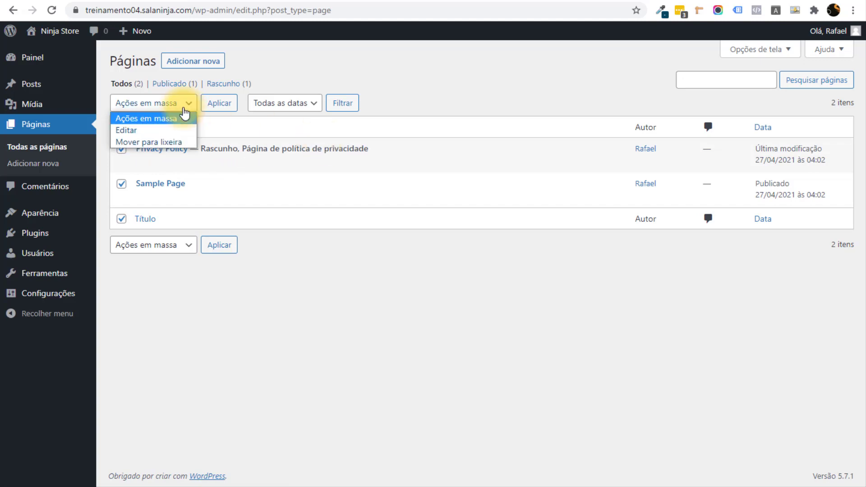
click(181, 142)
click(219, 105)
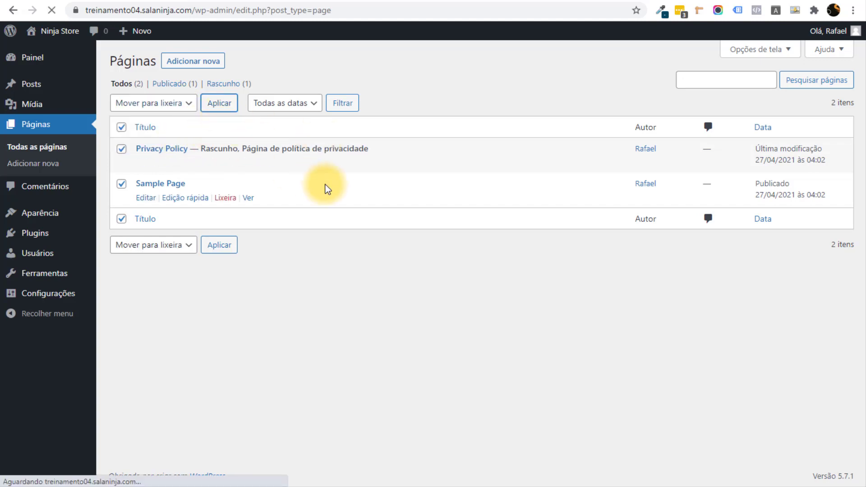
- Permanently delete both trashed pages from Lixos with a bulk action
click(166, 116)
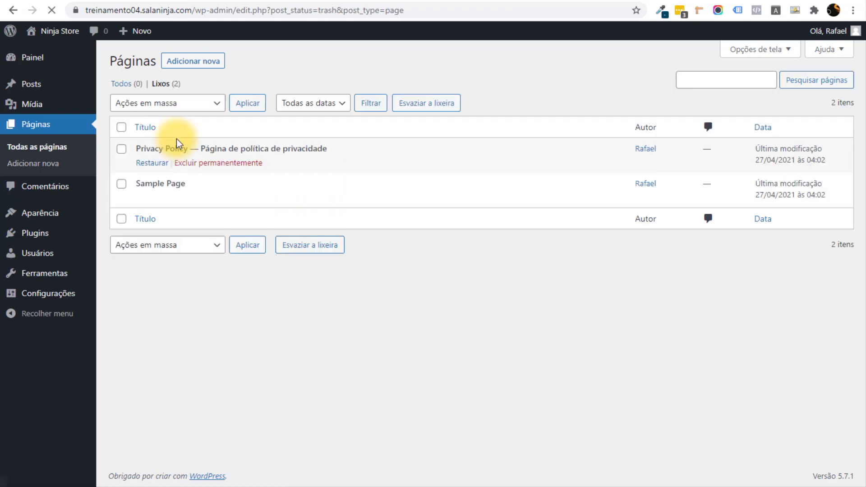
click(122, 126)
click(157, 103)
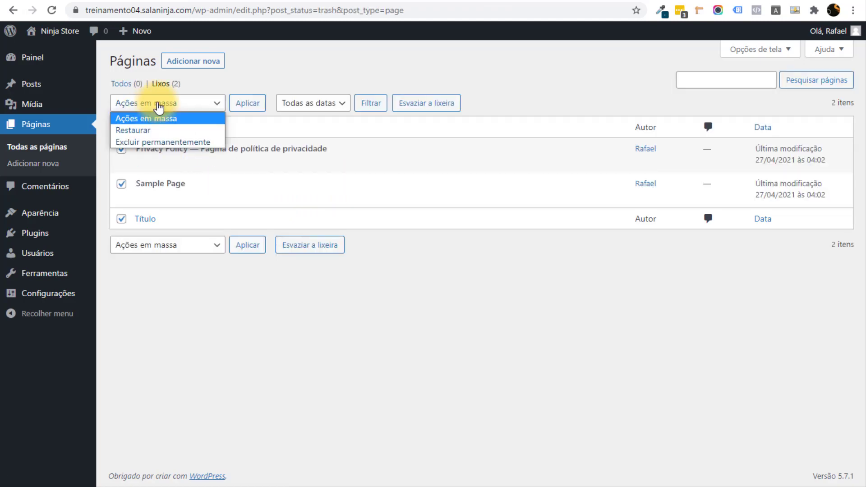
click(163, 141)
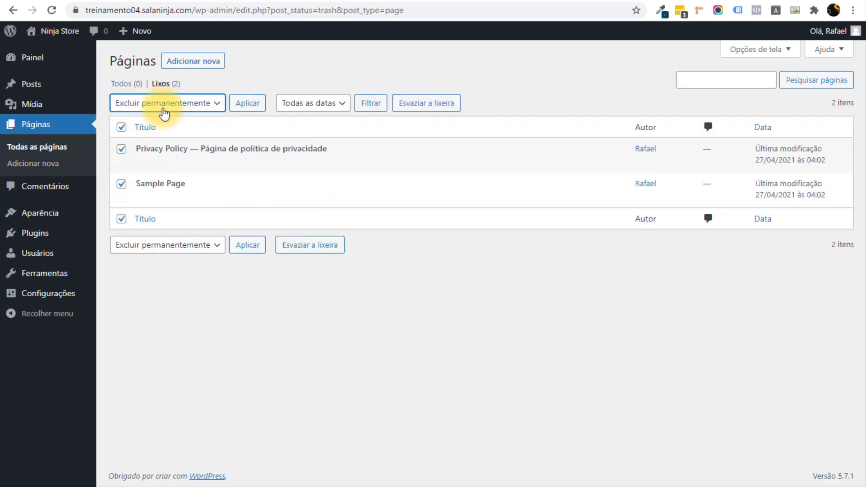
click(259, 105)
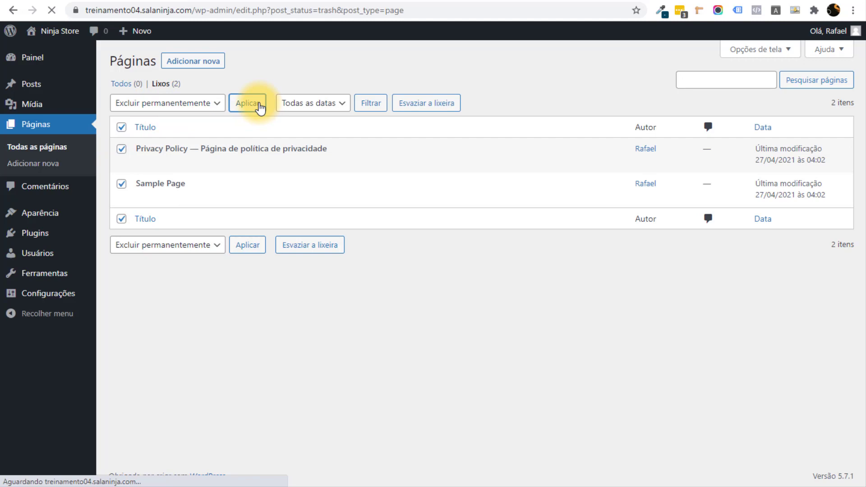
- Bulk-delete the Akismet Anti-Spam and Hello Dolly plugins and confirm the deletion
mouse_move(18, 236)
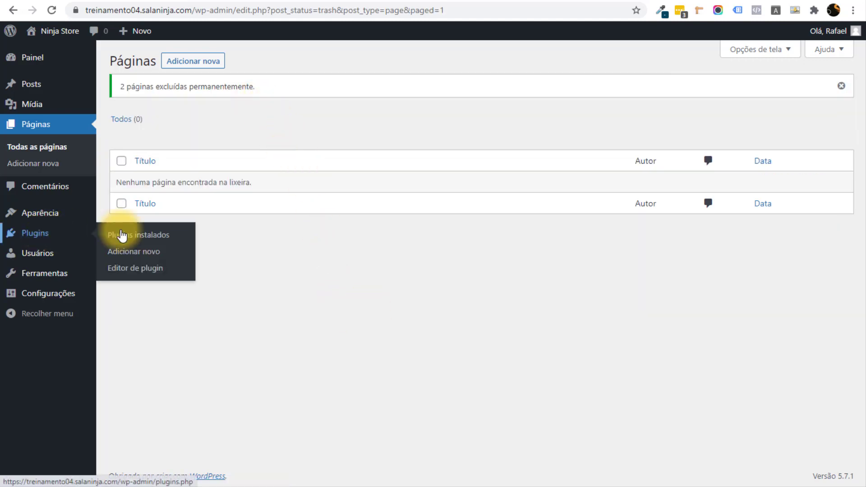
click(176, 235)
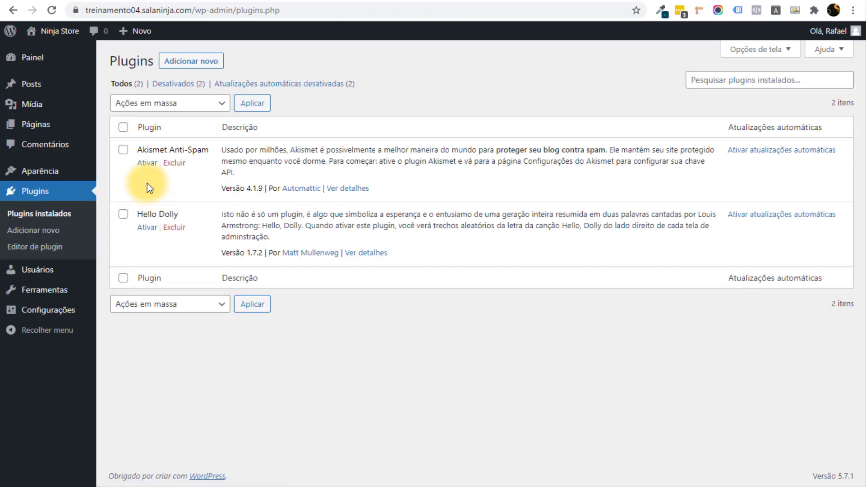
drag(140, 149, 171, 211)
click(174, 211)
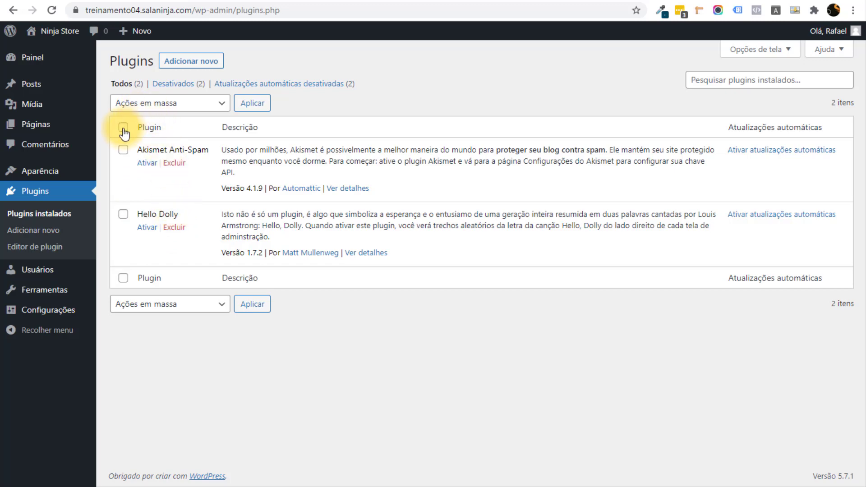
click(156, 103)
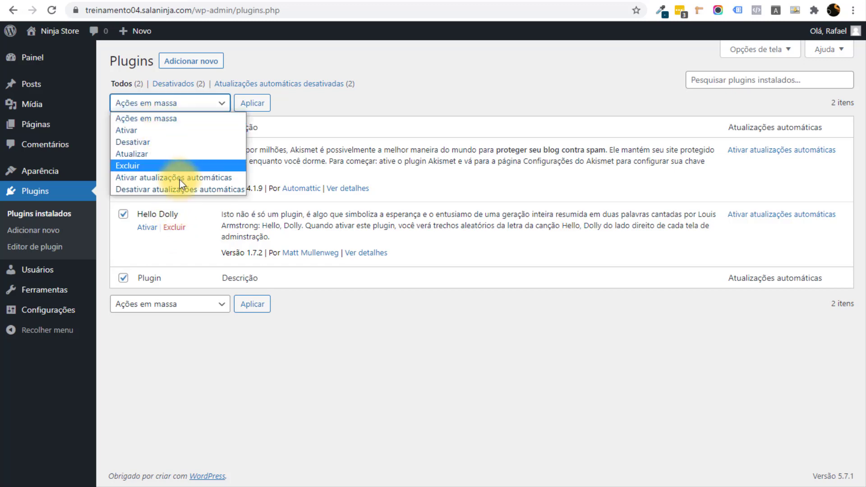
click(147, 165)
click(252, 103)
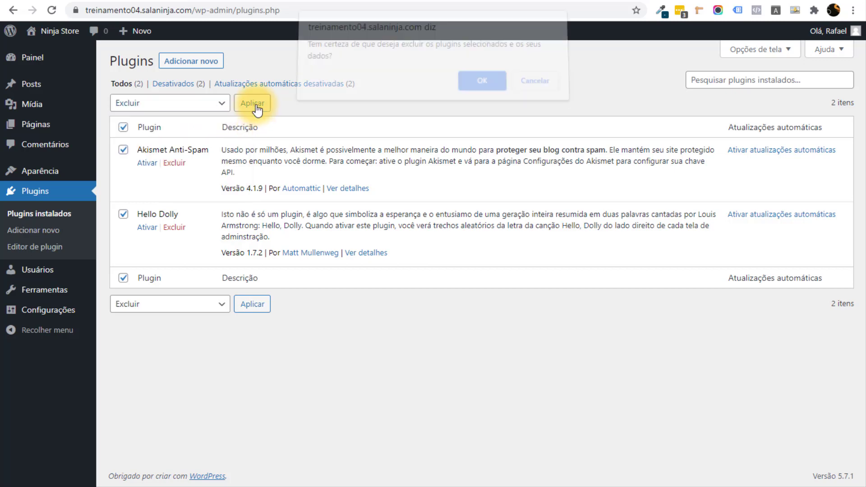
click(496, 88)
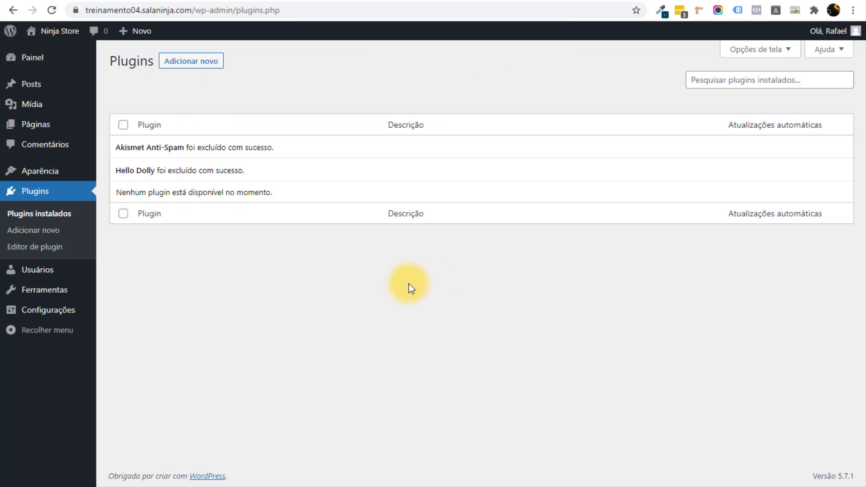
mouse_move(27, 312)
click(146, 317)
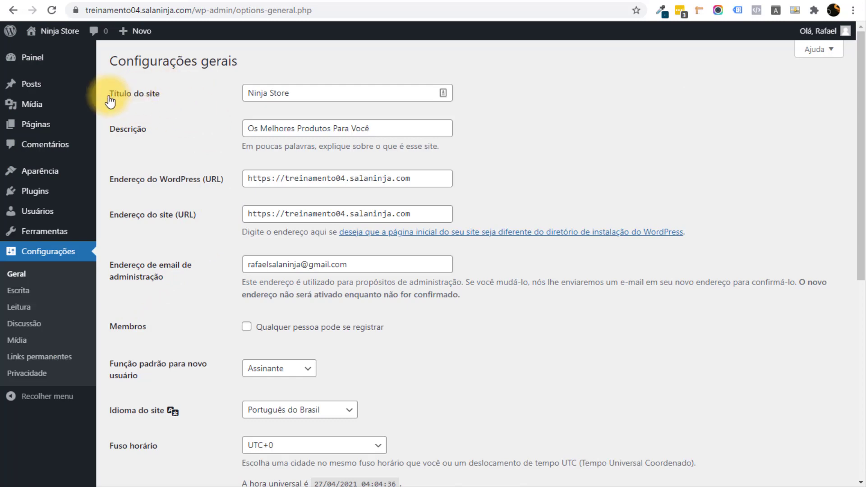
- Set the timezone to São Paulo and the week start to domingo, then save General Settings
drag(244, 97, 310, 91)
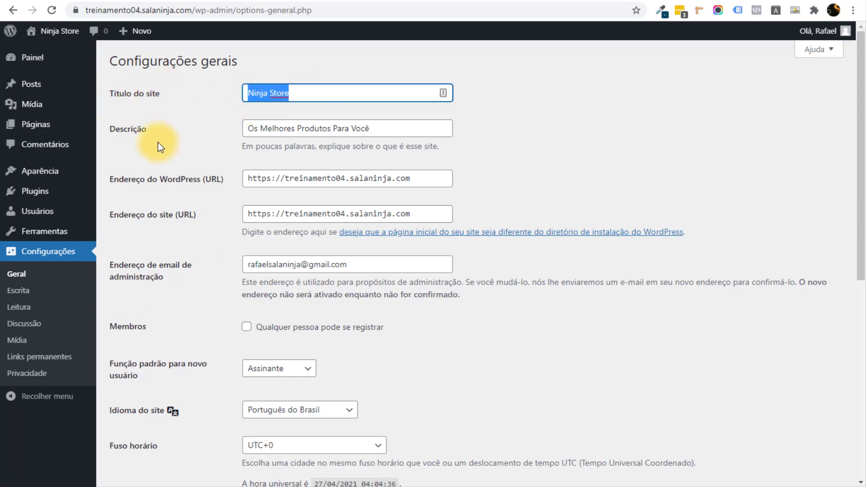
drag(248, 131, 394, 127)
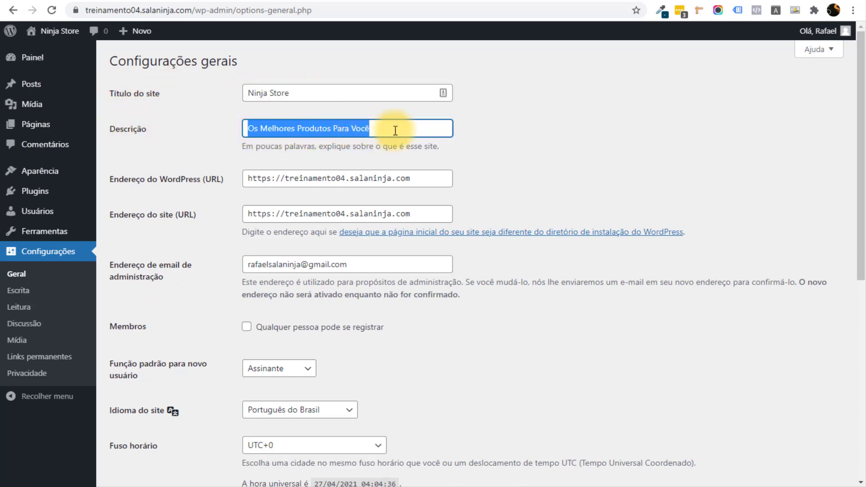
click(504, 137)
scroll(532, 169, down, 6)
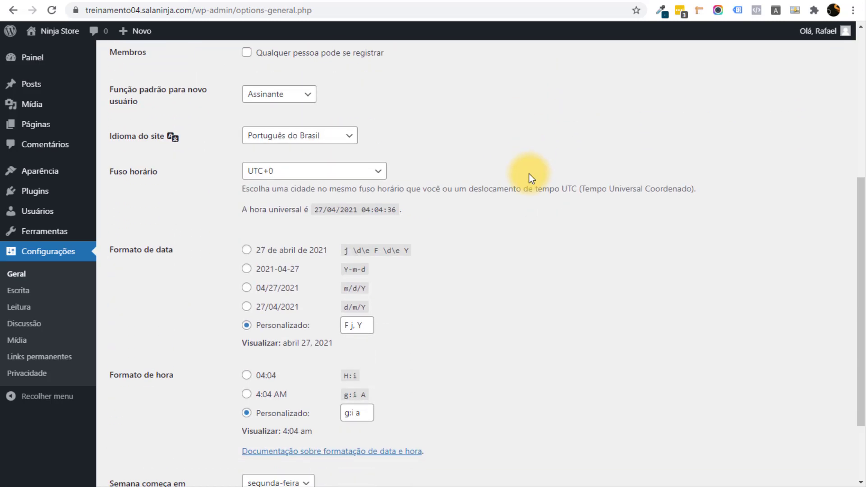
click(330, 157)
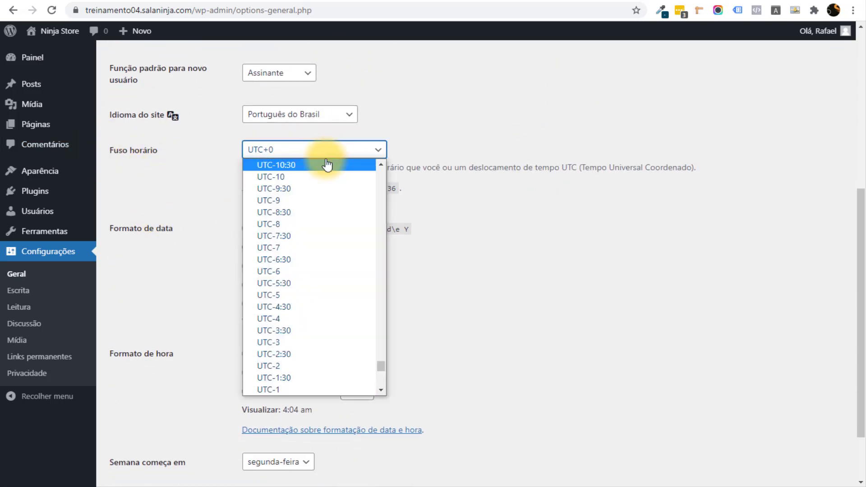
text(São Paulo)
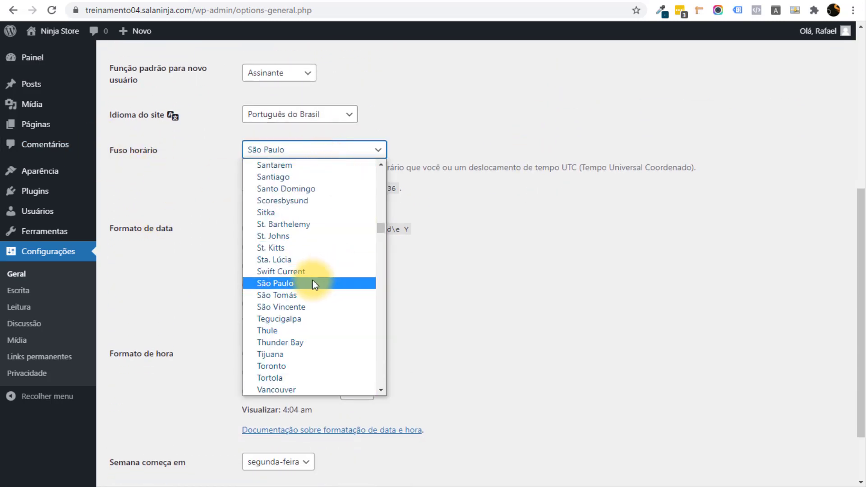
click(312, 283)
scroll(364, 191, down, 2)
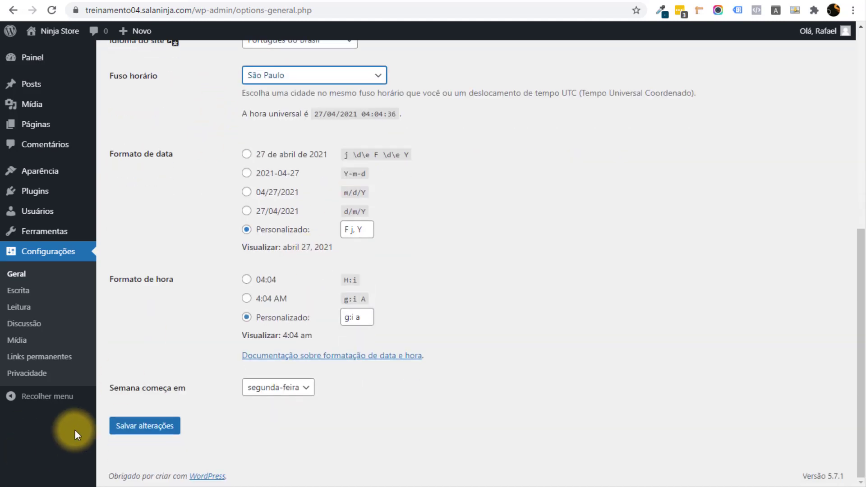
click(282, 389)
click(264, 405)
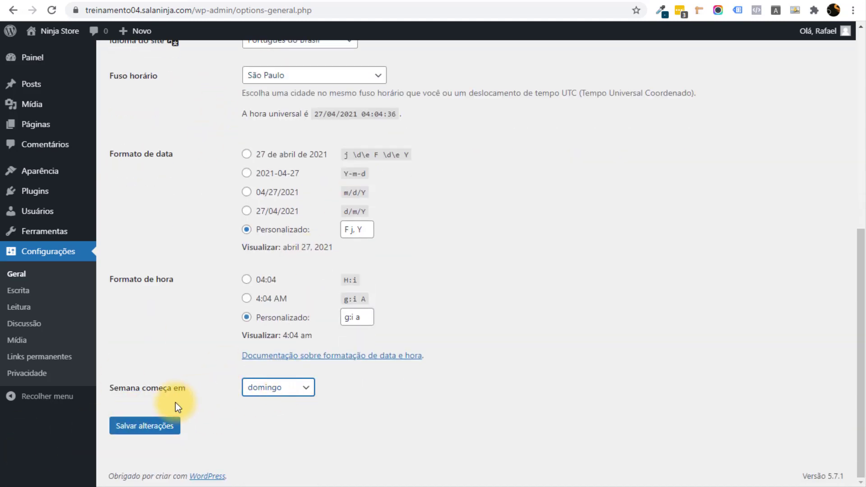
click(145, 426)
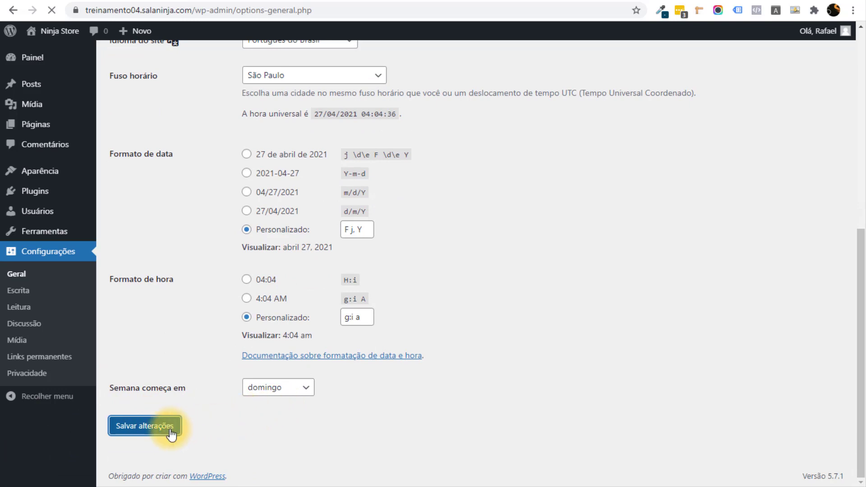
click(158, 432)
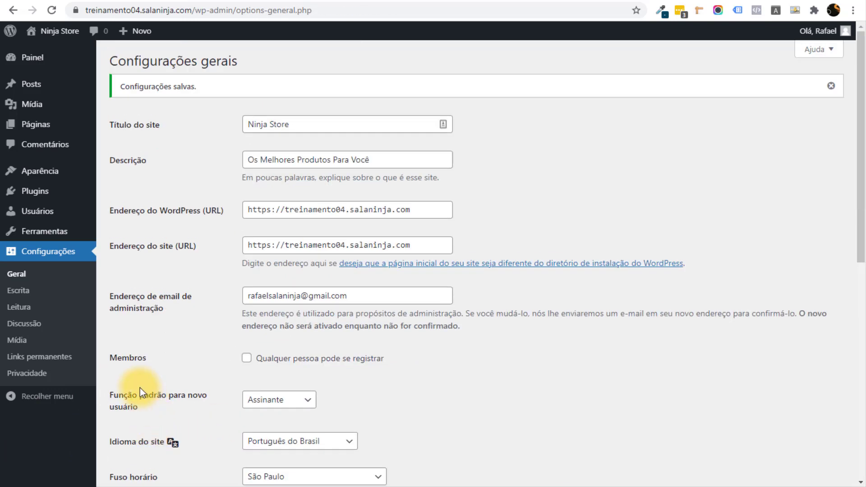
- Switch the permalink structure to Nome do post and save it
click(72, 357)
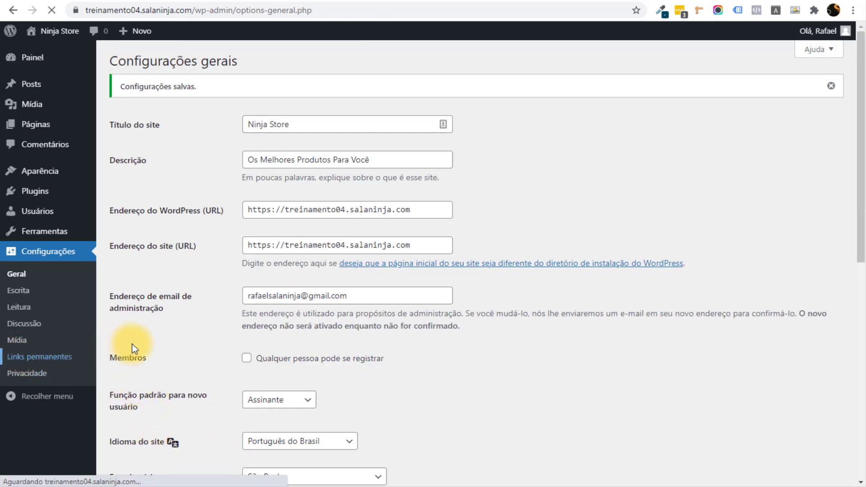
click(116, 291)
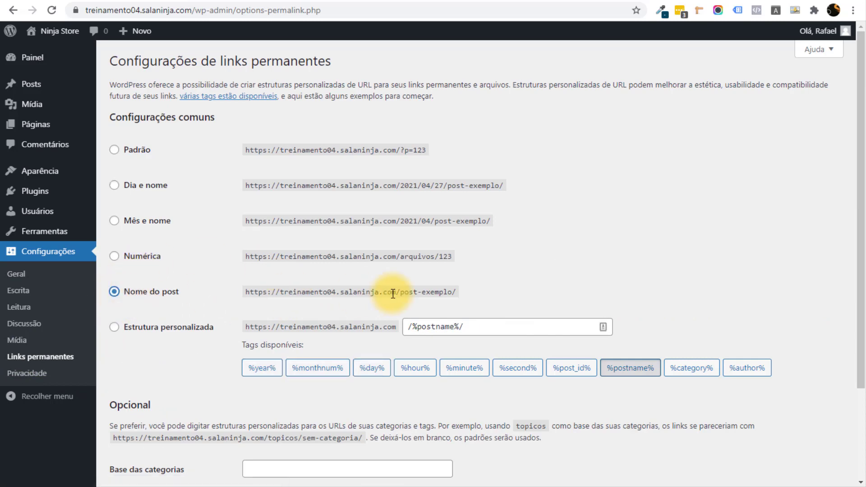
scroll(393, 293, down, 3)
click(152, 434)
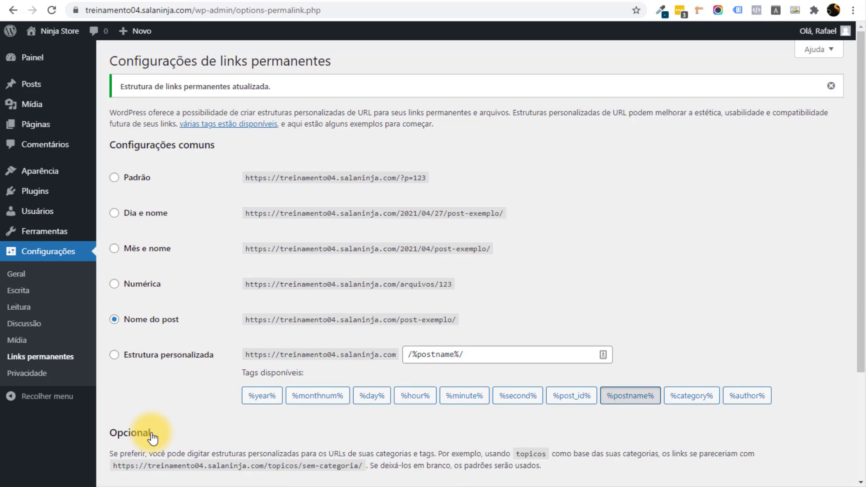
- Expand Instalação do Tema e Plugins and its Tema topic to reveal Kadence
click(372, 439)
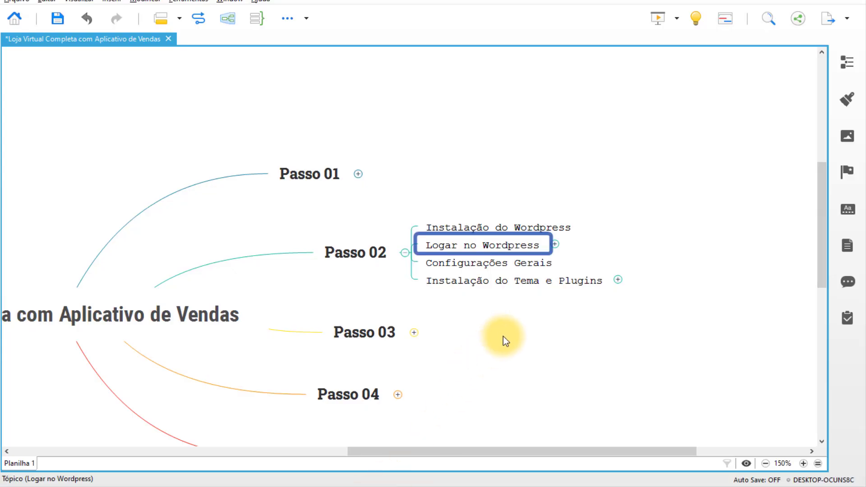
click(515, 292)
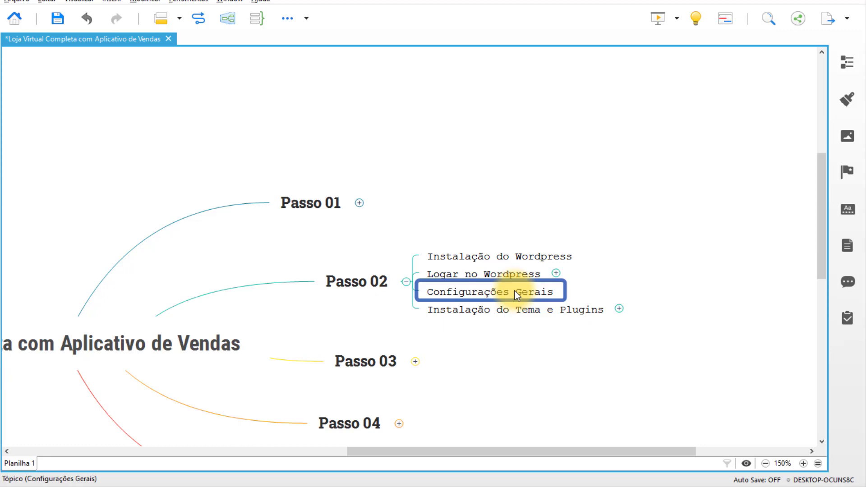
click(619, 309)
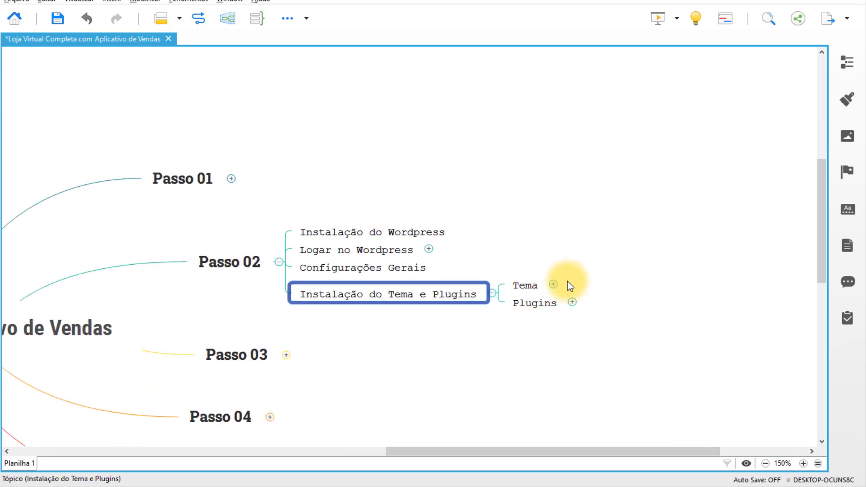
click(555, 284)
click(566, 279)
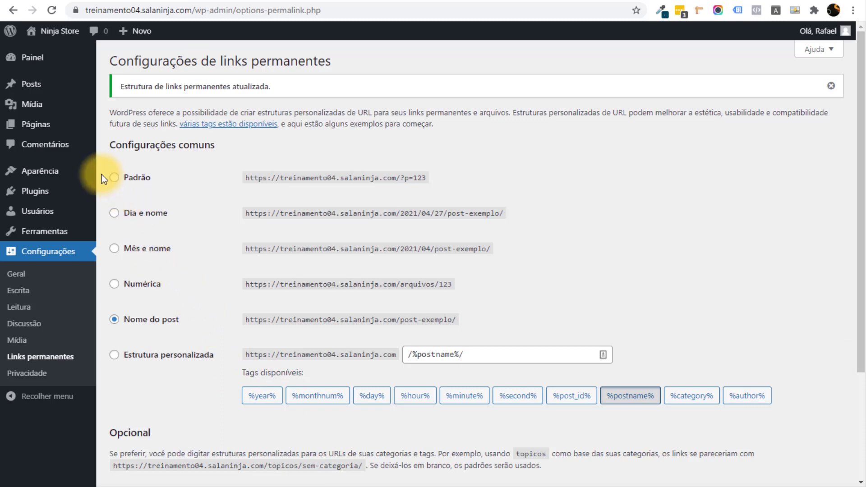
- Search the theme directory for 'kadence', then install and activate the Kadence theme
mouse_move(63, 171)
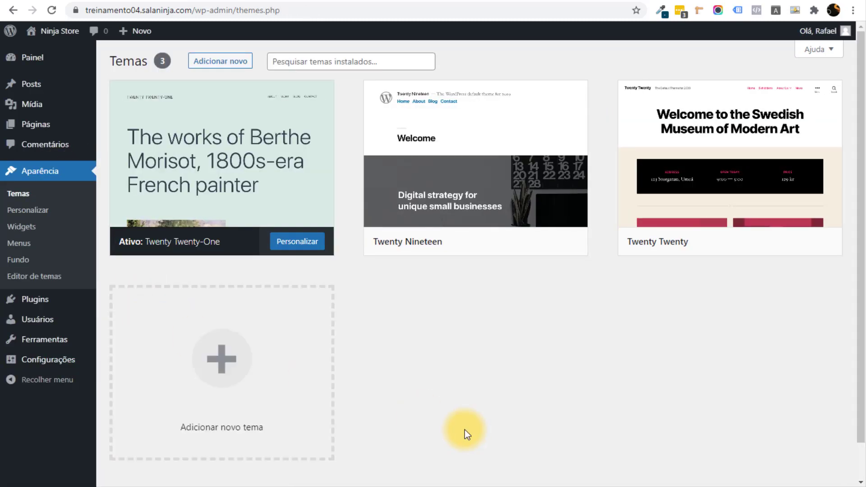
mouse_move(742, 189)
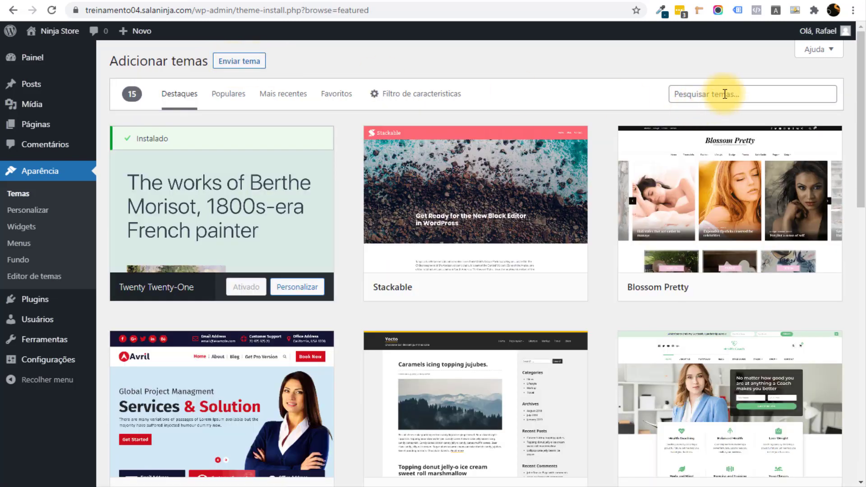
click(724, 94)
text(kadence)
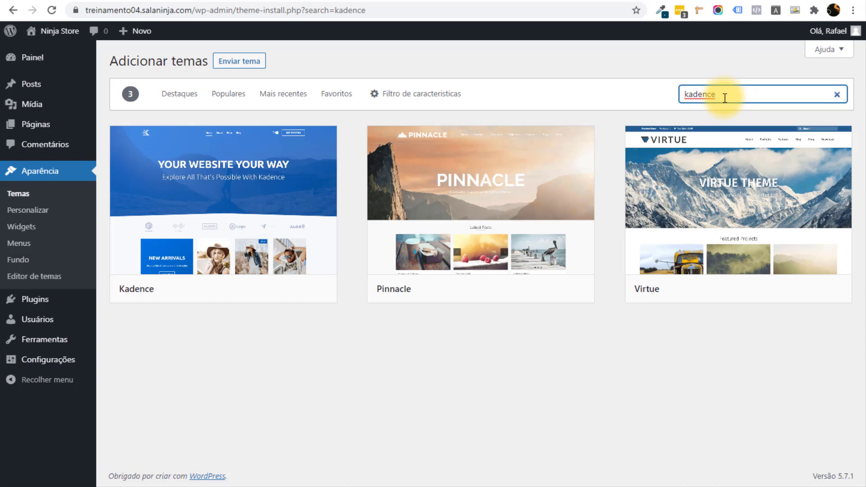
click(242, 289)
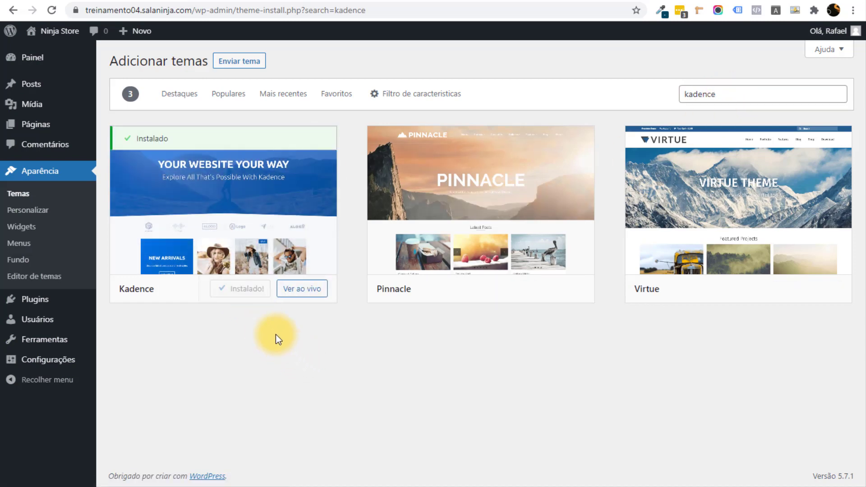
click(254, 291)
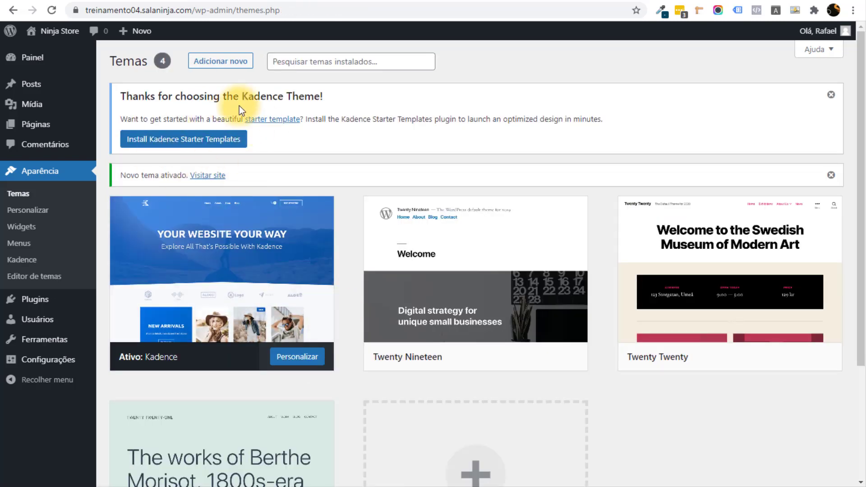
- Delete the Twenty Nineteen theme from its Informações do tema panel
drag(121, 96, 290, 96)
click(365, 103)
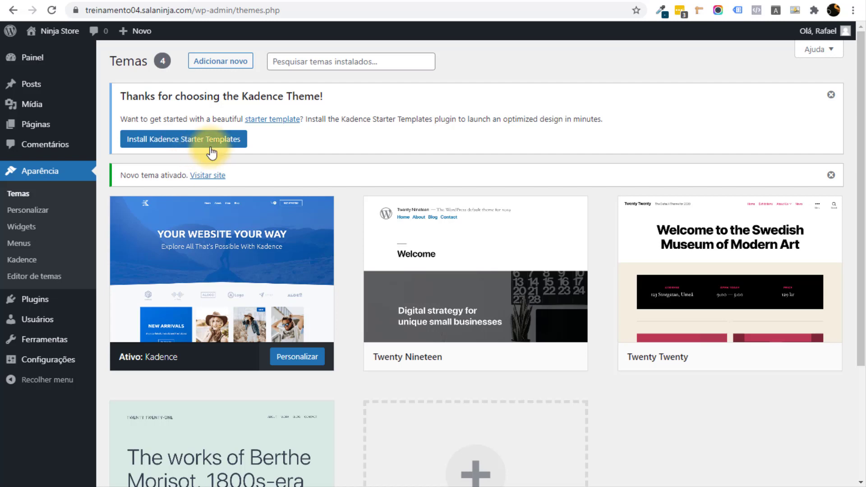
scroll(384, 176, down, 3)
scroll(424, 304, up, 1)
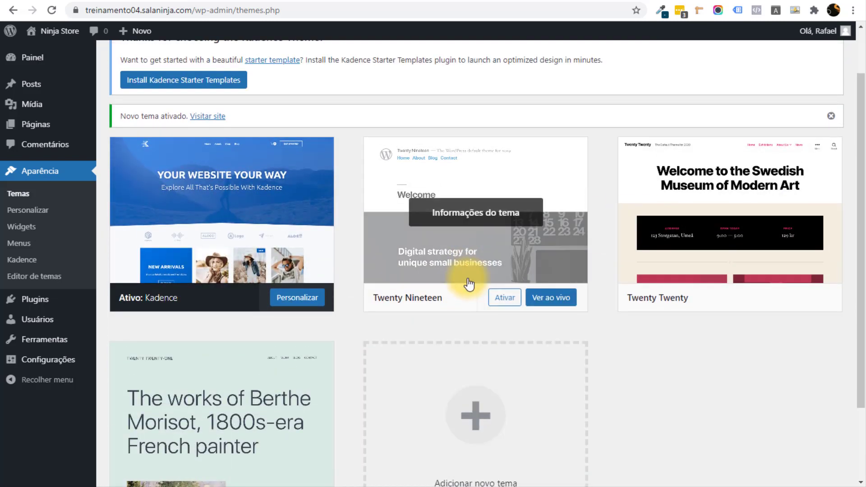
click(470, 260)
click(820, 459)
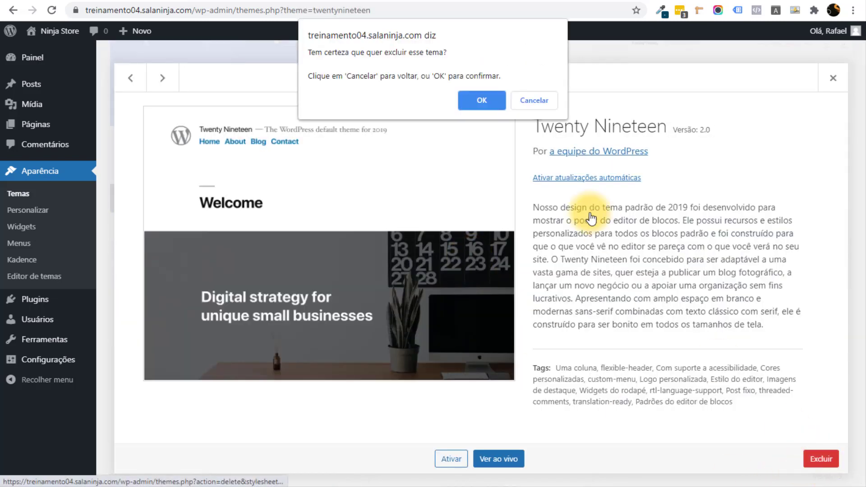
click(488, 101)
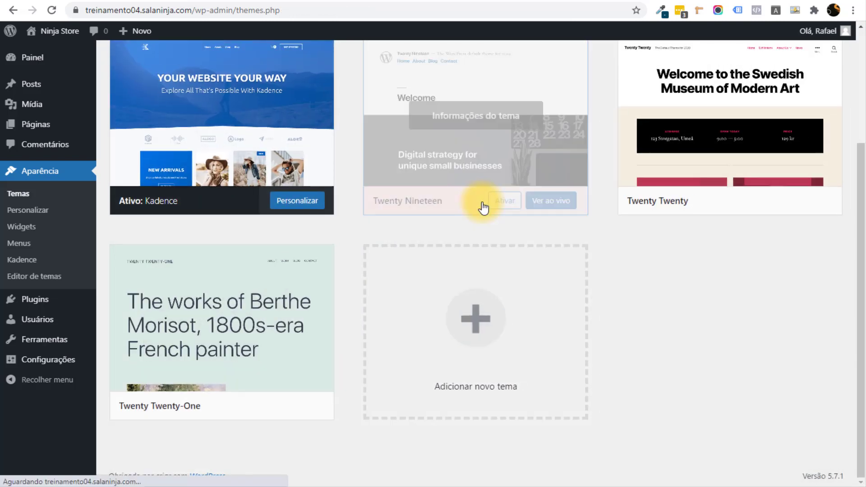
- Delete the Twenty Twenty and Twenty Twenty-One themes, leaving only Kadence installed
scroll(451, 273, up, 3)
click(426, 271)
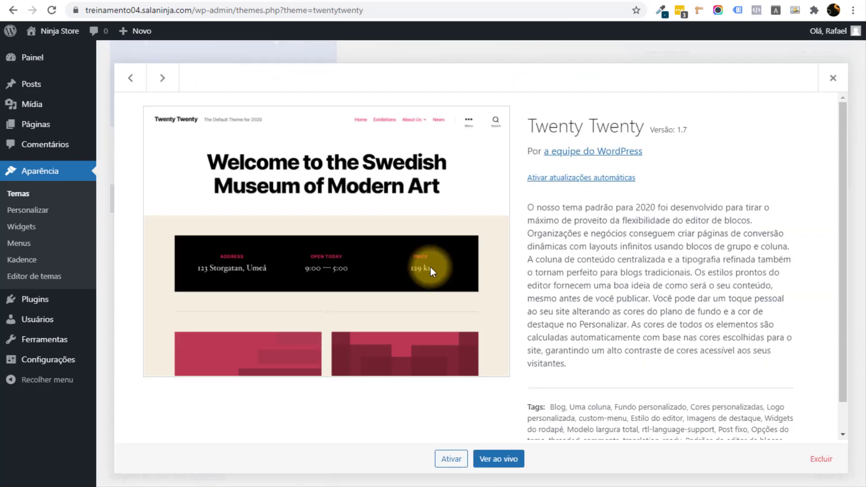
click(821, 459)
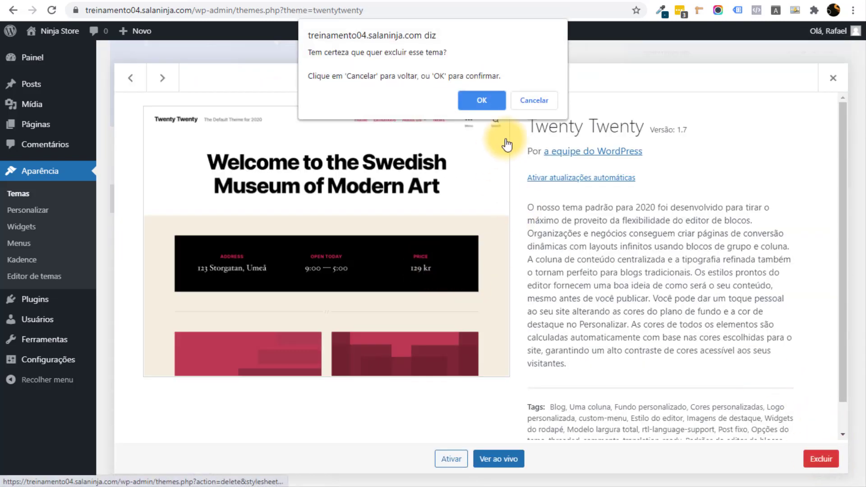
click(488, 101)
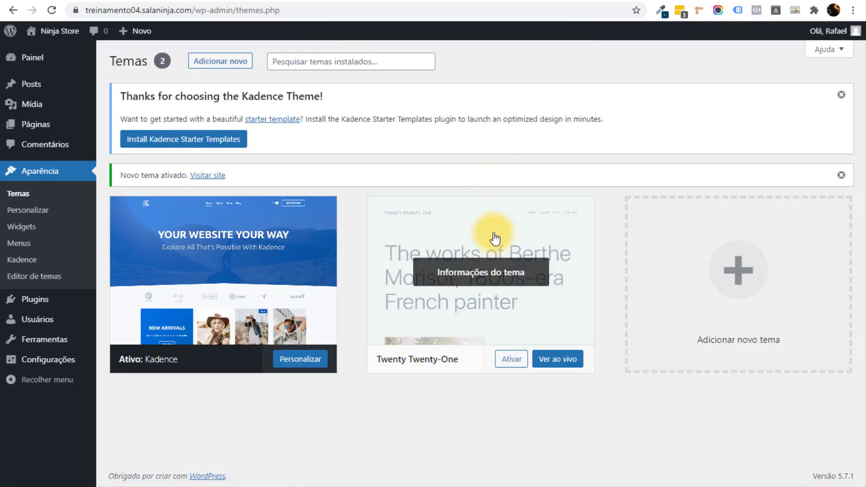
click(495, 238)
click(821, 459)
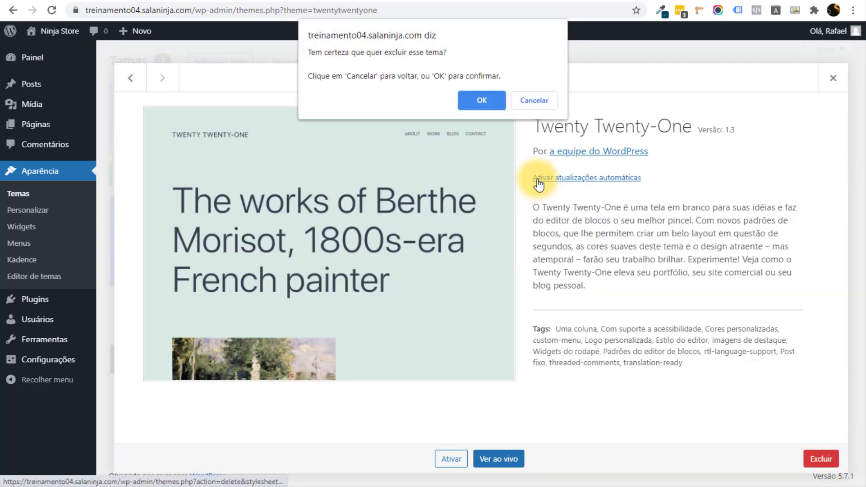
click(494, 105)
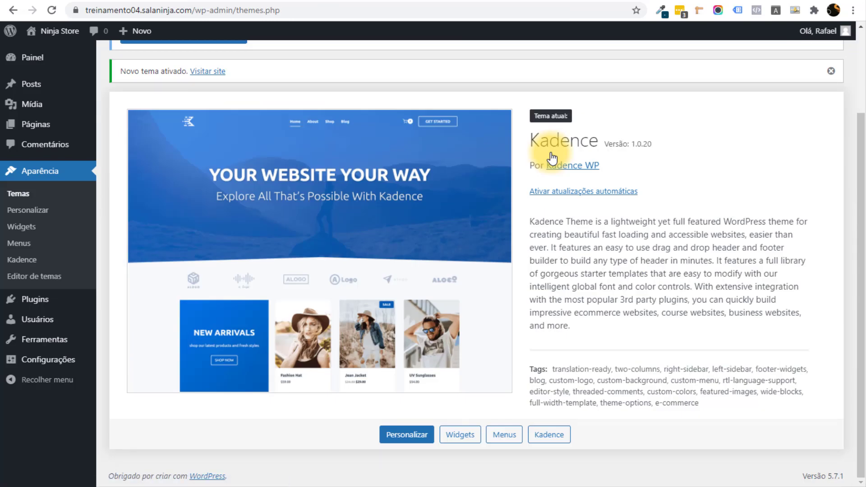
- Install Kadence Starter Templates from the notice and pick ELEMENTOR as its page builder
scroll(552, 158, up, 3)
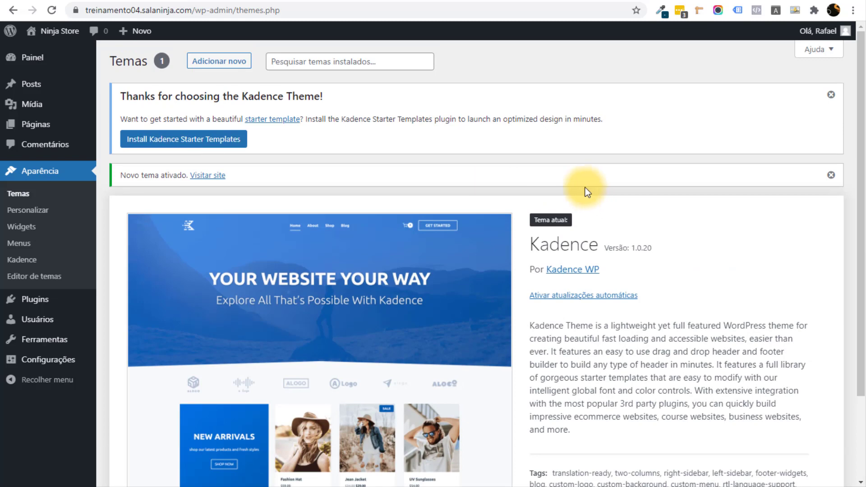
click(175, 145)
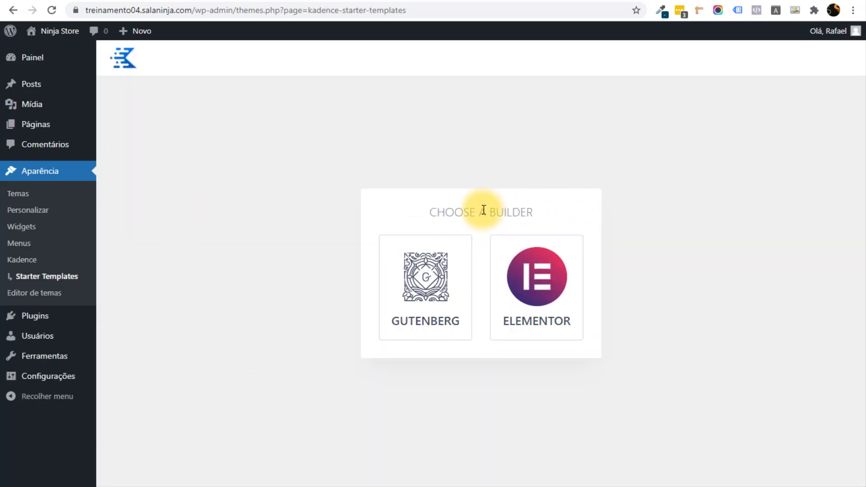
drag(482, 210, 543, 212)
click(543, 216)
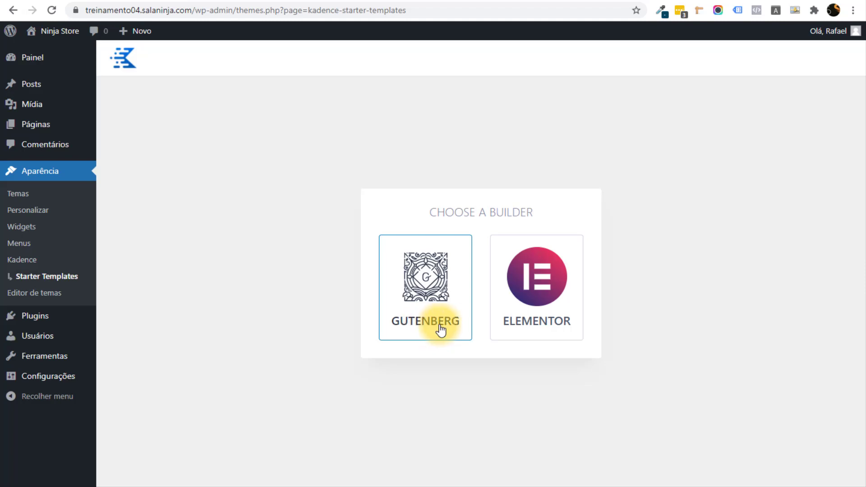
click(550, 334)
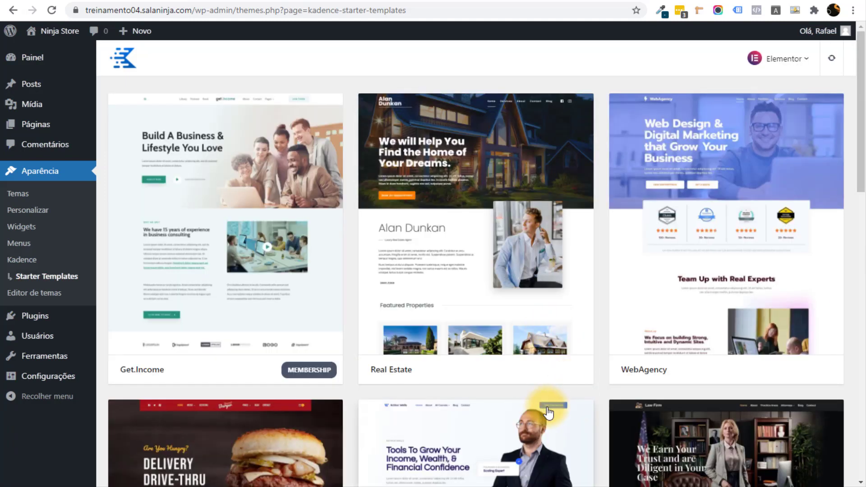
- Browse the Starter Templates gallery and open the Print Shop template's preview
scroll(499, 343, down, 6)
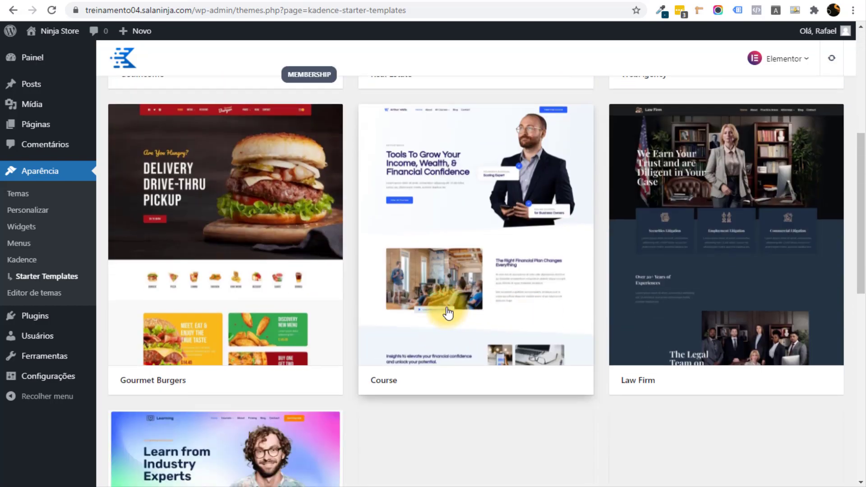
scroll(496, 325, up, 5)
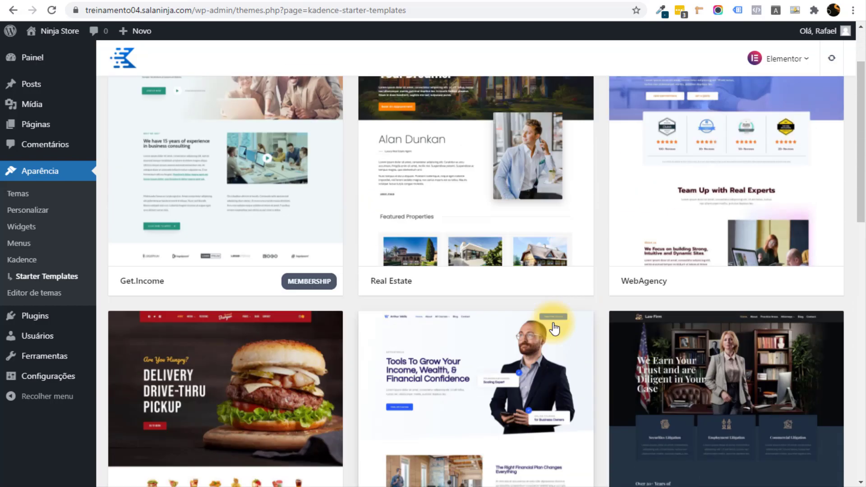
scroll(555, 329, down, 10)
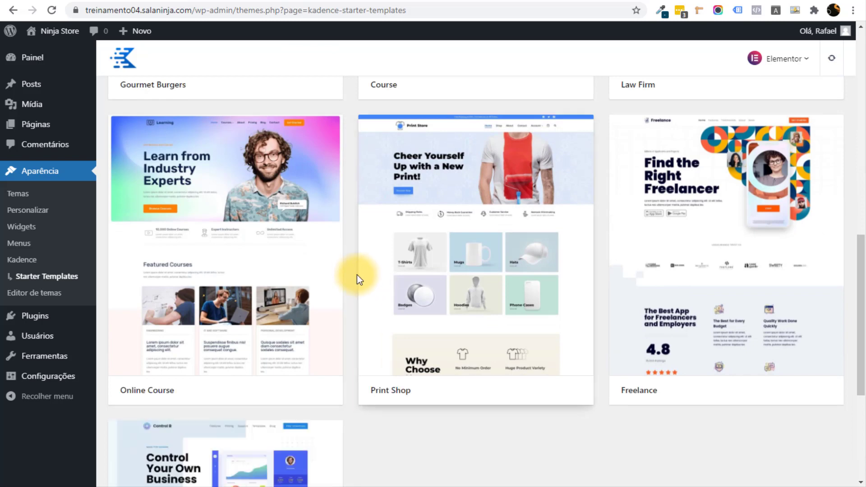
scroll(362, 285, down, 3)
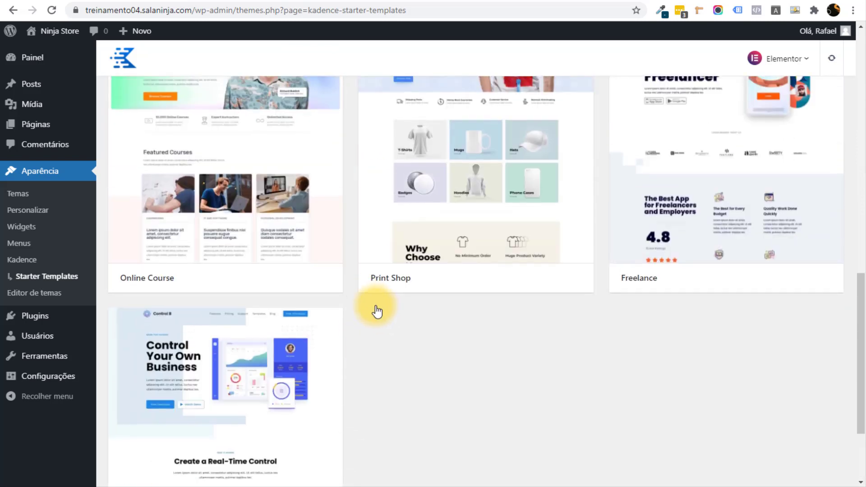
scroll(377, 311, up, 4)
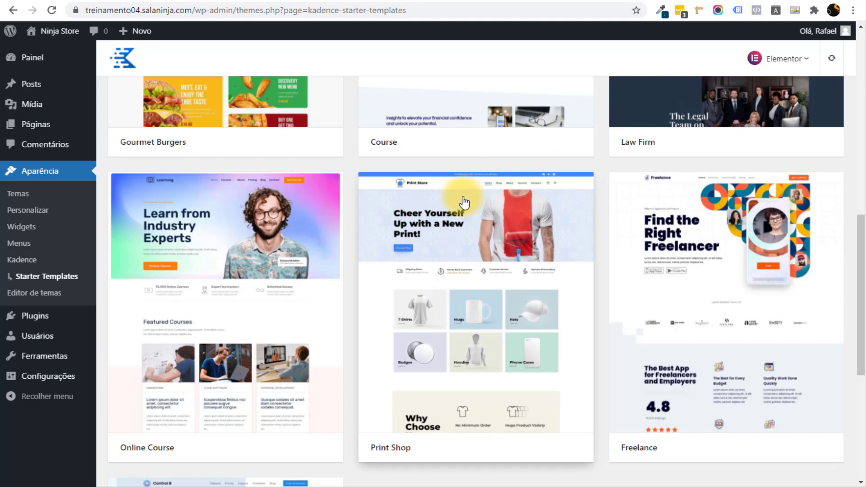
scroll(496, 284, down, 1)
click(494, 281)
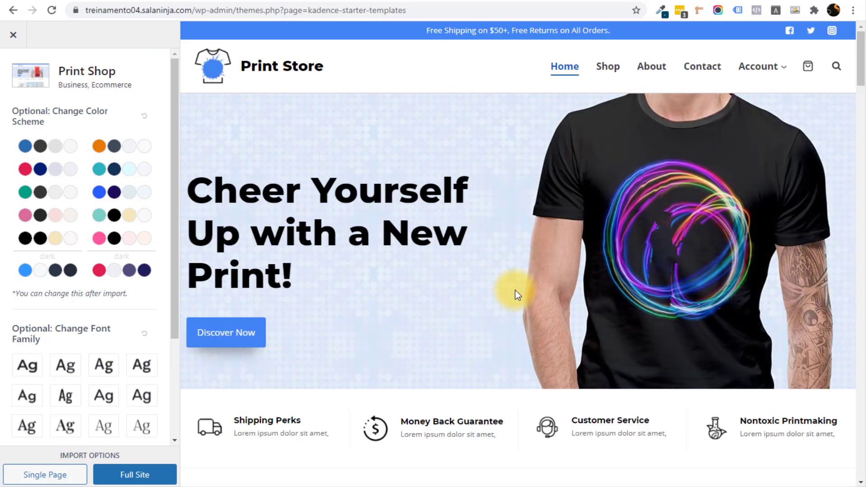
- Preview Print Shop in the blue, red, green, blue-purple and black-yellow colour schemes
scroll(515, 291, down, 15)
scroll(523, 249, down, 17)
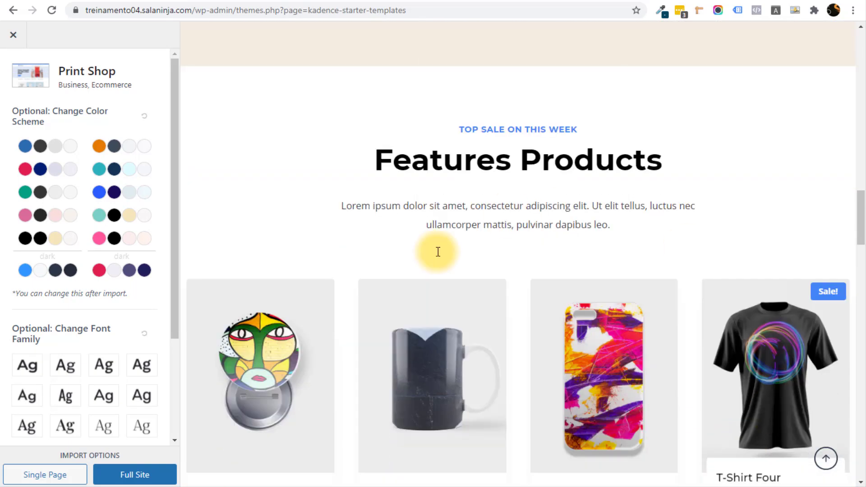
scroll(460, 249, down, 8)
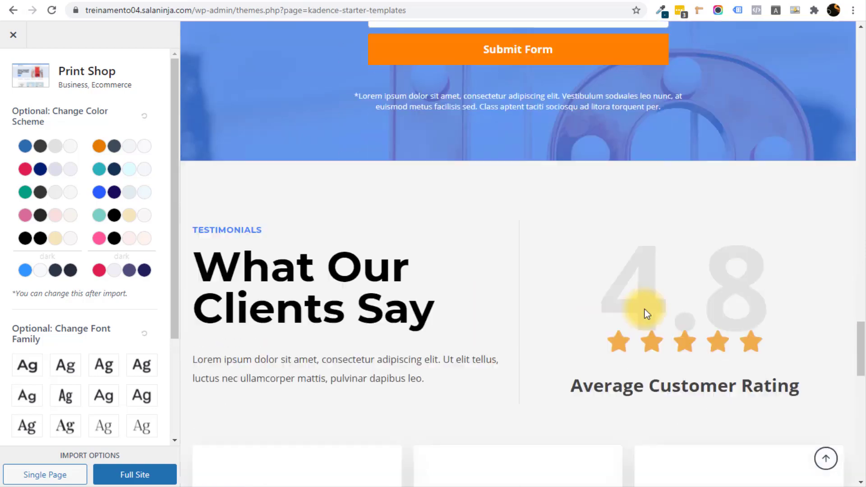
drag(855, 346, 857, 304)
scroll(580, 248, up, 20)
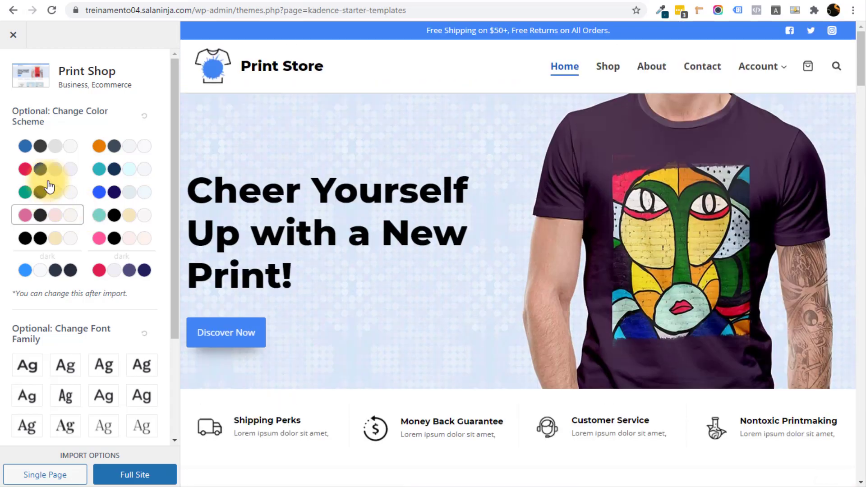
click(41, 146)
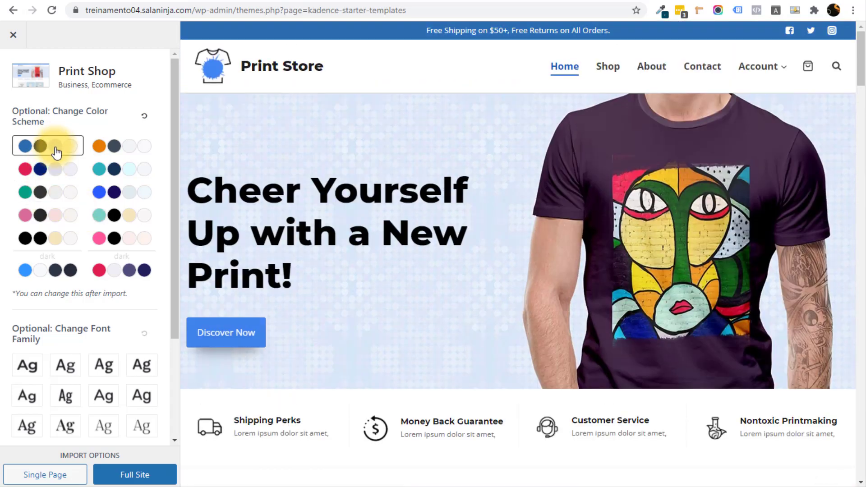
click(25, 170)
click(25, 192)
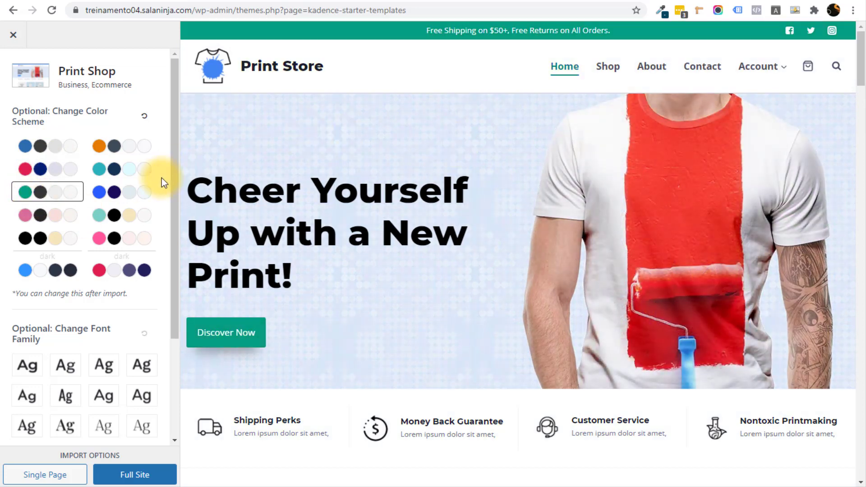
click(115, 192)
click(61, 247)
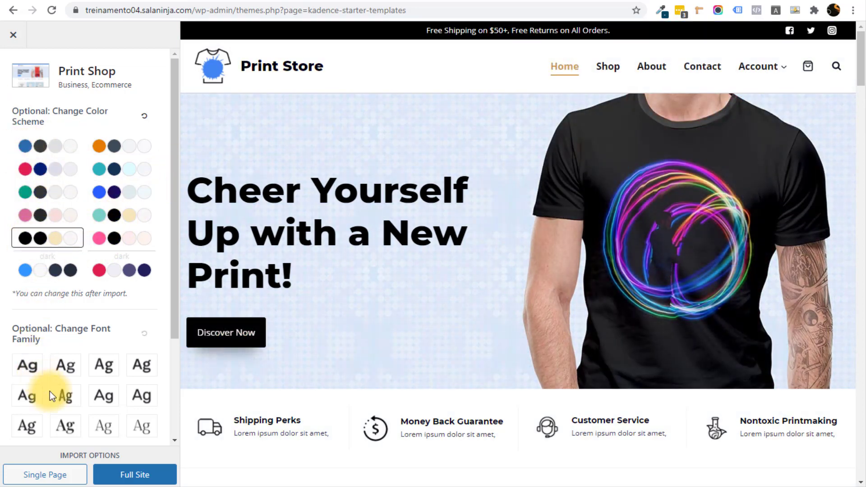
drag(68, 456, 69, 455)
- Import Print Shop as a Full Site and open the site once the import completes
scroll(96, 290, down, 3)
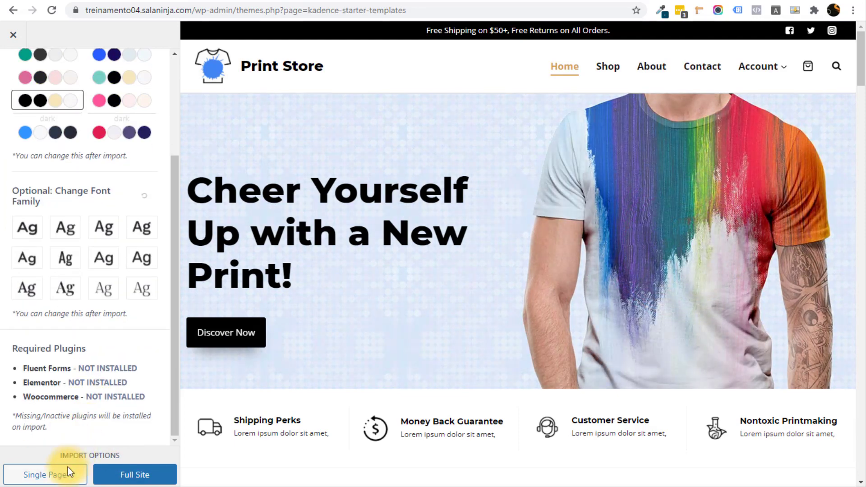
click(135, 476)
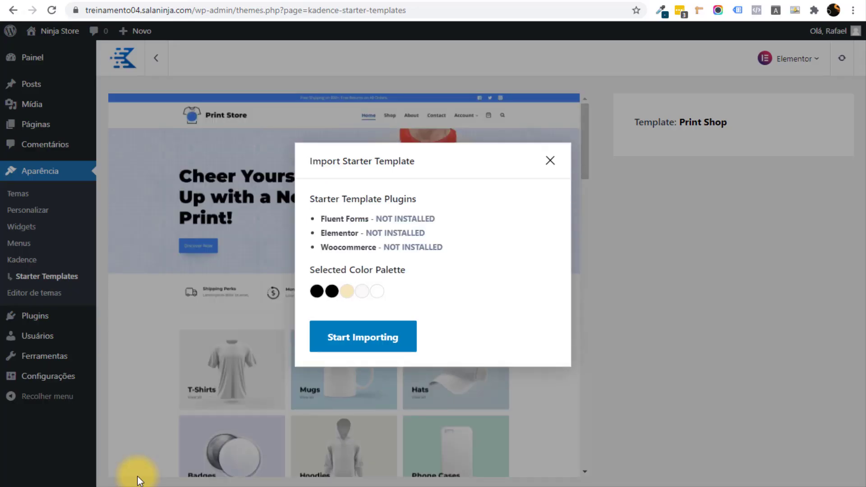
click(360, 345)
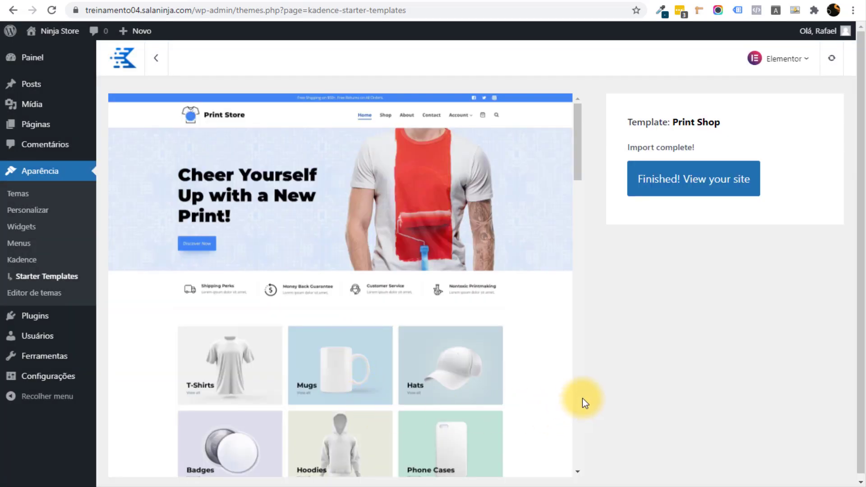
scroll(573, 391, down, 6)
scroll(570, 386, up, 7)
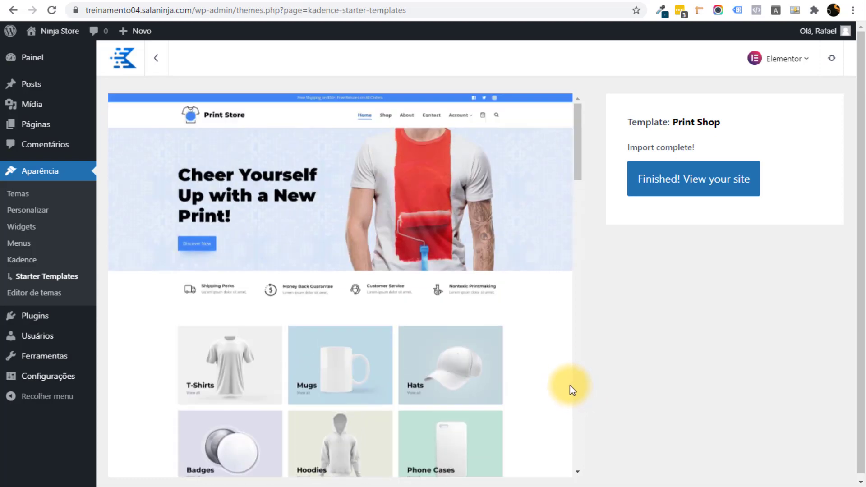
click(686, 179)
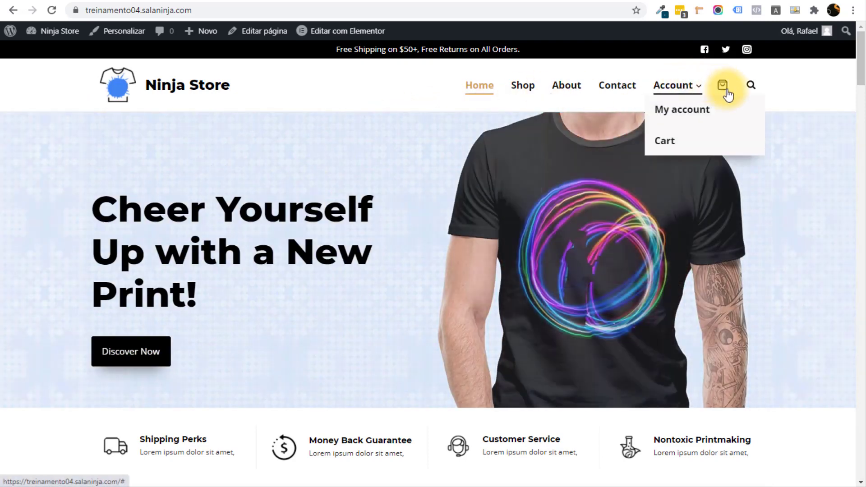
- Scroll through the live Ninja Store homepage showing the imported Print Shop layout
drag(860, 54, 860, 95)
scroll(483, 174, down, 2)
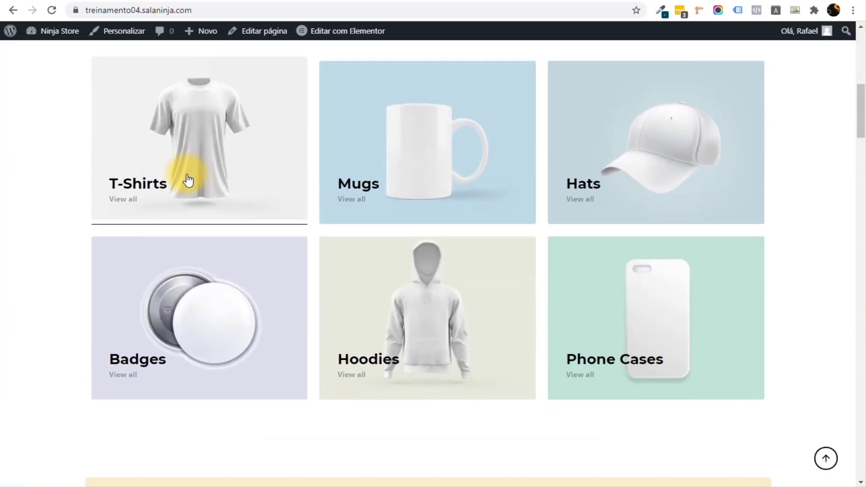
scroll(412, 282, up, 10)
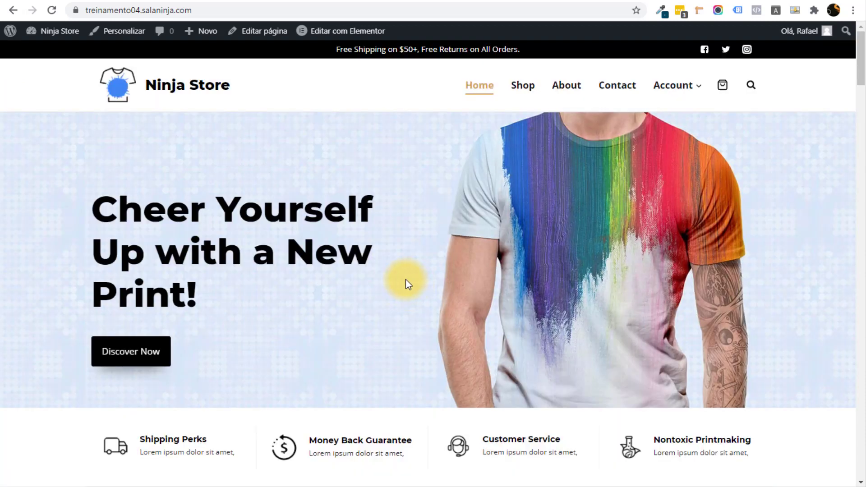
scroll(415, 266, down, 4)
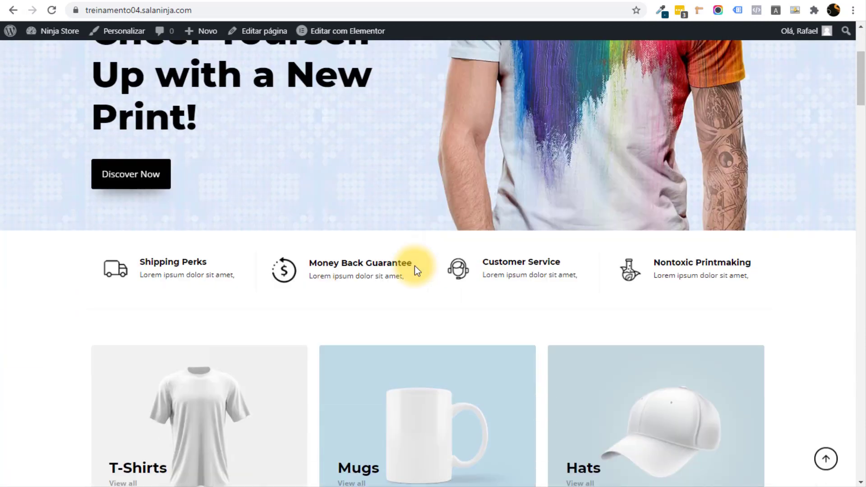
scroll(68, 274, down, 5)
scroll(57, 273, down, 15)
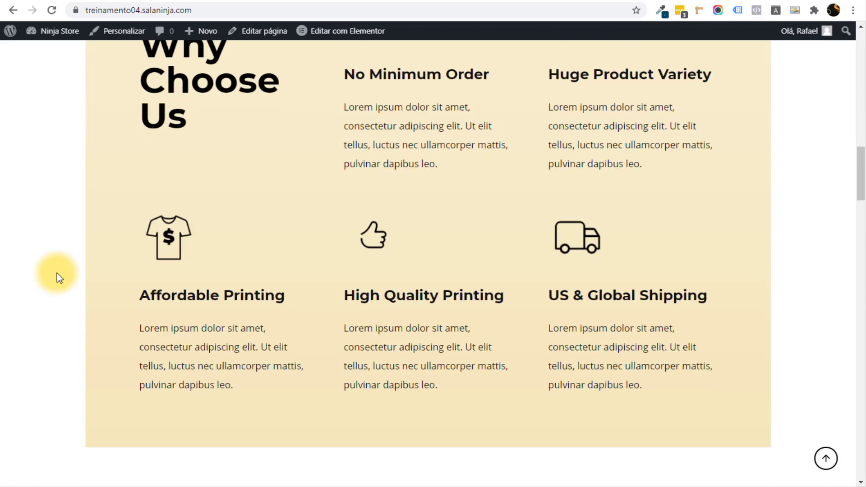
scroll(57, 272, down, 20)
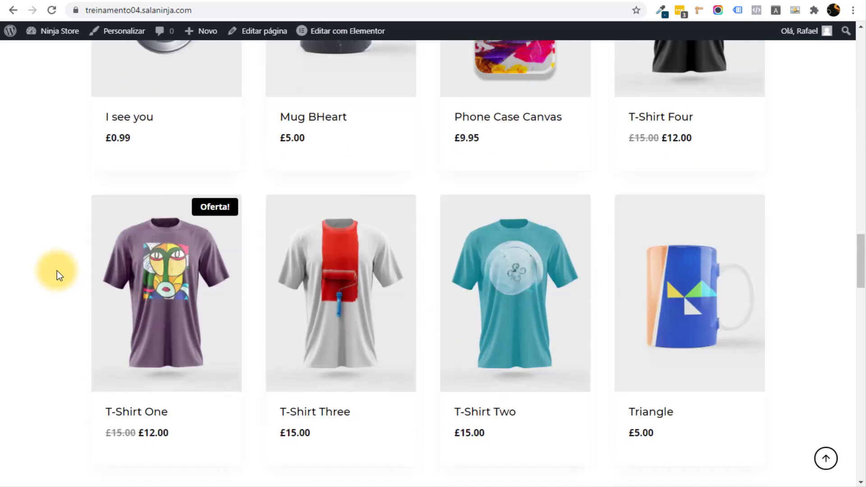
scroll(52, 280, down, 10)
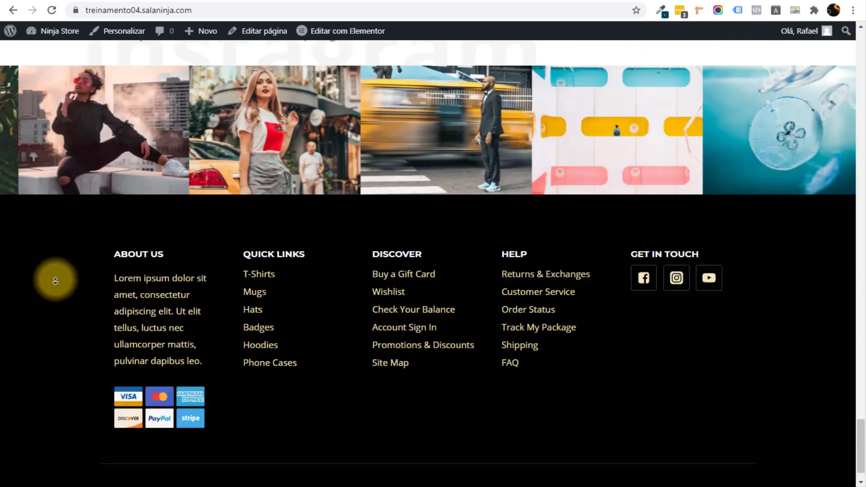
scroll(52, 99, up, 20)
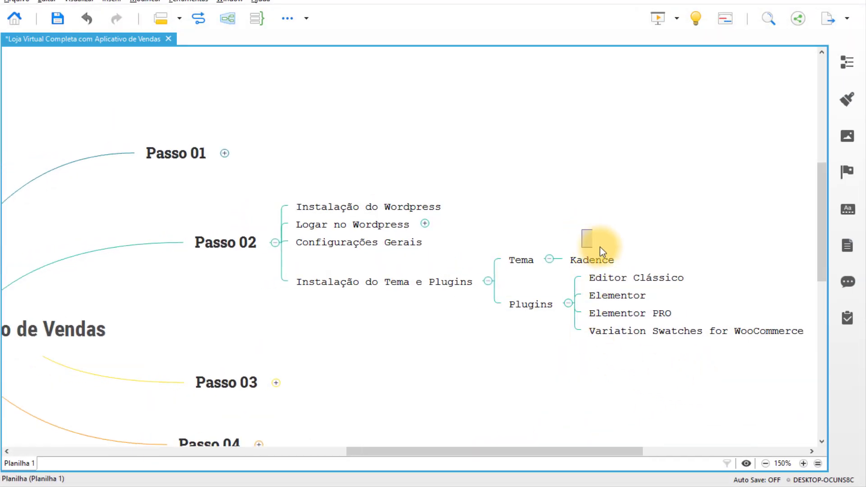
- Review the Kadence, Editor Clássico, Elementor PRO and Variation Swatches topics in the XMind plan
click(593, 259)
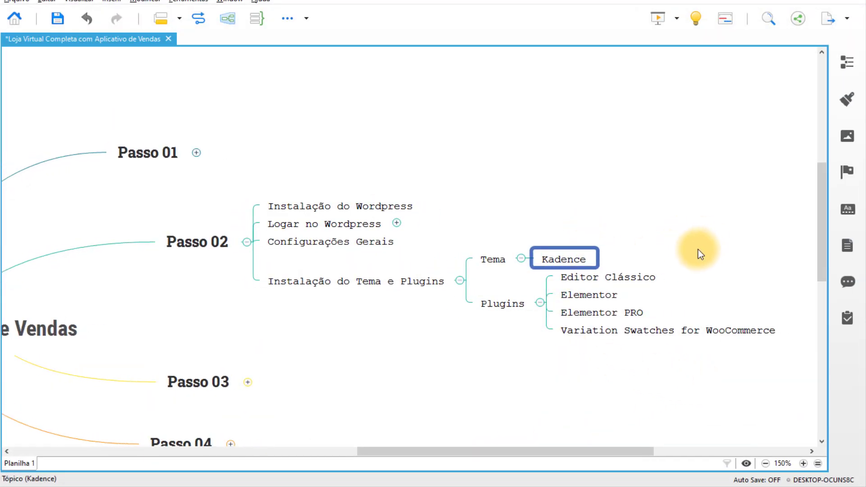
drag(697, 249, 649, 238)
drag(600, 293, 618, 346)
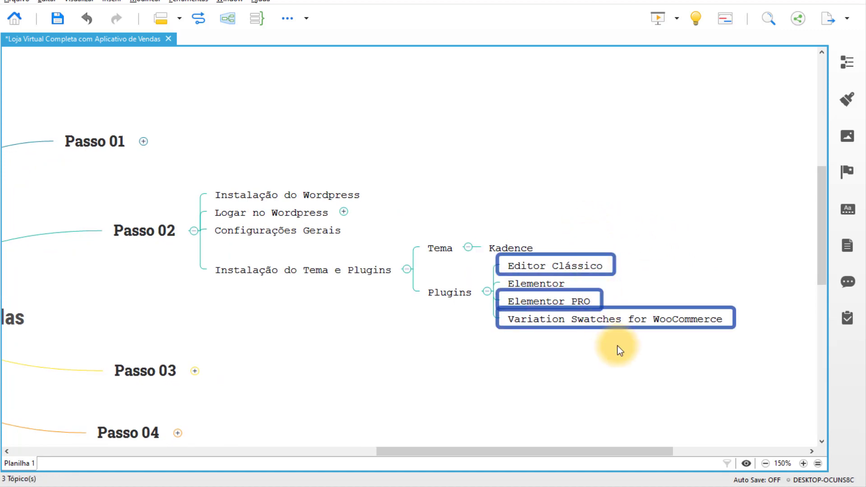
click(514, 379)
- Open the Ninja Store dashboard and move the collapsed Elementor overview widget to the right column
click(344, 484)
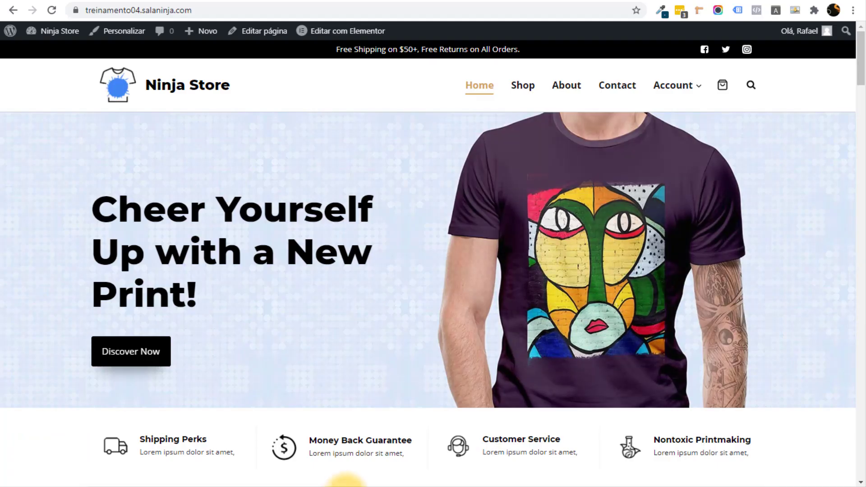
mouse_move(59, 31)
click(44, 55)
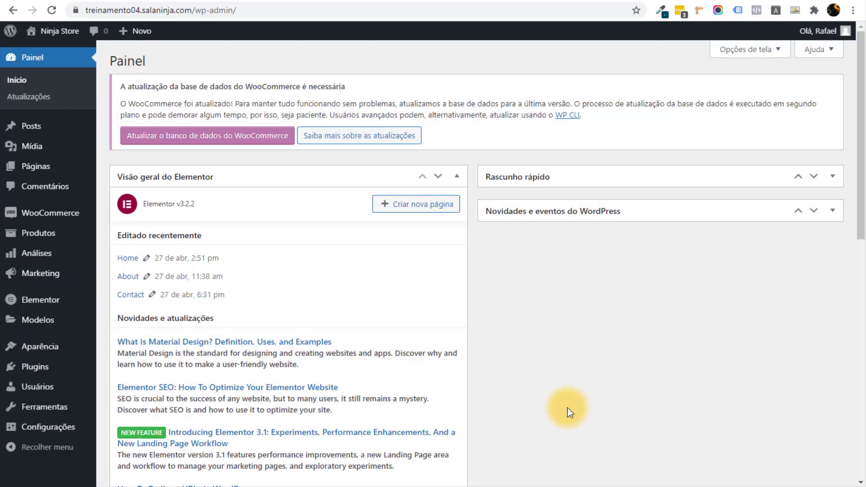
scroll(568, 408, down, 10)
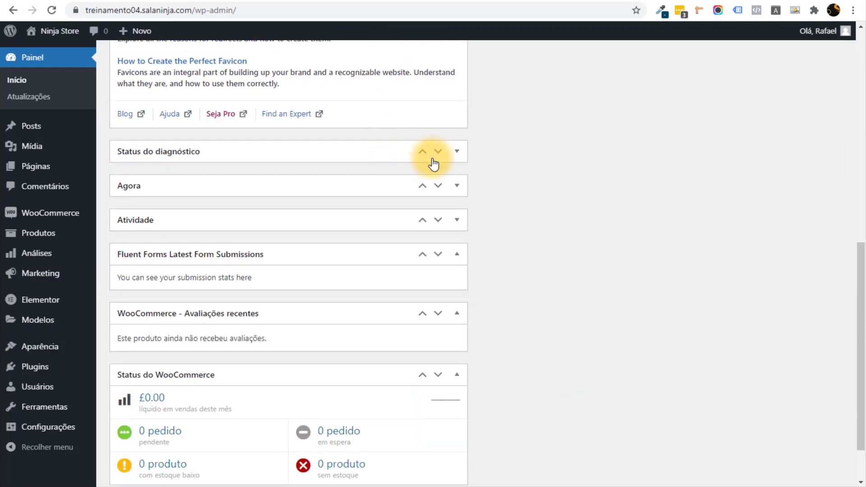
scroll(464, 200, up, 1)
scroll(478, 212, up, 9)
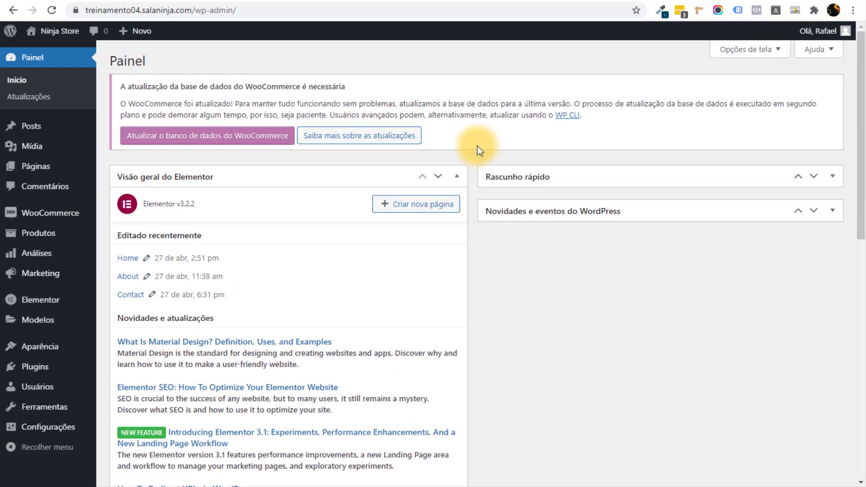
click(458, 178)
drag(315, 189, 666, 239)
- Hide the Elementor overview, Status do diagnóstico and Agora widgets via Opções de tela
click(766, 51)
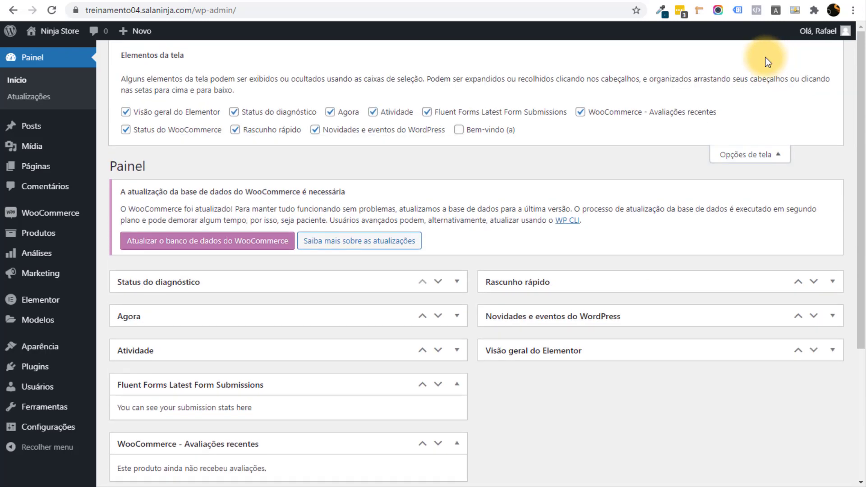
click(212, 112)
click(233, 112)
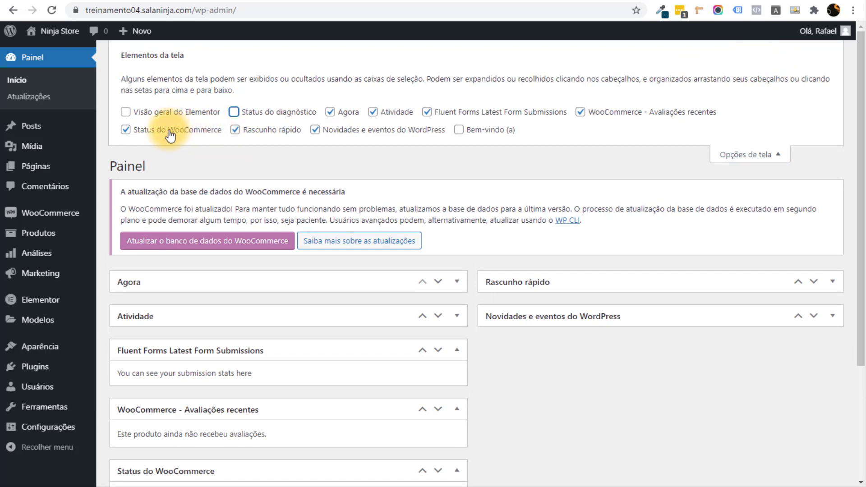
click(173, 131)
click(195, 131)
click(331, 112)
scroll(358, 185, down, 3)
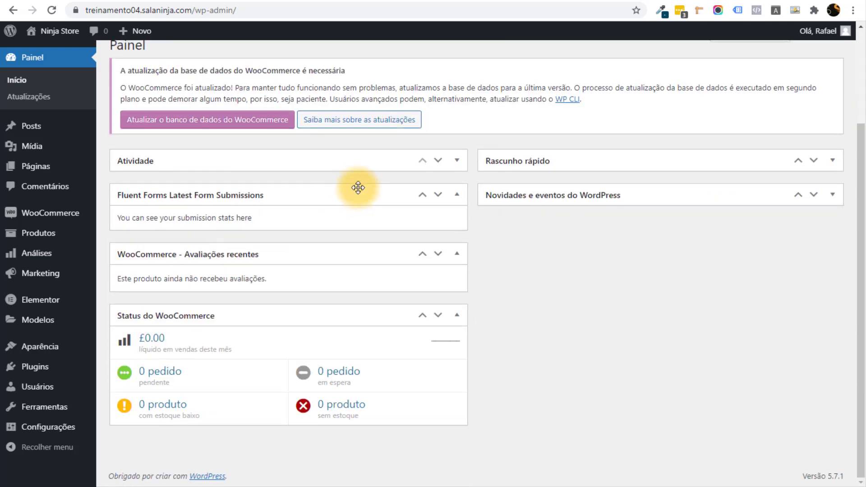
scroll(481, 221, up, 3)
click(772, 155)
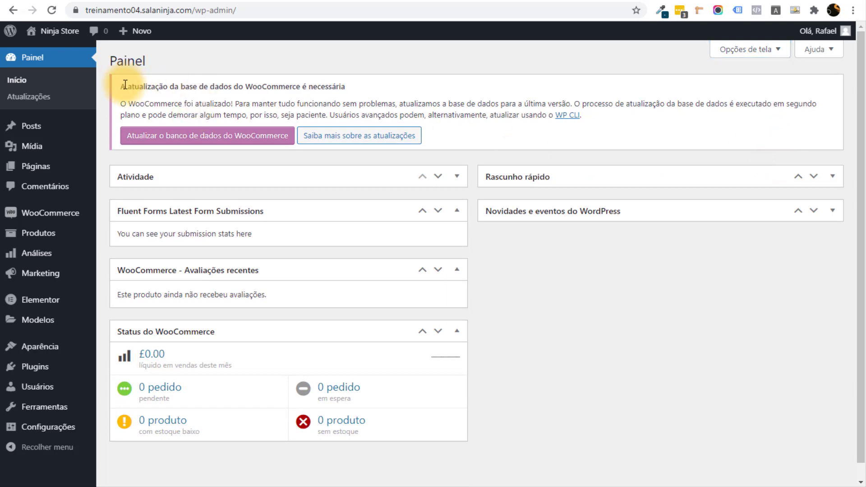
drag(120, 86, 378, 83)
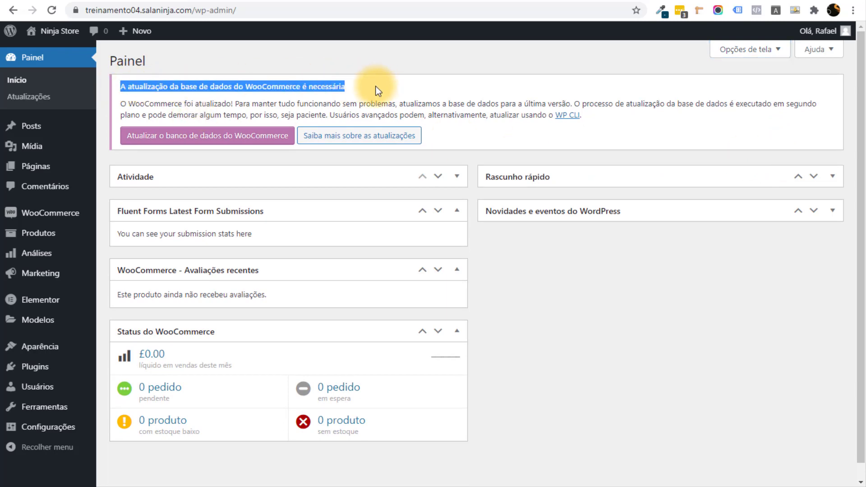
click(375, 87)
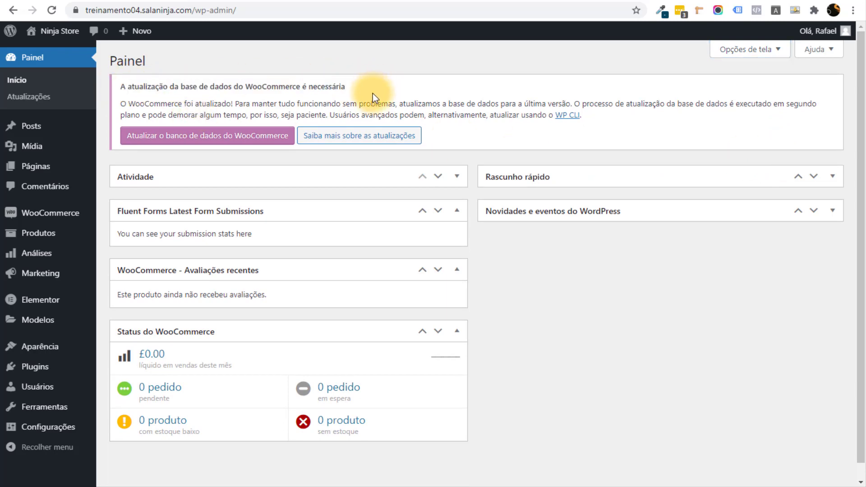
- Run the WooCommerce database update, then go to Plugins > Adicionar novo
click(191, 140)
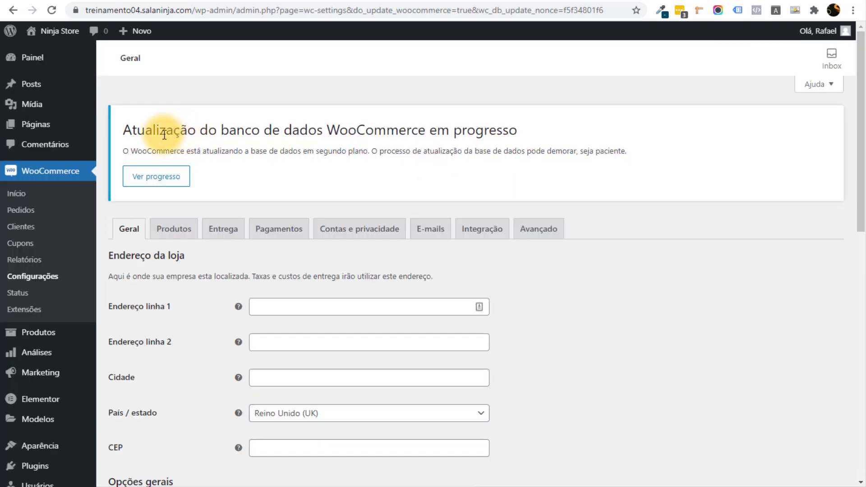
drag(122, 130, 396, 131)
click(513, 151)
scroll(511, 163, down, 5)
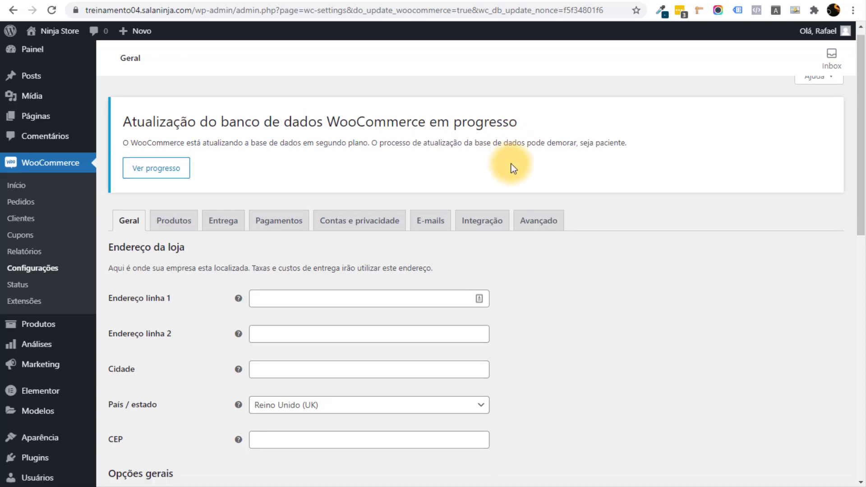
mouse_move(41, 391)
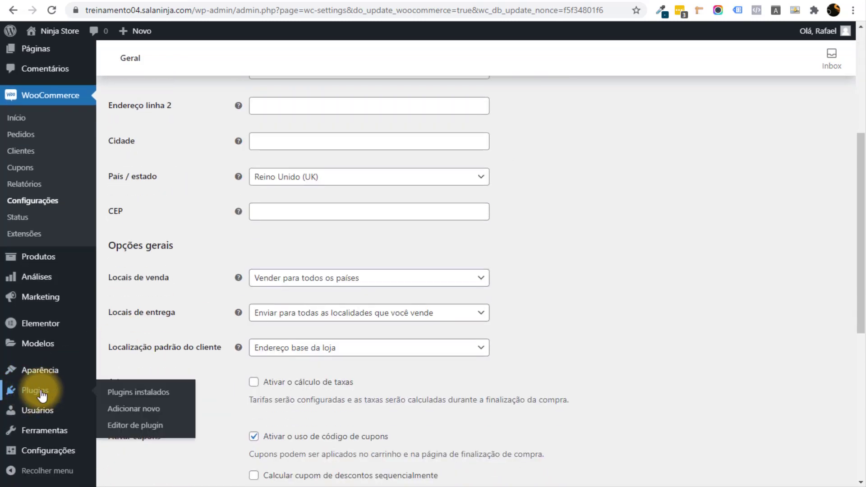
click(130, 411)
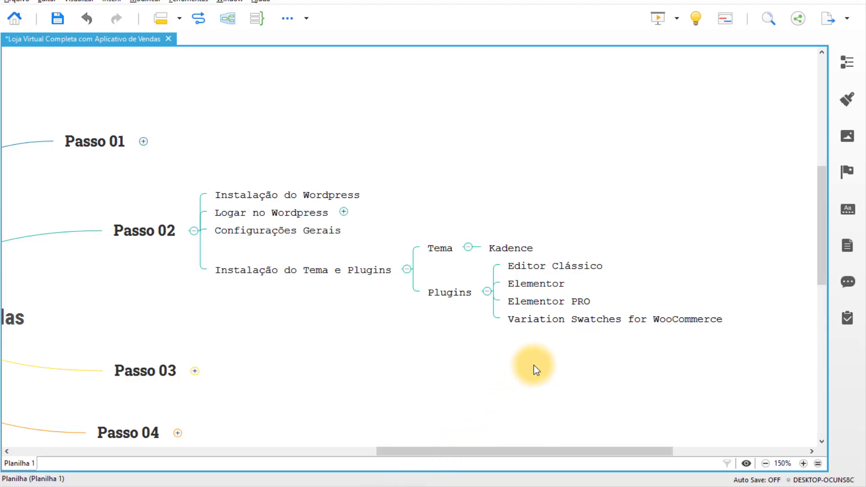
- Install and activate the Editor clássico plugin, then bring the course mind map forward
click(640, 351)
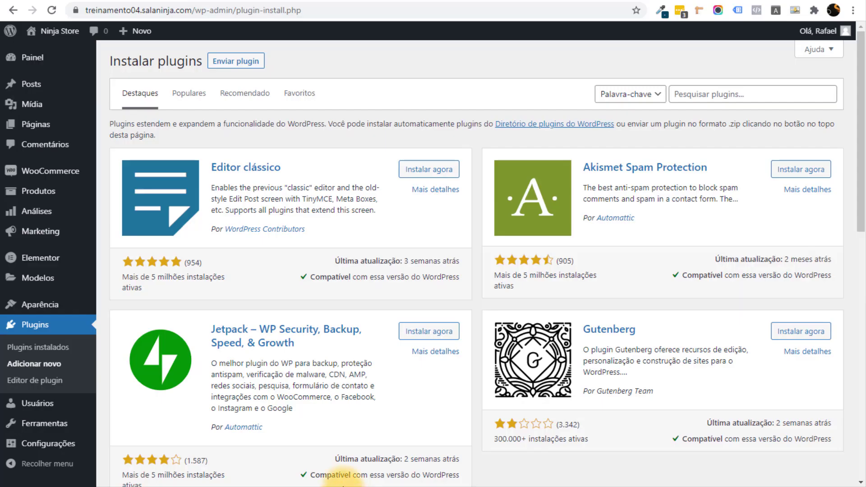
click(431, 170)
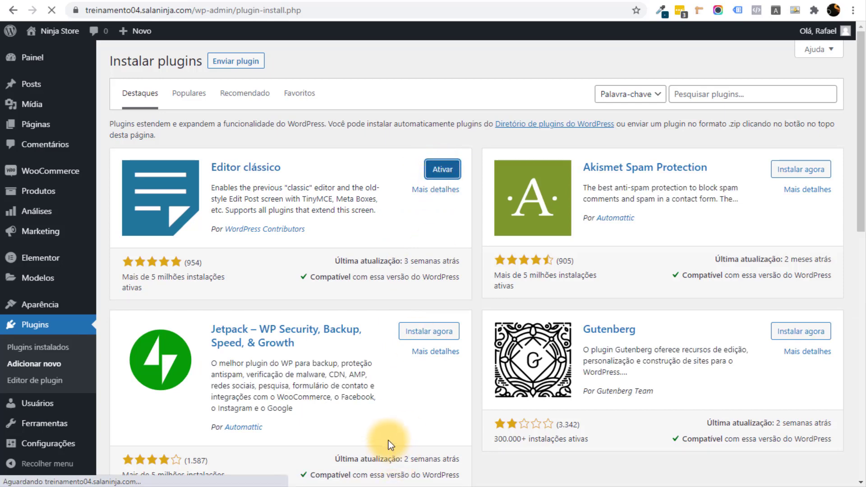
mouse_move(367, 486)
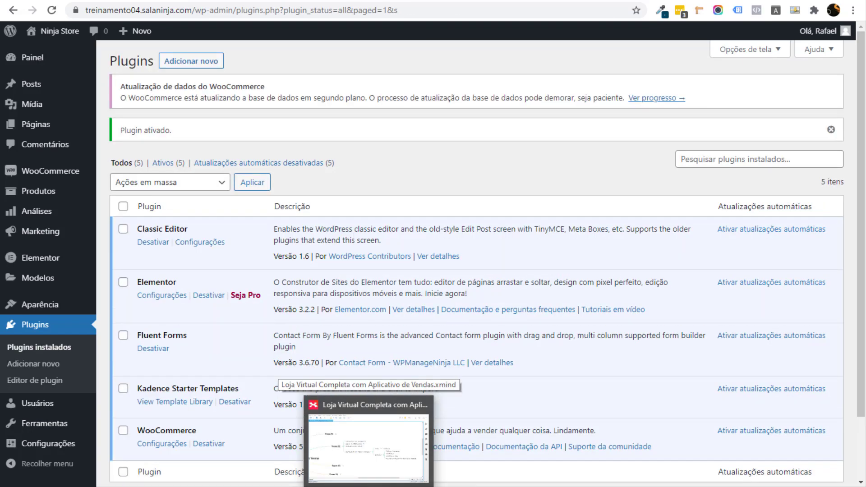
click(368, 444)
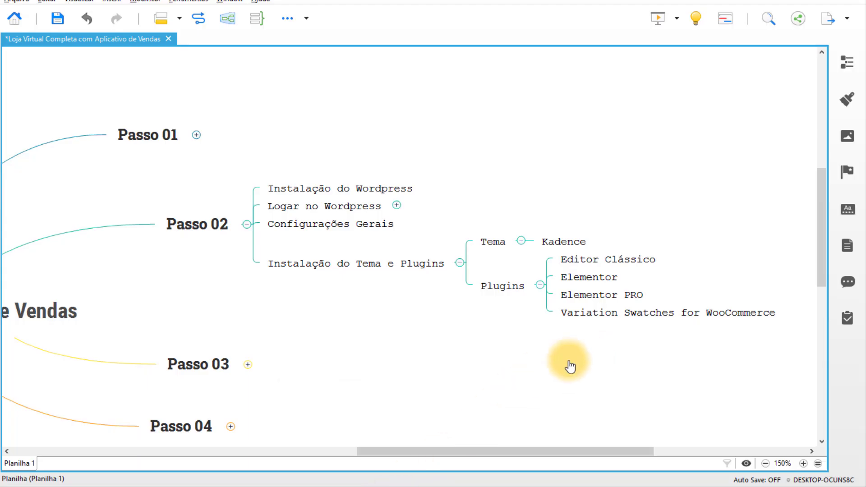
- Check the Elementor PRO topic in the XMind plan and return to WordPress's Instalar plugins page
click(523, 301)
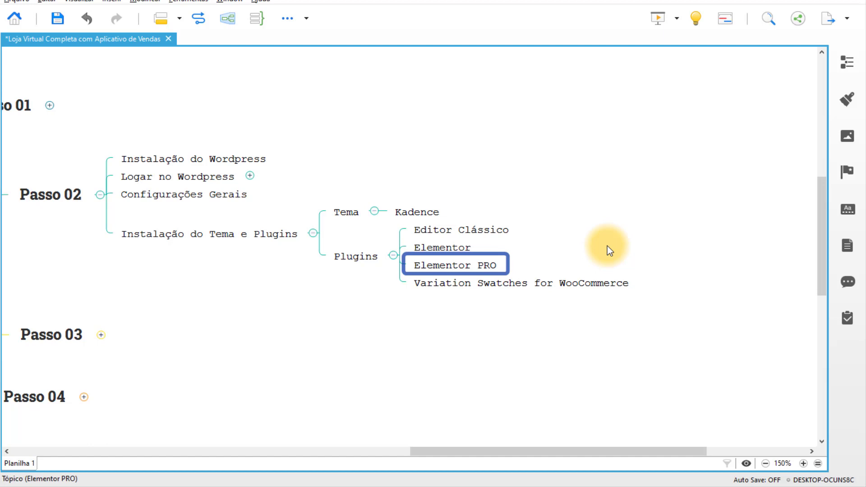
click(496, 306)
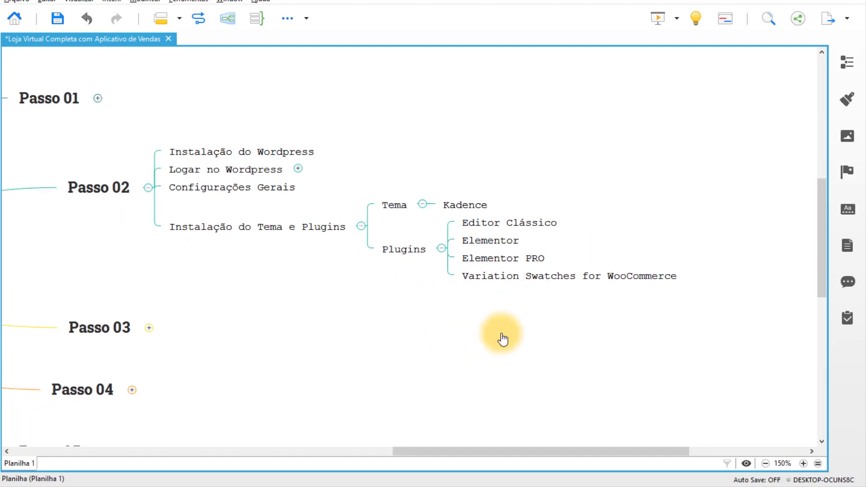
click(341, 481)
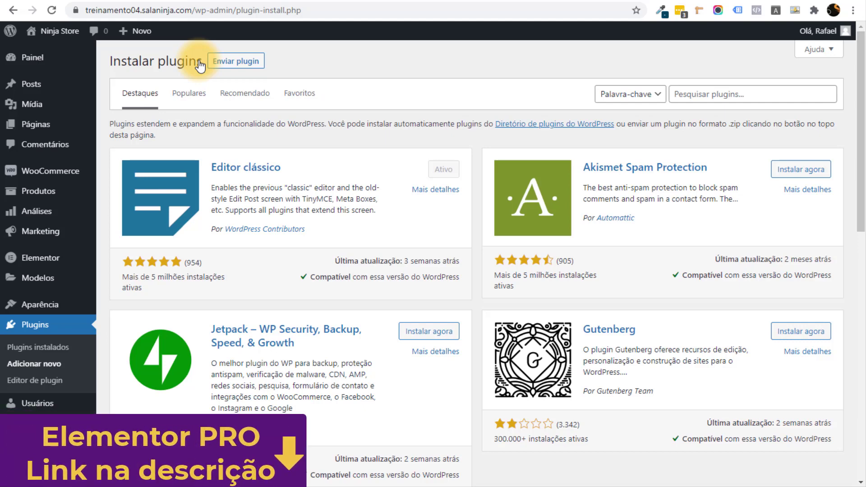
- Upload the elementor-pro zip and activate Elementor Pro 3.2.1 alongside the Classic Editor
click(237, 64)
click(403, 173)
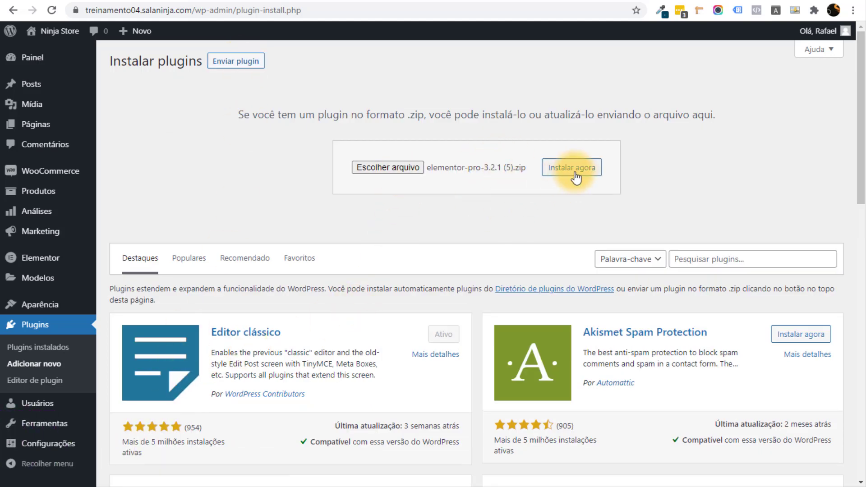
click(573, 171)
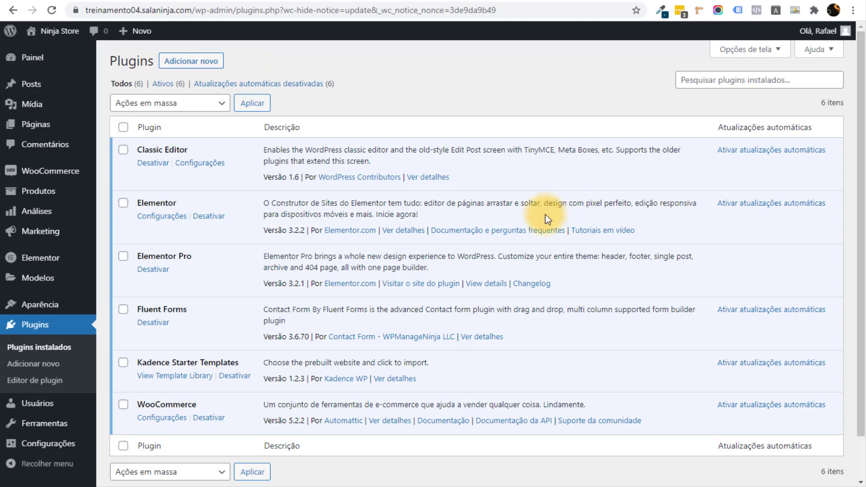
drag(150, 149, 193, 150)
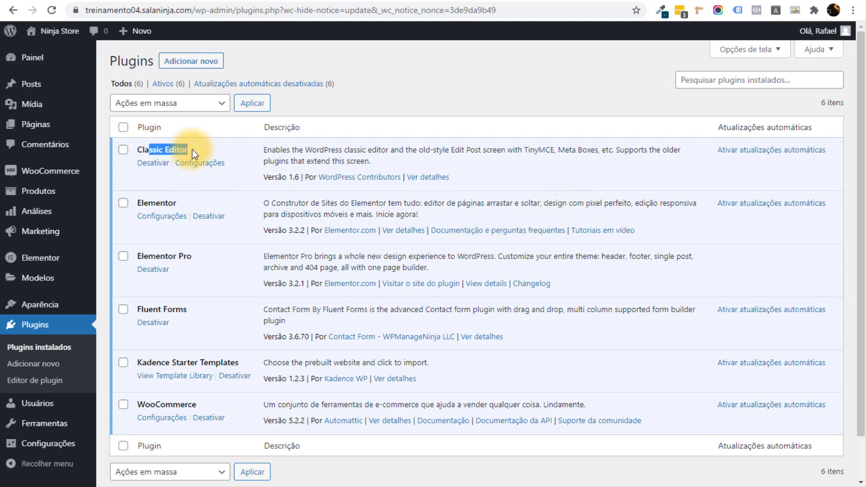
drag(150, 258, 207, 263)
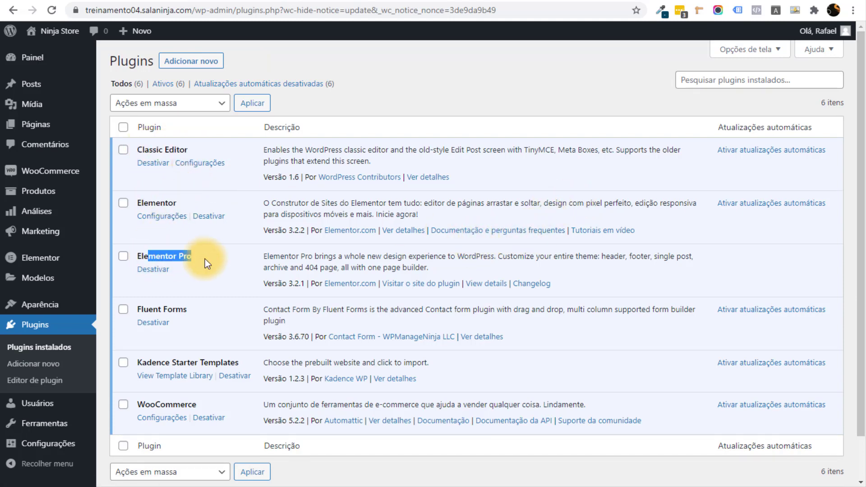
scroll(239, 315, down, 1)
scroll(271, 384, up, 1)
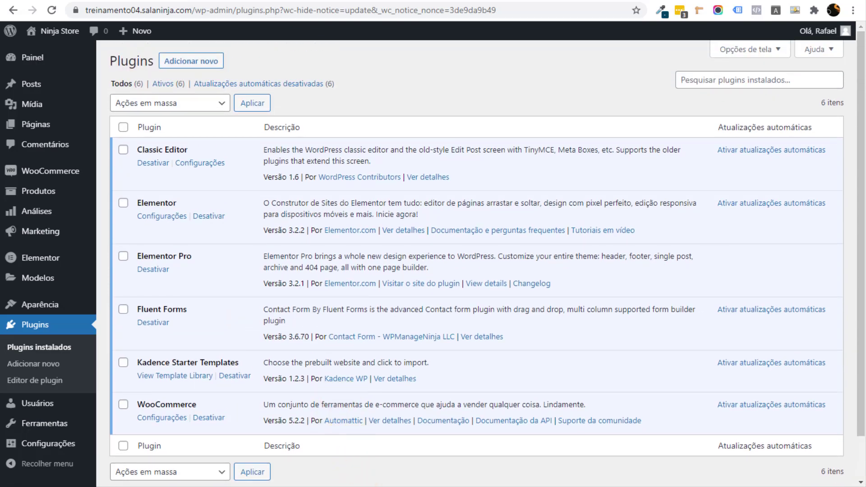
key(alt+Tab)
- Copy the Variation Swatches for WooCommerce topic text from the XMind plan, then return to WordPress plugins
click(608, 266)
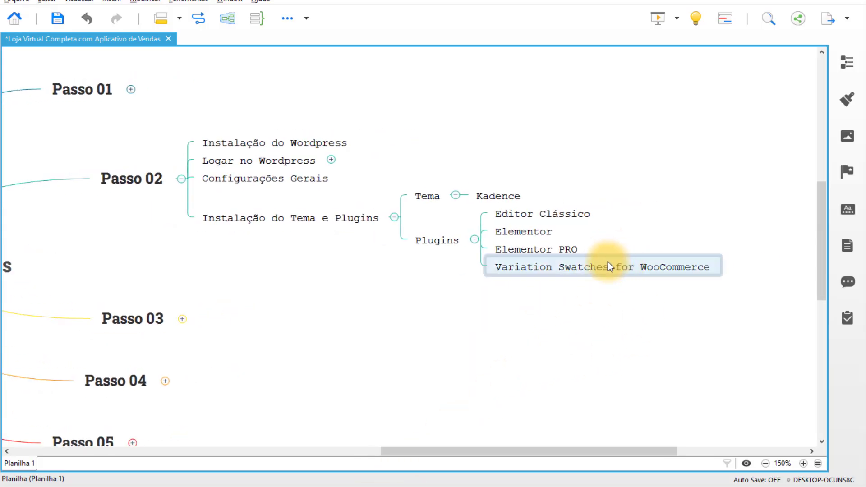
double_click(560, 267)
key(ctrl+c)
click(525, 321)
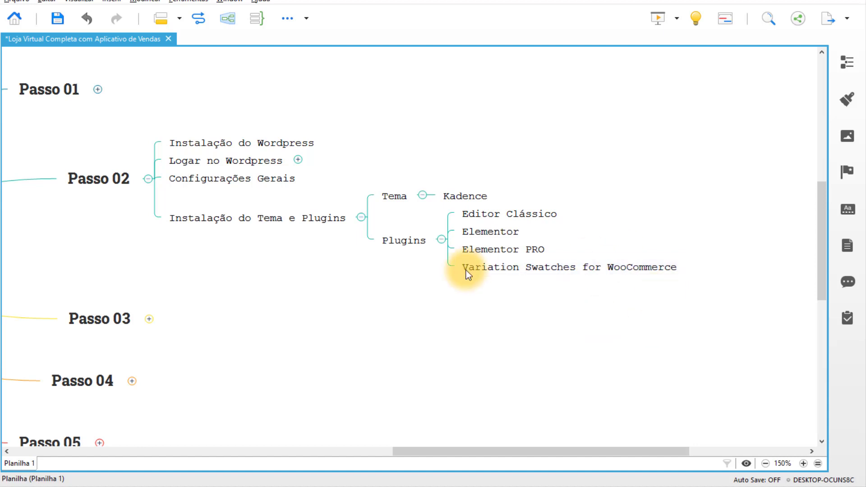
click(338, 480)
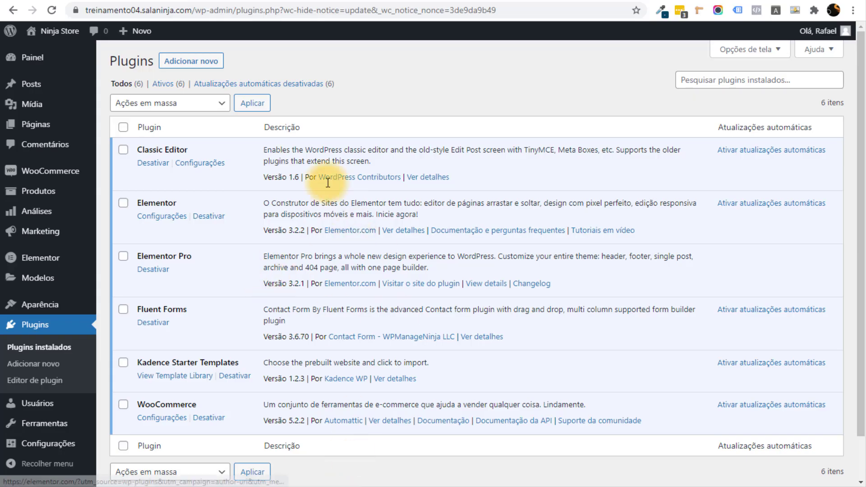
- Search Adicionar novo for Variation Swatches for WooCommerce, then install and activate it
click(192, 62)
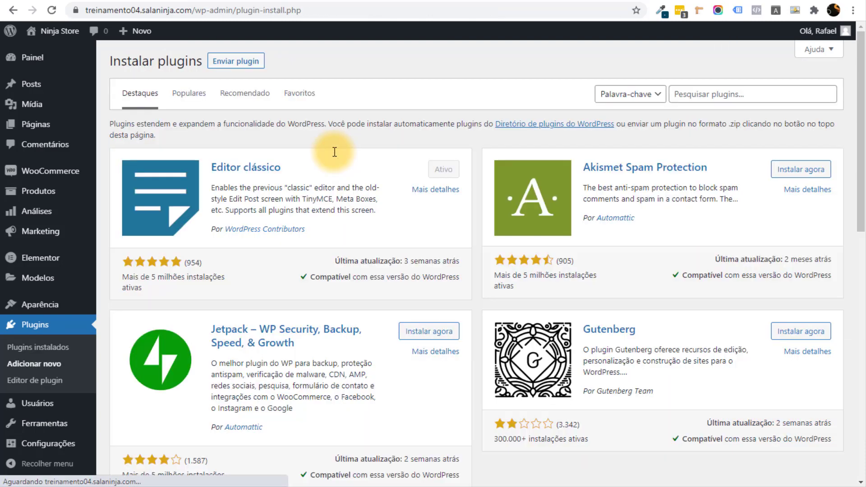
click(700, 92)
key(ctrl+v)
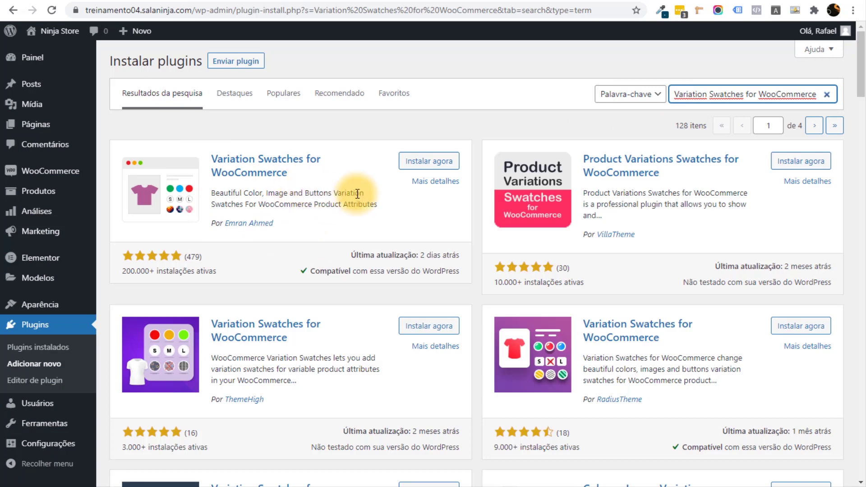
click(441, 163)
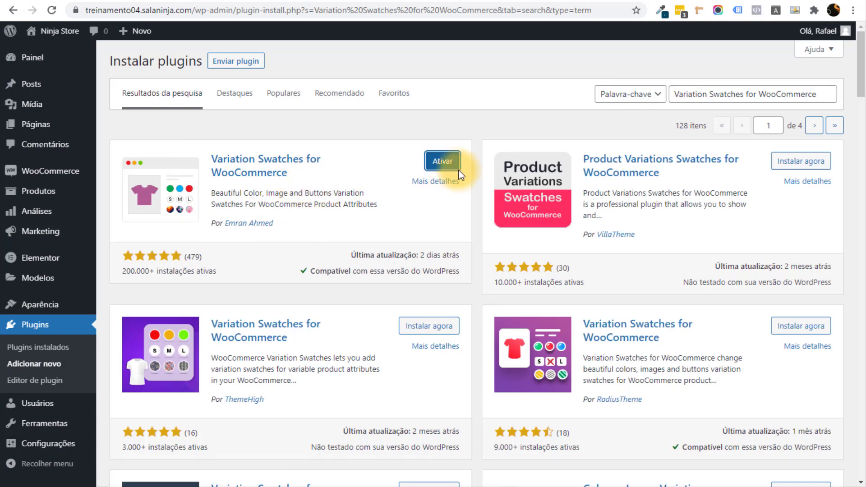
click(449, 164)
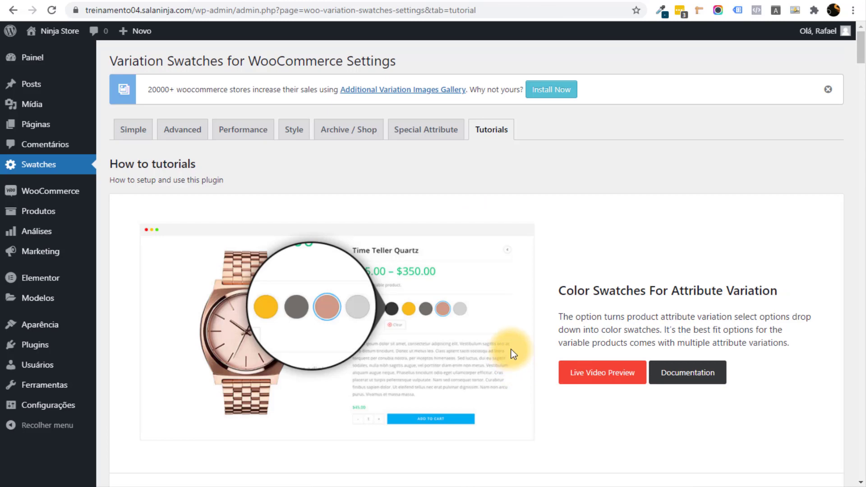
- Check the installed plugins list, now seven active plugins, and return to the XMind plan
mouse_move(86, 346)
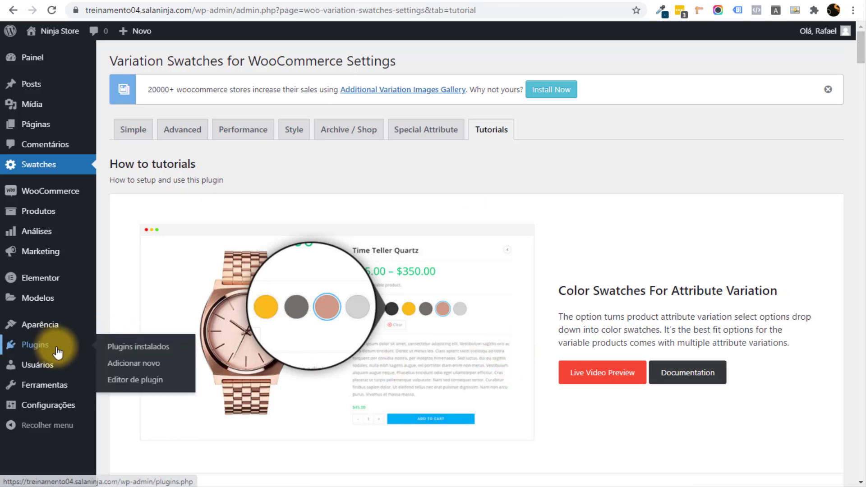
click(116, 359)
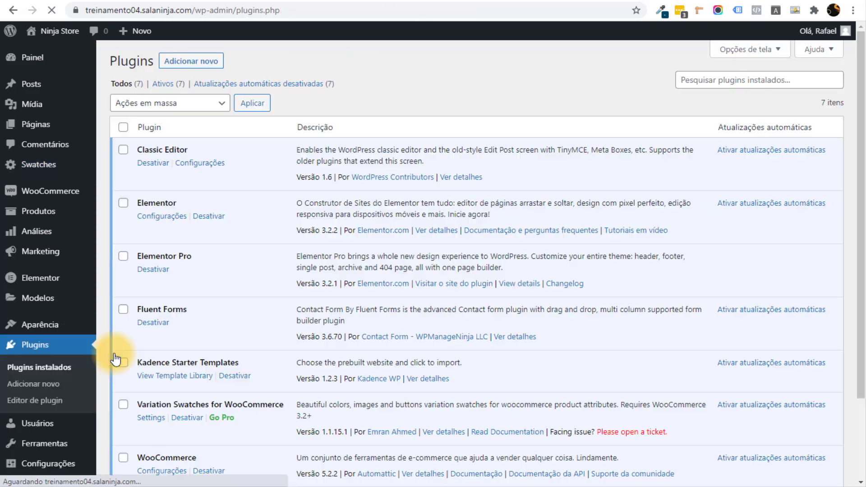
scroll(10, 232, down, 3)
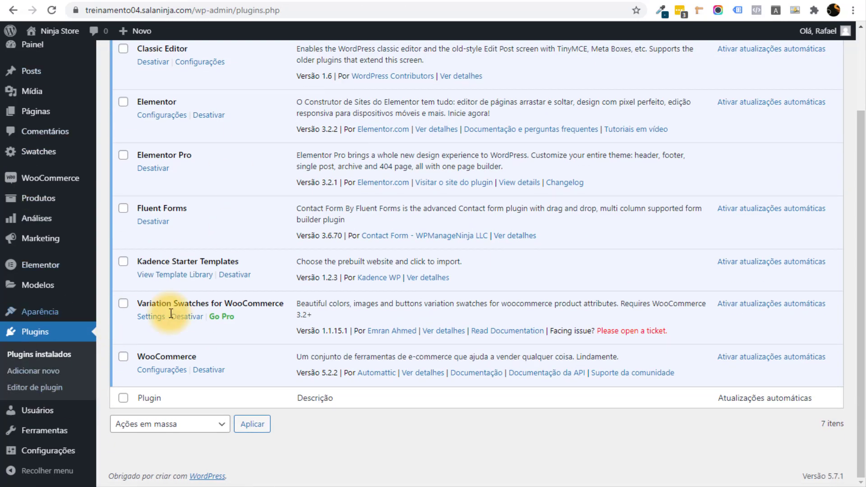
scroll(271, 352, up, 3)
key(alt+Tab)
- Collapse the Plugins, Tema, Instalação do Tema e Plugins and Passo 02 branches, and expand Passo 03
scroll(506, 377, left, 3)
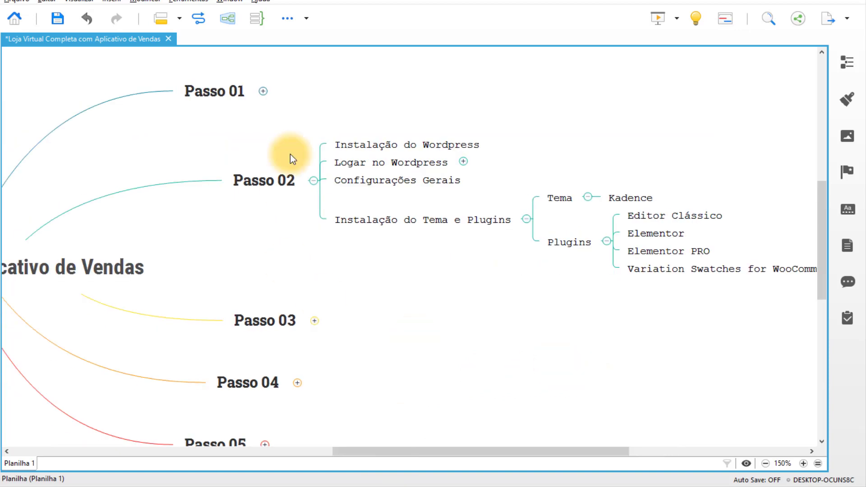
scroll(393, 258, right, 3)
scroll(393, 258, down, 1)
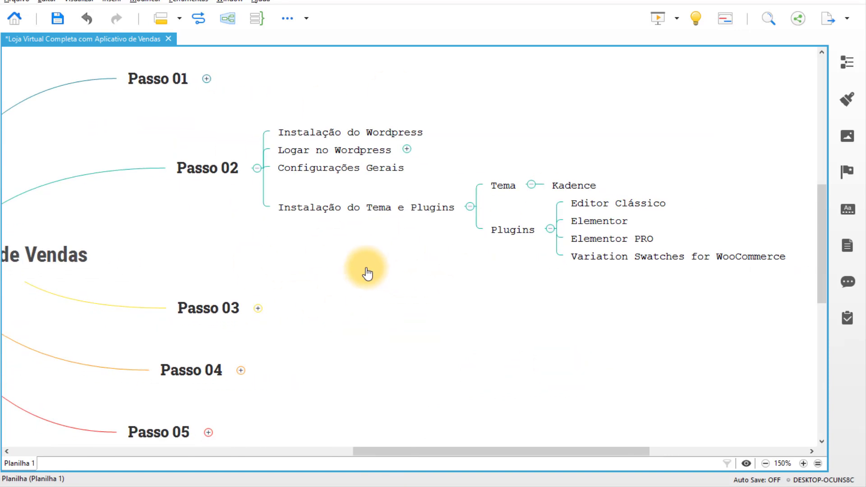
click(551, 229)
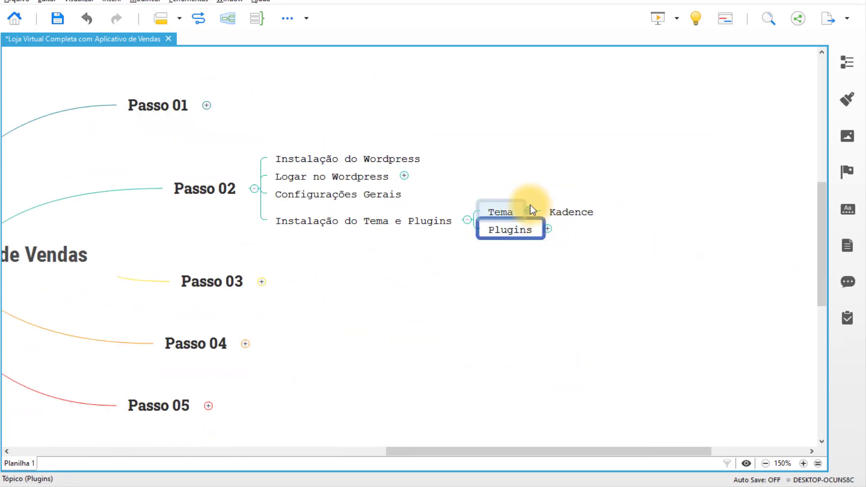
click(527, 210)
click(467, 219)
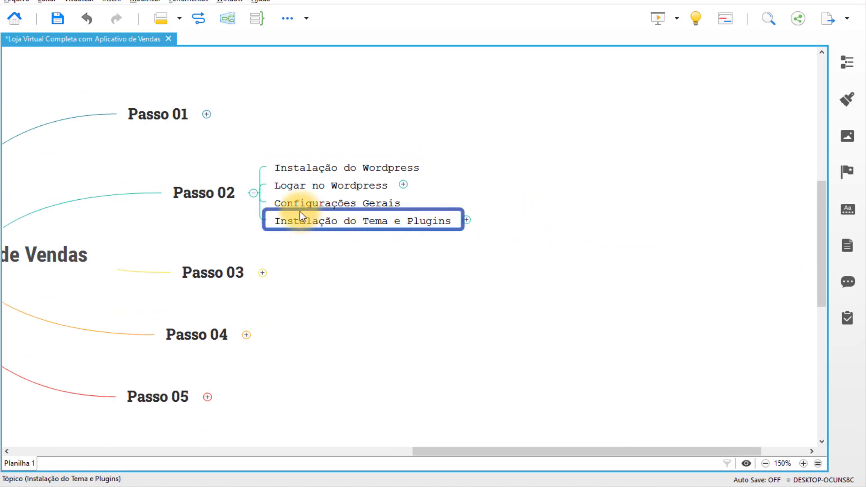
click(256, 194)
click(370, 255)
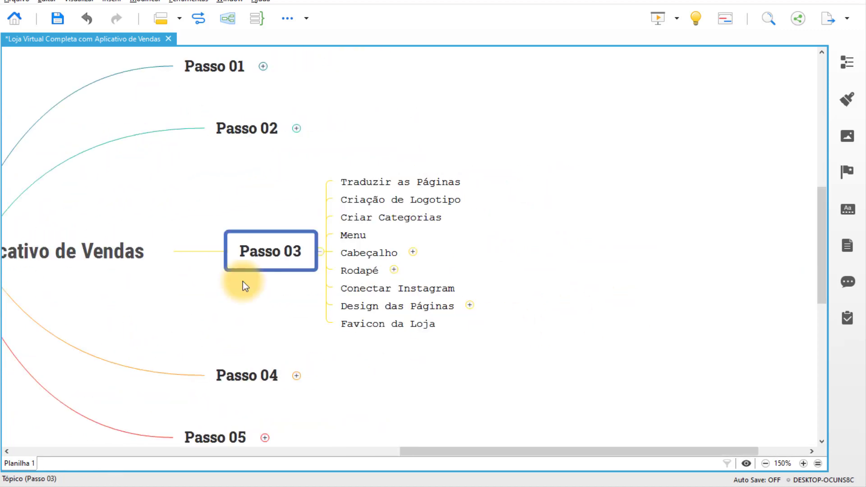
click(550, 210)
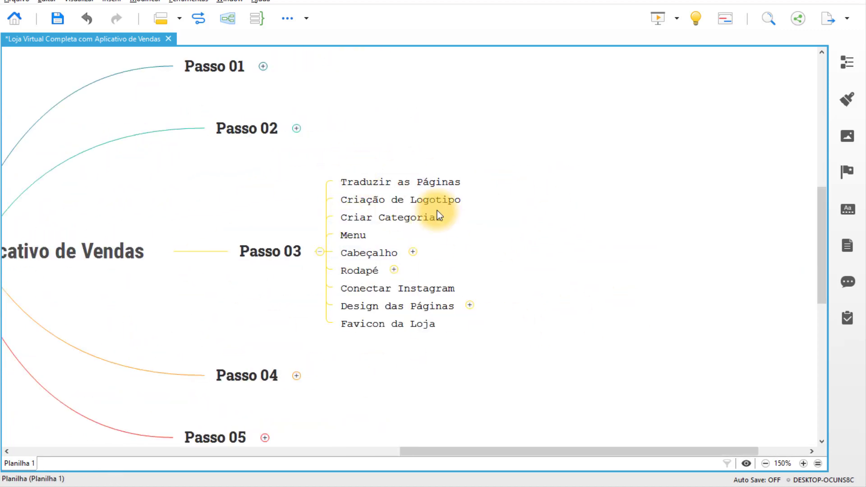
- Select the Traduzir as Páginas task and return to the WordPress plugins list
click(462, 181)
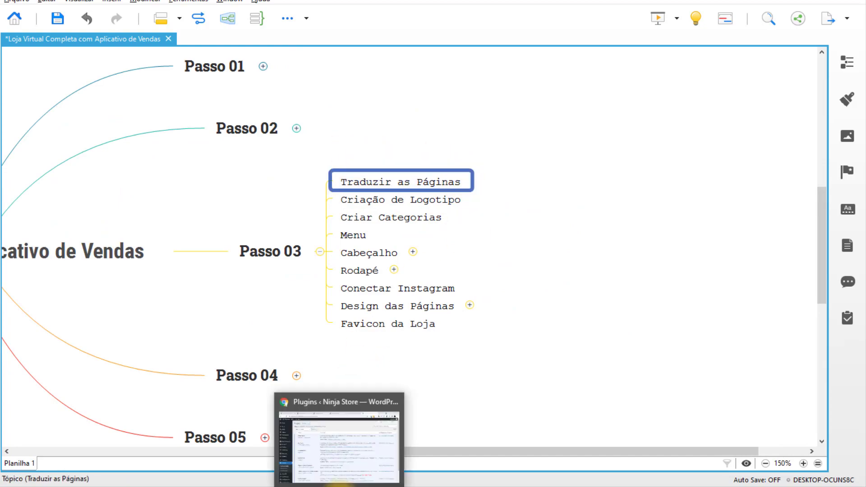
click(335, 479)
scroll(292, 161, down, 2)
scroll(346, 167, up, 2)
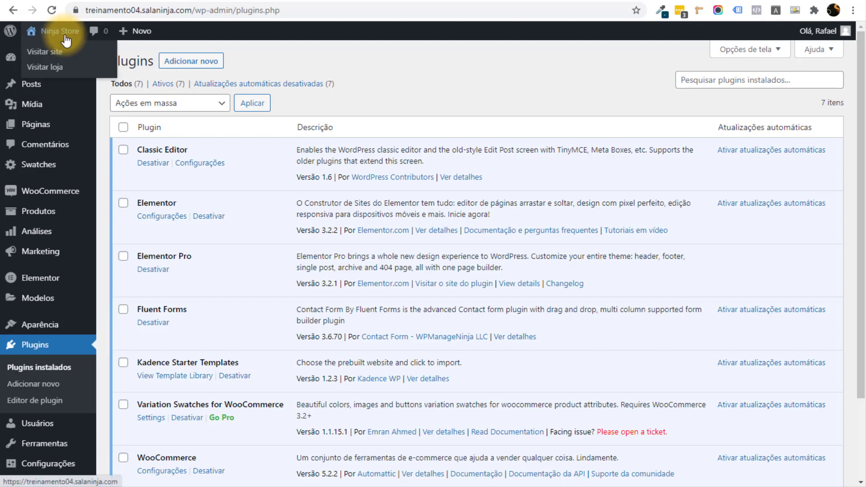
- Visit the live Ninja Store home page, look it over, then go back to the admin Painel
click(60, 53)
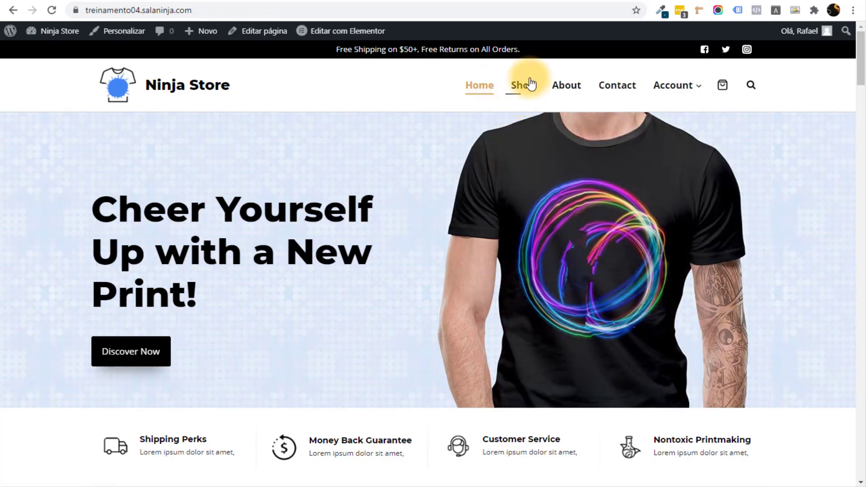
mouse_move(675, 85)
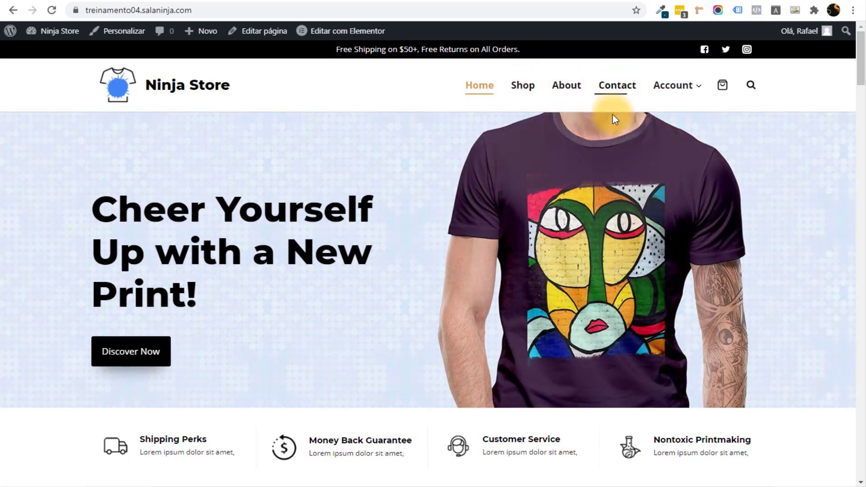
scroll(611, 191, down, 5)
scroll(601, 189, up, 5)
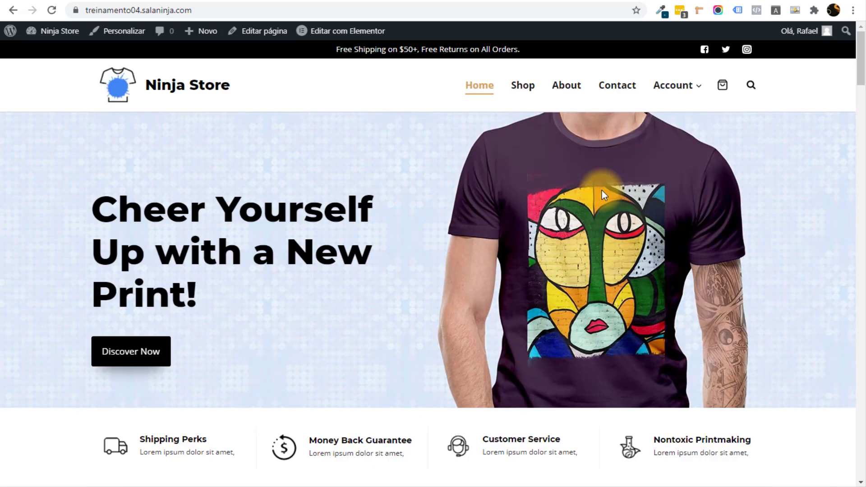
mouse_move(47, 29)
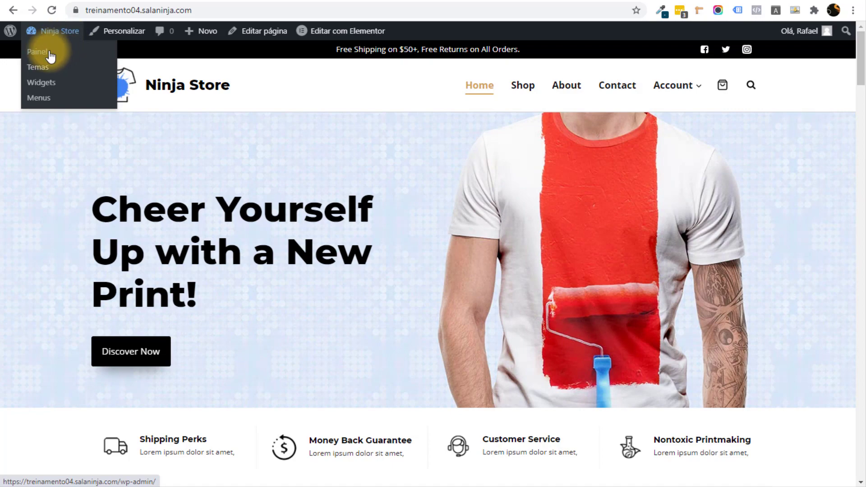
click(50, 56)
mouse_move(53, 170)
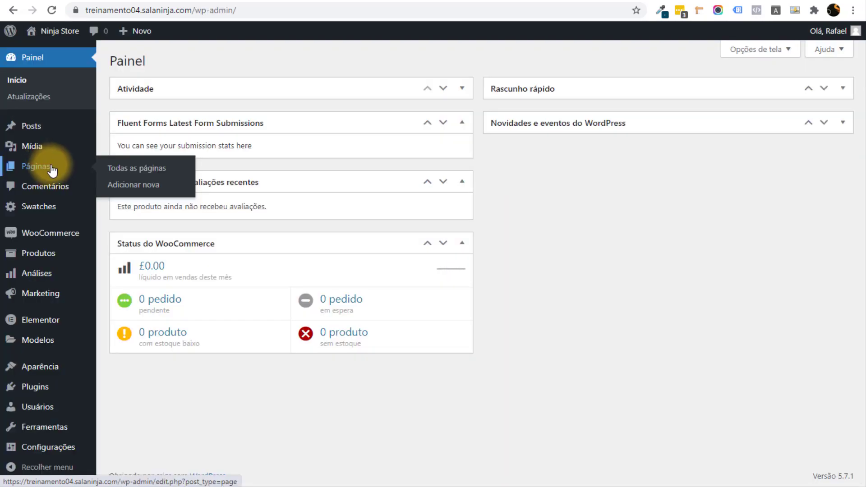
- In the Páginas list, quick-edit the About page to title Sobre with a matching slug
click(166, 170)
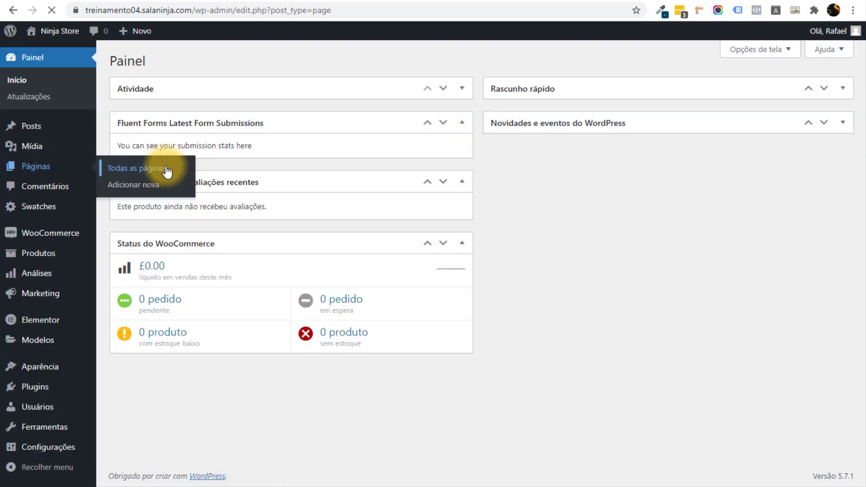
mouse_move(167, 171)
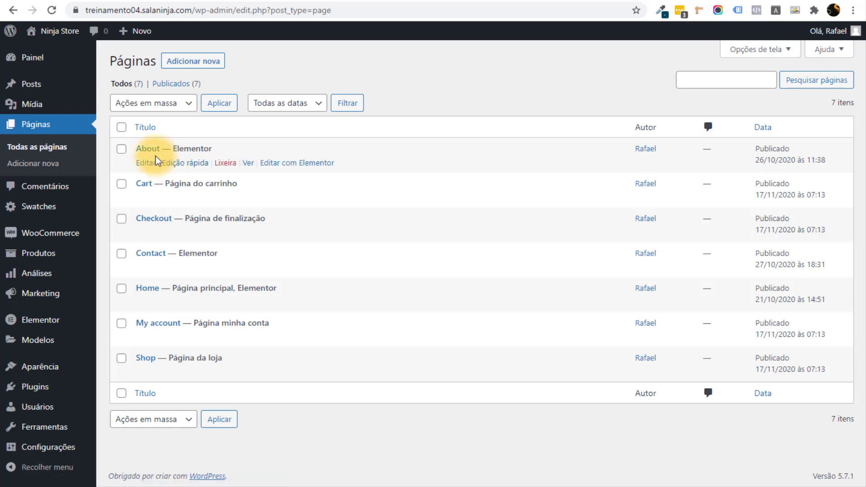
click(182, 162)
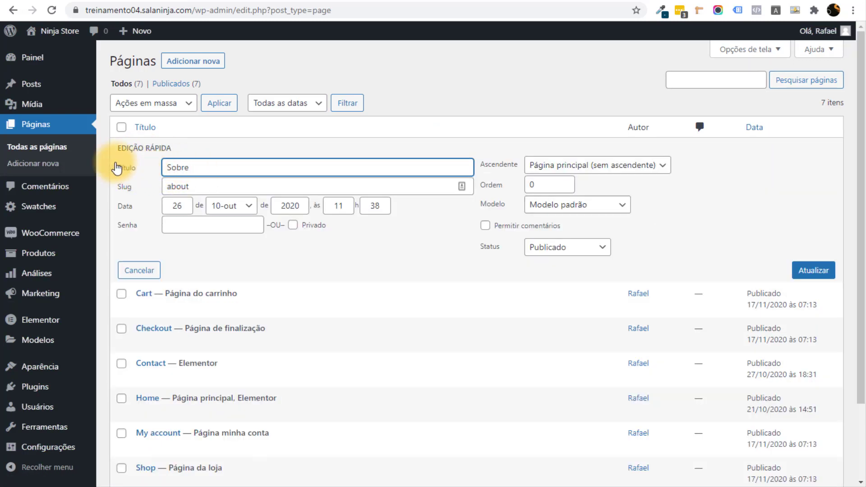
click(138, 187)
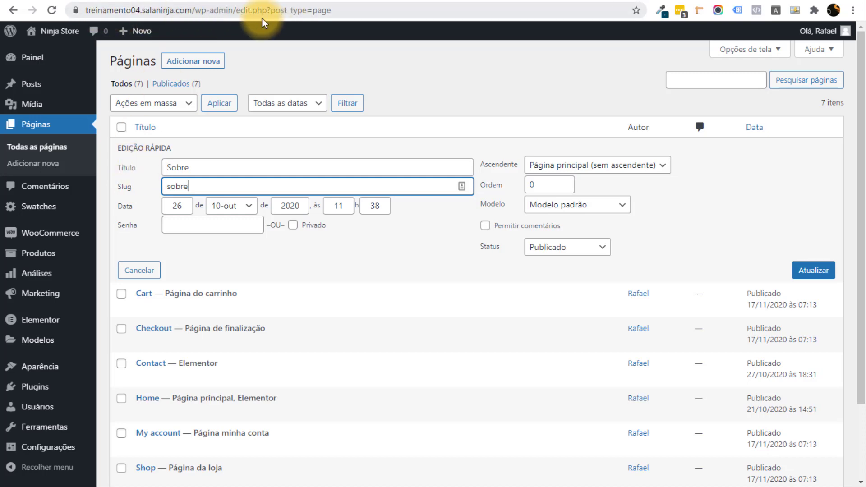
click(816, 272)
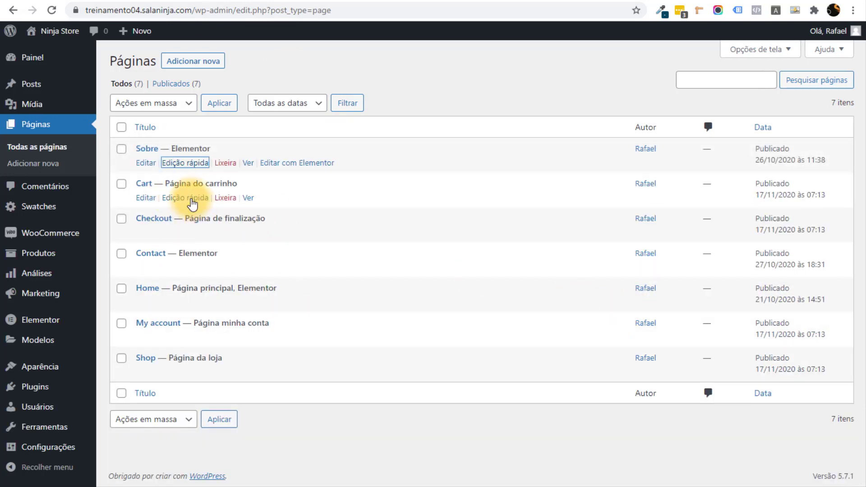
- Rename the Cart page to Carrinho and the Contact page to Contato, with matching slugs
click(189, 198)
text(Carrin)
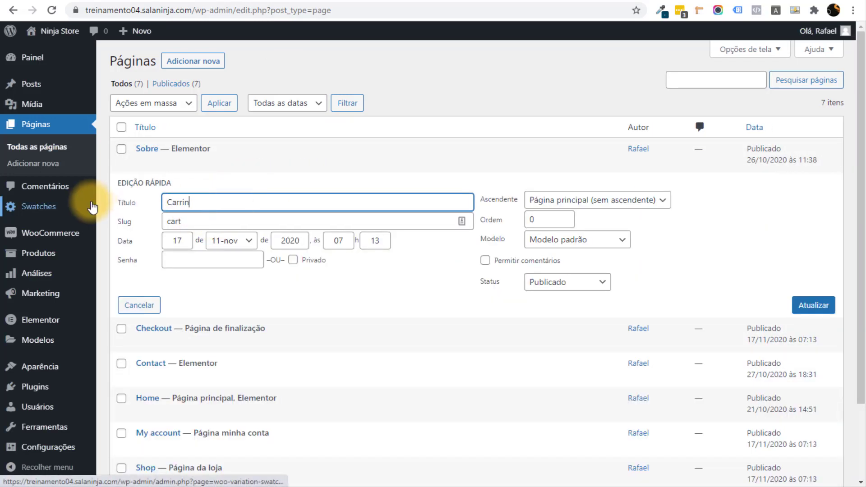
text(ho)
key(Tab)
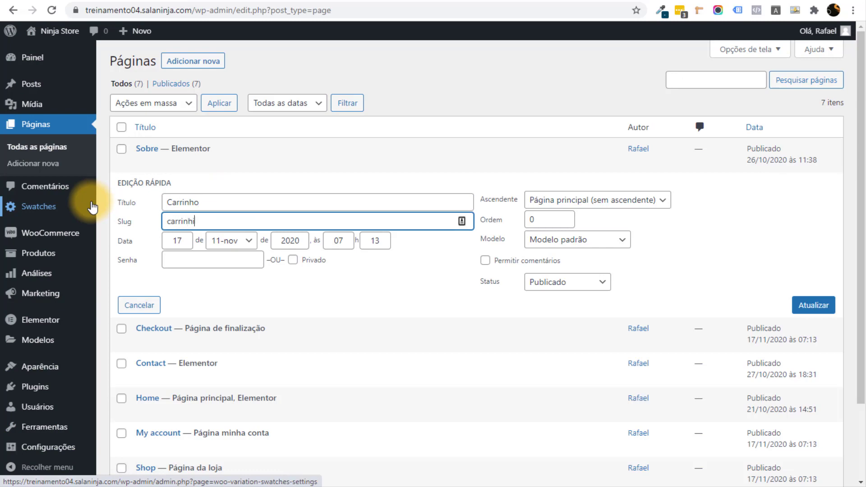
click(809, 305)
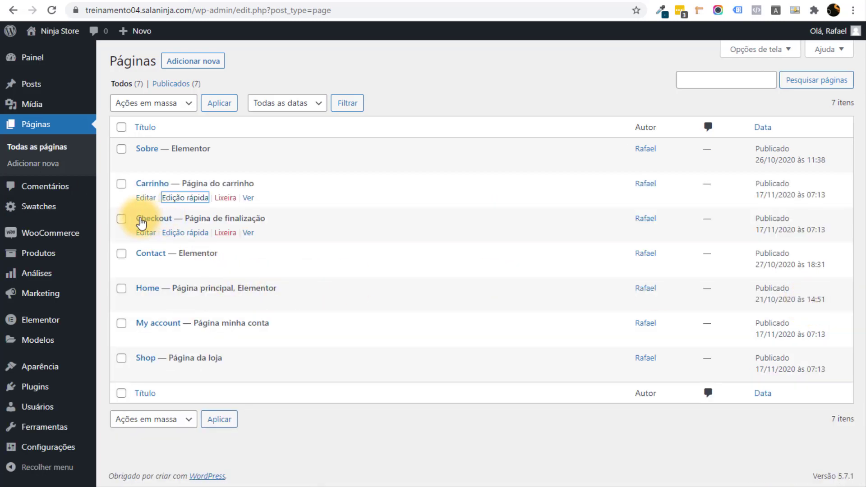
click(182, 267)
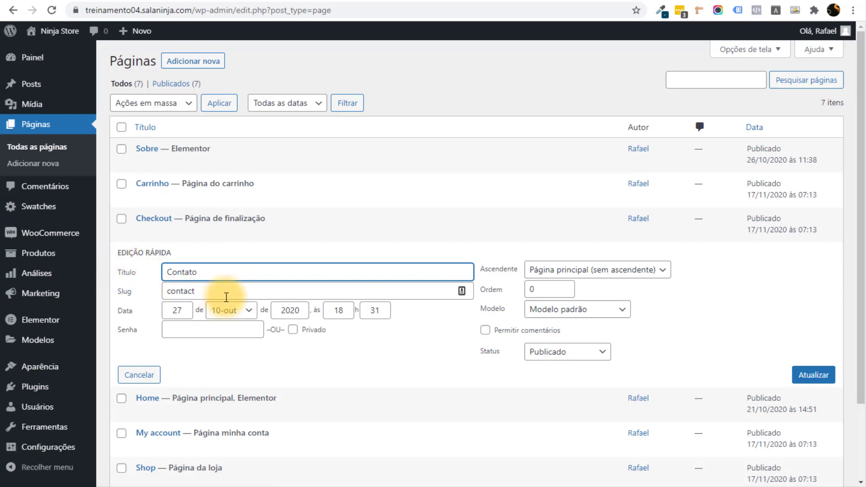
key(Tab)
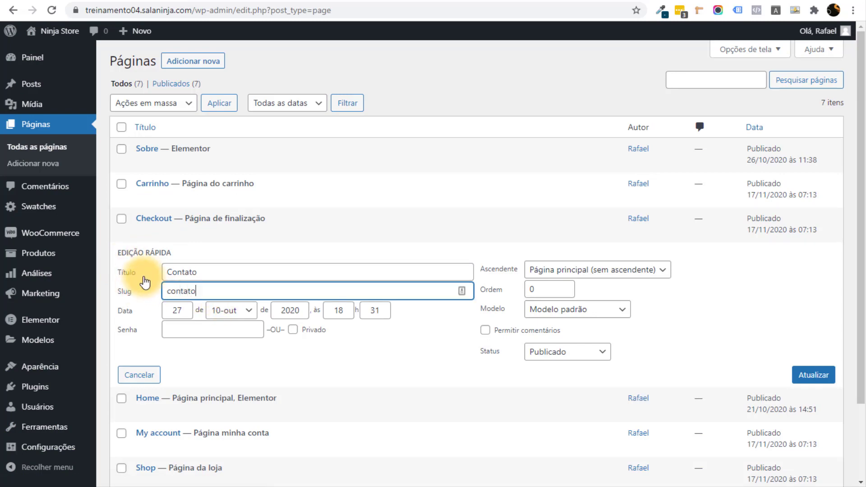
click(814, 374)
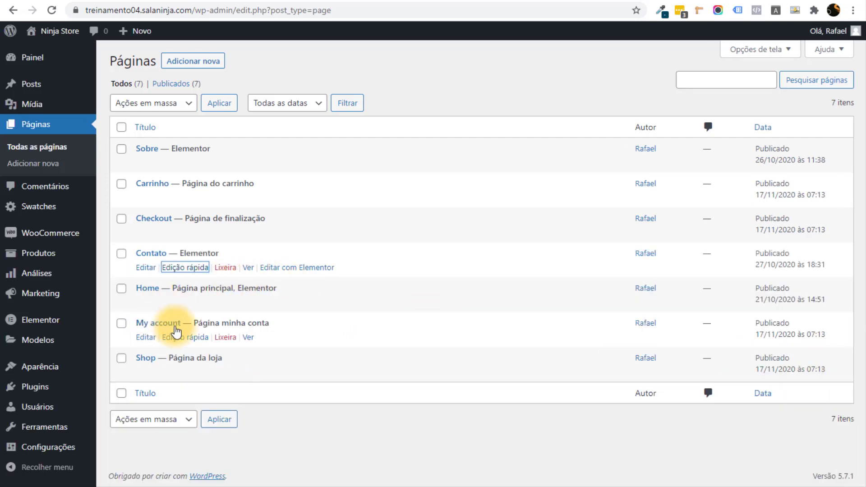
- Rename the My account page to Minha Conta with slug minha-conta
click(180, 342)
drag(225, 341, 93, 339)
mouse_move(92, 333)
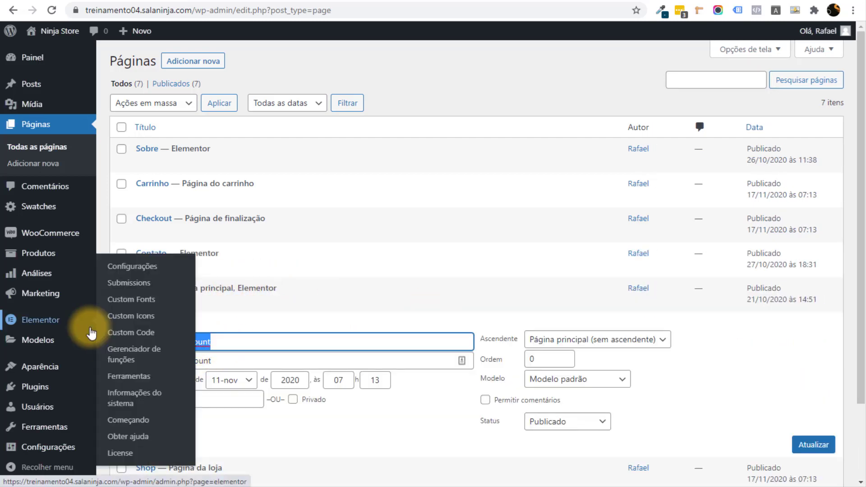
text(Minha Conta)
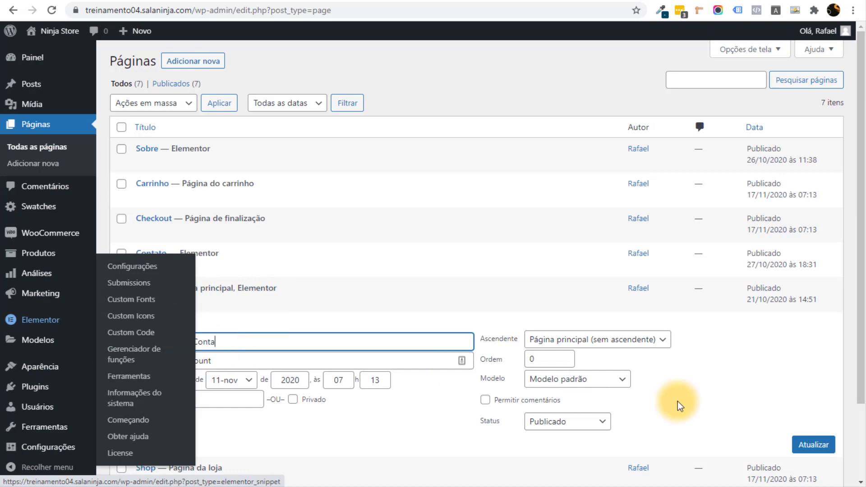
drag(252, 361, 137, 361)
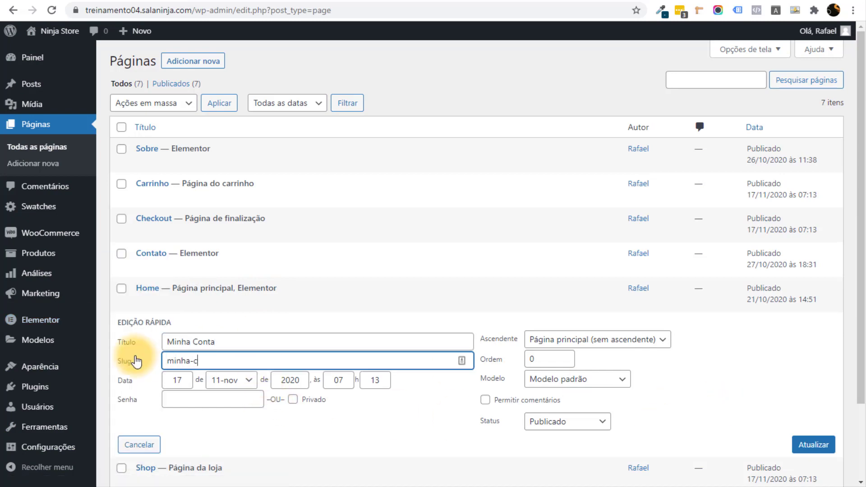
text(minha-conta)
click(812, 444)
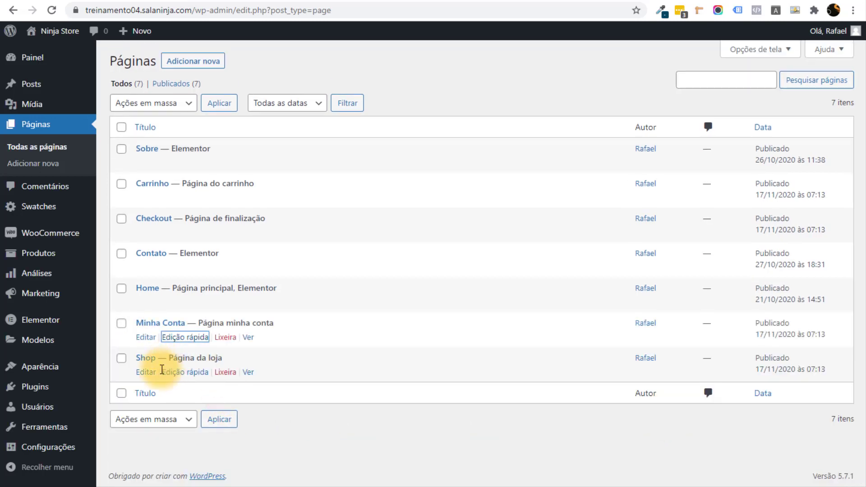
- Rename the Shop page to Loja with slug loja
click(174, 374)
click(141, 377)
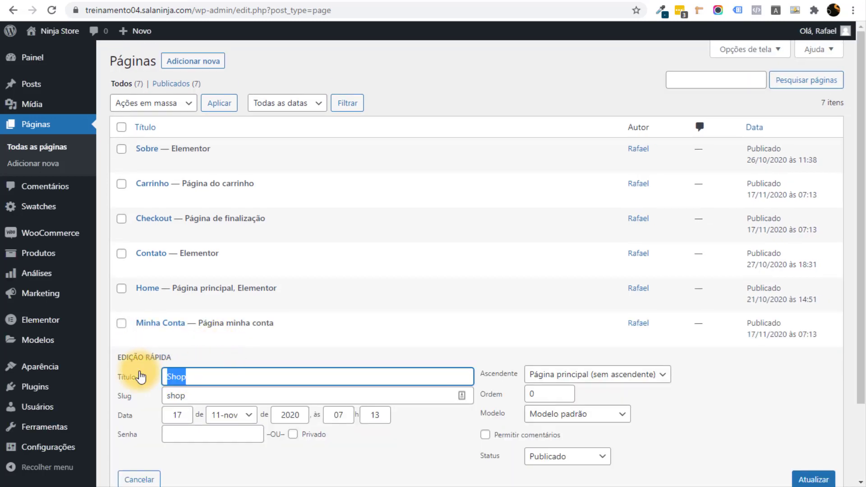
text(Loja)
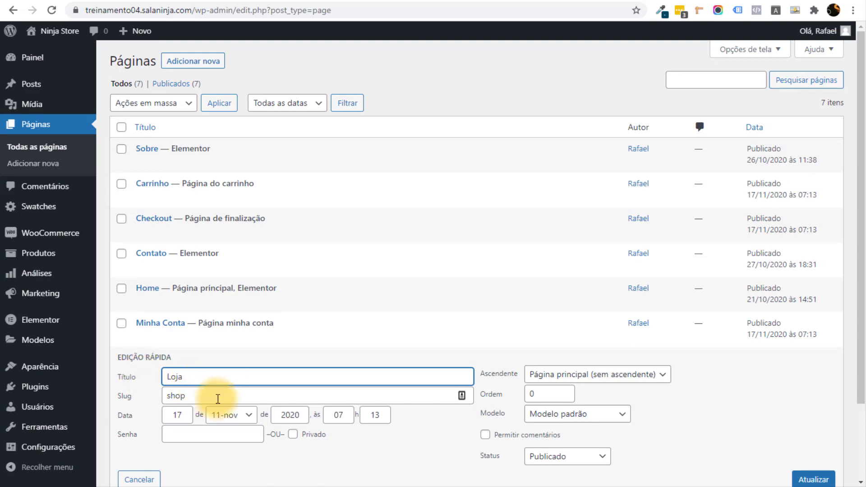
click(141, 391)
text(loja)
scroll(451, 388, down, 2)
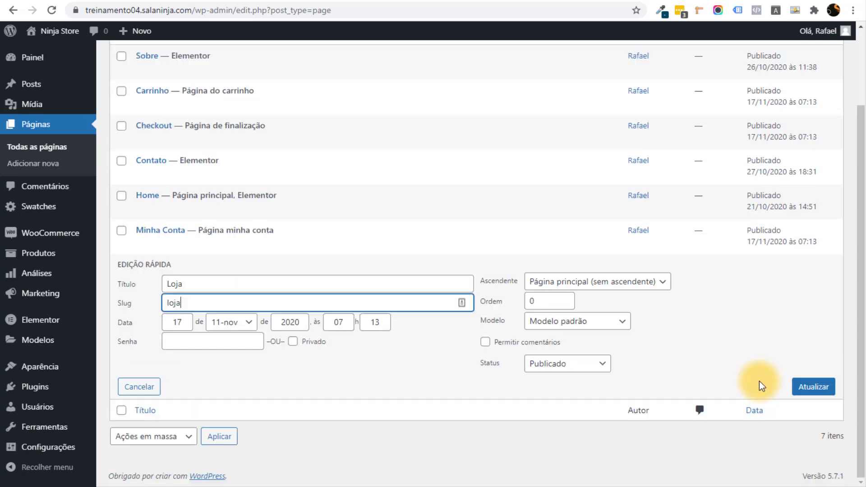
click(810, 387)
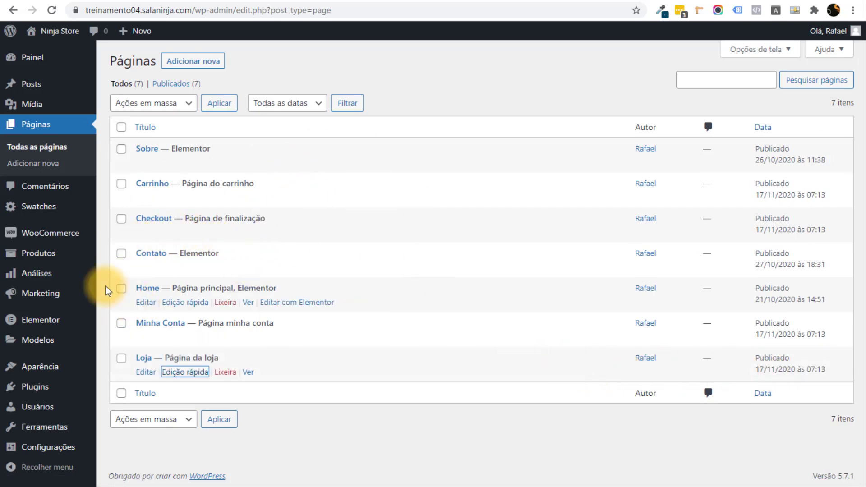
- In Aparência > Menus, relabel the Store Menu's Account item as Conta and save the menu
mouse_move(68, 259)
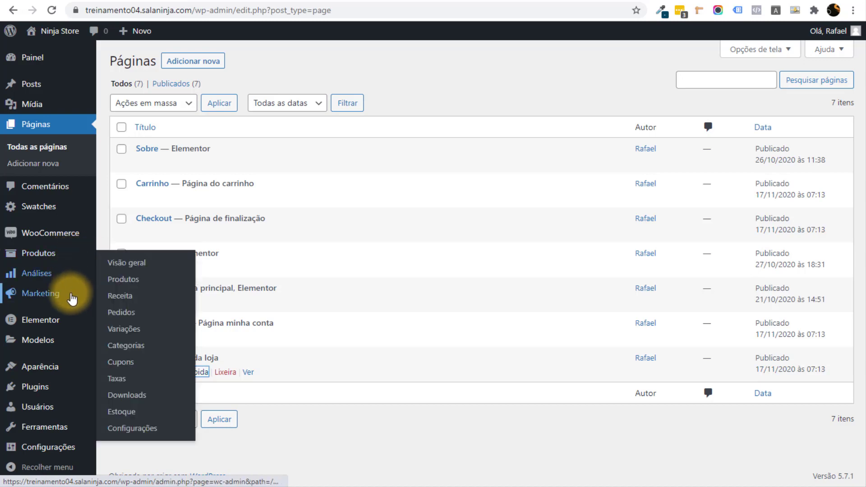
mouse_move(66, 349)
mouse_move(58, 364)
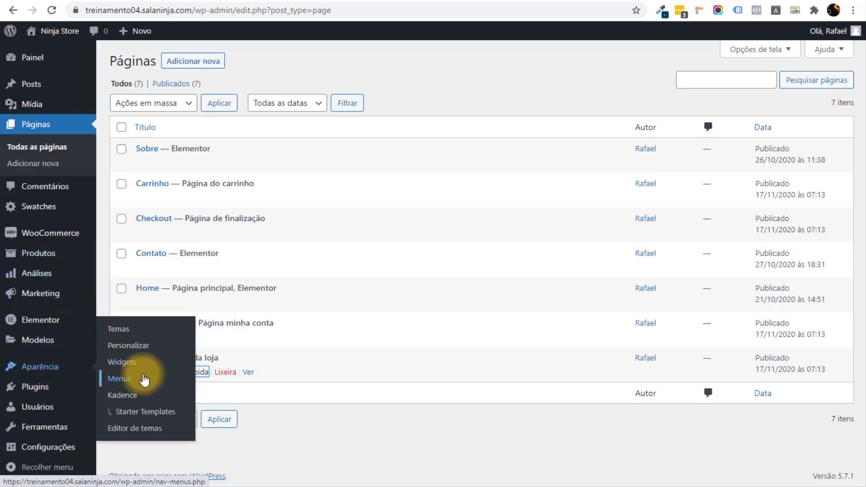
click(141, 380)
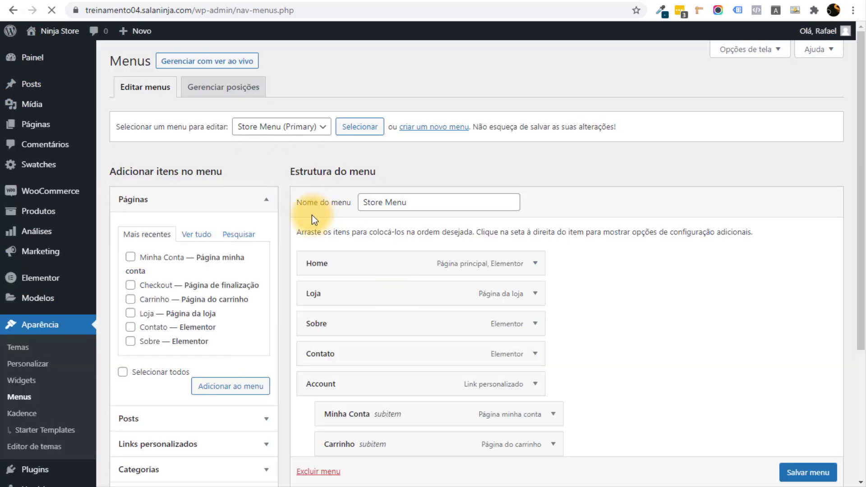
scroll(320, 231, down, 4)
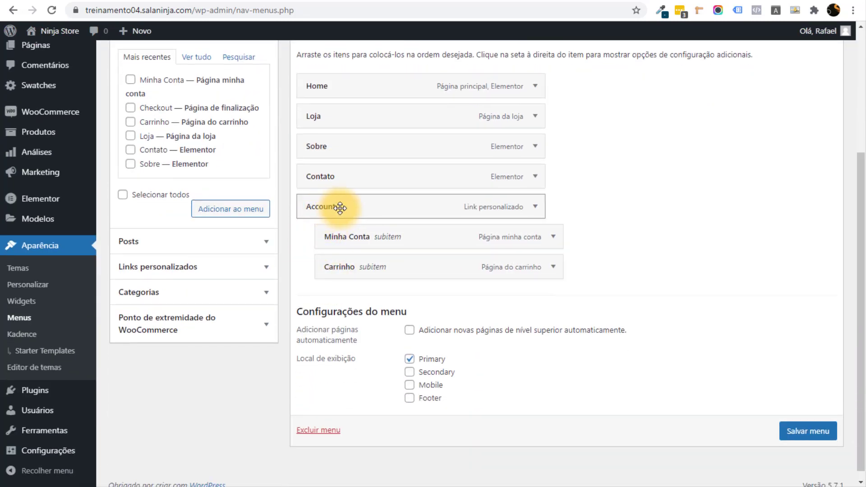
click(535, 206)
drag(344, 280, 291, 280)
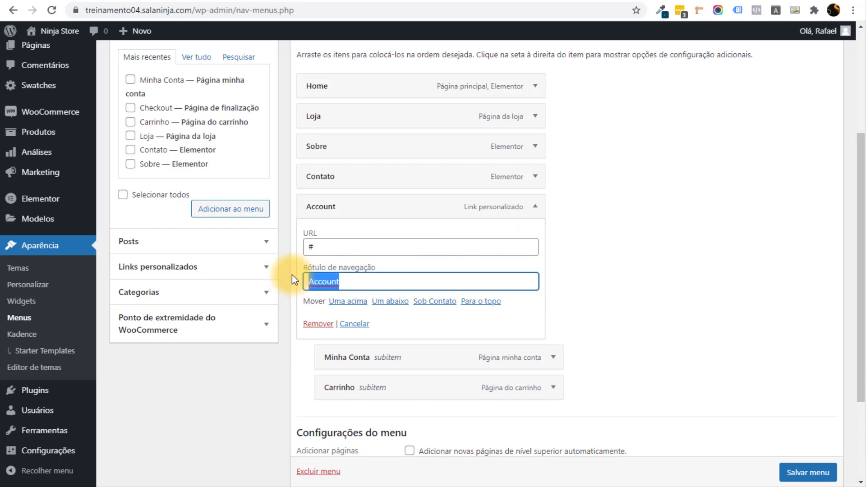
text(Conta)
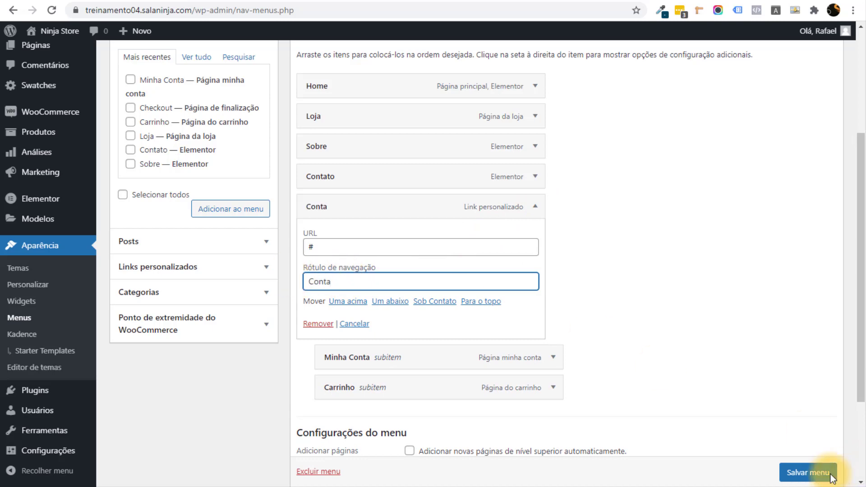
click(831, 474)
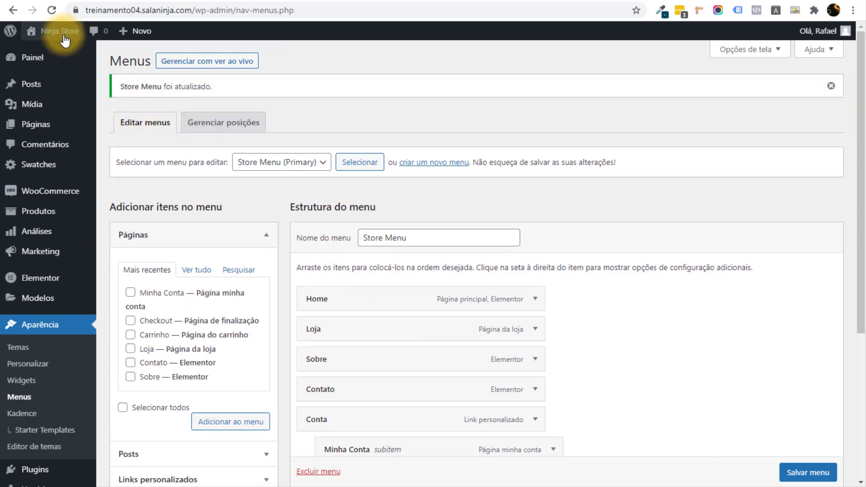
- View the live Ninja Store site to check the Portuguese menu
mouse_move(63, 32)
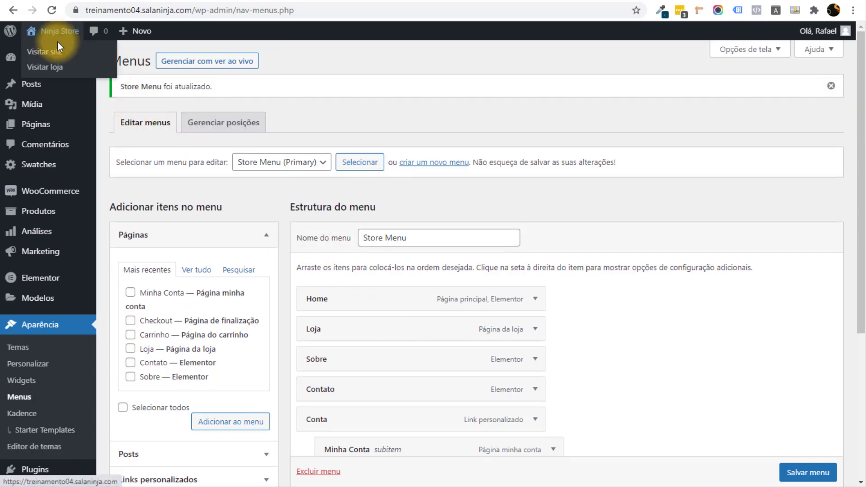
click(54, 53)
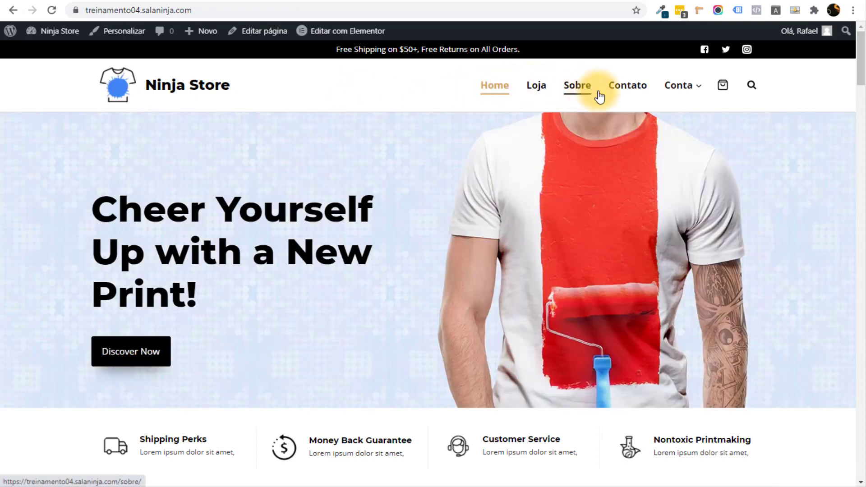
mouse_move(679, 88)
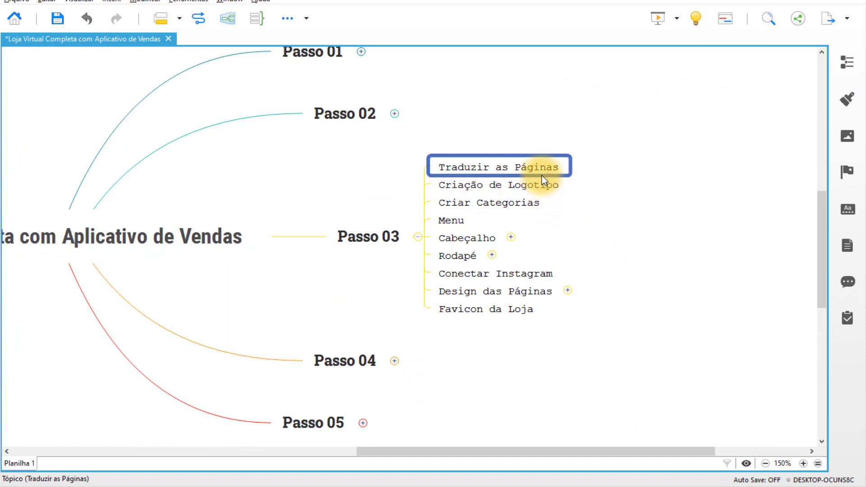
- Select the Criação de Logotipo task in the XMind plan
click(543, 185)
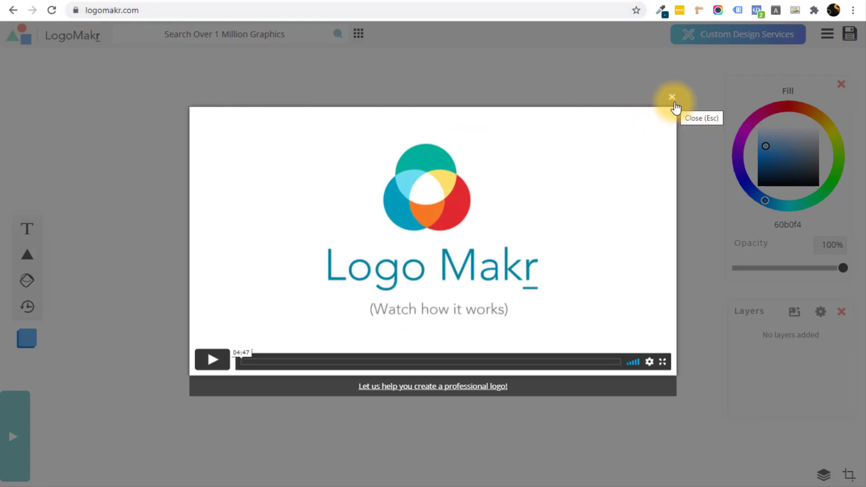
- Close LogoMakr's intro video and step through its getting-started tour
click(673, 100)
click(342, 202)
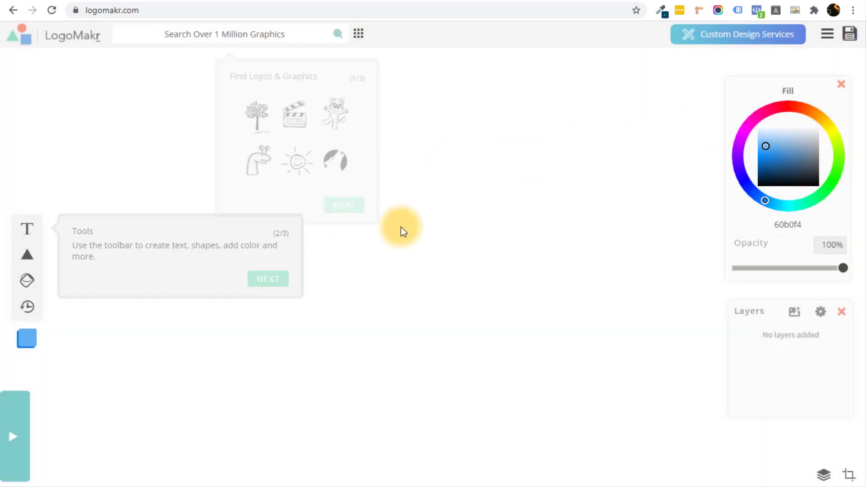
click(289, 279)
click(828, 129)
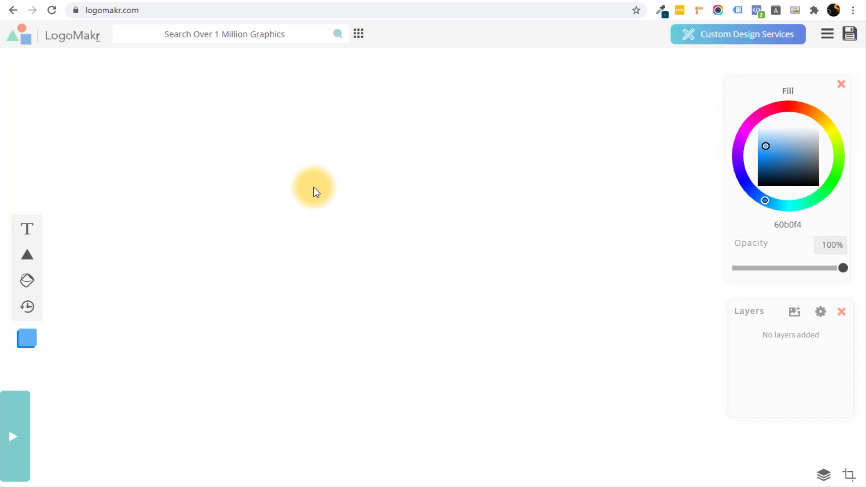
- Search icons for 'shop' and place a slightly enlarged storefront icon at the canvas's upper left
click(217, 37)
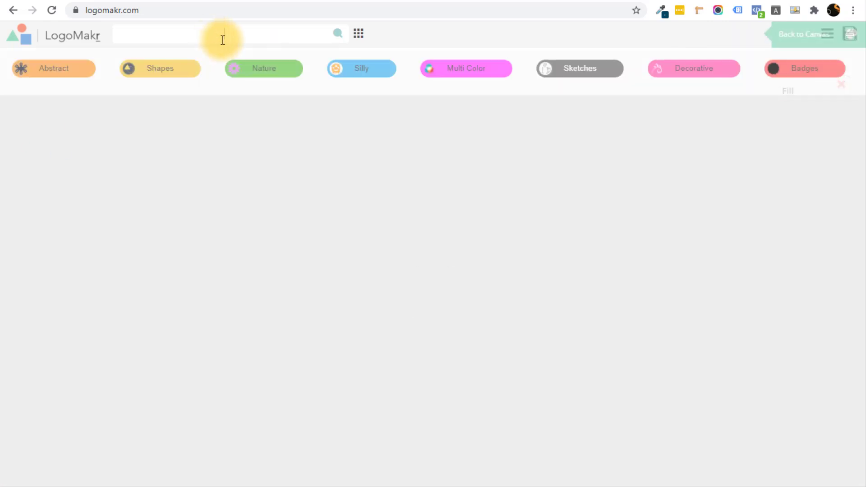
click(339, 34)
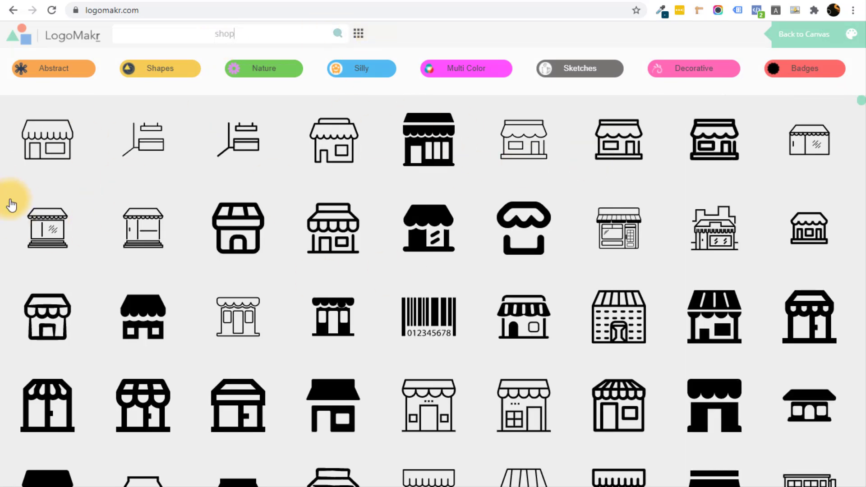
scroll(441, 251, down, 15)
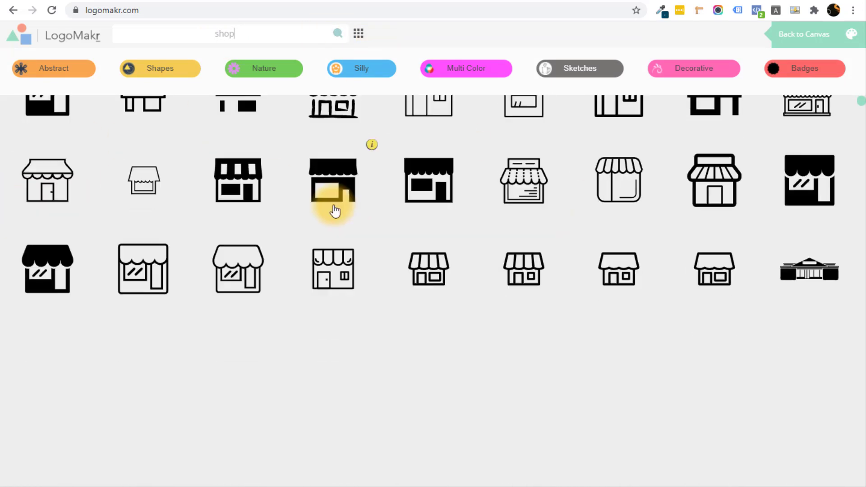
scroll(469, 213, up, 15)
scroll(321, 94, up, 1)
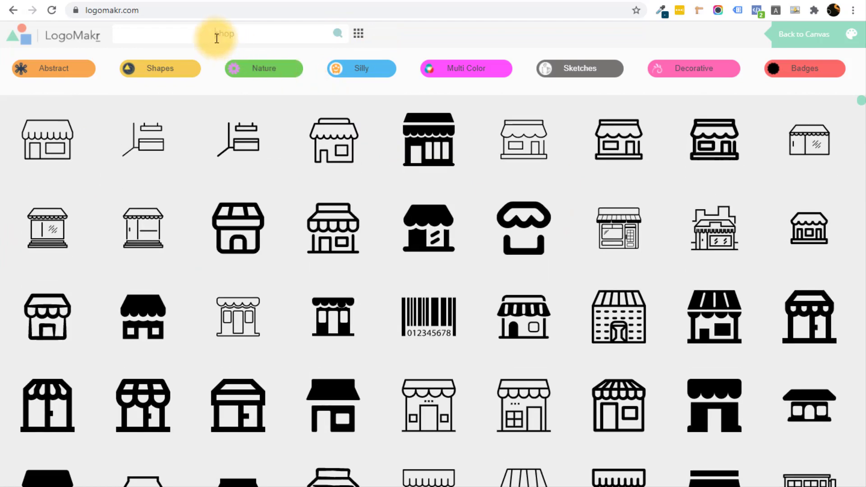
drag(217, 38, 266, 32)
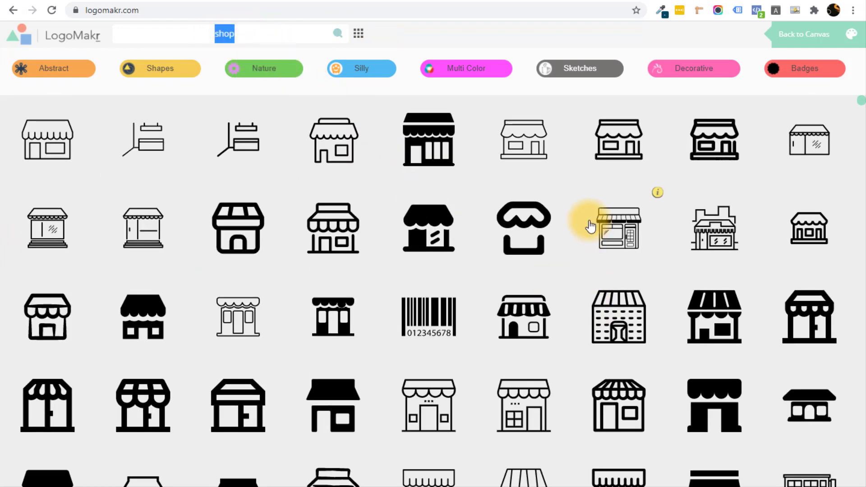
click(616, 145)
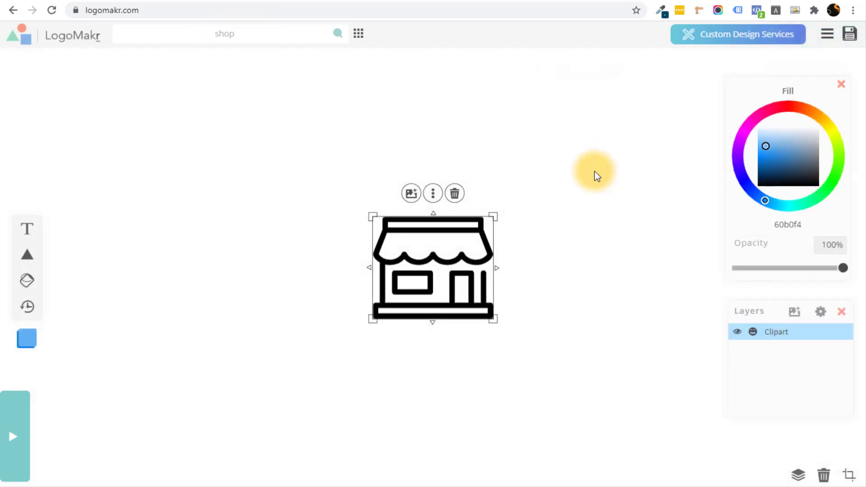
drag(414, 279, 145, 220)
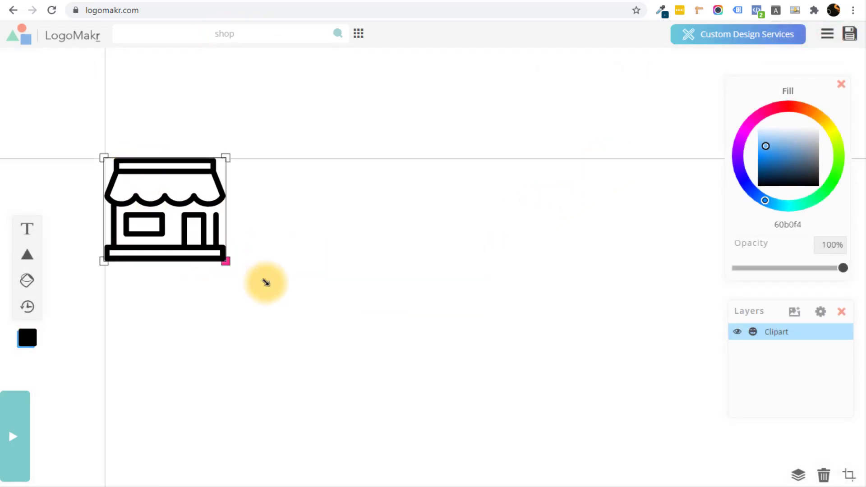
drag(226, 261, 263, 283)
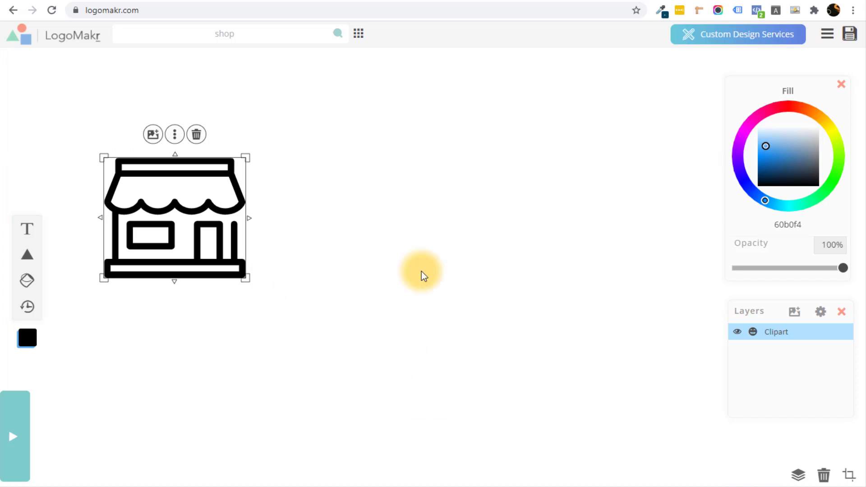
- Recolour the storefront icon's fill to bright blue 001dff
click(764, 177)
drag(764, 177, 836, 137)
drag(768, 150, 557, 212)
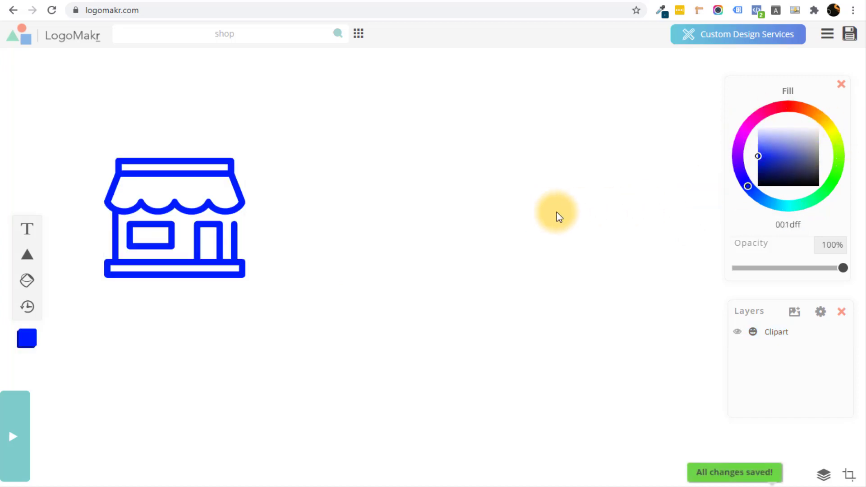
key(ctrl+Tab)
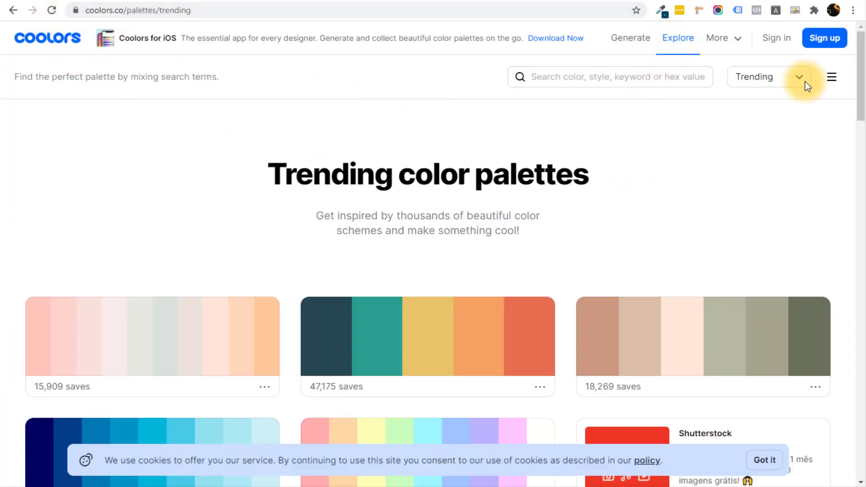
- Scroll through Coolors' trending colour palettes, then move on to the Instagram profile
scroll(862, 109, down, 1)
drag(862, 109, 862, 216)
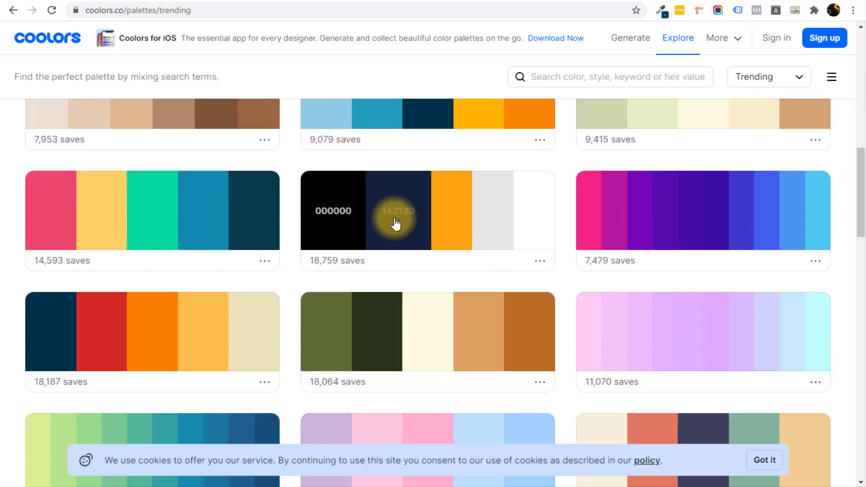
scroll(160, 286, down, 12)
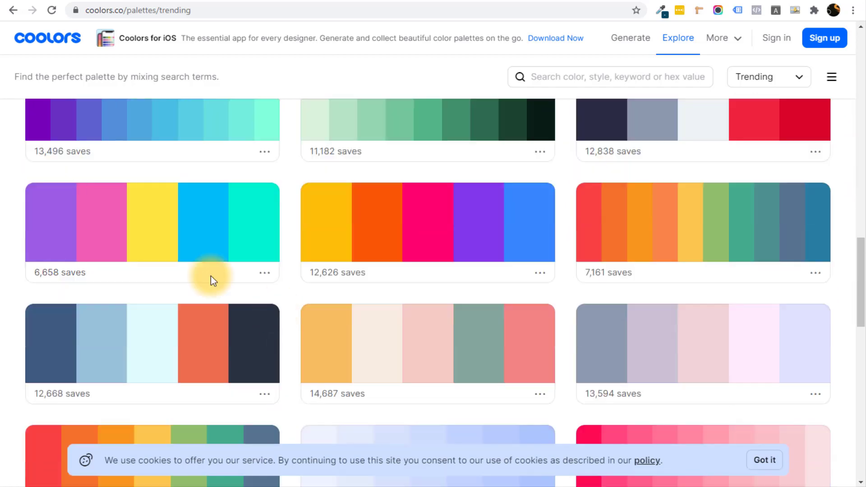
scroll(189, 231, down, 6)
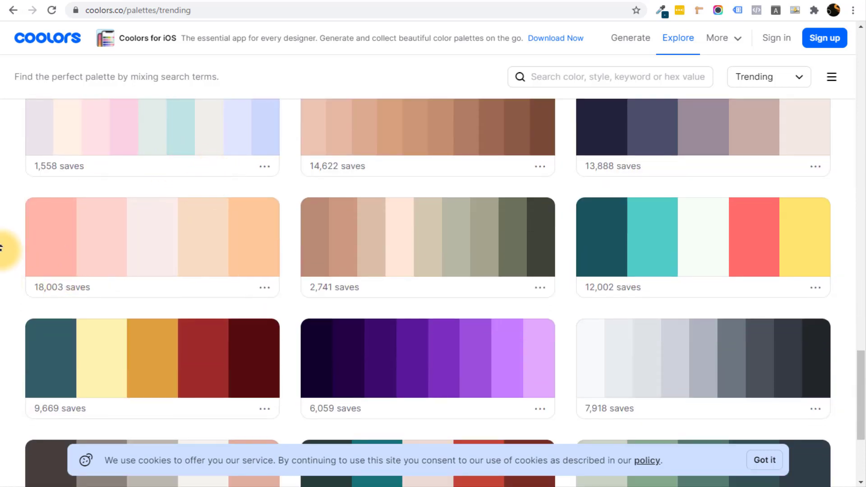
scroll(42, 120, up, 20)
click(585, 1)
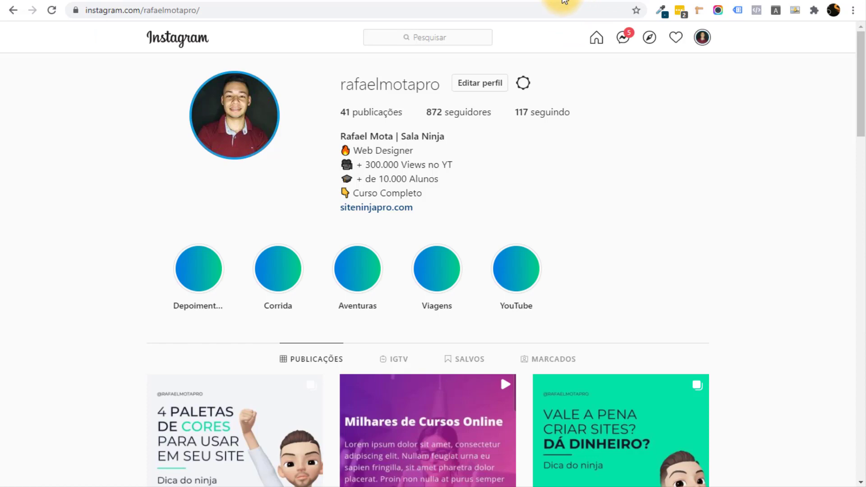
- Open the '4 Paletas de Cores para Usar em Seu Site' post on the Instagram profile
scroll(127, 288, down, 5)
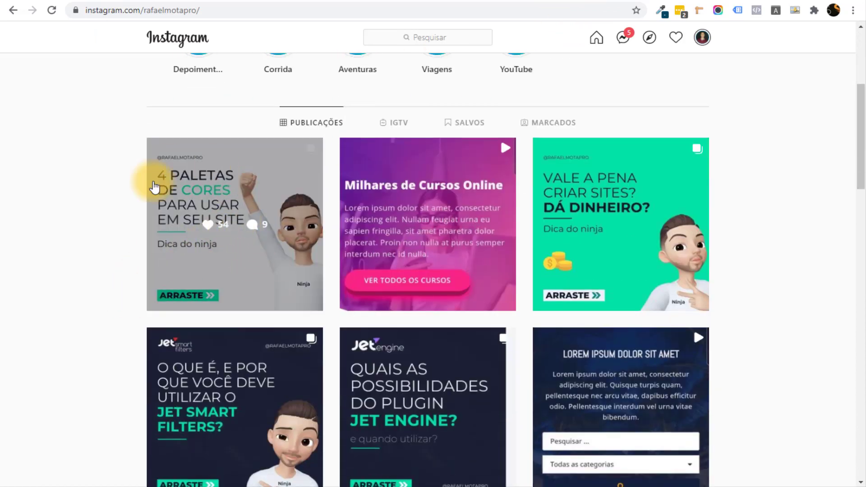
scroll(265, 265, up, 5)
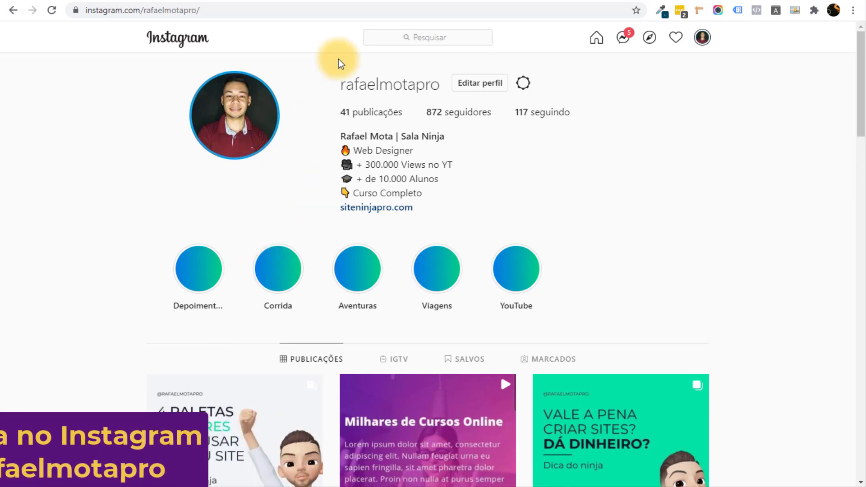
drag(342, 84, 431, 82)
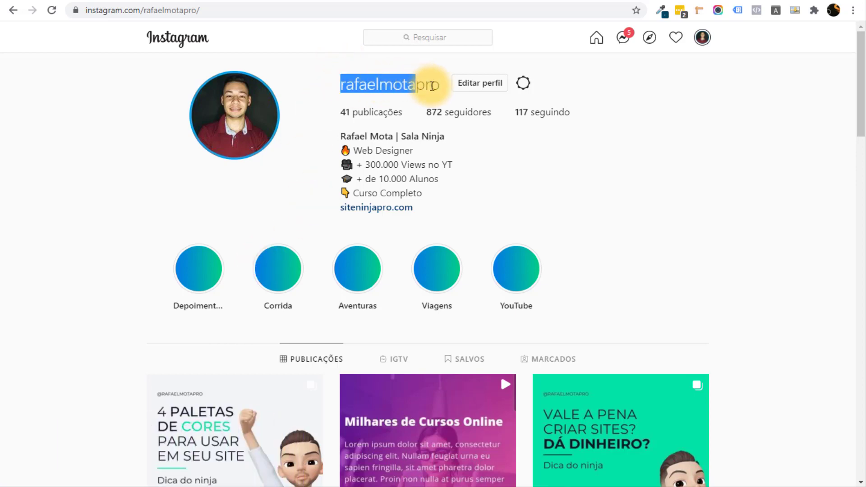
click(444, 88)
scroll(304, 255, down, 5)
click(305, 256)
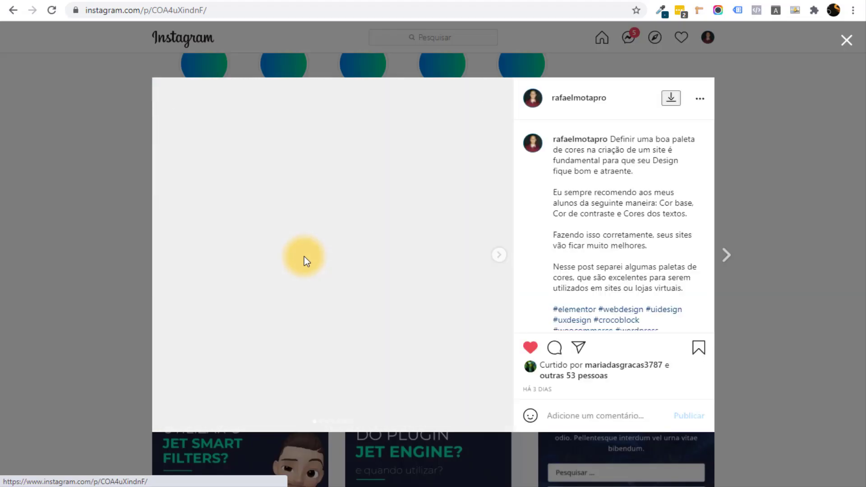
- Browse the post's palette slides and settle on the #FF6D00, #240046, #0F1629 slide
click(498, 258)
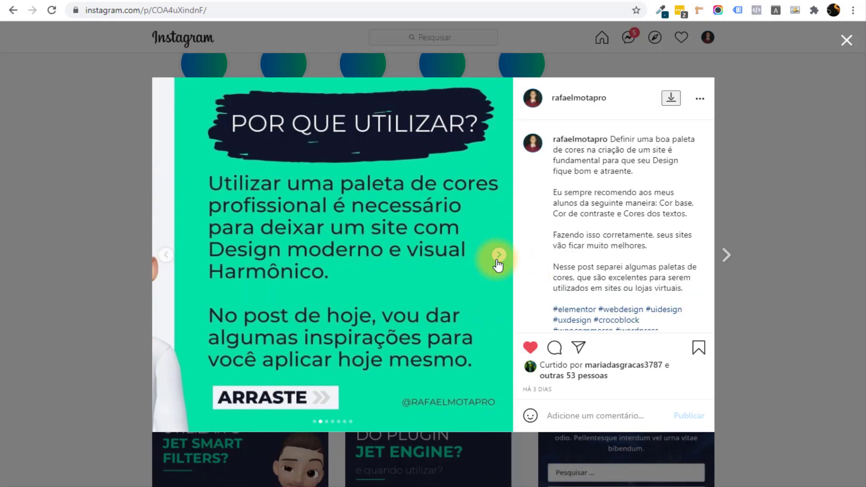
click(498, 258)
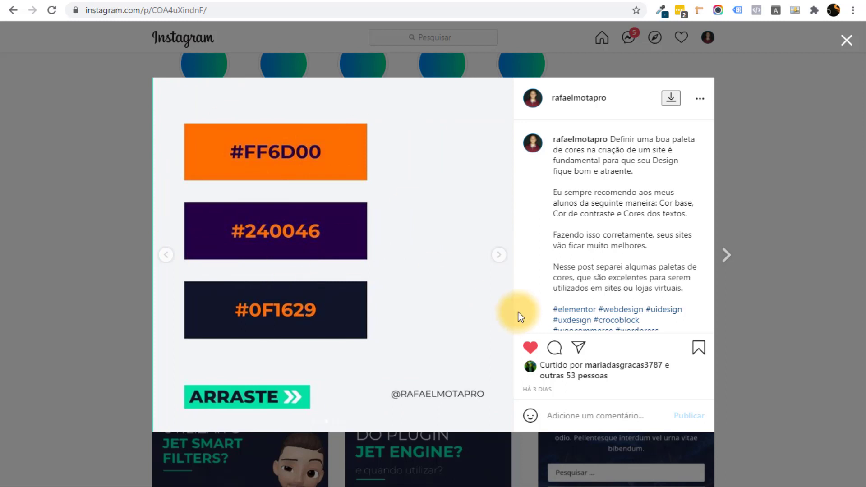
click(500, 256)
click(499, 255)
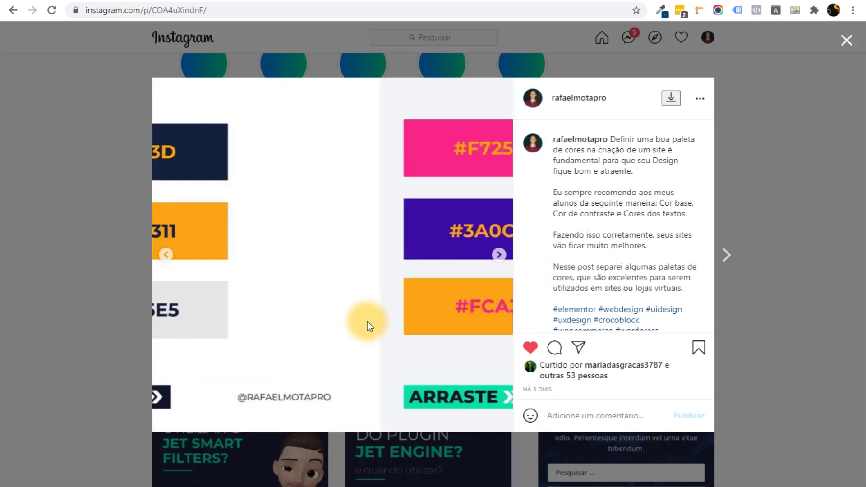
click(501, 257)
click(163, 258)
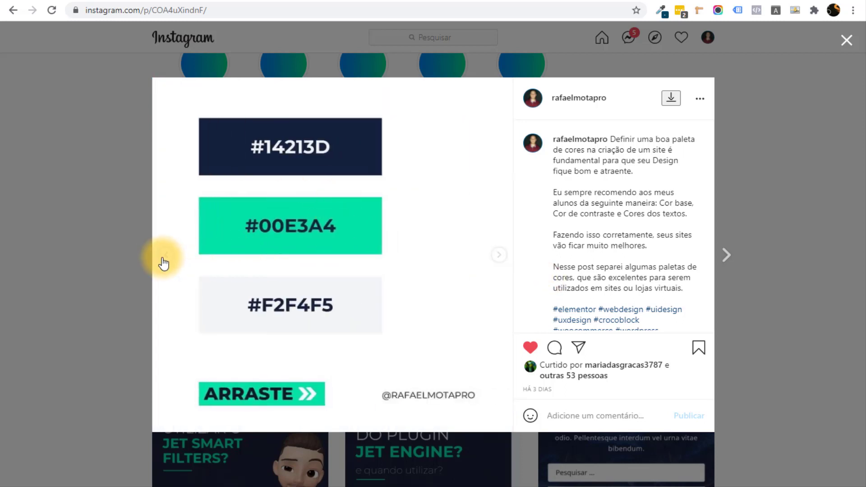
click(163, 259)
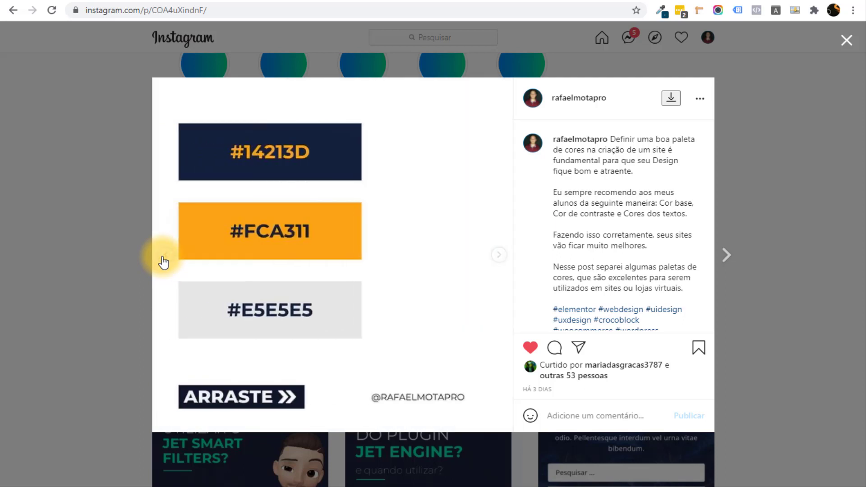
click(163, 261)
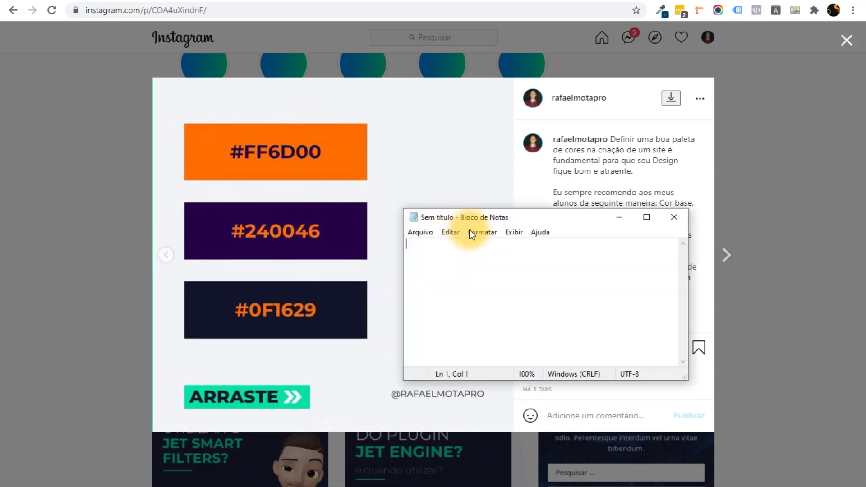
- Move the blank Notepad note beside the palette slide and enter the colour code #ff6d00
drag(474, 217, 550, 237)
text(#)
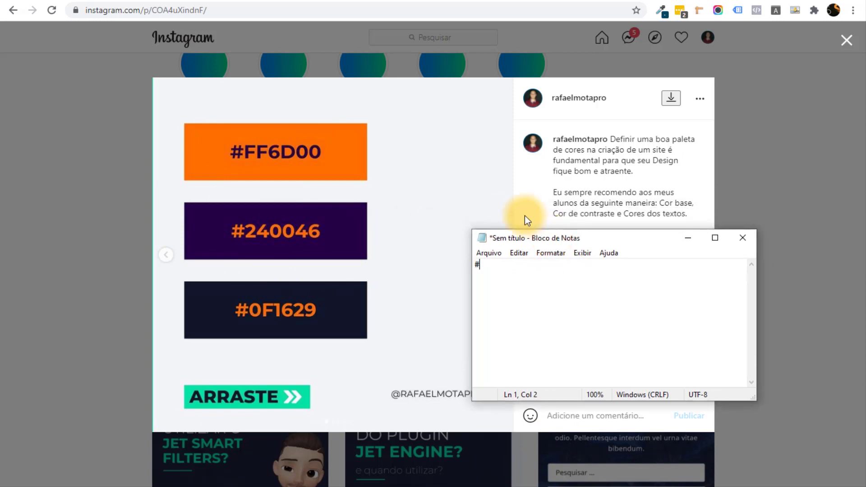
text(ff)
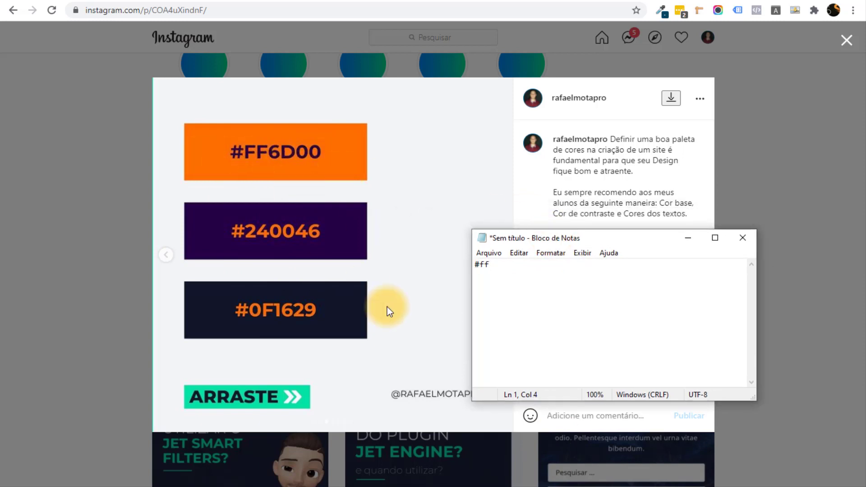
text(6d00)
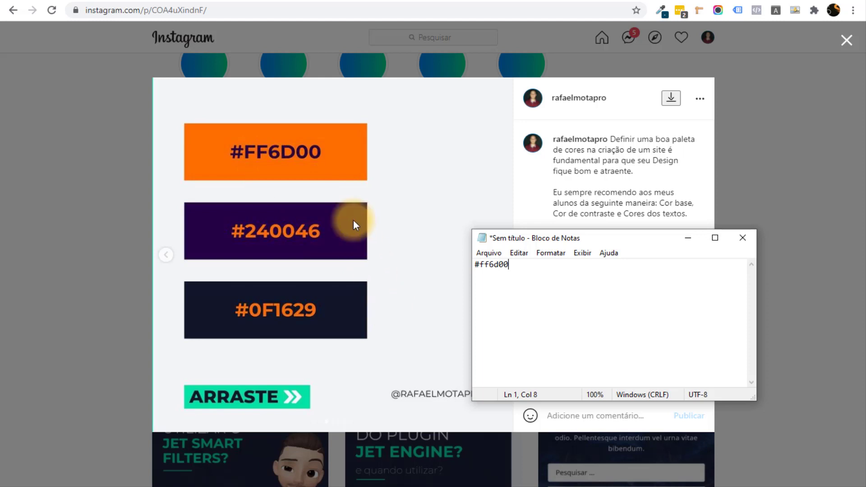
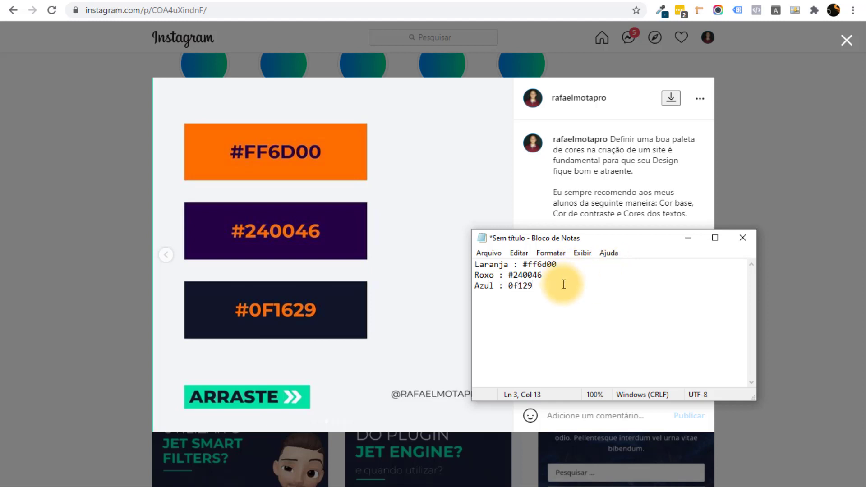
- Select the Laranja, Roxo and Azul colour codes in Notepad and bring LogoMakr back to the front
drag(562, 284, 487, 251)
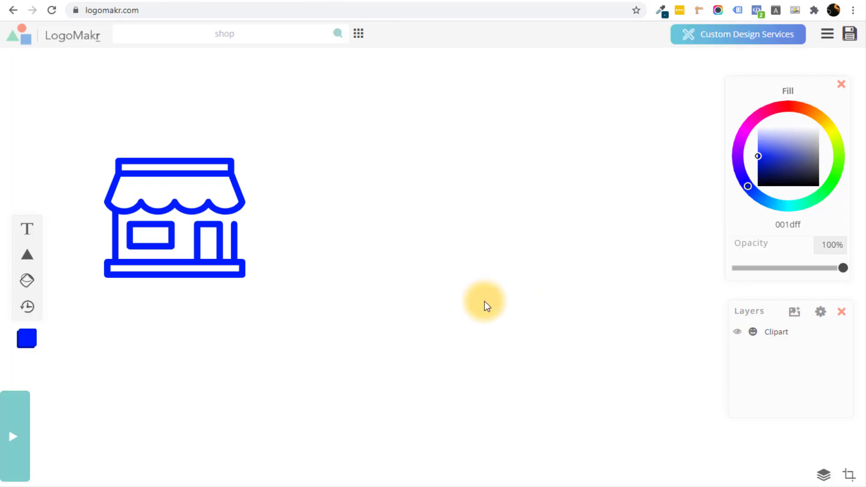
click(177, 211)
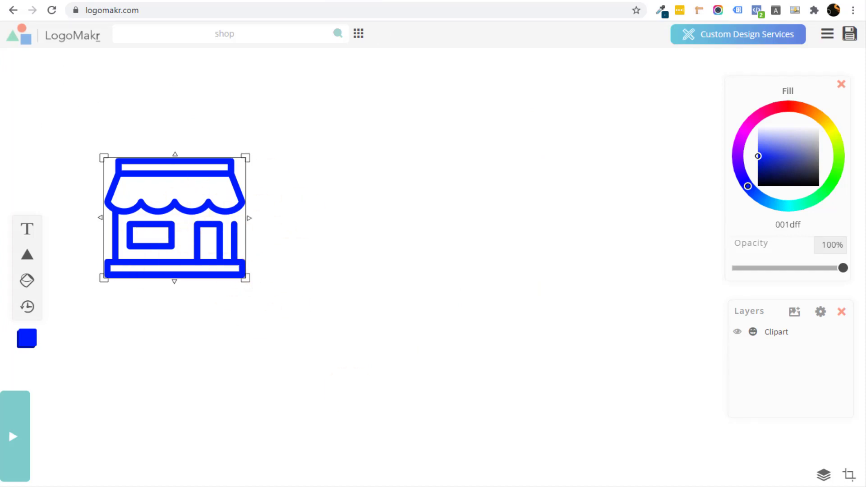
- Fill the shop icon with purple 240046 copied from the colour notes
key(alt+Tab)
drag(546, 275, 511, 273)
right_click(516, 274)
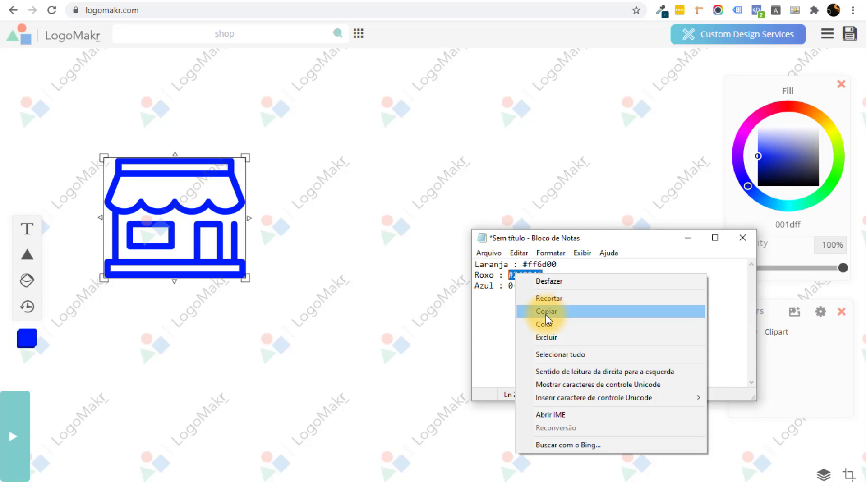
click(547, 315)
click(207, 224)
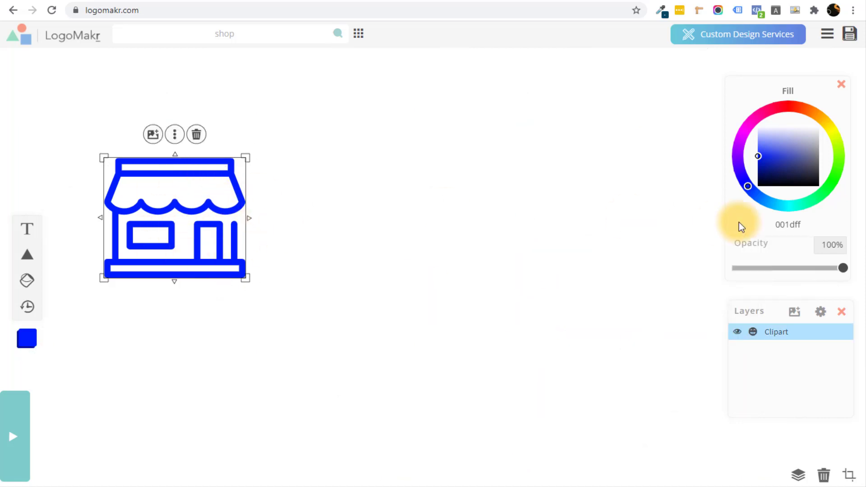
click(778, 226)
key(ctrl+v)
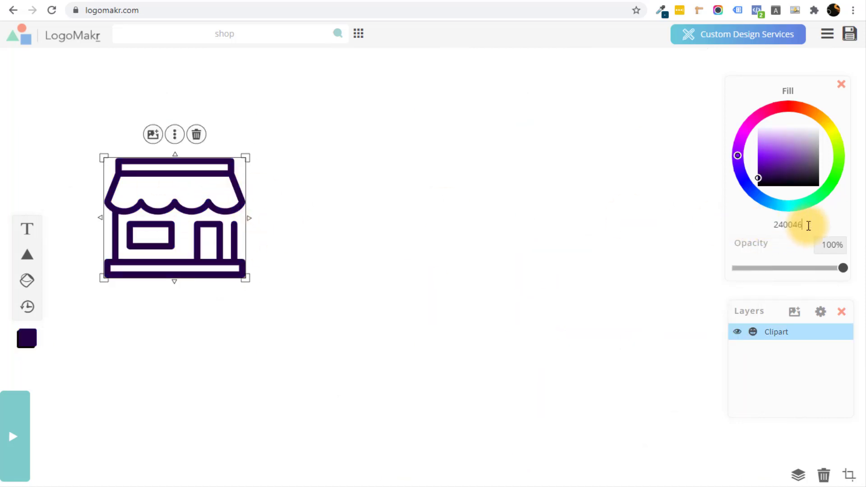
- Move the shop icon further right on the canvas
click(414, 284)
click(185, 233)
drag(184, 234, 240, 234)
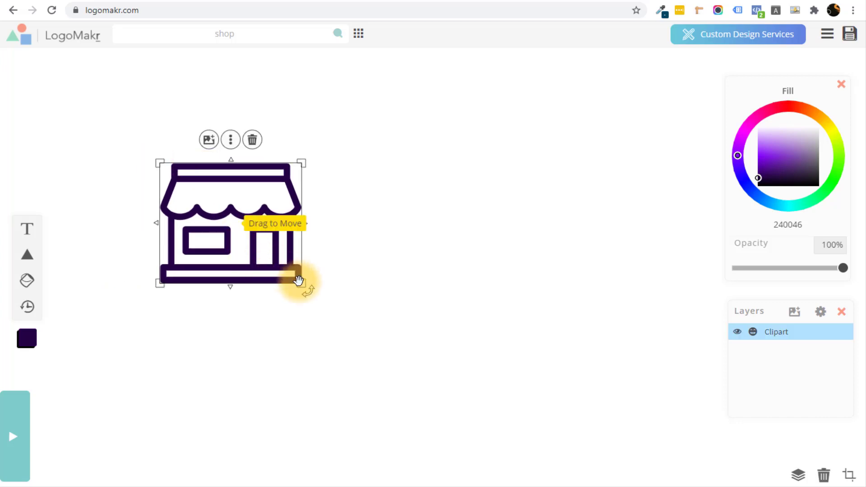
drag(296, 279, 349, 257)
- Add the text 'Ninja' and size it beside the shop icon
click(27, 229)
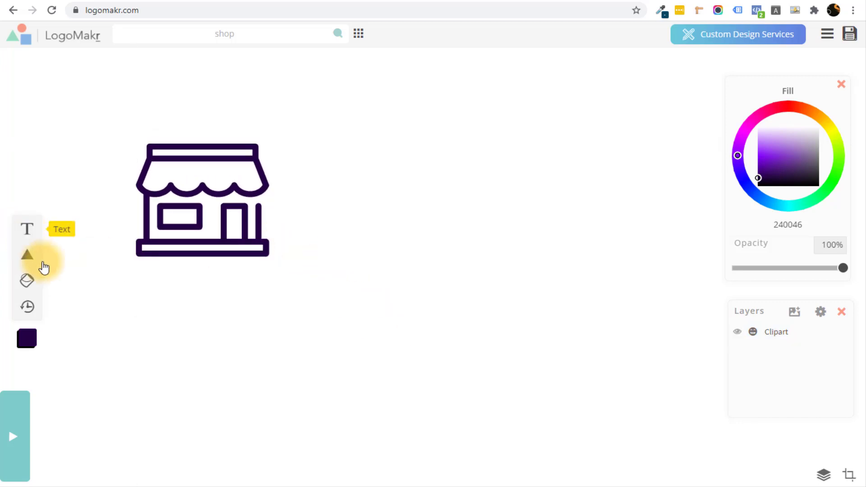
text(N)
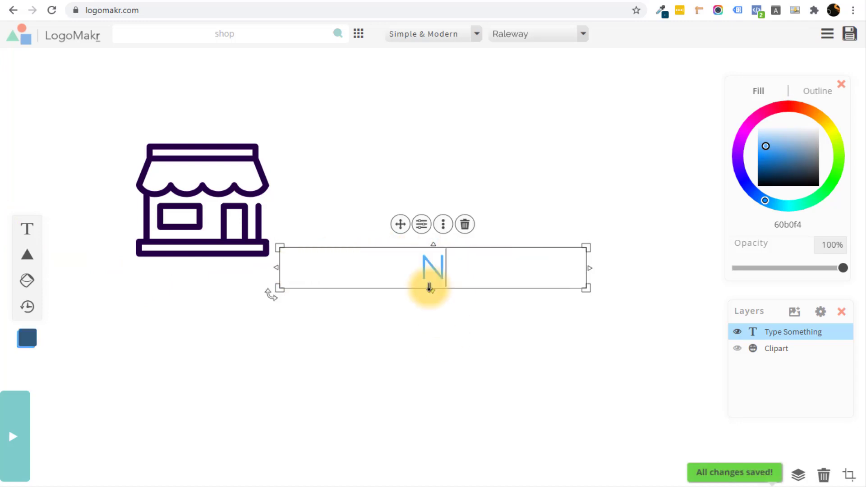
text(inja)
click(586, 333)
click(543, 277)
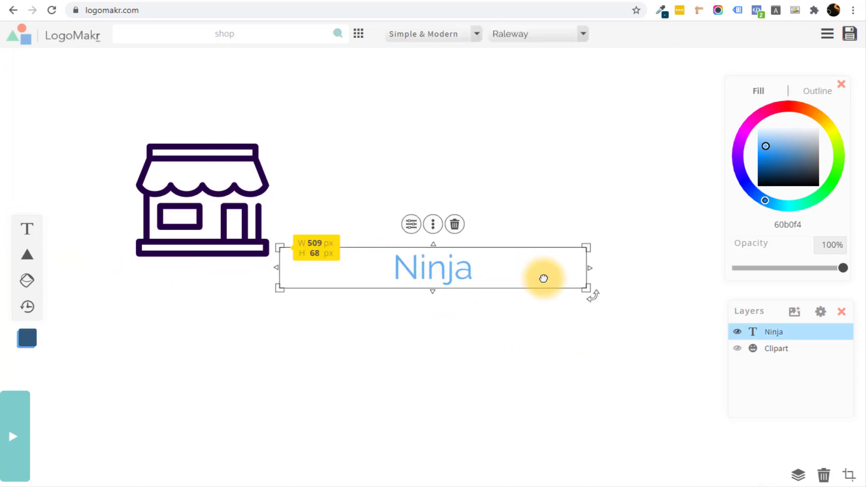
drag(590, 268, 433, 323)
drag(383, 282, 386, 223)
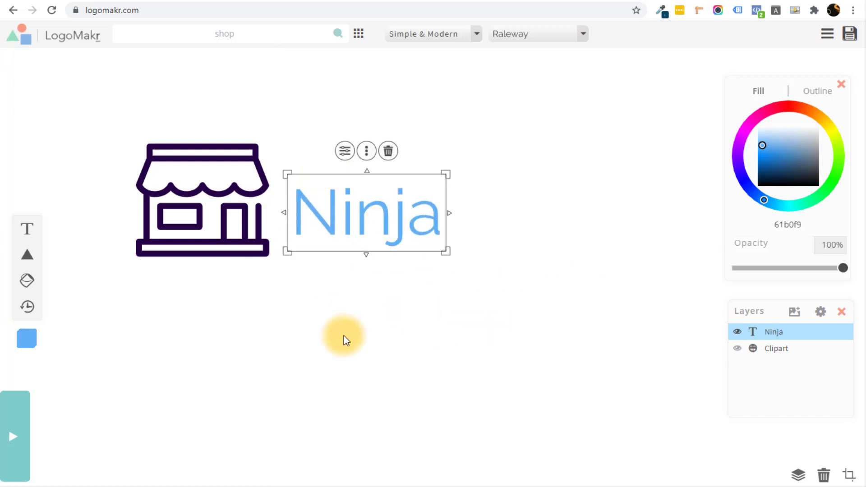
- Duplicate 'Ninja' and retype the copy as 'Store' right after it
key(ctrl+d)
drag(386, 270, 524, 221)
click(508, 221)
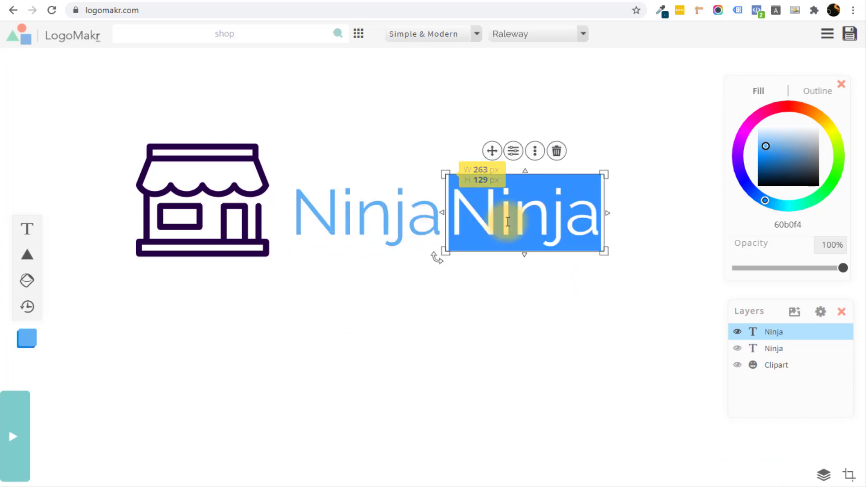
text(Store)
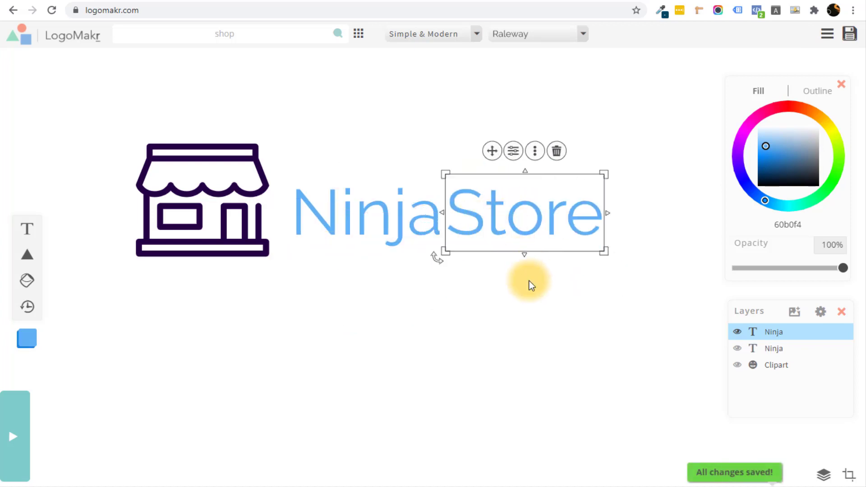
click(491, 300)
click(510, 218)
click(435, 291)
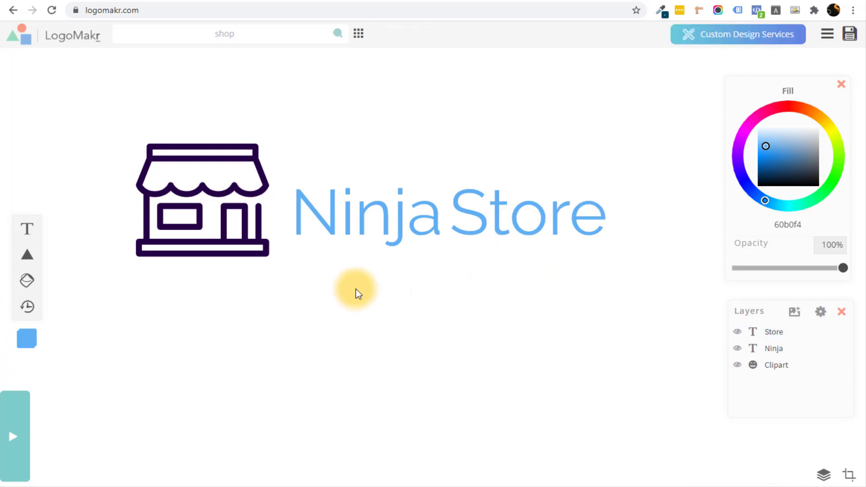
- Shrink the shop icon, place it beside Ninja and shift the group up-left
click(253, 194)
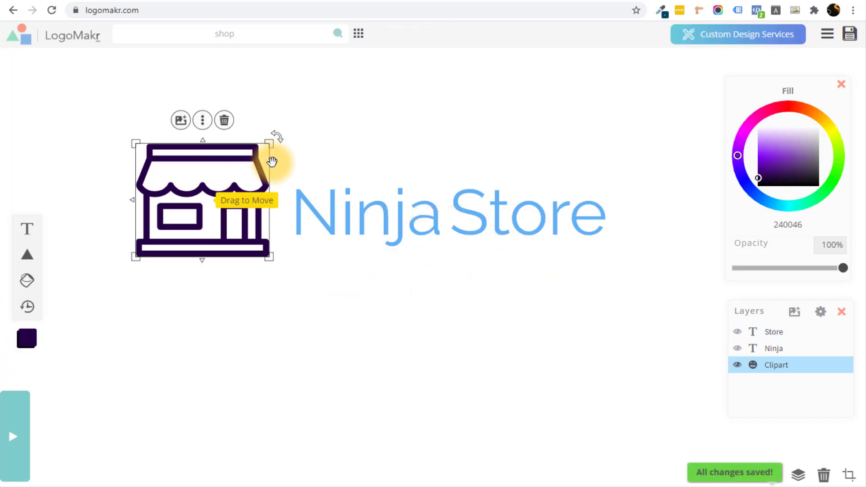
drag(272, 143, 255, 210)
drag(609, 281, 271, 212)
drag(435, 215, 343, 182)
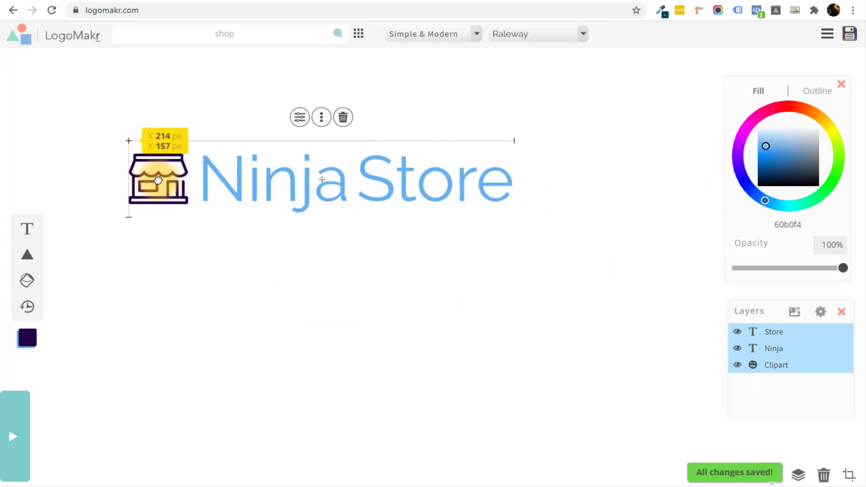
click(240, 181)
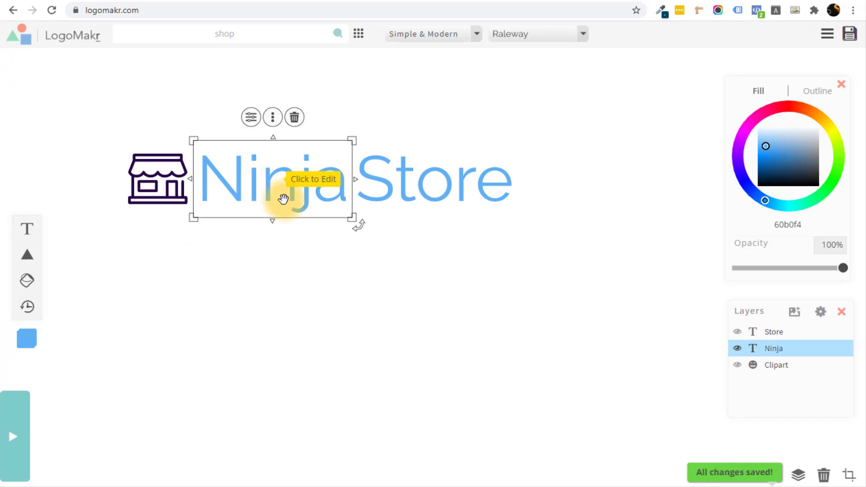
click(360, 313)
- Colour 'Ninja' orange ff6d00 using the code from the colour notes
click(487, 485)
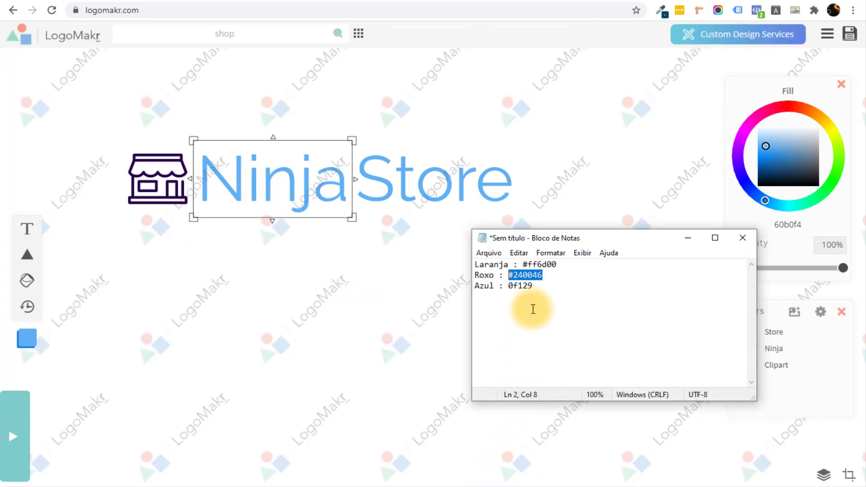
drag(557, 265, 524, 265)
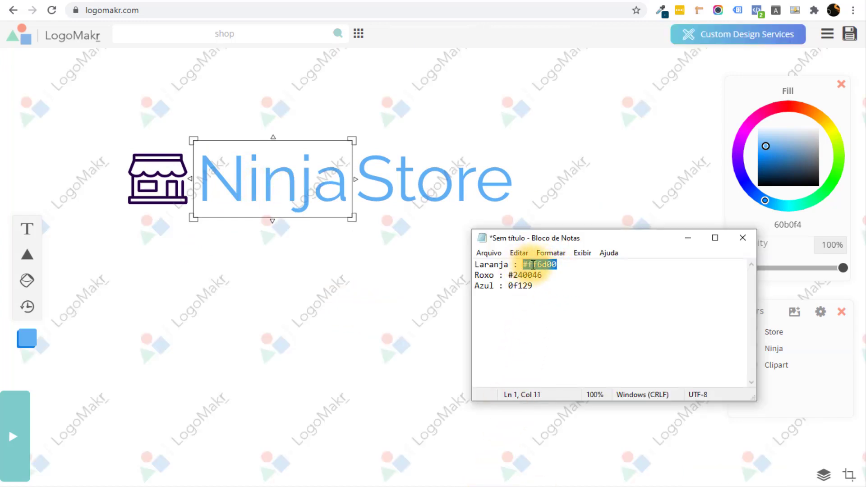
right_click(533, 265)
click(545, 295)
click(286, 187)
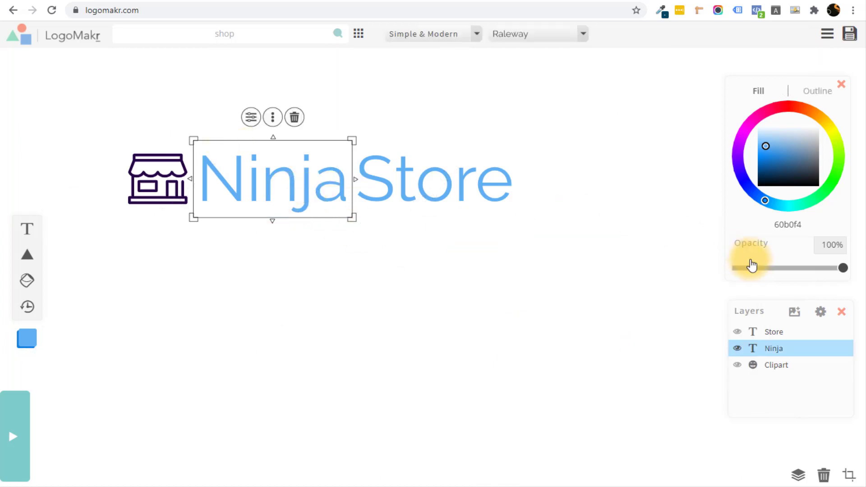
click(789, 224)
key(ctrl+v)
click(543, 311)
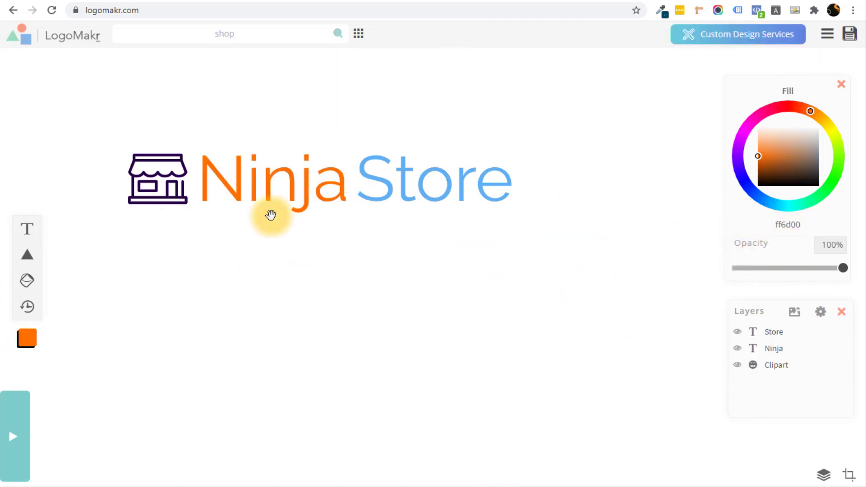
click(356, 216)
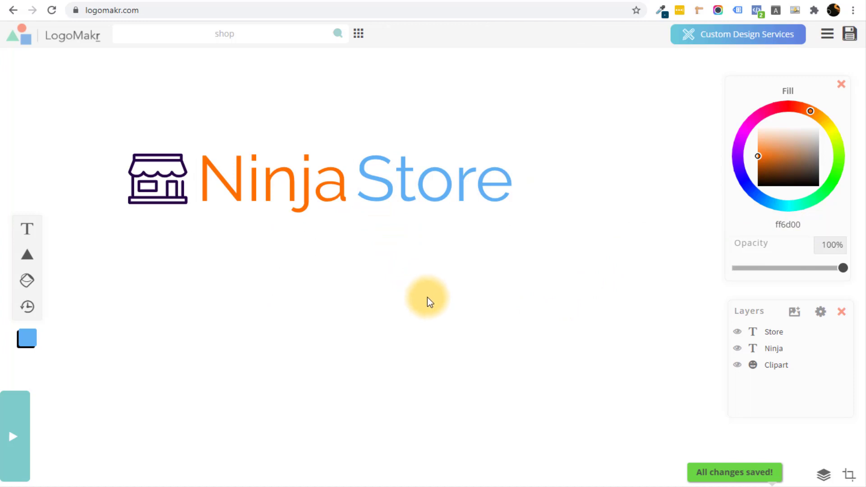
click(400, 199)
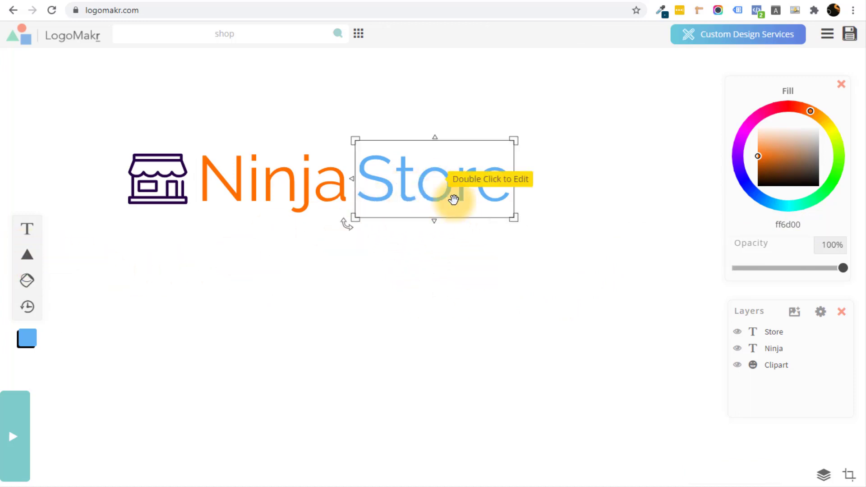
click(26, 257)
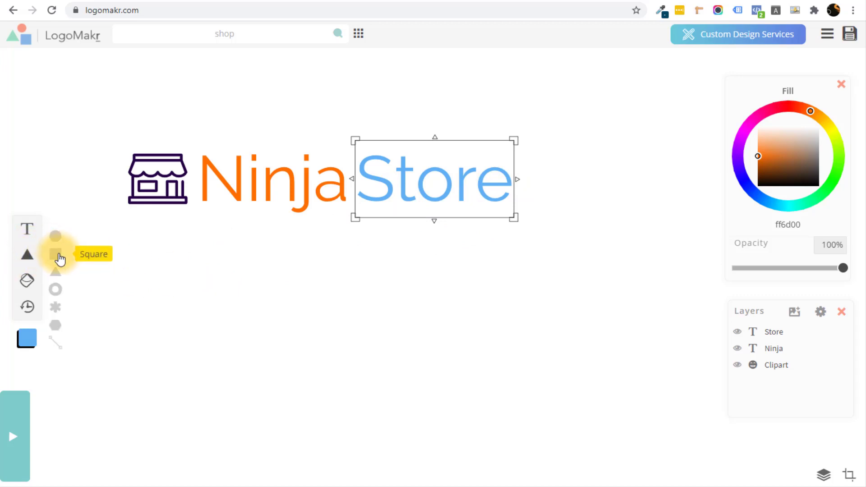
- Add a square near Store, round its corners and fill it dark navy 07253f
click(59, 258)
drag(487, 246, 467, 274)
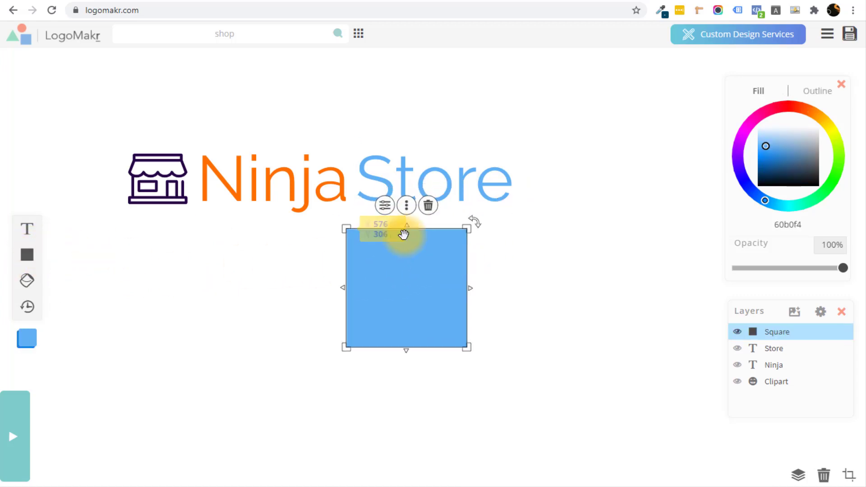
click(382, 207)
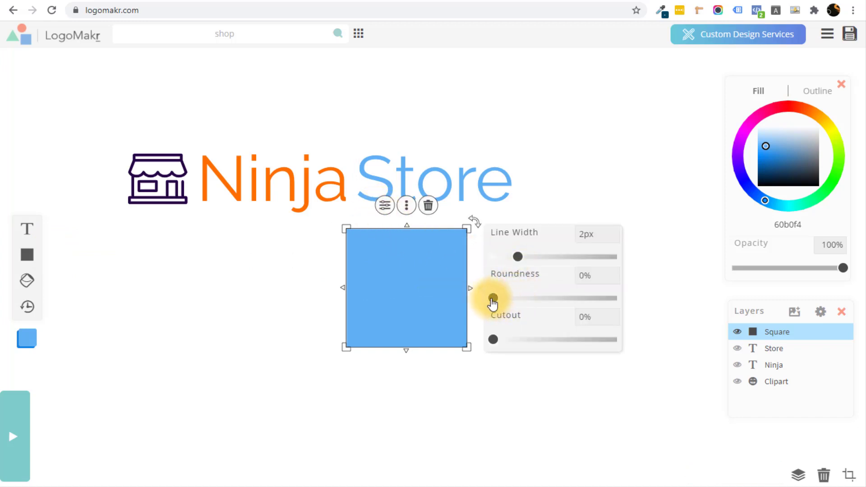
drag(526, 302, 502, 303)
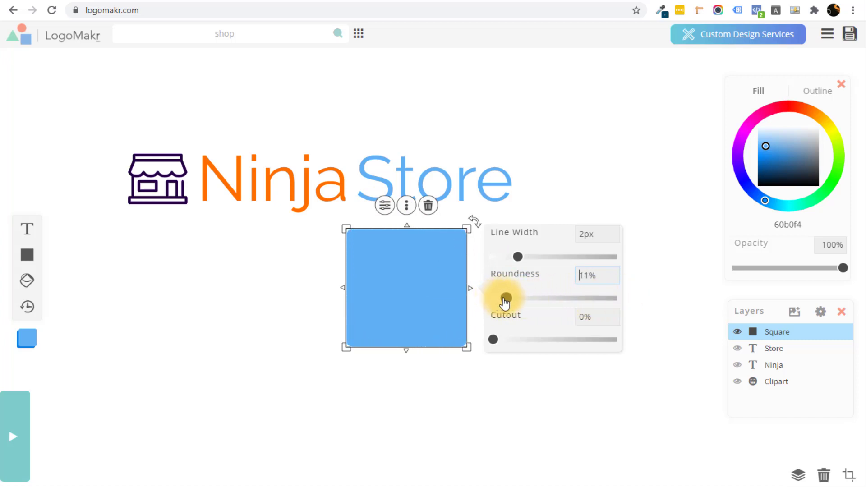
click(486, 394)
drag(397, 321, 505, 221)
click(769, 177)
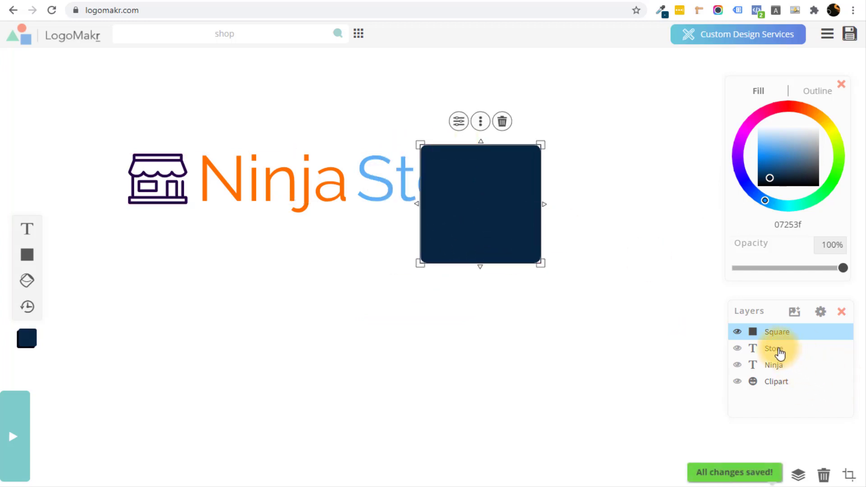
- Bring Store in front and resize the navy rectangle to frame the word
drag(780, 355, 785, 336)
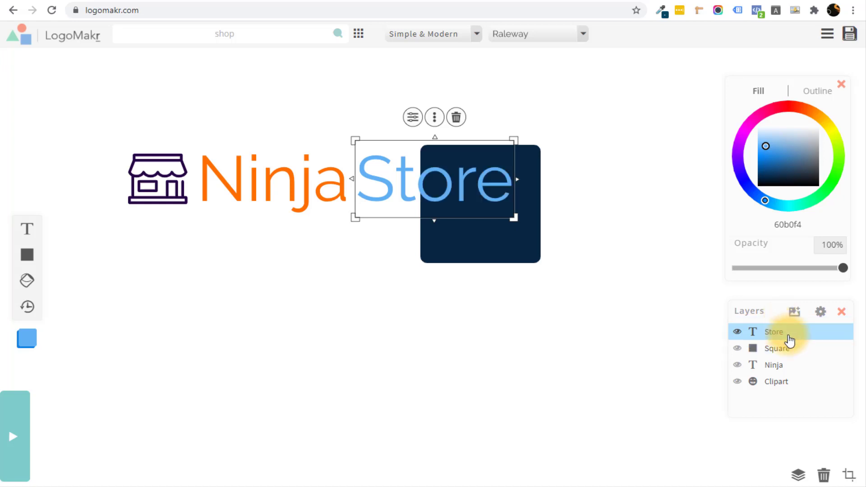
drag(464, 253, 379, 222)
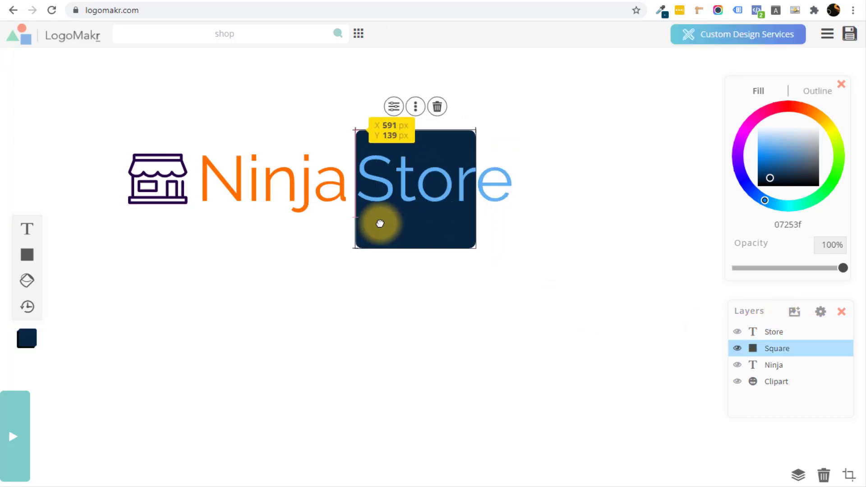
drag(413, 247, 413, 209)
drag(415, 128, 415, 145)
drag(479, 177, 522, 183)
click(491, 281)
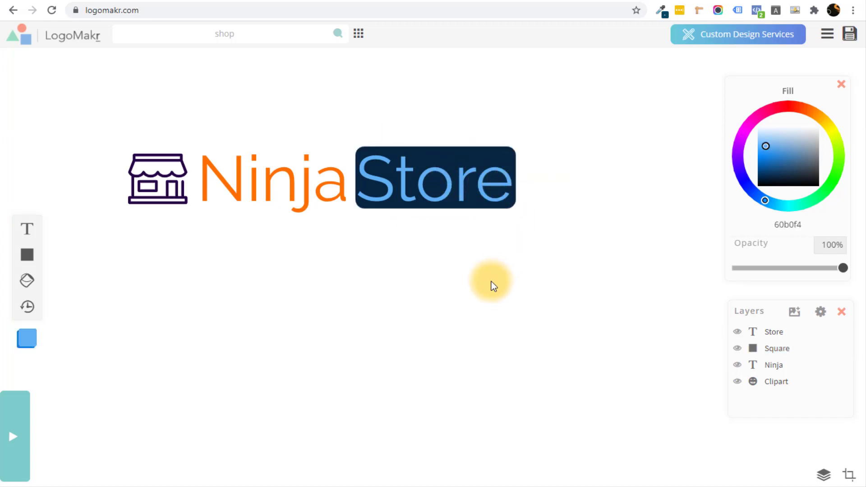
click(499, 168)
click(605, 218)
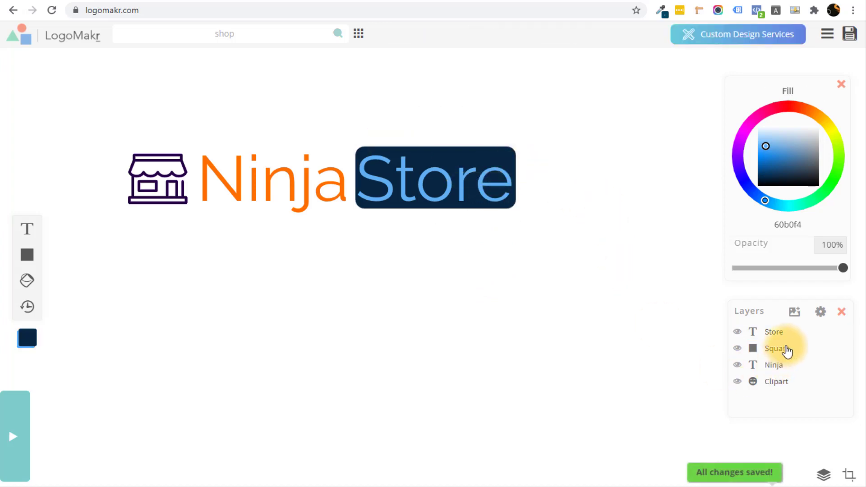
- Widen the badge slightly to the left and make the Store text white ffffff
click(771, 352)
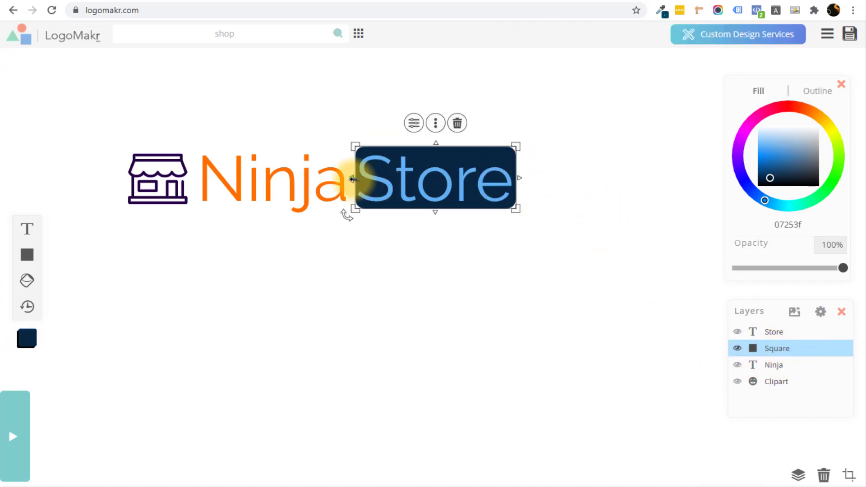
drag(352, 178, 352, 178)
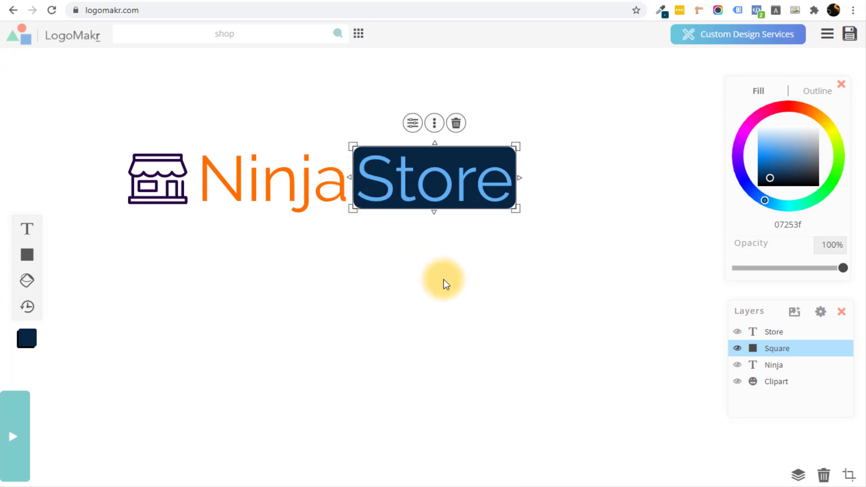
click(448, 281)
click(406, 170)
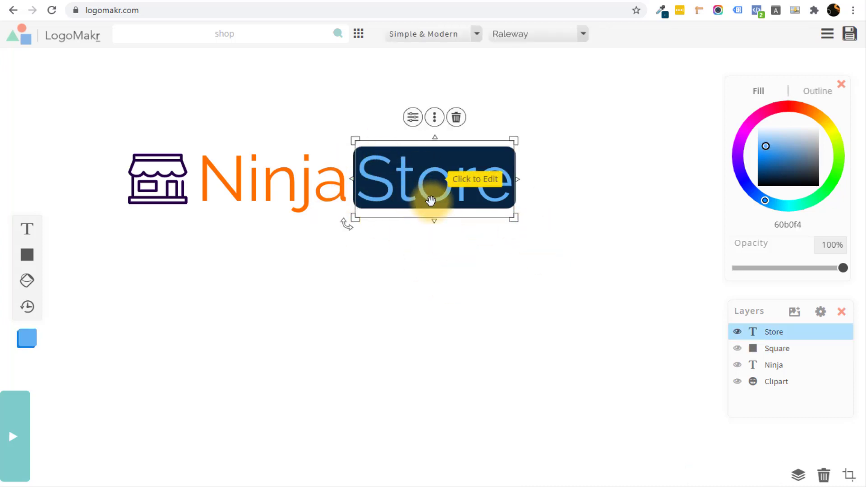
drag(801, 150, 746, 106)
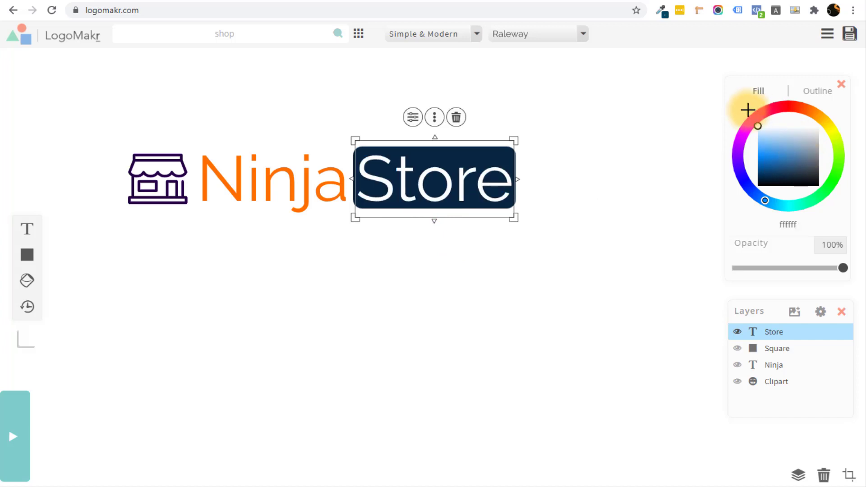
click(651, 132)
- Recolour the Store badge dark purple 240046 from the colour notes
click(776, 352)
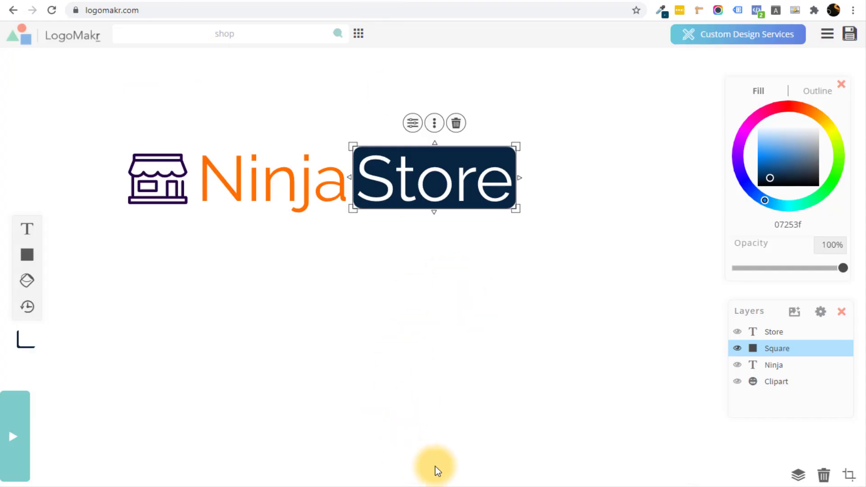
click(486, 483)
drag(558, 276, 514, 274)
key(ctrl+c)
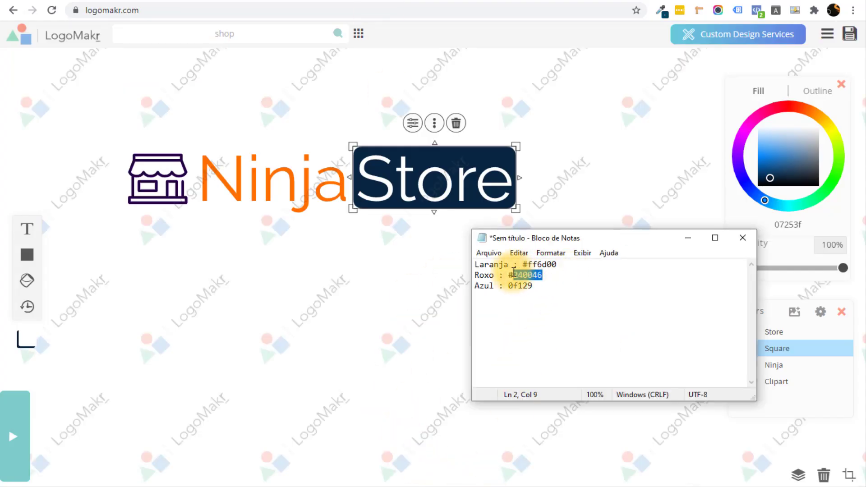
click(396, 294)
click(801, 351)
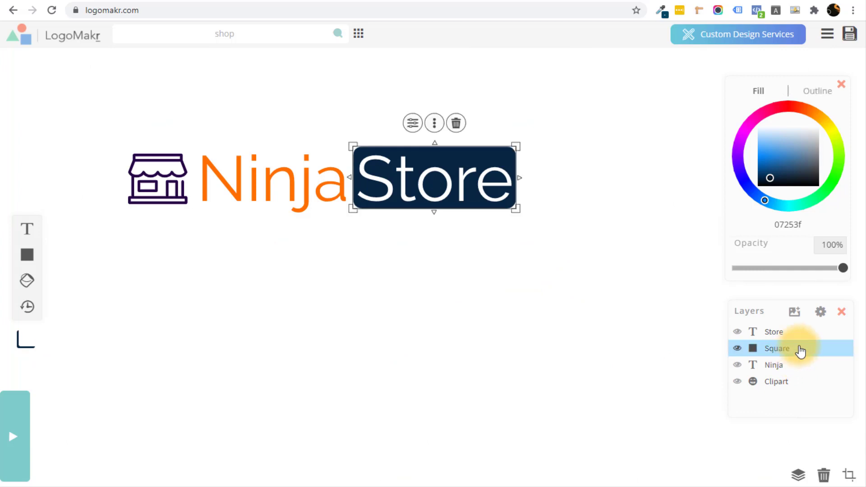
key(ctrl+v)
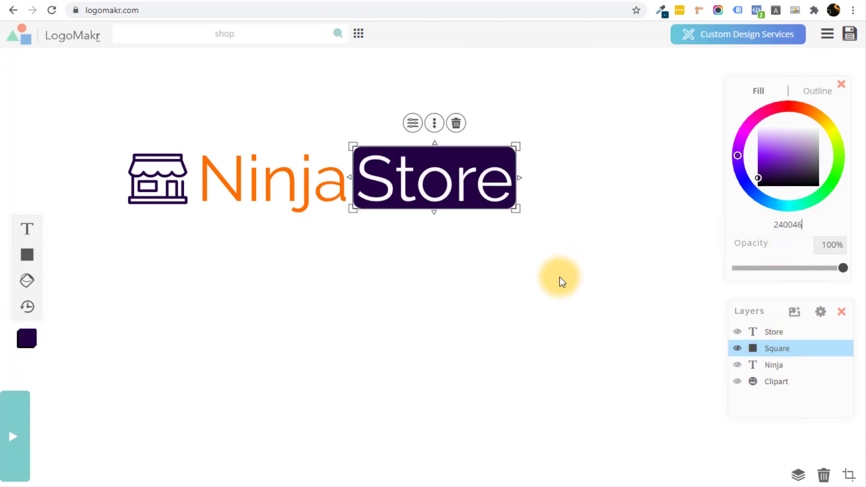
click(554, 302)
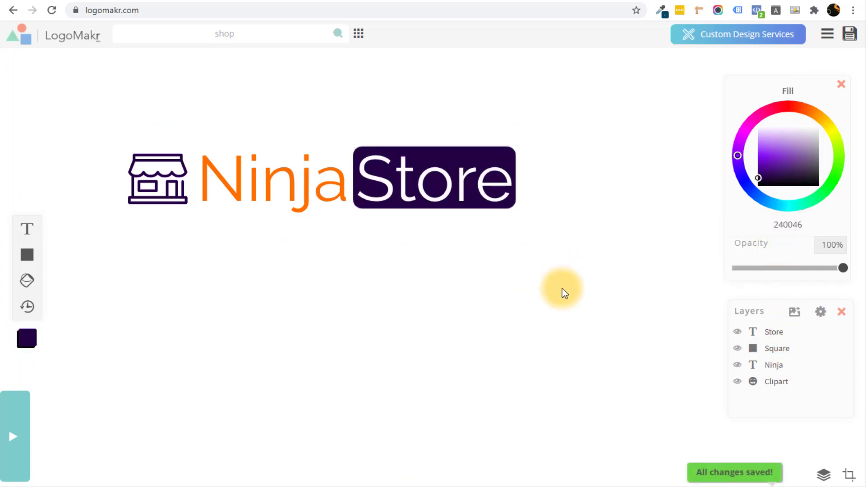
- Bring up the font options for the Store text
click(310, 200)
click(241, 243)
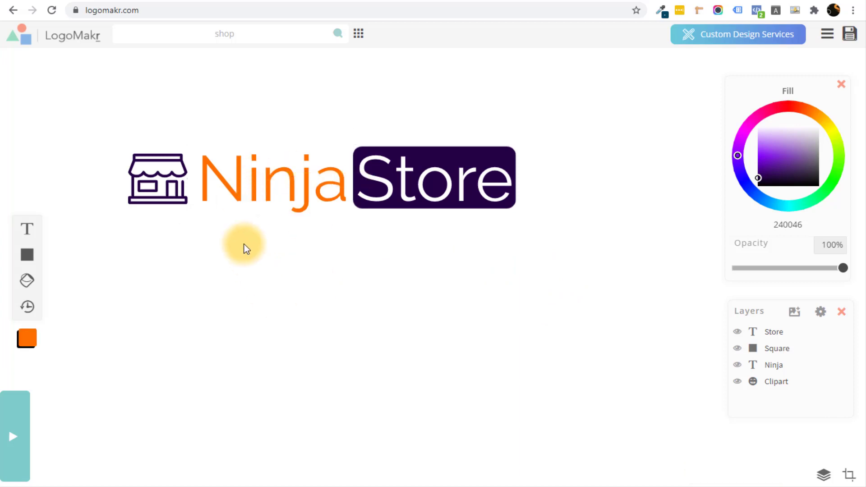
click(356, 215)
click(403, 193)
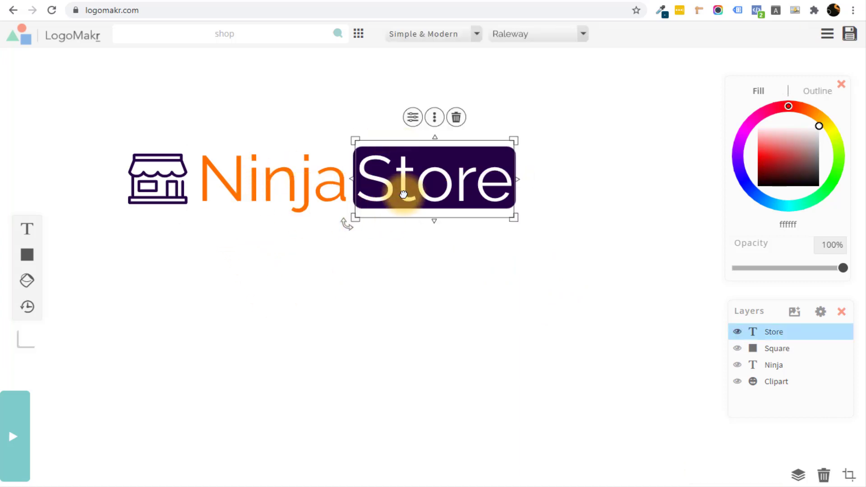
click(264, 180)
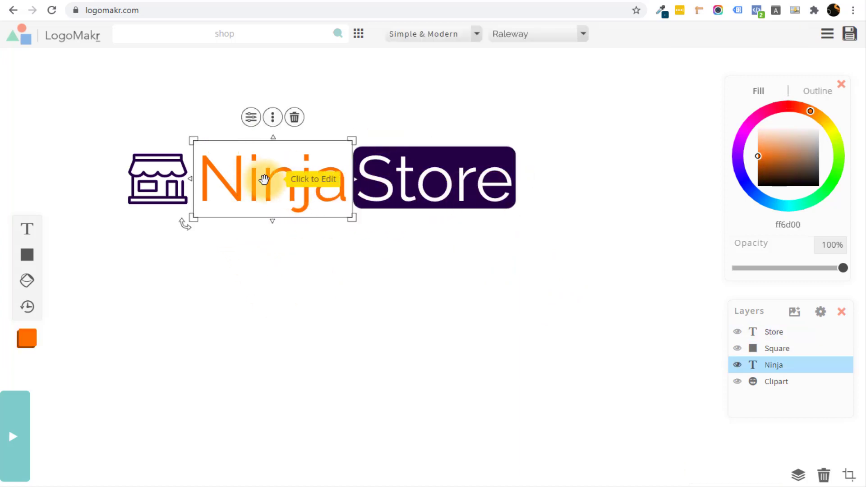
click(427, 198)
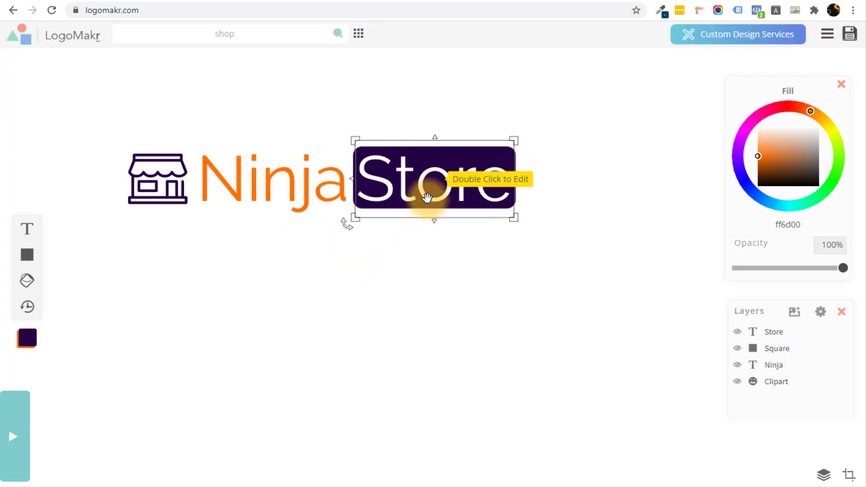
click(429, 189)
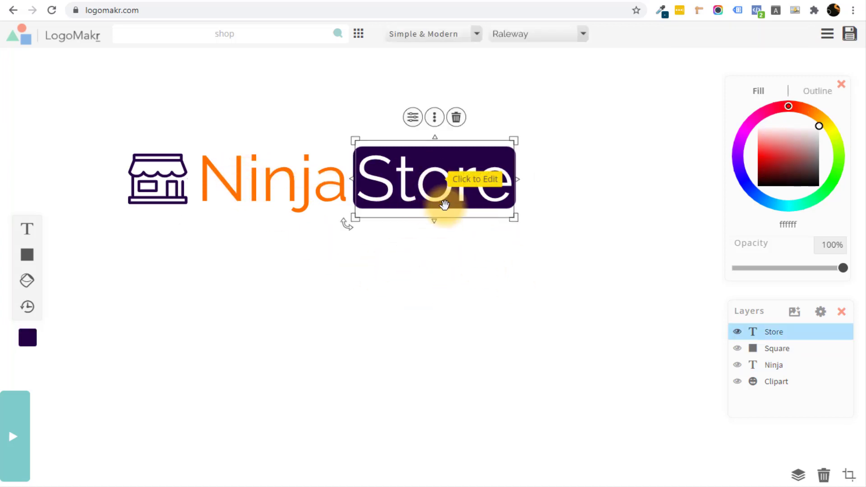
click(583, 34)
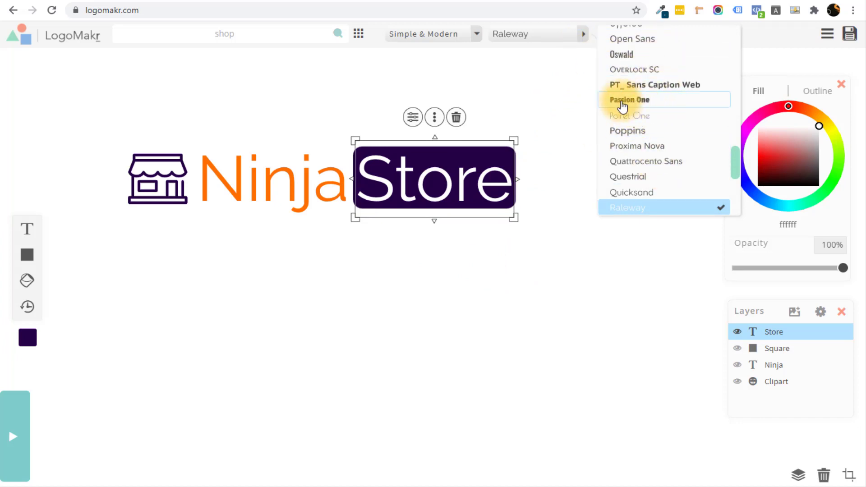
- Set Store in the Passion One font and retype it as STORE
click(637, 104)
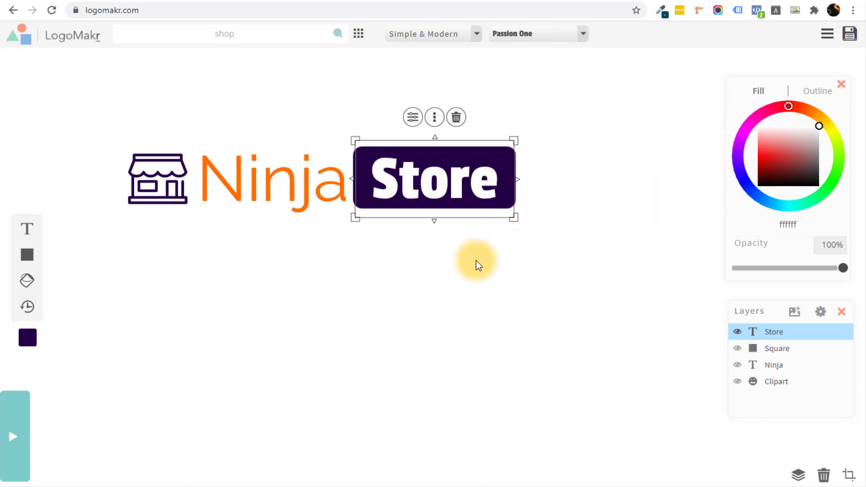
click(455, 185)
click(453, 184)
double_click(452, 184)
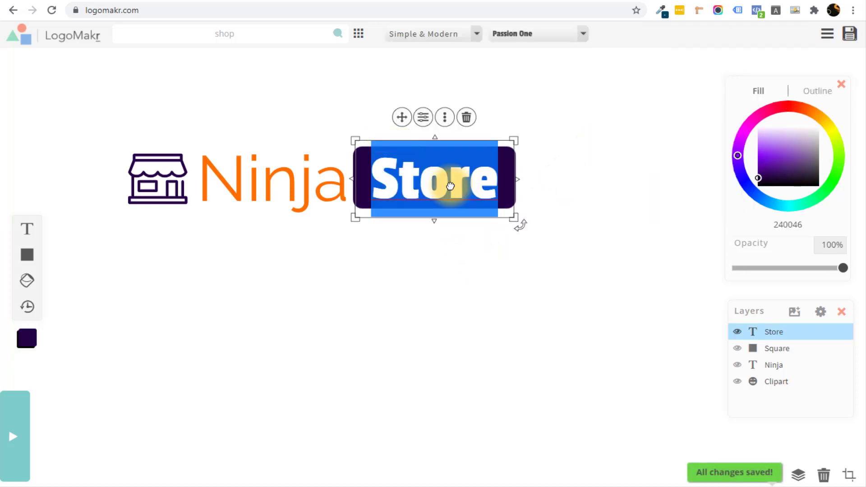
text(STORE)
click(477, 259)
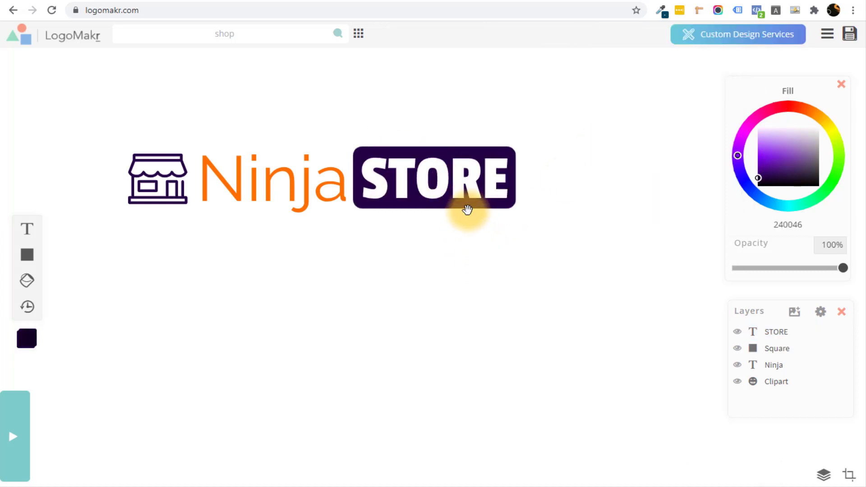
- Set Ninja in the Montserrat font and nudge it closer to the icon
click(252, 185)
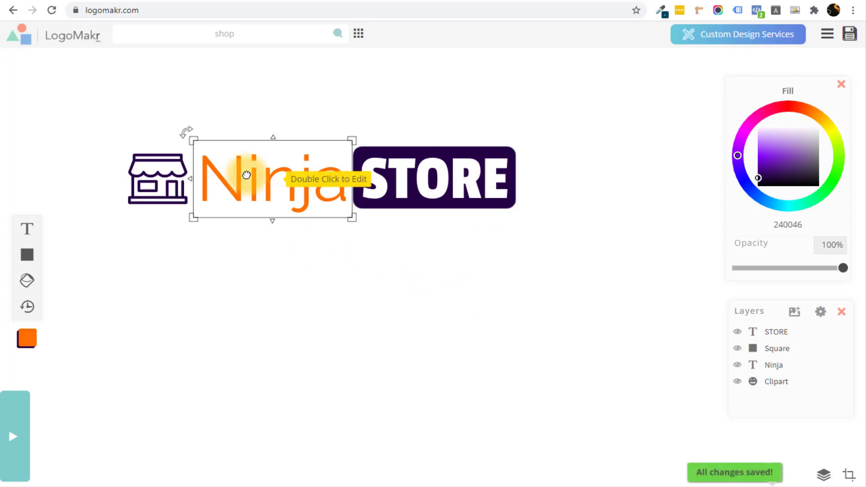
click(583, 33)
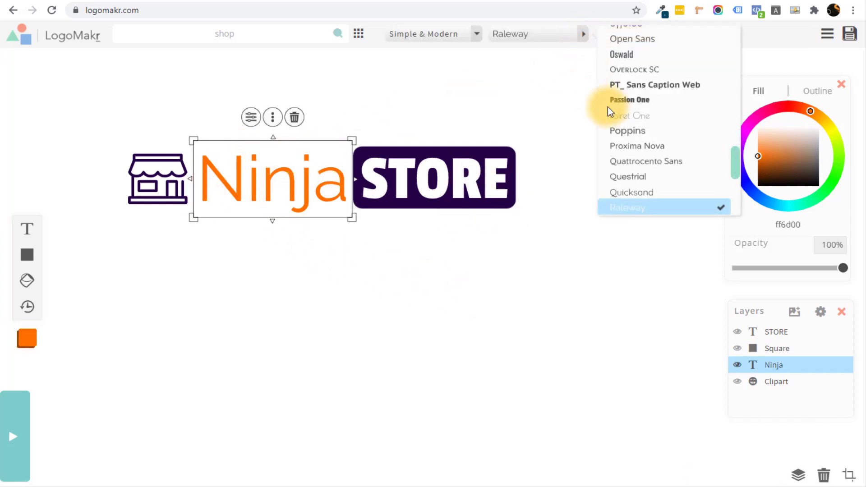
scroll(690, 169, down, 3)
scroll(681, 182, down, 3)
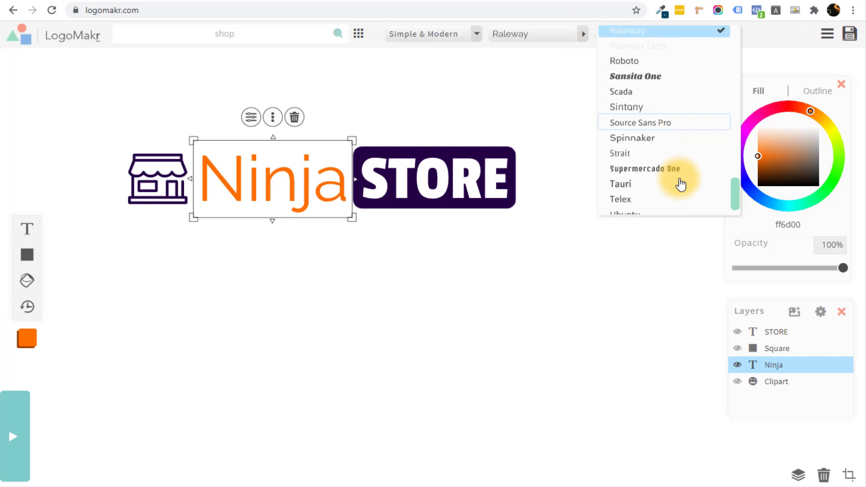
scroll(680, 179, up, 10)
scroll(683, 168, up, 3)
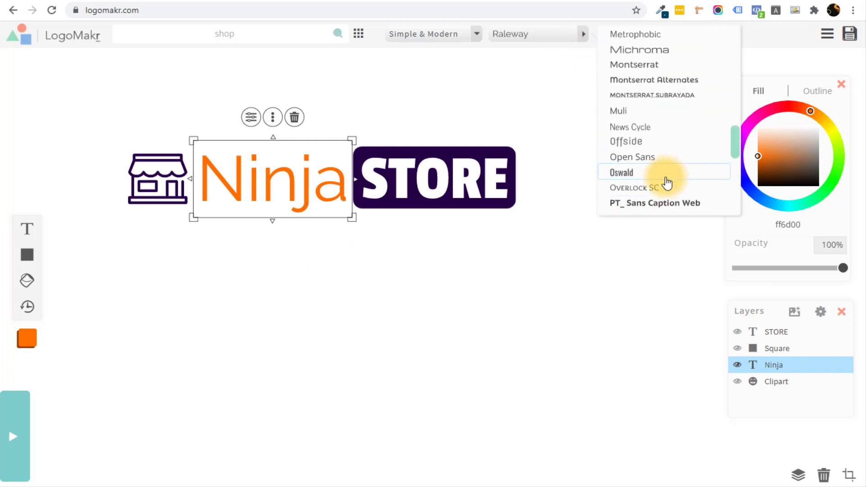
click(661, 63)
click(365, 274)
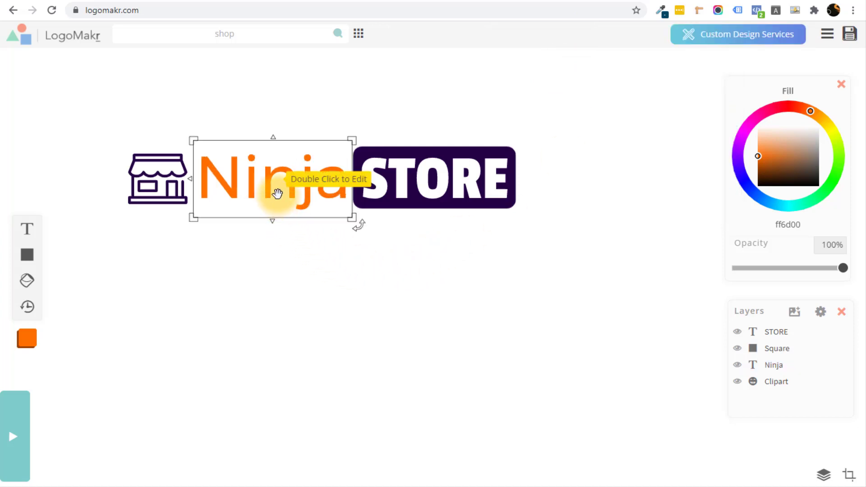
drag(276, 194, 299, 193)
click(299, 257)
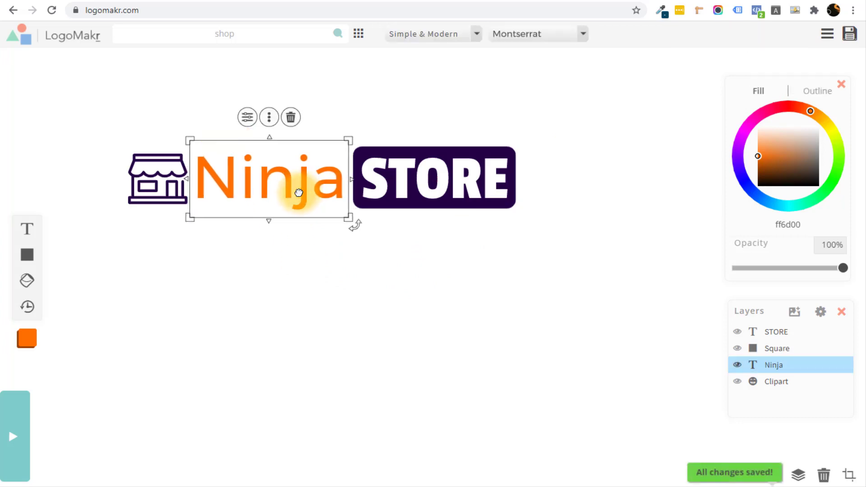
click(364, 271)
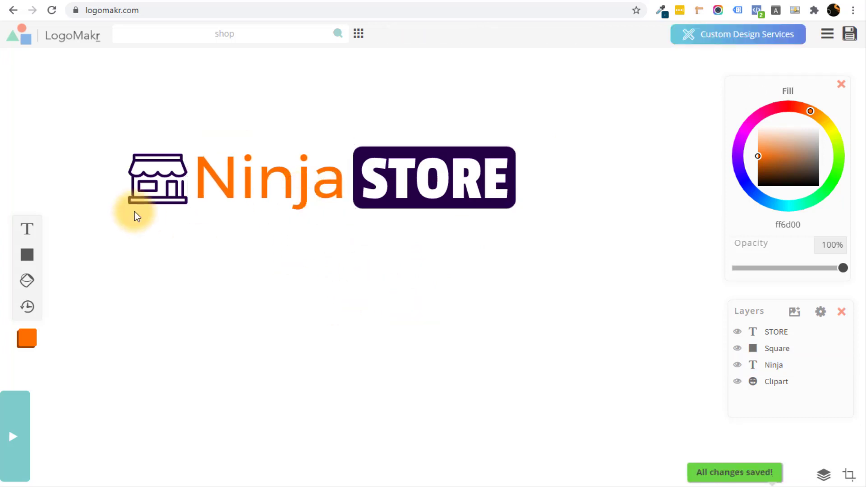
- Enlarge the store icon, then scale the whole logo up and move it up-right
click(132, 188)
drag(128, 153, 126, 153)
click(368, 316)
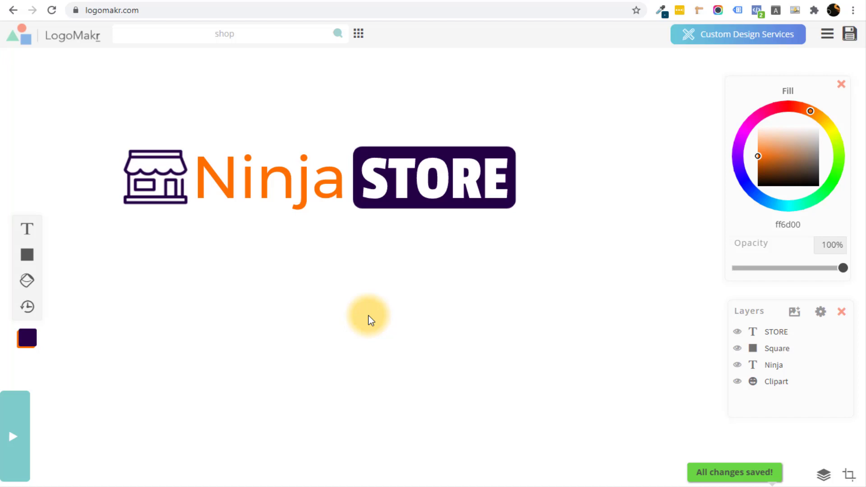
drag(520, 307, 77, 130)
drag(517, 219, 541, 239)
drag(329, 184, 365, 167)
click(376, 267)
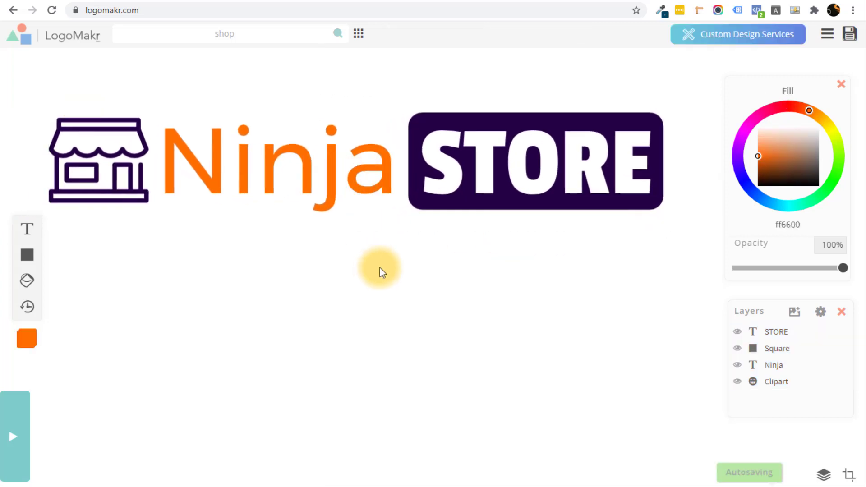
- Save the logo and download the free low-resolution PNG
click(658, 177)
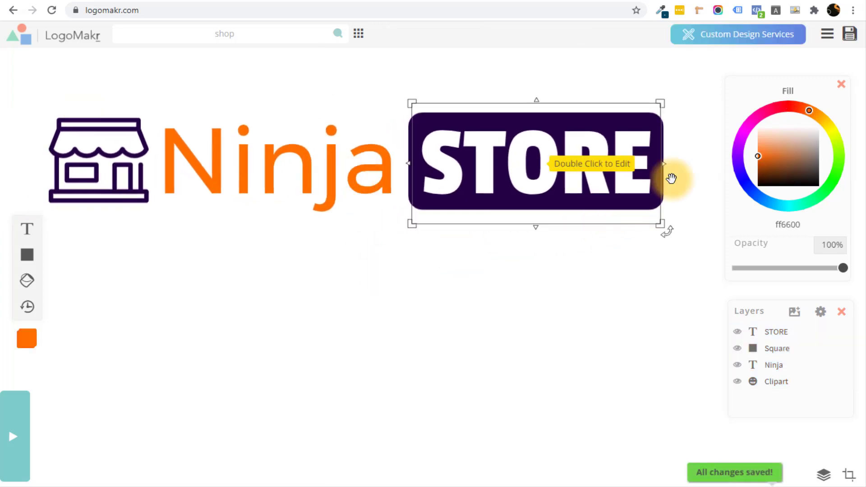
click(849, 35)
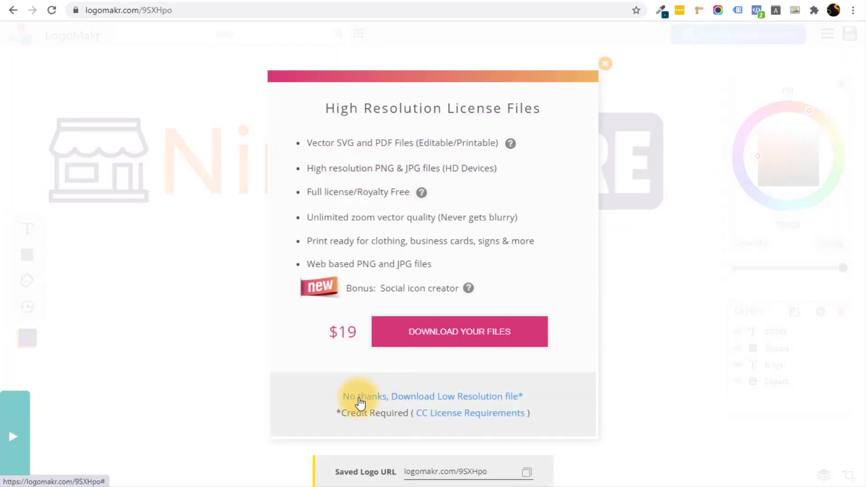
click(450, 399)
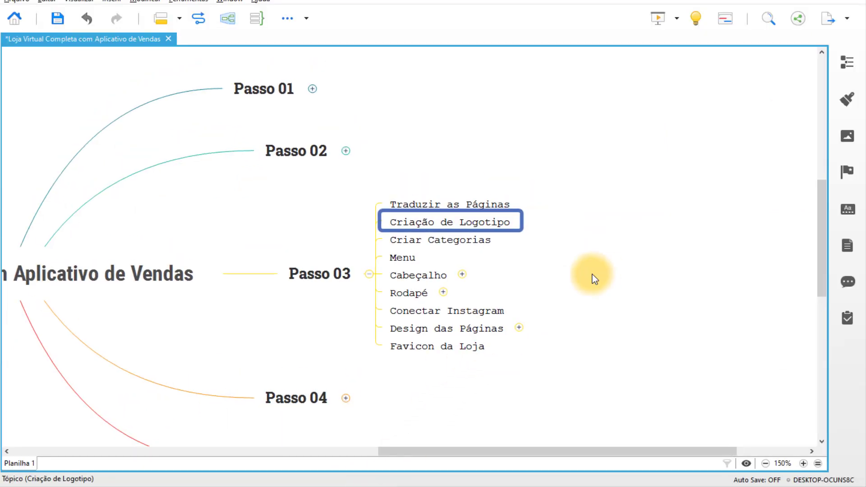
- Leave the XMind mind map and switch to the browser tab with the Ninja Store homepage
click(592, 274)
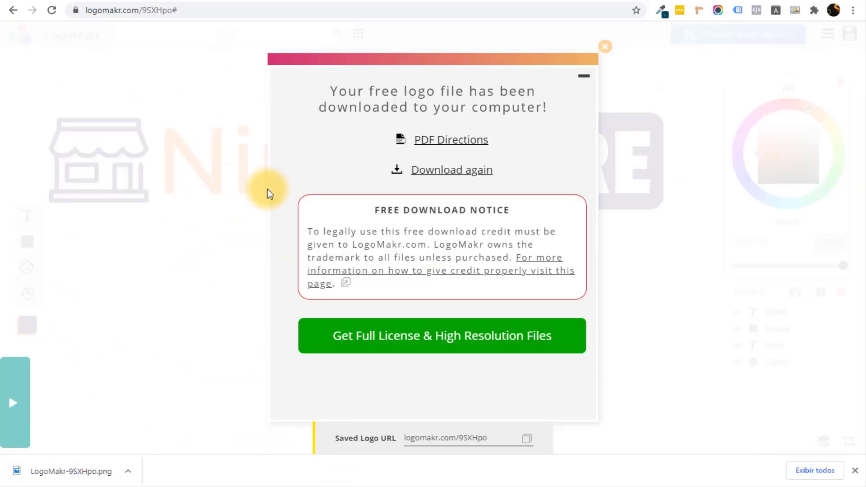
click(219, 1)
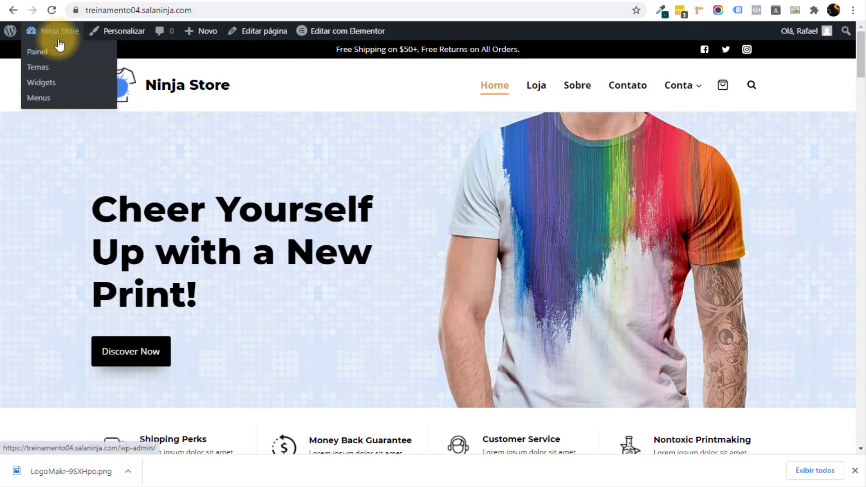
- Bulk-delete the Uncategorized, tshirts and mug categories under Produtos > Categorias
click(52, 54)
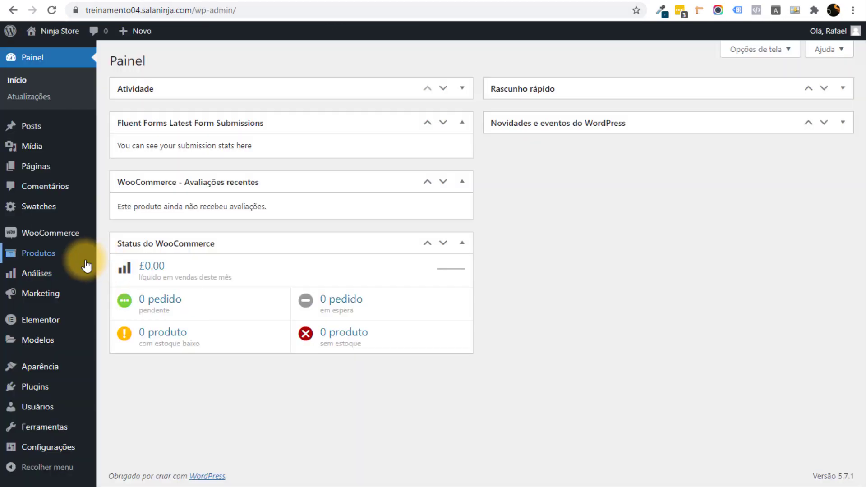
mouse_move(81, 259)
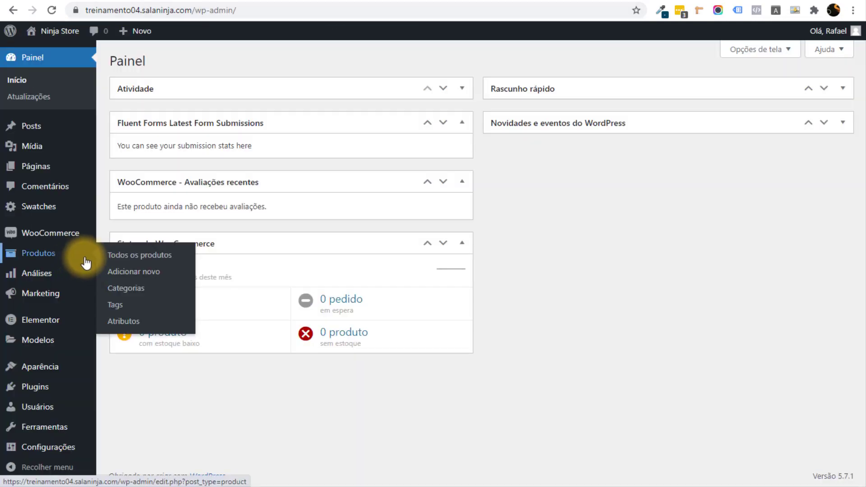
click(148, 289)
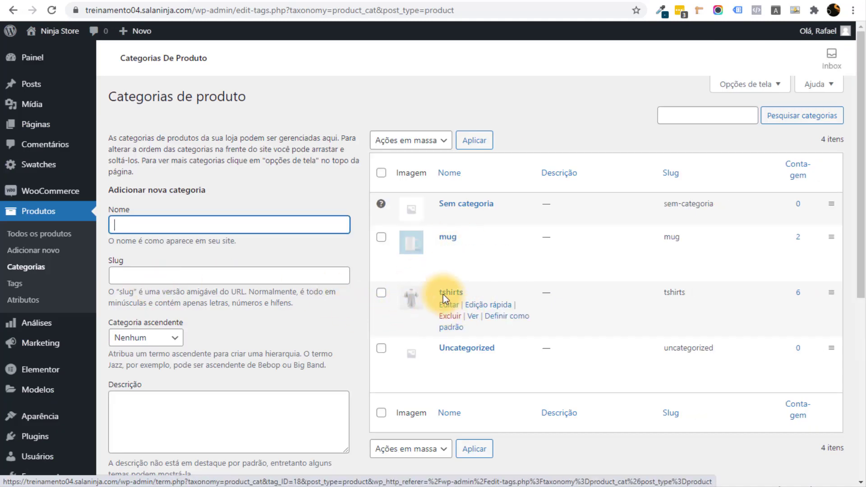
scroll(383, 289, down, 1)
click(382, 290)
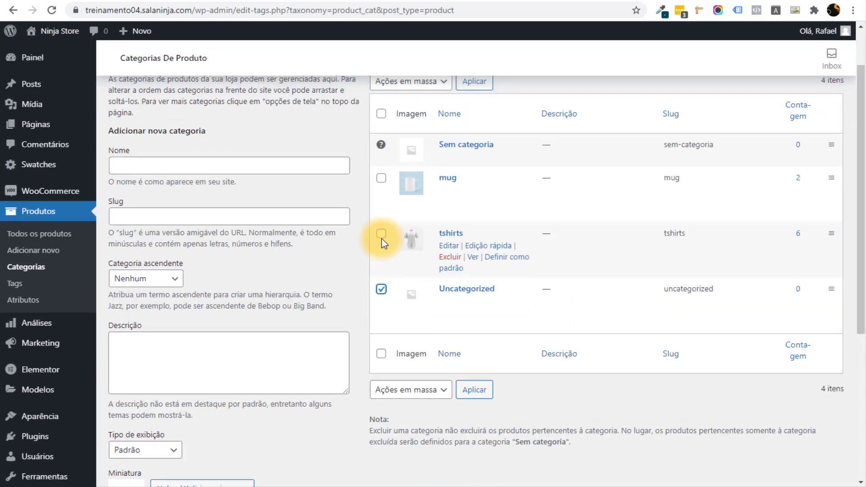
click(382, 234)
click(381, 179)
scroll(397, 208, up, 1)
click(411, 140)
click(406, 159)
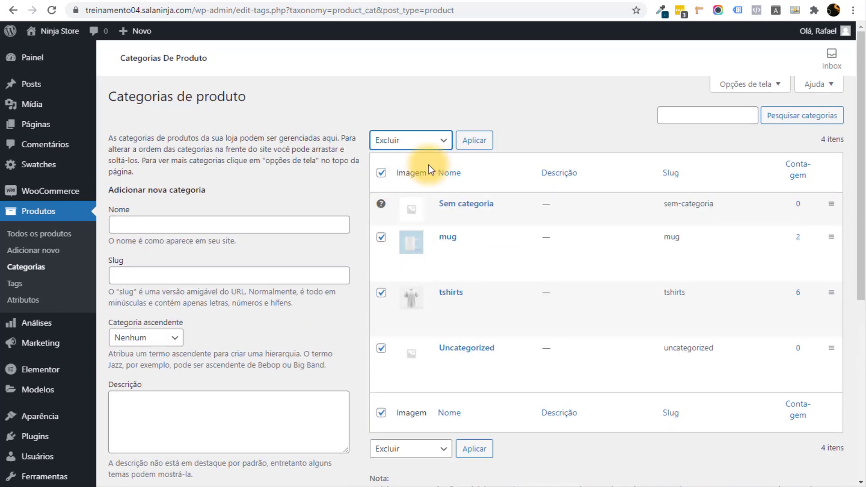
click(473, 140)
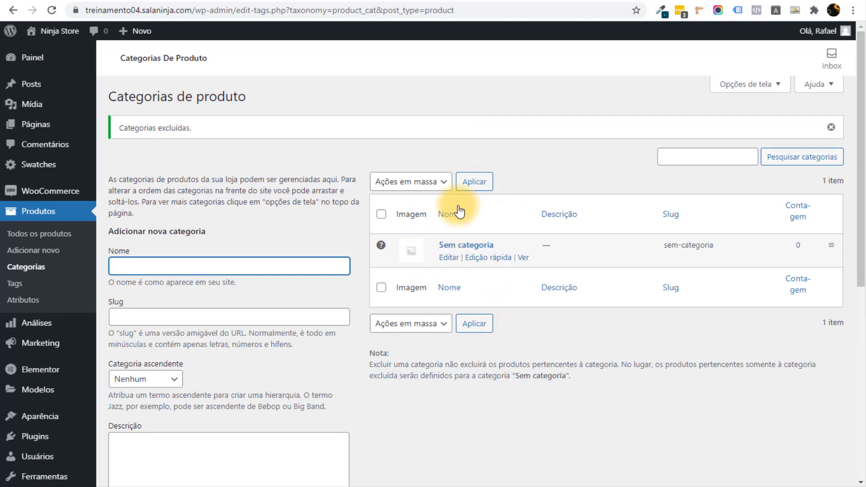
- Quick-edit Sem categoria to name Masculino with slug masculino and save it
click(489, 258)
drag(495, 273, 378, 269)
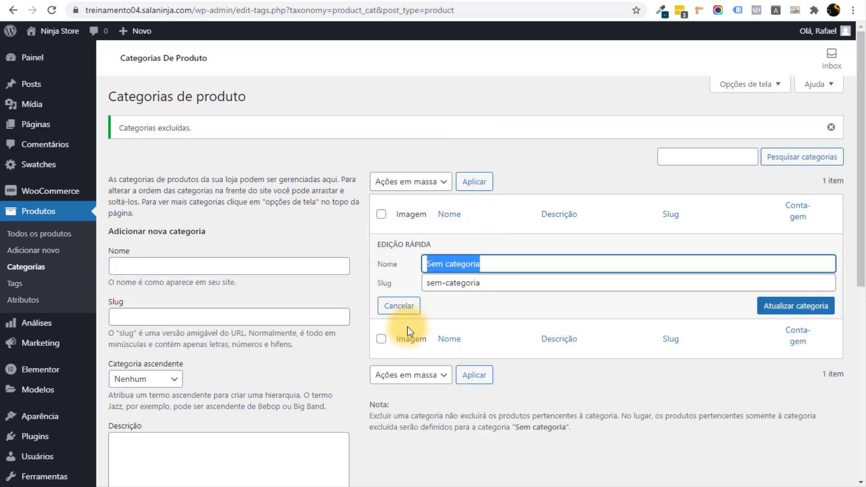
text(move)
key(BackSpace)
key(BackSpace)
key(BackSpace)
key(BackSpace)
text(M)
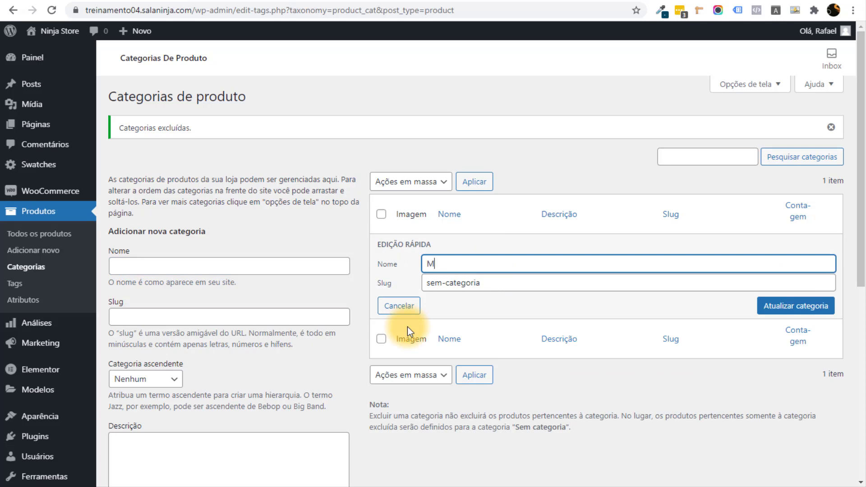
text(asculino)
drag(483, 285, 315, 283)
text(masc)
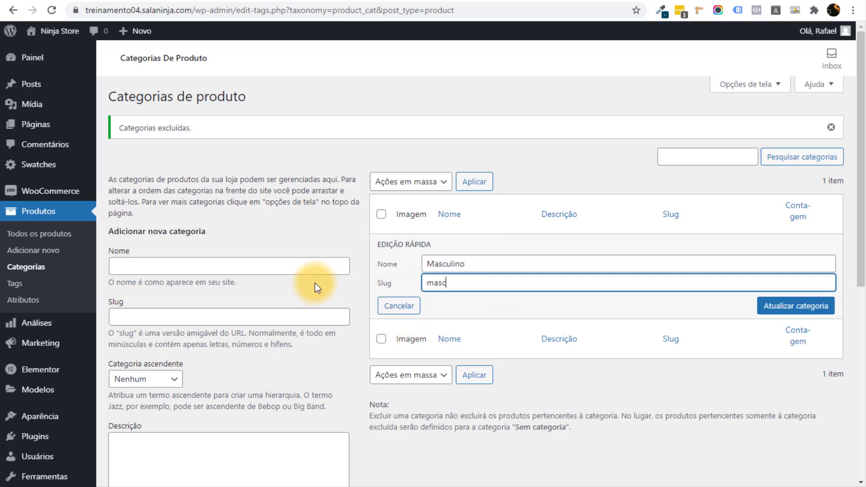
text(ulino)
click(789, 308)
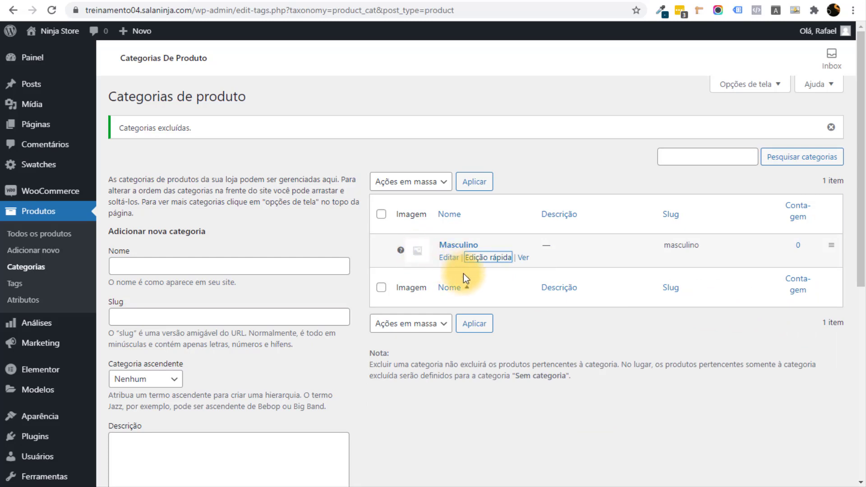
click(455, 257)
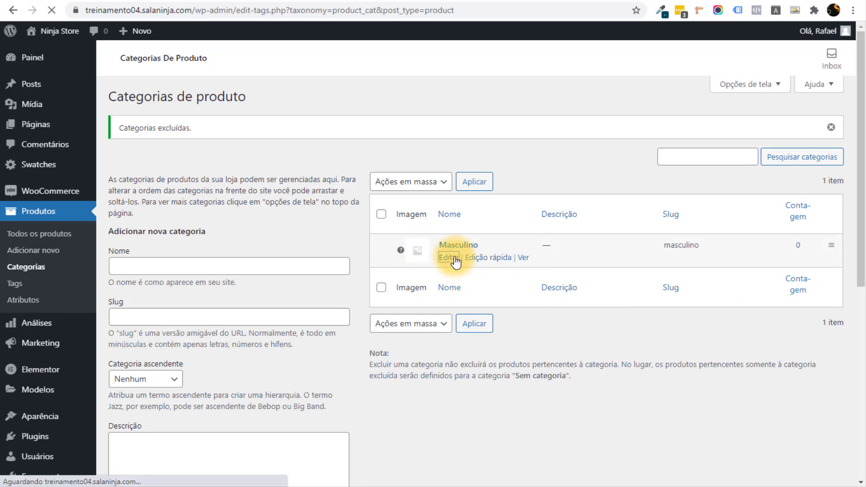
- Upload the 16 Loja e BG photos to the media library and choose mad-rabbit-tattoo for Masculino
scroll(335, 371, down, 2)
click(332, 381)
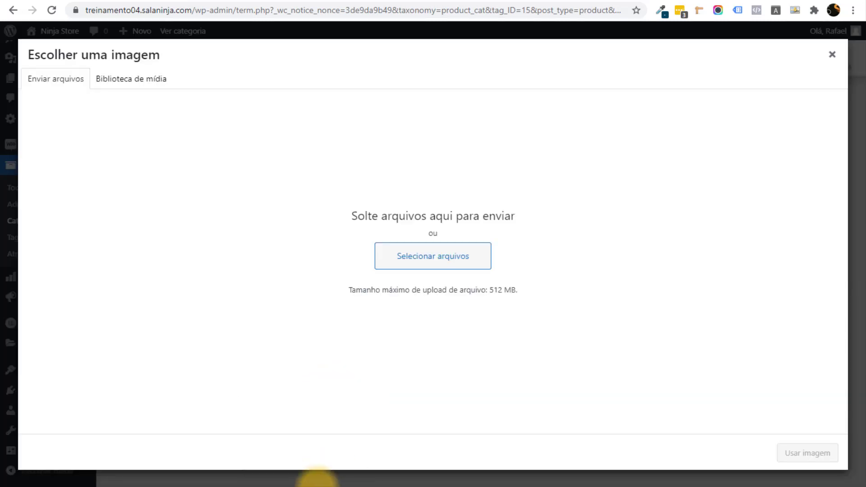
click(318, 481)
drag(853, 192, 48, 59)
key(super+Down)
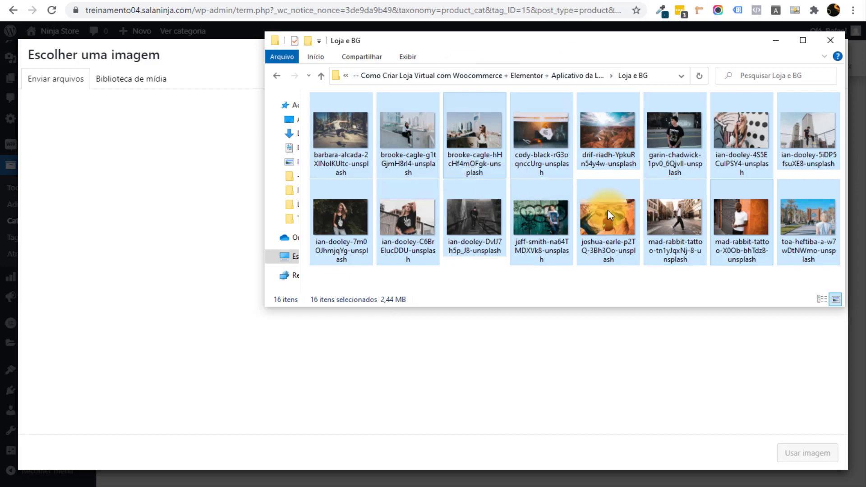
drag(421, 144, 144, 244)
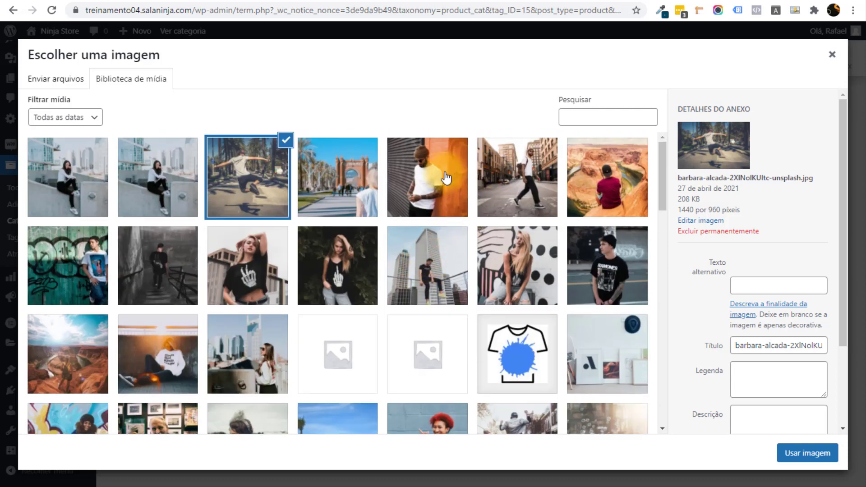
click(445, 178)
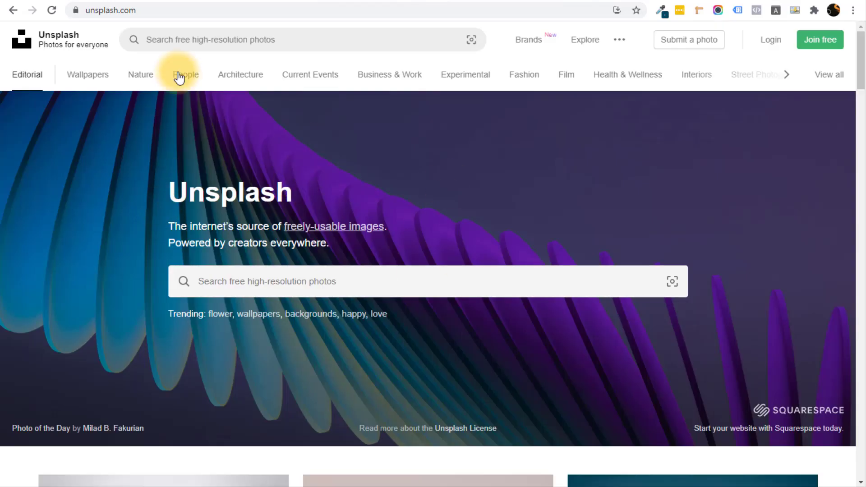
- Browse the Unsplash photo feed, then return to the WordPress image picker
scroll(313, 210, down, 8)
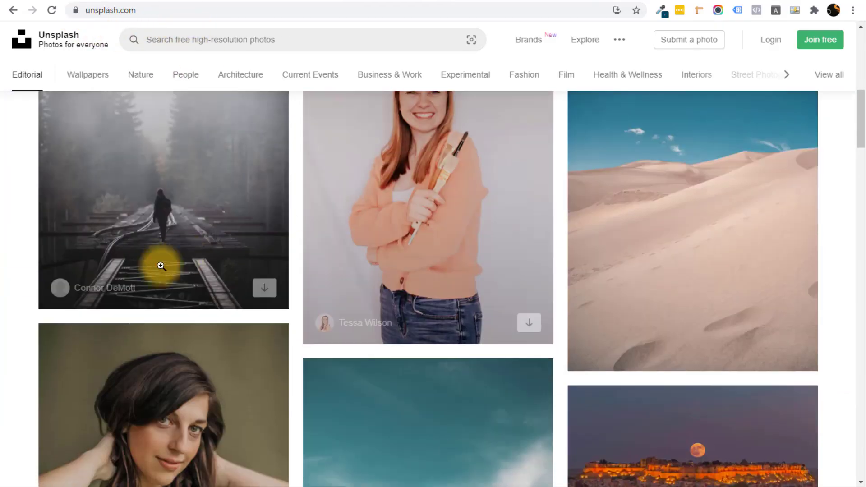
scroll(211, 235, down, 15)
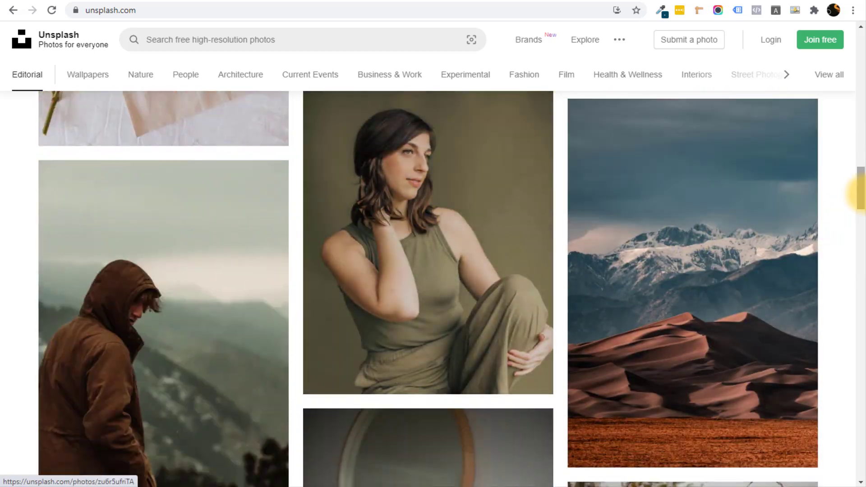
drag(860, 188, 860, 251)
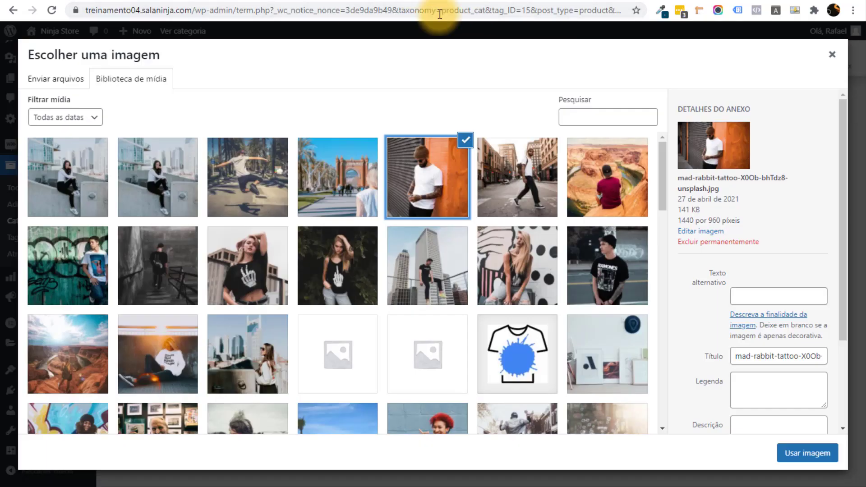
- Apply the mad-rabbit-tattoo thumbnail to Masculino and save the category
click(797, 454)
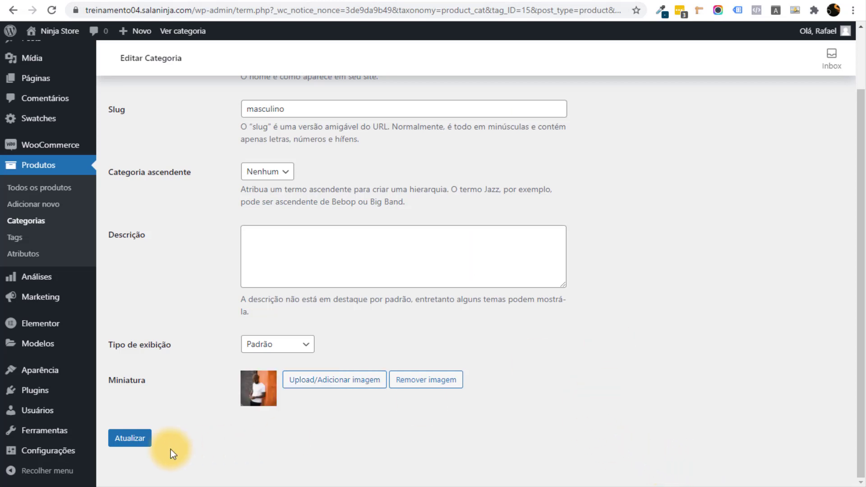
click(133, 440)
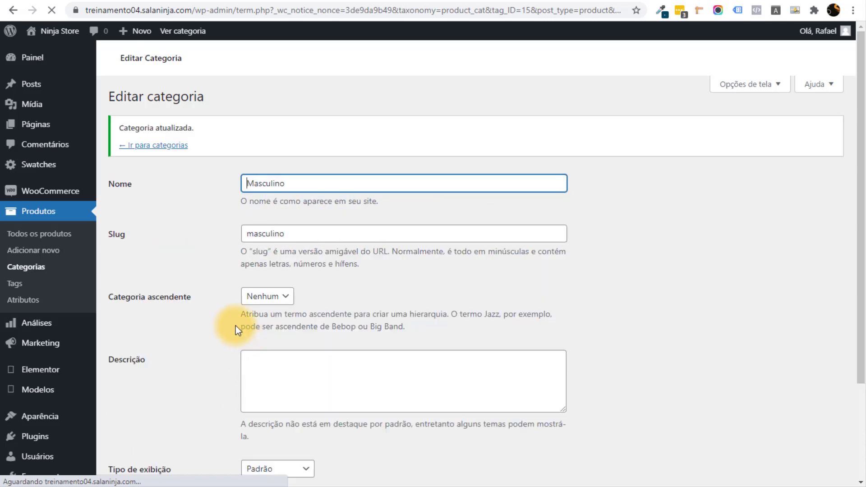
click(141, 148)
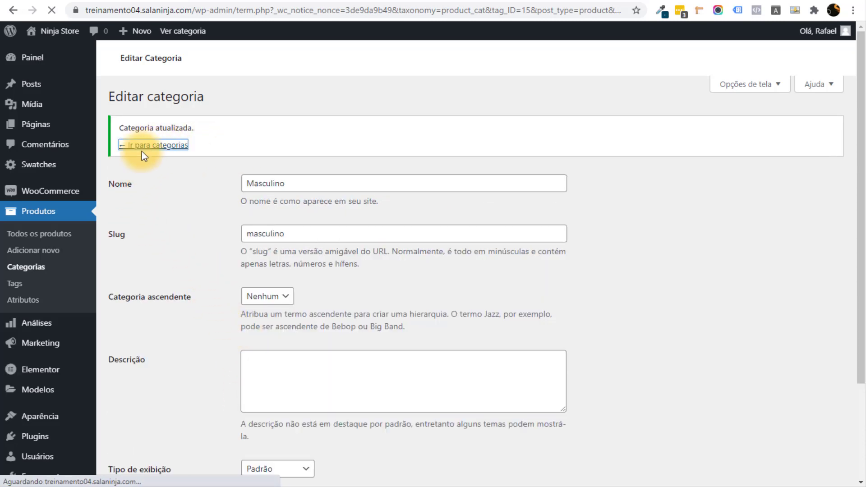
- Create a Feminino product category with its own photo thumbnail
text(F)
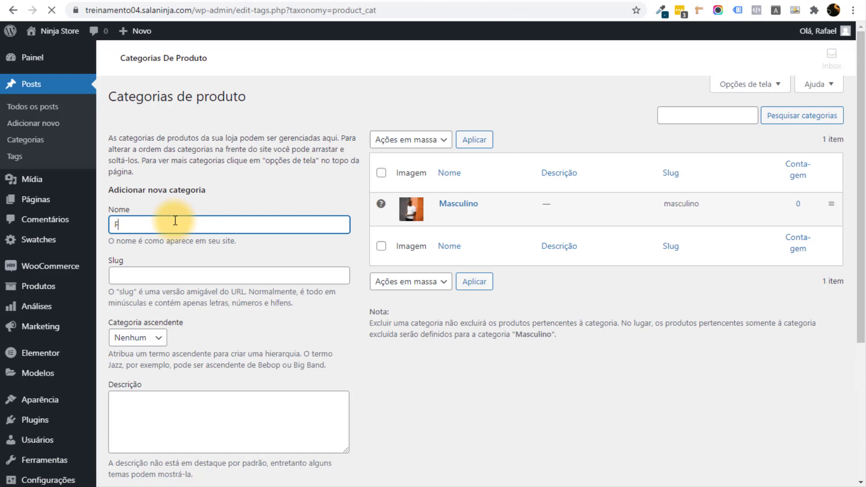
text(eminino)
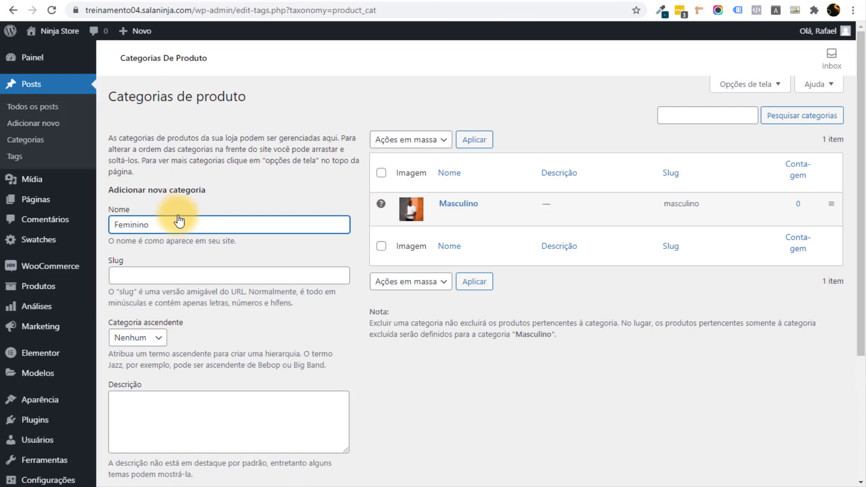
scroll(175, 220, down, 4)
click(200, 375)
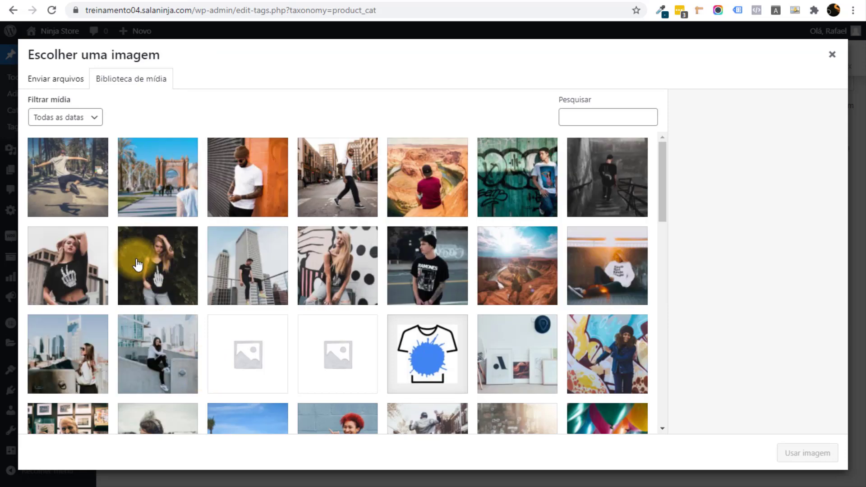
click(132, 260)
click(800, 453)
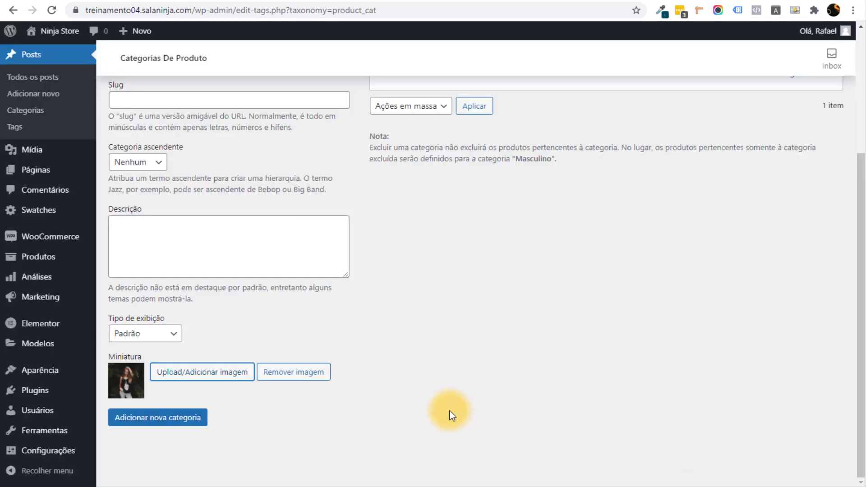
scroll(271, 406, down, 3)
click(199, 418)
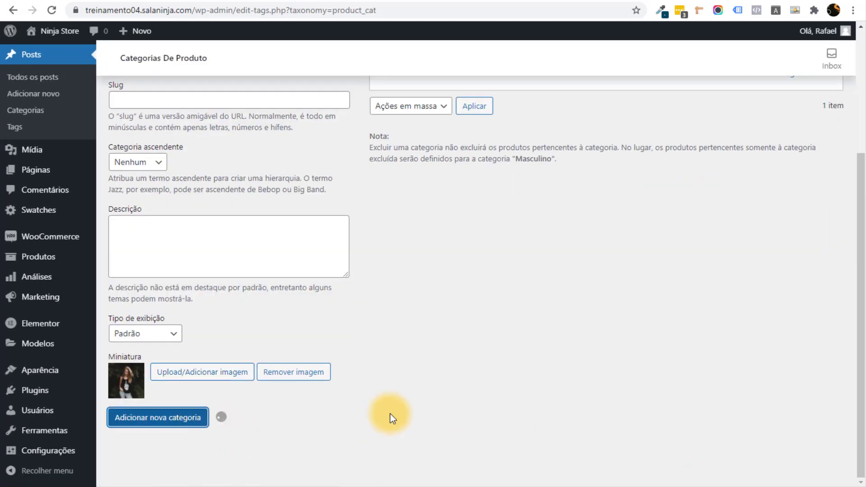
scroll(406, 406, up, 3)
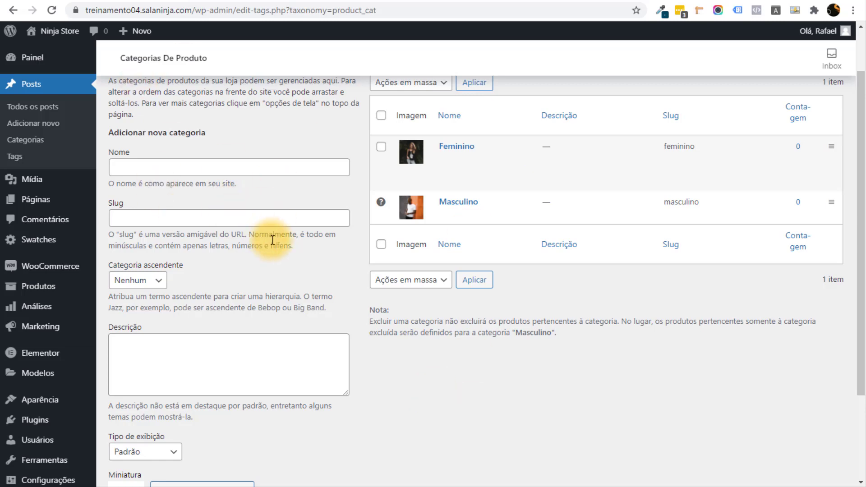
scroll(319, 479, up, 3)
- Advance the XMind plan past Criar Categorias to the Menu step, then return to categories
click(358, 479)
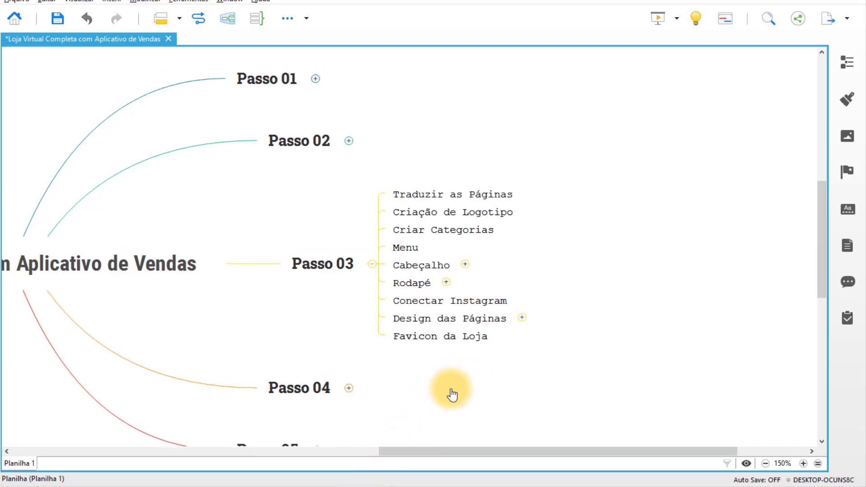
click(497, 230)
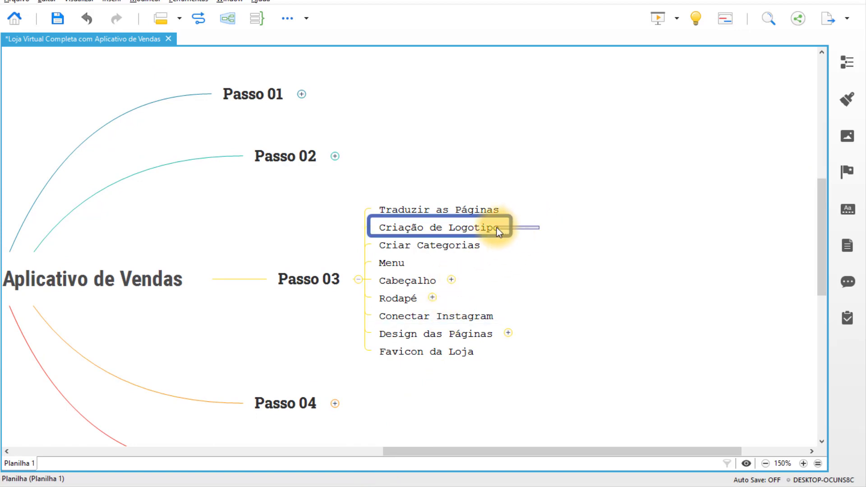
click(462, 245)
click(402, 265)
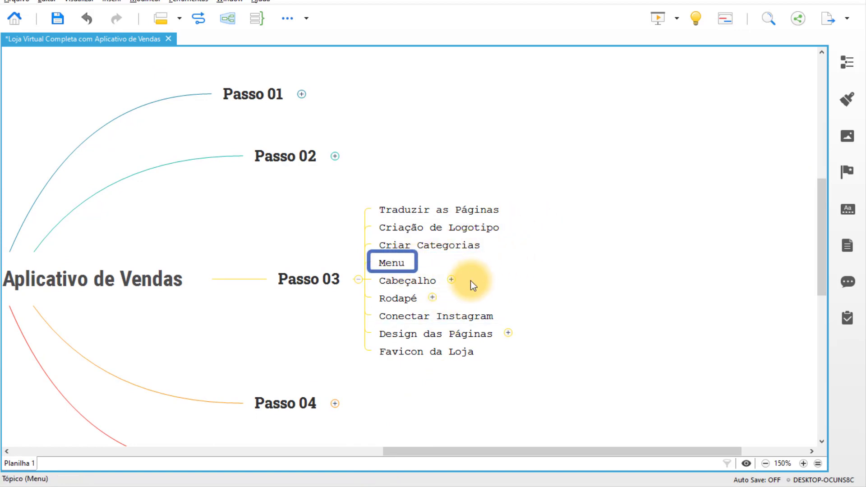
click(333, 479)
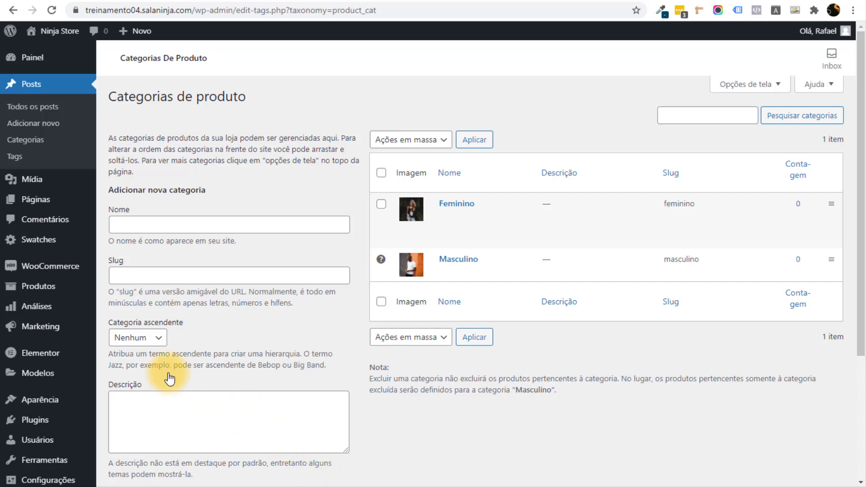
- Remove the Home item from the Store Menu in Aparência > Menus
scroll(83, 304, down, 1)
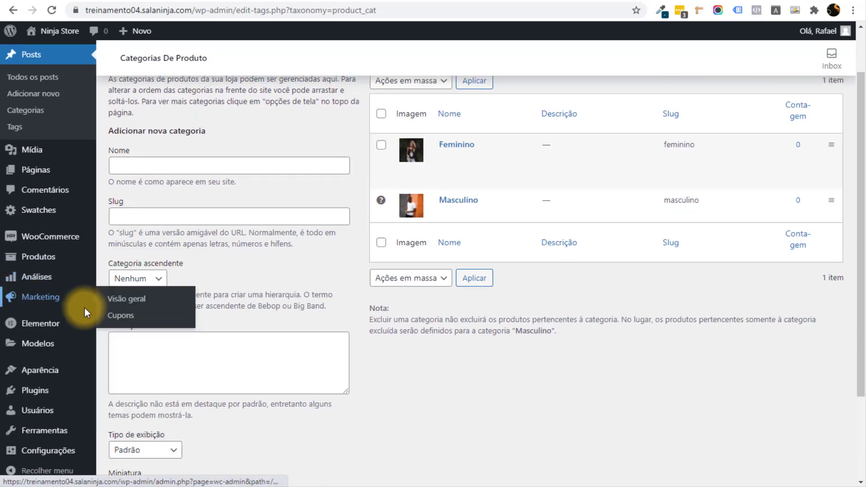
scroll(68, 244, down, 1)
click(134, 410)
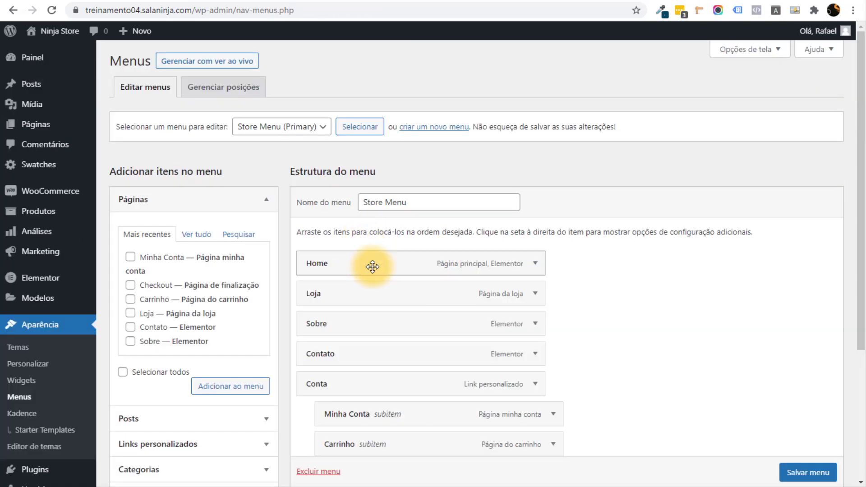
scroll(372, 266, down, 1)
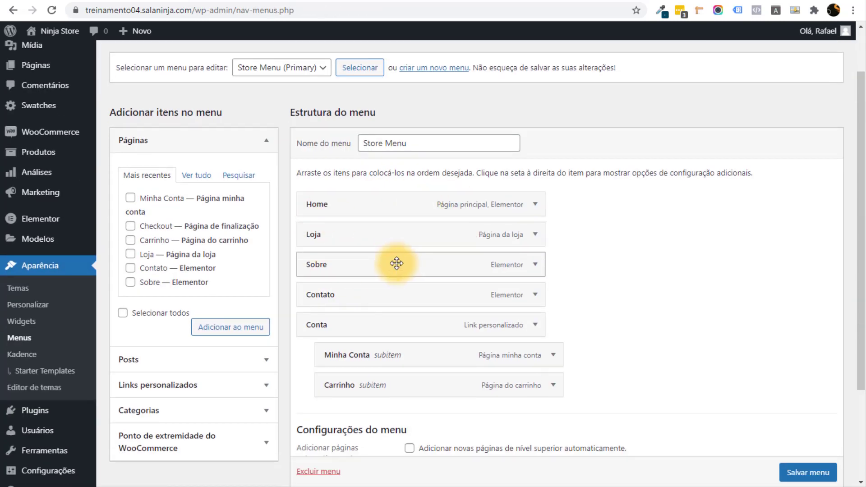
scroll(397, 265, up, 2)
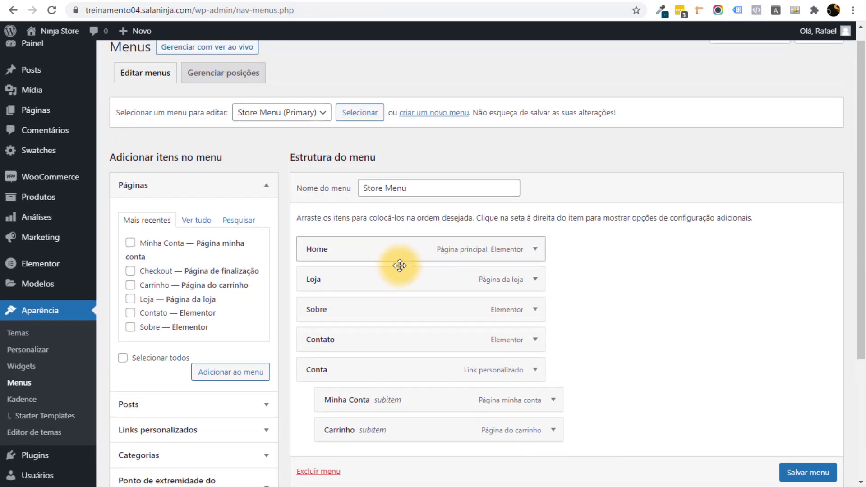
scroll(384, 234, down, 4)
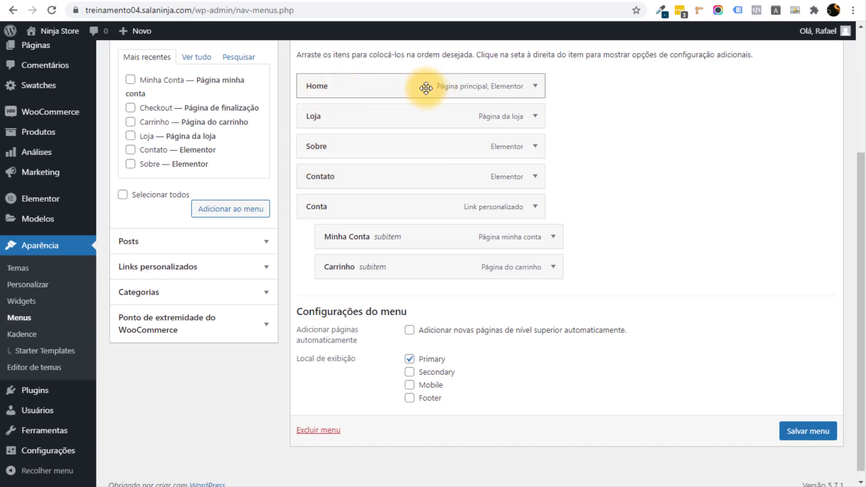
click(535, 87)
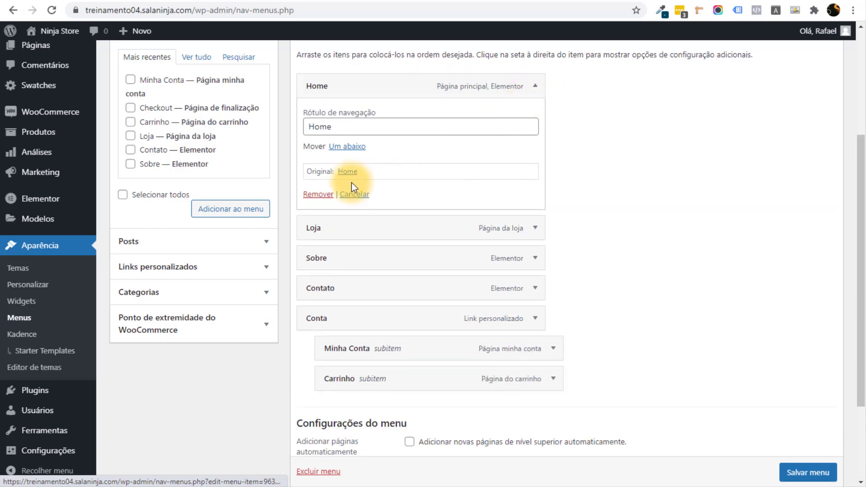
click(322, 195)
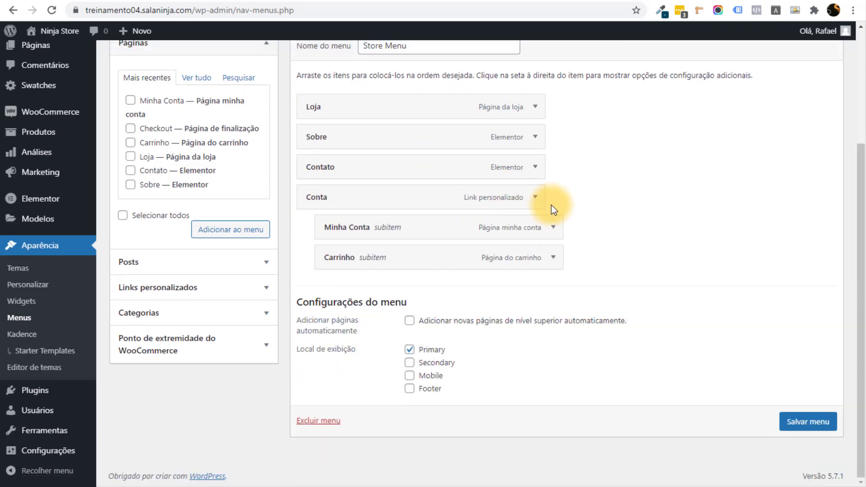
- Expand the Categorias box and list all post categories on its Ver tudo tab
scroll(550, 217, up, 4)
scroll(309, 232, down, 3)
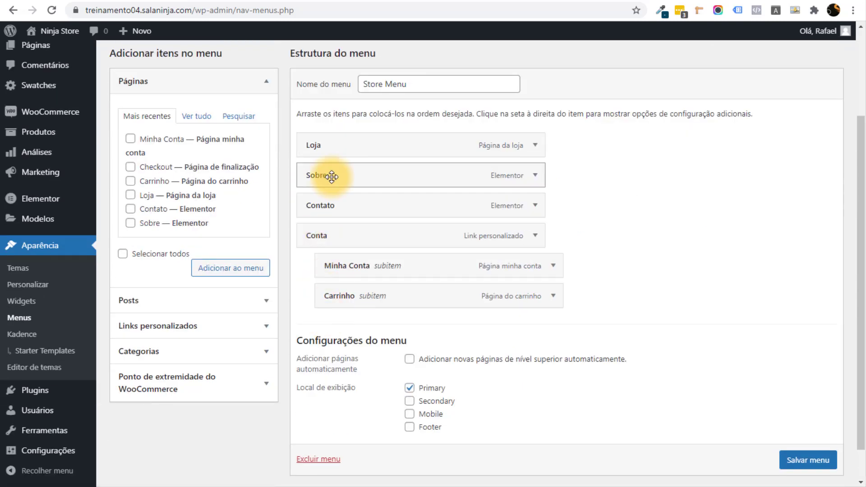
scroll(620, 185, up, 3)
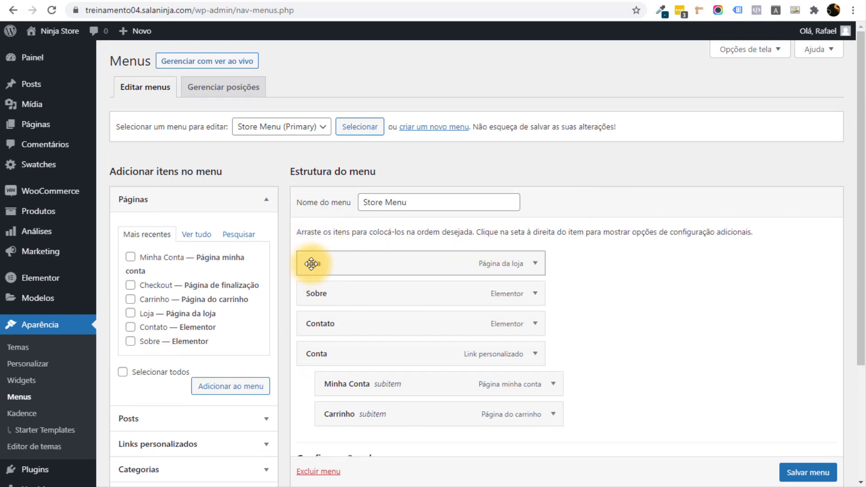
scroll(313, 266, down, 2)
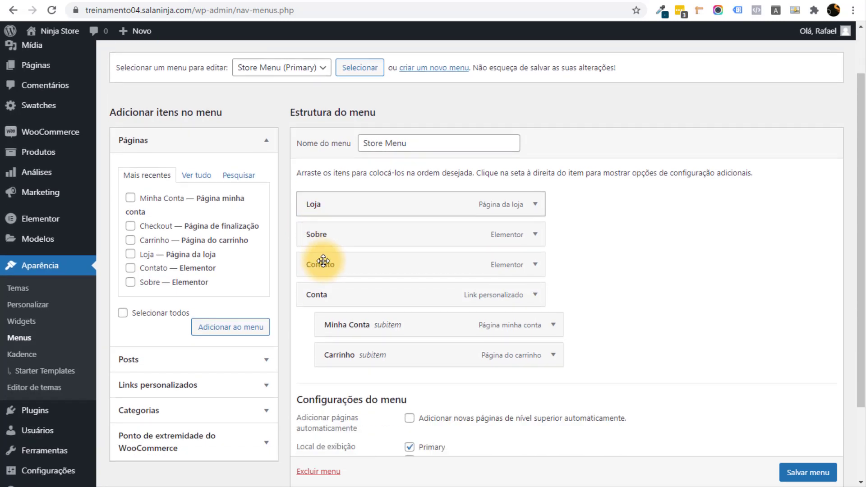
click(135, 410)
click(191, 251)
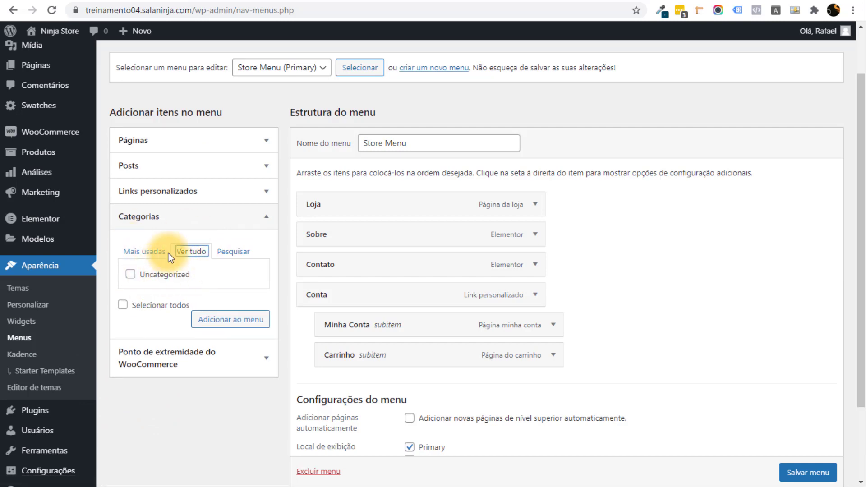
scroll(169, 299, up, 2)
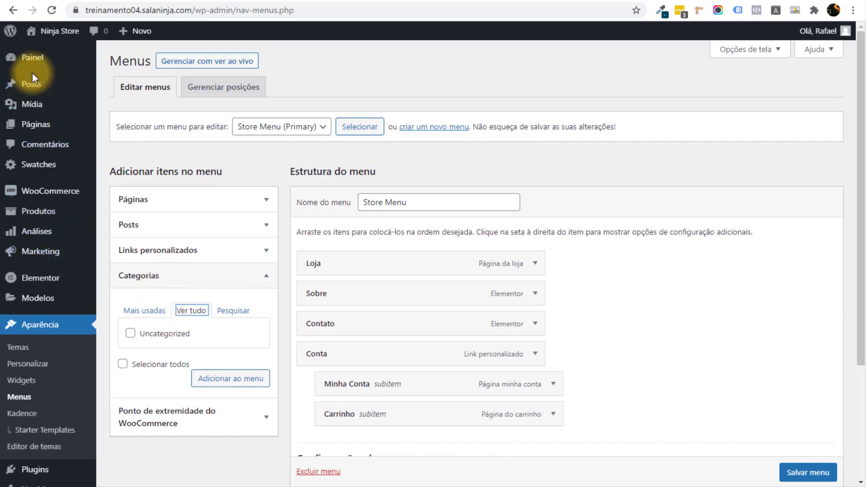
mouse_move(33, 82)
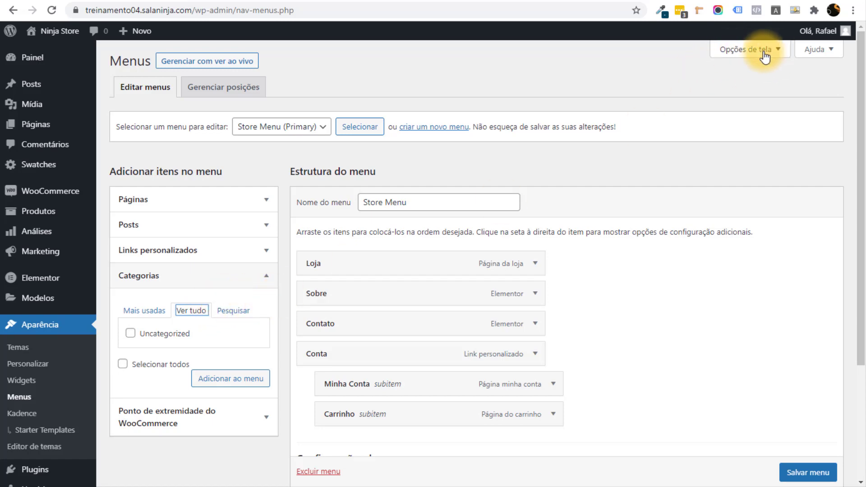
- Enable Categorias de produto in Opções de tela and add Feminino and Masculino to the menu
click(743, 52)
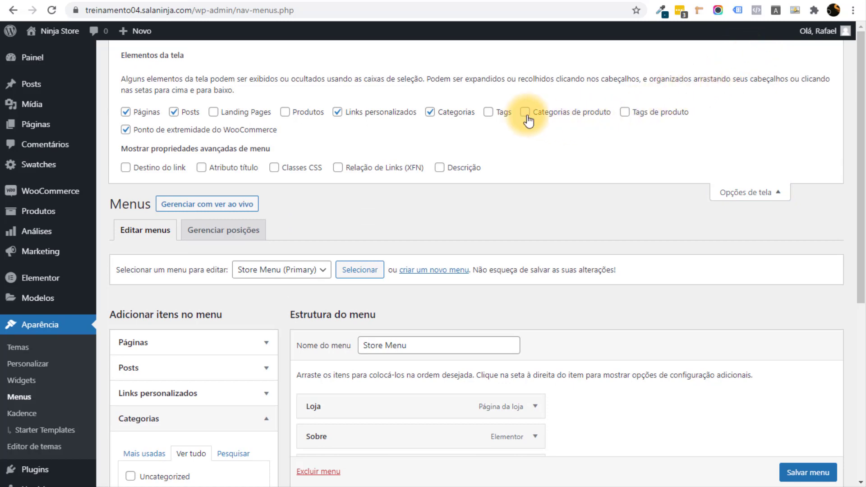
click(759, 196)
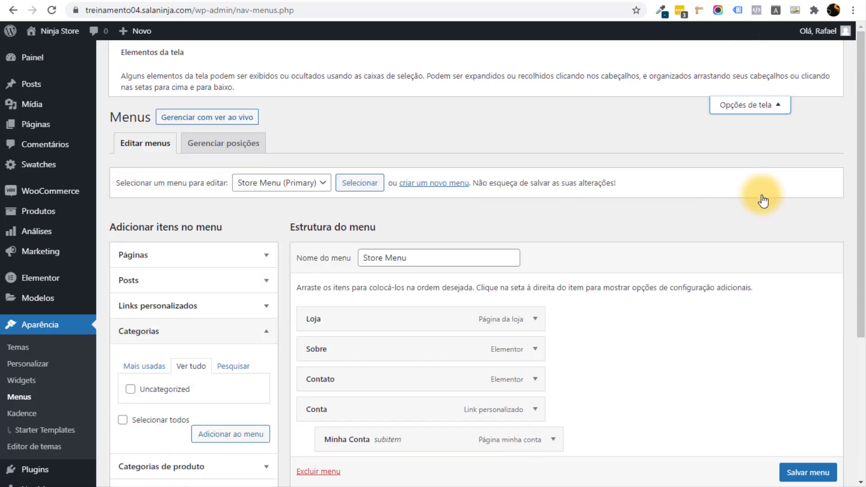
scroll(226, 364, down, 3)
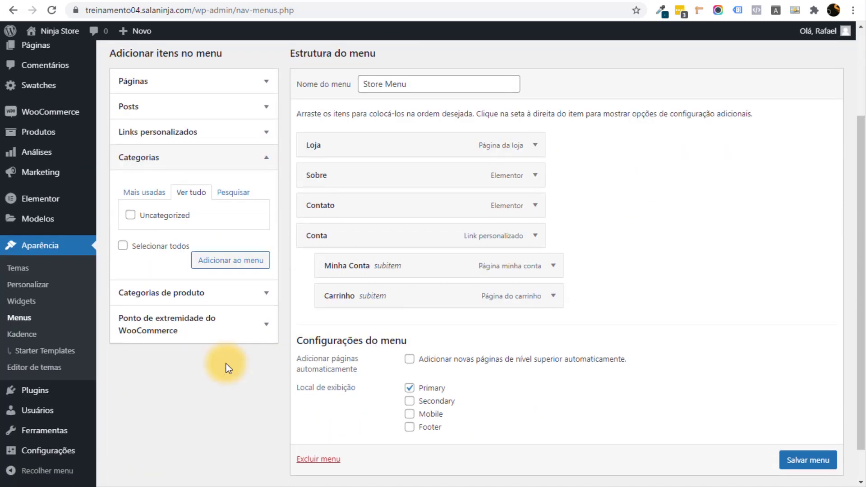
click(184, 296)
click(185, 218)
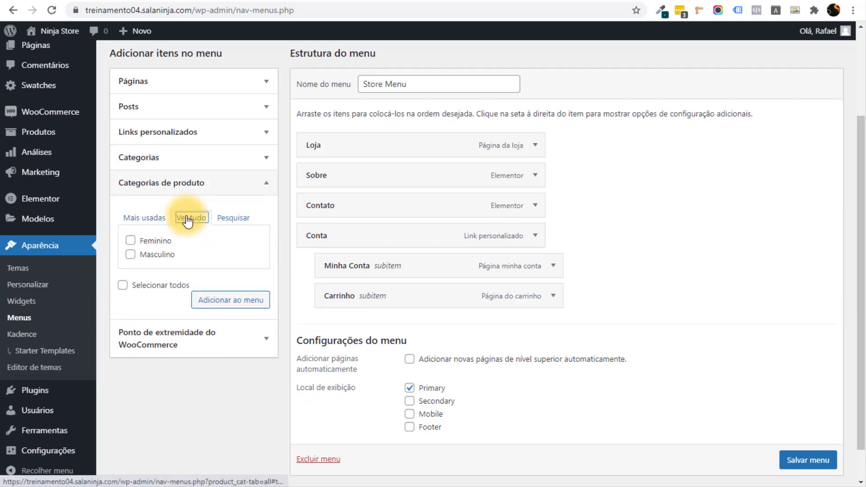
click(130, 241)
click(131, 254)
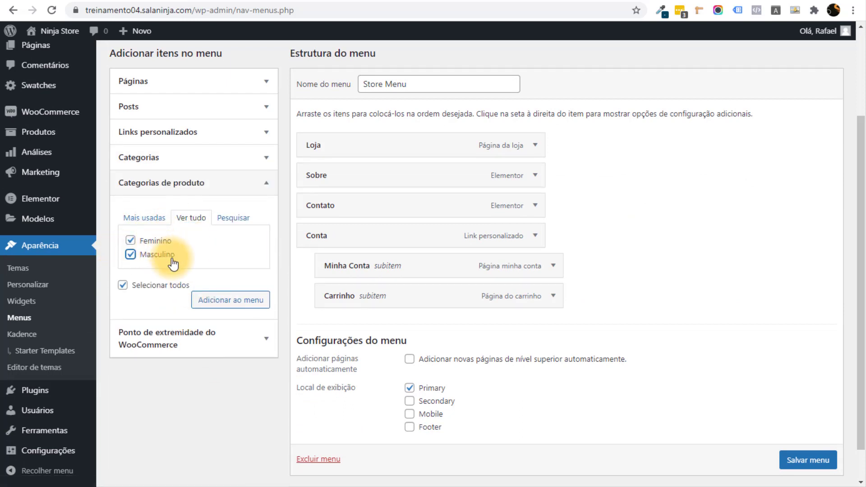
click(223, 301)
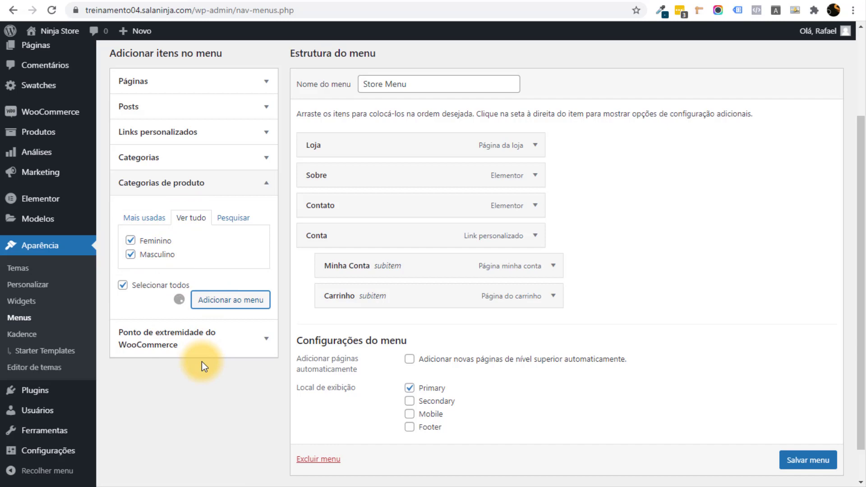
- Place Masculino and Feminino right under Loja and save the Store Menu
drag(325, 329, 333, 172)
drag(327, 365, 333, 171)
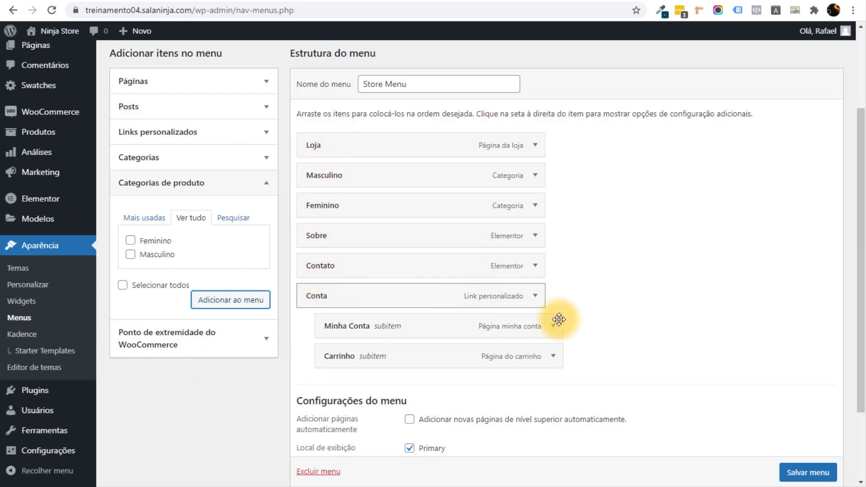
scroll(659, 315, down, 2)
click(800, 425)
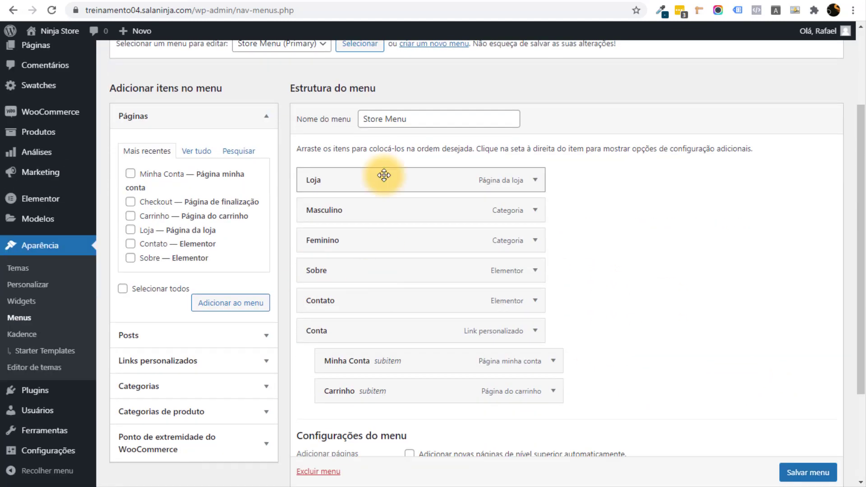
scroll(389, 196, up, 3)
- Check the live storefront's updated menu, then mark the Cabeçalho step in XMind
mouse_move(60, 38)
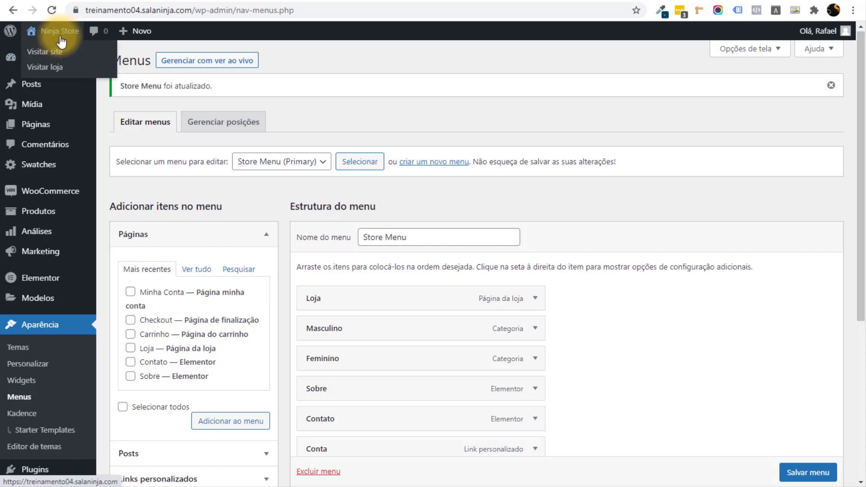
click(57, 53)
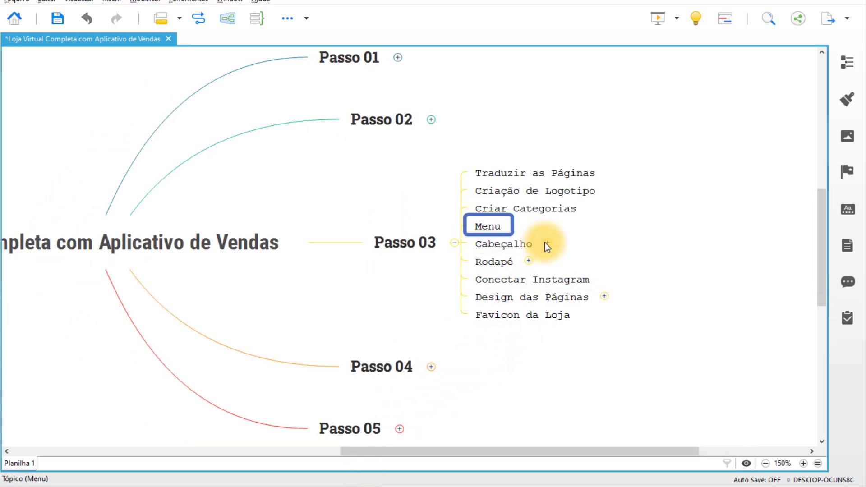
click(547, 243)
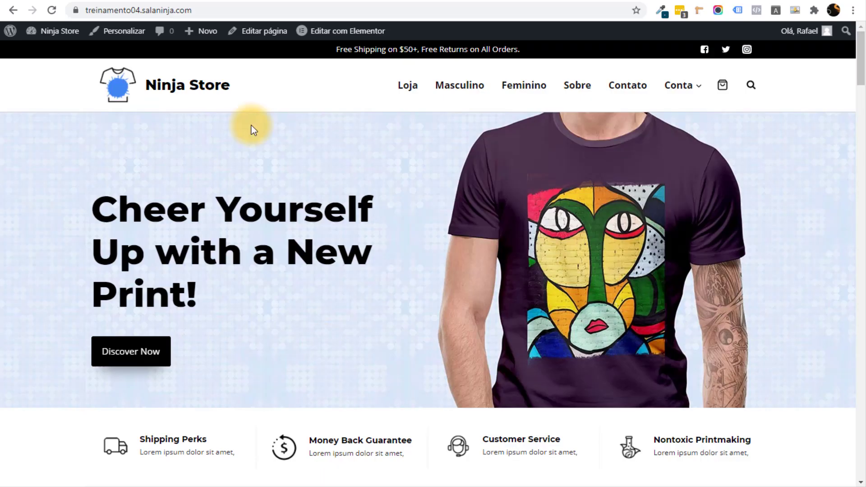
- Test the Customizer's content max width under General, leaving it at 1200 px
click(121, 37)
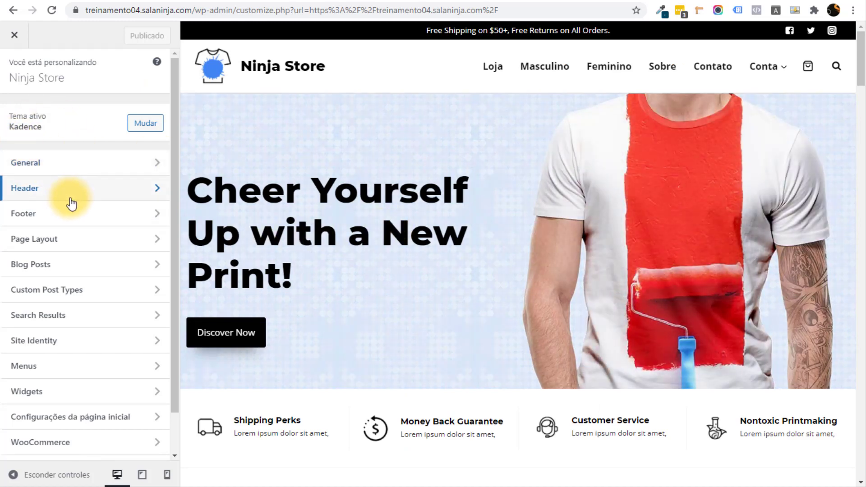
click(18, 164)
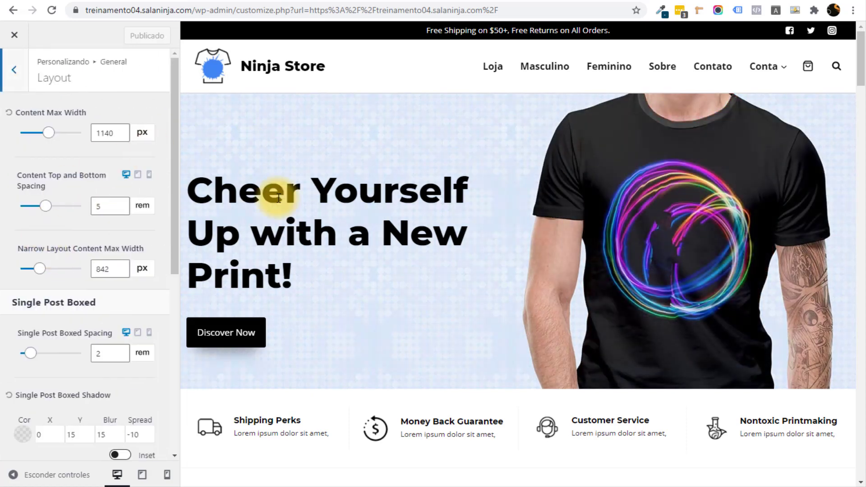
double_click(109, 132)
text(1200)
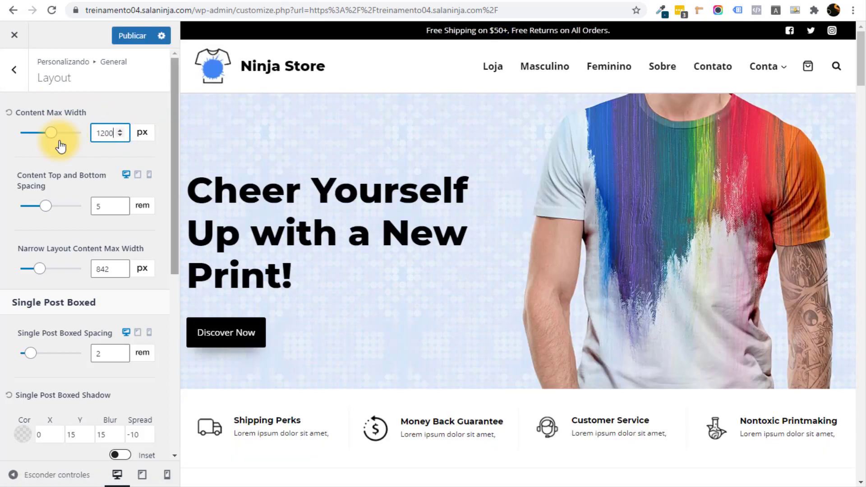
drag(50, 132, 47, 132)
double_click(103, 130)
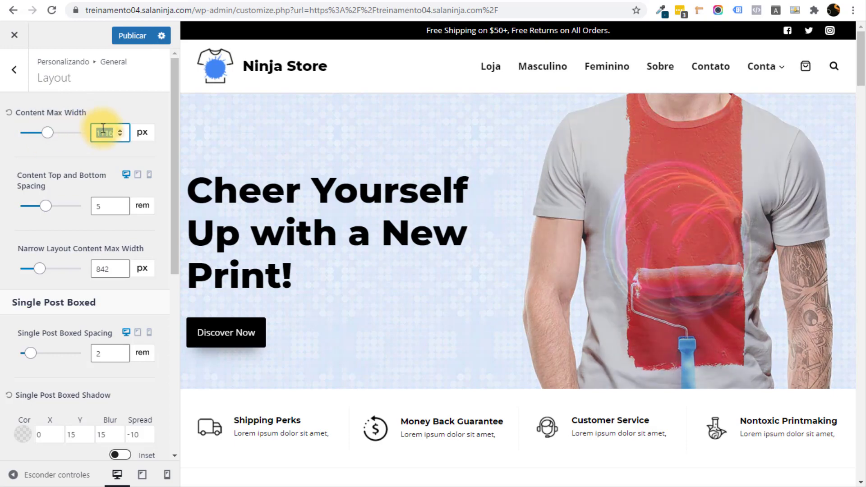
text(1200)
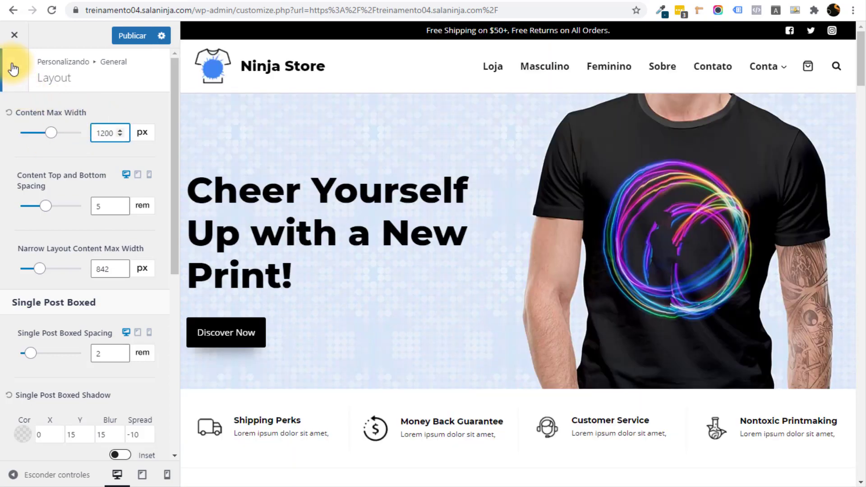
click(13, 69)
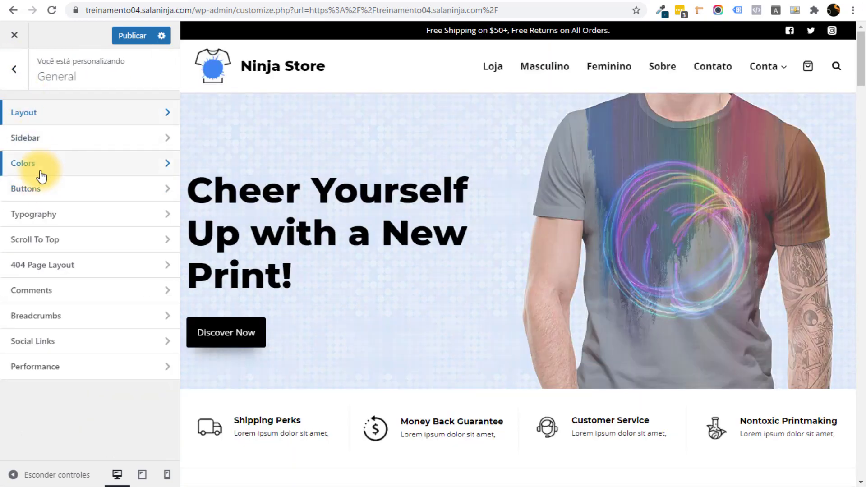
- Set the first global palette colour to purple #240046, copied from the notes
click(43, 175)
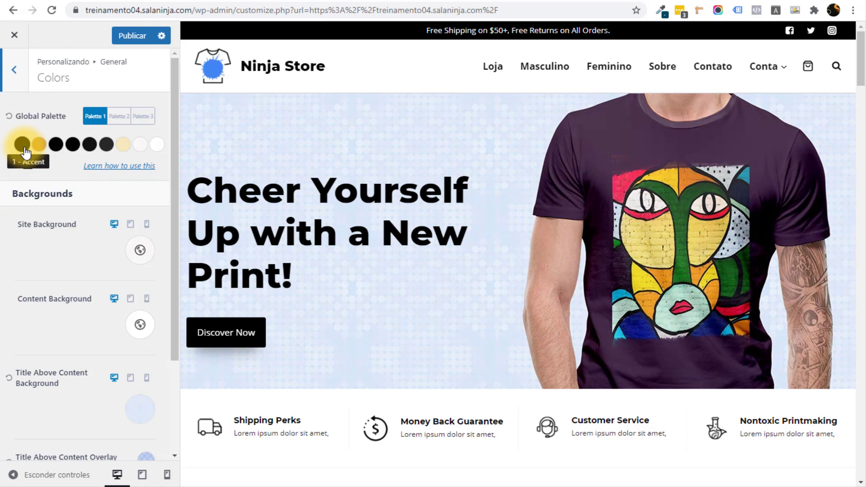
click(23, 145)
click(461, 478)
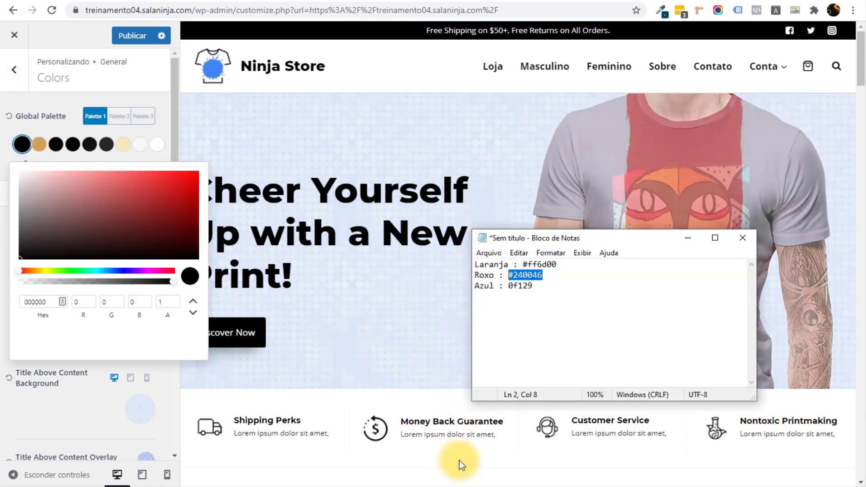
right_click(535, 275)
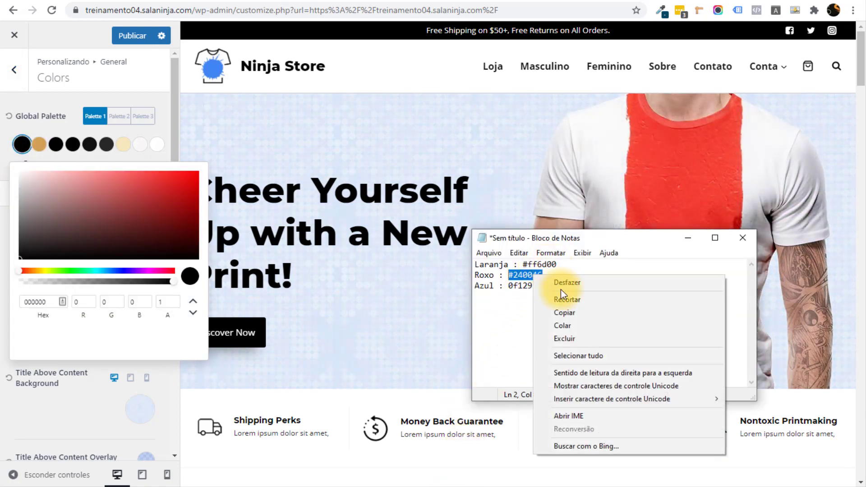
click(559, 315)
click(49, 303)
text(#240046)
click(6, 293)
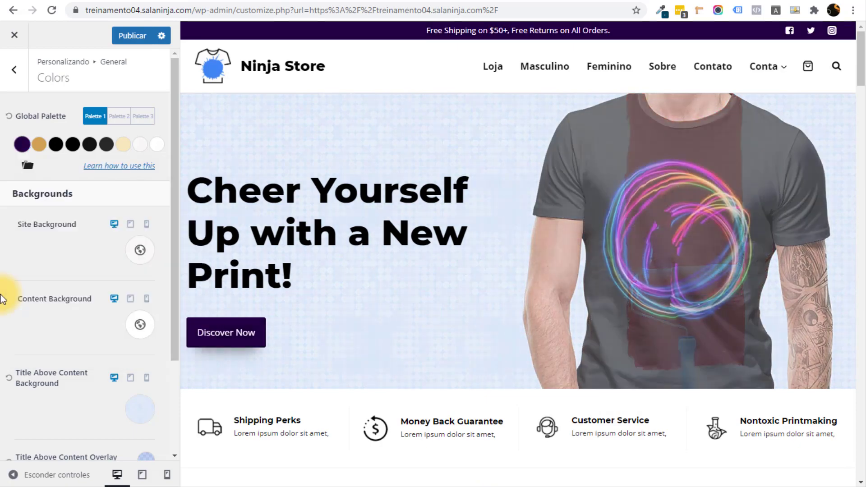
scroll(862, 81, down, 1)
scroll(777, 120, down, 20)
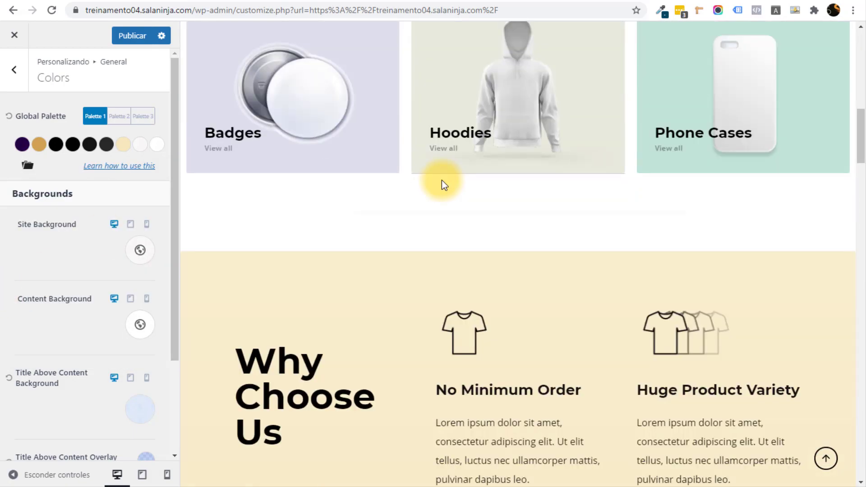
scroll(356, 230, up, 20)
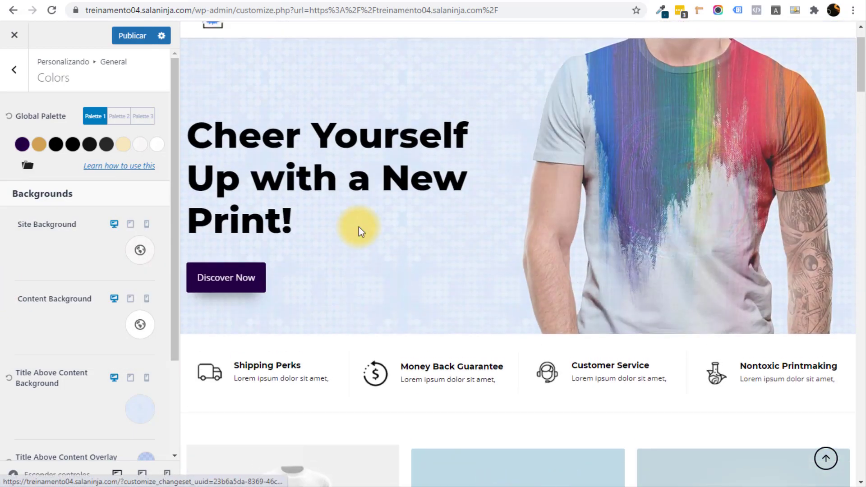
- Set the second global palette colour to orange #ff6d00
key(alt+Tab)
drag(557, 265, 523, 264)
key(ctrl+c)
click(40, 150)
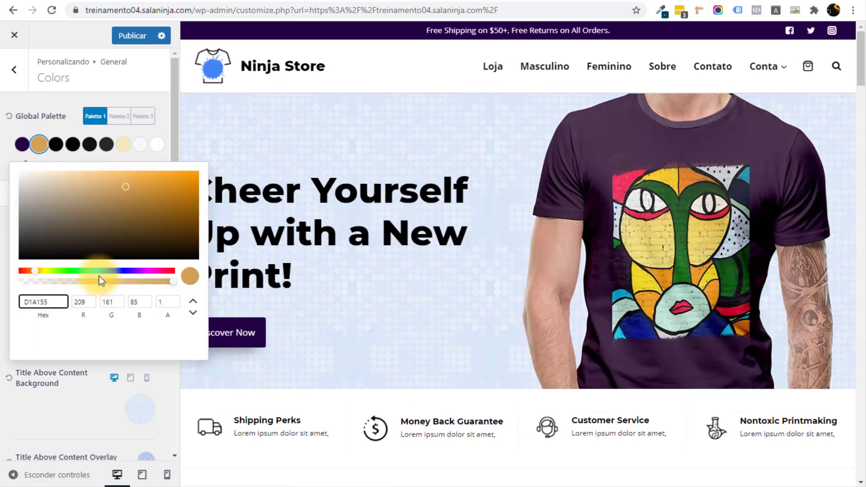
click(59, 299)
key(ctrl+v)
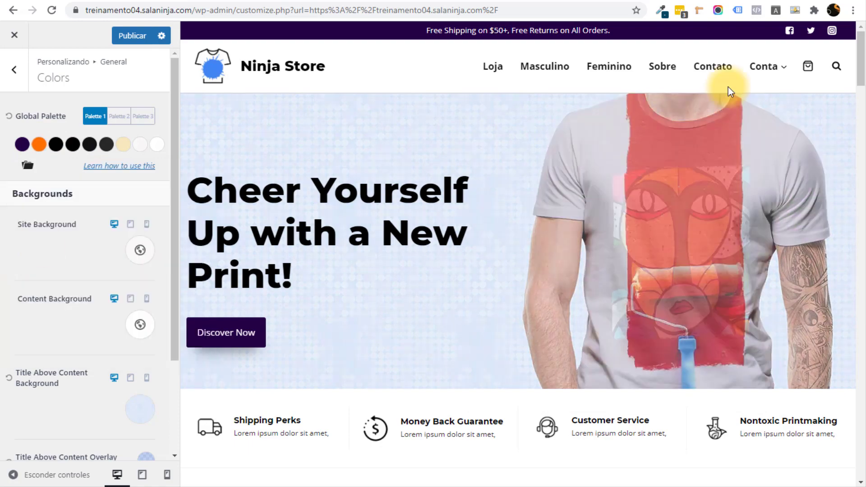
drag(861, 63, 860, 282)
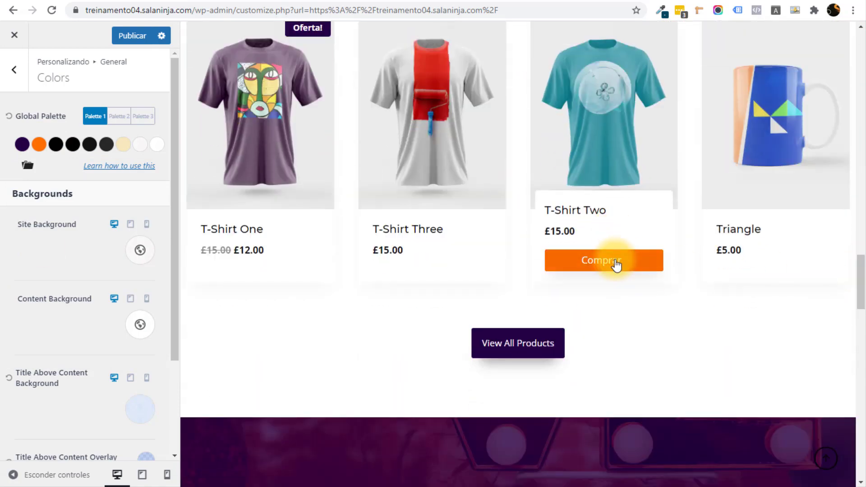
mouse_move(443, 264)
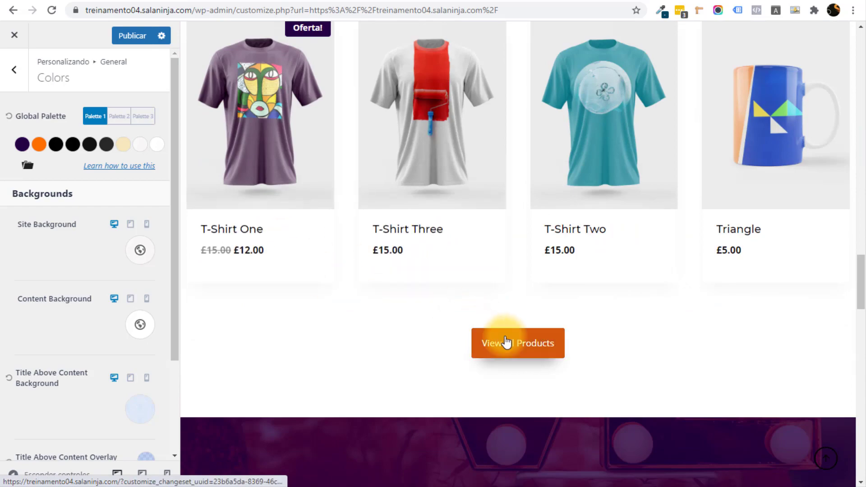
scroll(757, 237, down, 10)
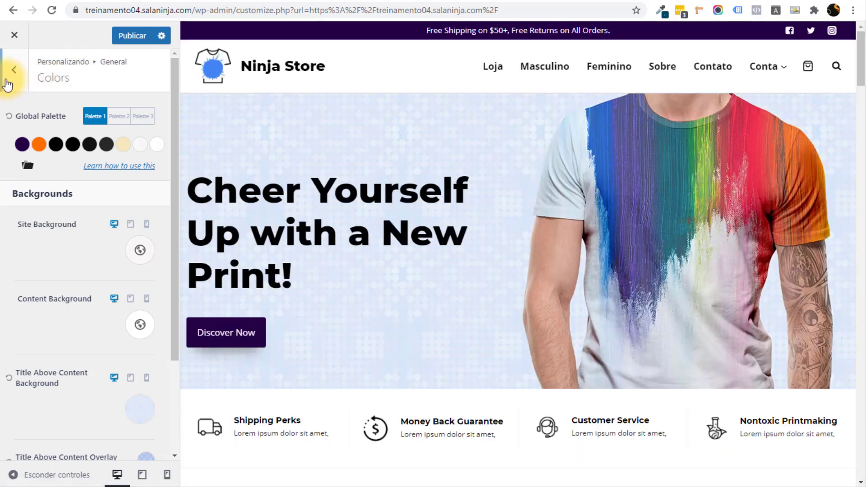
- Review the Buttons settings to confirm the purple buttons, then return to General
click(10, 72)
click(18, 188)
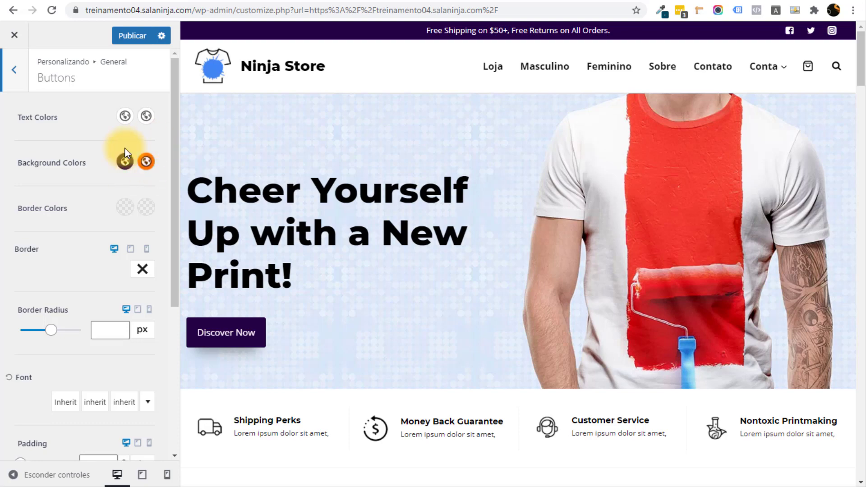
scroll(94, 170, down, 5)
scroll(95, 168, up, 4)
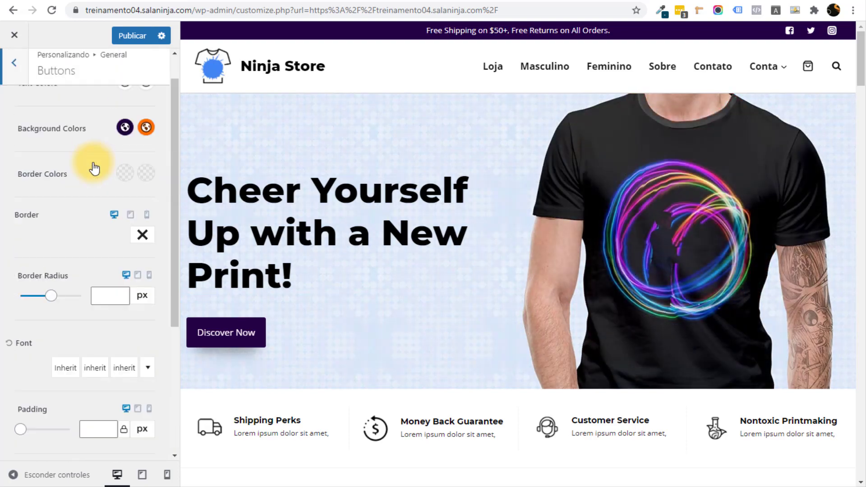
scroll(94, 169, up, 1)
click(10, 67)
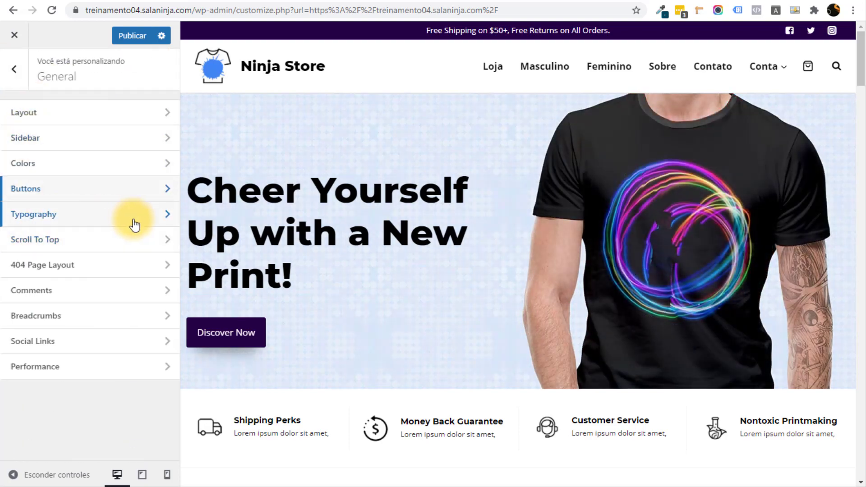
- Change the Typography base font from Open Sans to Poppins using the 'pop' search
scroll(686, 361, down, 6)
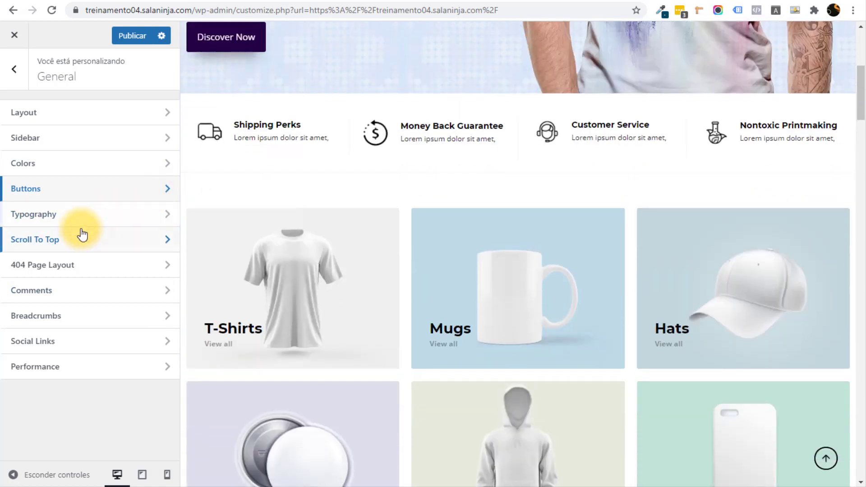
click(81, 216)
scroll(68, 197, down, 5)
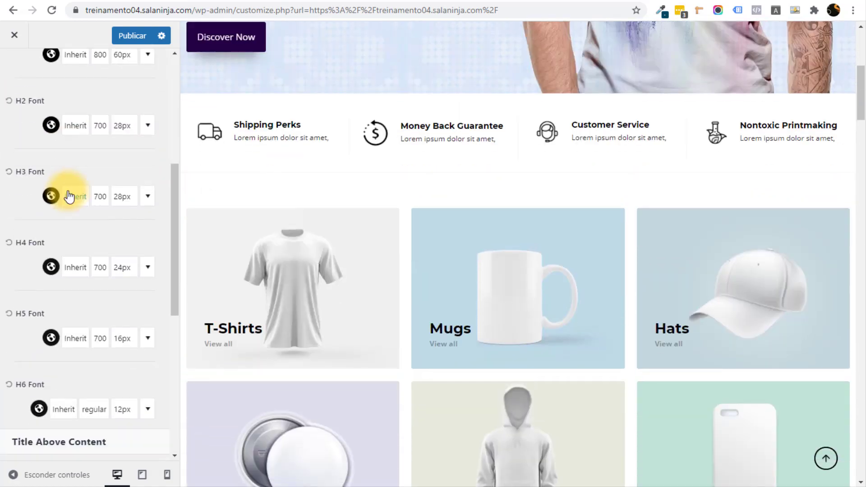
scroll(69, 197, up, 5)
click(57, 144)
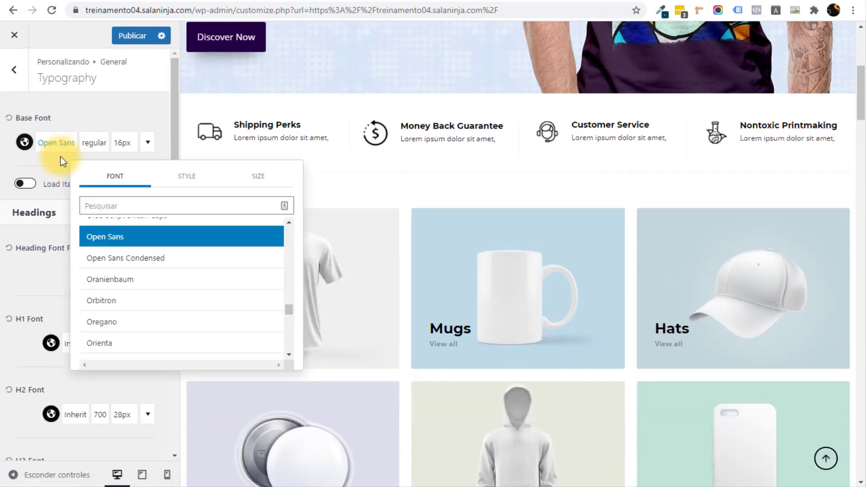
text(pop)
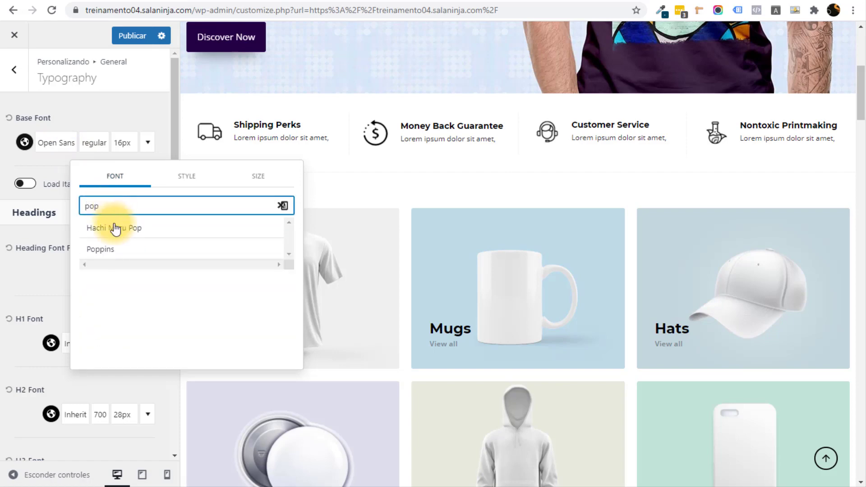
click(108, 249)
click(6, 148)
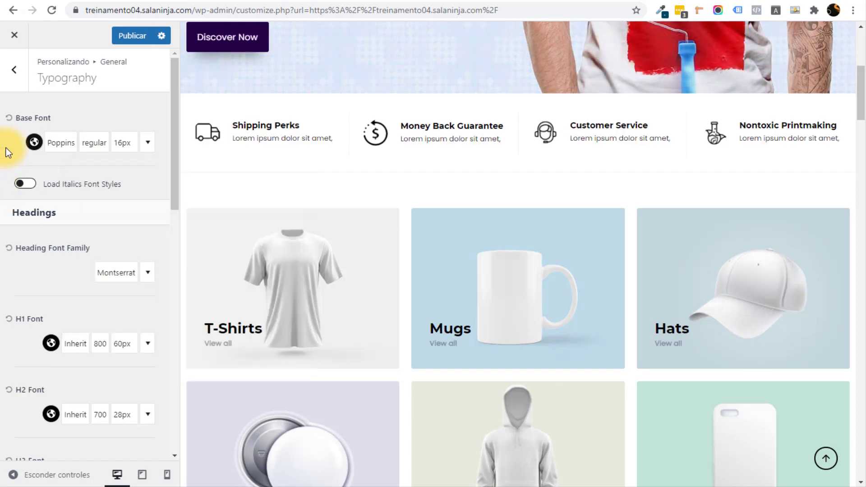
click(16, 87)
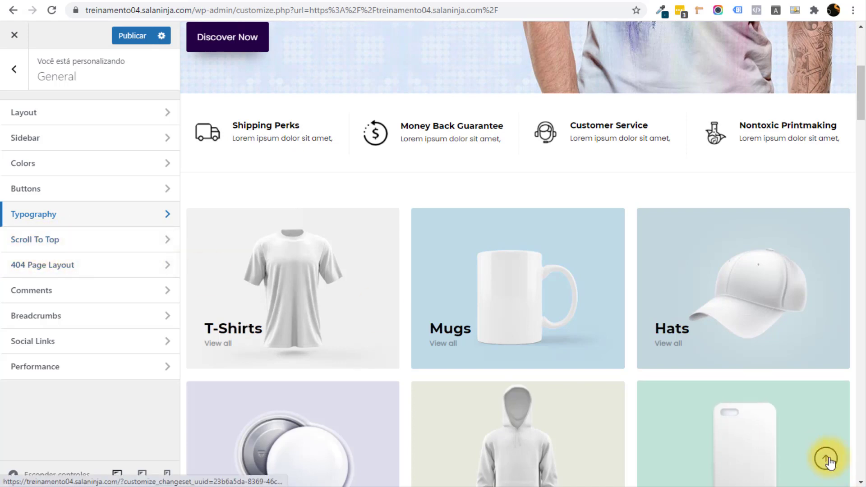
- Open the Scroll To Top settings and set its icon to a chevron
scroll(828, 456, down, 8)
scroll(825, 473, down, 2)
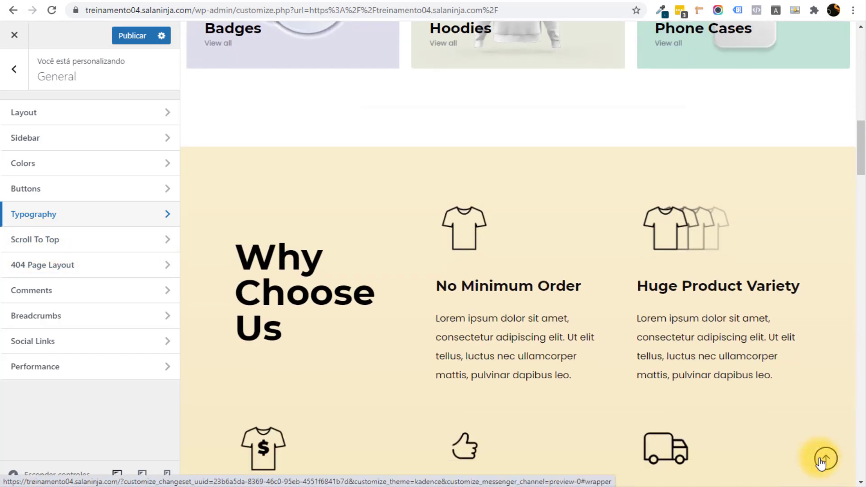
click(45, 243)
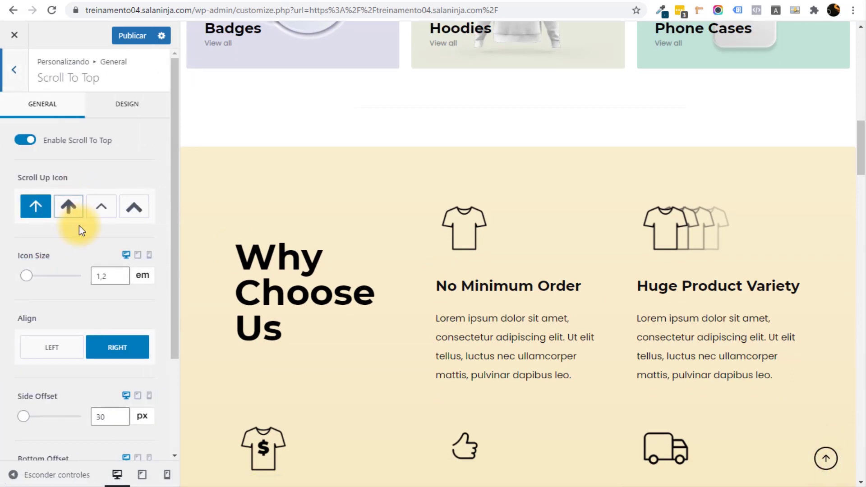
click(68, 213)
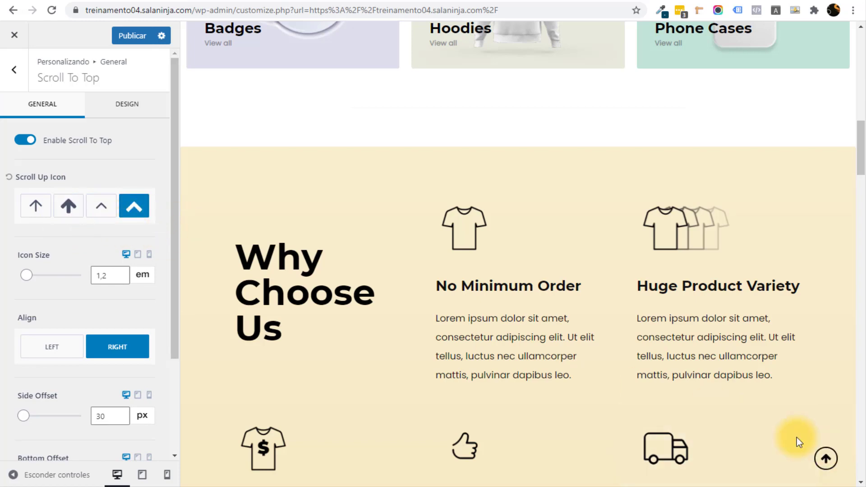
- Style the scroll button as filled, with a purple icon and orange background
click(148, 108)
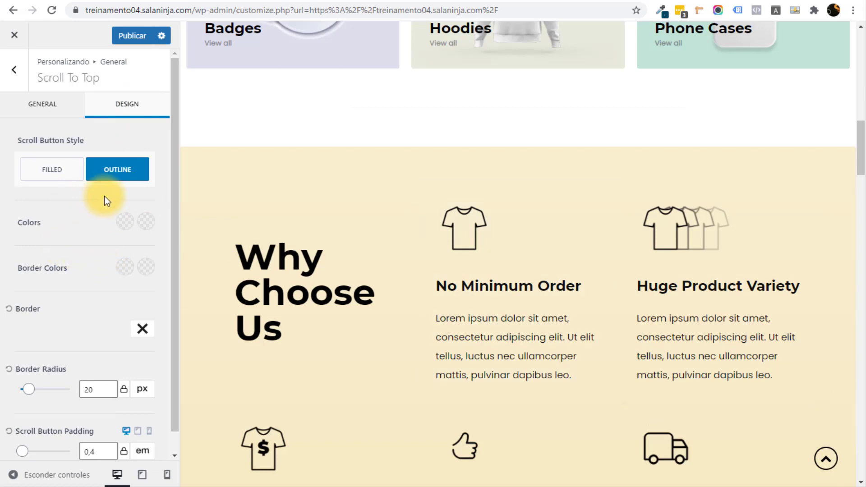
scroll(93, 210, down, 1)
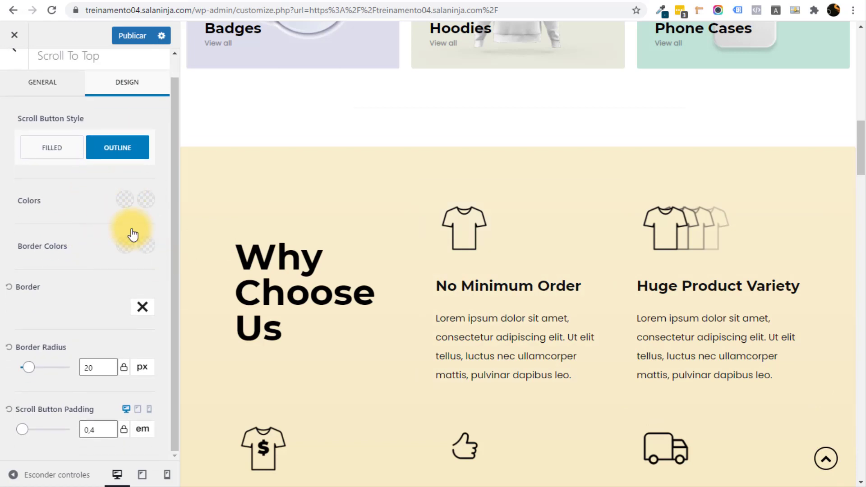
click(125, 199)
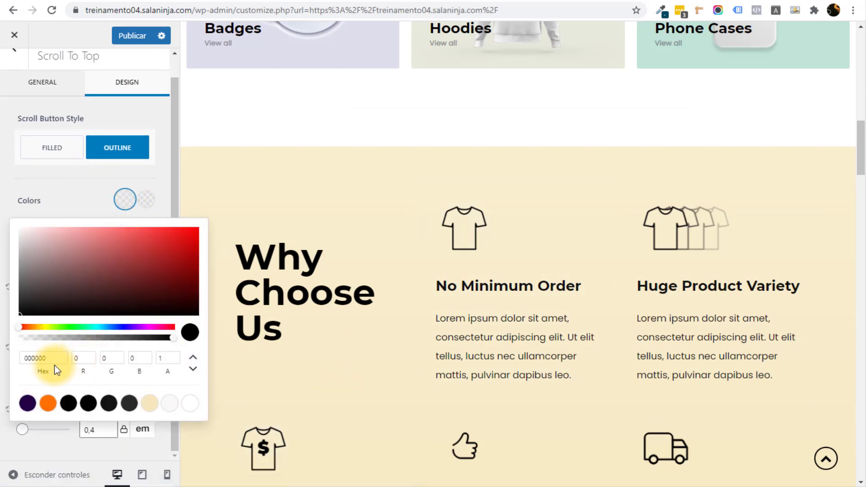
click(27, 402)
click(2, 283)
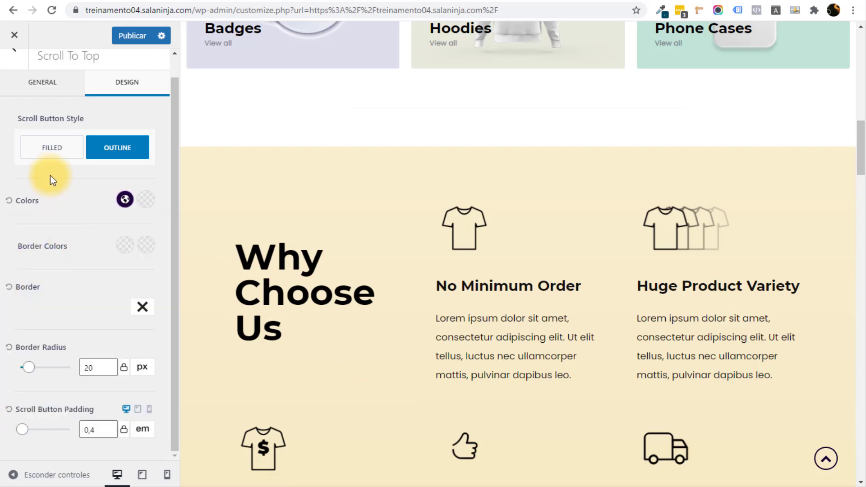
click(51, 151)
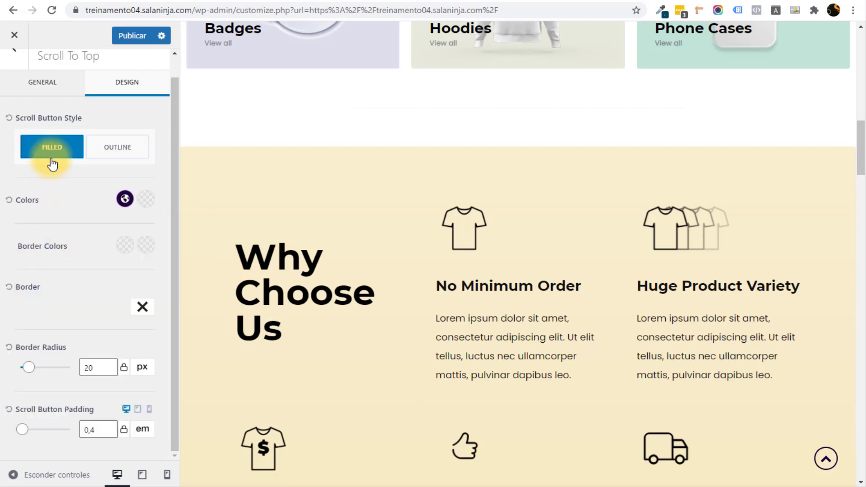
click(125, 246)
click(50, 211)
click(609, 381)
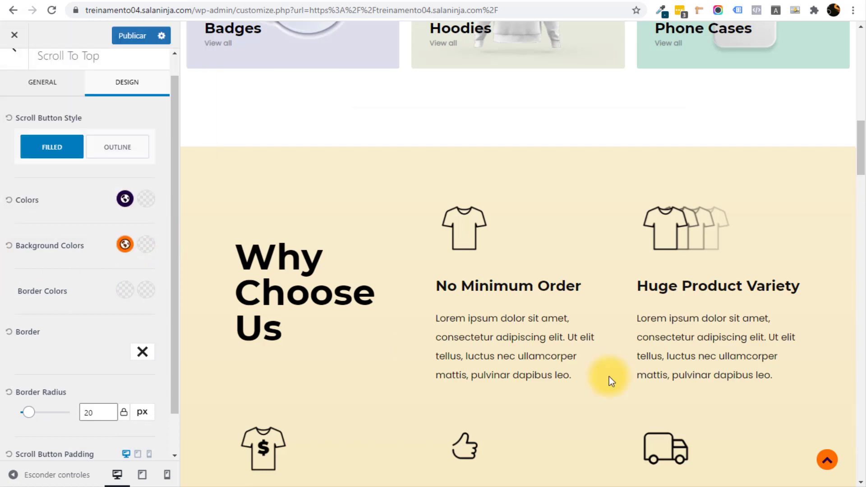
- Switch the Scroll Up Icon to the plain arrow on the General tab
scroll(113, 181, up, 1)
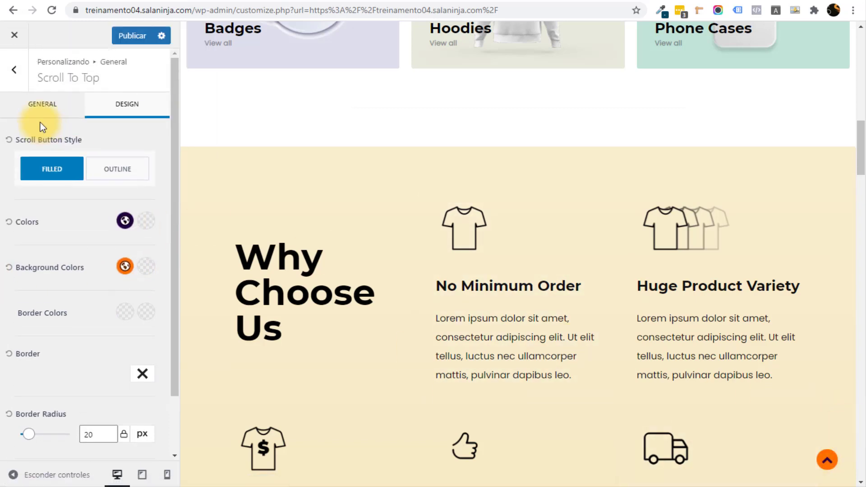
click(40, 105)
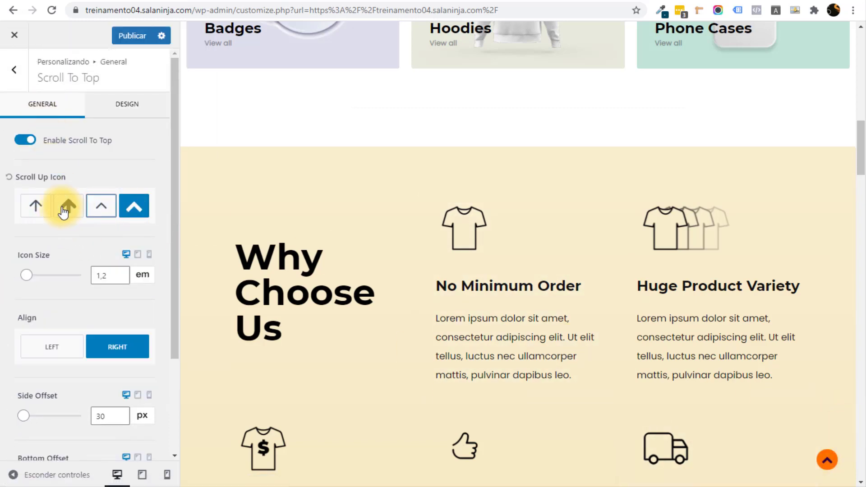
click(39, 215)
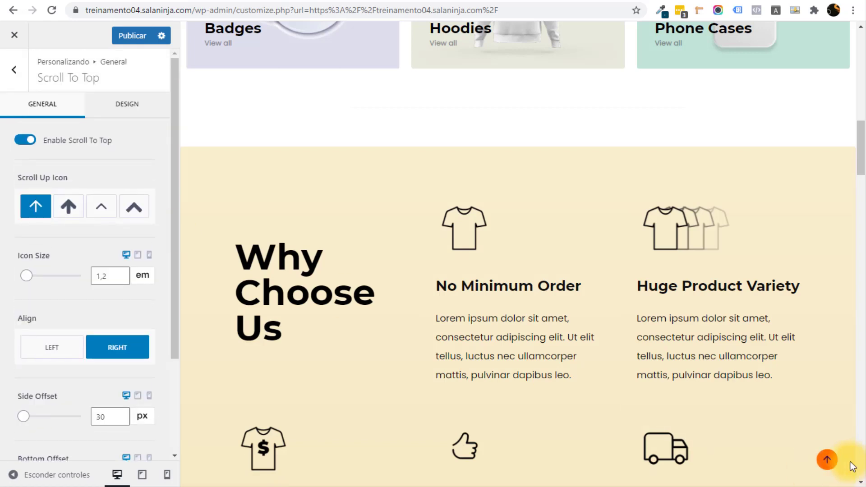
- Return to the top-level Customizer sections and bring up the header top-bar HTML text
click(10, 71)
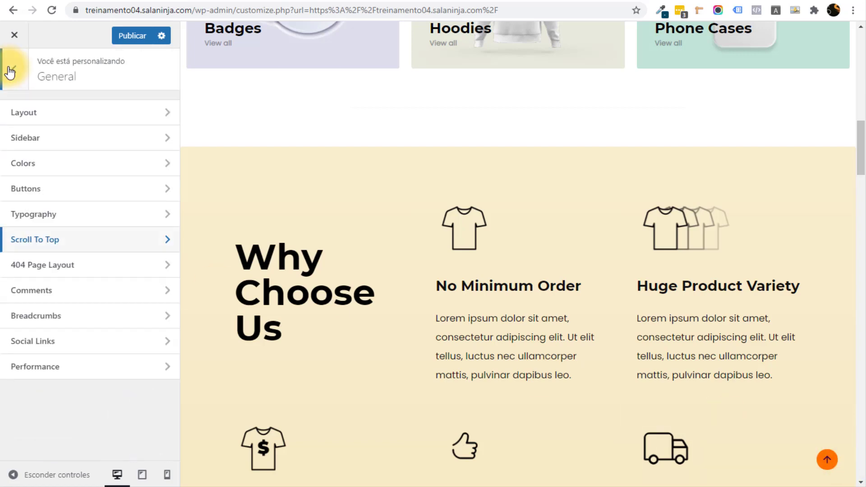
click(13, 70)
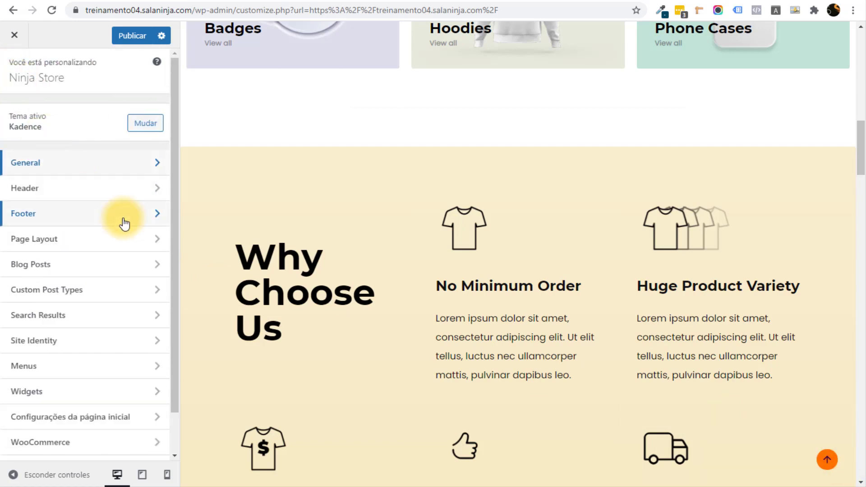
scroll(442, 230, up, 2)
scroll(442, 230, up, 10)
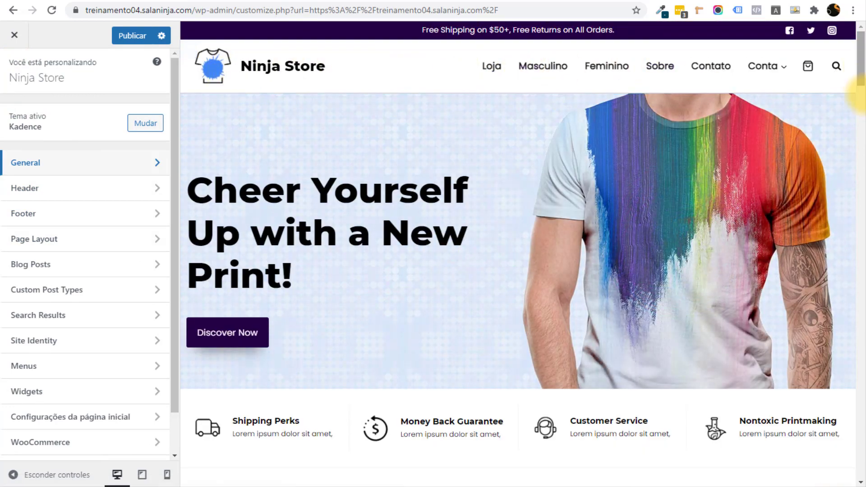
drag(861, 81, 860, 63)
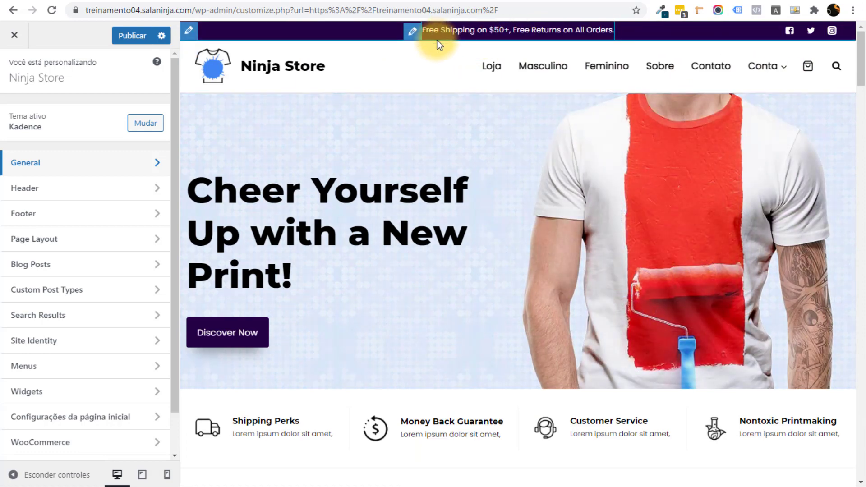
click(412, 31)
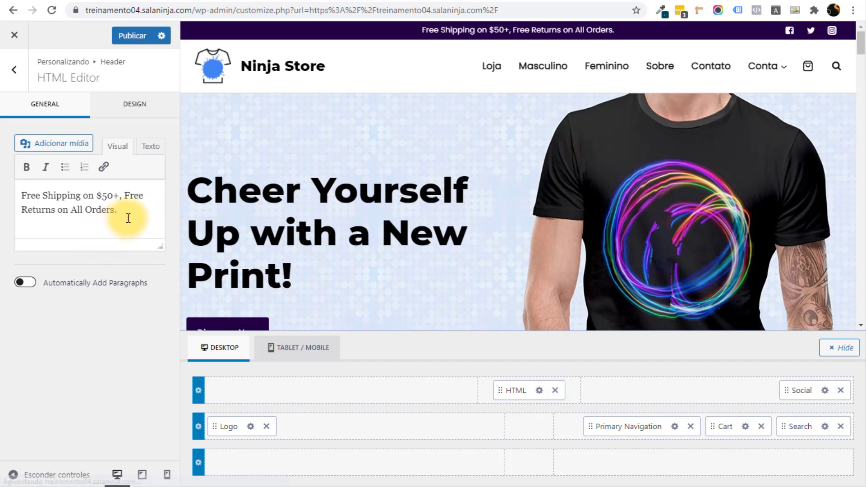
- Replace the top-bar text with 'Frete Grátis A Partir de R$200', bolding 'Grátis' and 'R$200'
drag(128, 216, 2, 194)
text(Frete Grátis A)
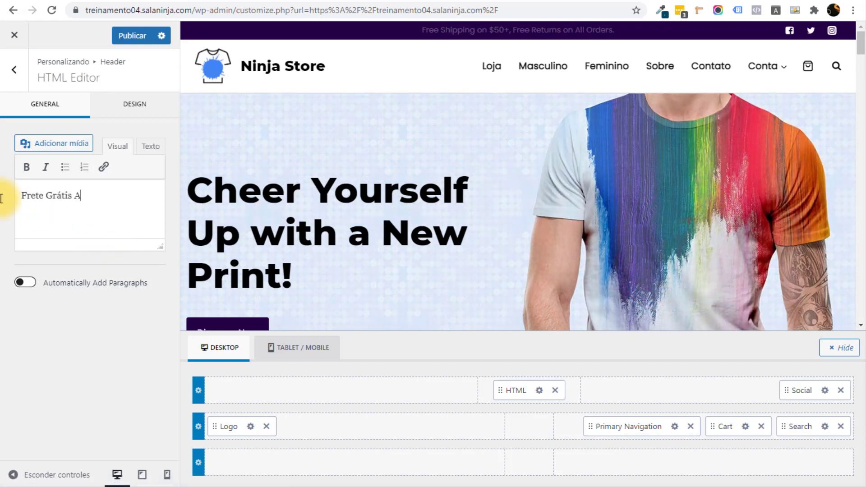
text( Partir de R$200)
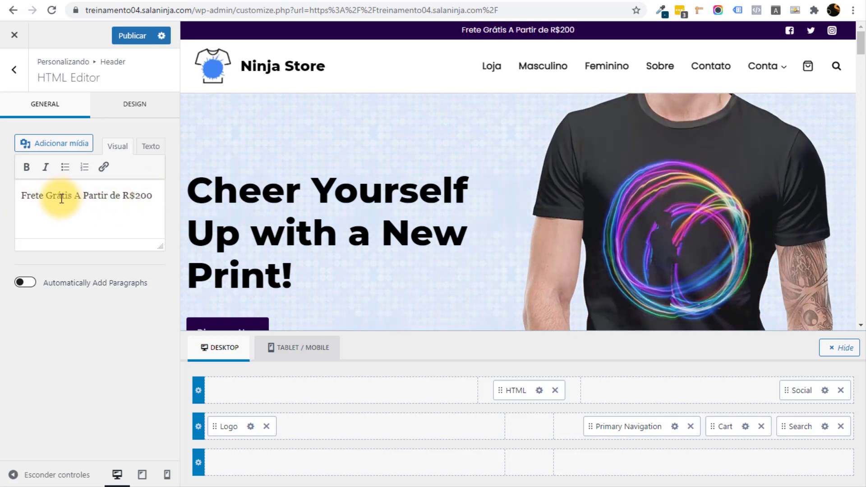
double_click(64, 199)
click(26, 171)
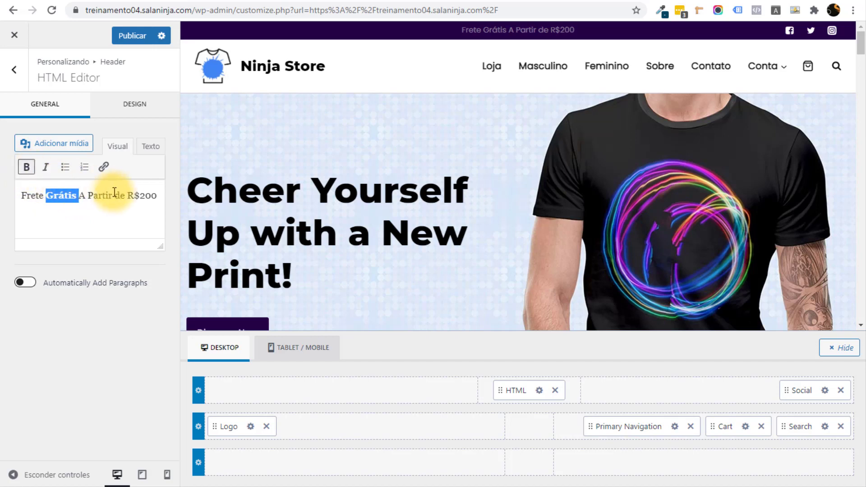
drag(128, 197, 156, 196)
click(27, 169)
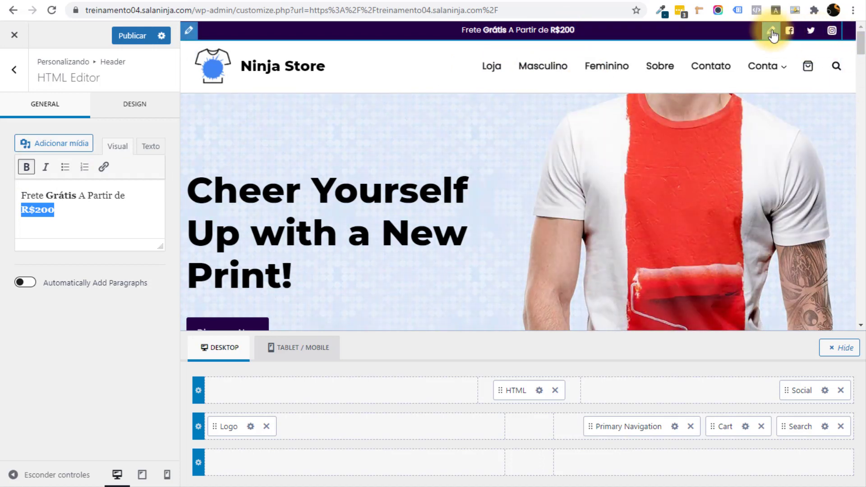
- Remove Twitter from the header social icons and add YouTube
click(773, 32)
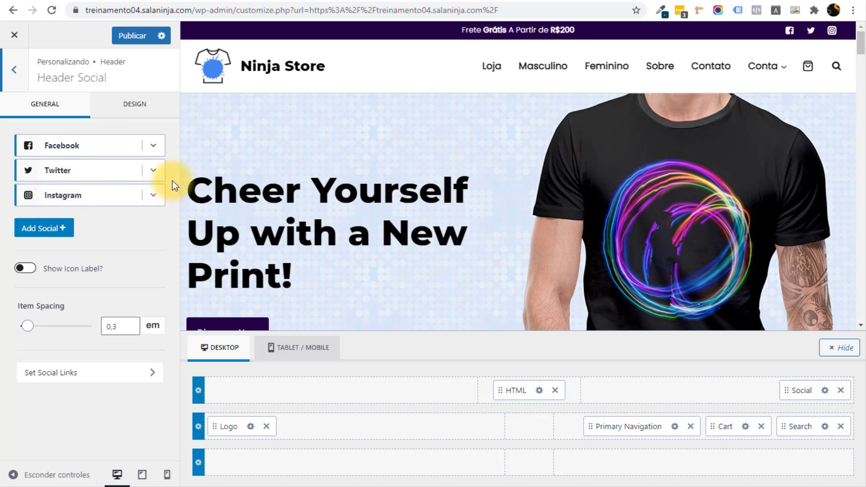
click(153, 171)
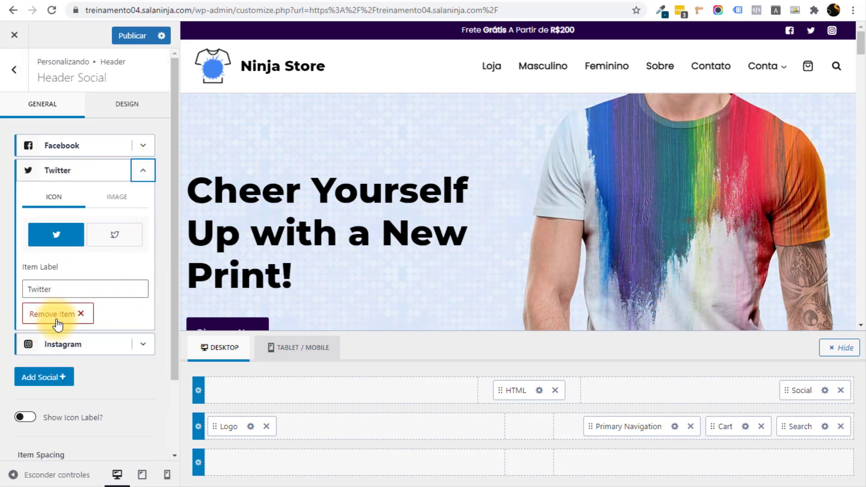
click(58, 313)
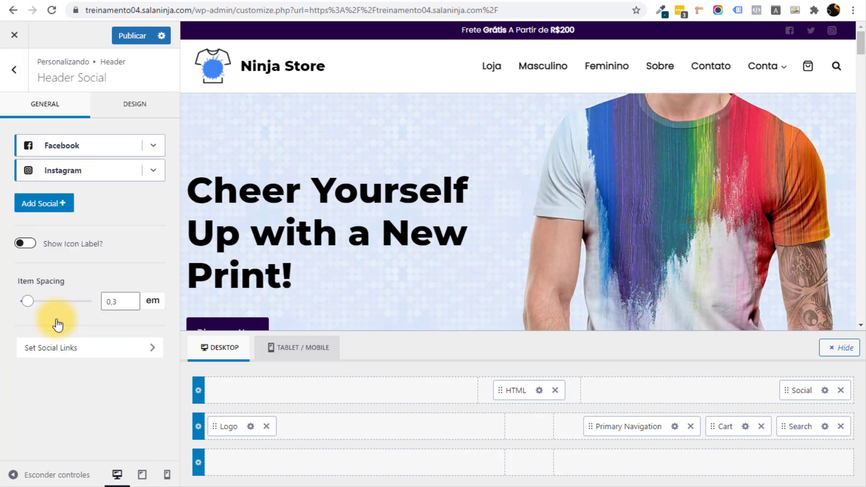
click(40, 210)
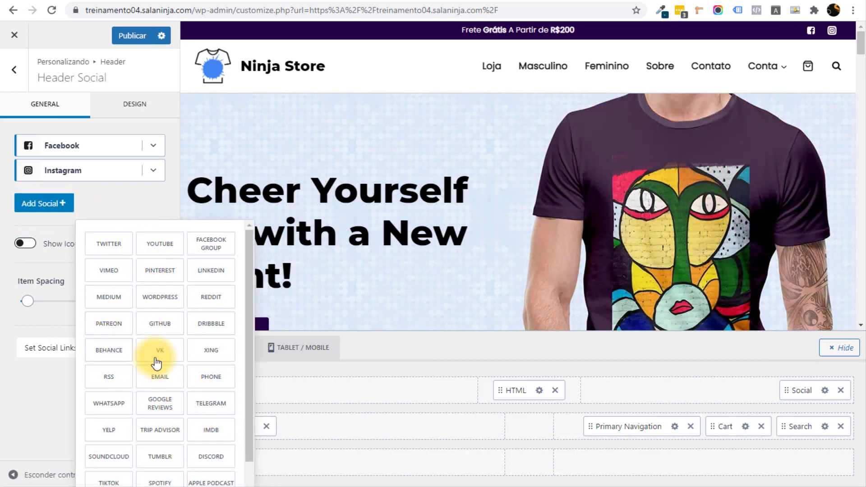
click(163, 250)
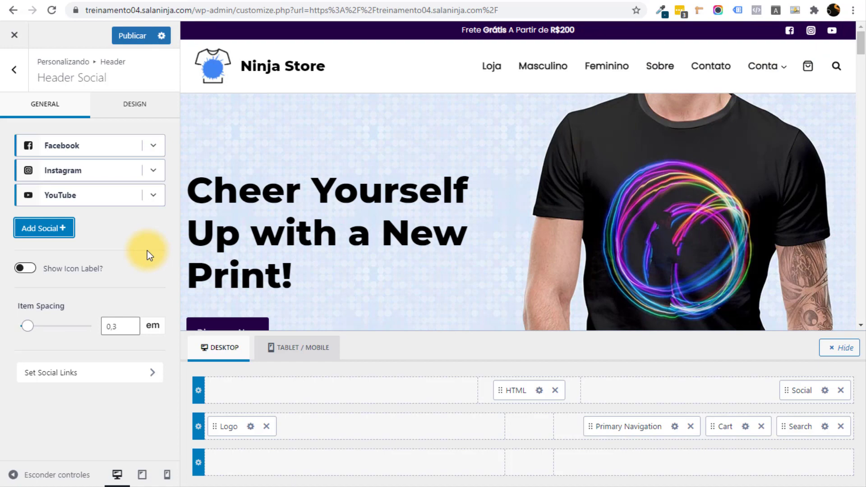
- Review the Social Links address fields, leaving the # placeholders, and return to General settings
click(58, 374)
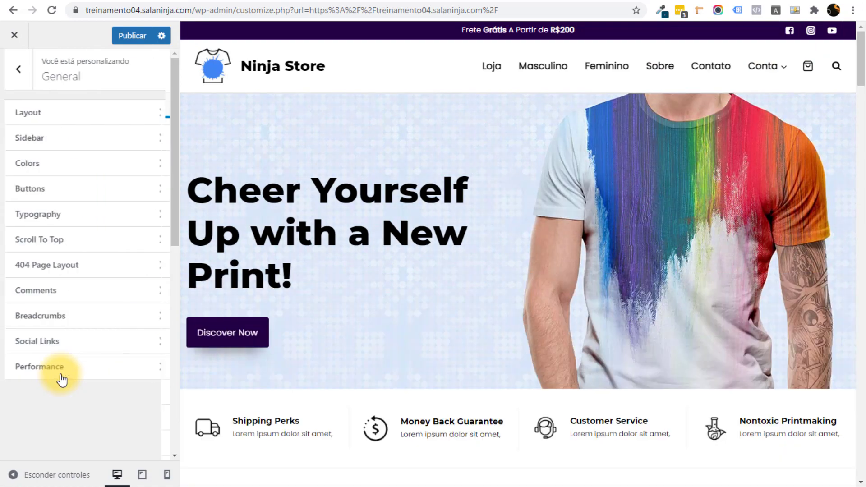
drag(20, 175, 145, 170)
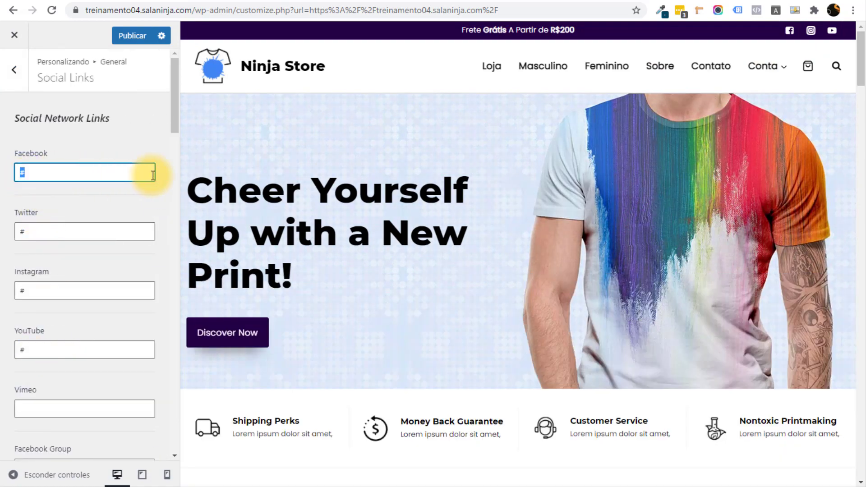
scroll(14, 216, down, 3)
click(22, 175)
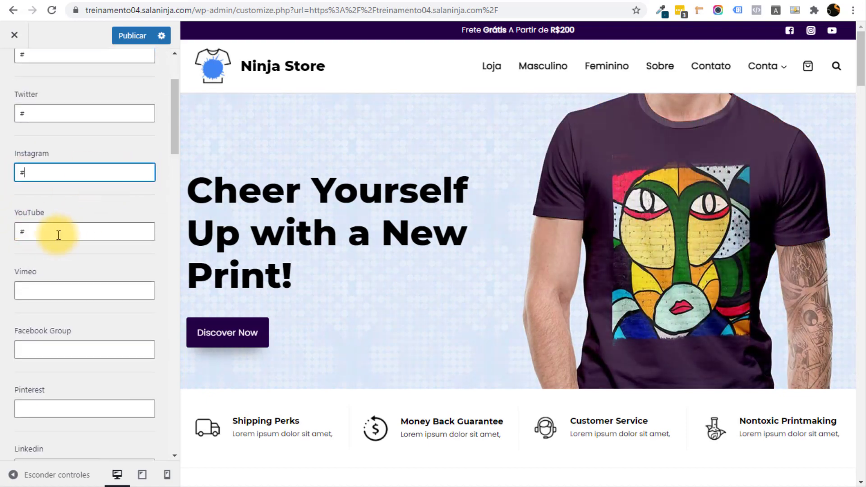
scroll(59, 194, up, 3)
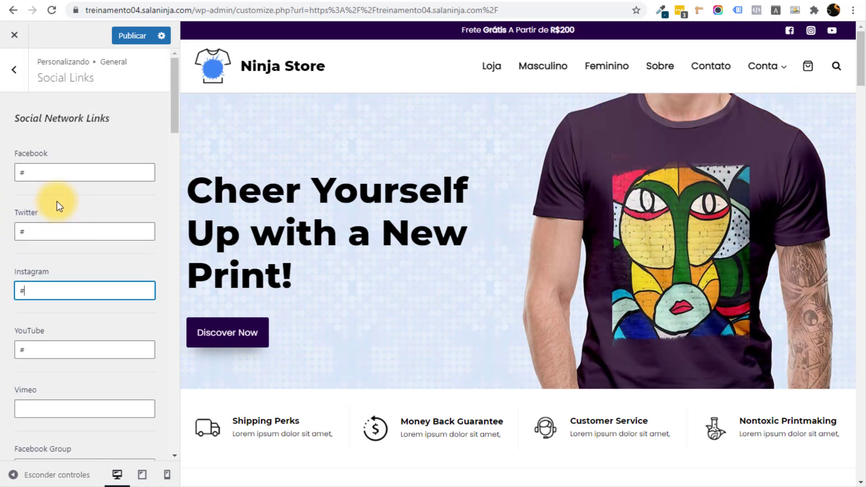
click(14, 69)
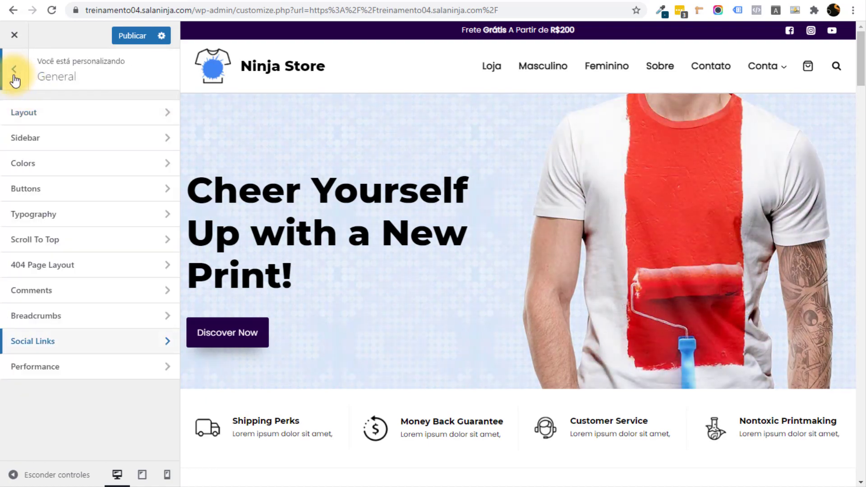
- Upload the new Ninja Store logo and set it as the site logo without cropping
click(14, 77)
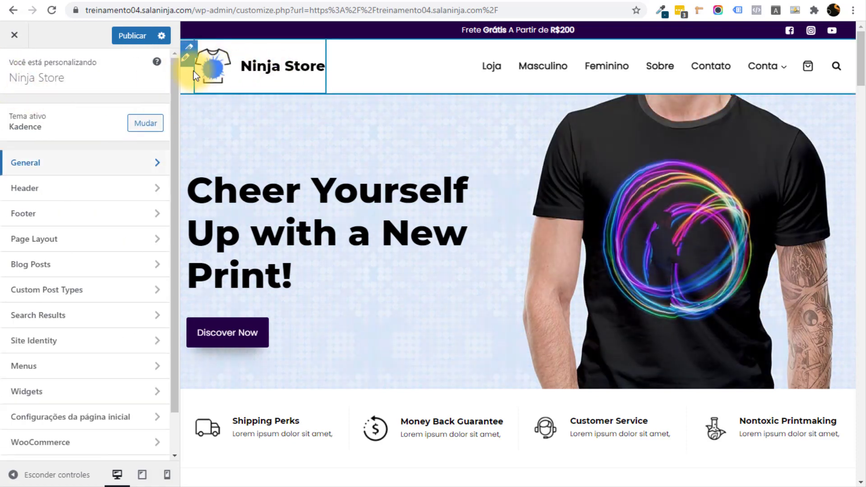
click(186, 62)
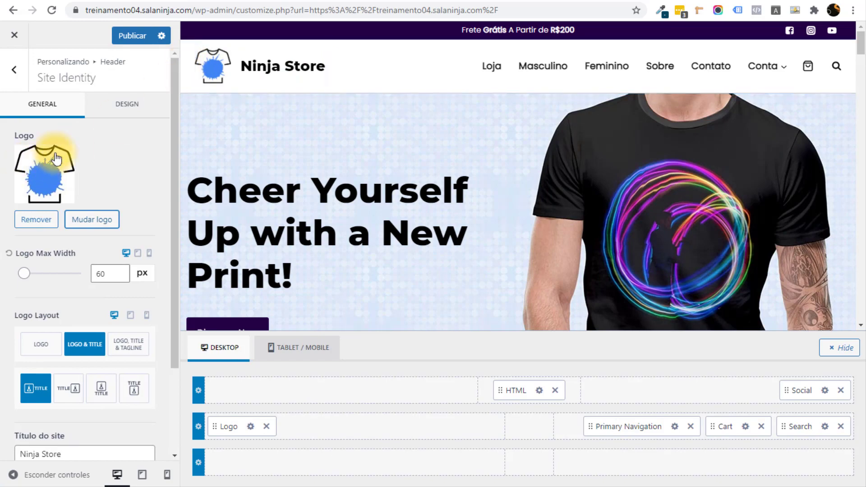
click(68, 180)
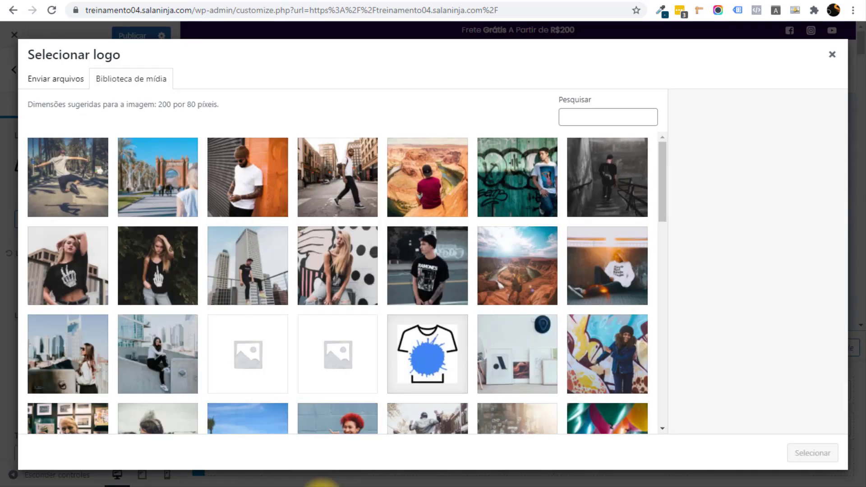
click(310, 480)
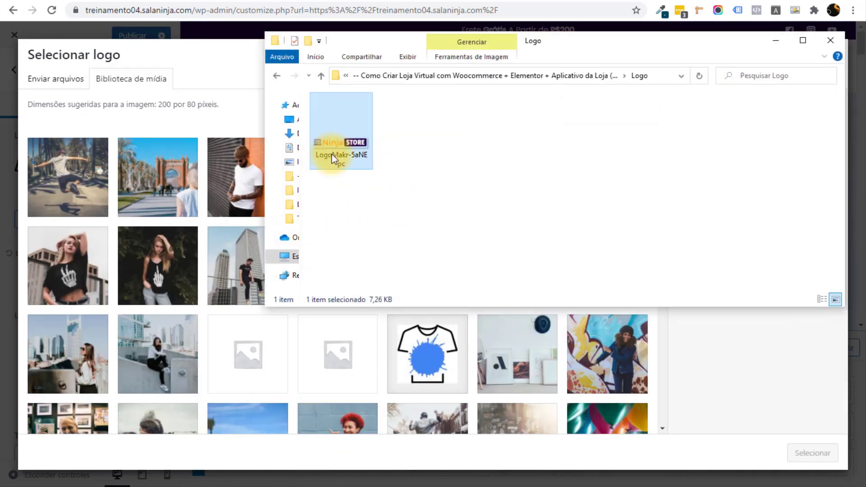
drag(340, 147, 190, 289)
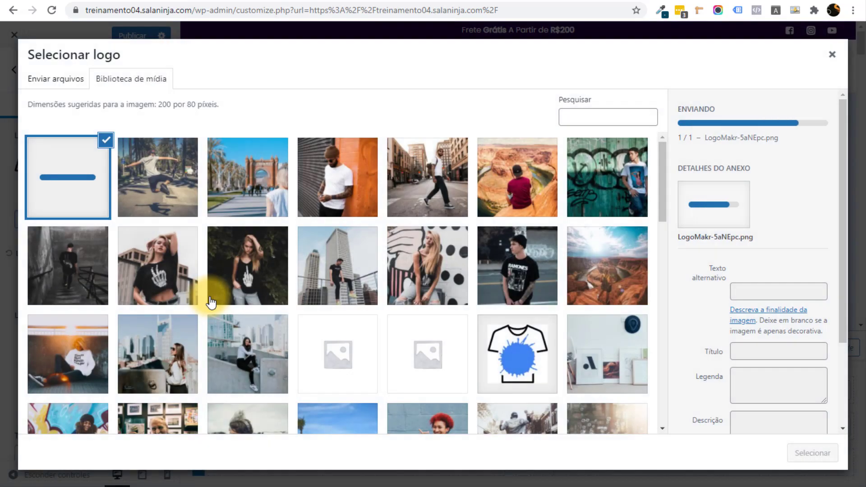
click(816, 458)
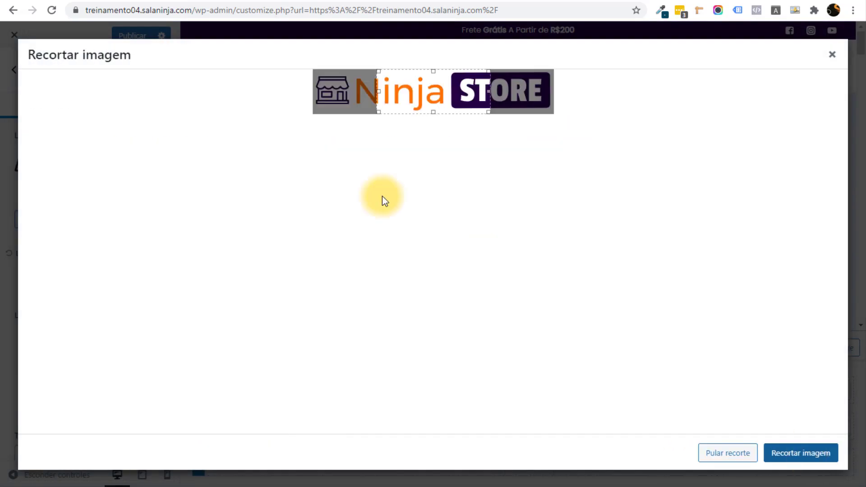
drag(418, 97, 311, 93)
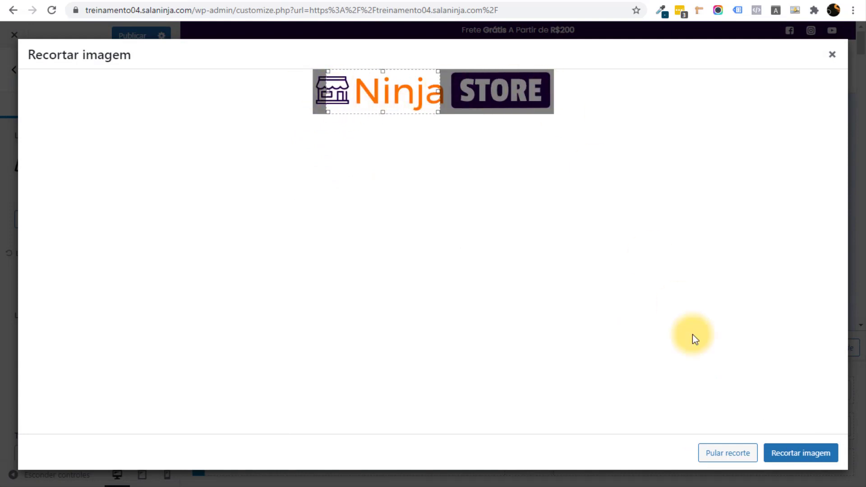
click(722, 454)
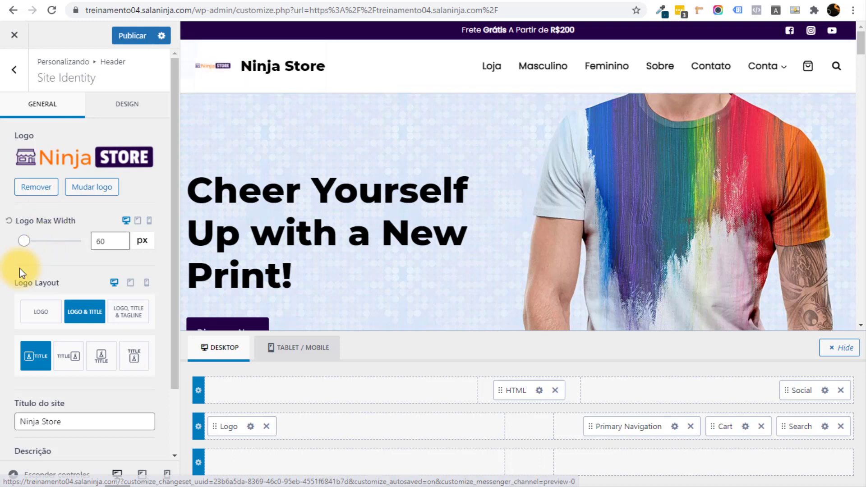
- Set Logo Layout to logo only with a maximum width of 220 px
click(40, 310)
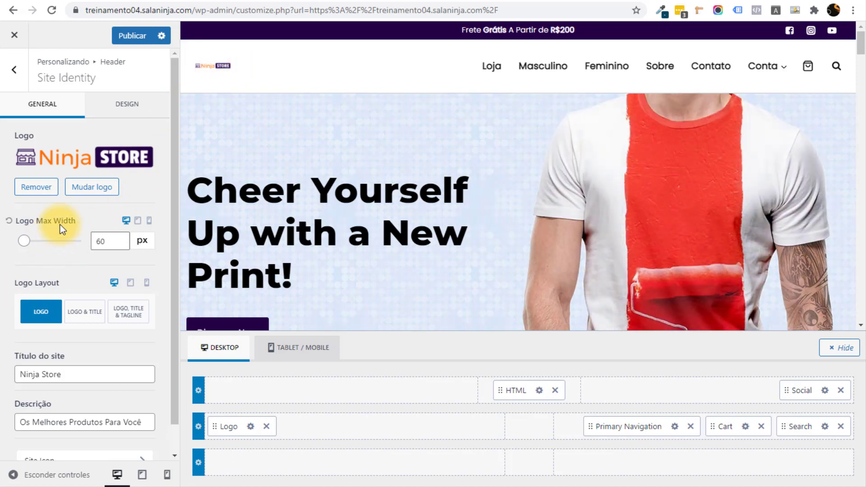
drag(25, 241, 31, 241)
double_click(104, 240)
text(2)
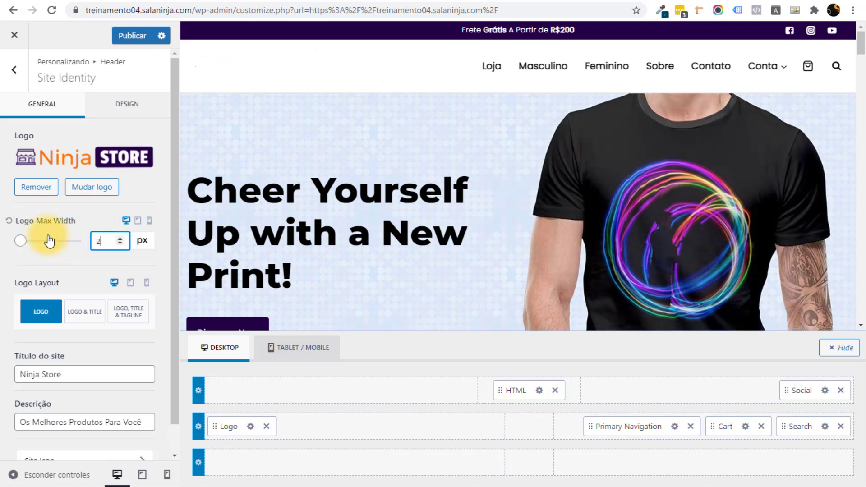
text(20)
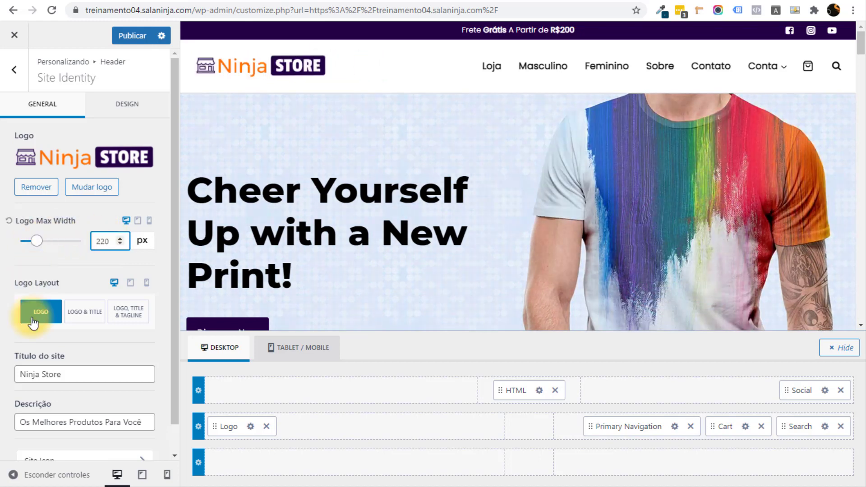
- Review the site title 'Ninja Store' and tagline 'Os Melhores Produtos Para Você'
scroll(3, 347, down, 1)
drag(15, 350, 93, 344)
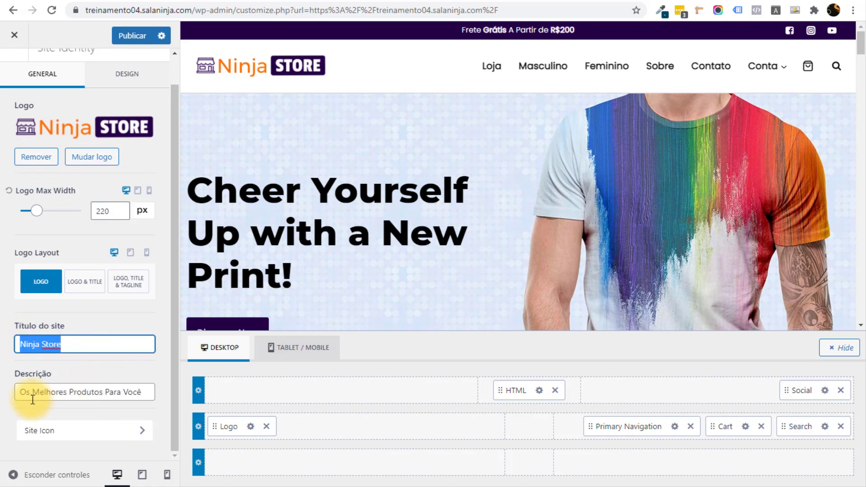
drag(23, 393, 120, 392)
click(2, 387)
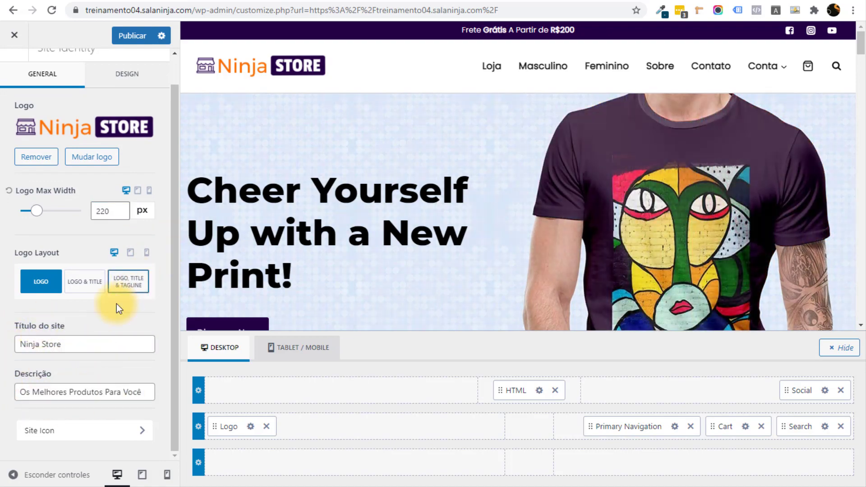
- Set the site icon to the store symbol cropped from the Ninja Store logo image
click(64, 431)
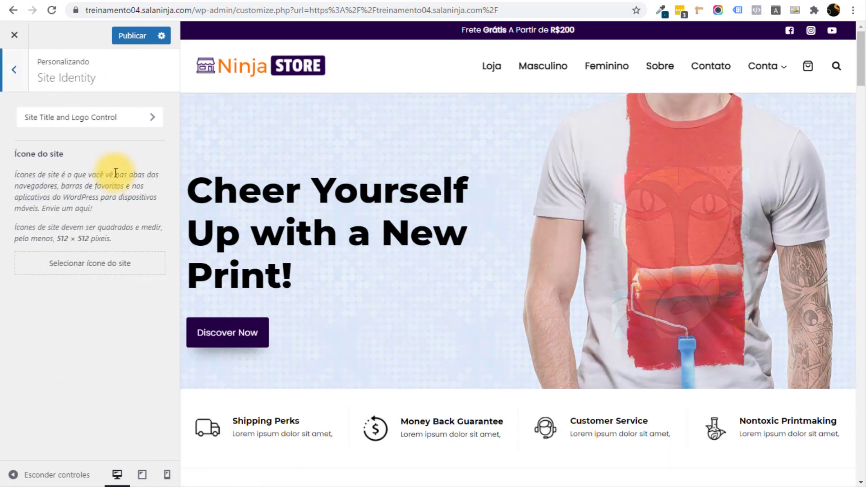
drag(456, 1, 351, 69)
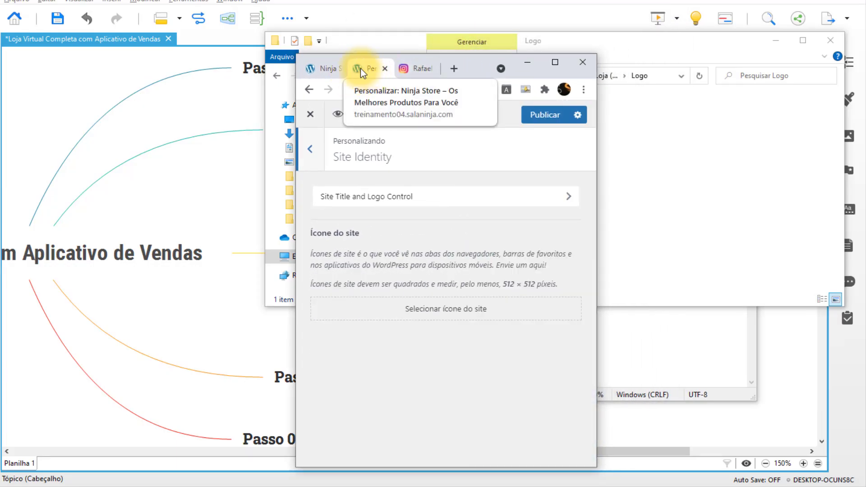
drag(496, 74, 464, 9)
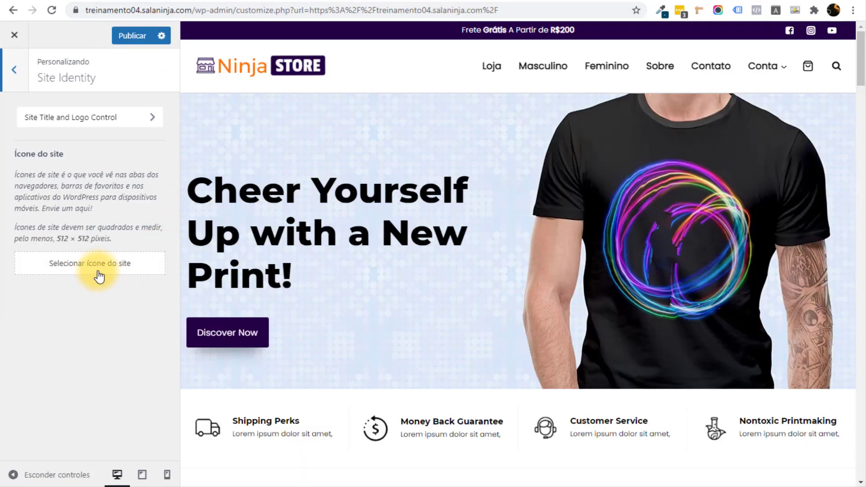
click(98, 271)
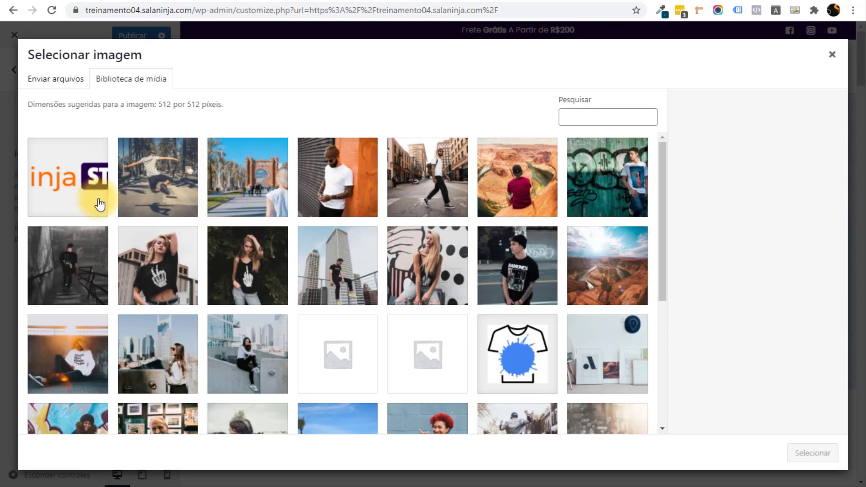
click(41, 178)
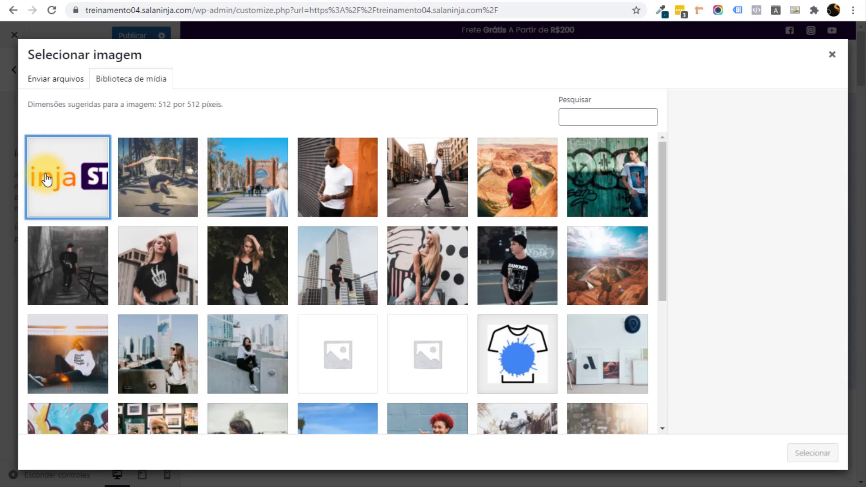
click(812, 453)
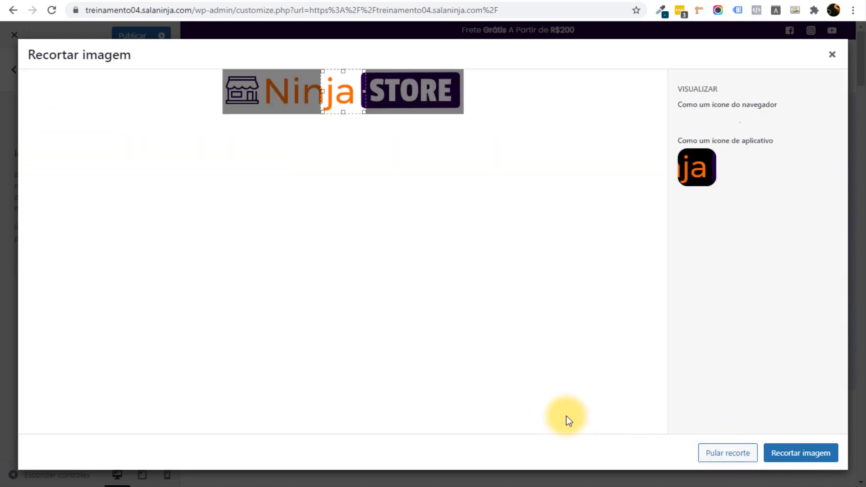
drag(340, 91, 219, 94)
click(805, 455)
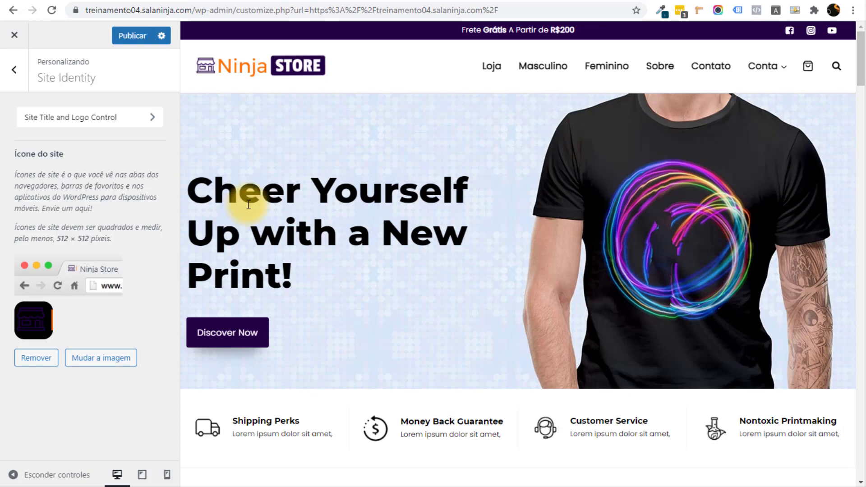
key(super+Down)
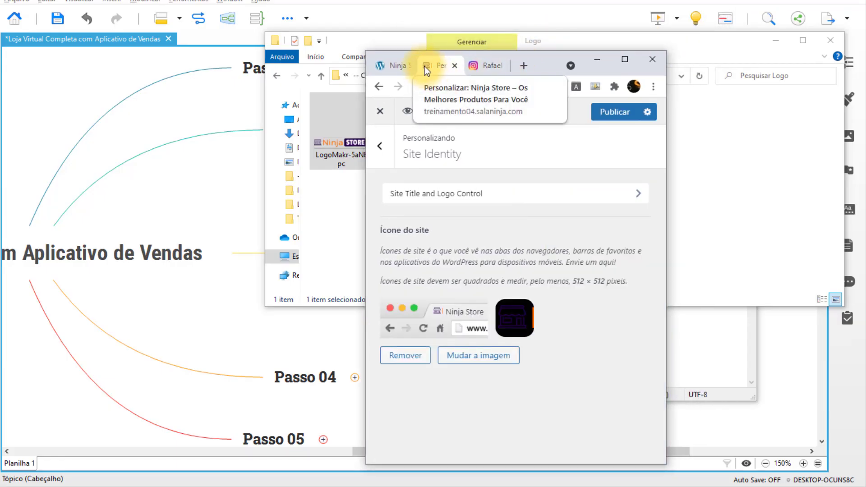
double_click(543, 45)
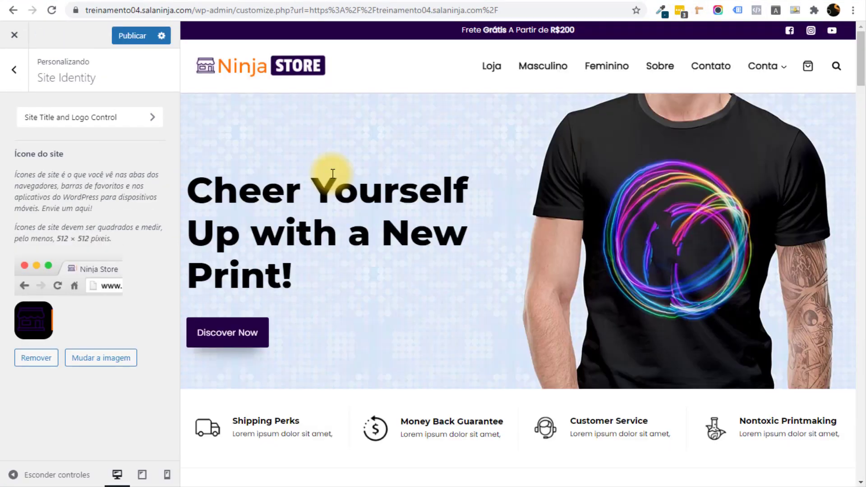
scroll(406, 203, down, 3)
scroll(425, 199, up, 3)
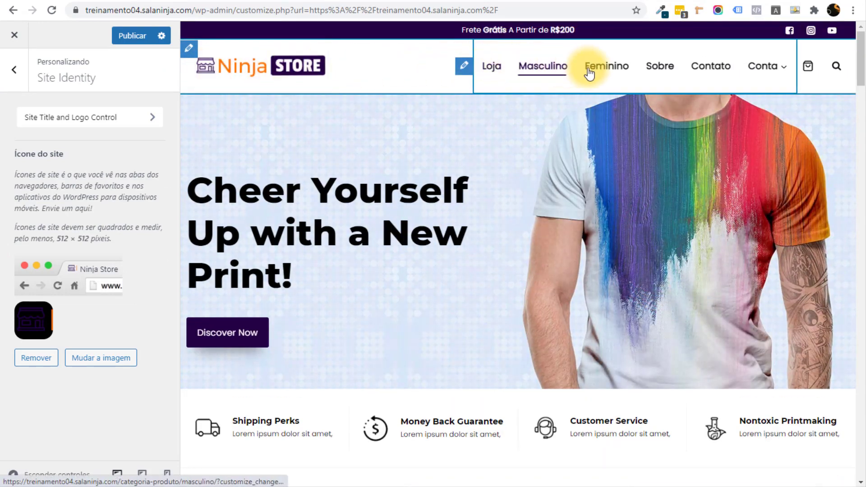
- Give Primary Navigation links dark purple (240046) and orange (FF6D00) hover colours, then publish
mouse_move(771, 79)
click(465, 67)
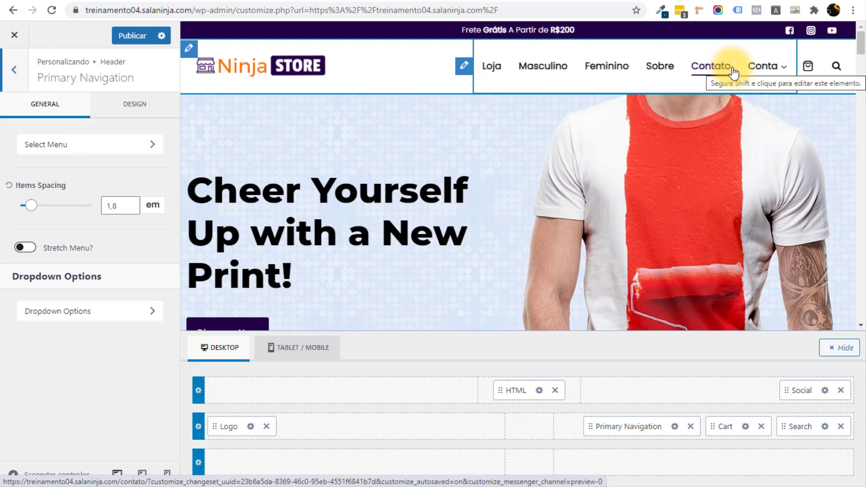
click(144, 110)
scroll(135, 190, down, 2)
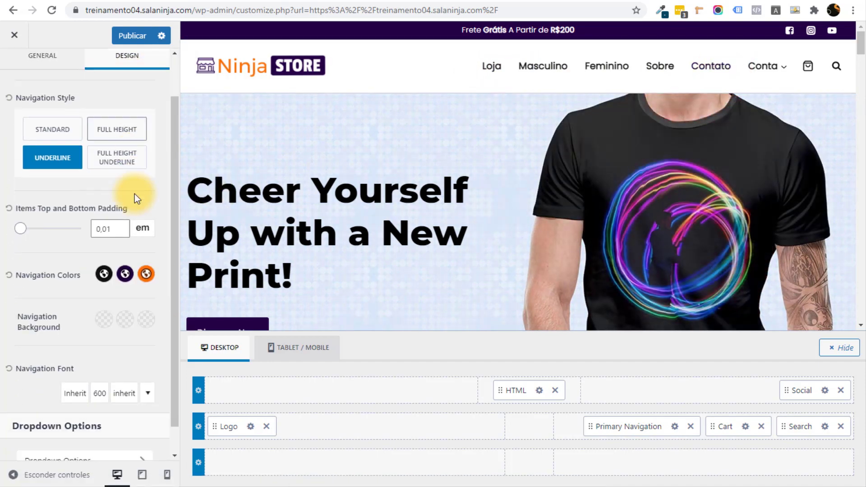
click(104, 264)
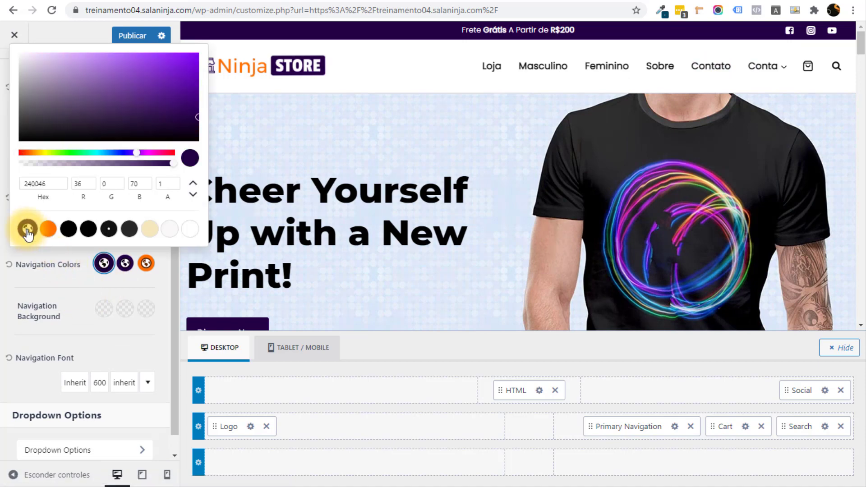
click(681, 63)
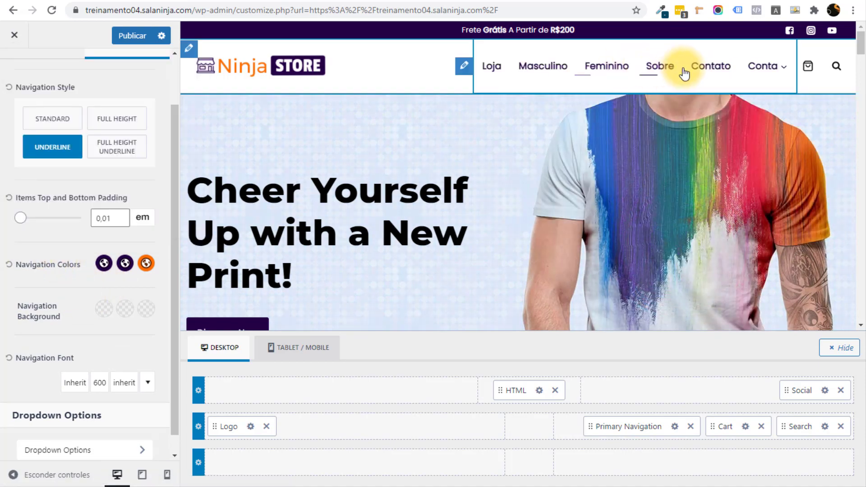
click(127, 264)
click(48, 230)
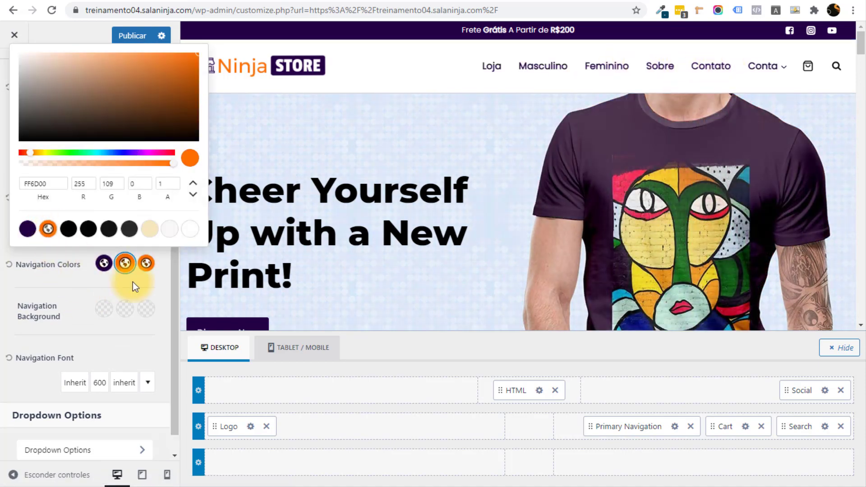
click(120, 288)
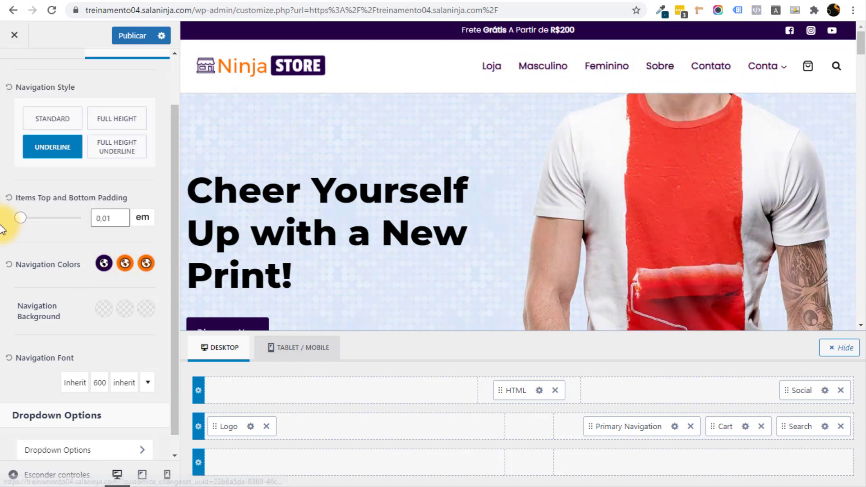
scroll(143, 49, up, 2)
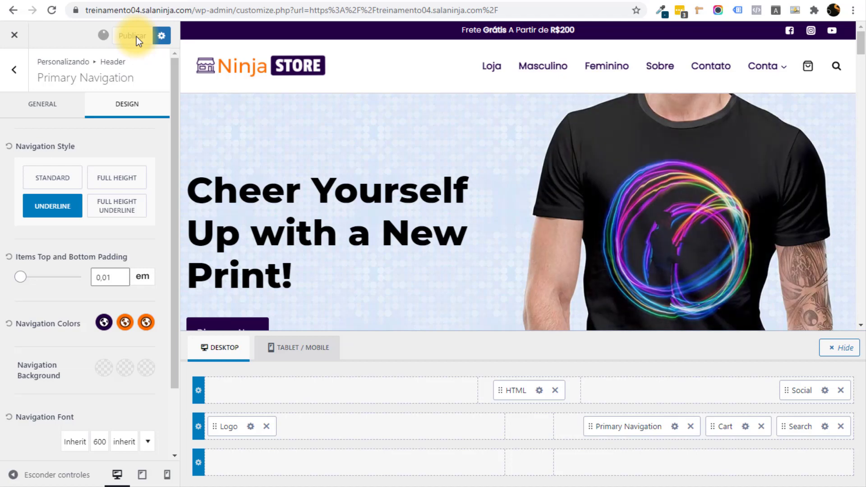
click(136, 36)
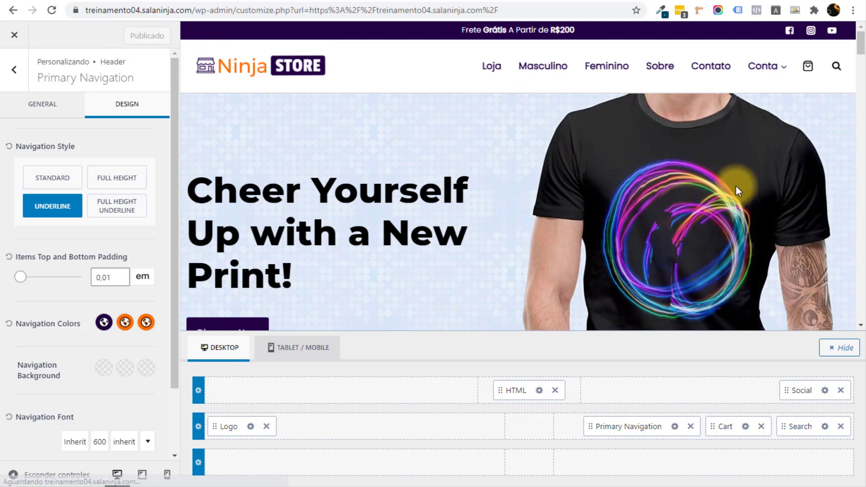
- Set the header search icon colour to the dark purple palette preset
click(815, 76)
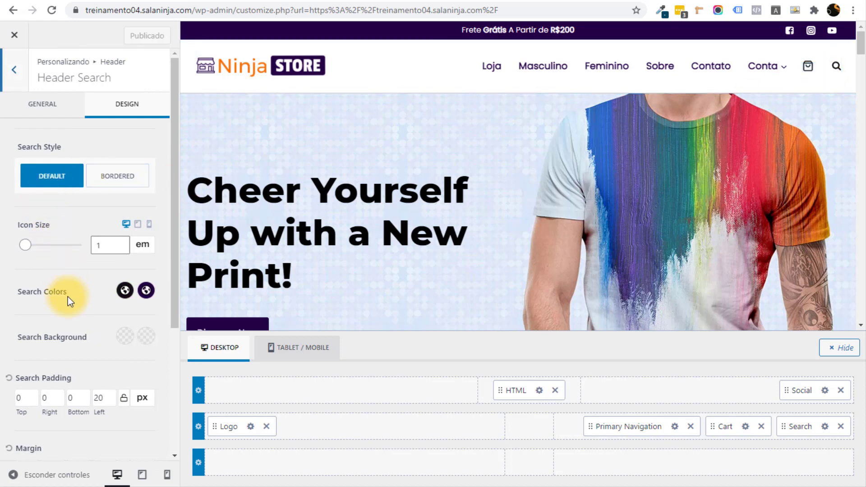
click(124, 291)
click(24, 251)
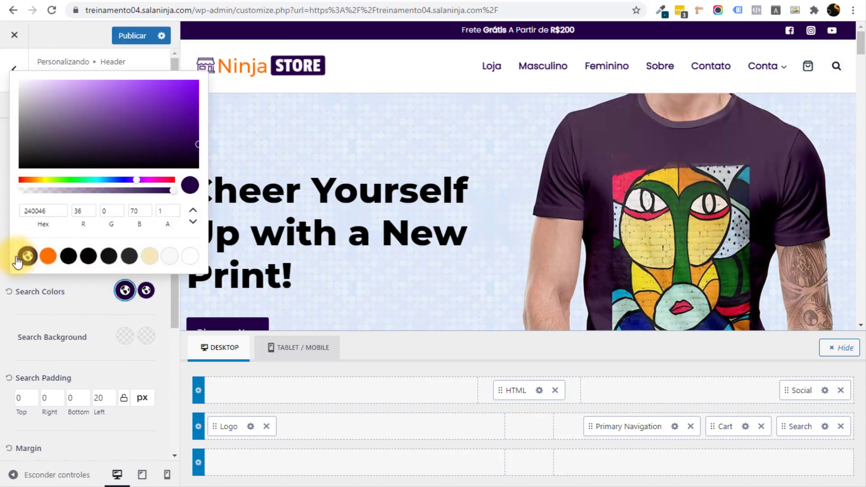
click(1, 284)
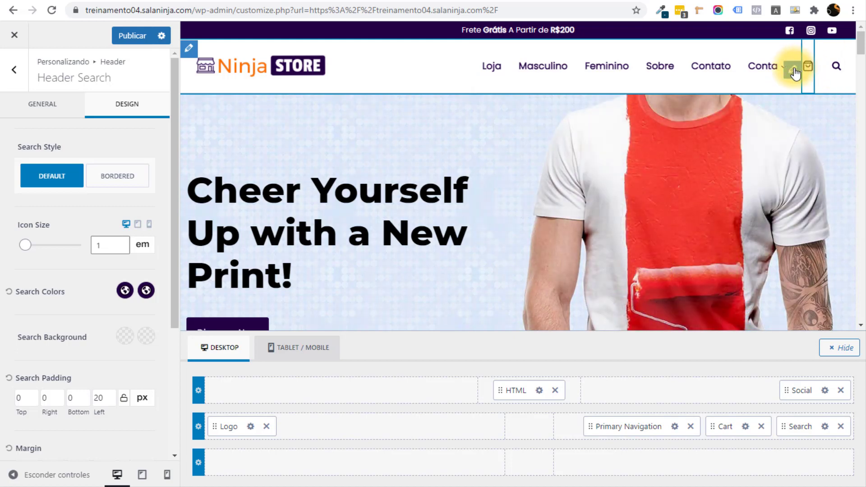
- Set the header cart icon colour to dark purple in its Design options and publish
click(794, 72)
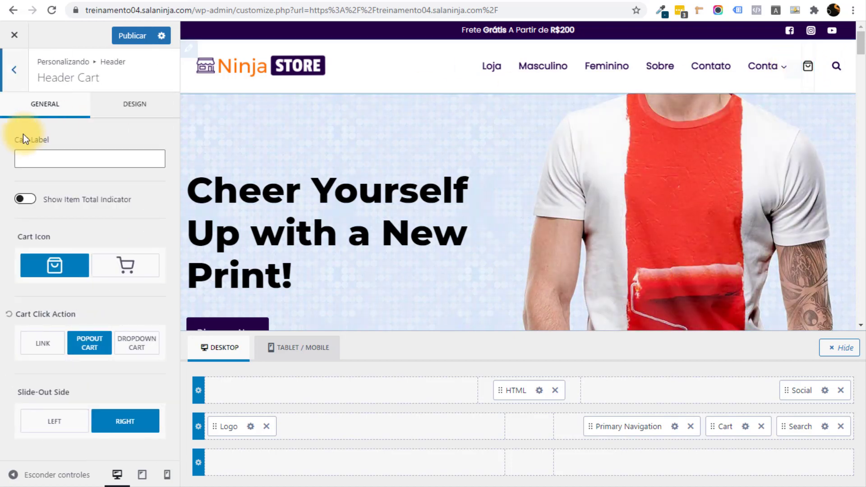
click(134, 104)
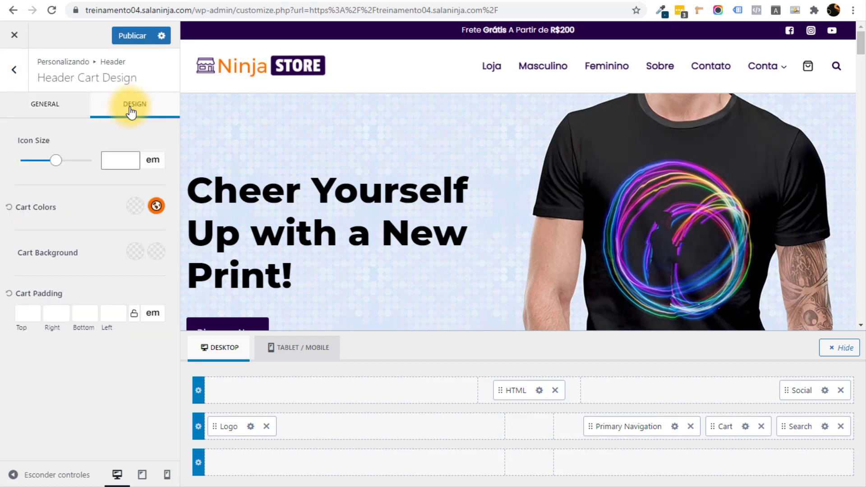
click(137, 207)
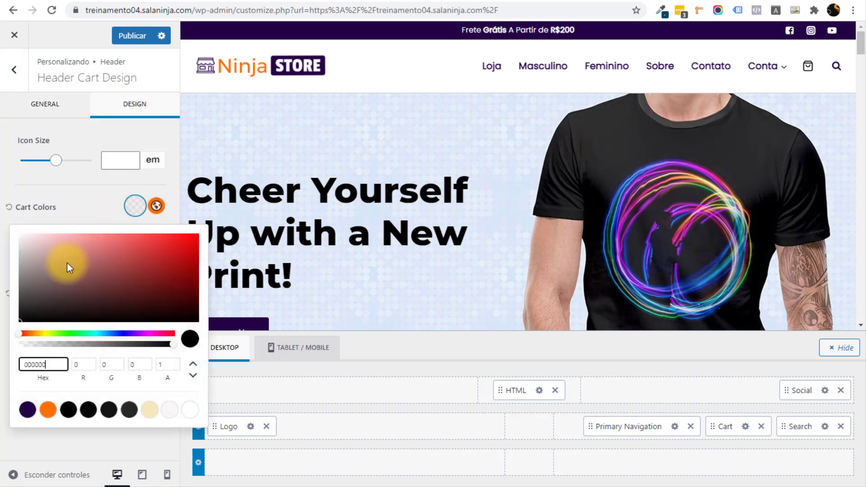
click(26, 398)
click(70, 208)
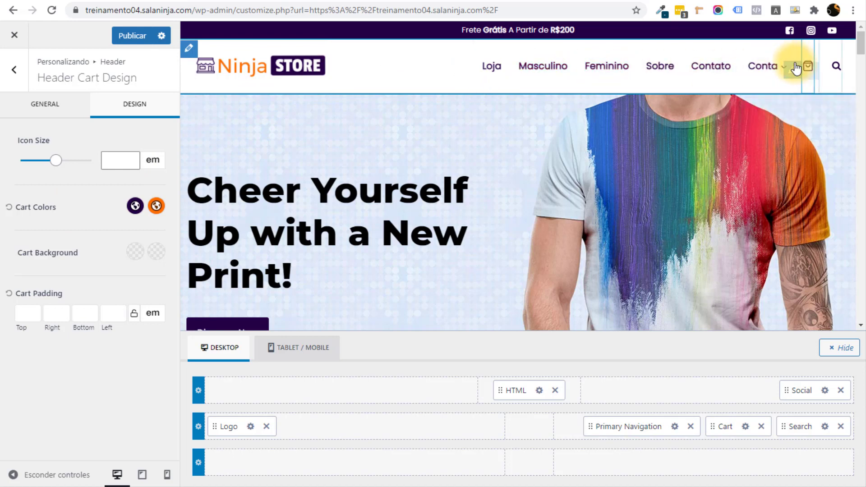
click(140, 39)
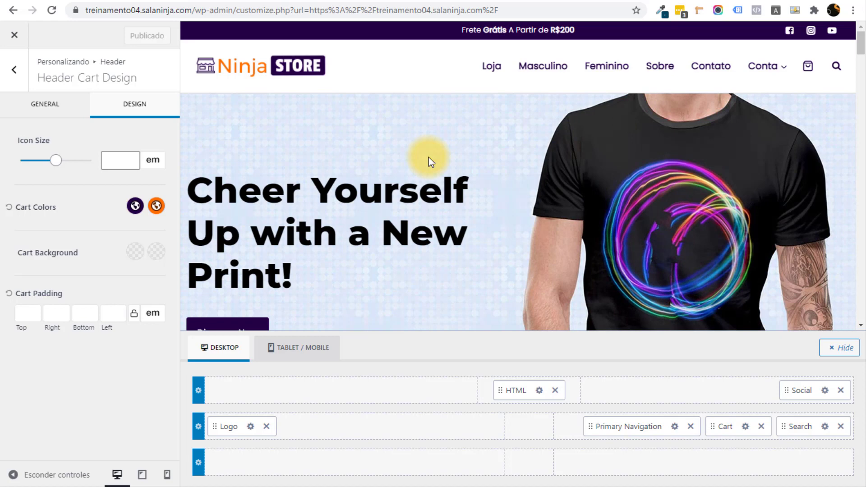
- For the tablet header, show only the logo and widen it to 220 px
click(142, 479)
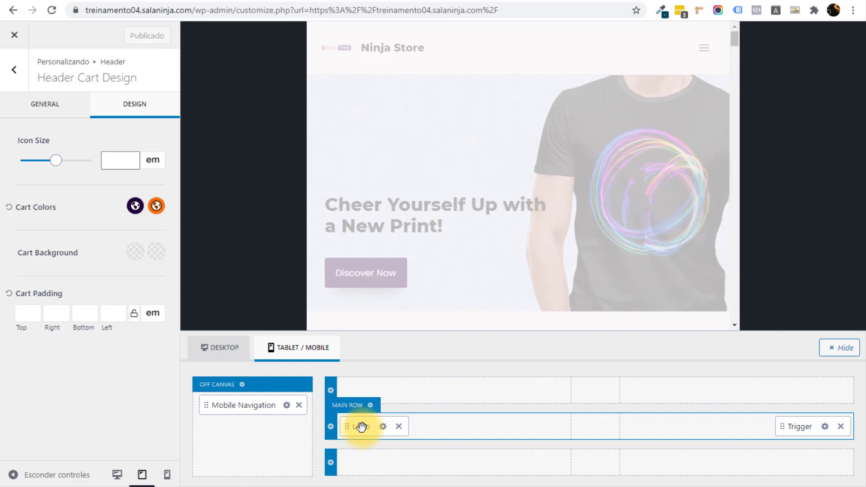
click(383, 426)
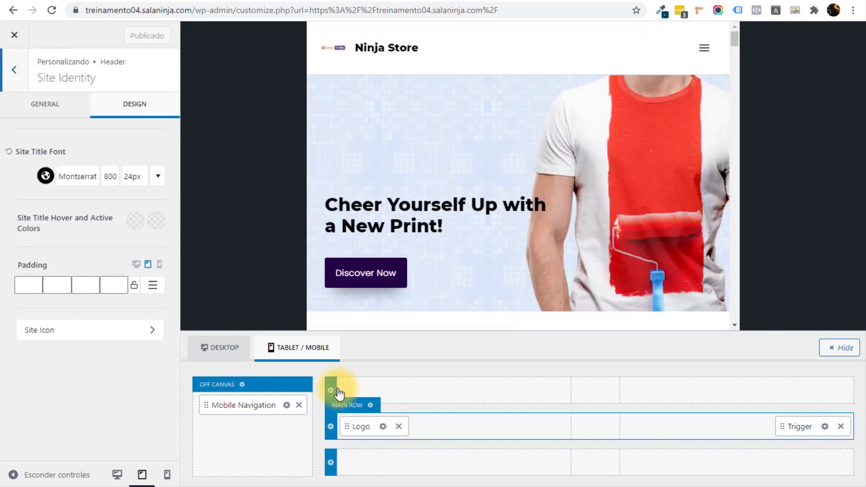
click(44, 111)
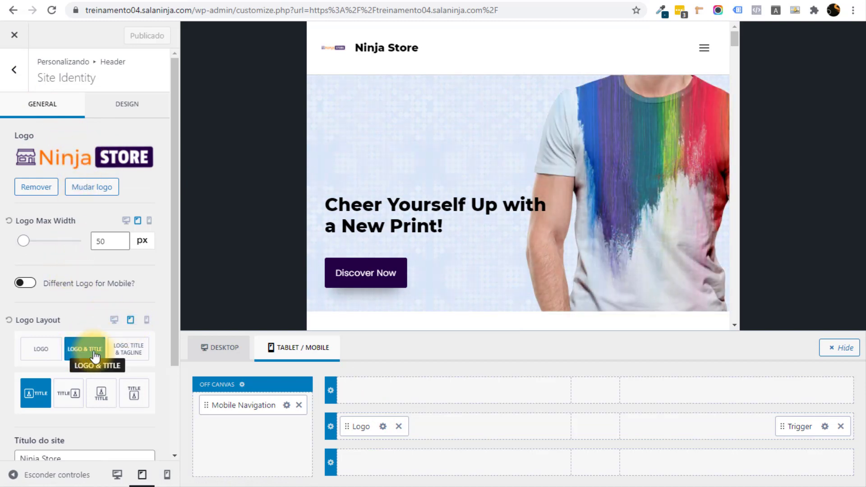
click(54, 355)
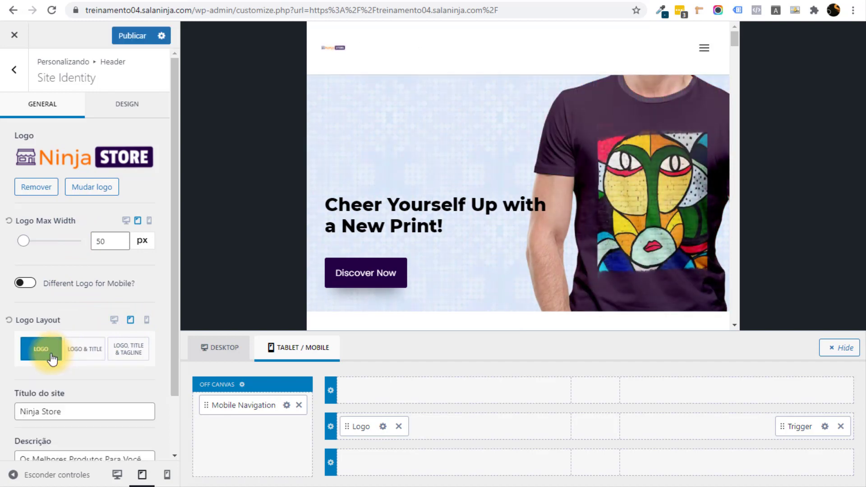
drag(24, 241, 49, 254)
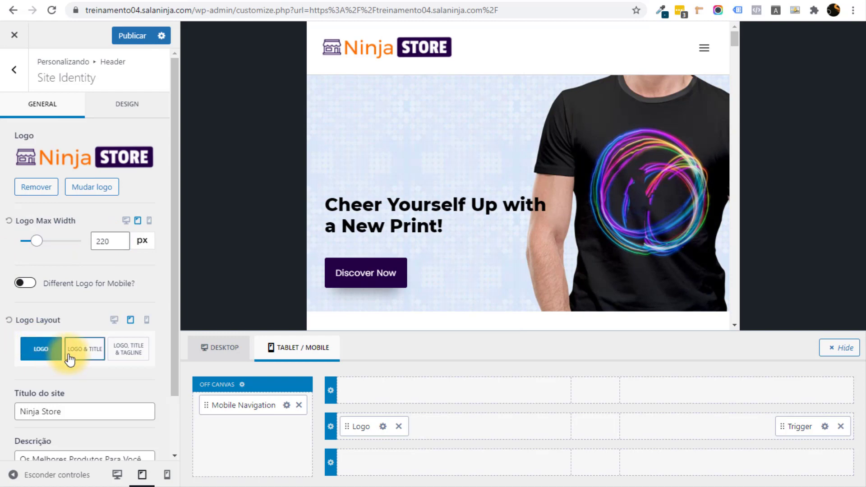
- For the mobile header, show only the logo at 200 px, then return to desktop preview
click(167, 476)
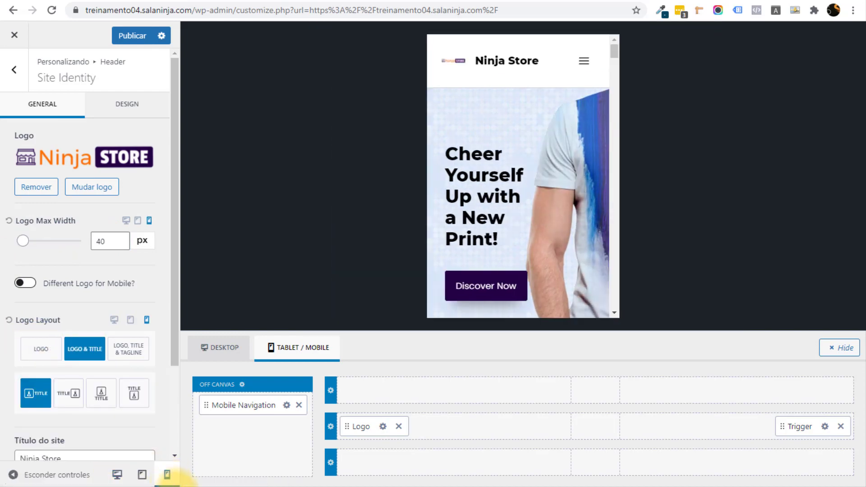
click(46, 356)
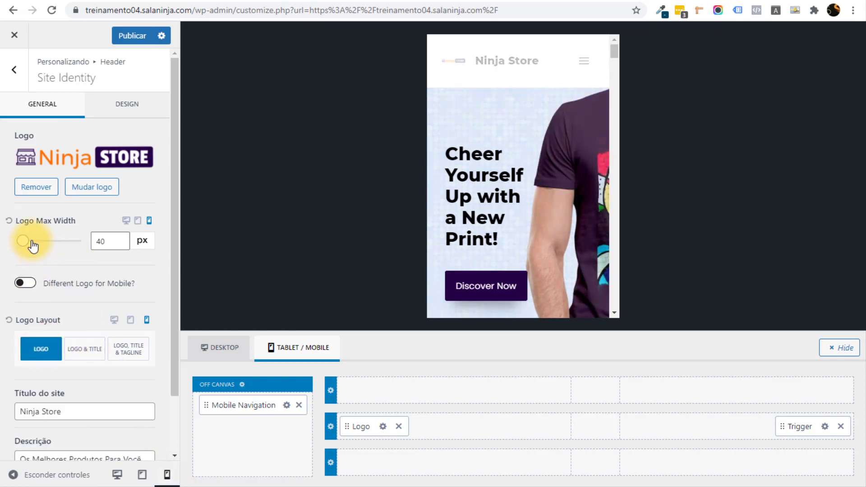
drag(27, 246, 32, 244)
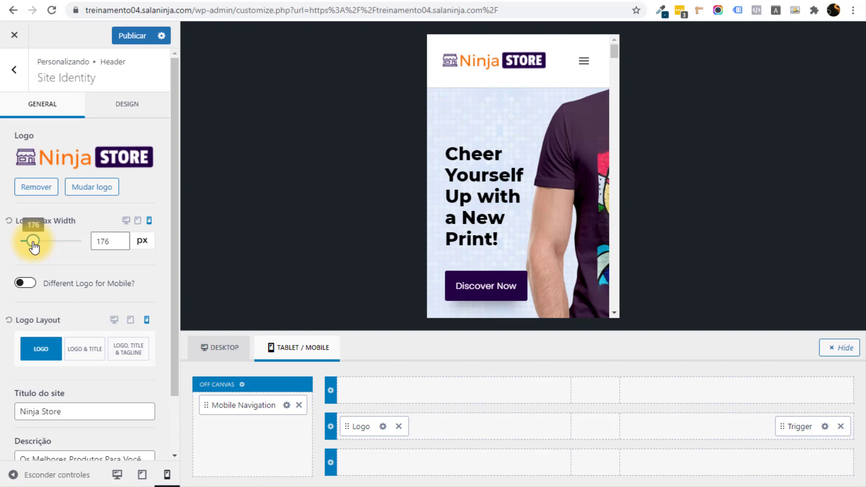
double_click(99, 243)
text(800)
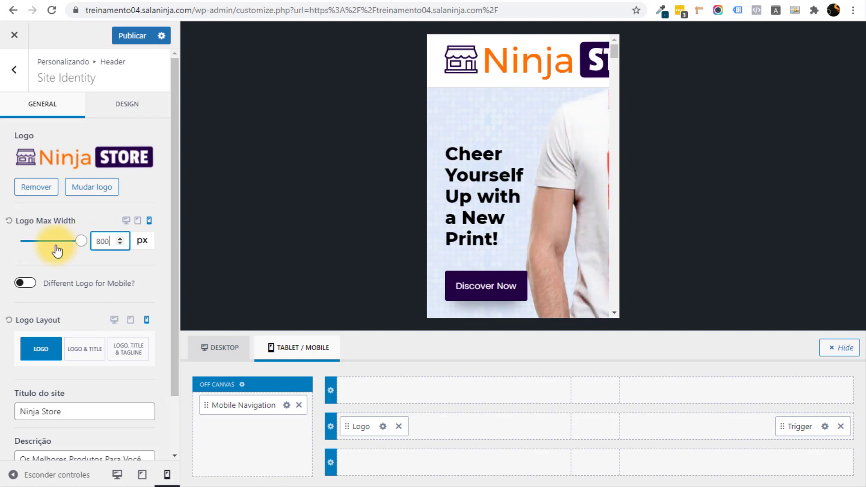
text(200)
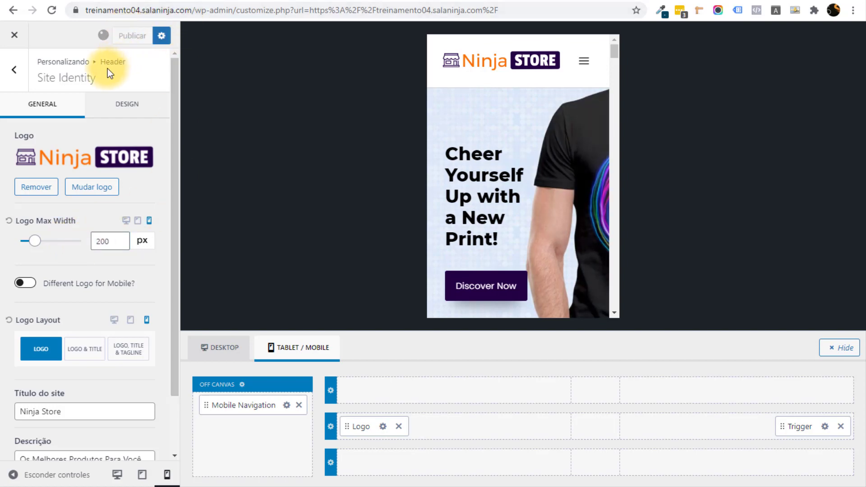
click(118, 475)
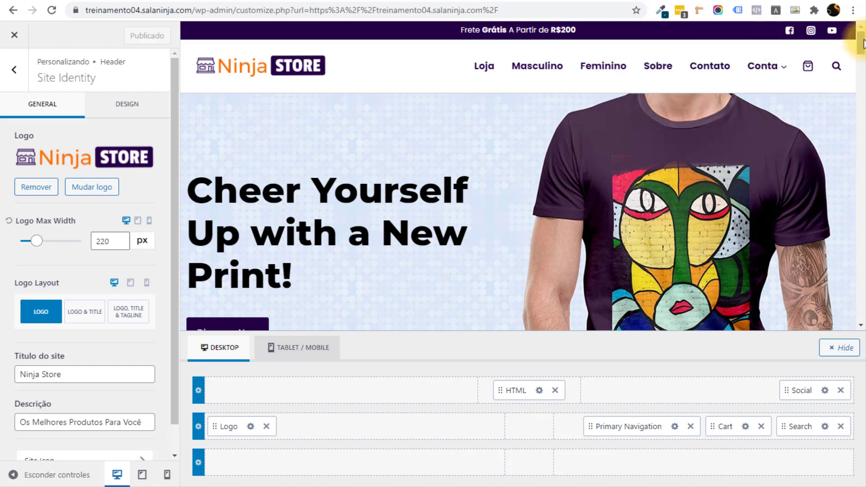
- Scroll to the footer and open the About Us widget with its Lorem ipsum text, after checking Quick Links
drag(862, 49, 861, 315)
scroll(496, 113, up, 4)
scroll(415, 171, down, 4)
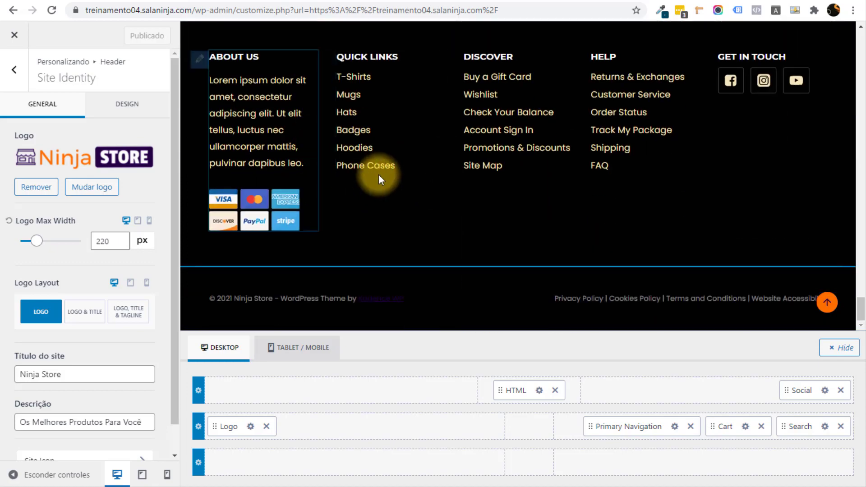
scroll(374, 167, up, 3)
scroll(326, 206, down, 3)
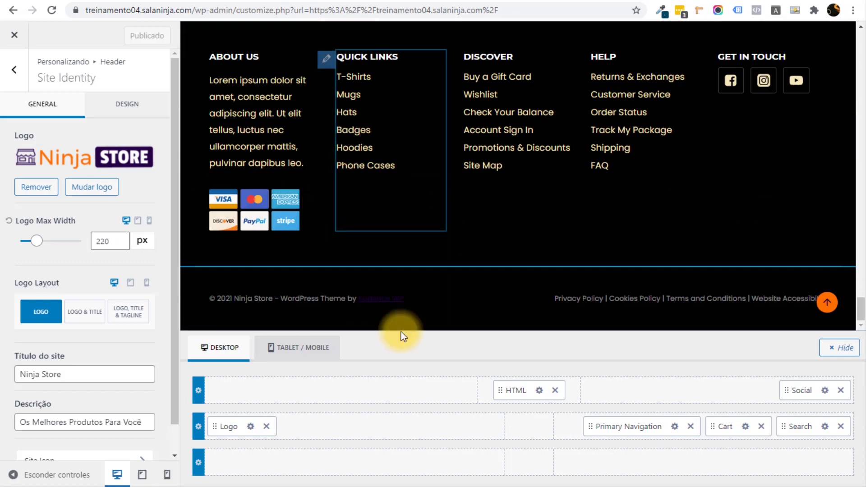
scroll(472, 256, up, 1)
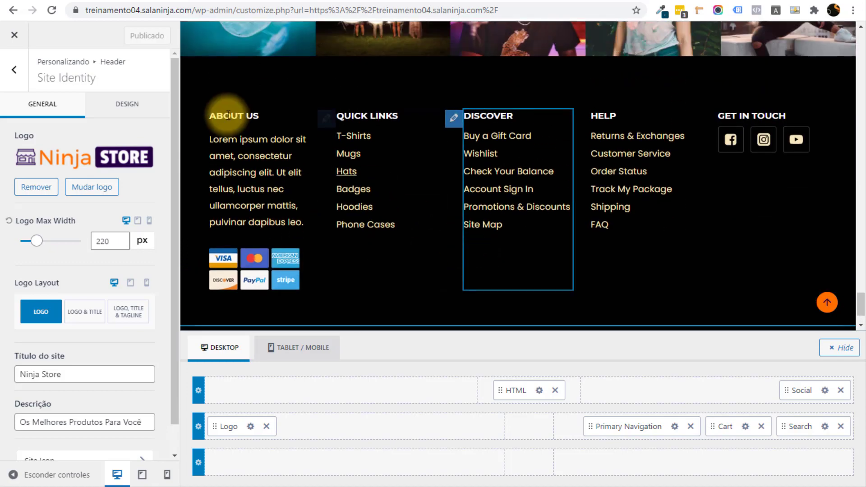
click(200, 120)
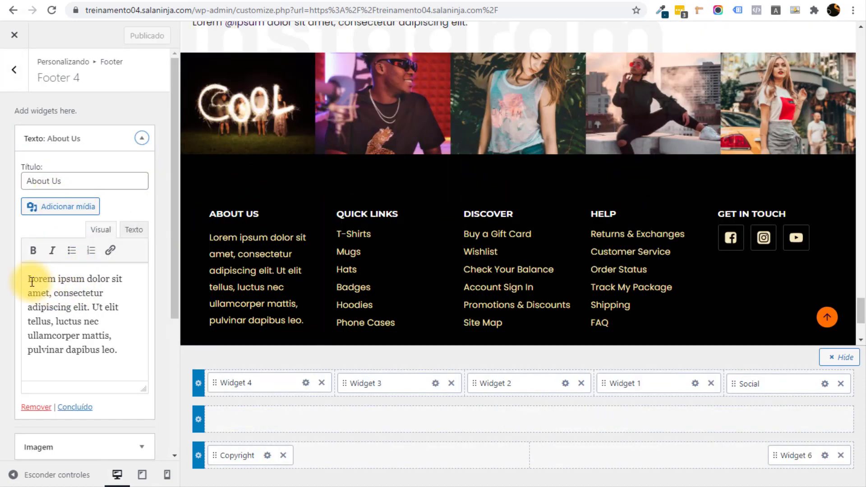
mouse_move(32, 282)
mouse_down()
mouse_move(110, 310)
mouse_move(99, 321)
mouse_up()
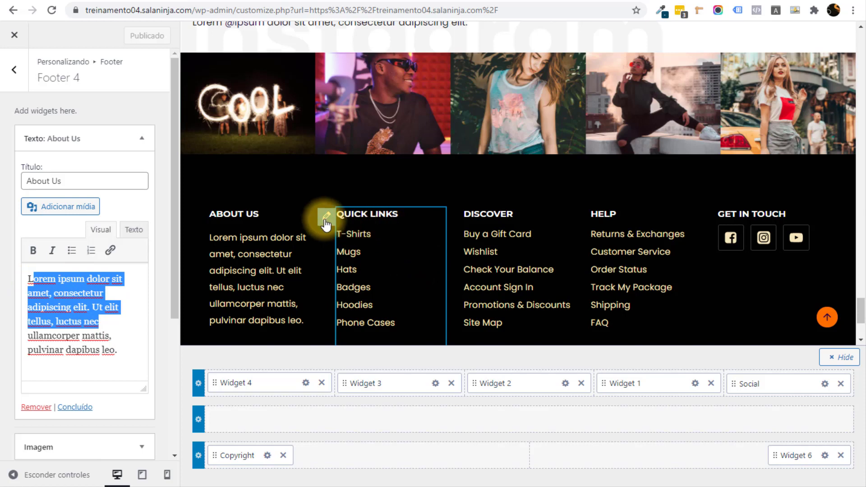
click(325, 220)
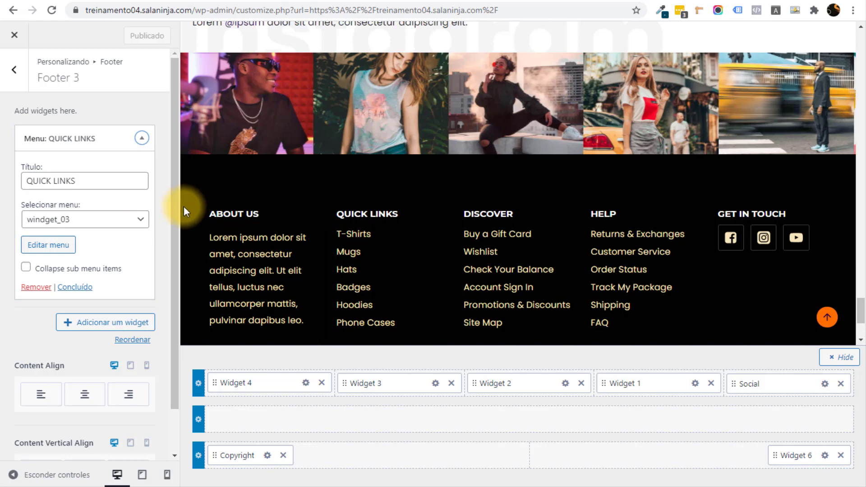
click(199, 216)
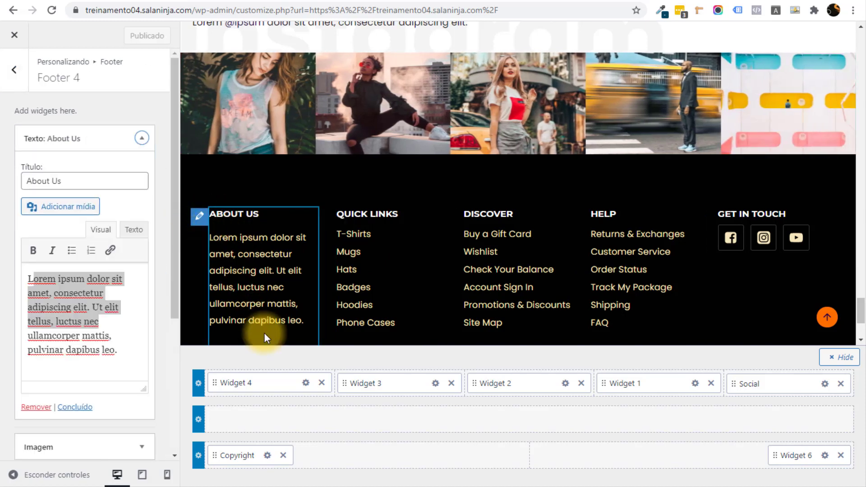
scroll(298, 342, down, 1)
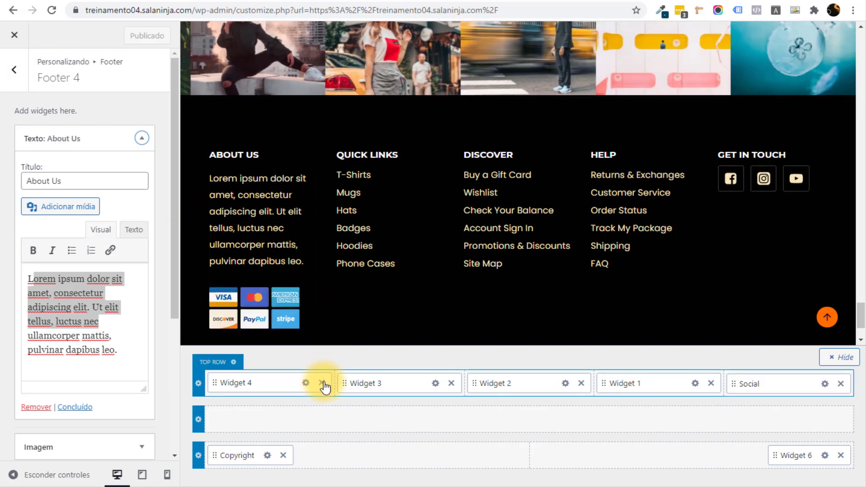
- Remove Widgets 1–4, Social and Widget 6 from the footer and set the bottom row to 1 column
click(323, 383)
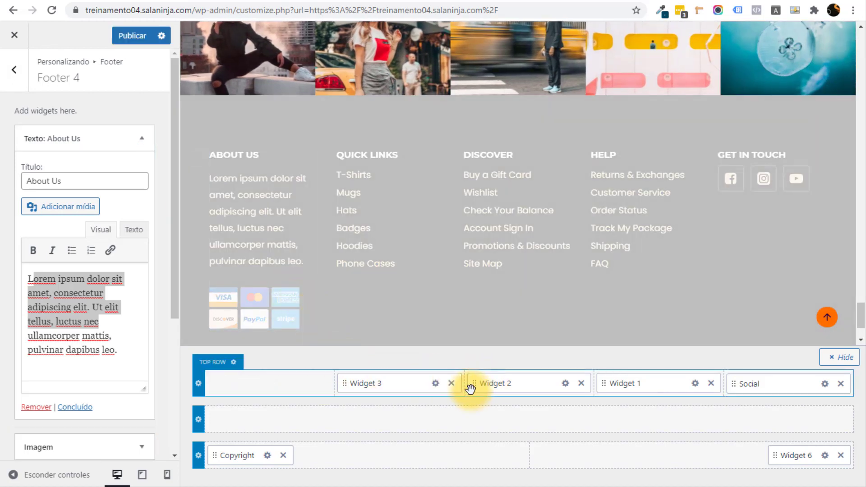
click(452, 384)
click(581, 384)
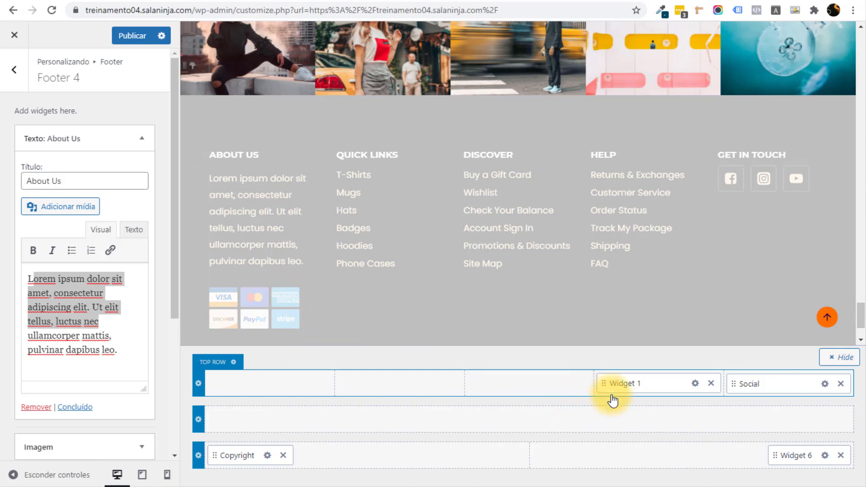
click(710, 384)
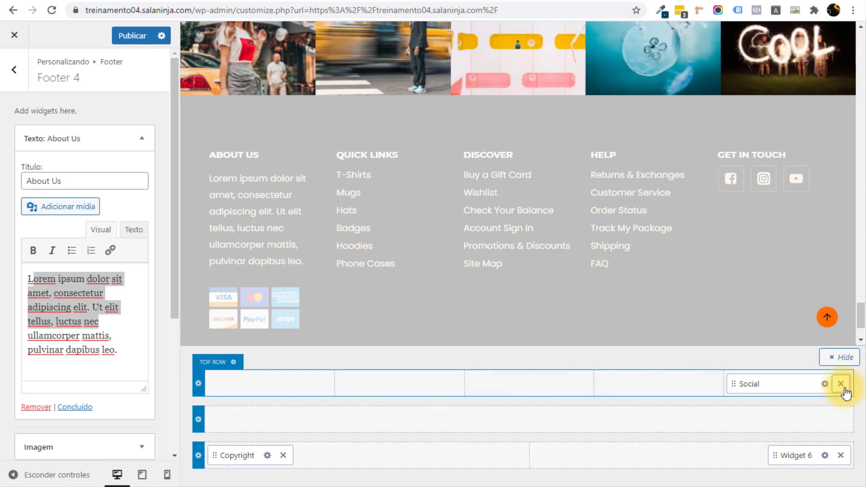
click(841, 384)
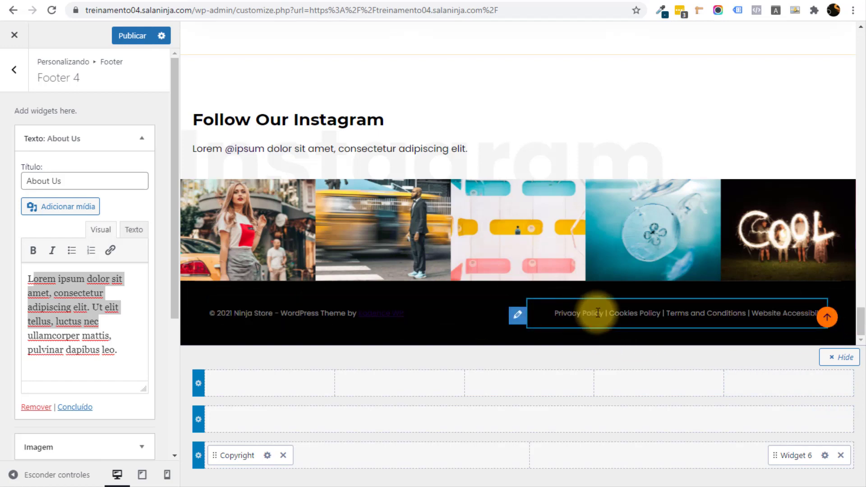
click(517, 316)
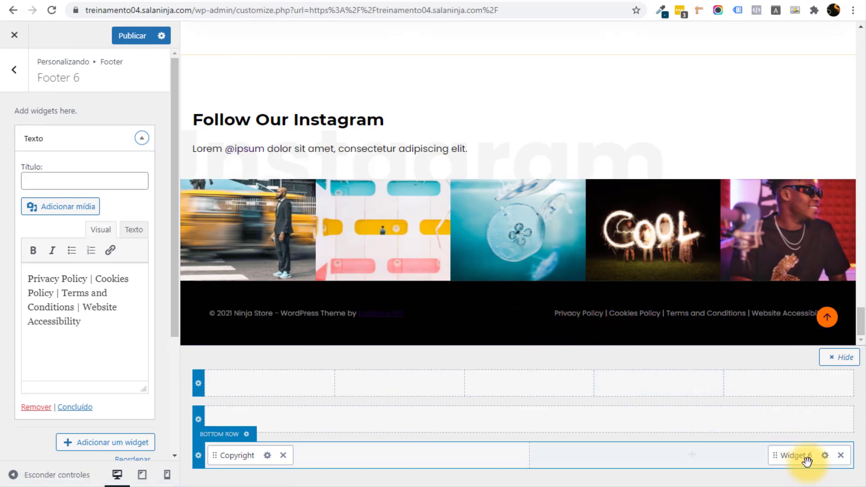
click(840, 456)
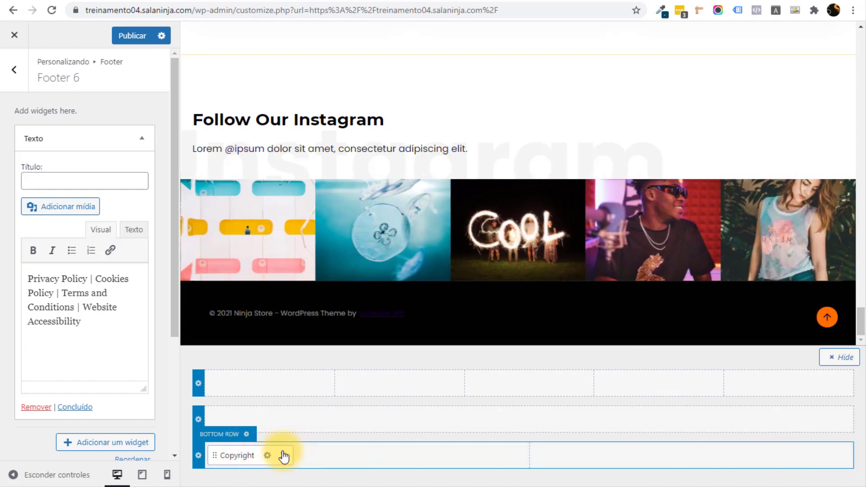
click(246, 436)
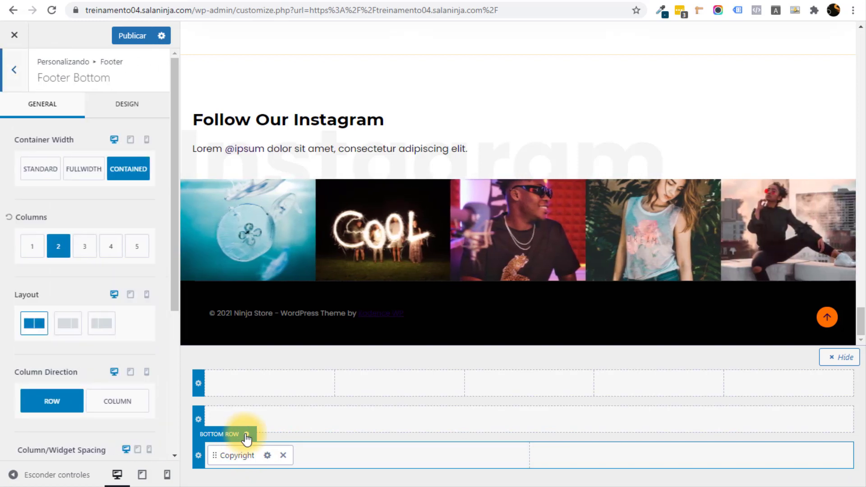
click(28, 246)
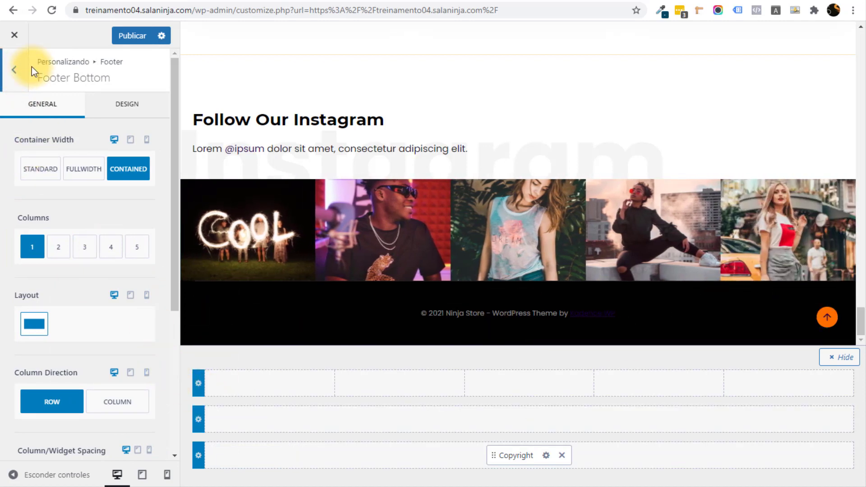
- Make the footer background dark purple
click(12, 70)
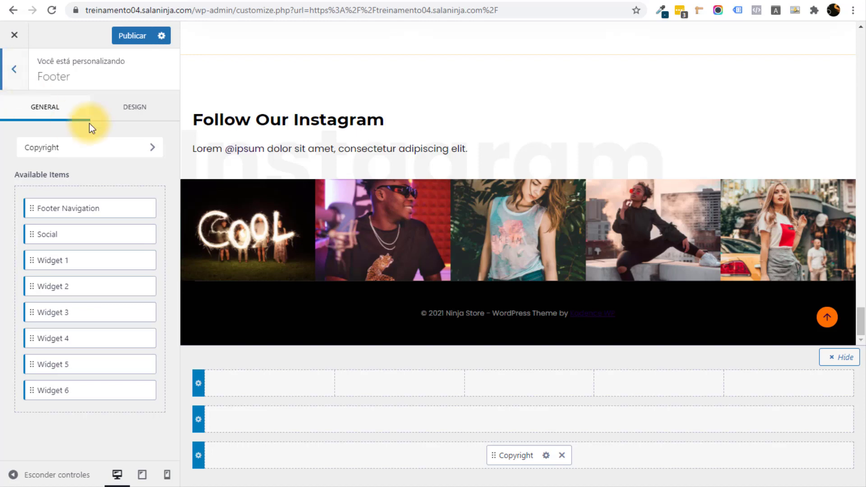
click(144, 110)
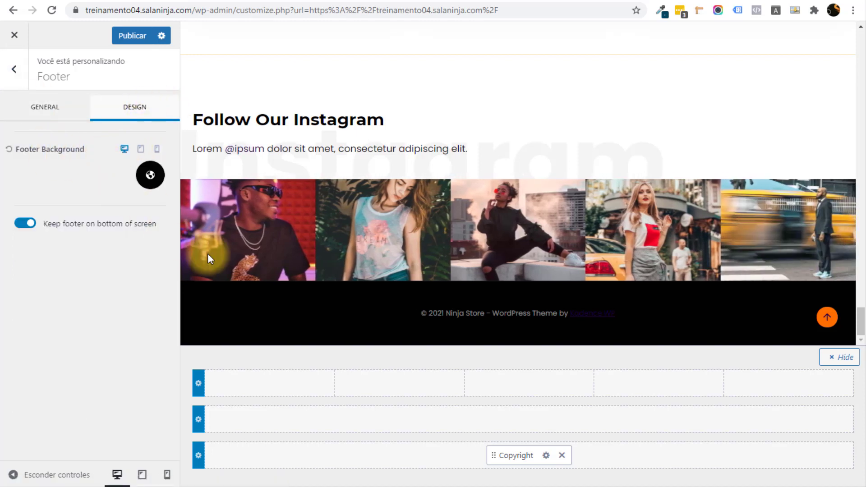
click(146, 186)
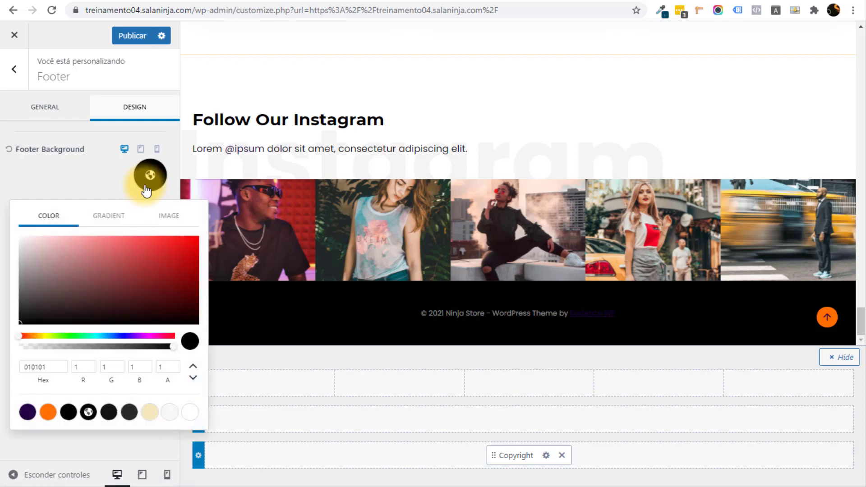
click(27, 413)
click(5, 377)
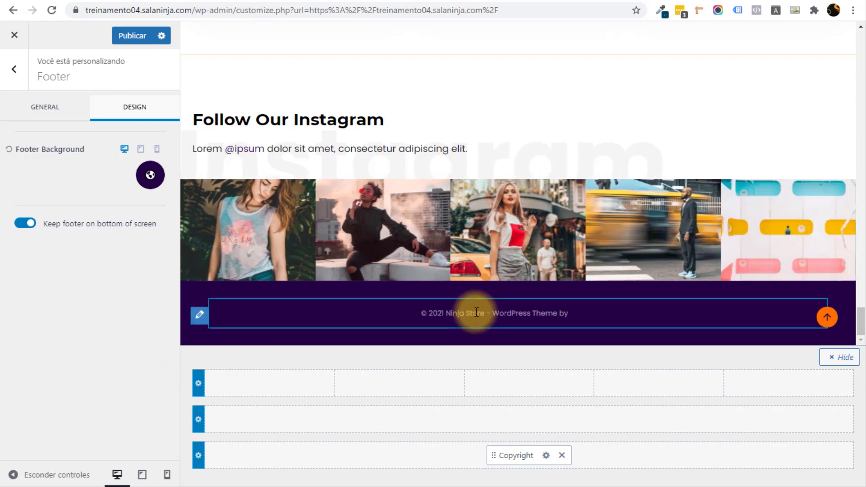
- Set the copyright line's link and hover link colours to white
click(200, 321)
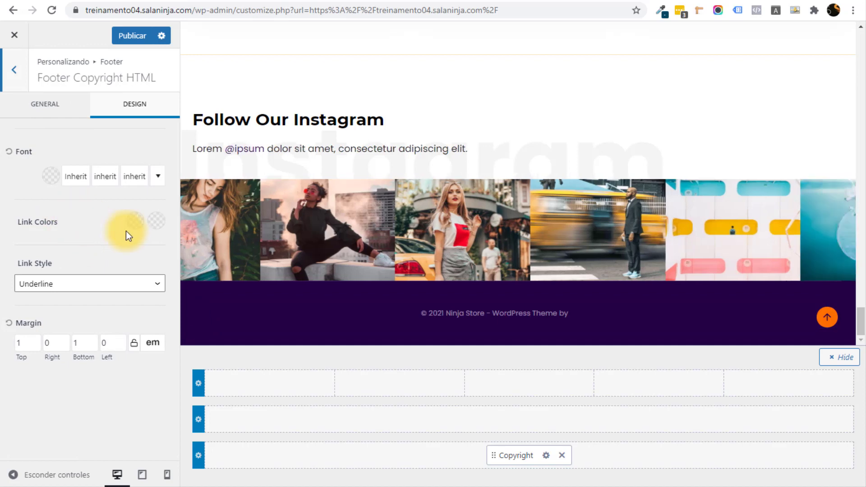
click(134, 221)
drag(35, 259, 2, 241)
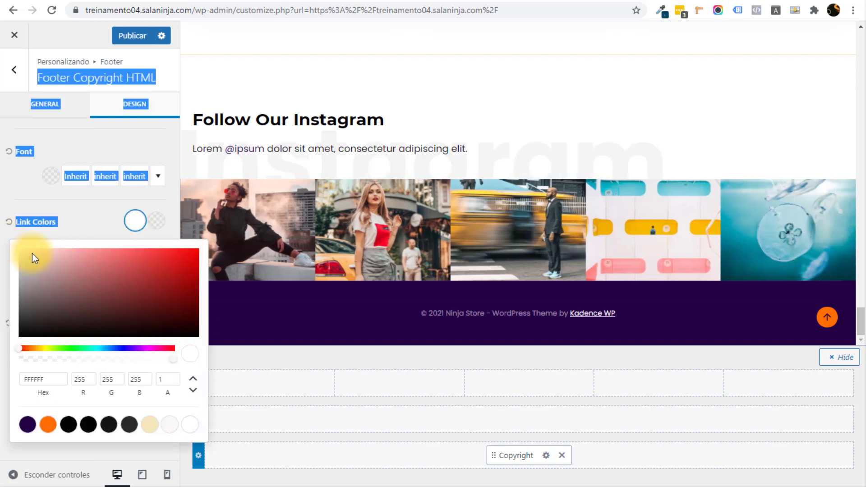
click(3, 240)
click(157, 223)
drag(40, 267, 15, 246)
click(2, 252)
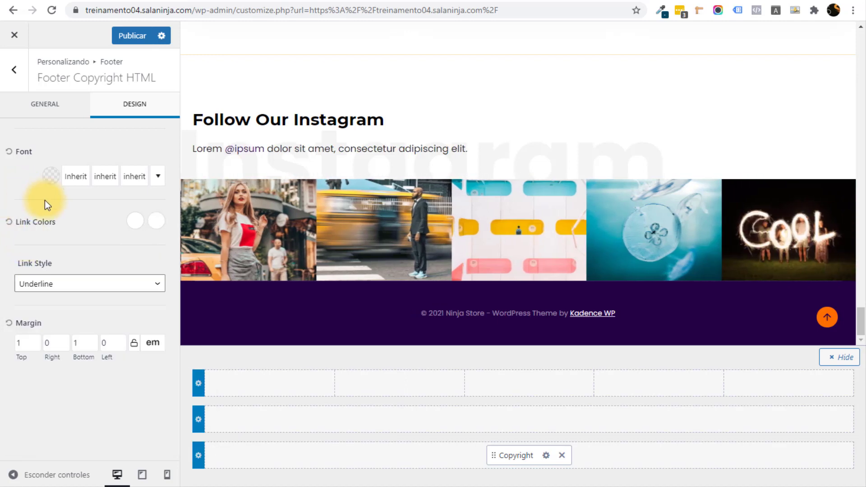
- Replace the placeholder footer copyright with 'Sala Ninja 2021 - Todos Os Direitos Reservados' and publish it
click(45, 123)
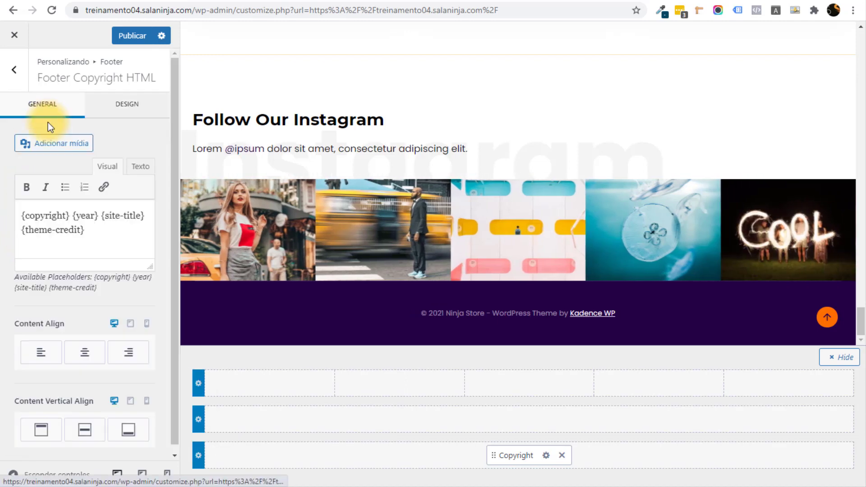
drag(90, 242, 21, 215)
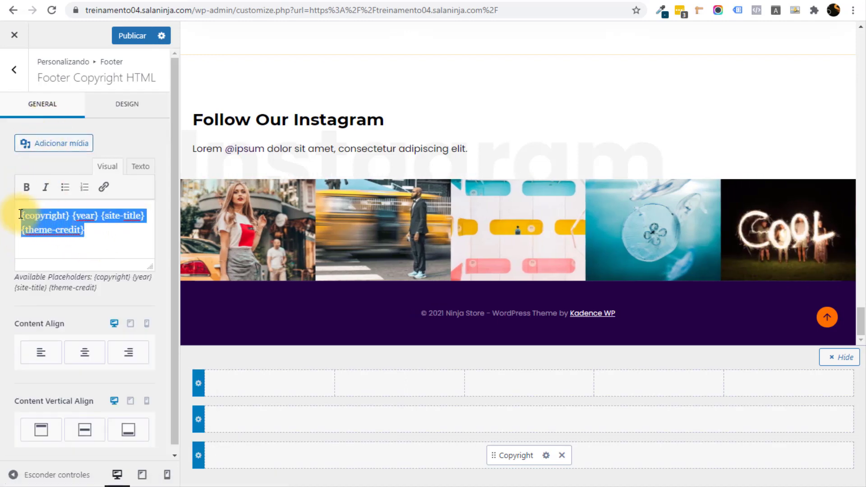
key(BackSpace)
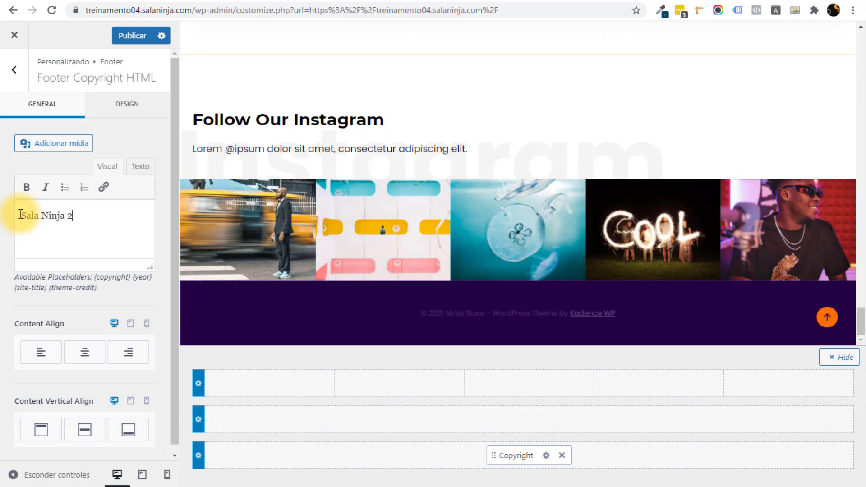
text(Sala Ninja 2021 - Todos Os Direitos Reservados)
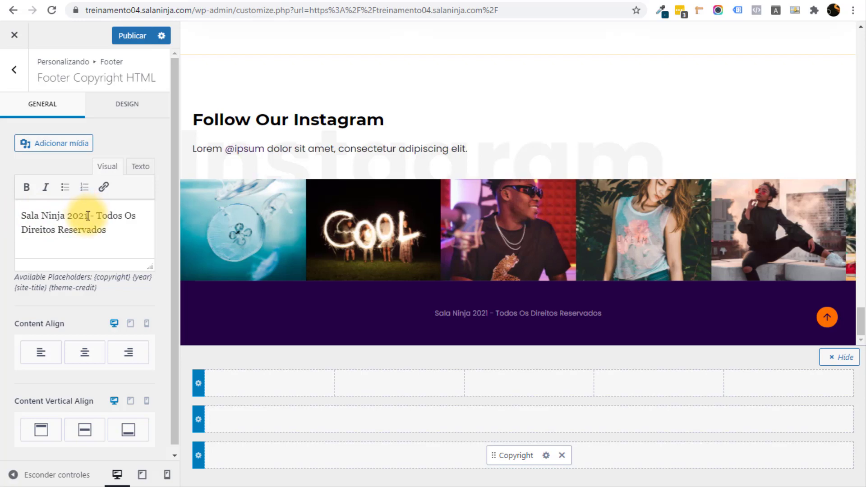
click(131, 36)
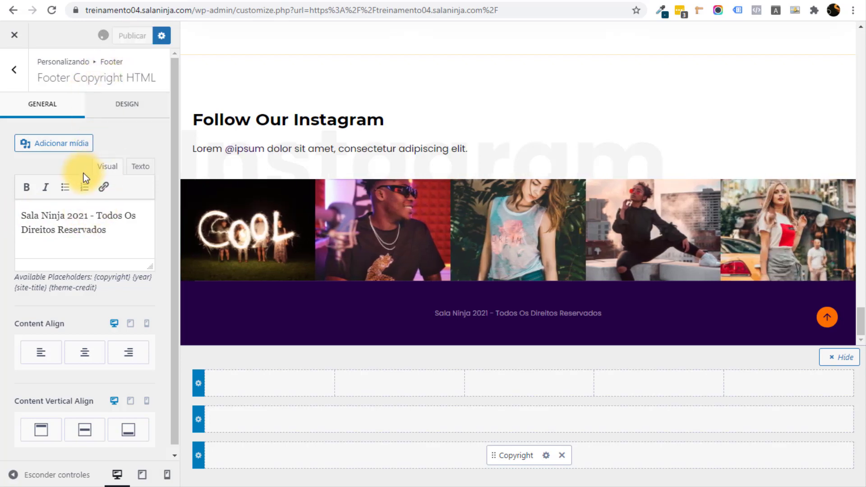
drag(861, 322, 863, 38)
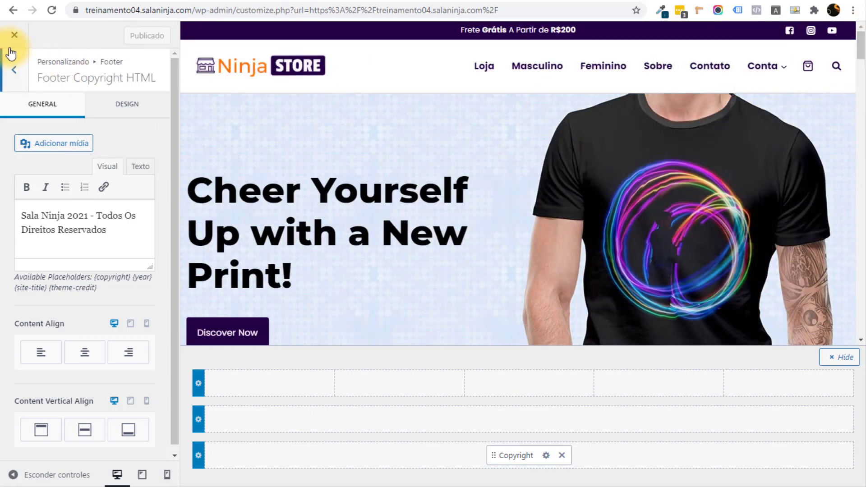
- Close the customizer and check the new copyright line in the live store's purple footer
click(14, 36)
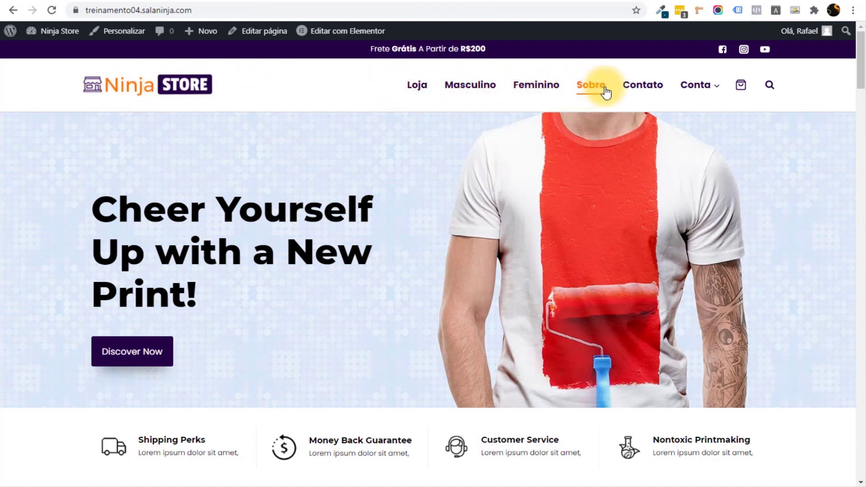
drag(859, 68, 860, 451)
drag(400, 455, 519, 458)
click(834, 467)
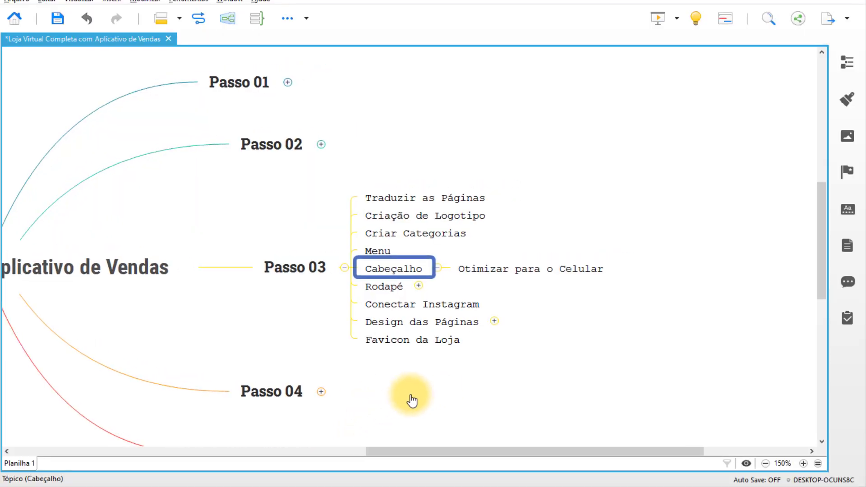
- Collapse the Cabeçalho and Rodapé topics under Passo 03 and mark Conectar Instagram as next
click(573, 269)
click(432, 283)
click(418, 286)
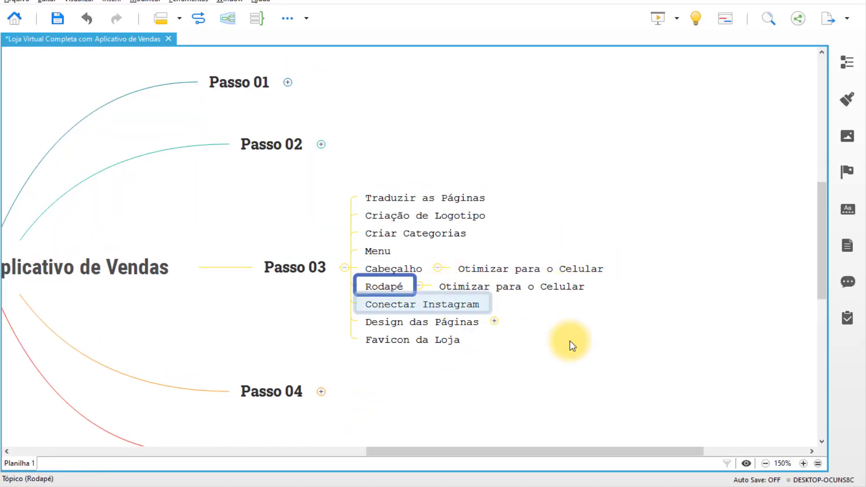
click(570, 344)
drag(561, 234, 465, 299)
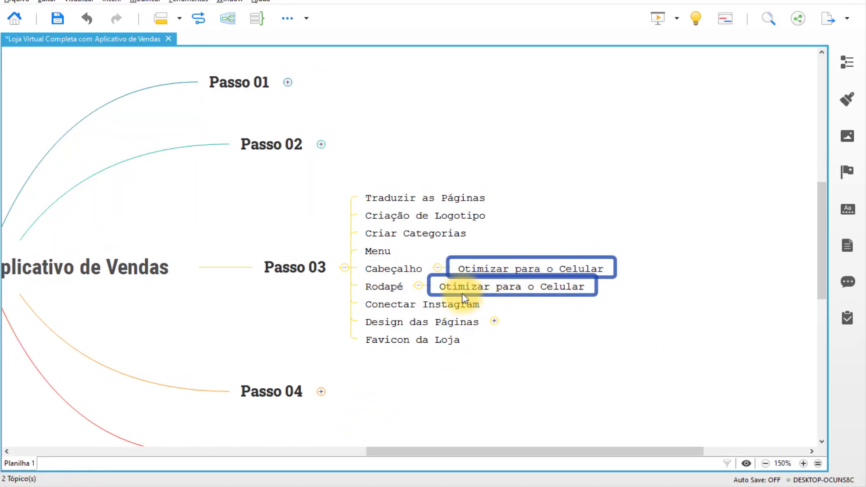
click(420, 285)
click(438, 268)
click(620, 305)
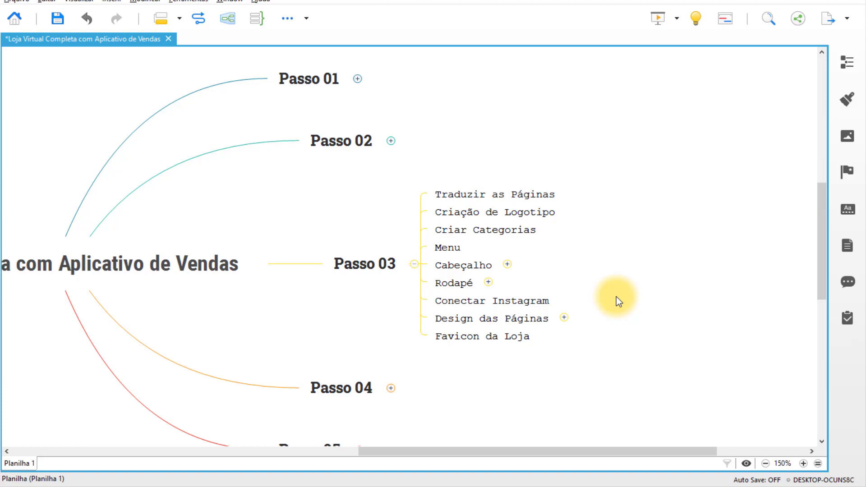
click(526, 303)
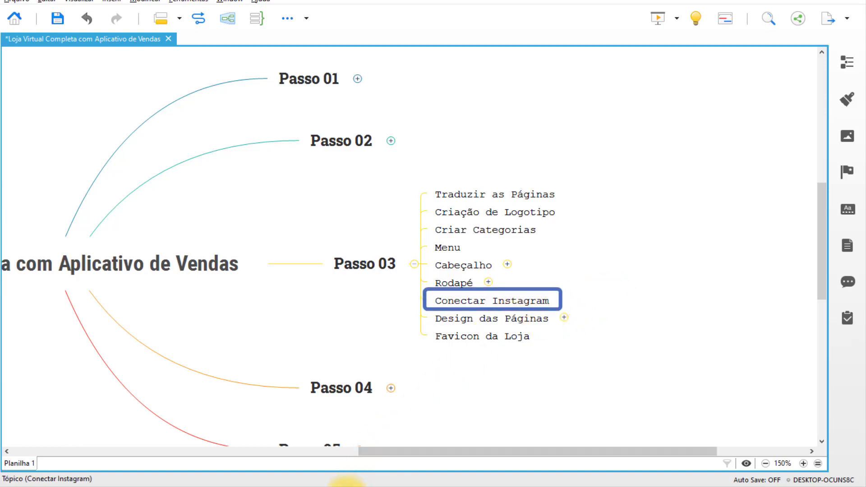
click(346, 484)
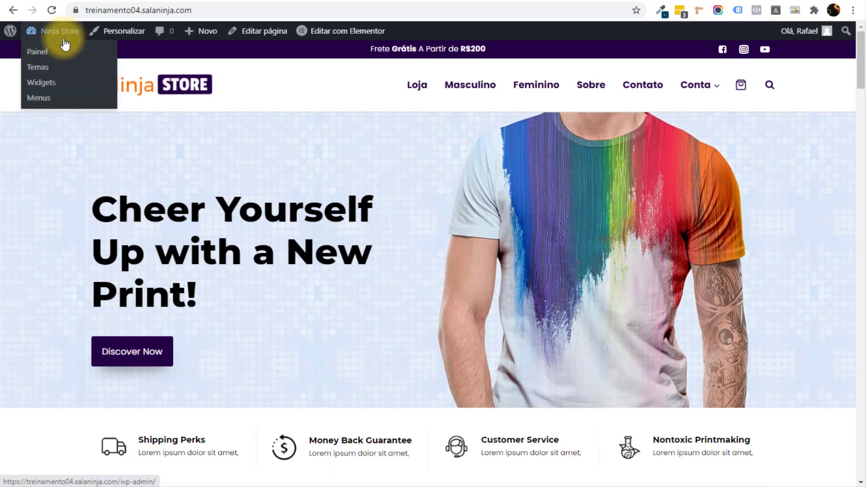
- Go through the admin dashboard to Plugins > Adicionar novo
click(53, 53)
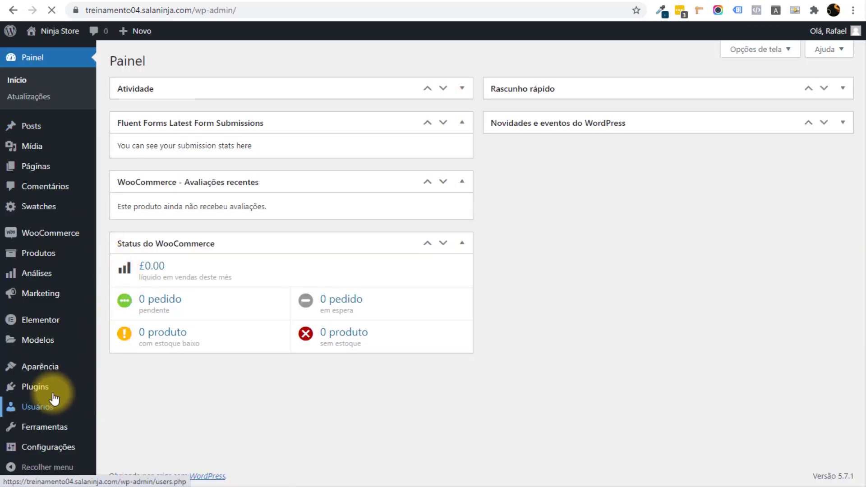
mouse_move(45, 387)
click(142, 406)
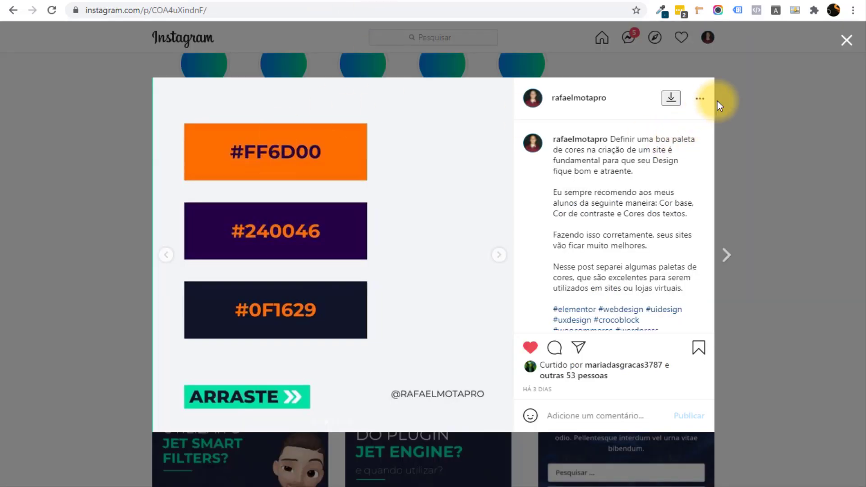
- Close the open Instagram post and scroll through the profile's post grid
click(717, 101)
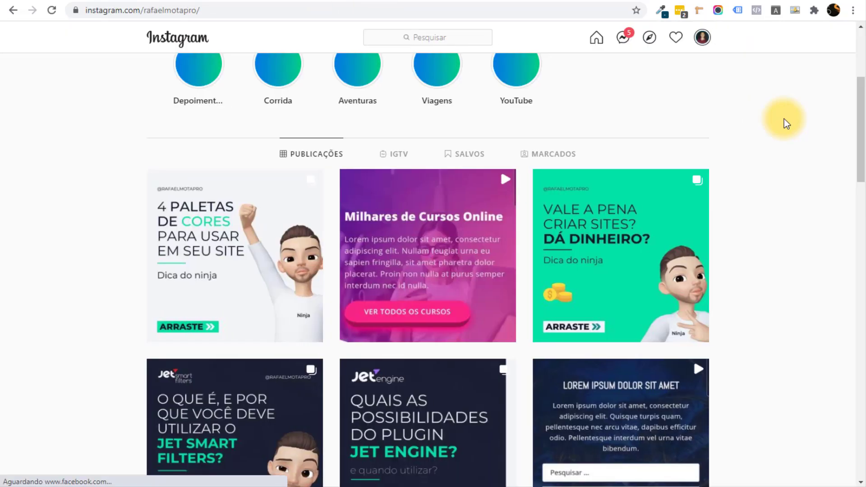
scroll(758, 221, up, 5)
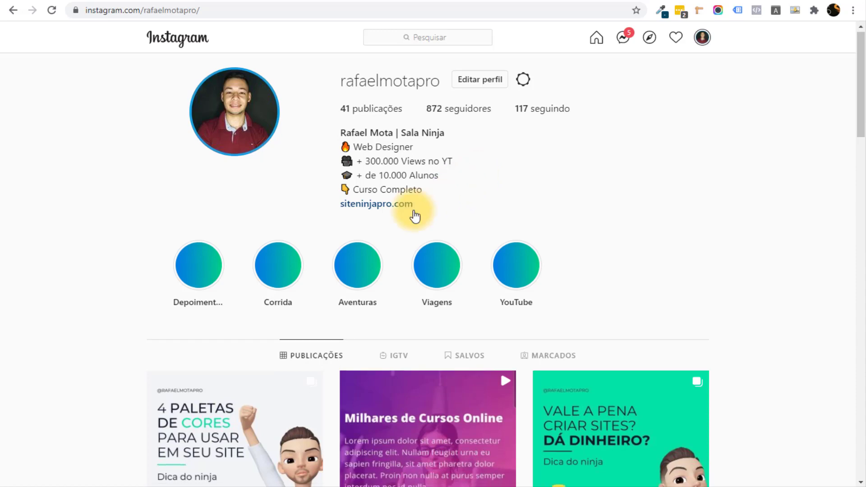
scroll(348, 310, down, 4)
scroll(248, 334, down, 3)
scroll(248, 334, up, 5)
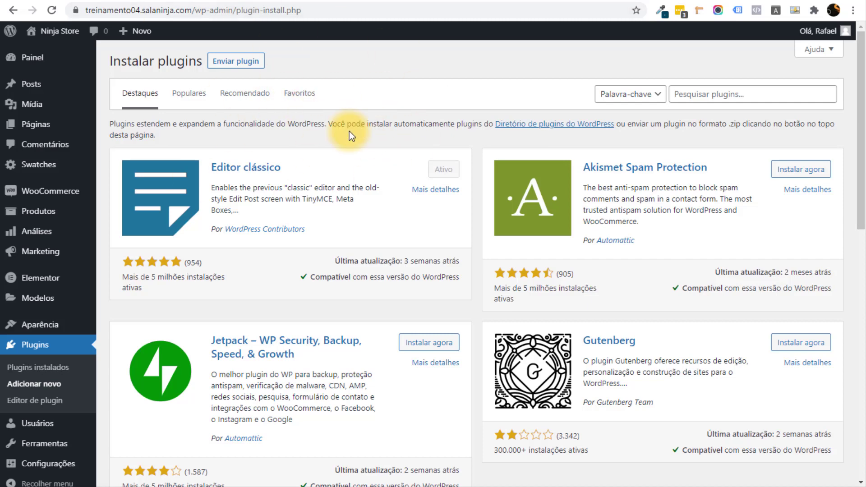
- Search plugins for 'instagram', then install and activate Smash Balloon Social Photo Feed
click(741, 98)
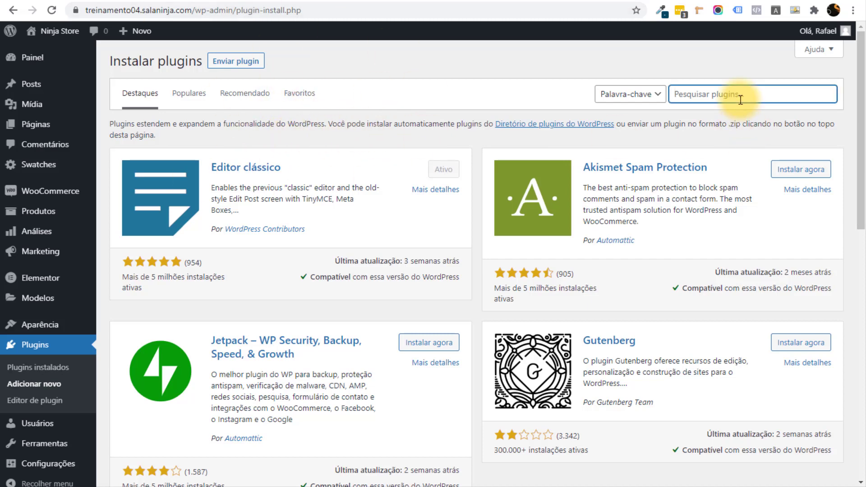
text(instagram)
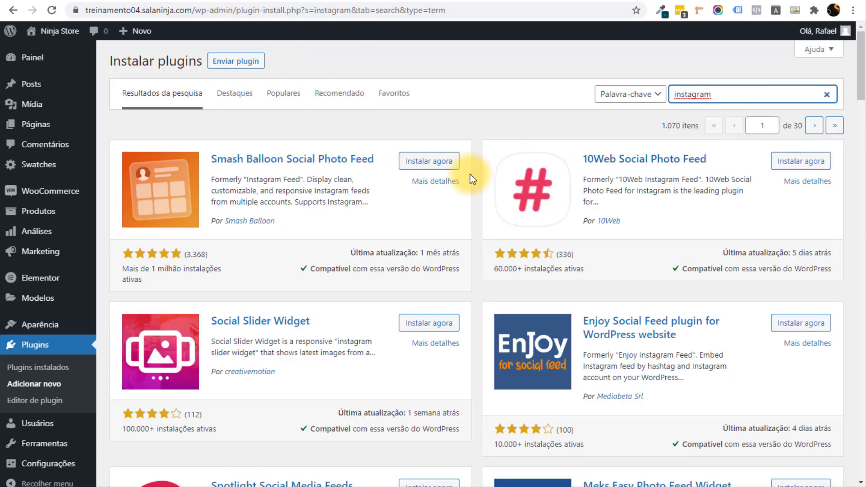
click(412, 165)
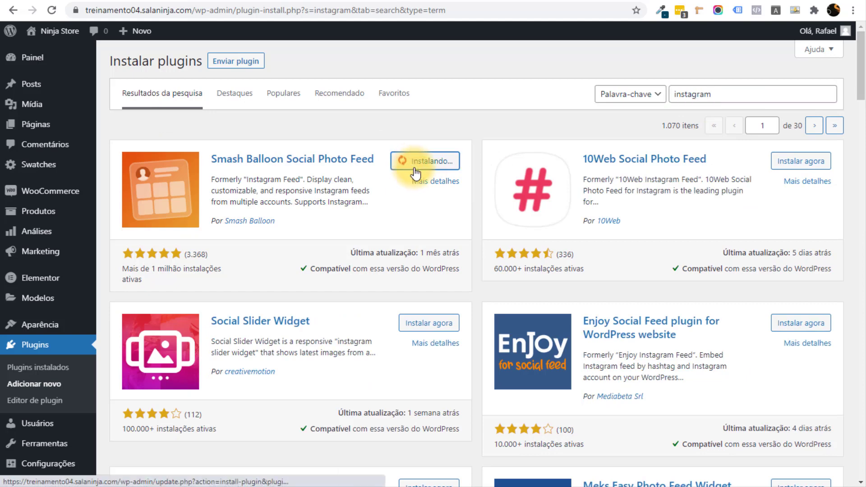
click(451, 163)
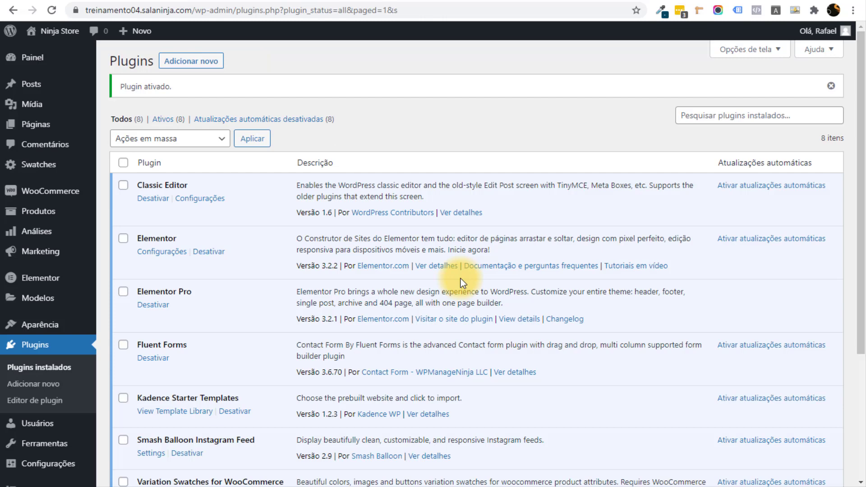
scroll(174, 381, down, 3)
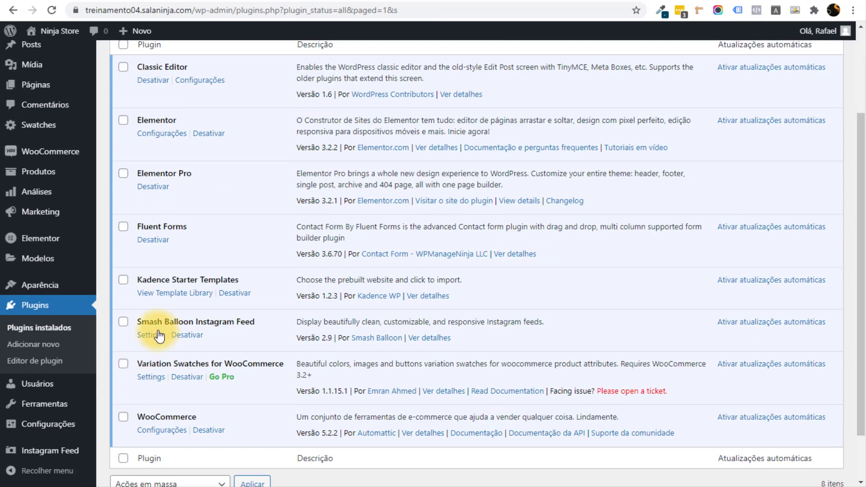
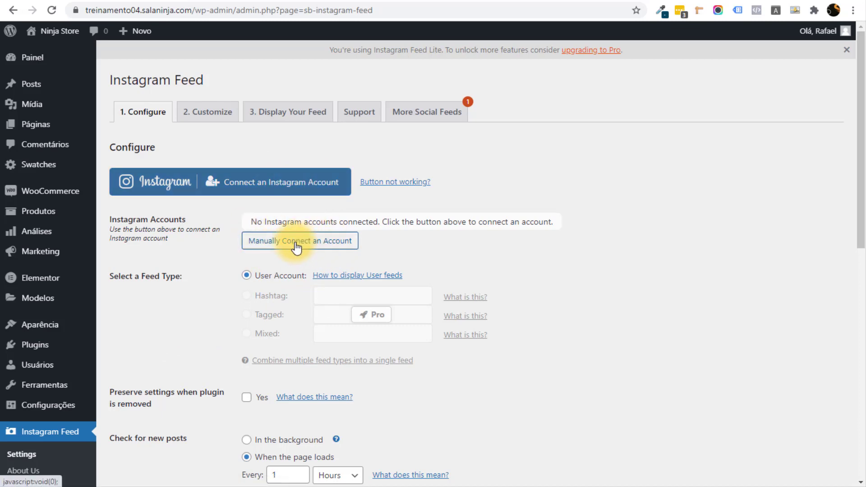
- Start connecting a personal Instagram account and authorize the feed plugin on Instagram
click(244, 189)
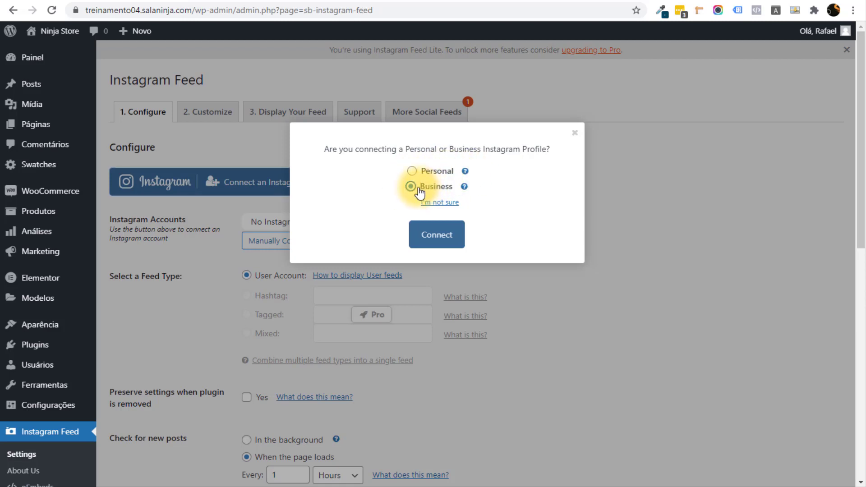
click(443, 243)
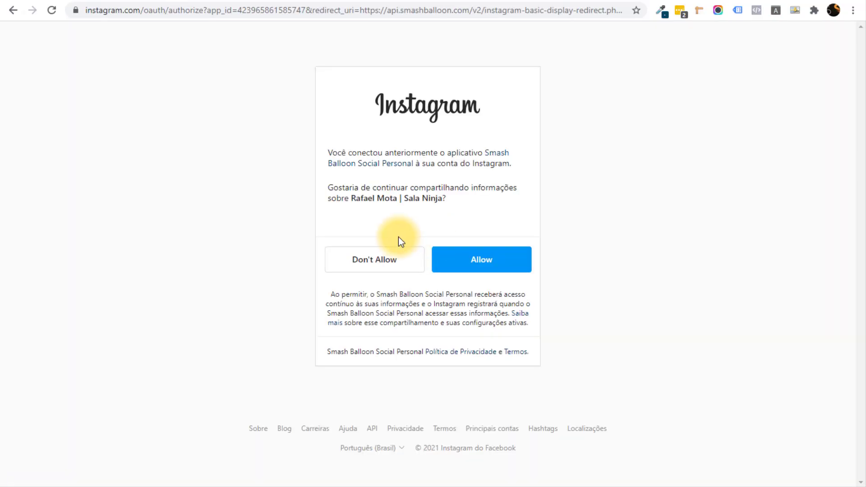
click(501, 273)
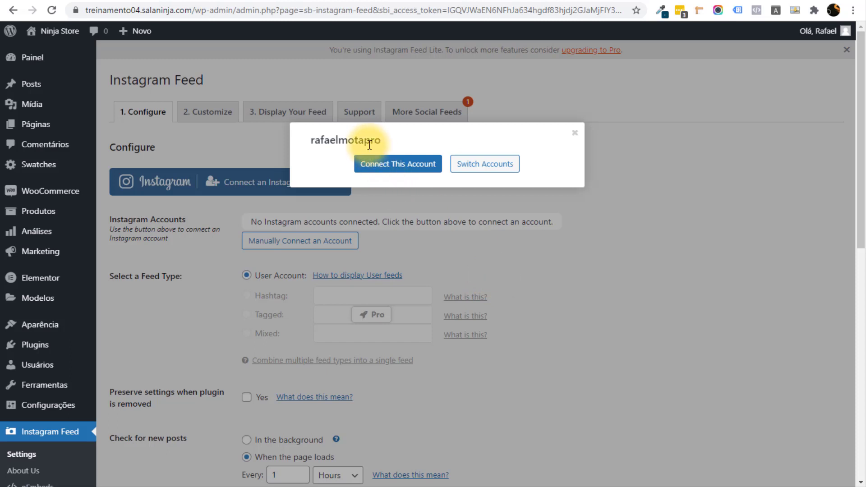
- Check the account name and confirm Connect This Account for the user-account feed
drag(309, 140, 386, 140)
click(386, 139)
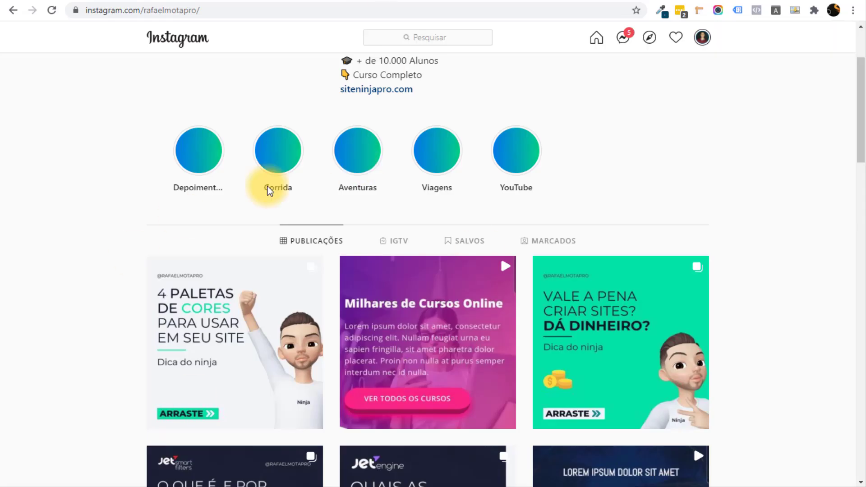
scroll(261, 187, down, 7)
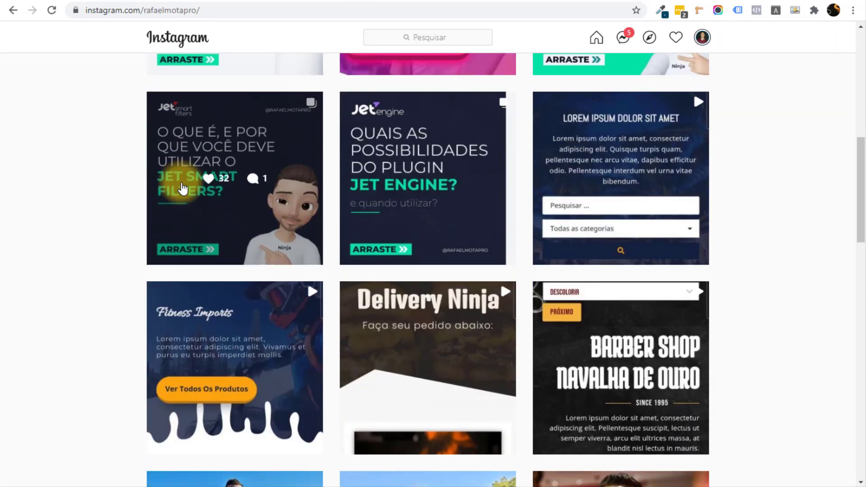
scroll(174, 187, up, 10)
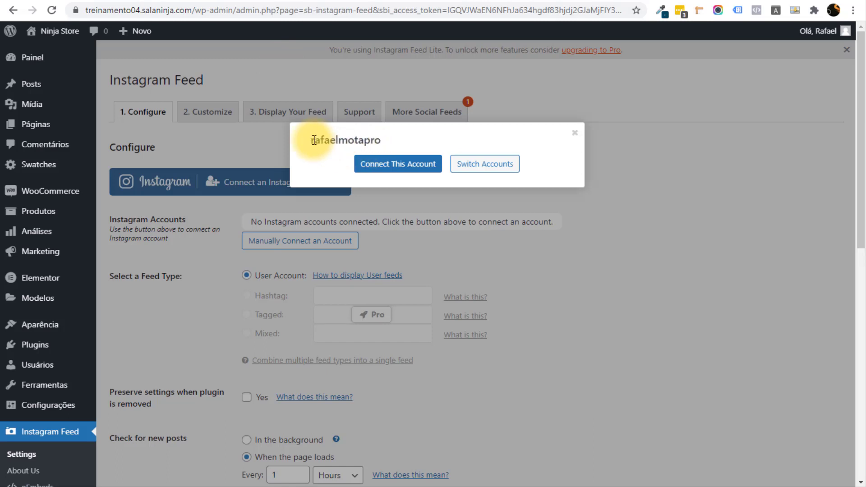
drag(314, 141, 397, 139)
click(397, 139)
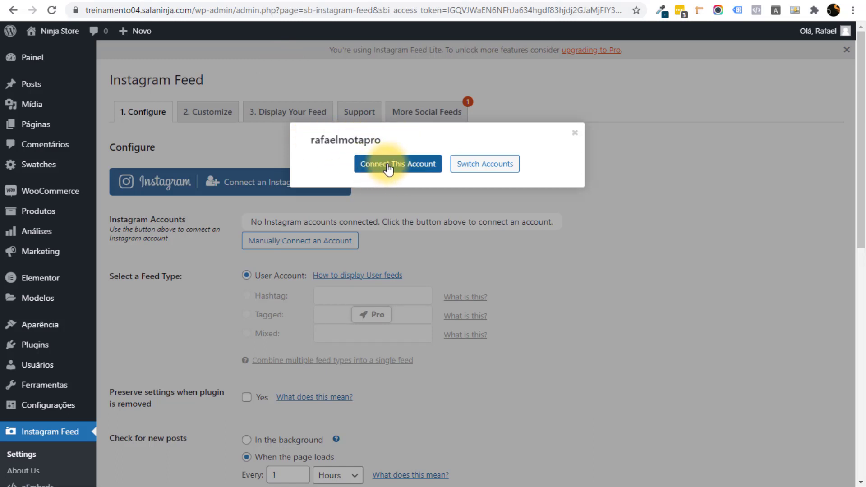
click(378, 168)
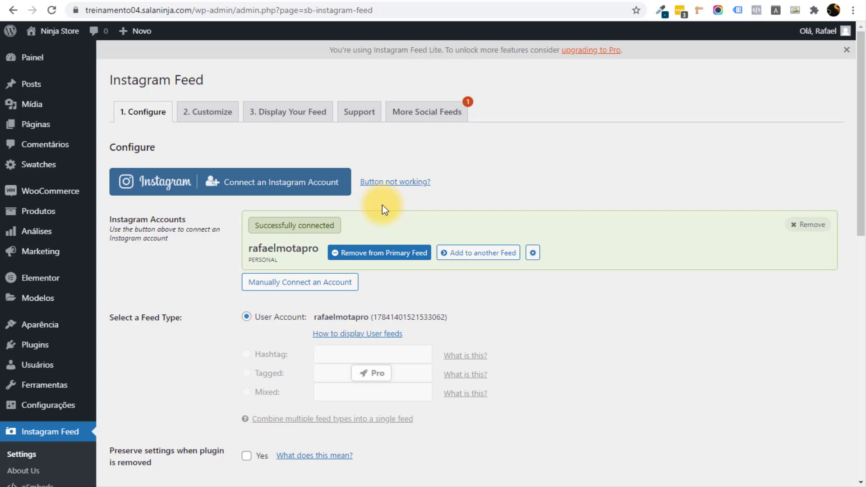
scroll(383, 204, down, 10)
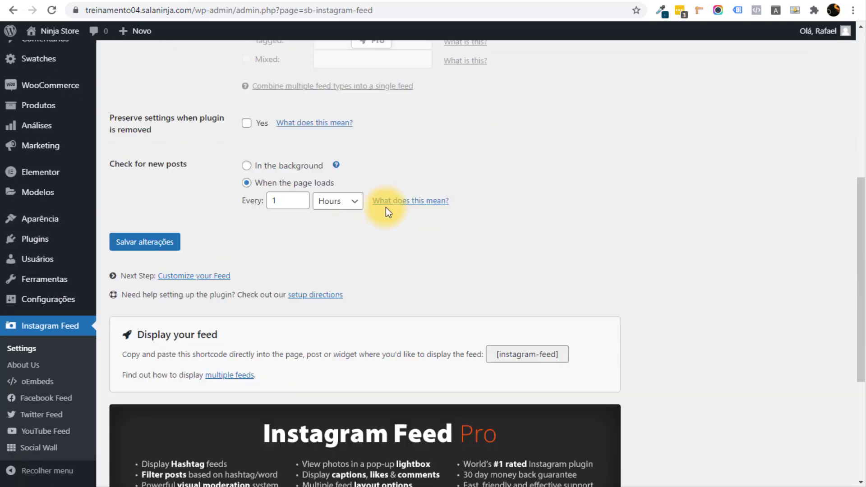
scroll(319, 212, up, 10)
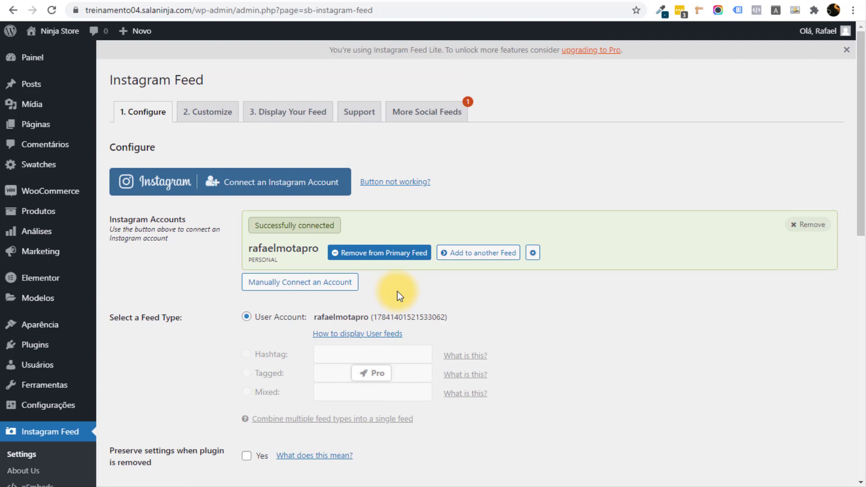
click(221, 115)
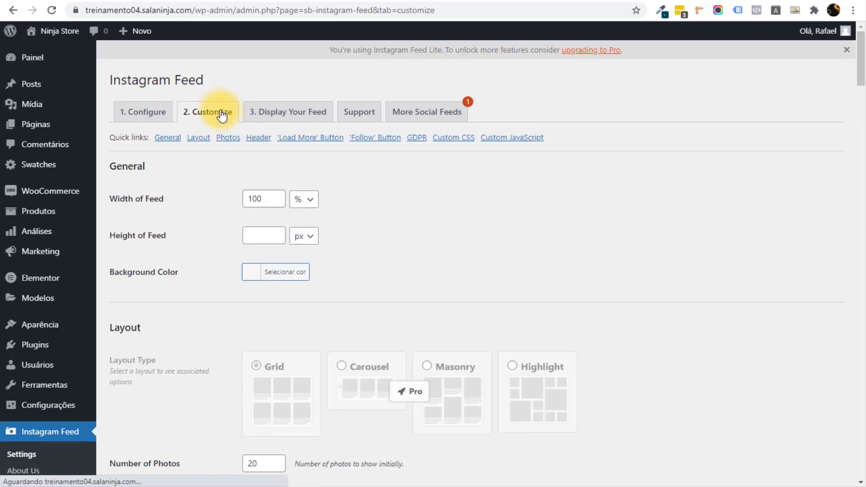
scroll(200, 96, down, 5)
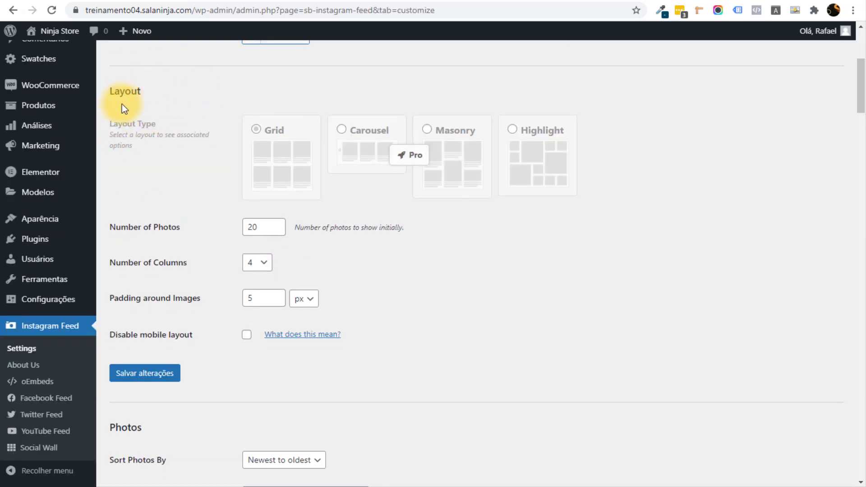
mouse_move(396, 163)
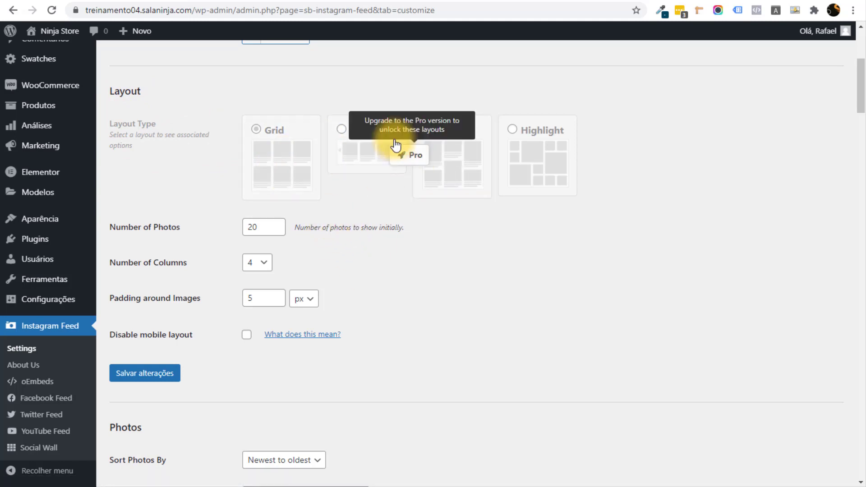
scroll(412, 219, down, 1)
scroll(412, 219, up, 1)
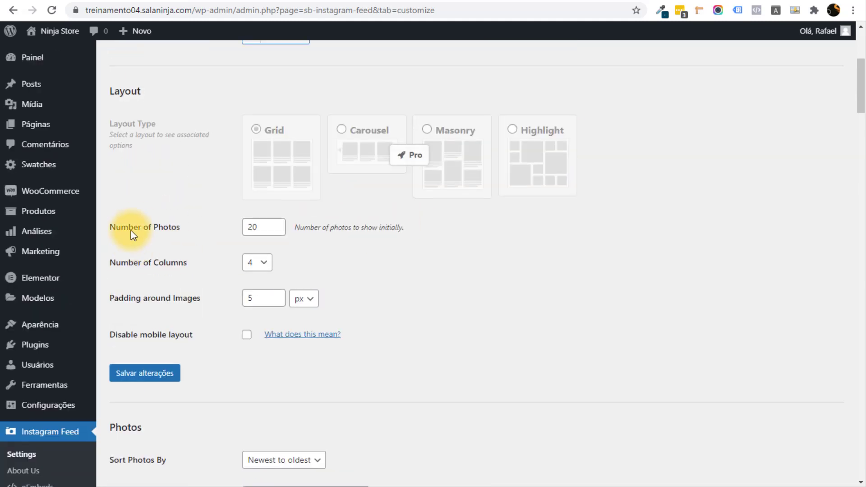
drag(265, 225, 194, 226)
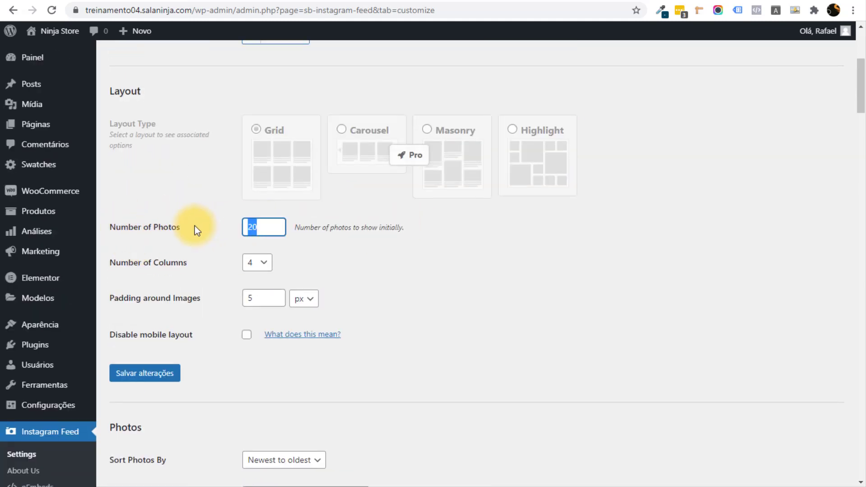
text(8)
click(701, 314)
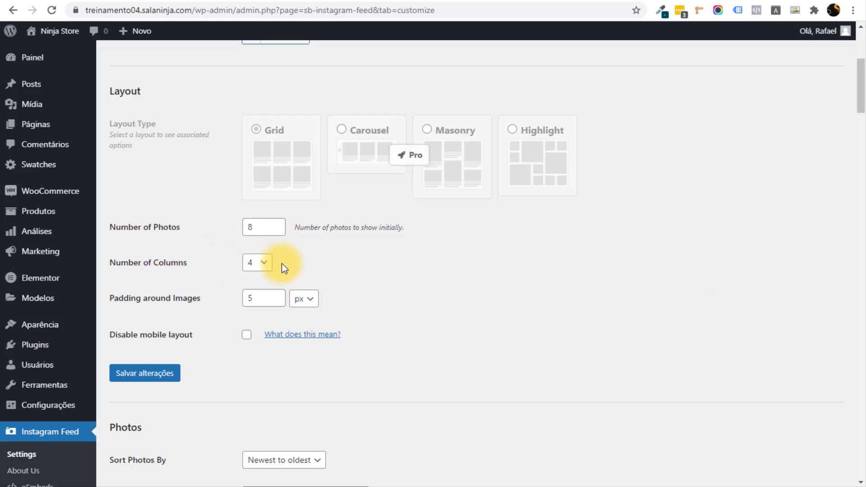
scroll(290, 266, down, 3)
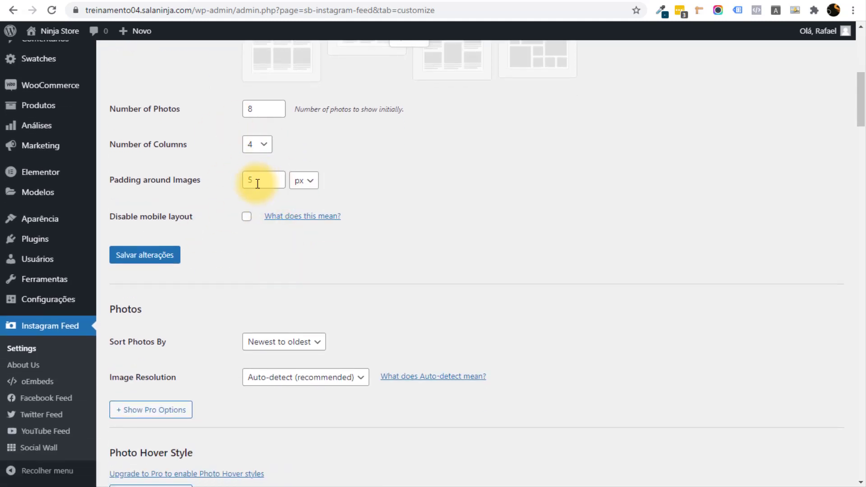
click(174, 255)
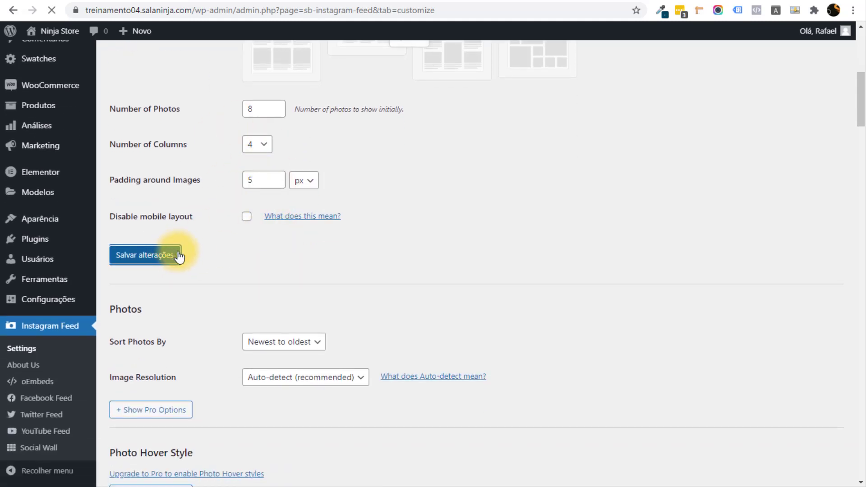
scroll(185, 253, down, 3)
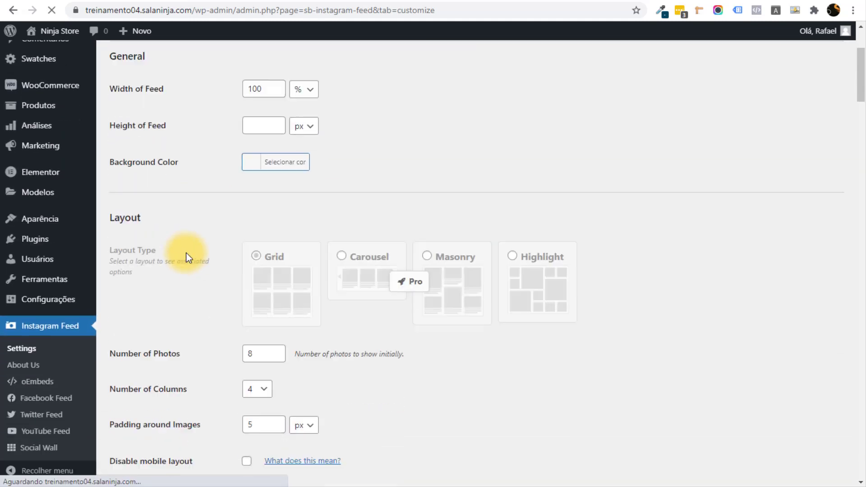
scroll(186, 253, down, 12)
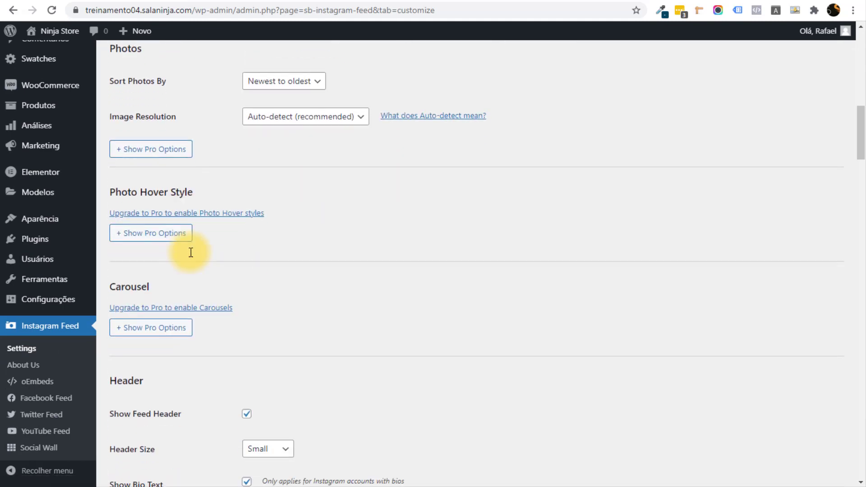
scroll(190, 252, up, 6)
scroll(214, 194, down, 4)
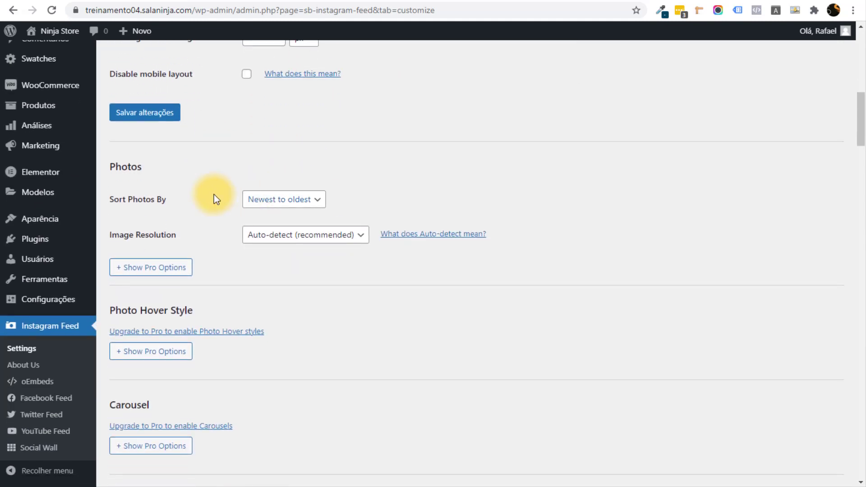
scroll(216, 240, down, 7)
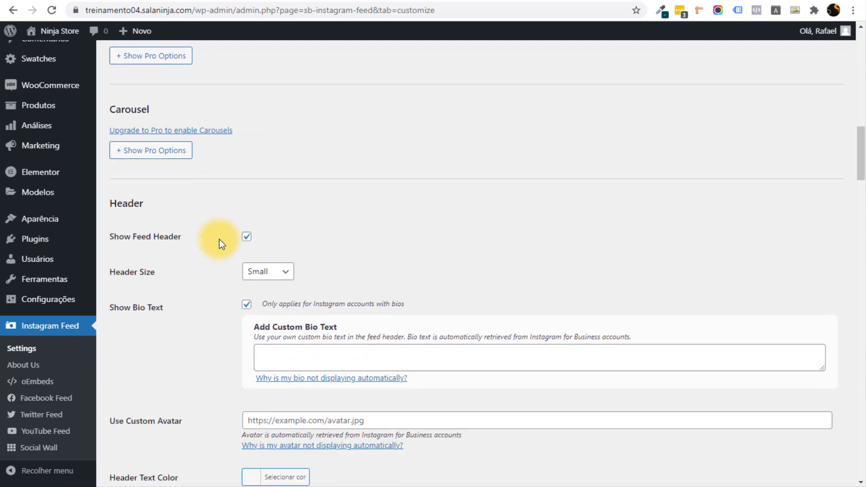
scroll(219, 240, down, 1)
click(246, 247)
scroll(247, 253, down, 3)
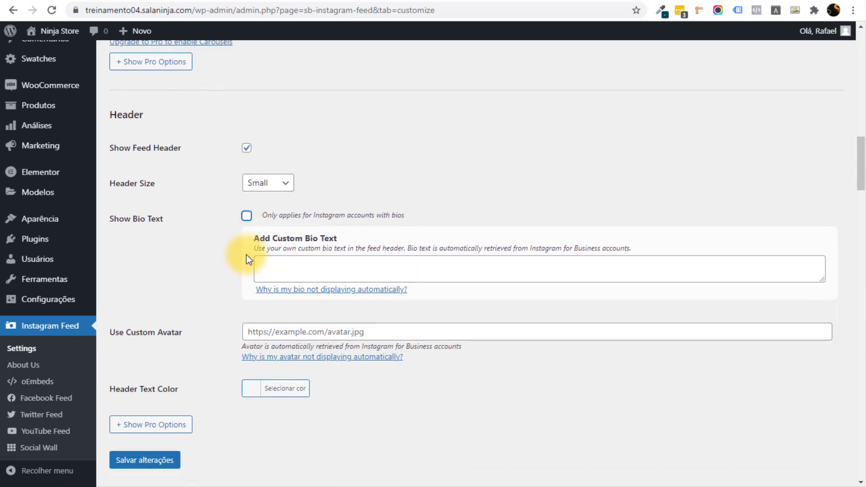
click(153, 372)
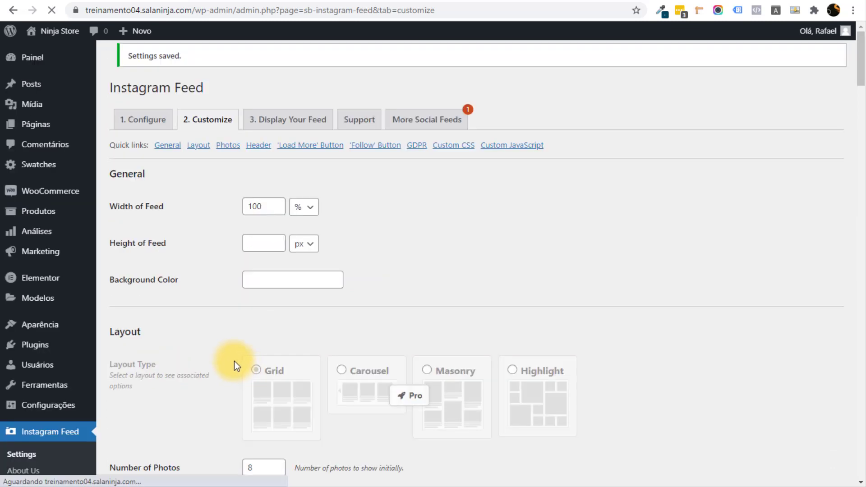
scroll(233, 359, down, 15)
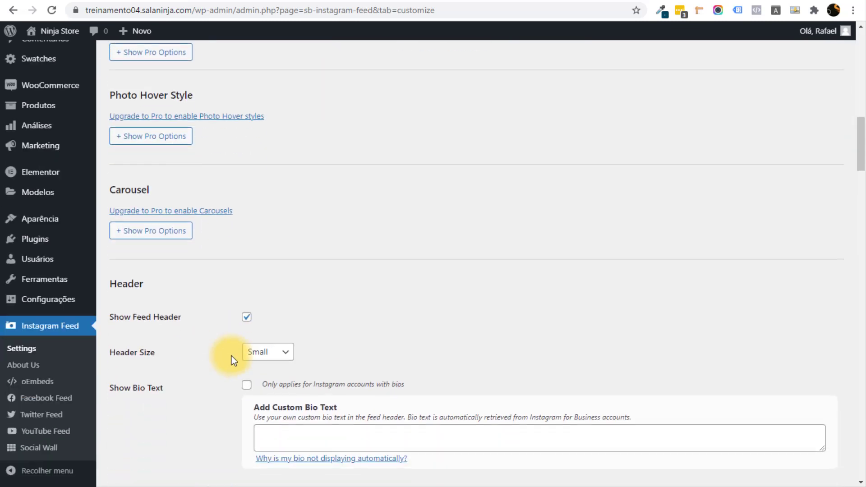
scroll(232, 356, down, 15)
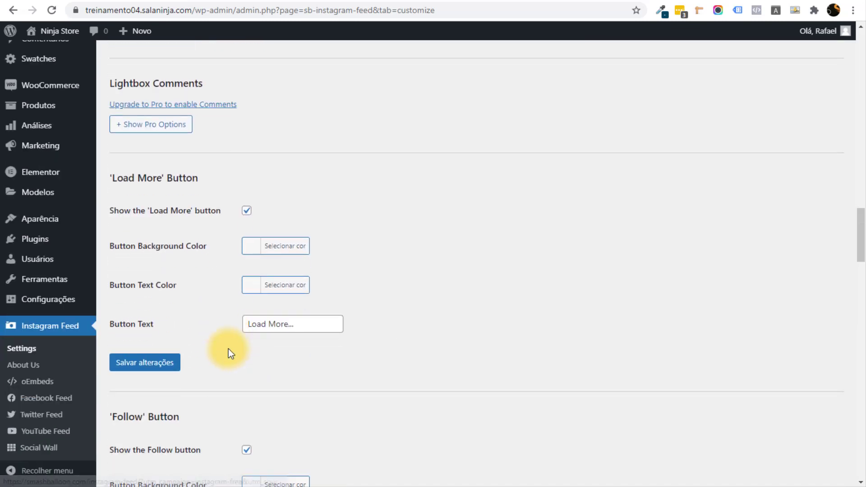
scroll(229, 348, up, 1)
drag(112, 119, 218, 130)
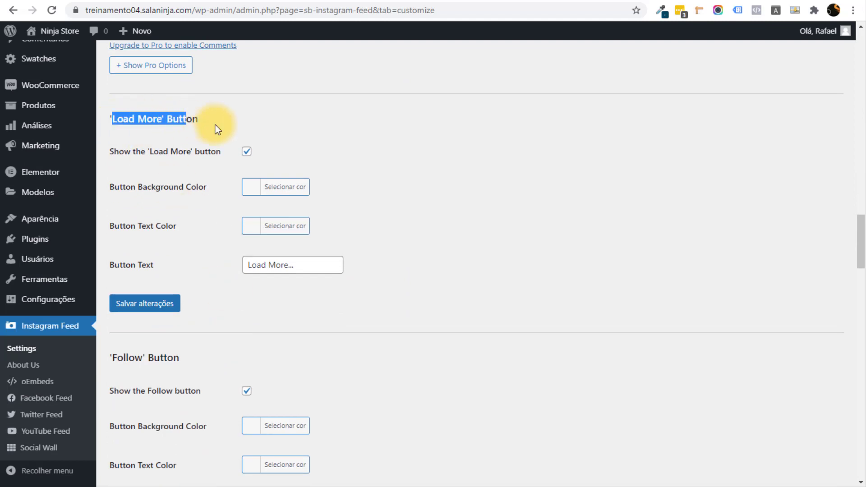
click(236, 132)
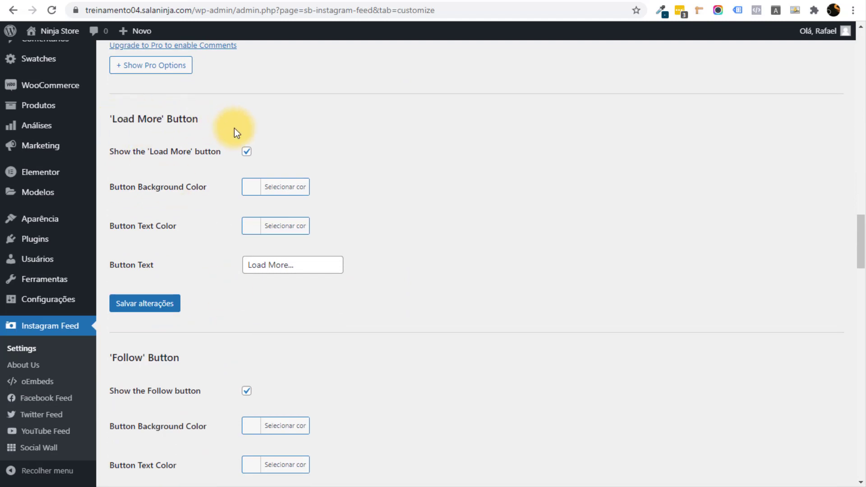
click(246, 151)
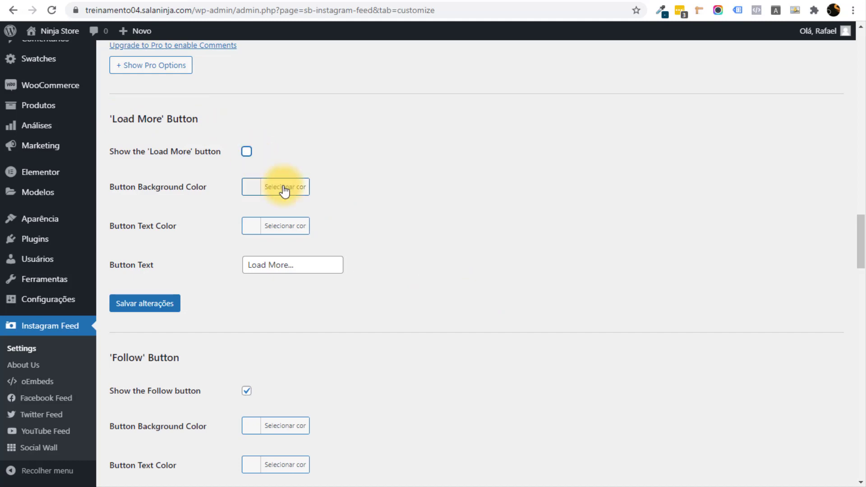
click(148, 304)
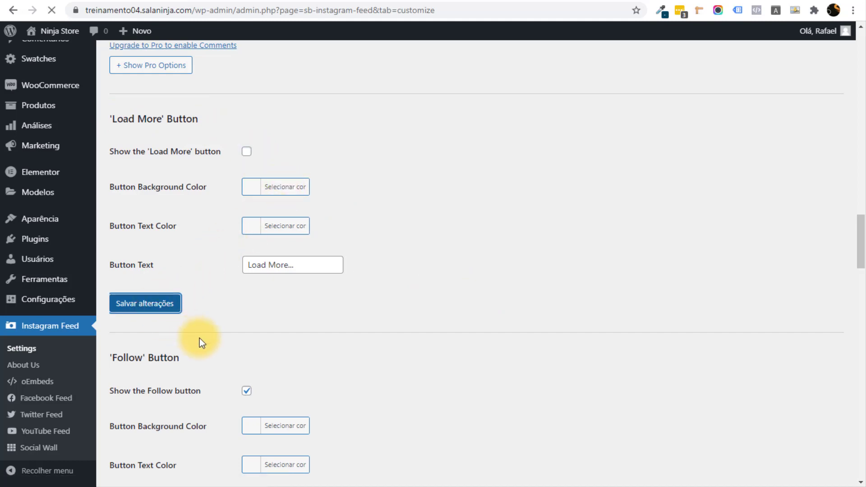
scroll(201, 338, down, 15)
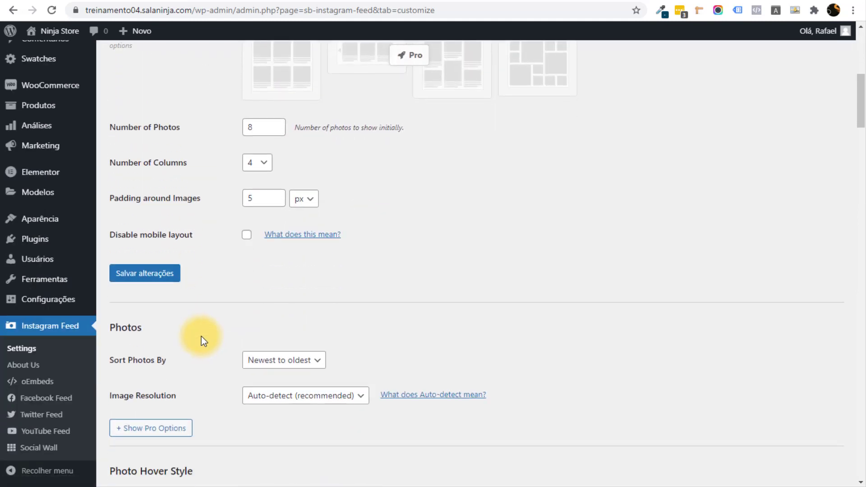
scroll(201, 334, down, 15)
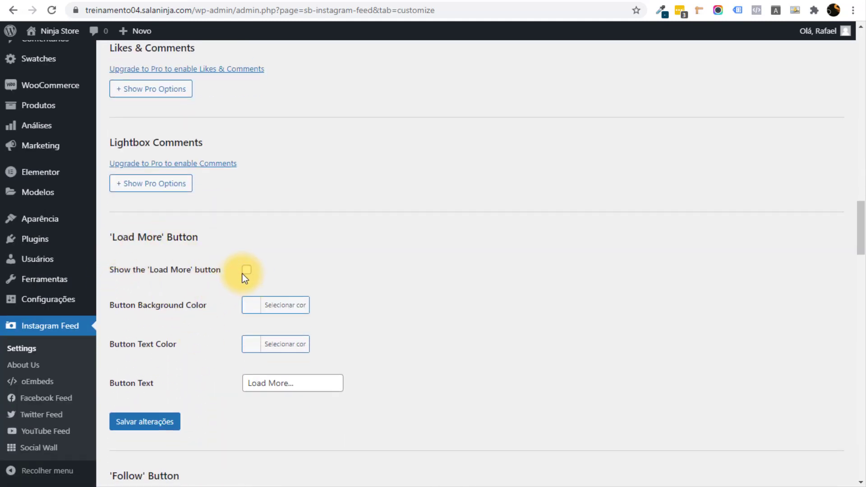
- Change the Follow button text to 'Me Siga no Instagram' followed by the account handle
scroll(239, 278, down, 5)
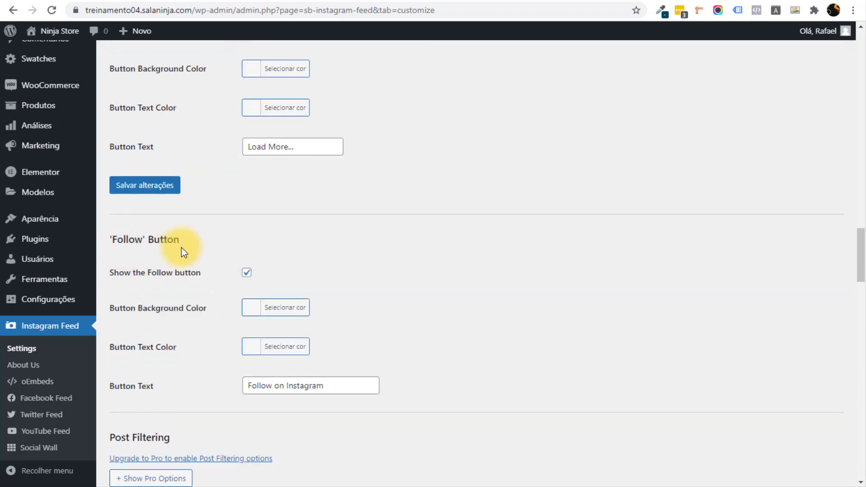
drag(325, 386, 250, 382)
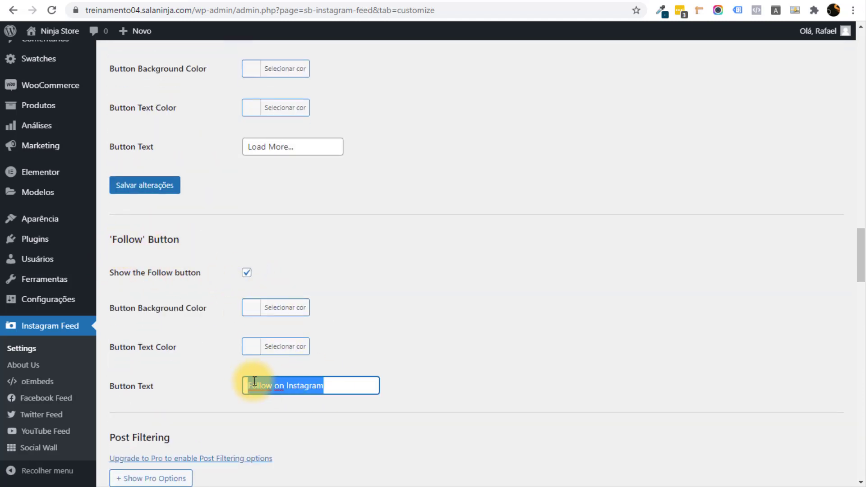
text(Me Siga n)
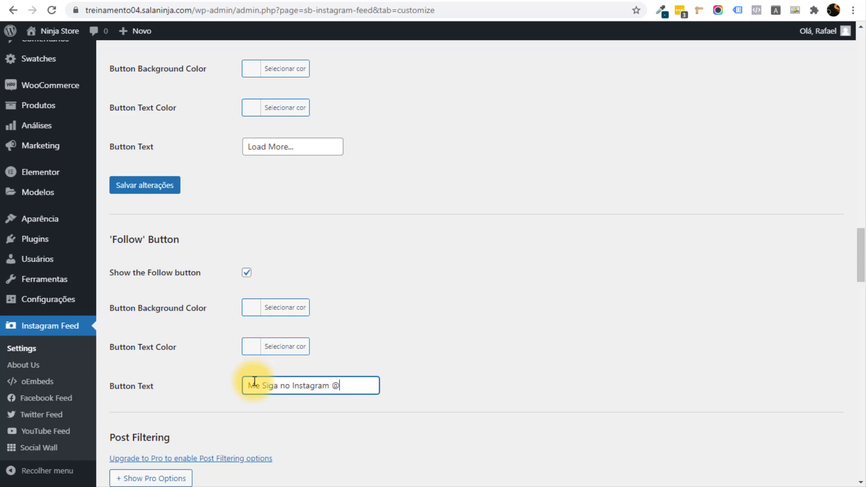
text(o Instagram @rafaelmotapro)
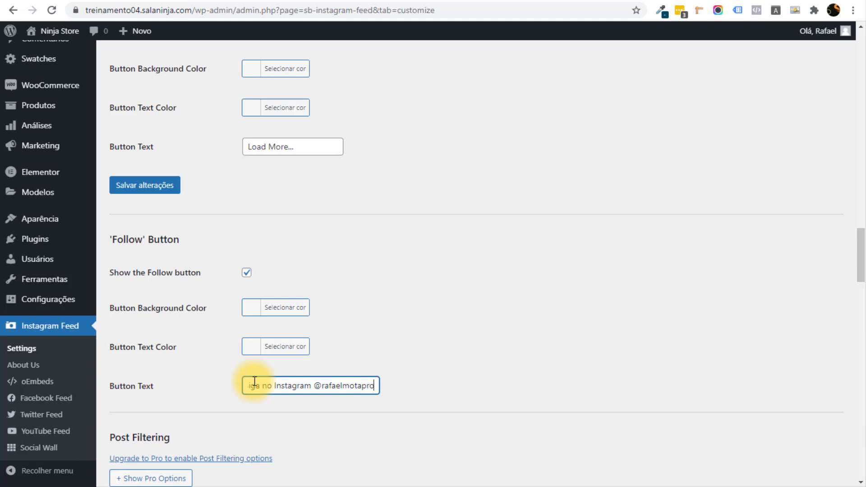
drag(252, 383, 470, 402)
click(470, 403)
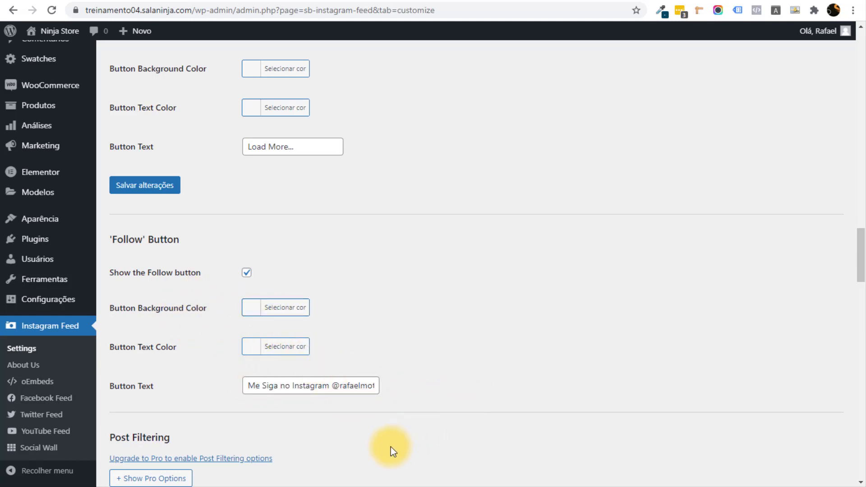
- Copy #ff6d00 from the notes and set it as the Follow button background colour
click(449, 483)
click(532, 316)
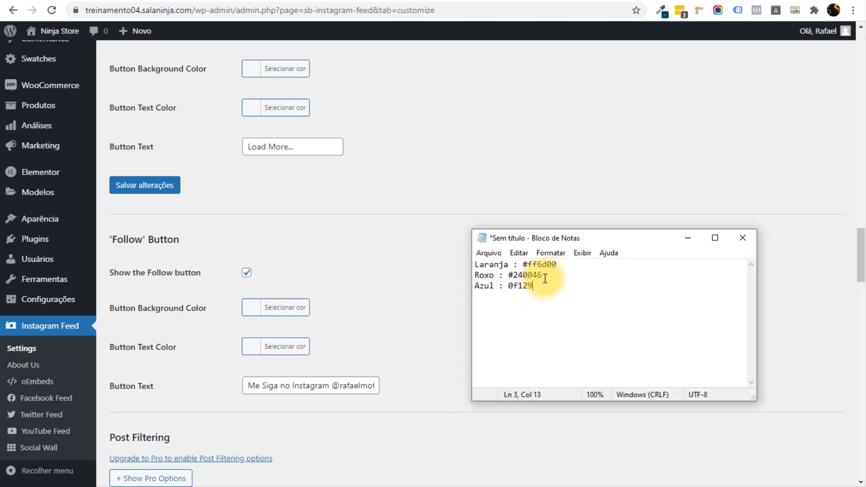
drag(557, 264, 522, 264)
key(ctrl+c)
click(421, 315)
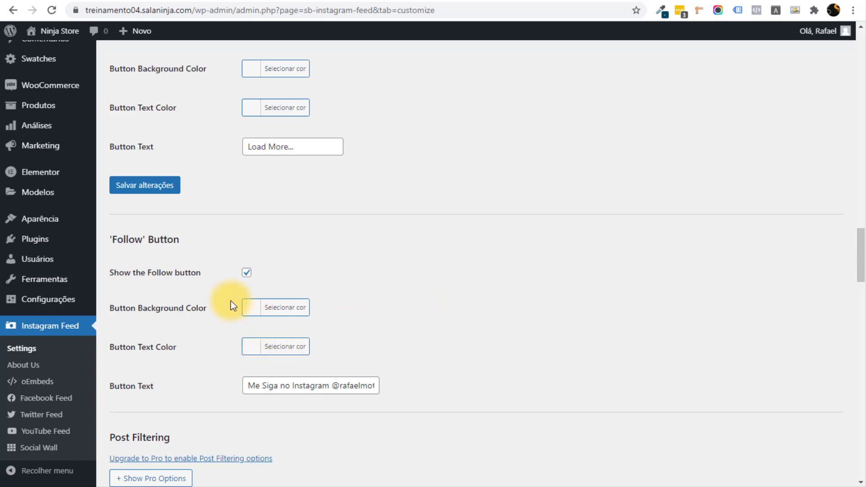
click(276, 309)
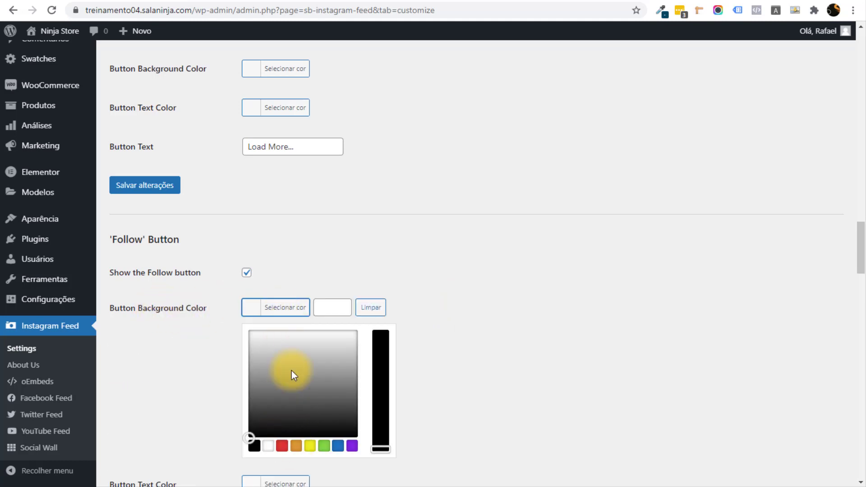
click(340, 307)
key(ctrl+v)
click(440, 301)
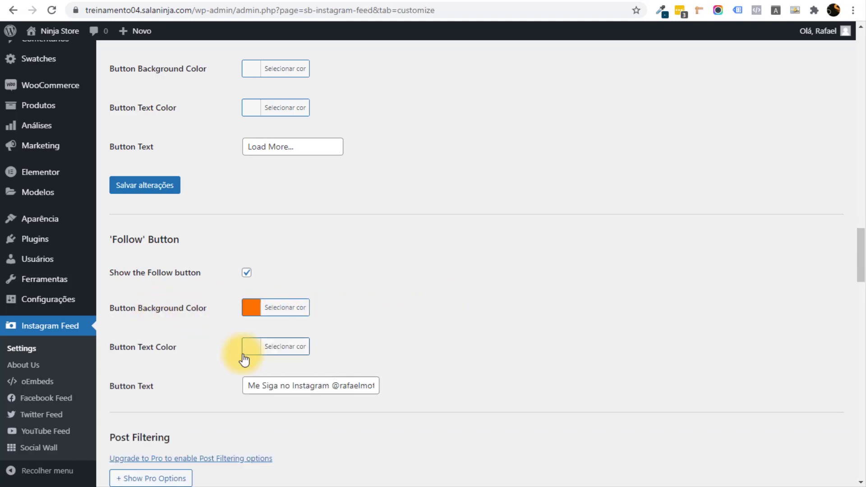
- Set the Follow button text colour to white #ffffff
click(249, 350)
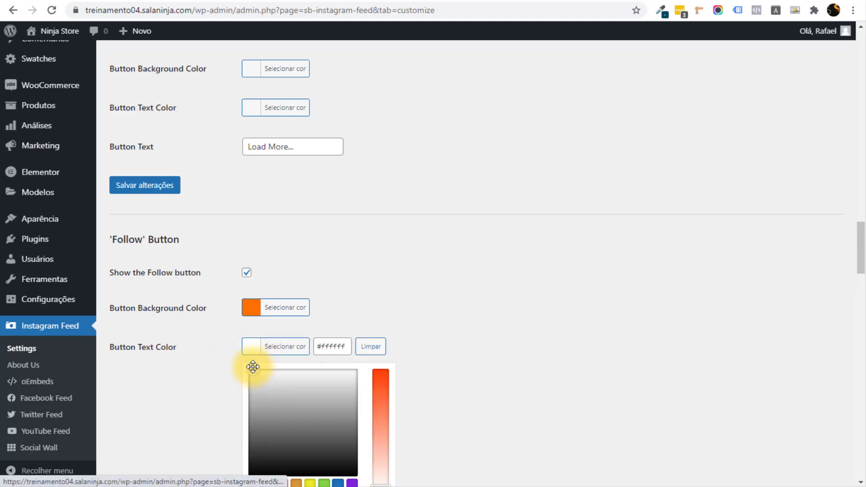
click(387, 291)
scroll(415, 288, down, 4)
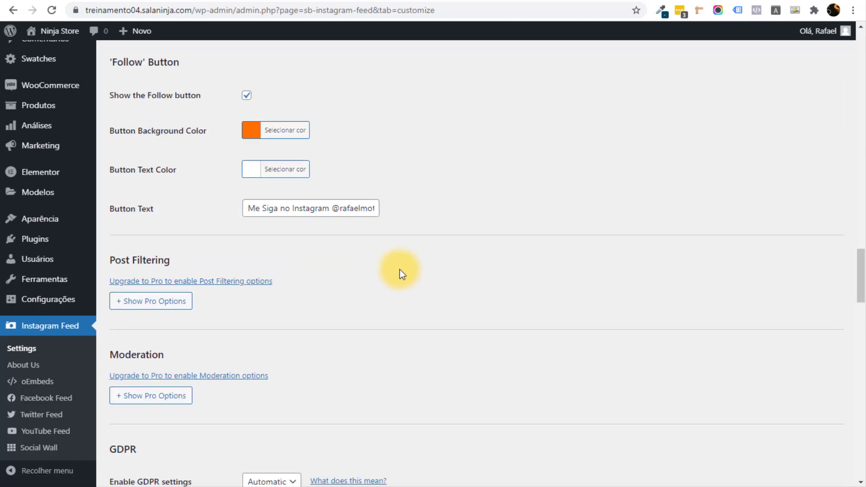
scroll(364, 204, down, 15)
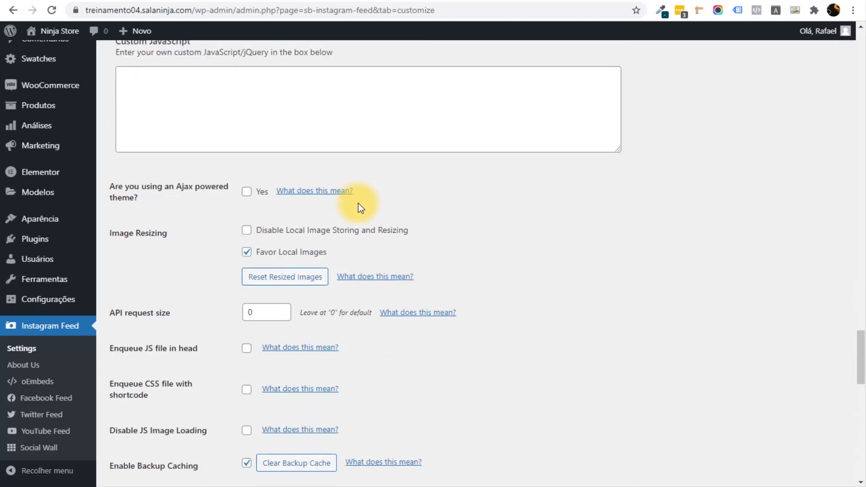
scroll(359, 204, down, 13)
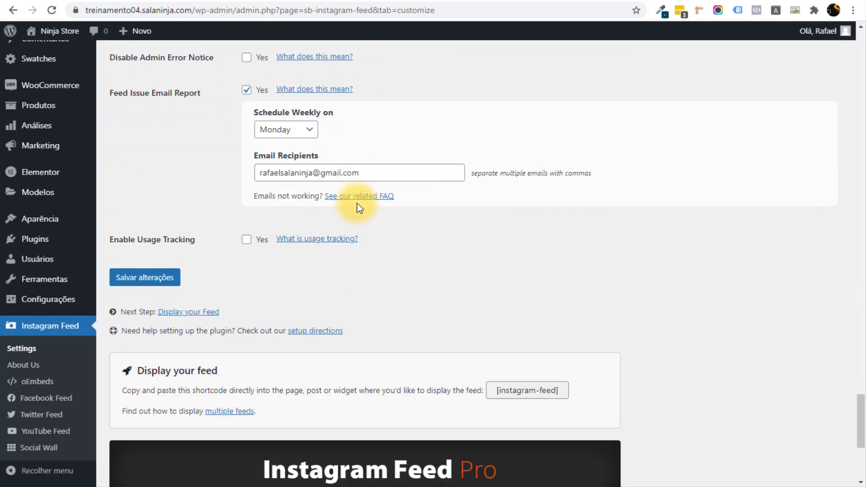
- Save the Follow button settings and view the [instagram-feed] shortcode under Display Your Feed
scroll(356, 203, down, 2)
click(135, 183)
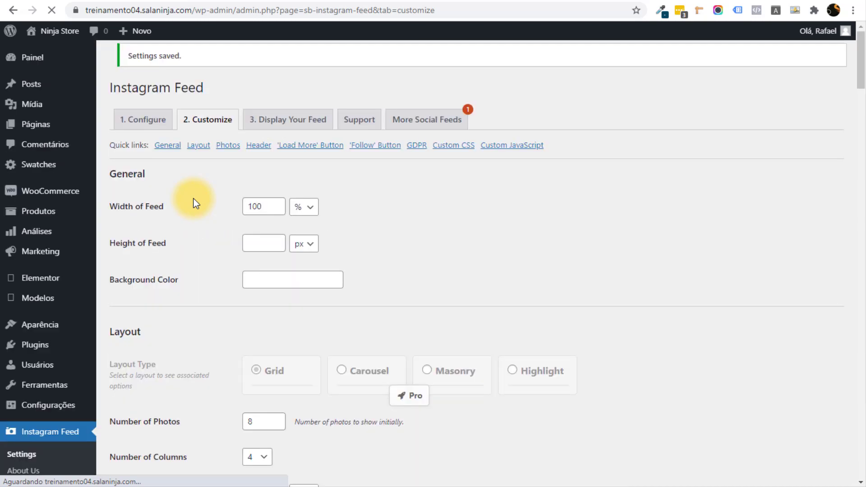
click(289, 149)
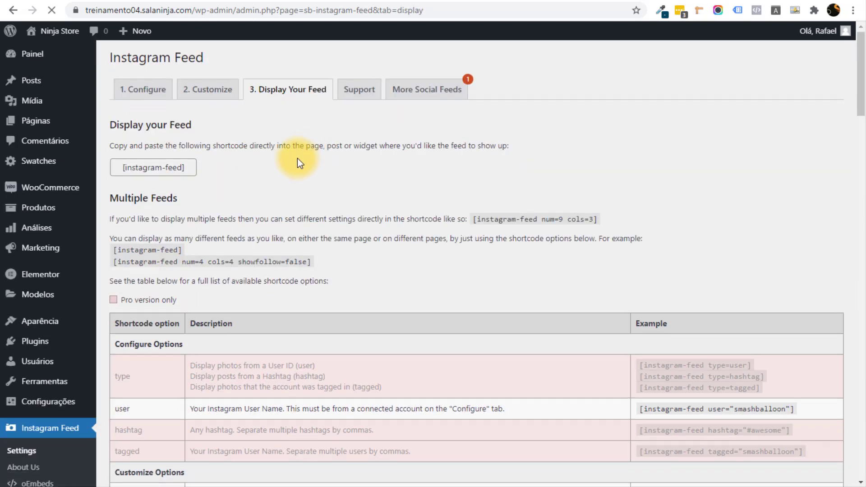
scroll(278, 309, down, 8)
scroll(339, 207, down, 15)
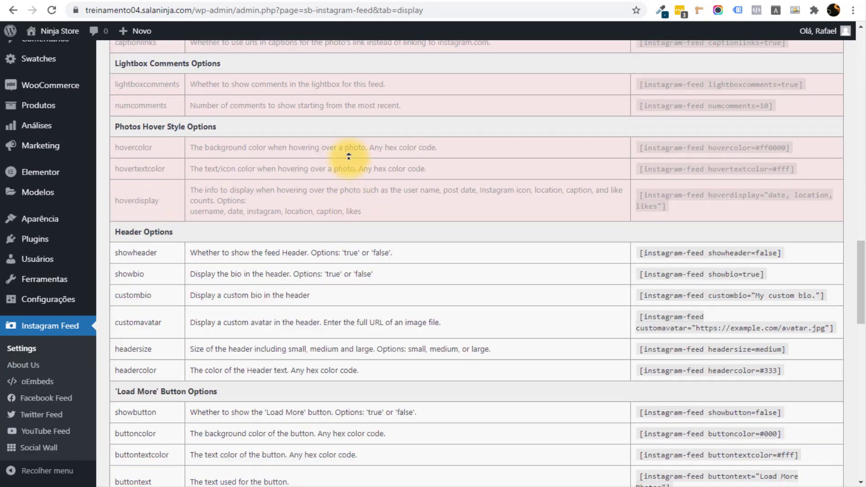
scroll(356, 60, up, 16)
scroll(356, 60, up, 5)
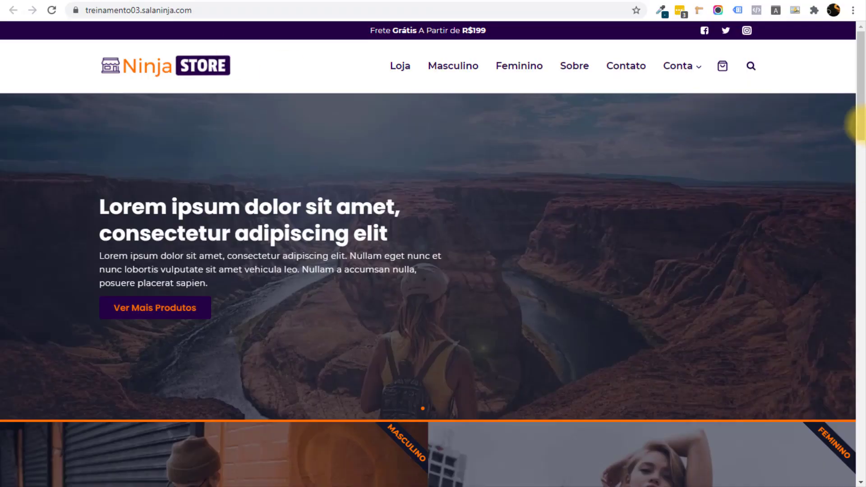
scroll(857, 164, down, 1)
drag(859, 165, 835, 422)
scroll(94, 182, up, 3)
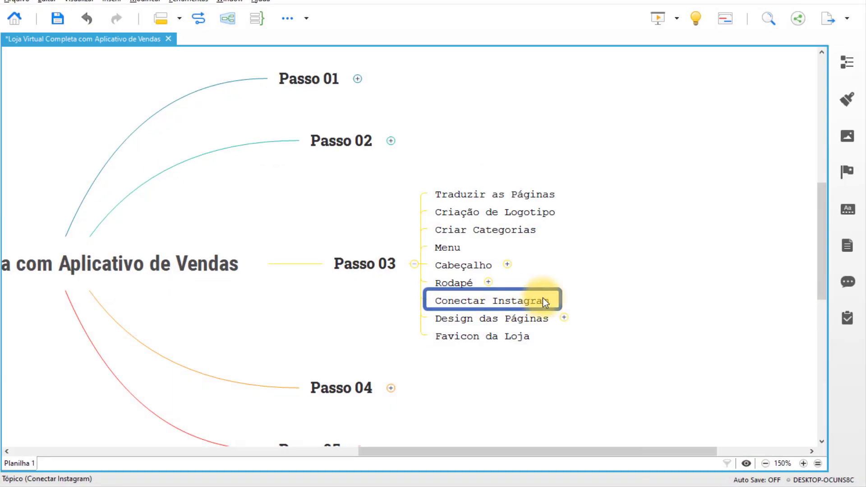
- Collapse the Conectar Instagram help topic and expand Design das Páginas
click(678, 299)
scroll(477, 288, right, 2)
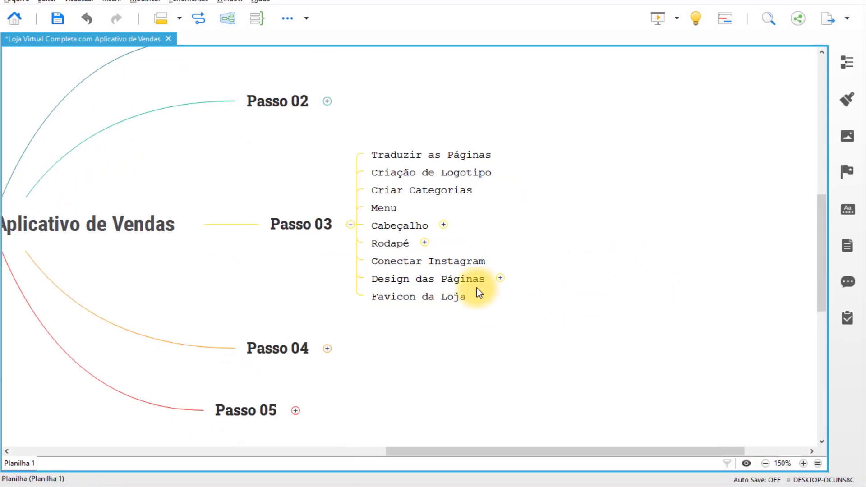
click(500, 278)
scroll(514, 259, right, 1)
scroll(378, 357, left, 1)
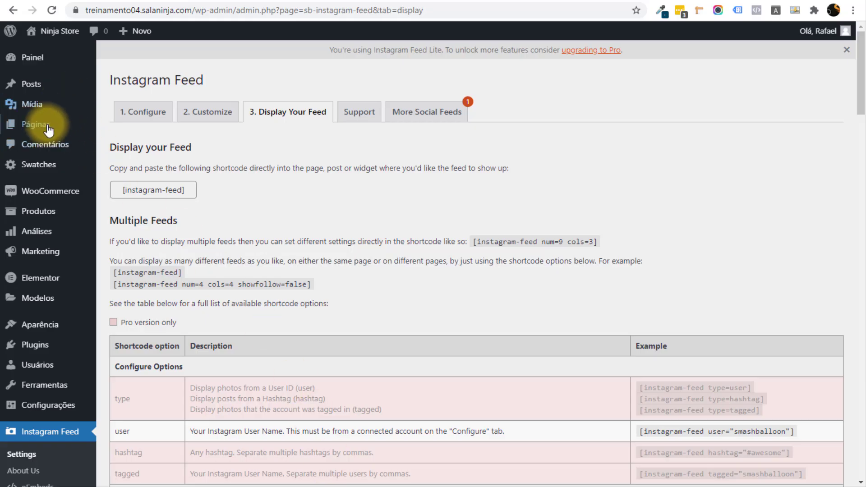
mouse_move(47, 130)
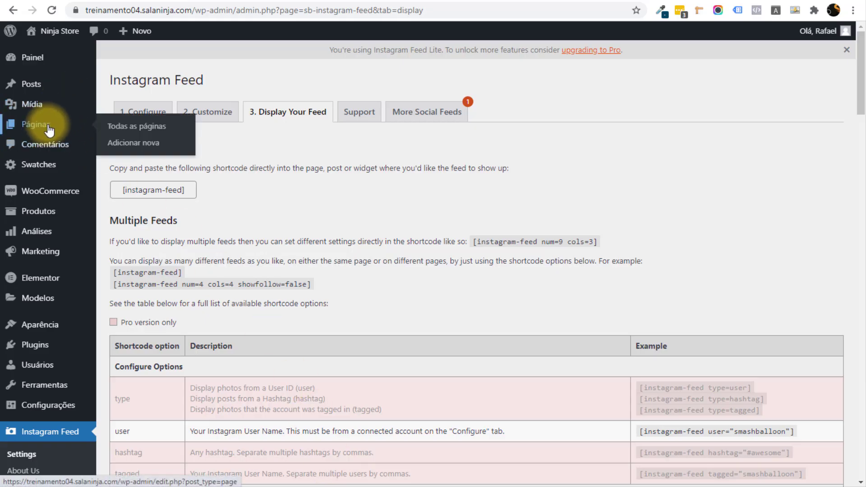
- Open the Home page in Elementor from the site's Pages list
click(124, 131)
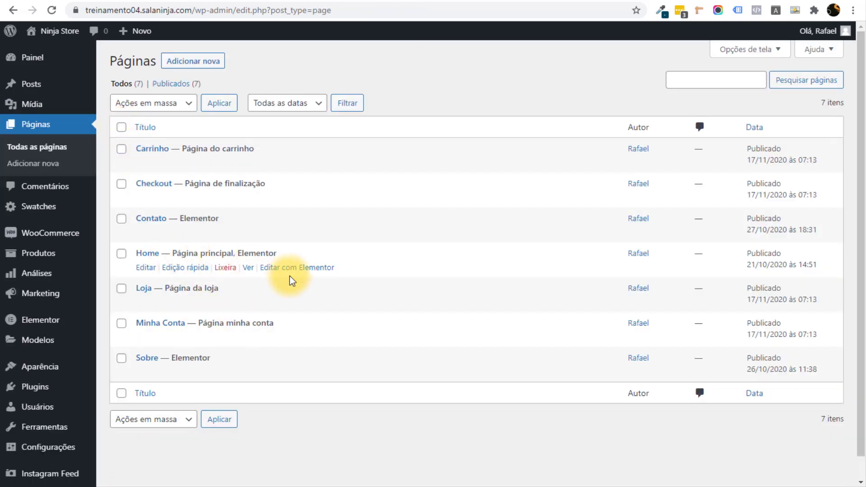
click(293, 268)
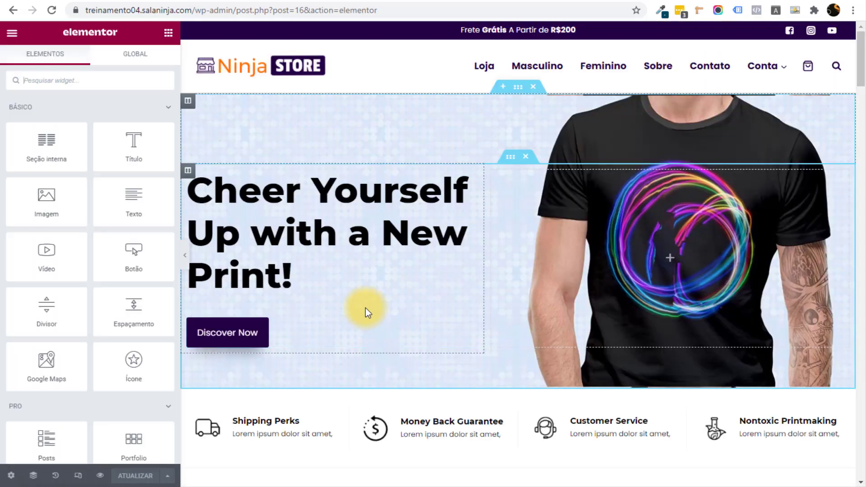
scroll(571, 231, down, 4)
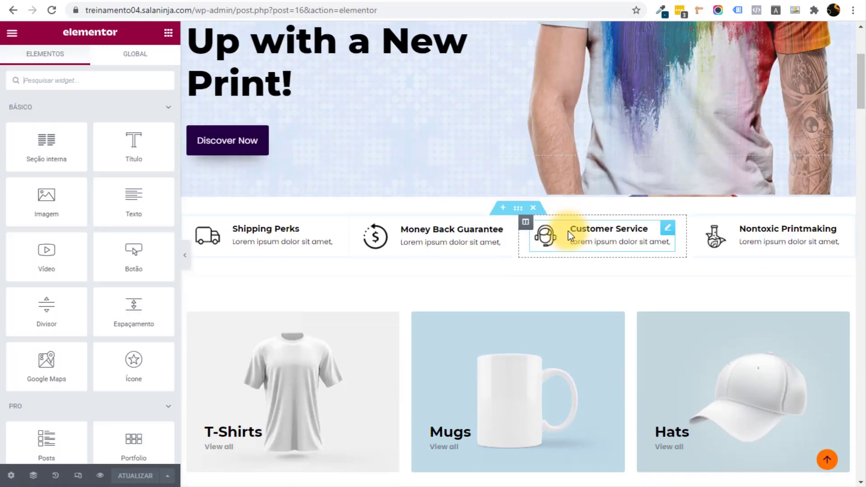
scroll(568, 231, up, 4)
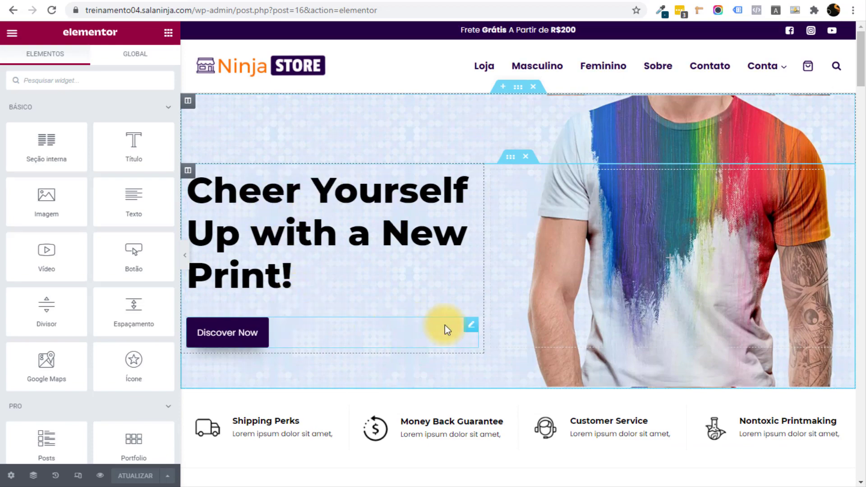
- Place the hero heading above the Discover Now button, save, and open the editor menu
drag(446, 331, 310, 309)
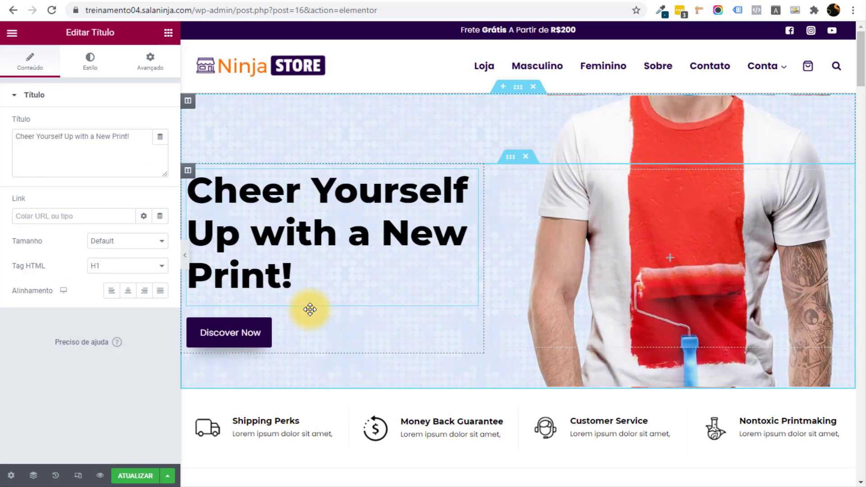
click(135, 476)
scroll(419, 369, down, 12)
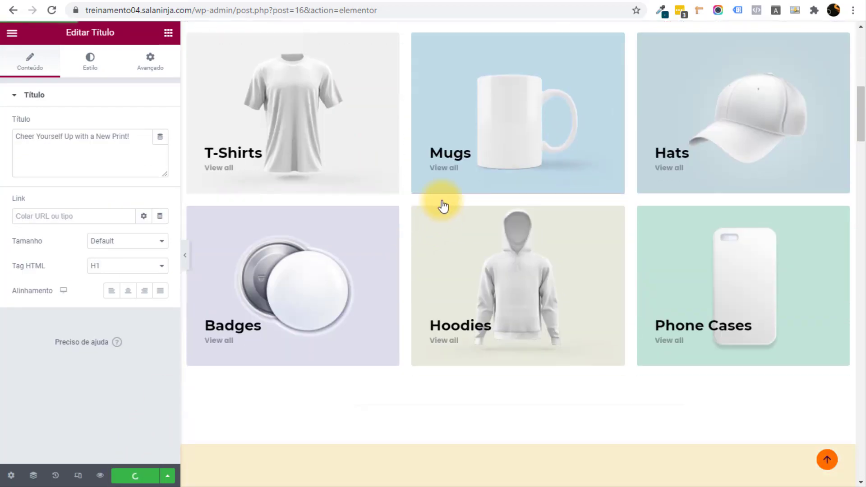
scroll(537, 234, down, 2)
scroll(396, 199, up, 14)
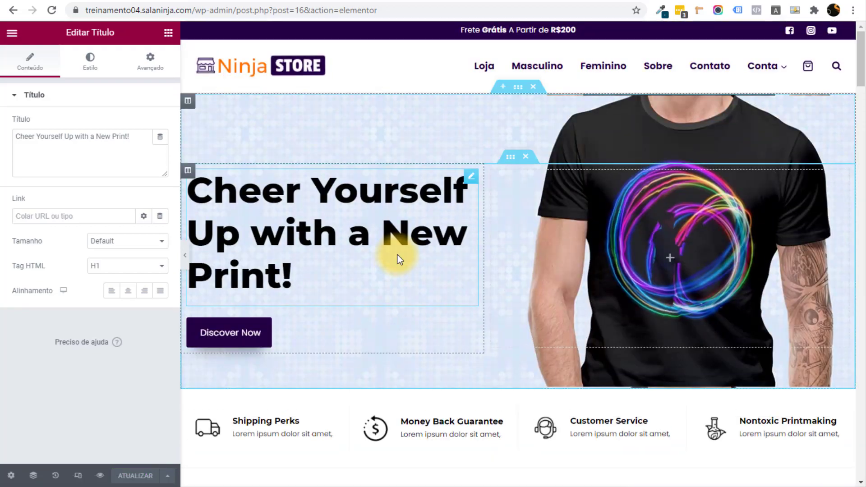
click(11, 38)
- Open Elementor's Site Settings panel
click(63, 88)
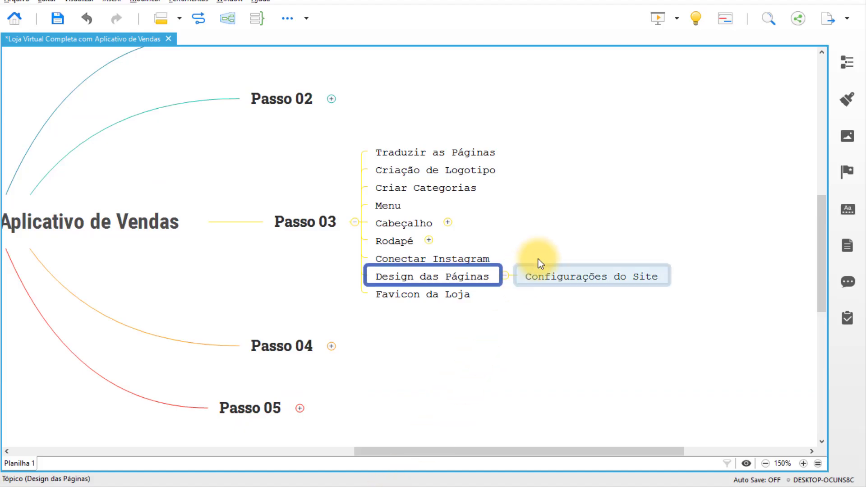
drag(565, 252, 605, 291)
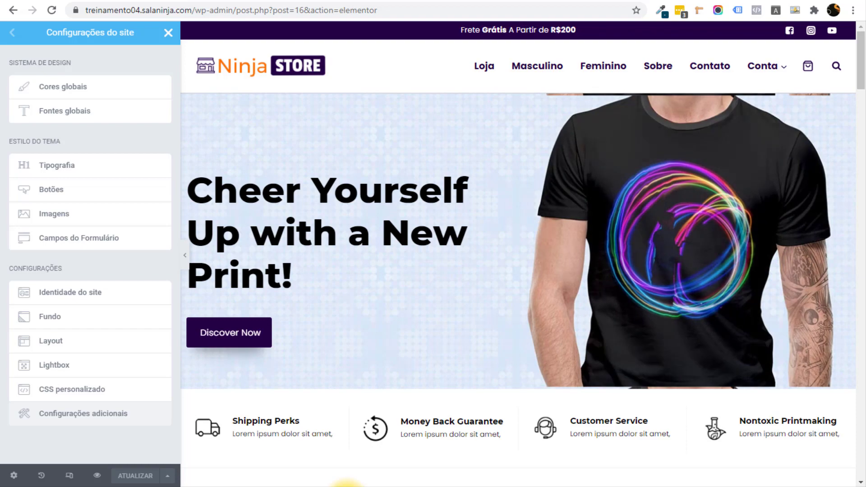
scroll(307, 220, down, 4)
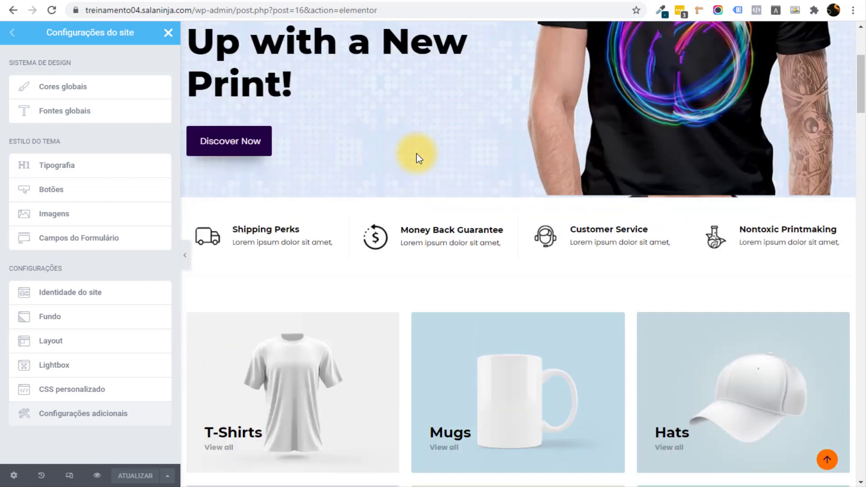
scroll(410, 134, up, 4)
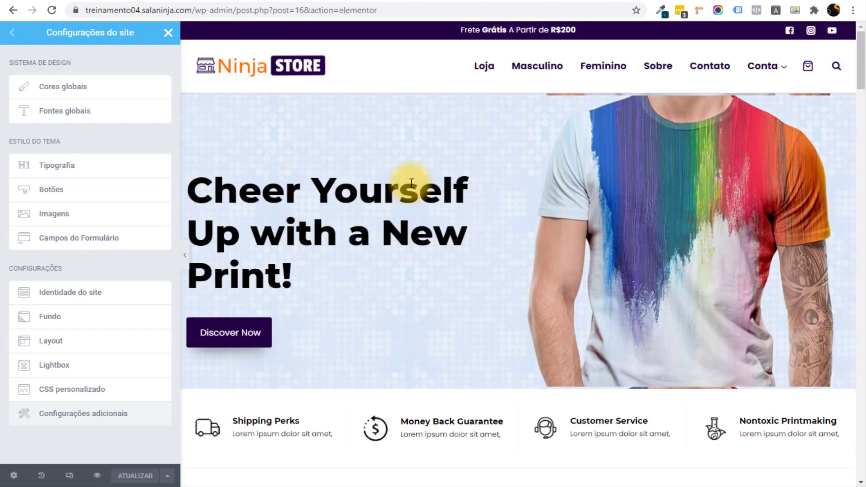
- Set the Primary global colour to purple #240046 copied from the notes
click(74, 90)
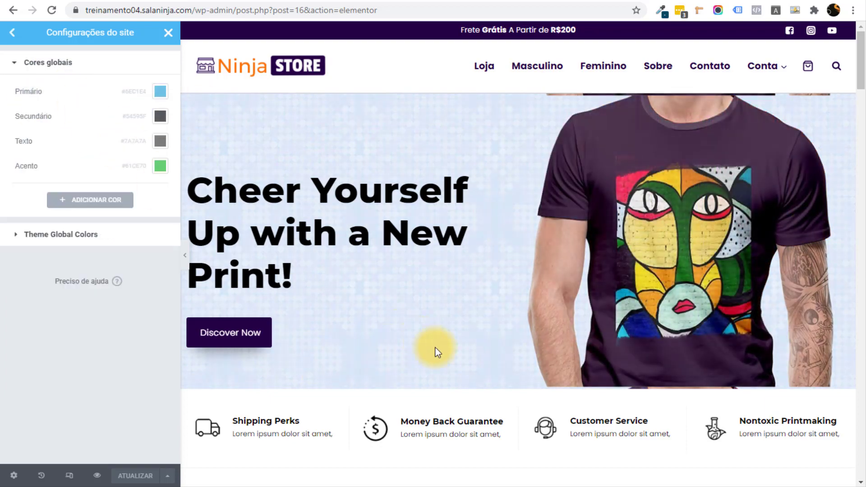
click(453, 480)
drag(571, 177, 345, 166)
click(294, 219)
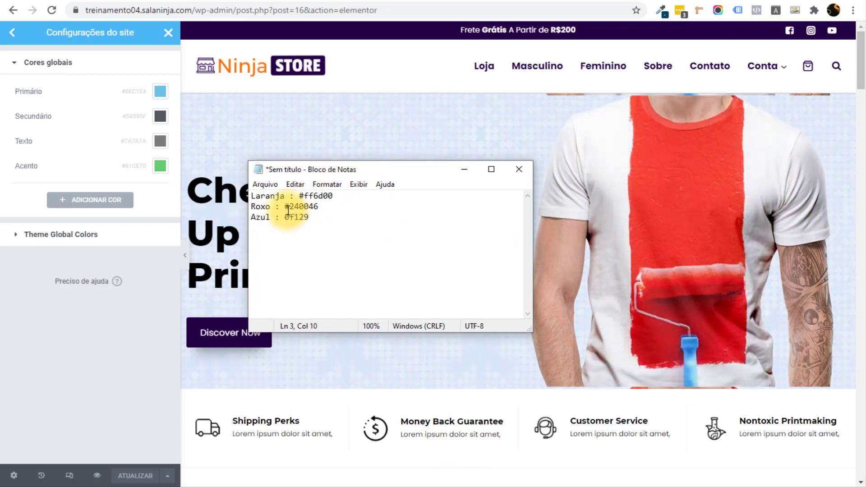
double_click(289, 208)
click(297, 206)
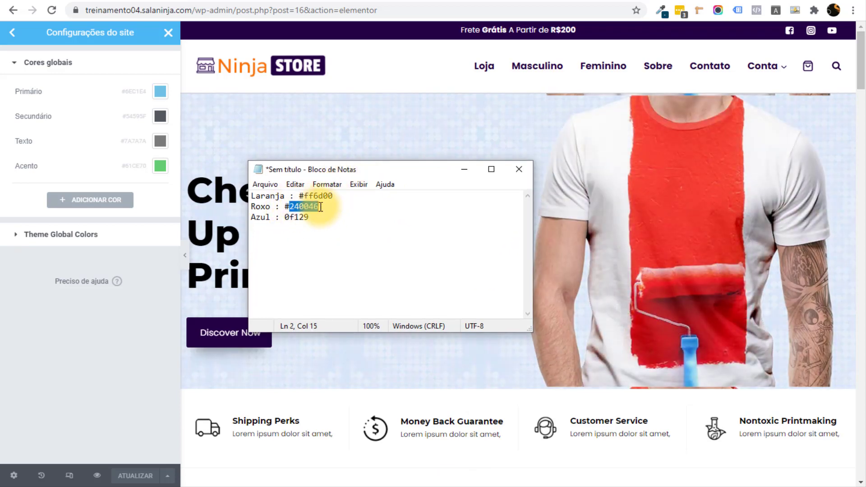
drag(319, 207, 284, 207)
key(ctrl+c)
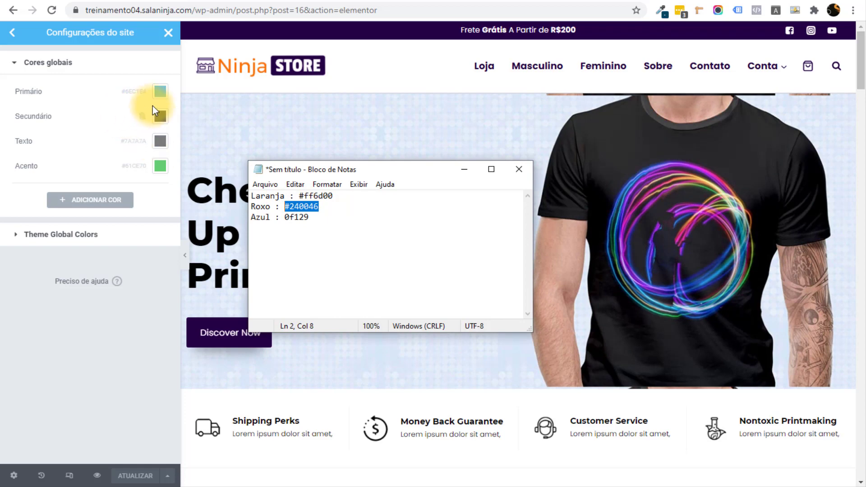
click(160, 91)
key(ctrl+v)
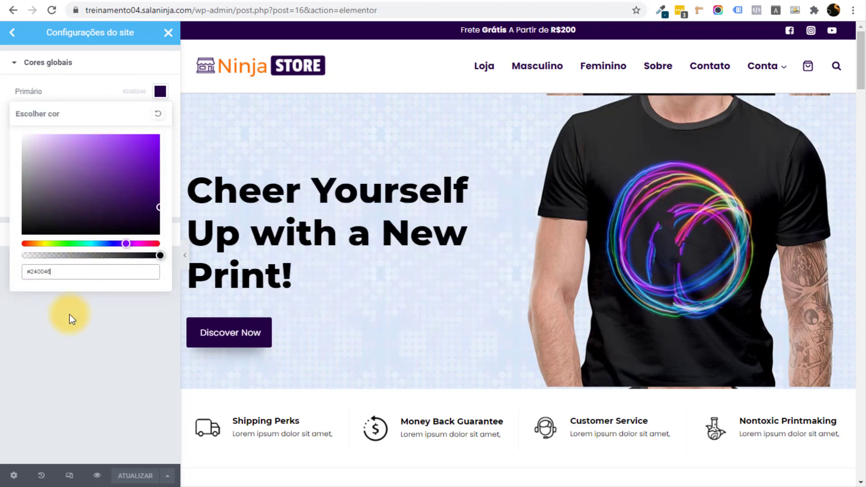
click(70, 315)
- Try the notes' blue code for the Secondary colour, then return to fix that code
key(alt+Tab)
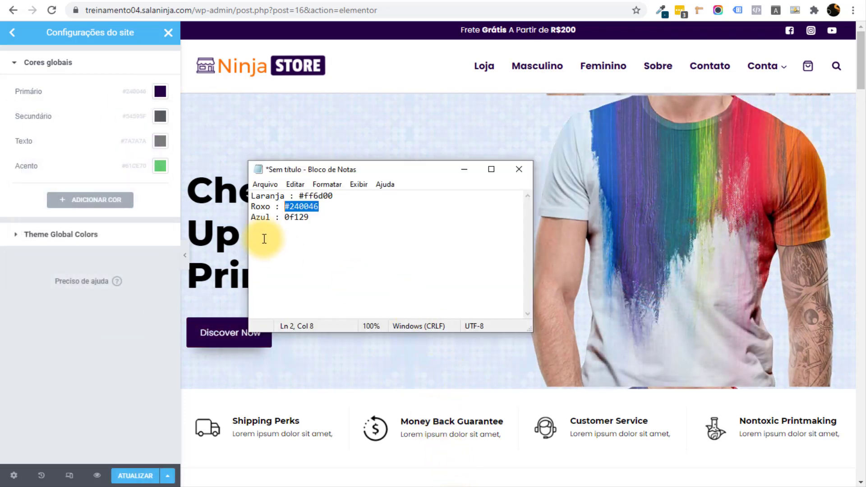
drag(310, 217, 297, 220)
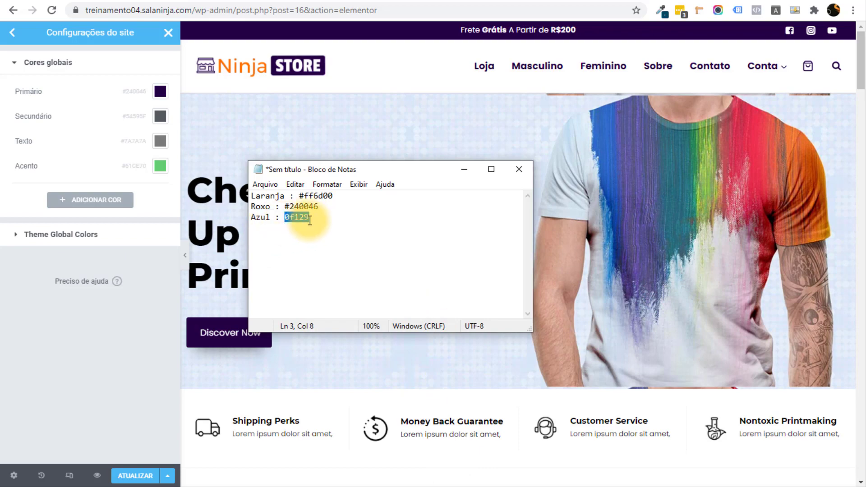
click(160, 116)
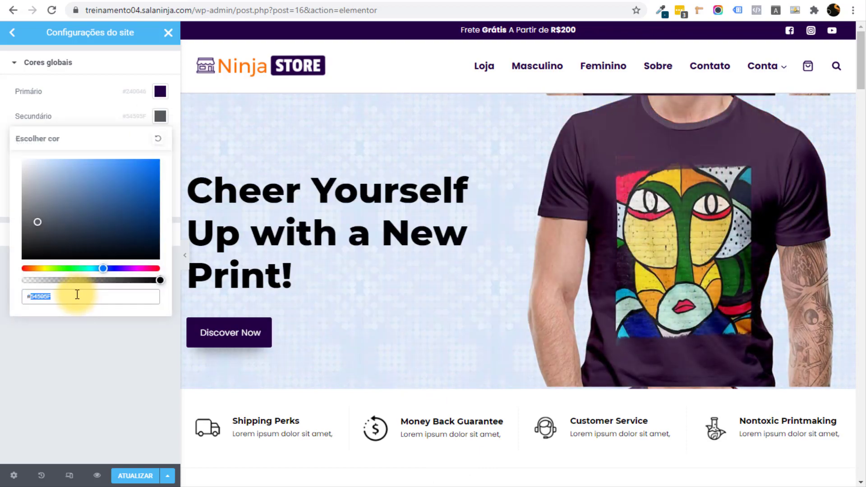
click(2, 321)
click(160, 116)
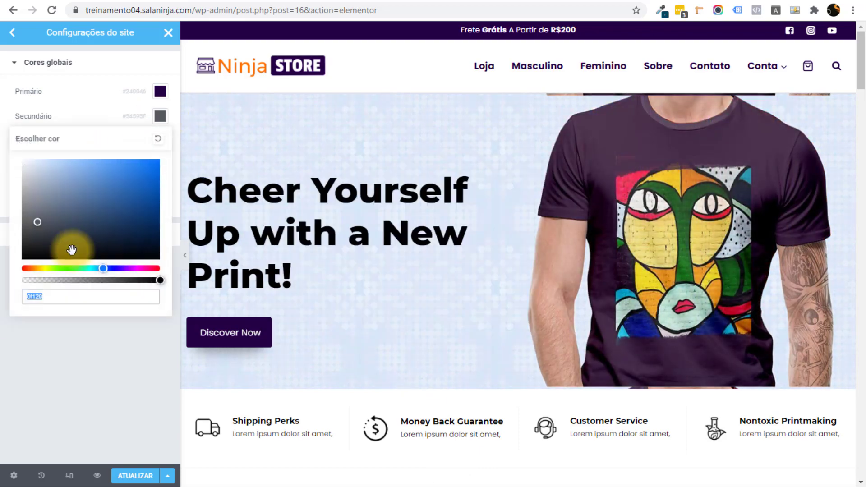
click(25, 295)
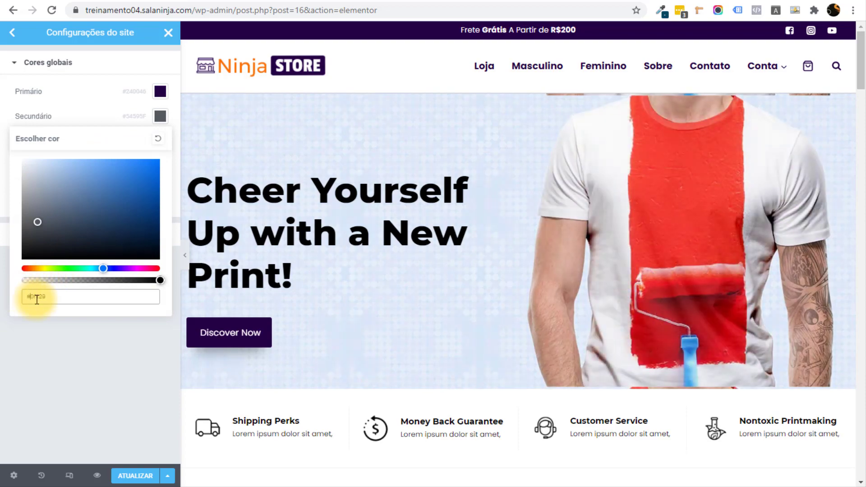
click(1, 296)
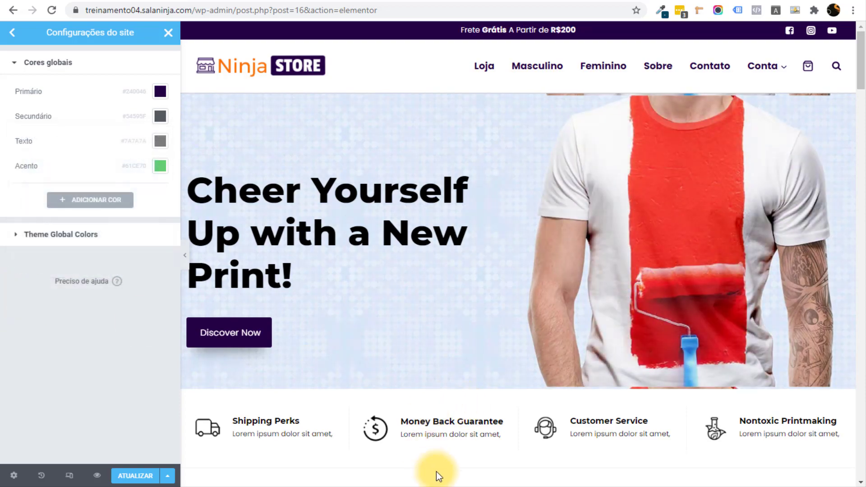
key(alt+Tab)
click(285, 218)
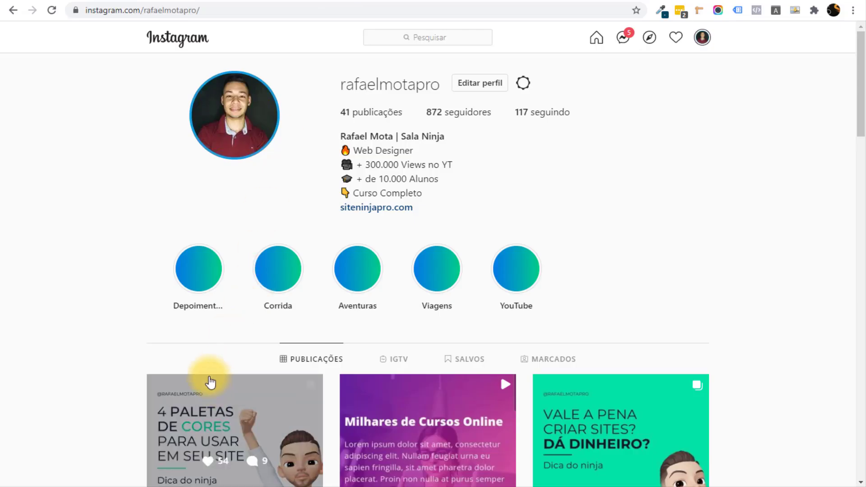
- Show the Instagram palette slide (#FF6D00, #240046, #0F1629) and correct the notes' blue code to #0f1629
scroll(211, 383, down, 3)
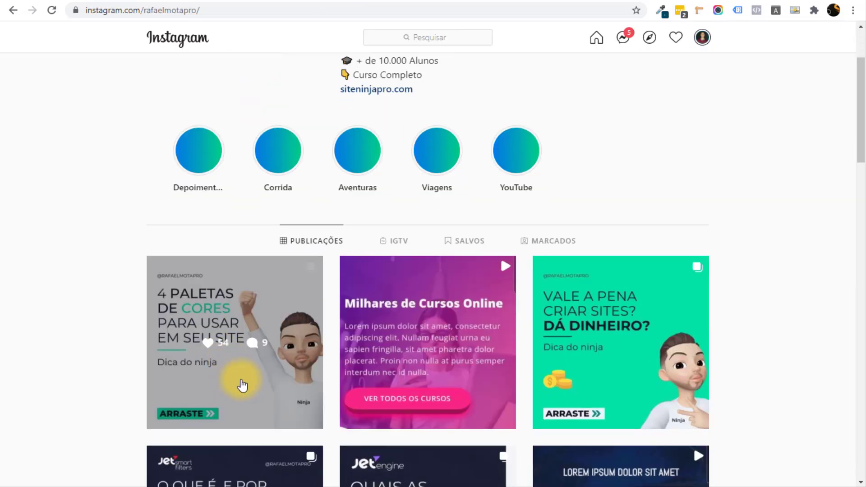
click(252, 381)
click(502, 256)
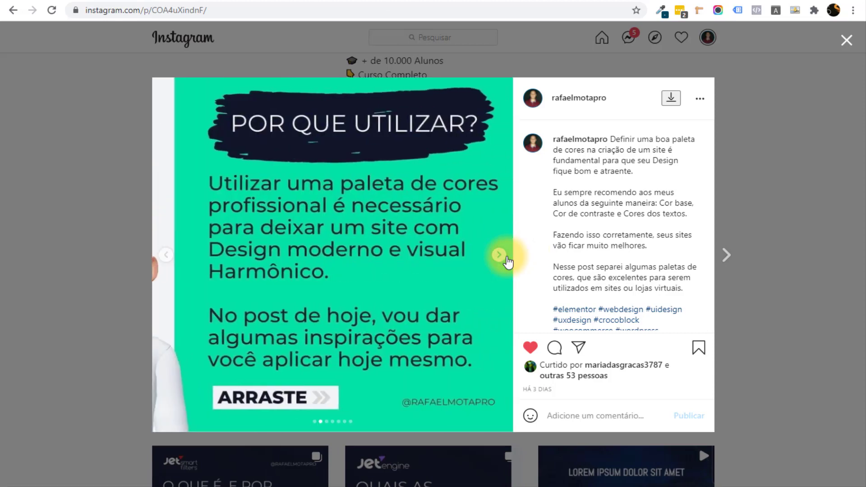
click(501, 256)
key(alt+Tab)
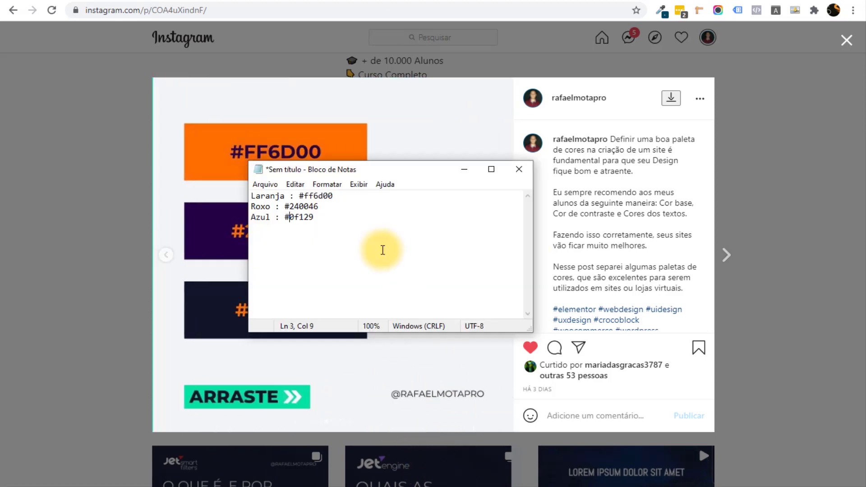
drag(359, 177, 460, 211)
click(390, 239)
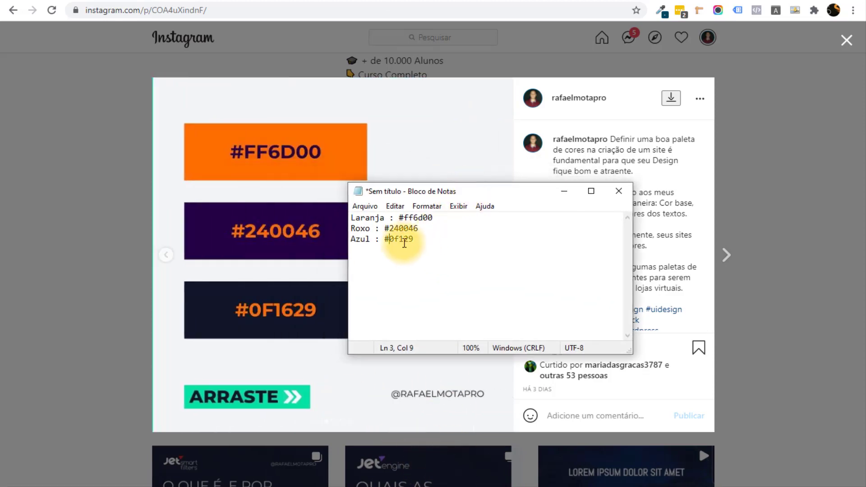
click(404, 240)
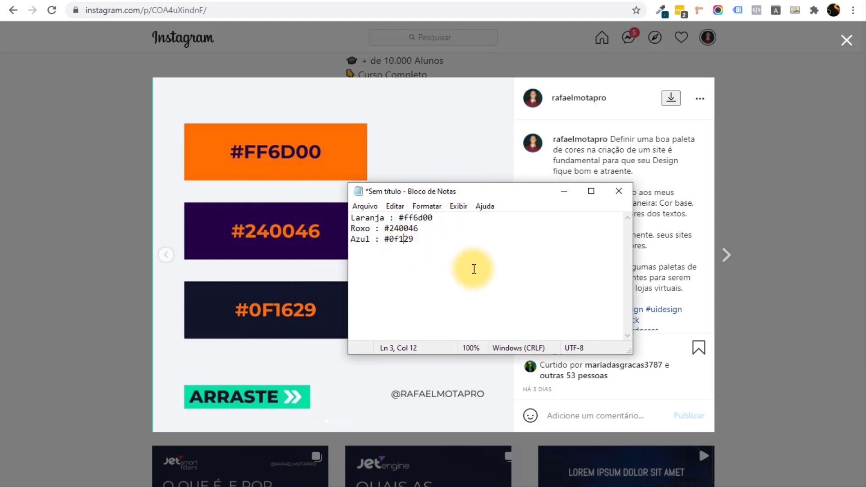
drag(445, 238, 395, 241)
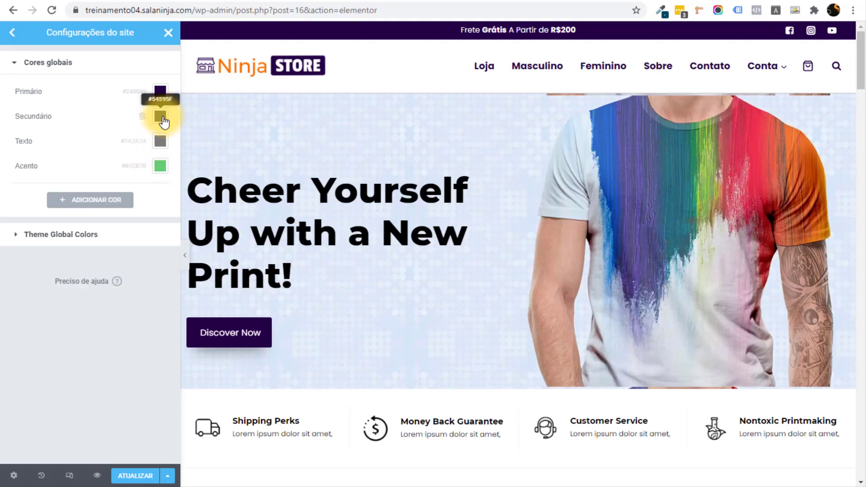
- Set the Secondary global colour to dark blue #0F1629
click(160, 116)
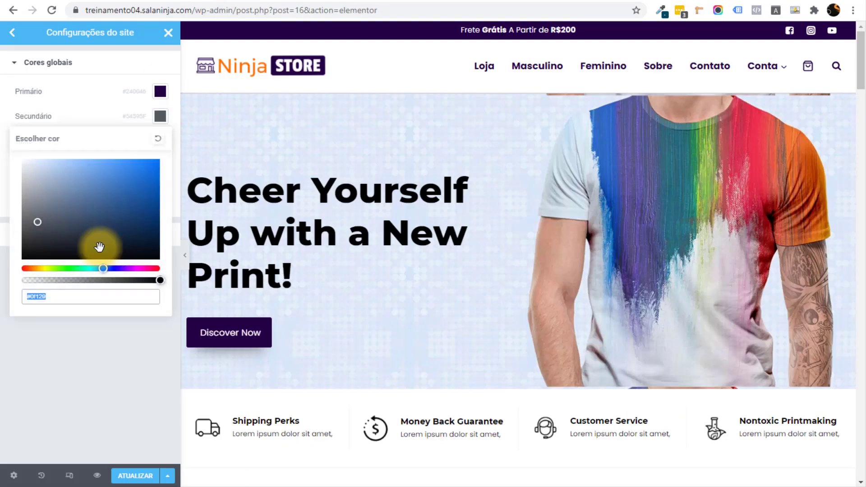
text(0f1629)
click(50, 334)
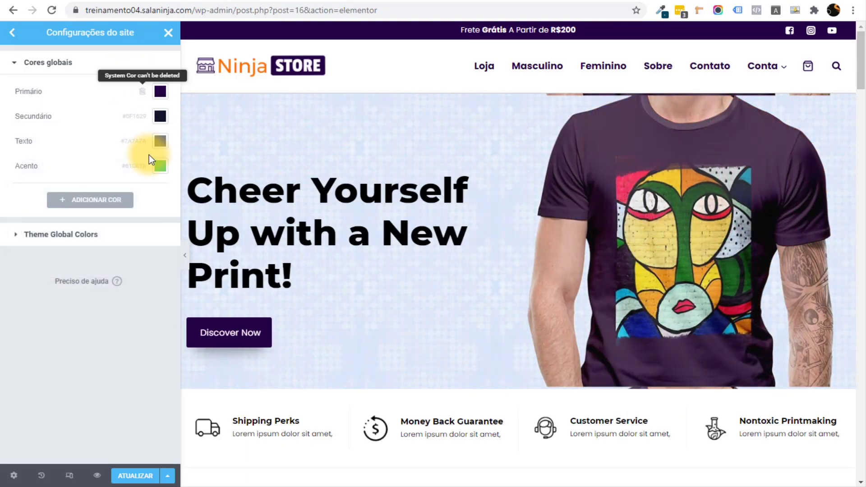
- Set the Text global colour to near-white #FBFBFB
click(159, 141)
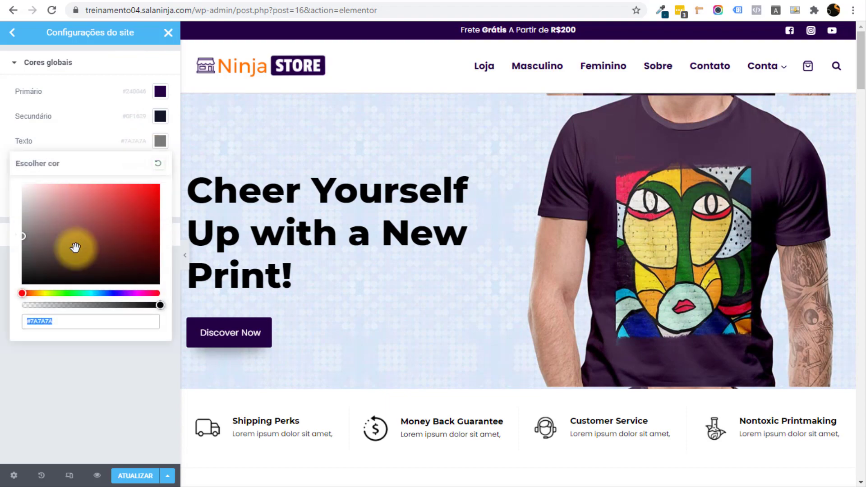
text(#EFFFFF)
click(6, 180)
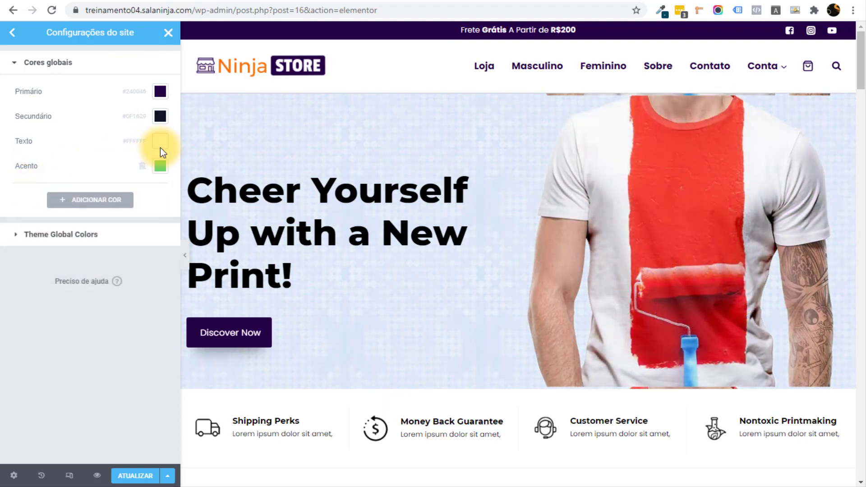
click(161, 146)
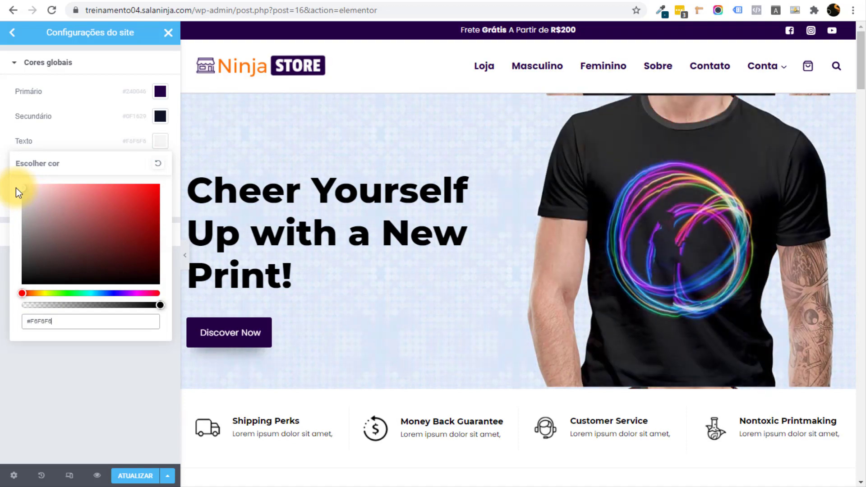
key(ctrl+a)
text(#F8F8F8)
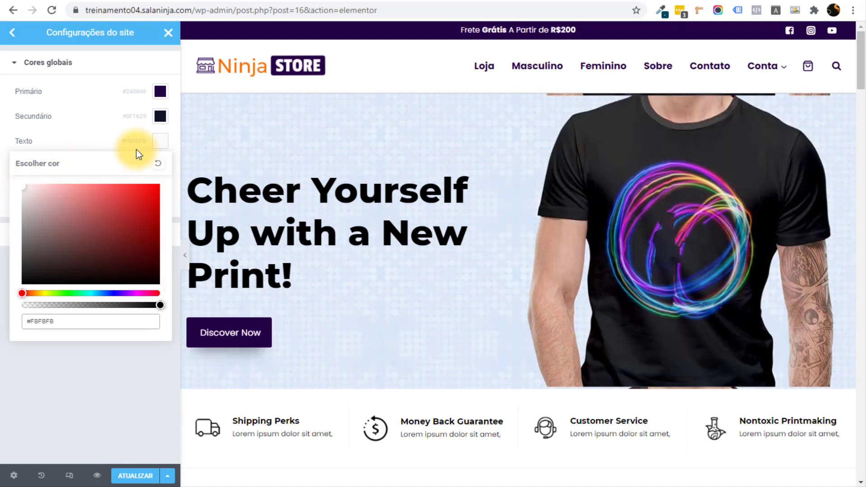
click(5, 148)
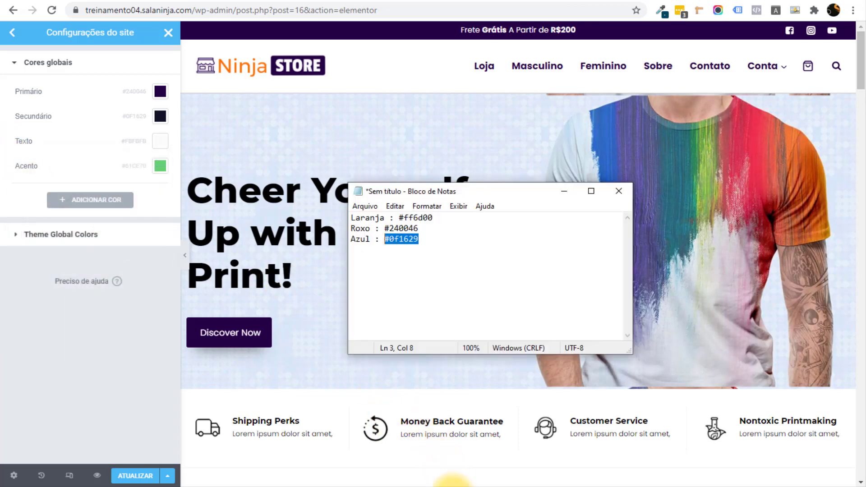
- Copy ff6d00 from the notes and set it as the Accent global colour
click(451, 483)
drag(433, 217, 404, 220)
key(ctrl+c)
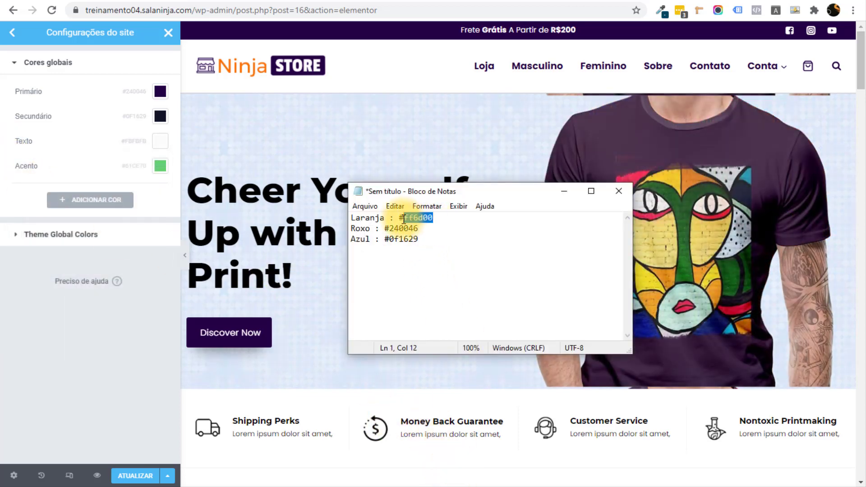
click(6, 290)
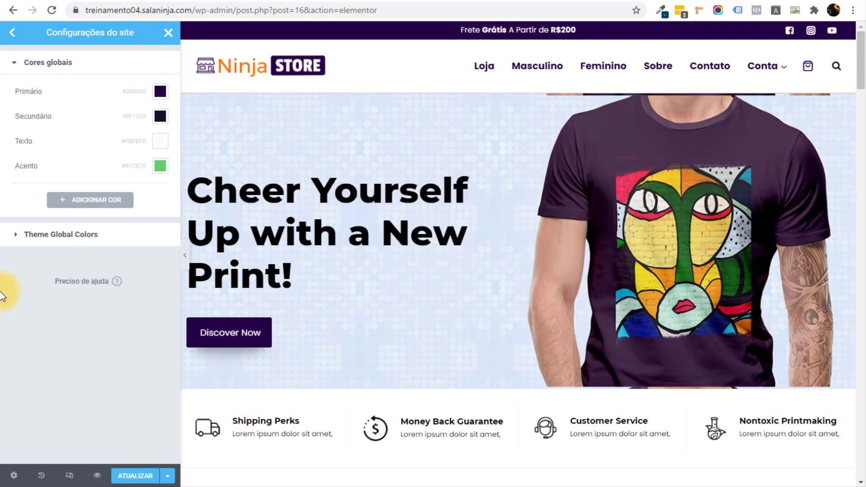
click(160, 166)
key(ctrl+v)
click(4, 342)
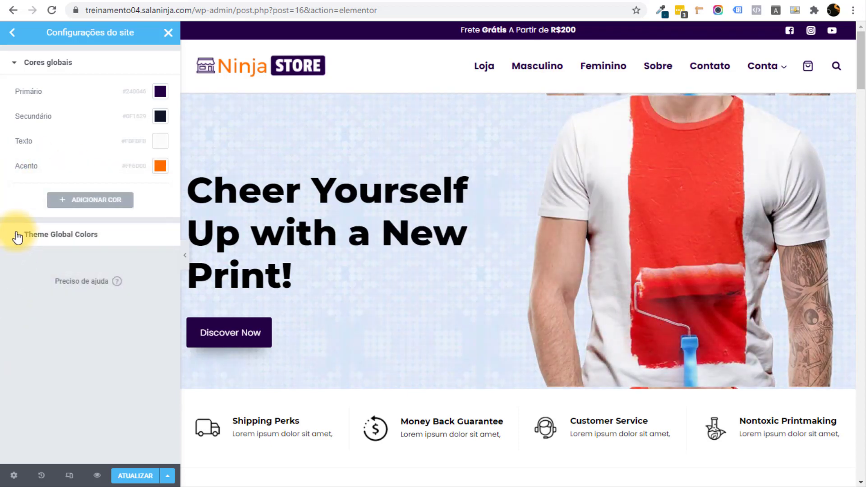
- Set the Primary global font family to Poppins
click(12, 32)
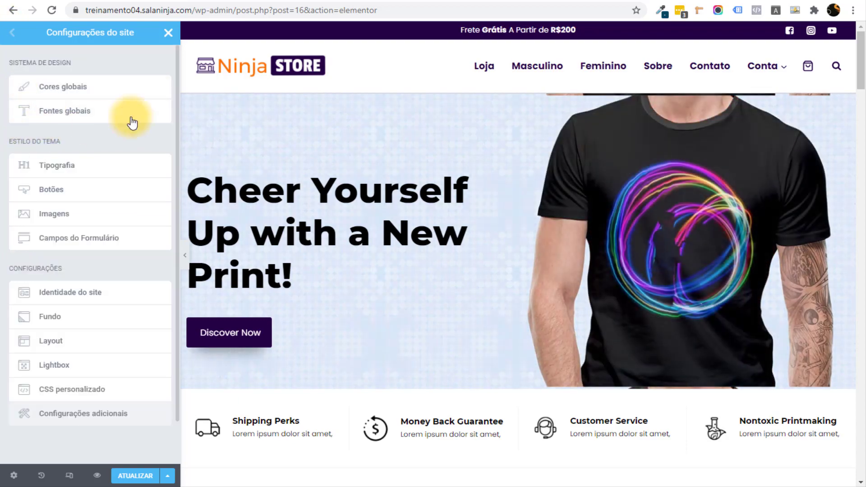
click(102, 119)
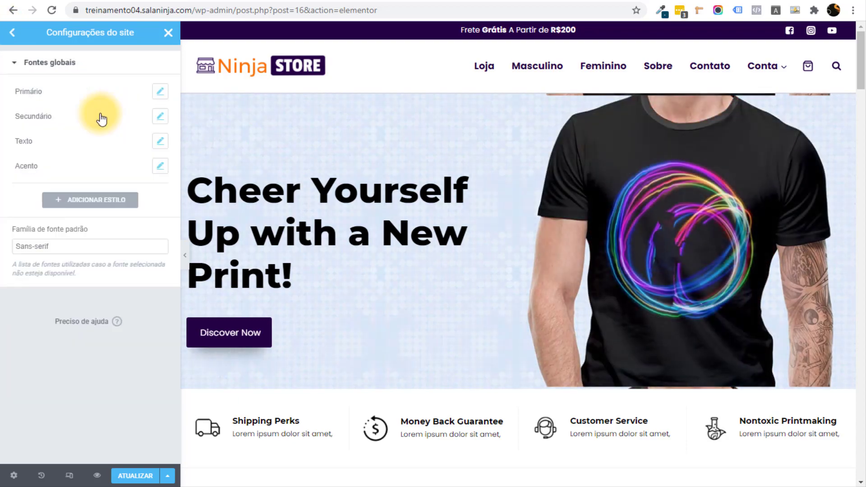
click(160, 96)
click(129, 146)
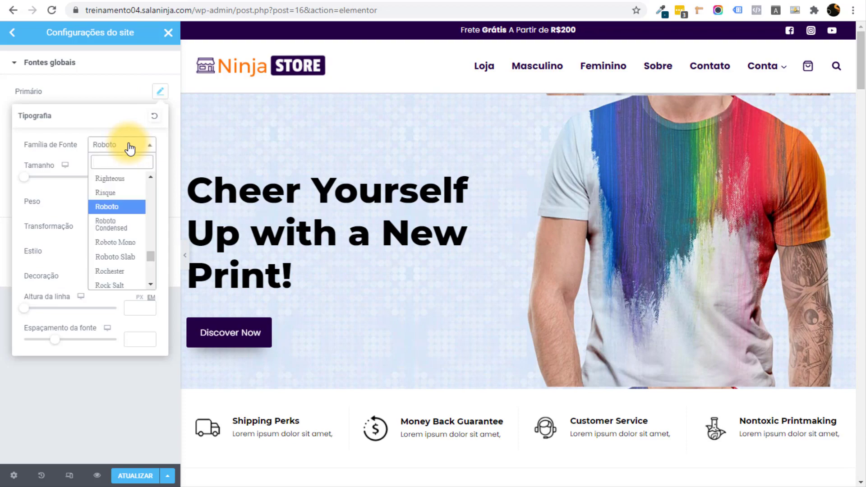
text(popp)
key(Return)
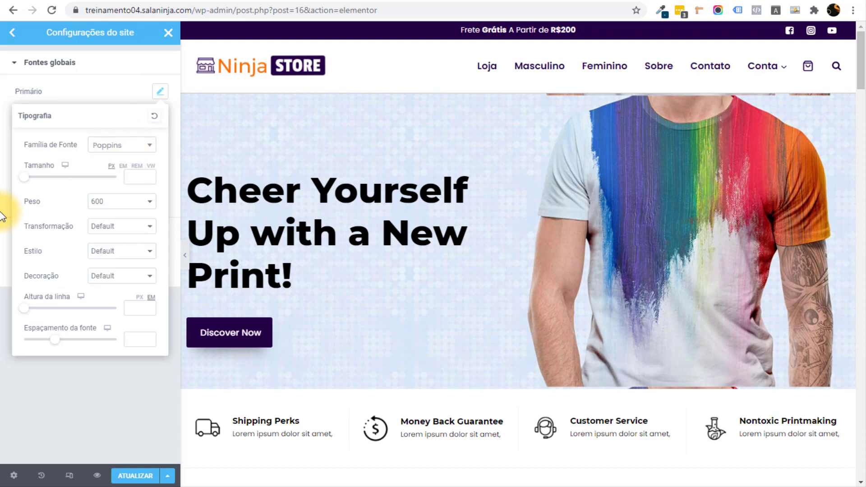
click(7, 212)
- Set the Secondary global font family to Poppins
click(154, 116)
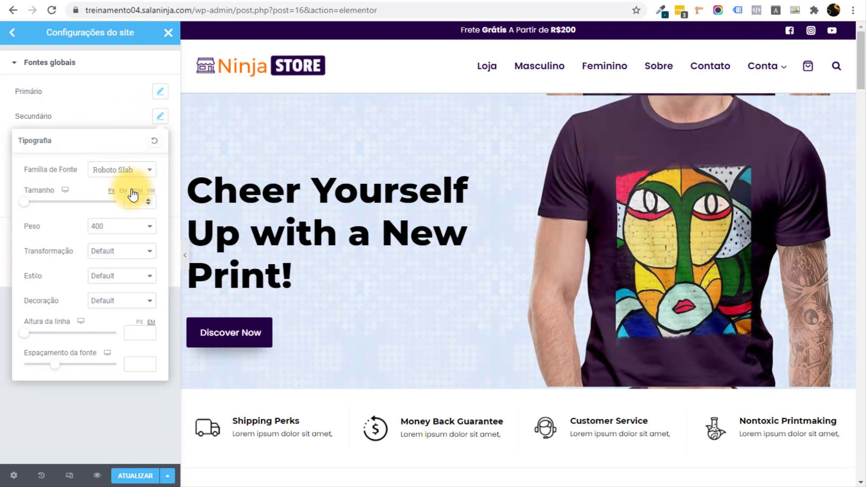
click(135, 178)
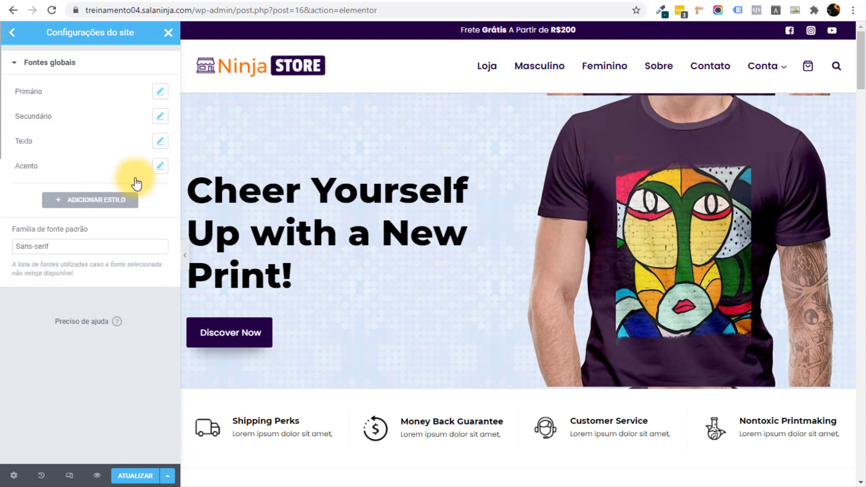
click(160, 116)
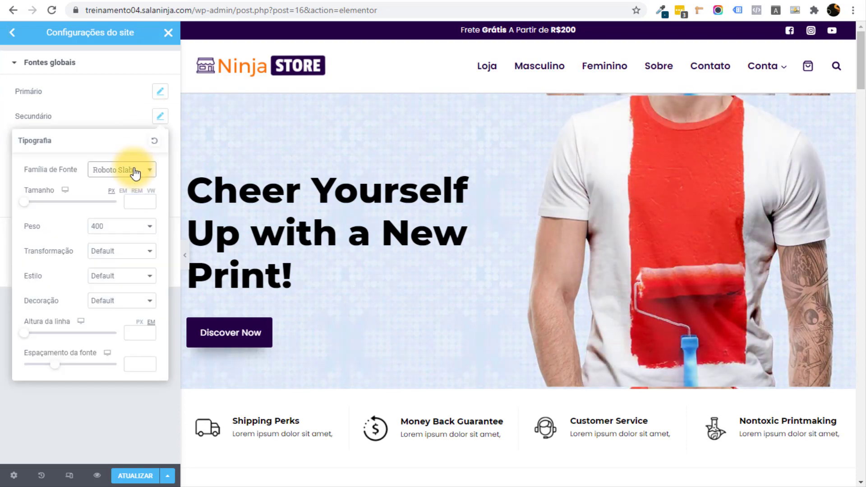
click(135, 170)
text(poppins)
key(Return)
click(9, 151)
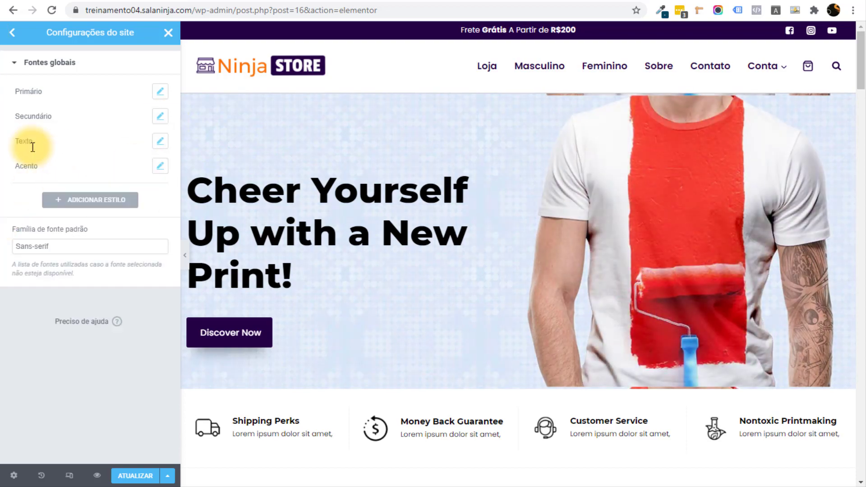
- Set the Text global font family to Montserrat
click(160, 141)
click(123, 195)
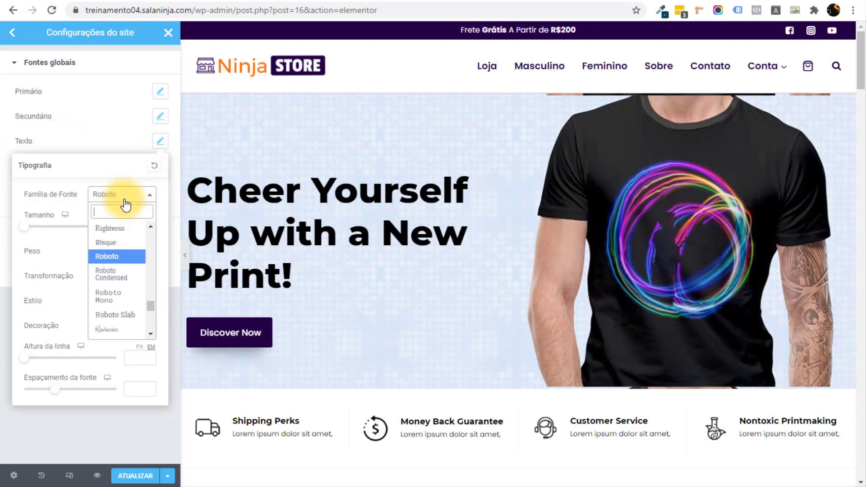
text(mont)
key(Down)
key(Down)
key(Return)
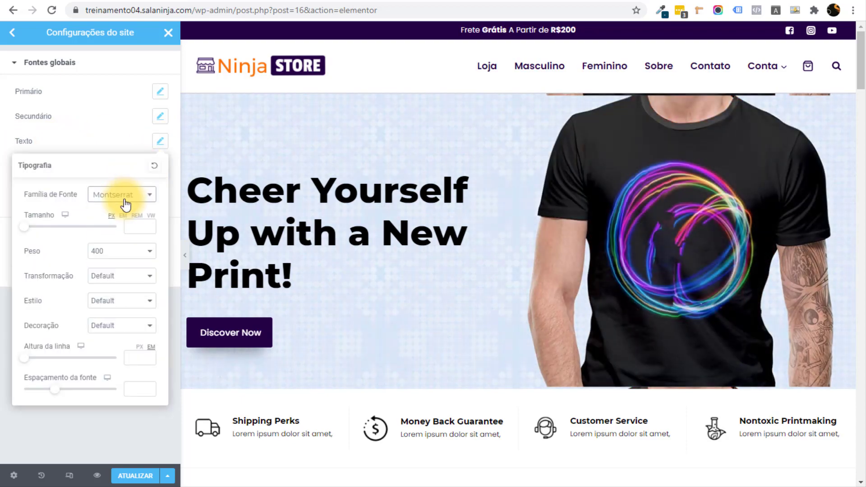
click(7, 203)
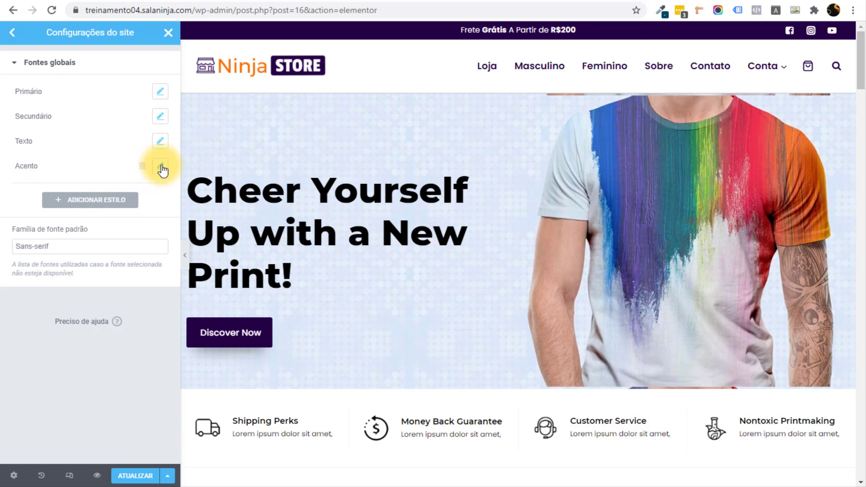
- Set the Accent global font to Poppins and return to the Site Settings menu
click(160, 166)
click(118, 220)
text(pop)
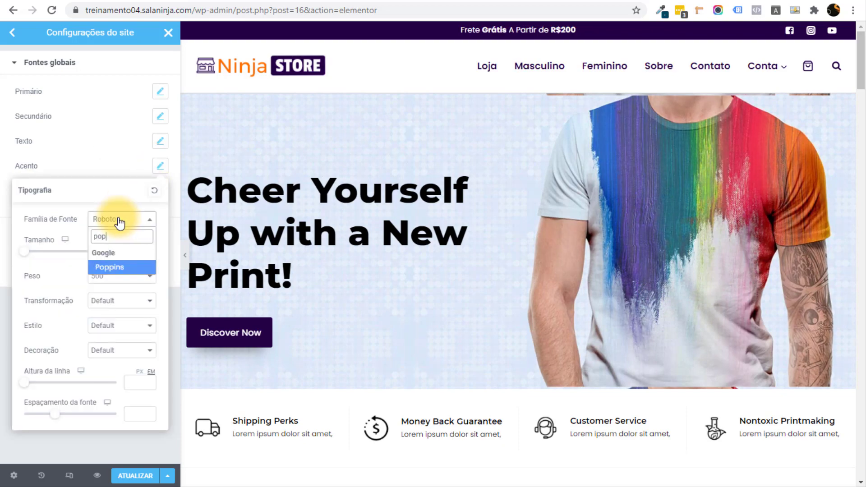
key(Return)
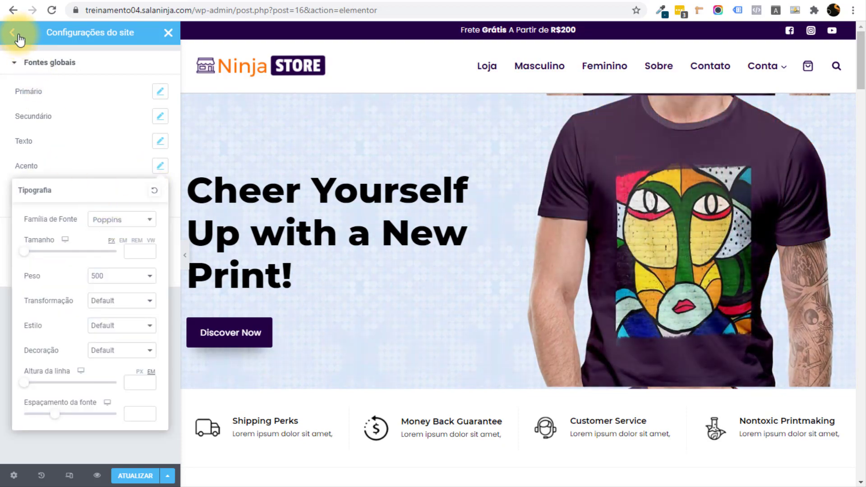
click(13, 32)
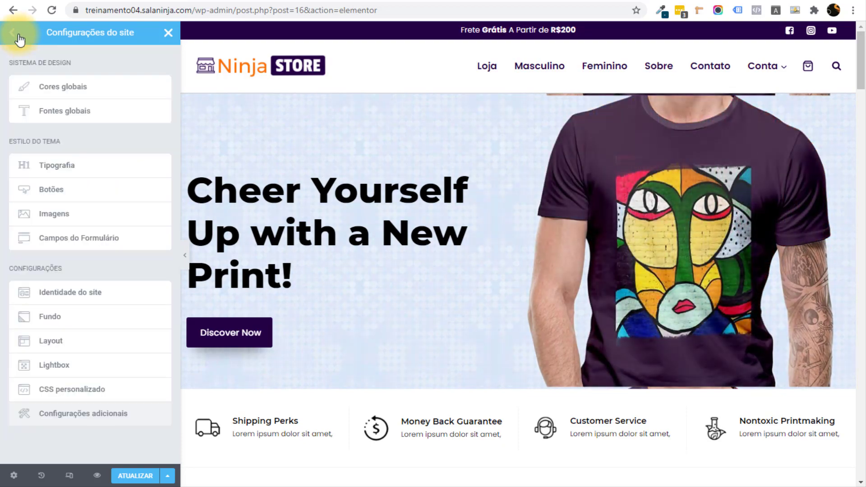
- In Theme Style typography, set the body text font to Montserrat
click(74, 171)
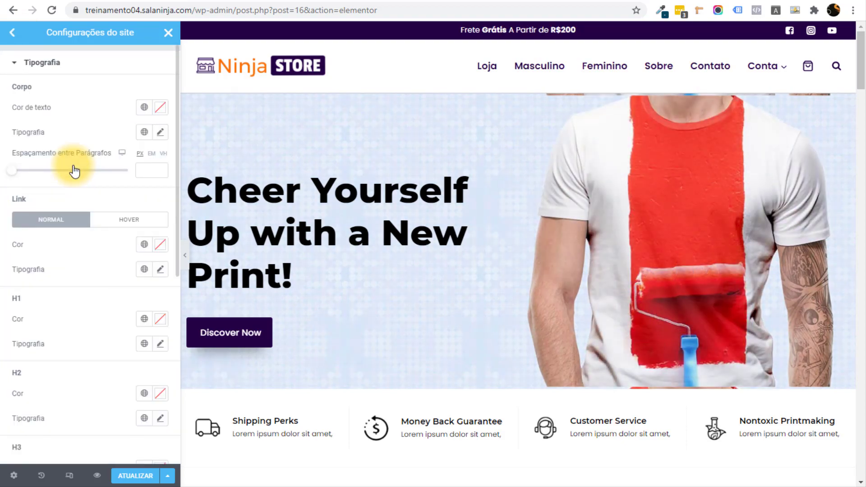
click(160, 132)
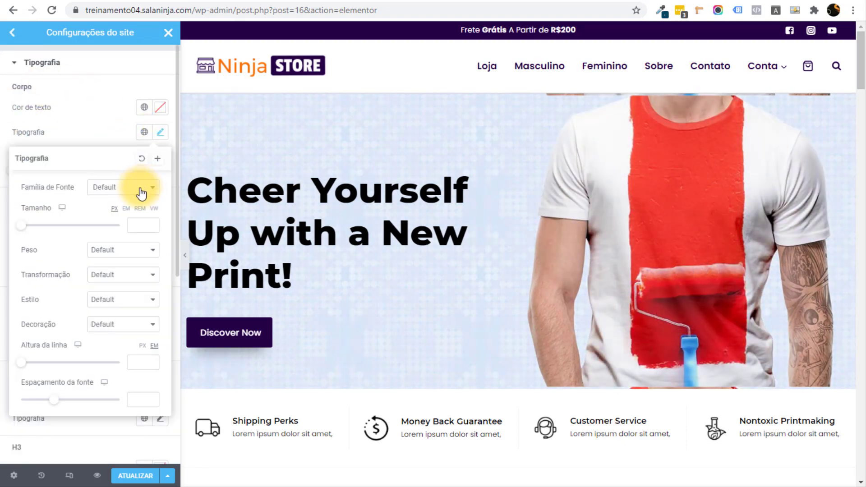
click(139, 187)
text(mont)
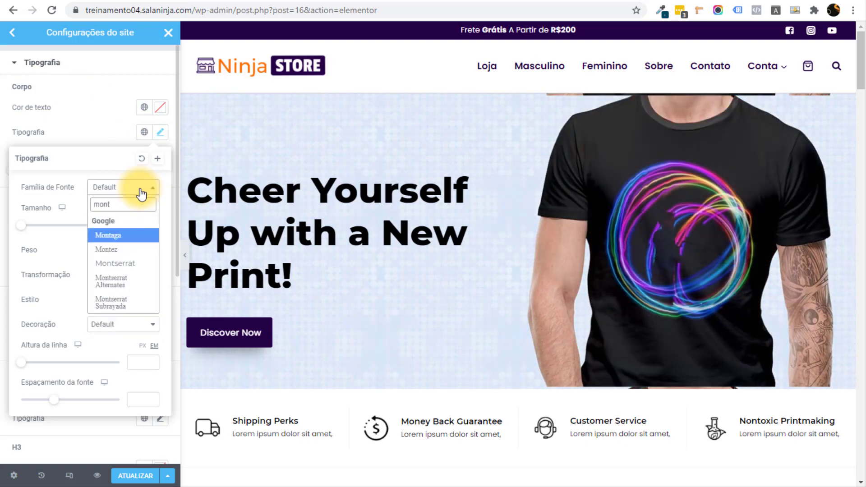
key(Down)
key(Down)
key(Return)
click(2, 189)
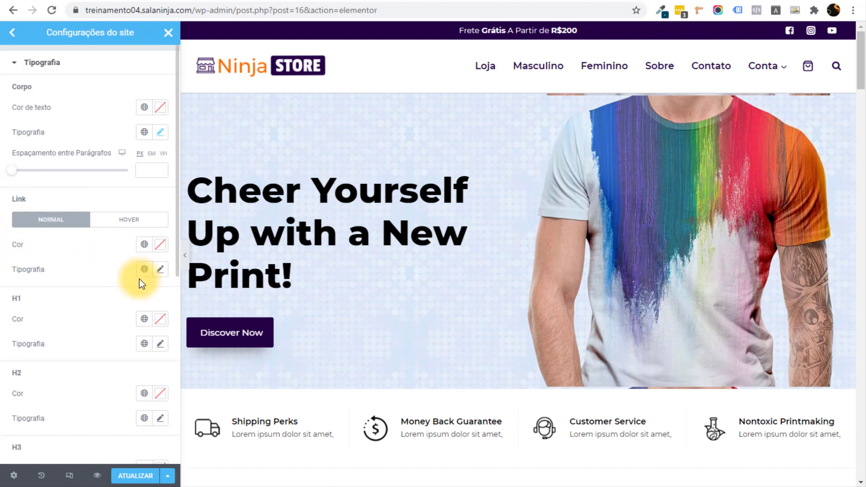
- Set the link and H1 heading fonts to Poppins
click(159, 270)
click(126, 325)
text(pop)
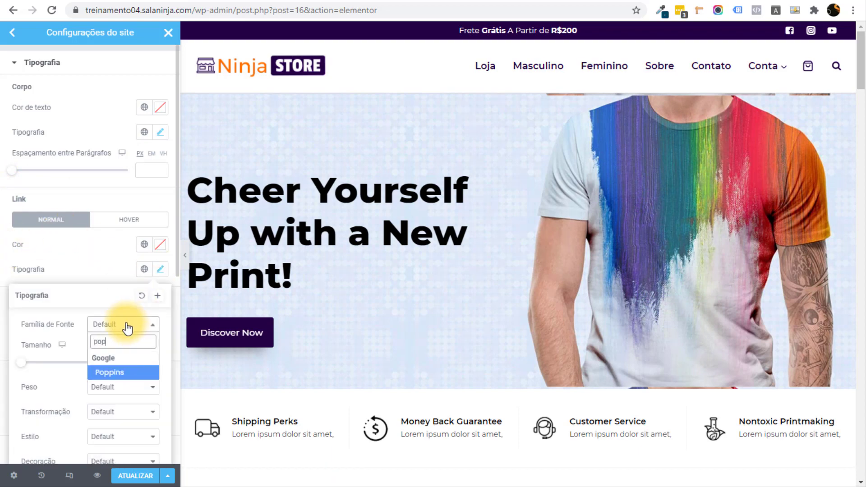
key(Return)
scroll(144, 276, down, 1)
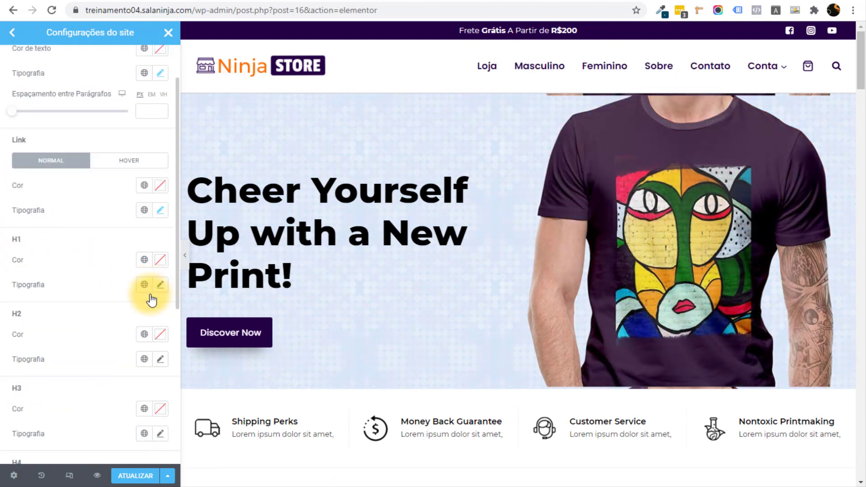
click(159, 285)
click(135, 340)
text(pop)
key(Return)
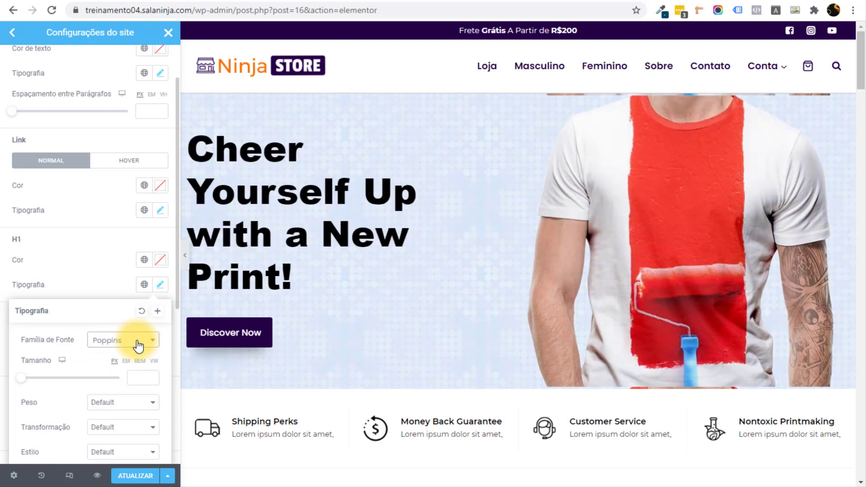
click(2, 338)
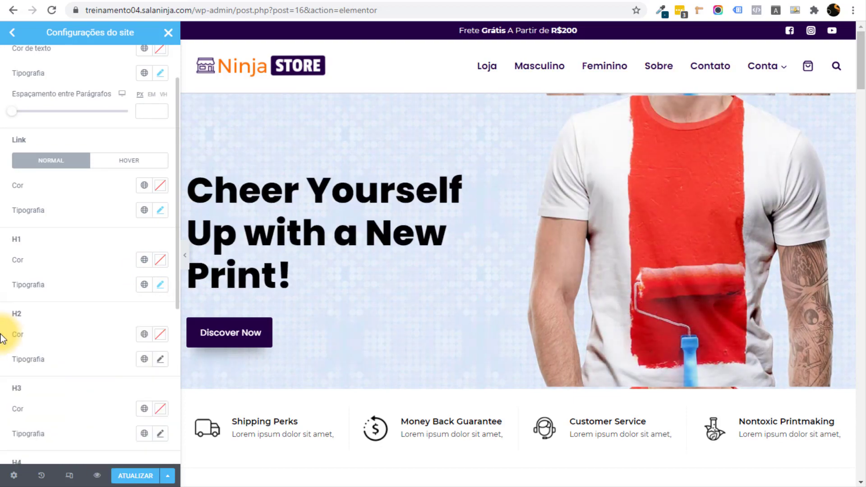
- Set the H2 heading font to Poppins and return to the main Site Settings list
click(160, 360)
click(116, 417)
text(po)
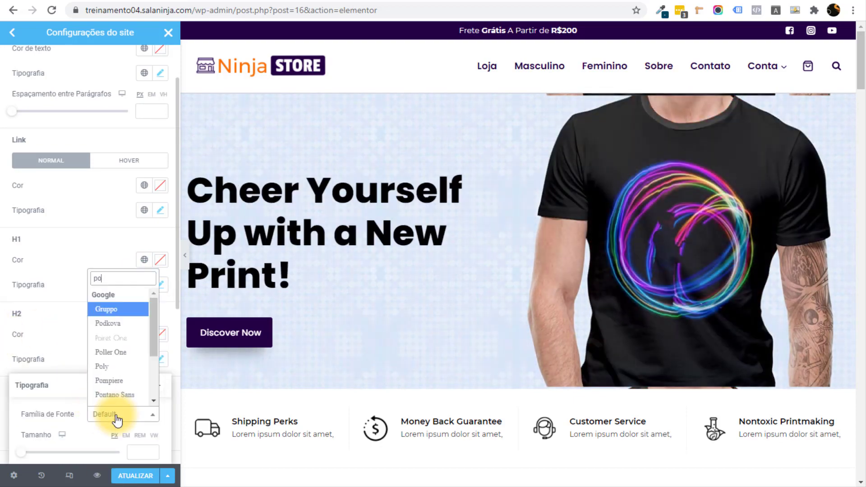
text(p)
key(Return)
click(4, 357)
scroll(3, 322, down, 2)
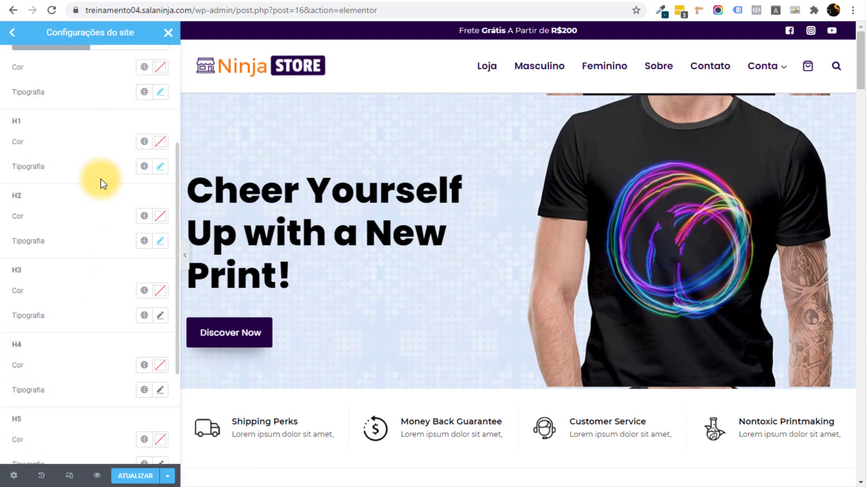
scroll(99, 252, down, 3)
scroll(104, 234, up, 7)
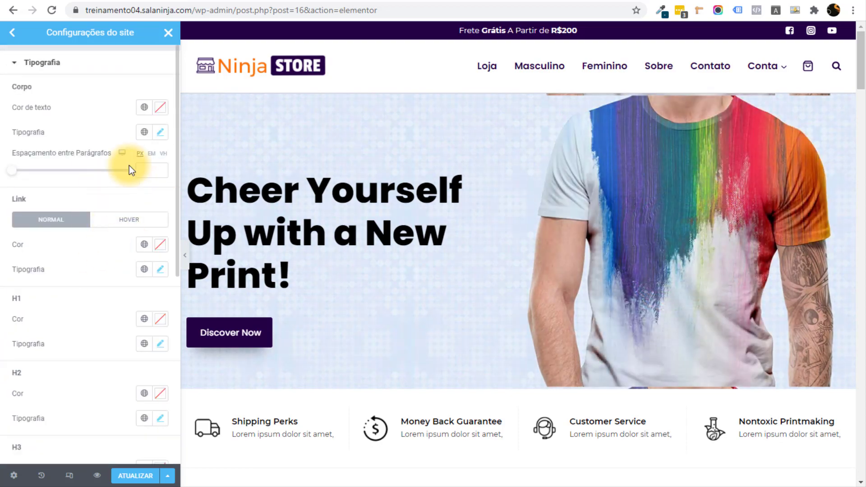
click(13, 33)
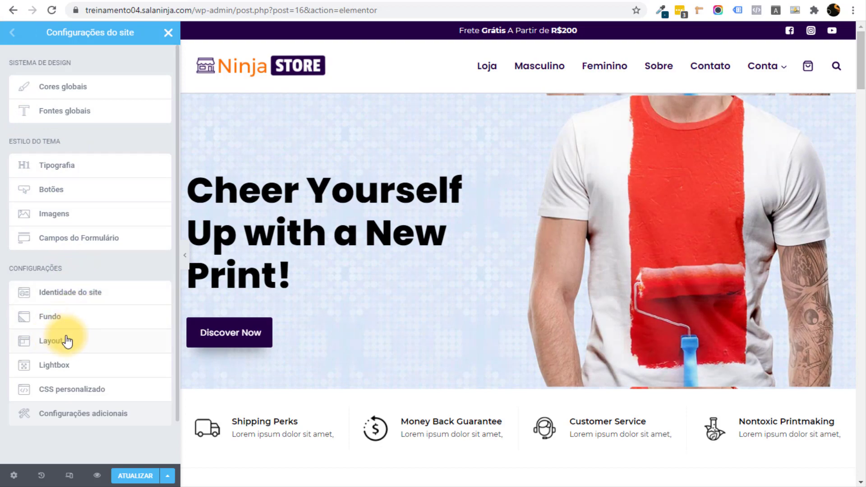
- Set Layout's content width to 1200 px, save with ATUALIZAR, and close Site Settings
click(67, 342)
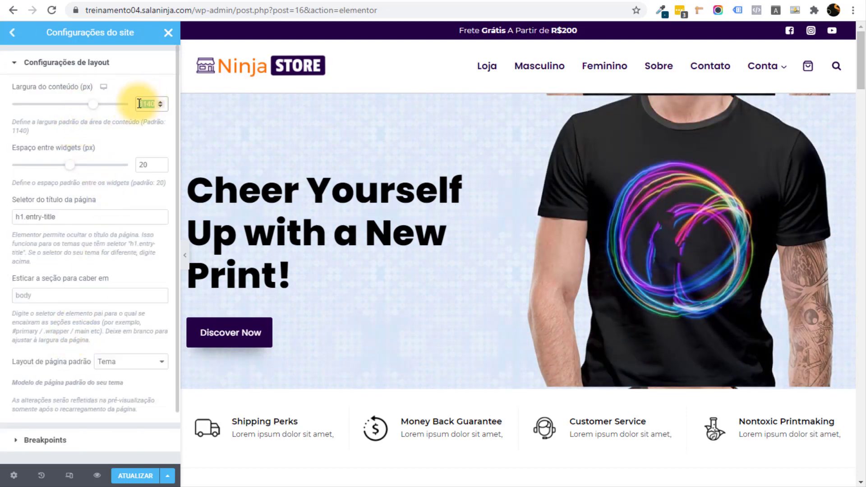
text(1200)
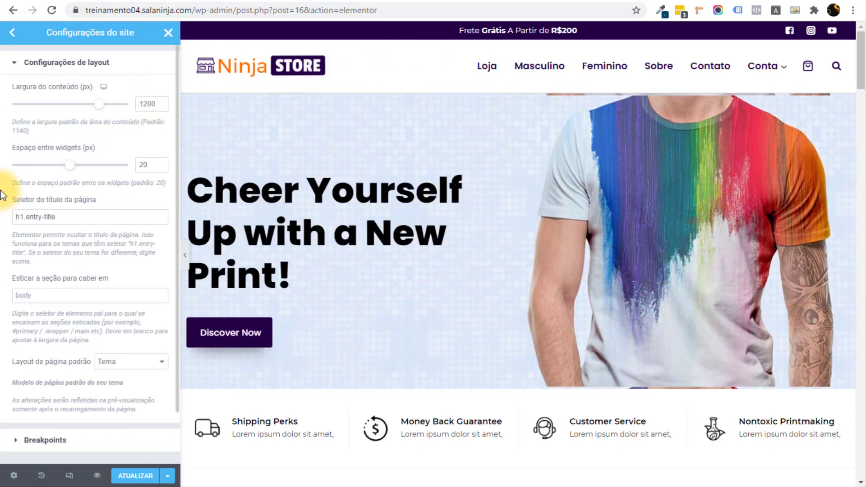
click(129, 474)
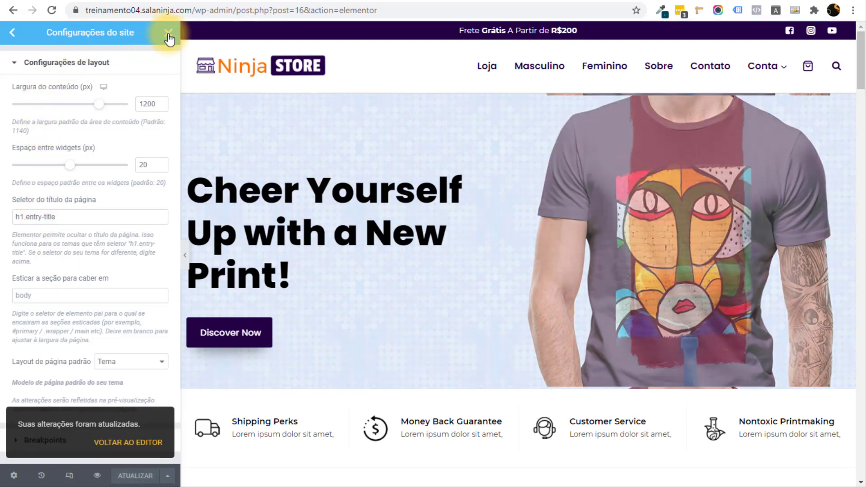
click(168, 34)
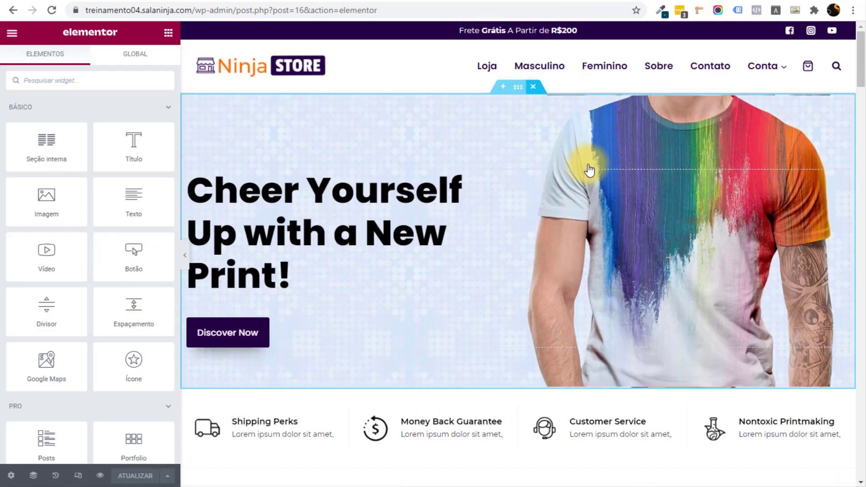
- Delete the old hero and features sections and add a single-column section above the categories
key(Delete)
click(535, 100)
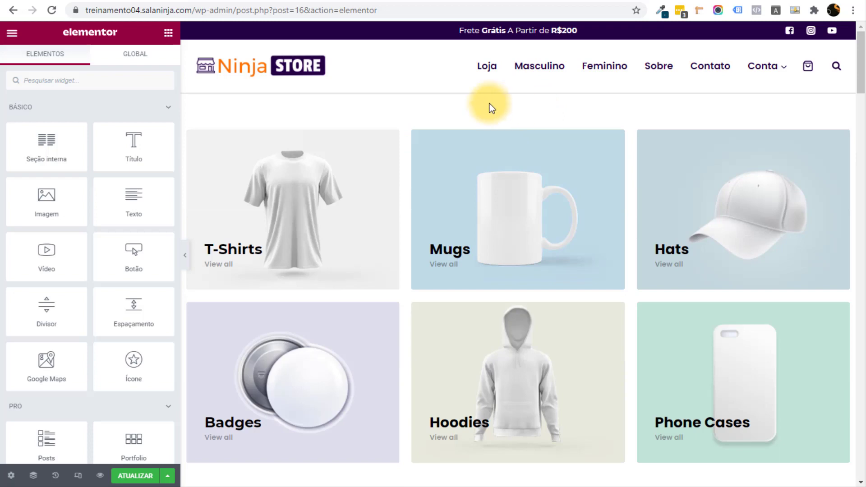
mouse_move(506, 124)
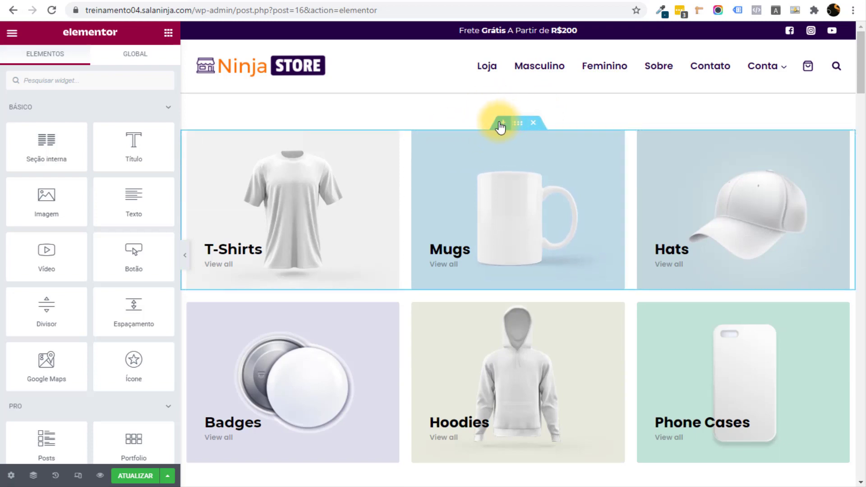
click(502, 124)
click(500, 148)
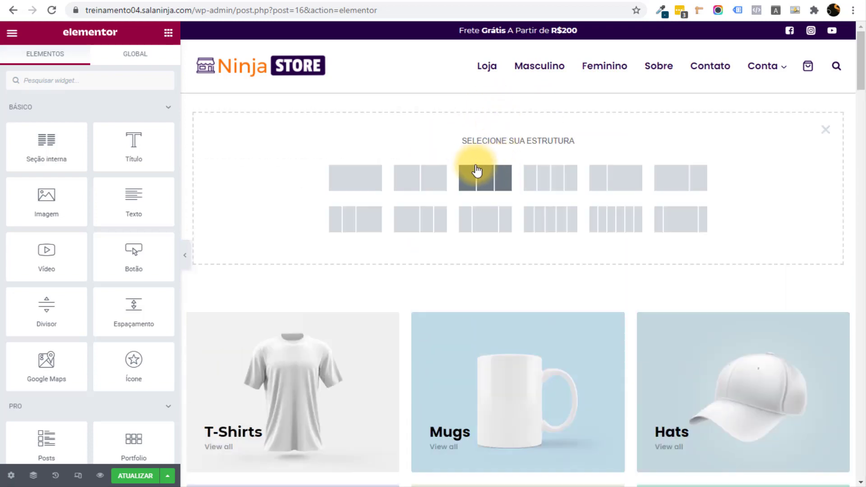
drag(483, 142, 566, 141)
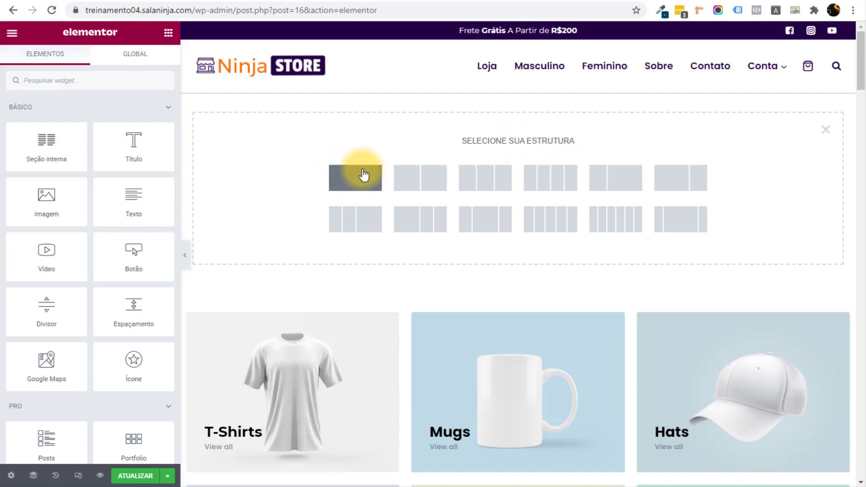
click(332, 185)
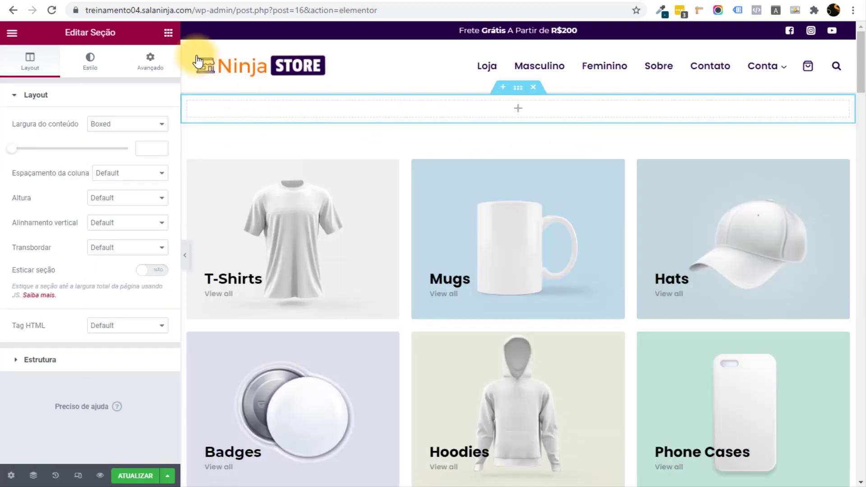
- Search the widget panel for 'sli' to find Slides
click(169, 33)
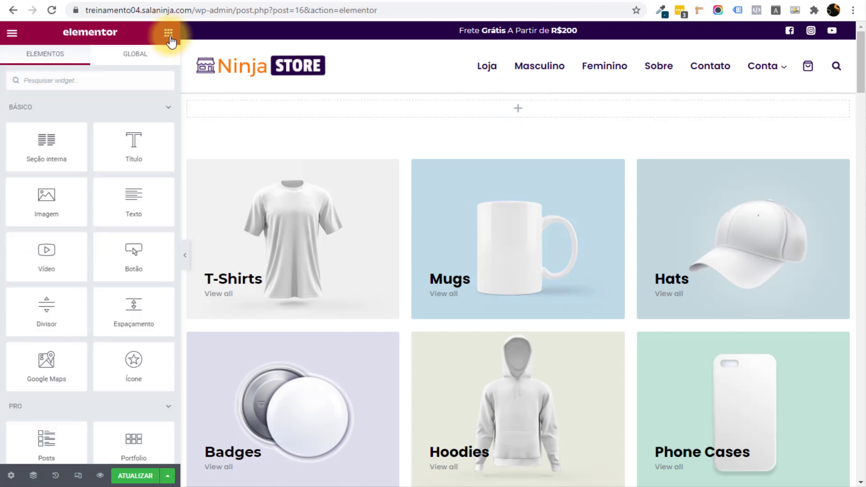
click(96, 76)
text(sli)
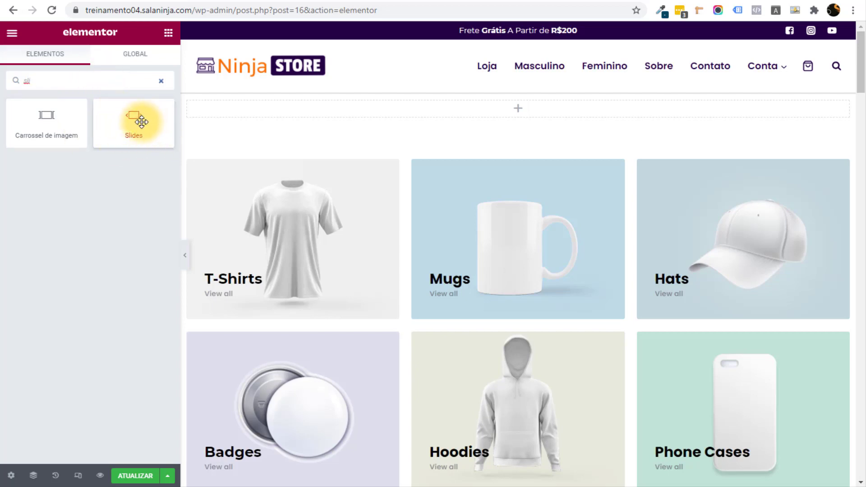
- Place a Slides widget in the new section, remove Slides 3 and 2, and preview full width
drag(141, 121, 458, 158)
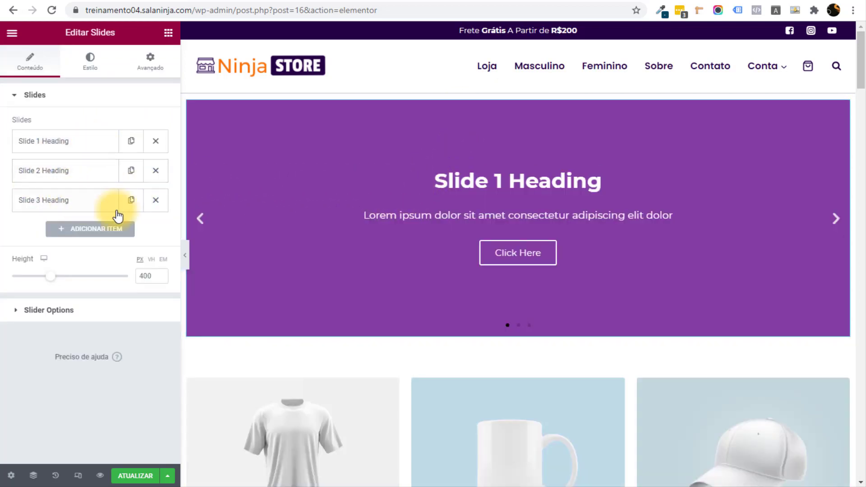
click(156, 209)
click(156, 176)
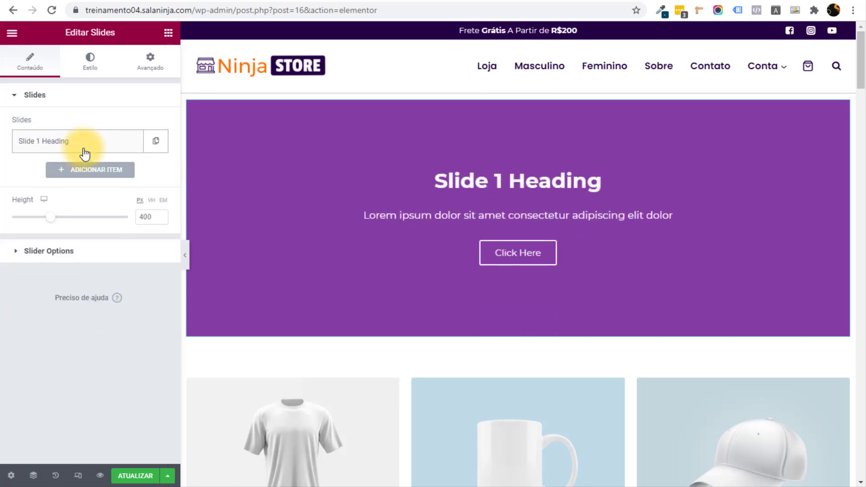
scroll(469, 197, down, 5)
scroll(468, 193, up, 5)
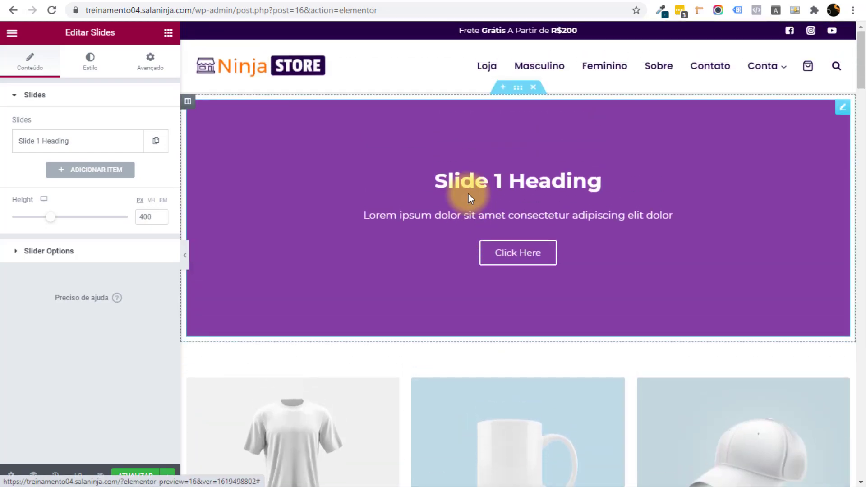
click(187, 257)
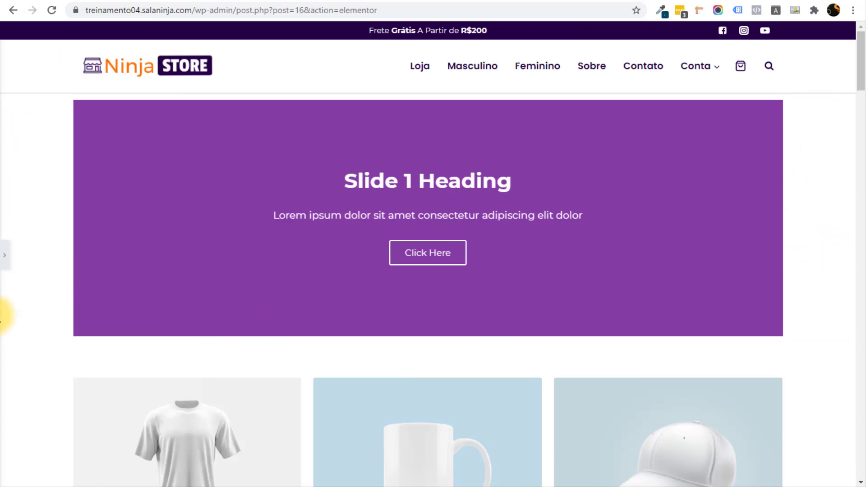
- Set the slider section to Largura total content width with Sem espaçamento column gap
click(371, 249)
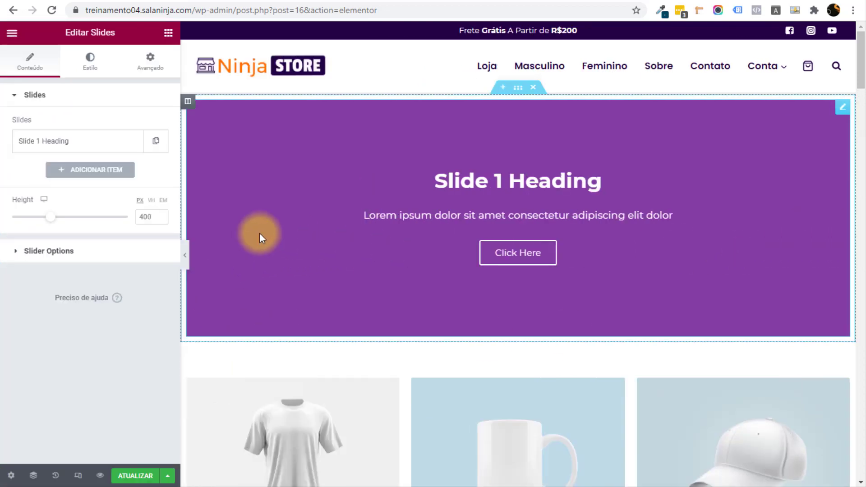
click(514, 89)
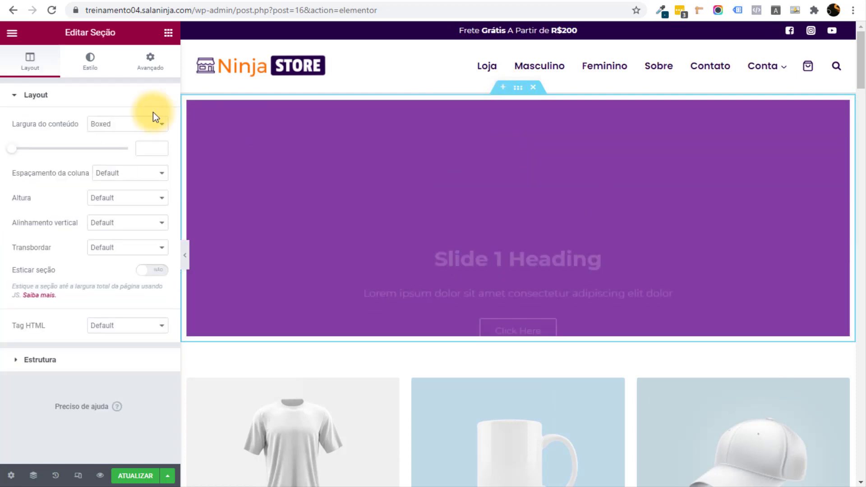
click(135, 126)
click(115, 146)
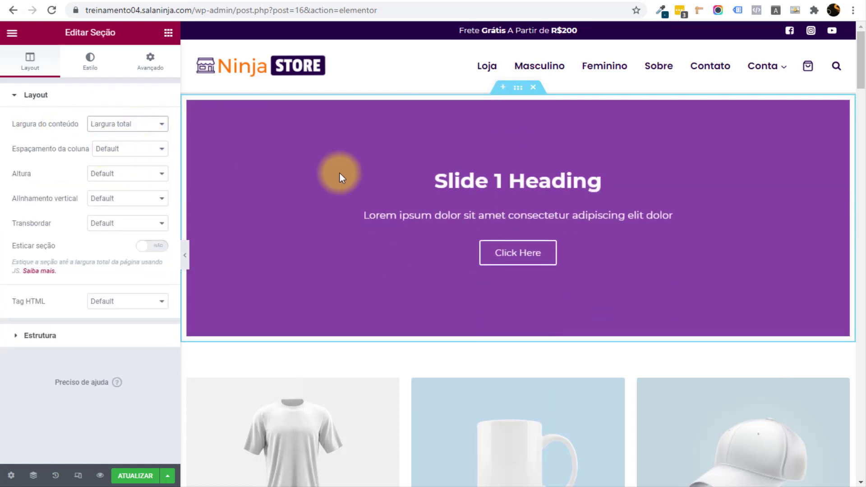
click(134, 150)
click(133, 164)
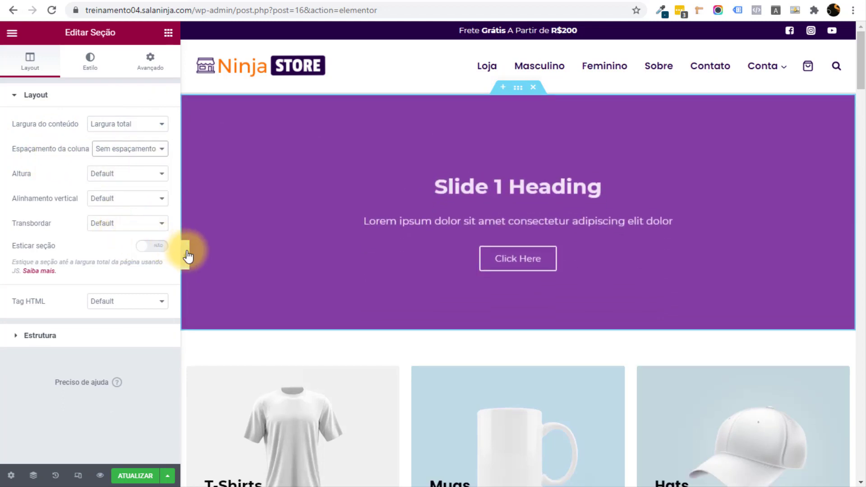
- Preview the edge-to-edge slide, then reselect the Slides widget for editing
click(184, 255)
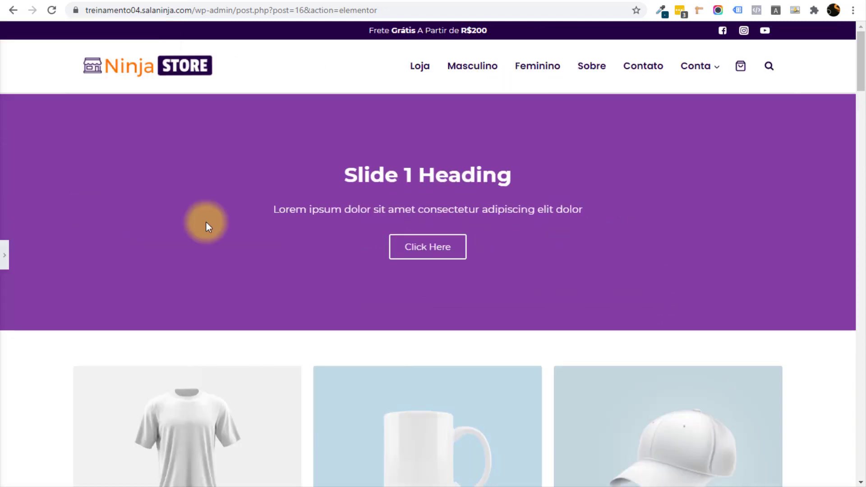
click(3, 248)
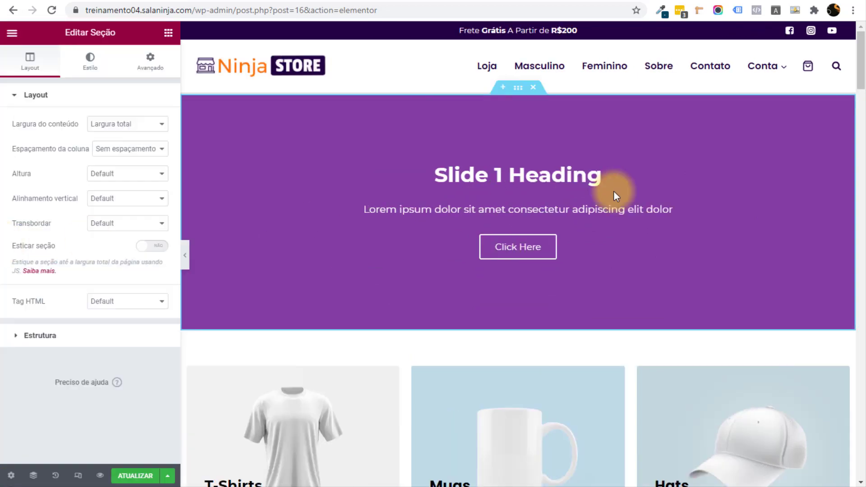
click(648, 159)
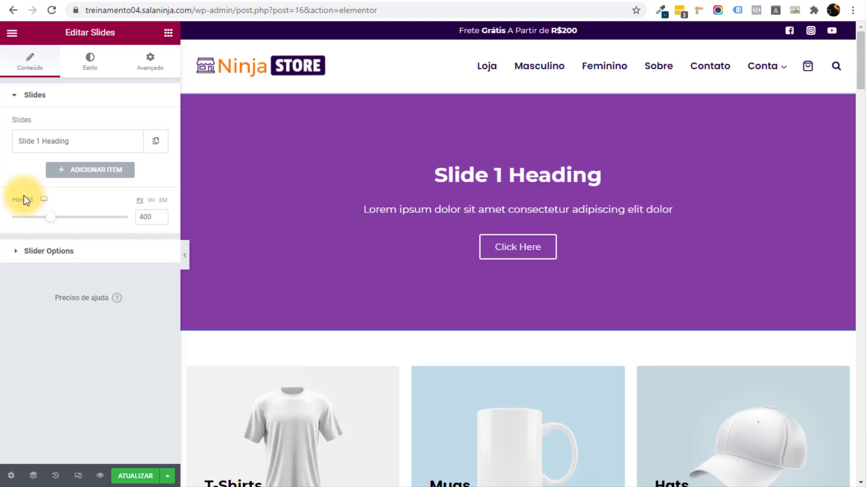
- Make the slider 70 VH tall and open the Slide 1 Heading item
click(153, 200)
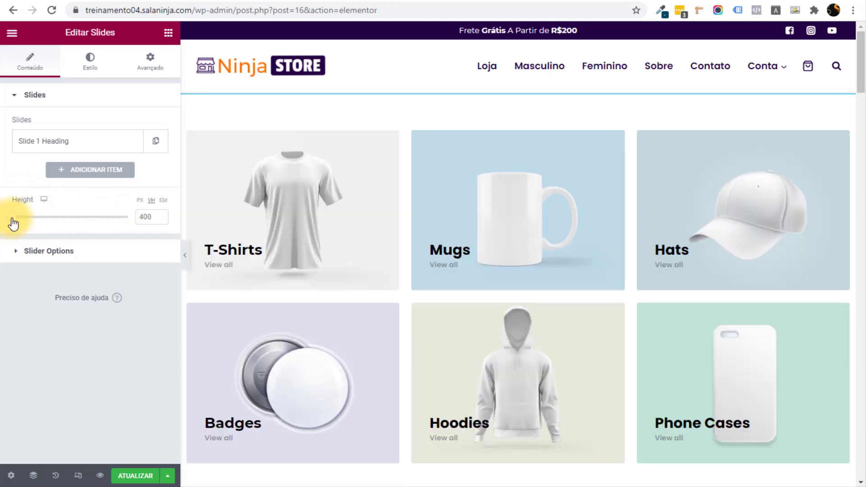
drag(13, 223, 92, 221)
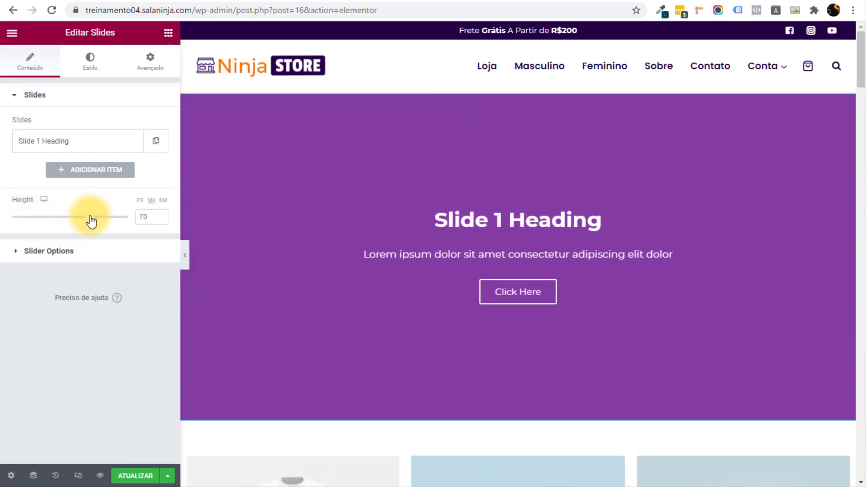
click(64, 143)
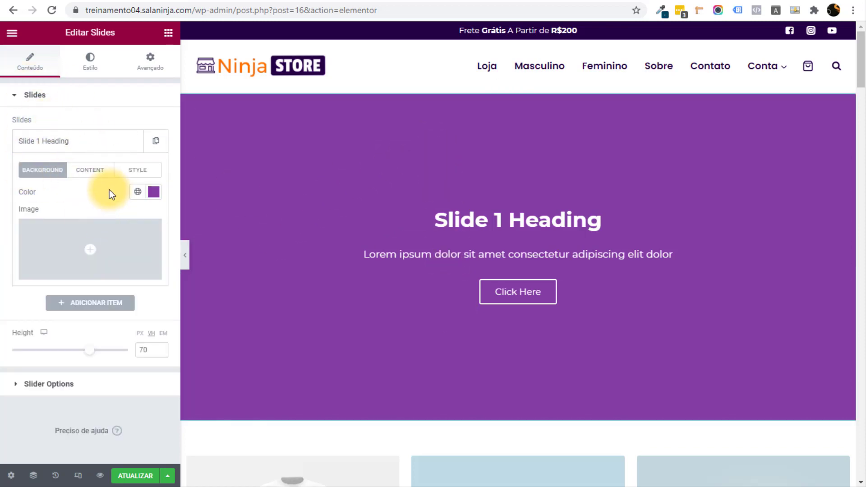
- Set Slide 1's background image to the canyon photo drif-riadh-YpkuRn54y4w-unsplash.jpg
click(116, 243)
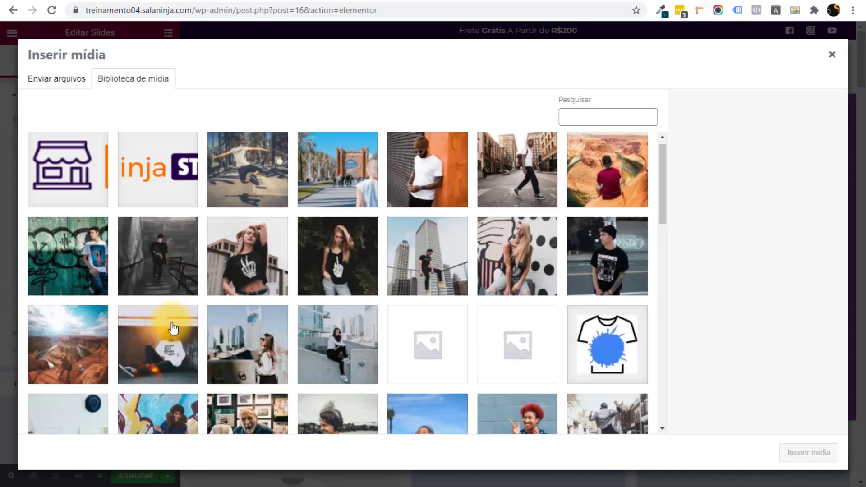
click(70, 361)
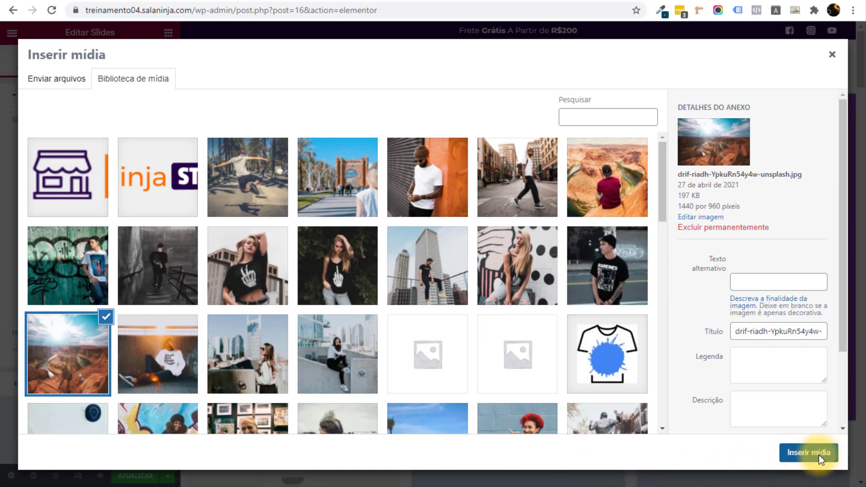
click(819, 457)
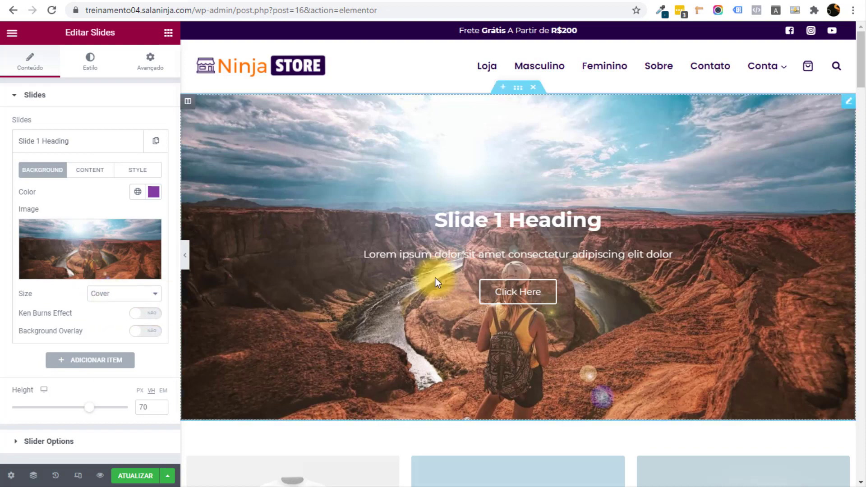
scroll(435, 278, down, 4)
scroll(435, 278, up, 4)
- Replace Slide 1's title with the opening Lorem ipsum sentence copied from lipsum.com
click(101, 175)
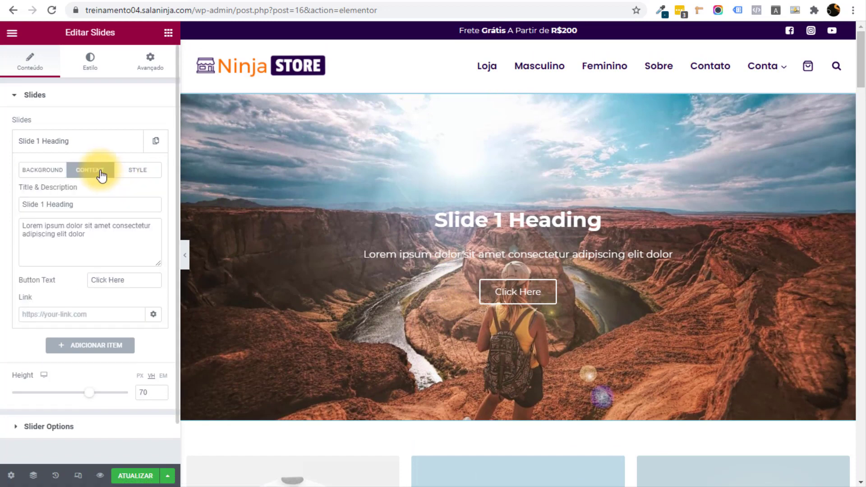
drag(85, 201, 13, 216)
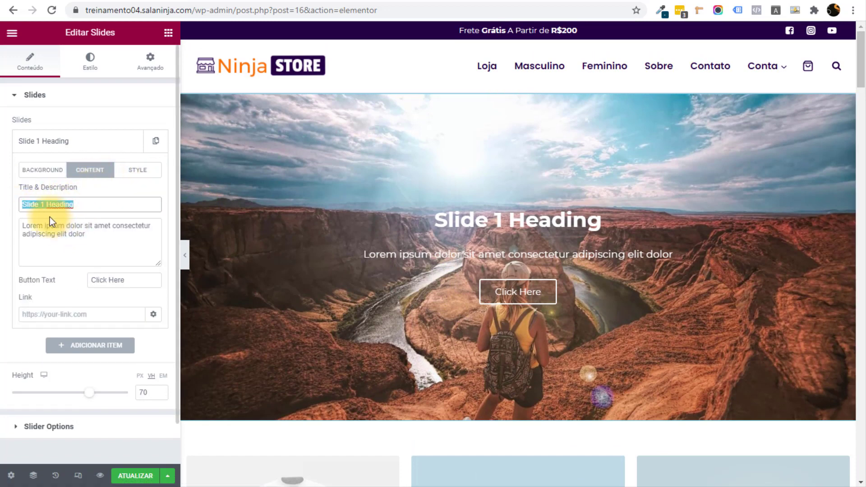
drag(102, 239, 22, 227)
click(71, 234)
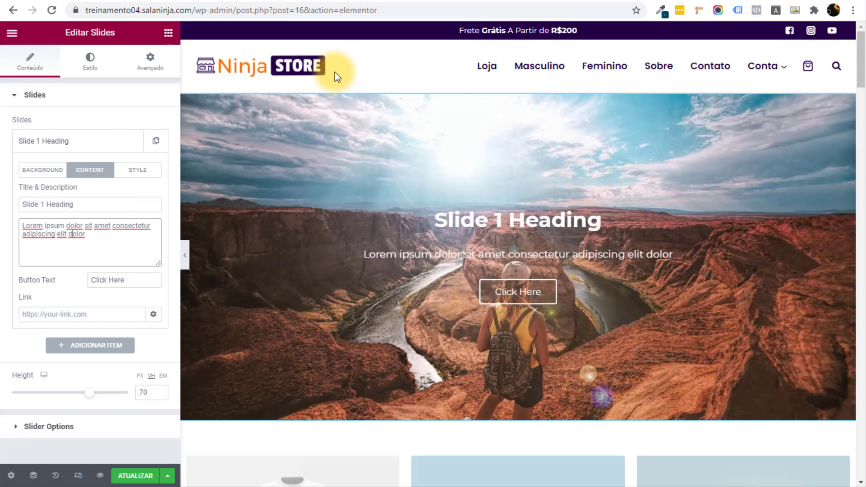
click(103, 203)
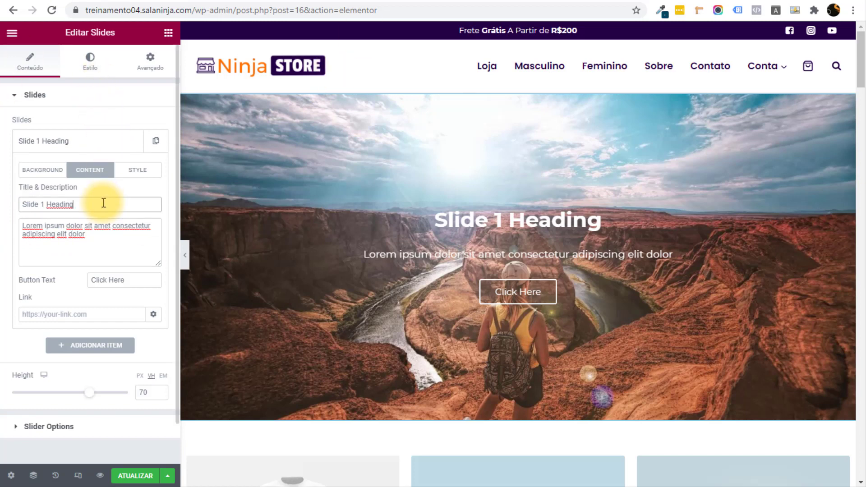
text(a dsadasdasd)
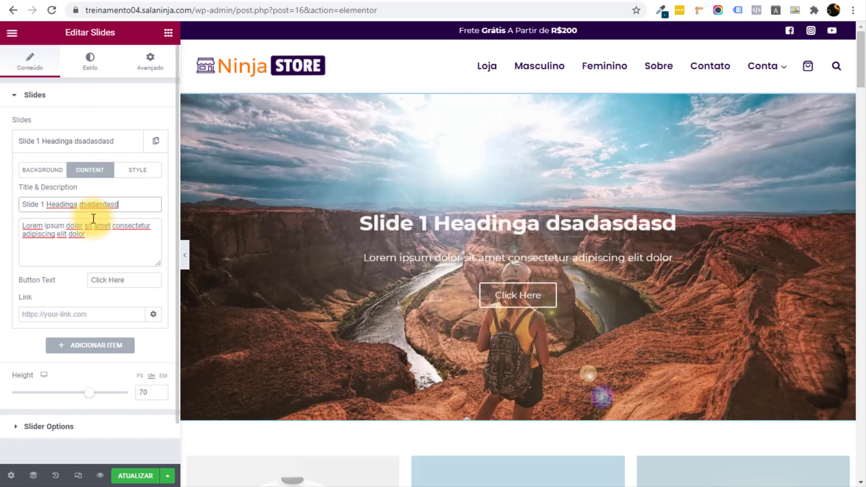
click(326, 1)
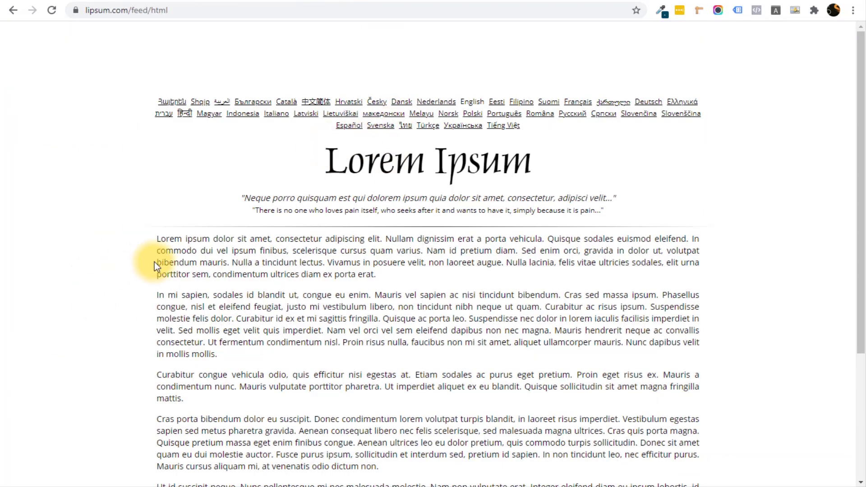
drag(154, 239, 371, 237)
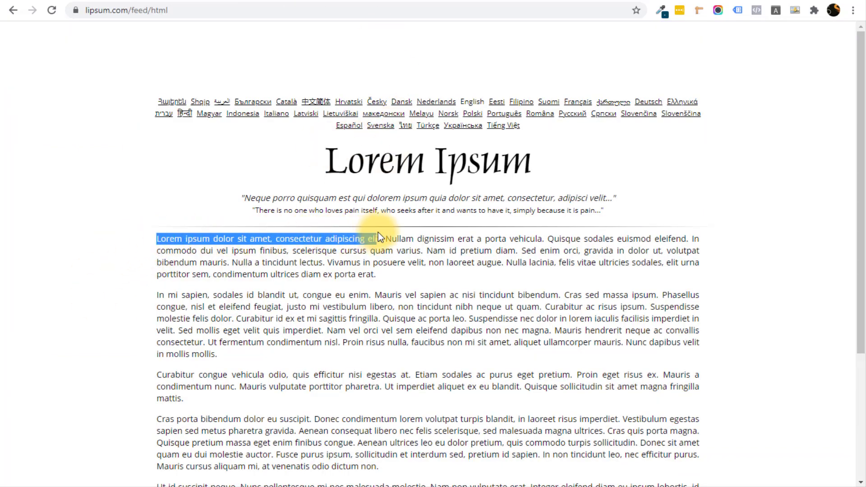
click(223, 1)
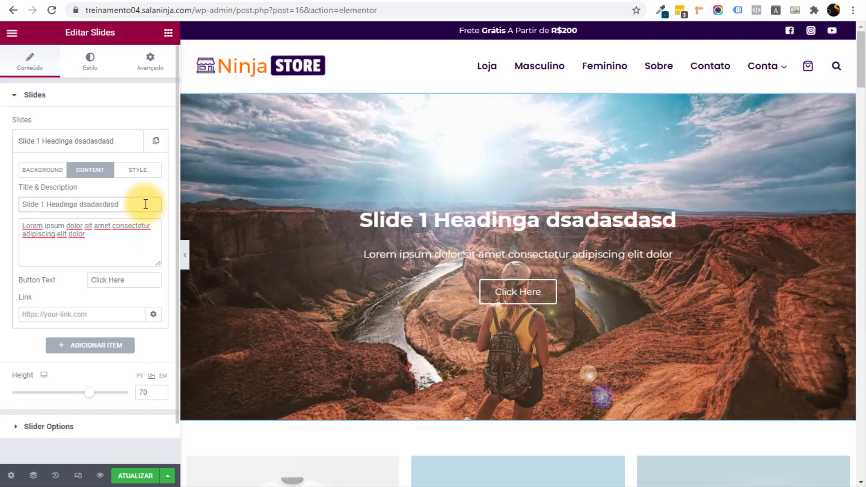
drag(144, 204, 2, 214)
text(Lorem ipsum dolor sit amet, consectetur adipiscing elit)
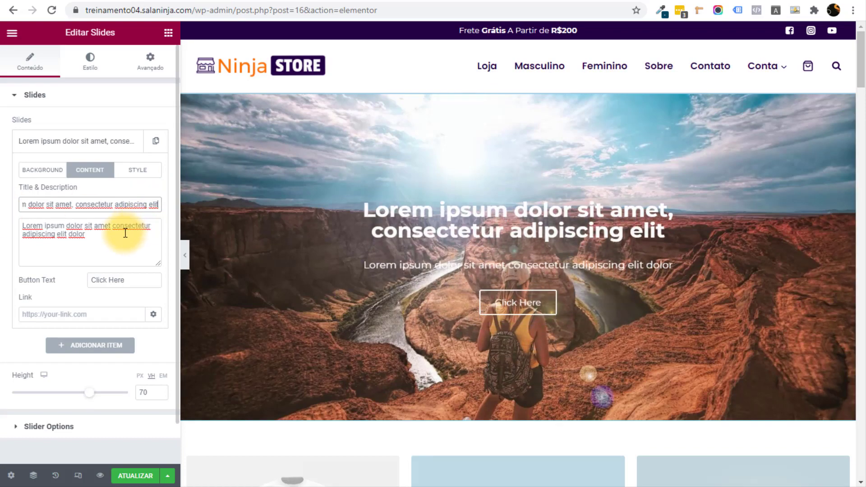
- Replace the slide description with the first lipsum paragraph
key(ctrl+Tab)
drag(154, 238, 424, 250)
key(ctrl+c)
key(ctrl+Tab)
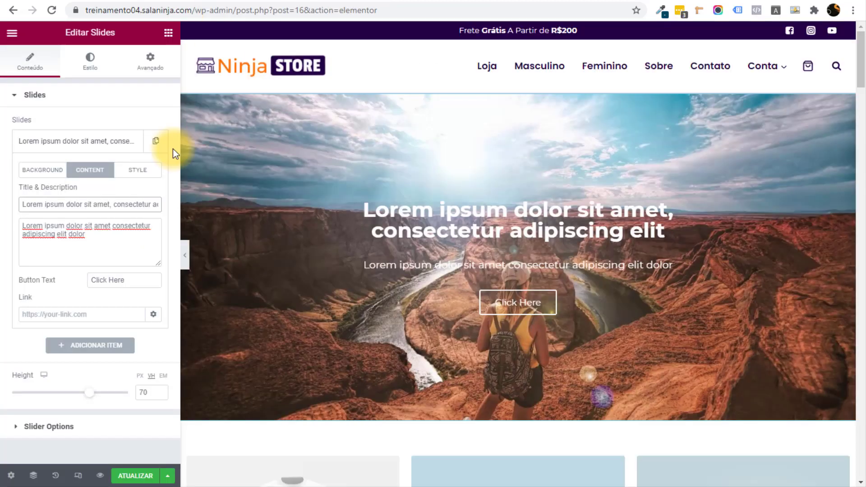
drag(96, 245, 3, 211)
key(ctrl+v)
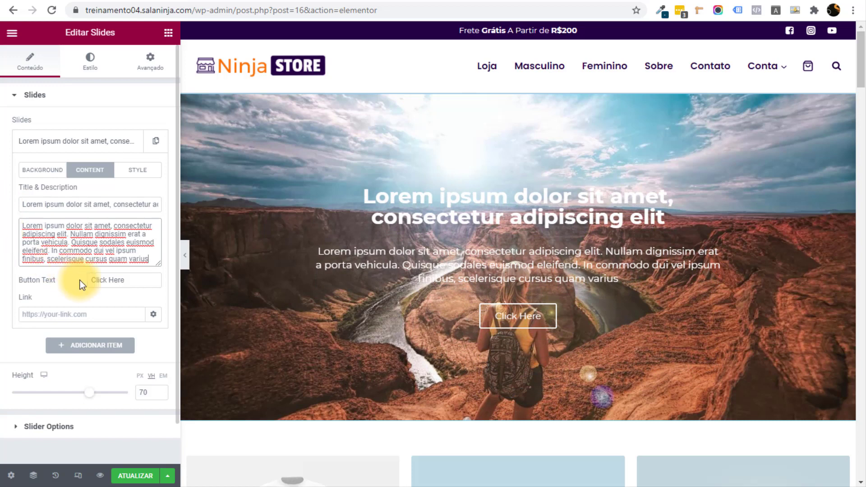
- Change the button text from Click Here to 'Ver Produtos'
scroll(80, 280, down, 1)
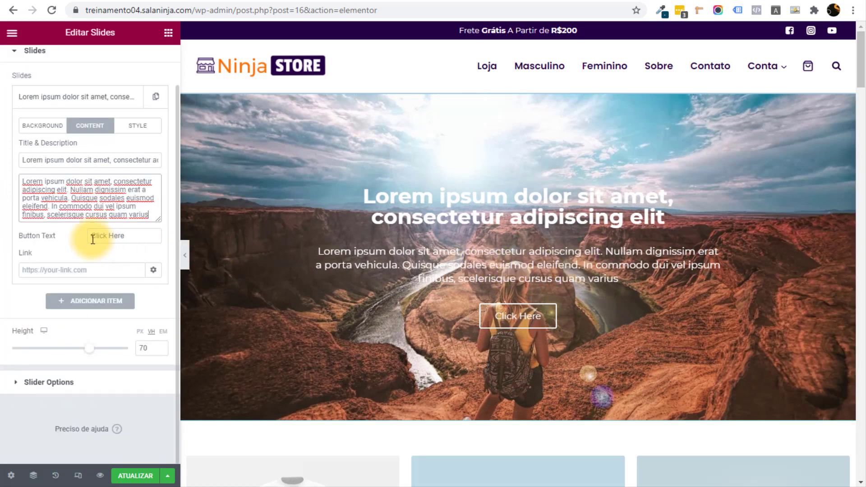
drag(92, 238, 135, 236)
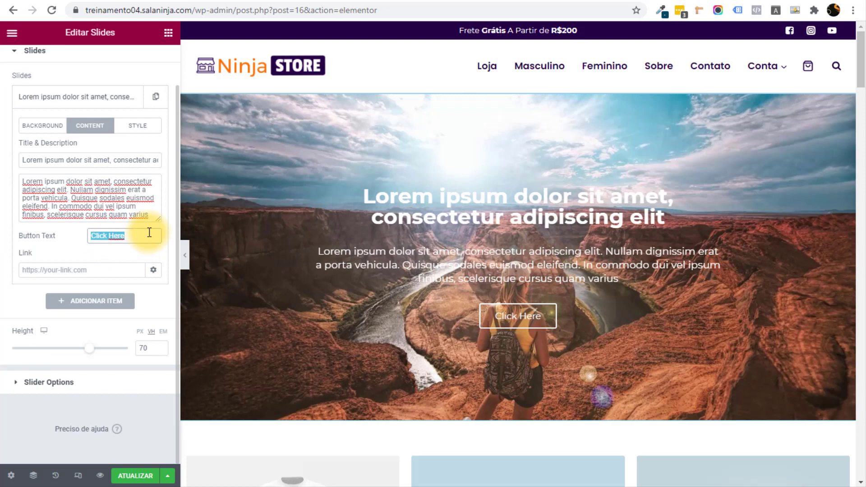
text(Ver P)
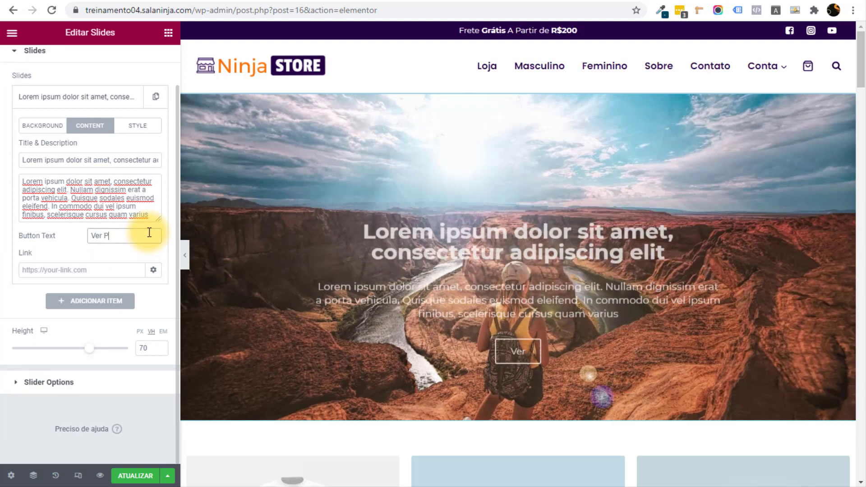
text(rodutos)
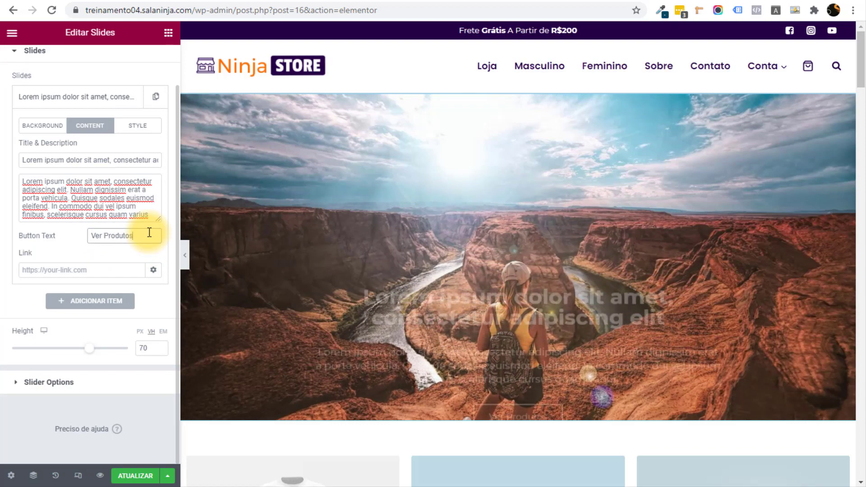
click(85, 170)
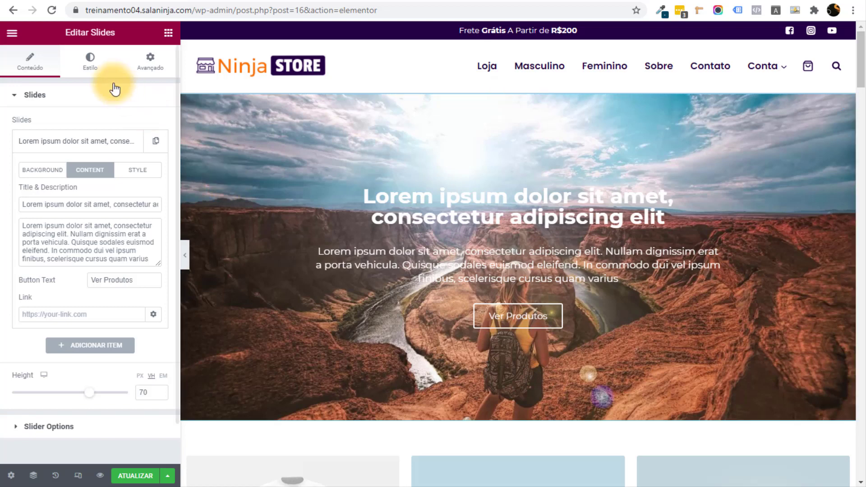
- Open the WordPress dashboard in a new browser tab from the editor menu
click(12, 41)
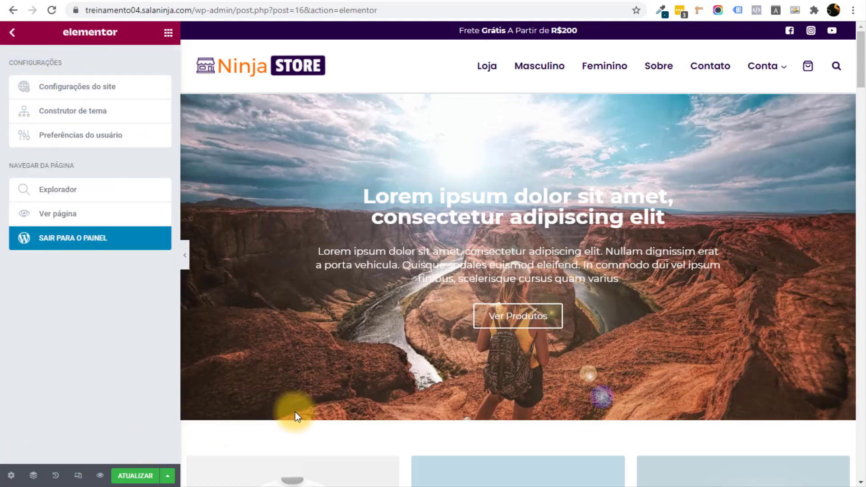
right_click(71, 245)
click(96, 255)
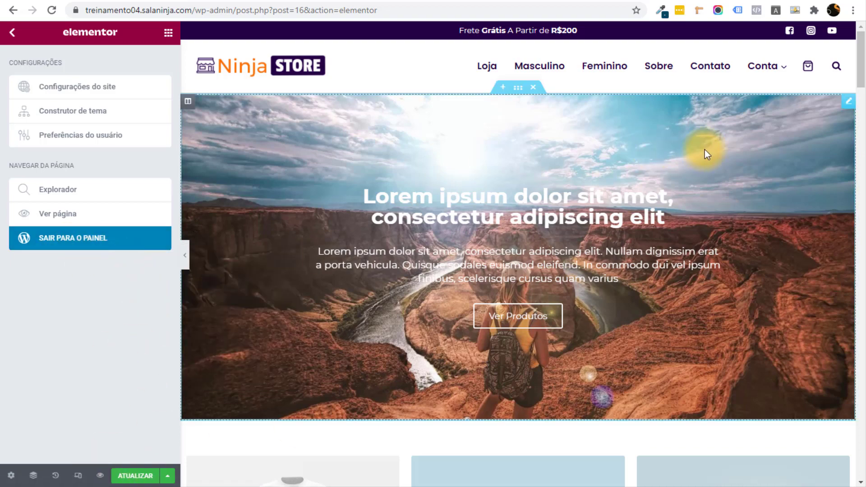
click(153, 238)
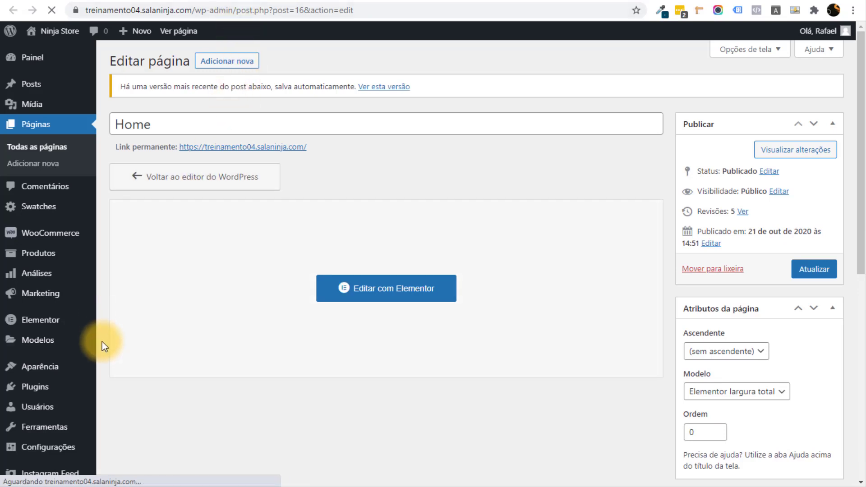
- Copy the Feminino category's view link from Produtos > Categorias and return to the editor
scroll(111, 352, down, 2)
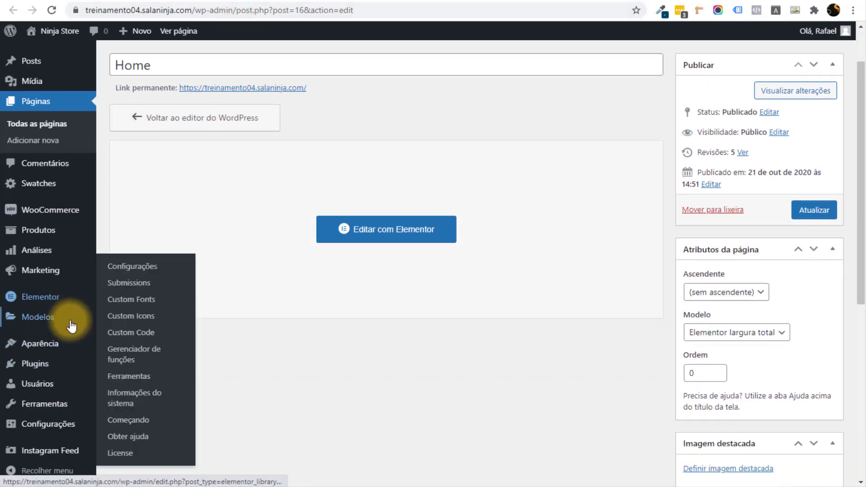
scroll(146, 276, down, 3)
click(146, 276)
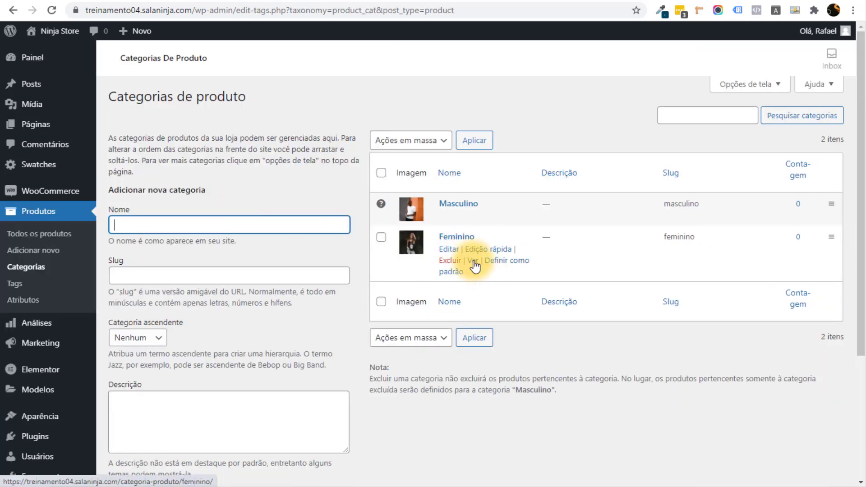
right_click(475, 264)
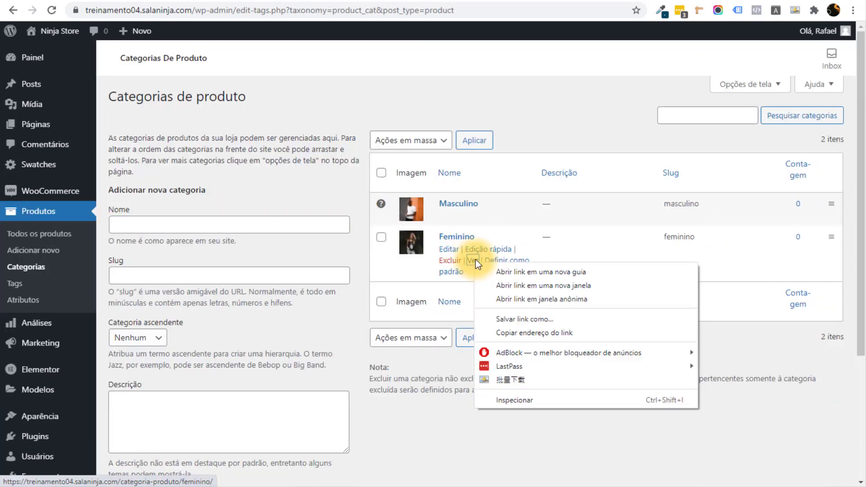
click(532, 334)
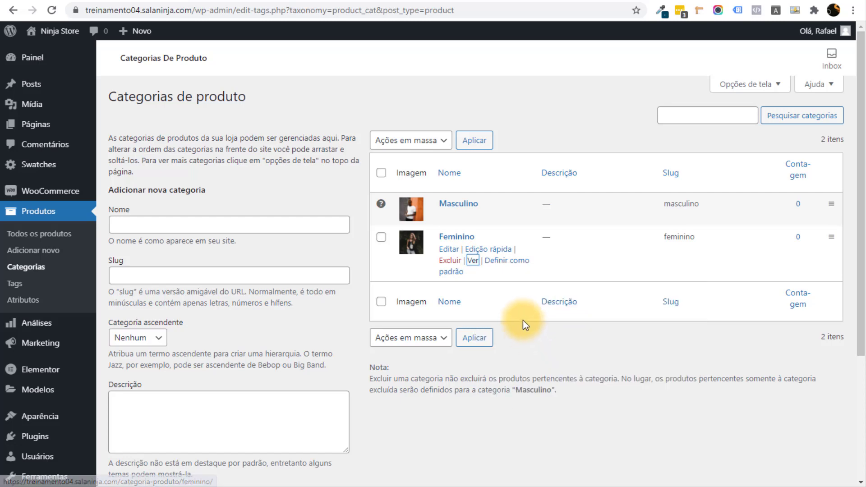
key(ctrl+Tab)
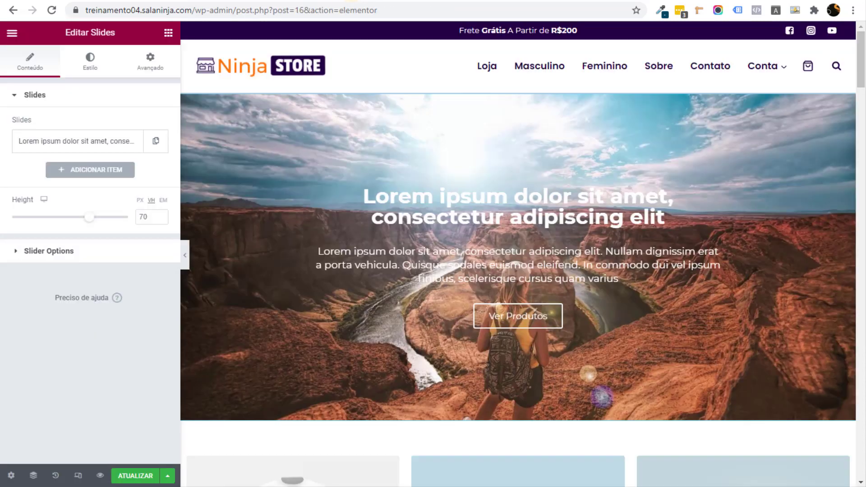
- Link Slide 1 to the Feminino category URL on the Whole Slide, then duplicate the slide
click(82, 140)
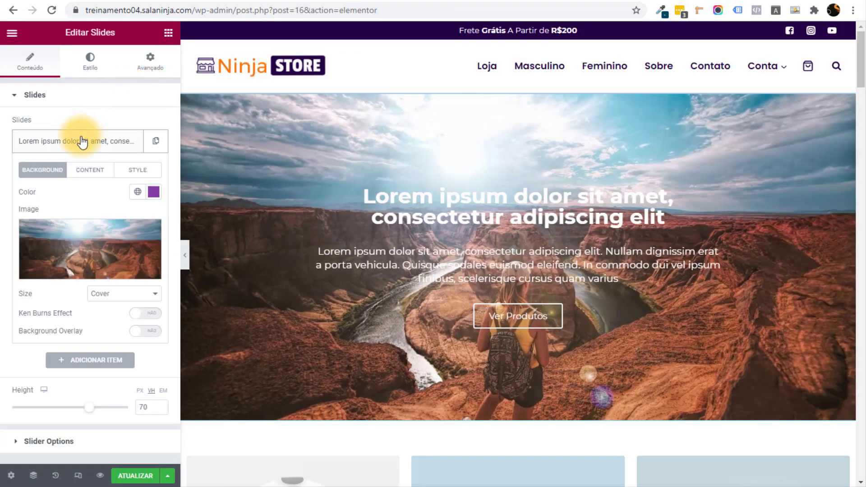
click(79, 169)
click(100, 311)
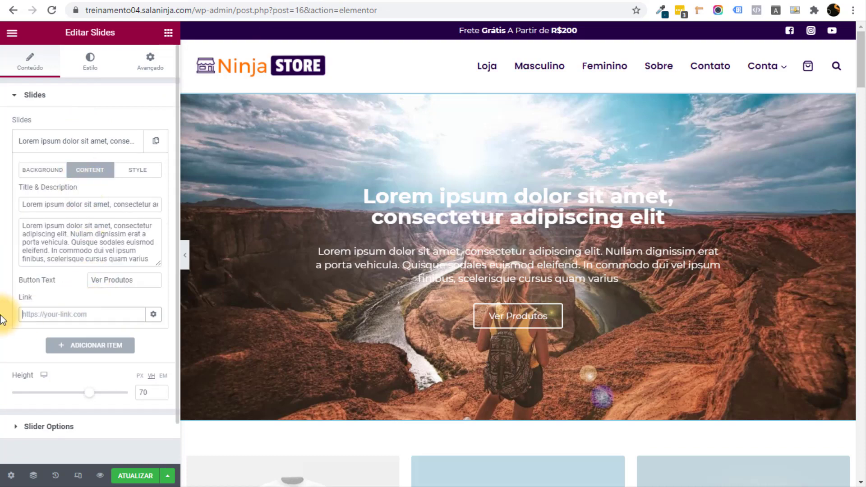
key(ctrl+v)
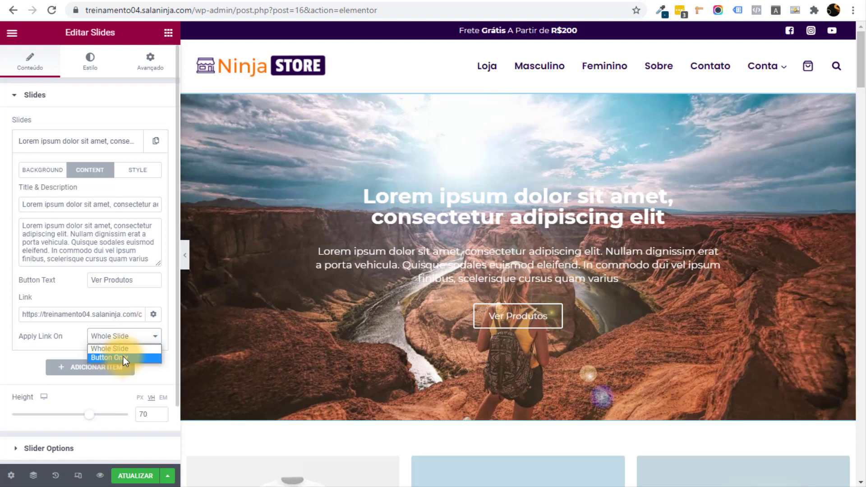
click(123, 357)
click(122, 341)
click(125, 348)
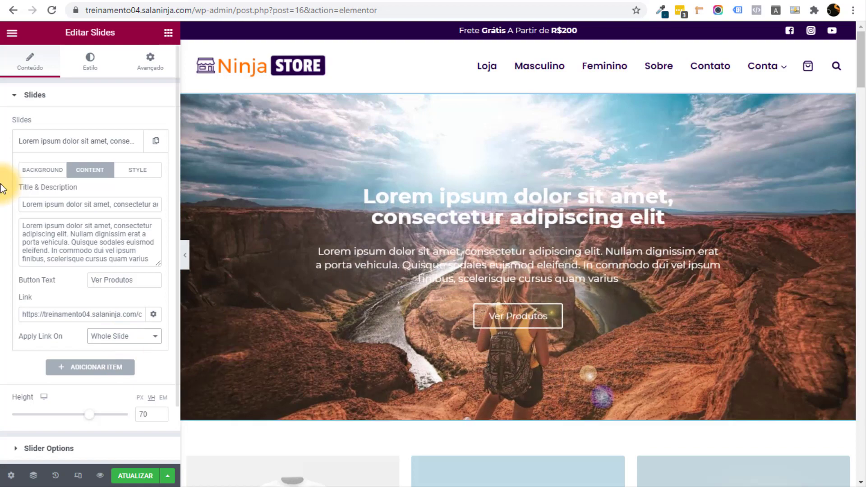
click(141, 150)
click(154, 144)
- Replace the second slide's background with the canyon photo joshua-earle-p2TQ-3Bh3Oo-unsplash.jpg
click(58, 170)
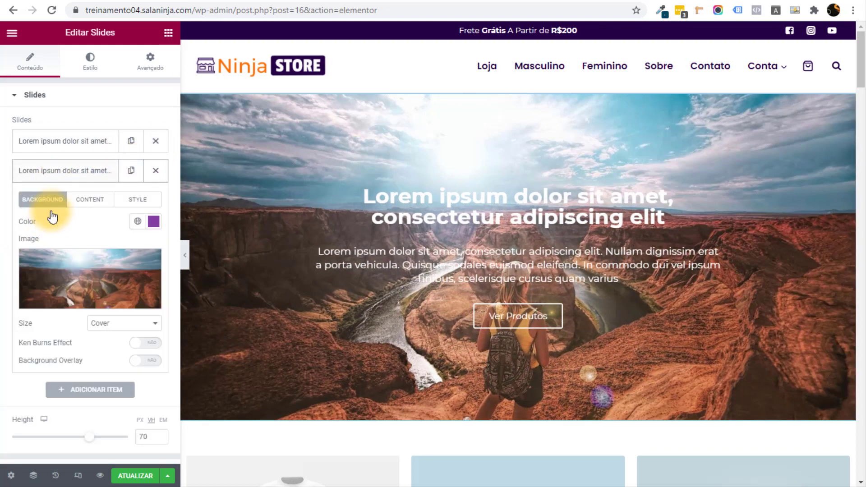
click(82, 266)
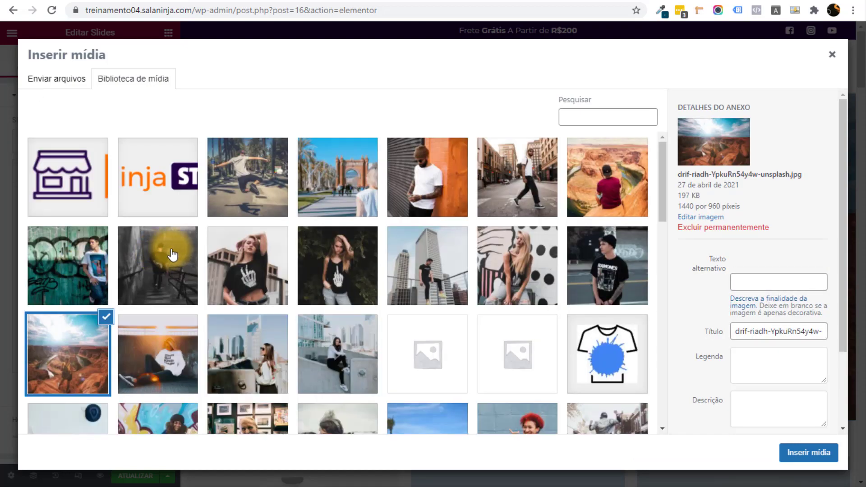
click(608, 197)
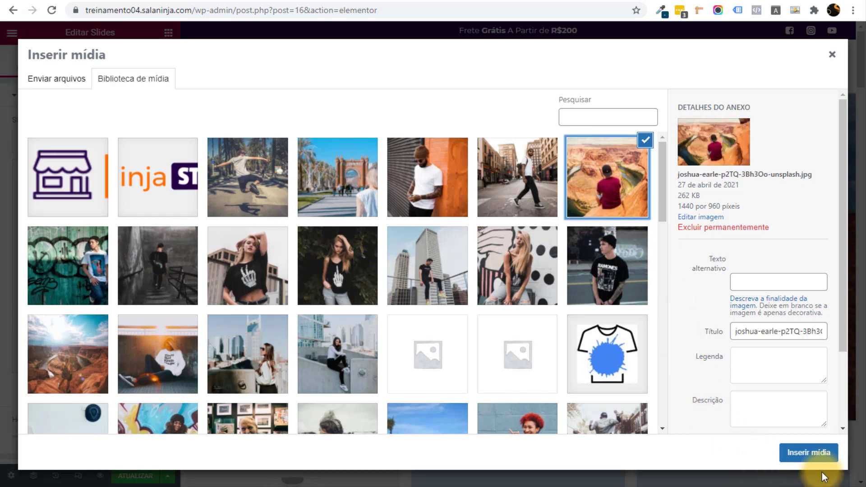
click(807, 454)
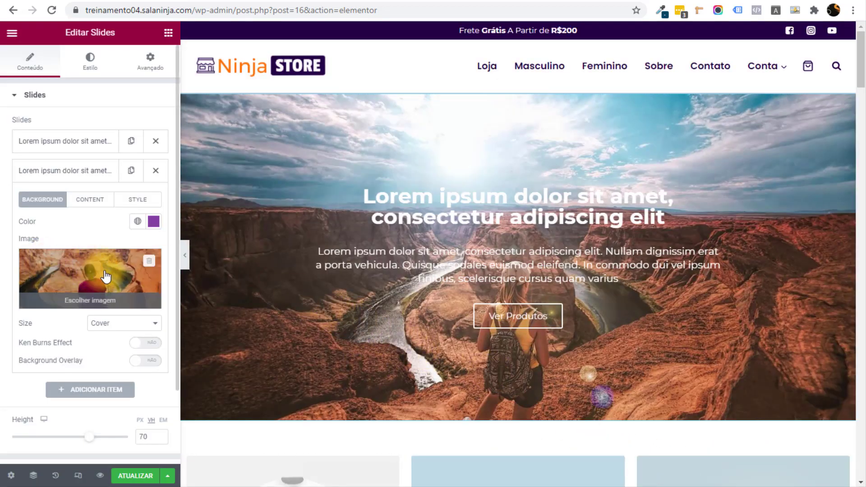
- Link the second slide to the Masculino category page using its copied 'Ver' link address
click(91, 200)
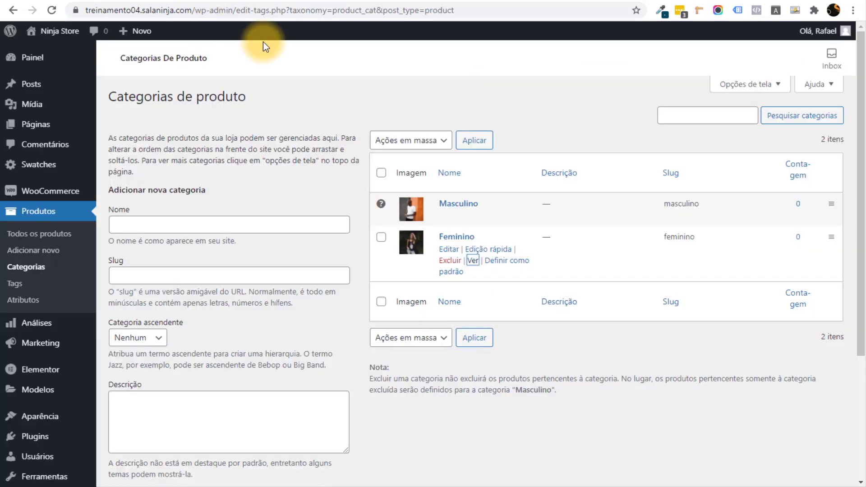
right_click(524, 220)
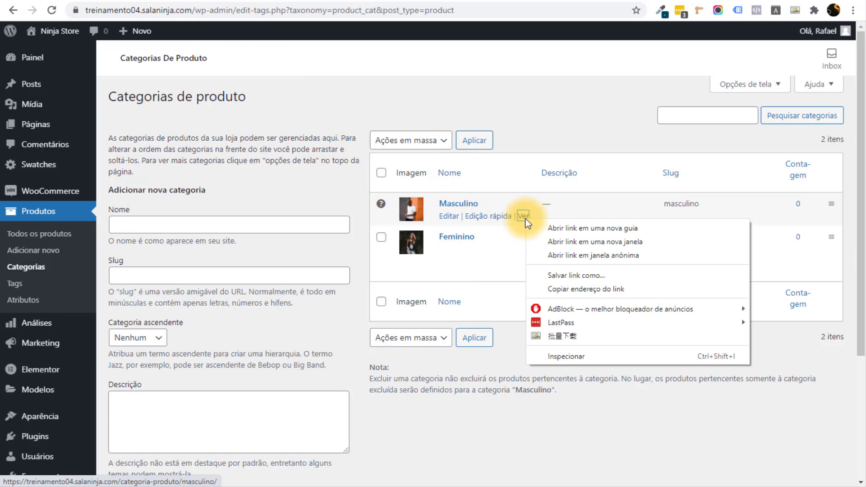
click(567, 285)
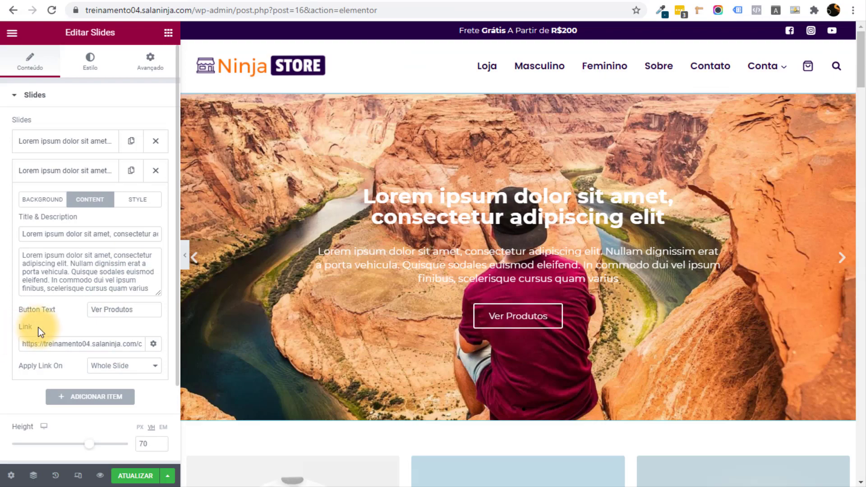
click(841, 261)
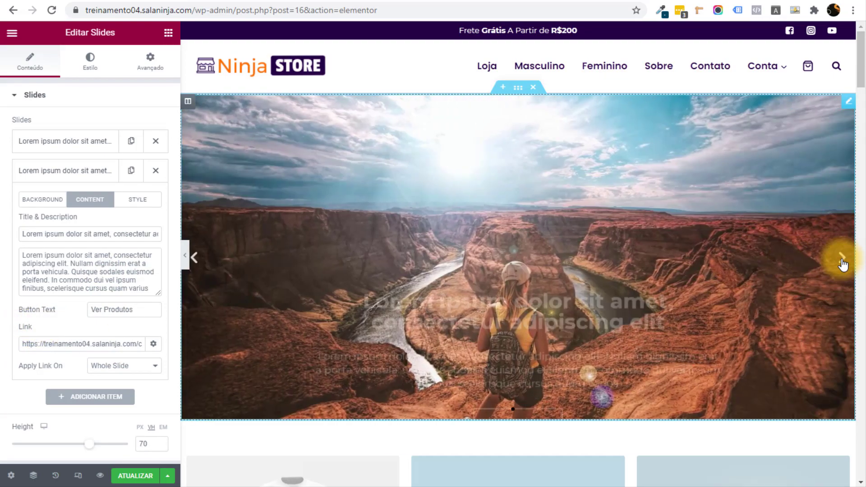
click(842, 262)
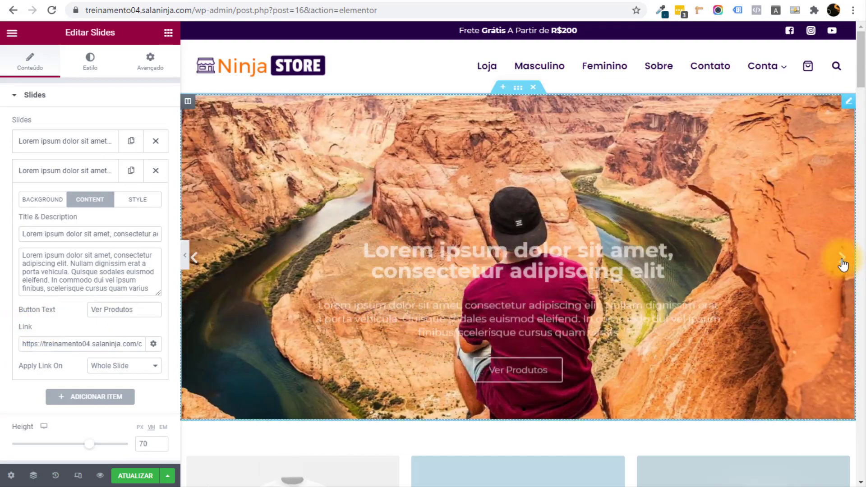
click(62, 170)
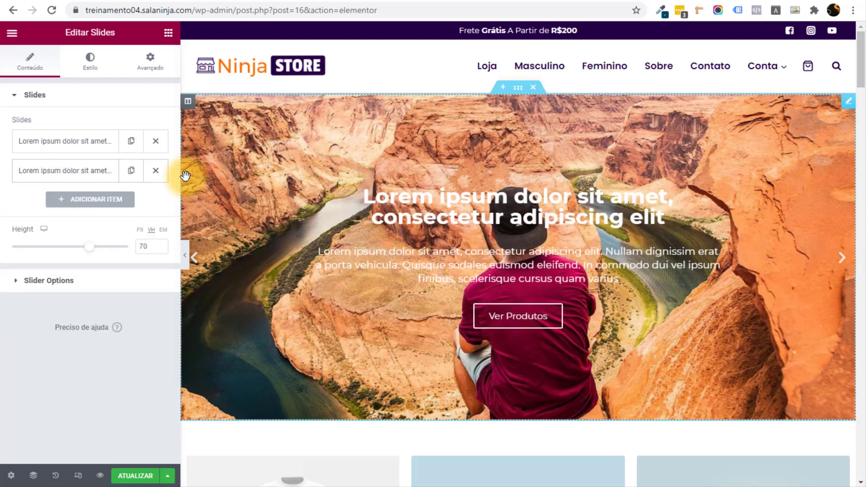
- In Slider Options, set Navigation to Dots so the side arrows are removed
click(42, 282)
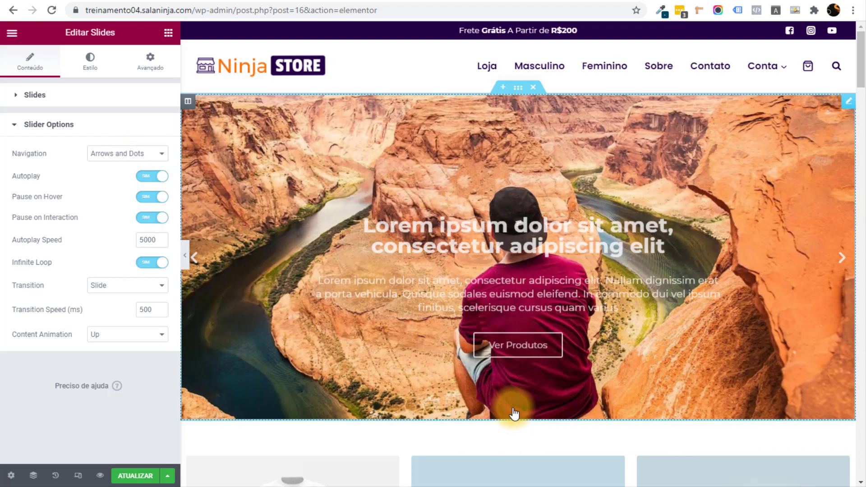
click(513, 409)
click(843, 261)
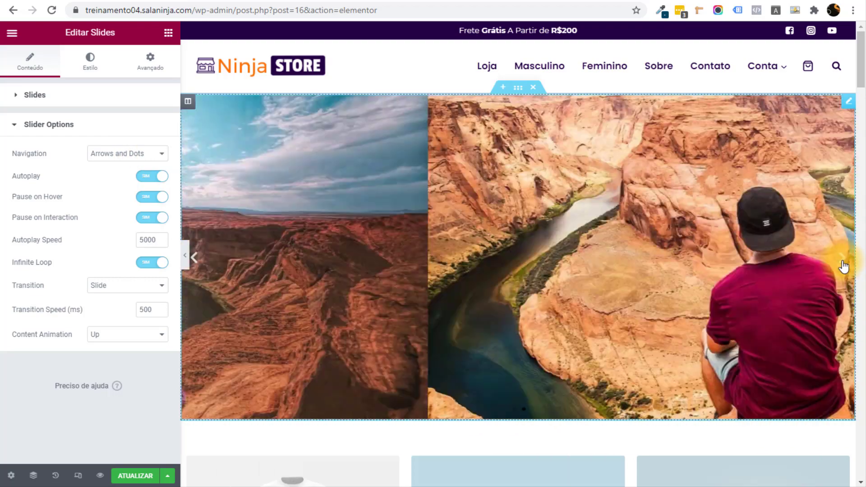
click(842, 261)
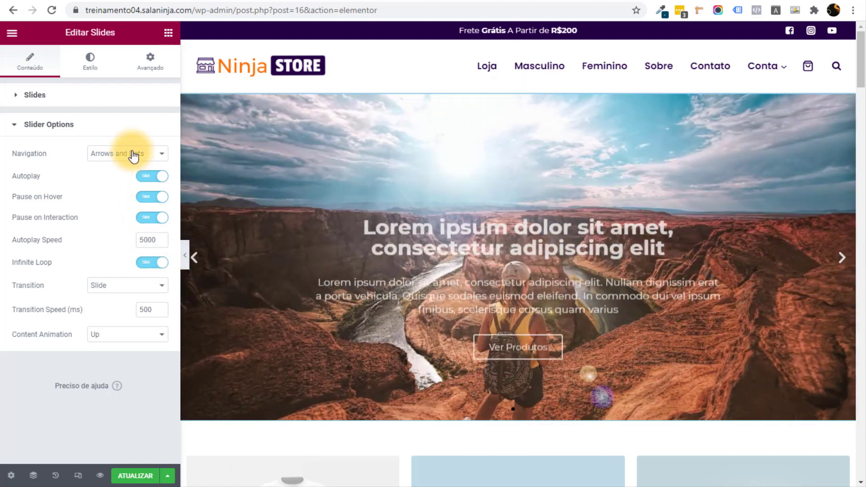
click(133, 156)
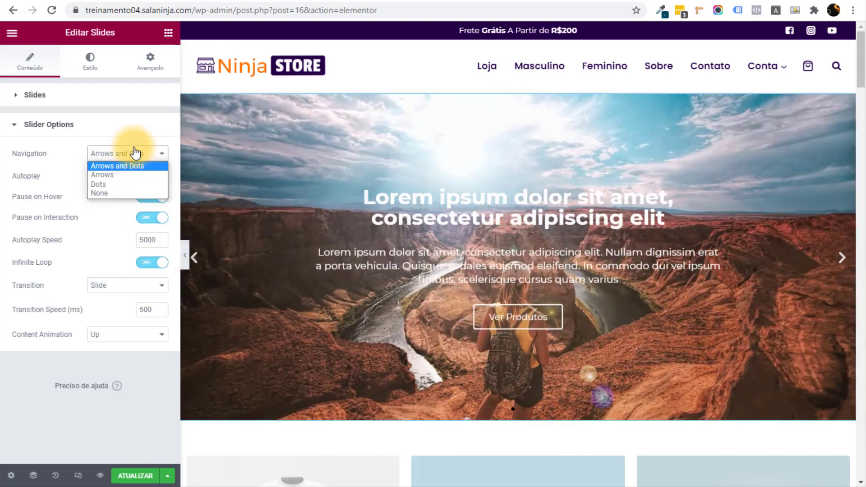
click(115, 185)
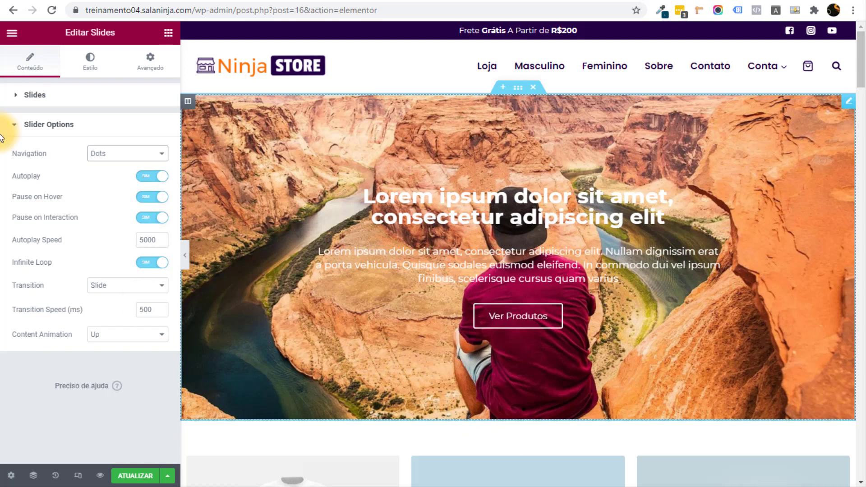
click(90, 60)
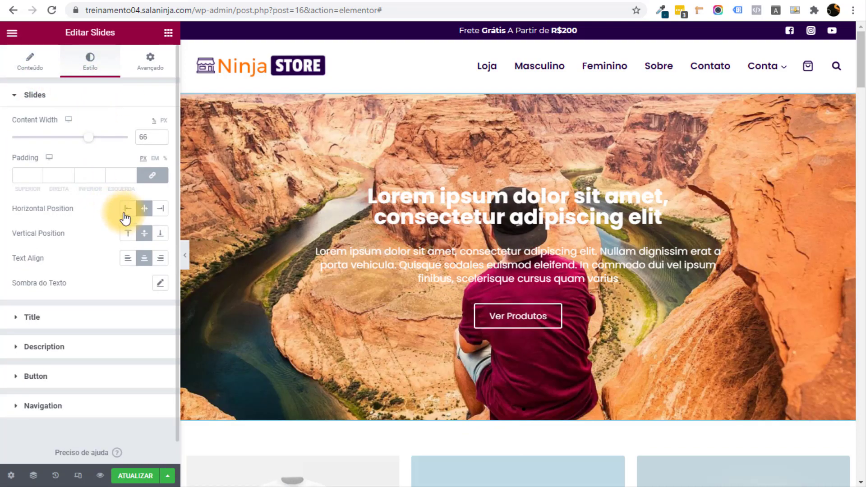
- Set slide content to Left position and Left text align, width 58, with padding unlinked
click(127, 208)
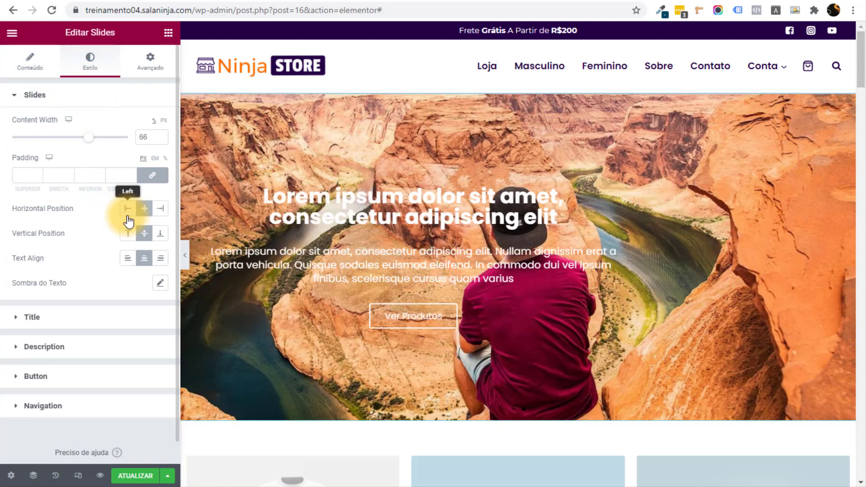
click(130, 261)
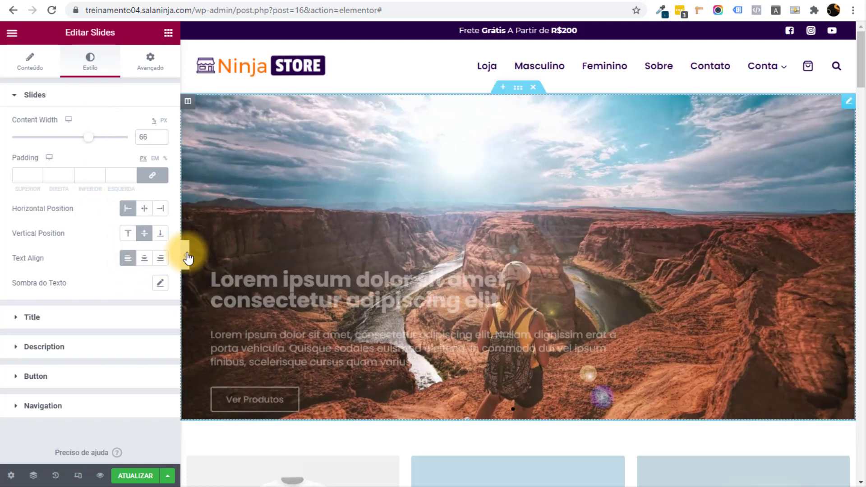
key(ctrl+p)
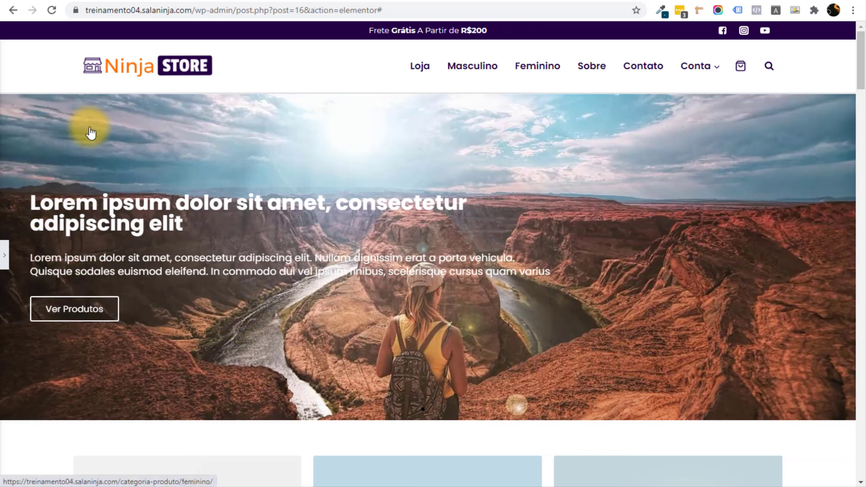
click(4, 258)
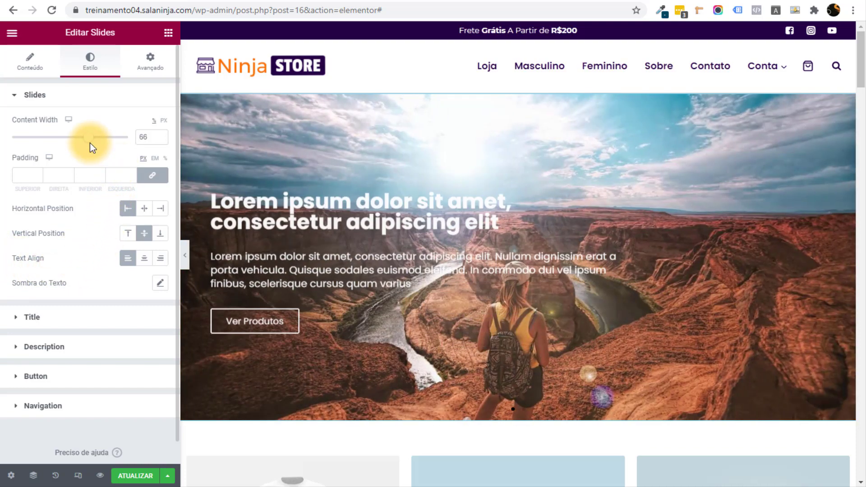
drag(86, 145, 72, 138)
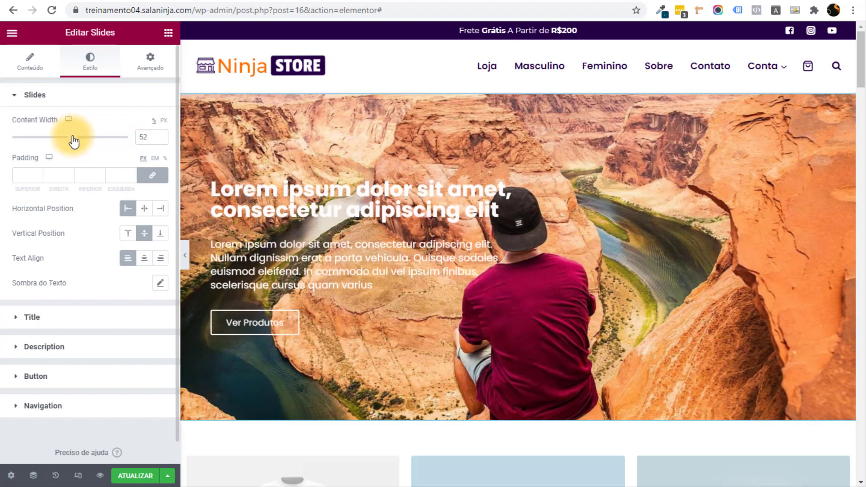
click(152, 177)
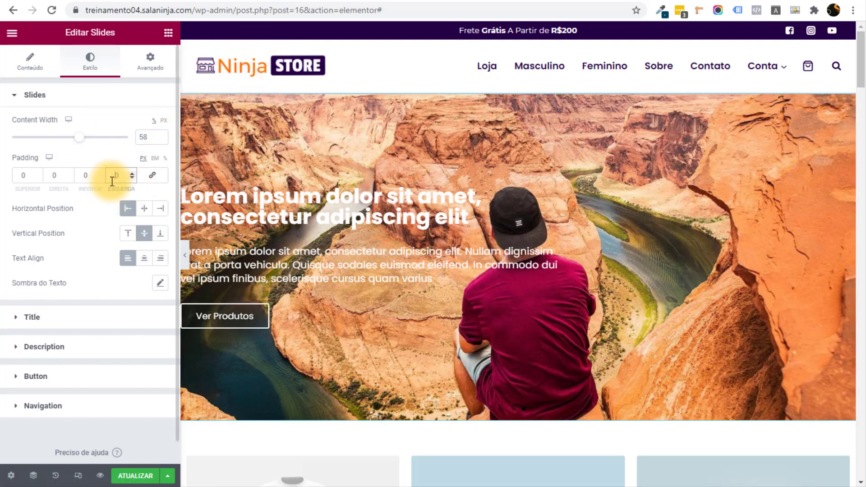
- Set the slide content's left padding, adjusting it down toward 140 while previewing
click(46, 178)
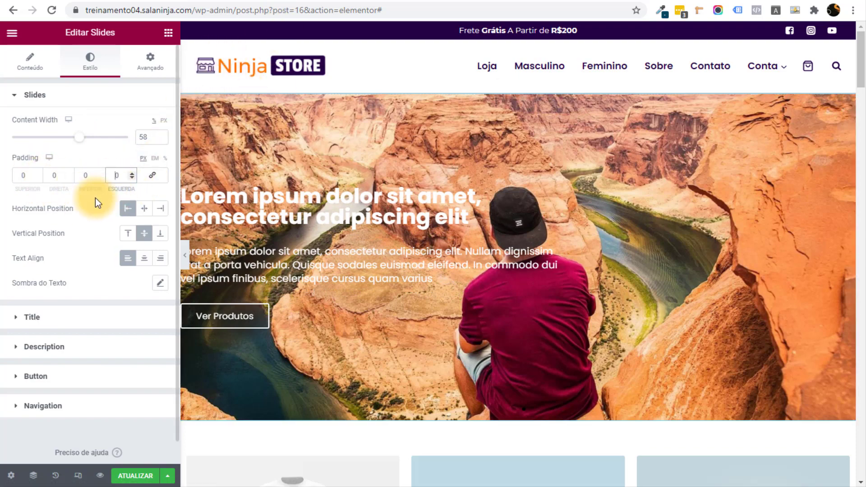
text(1600)
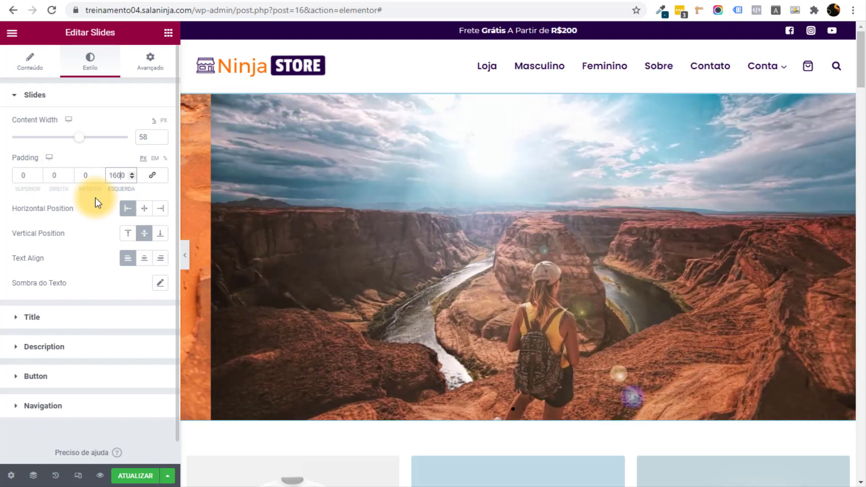
key(Delete)
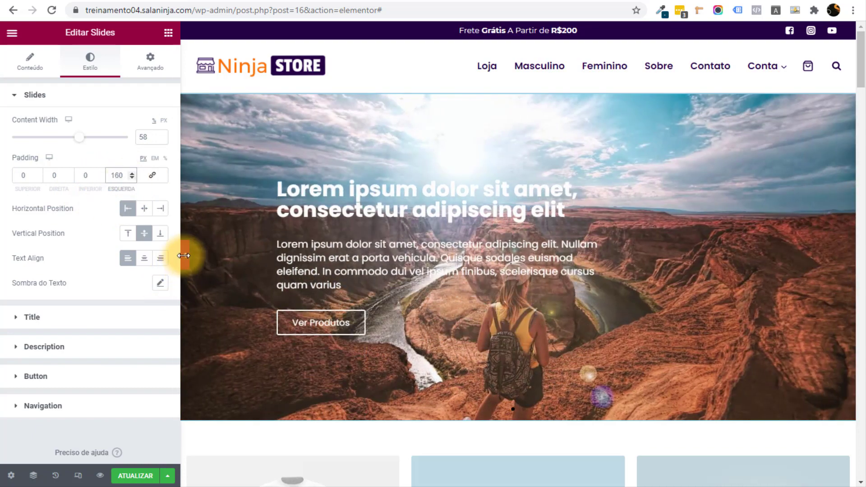
click(184, 260)
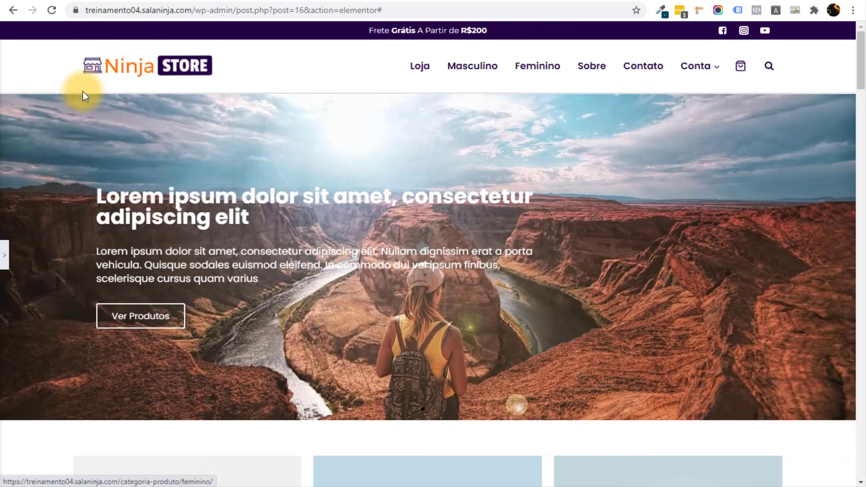
click(2, 256)
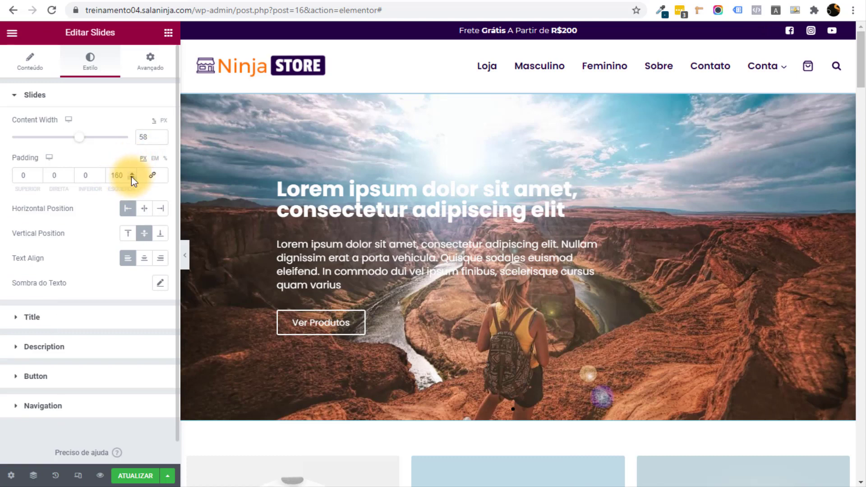
click(131, 177)
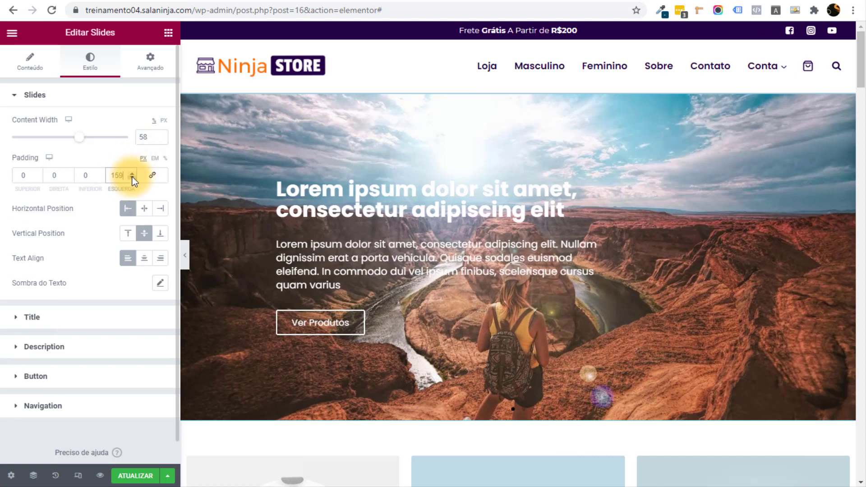
click(132, 177)
click(132, 177)
click(132, 177)
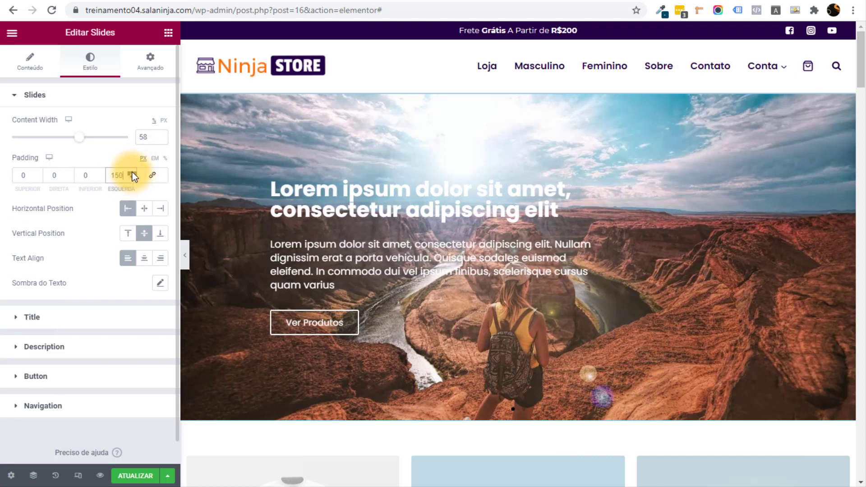
click(185, 255)
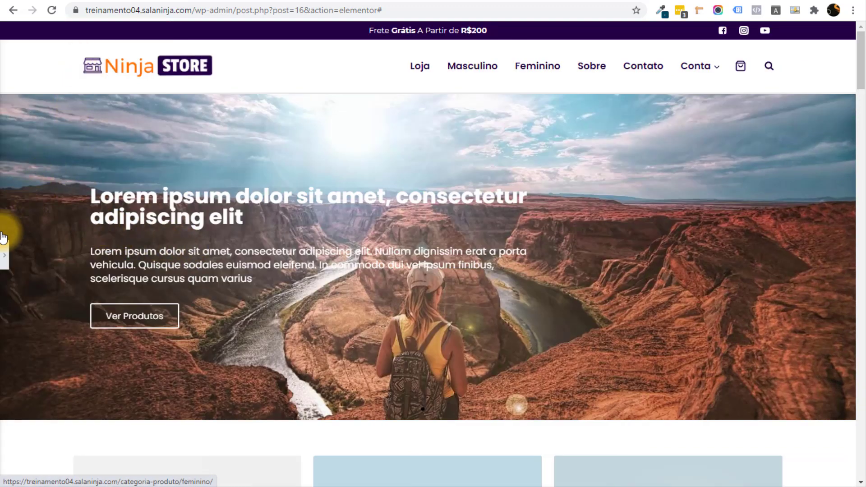
click(3, 250)
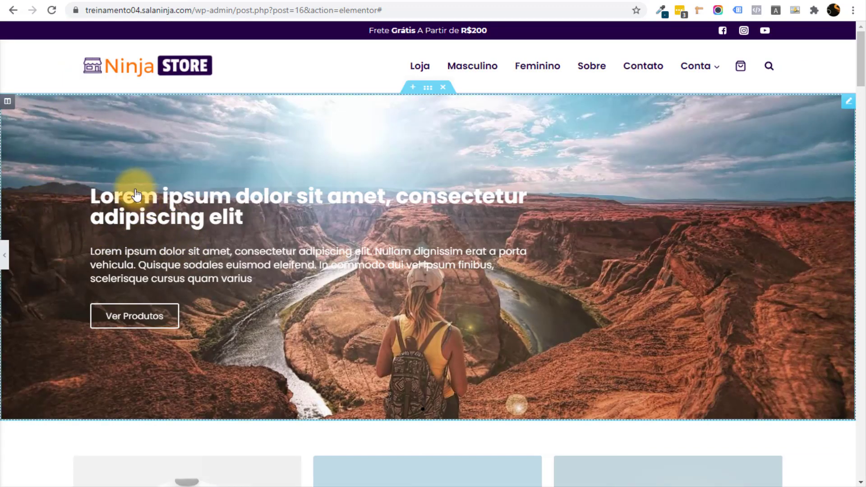
- Narrow the slide content width to 50 and preview the page full width
scroll(131, 178, down, 10)
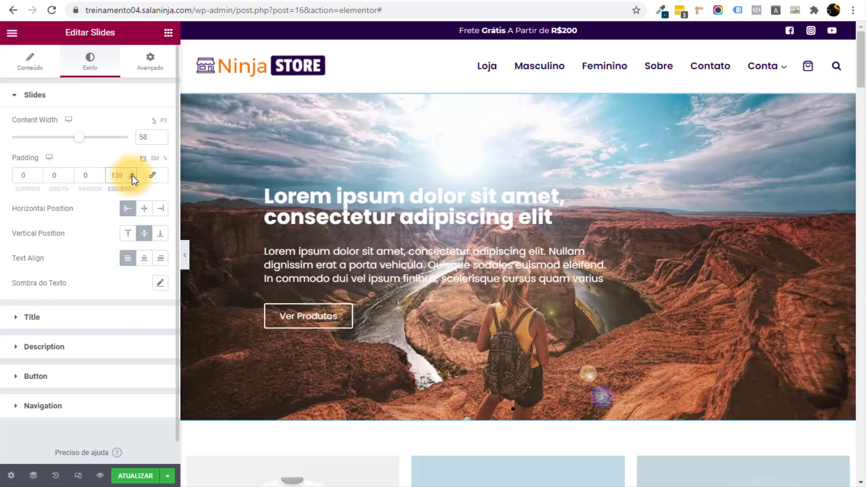
click(186, 258)
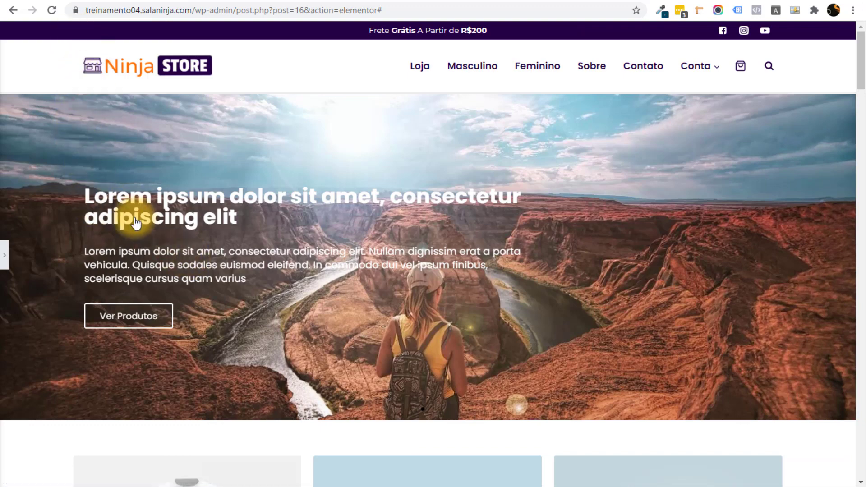
scroll(131, 217, down, 4)
scroll(135, 223, up, 4)
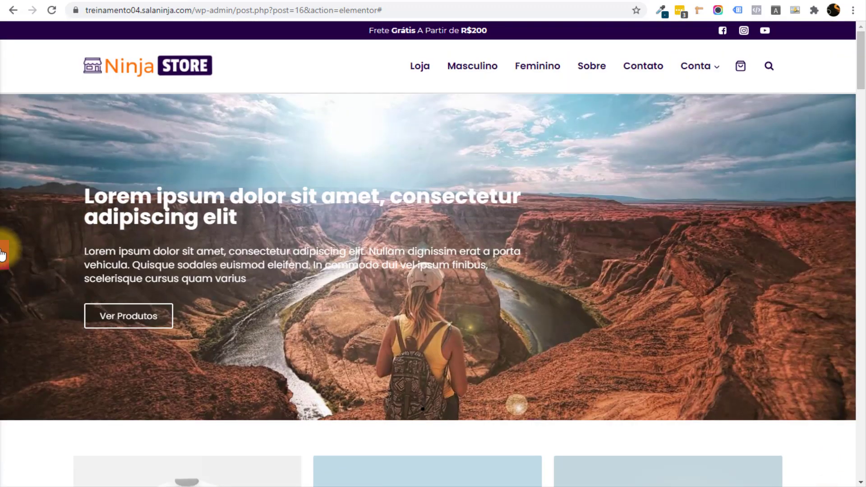
click(3, 254)
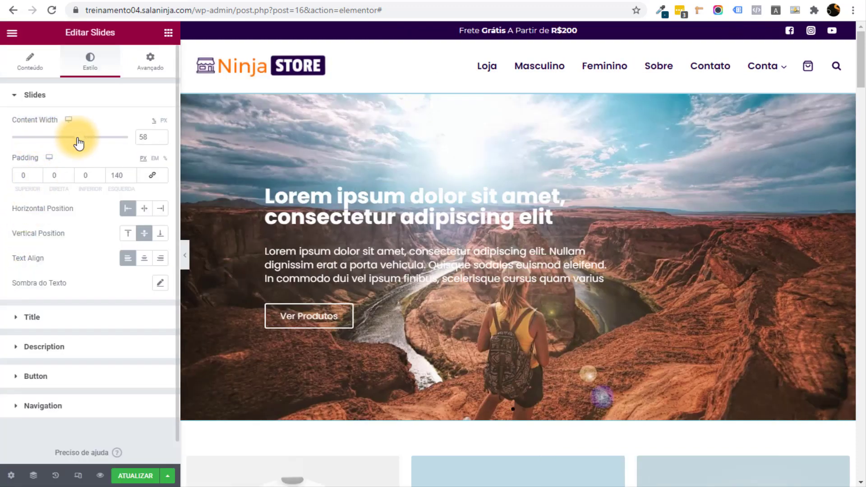
drag(79, 144, 68, 141)
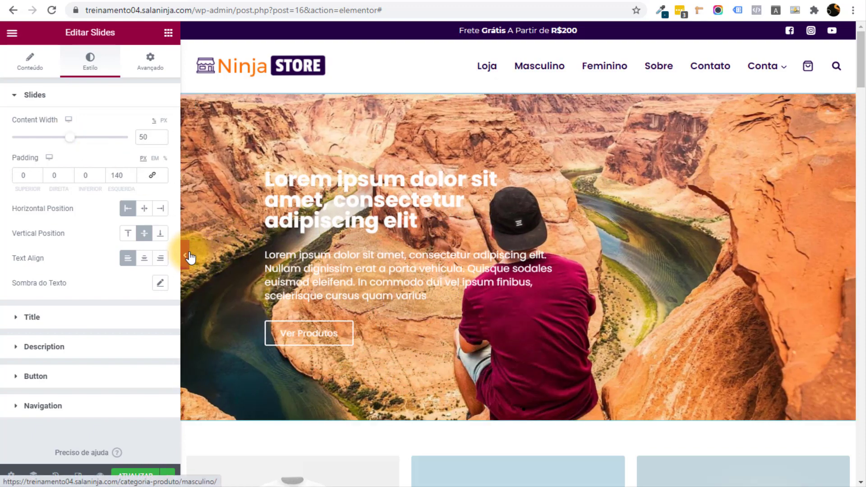
click(185, 256)
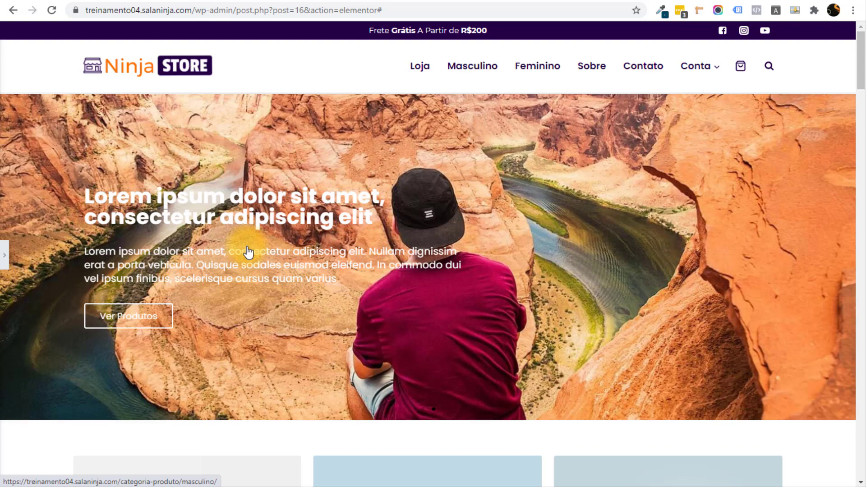
click(3, 256)
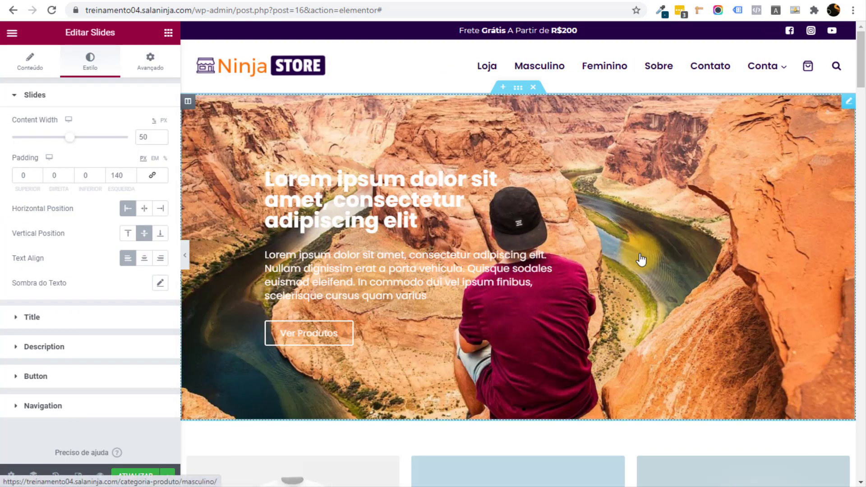
- Set the slide content's right padding to 50 and check the rewrapped text
click(47, 176)
text(50)
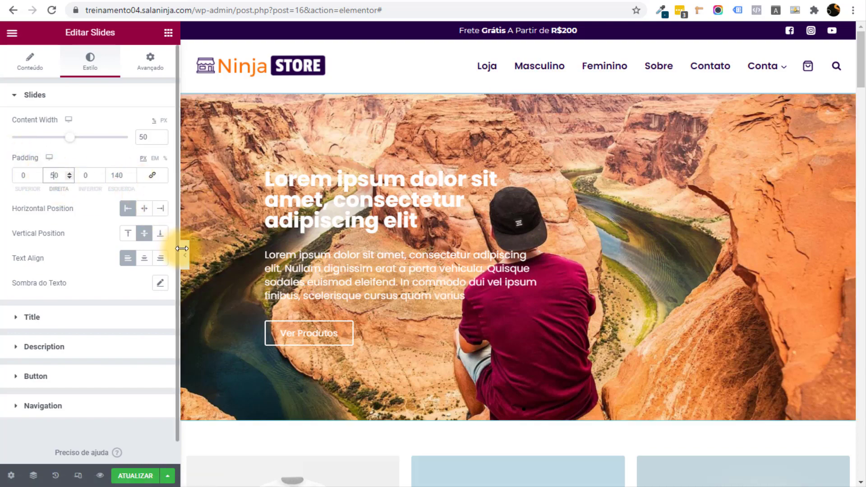
click(186, 257)
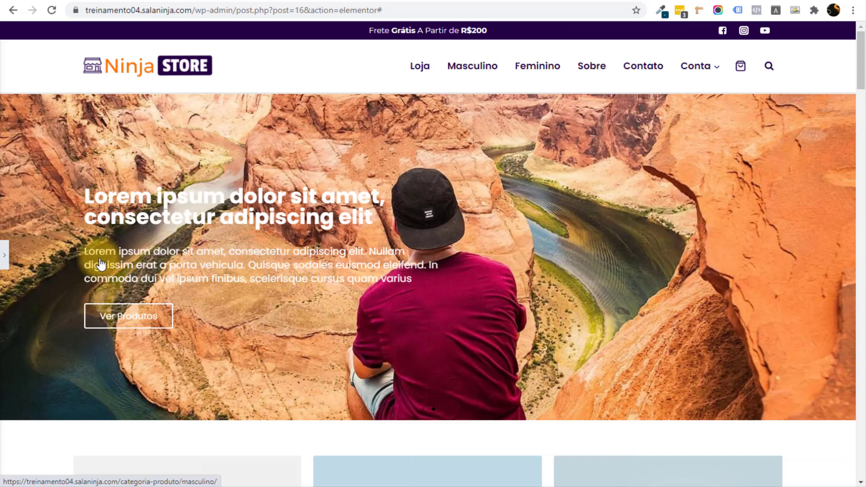
click(3, 257)
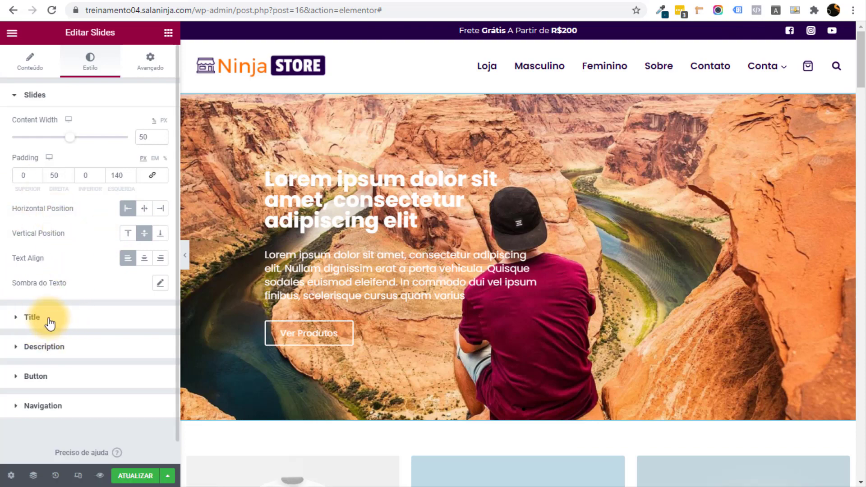
- Set the slide title's typography size to 40 px
click(32, 317)
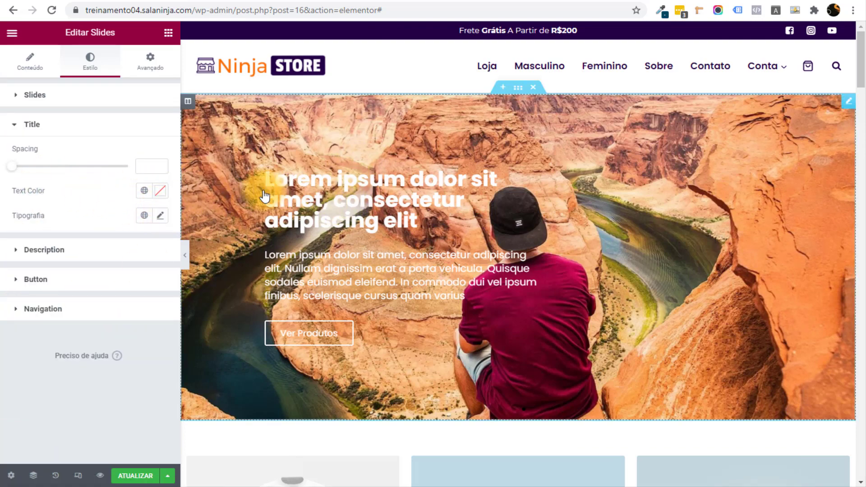
click(164, 221)
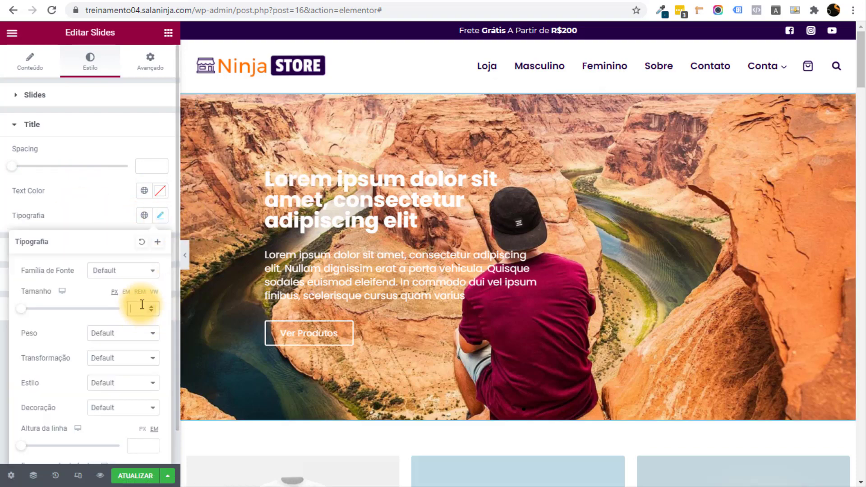
text(46)
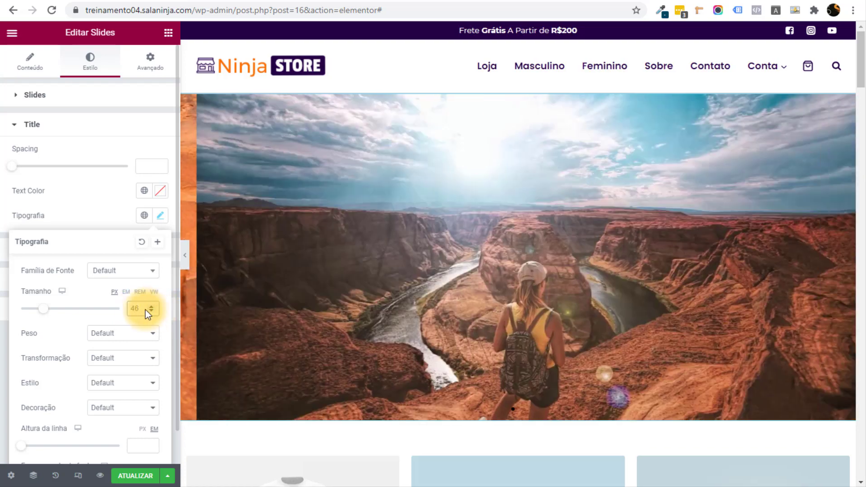
key(BackSpace)
text(0)
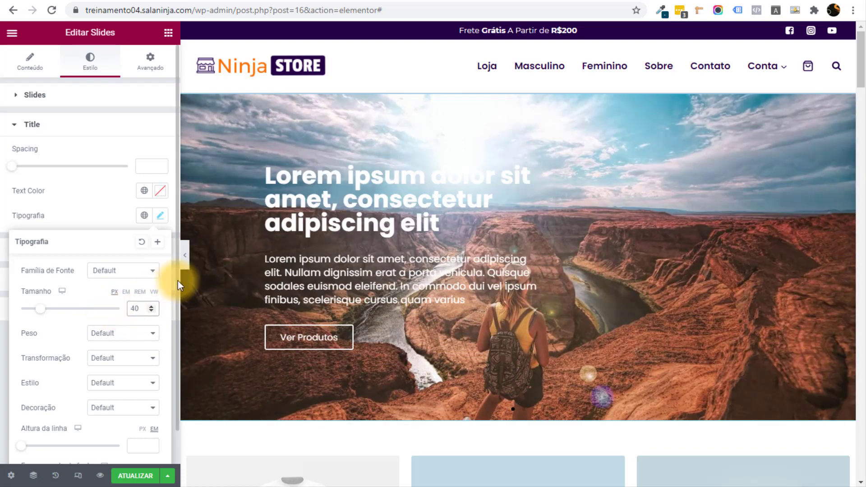
click(191, 275)
key(ctrl+p)
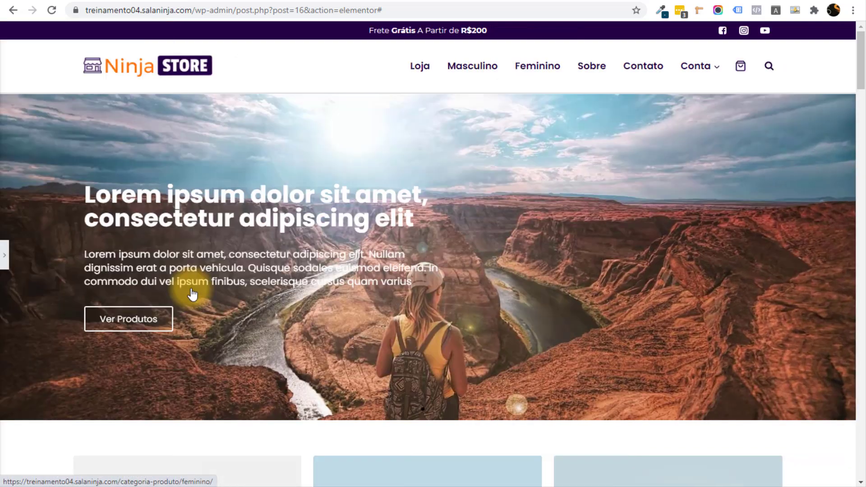
click(2, 248)
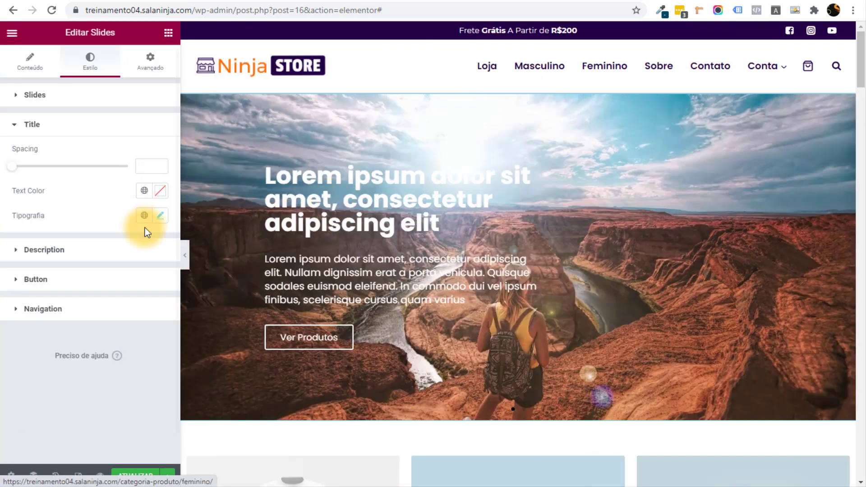
- Give the title weight 700, line height 1.3, and title spacing 10
click(160, 215)
scroll(156, 350, down, 1)
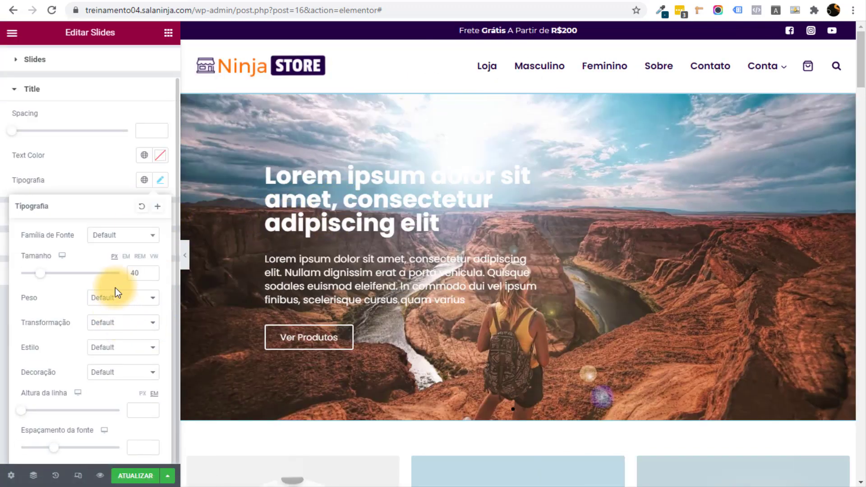
click(116, 297)
click(118, 364)
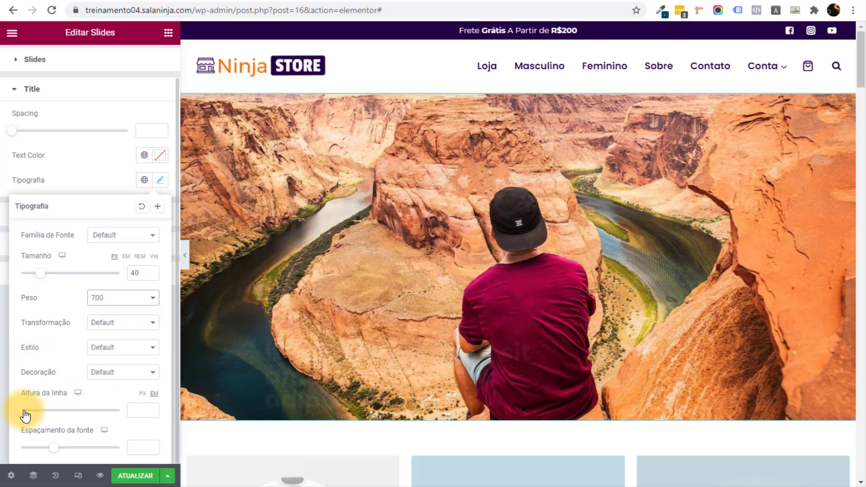
drag(25, 410, 38, 411)
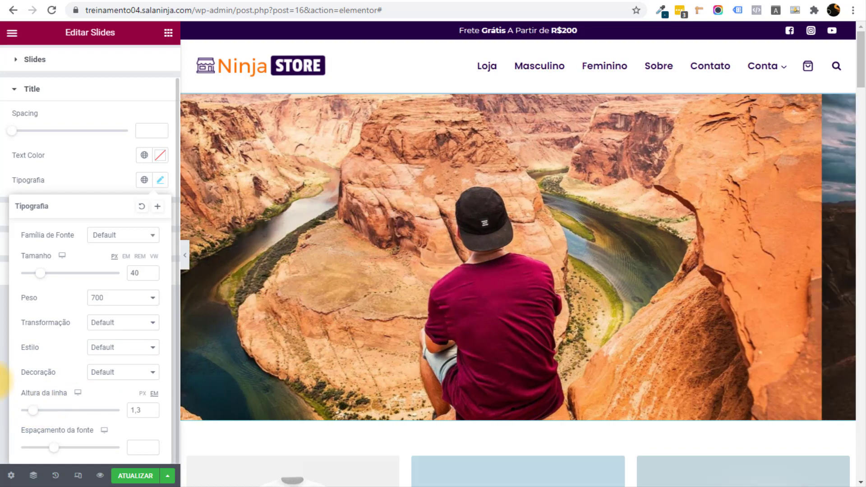
click(6, 350)
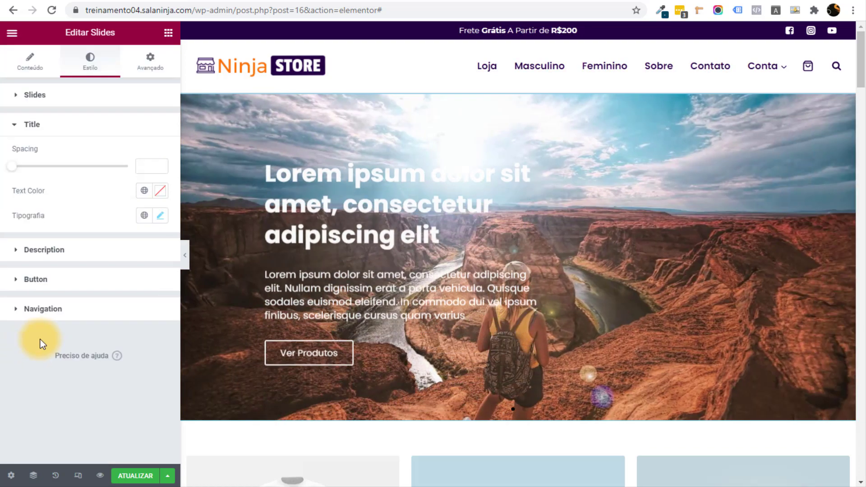
drag(12, 169, 26, 176)
double_click(160, 168)
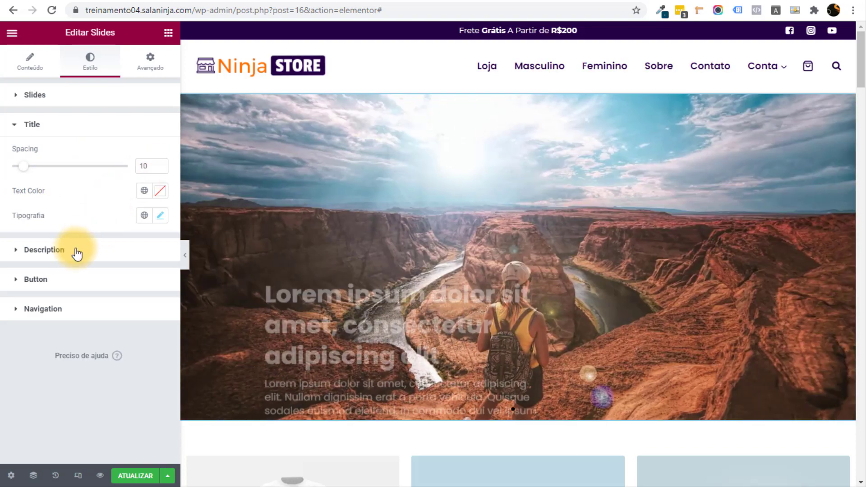
- Style the description in Montserrat 14 px, weight 400, with description spacing 10
click(75, 250)
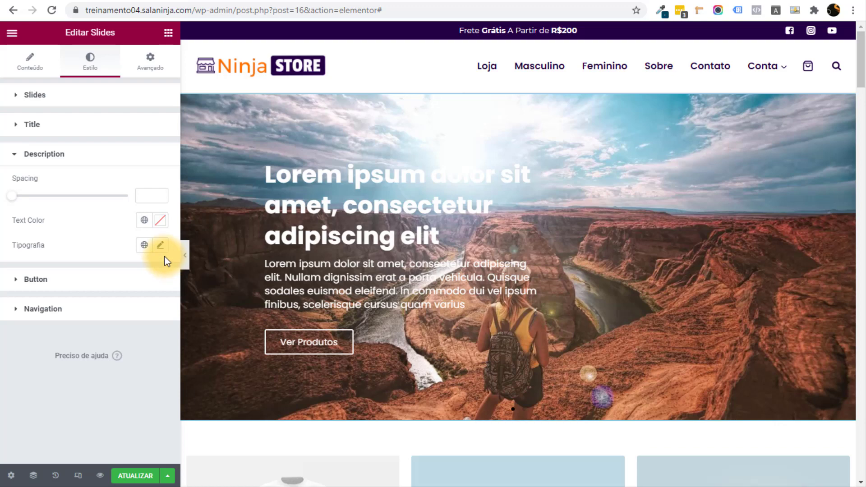
drag(13, 197, 26, 198)
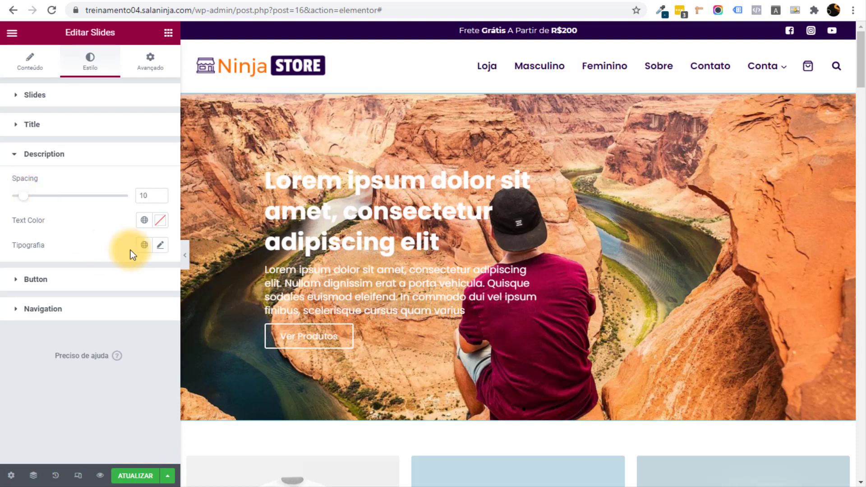
click(161, 246)
click(143, 302)
text(mont)
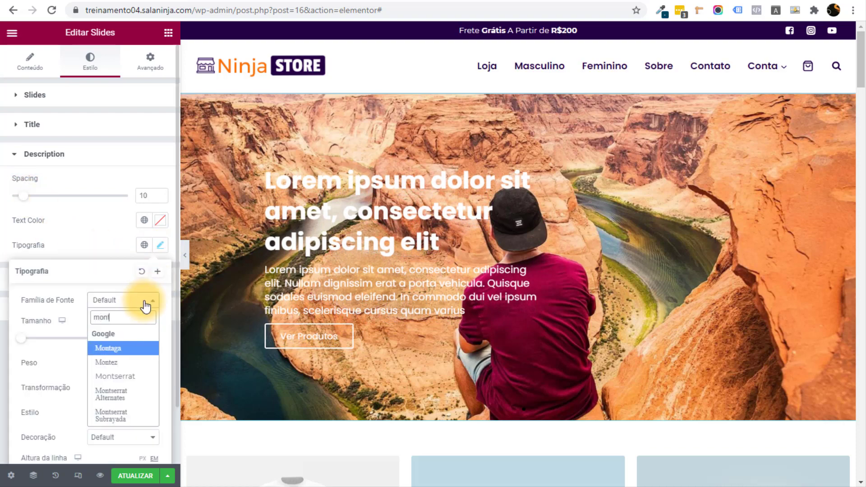
key(Down)
key(Down)
key(Return)
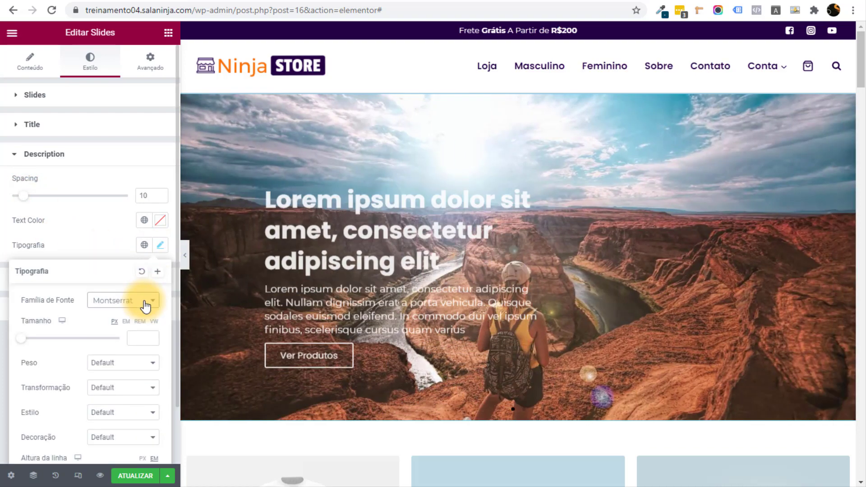
click(112, 365)
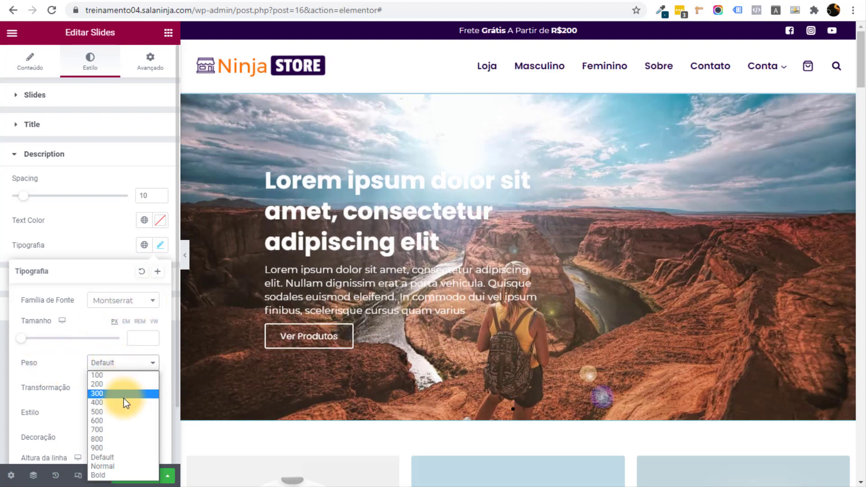
click(124, 398)
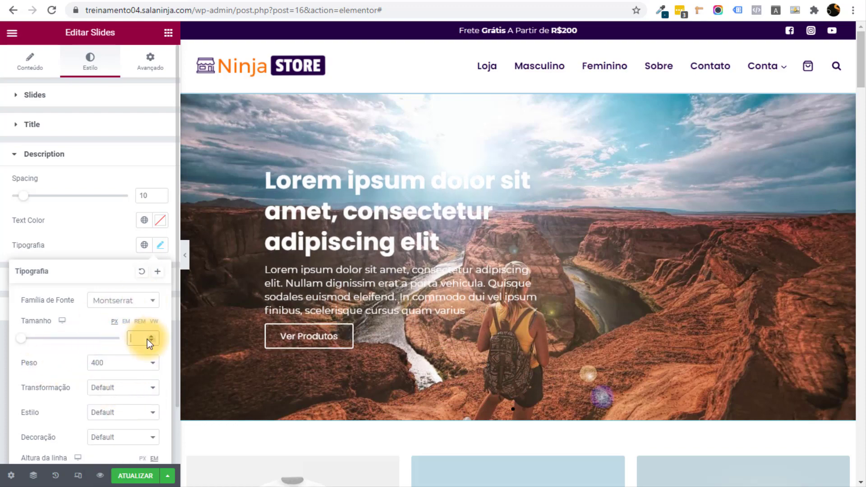
text(14)
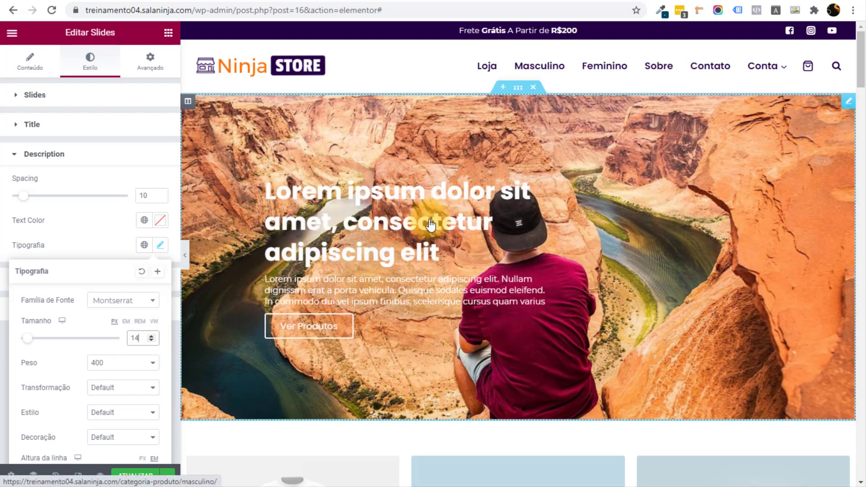
click(343, 274)
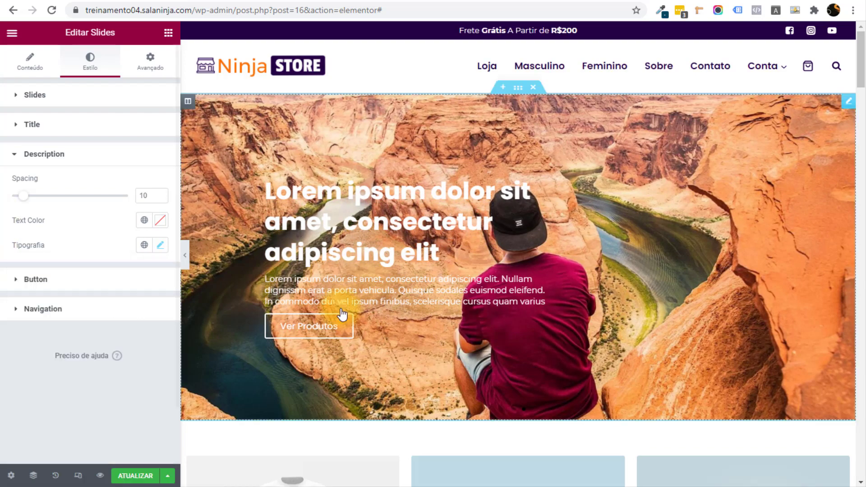
scroll(342, 308, down, 3)
scroll(342, 307, up, 3)
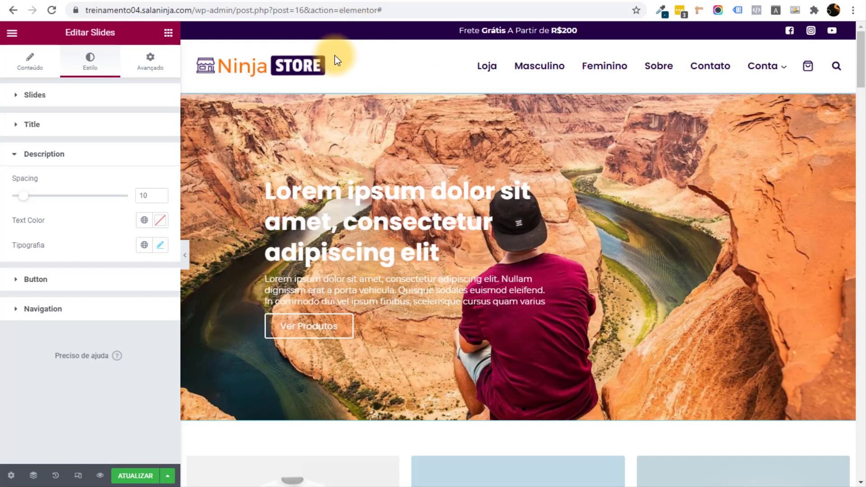
- Make the button background the Primário dark purple and its text the orange Acento colour
click(29, 282)
scroll(78, 301, down, 2)
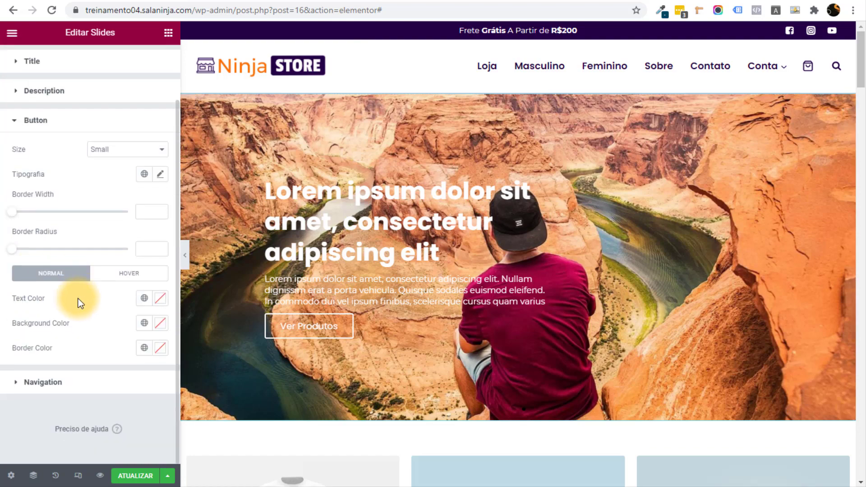
click(145, 324)
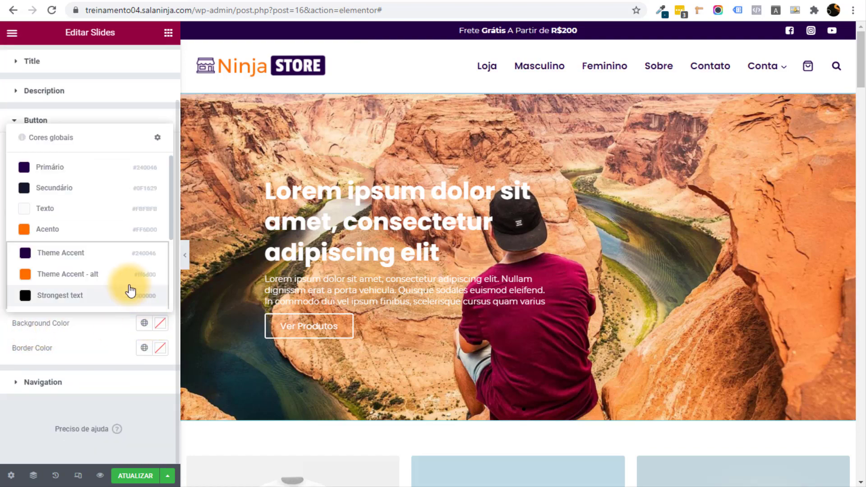
click(63, 171)
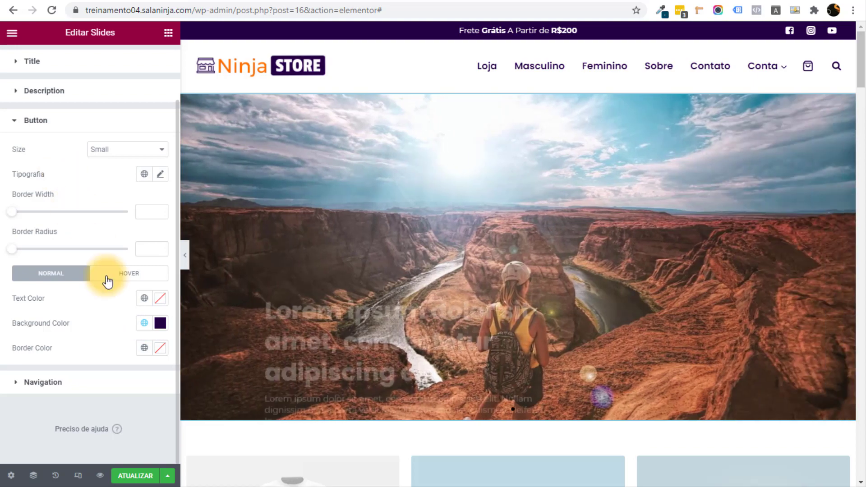
click(143, 298)
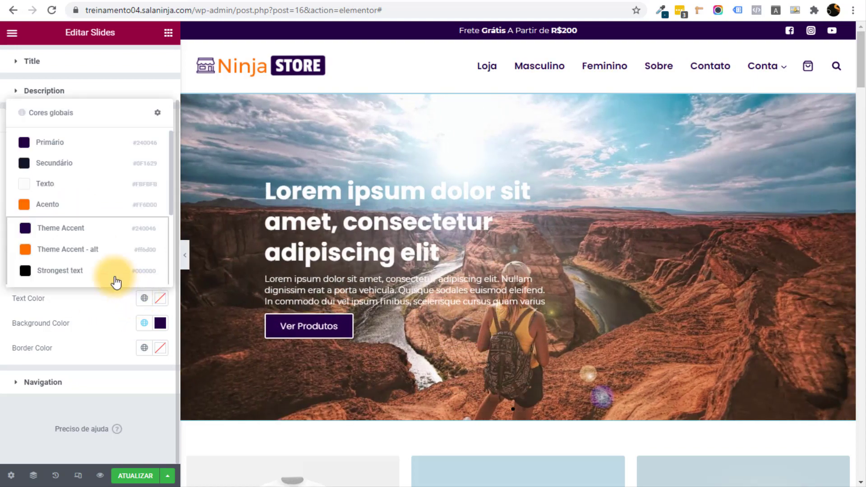
click(72, 210)
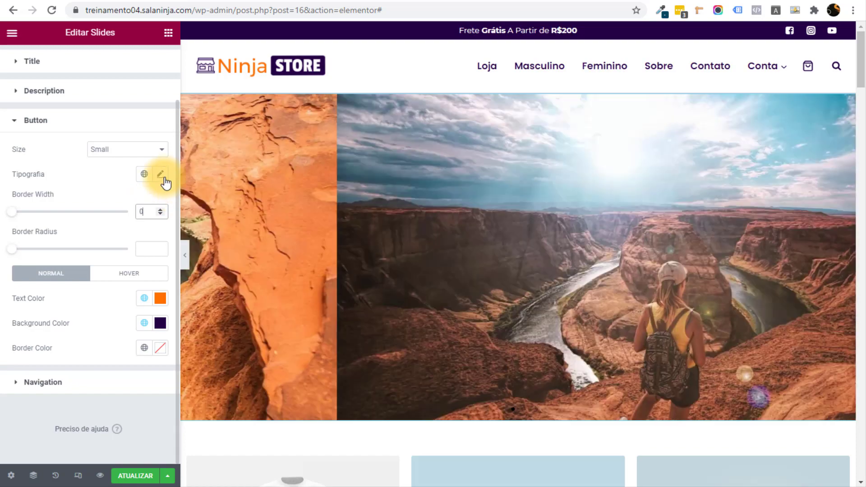
- Set the button font to Poppins weight 600 with slightly wider letter spacing
click(161, 175)
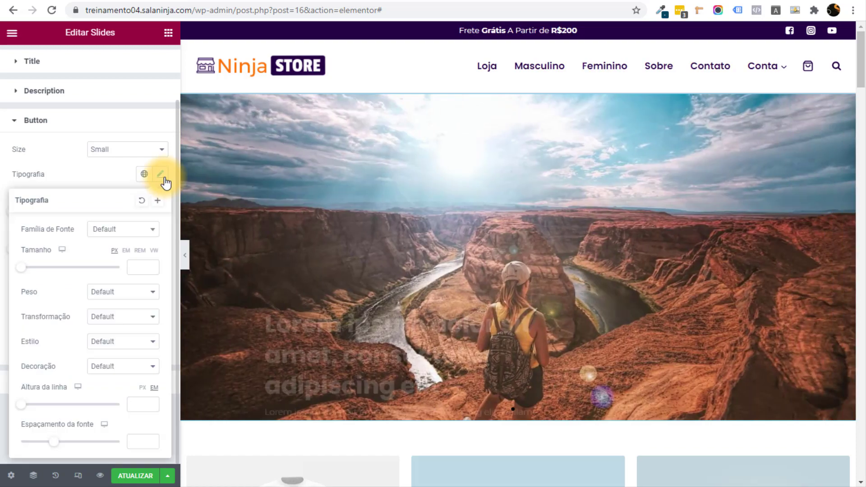
click(141, 235)
text(pop)
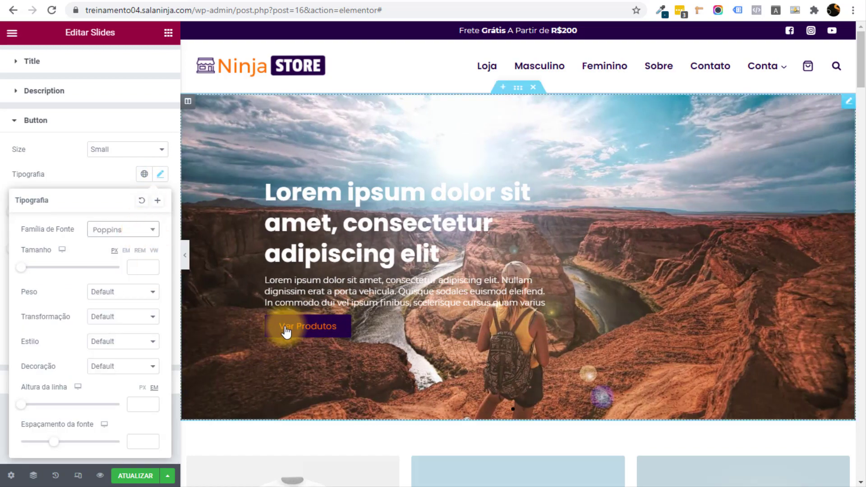
click(117, 294)
click(117, 351)
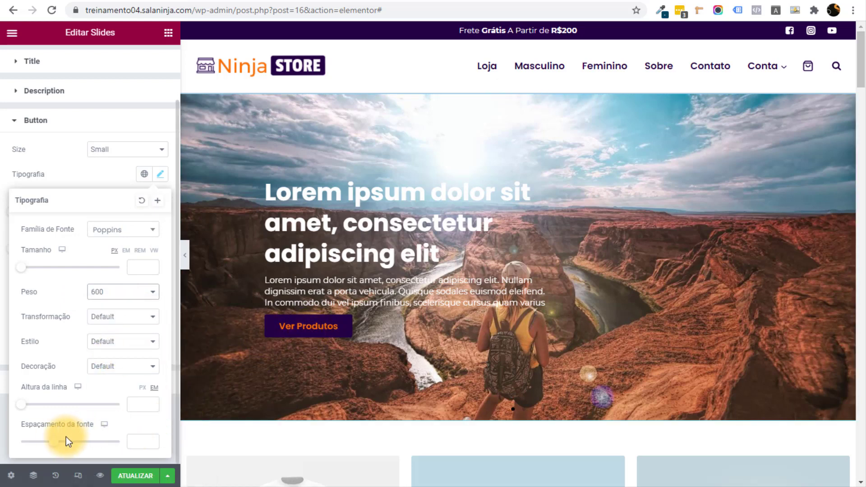
click(151, 440)
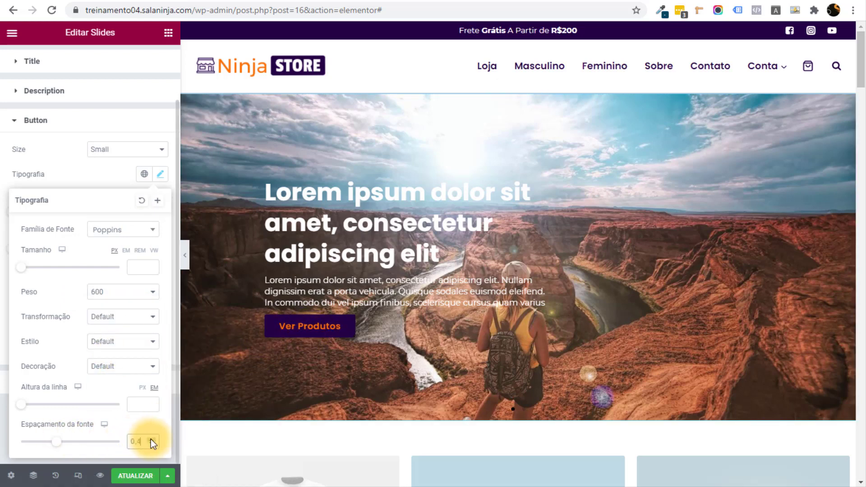
click(2, 327)
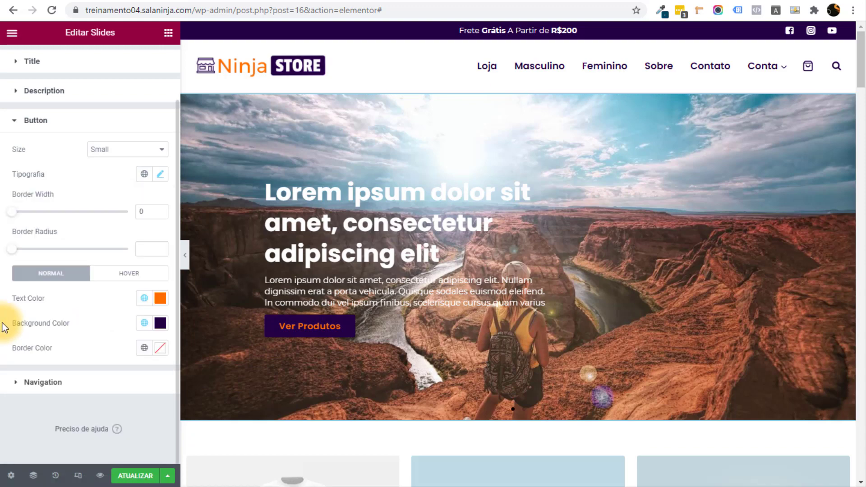
scroll(357, 332, down, 5)
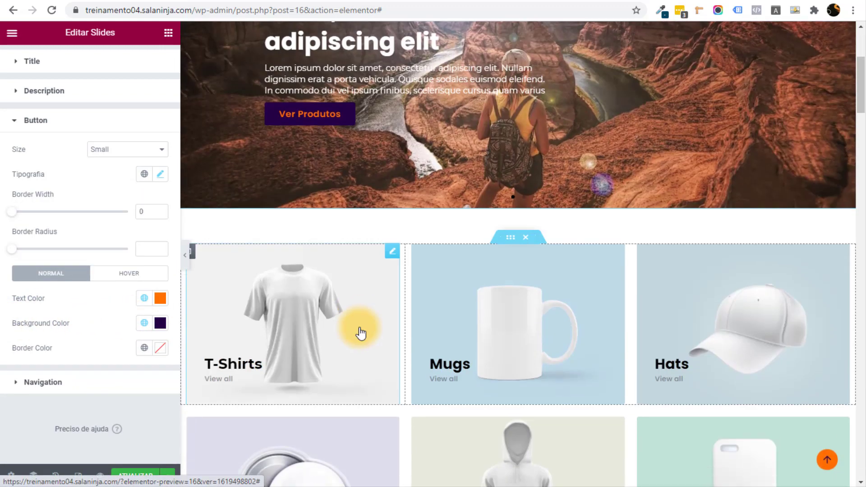
scroll(361, 332, up, 5)
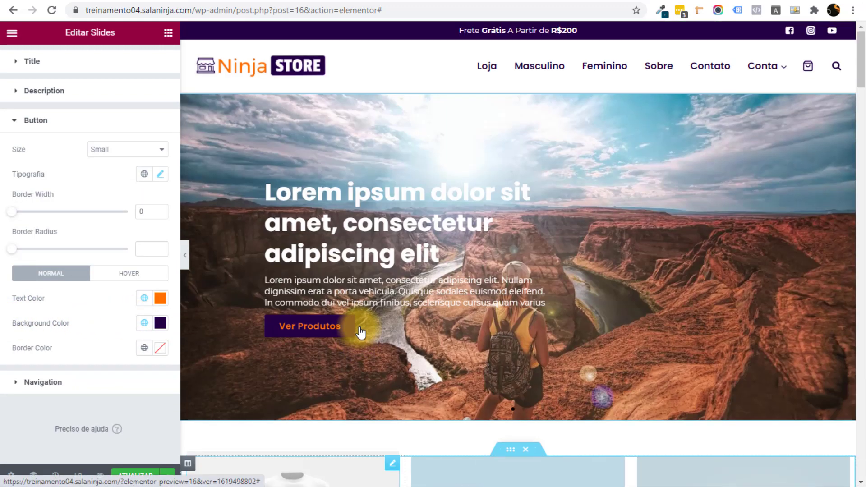
- Color the slider's navigation dots with the orange Acento global colour and preview the page
click(52, 384)
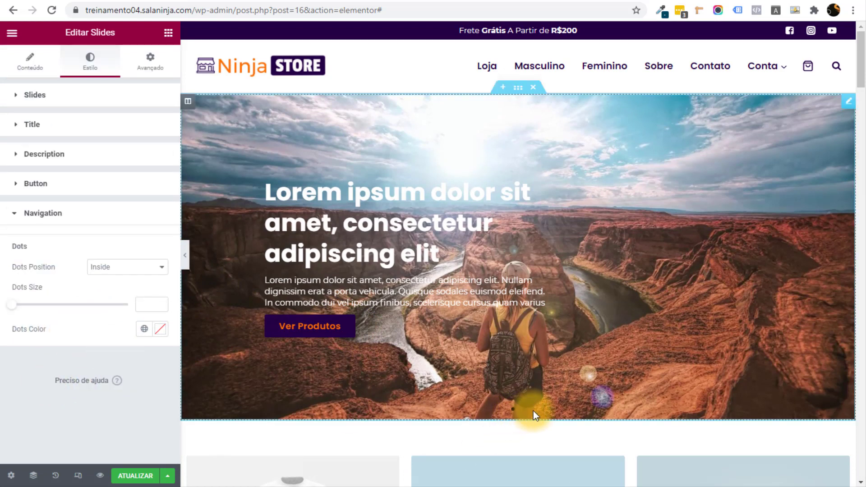
click(144, 330)
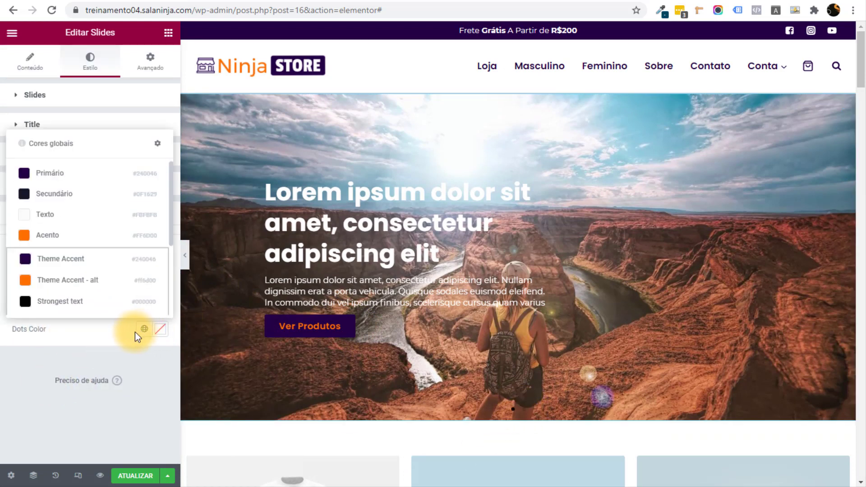
click(62, 246)
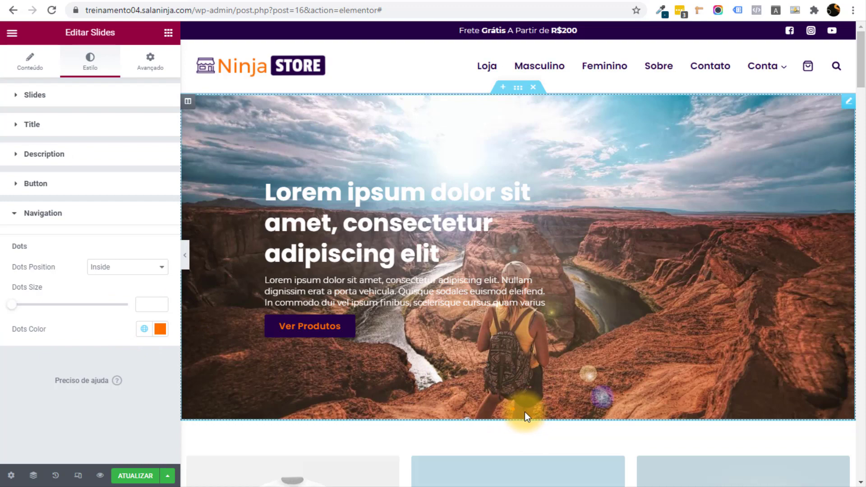
click(184, 255)
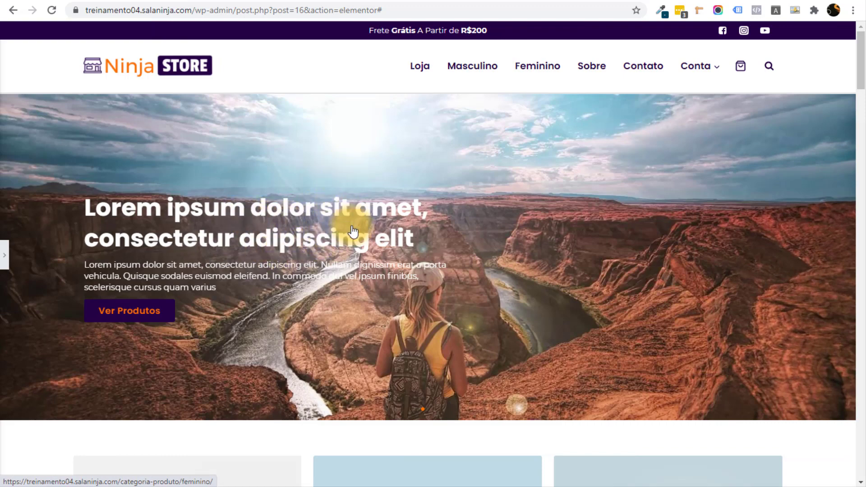
click(3, 258)
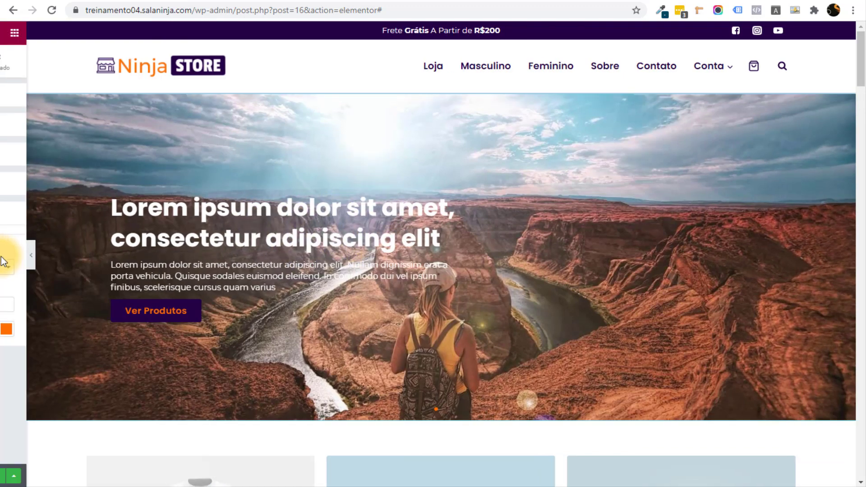
click(29, 69)
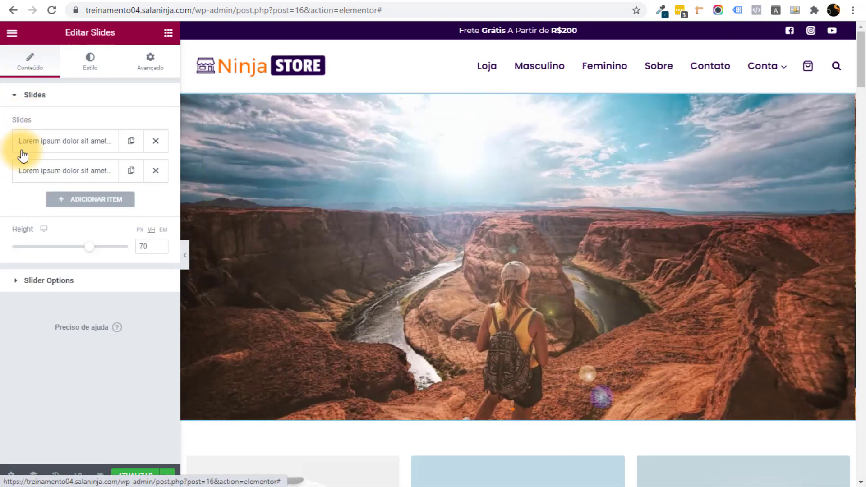
- Turn on a Background Overlay for the first slide in the dark navy Secundário colour
click(110, 149)
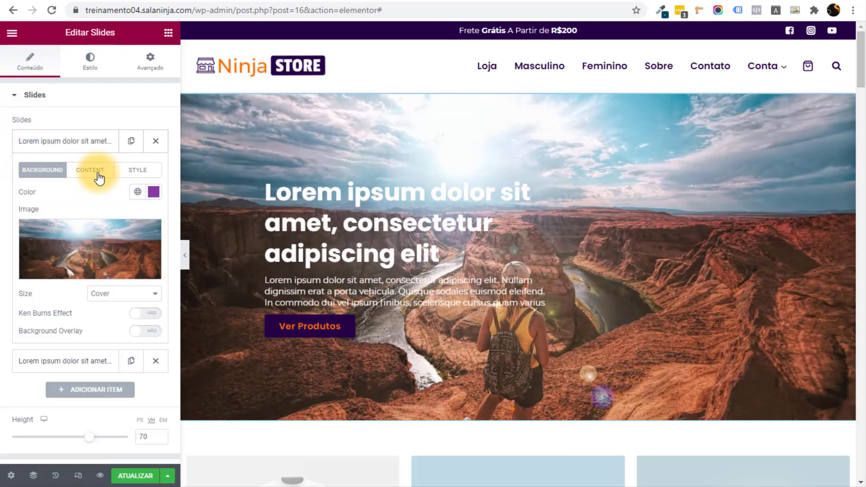
click(97, 176)
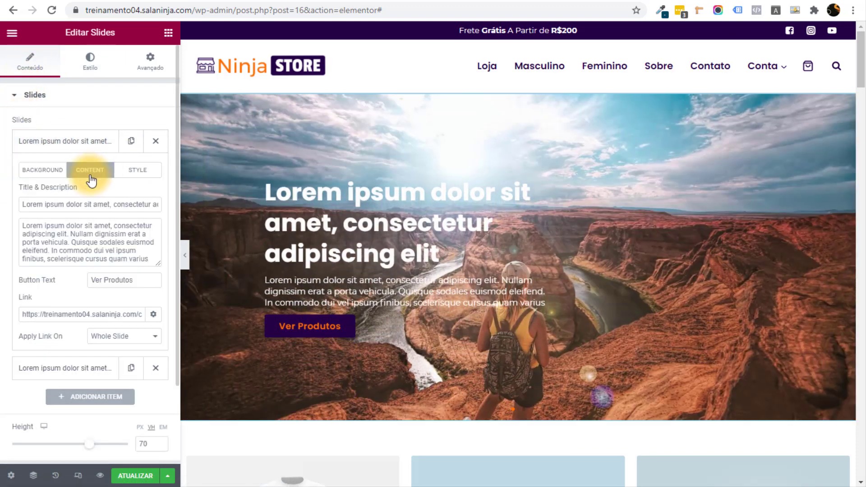
click(136, 176)
click(147, 190)
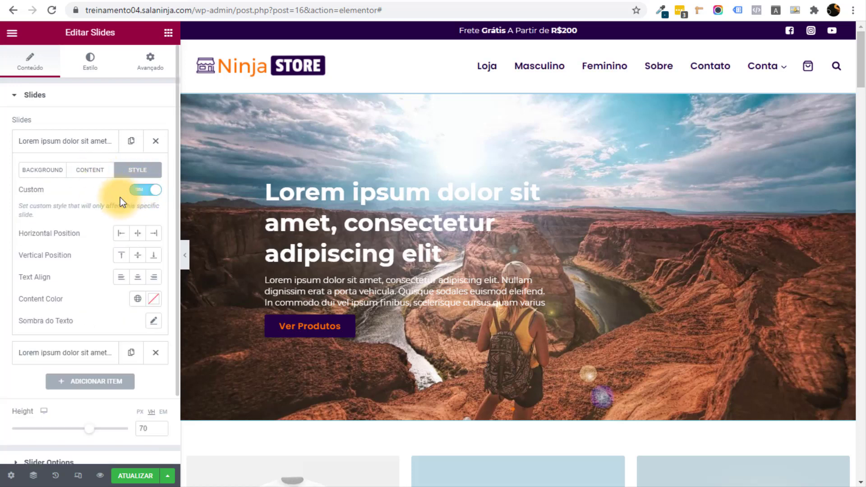
click(138, 278)
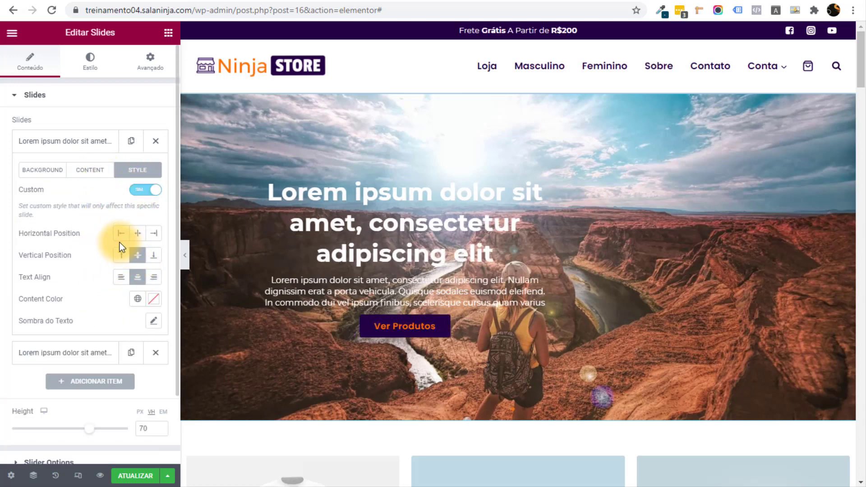
click(141, 191)
click(44, 175)
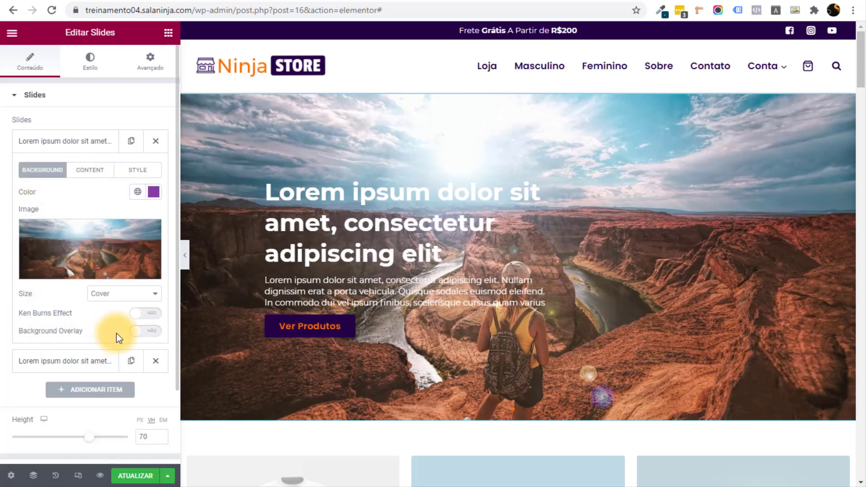
click(146, 333)
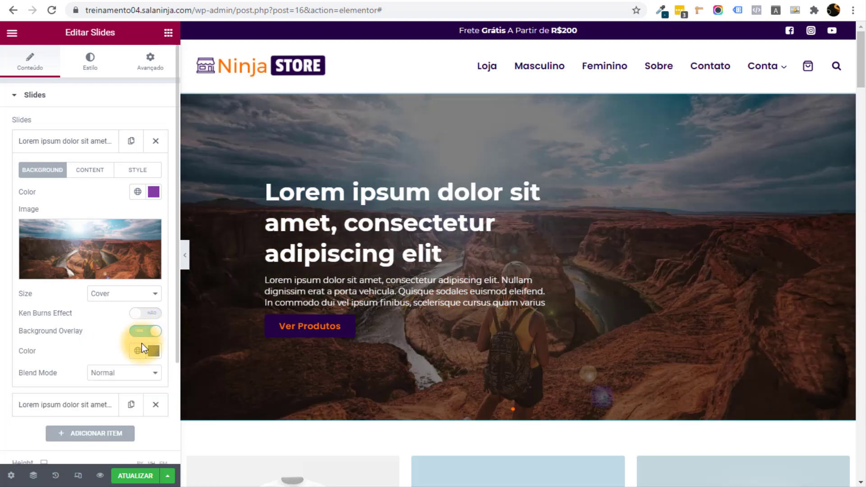
click(138, 351)
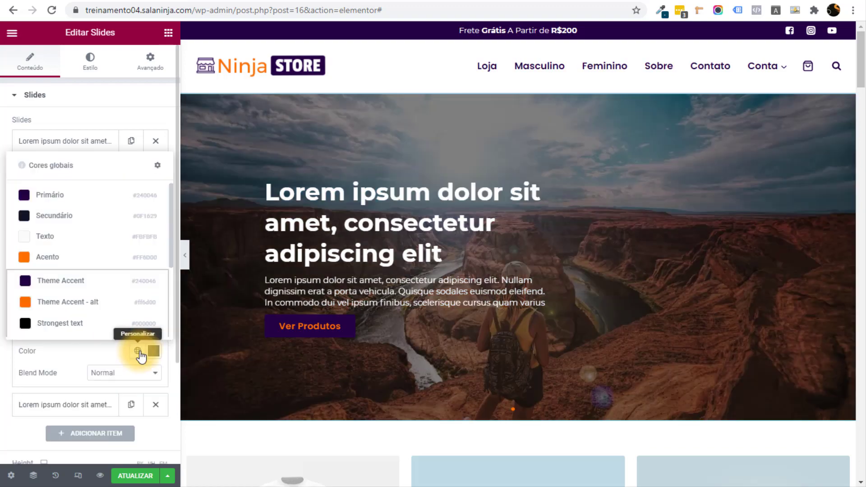
click(78, 220)
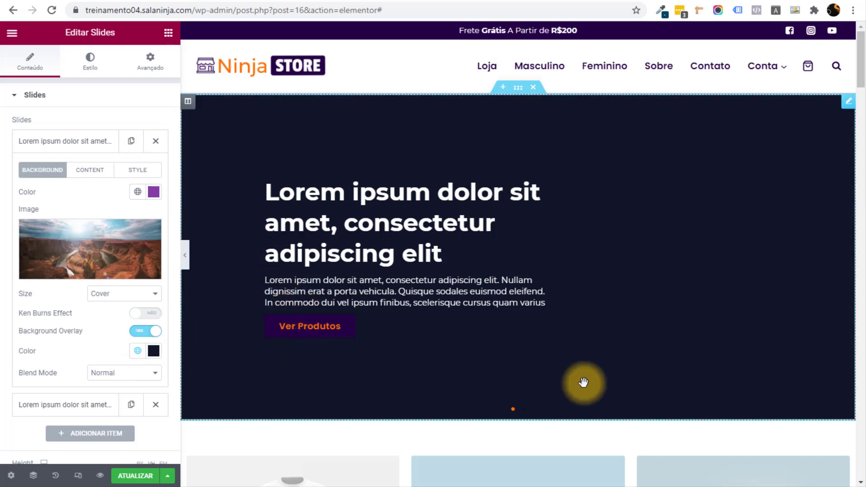
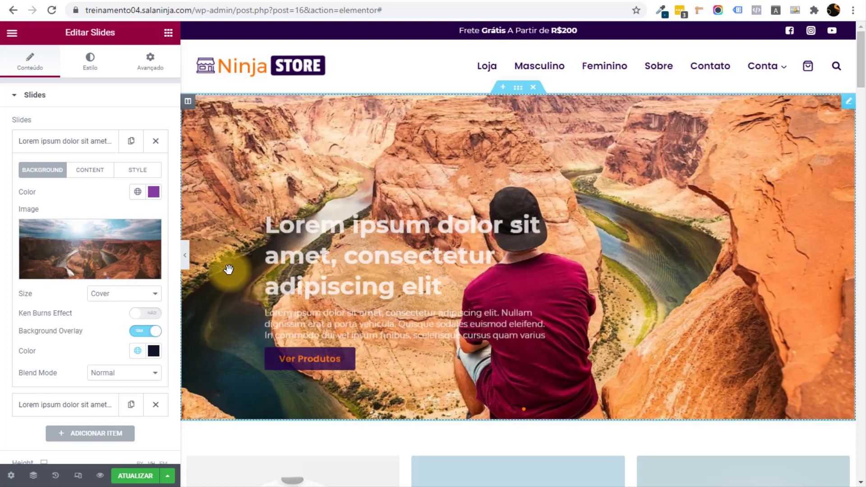
- Give slide 1 a dark navy #0F1629A6 overlay and a zoom-in Ken Burns effect
click(153, 352)
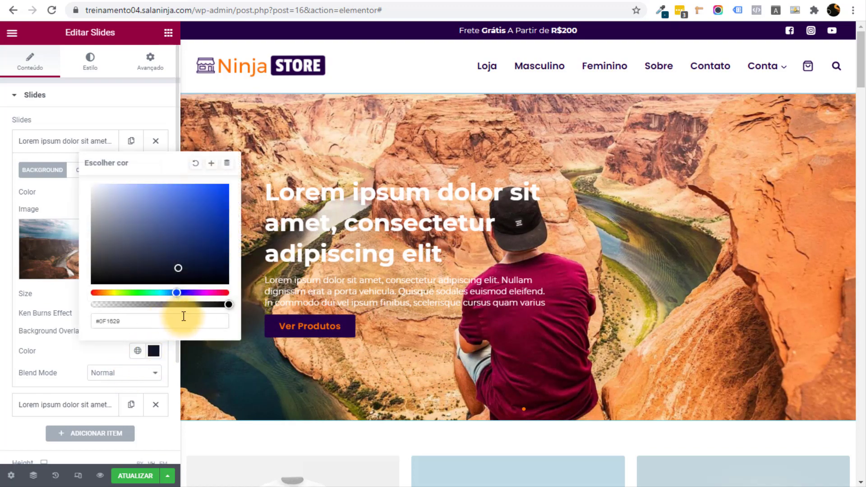
drag(194, 301, 126, 304)
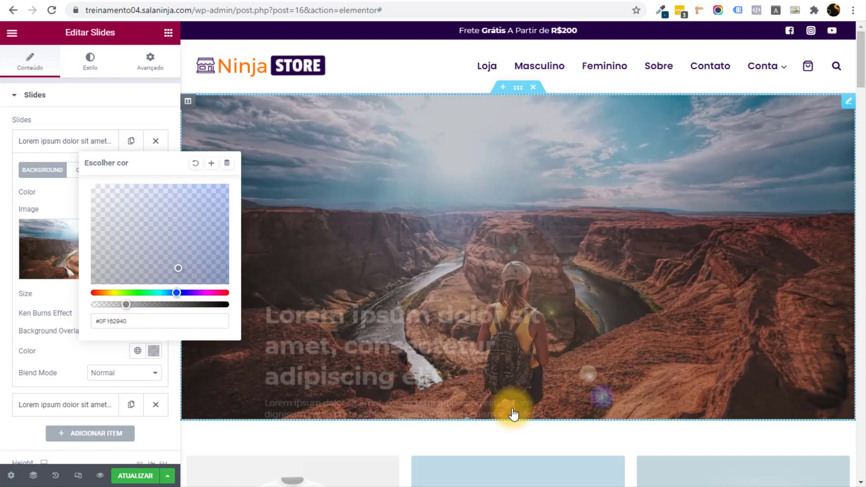
drag(142, 303, 165, 303)
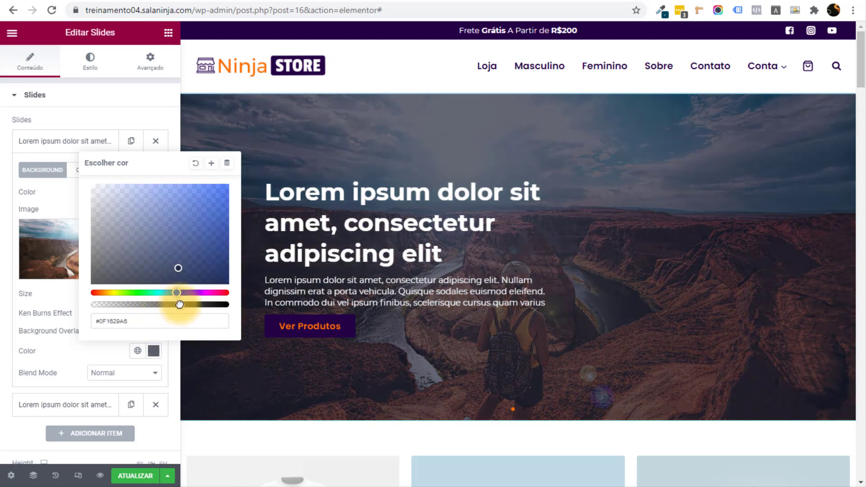
click(64, 386)
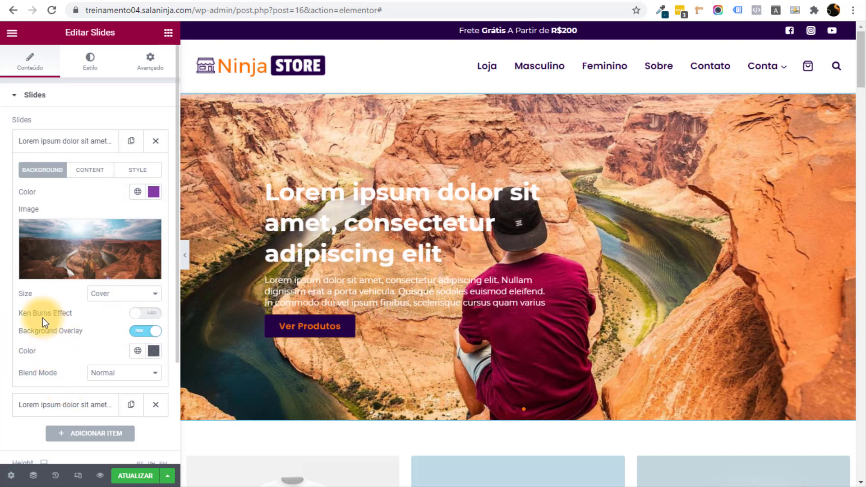
click(143, 315)
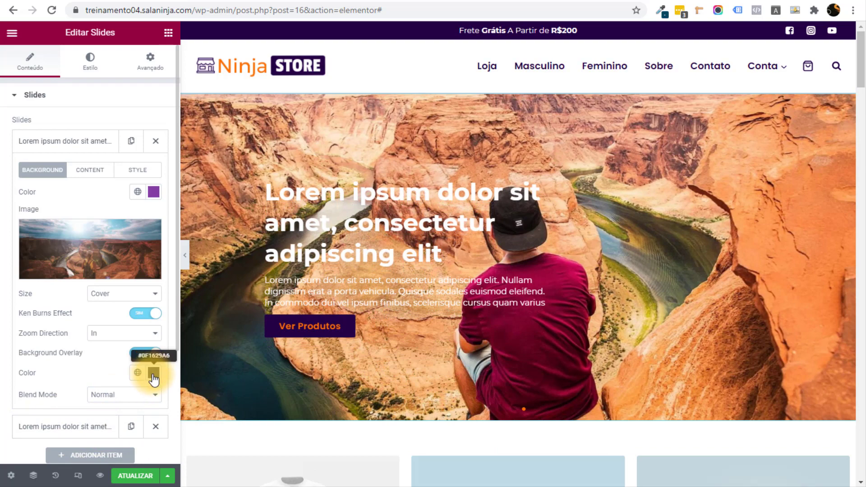
- Copy the #0F1629A6 overlay code and expand slide 2's background settings
click(154, 372)
right_click(121, 340)
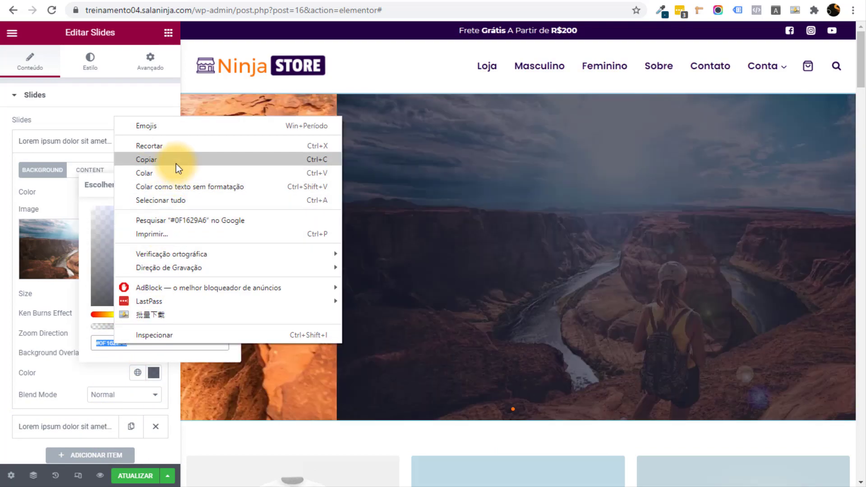
click(176, 163)
click(97, 427)
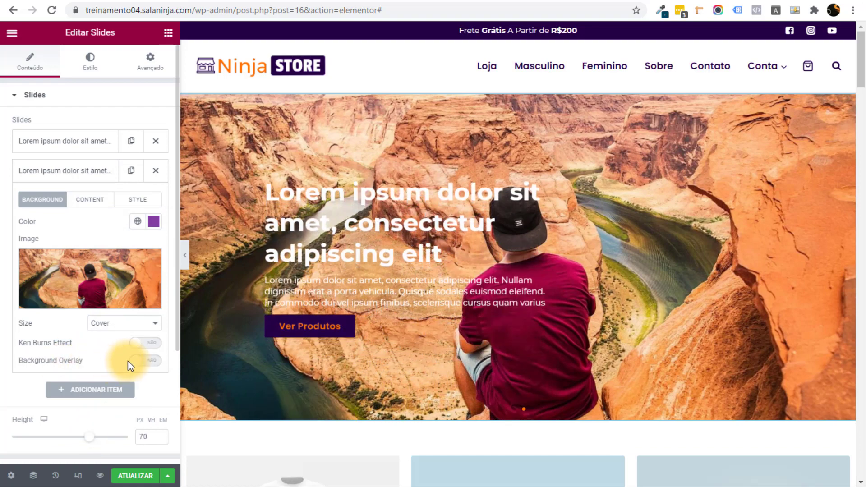
- Turn on Ken Burns zoom and a pasted #0F1629A6 overlay for the canyon slide, then preview
click(143, 343)
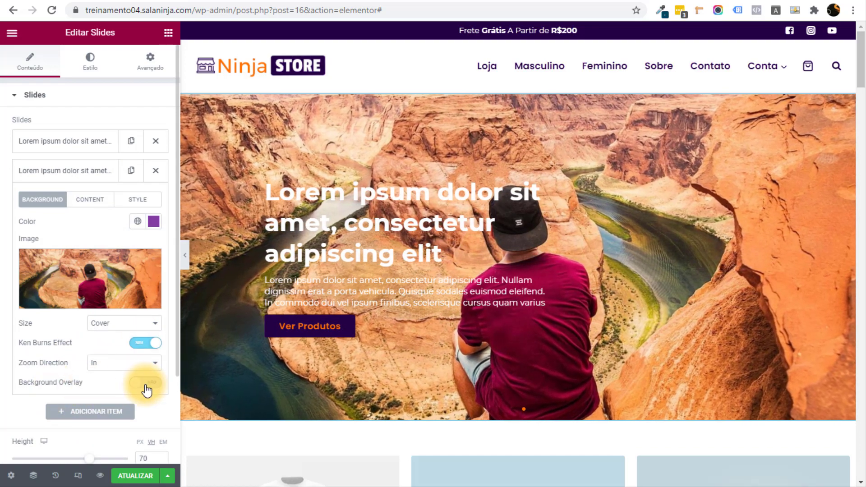
click(155, 387)
scroll(152, 361, down, 1)
click(153, 343)
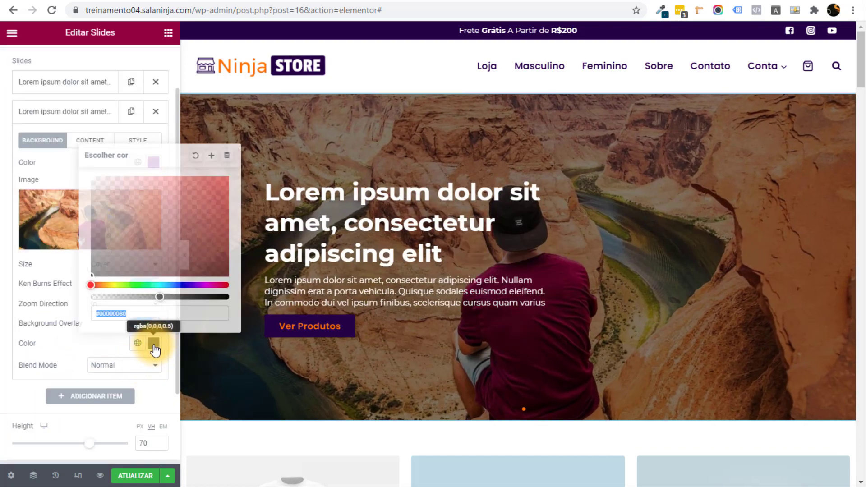
key(ctrl+v)
click(8, 343)
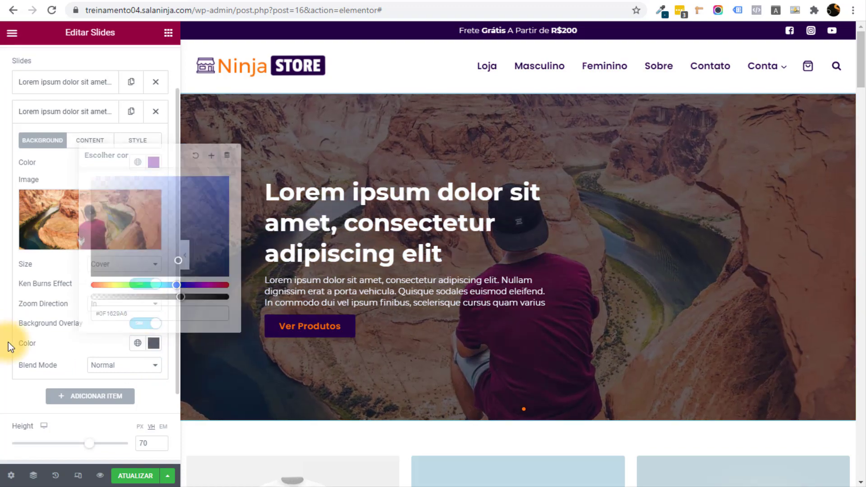
click(185, 268)
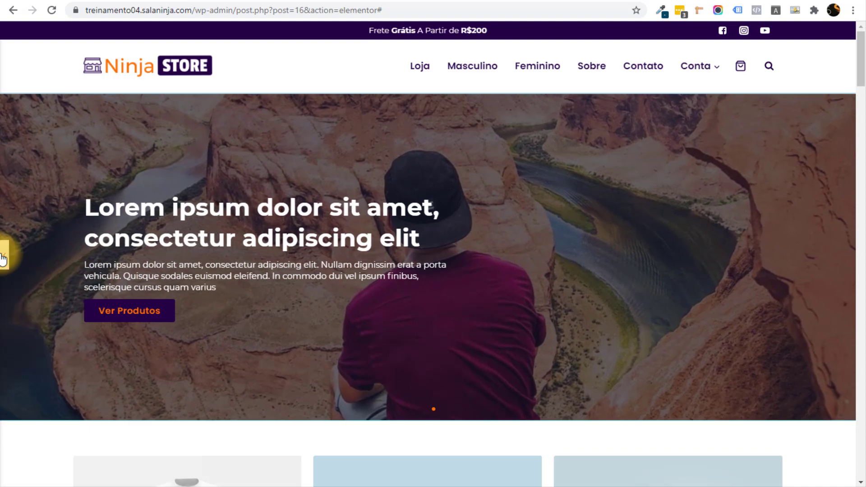
click(34, 262)
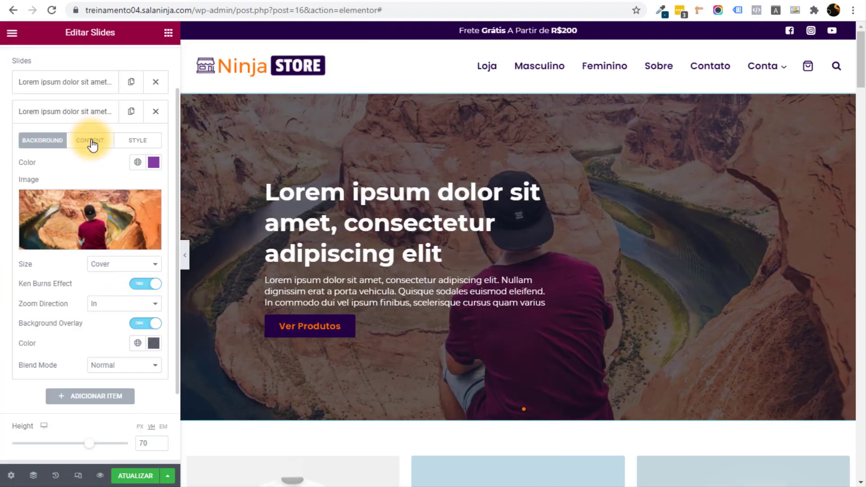
scroll(90, 113, up, 2)
- Set the slide description spacing to 18 in the slider's style settings
click(89, 70)
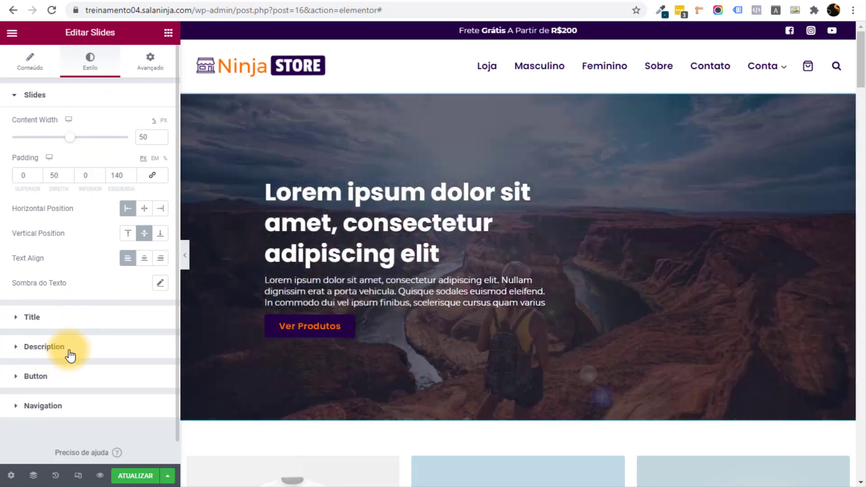
click(70, 356)
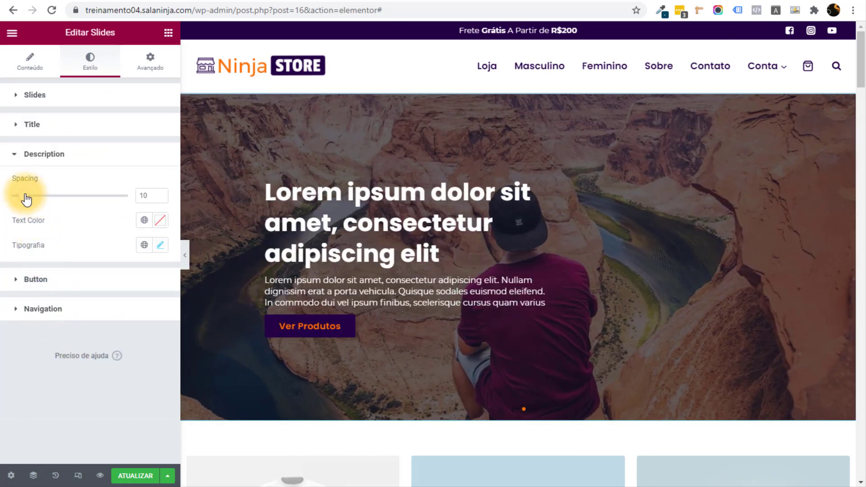
drag(26, 198, 35, 198)
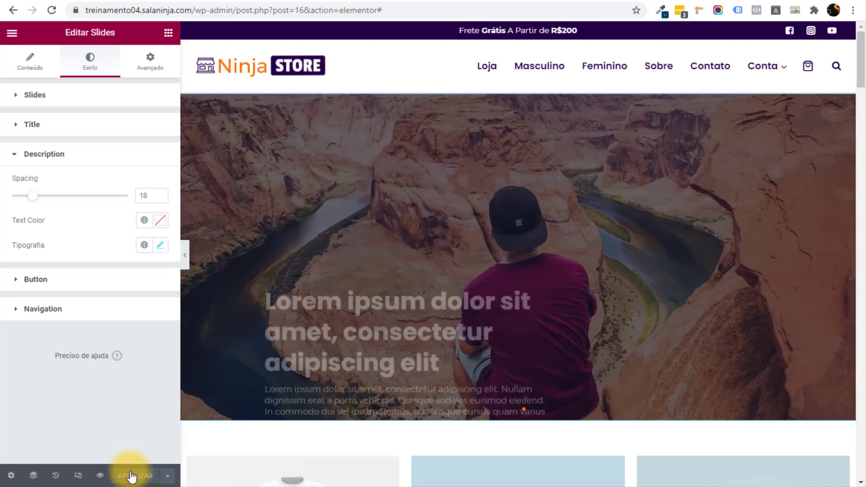
- Delete the T-Shirts/Mugs/Hats row, the Badges/Hoodies/Phone Cases row and the empty section
scroll(315, 370, down, 8)
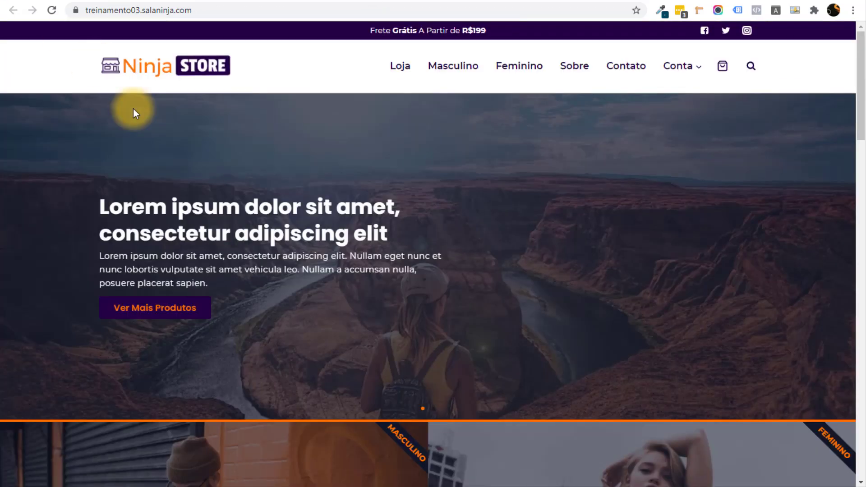
scroll(135, 110, down, 9)
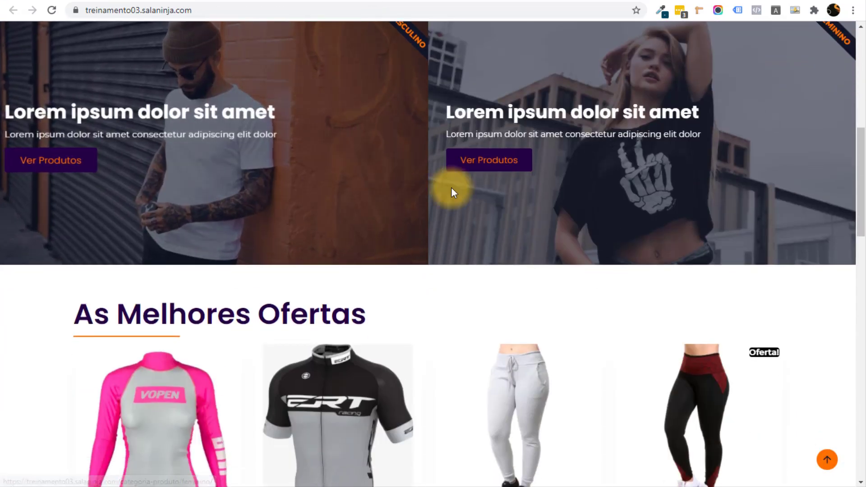
scroll(455, 190, up, 3)
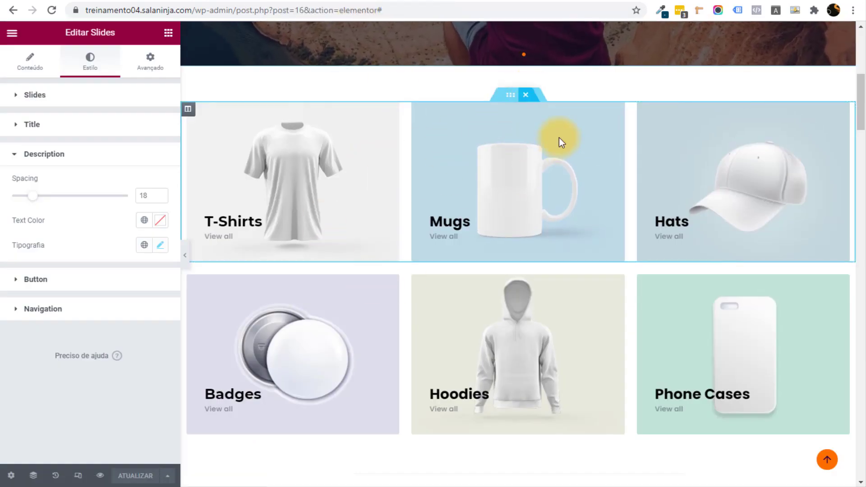
click(525, 95)
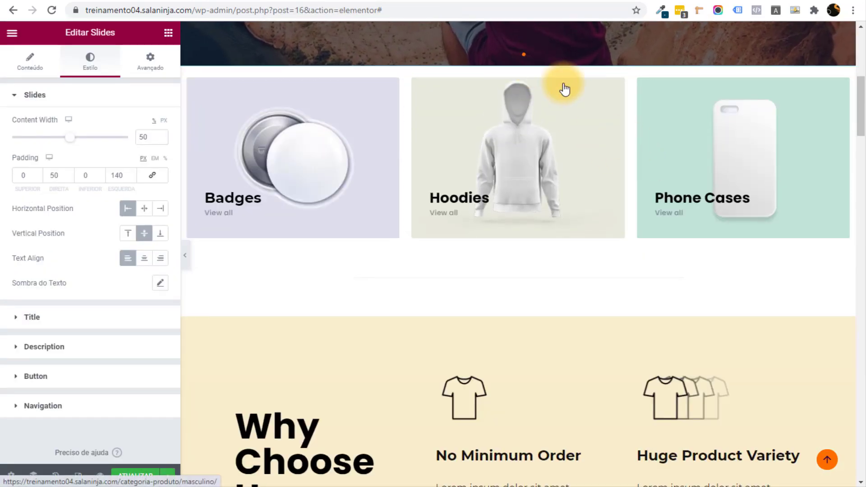
click(534, 72)
click(533, 60)
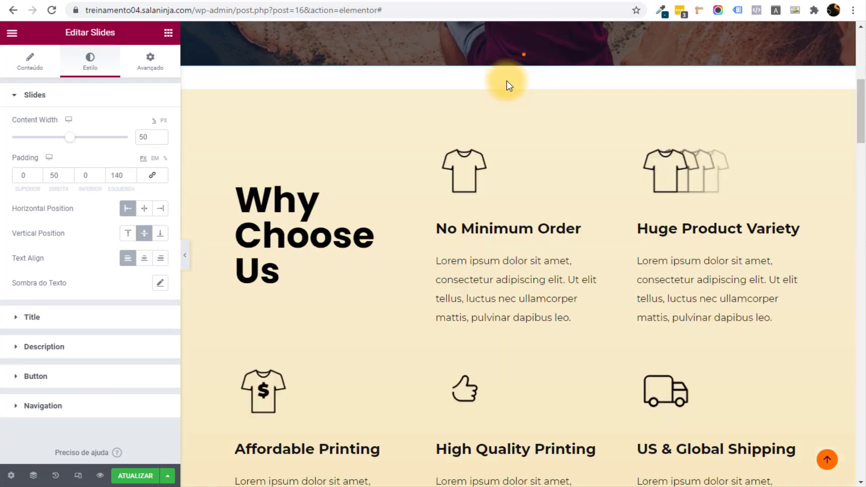
- Insert a new two-column section directly above the Why Choose Us block
mouse_move(527, 80)
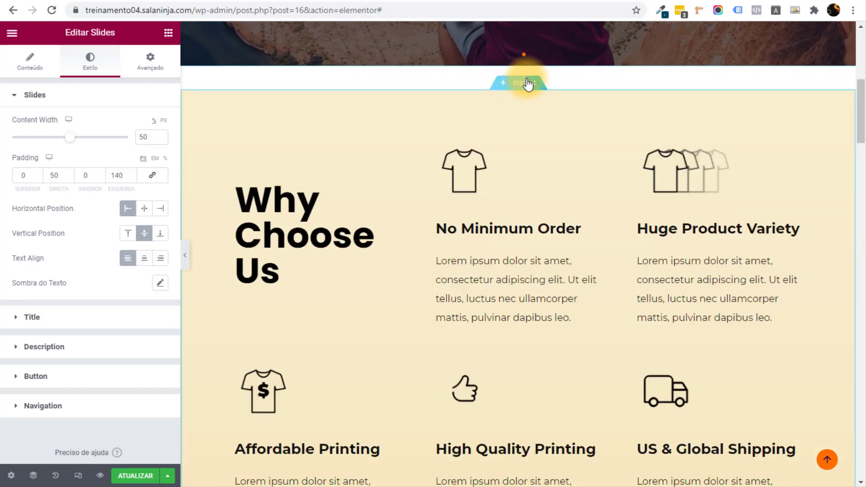
click(504, 83)
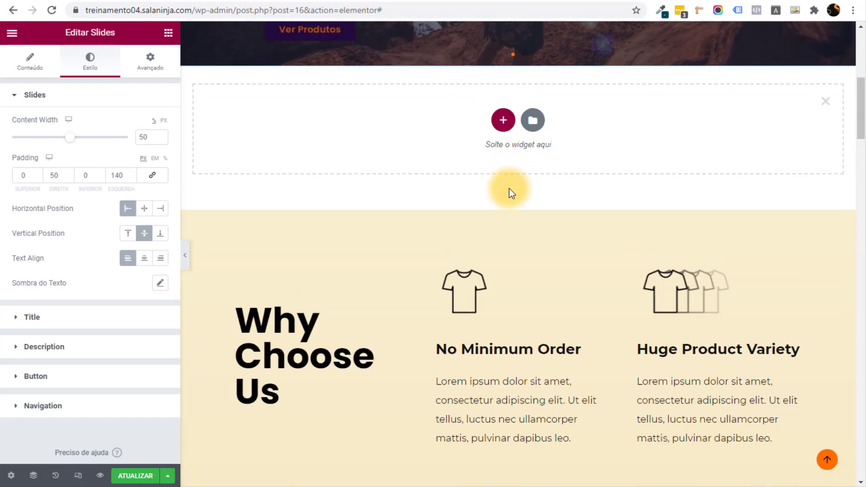
click(504, 121)
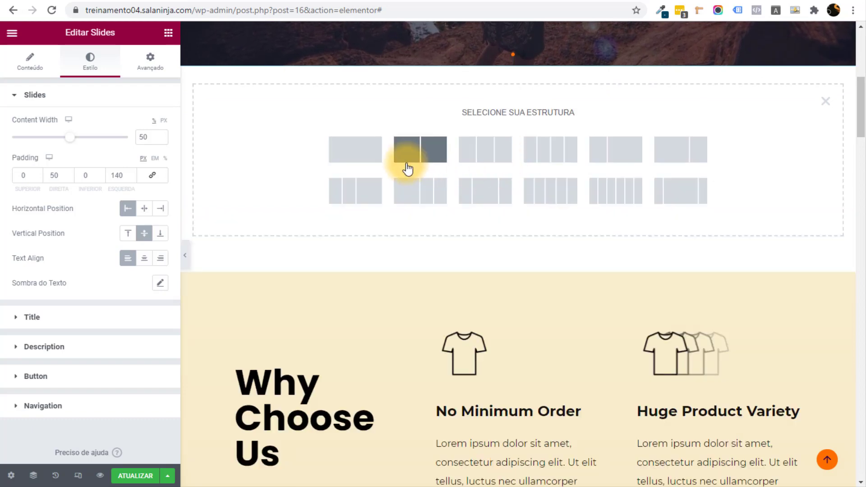
click(426, 155)
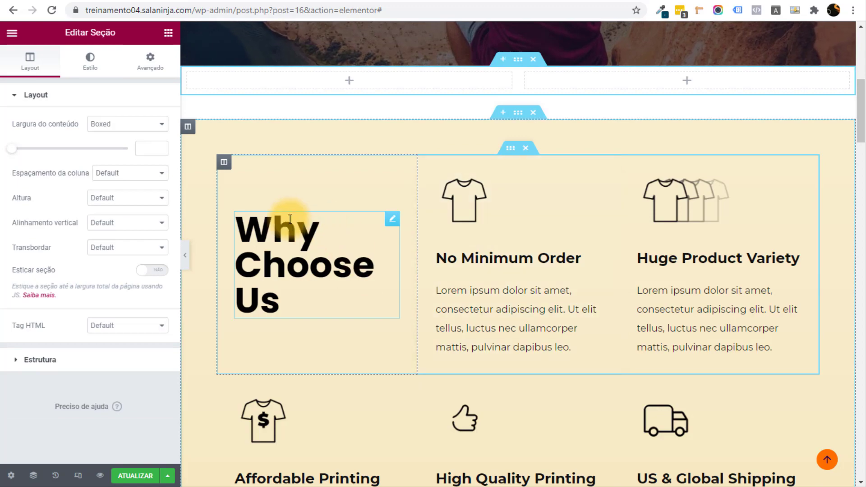
scroll(289, 221, up, 3)
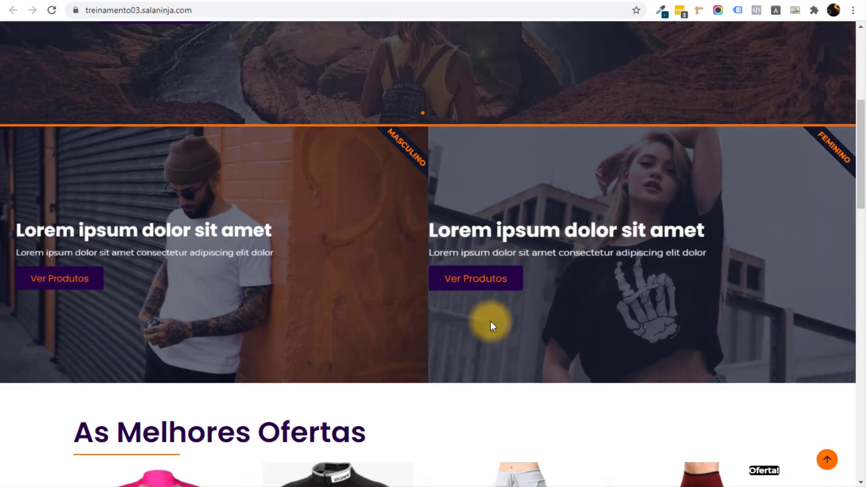
scroll(479, 361, down, 2)
scroll(453, 380, up, 1)
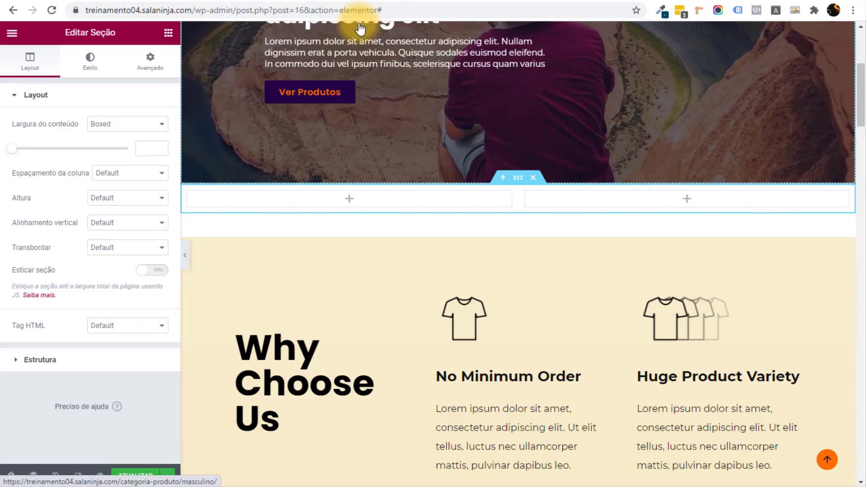
click(168, 33)
- Place a Call to Action widget in the left column and switch it to the Cover skin
click(101, 81)
text(call)
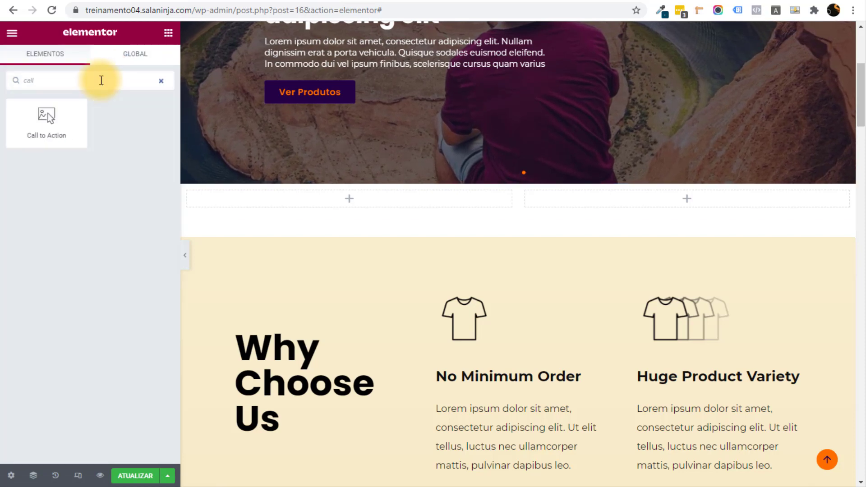
drag(46, 120, 338, 198)
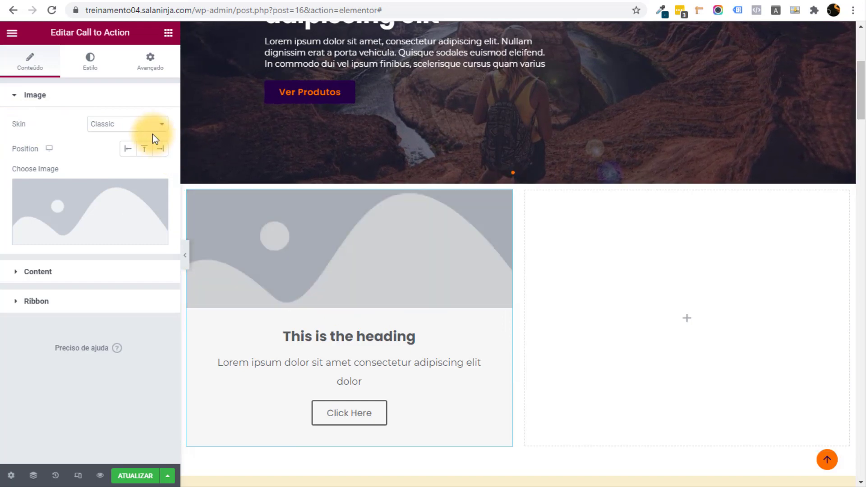
click(151, 126)
click(140, 149)
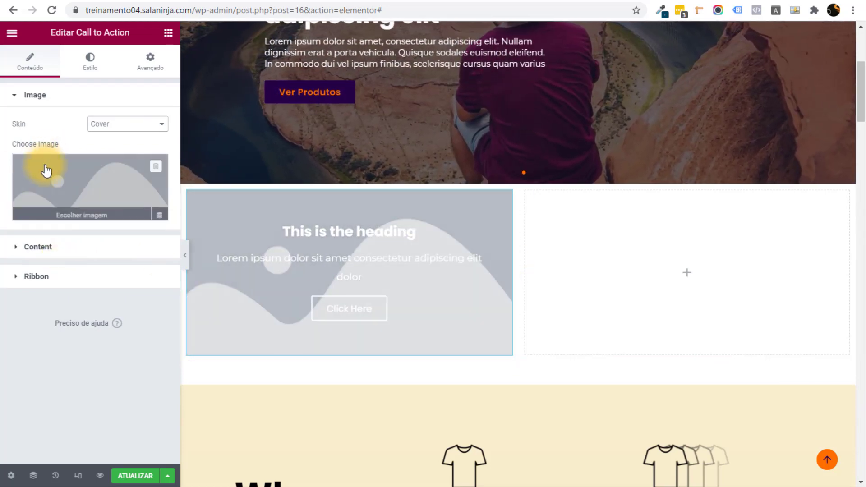
- Set the card image to the man-by-the-orange-wall photo from the Media Library
click(47, 171)
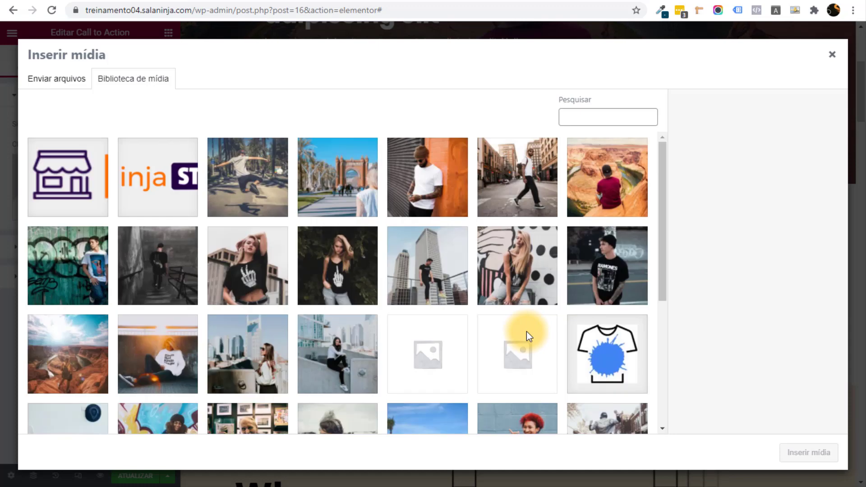
click(447, 188)
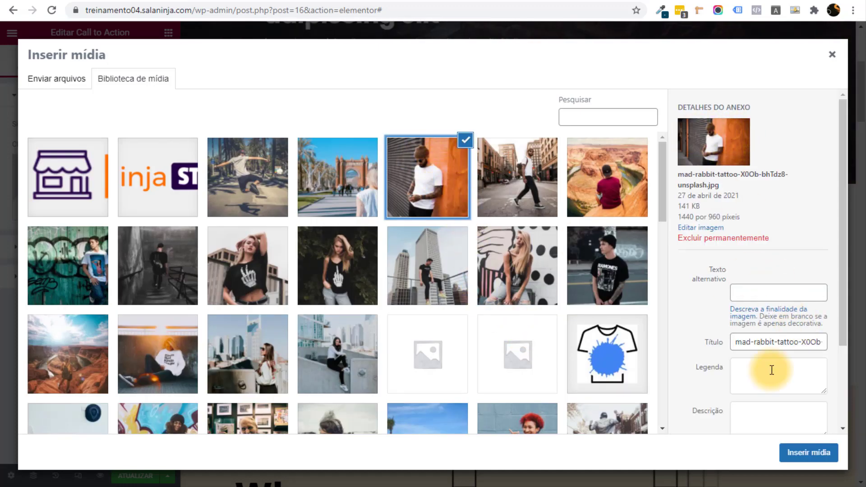
click(808, 454)
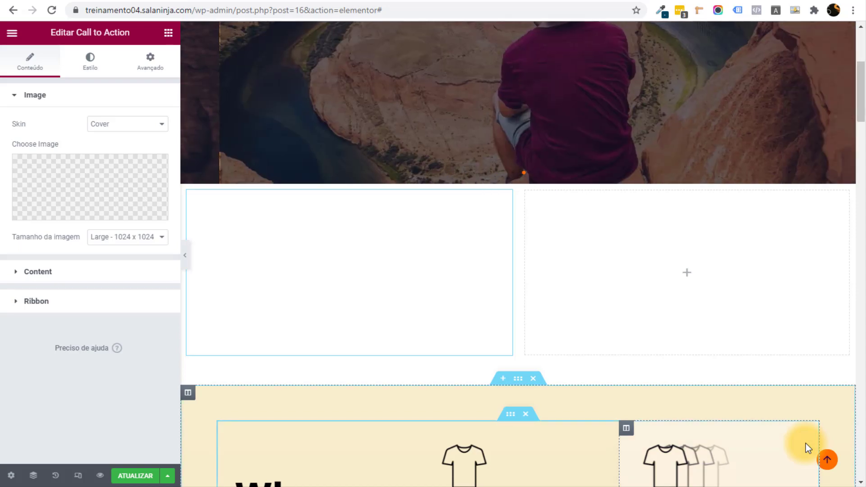
click(48, 274)
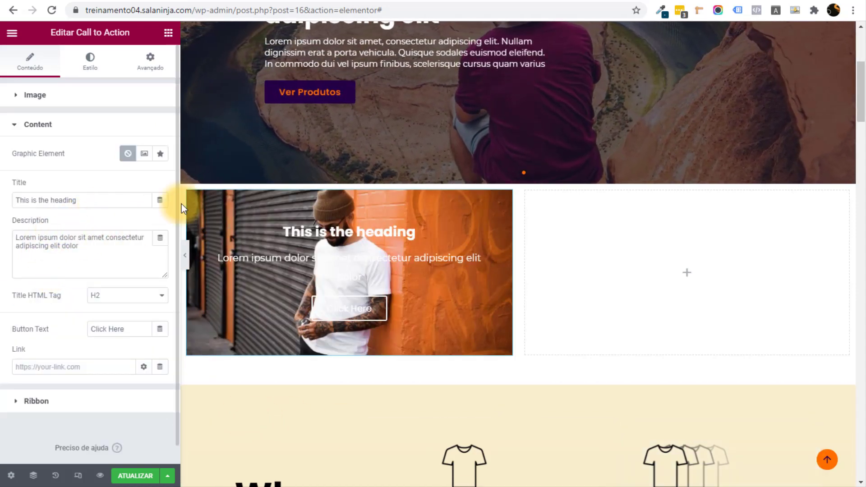
key(alt+Tab)
- Set the card title and description to 'Lorem ipsum dolor sit amet' and button to 'Ver Produtos'
click(150, 249)
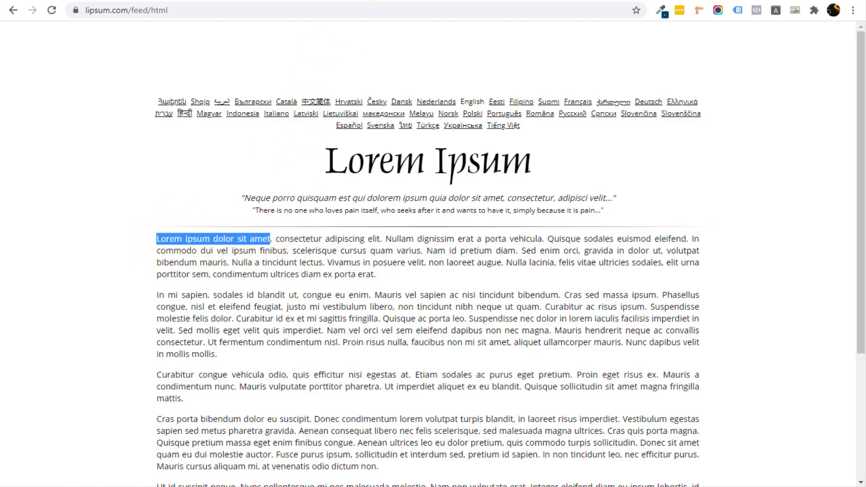
key(alt+Tab)
drag(104, 200, 6, 199)
text(Lorem ipsum dolor sit amet)
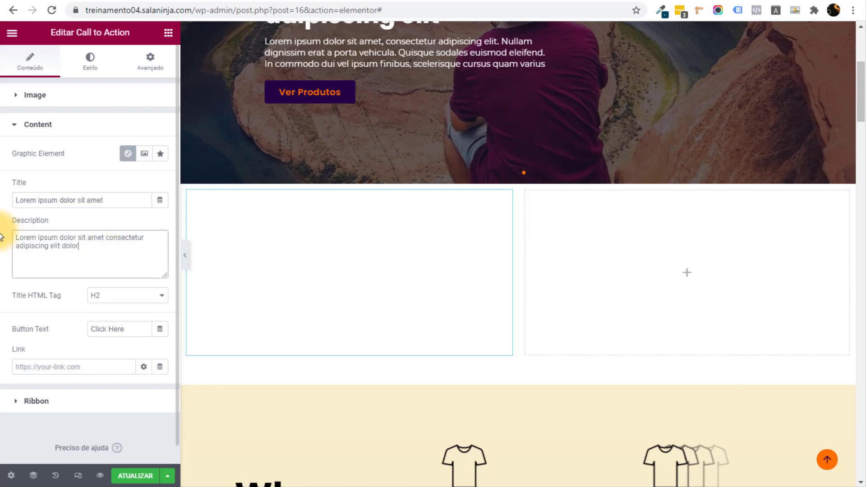
key(ctrl+a)
text(Lorem ipsum dolor sit amet)
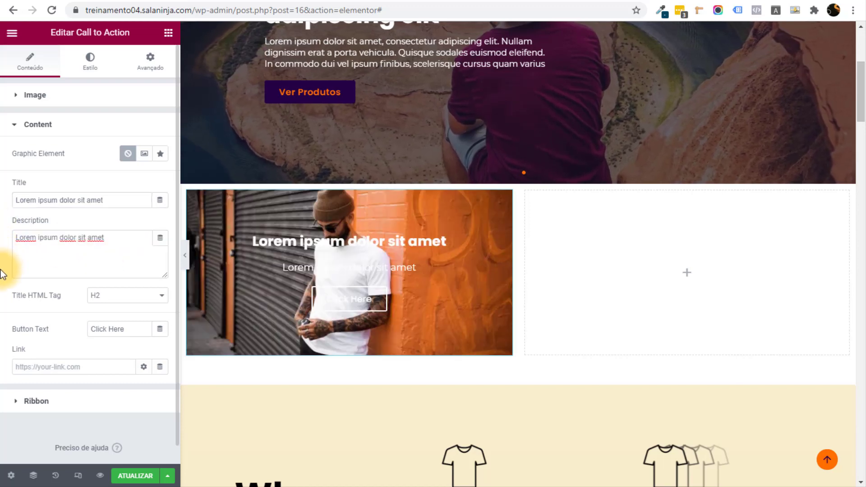
drag(129, 329, 63, 331)
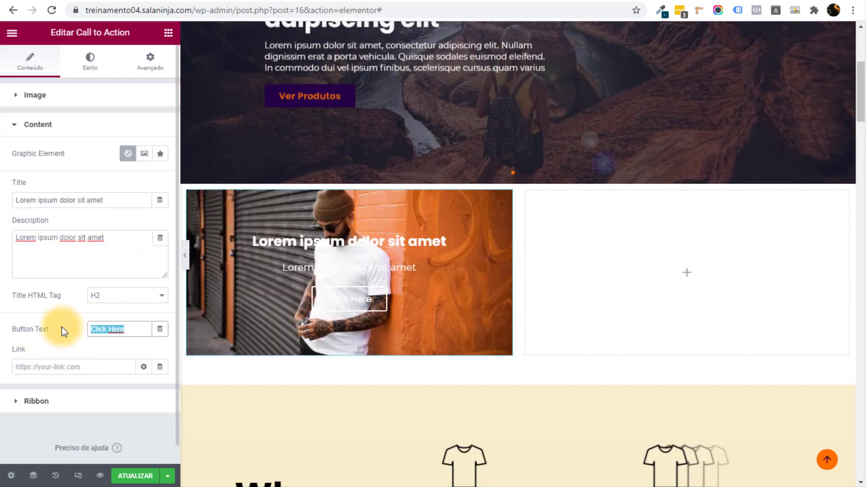
text(Ver Prod)
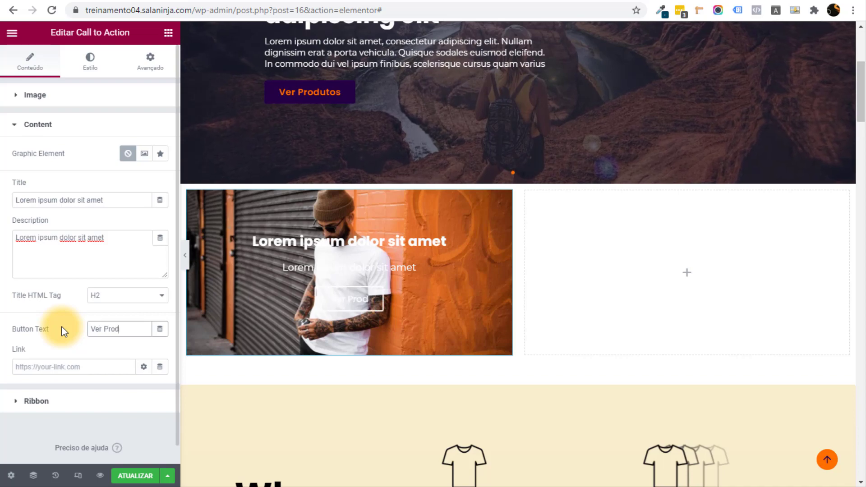
text(utos)
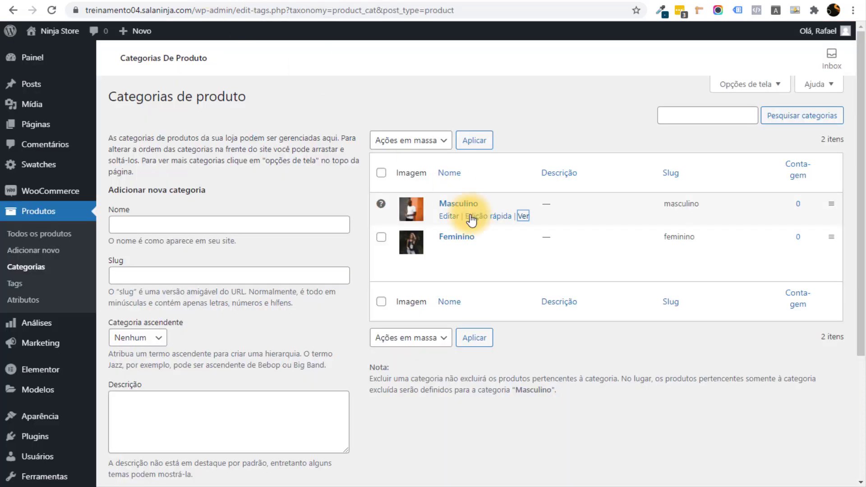
- Link the call-to-action card to the Masculino product category page address
right_click(519, 221)
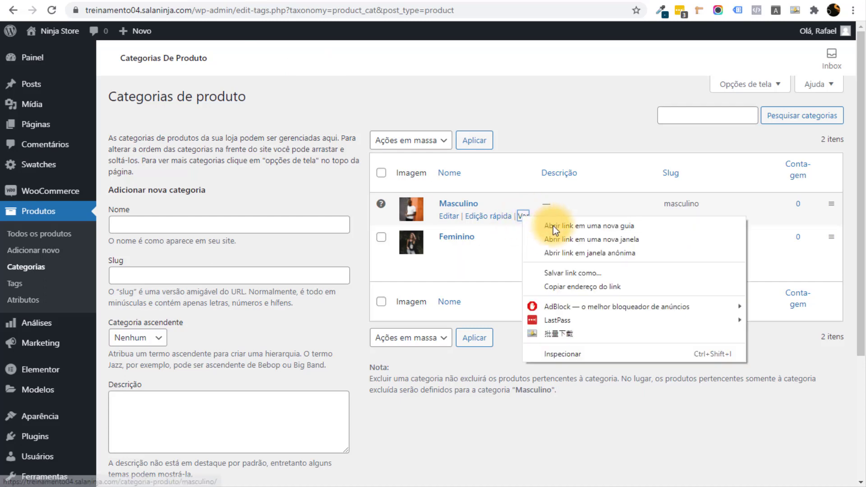
click(583, 286)
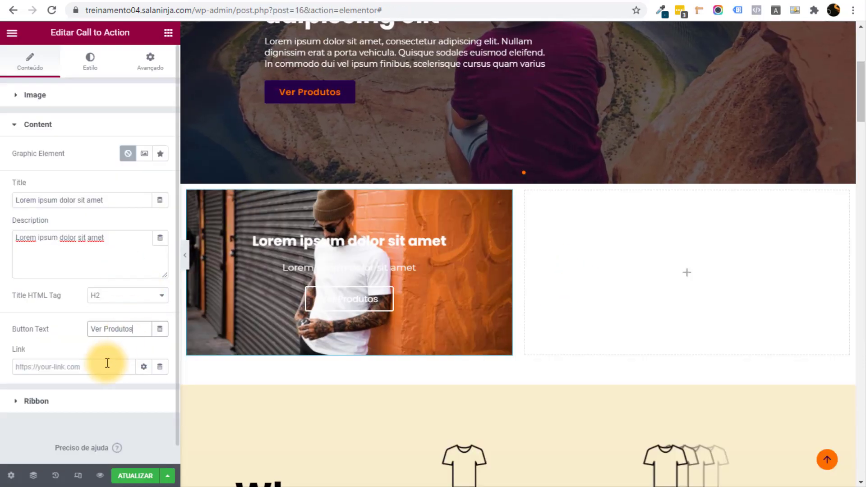
click(107, 363)
key(ctrl+v)
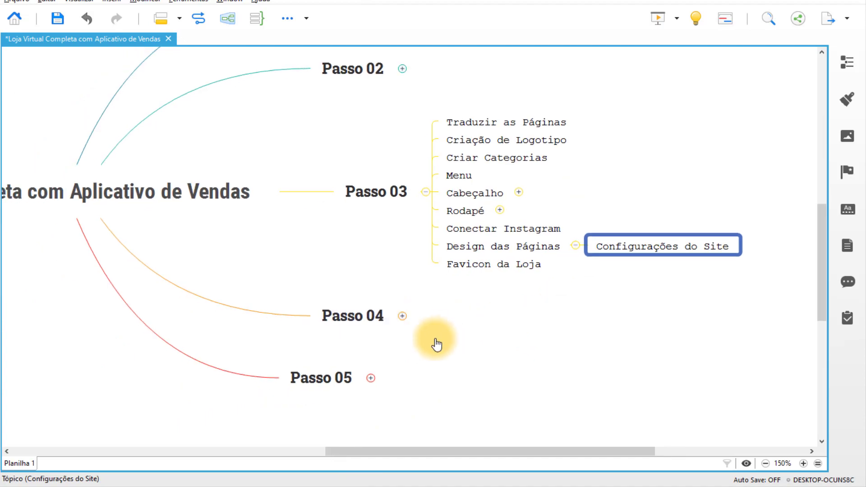
- Browse the All Products list in WordPress admin and return to the product categories page
scroll(429, 338, up, 1)
scroll(428, 338, right, 1)
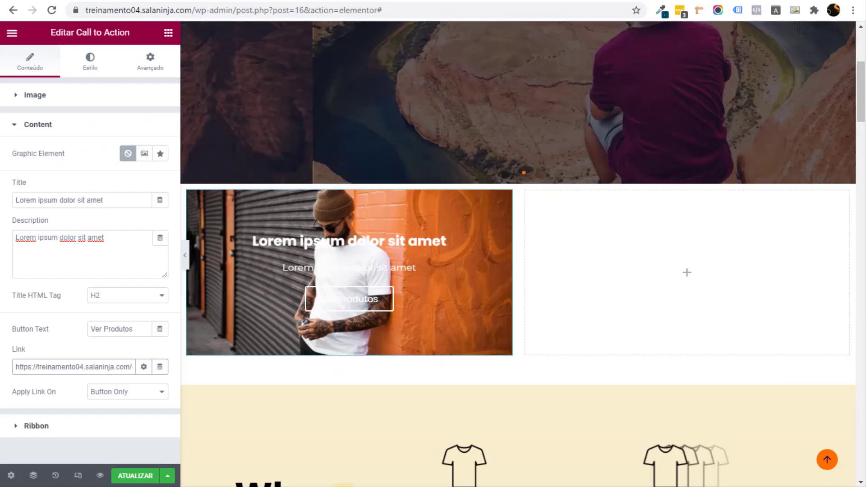
click(246, 1)
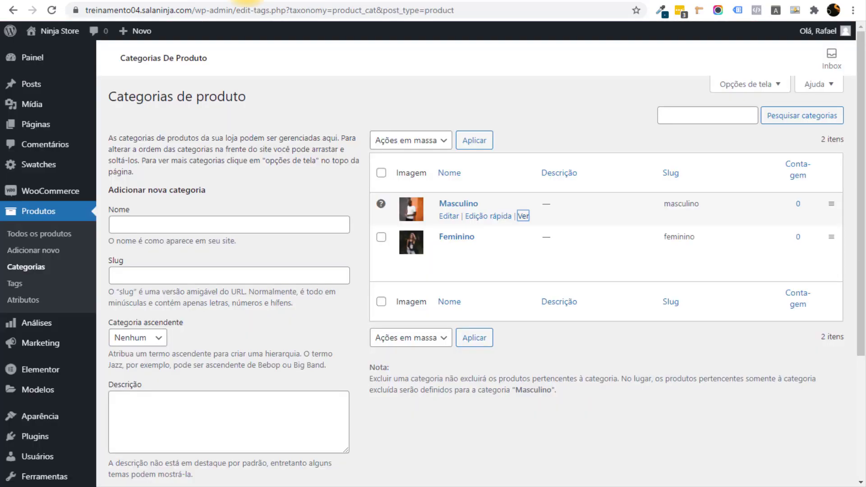
click(60, 235)
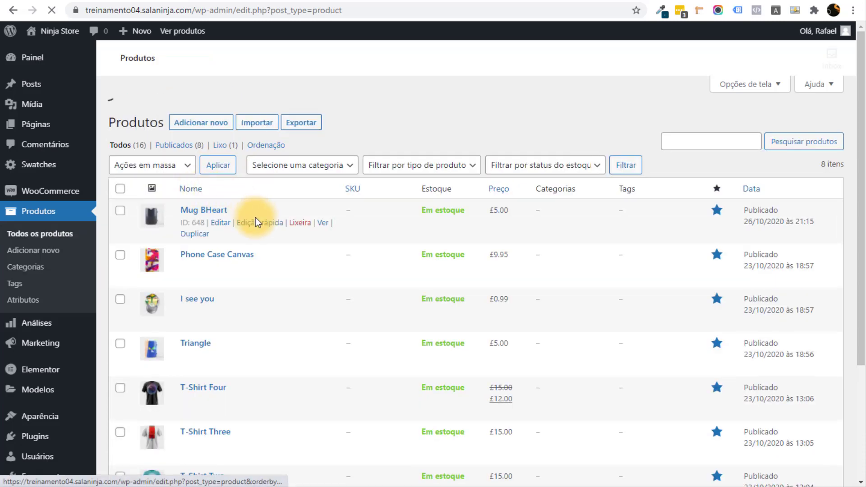
right_click(323, 198)
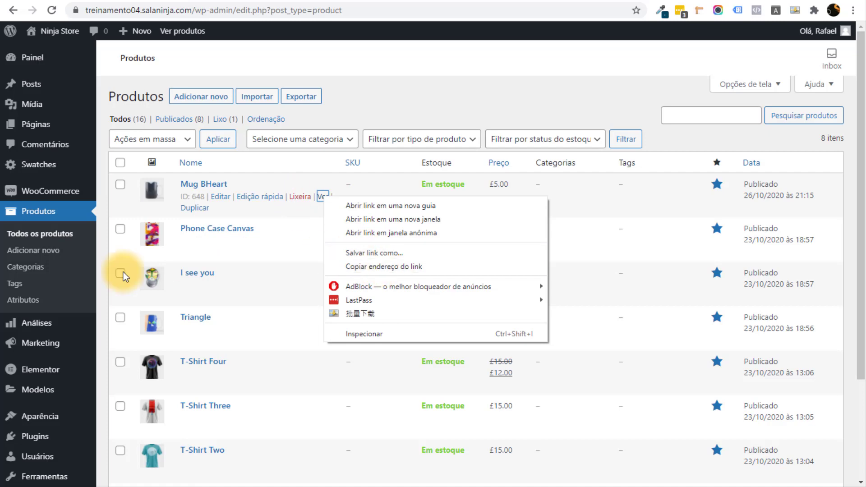
click(27, 266)
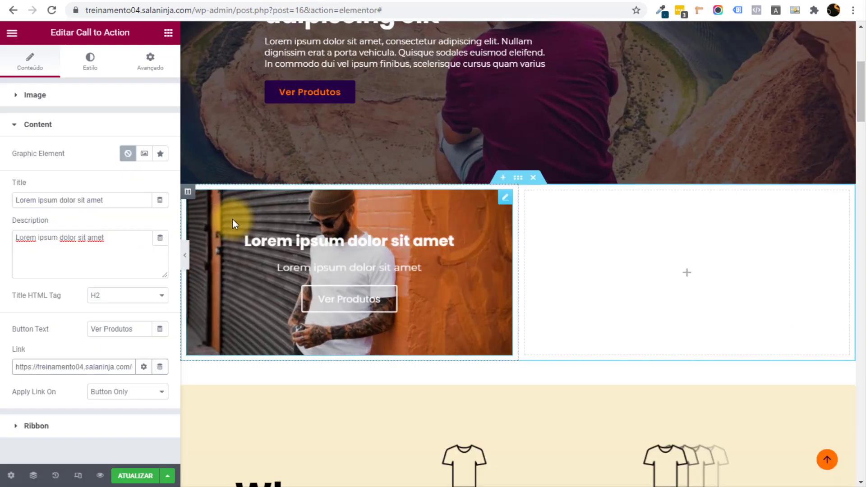
- Add a 'Masculino' ribbon to the card, positioned at the top-right corner
scroll(240, 230, down, 2)
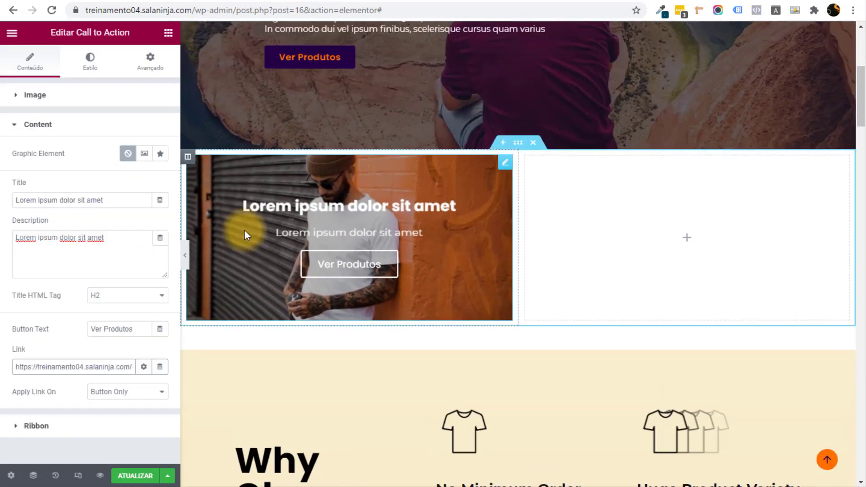
scroll(252, 232, up, 1)
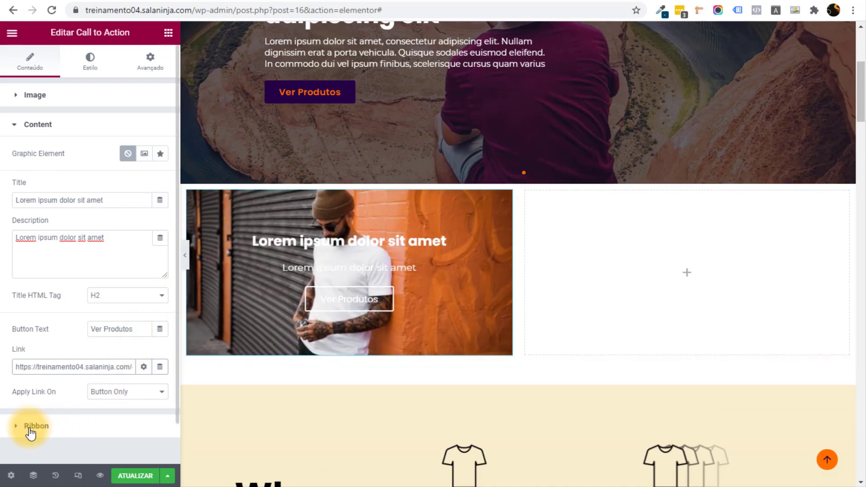
click(30, 426)
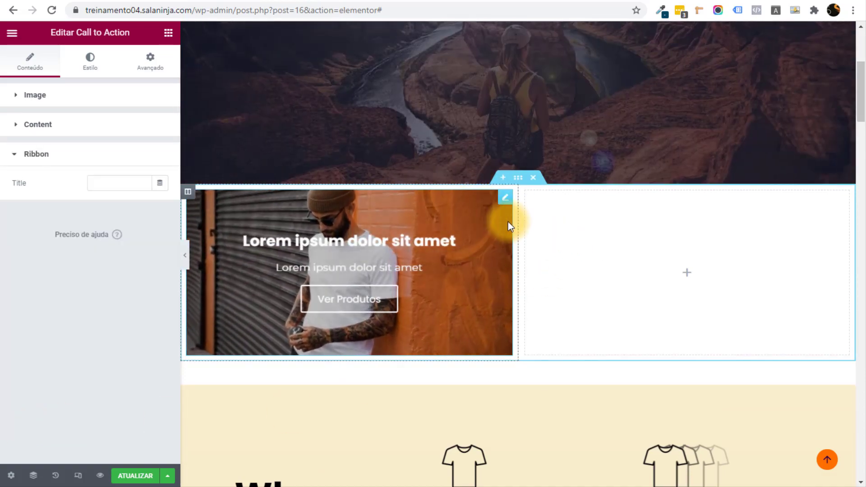
click(106, 183)
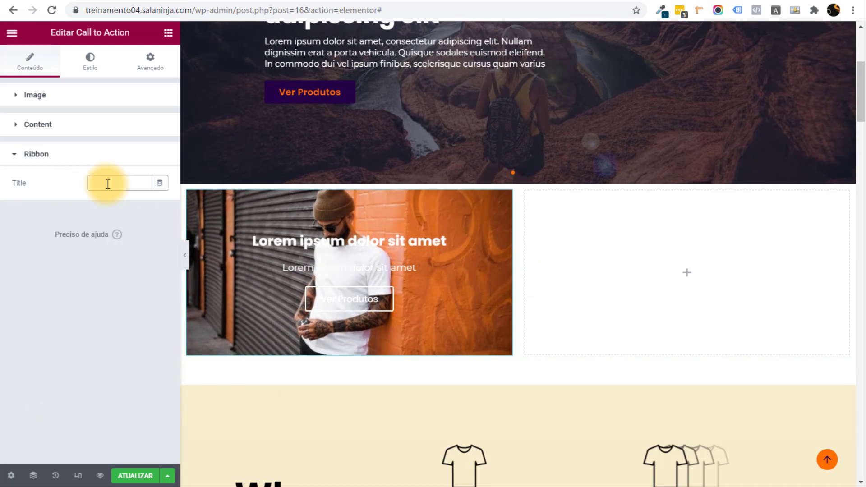
text(Mas)
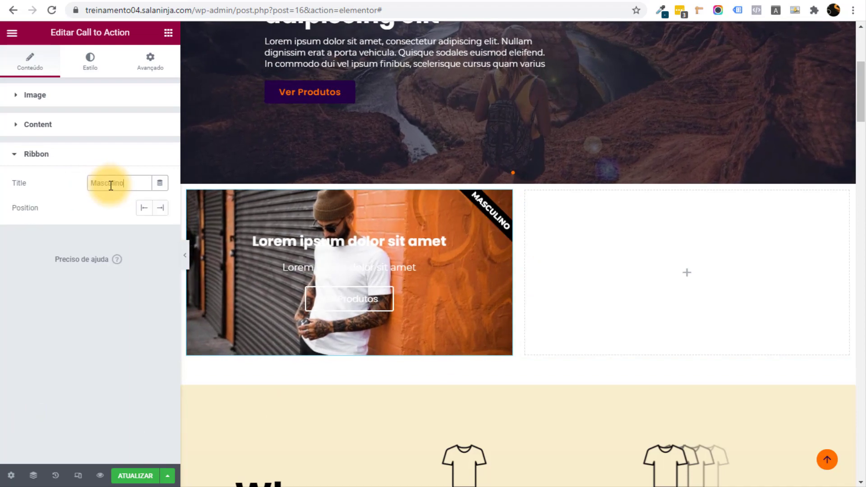
text(culino)
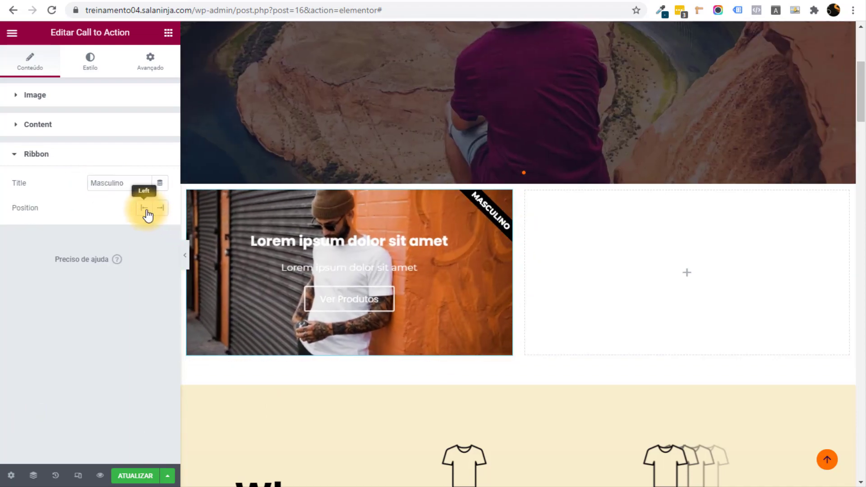
click(145, 208)
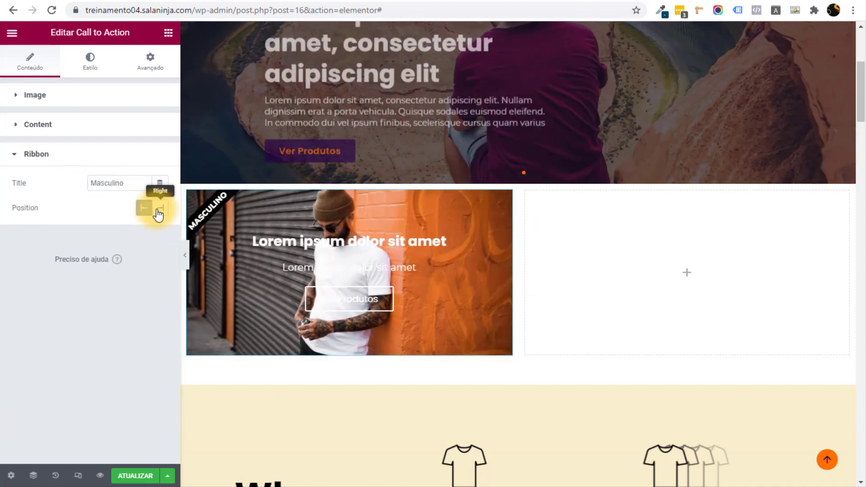
click(160, 209)
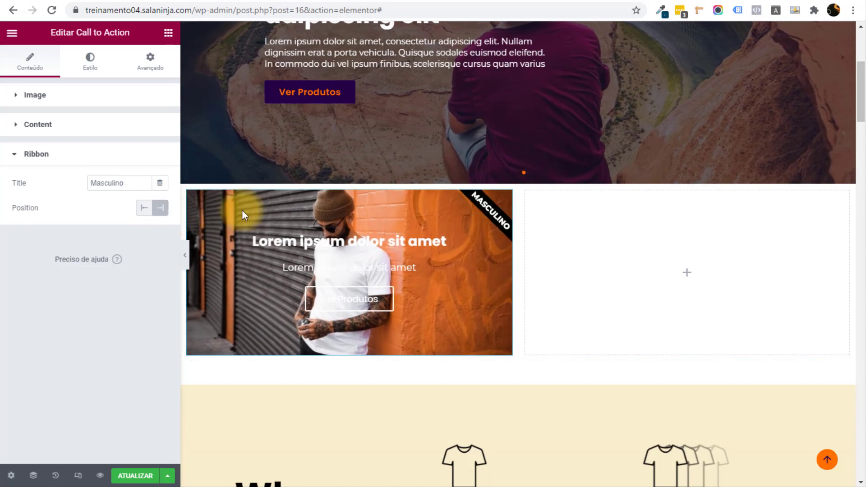
click(92, 66)
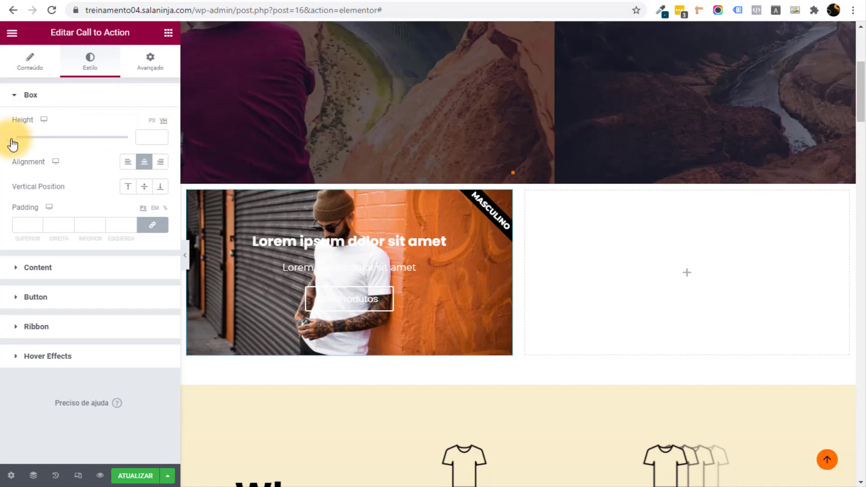
- Make the card 50 VH tall with its content vertically centred and left-aligned
drag(13, 141, 64, 143)
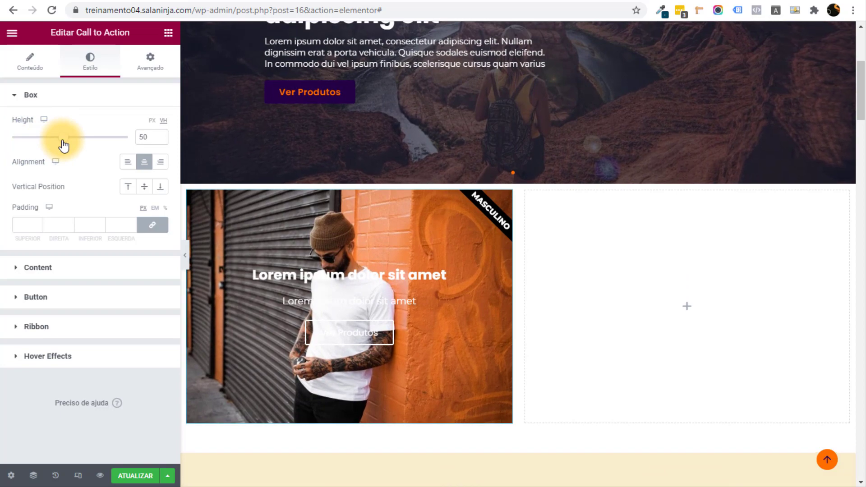
click(188, 251)
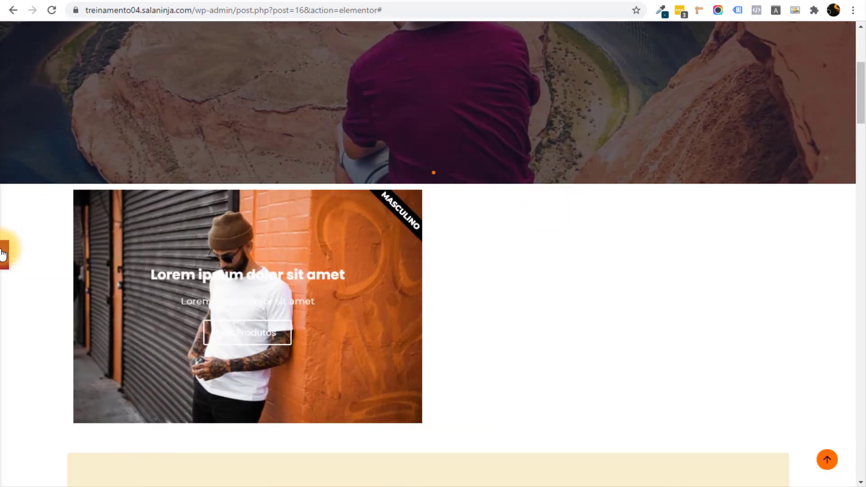
click(5, 253)
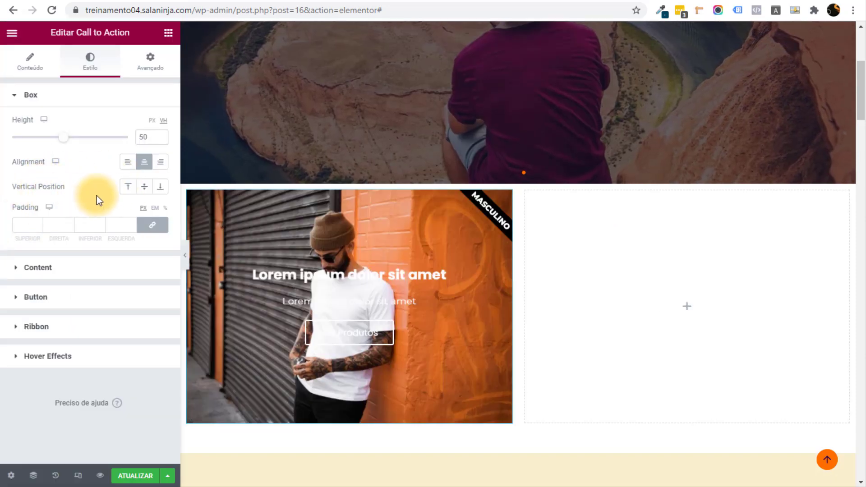
click(132, 191)
click(161, 189)
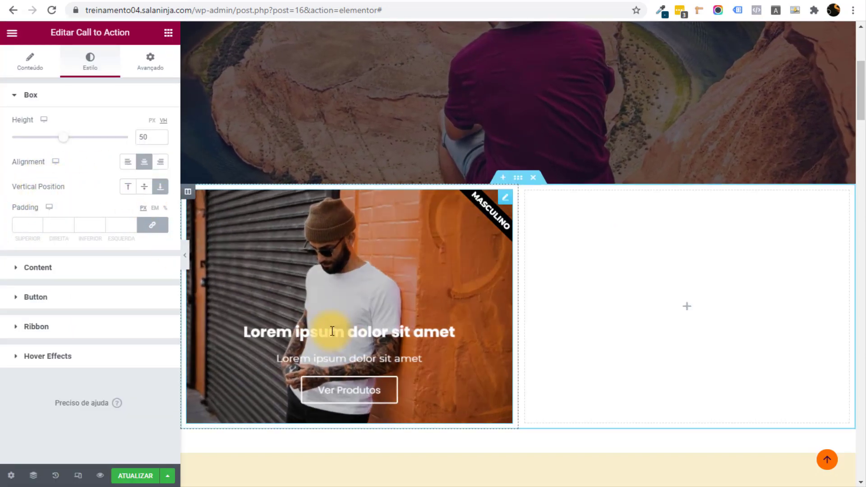
click(141, 189)
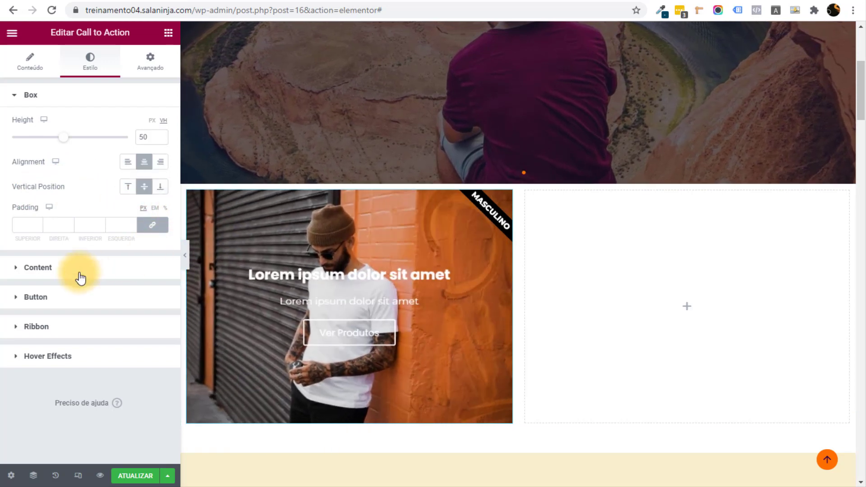
click(147, 231)
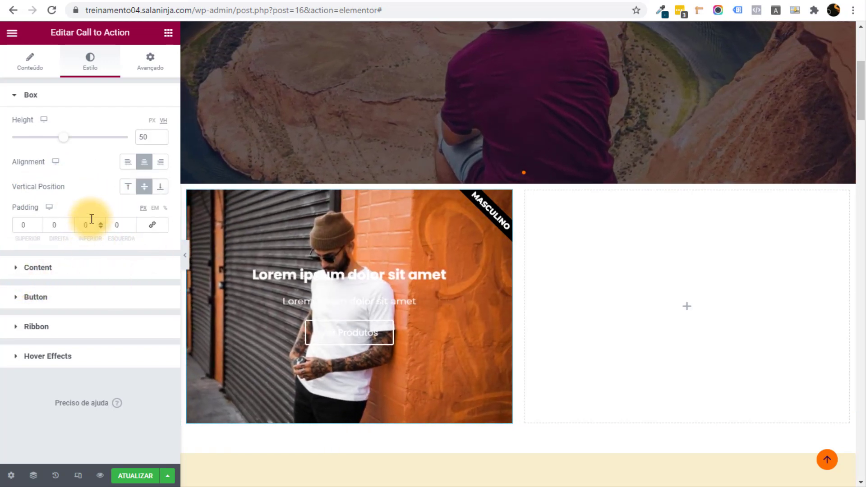
click(131, 164)
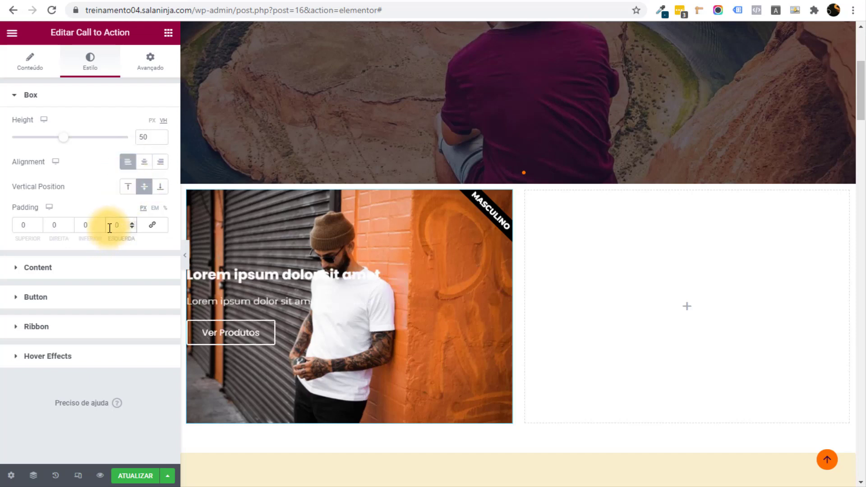
- Set the card's linked padding to 50 px on all four sides
click(16, 229)
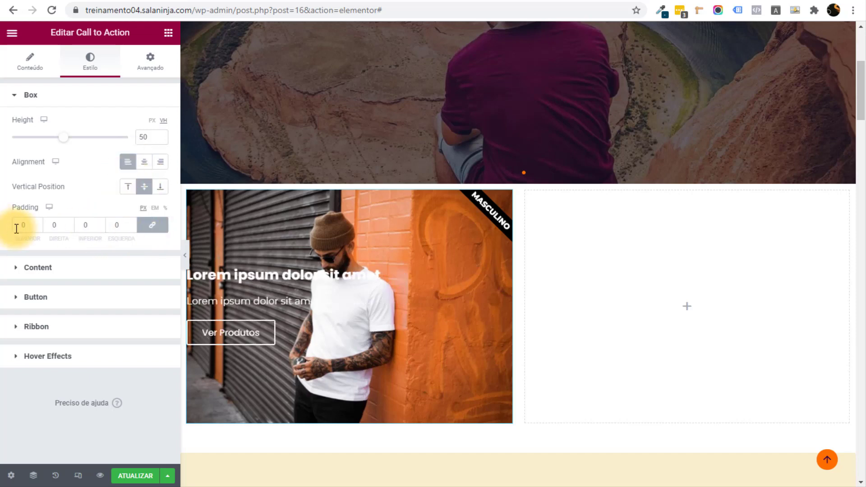
text(500)
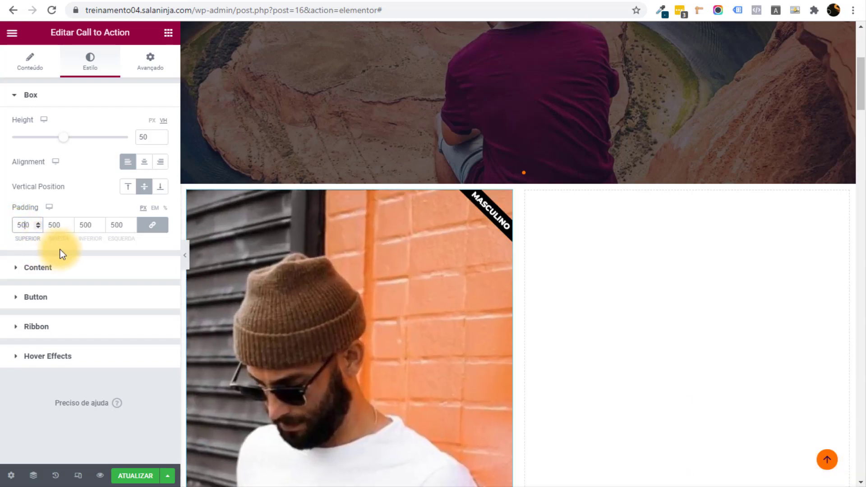
key(BackSpace)
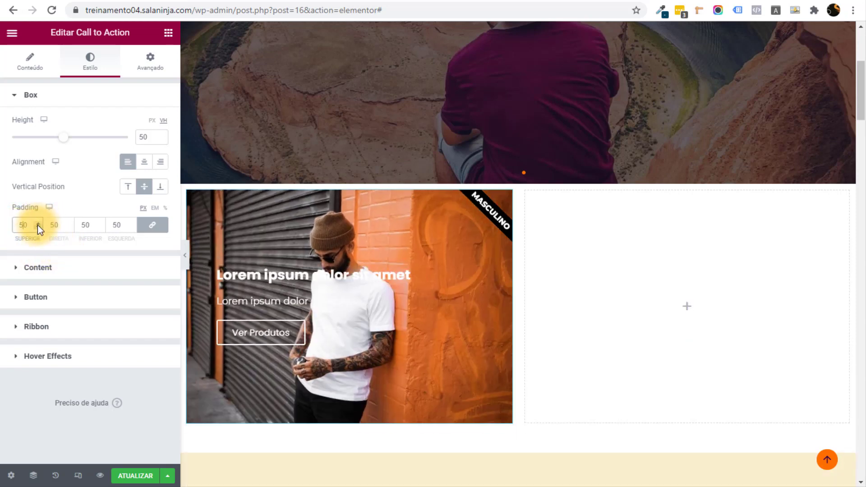
key(ctrl+p)
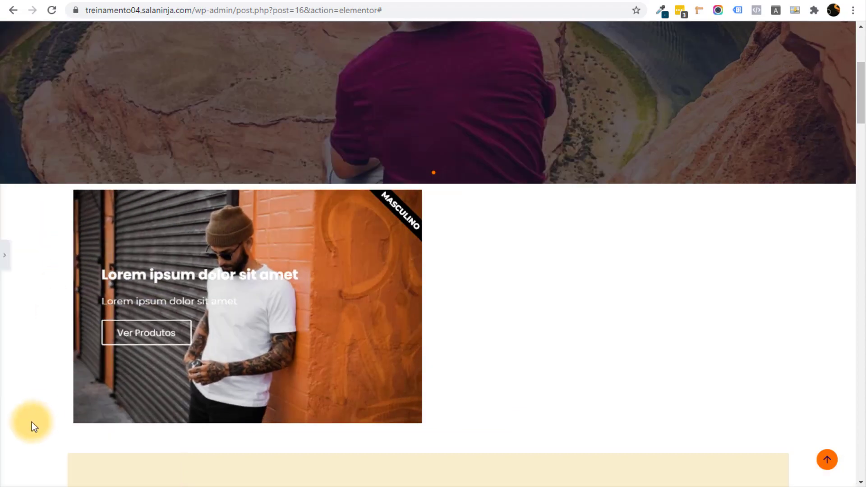
click(3, 268)
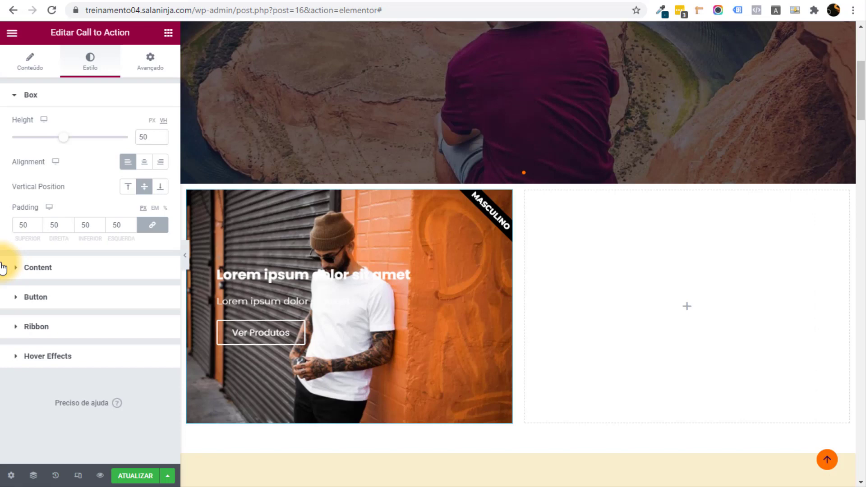
click(20, 267)
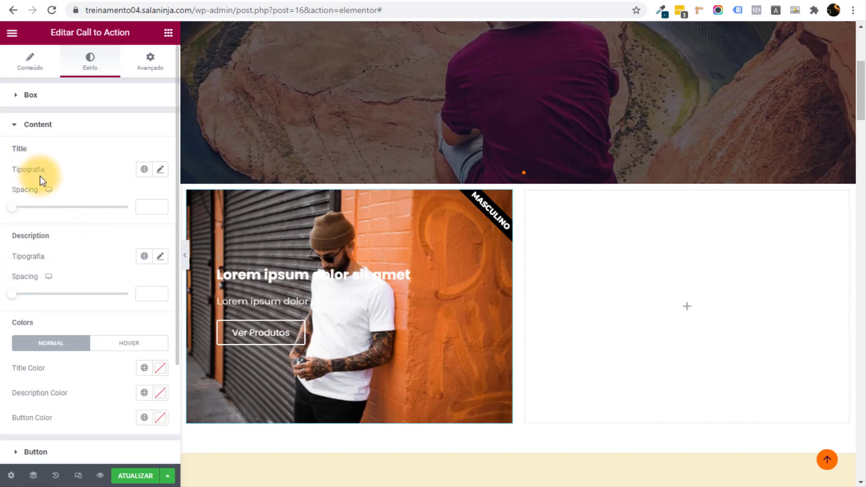
- Set the card title typography to 24 px size and weight 700
scroll(42, 180, down, 1)
click(160, 110)
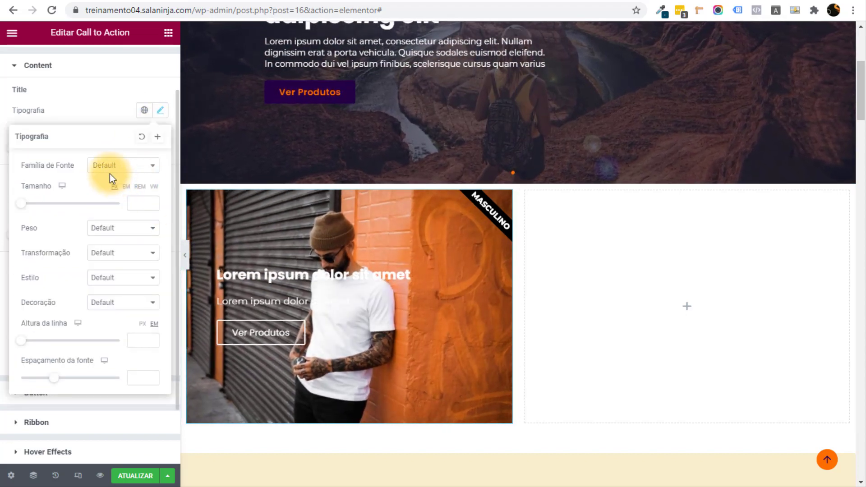
click(141, 205)
text(20)
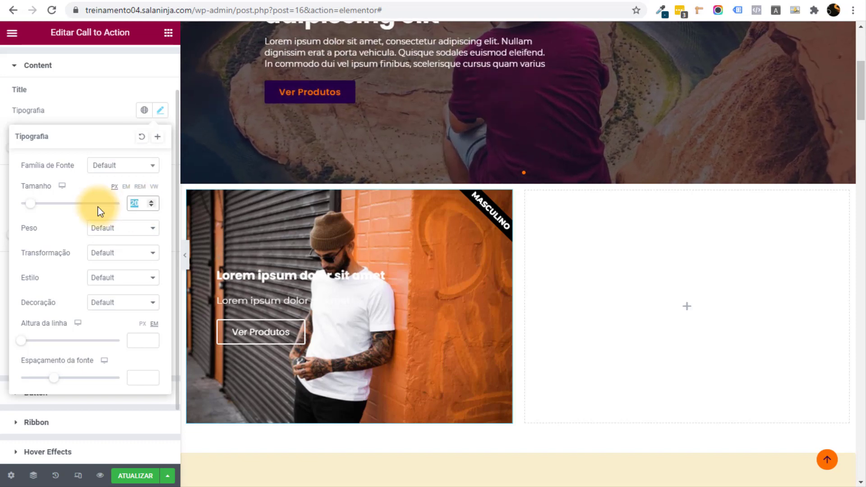
key(Up)
key(Up)
key(Up)
key(Up)
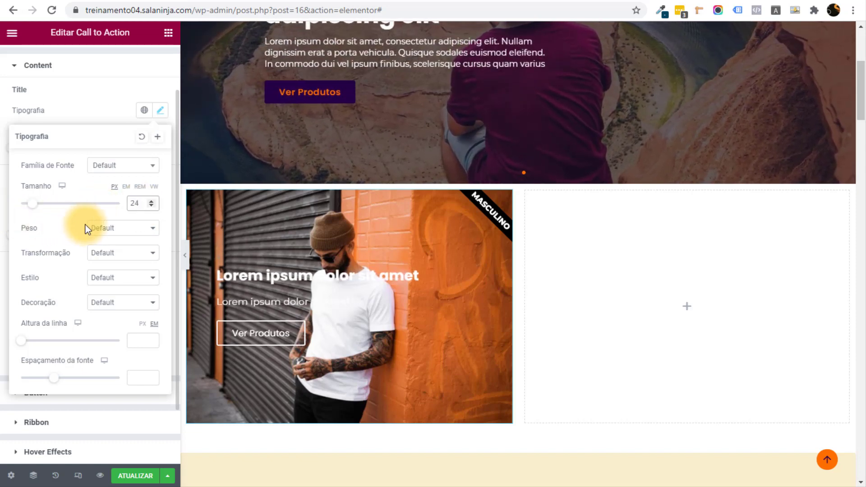
click(85, 228)
click(113, 294)
click(67, 213)
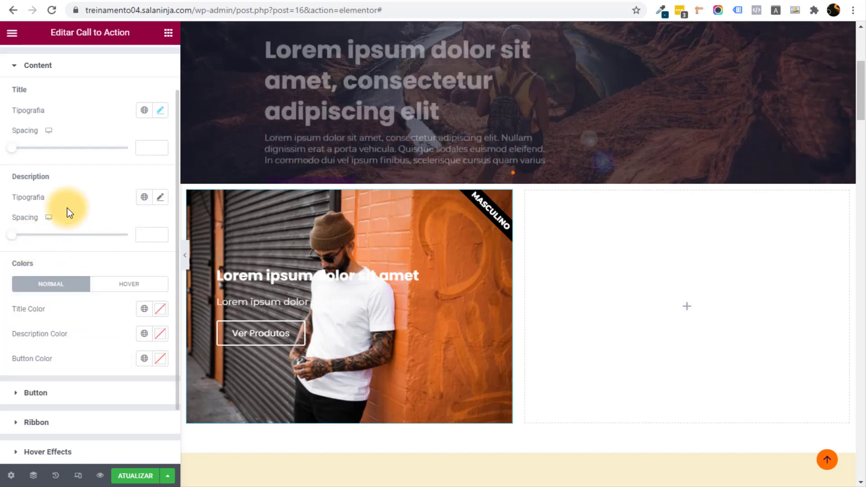
- Set the description to Montserrat, 14 px, weight 400, letter spacing 0.8
click(161, 197)
click(140, 258)
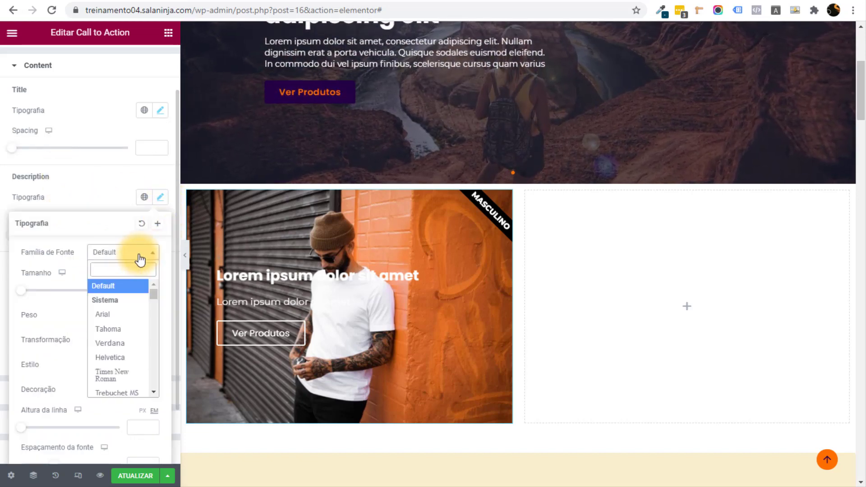
text(mont)
key(Return)
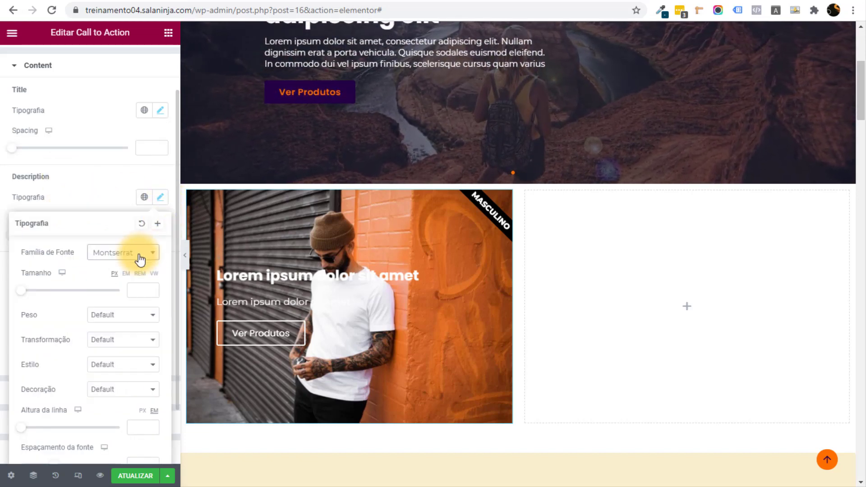
scroll(87, 367, down, 2)
click(151, 392)
click(151, 392)
click(151, 392)
click(151, 392)
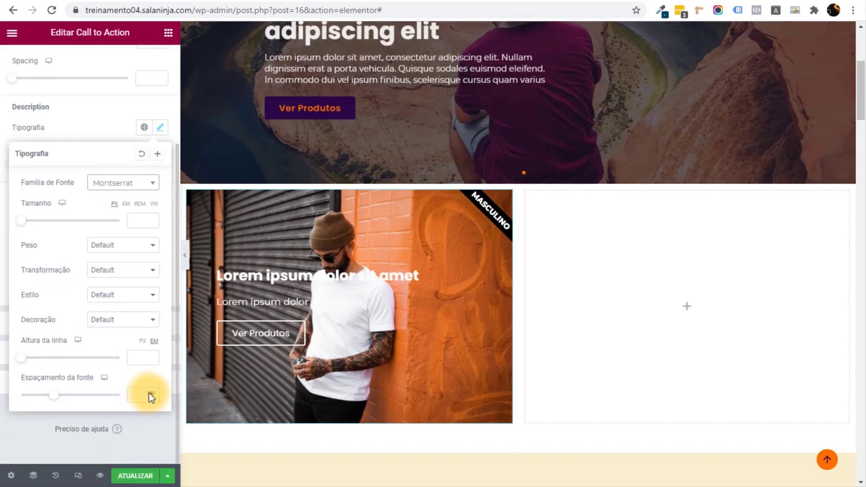
click(150, 393)
click(150, 393)
click(150, 393)
click(149, 393)
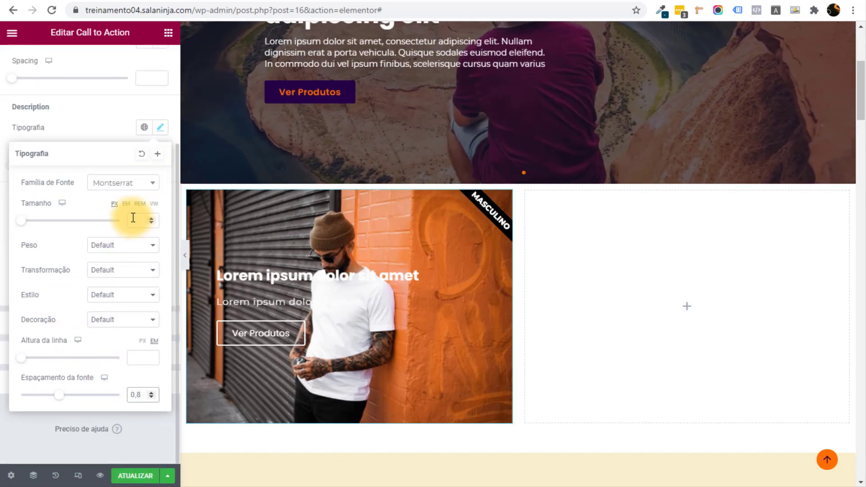
text(14)
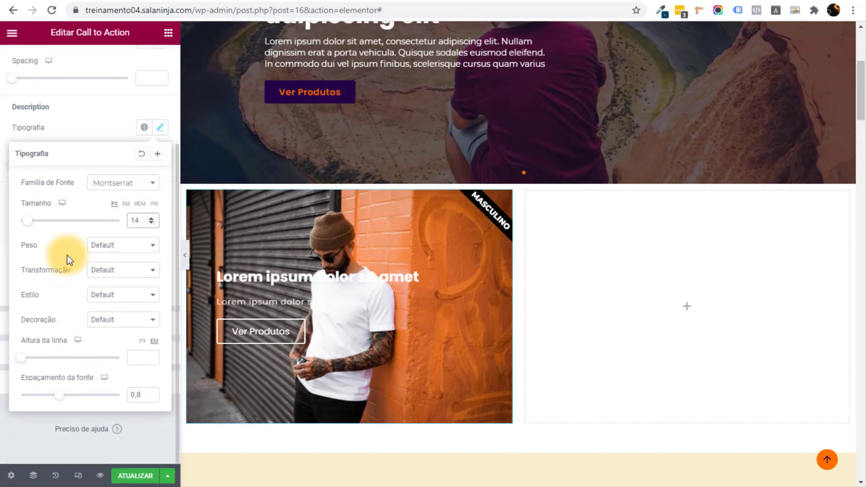
click(112, 245)
click(120, 286)
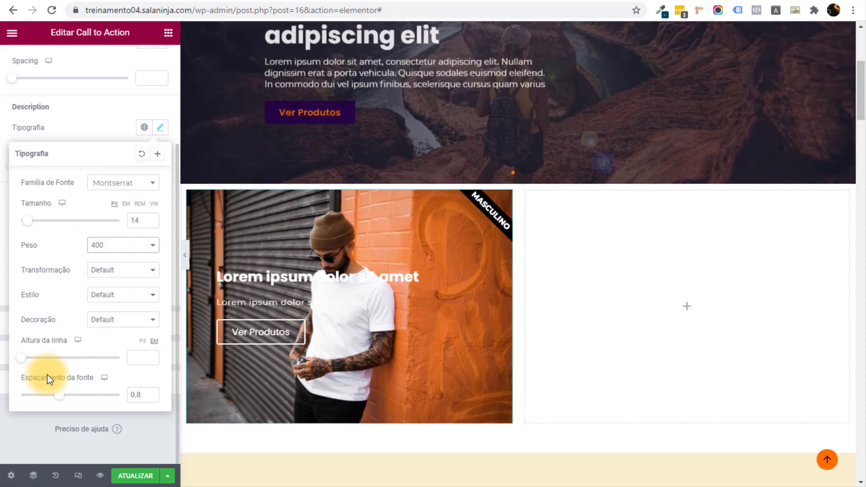
click(1, 310)
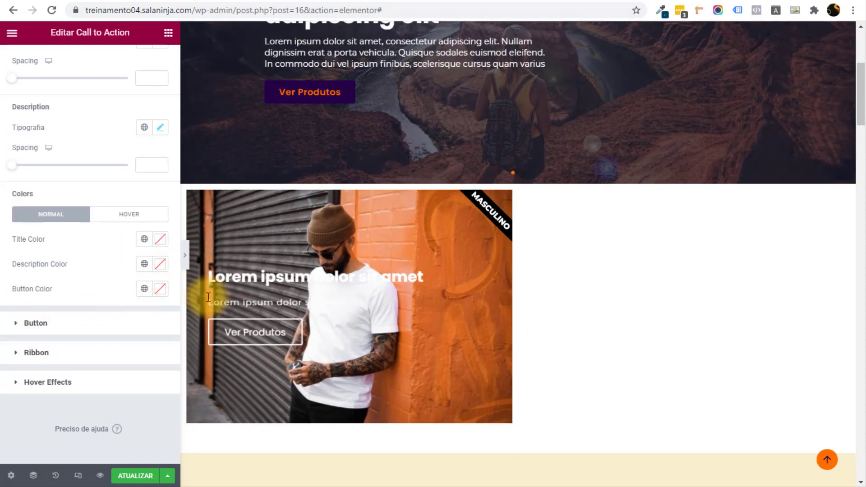
- Preview the restyled Masculino call-to-action card with the editor panel hidden
click(194, 269)
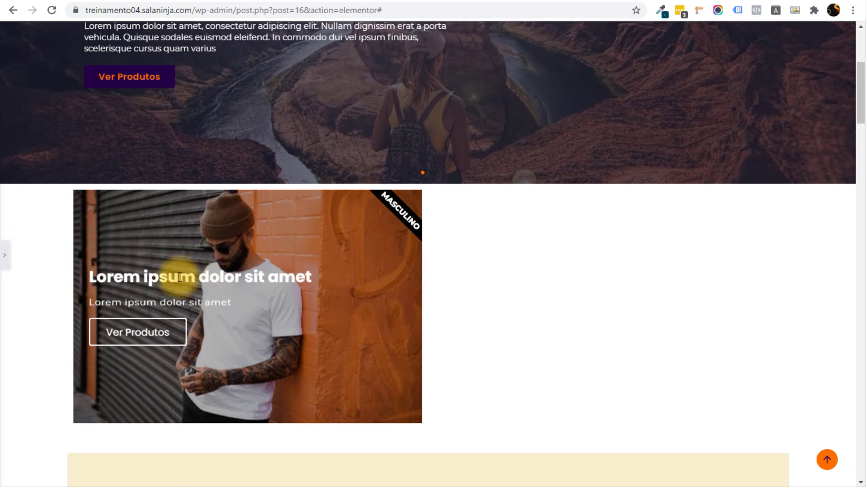
click(5, 254)
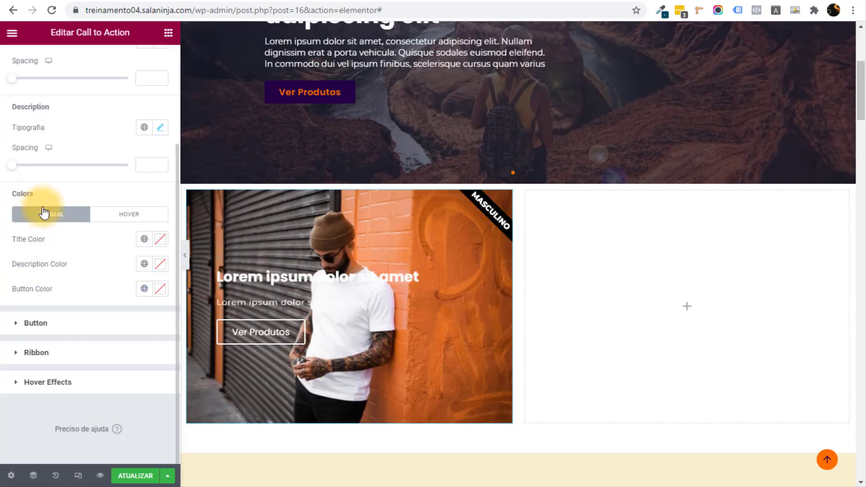
scroll(45, 212, up, 3)
scroll(43, 212, down, 3)
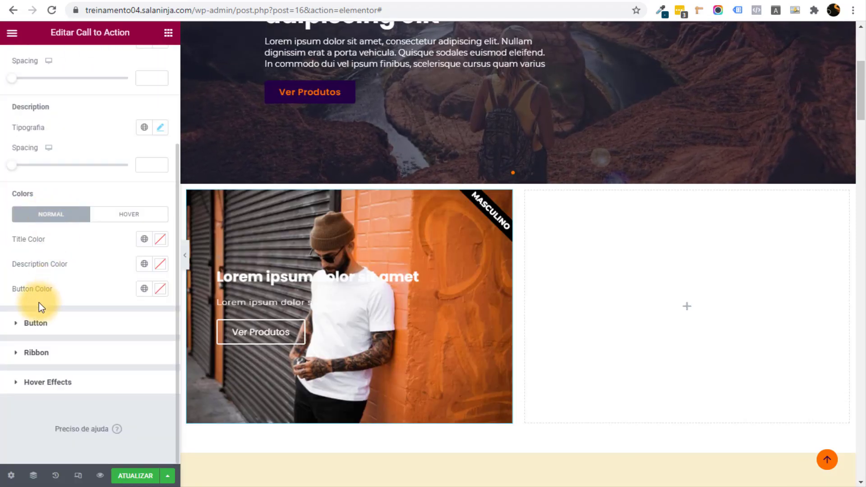
- Give the Ver Produtos button a global Primário background and Acento text color
click(36, 323)
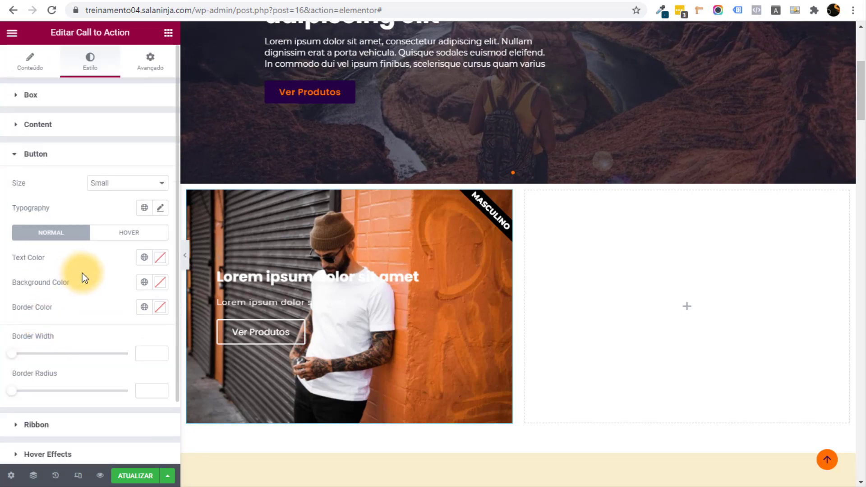
click(144, 282)
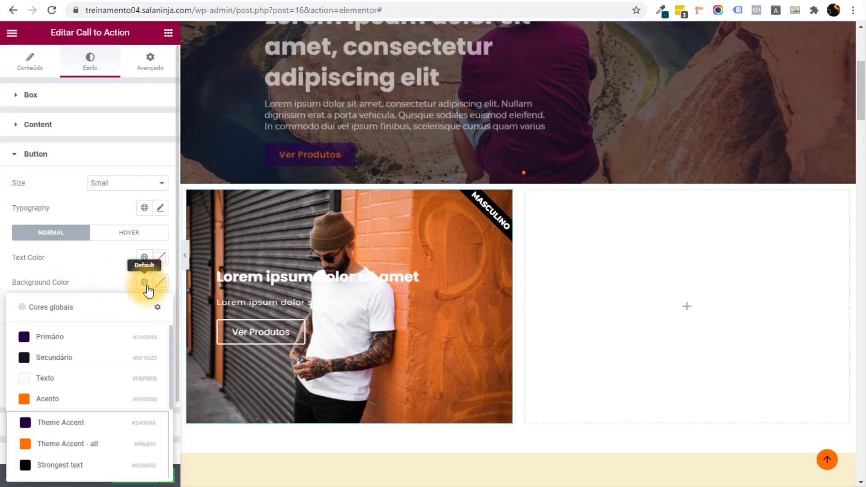
click(86, 339)
click(144, 258)
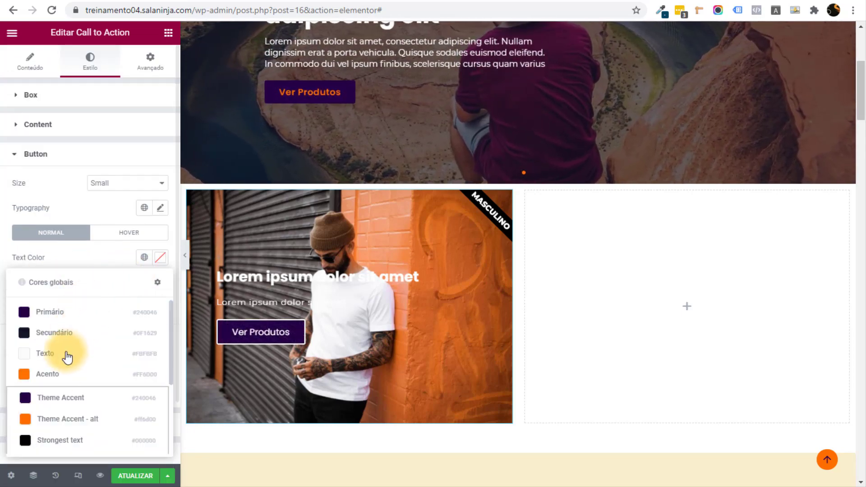
click(61, 373)
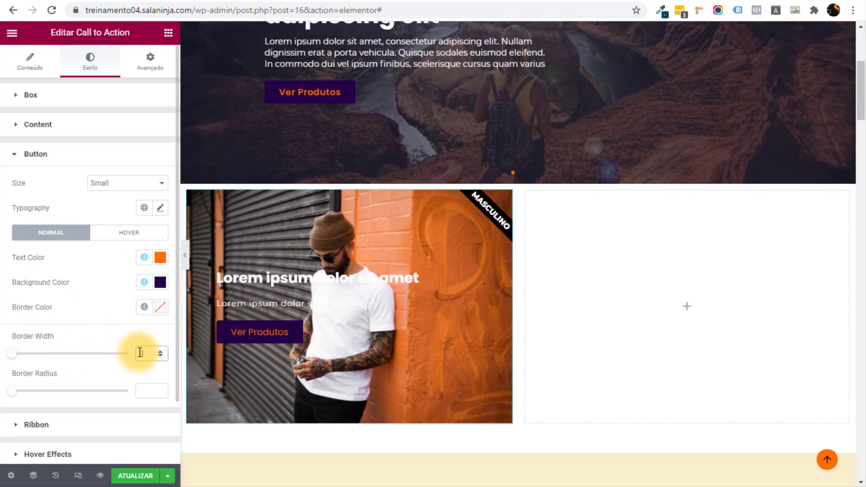
- Set the button typography weight to 600
scroll(122, 278, down, 2)
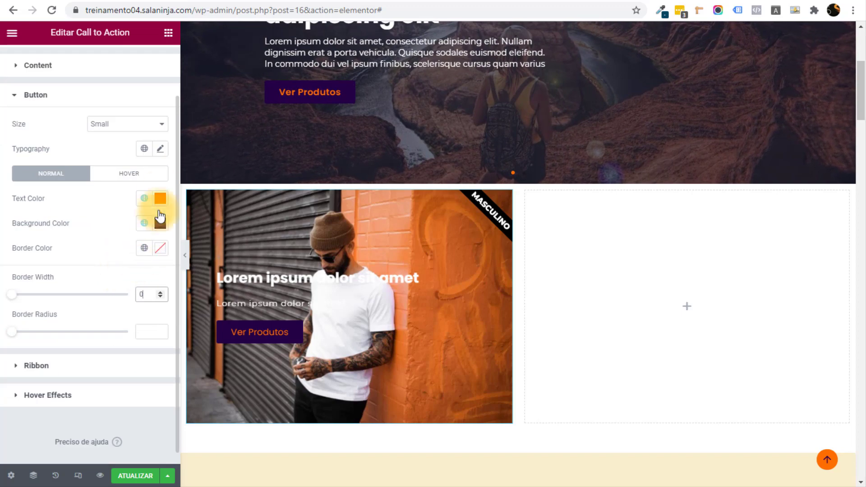
click(162, 151)
click(122, 267)
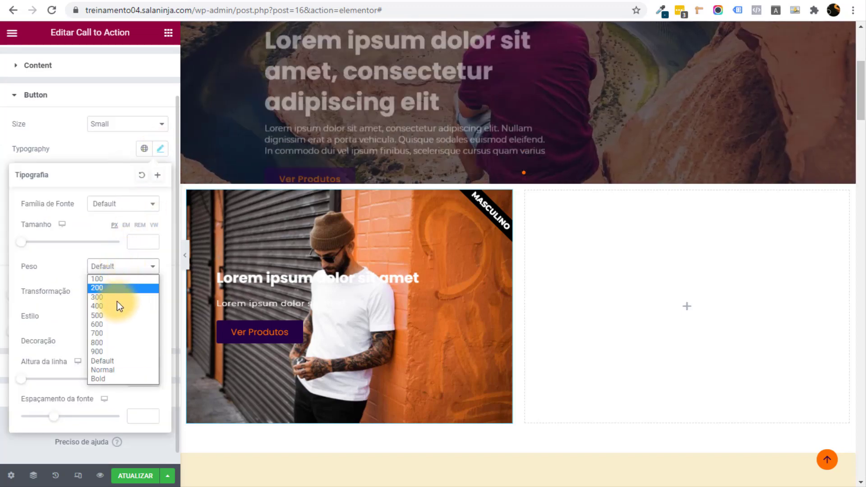
click(106, 325)
click(2, 288)
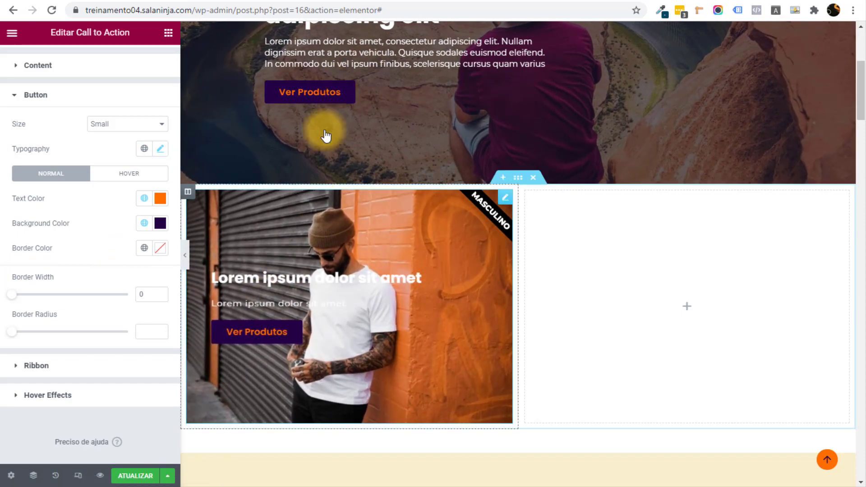
scroll(29, 393, down, 1)
- Color the MASCULINO ribbon background Secundário navy with Acento orange text
click(48, 355)
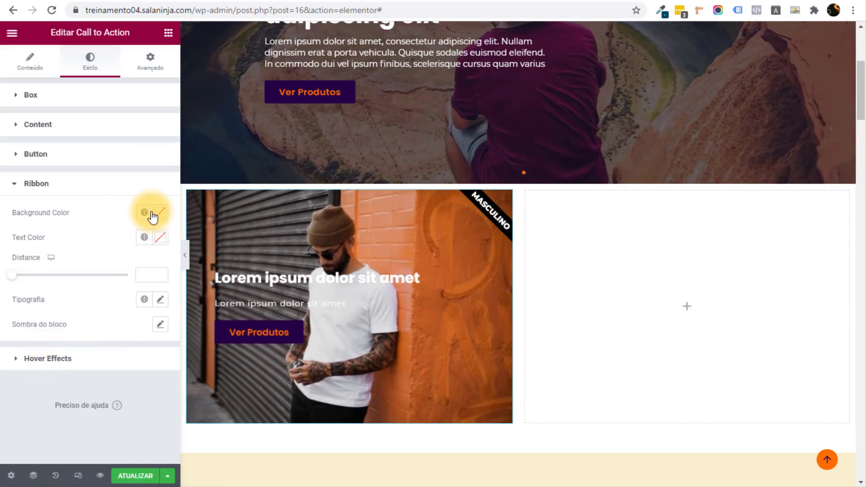
click(143, 213)
click(68, 291)
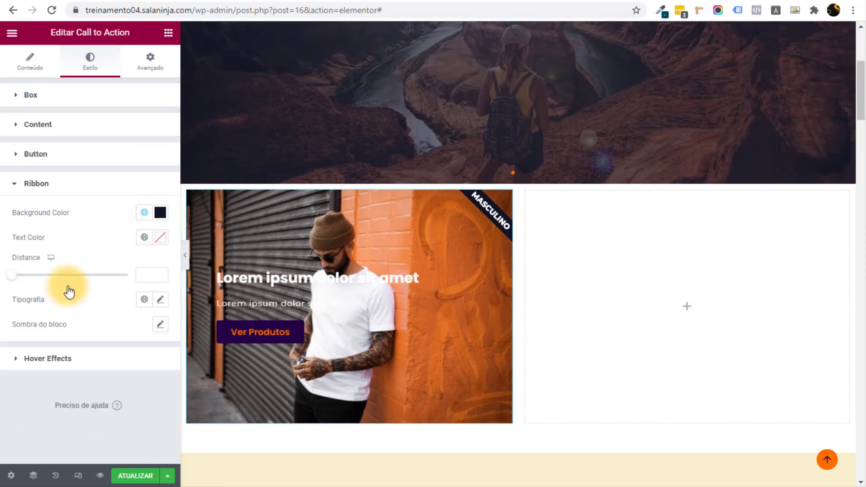
click(144, 238)
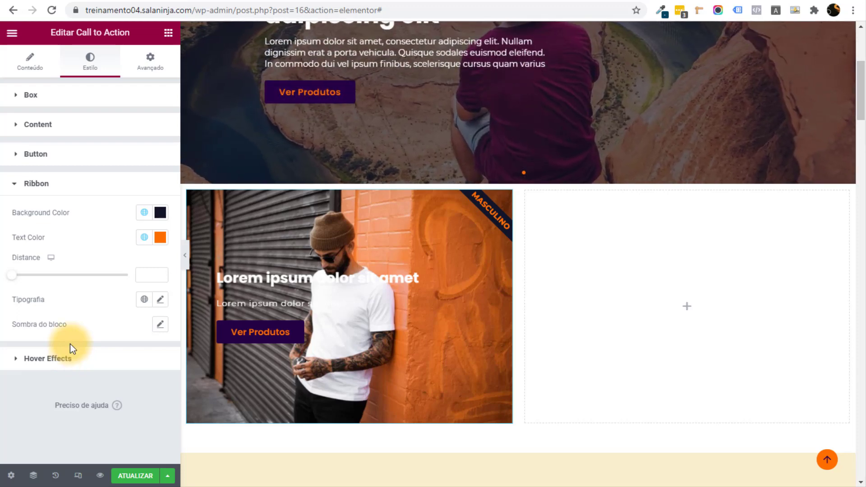
- Try Move Up, then keep Grow as the card's content hover animation
click(45, 361)
scroll(46, 366, down, 2)
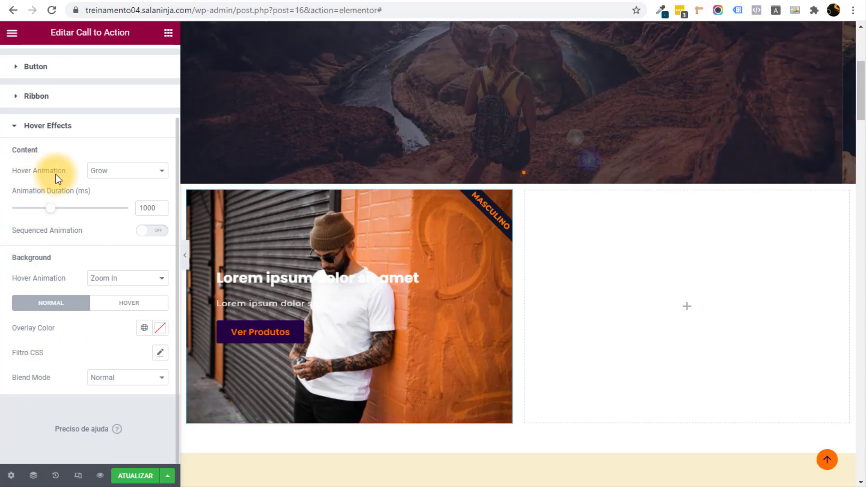
mouse_move(403, 337)
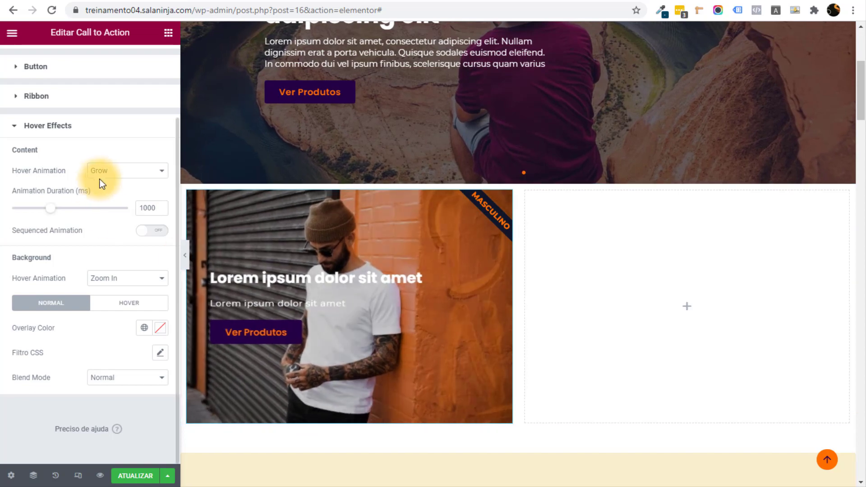
click(103, 172)
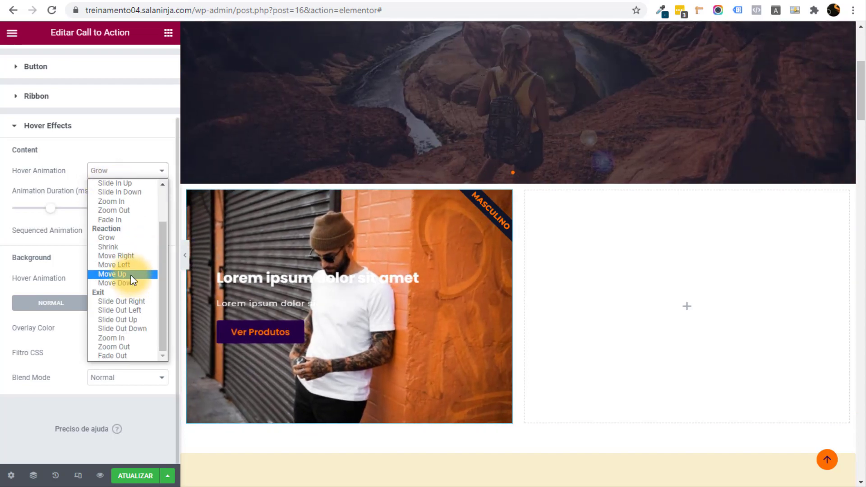
click(131, 277)
mouse_move(328, 358)
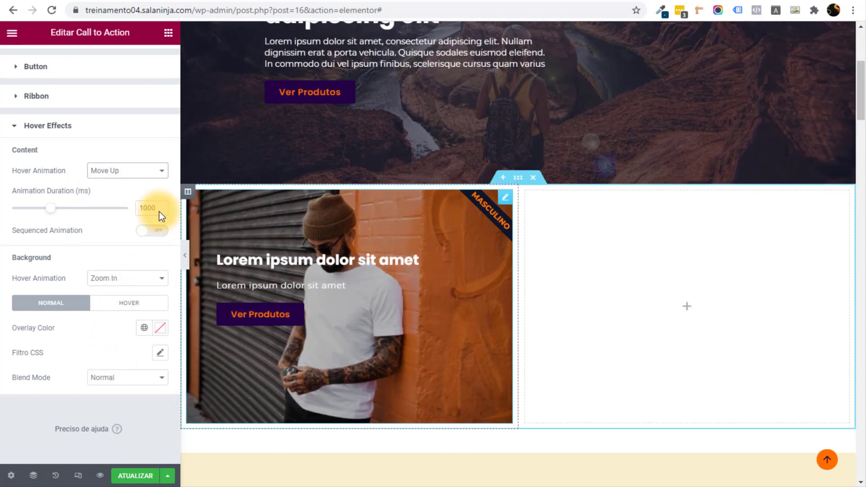
click(131, 170)
click(113, 284)
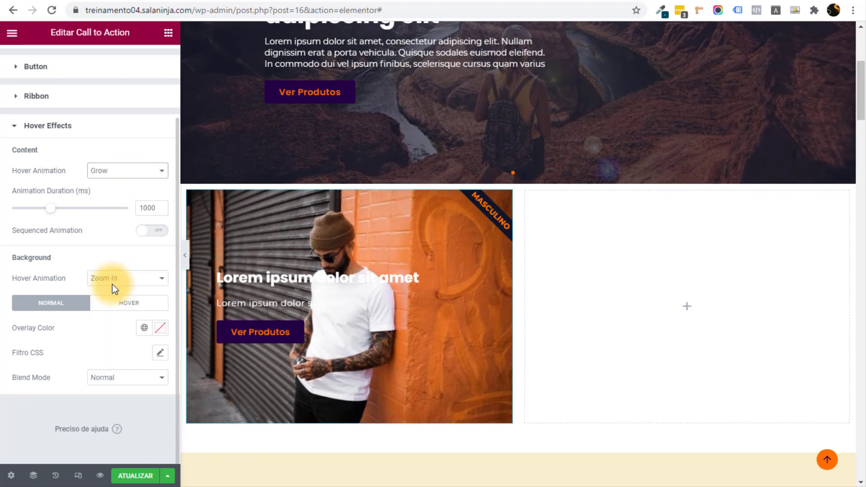
mouse_move(334, 235)
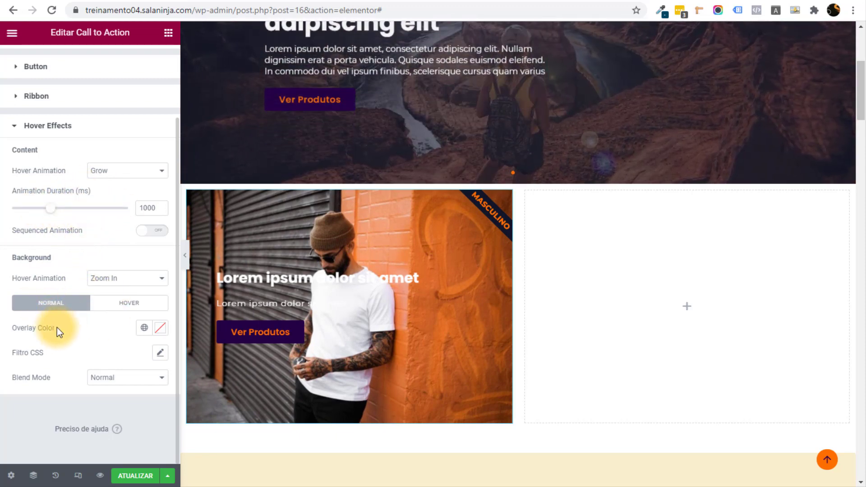
- Make the card's normal overlay a semi-transparent Secundário navy
click(145, 329)
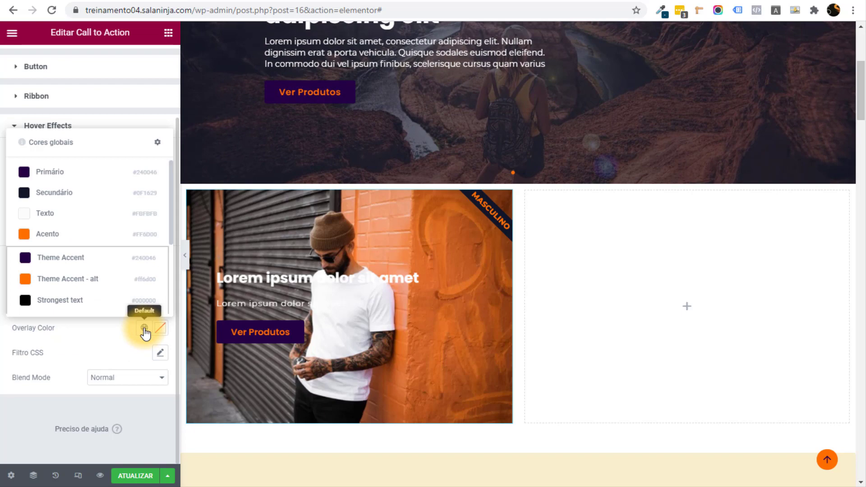
click(64, 192)
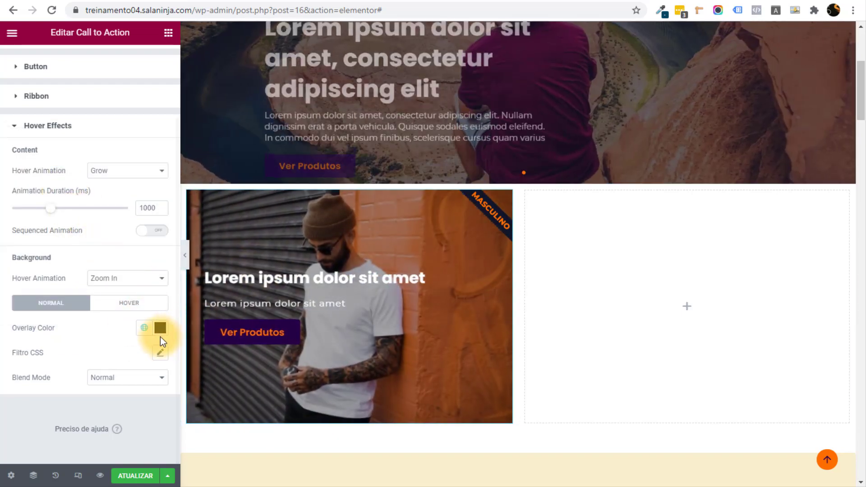
click(160, 328)
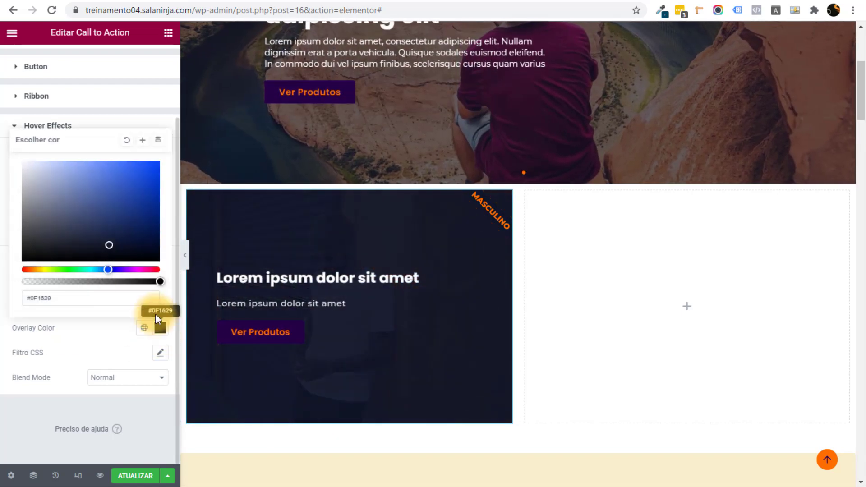
drag(132, 281, 88, 280)
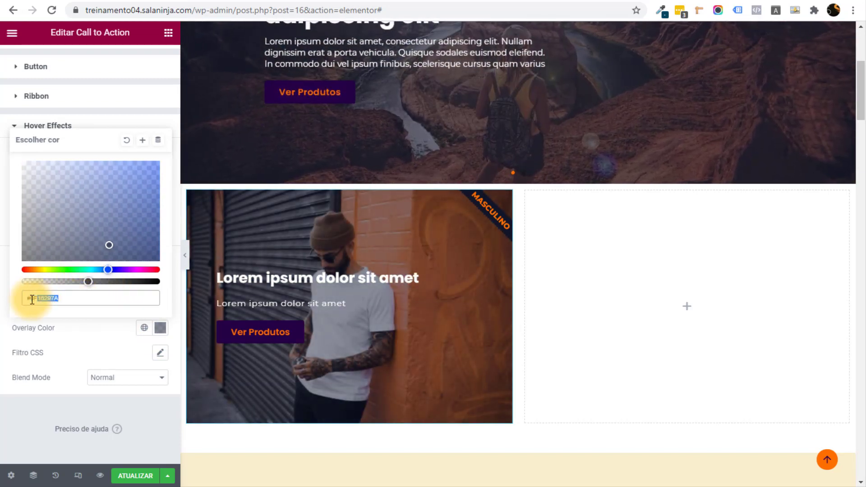
click(7, 350)
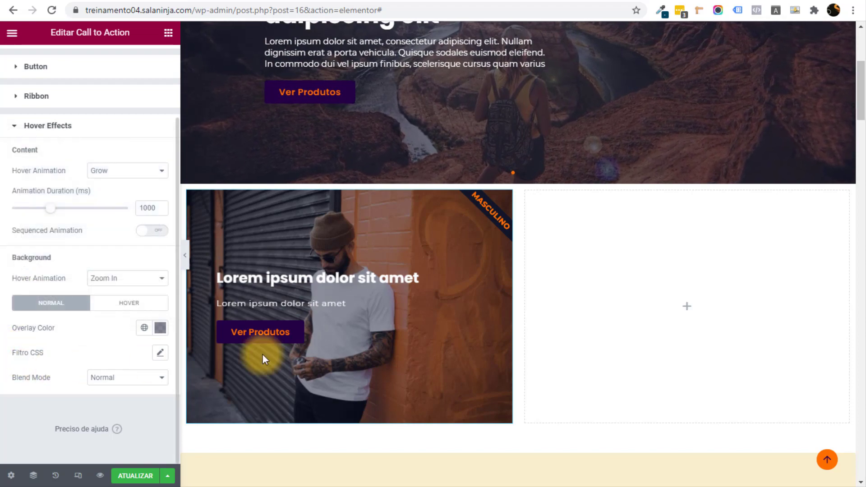
- Make the hover overlay a slightly transparent Secundário navy
click(149, 303)
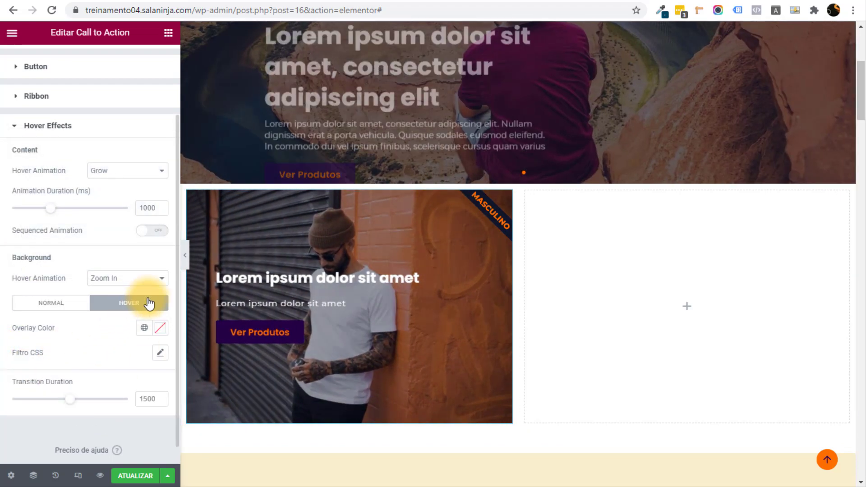
click(143, 329)
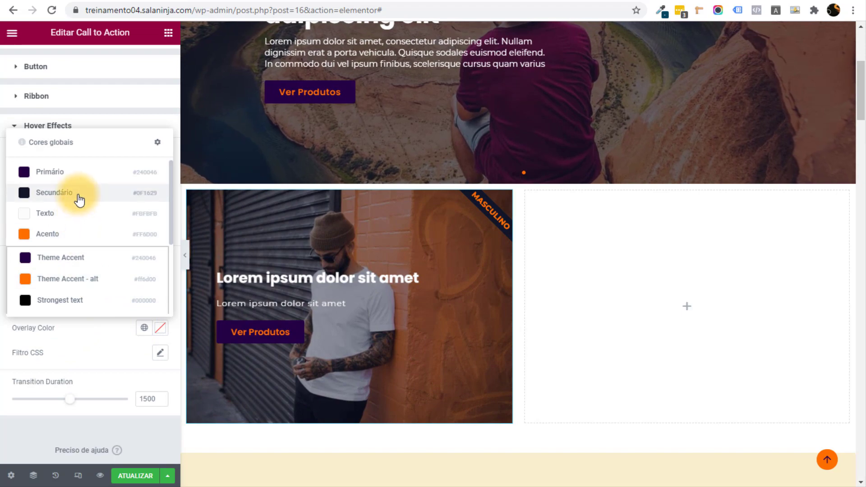
click(79, 196)
click(159, 328)
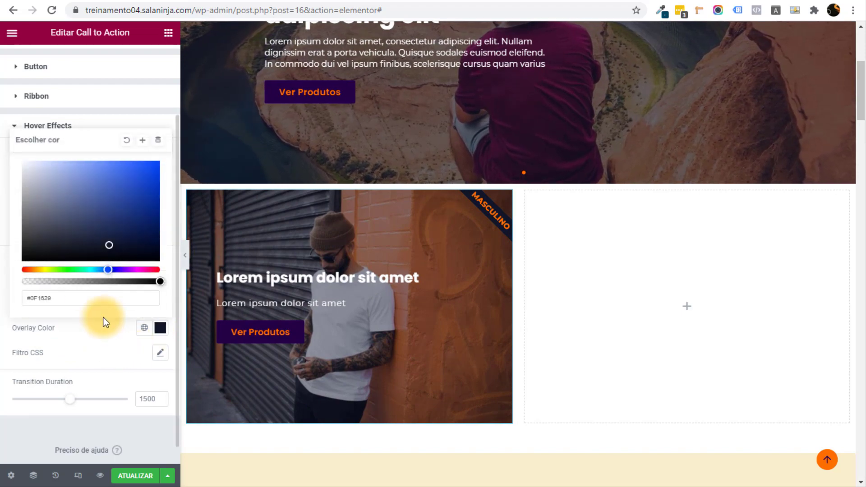
click(126, 282)
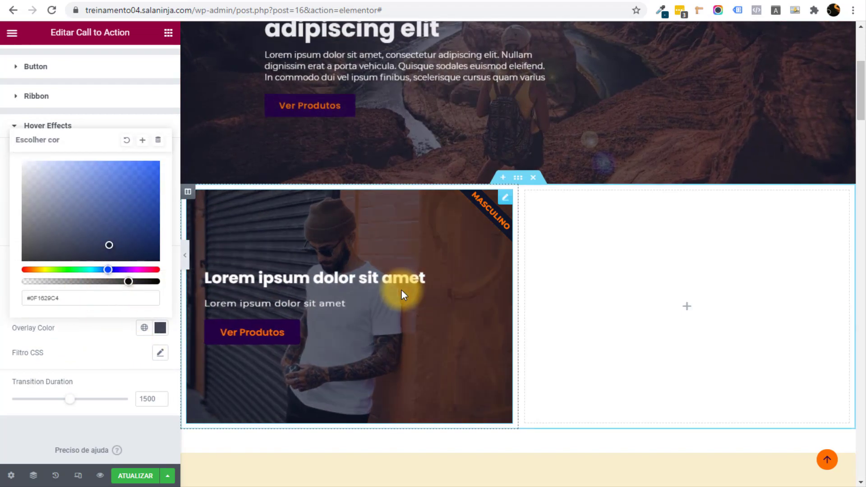
click(218, 328)
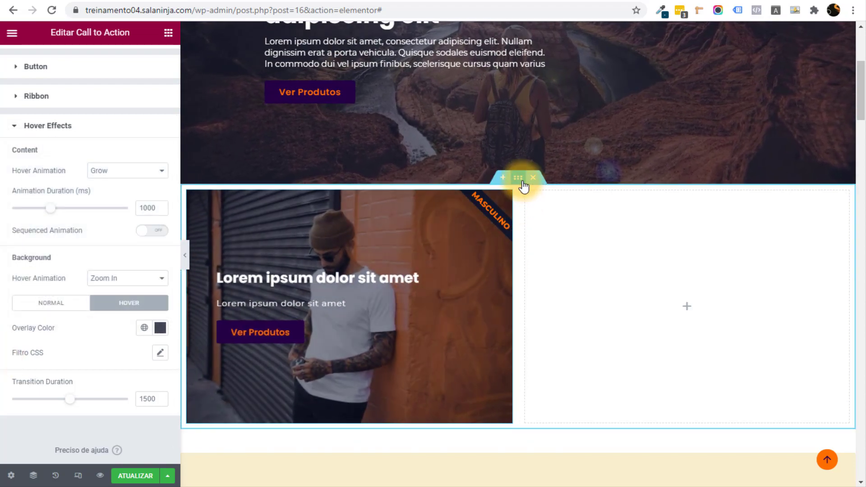
- Set the card's section to Largura total with Sem espaçamento between columns
click(522, 181)
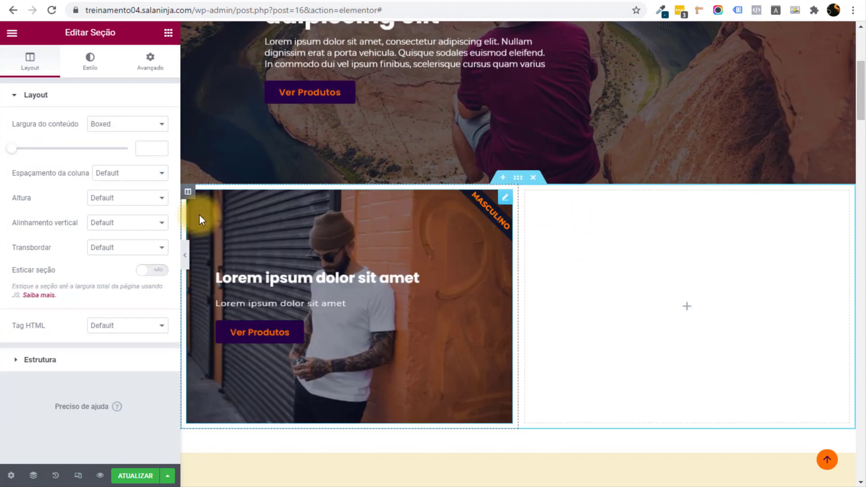
click(110, 125)
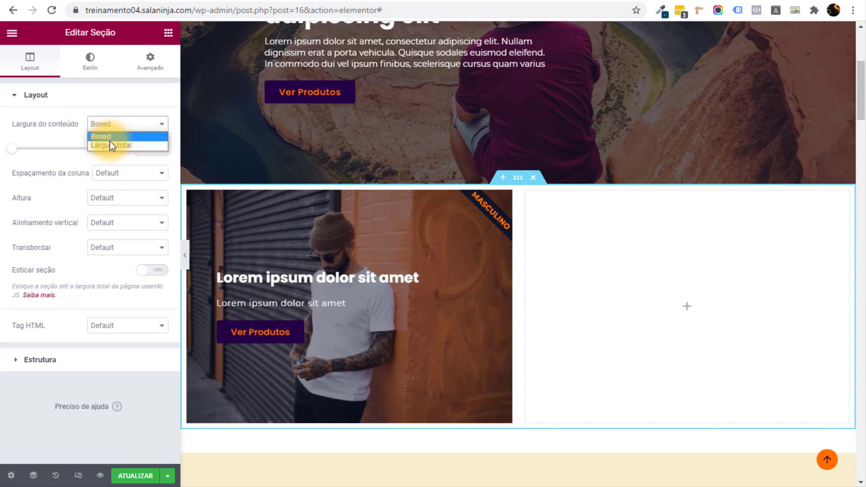
click(111, 145)
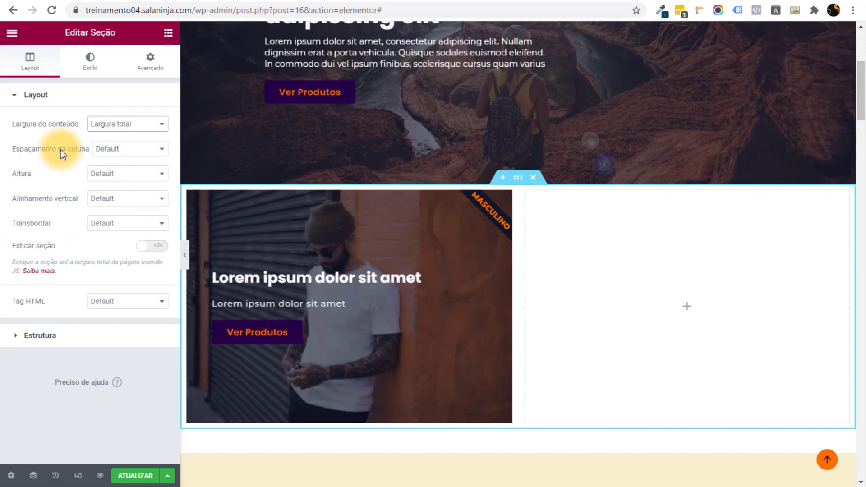
click(119, 150)
click(109, 171)
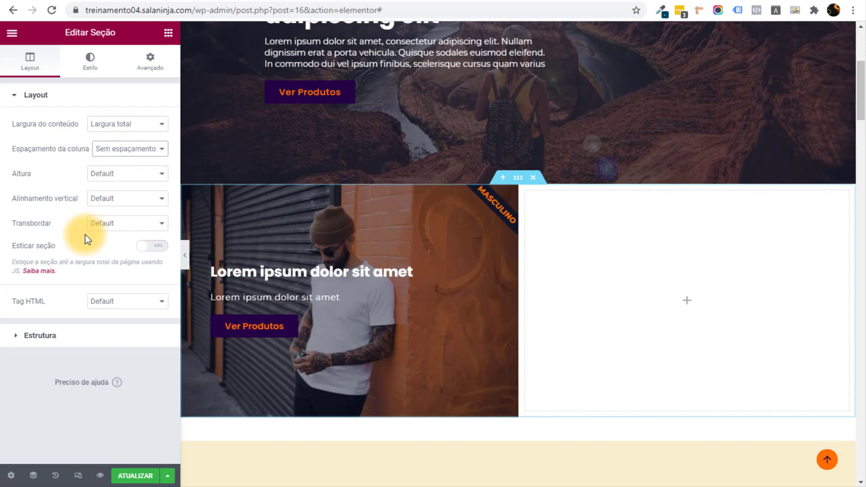
- Preview the full-width section, then reselect the MASCULINO card
click(185, 257)
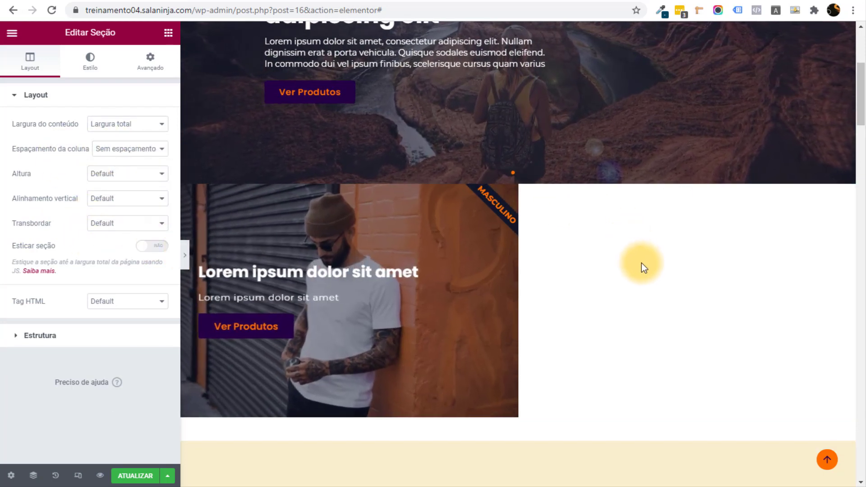
scroll(642, 264, down, 2)
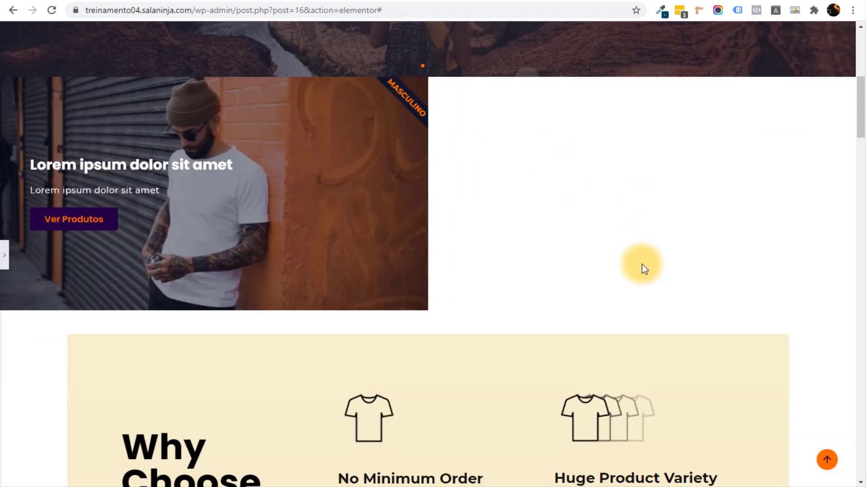
scroll(642, 263, up, 2)
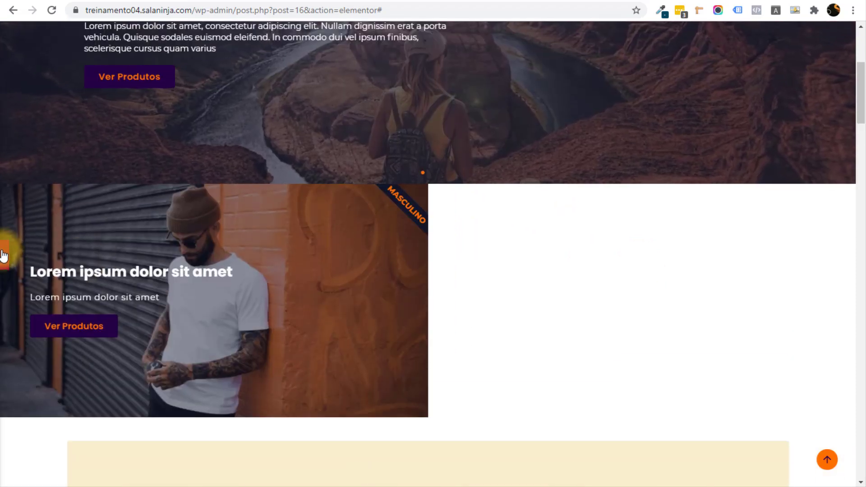
click(4, 255)
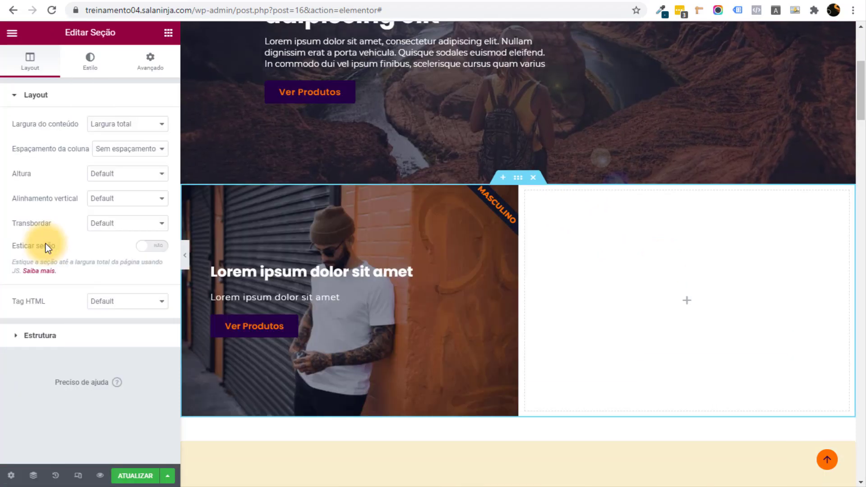
click(514, 185)
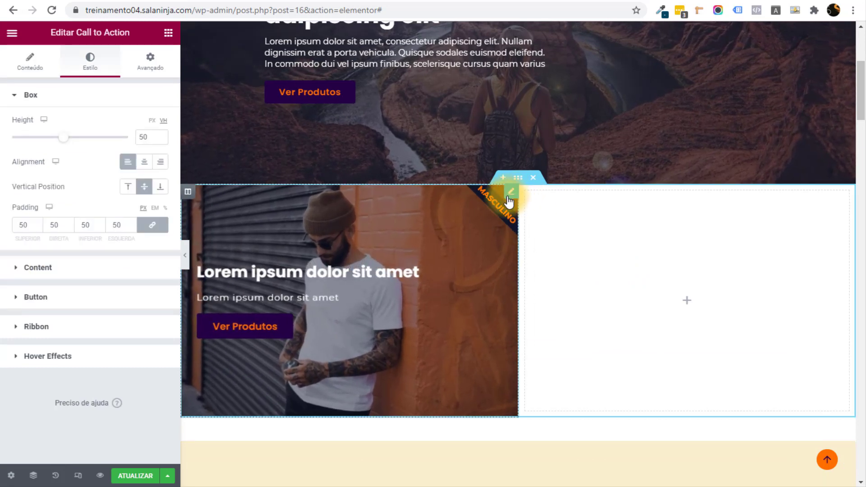
- Raise the Masculino card height to 55 VH
click(161, 135)
click(161, 134)
click(160, 135)
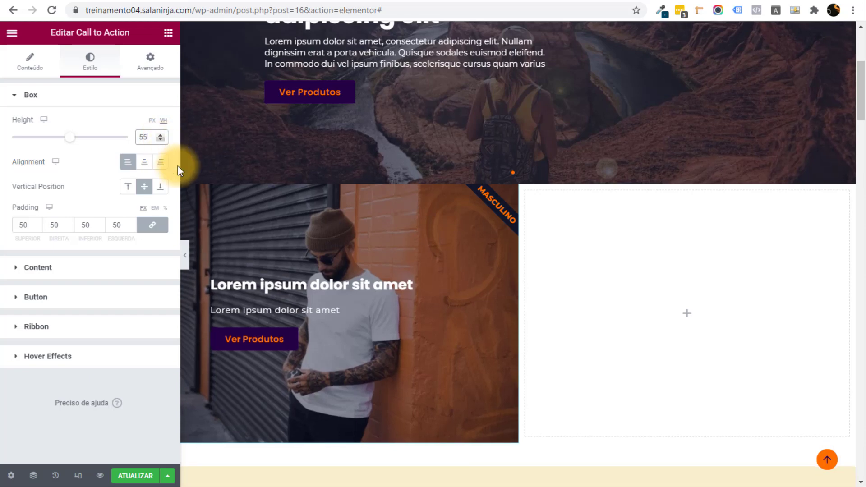
- Duplicate the Masculino card column and delete the empty third column
right_click(188, 193)
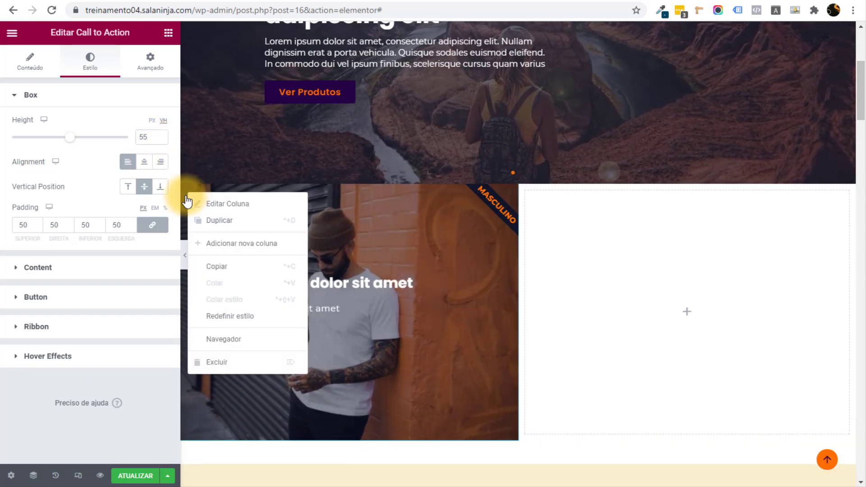
click(219, 220)
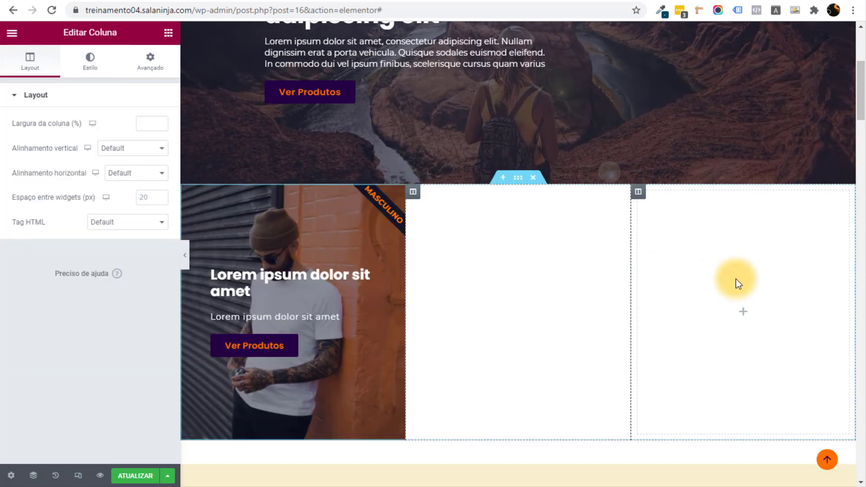
right_click(640, 191)
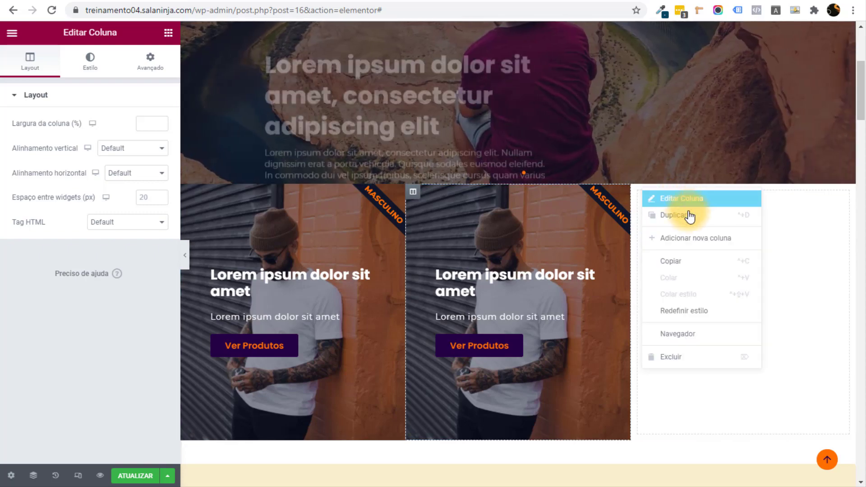
click(684, 356)
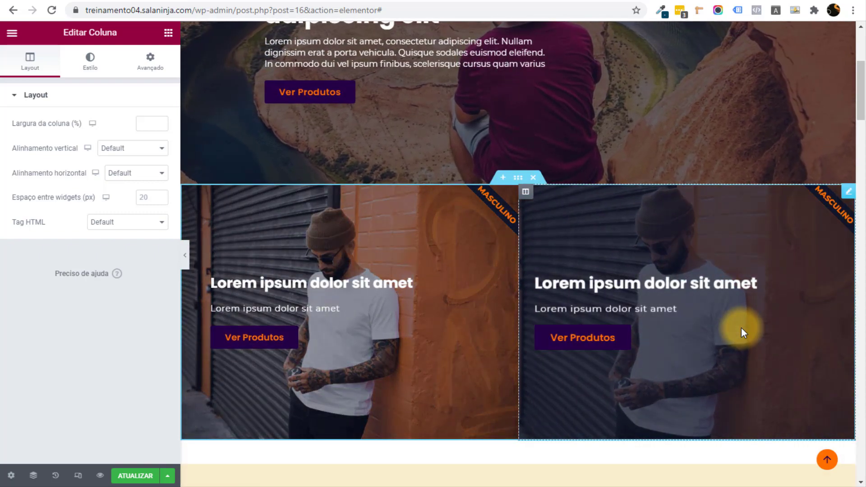
- Put the skeleton-hand shirt photo on the right card and set its ribbon to 'Feminino'
click(741, 327)
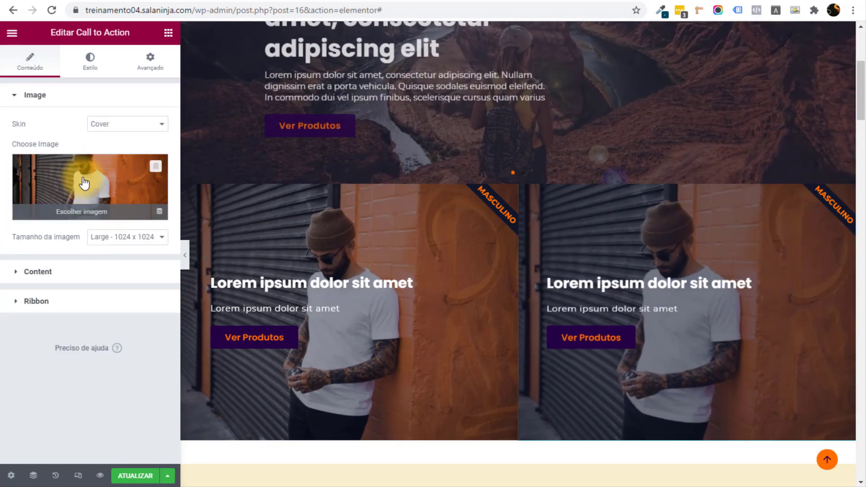
click(90, 182)
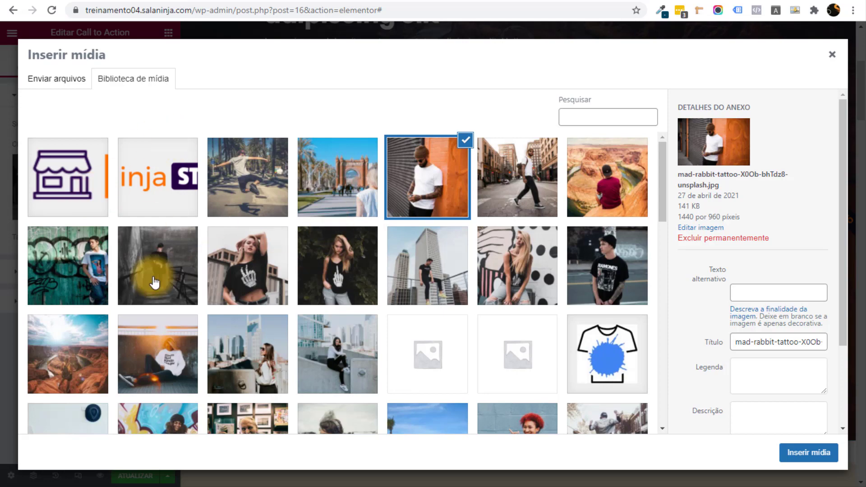
click(268, 283)
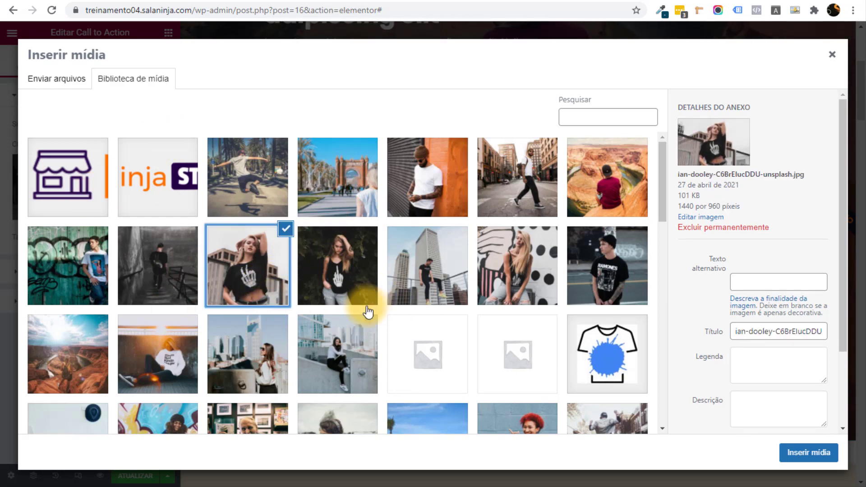
scroll(368, 307, down, 2)
scroll(368, 307, up, 2)
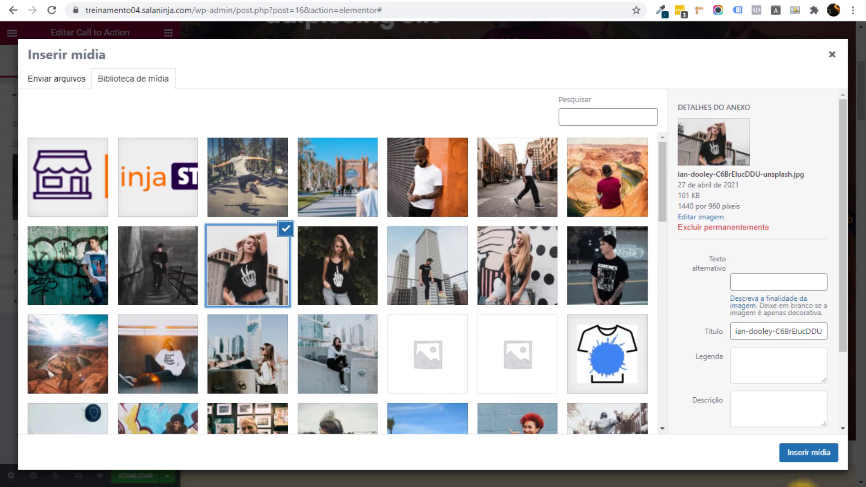
click(807, 452)
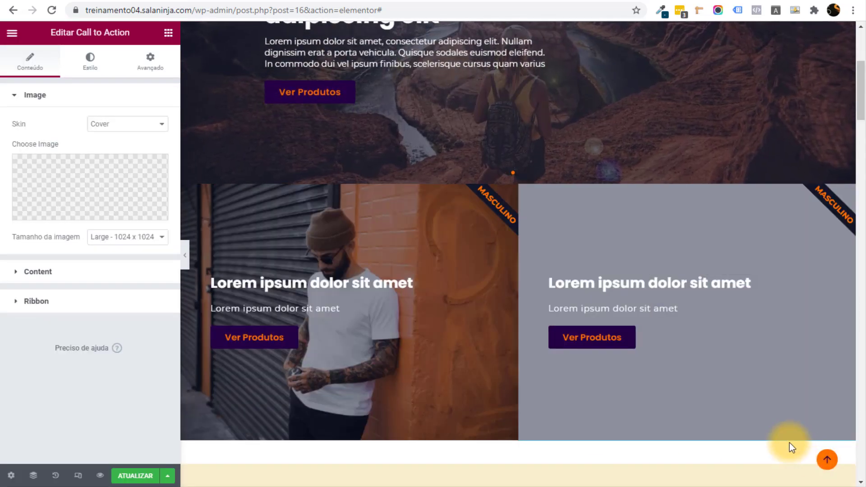
click(58, 302)
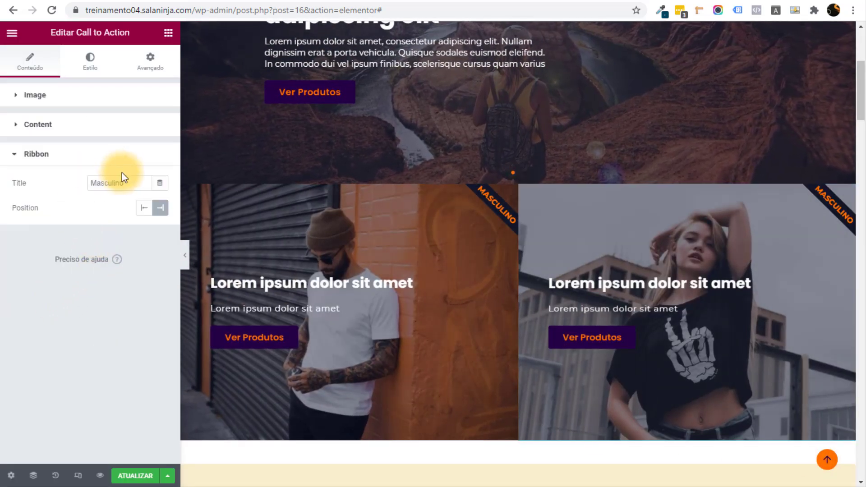
text(Feminino)
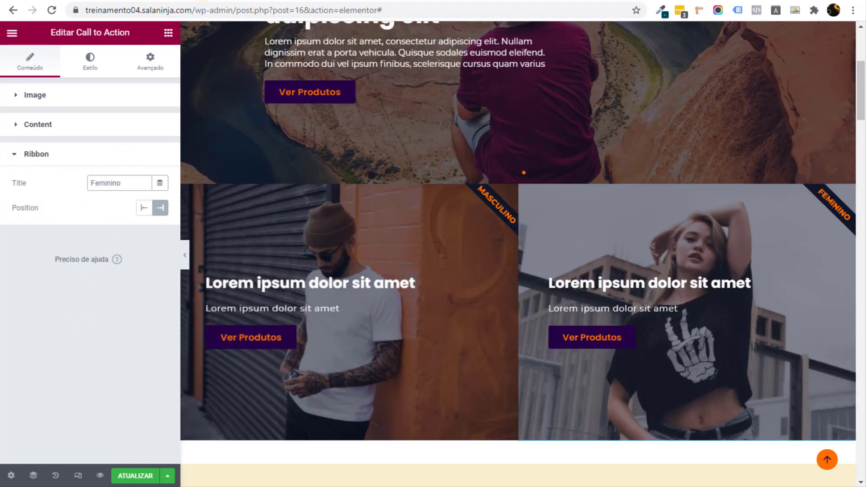
- Copy the Feminino category link from the Categorias admin page
click(225, 1)
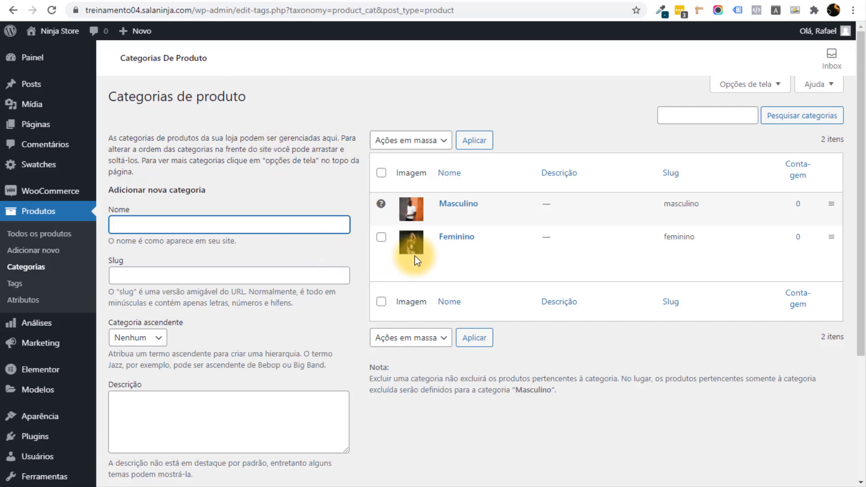
right_click(476, 263)
click(530, 329)
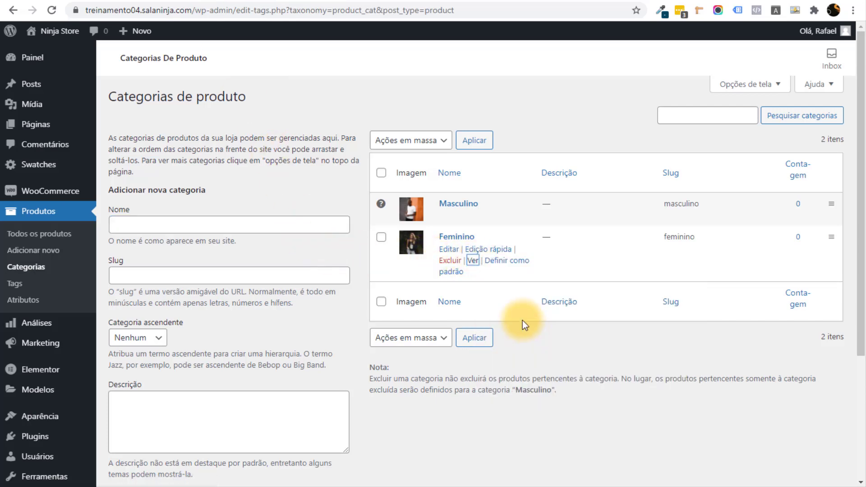
key(ctrl+Tab)
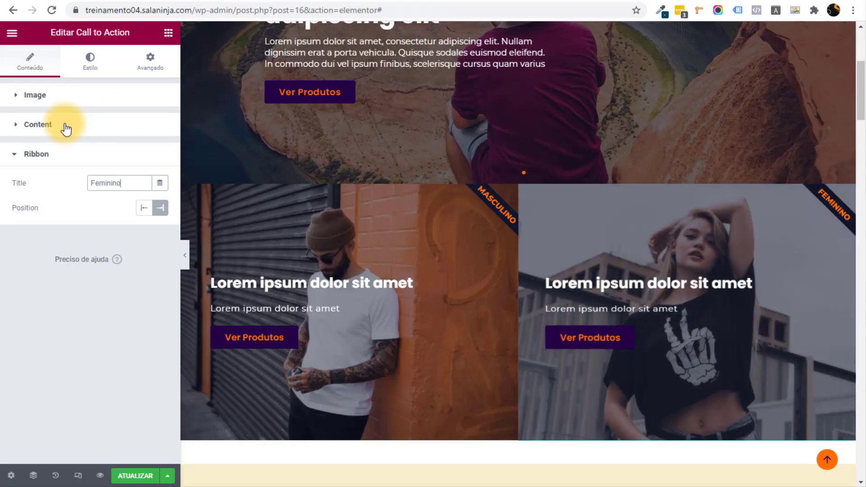
- Paste the Feminino category URL as the card's link and preview the page
click(41, 128)
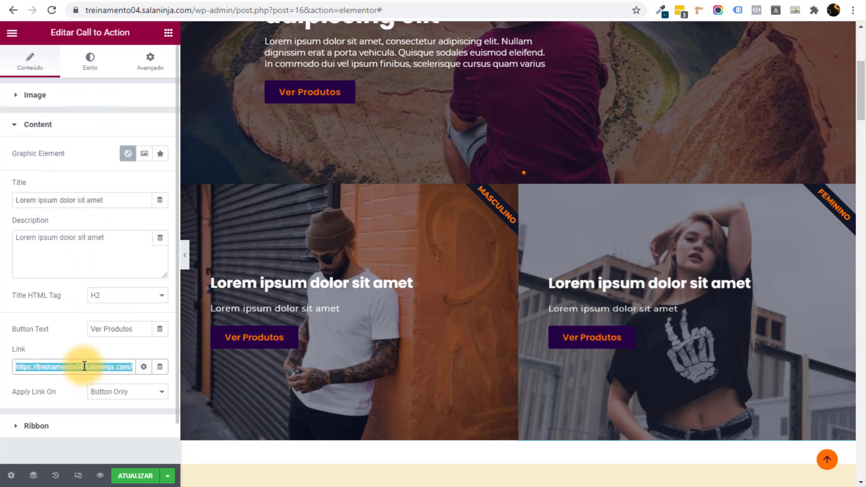
text(https://treinamento04.salaninja.com/categoria-produto/feminino/)
scroll(654, 208, down, 3)
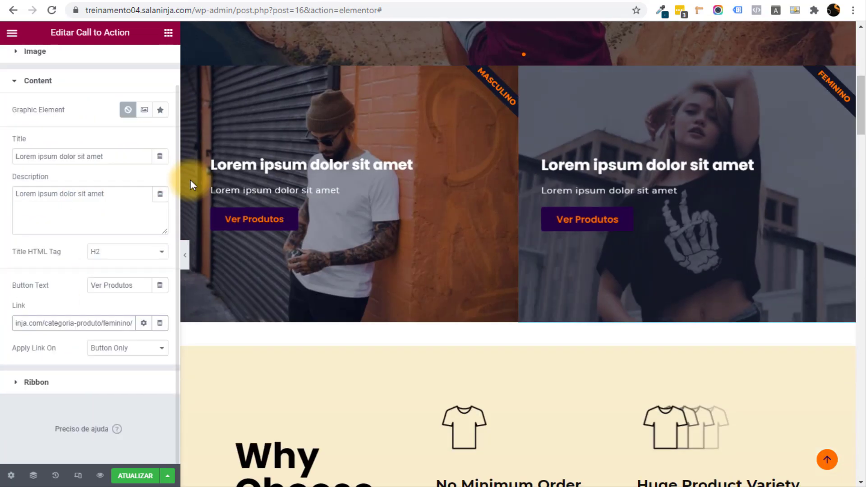
scroll(192, 189, up, 4)
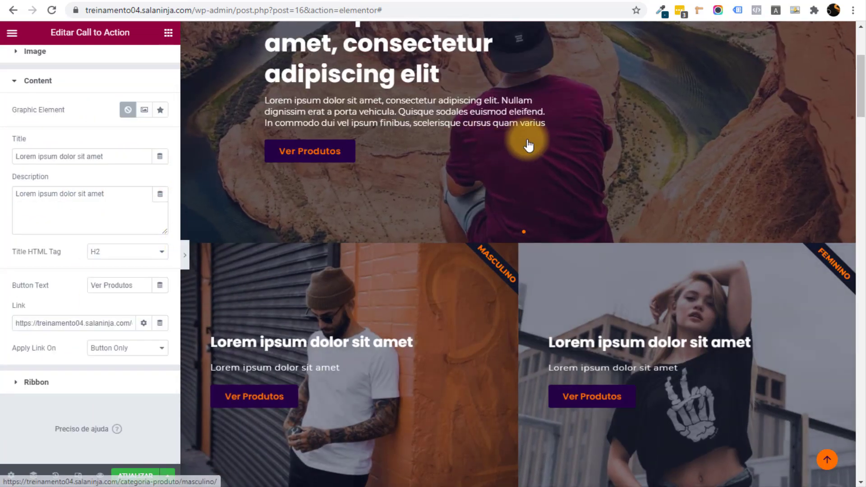
key(ctrl+p)
scroll(541, 144, up, 4)
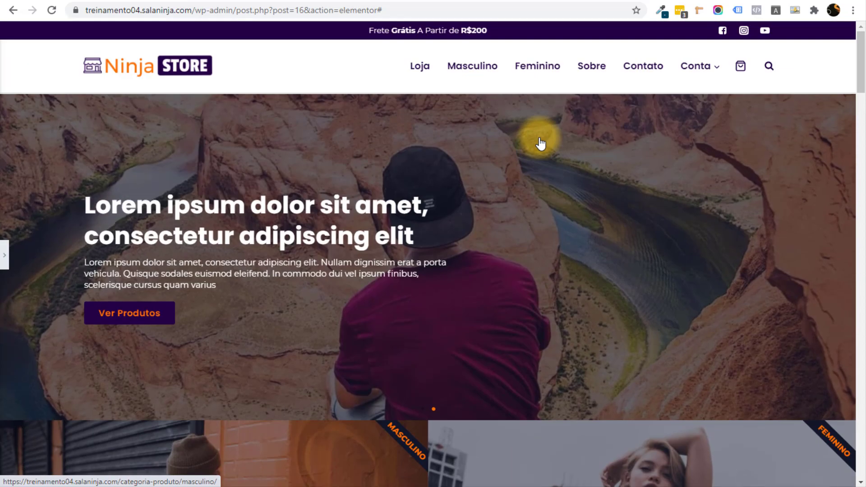
scroll(541, 144, down, 6)
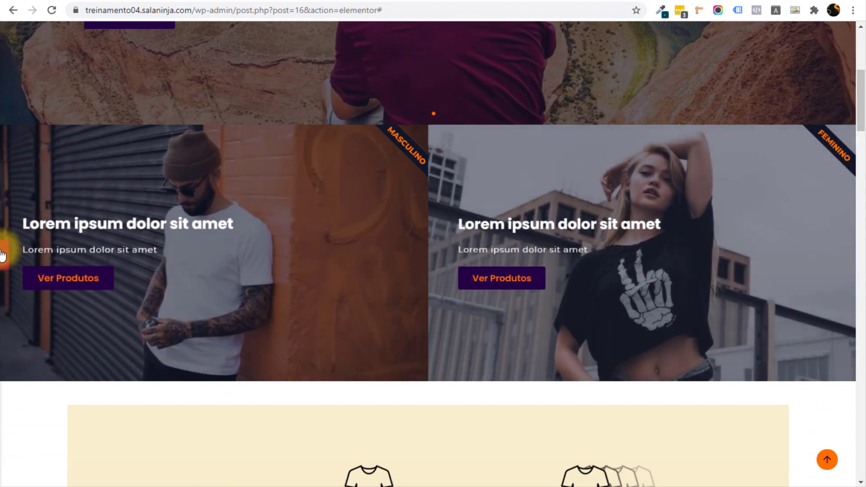
click(3, 254)
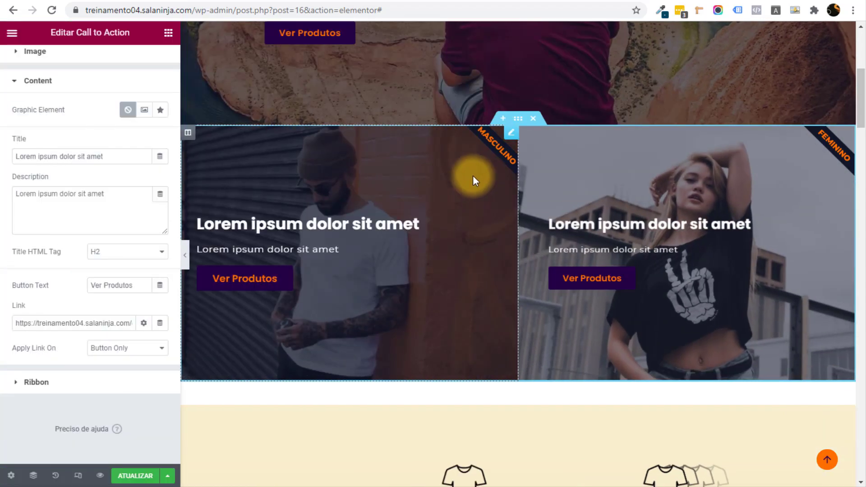
- Give the banner section a solid 5 px top border in the Acento orange
click(518, 119)
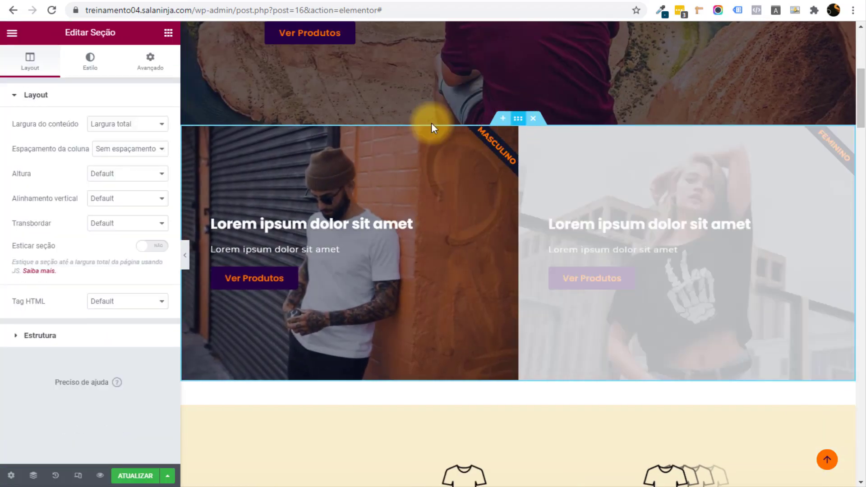
click(95, 65)
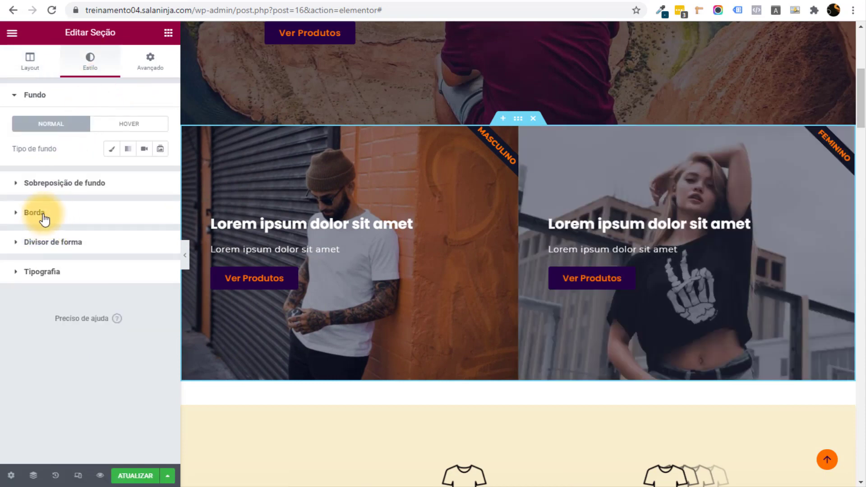
click(105, 213)
click(99, 231)
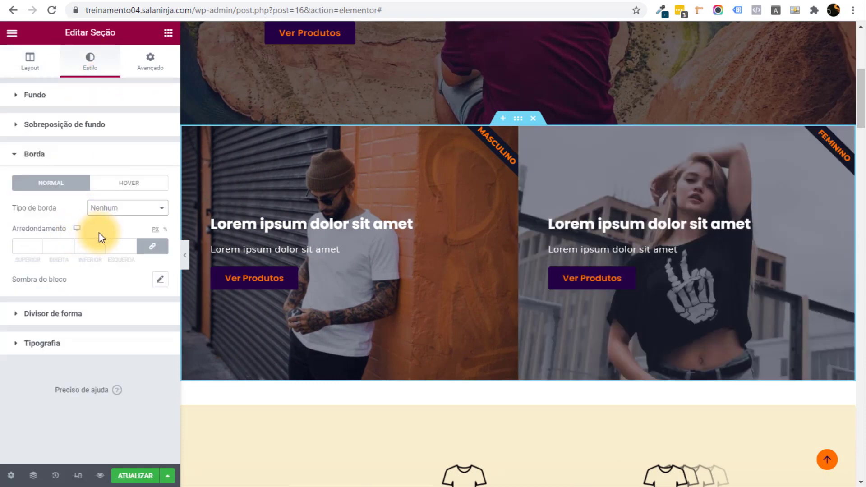
double_click(23, 245)
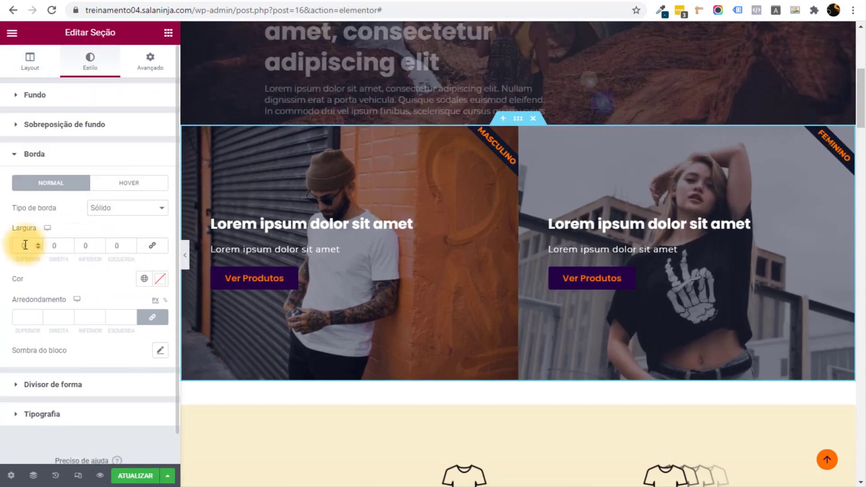
text(5)
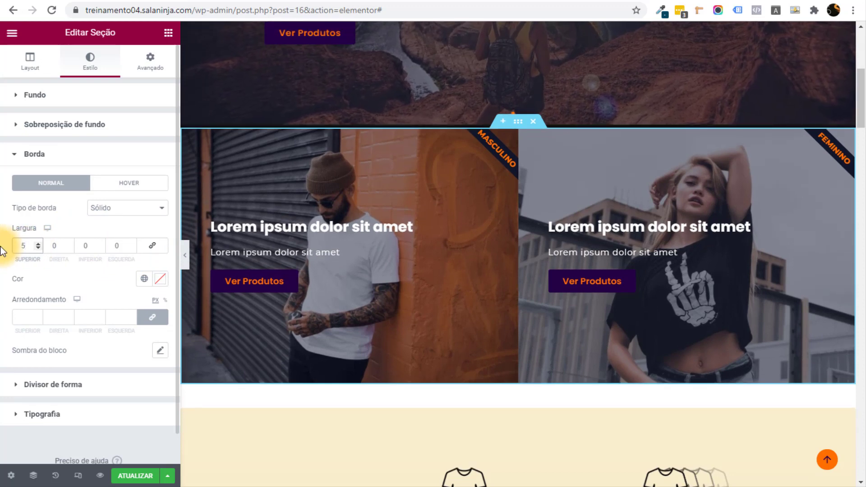
click(144, 280)
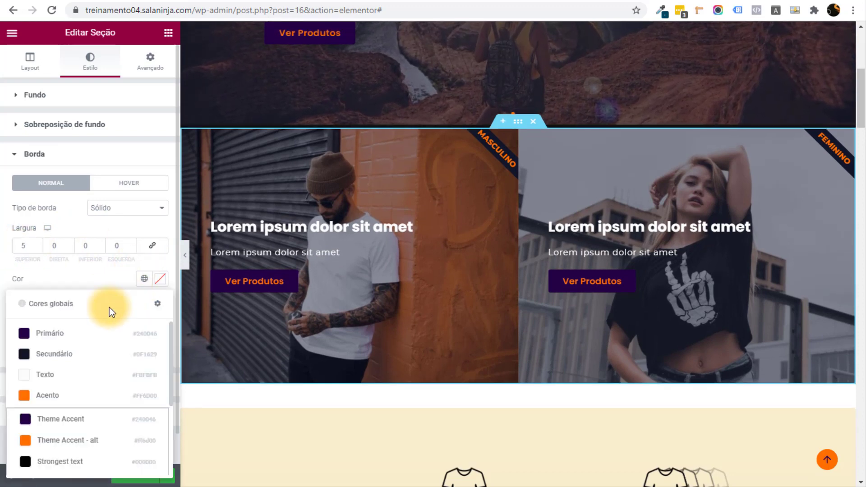
click(74, 396)
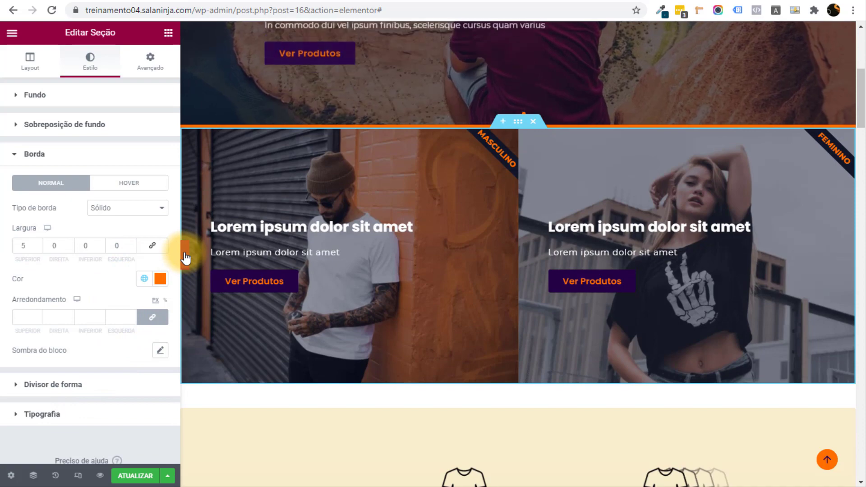
- Preview the orange-bordered banner, then look at the reference store's live site
click(185, 255)
scroll(594, 93, up, 7)
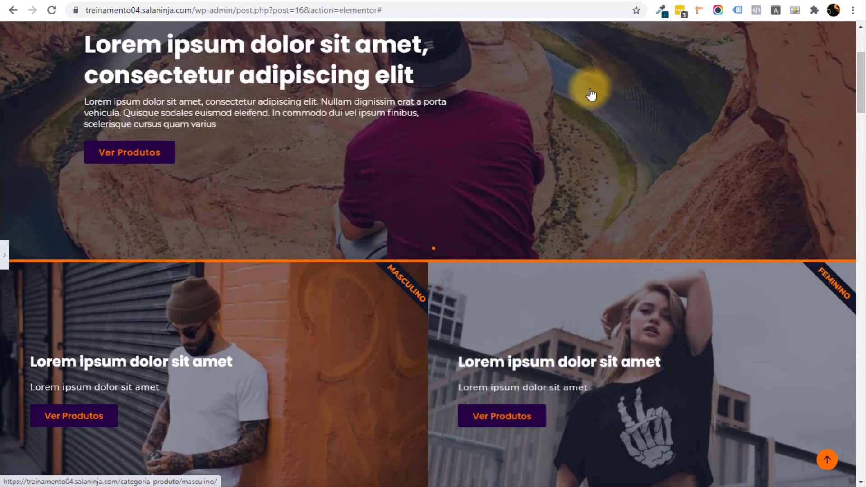
scroll(563, 212, down, 9)
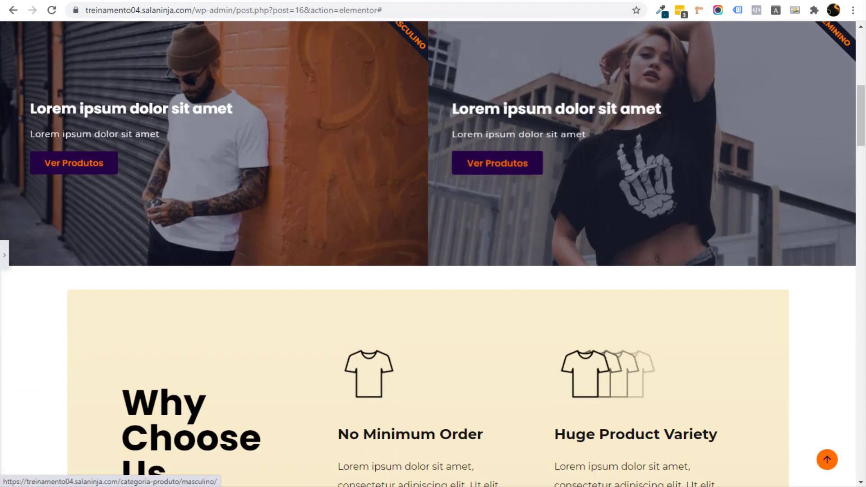
click(4, 254)
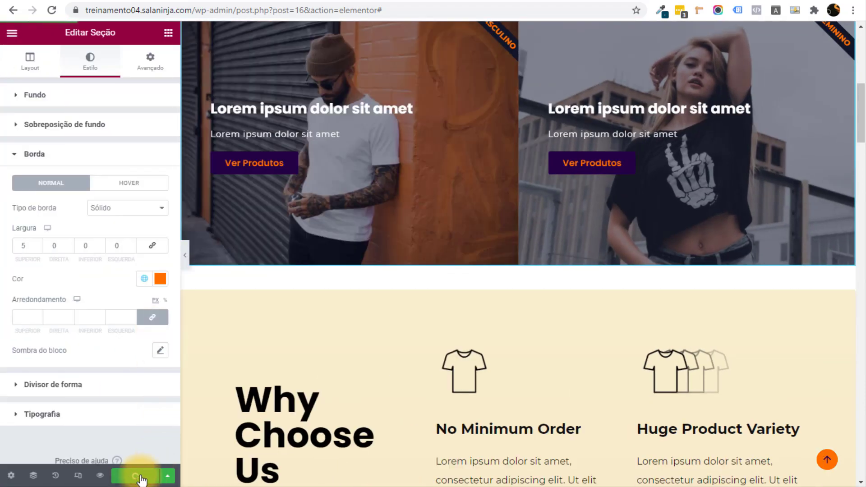
scroll(458, 221, down, 5)
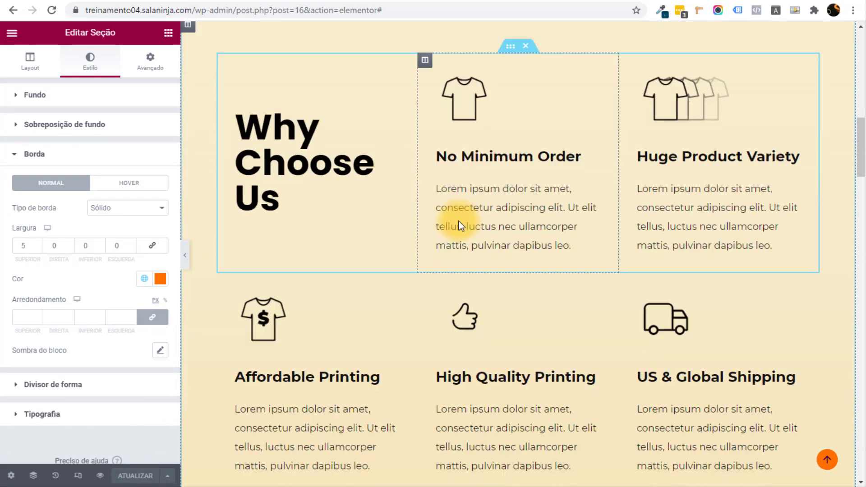
scroll(459, 221, up, 3)
click(92, 0)
scroll(280, 209, down, 5)
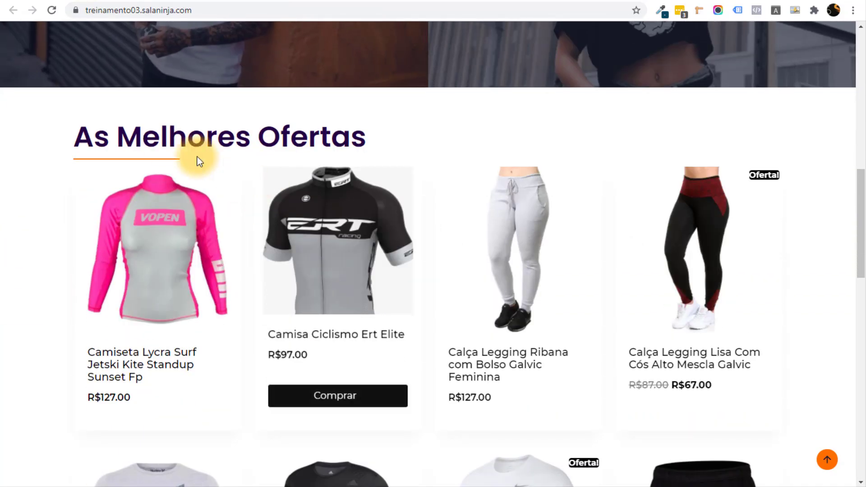
- Select the live site's offers heading, glance at Categorias, and return to Elementor
drag(105, 138, 327, 145)
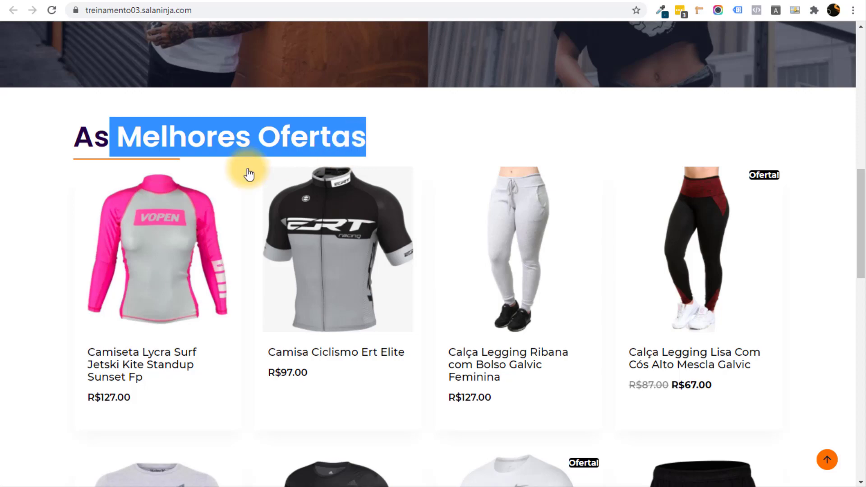
scroll(249, 174, down, 14)
scroll(353, 145, up, 10)
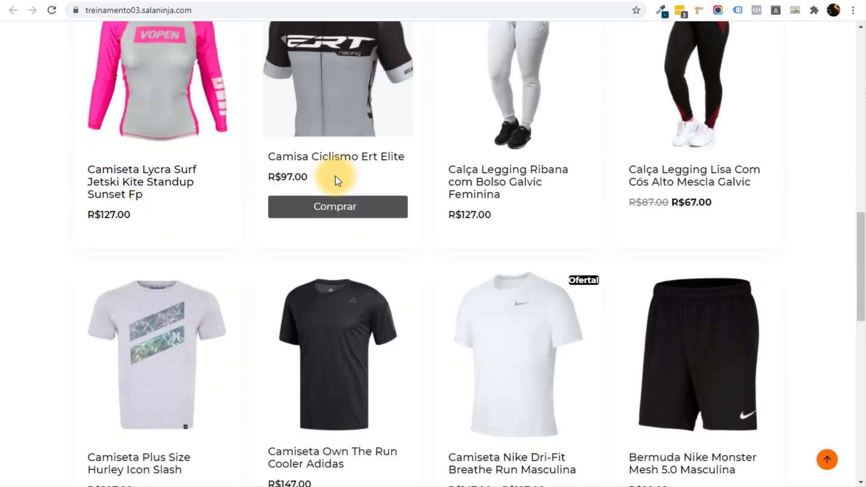
scroll(307, 177, up, 5)
click(246, 1)
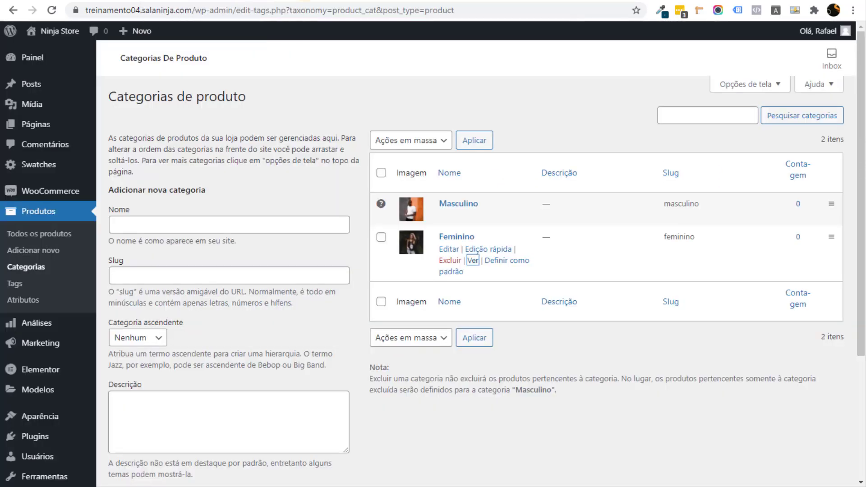
click(361, 1)
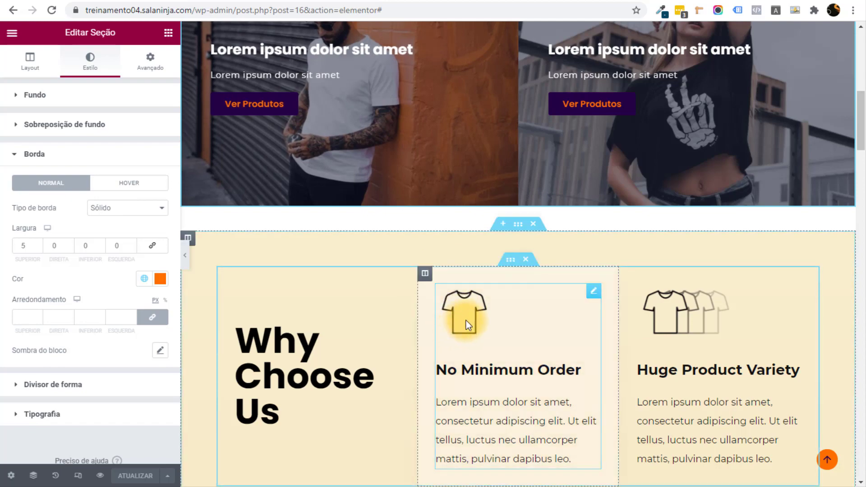
- Delete the Why Choose Us, Features Products, Sign Up, Testimonials and leftover sections
scroll(466, 321, down, 5)
scroll(485, 310, up, 4)
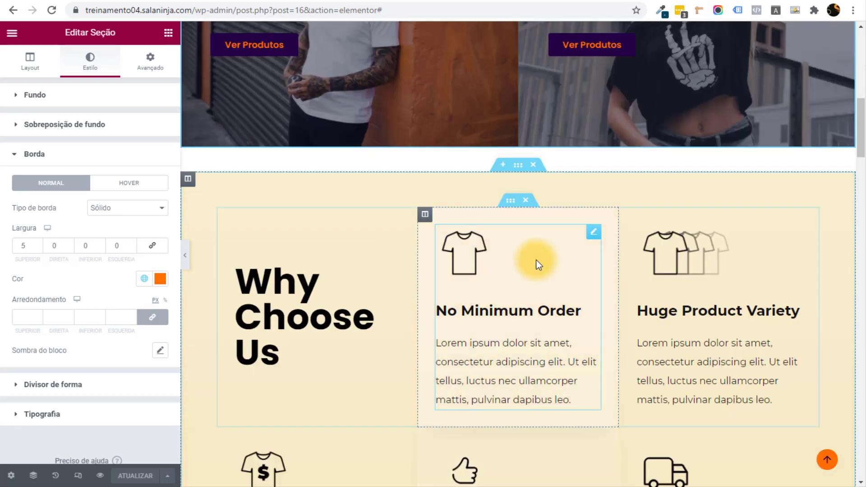
click(533, 165)
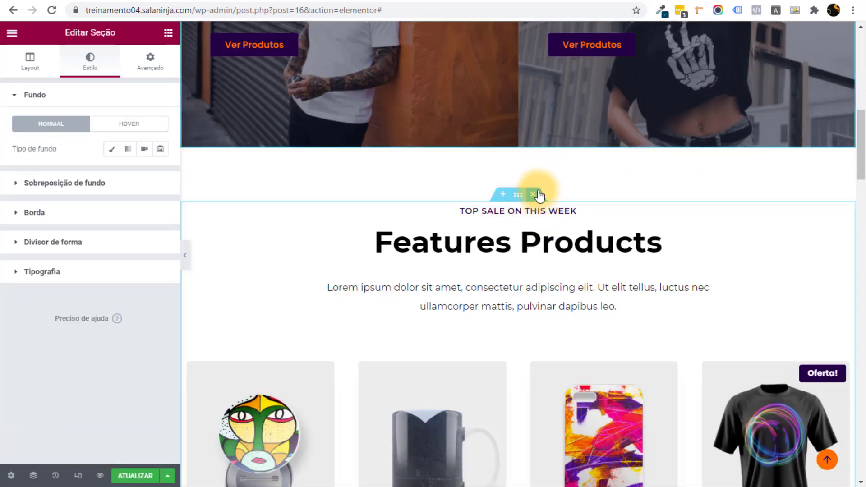
click(533, 194)
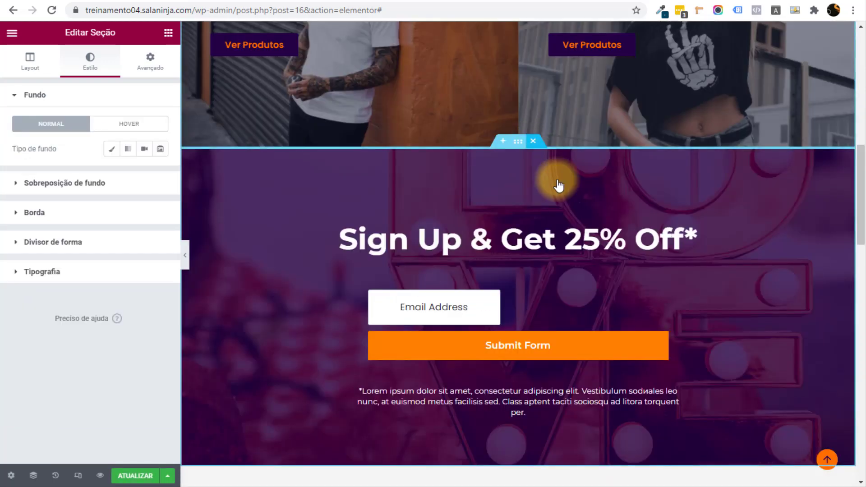
key(Delete)
key(Delete)
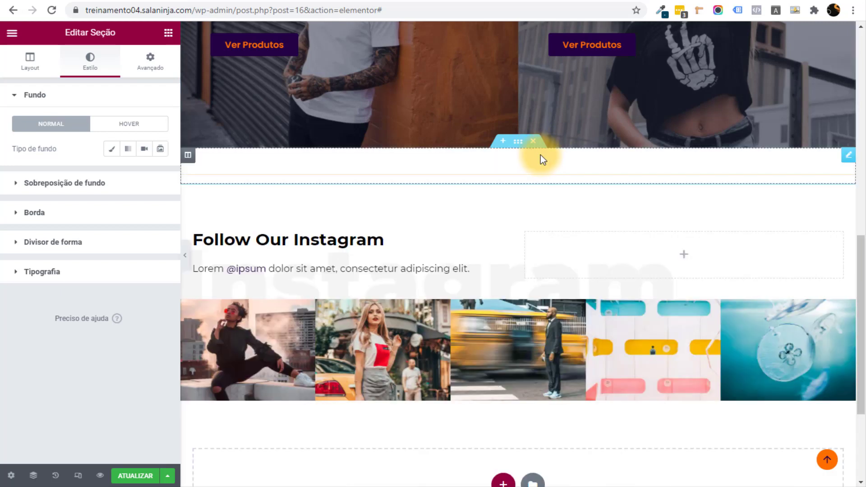
key(Delete)
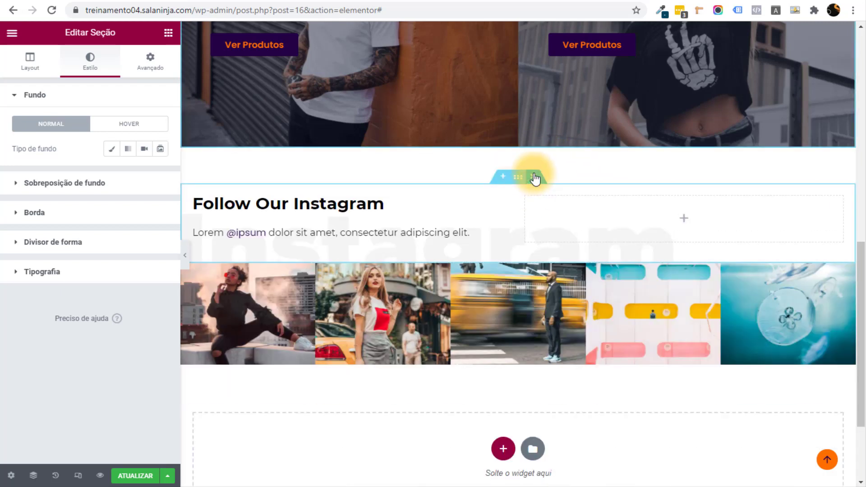
key(Delete)
key(Delete)
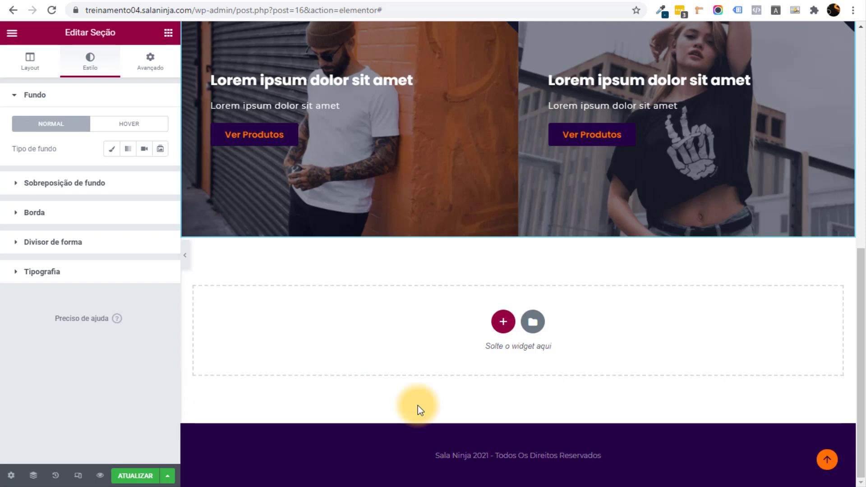
click(503, 322)
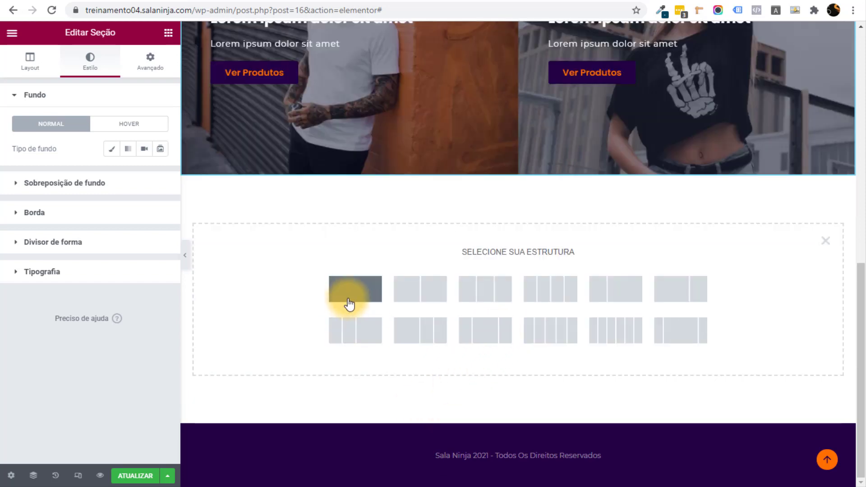
- Add a single-column section with unlinked padding of 50 px top and bottom
click(350, 303)
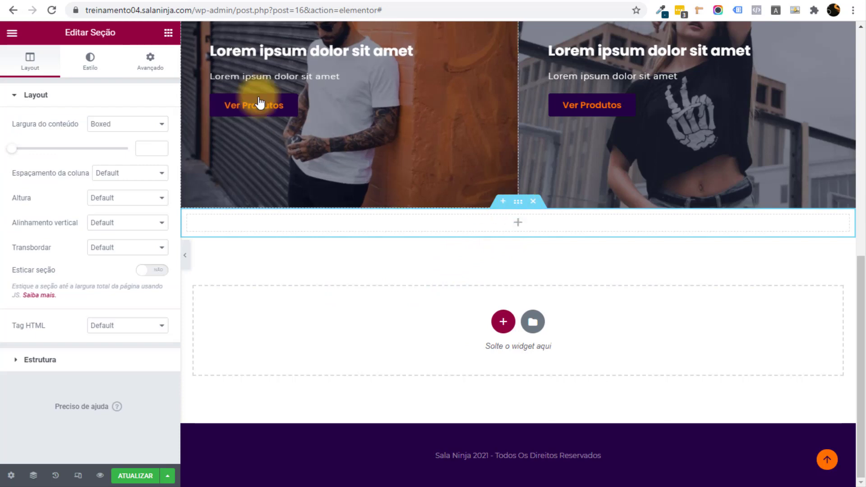
click(150, 61)
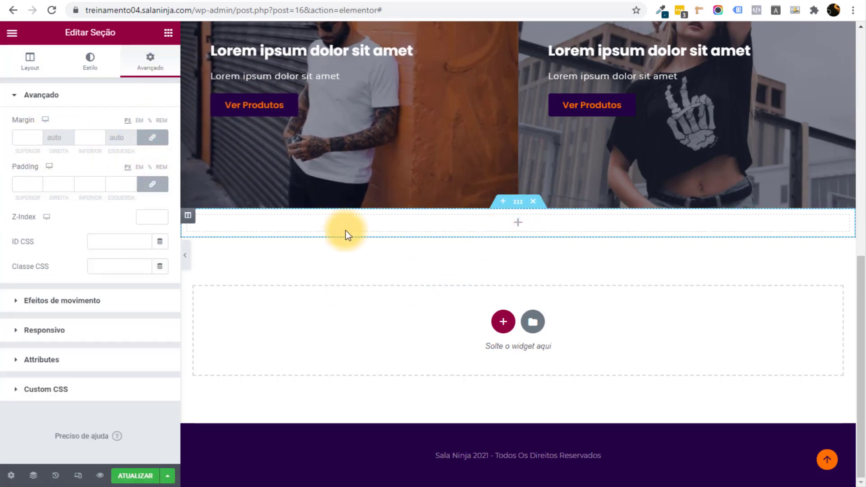
scroll(361, 232, up, 2)
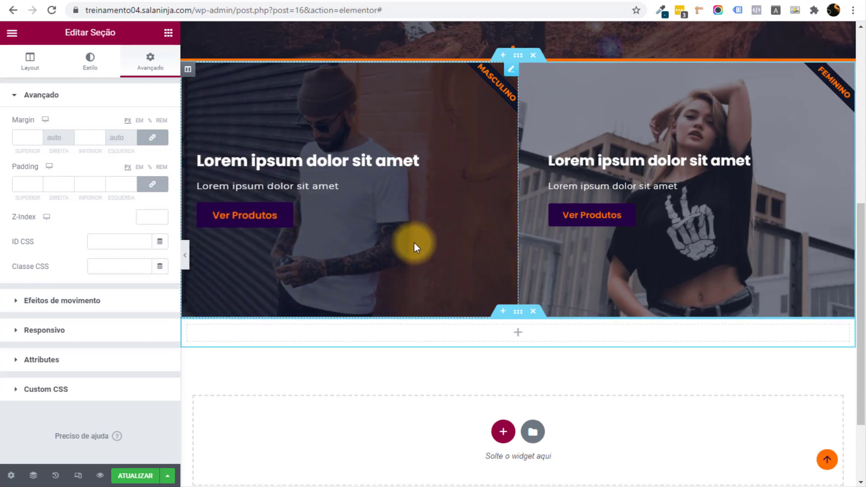
scroll(414, 243, down, 2)
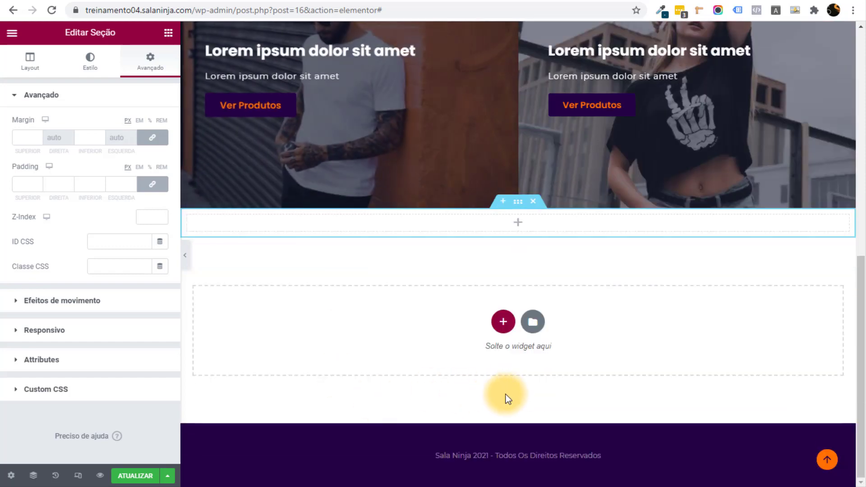
click(144, 185)
click(21, 185)
text(50)
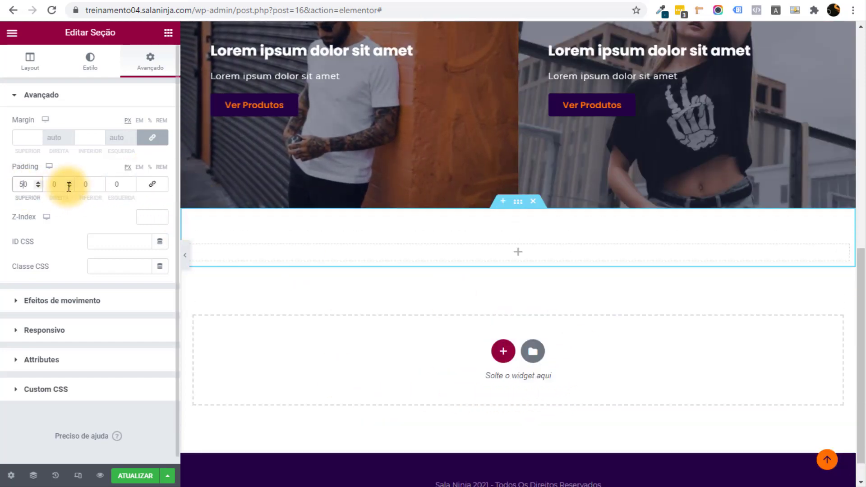
- Drag a Título heading widget into the section and select its placeholder text
click(168, 33)
drag(131, 145, 264, 262)
triple_click(110, 155)
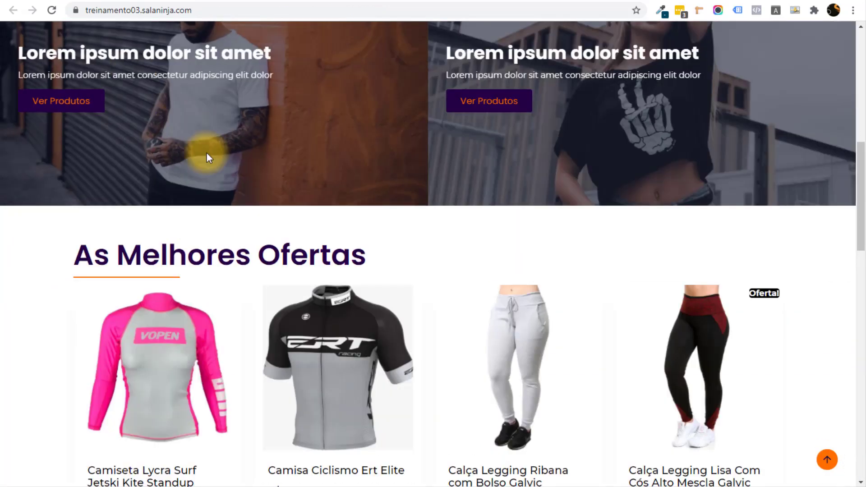
- Paste 'As Melhores Ofertas' as the heading and color it Primário after trying Secundário
drag(75, 254, 362, 251)
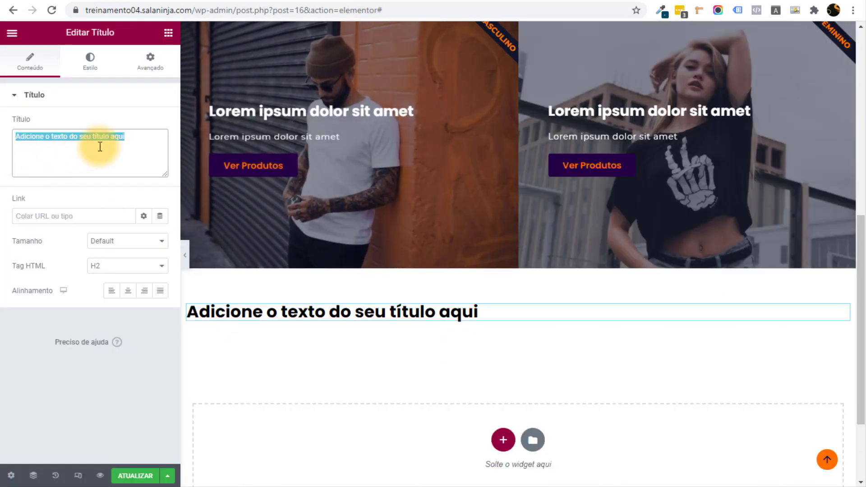
text(As Melhores Ofertas)
click(88, 63)
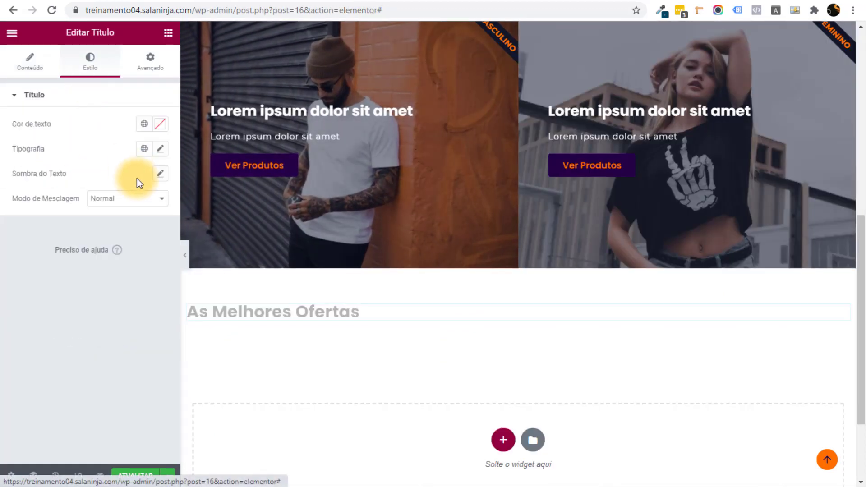
click(145, 129)
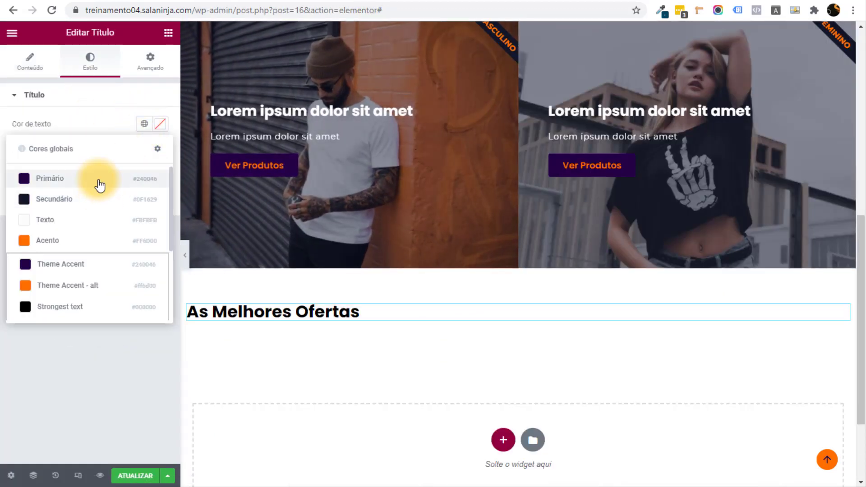
click(97, 179)
click(145, 134)
click(81, 197)
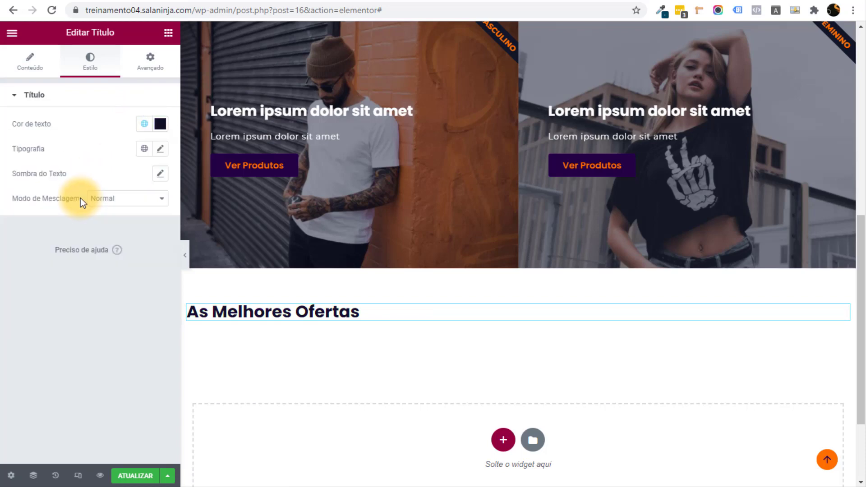
click(144, 134)
click(90, 178)
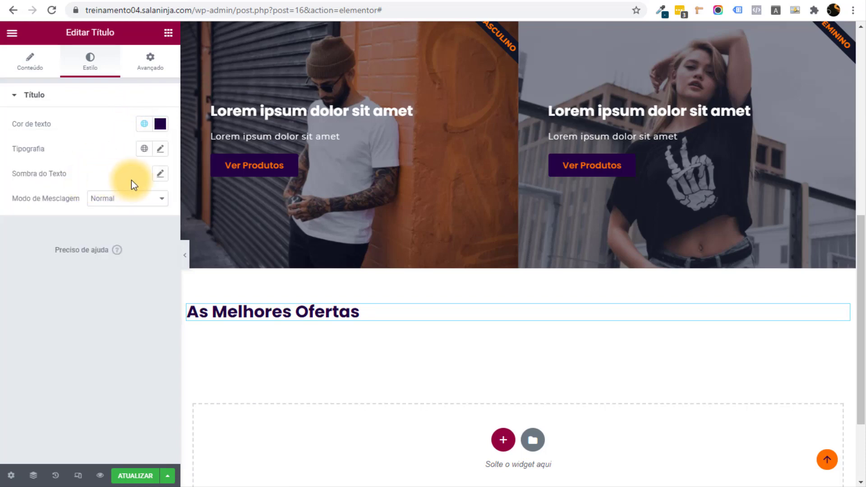
- Set the heading typography to size 40 px and weight 700
click(160, 150)
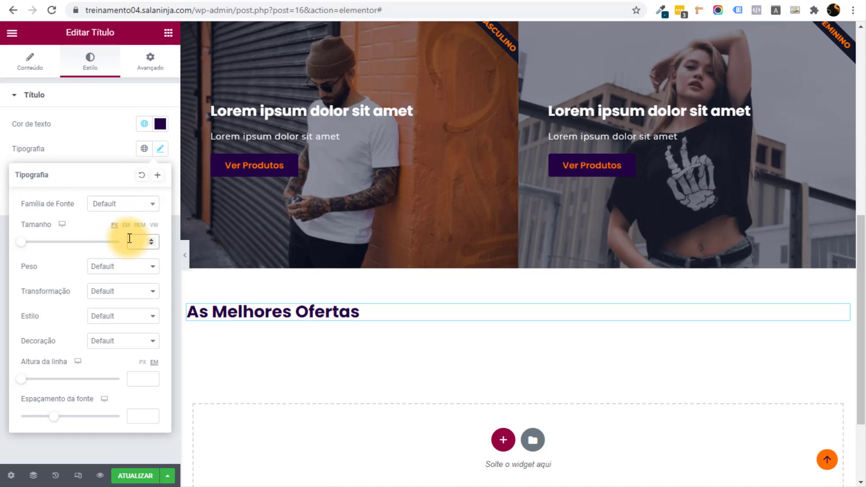
click(129, 239)
text(40)
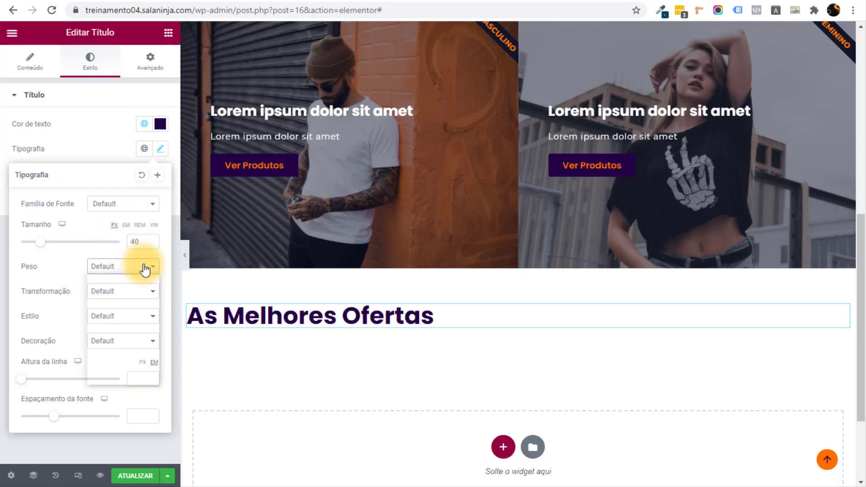
click(119, 335)
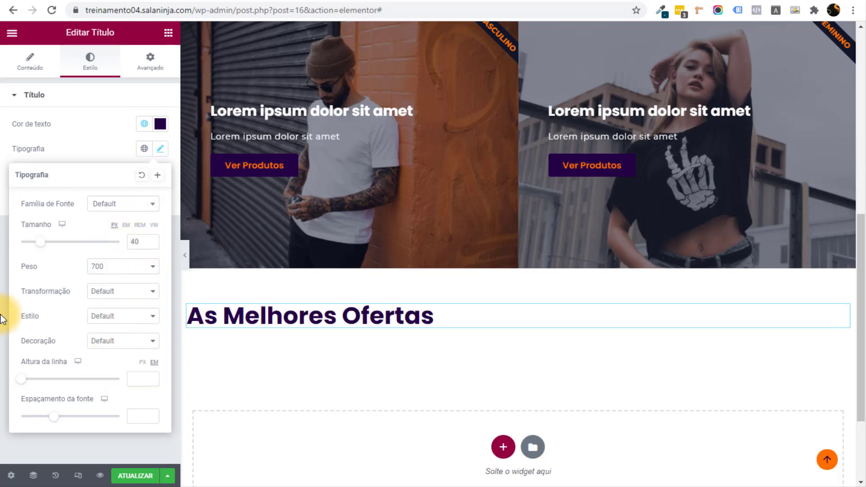
click(3, 310)
click(168, 33)
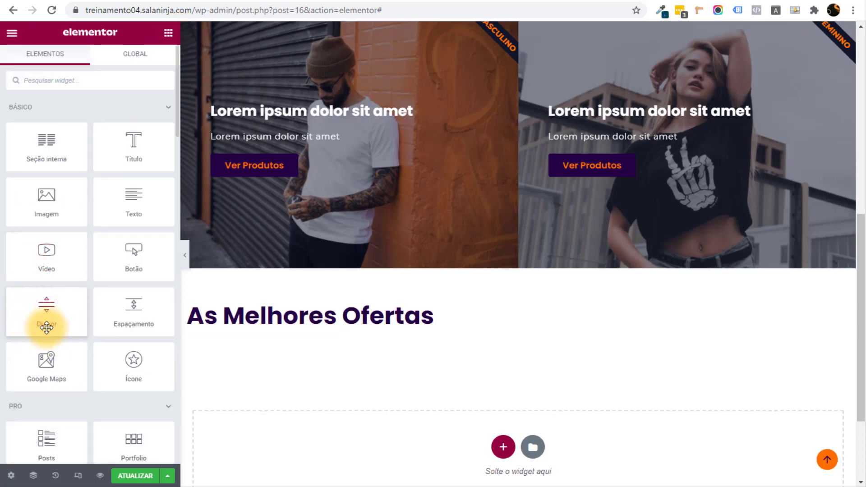
- Place a divider under 'As Melhores Ofertas', 15% wide, with spacing 2 and 2 px thickness
drag(45, 312, 294, 327)
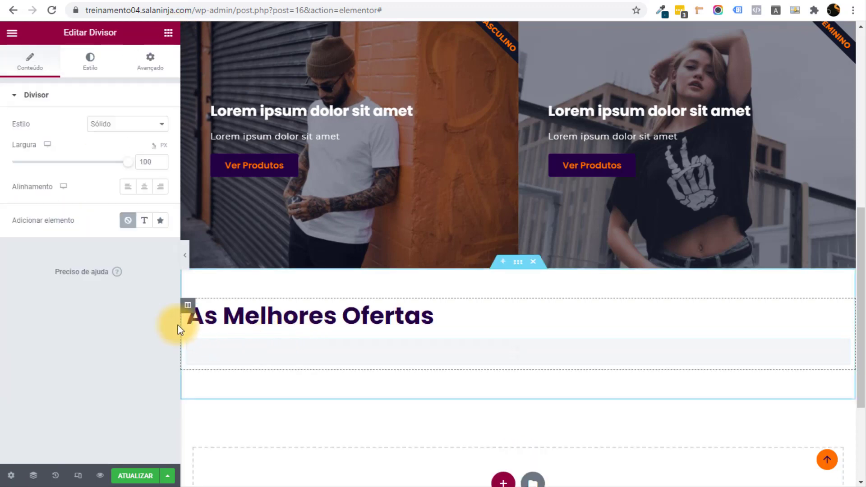
double_click(153, 161)
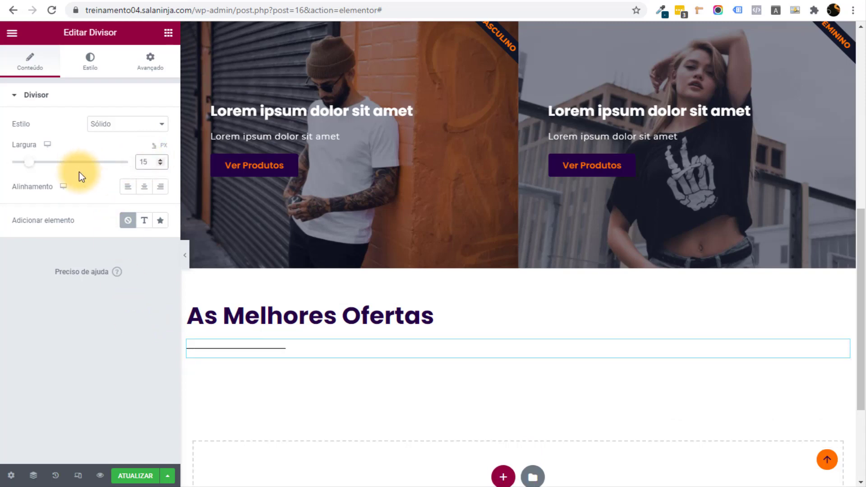
click(91, 61)
drag(42, 210, 3, 210)
click(138, 158)
text(2)
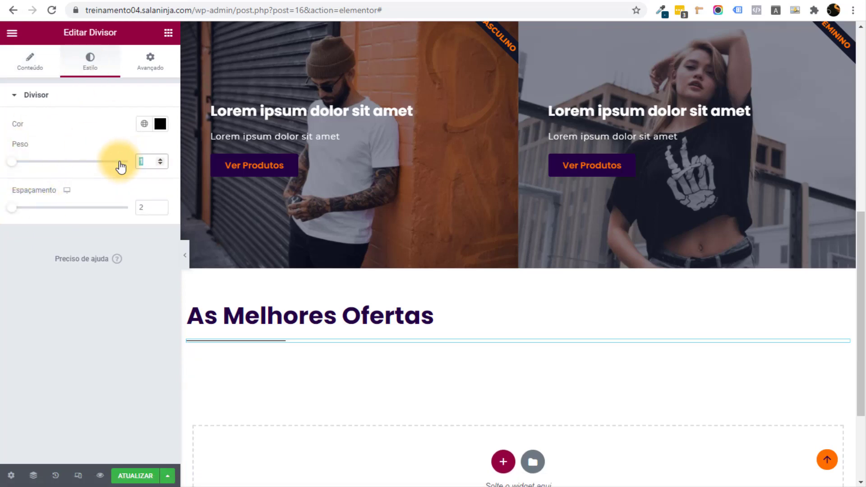
- Colour the divider with the orange Acento global colour and preview the page
click(144, 131)
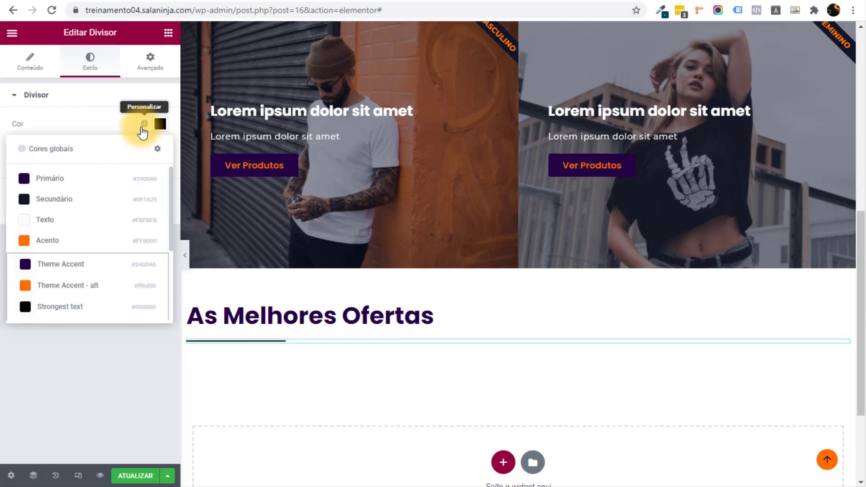
click(61, 239)
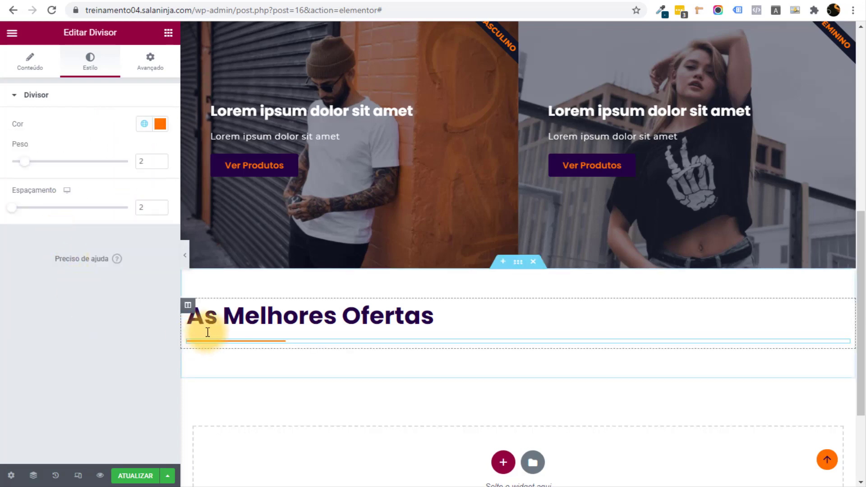
click(196, 257)
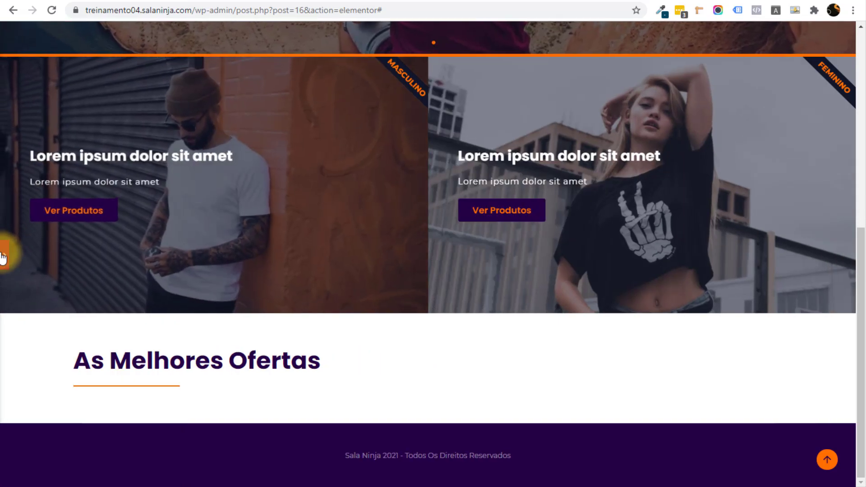
click(4, 254)
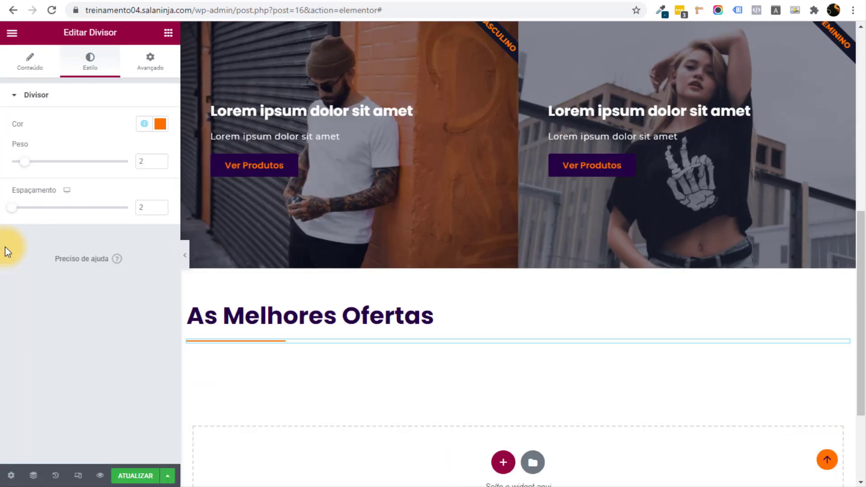
- Search widgets for 'products' and add a Products grid below 'As Melhores Ofertas'
click(168, 32)
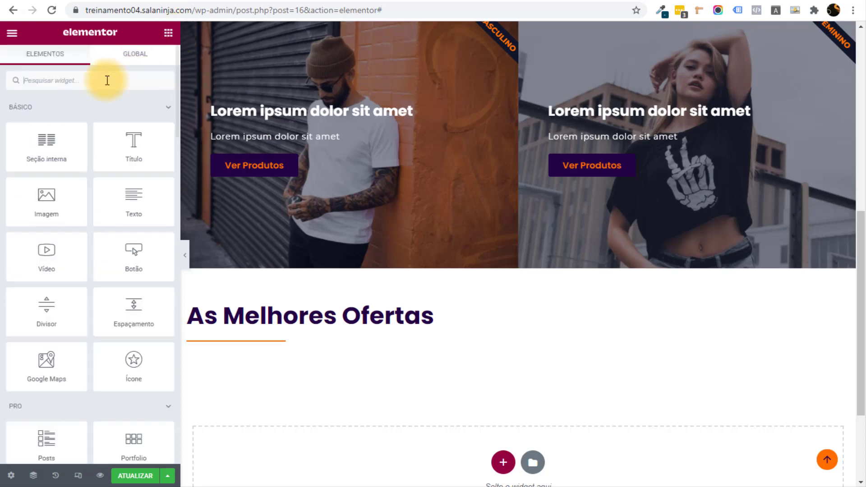
click(101, 82)
text(prod)
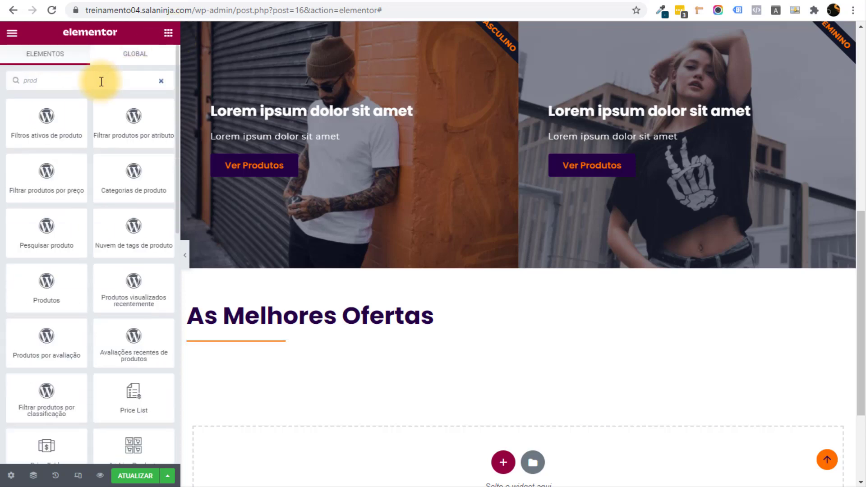
text(ucts)
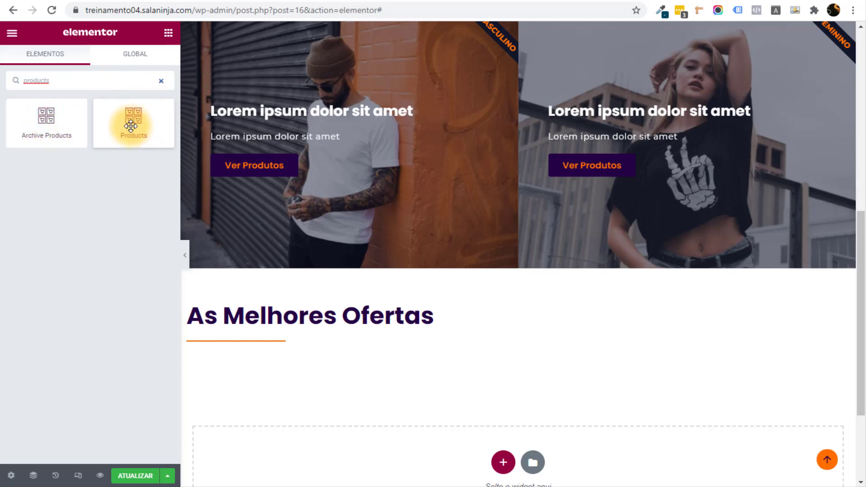
drag(131, 120, 346, 369)
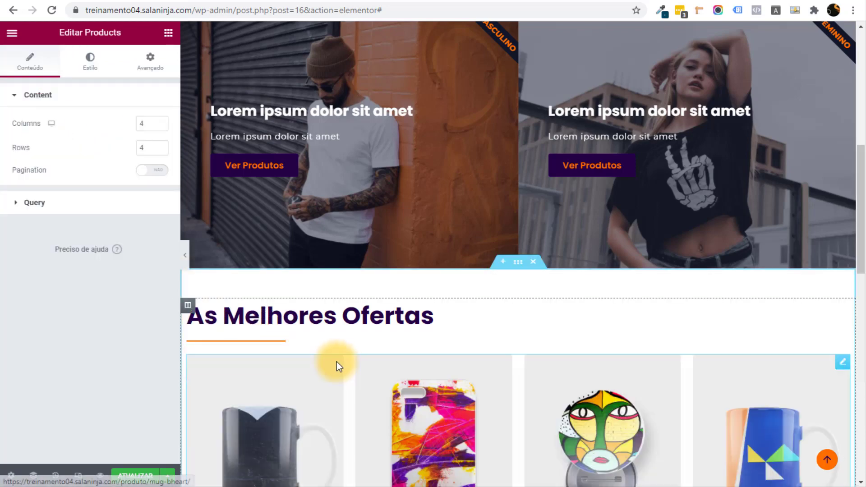
scroll(282, 328, down, 7)
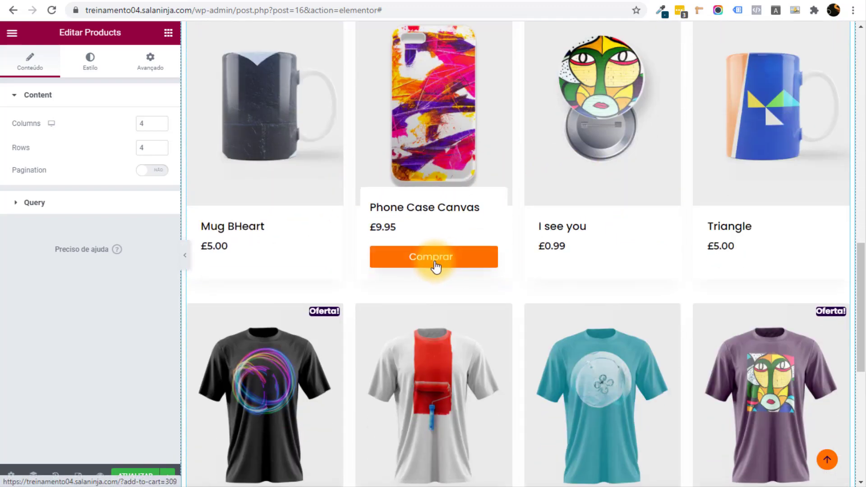
drag(861, 252, 852, 329)
scroll(429, 177, up, 8)
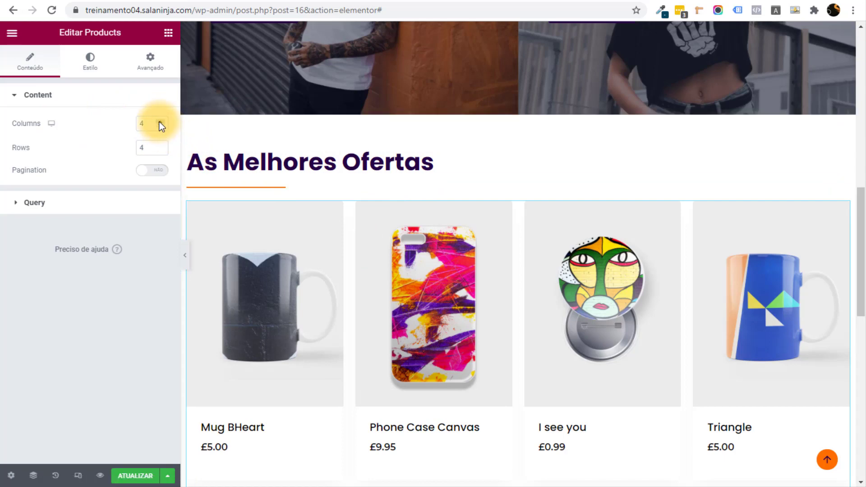
- Try 5 columns, return the product grid to 4 columns and set 2 rows
click(159, 120)
scroll(247, 132, down, 3)
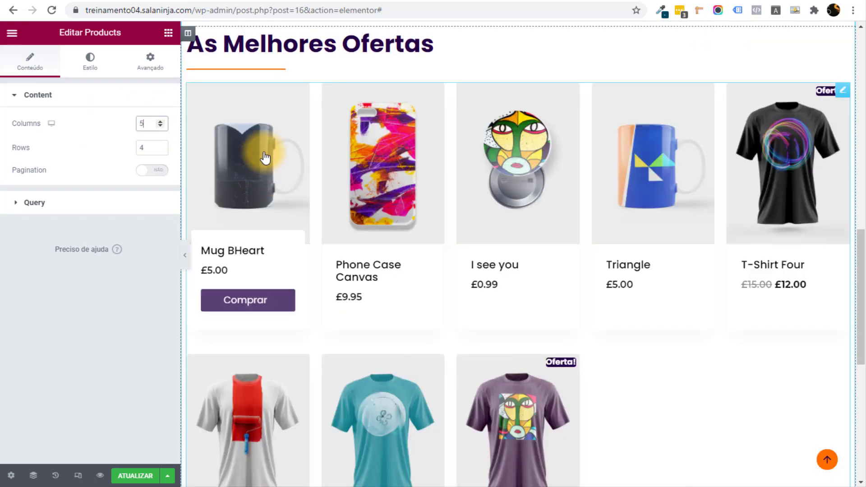
scroll(224, 170, up, 1)
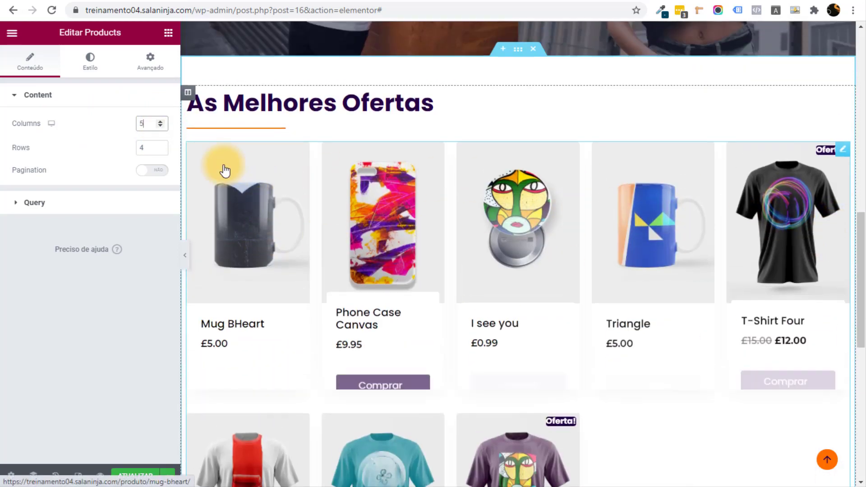
click(160, 126)
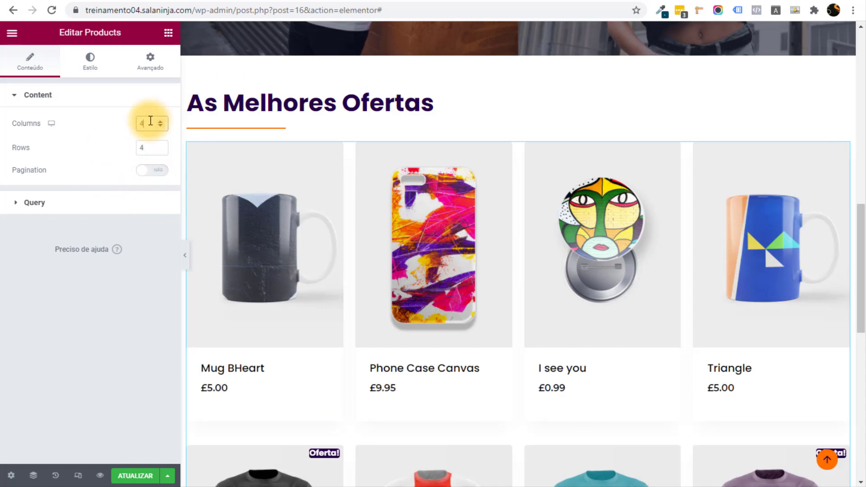
scroll(379, 178, down, 3)
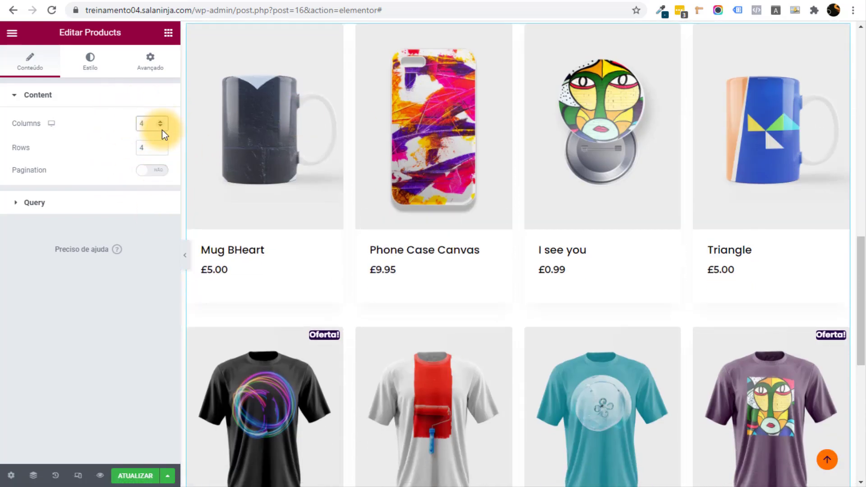
scroll(379, 133, down, 8)
scroll(374, 137, up, 9)
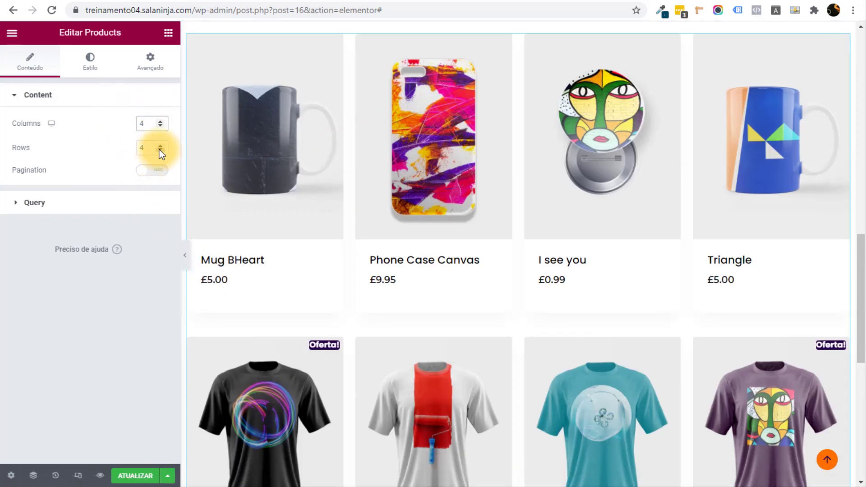
text(1)
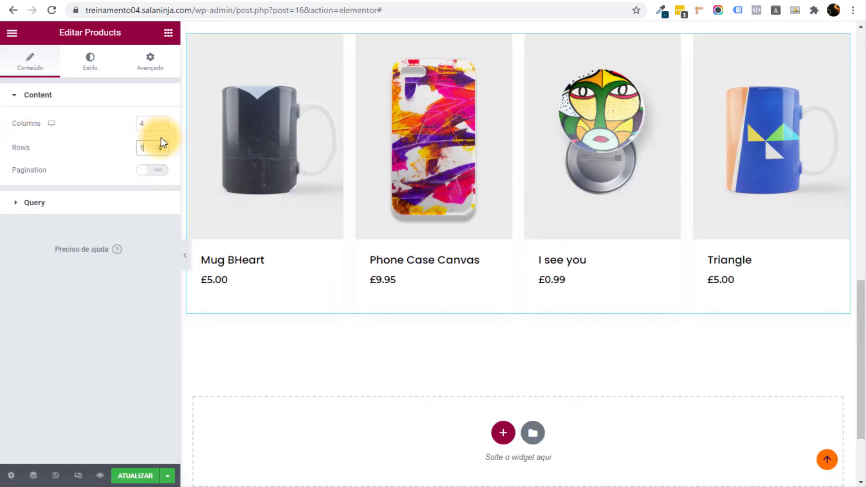
click(161, 145)
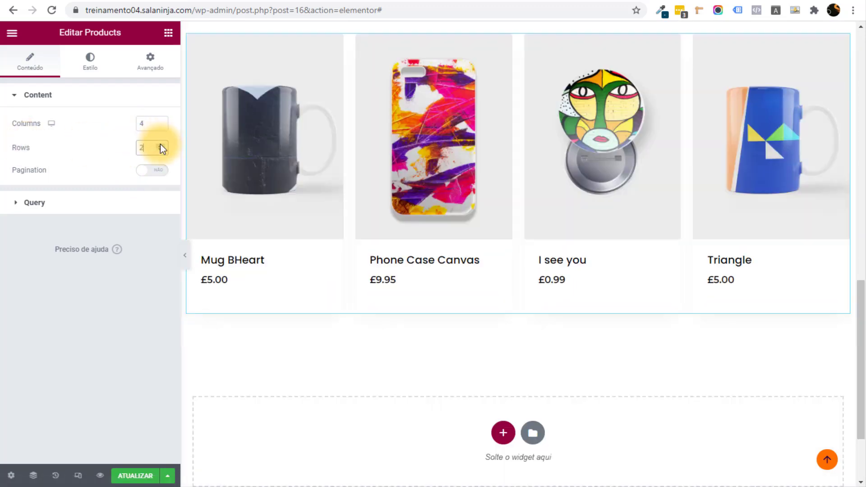
scroll(577, 262, down, 8)
scroll(585, 251, up, 10)
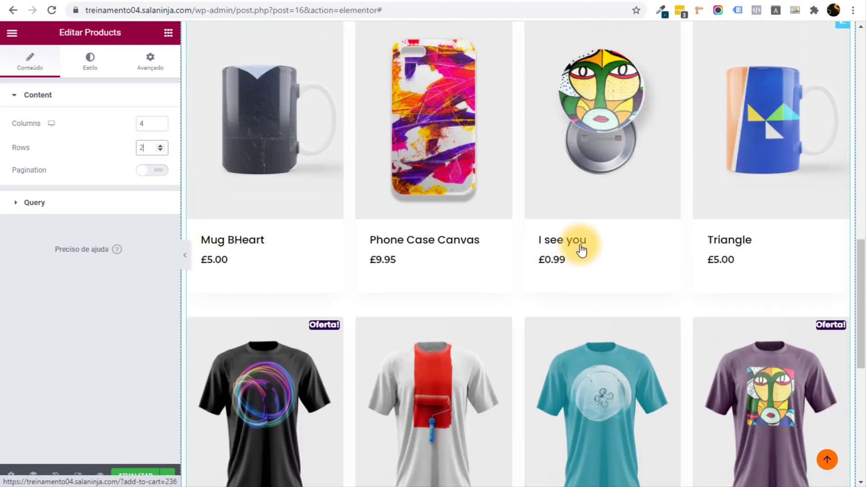
scroll(496, 195, down, 1)
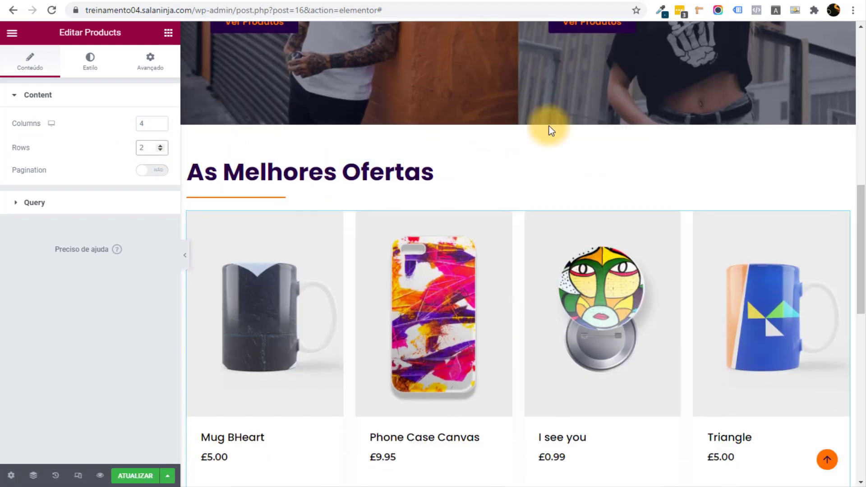
- Duplicate the whole 'As Melhores Ofertas' section
right_click(521, 124)
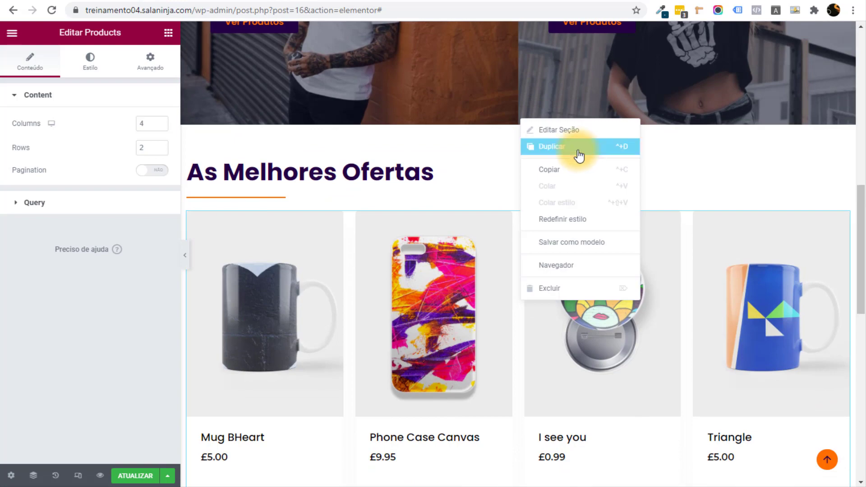
click(580, 149)
scroll(511, 274, down, 3)
scroll(511, 273, down, 12)
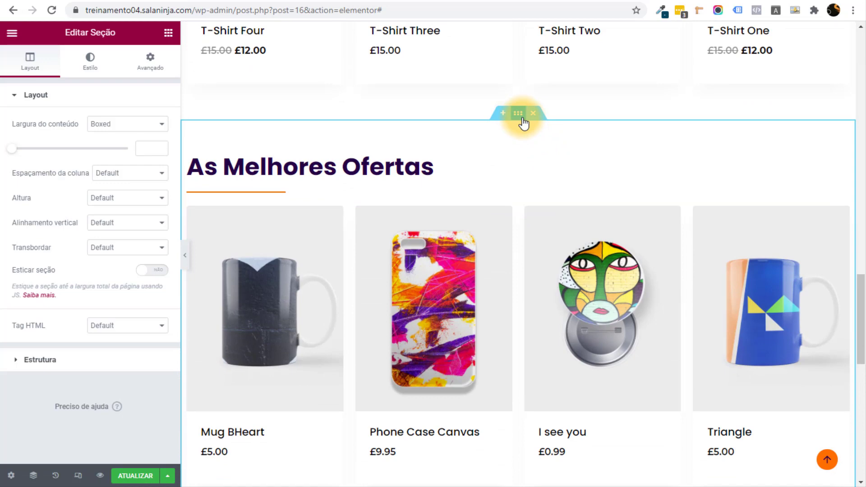
scroll(486, 256, up, 3)
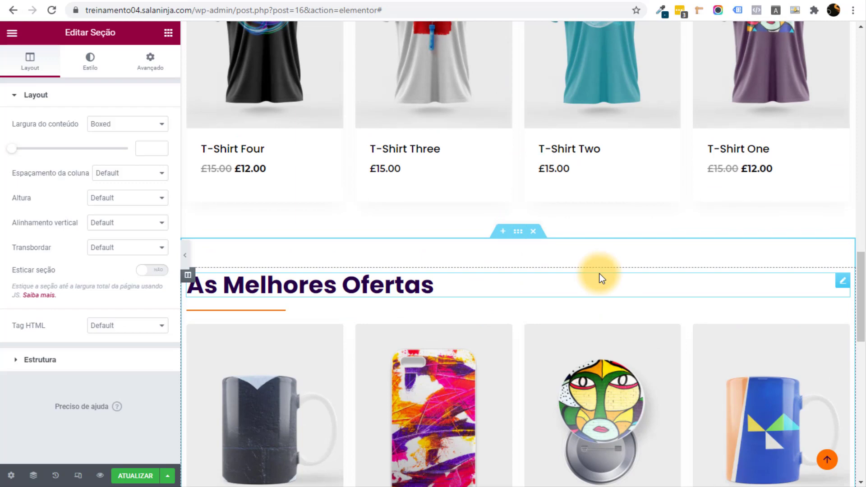
- Give the duplicated section a classic background in the light Texto global colour and preview it
click(90, 69)
click(111, 149)
click(144, 174)
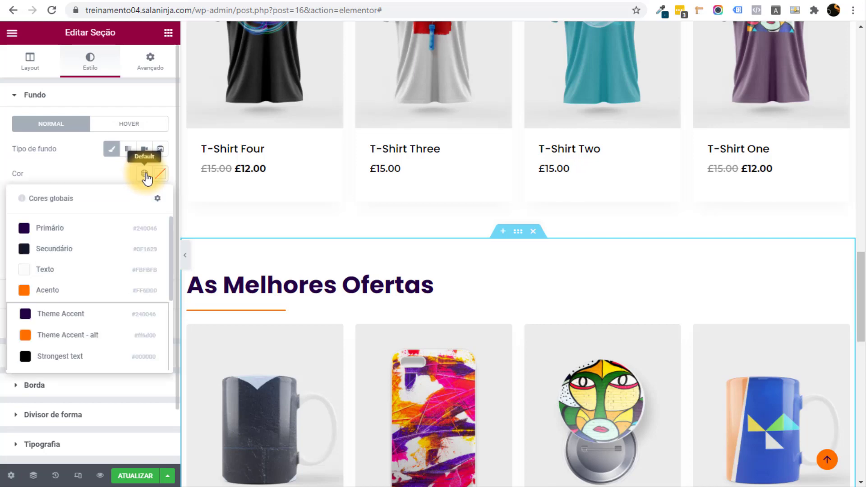
click(38, 271)
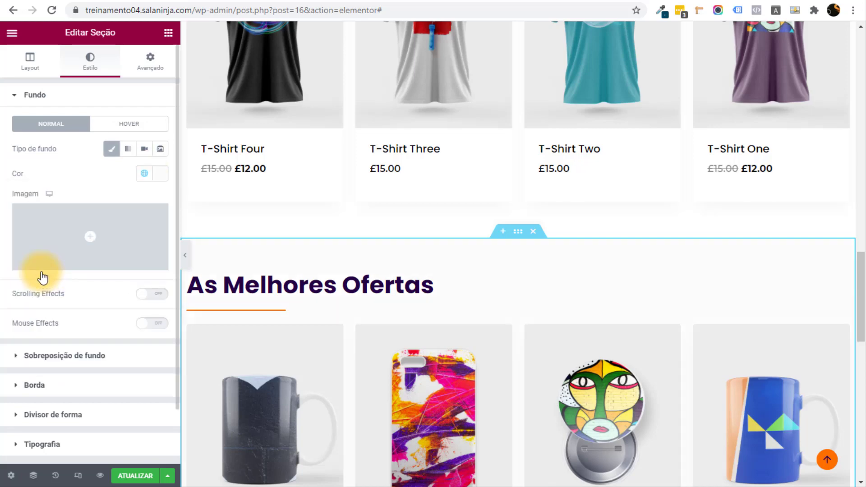
click(185, 256)
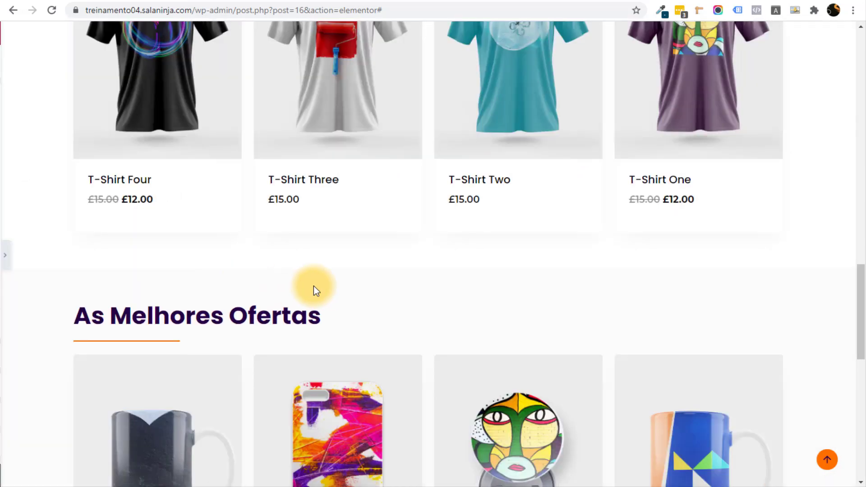
scroll(432, 260, down, 4)
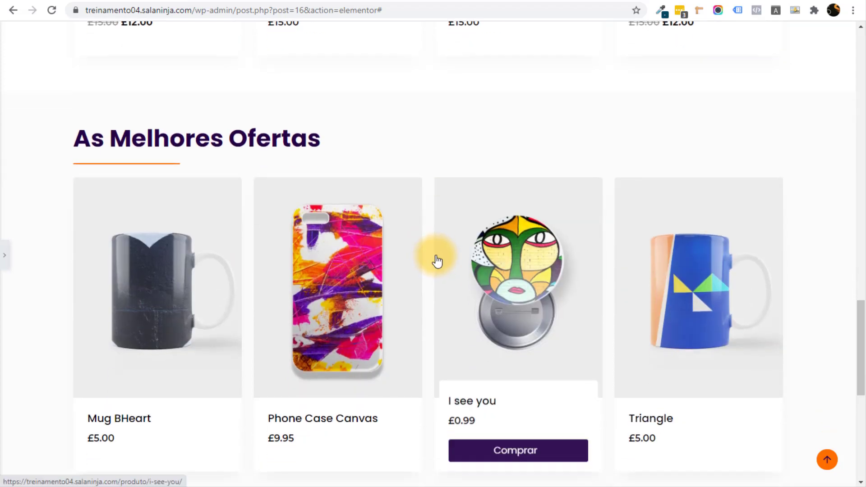
scroll(437, 262, up, 9)
scroll(437, 262, down, 8)
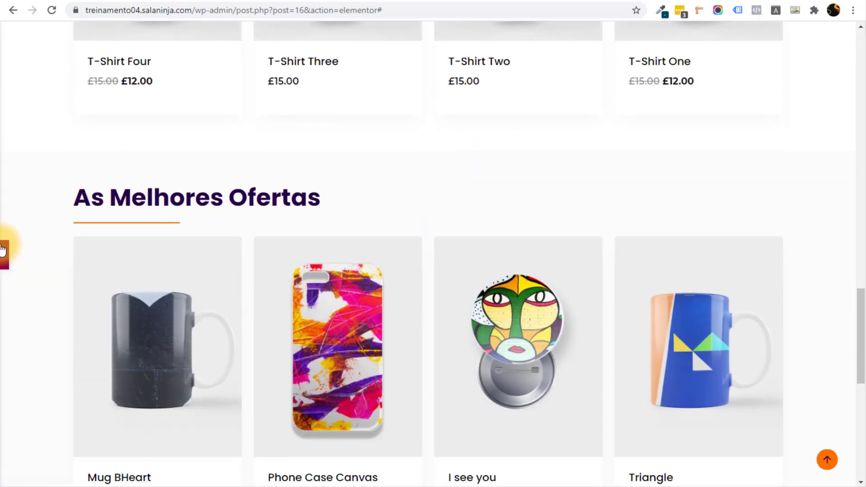
click(3, 250)
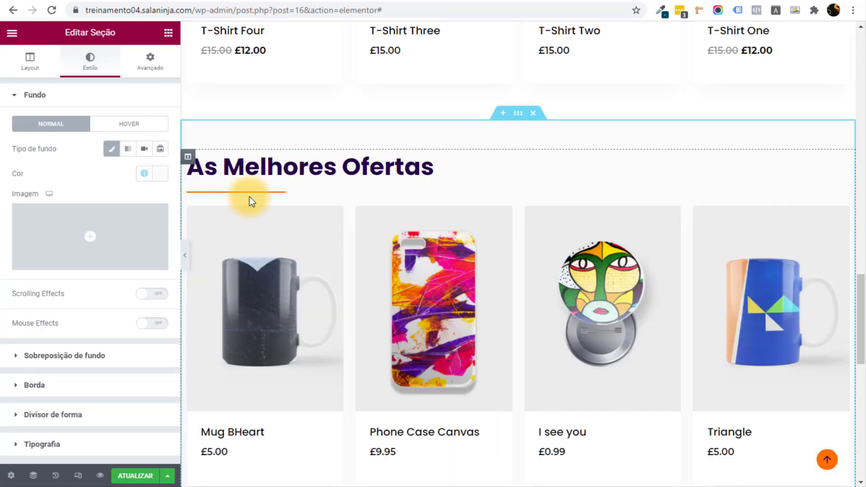
- Change the duplicated section's heading text to 'Instagram'
click(291, 164)
drag(89, 150, 2, 148)
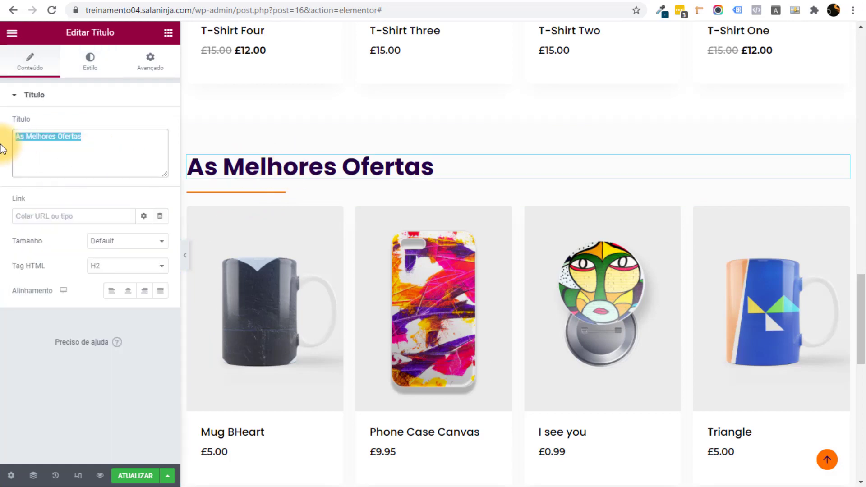
text(Me S)
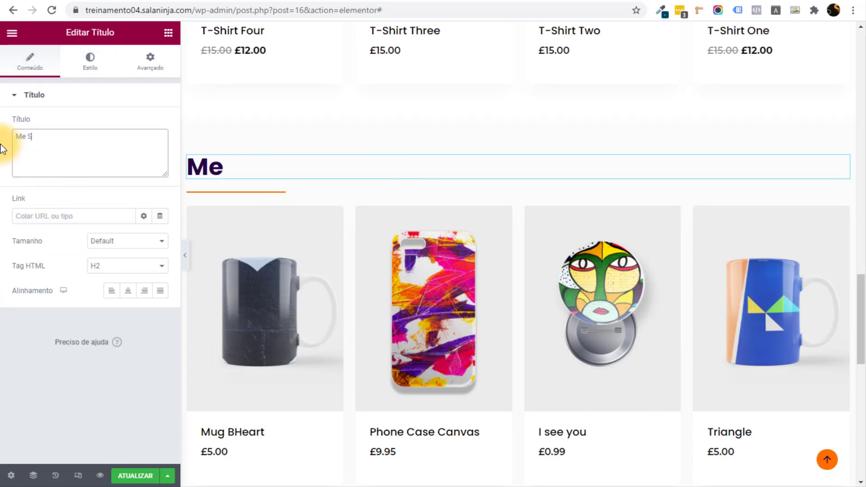
text(i)
key(BackSpace)
key(BackSpace)
key(BackSpace)
key(BackSpace)
key(BackSpace)
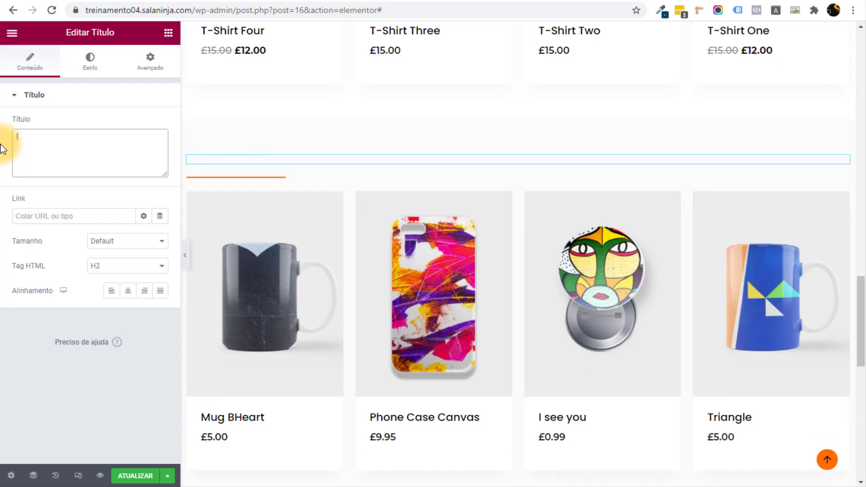
text(Ibns)
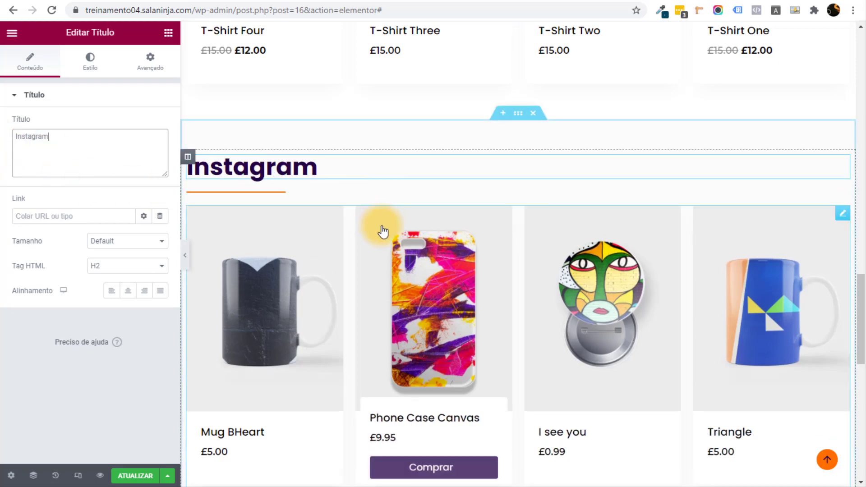
- Delete the duplicate Products grid under the Instagram heading
scroll(397, 217, down, 3)
right_click(417, 163)
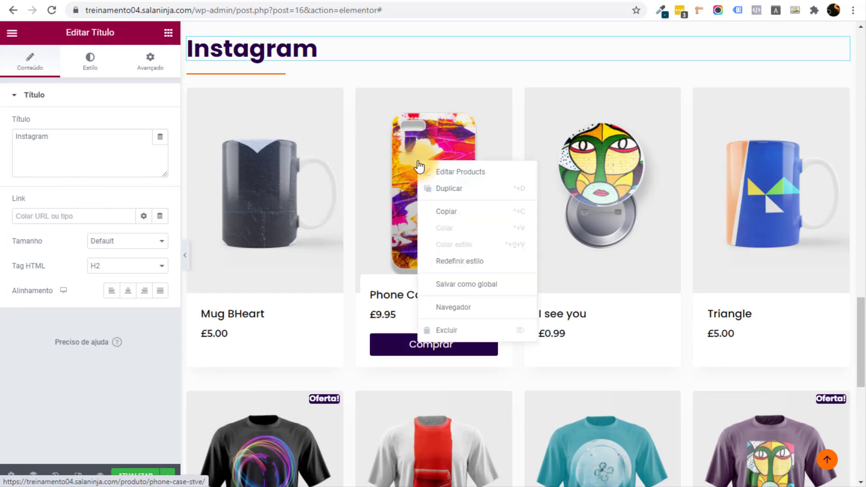
click(425, 332)
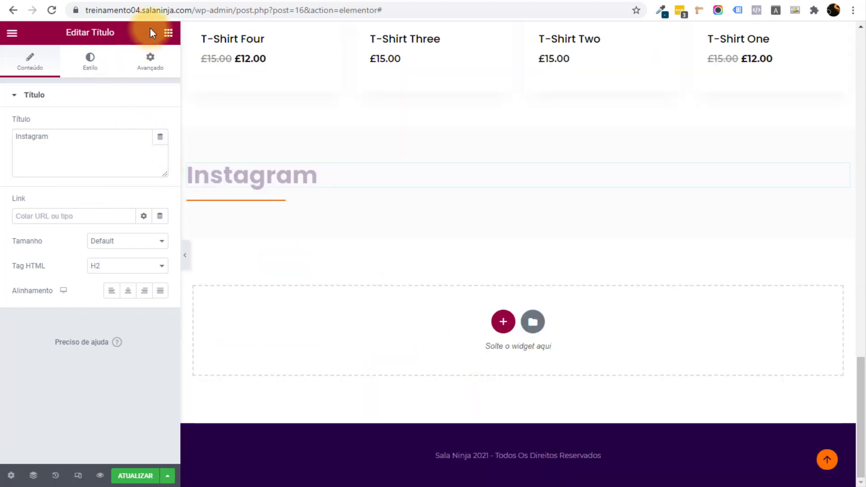
- Search widgets for 'ins', place an Instagram Feed under the Instagram heading and apply it
click(169, 33)
text(inst)
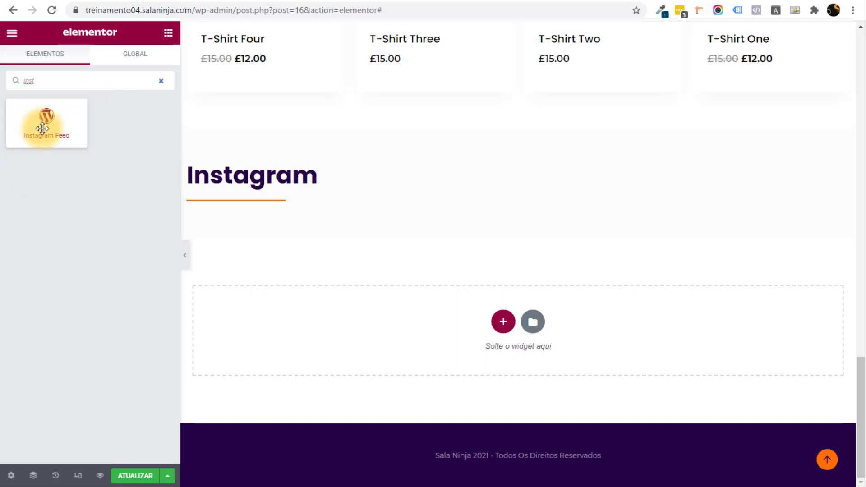
drag(42, 128, 280, 200)
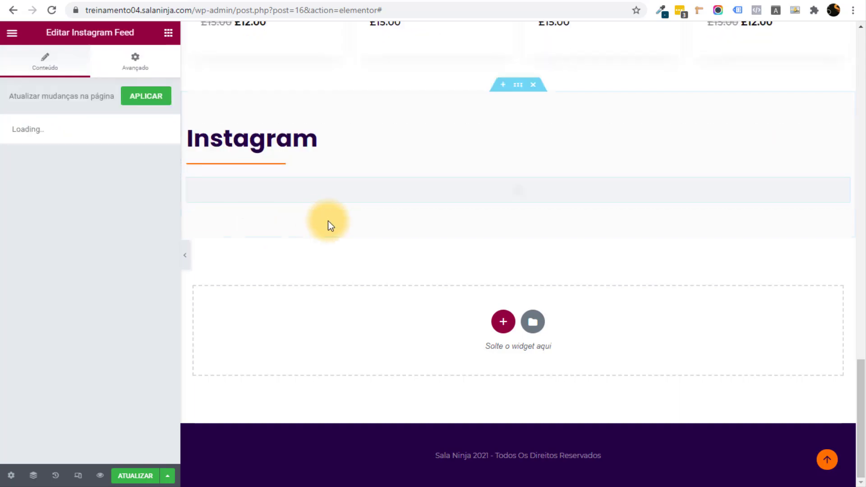
click(155, 98)
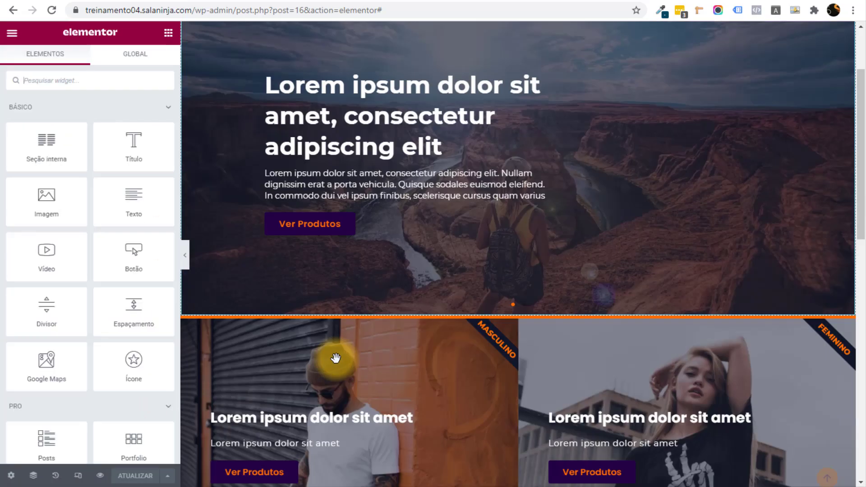
- Open the page preview with the latest changes
scroll(337, 360, down, 20)
scroll(336, 359, down, 3)
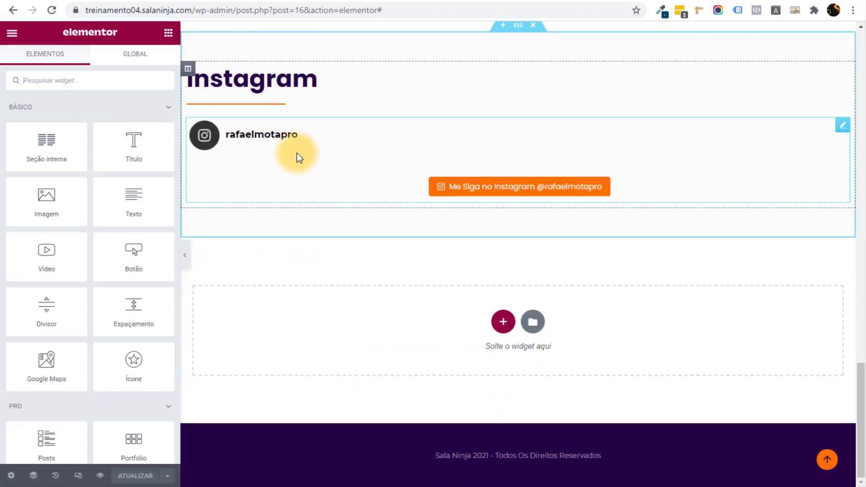
click(101, 477)
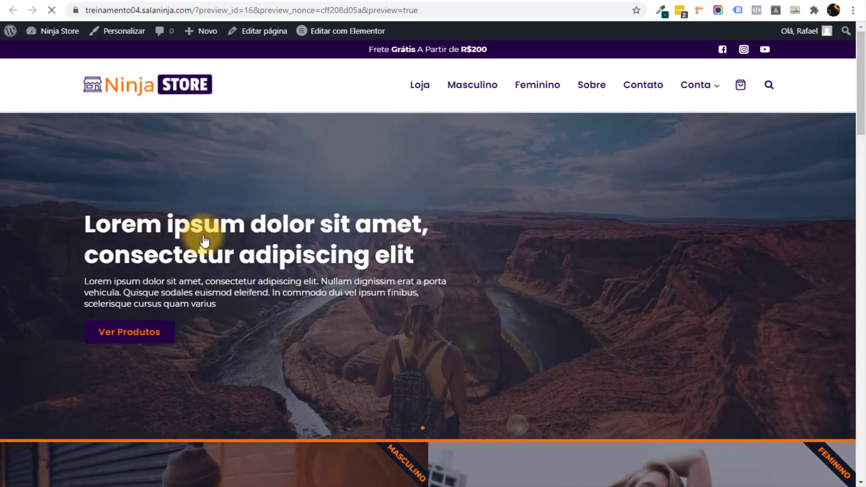
- Scroll through the store preview and test the 'Me Siga no Instagram' follow link
scroll(199, 235, down, 7)
scroll(201, 231, down, 20)
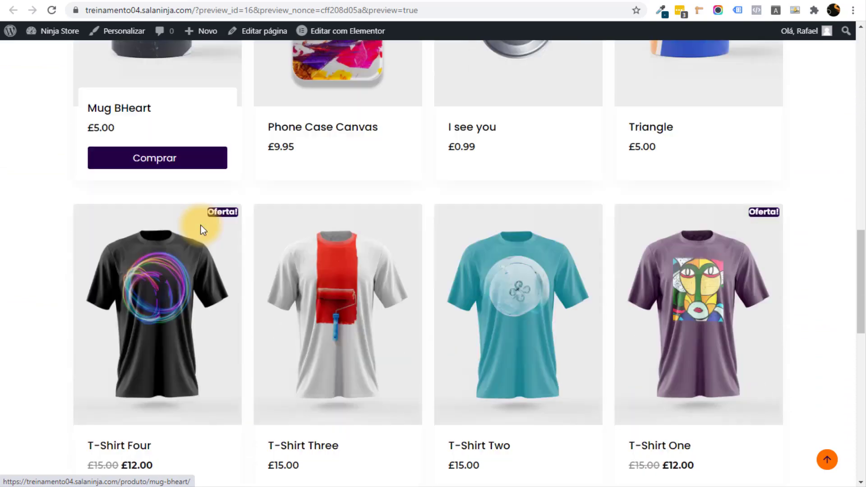
scroll(179, 219, down, 3)
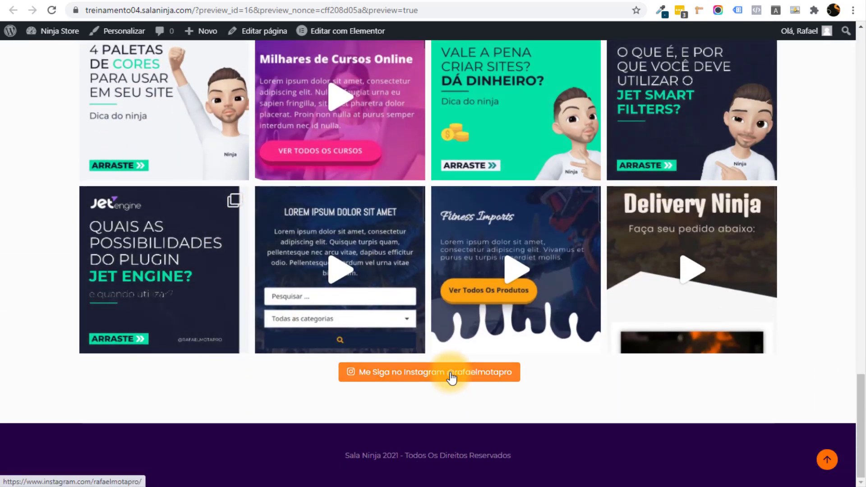
click(451, 378)
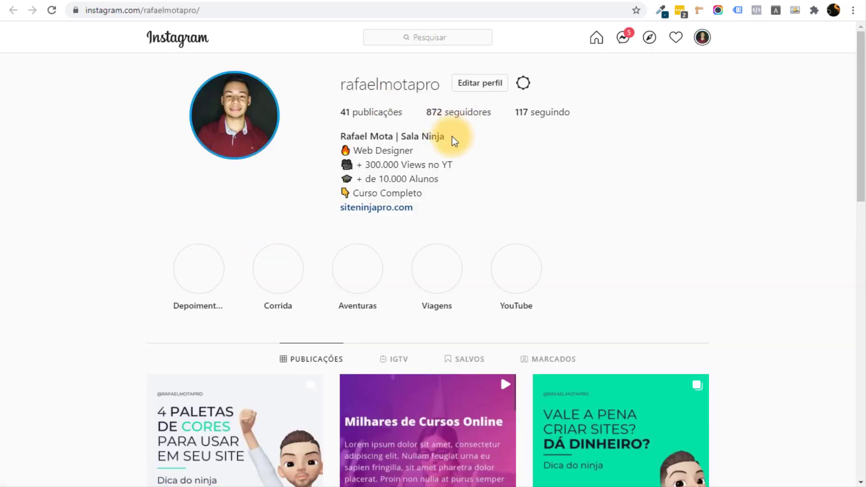
- Close the Instagram tab and scroll back to the top of the store preview
scroll(493, 200, down, 4)
scroll(493, 200, up, 4)
key(ctrl+w)
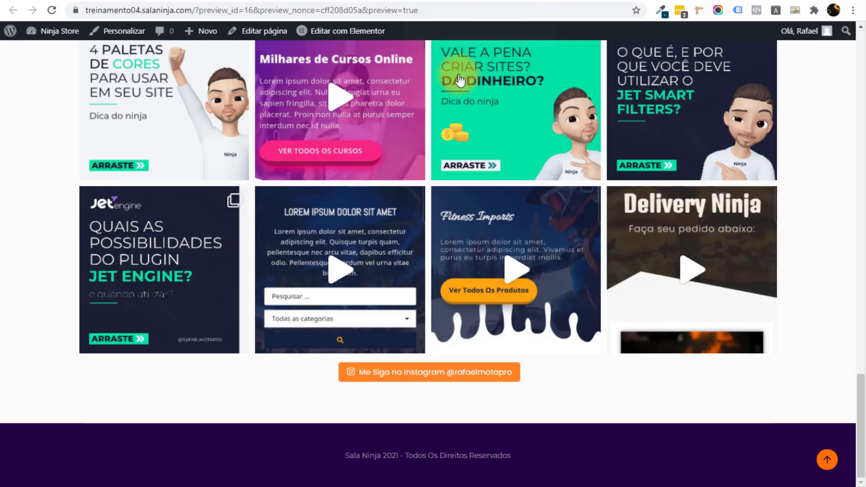
scroll(262, 271, up, 10)
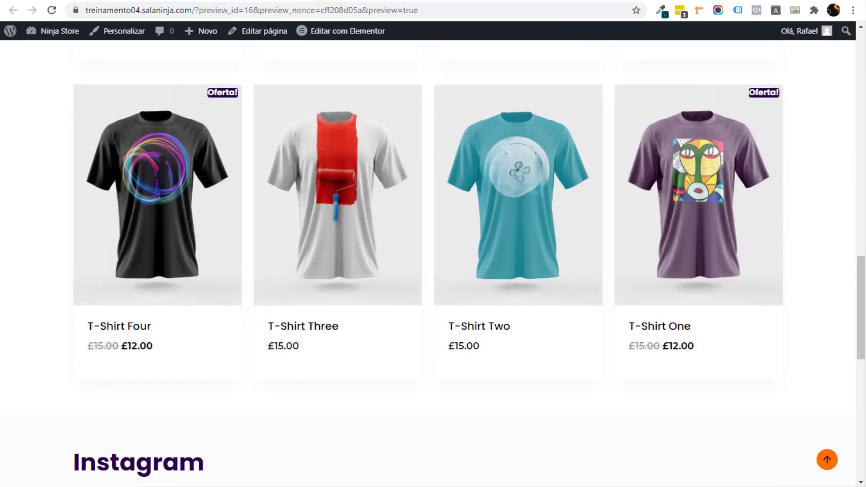
scroll(458, 280, up, 15)
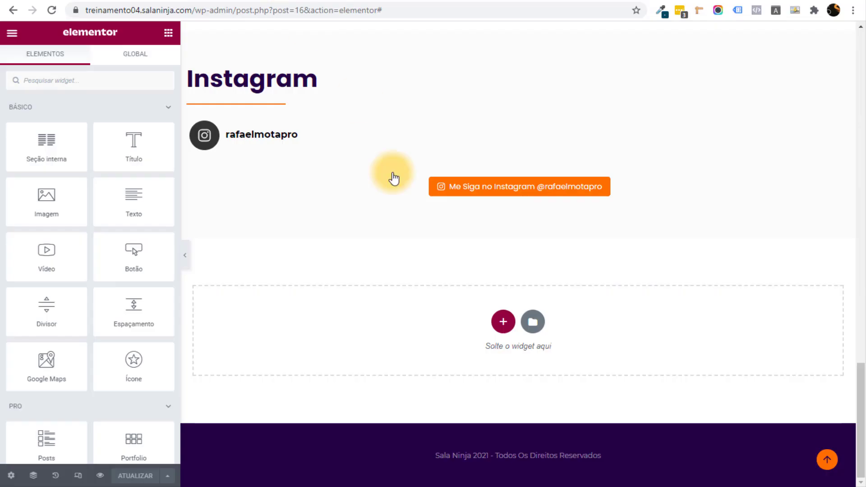
scroll(392, 178, up, 15)
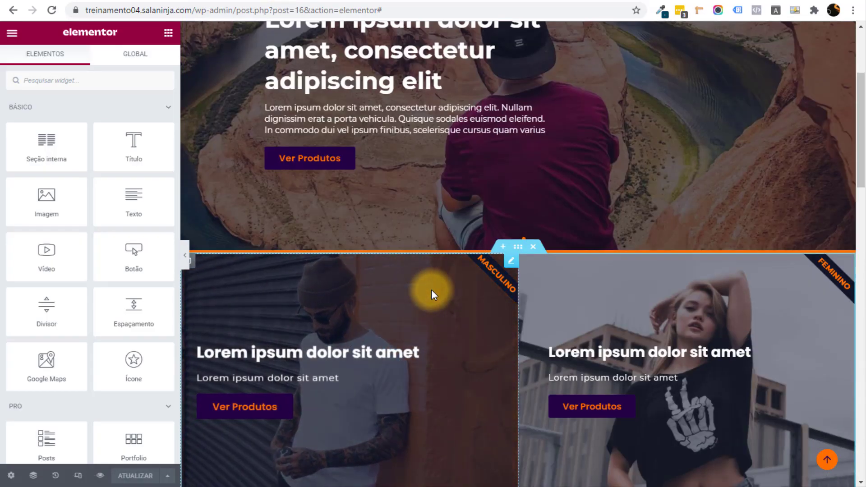
- Switch the Elementor canvas to the 320 px mobile responsive view
scroll(432, 293, up, 4)
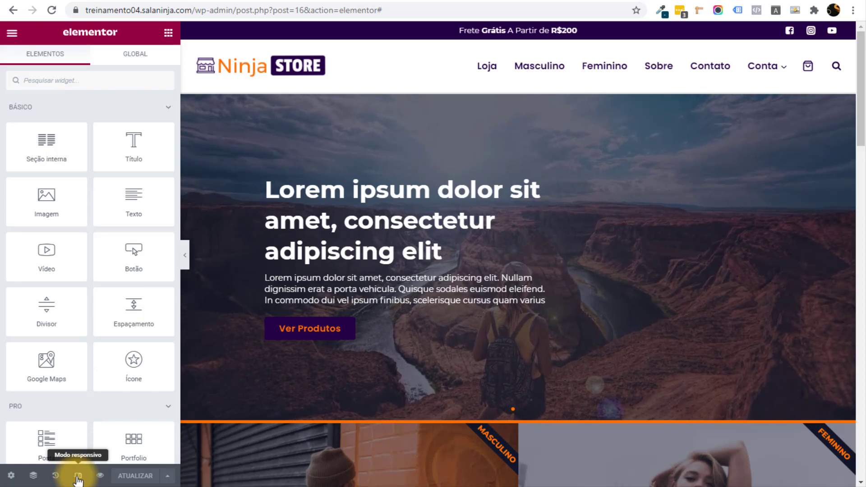
click(78, 477)
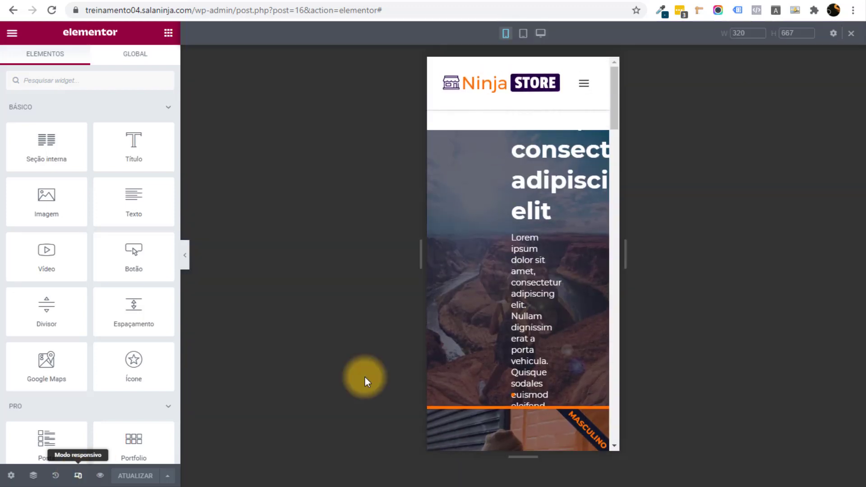
scroll(540, 194, down, 6)
scroll(540, 203, up, 8)
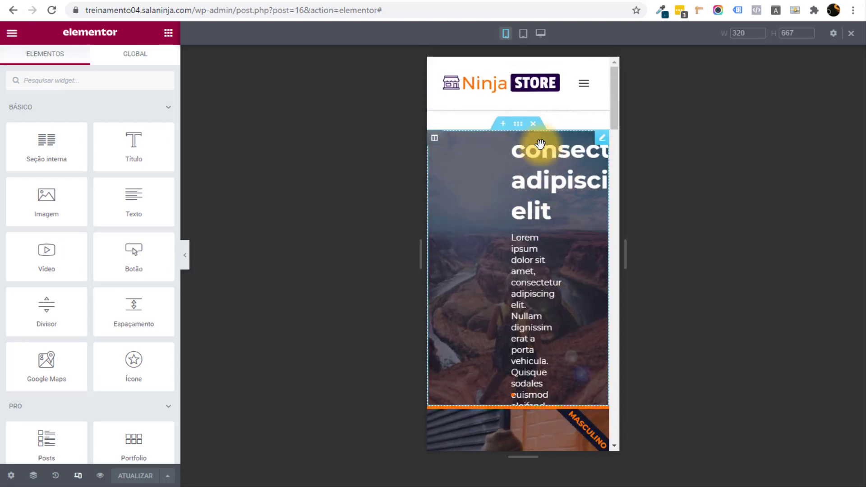
- Open the hero section's Avançado margin settings, then the hero slider's own settings
click(518, 126)
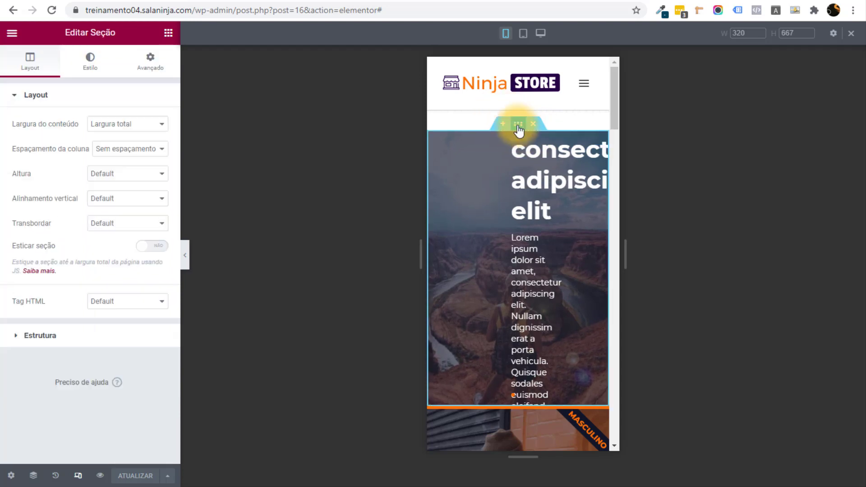
click(143, 67)
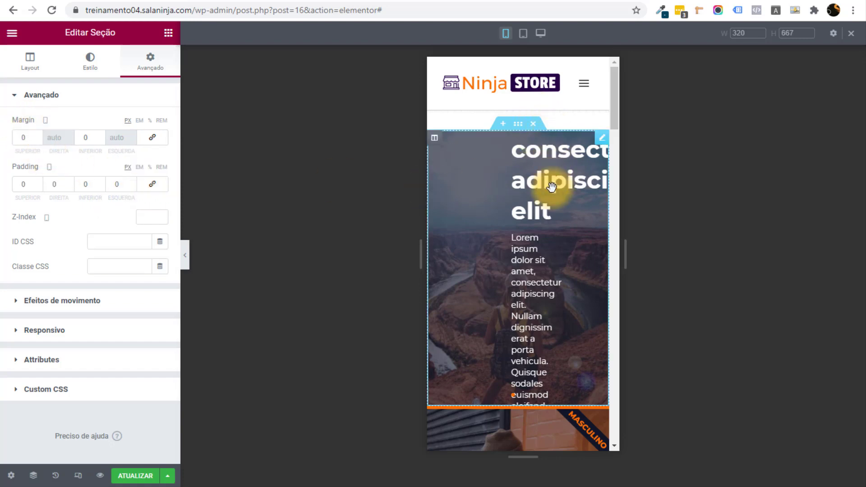
scroll(551, 184, down, 5)
scroll(548, 192, up, 5)
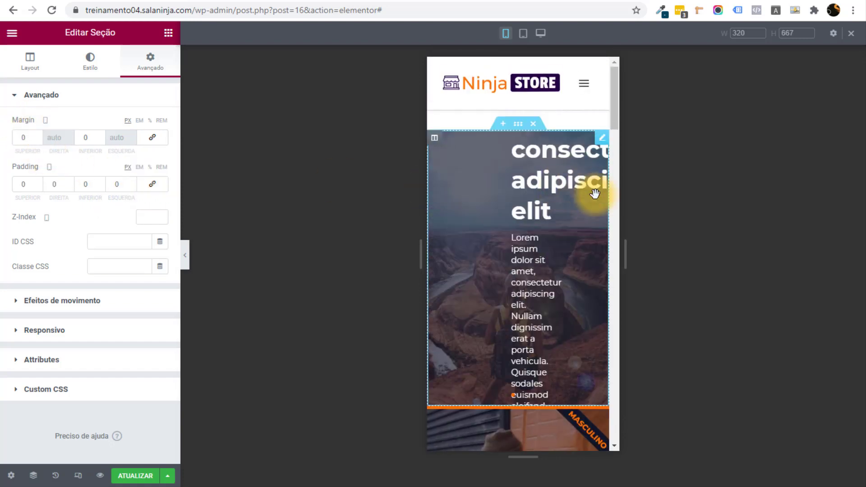
click(603, 140)
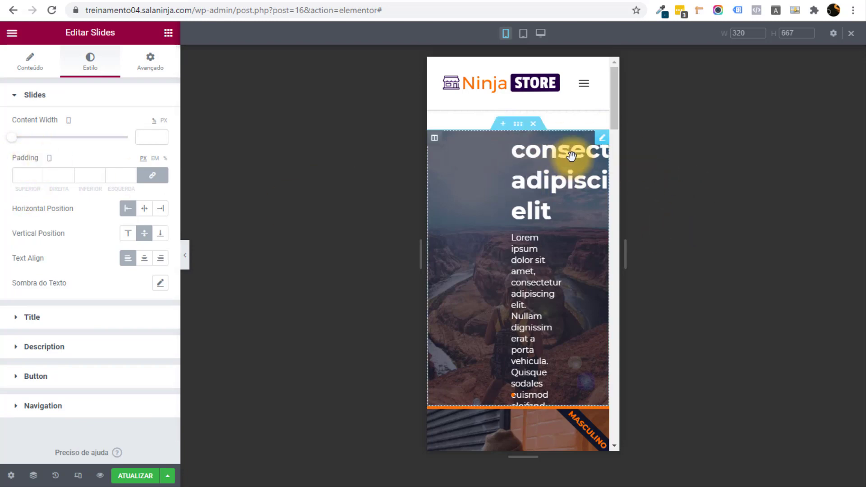
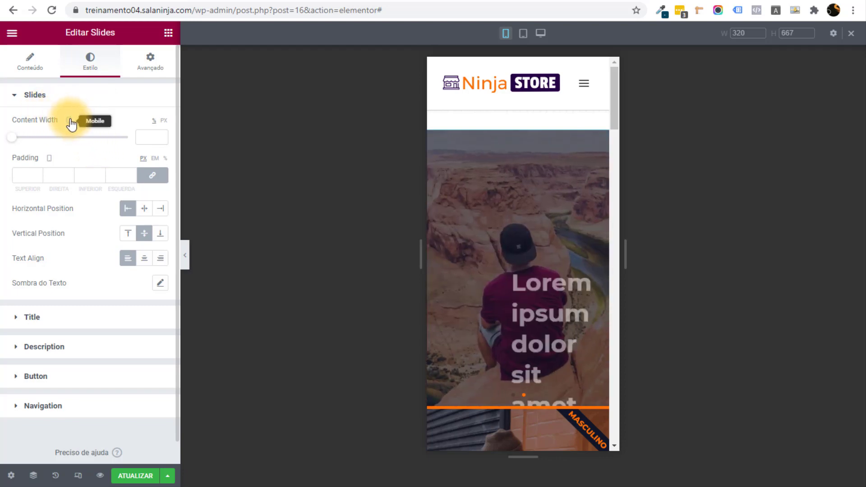
- Set the mobile slide content width to 90 and unlinked left and right padding to 20 px
drag(9, 144, 14, 144)
drag(106, 143, 118, 144)
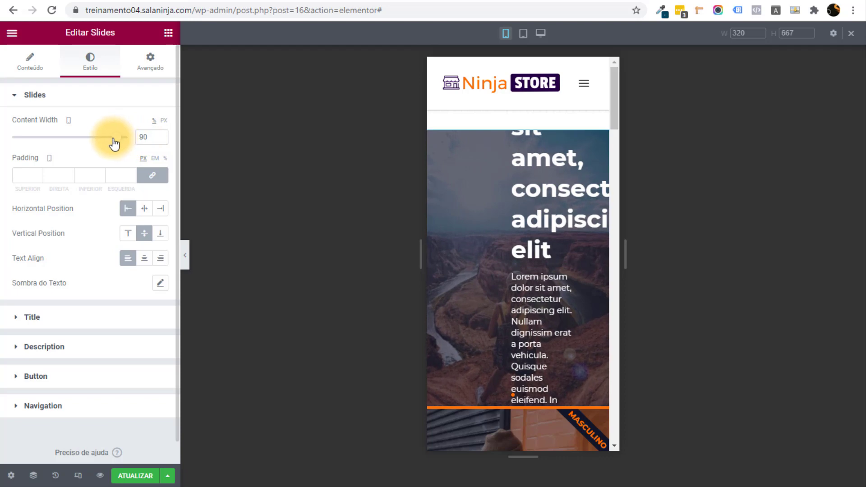
click(164, 179)
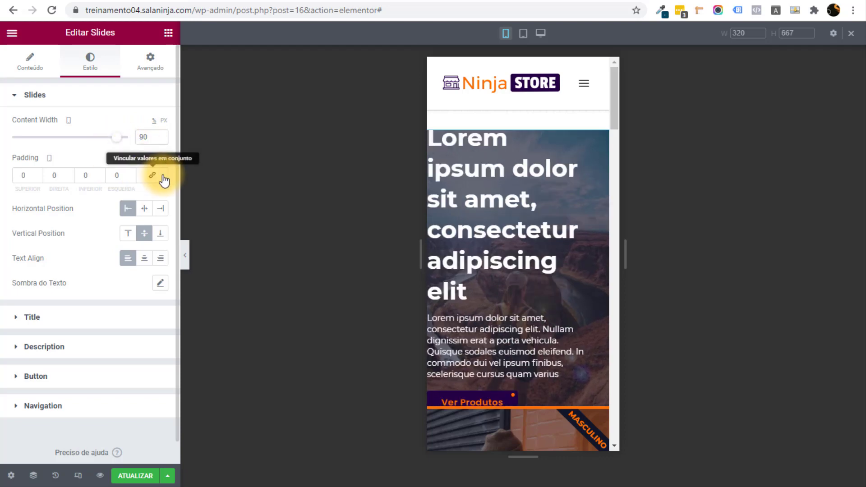
click(114, 177)
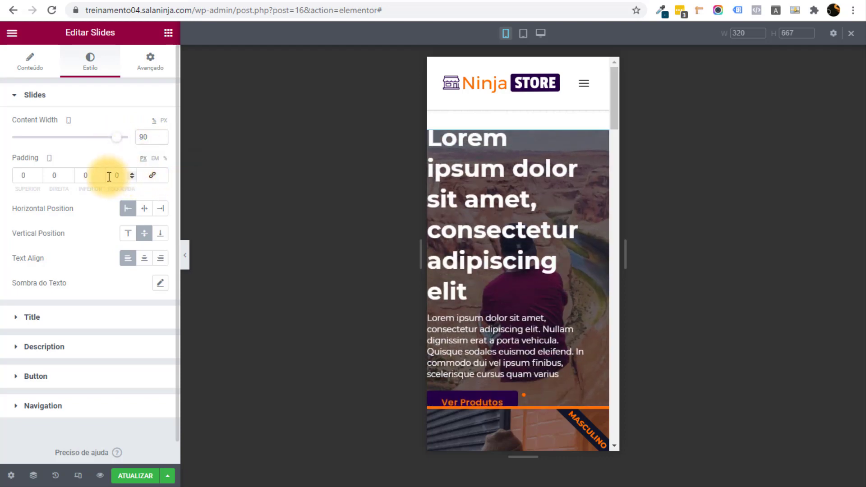
text(20)
click(52, 176)
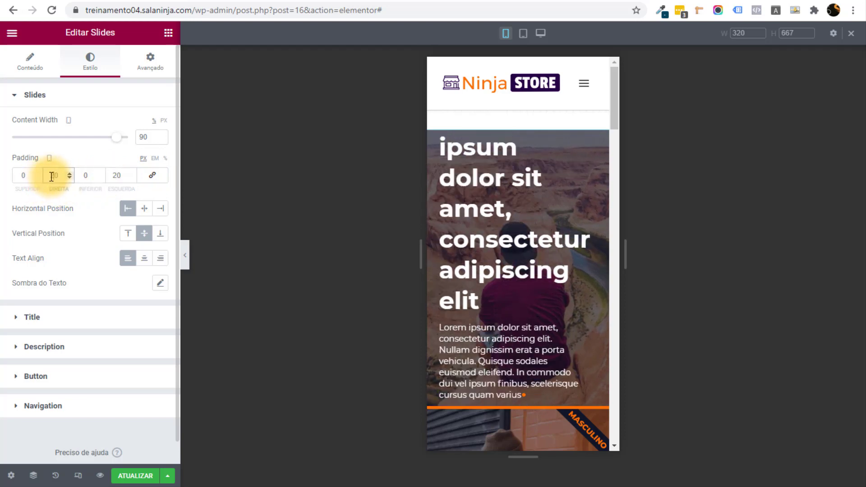
text(20)
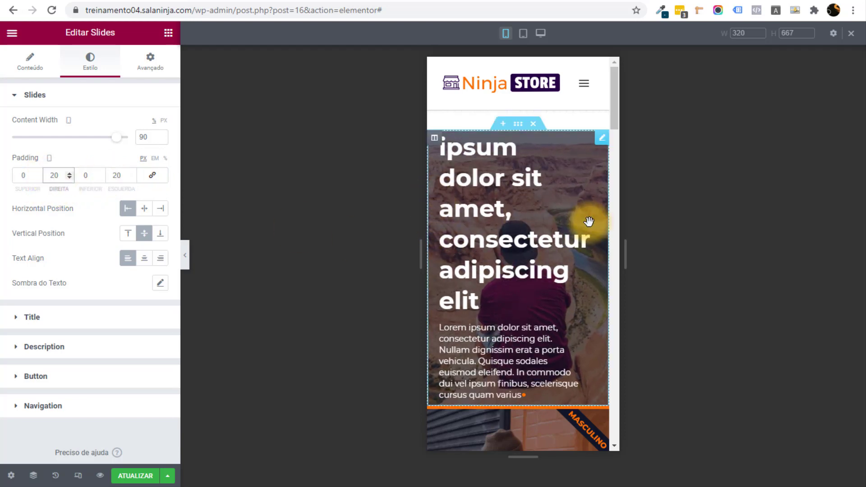
click(127, 317)
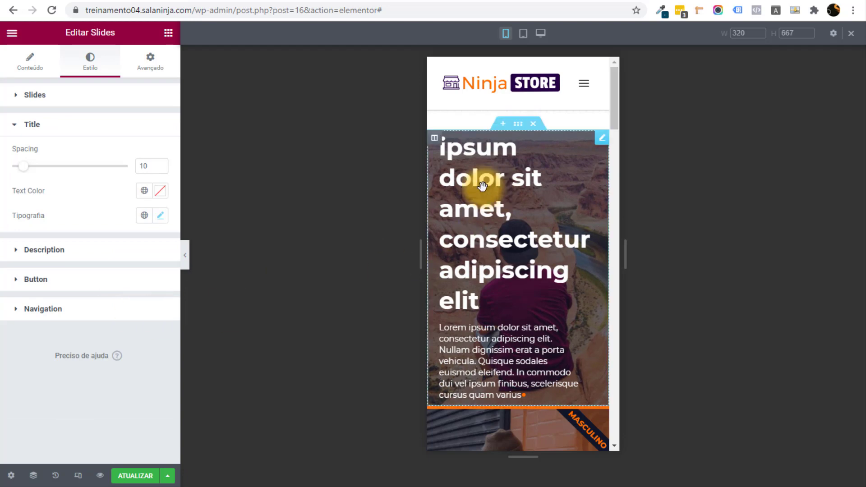
- Set the mobile slide title font size to 20 px
click(161, 216)
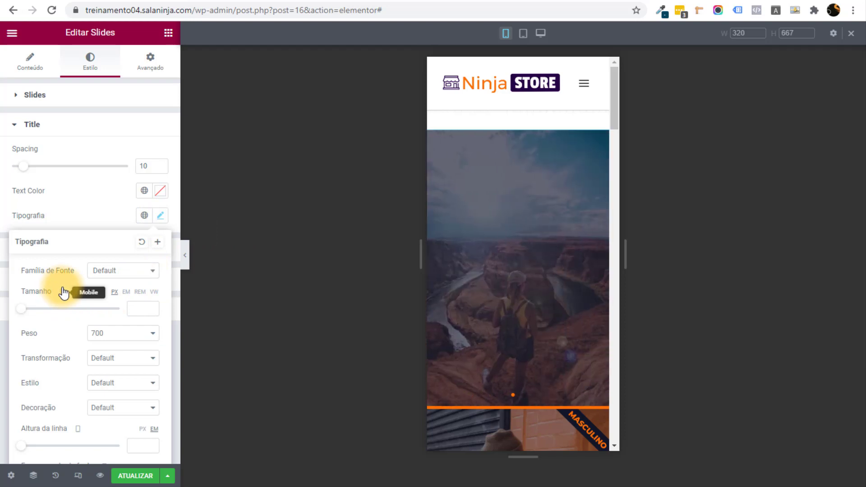
click(138, 307)
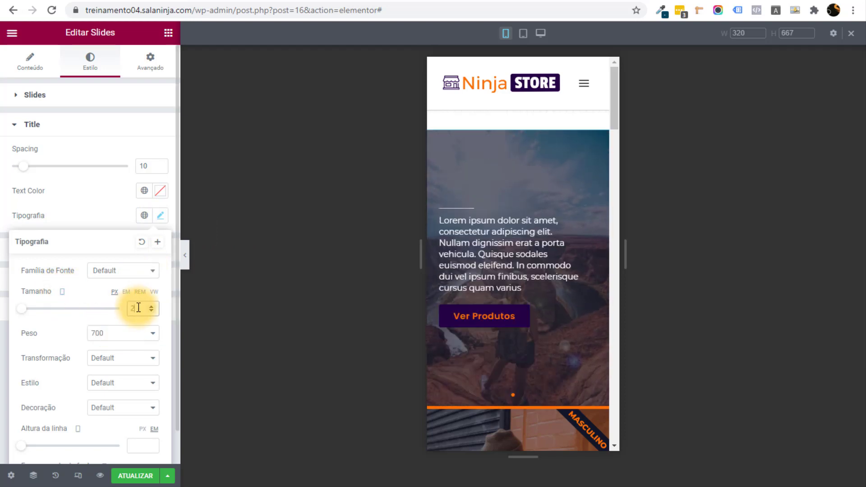
text(24)
key(BackSpace)
text(0)
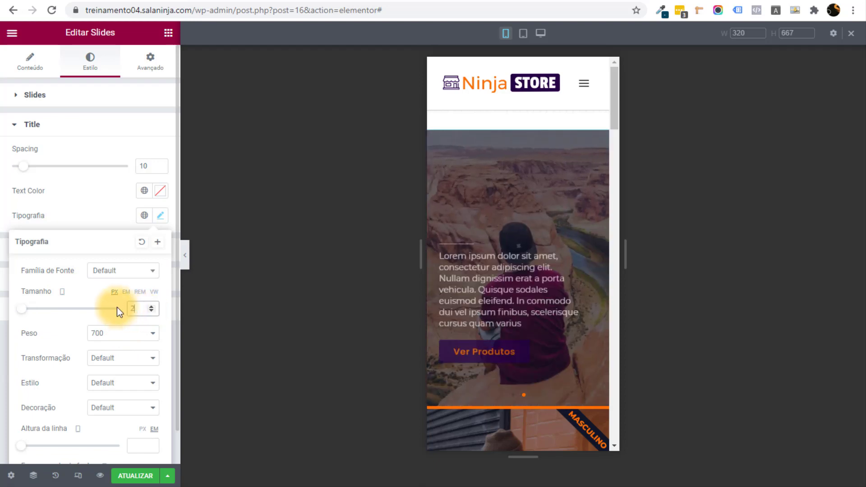
click(2, 276)
- Set the slide description to 12 px with line height raised to 1.8 em
click(29, 157)
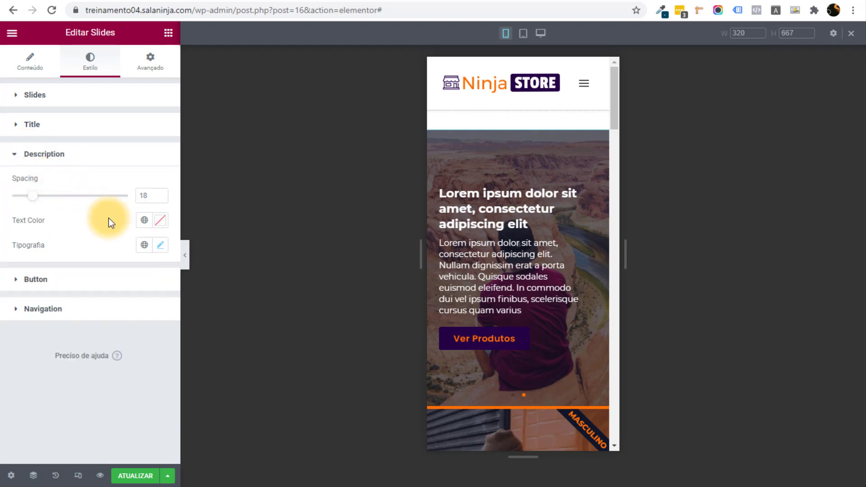
click(160, 245)
click(141, 338)
text(12)
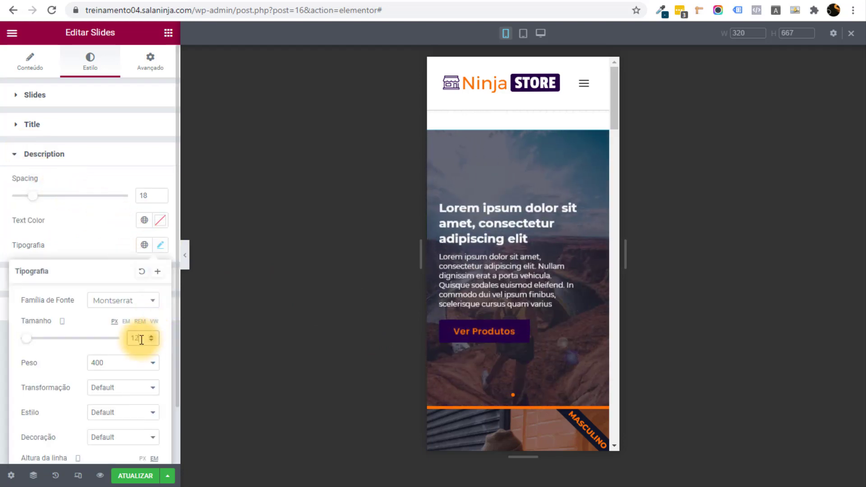
scroll(149, 397, down, 1)
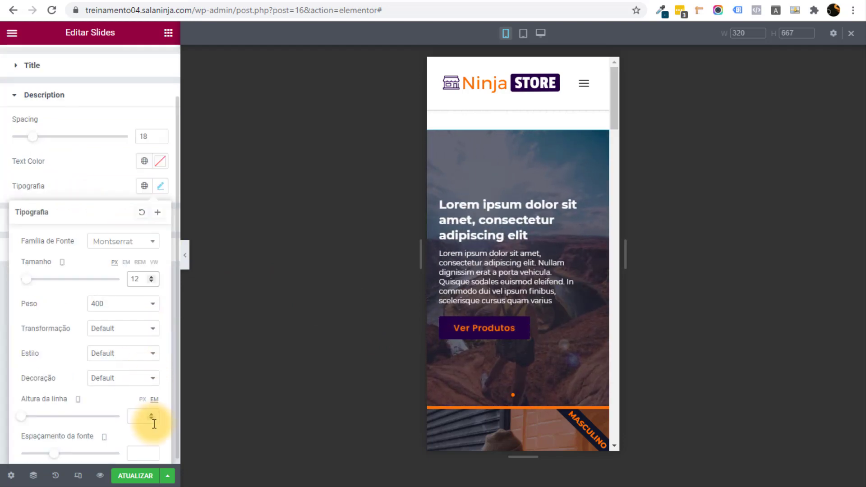
click(152, 413)
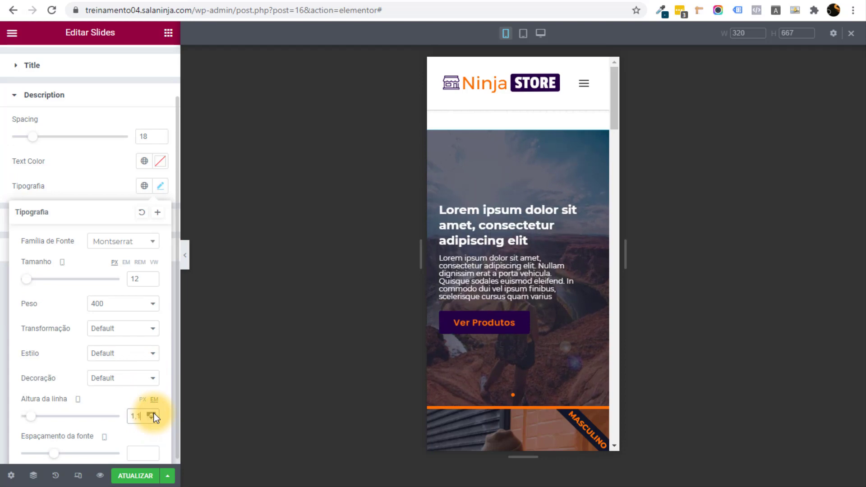
click(151, 414)
click(152, 414)
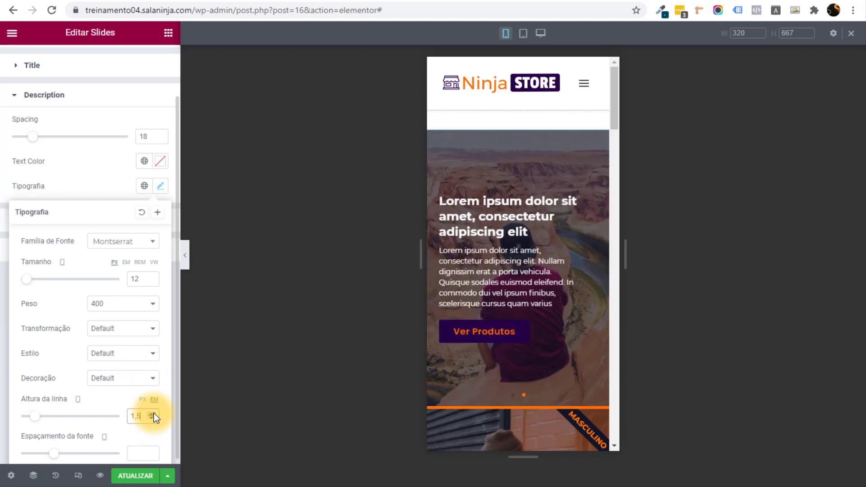
click(464, 236)
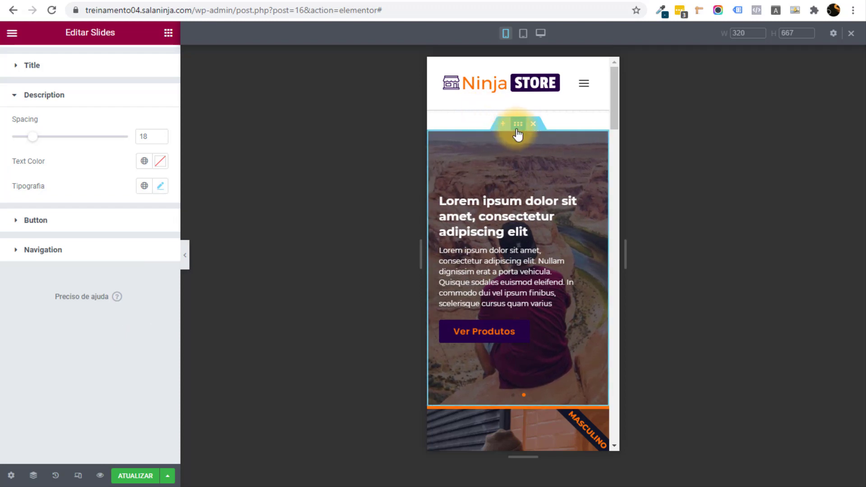
- Give the hero slider section a -34 px top margin
click(518, 124)
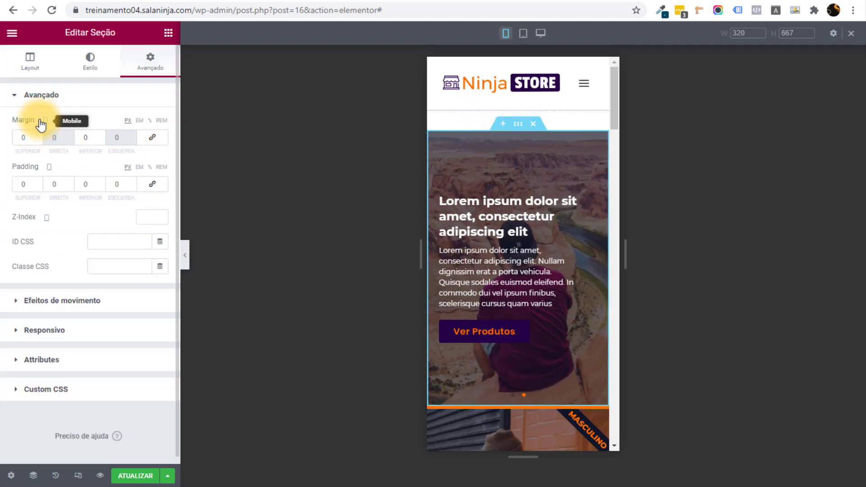
key(Down)
key(Down)
key(Down)
key(Down)
key(Down)
key(Down)
key(Down)
key(Down)
key(Down)
key(Down)
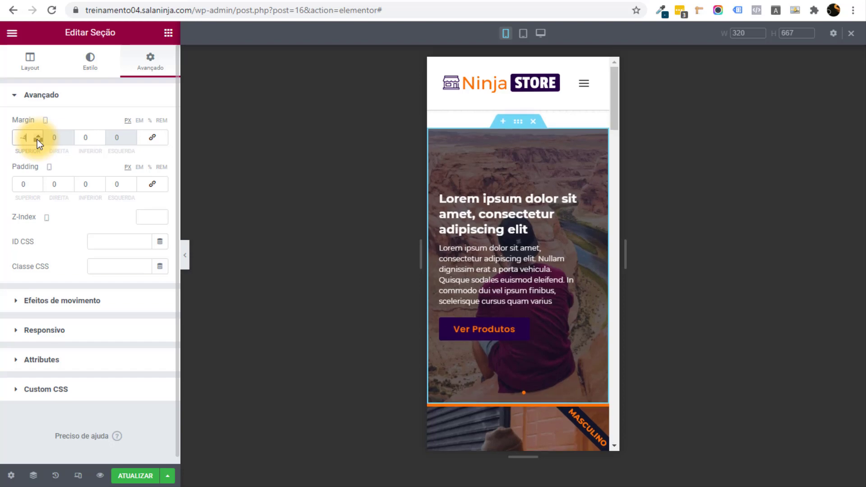
key(Down)
key(Down)
key(Down)
key(Down)
key(Down)
key(Down)
key(Down)
key(Down)
key(Down)
key(Down)
key(Down)
key(Down)
key(Down)
key(Down)
key(Down)
key(Down)
key(Down)
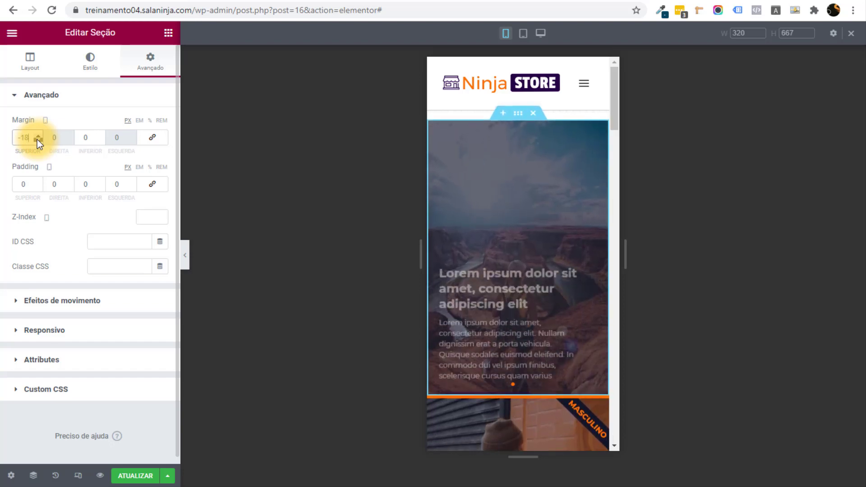
key(Down)
key(Down)
key(Down)
key(Down)
key(Down)
key(Down)
key(Down)
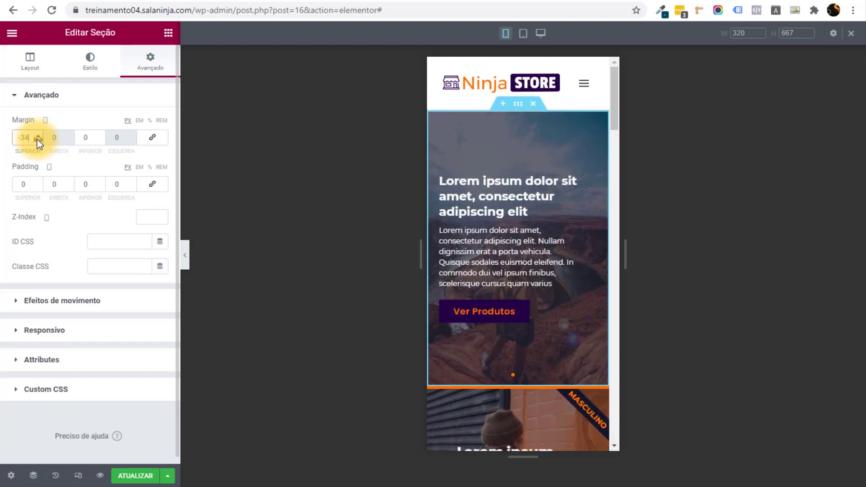
- Preview the mobile page with the editor panel hidden, then restore the panel
click(188, 254)
scroll(446, 238, down, 1)
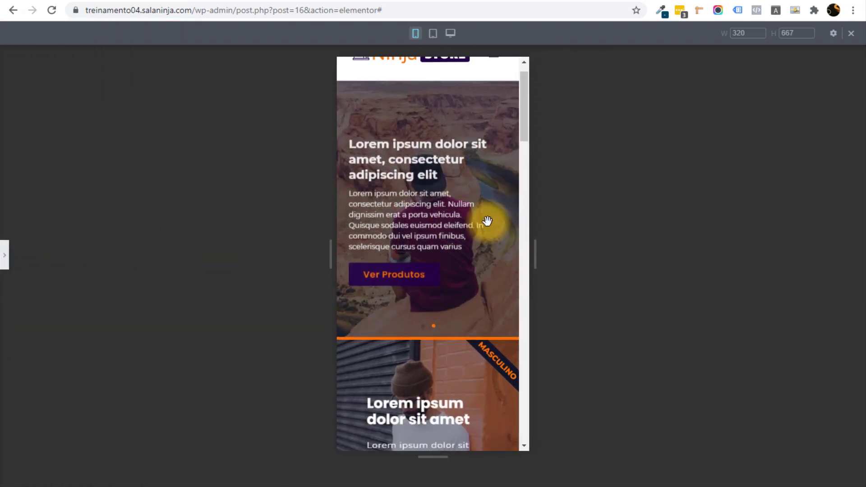
scroll(437, 224, up, 1)
scroll(470, 236, down, 2)
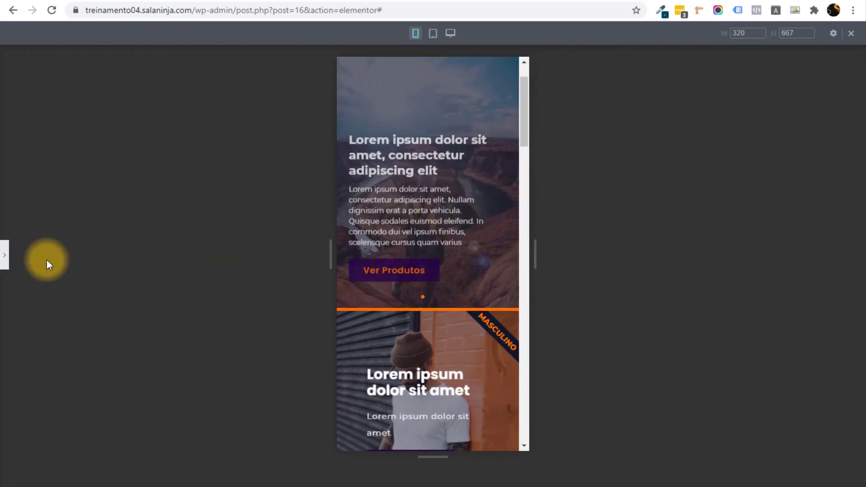
click(3, 270)
scroll(534, 230, down, 4)
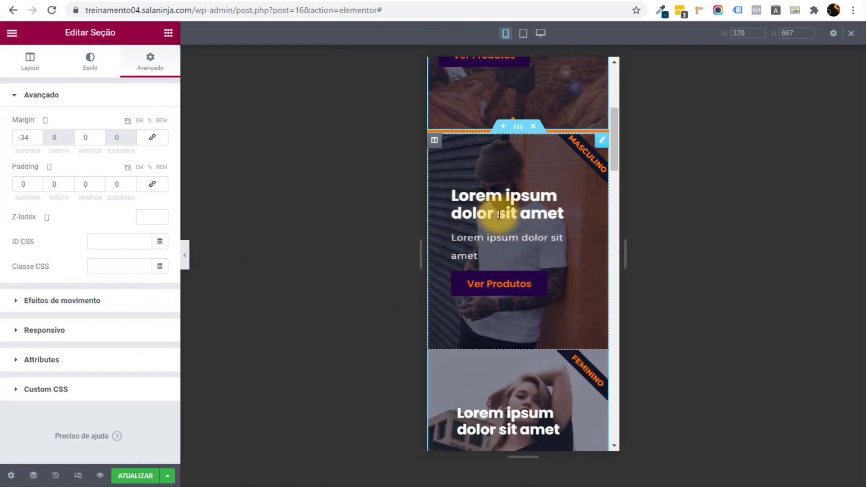
scroll(513, 210, down, 5)
scroll(552, 226, up, 5)
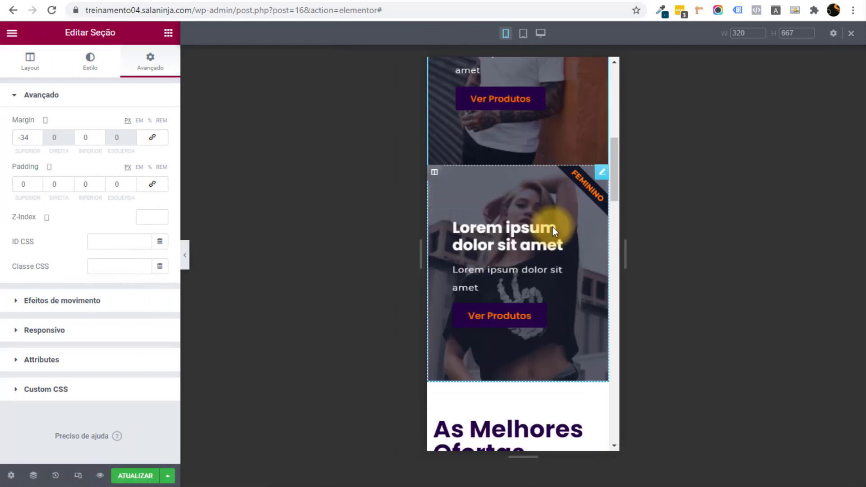
- Set the Masculino card title to 24 px and adjust its line height
click(601, 145)
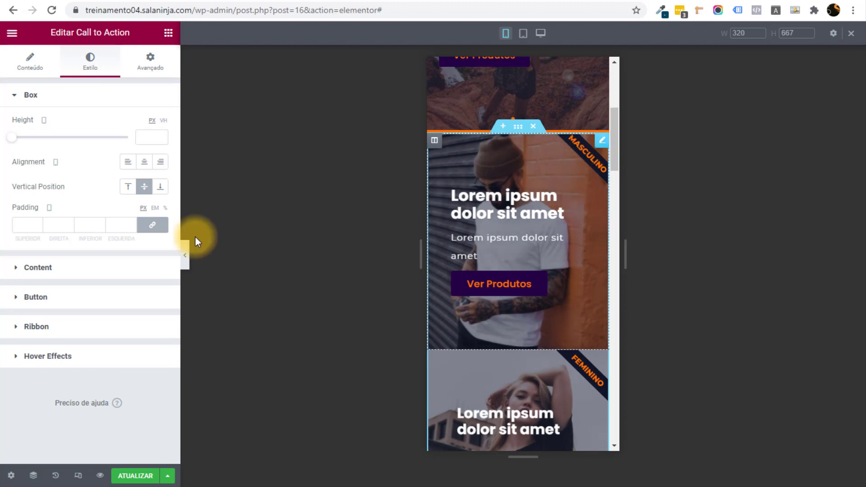
click(38, 267)
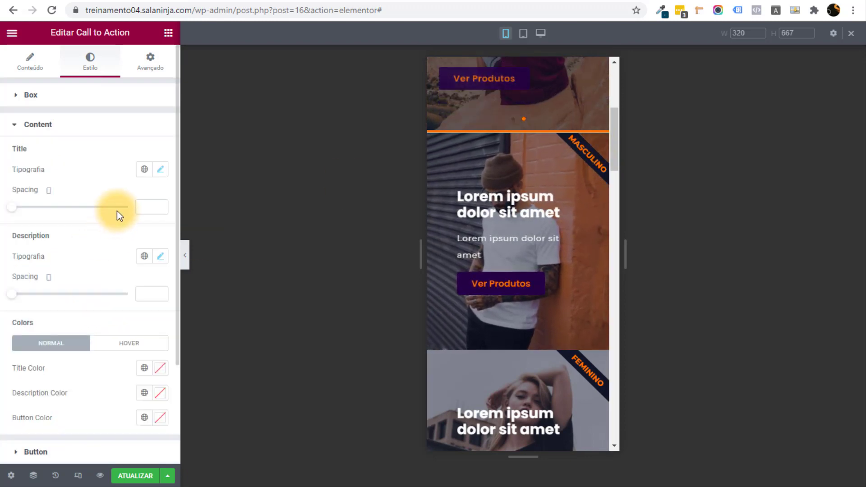
click(168, 173)
text(24)
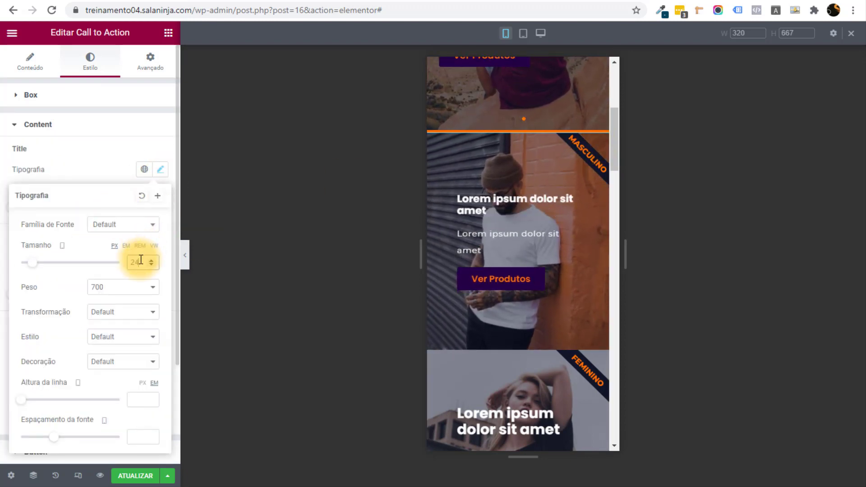
click(153, 397)
click(153, 397)
click(154, 397)
click(154, 397)
click(153, 397)
click(153, 397)
click(154, 397)
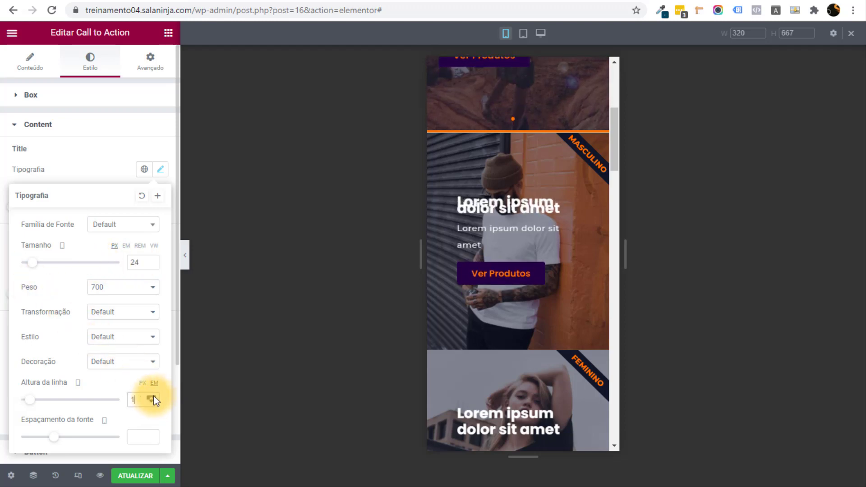
click(153, 397)
click(154, 397)
click(153, 397)
click(154, 397)
click(153, 397)
click(153, 397)
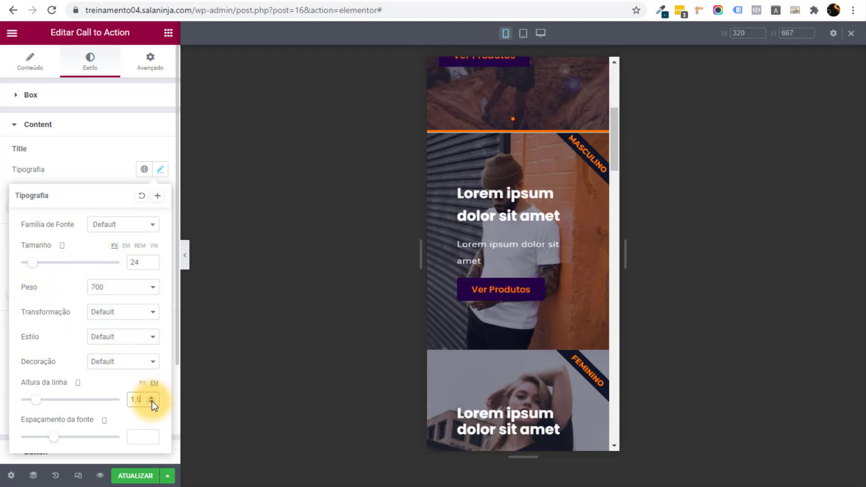
click(152, 402)
click(152, 402)
click(5, 269)
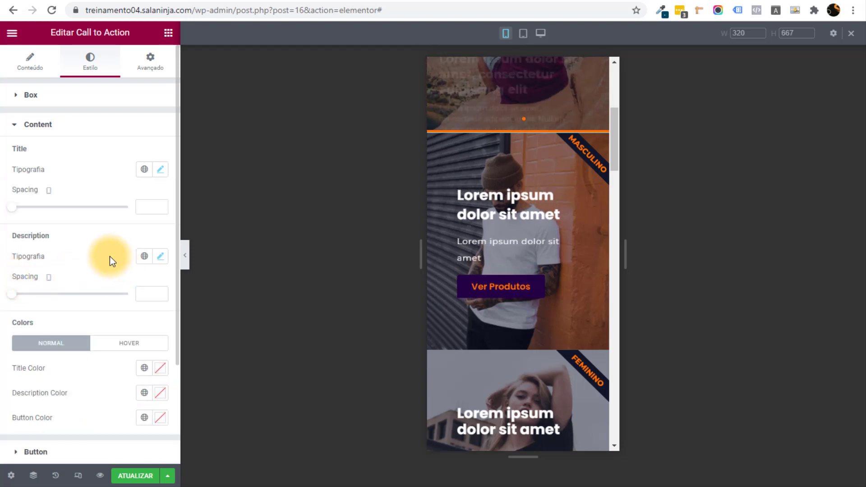
- Resize the Masculino description text and set the title spacing to 0
click(161, 257)
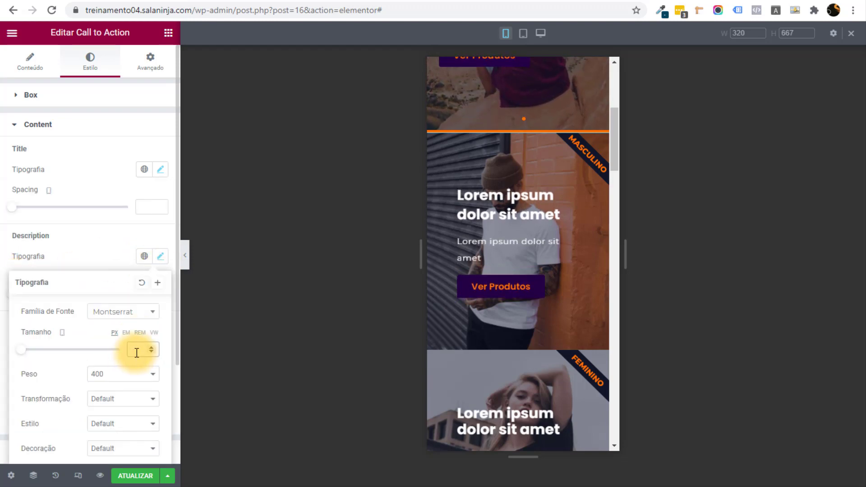
click(136, 352)
text(12)
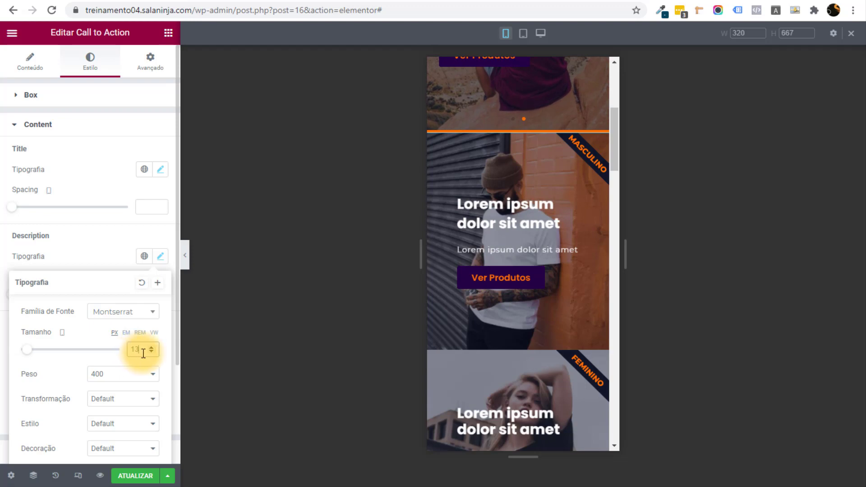
click(9, 241)
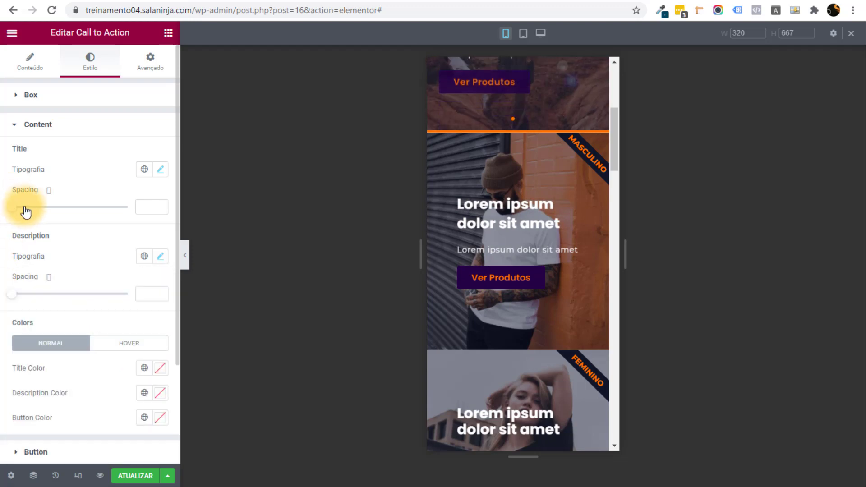
drag(23, 216, 2, 221)
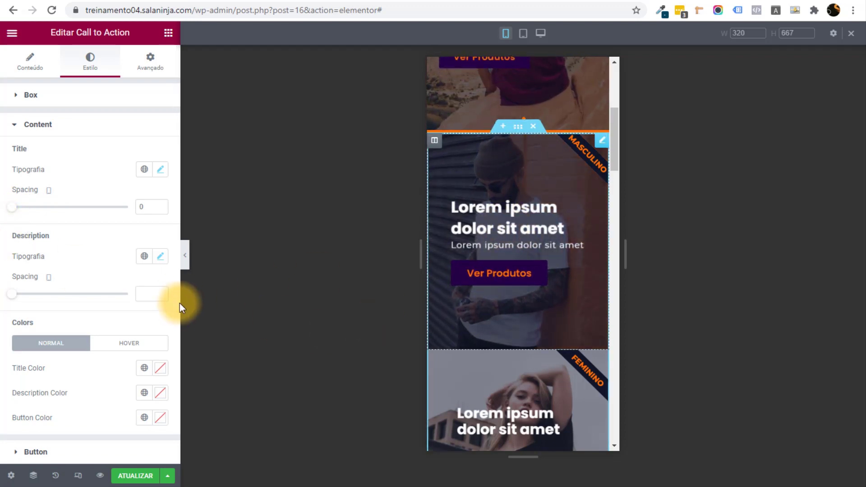
scroll(118, 310, down, 3)
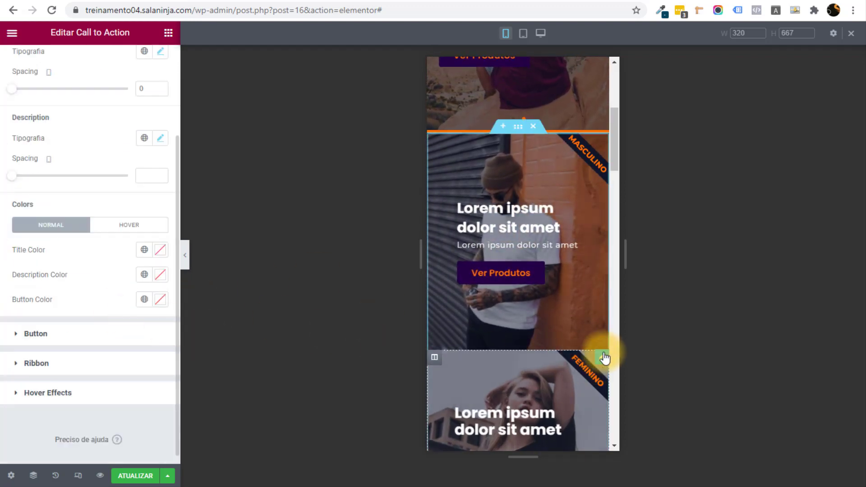
scroll(596, 345, down, 3)
- Set the Feminino card title to 24 px with line height 1.3
click(603, 240)
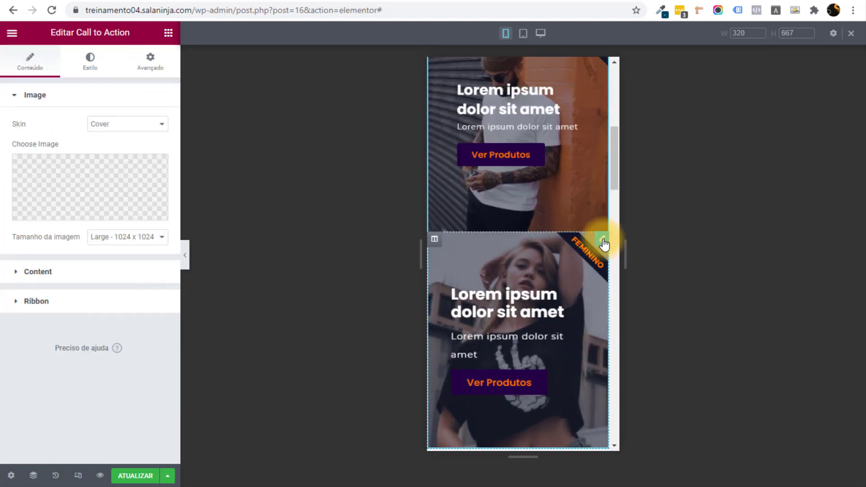
click(92, 66)
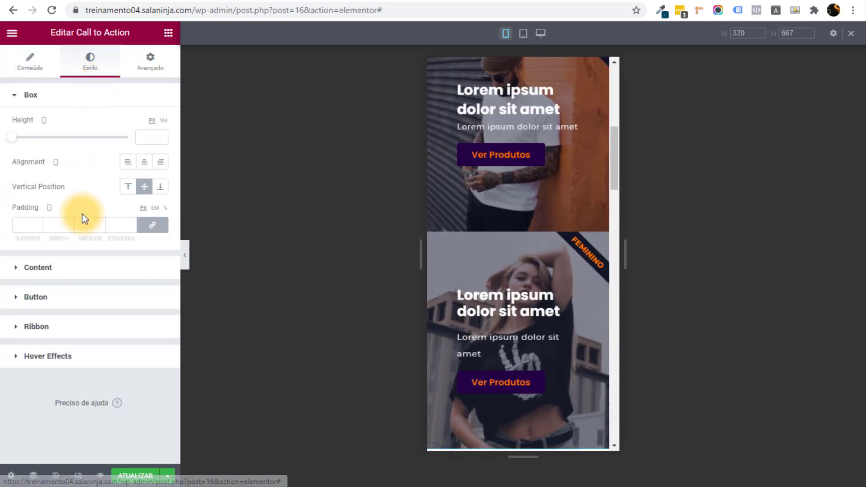
click(50, 268)
click(160, 170)
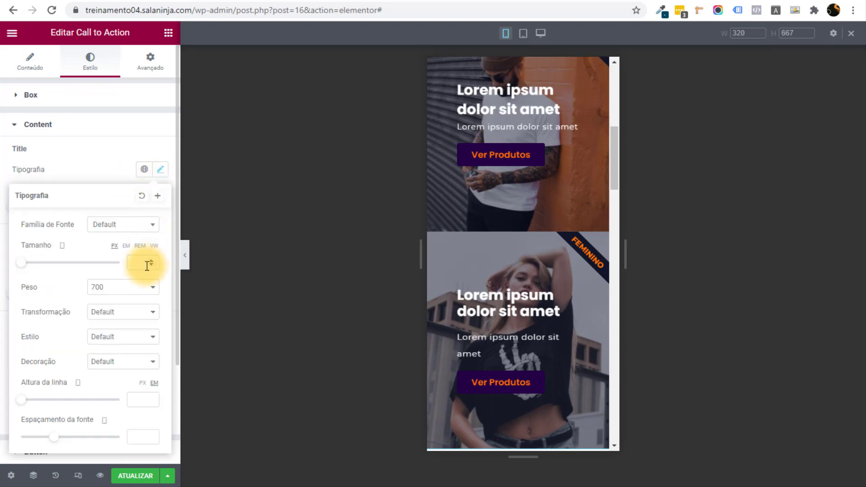
click(140, 266)
text(24)
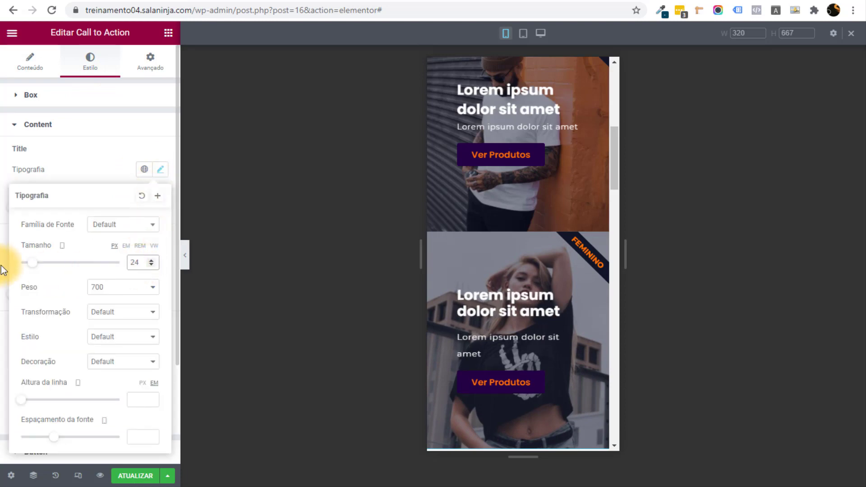
click(151, 398)
click(152, 397)
click(152, 397)
click(152, 398)
click(151, 398)
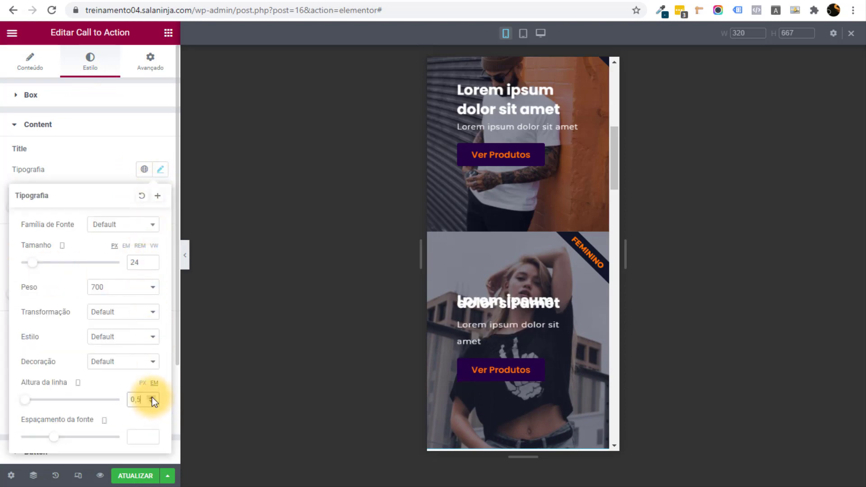
click(152, 398)
click(152, 398)
click(151, 398)
click(151, 398)
click(151, 398)
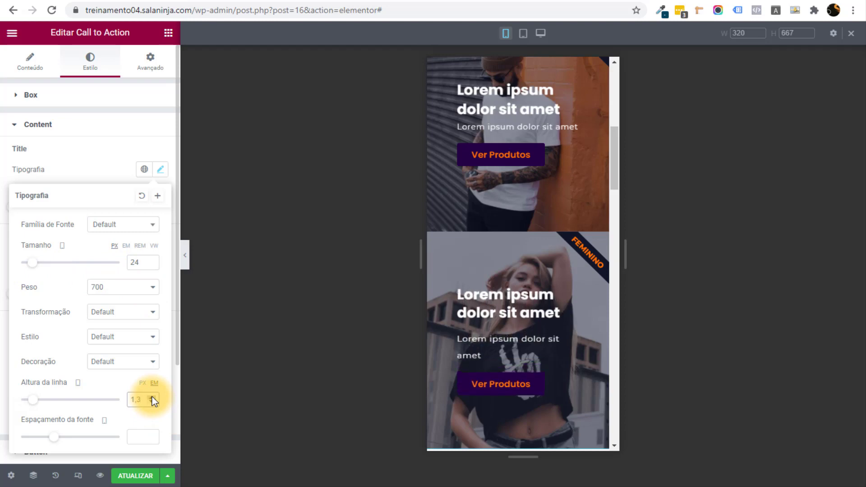
click(3, 341)
- Set the Feminino description to 13 px and the title spacing to 0
scroll(158, 268, down, 3)
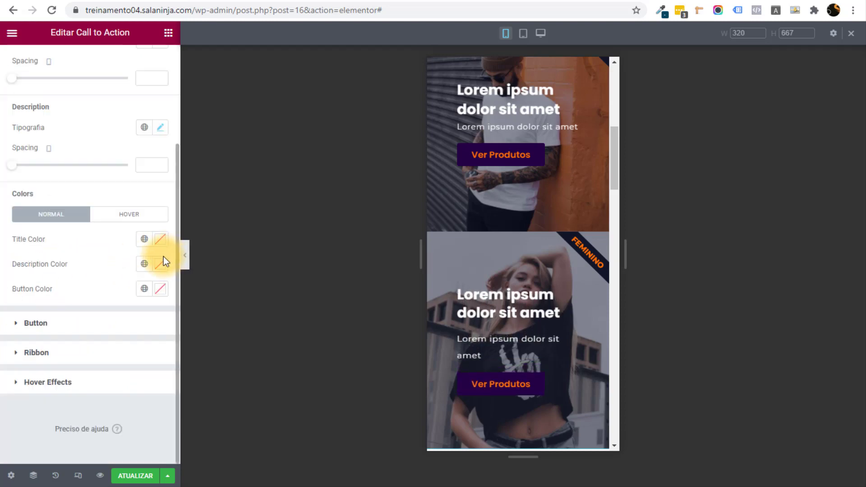
scroll(95, 108, up, 3)
click(161, 247)
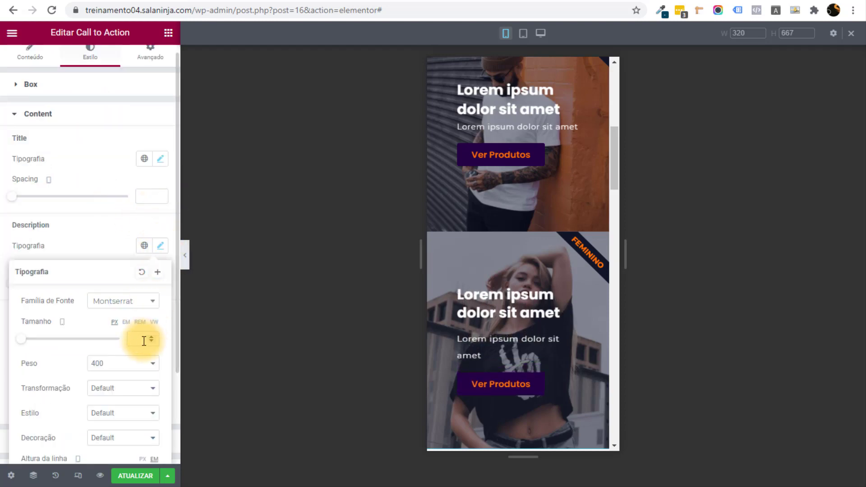
text(13)
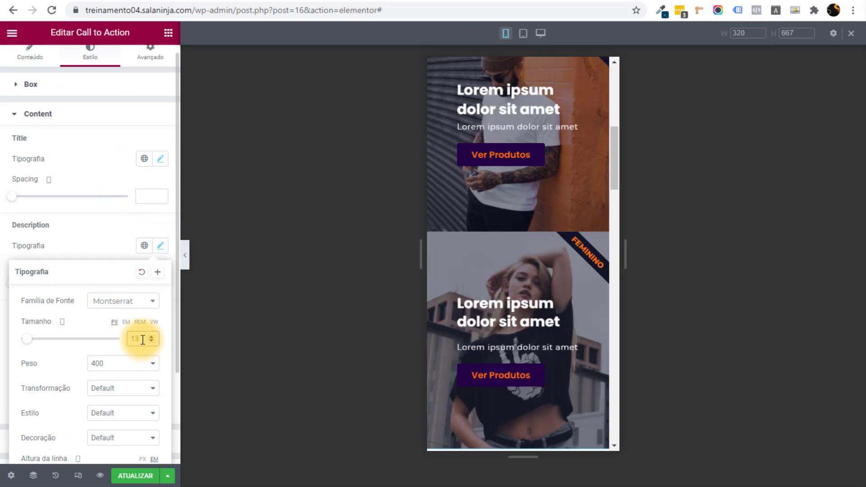
click(4, 227)
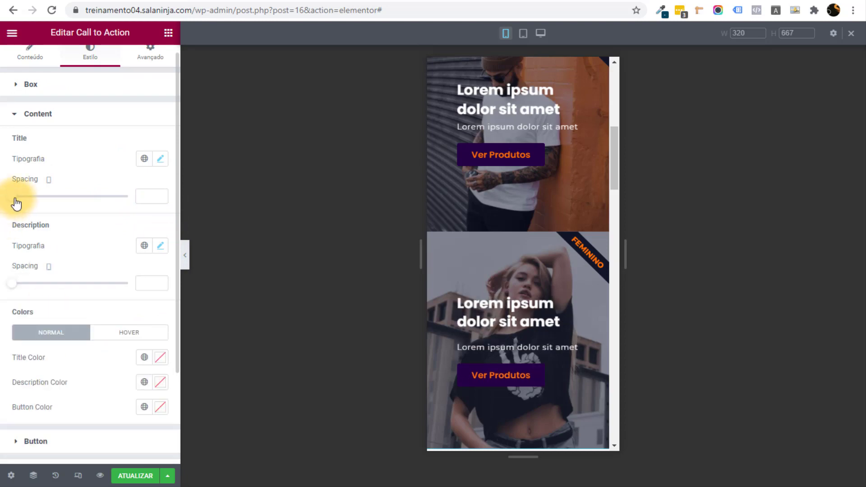
drag(33, 205, 2, 215)
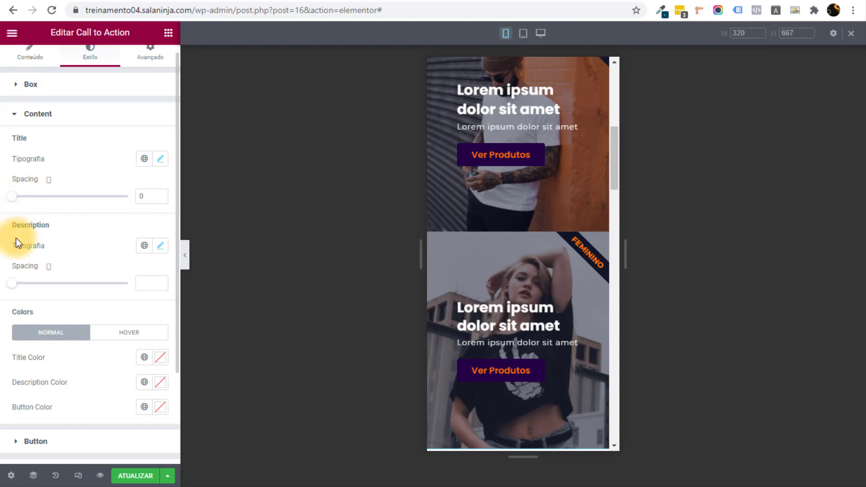
scroll(571, 204, down, 4)
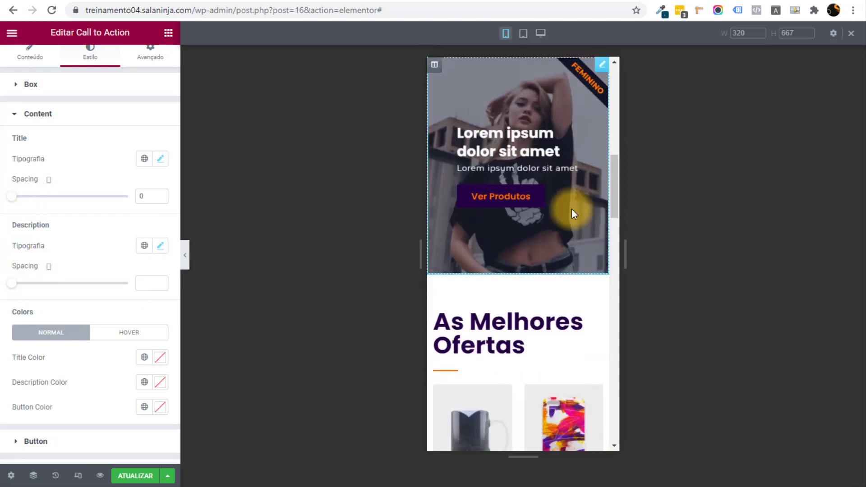
scroll(572, 208, down, 4)
- Set the As Melhores Ofertas heading font size to 24 px
click(514, 156)
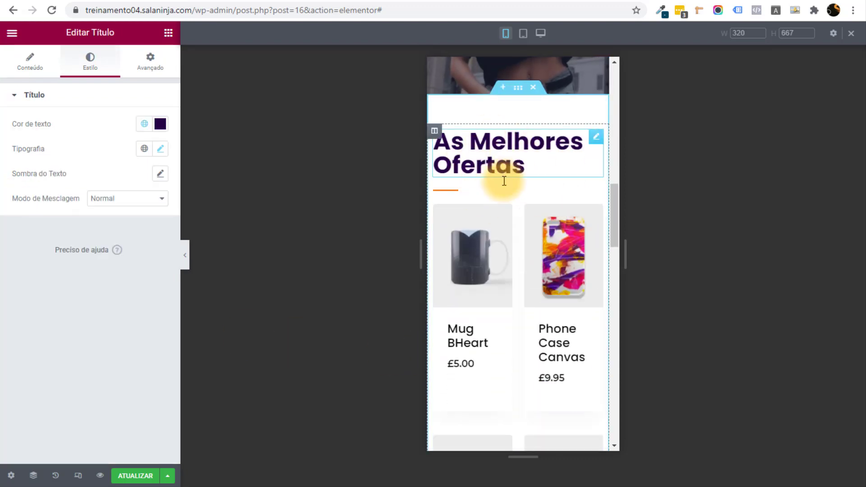
click(163, 154)
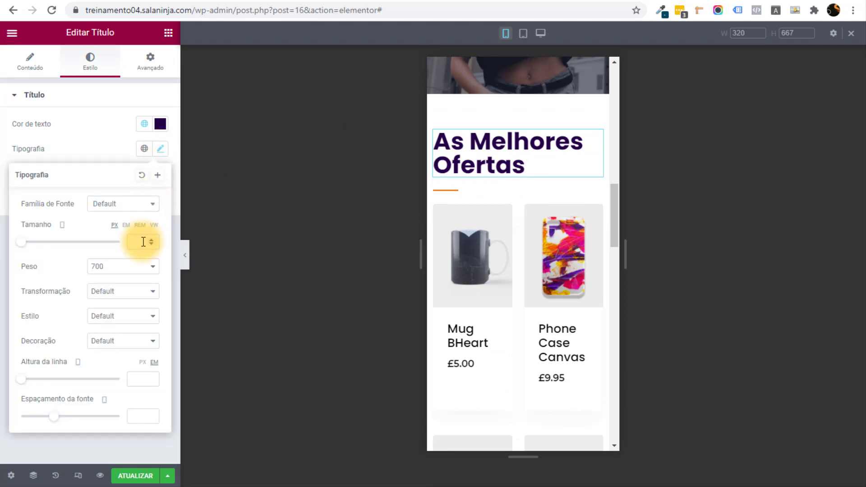
text(24)
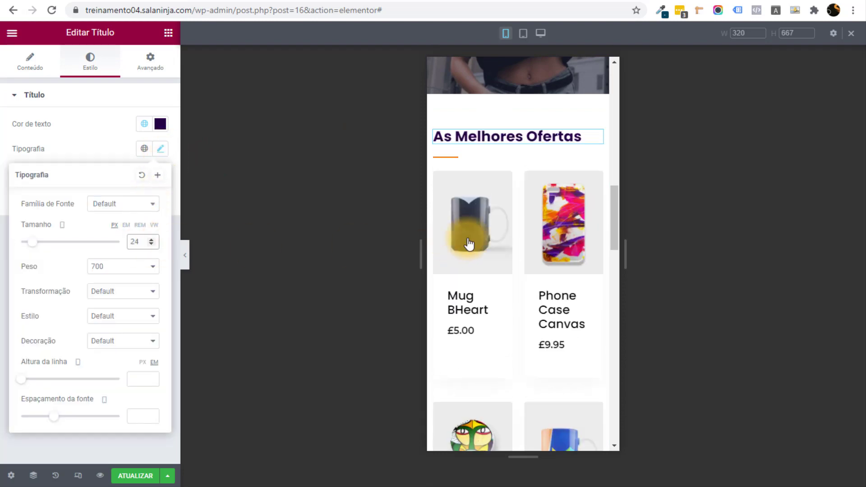
scroll(556, 256, down, 1)
scroll(556, 256, down, 2)
scroll(586, 231, up, 3)
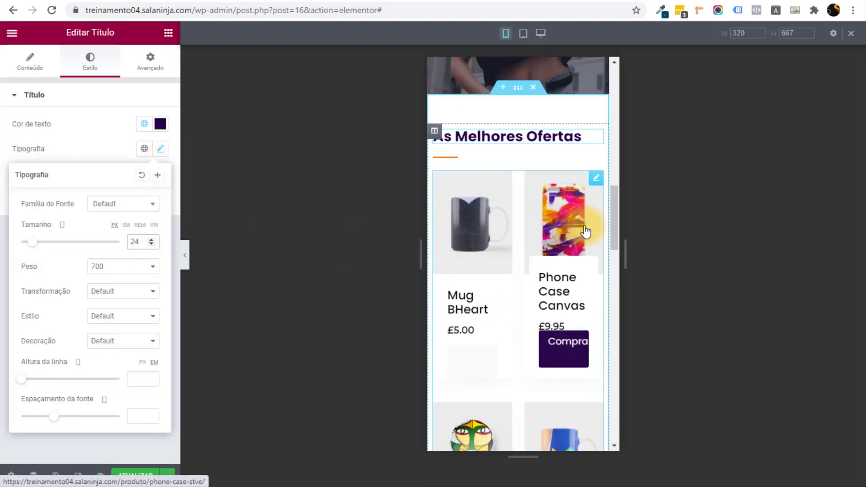
click(598, 182)
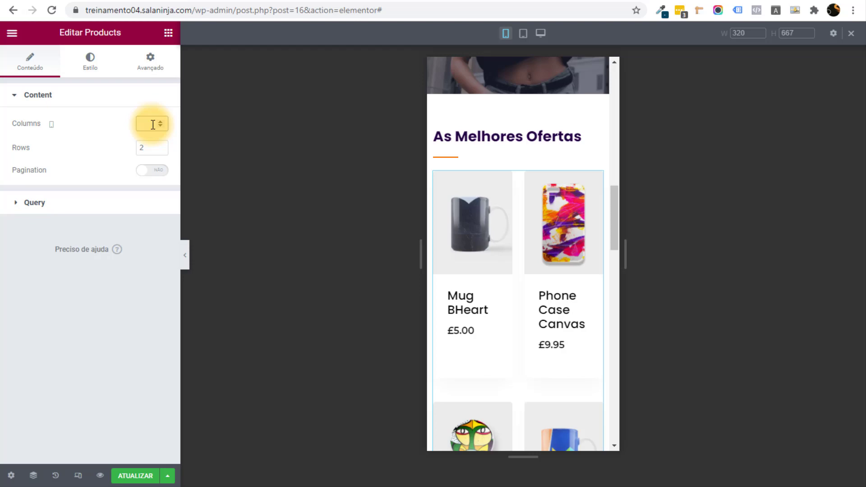
- Set the mobile Products grid to 1 column and save the page with ATUALIZAR
text(1)
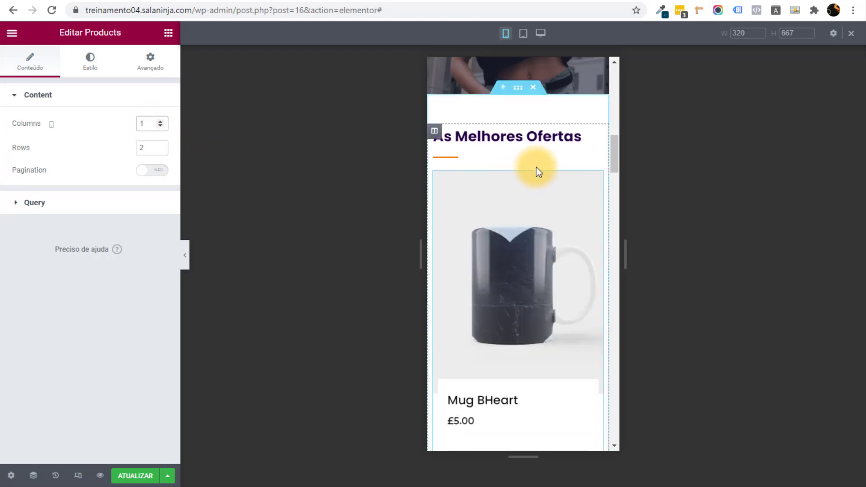
scroll(526, 159, down, 3)
scroll(520, 244, down, 15)
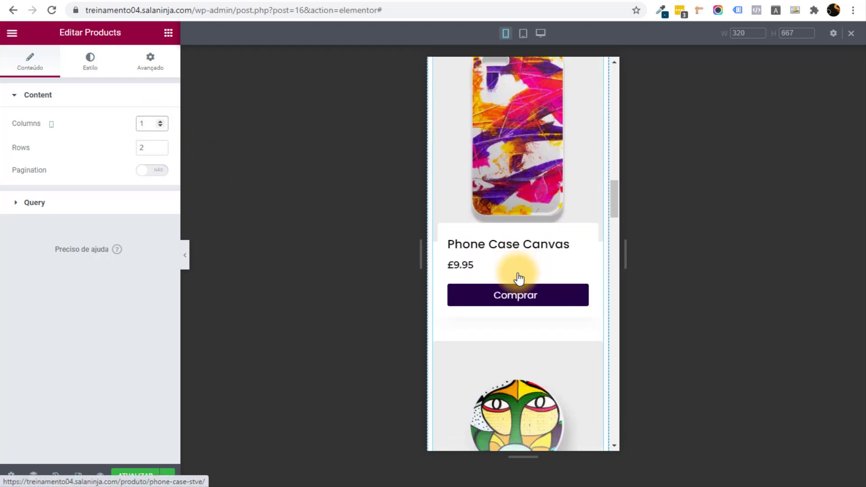
scroll(521, 276, down, 20)
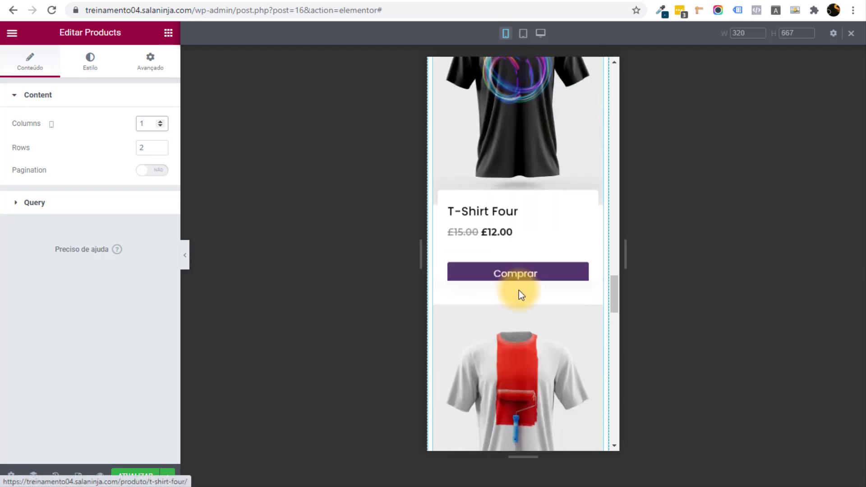
scroll(522, 295, down, 15)
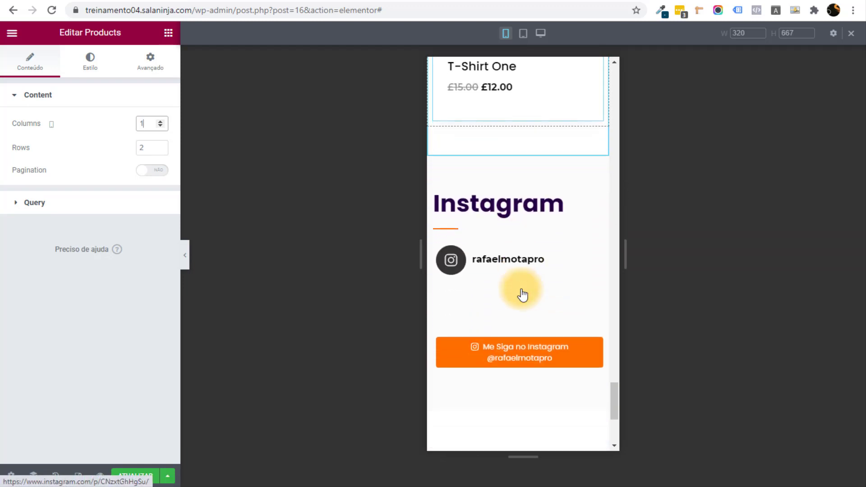
scroll(497, 203, up, 1)
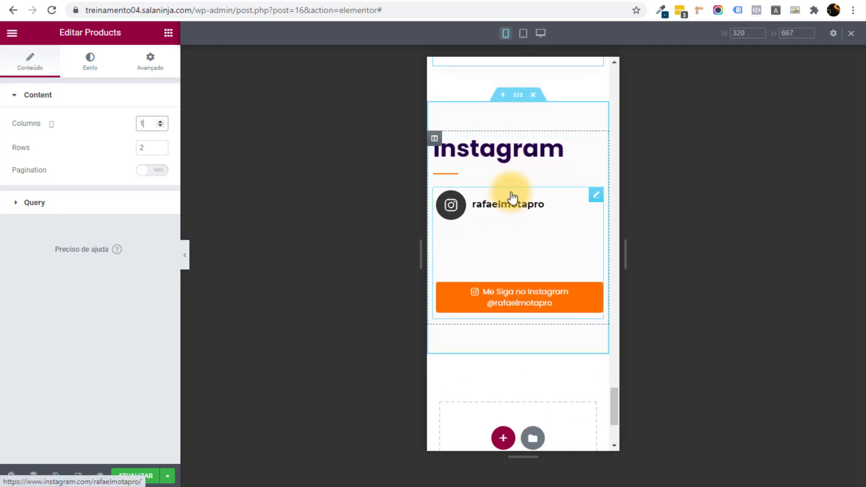
scroll(555, 216, down, 4)
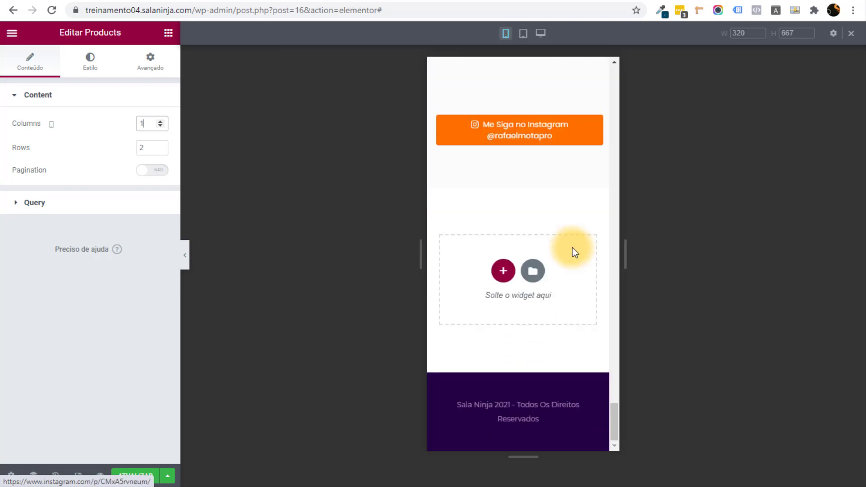
scroll(573, 255, up, 10)
click(137, 477)
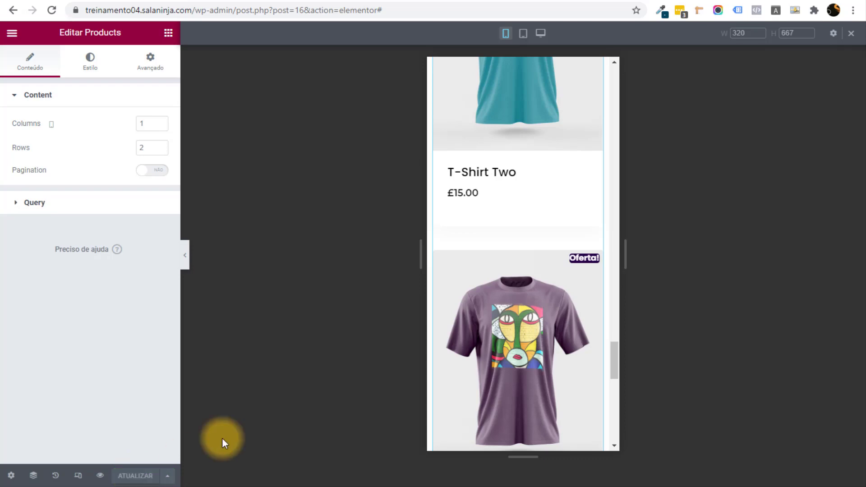
- In tablet view, give the canyon hero section a -34 px top margin
click(523, 35)
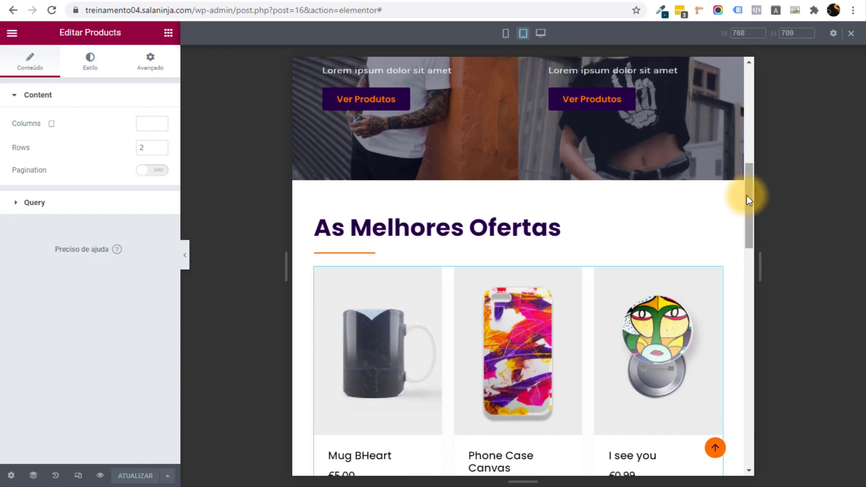
drag(746, 196, 756, 86)
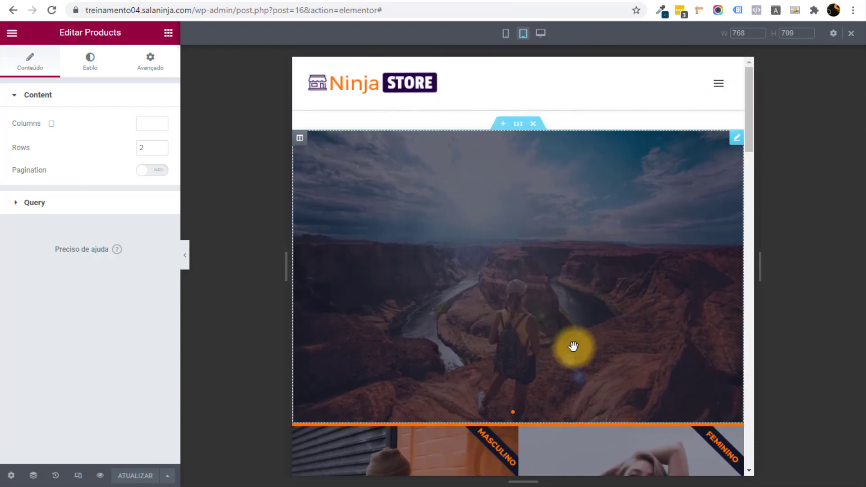
click(519, 125)
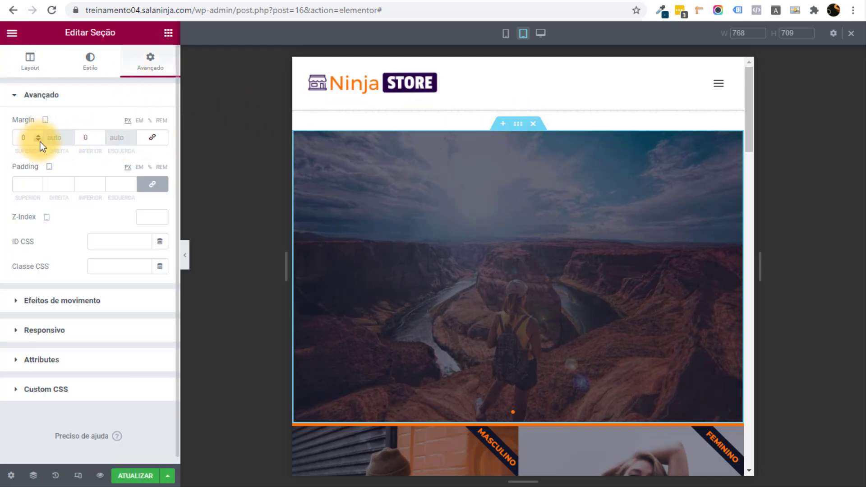
drag(40, 140, 36, 142)
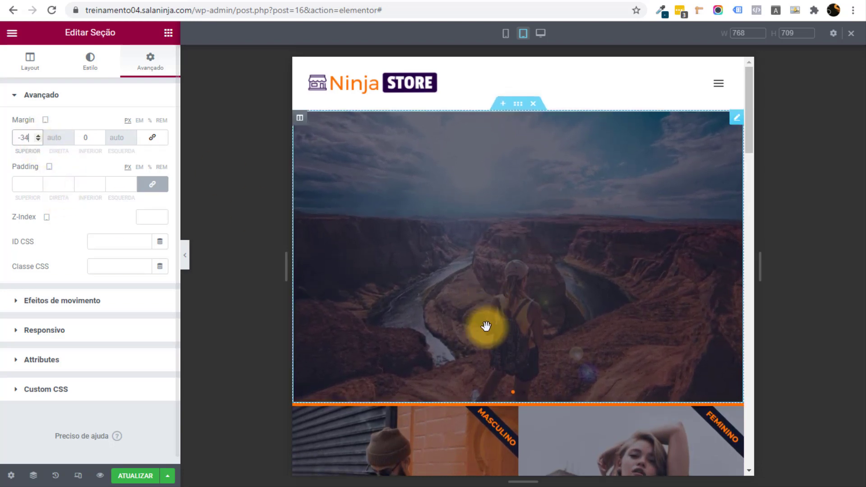
click(523, 393)
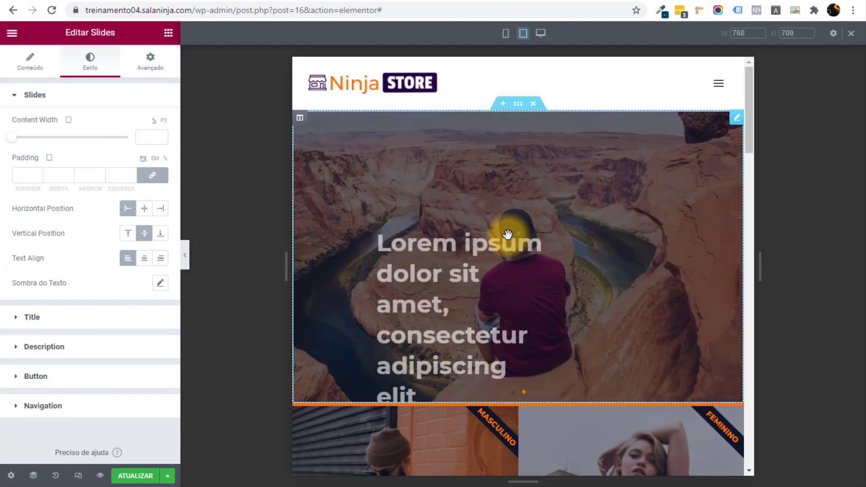
- Set the tablet slide content width to 90 and unlinked side padding to 20 px
scroll(515, 270, up, 2)
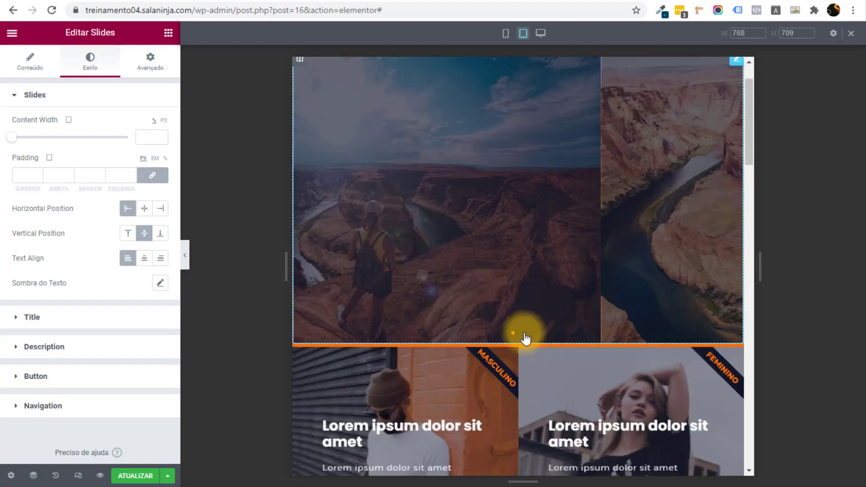
scroll(567, 325, up, 1)
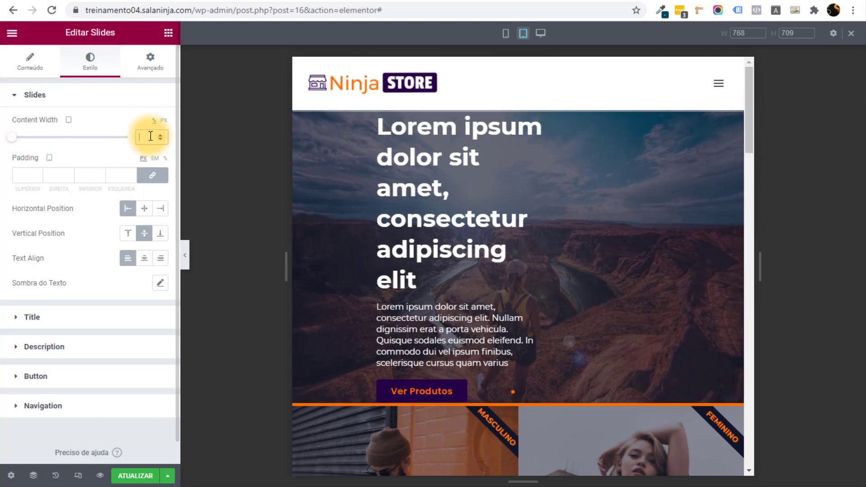
text(90)
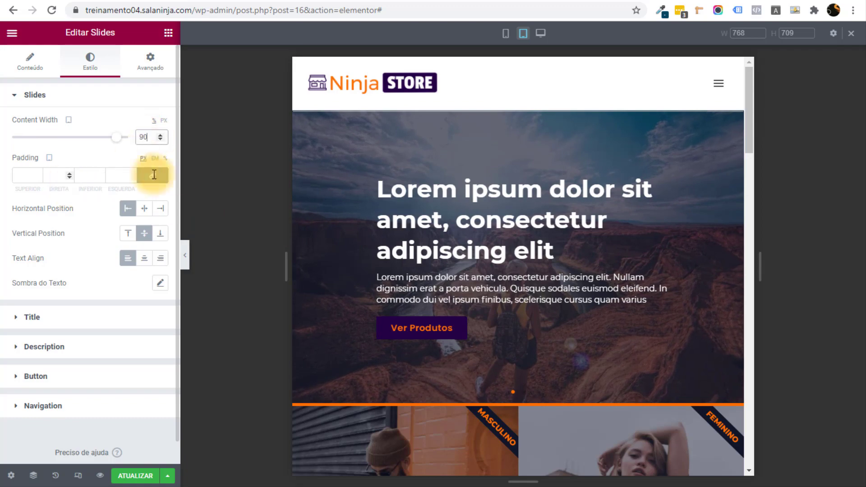
click(153, 175)
click(114, 176)
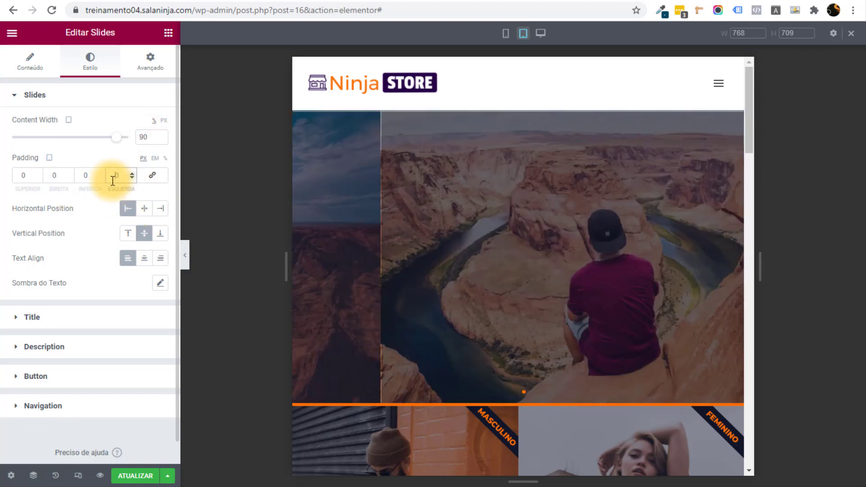
text(20)
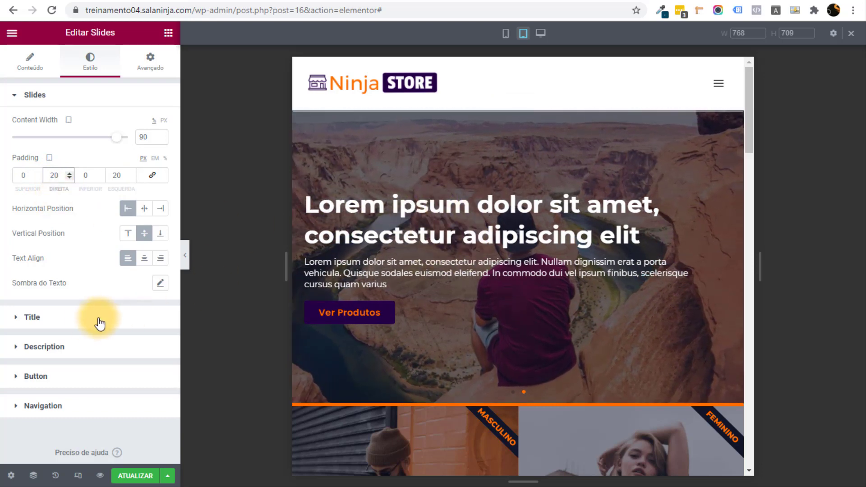
- Set the tablet slide title font size to 24 px
click(80, 317)
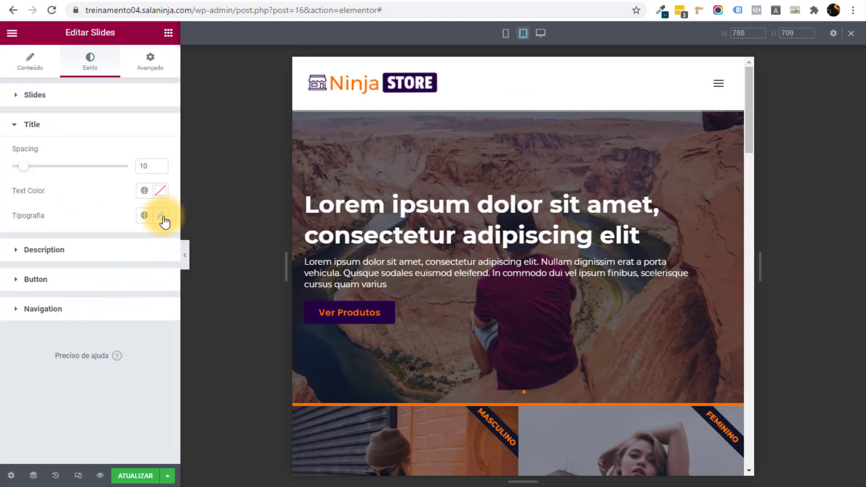
click(163, 216)
click(141, 310)
text(24)
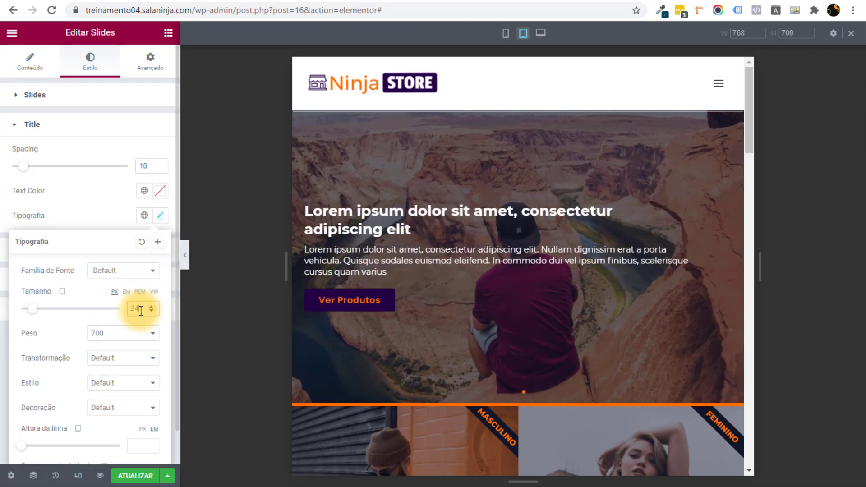
click(6, 290)
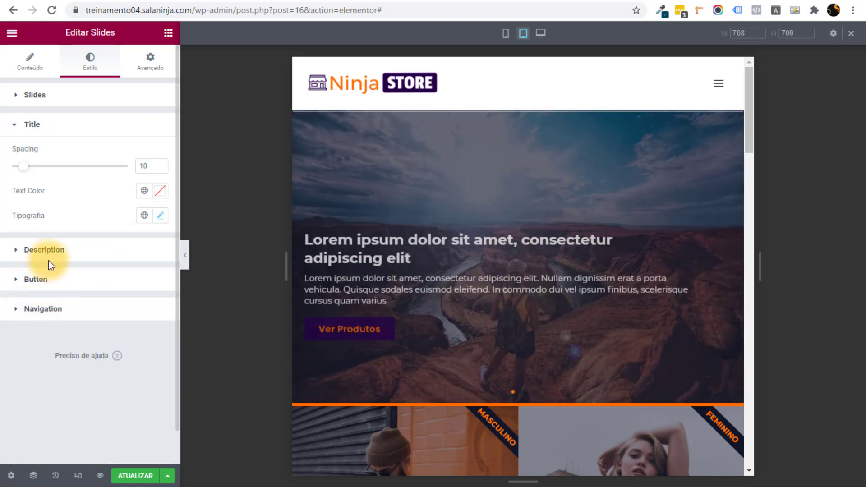
- Tighten the tablet slide description line height to 1.2
click(108, 253)
click(161, 246)
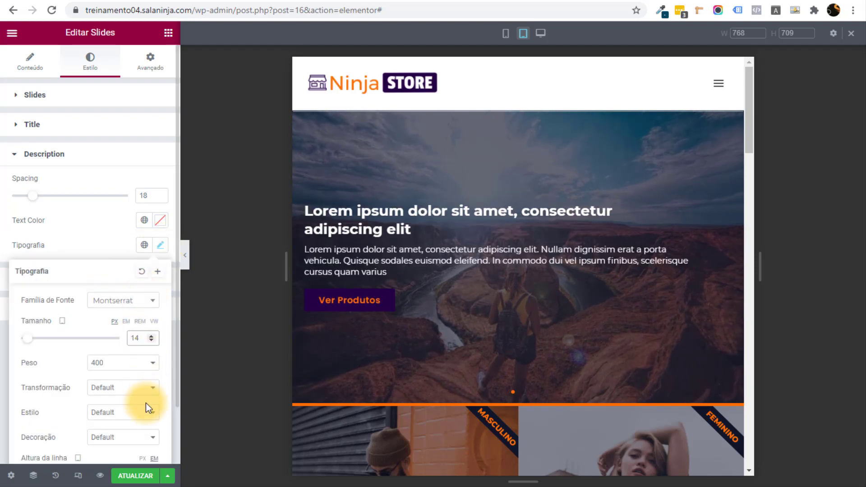
scroll(144, 410, down, 1)
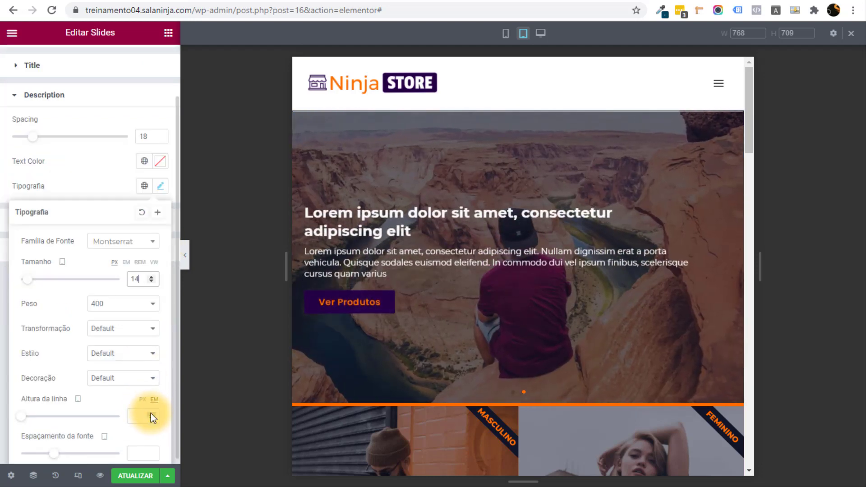
click(150, 413)
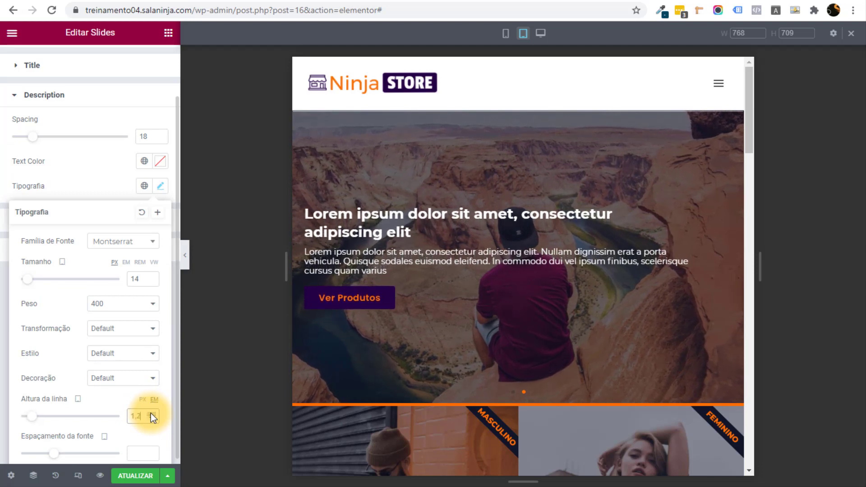
click(9, 266)
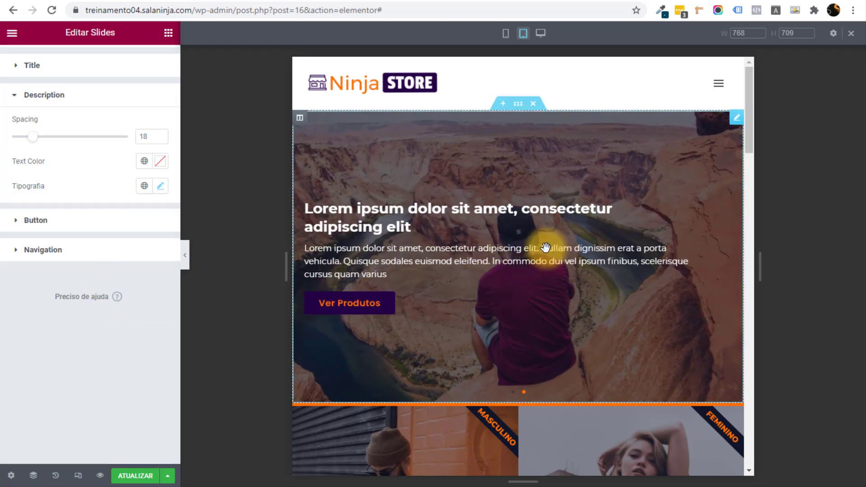
scroll(108, 207, up, 1)
- Narrow the tablet slide content width to 70, then return to desktop view
click(47, 95)
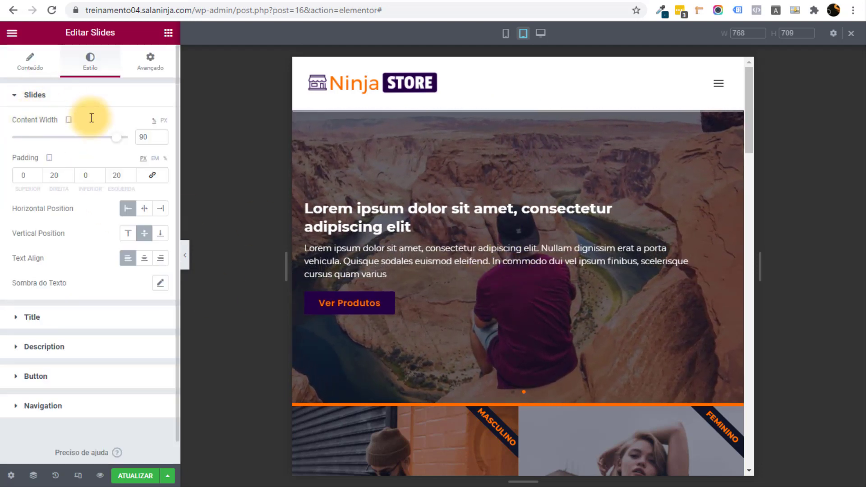
drag(115, 144, 93, 145)
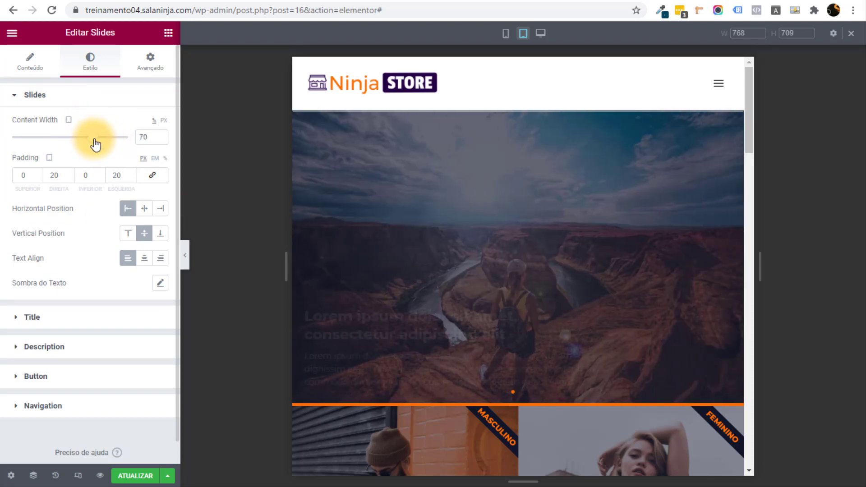
scroll(448, 284, down, 8)
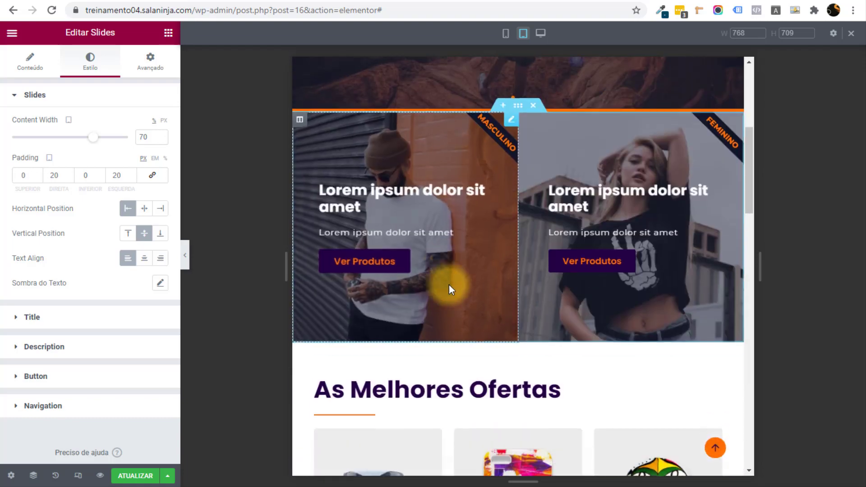
scroll(604, 217, down, 12)
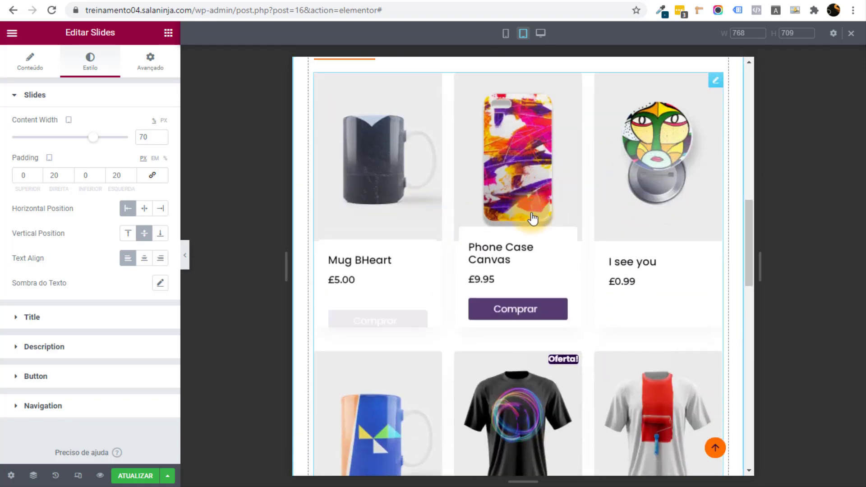
scroll(576, 208, down, 10)
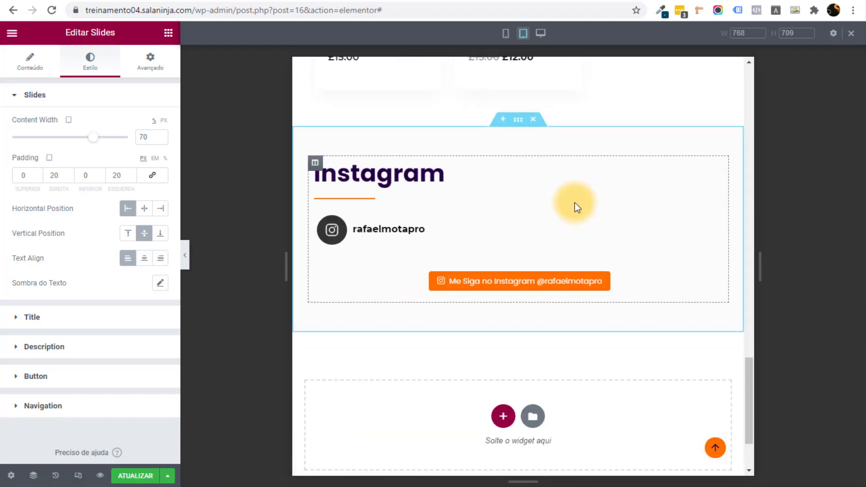
scroll(574, 202, up, 20)
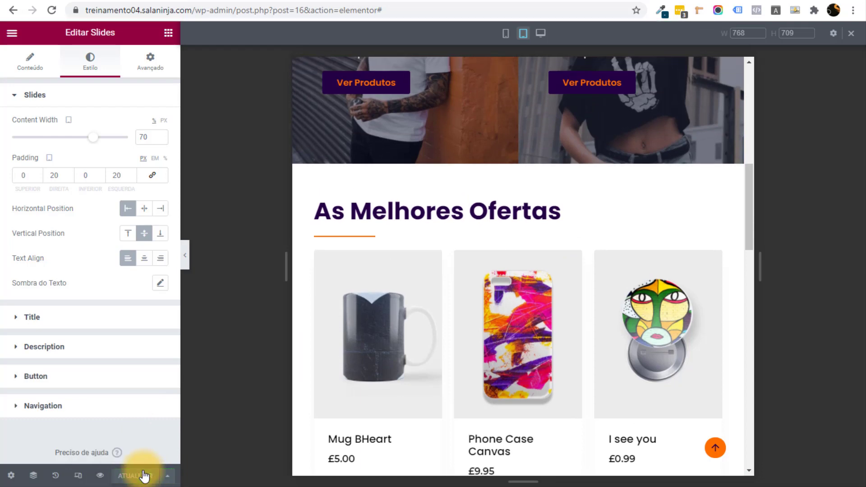
scroll(630, 259, up, 10)
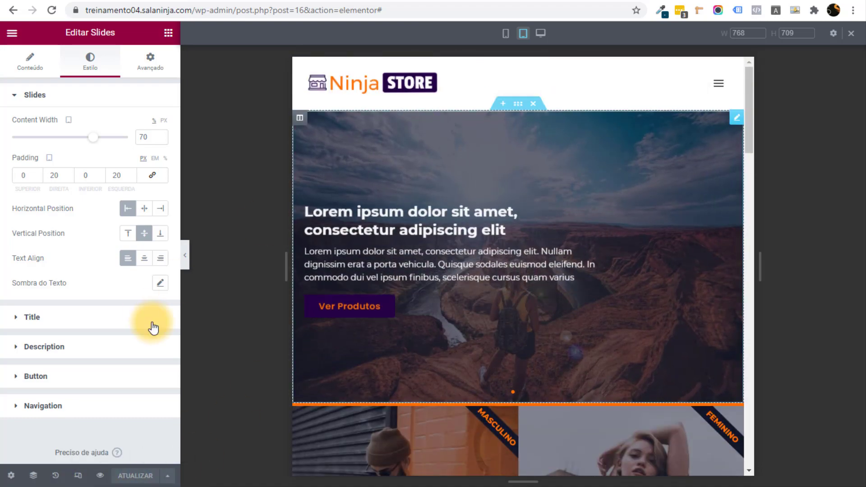
click(79, 474)
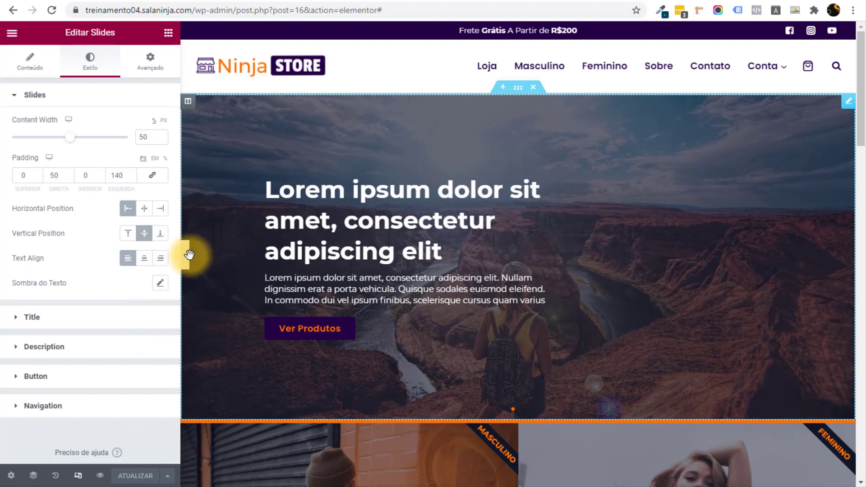
- Preview the full page with the panel hidden, then restore it showing the widgets list
click(189, 255)
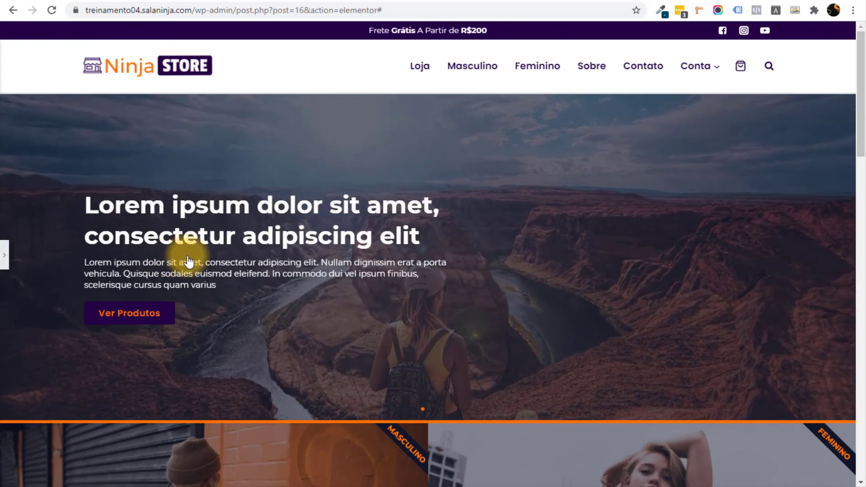
scroll(164, 296, down, 15)
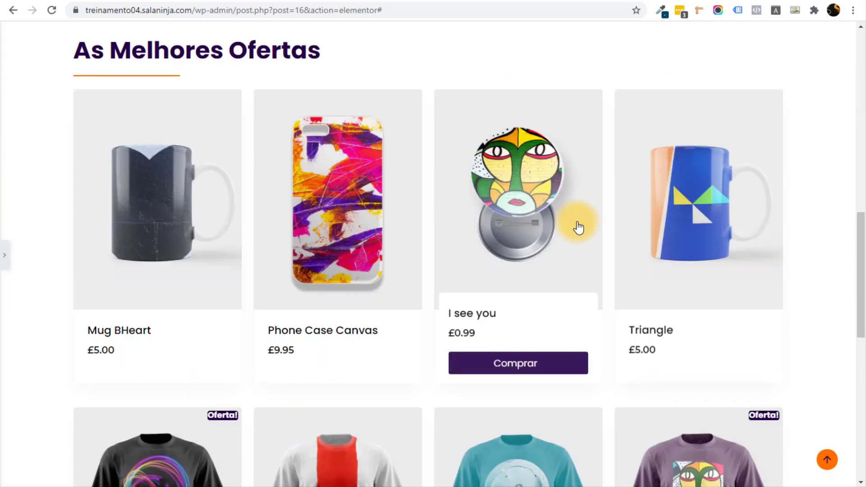
scroll(579, 228, down, 10)
scroll(553, 204, up, 19)
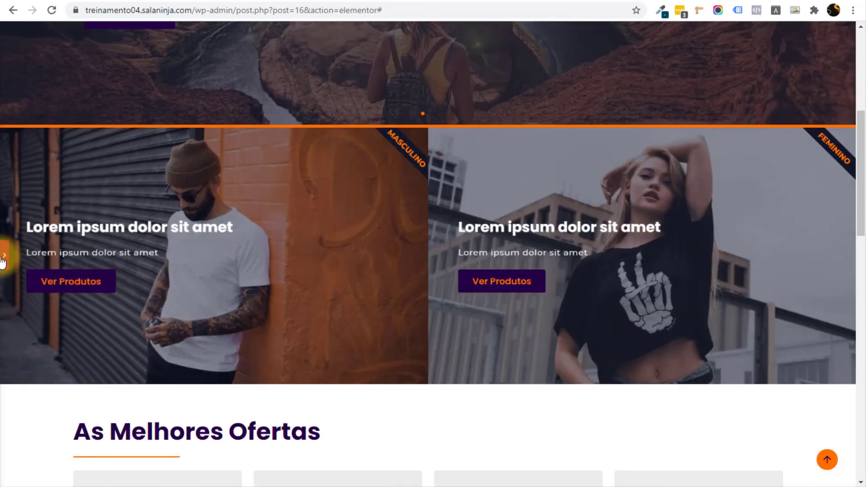
click(6, 256)
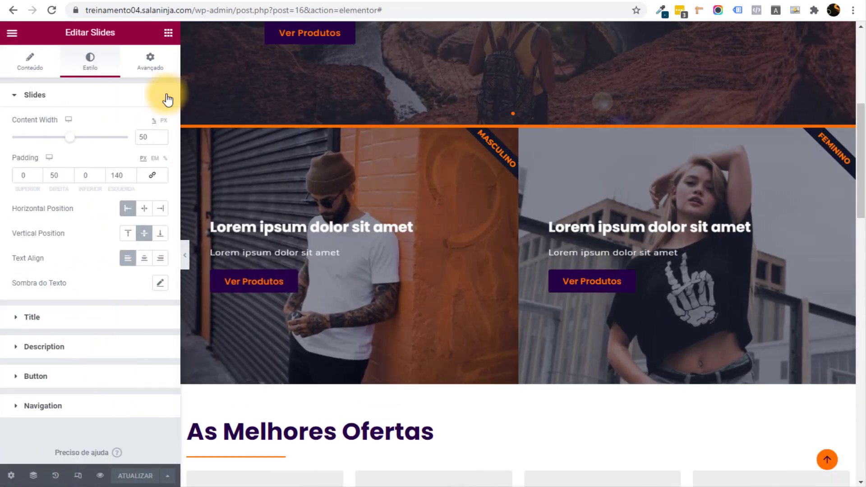
click(168, 33)
- Save the page to the library as the template 'Template Home'
click(167, 476)
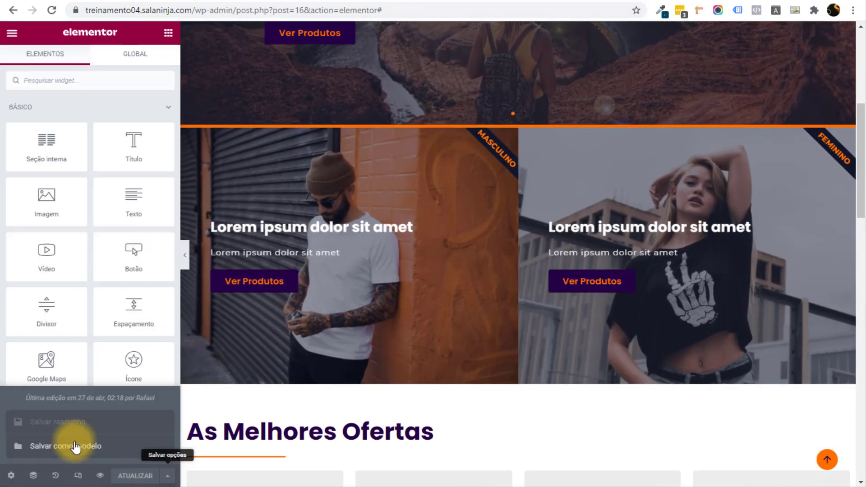
click(77, 446)
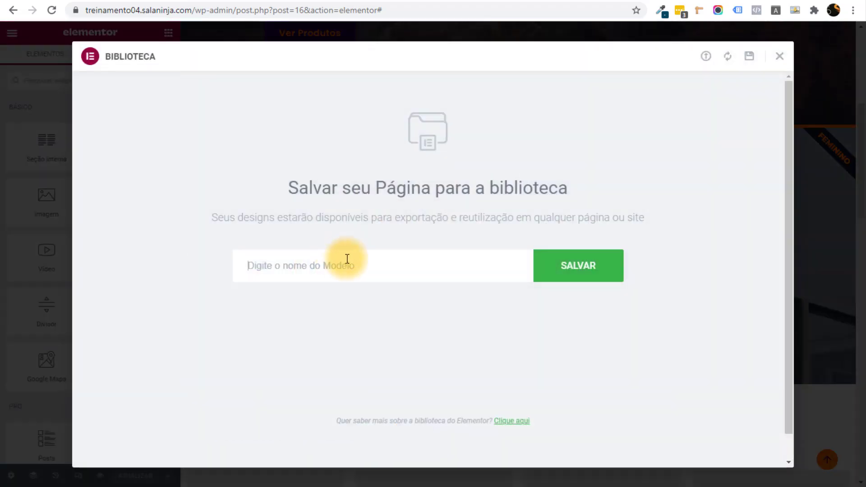
text(Templa)
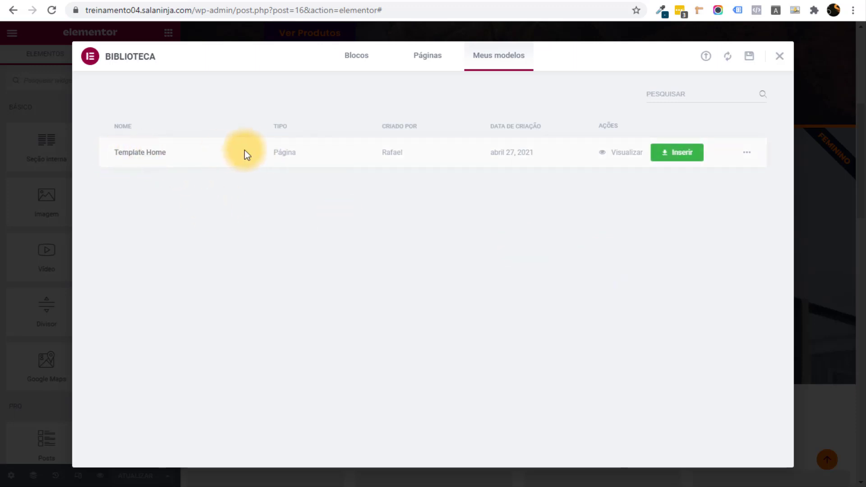
click(779, 56)
scroll(222, 406, up, 2)
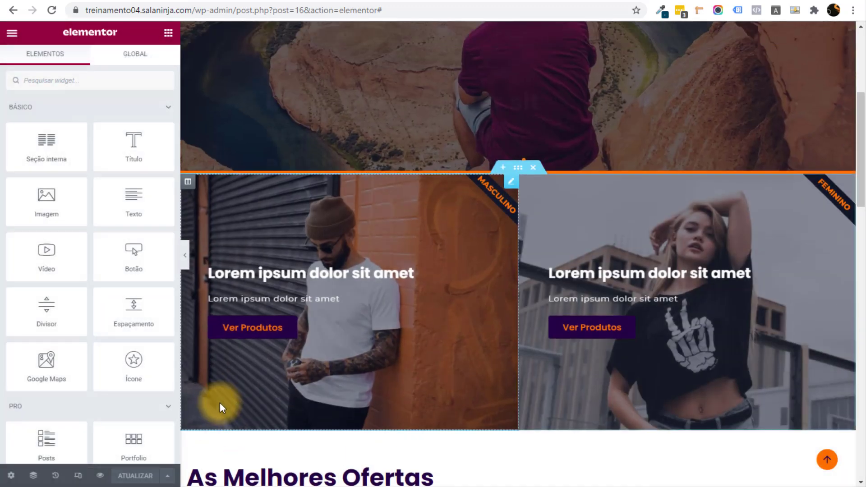
- Preview the Ninja Store home page on the site, then select Design das Páginas in the XMind plan
click(100, 476)
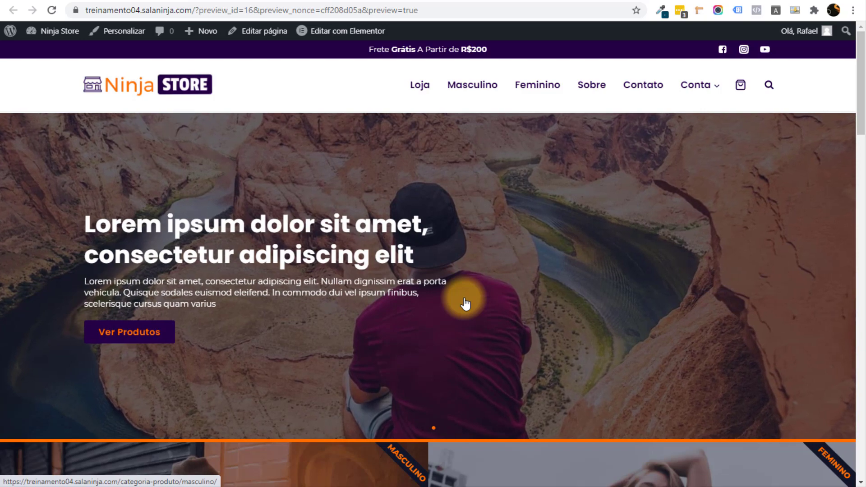
scroll(466, 303, down, 10)
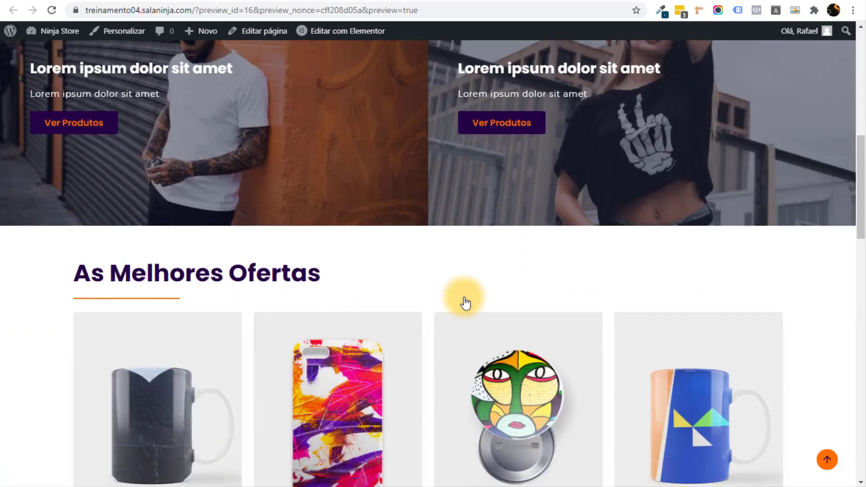
scroll(464, 297, down, 12)
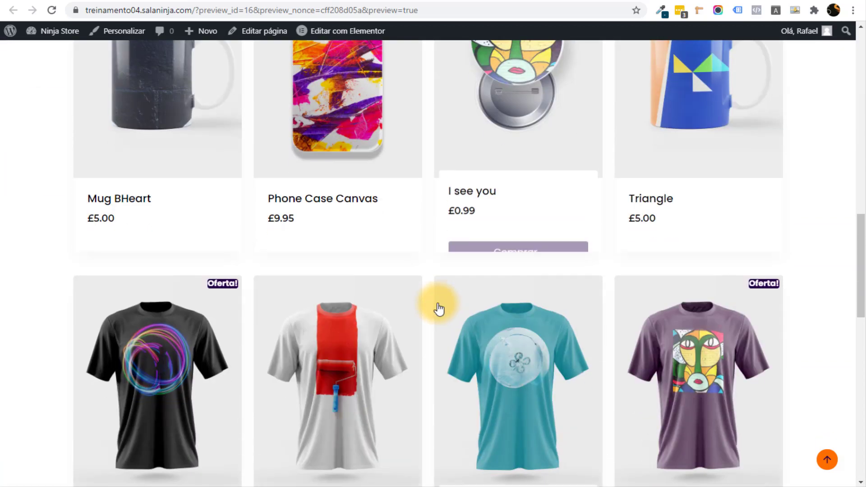
scroll(437, 310, down, 3)
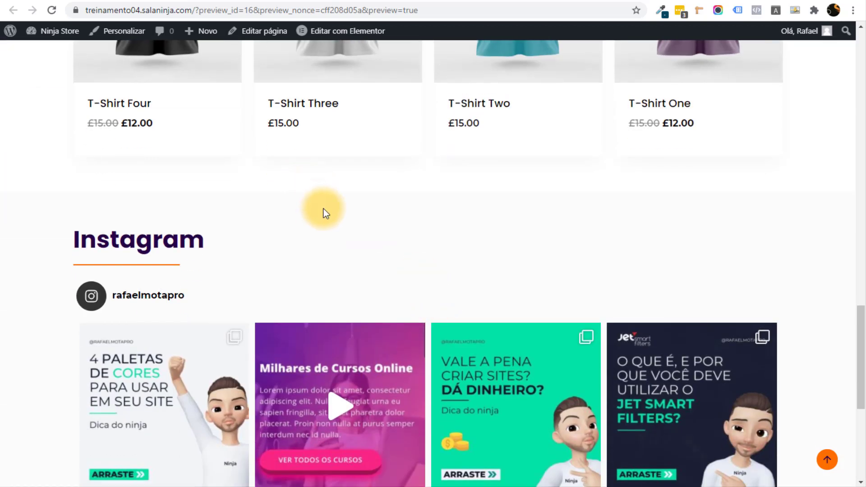
scroll(329, 201, down, 7)
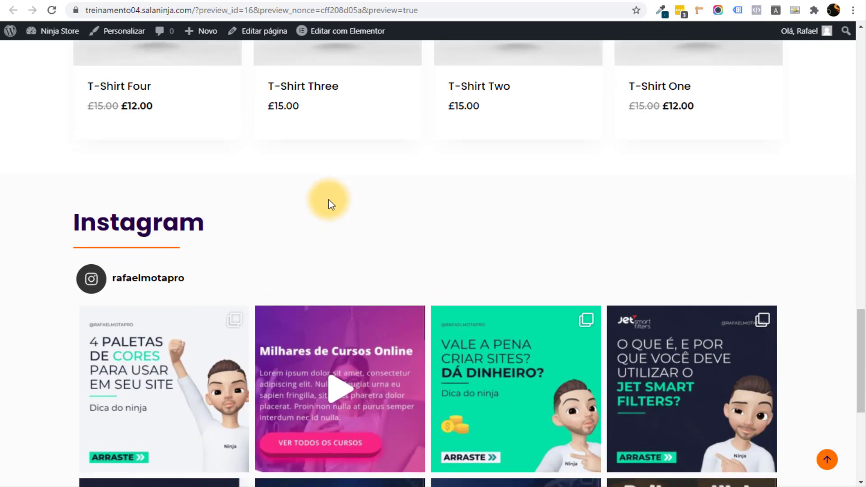
key(Home)
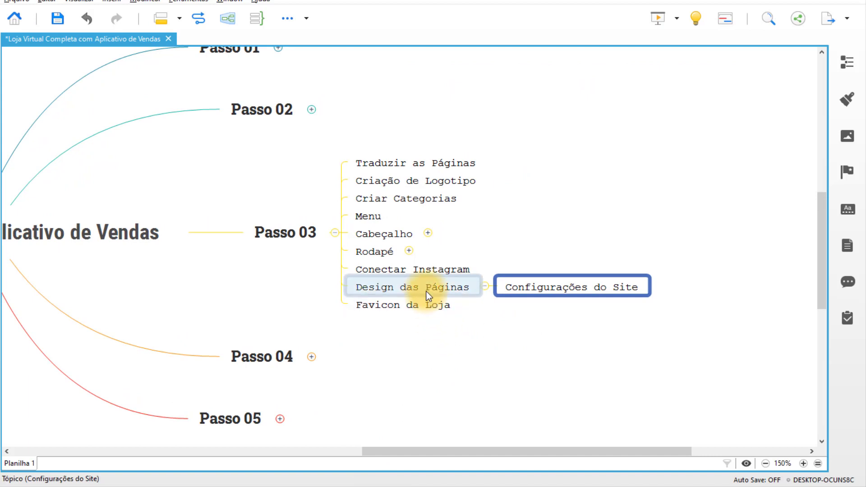
click(426, 286)
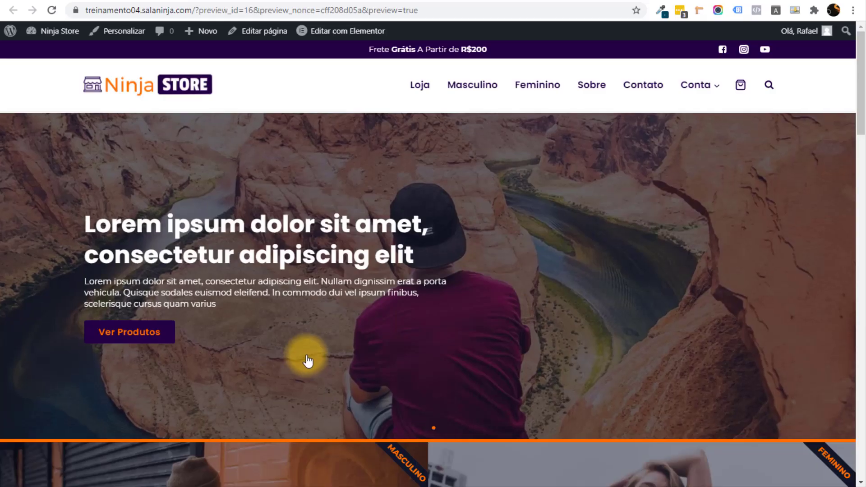
- Open the Sobre page in Elementor and set the hero section's column position to Meio
click(605, 87)
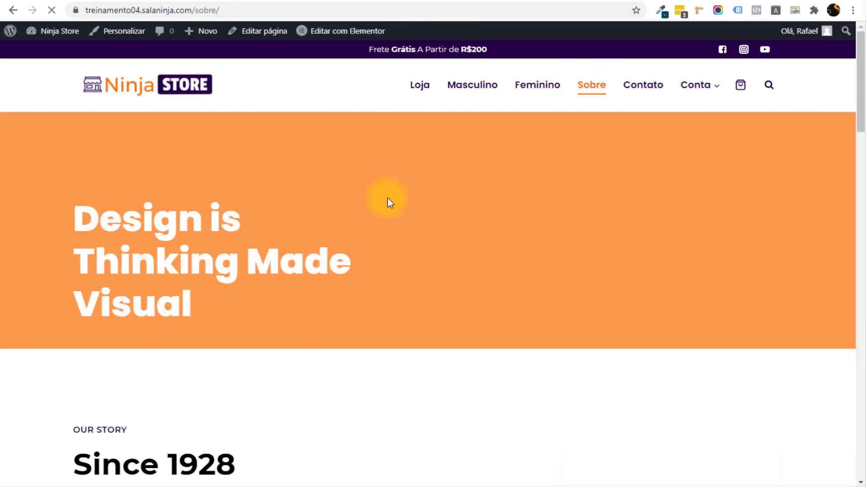
click(324, 34)
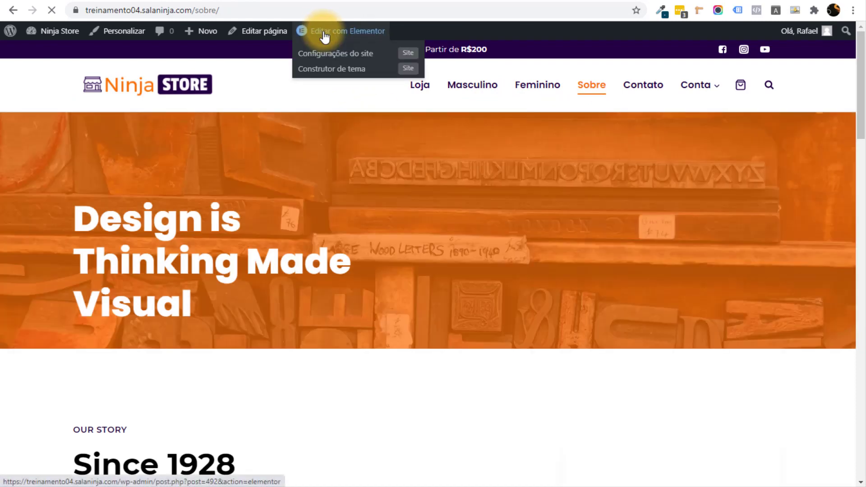
scroll(496, 315, down, 5)
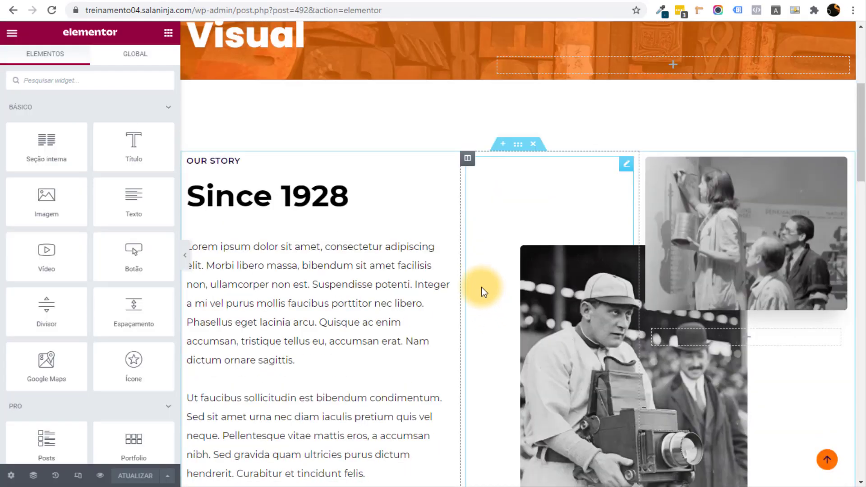
scroll(481, 287, up, 5)
click(520, 88)
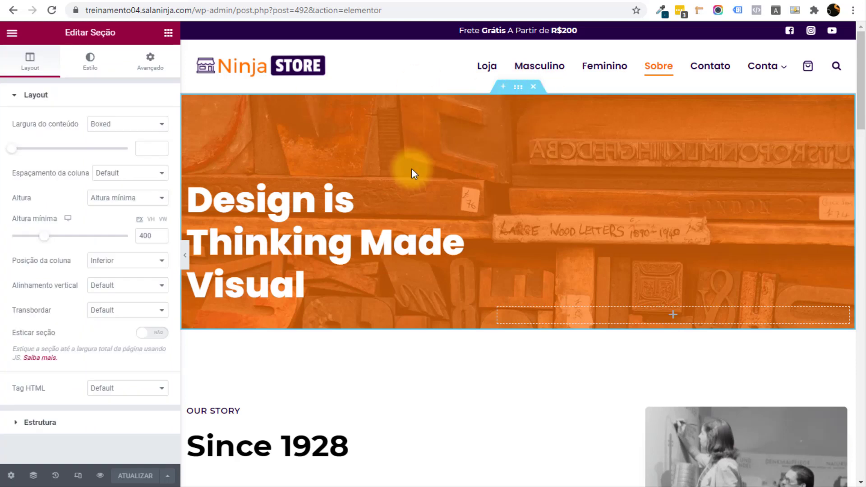
click(109, 261)
click(109, 295)
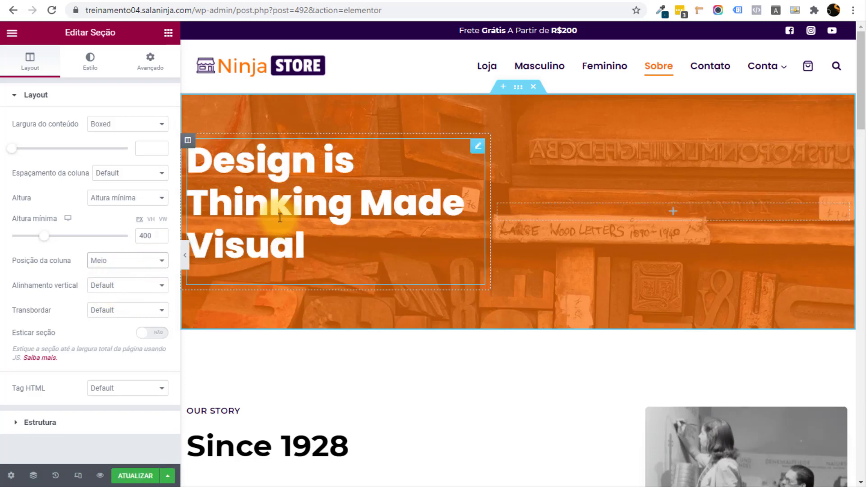
- Retitle the Sobre hero heading to 'Sobre Nós'
click(280, 196)
drag(132, 145, 6, 135)
text(Sobre Nós)
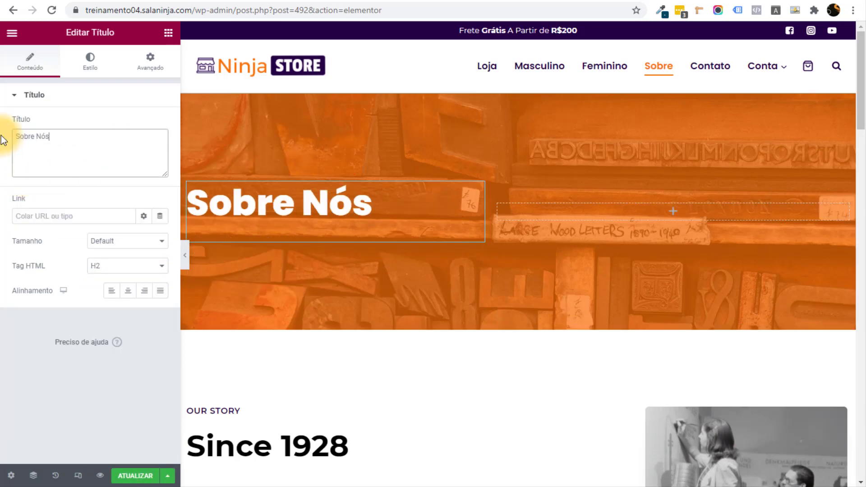
- Open the hero section's Estilo > Fundo image in the media library
click(518, 88)
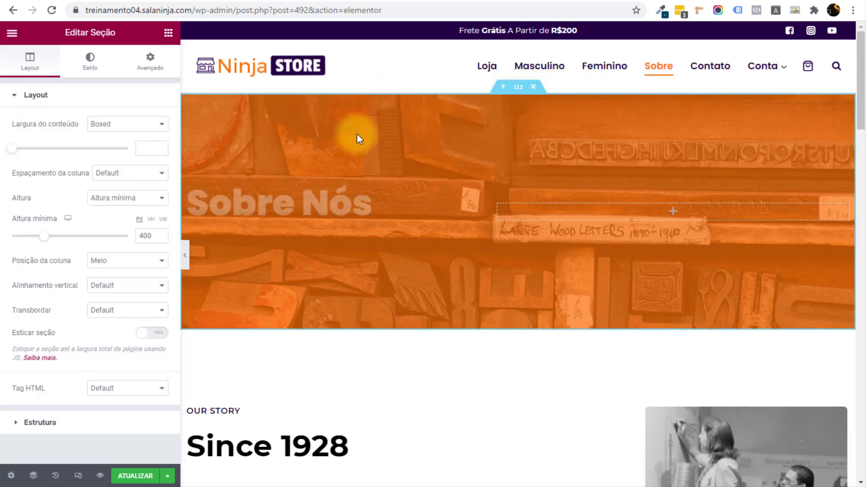
click(88, 62)
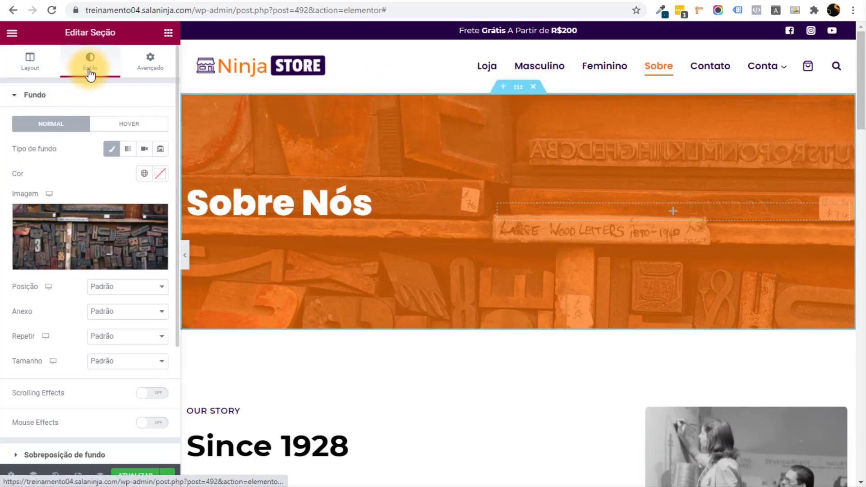
click(81, 232)
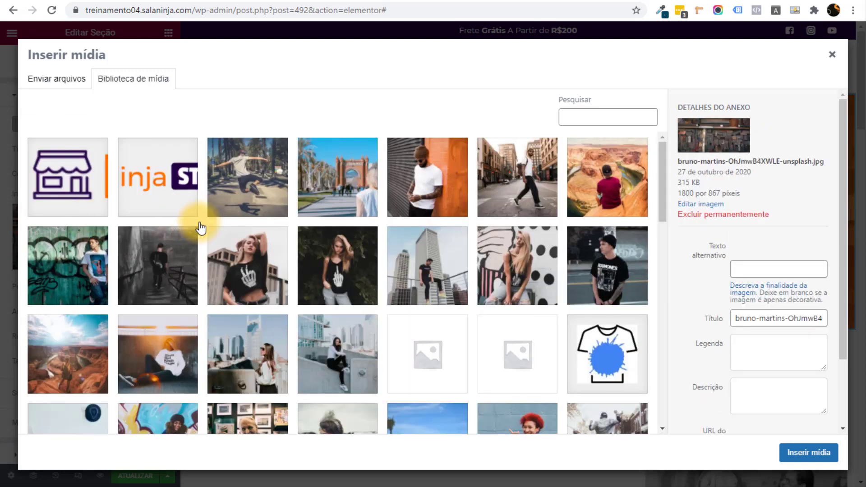
- Set the arch photo as hero background: Preenchimento completo size, Não repetir, Centralizado position
click(342, 206)
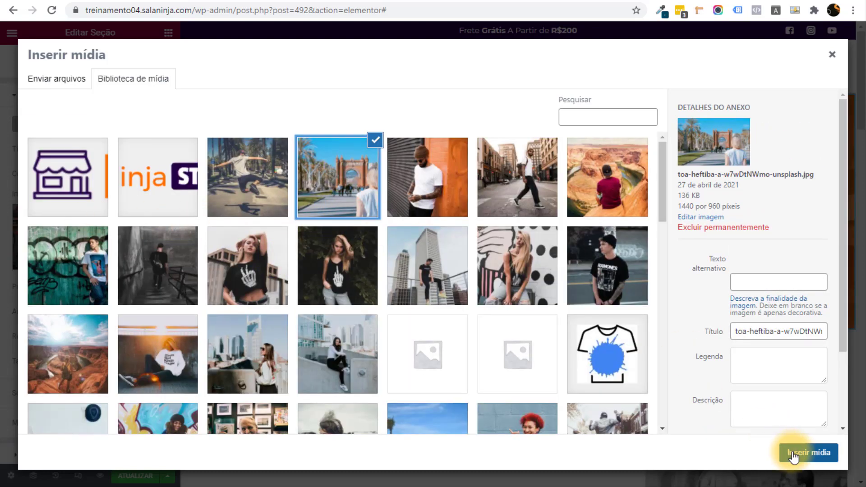
click(807, 452)
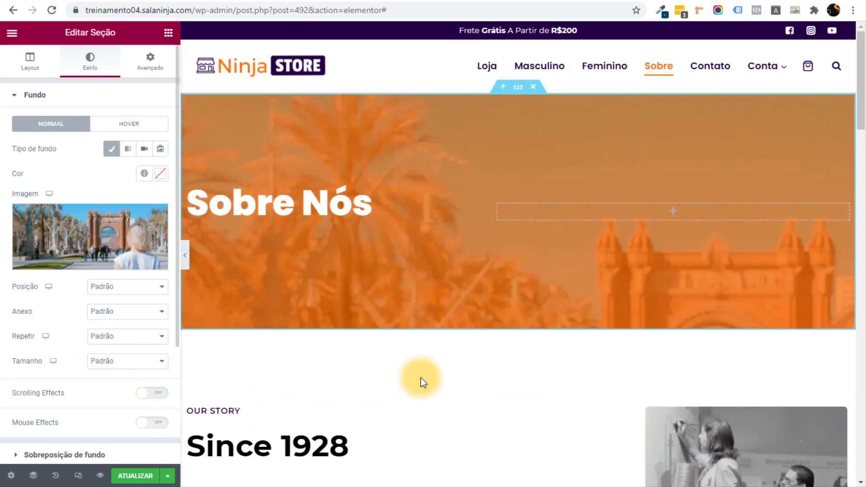
click(130, 362)
click(131, 390)
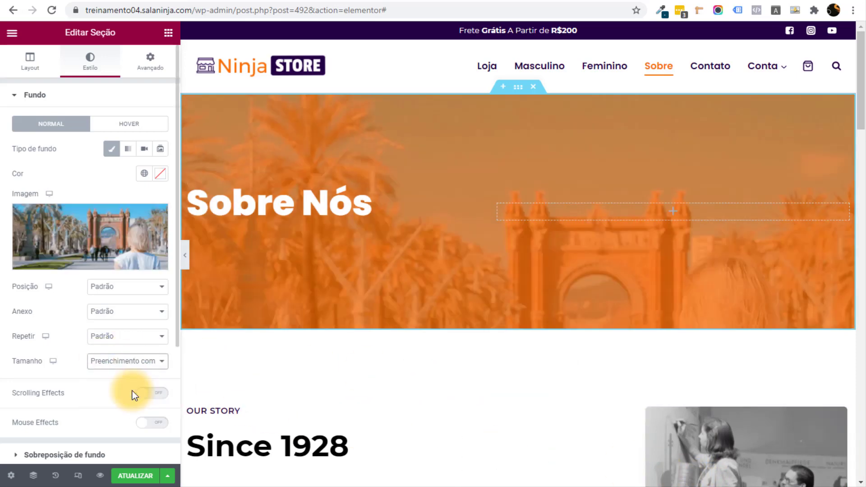
click(120, 337)
click(111, 358)
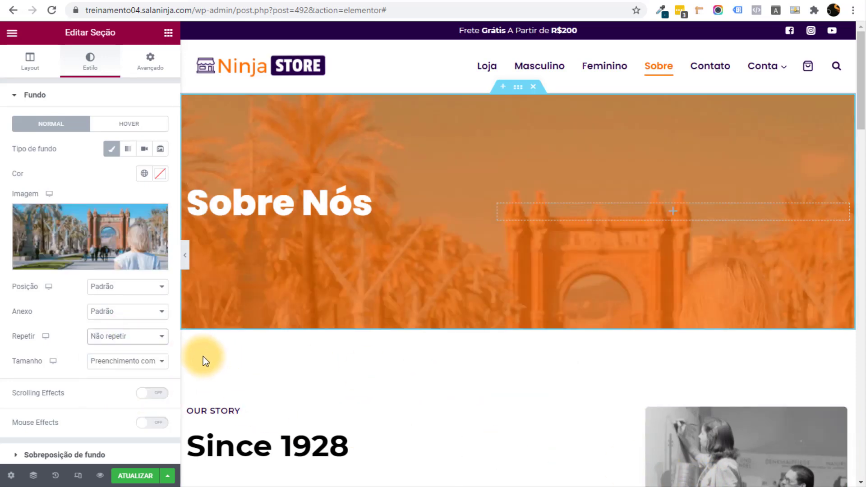
click(120, 288)
click(118, 309)
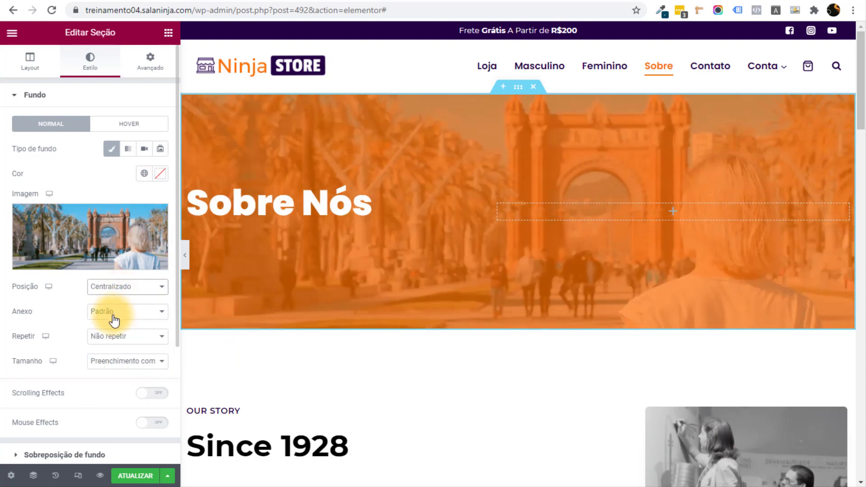
scroll(383, 338, down, 10)
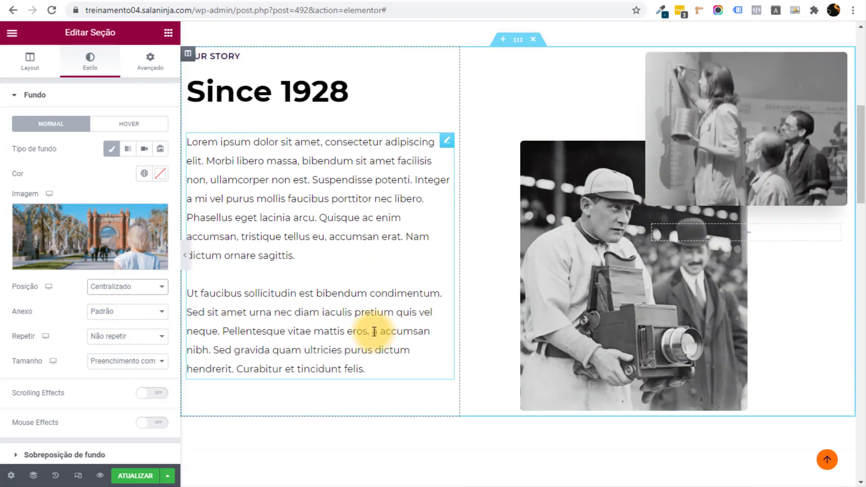
- Delete the empty middle column and the photo column beside the Our Story text
scroll(379, 313, up, 5)
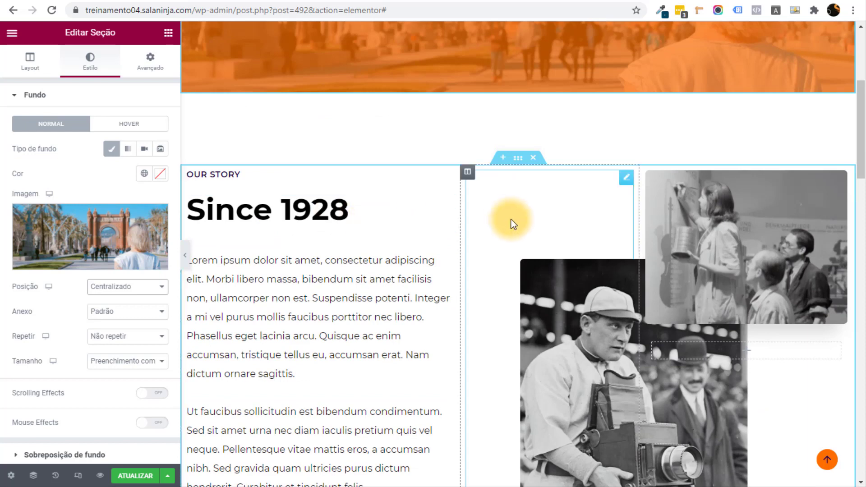
scroll(492, 170, down, 1)
scroll(474, 193, up, 1)
right_click(474, 180)
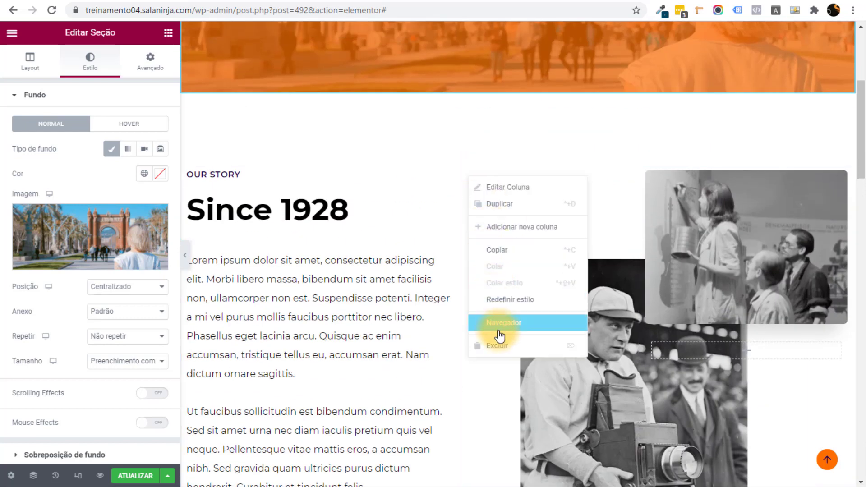
click(496, 344)
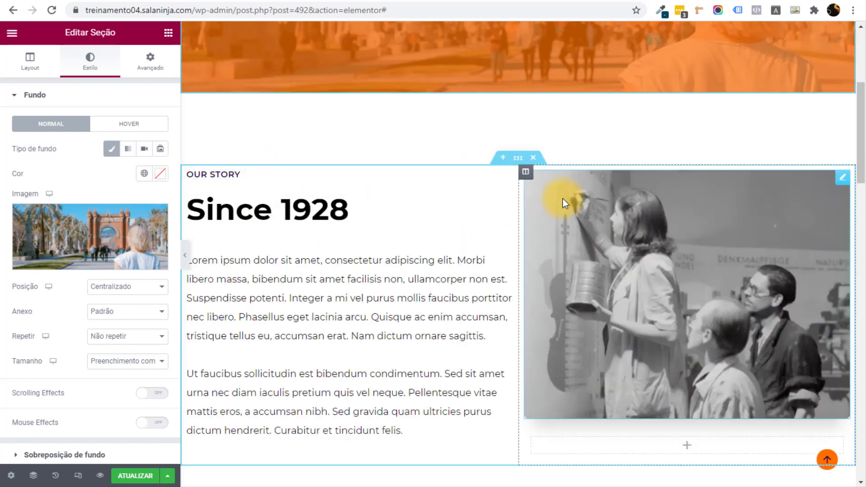
right_click(525, 177)
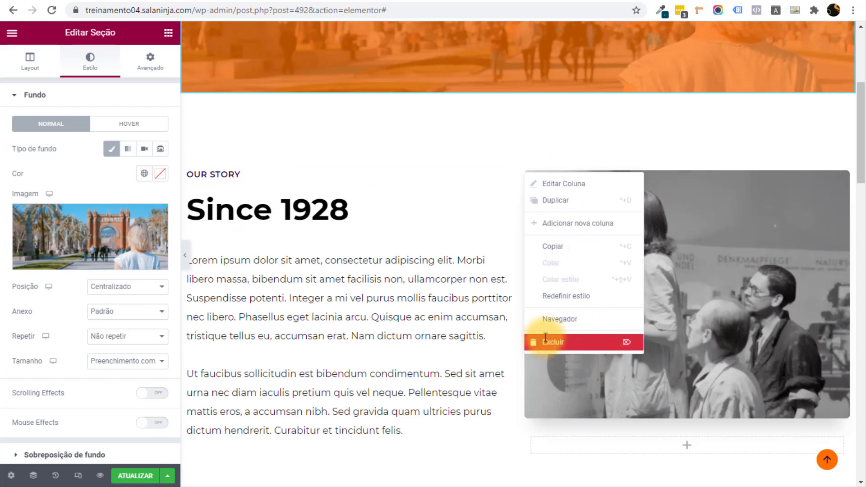
click(575, 343)
click(263, 209)
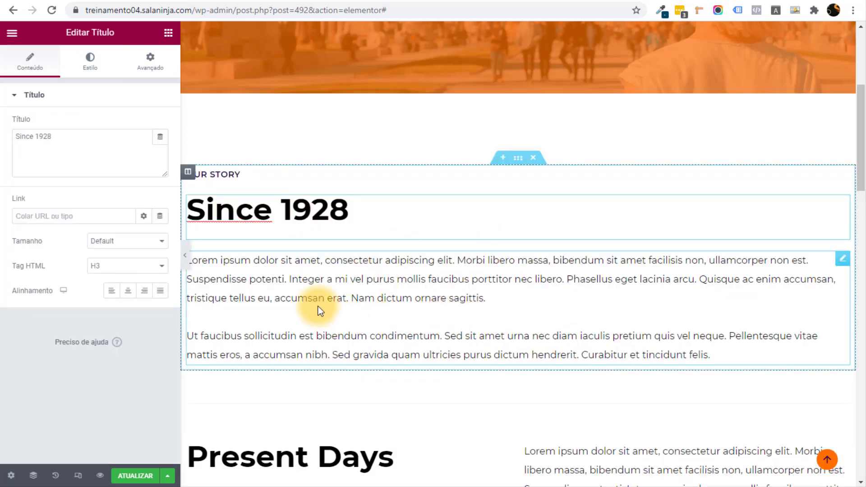
click(378, 283)
- Delete the empty section, the Present Days section and the image carousel section
scroll(466, 275, down, 4)
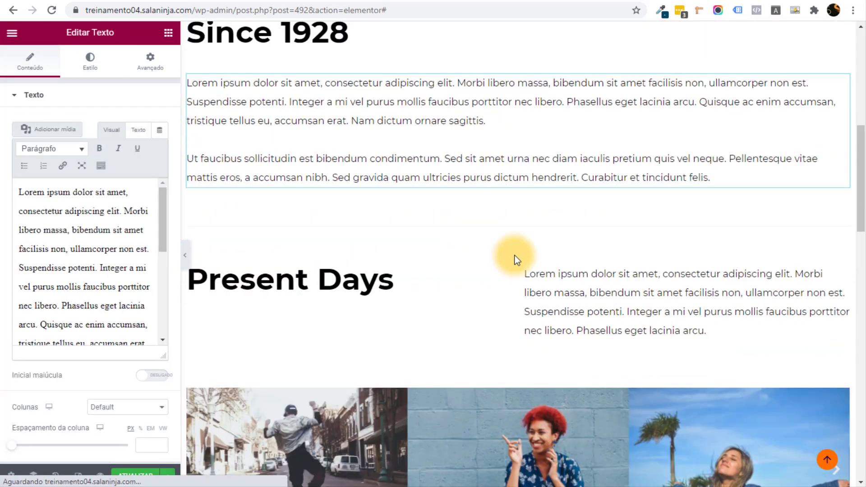
click(532, 206)
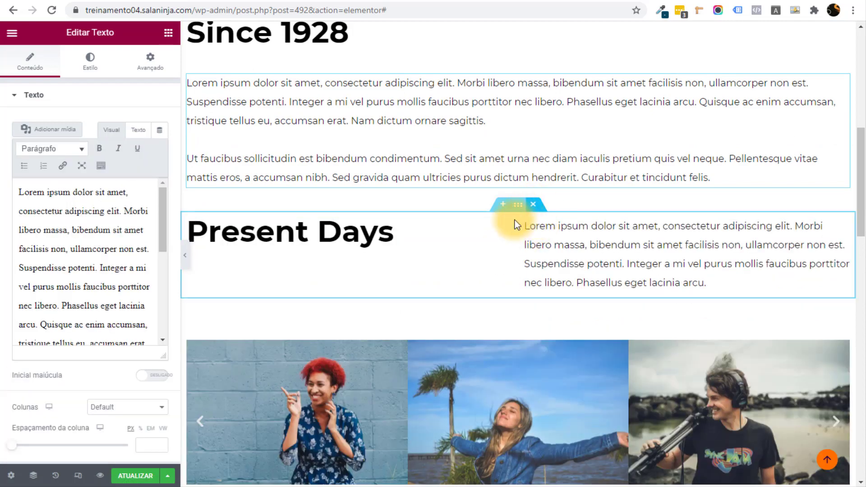
click(534, 204)
click(534, 204)
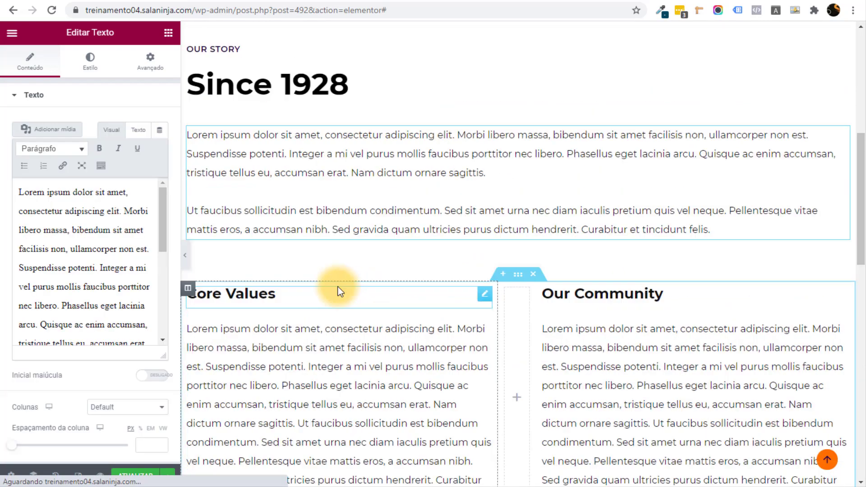
scroll(338, 290, up, 2)
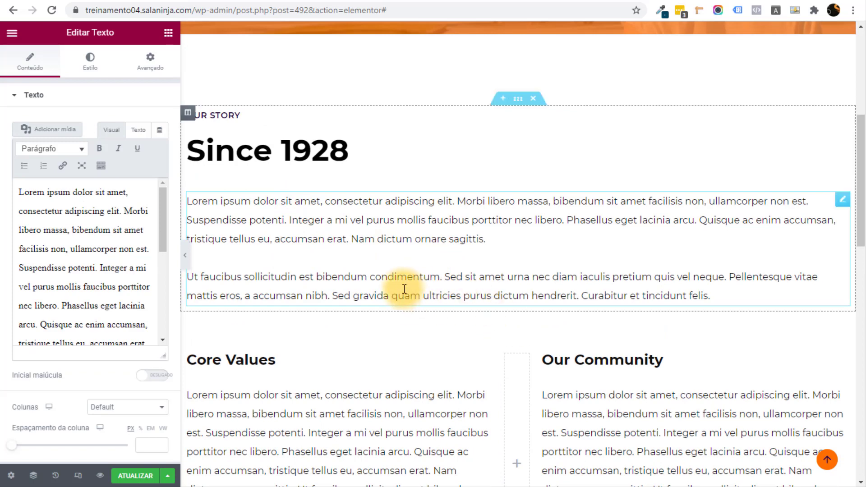
- Place a Carrossel de imagem widget, found by searching 'car', below the Our Story text
click(167, 34)
text(car)
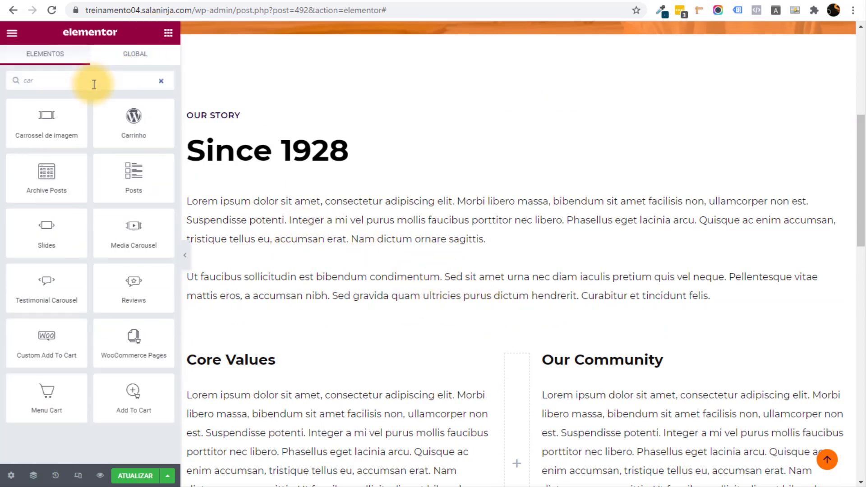
drag(49, 137, 382, 307)
- Fill the carousel with a gallery of eight photos, including skater, arch, graffiti and canyon images
click(36, 153)
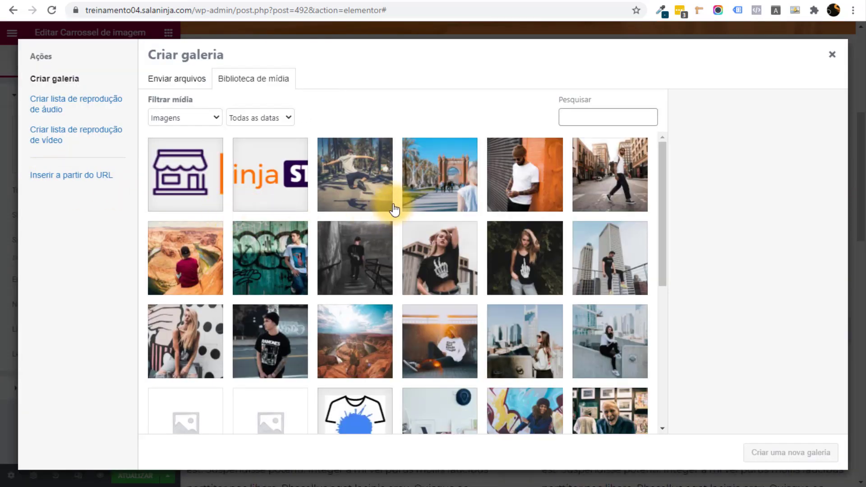
click(394, 208)
click(381, 282)
click(450, 202)
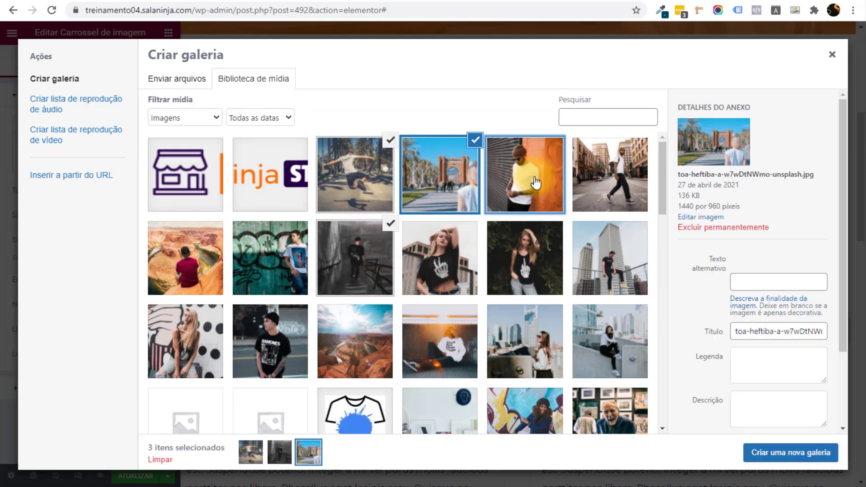
click(536, 183)
click(525, 260)
click(440, 260)
click(270, 260)
click(186, 259)
click(773, 458)
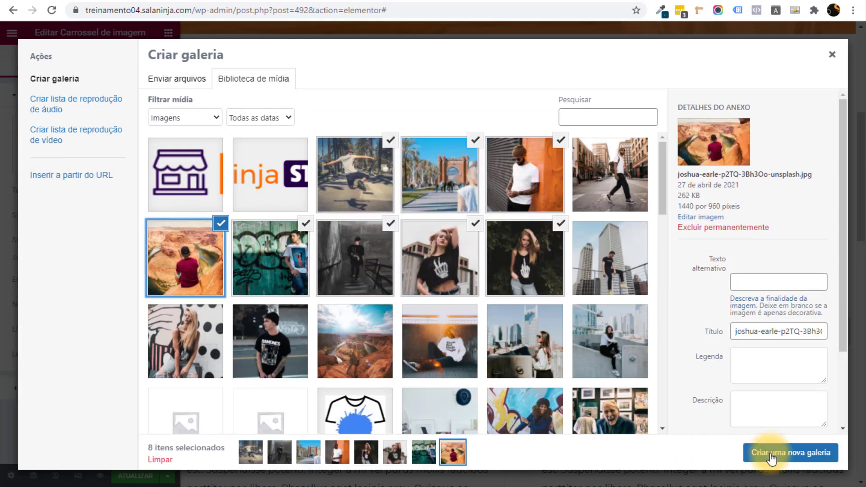
click(797, 462)
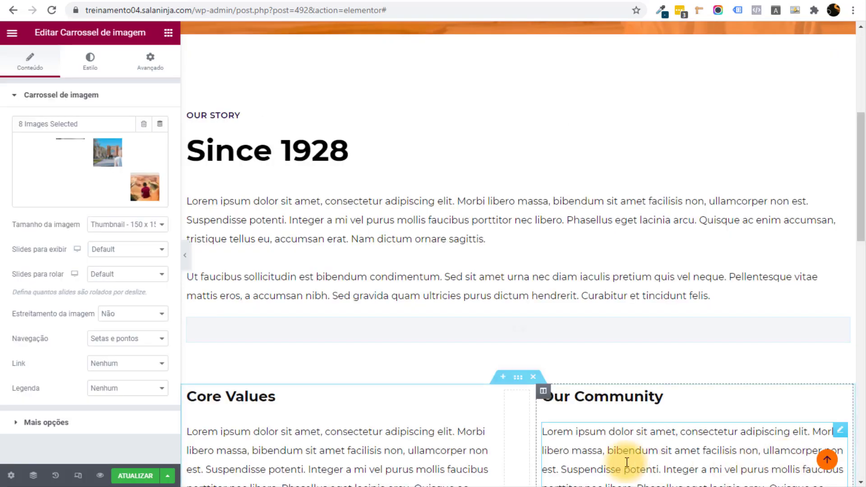
click(128, 226)
- Set the carousel to Large image size showing 2 slides at a time
click(105, 264)
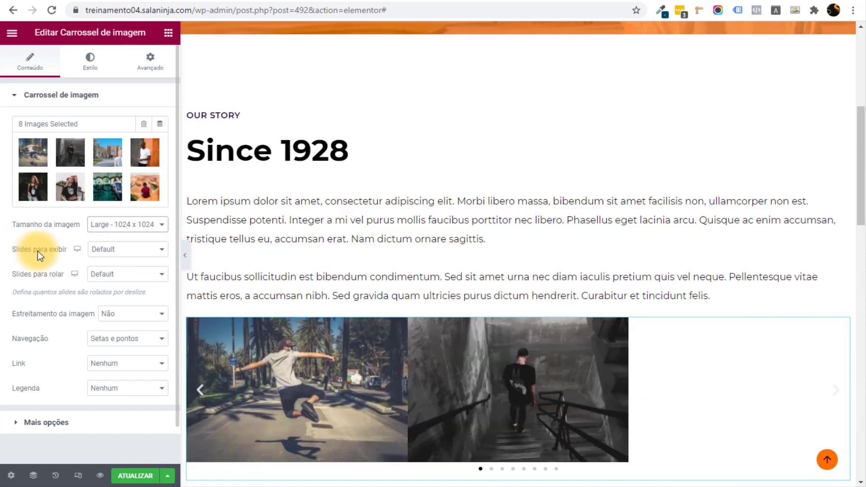
click(119, 251)
click(117, 272)
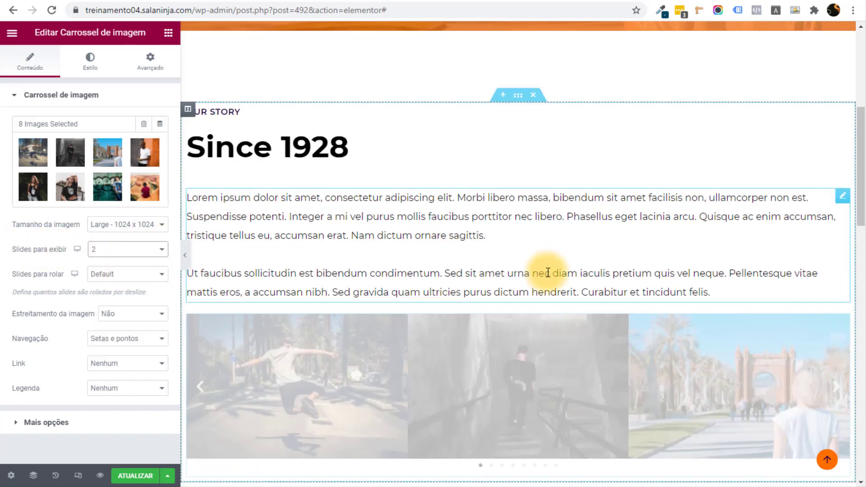
scroll(547, 273, down, 4)
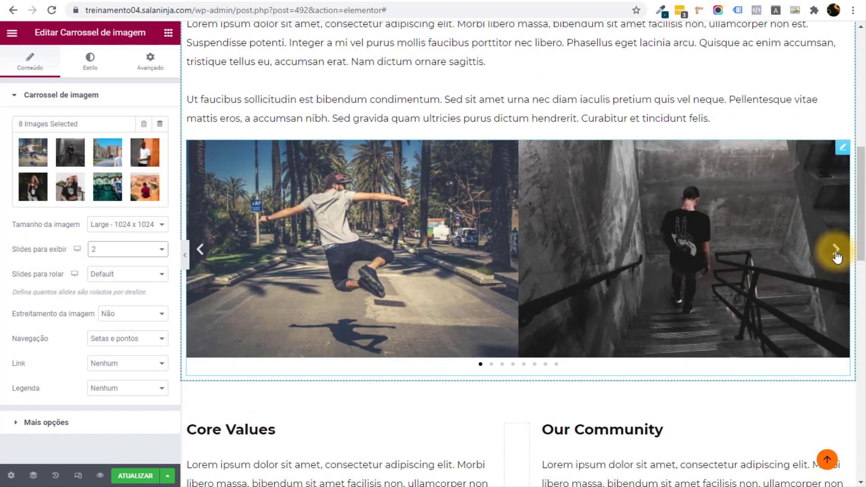
click(836, 252)
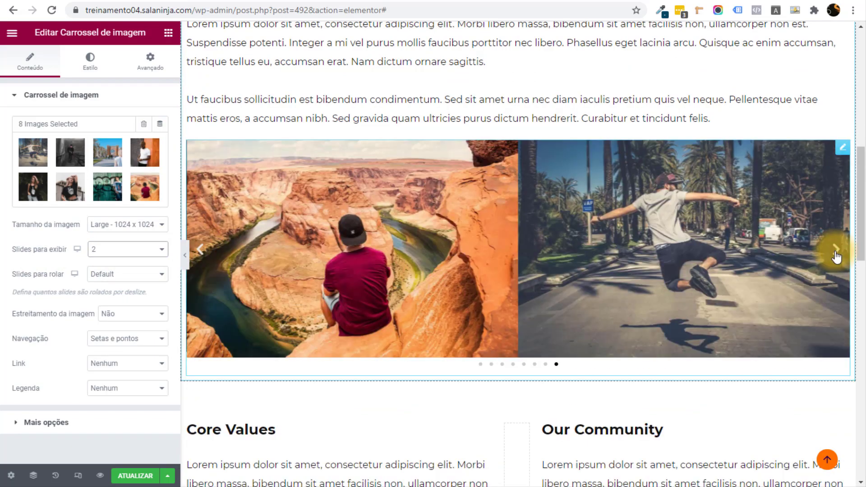
scroll(451, 346, up, 5)
scroll(461, 340, down, 5)
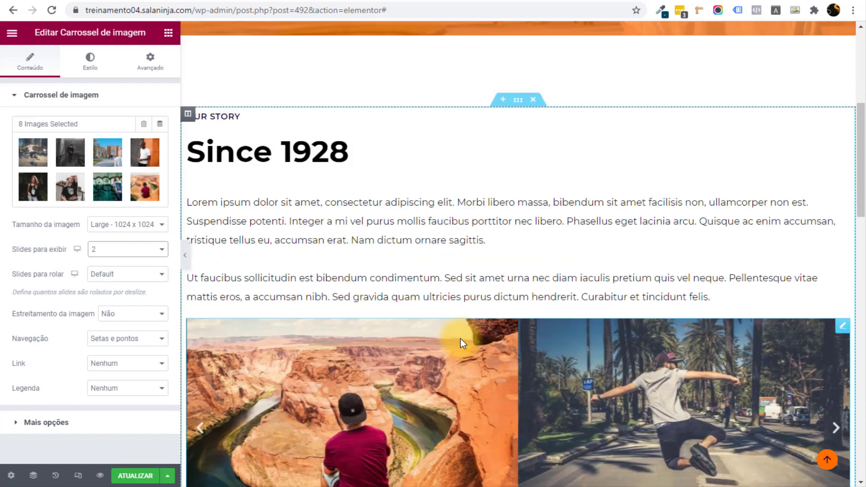
scroll(482, 331, down, 4)
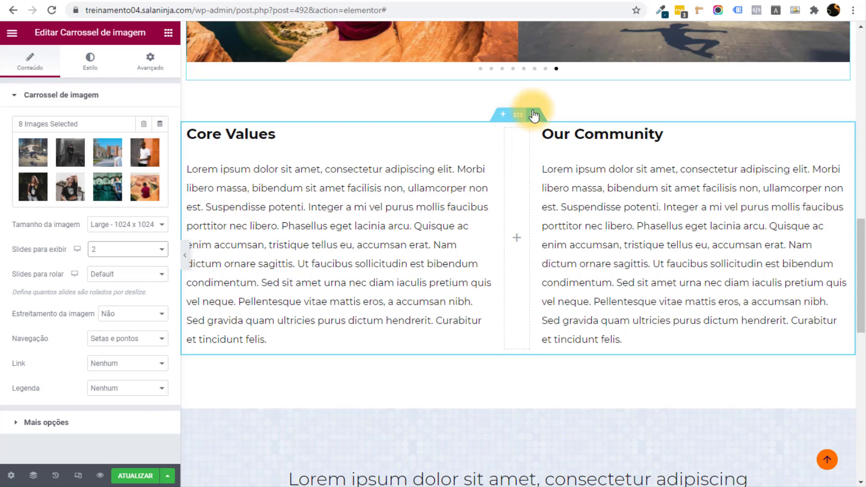
- Delete the Core Values, testimonial and logos sections below the carousel
click(534, 115)
click(537, 100)
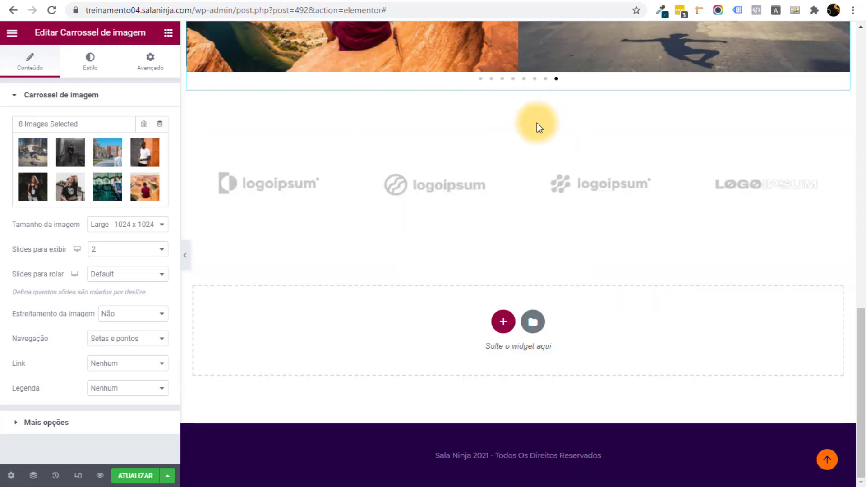
click(536, 127)
scroll(336, 269, up, 10)
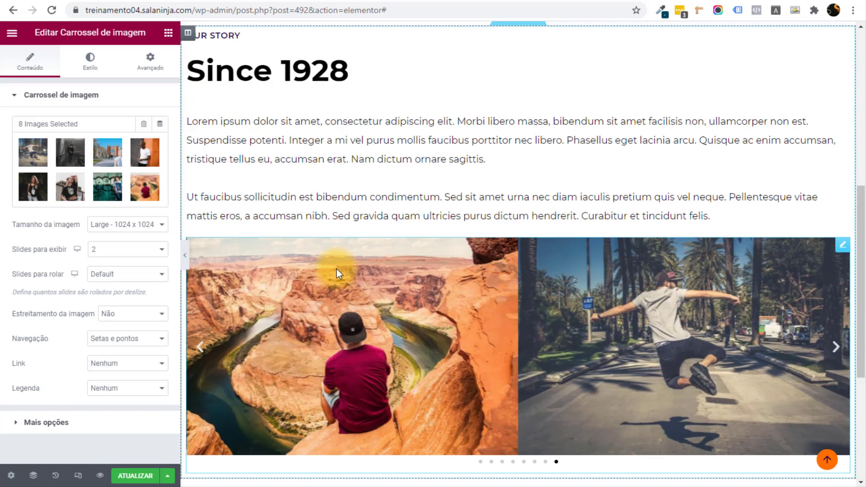
scroll(458, 272, down, 10)
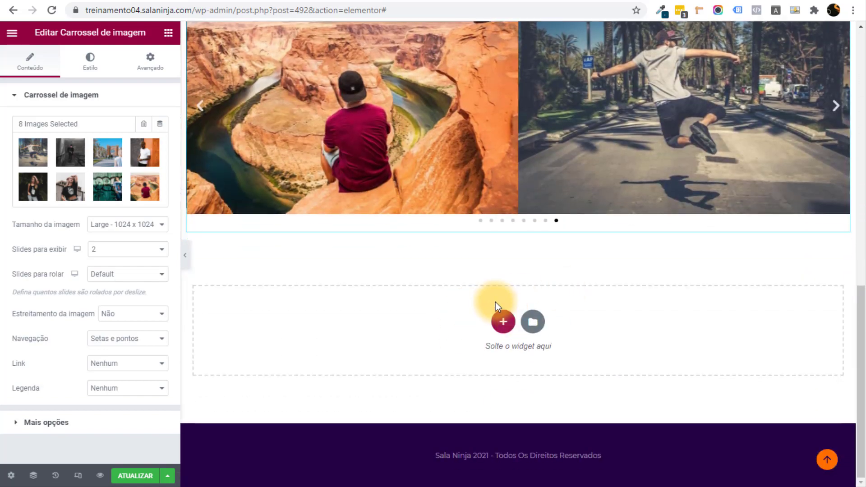
- Insert the saved Template Home template without importing its document settings
click(533, 323)
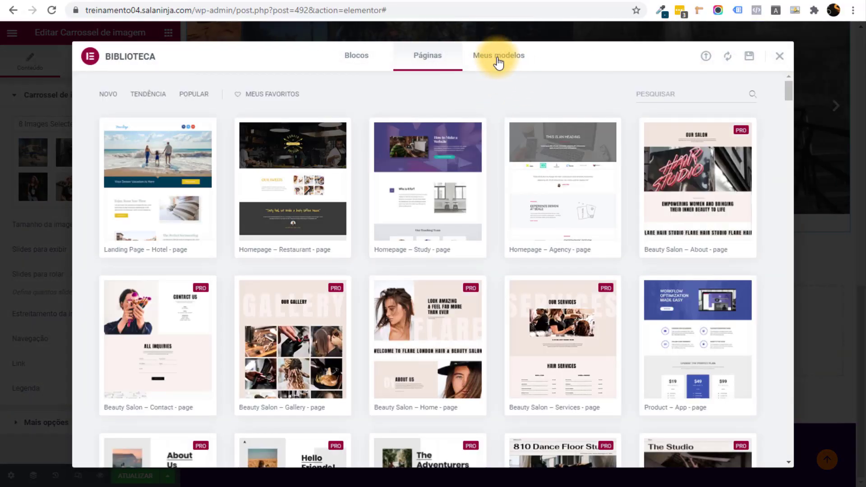
click(498, 61)
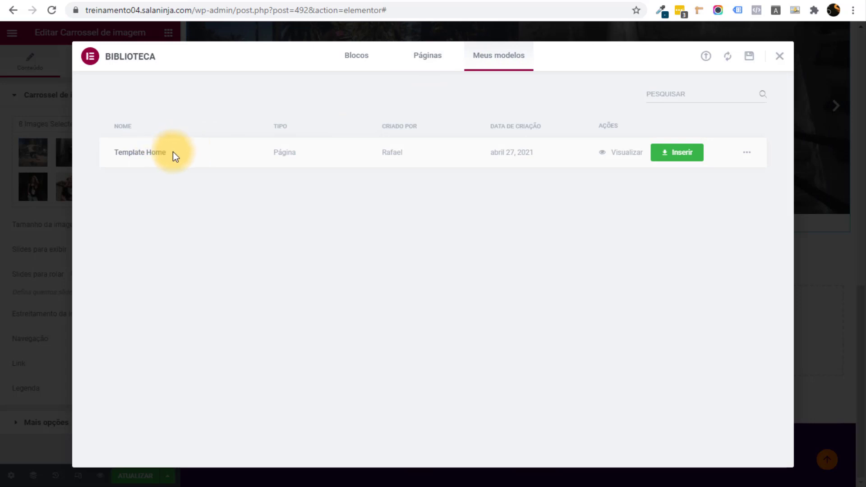
click(678, 164)
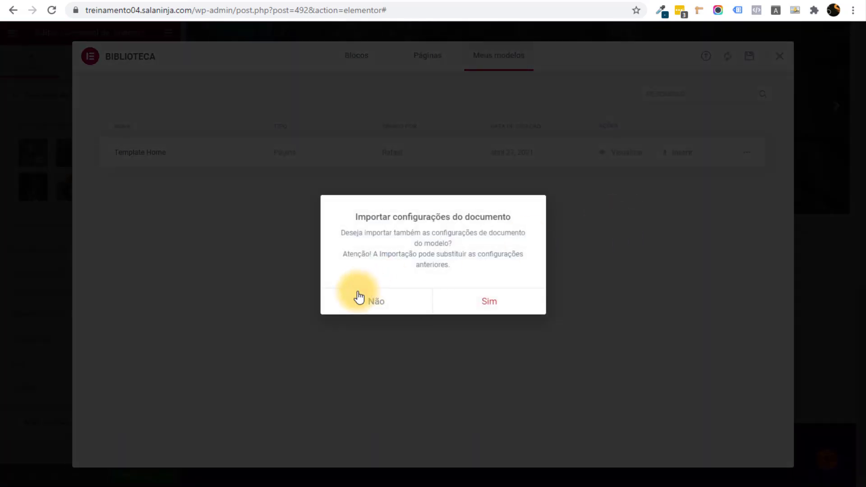
click(374, 304)
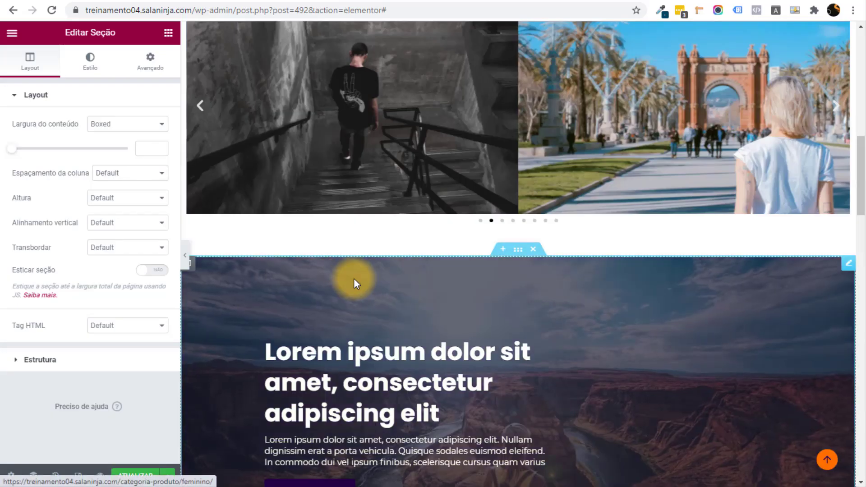
- Remove the template's Lorem ipsum hero, Masculino/Feminino and As Melhores Ofertas sections, keeping Instagram
click(534, 251)
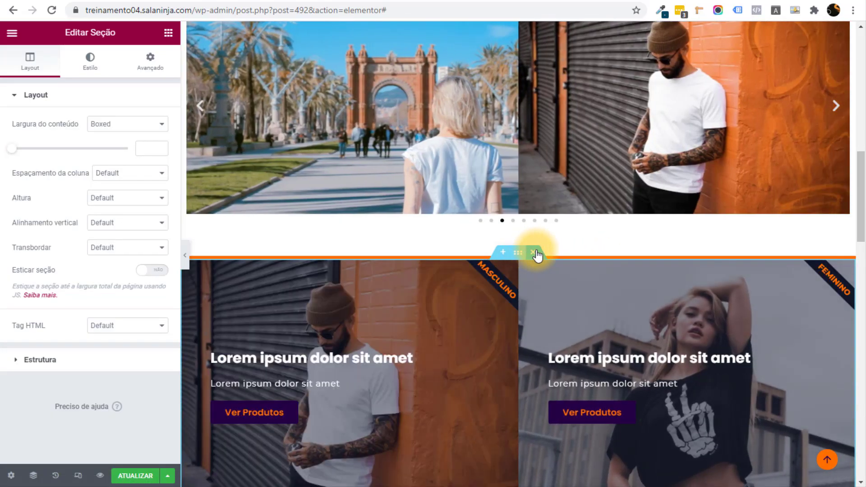
click(535, 253)
click(534, 251)
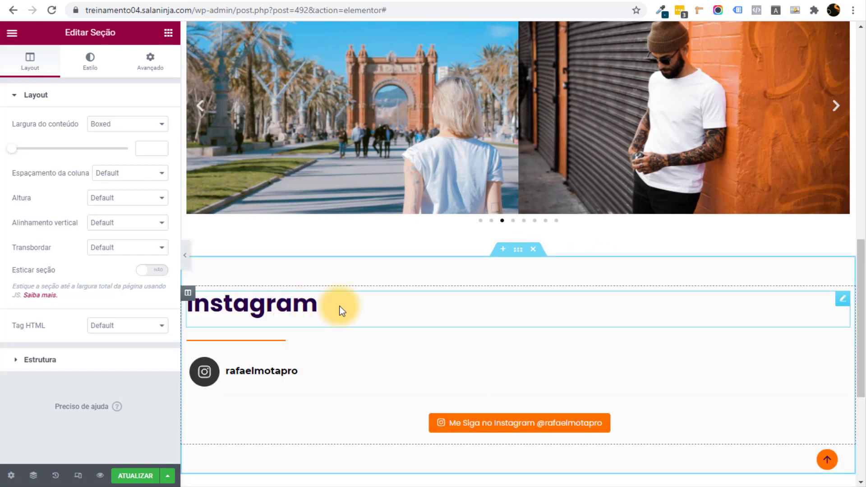
- Save the Sobre page changes with ATUALIZAR
click(149, 476)
scroll(448, 399, up, 4)
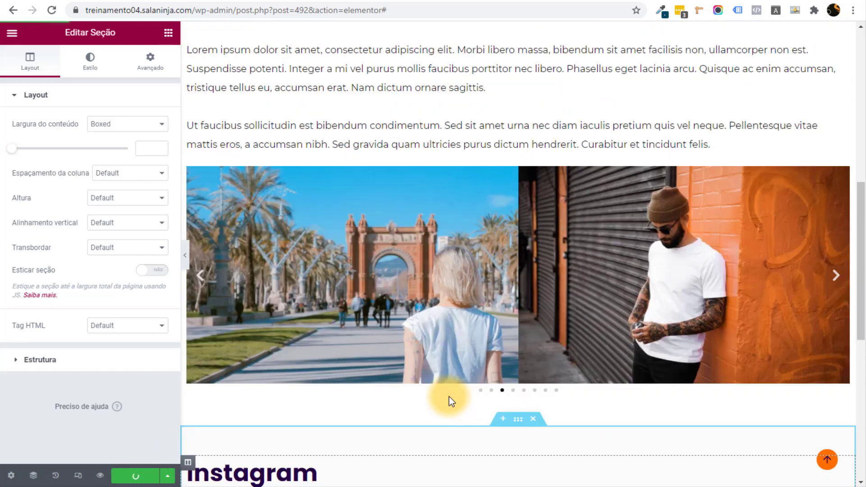
scroll(451, 397, up, 10)
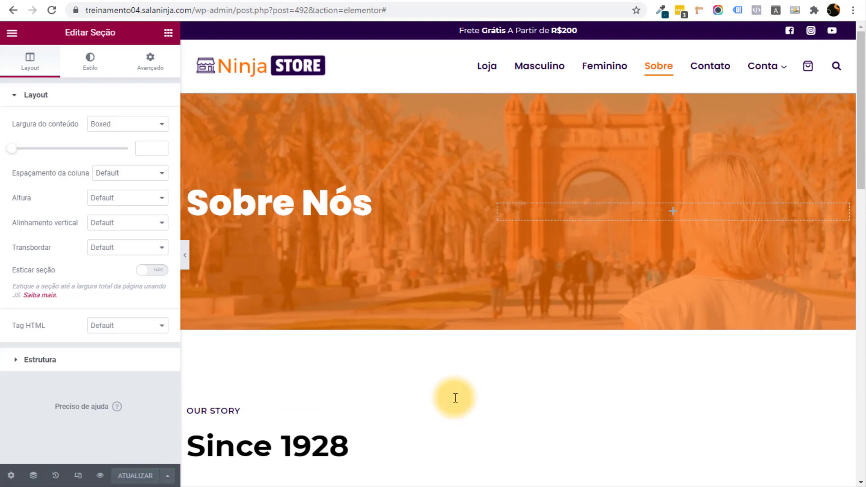
- Preview the updated About page live and scroll through its banner, carousel and Instagram feed
click(100, 475)
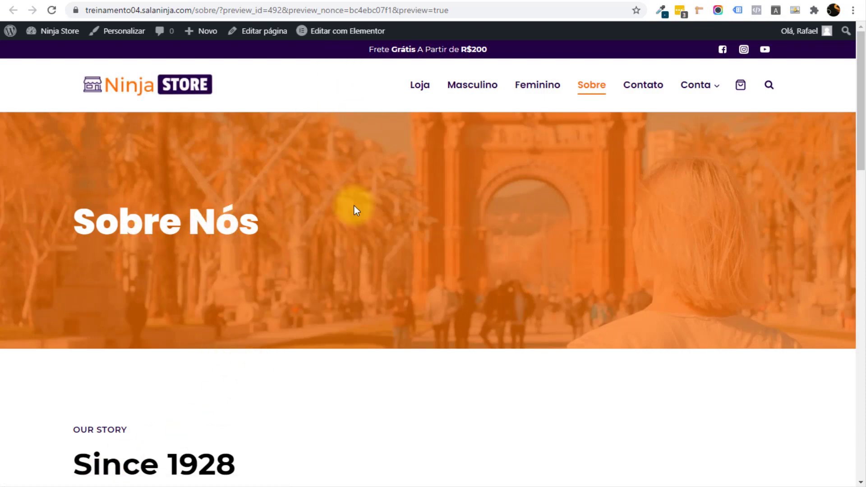
scroll(354, 212, down, 15)
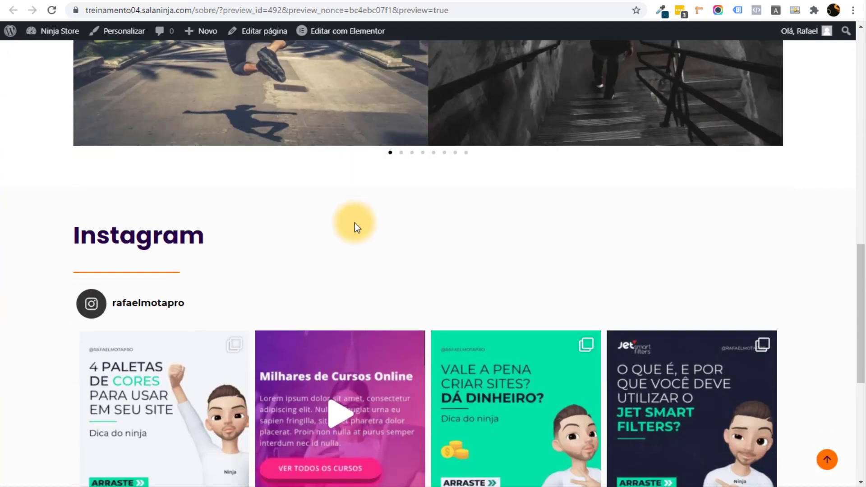
scroll(354, 223, down, 3)
scroll(59, 175, up, 18)
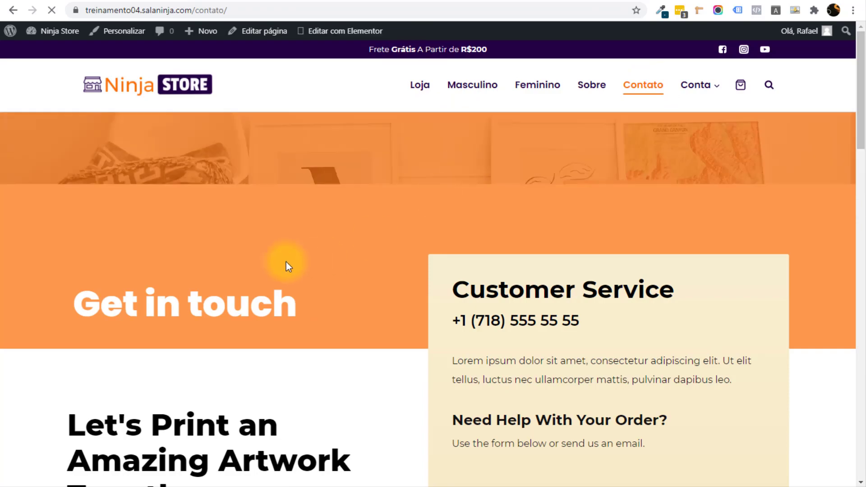
- Open the Contato page in Elementor and delete the Let's Print an Amazing Artwork section
scroll(120, 195, down, 15)
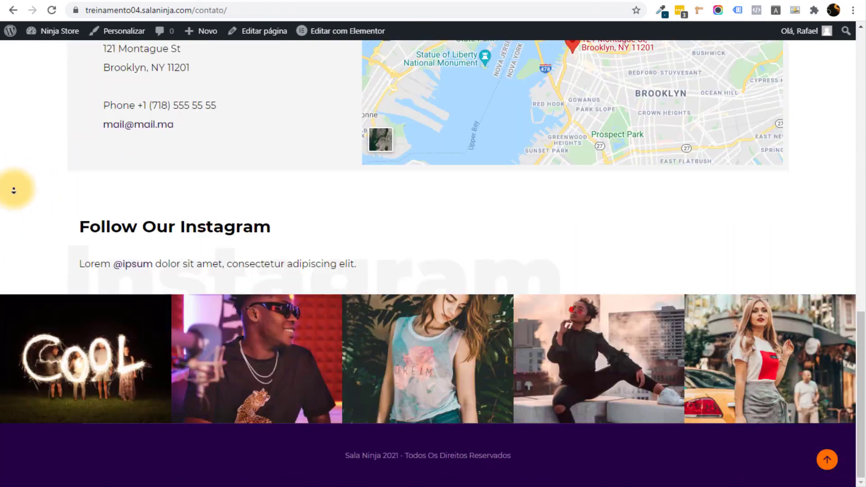
scroll(34, 63, up, 12)
scroll(34, 63, up, 4)
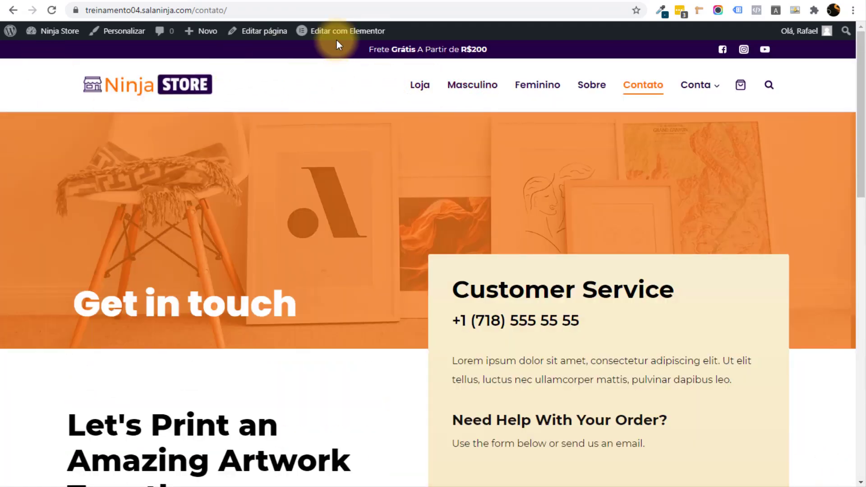
mouse_move(338, 34)
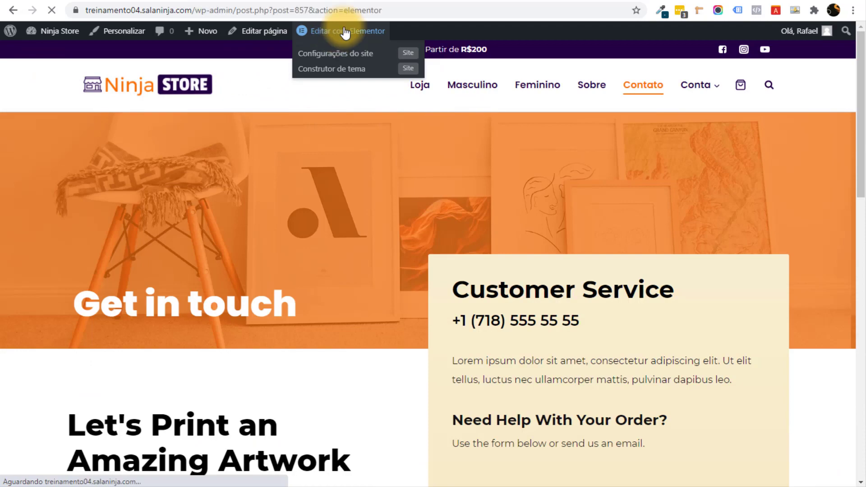
scroll(600, 231, down, 6)
scroll(578, 237, up, 4)
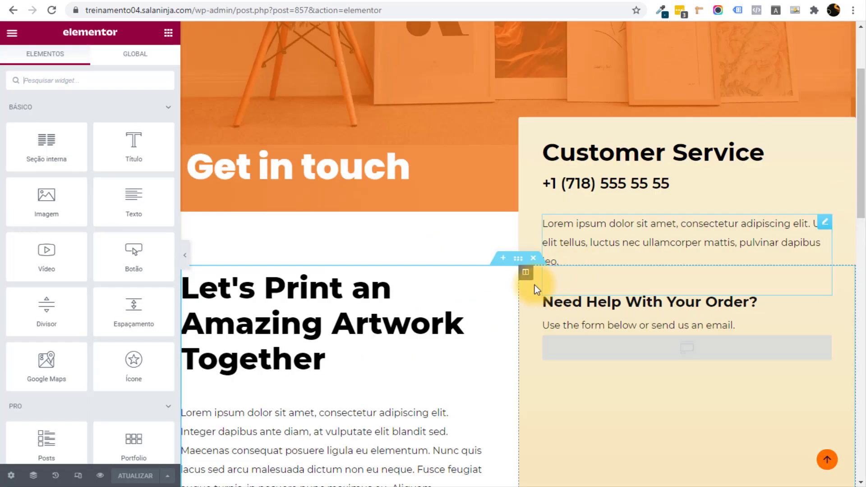
click(533, 258)
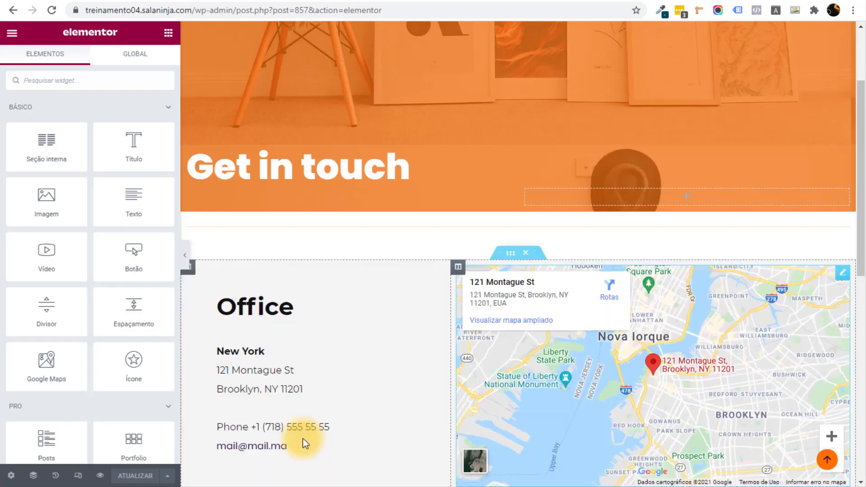
scroll(477, 244, down, 4)
scroll(483, 222, up, 4)
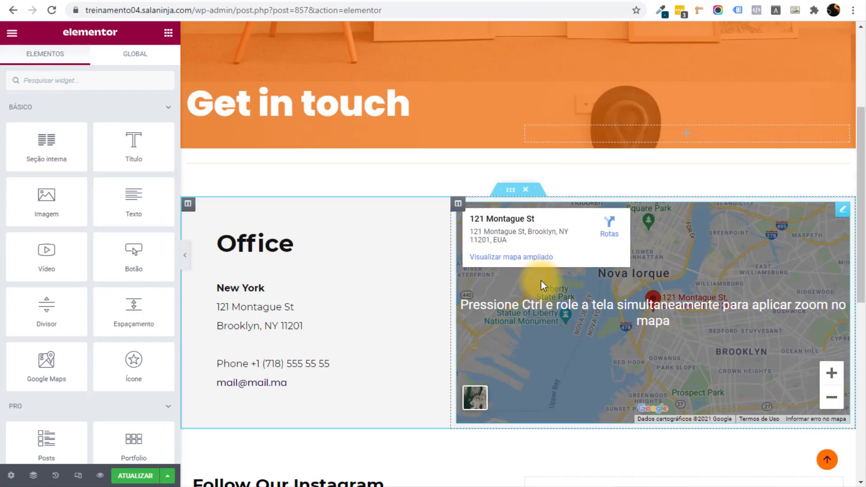
- Delete the divider, Office/map, Follow Our Instagram and Instagram image strip sections
click(533, 204)
click(537, 223)
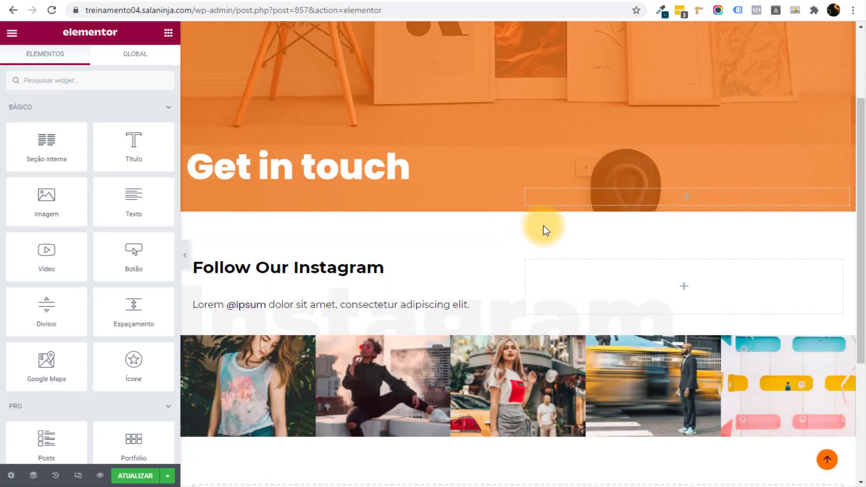
mouse_move(524, 242)
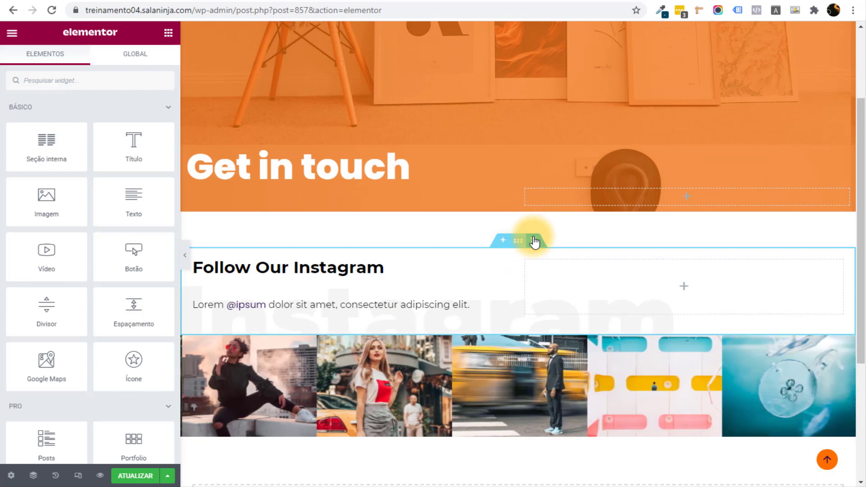
click(534, 242)
click(534, 199)
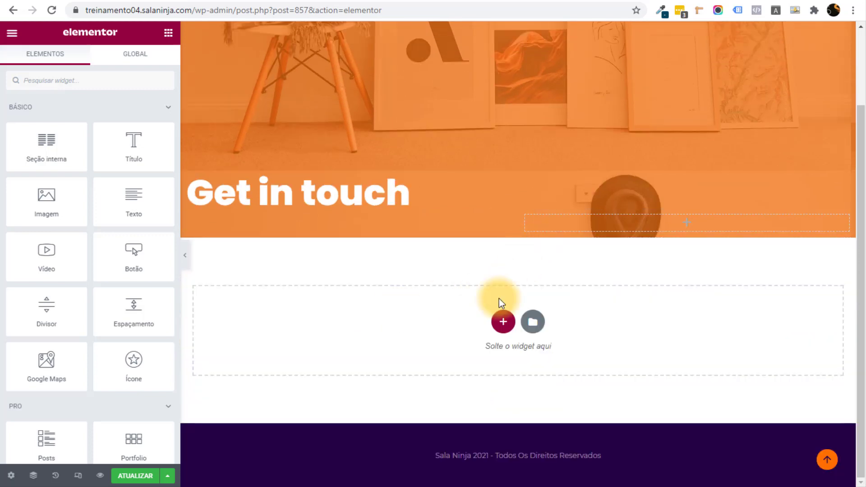
scroll(510, 271, up, 2)
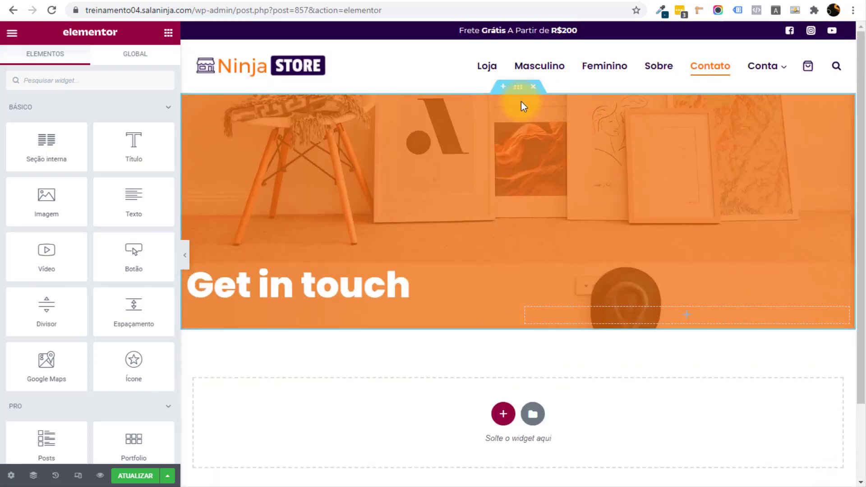
- Set the Get in touch banner section's column position to the middle
click(518, 86)
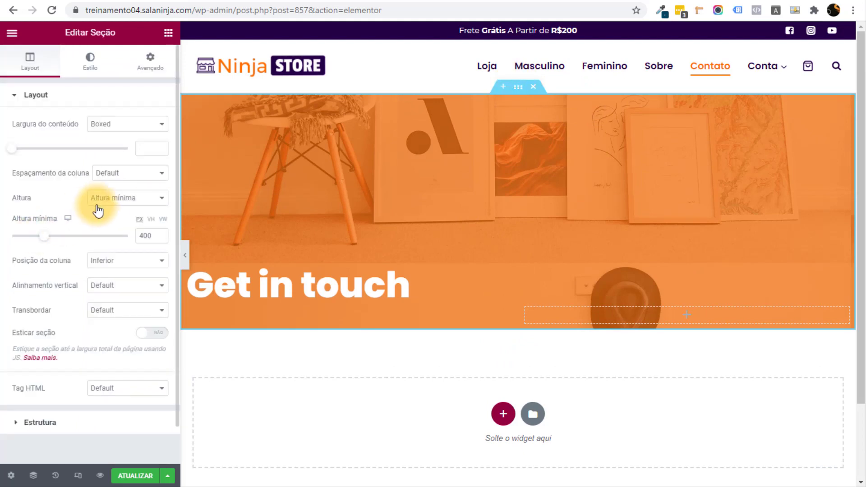
click(112, 266)
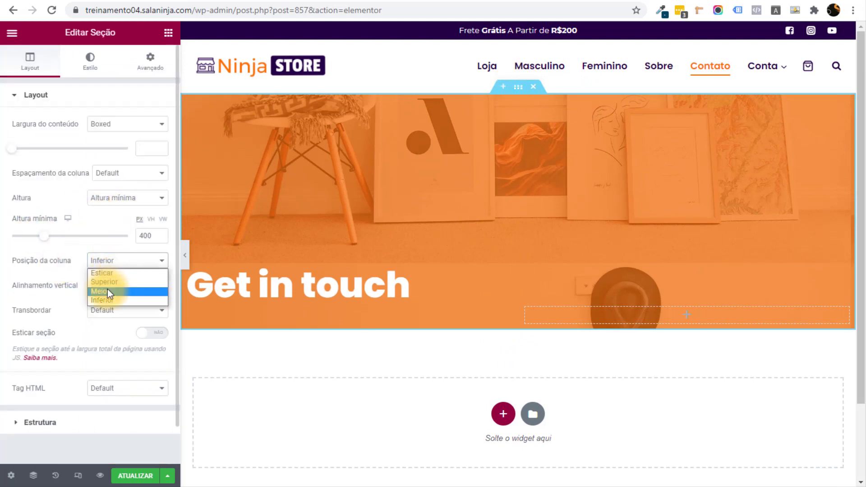
click(107, 291)
- Retitle the banner heading to 'Contato'
click(266, 203)
drag(57, 136, 2, 133)
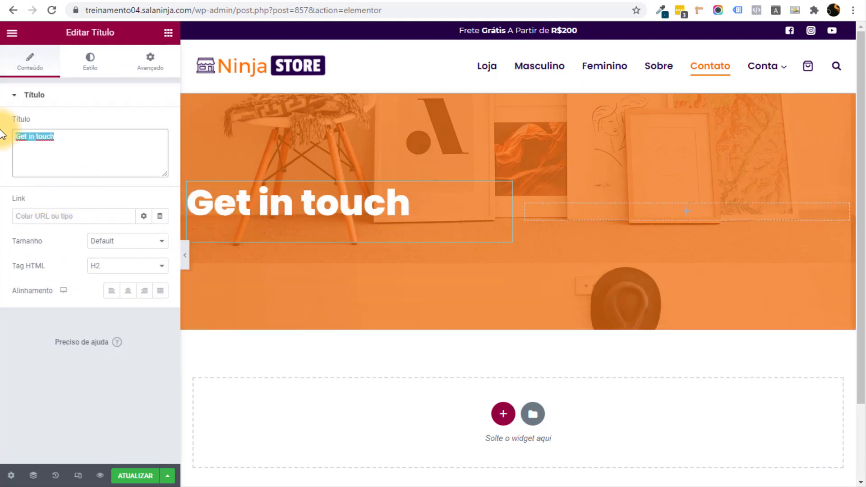
text(Contato)
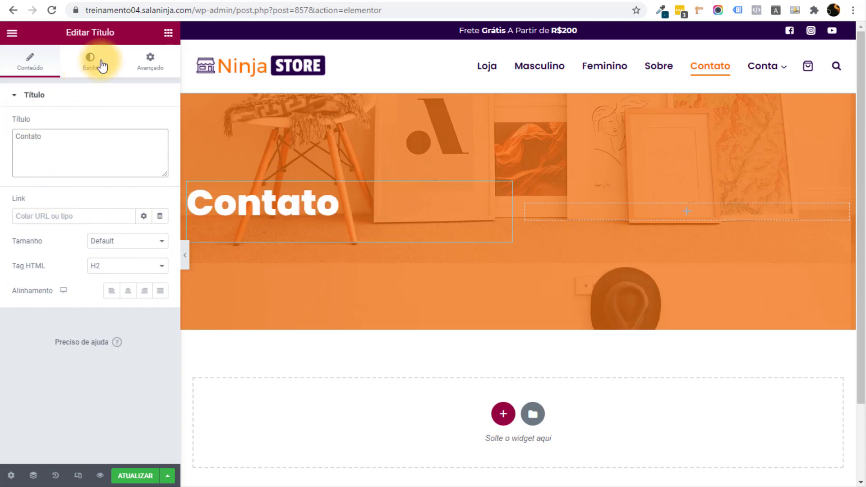
- Make the graffiti wall photo the header section's background image
click(518, 87)
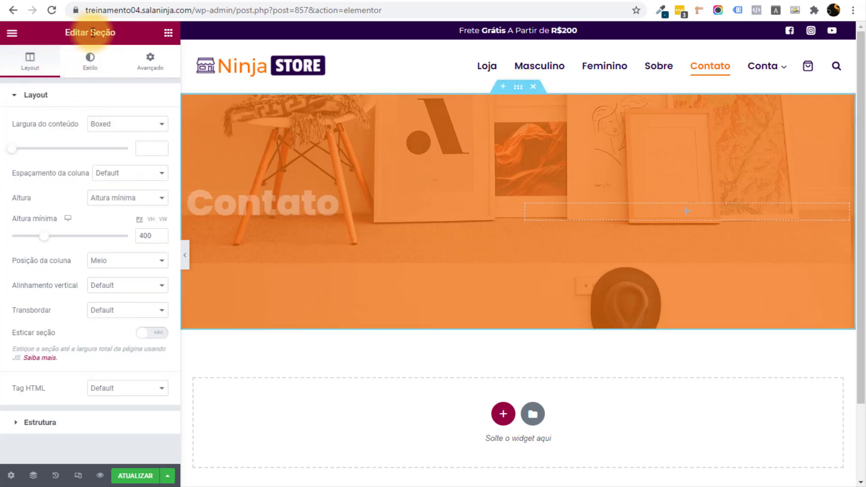
click(91, 61)
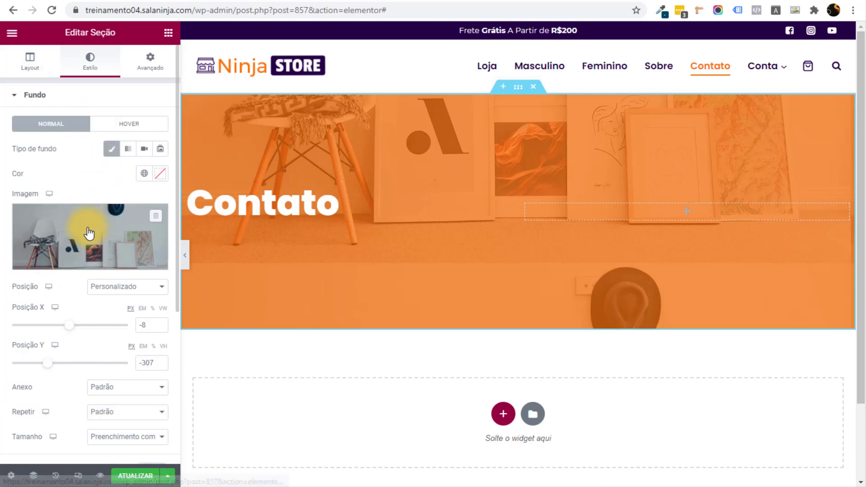
click(88, 234)
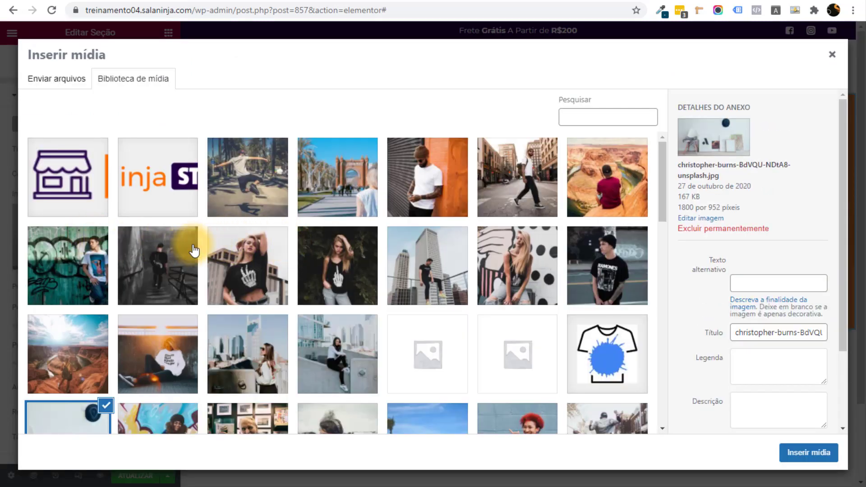
click(84, 274)
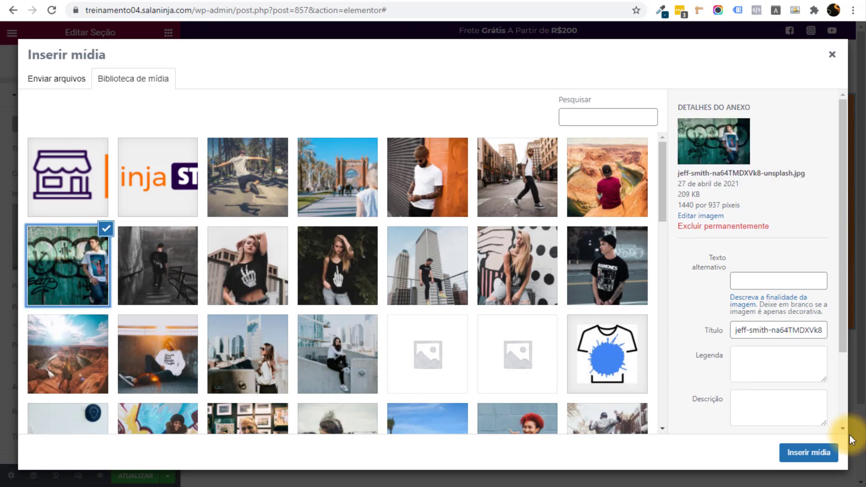
click(807, 452)
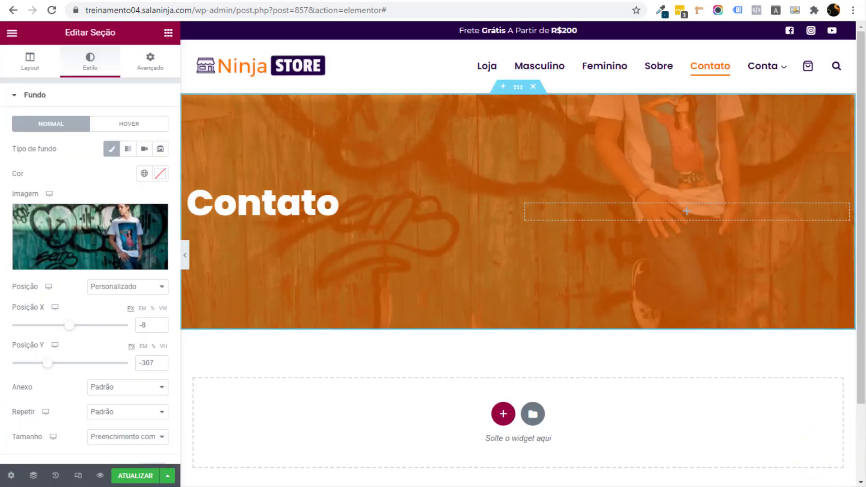
- Set the header background position to Padrão (default)
click(116, 288)
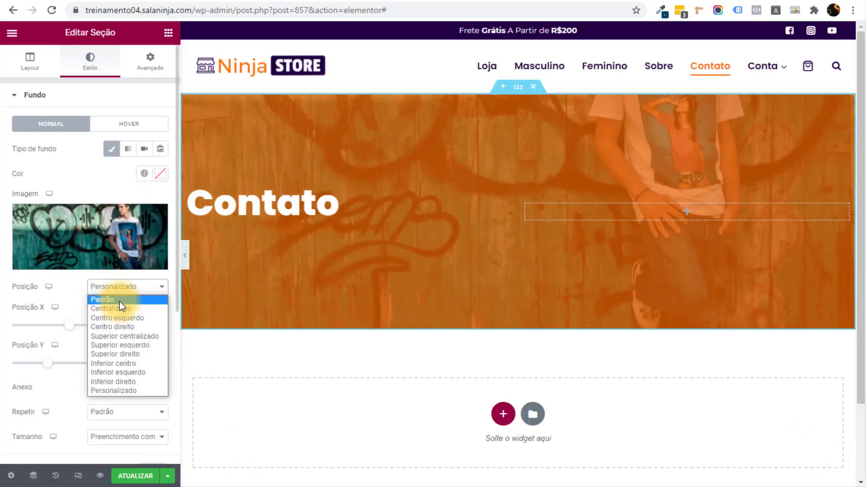
click(120, 300)
click(129, 287)
click(128, 287)
click(129, 287)
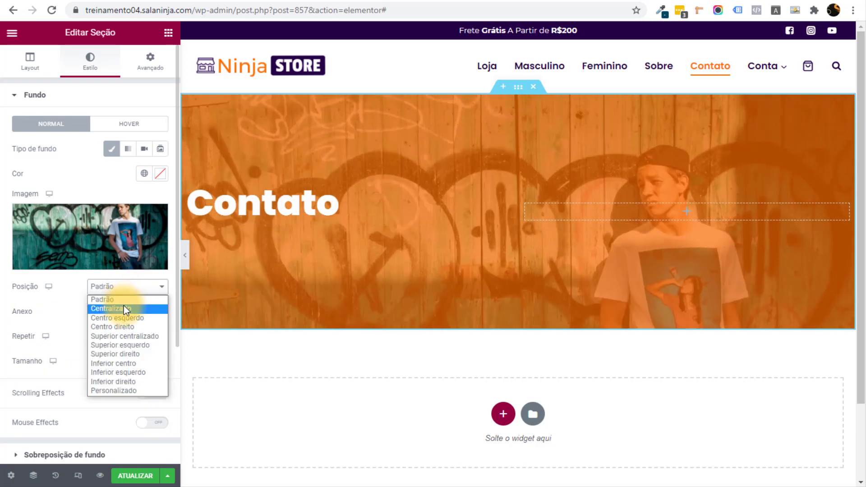
click(124, 308)
click(126, 292)
click(120, 300)
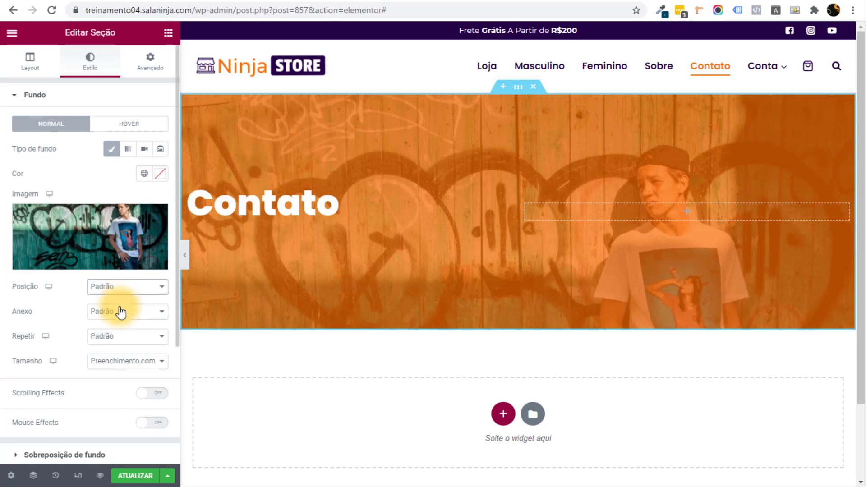
scroll(121, 321, down, 1)
scroll(307, 311, down, 2)
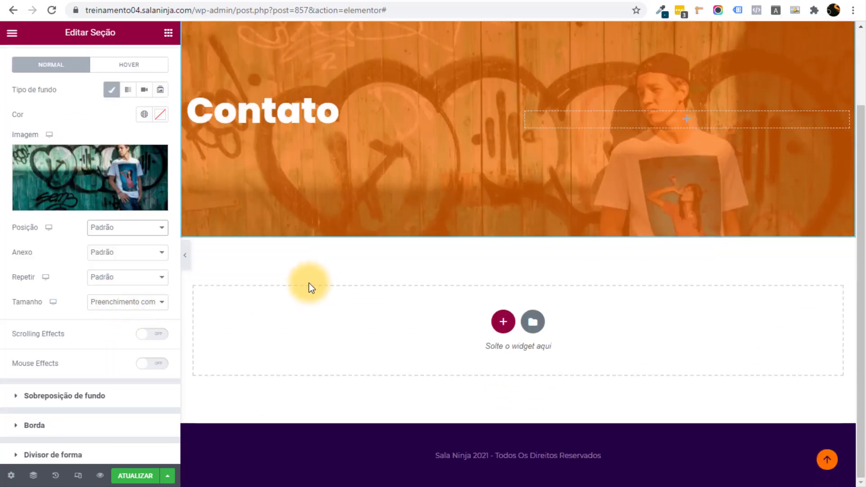
scroll(310, 283, up, 1)
- Add a two-column section below the Contato header, then delete it again
scroll(450, 200, down, 1)
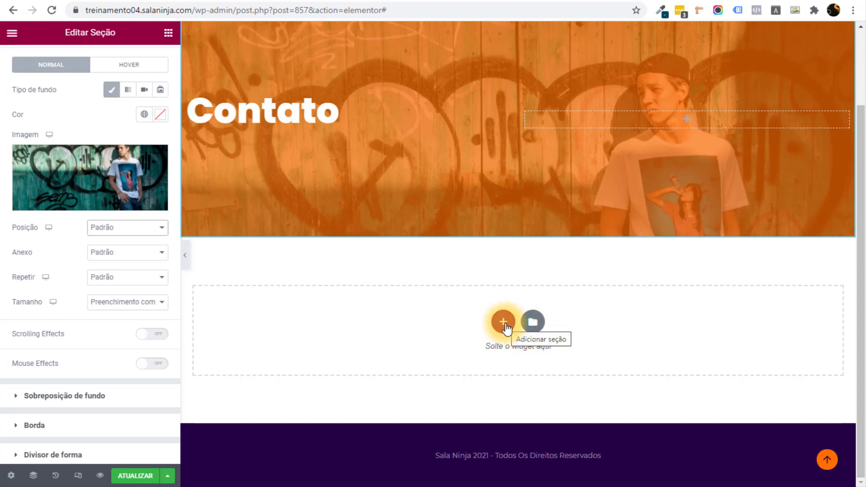
click(503, 322)
click(310, 359)
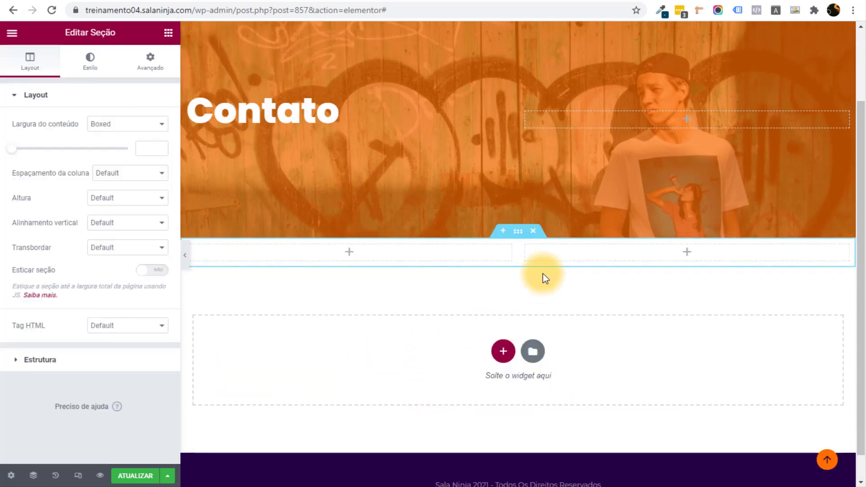
click(533, 231)
- From the library's Blocos, filter Categoria to Contact and insert the Get In Touch block with map
click(538, 327)
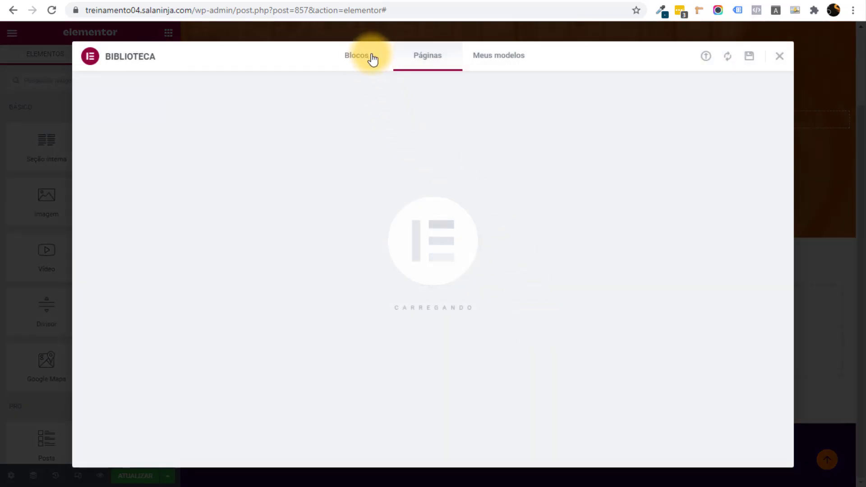
click(373, 59)
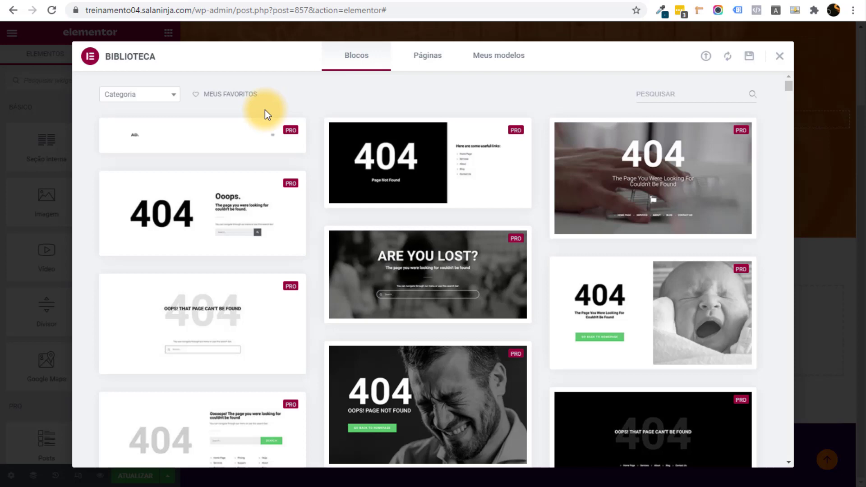
click(146, 99)
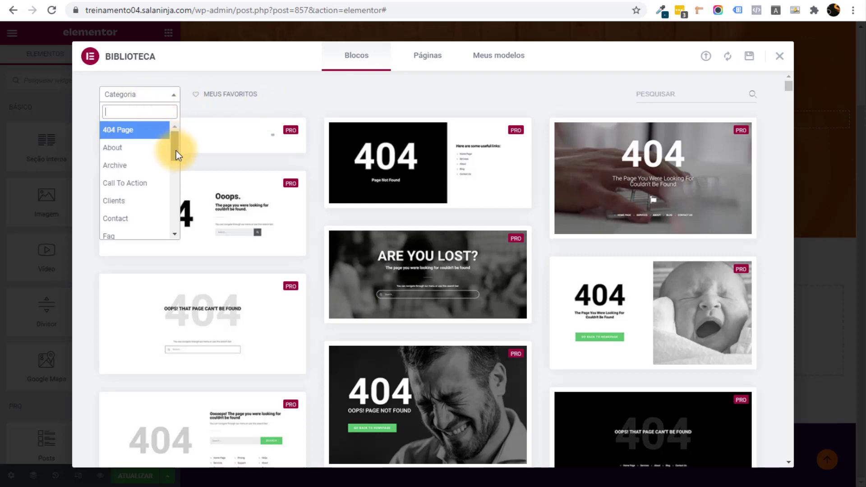
drag(175, 150, 175, 150)
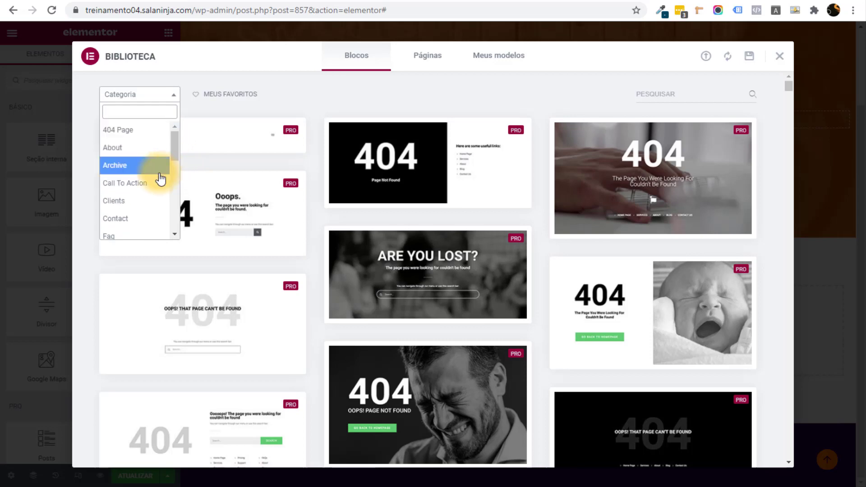
click(123, 220)
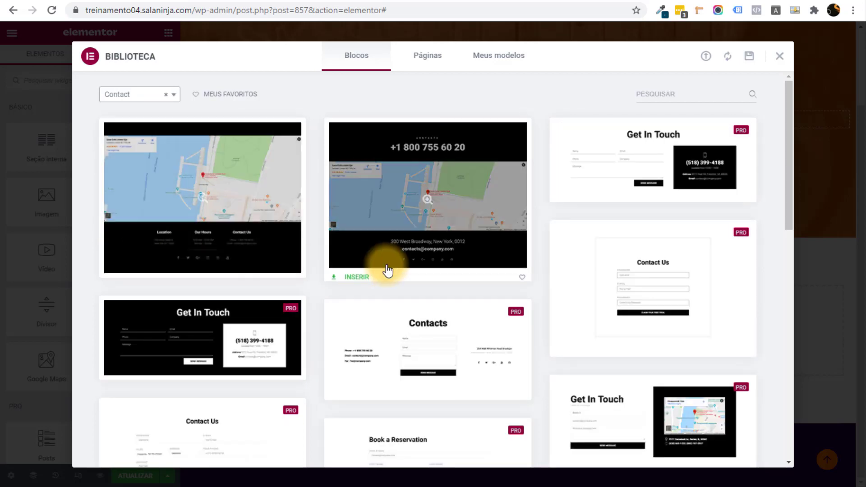
scroll(386, 271, down, 3)
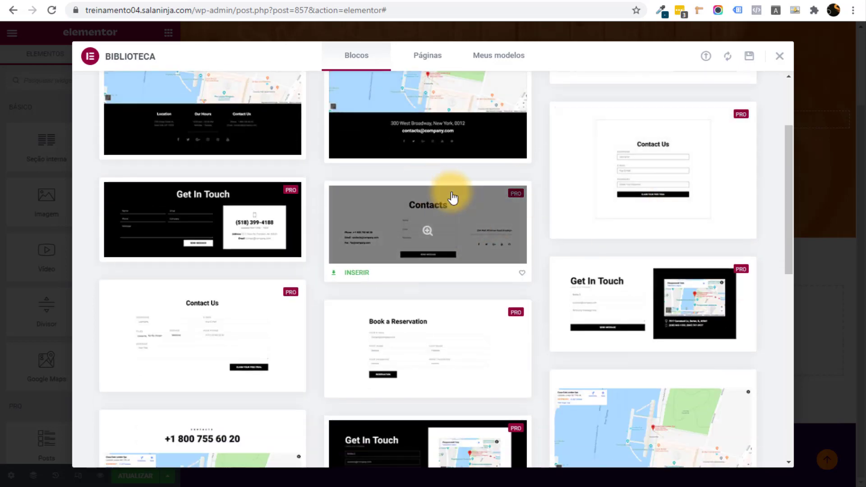
scroll(537, 208, down, 4)
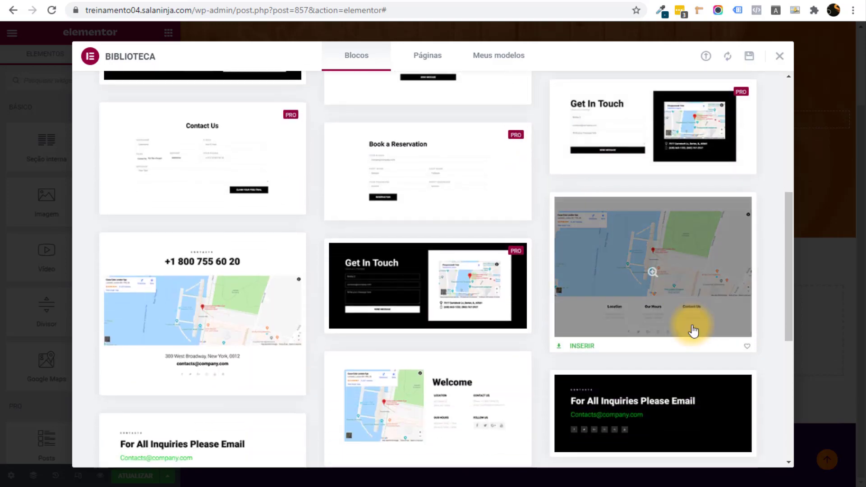
scroll(683, 322, down, 4)
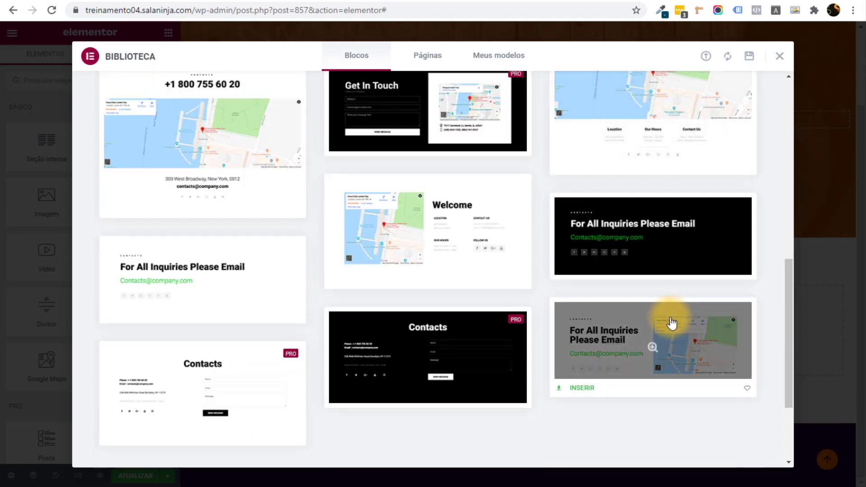
scroll(681, 321, up, 8)
scroll(703, 319, up, 3)
scroll(706, 325, down, 3)
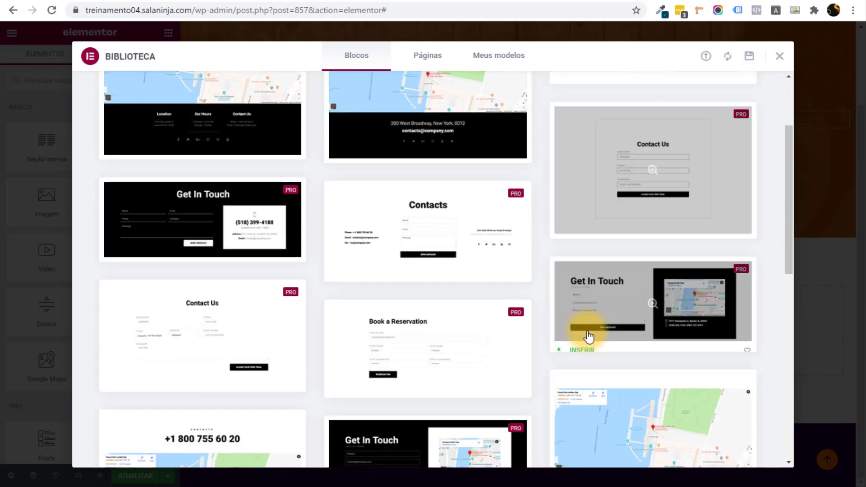
click(582, 343)
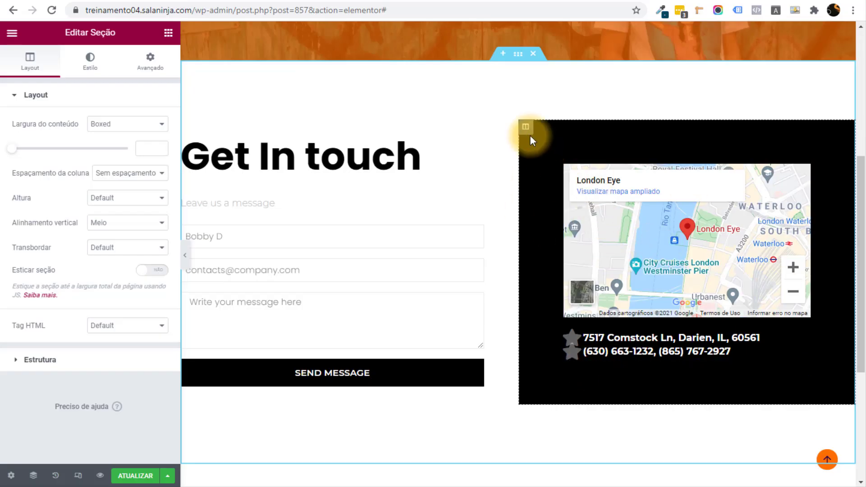
- Give the contact block's map column a solid Primary dark purple background
click(526, 129)
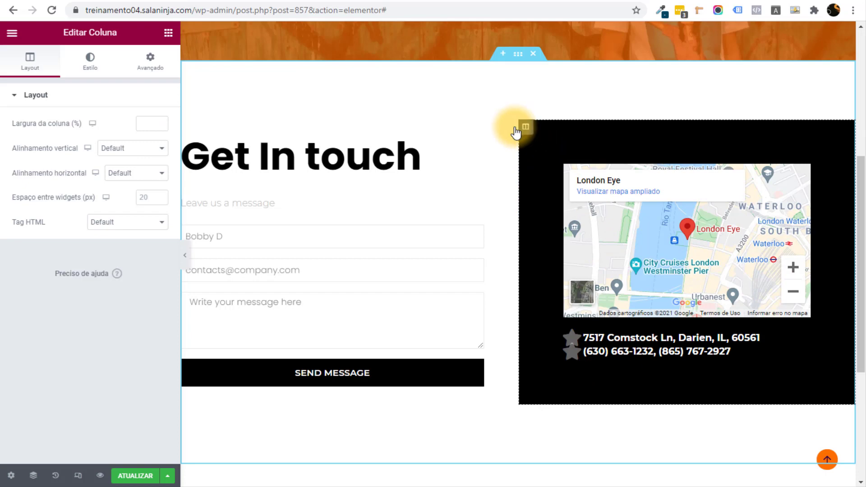
click(101, 78)
click(127, 148)
click(143, 174)
click(70, 228)
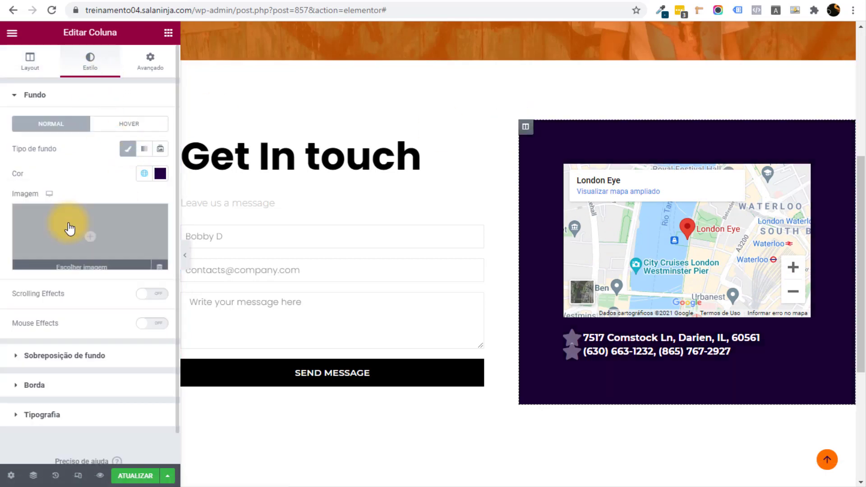
- Delete the address and phone lines from the map column
click(621, 342)
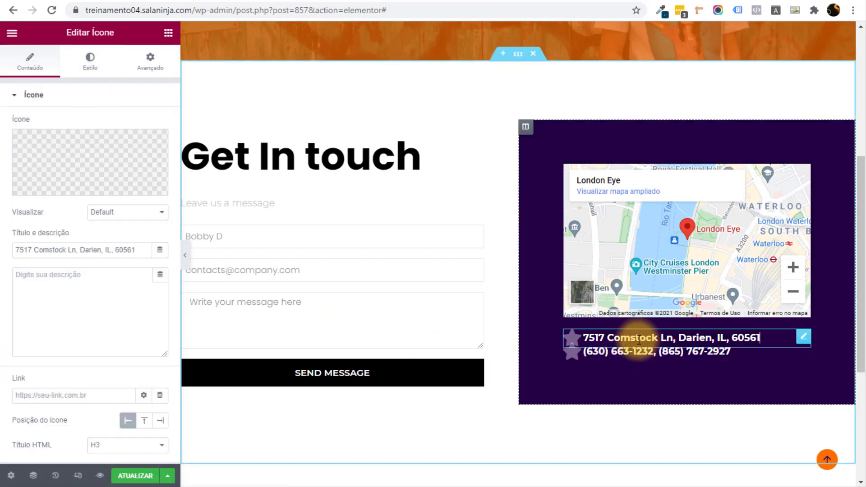
drag(23, 249, 134, 250)
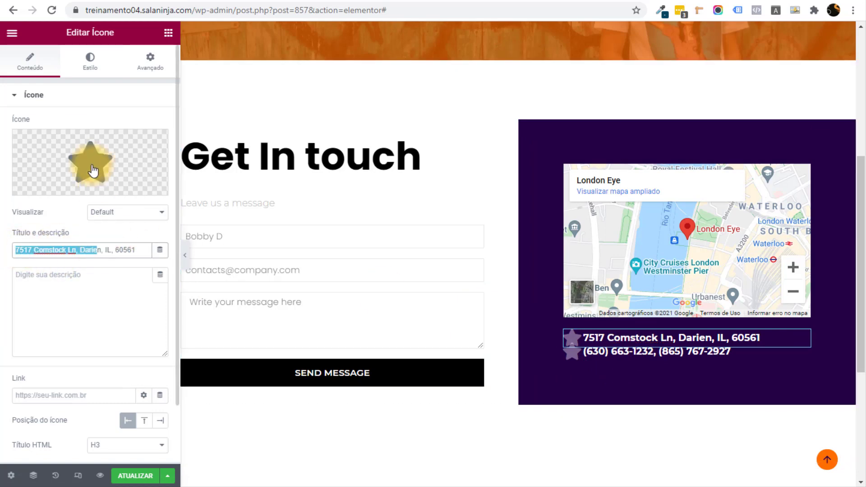
click(656, 337)
right_click(656, 338)
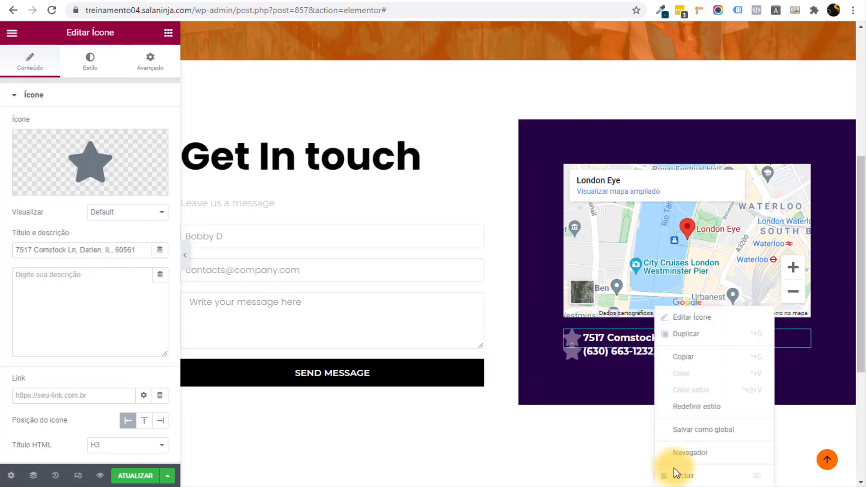
key(Delete)
right_click(633, 347)
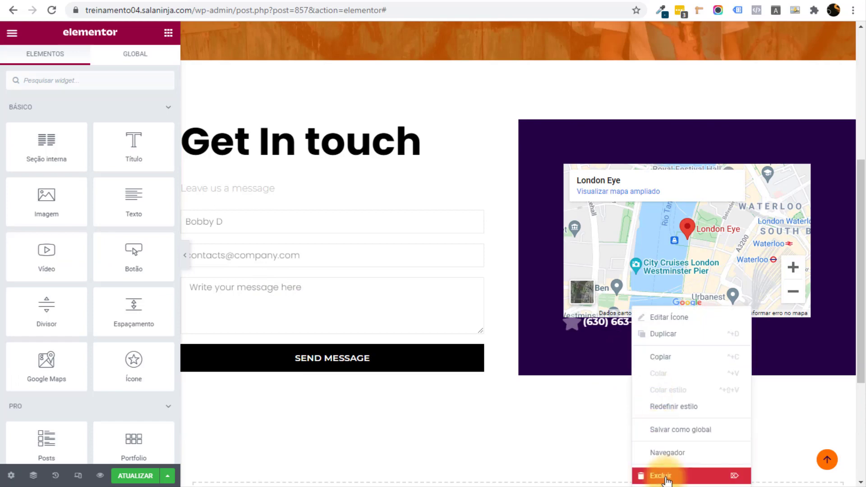
click(667, 477)
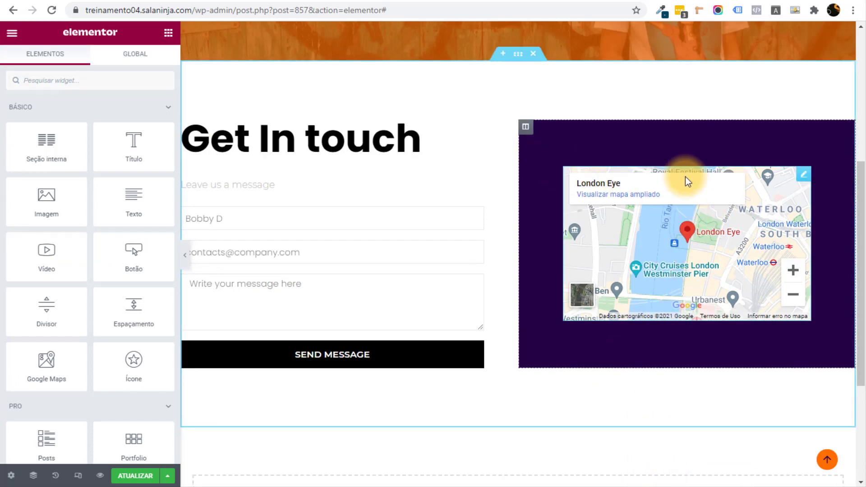
- Set the map column's Avançado padding to 30 on all sides, linked
click(526, 126)
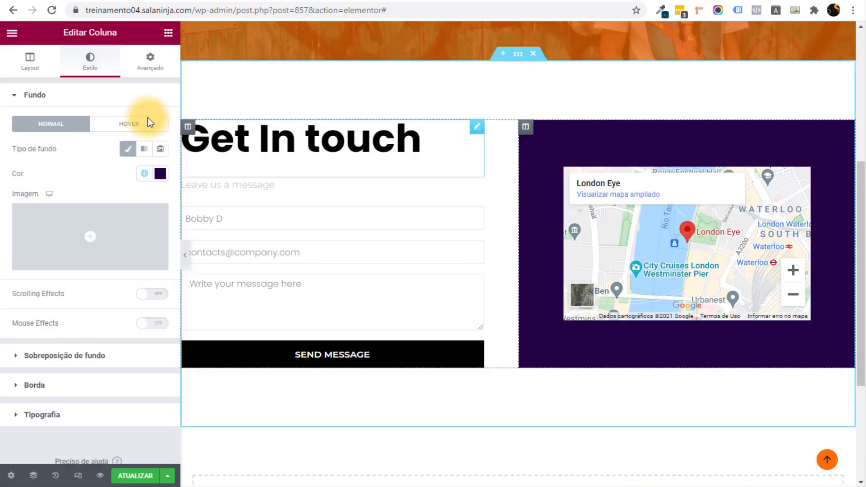
click(155, 70)
click(29, 183)
text(75)
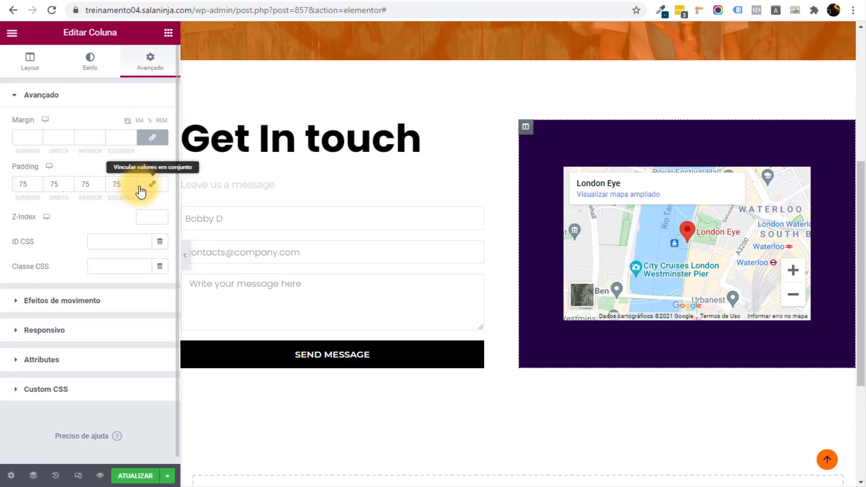
drag(30, 185, 4, 186)
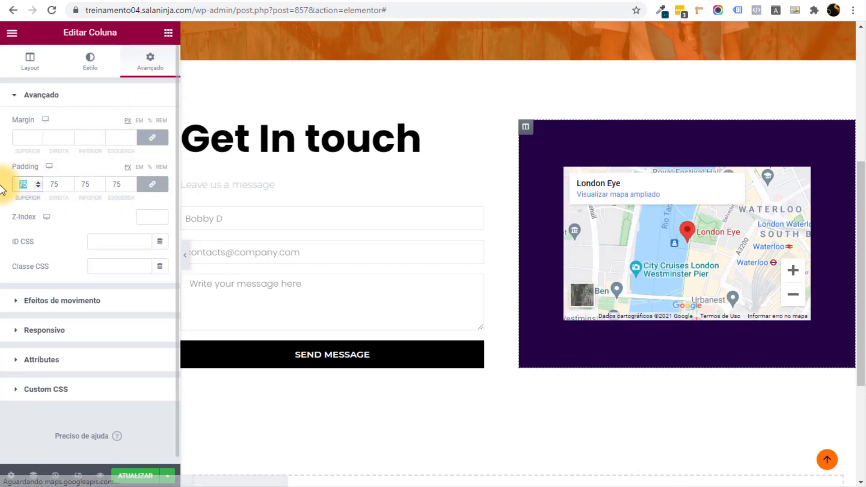
text(30)
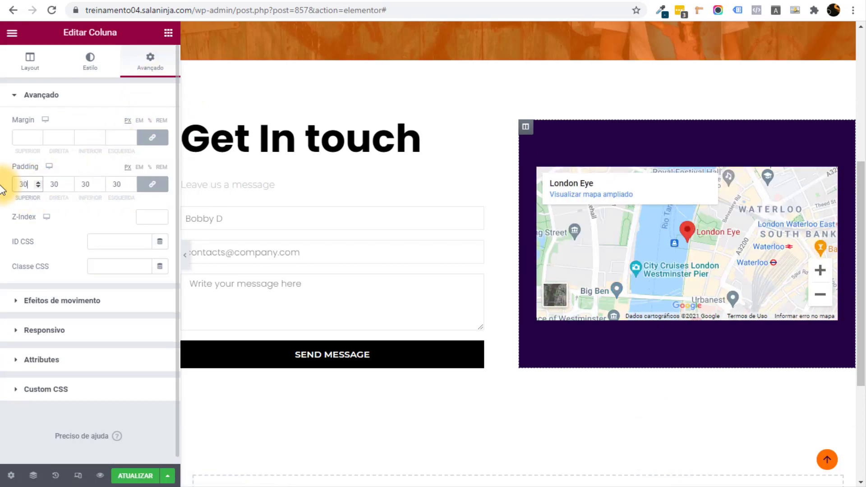
- Set the London Eye map to zoom 17 and a 350 px height
click(820, 177)
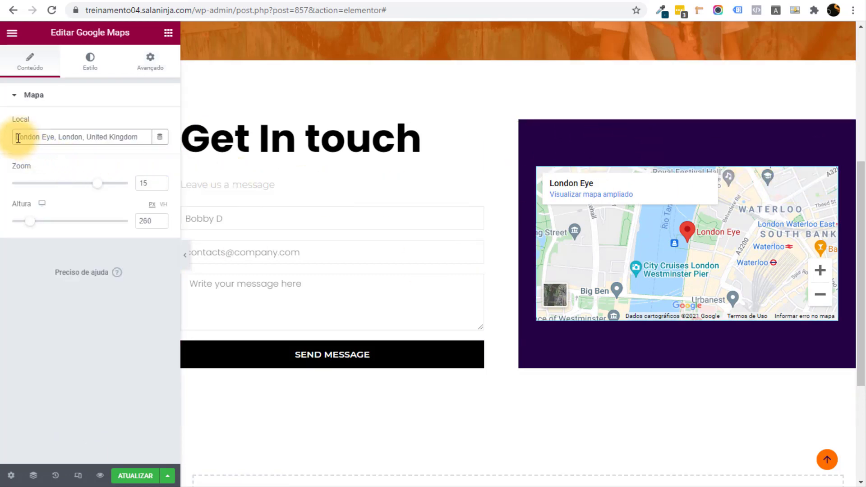
drag(18, 138, 125, 134)
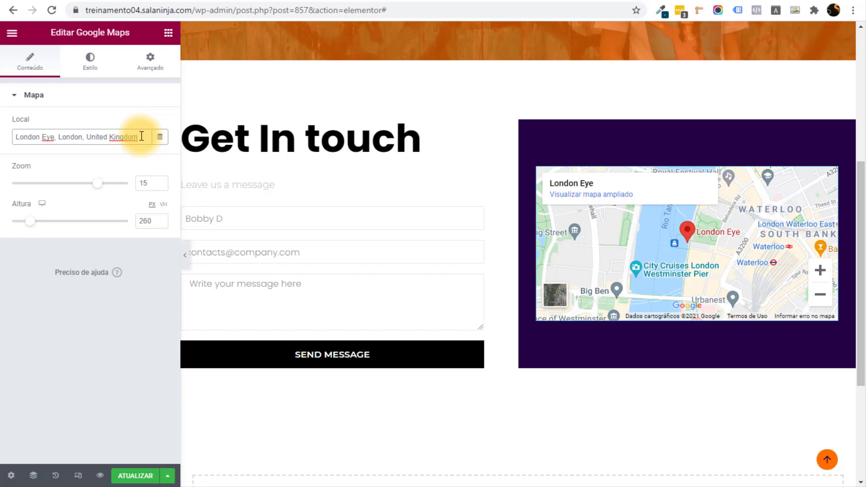
drag(97, 190, 103, 189)
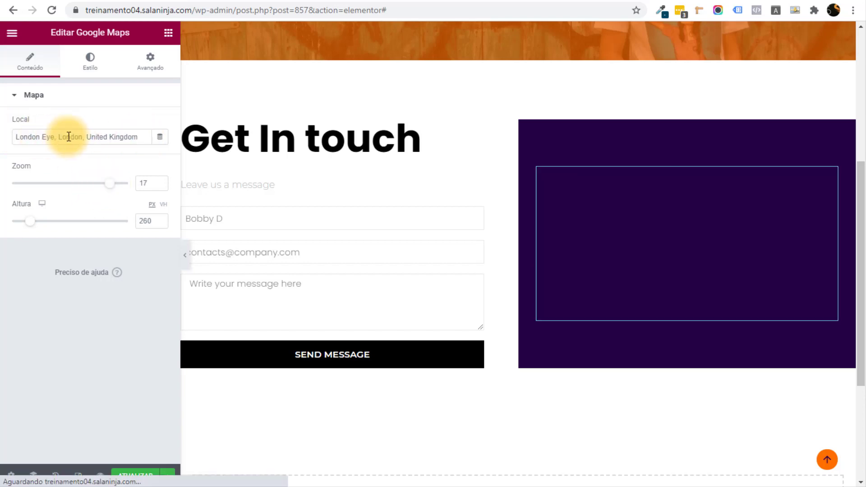
drag(28, 222, 43, 225)
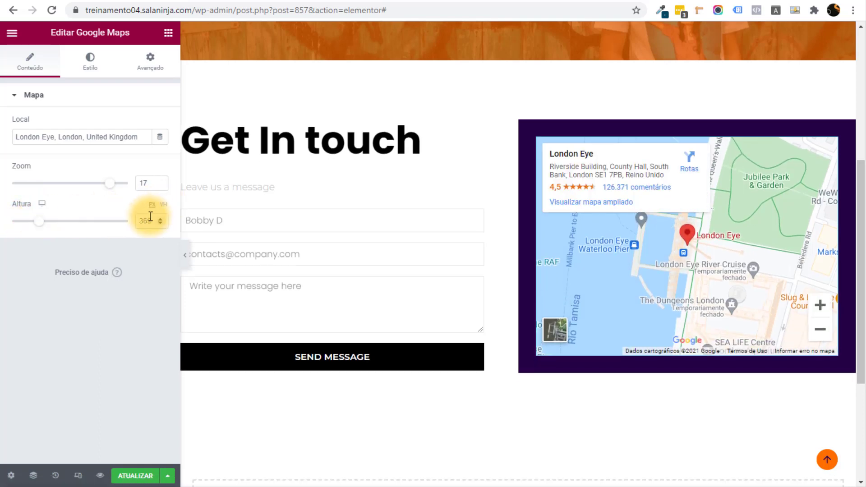
text(350)
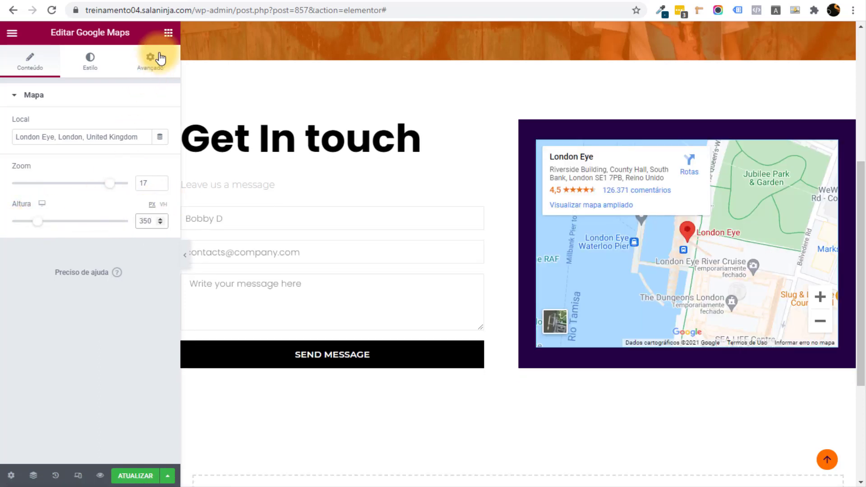
click(169, 33)
- Place a Lista de Ícones under the map, with a phone number item using the WhatsApp icon
text(lista)
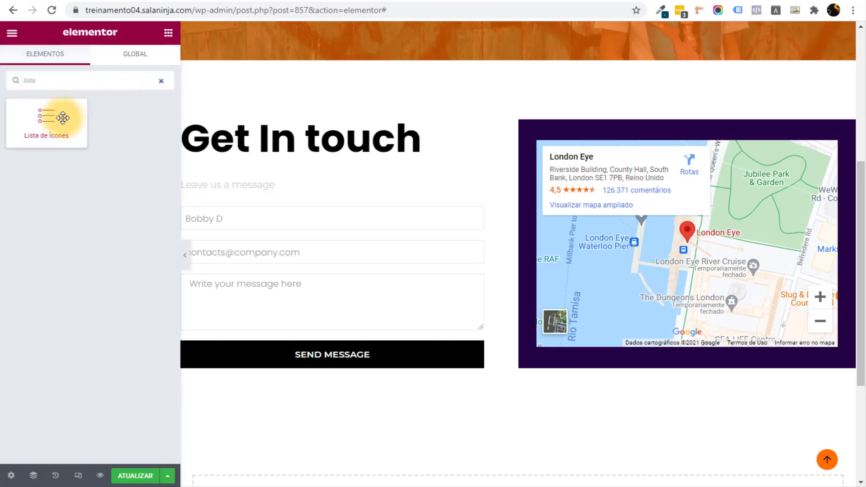
drag(59, 116, 601, 319)
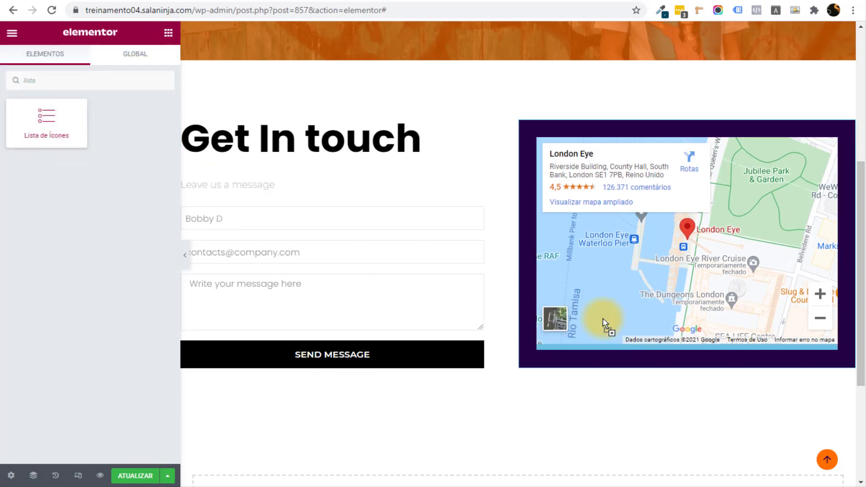
click(89, 181)
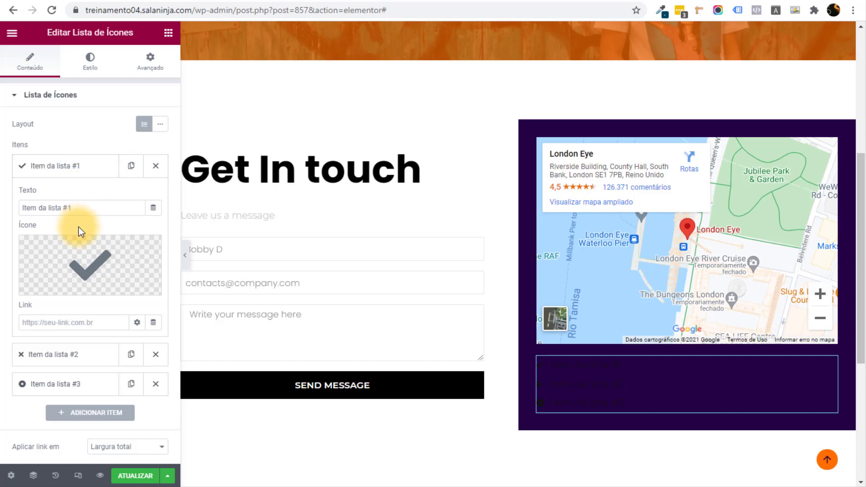
drag(77, 208, 2, 209)
text(())
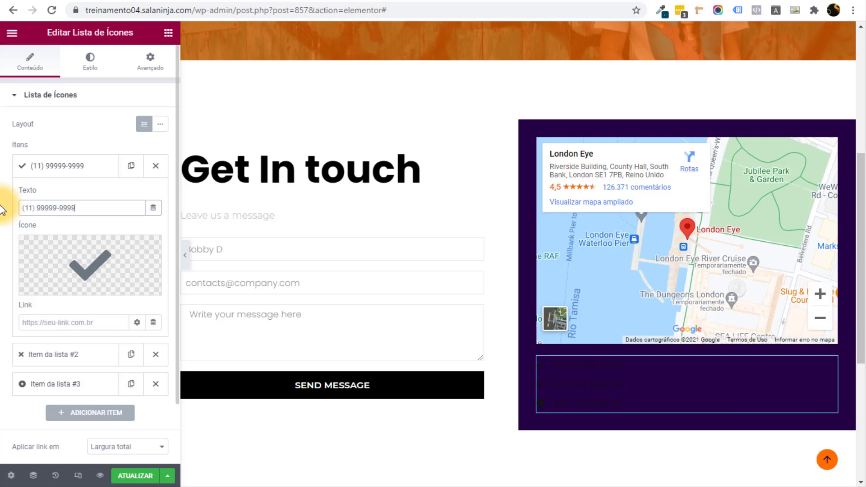
click(90, 261)
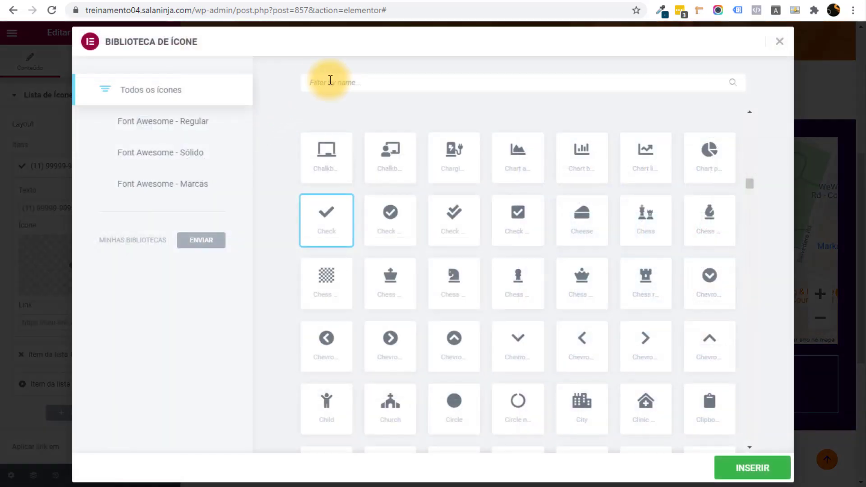
text(wha)
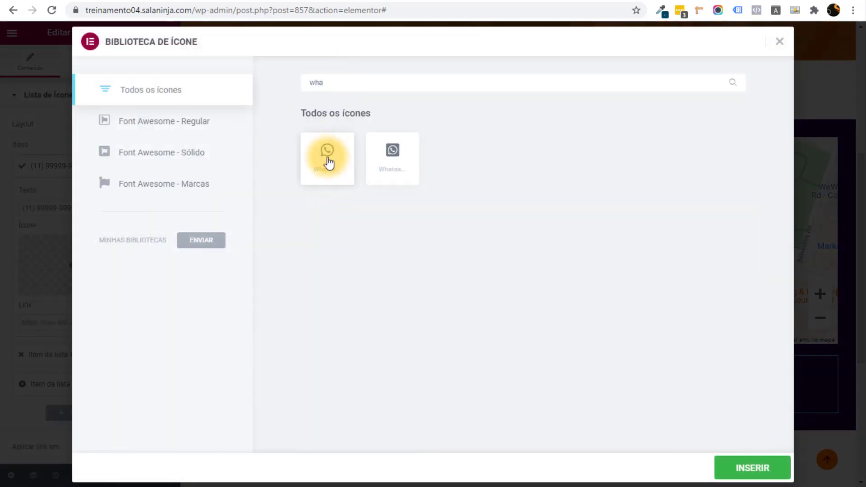
click(758, 467)
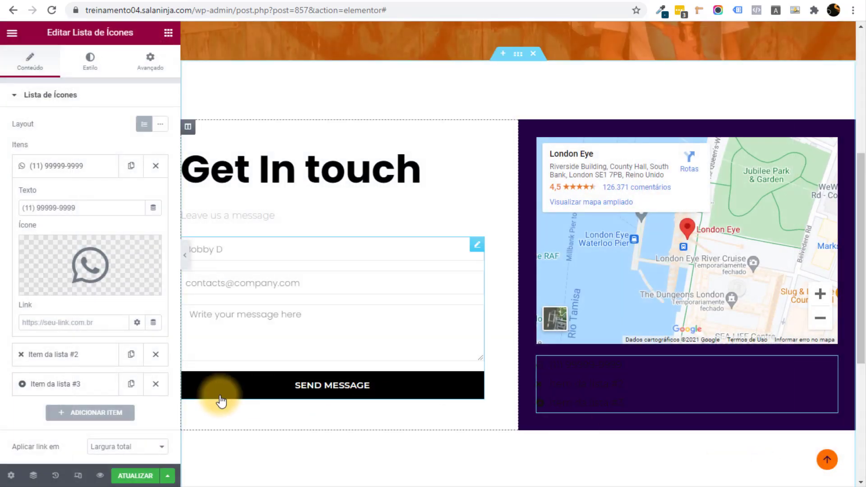
- Make the second item an e-mail entry with the Mail bulk icon and delete item #3
click(68, 358)
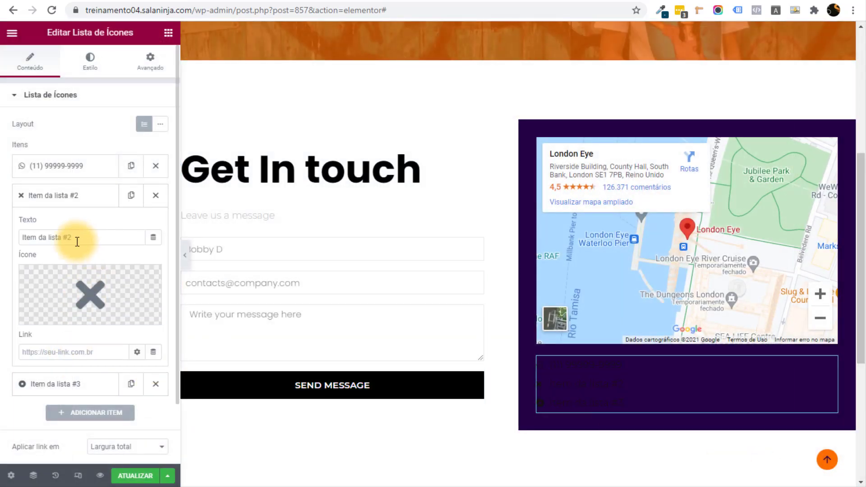
drag(77, 237, 3, 246)
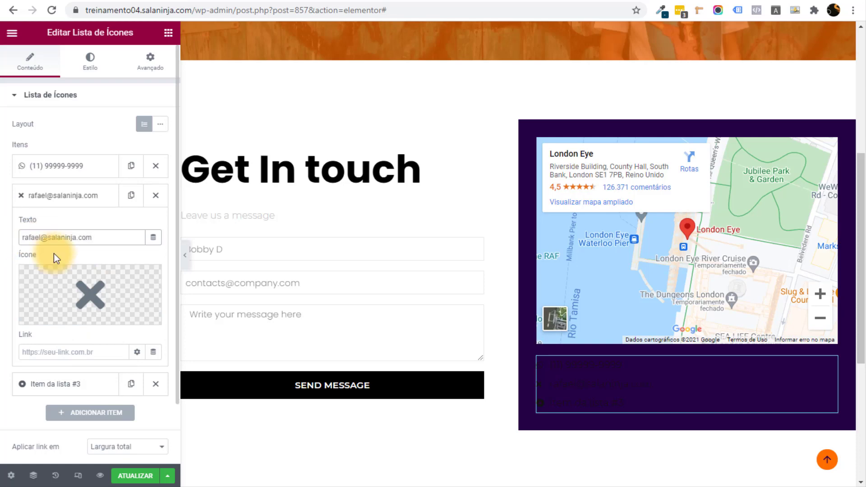
click(88, 291)
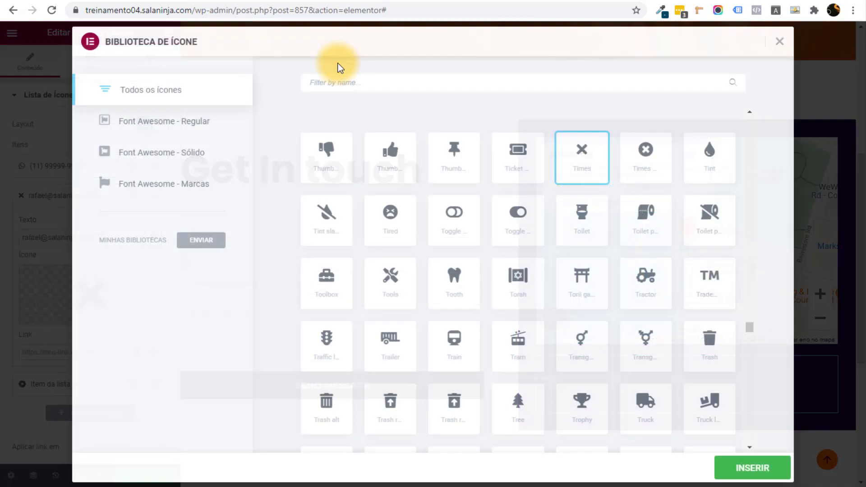
click(351, 82)
text(mail)
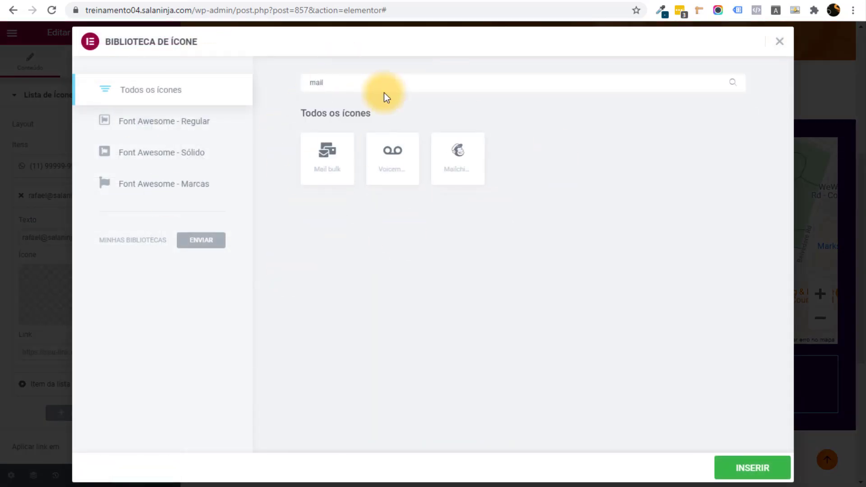
click(327, 179)
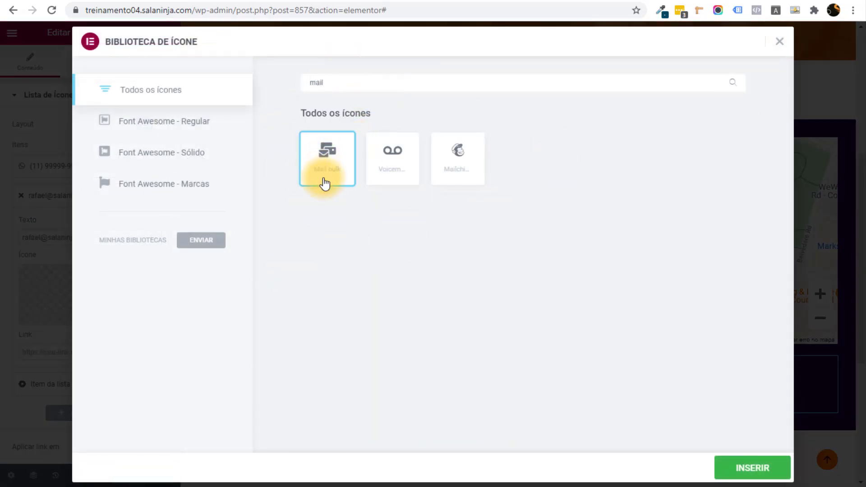
click(746, 468)
click(156, 385)
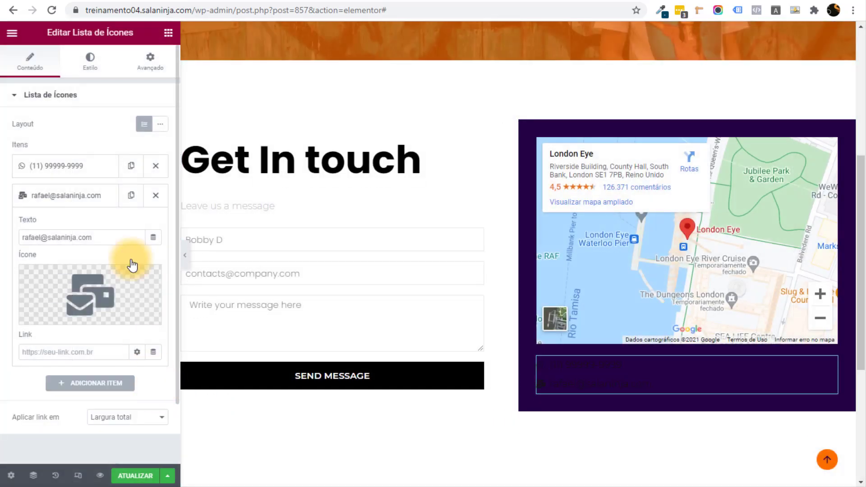
- Style the list icons in Acento orange and the list text in white
click(91, 62)
click(45, 236)
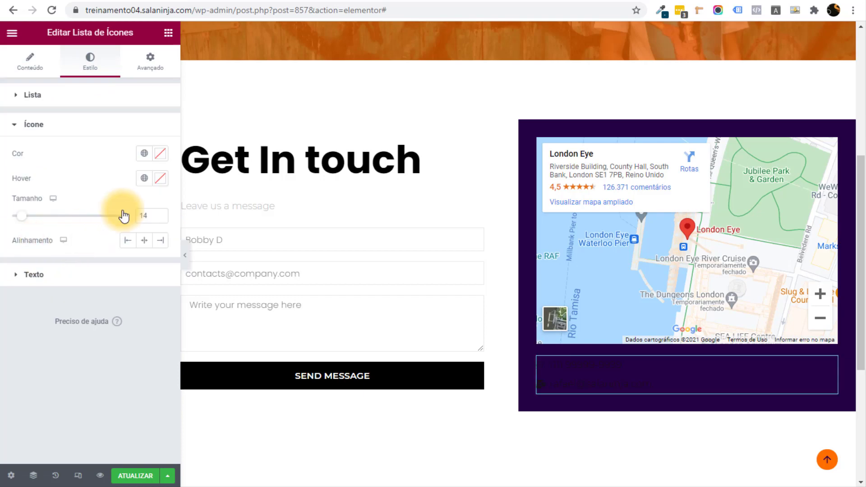
click(144, 154)
click(48, 270)
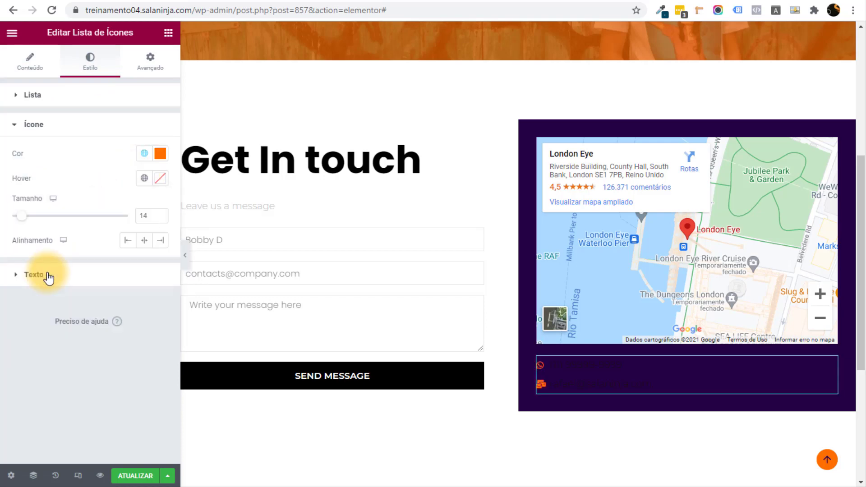
click(46, 282)
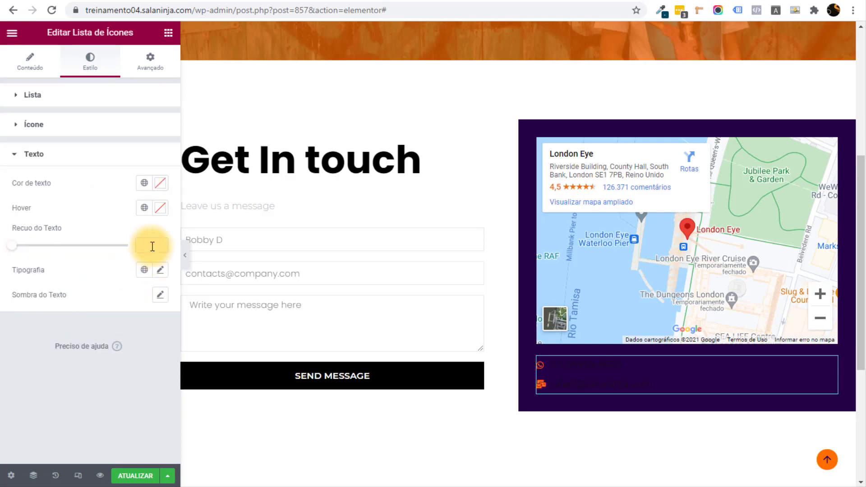
click(160, 182)
drag(32, 222, 12, 216)
click(2, 226)
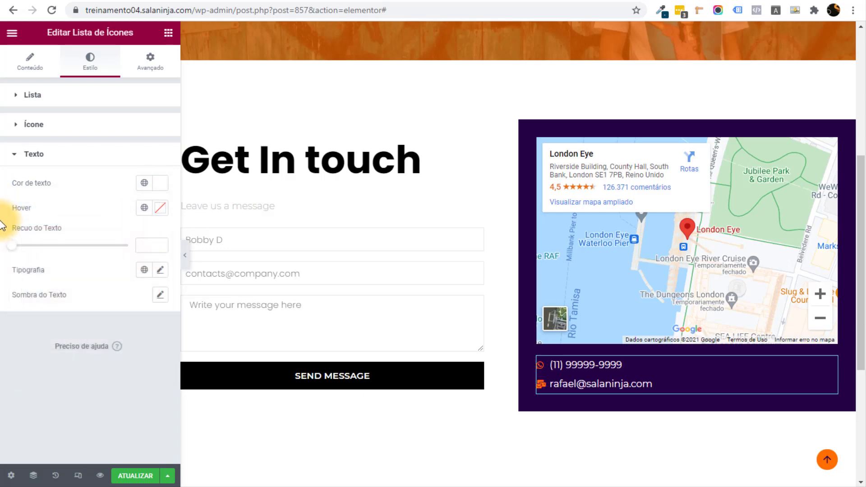
scroll(394, 312, down, 3)
scroll(316, 226, up, 4)
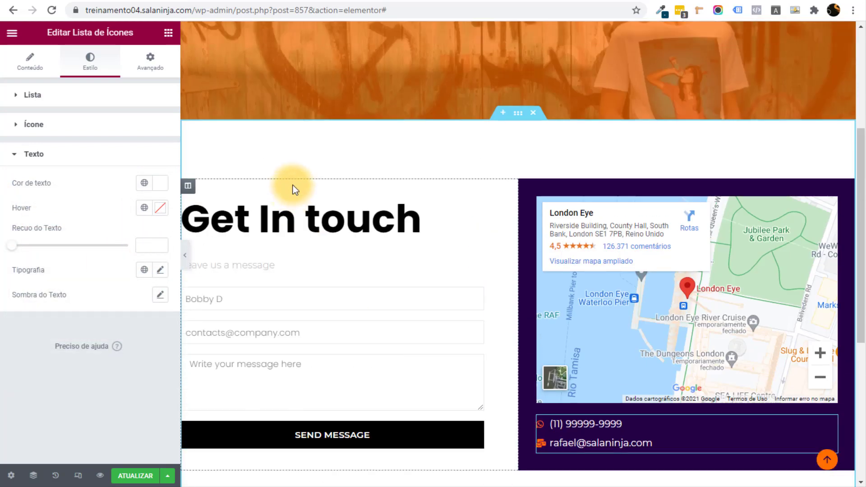
- Retitle the Get In touch heading to 'Formulário de Contato' with typography size 40
click(303, 221)
drag(73, 143, 4, 144)
text(For)
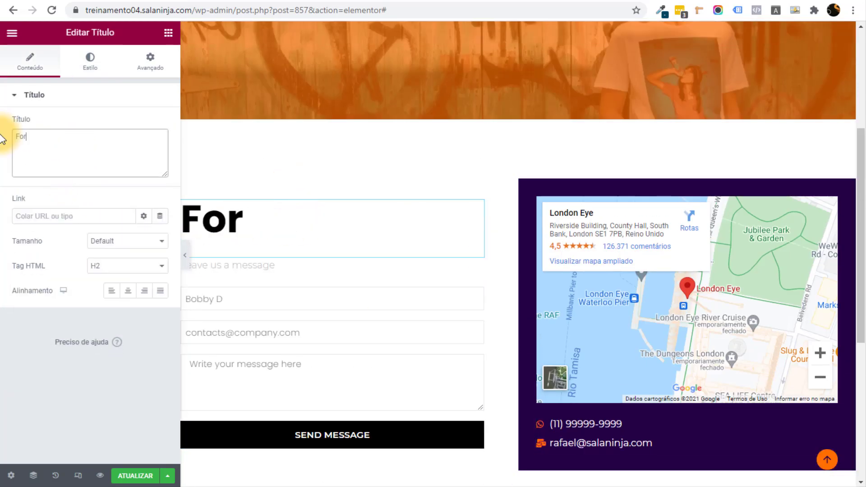
text(mulário de)
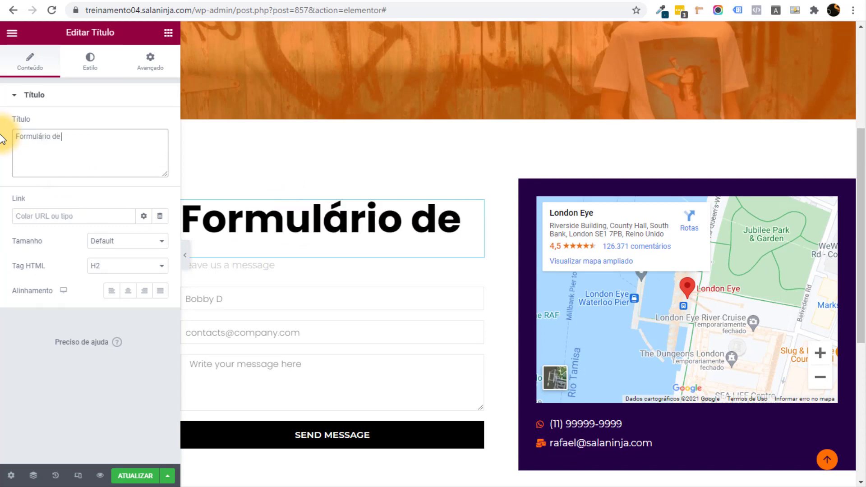
text( Contato)
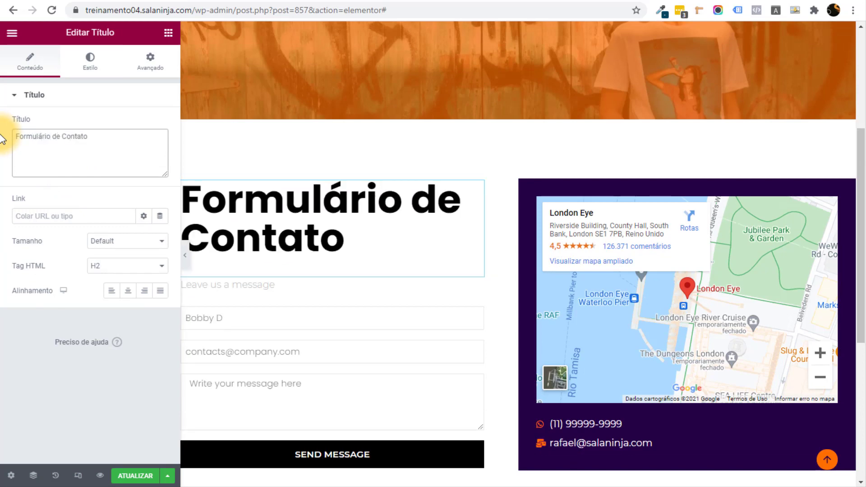
click(91, 72)
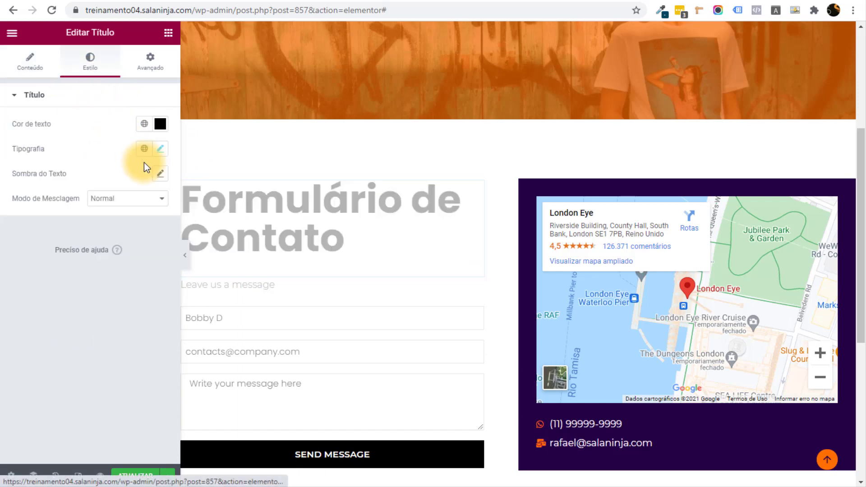
click(161, 149)
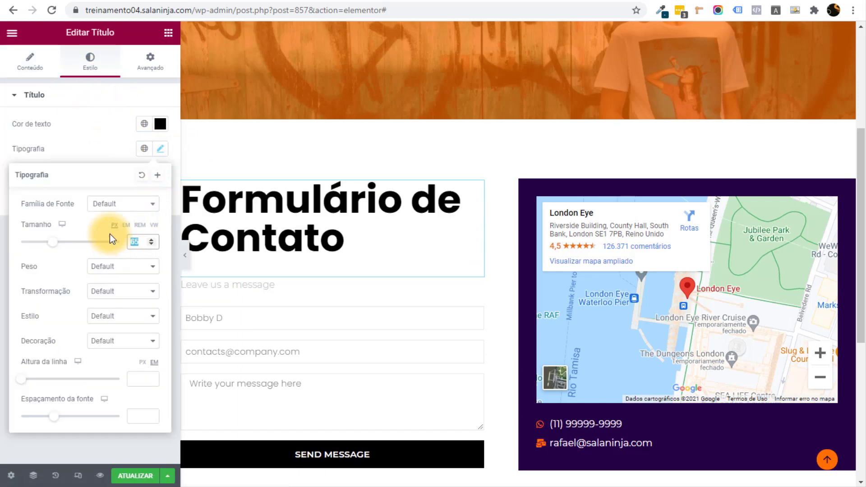
text(40)
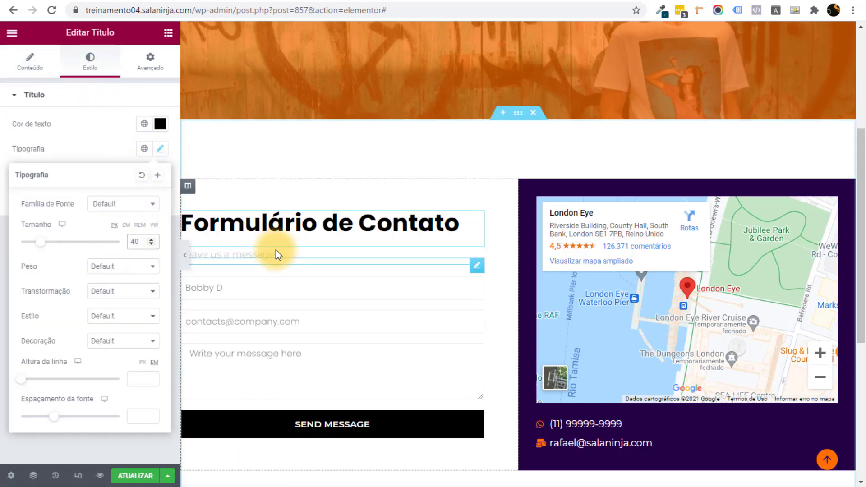
scroll(380, 136, down, 3)
- Rename the form and translate fields to Nome, Email and Mensagem, placeholder 'Digite sua mensagem'
click(383, 175)
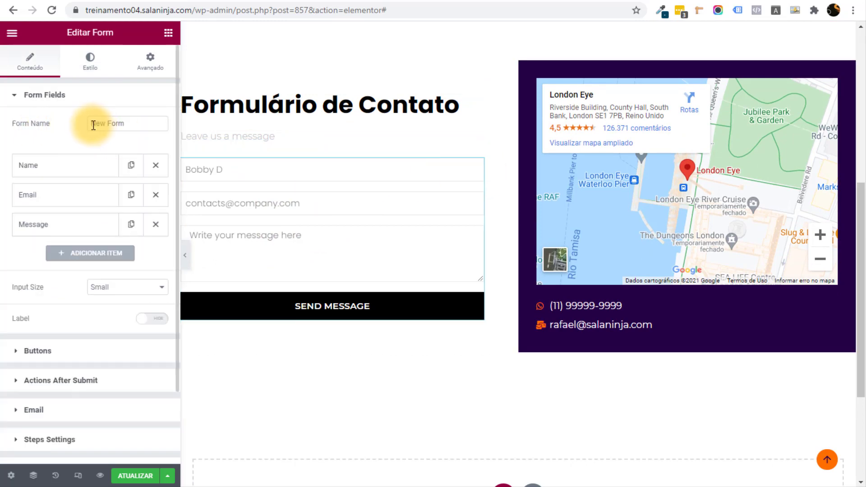
drag(91, 123, 152, 123)
text(Formulário de Contato)
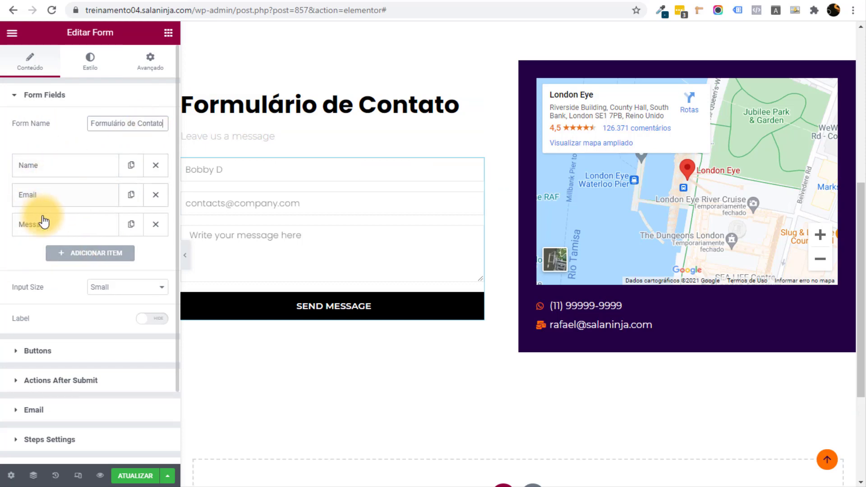
click(43, 168)
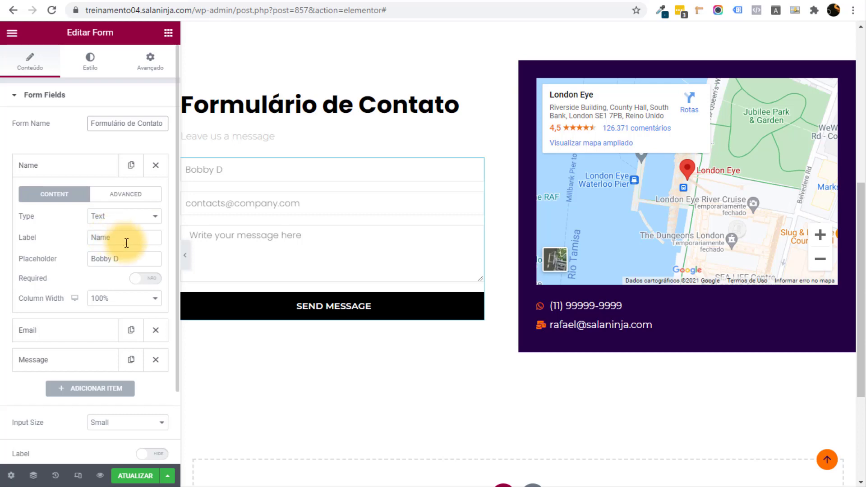
double_click(118, 239)
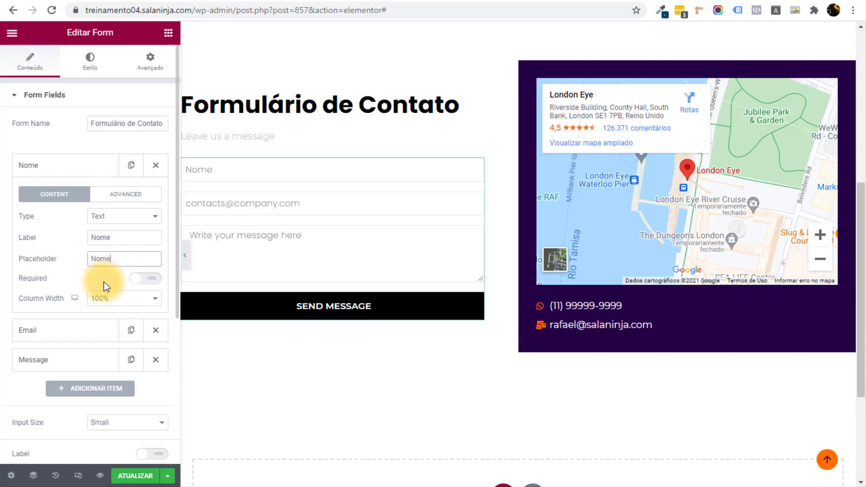
click(86, 326)
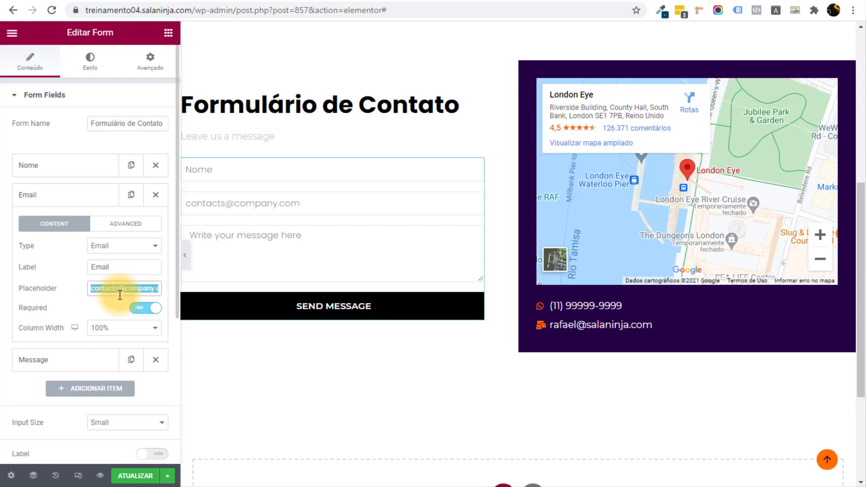
key(BackSpace)
click(55, 358)
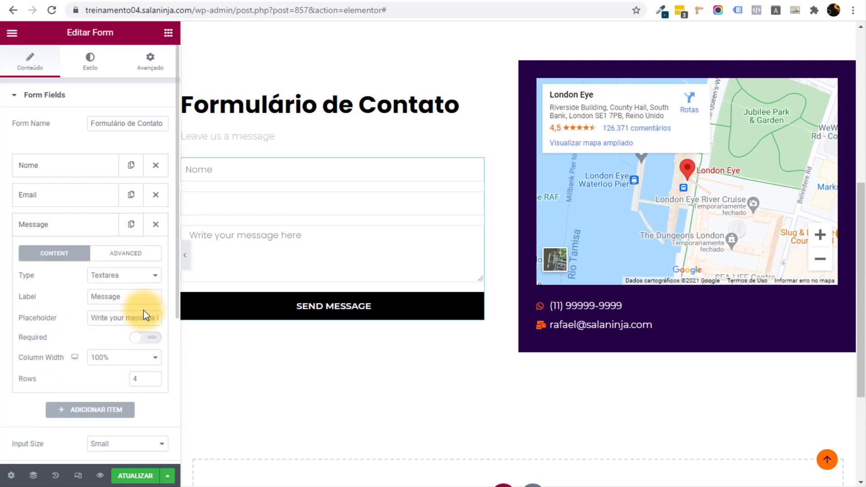
click(31, 294)
text(Mensagem)
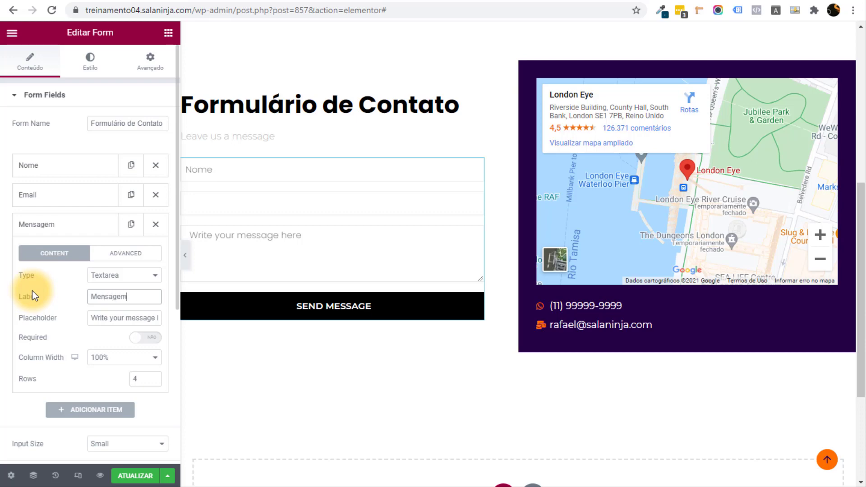
triple_click(108, 317)
text(Dig)
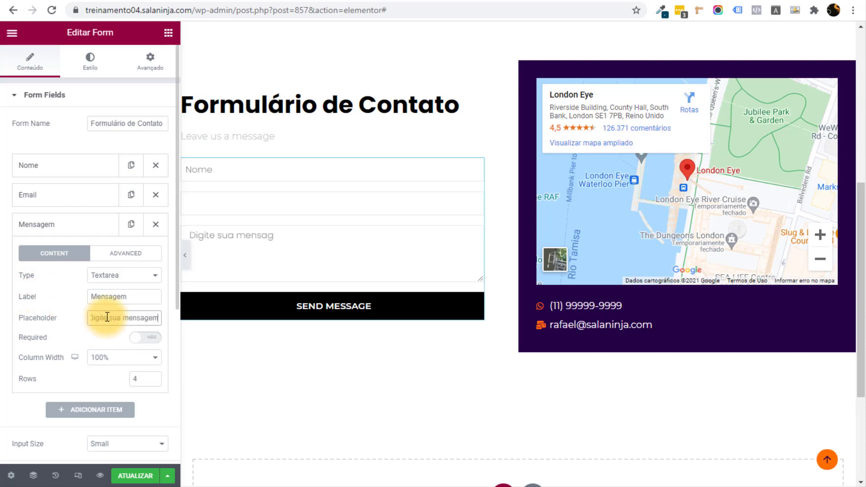
text(ite sua mensagem)
- Add a Tel field labelled and placeholdered 'Whatsapp', placed above Mensagem
click(68, 198)
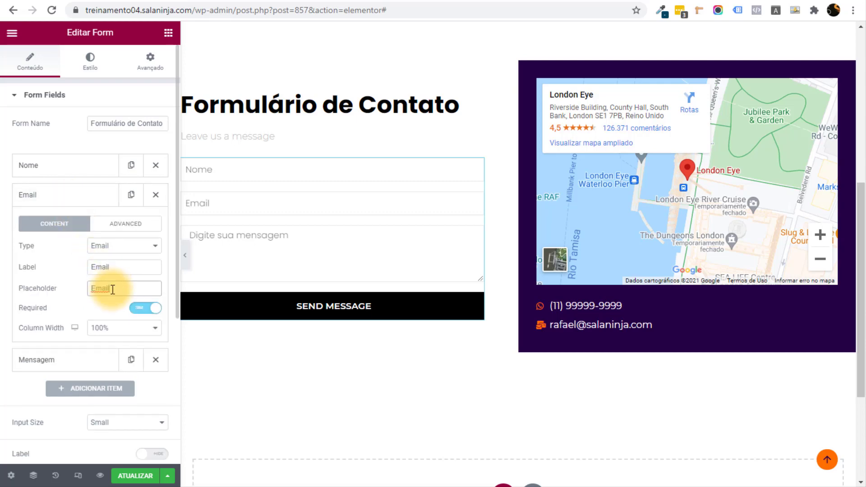
click(118, 391)
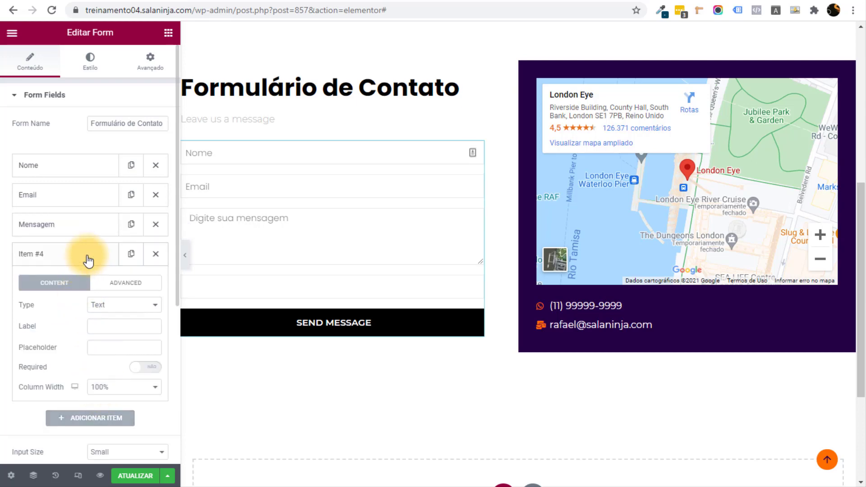
click(116, 305)
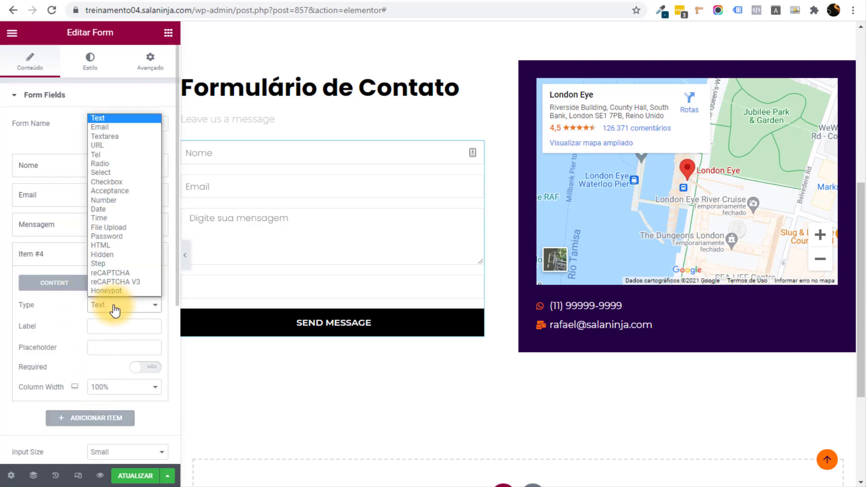
click(113, 157)
click(132, 330)
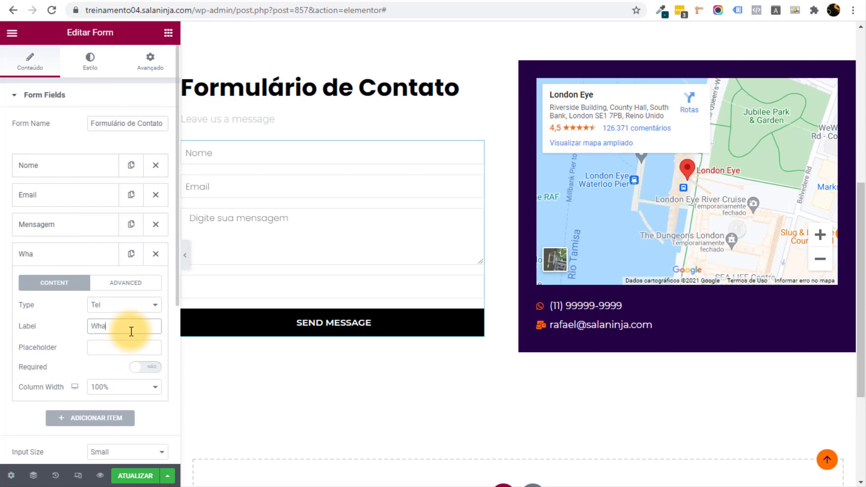
drag(131, 332, 75, 333)
key(ctrl+c)
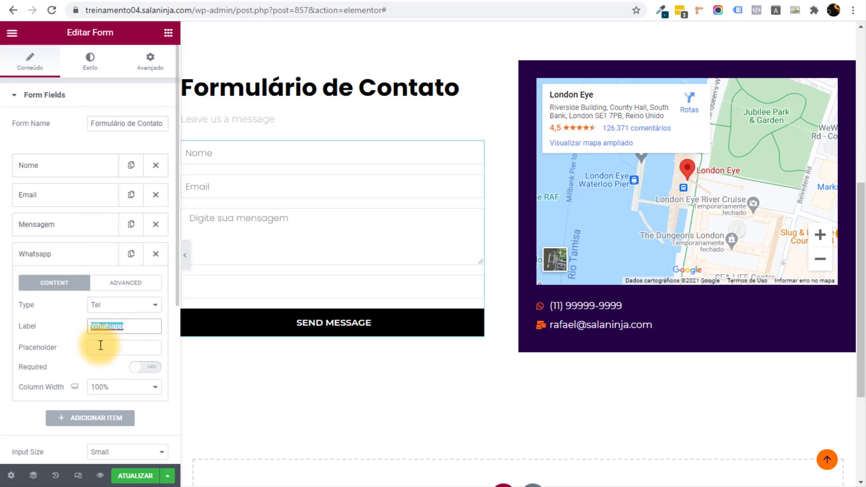
click(107, 347)
key(ctrl+v)
click(73, 260)
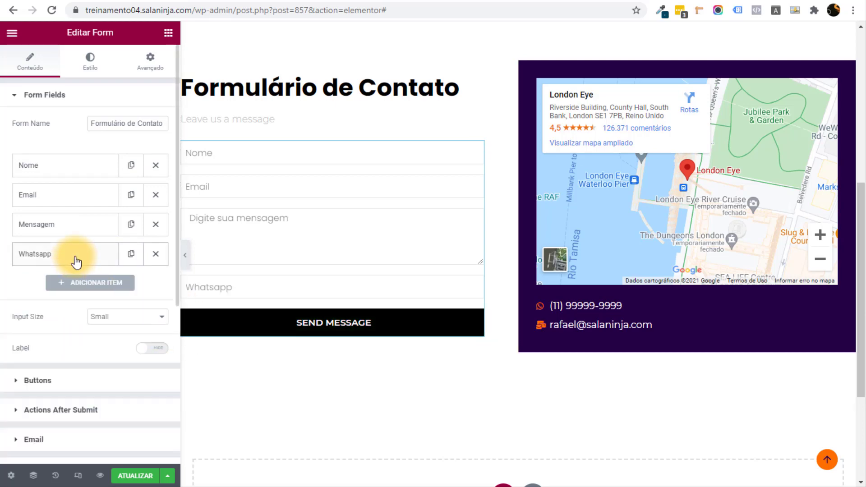
drag(59, 261, 58, 226)
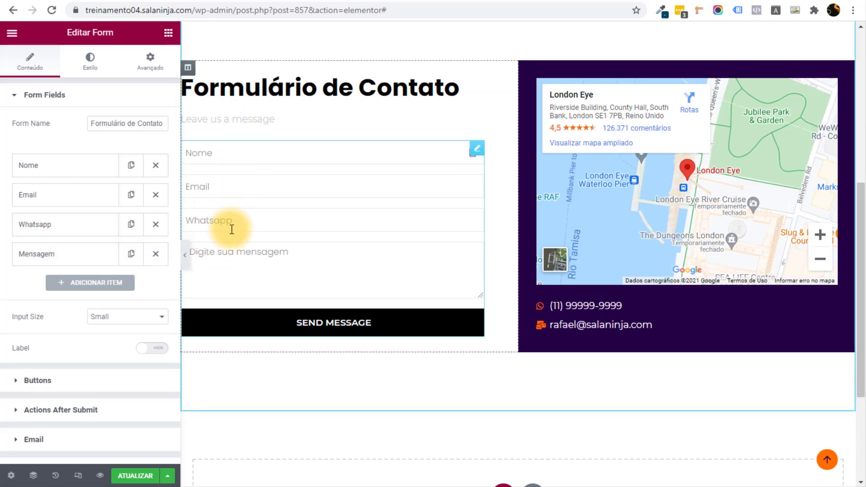
- Change the submit button text to 'Enviar' and set its alignment to Justified (full width)
scroll(19, 352, down, 3)
click(38, 265)
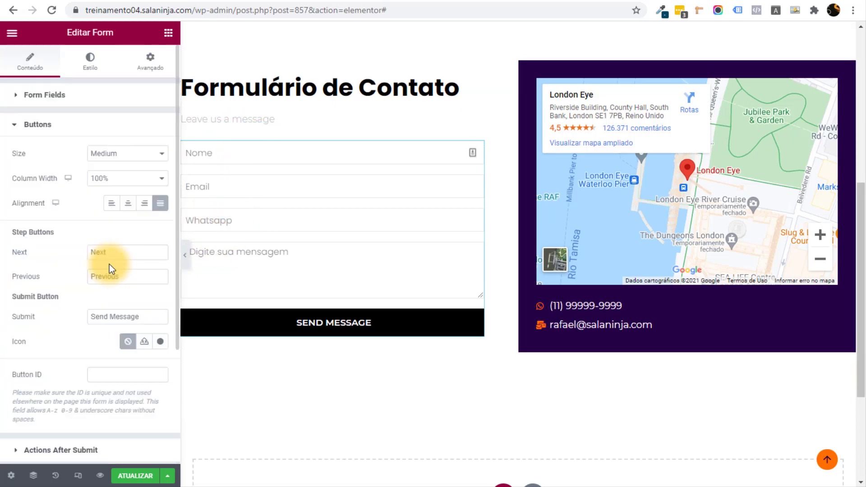
triple_click(129, 315)
text(Enviar)
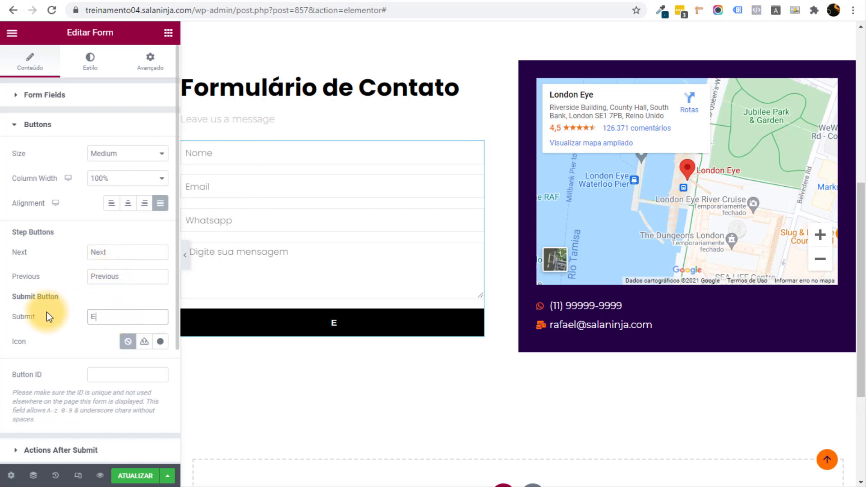
click(112, 205)
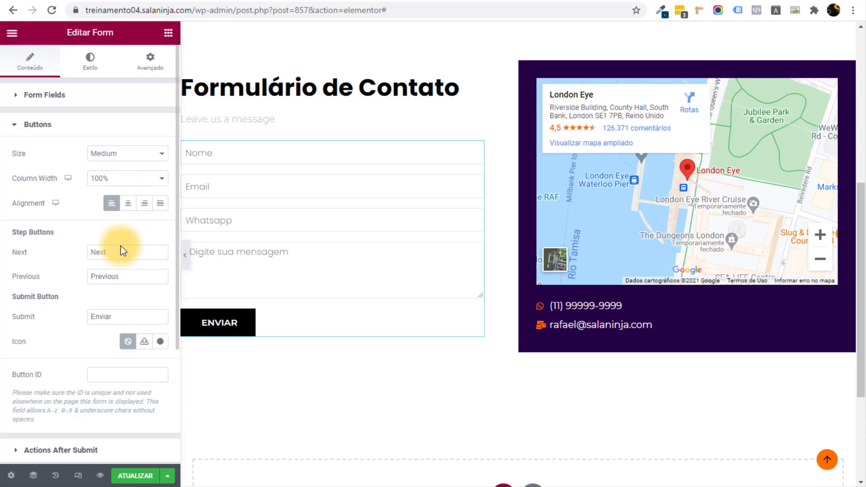
click(158, 203)
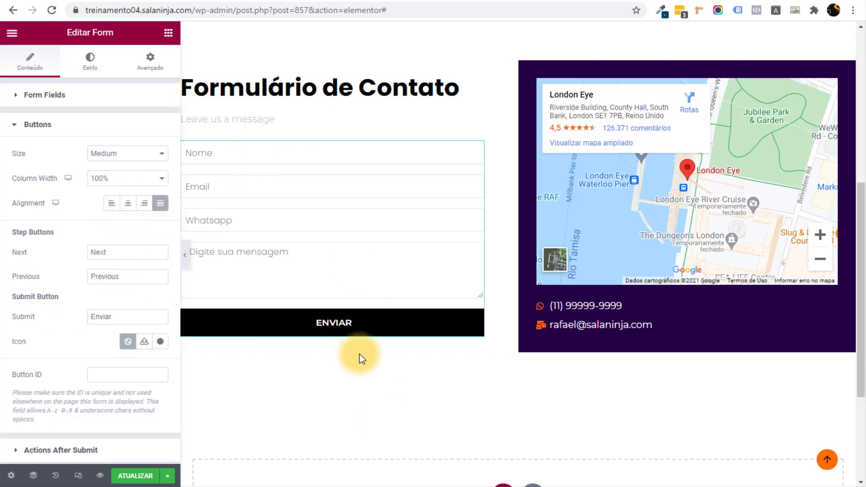
scroll(48, 315, down, 3)
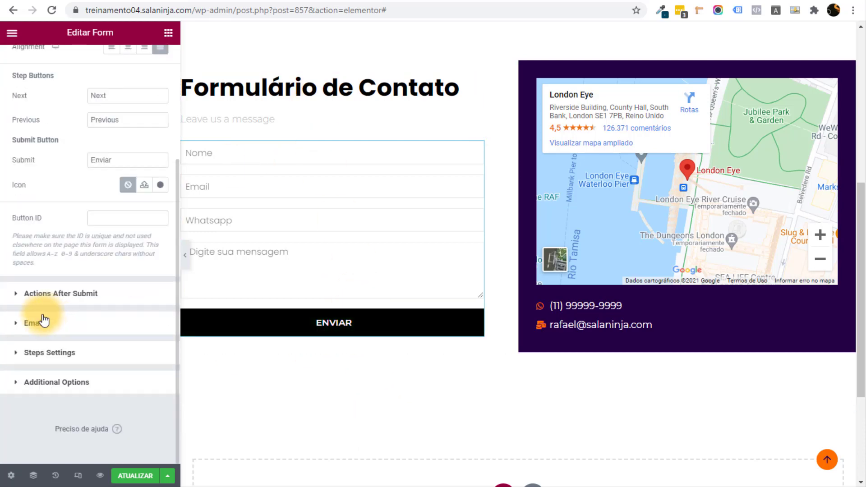
scroll(94, 315, up, 3)
scroll(90, 307, down, 3)
scroll(81, 293, up, 4)
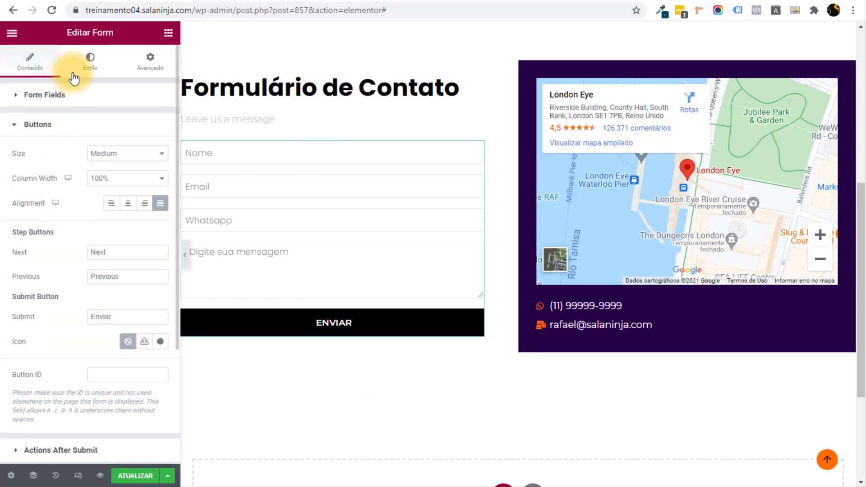
- Give the Enviar button a Primário background, with Acento background and Primário text on hover
click(89, 63)
scroll(58, 251, down, 3)
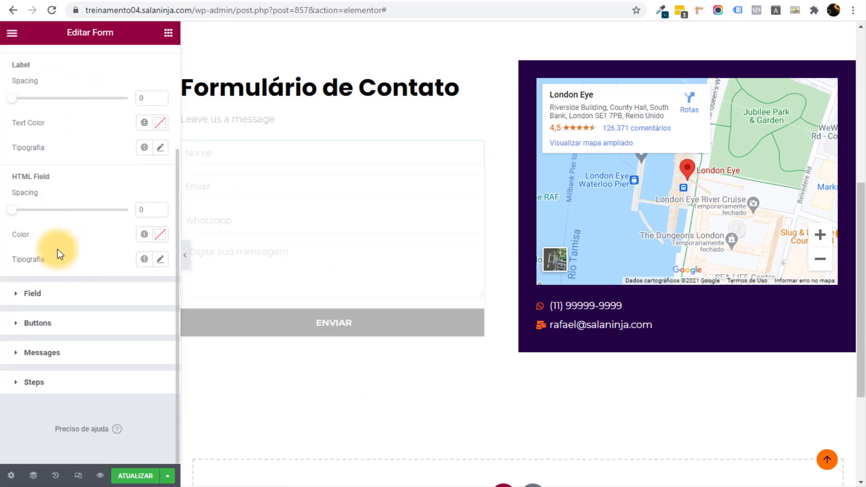
click(52, 331)
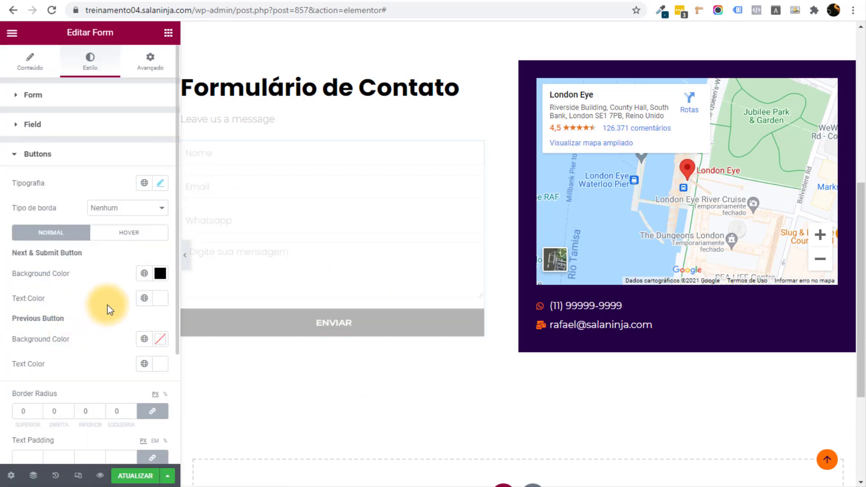
click(144, 275)
click(68, 328)
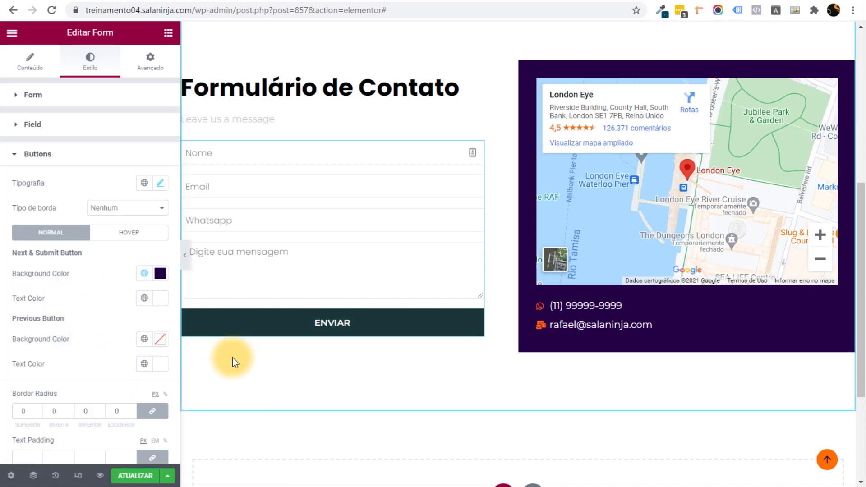
click(129, 232)
click(144, 273)
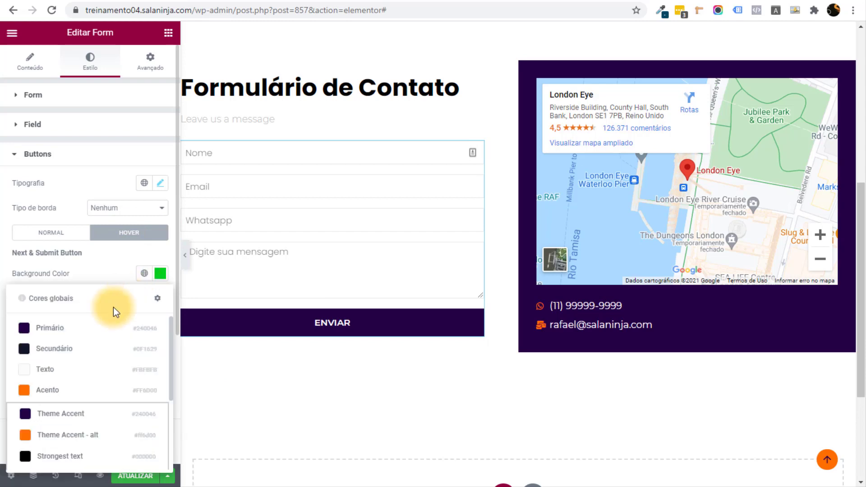
click(77, 391)
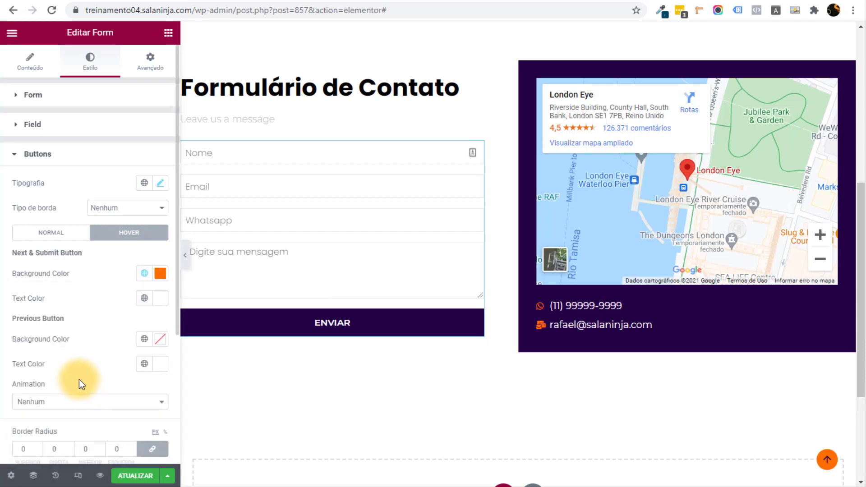
click(145, 298)
click(67, 144)
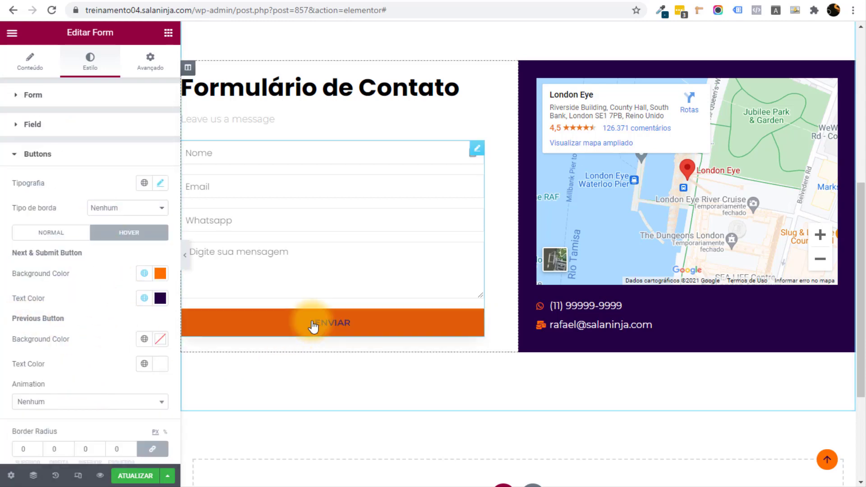
click(32, 67)
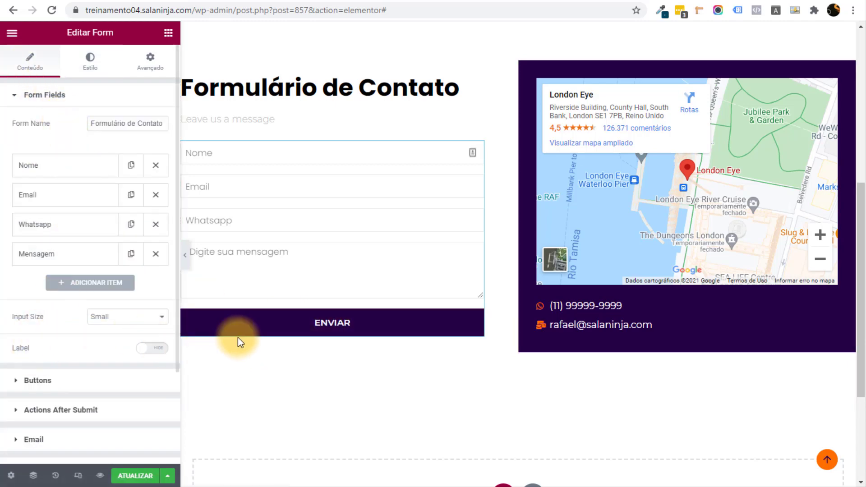
- Remove the Collect Submissions action from the form's actions after submit
scroll(388, 297, up, 3)
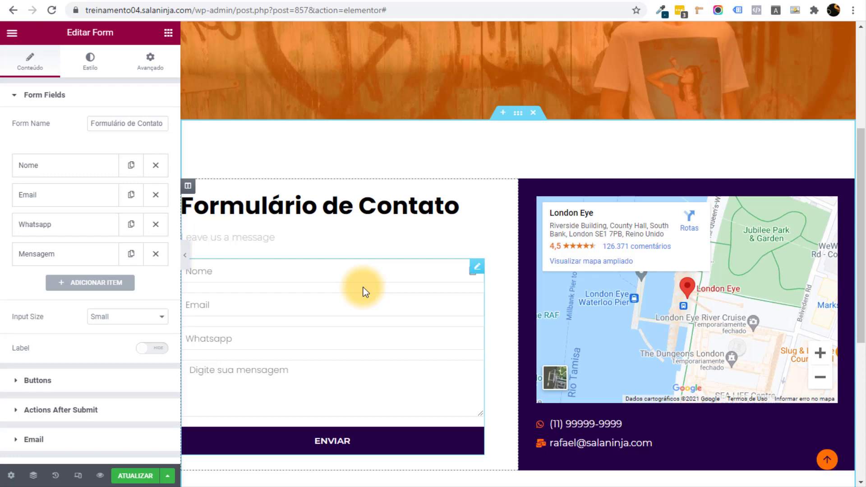
scroll(48, 364, down, 3)
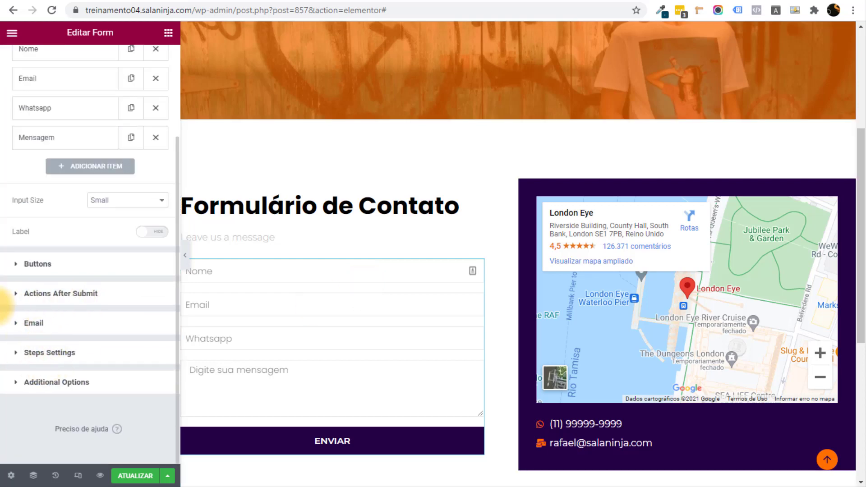
click(86, 294)
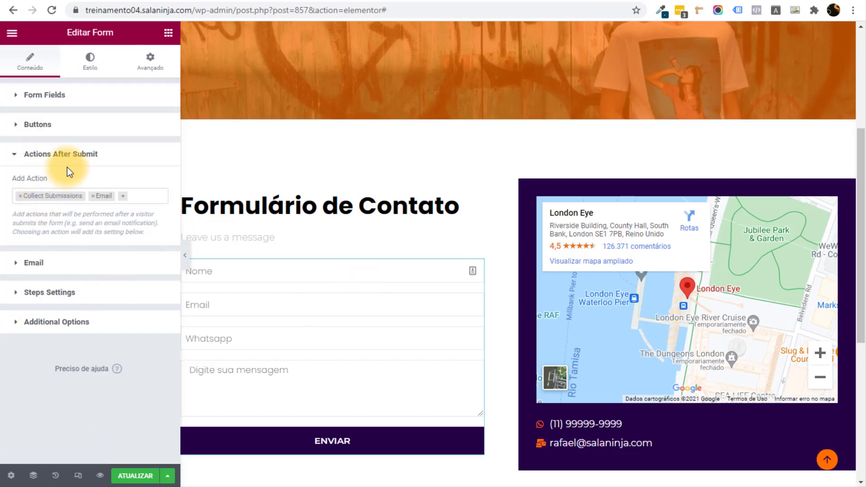
click(20, 203)
click(33, 198)
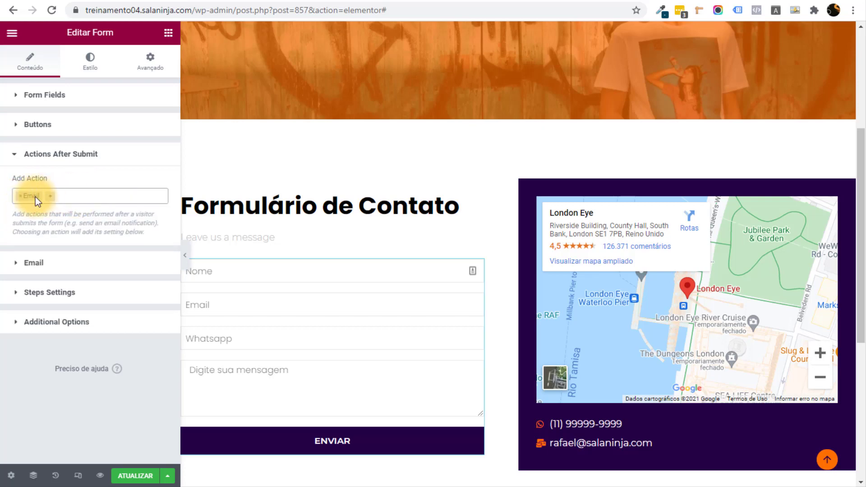
click(31, 265)
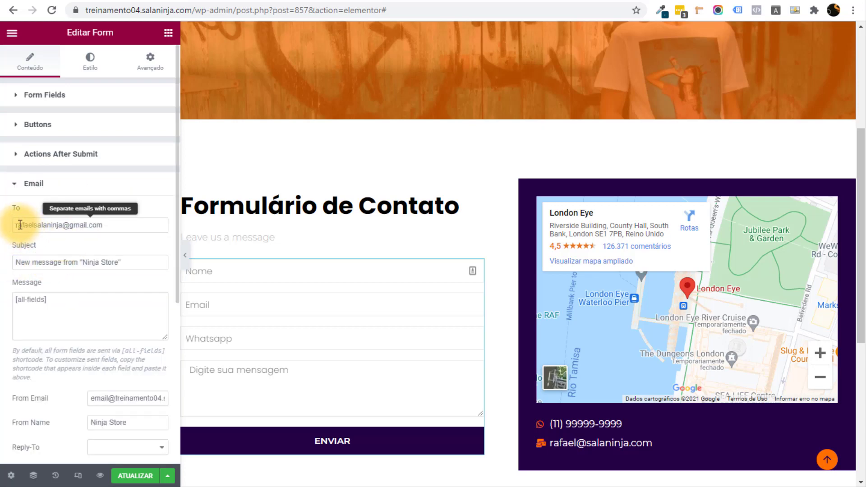
- Retype the email Subject in Portuguese starting 'Nova' and paste the store's Gmail address as From Email
drag(20, 225, 143, 221)
click(145, 224)
triple_click(144, 223)
key(ctrl+c)
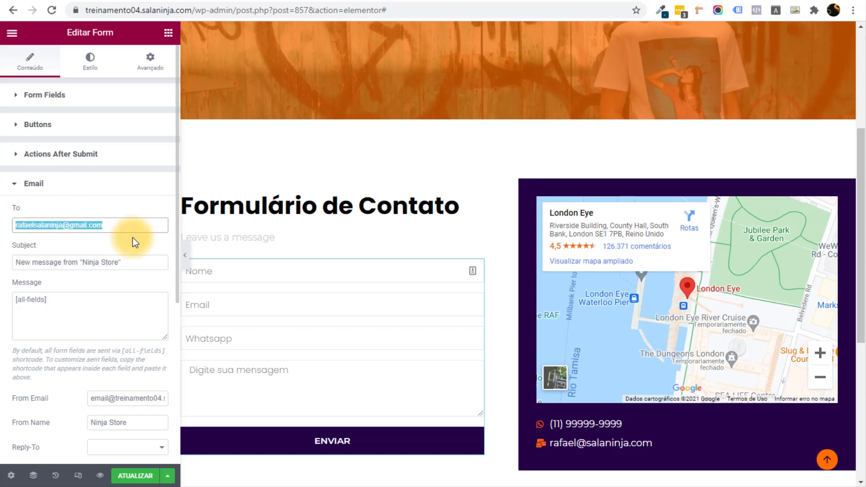
drag(78, 262, 2, 262)
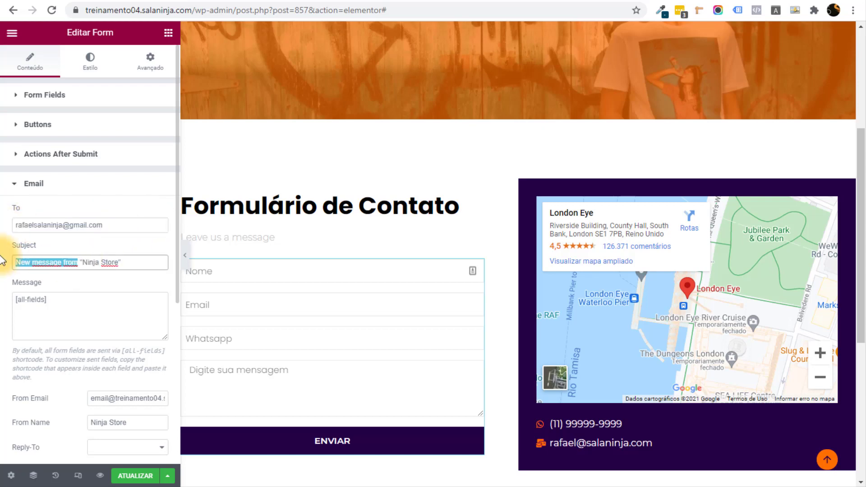
text(Nova)
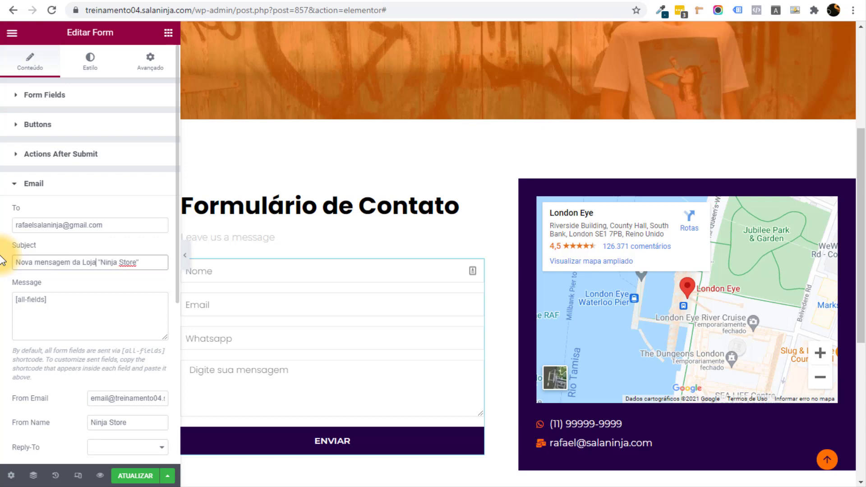
scroll(2, 260, down, 3)
double_click(100, 280)
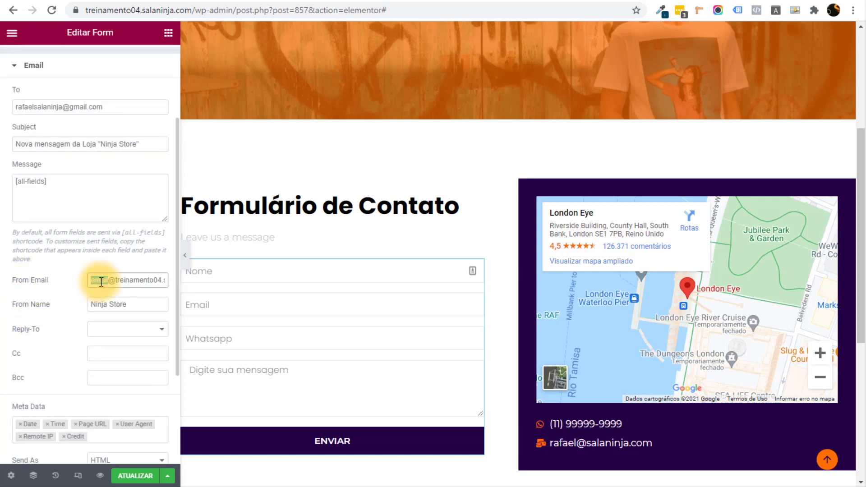
key(ctrl+v)
click(95, 282)
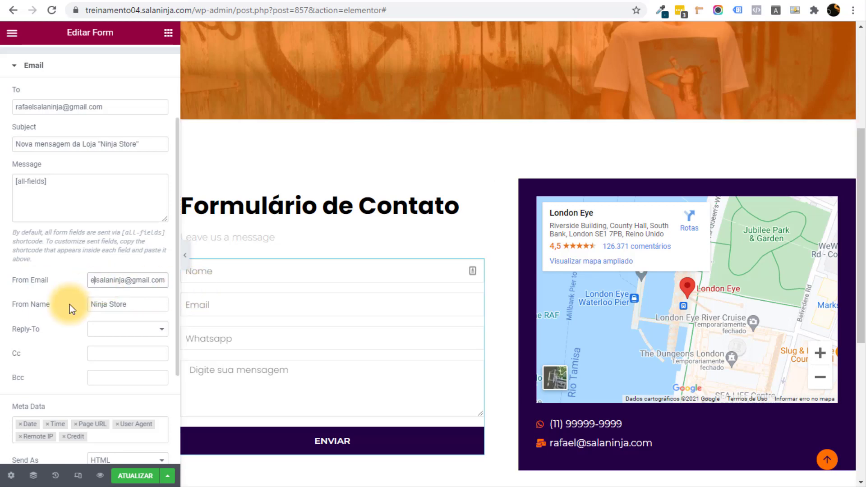
- Save the page with Reply-To still blank, then reload the editor
click(115, 329)
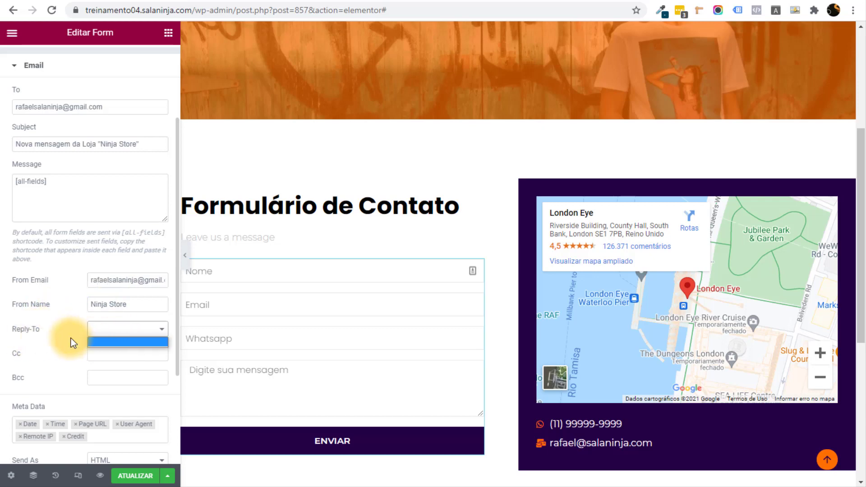
click(121, 345)
click(111, 329)
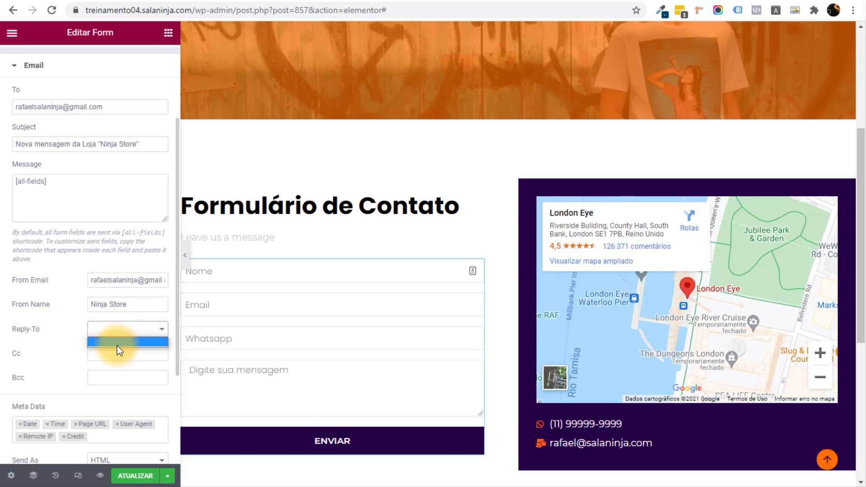
click(118, 346)
click(126, 475)
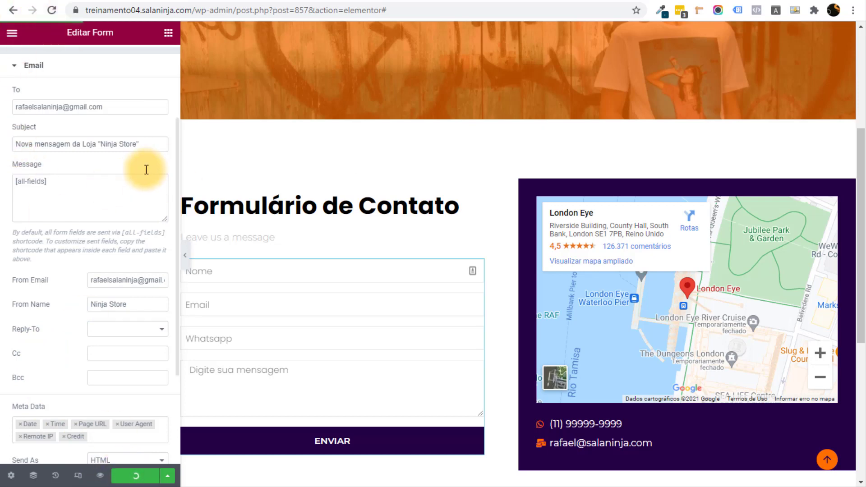
click(53, 12)
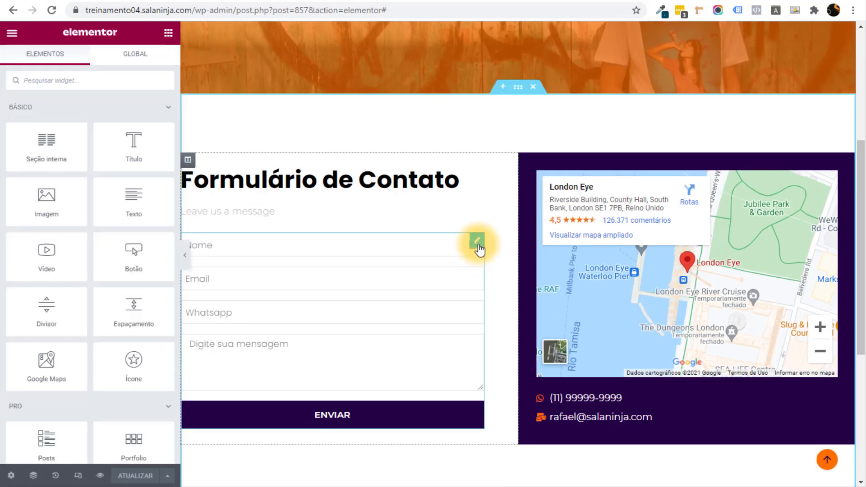
- Set the contact form email's Reply-To to Email Field
click(477, 241)
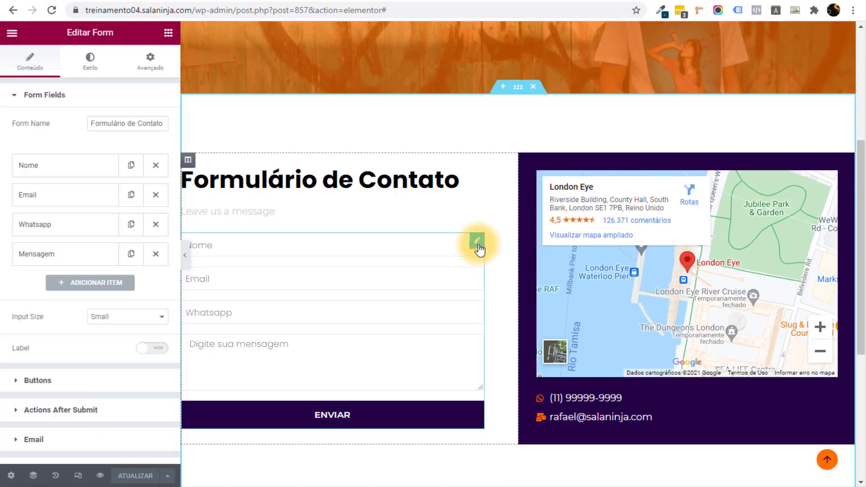
scroll(116, 347, down, 3)
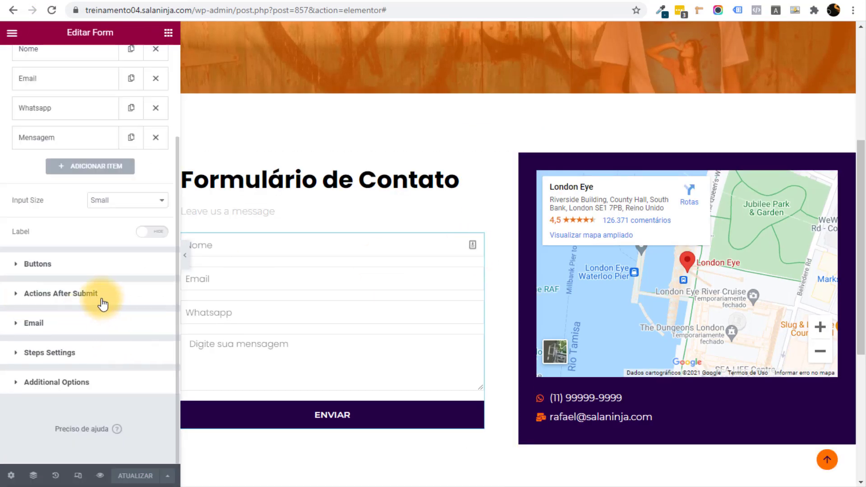
click(79, 333)
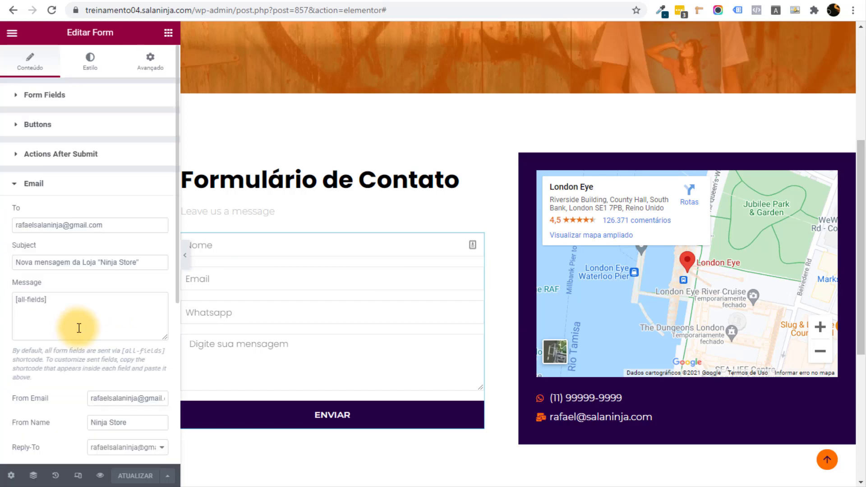
scroll(74, 329, down, 3)
click(97, 334)
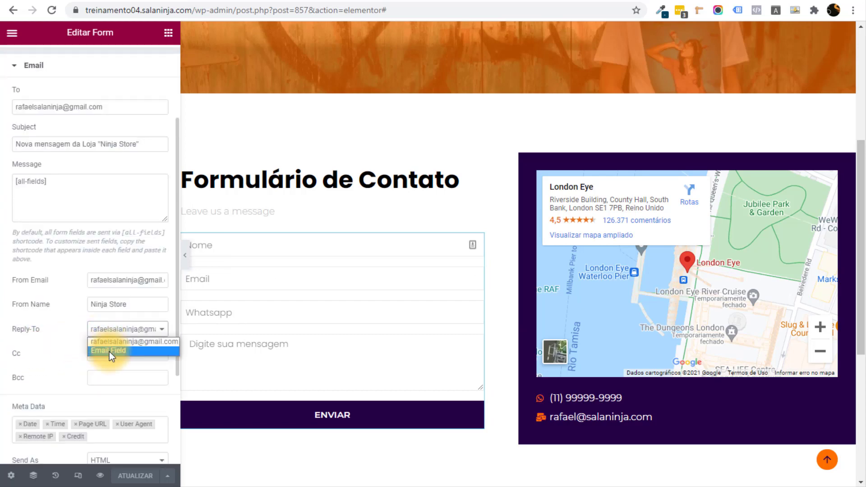
click(110, 351)
- Save the updated email settings with ATUALIZAR and check the panel
scroll(91, 332, down, 3)
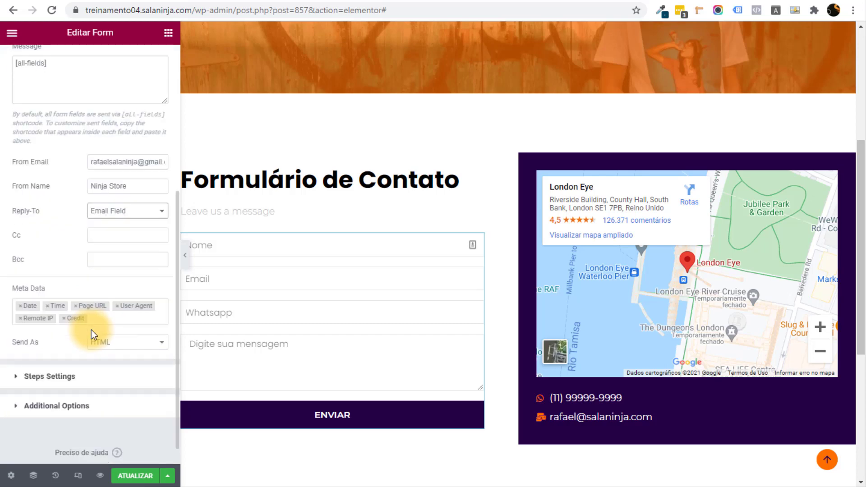
scroll(101, 216, up, 4)
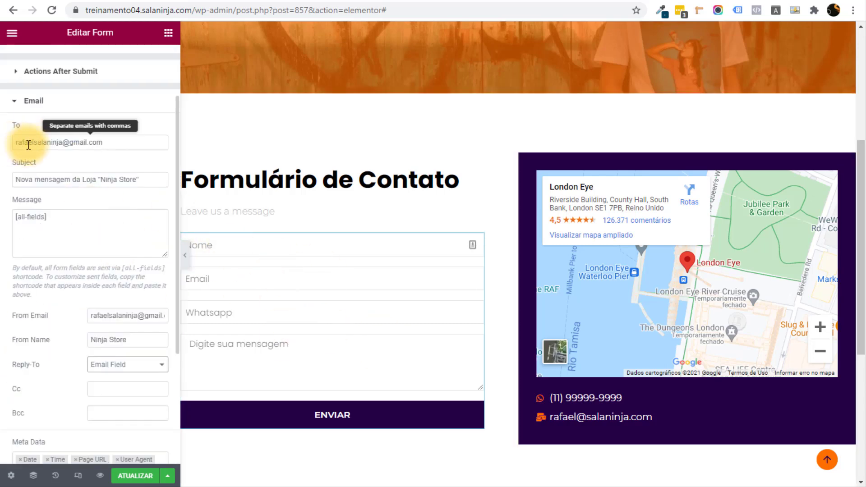
drag(23, 143, 120, 143)
scroll(65, 327, down, 3)
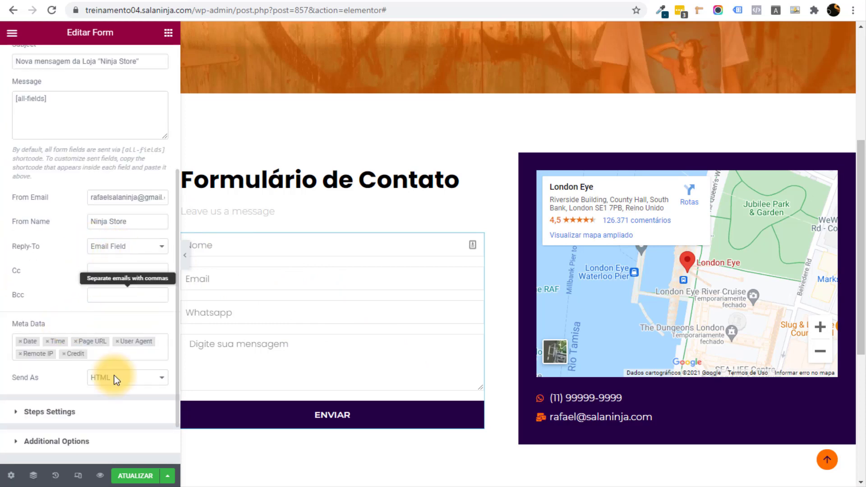
click(138, 476)
scroll(516, 310, down, 5)
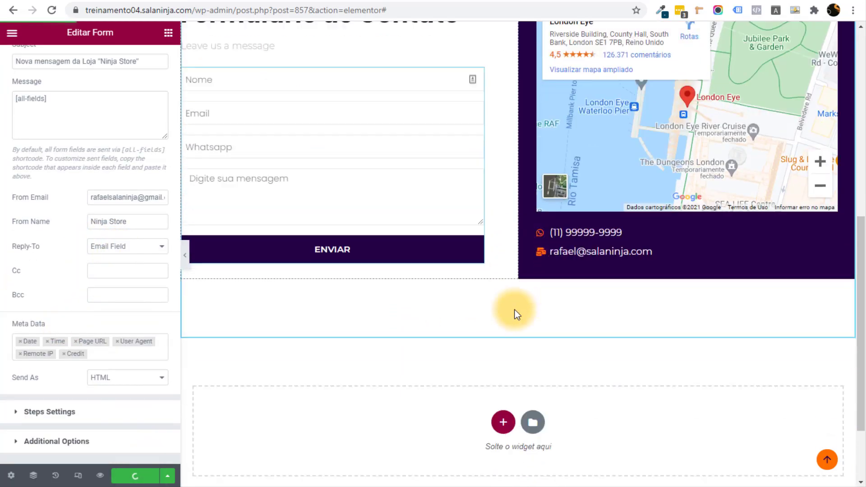
scroll(513, 309, up, 2)
scroll(413, 315, up, 8)
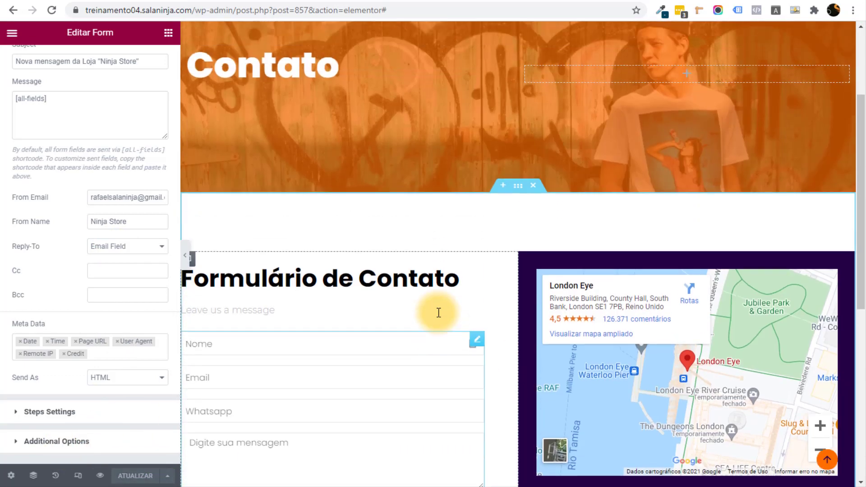
scroll(469, 224, down, 1)
scroll(469, 223, down, 10)
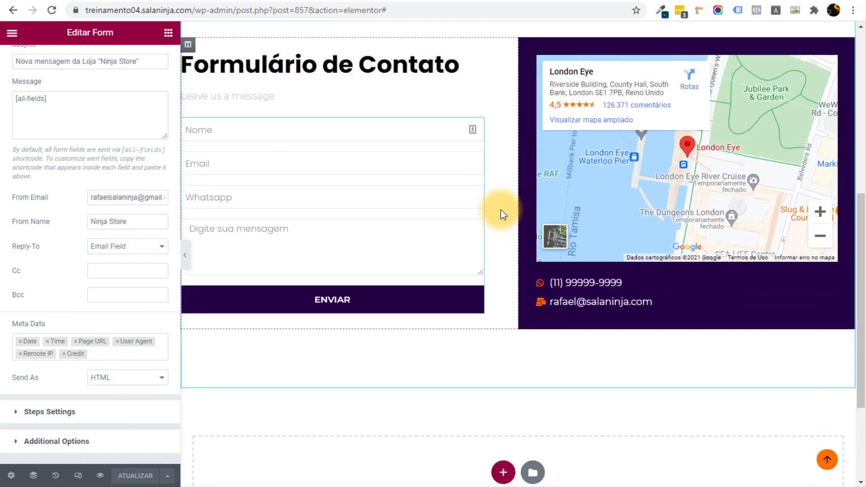
scroll(500, 211, up, 5)
- Preview the saved Contato page with its form, map and contacts, then return to the XMind map
click(101, 476)
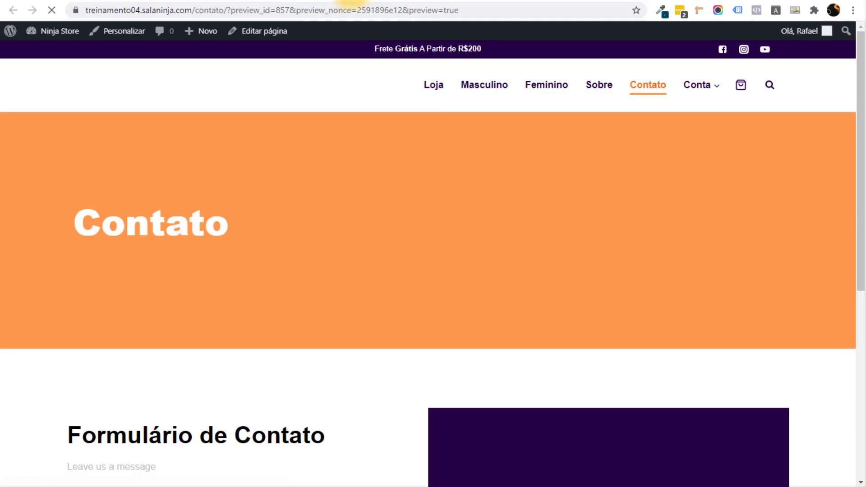
scroll(294, 210, down, 7)
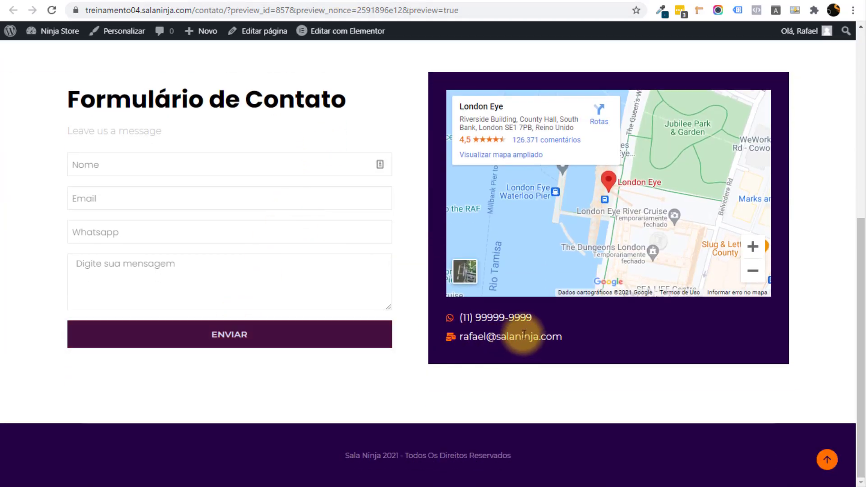
scroll(489, 288, up, 1)
scroll(490, 288, up, 7)
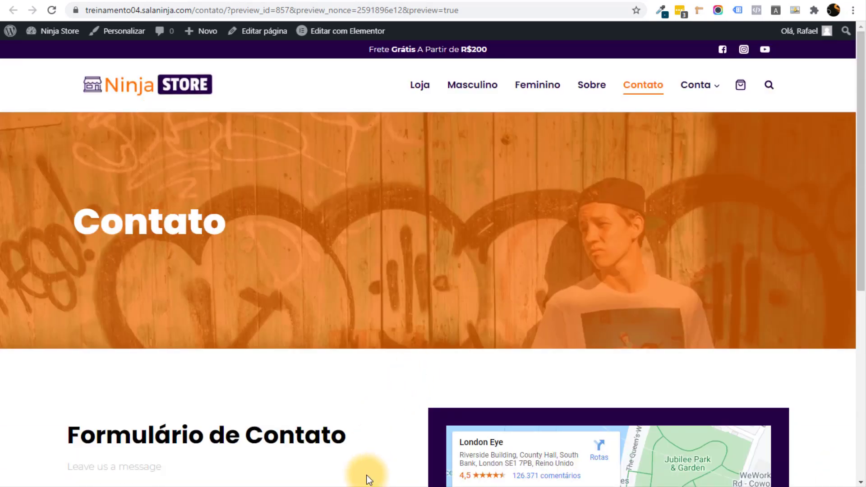
click(384, 484)
click(484, 375)
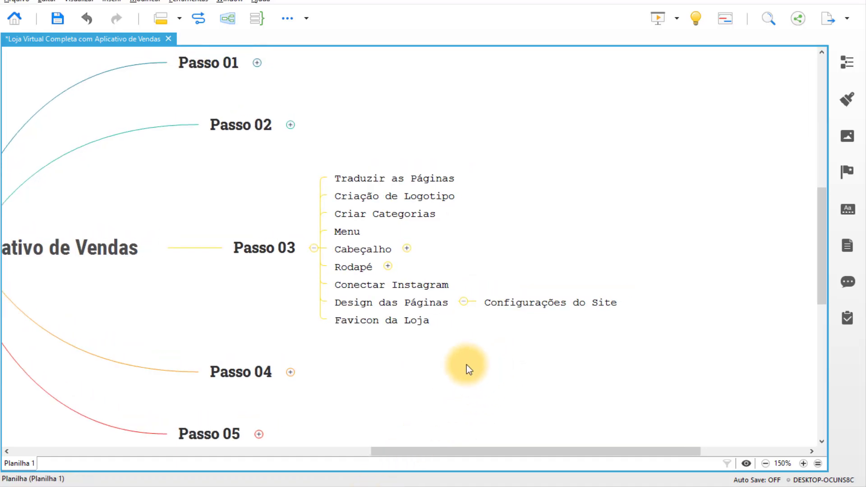
- Fold the Design das Páginas and Passo 03 branches and unfold Passo 04 to show its six subtopics
click(507, 309)
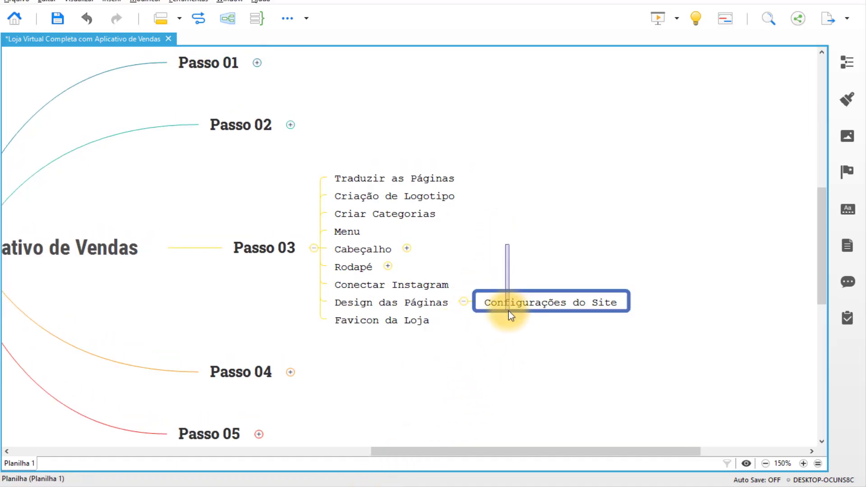
click(464, 302)
click(463, 303)
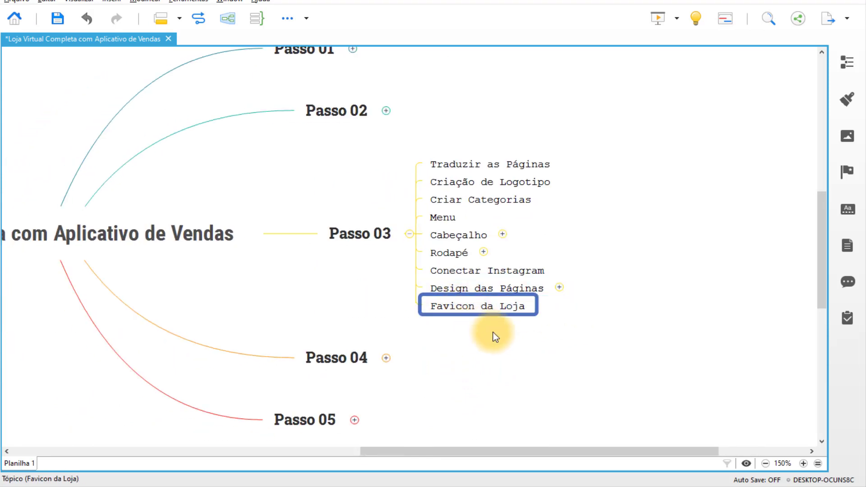
click(433, 330)
drag(444, 334, 419, 355)
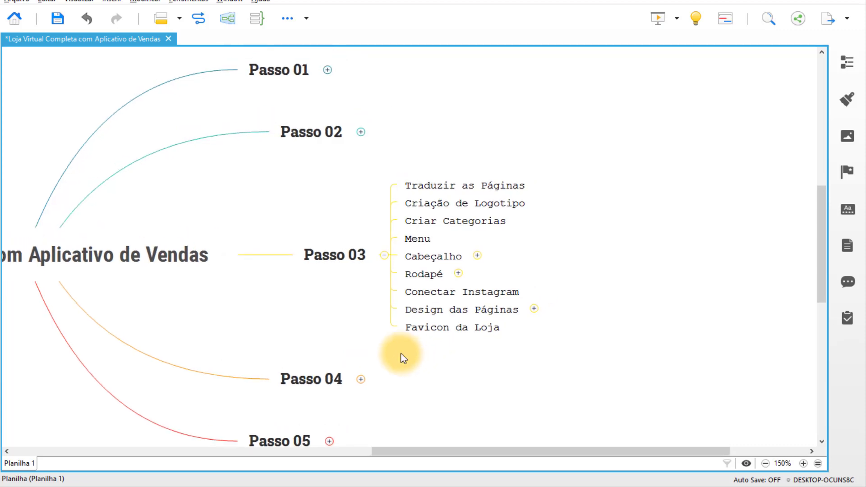
click(381, 267)
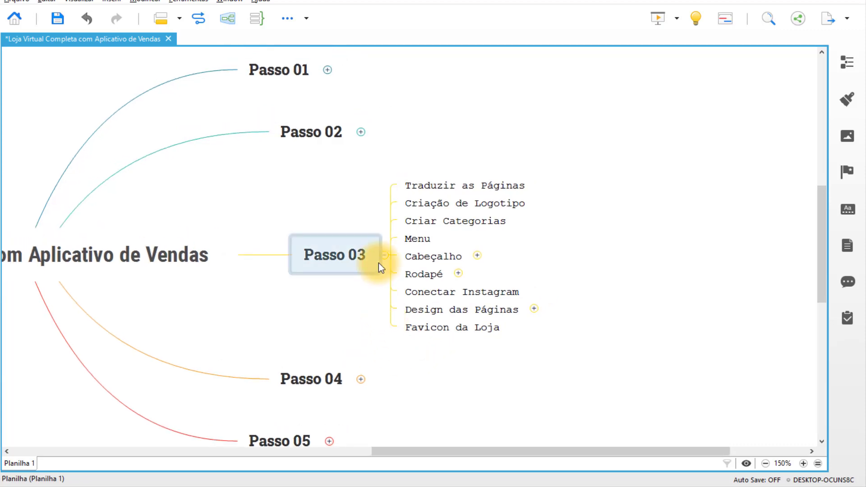
click(398, 283)
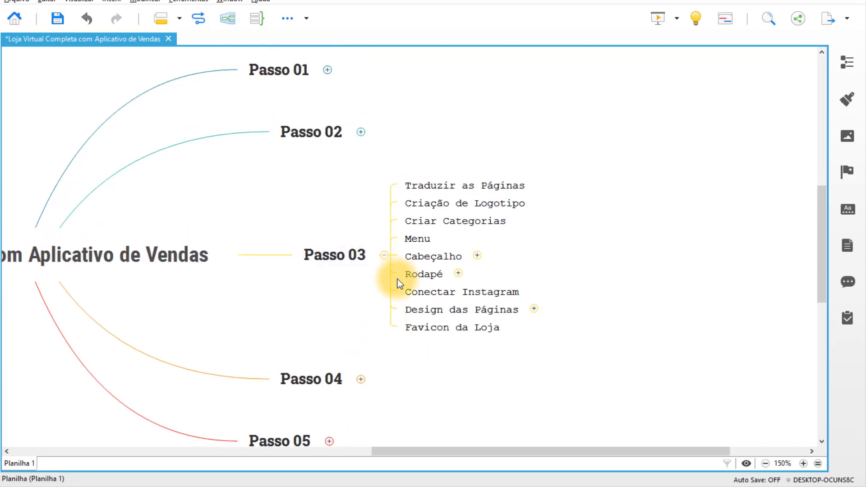
click(386, 253)
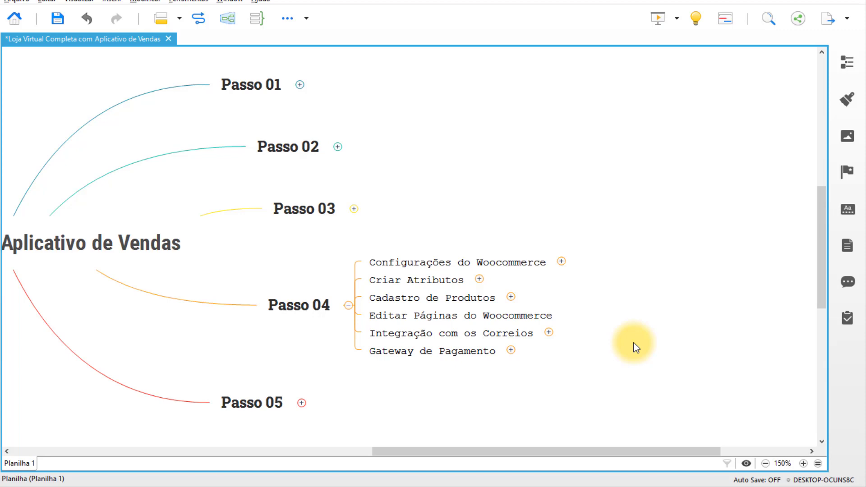
- Expand the Configurações do Woocommerce topic in XMind to show the store address, then switch to Chrome
right_click(634, 341)
click(587, 288)
click(561, 262)
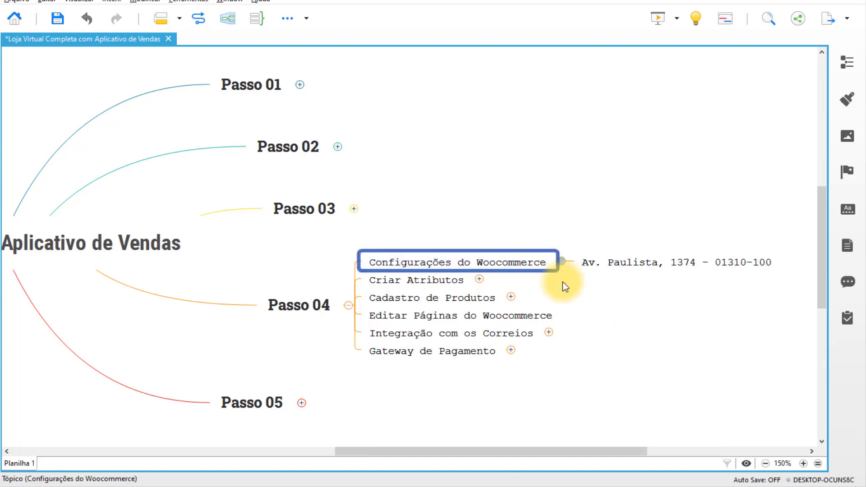
click(343, 485)
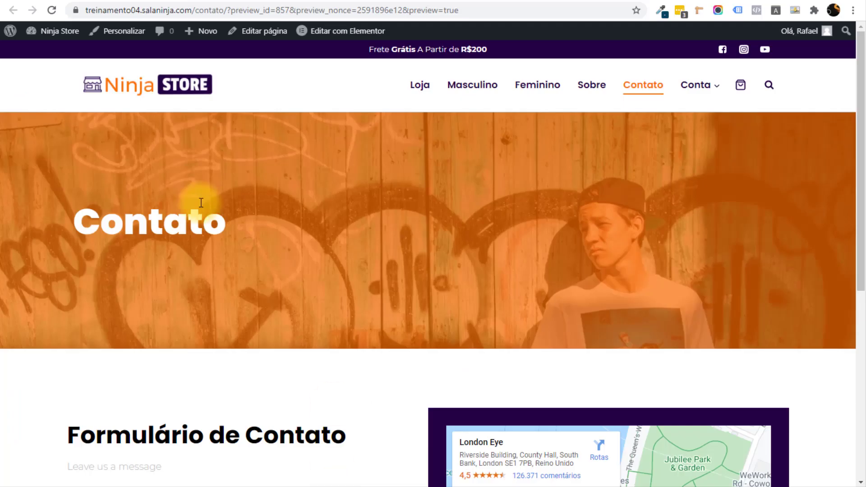
- Open the WordPress admin dashboard and then the WooCommerce settings
mouse_move(51, 32)
click(48, 50)
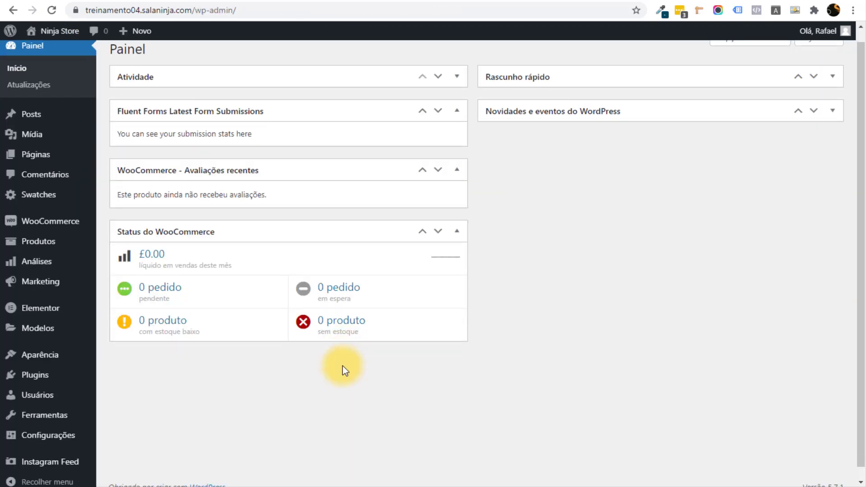
mouse_move(73, 236)
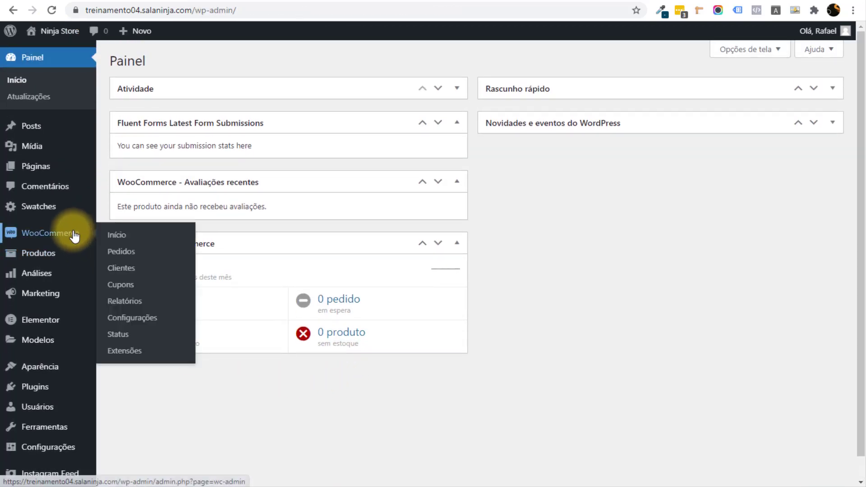
click(151, 320)
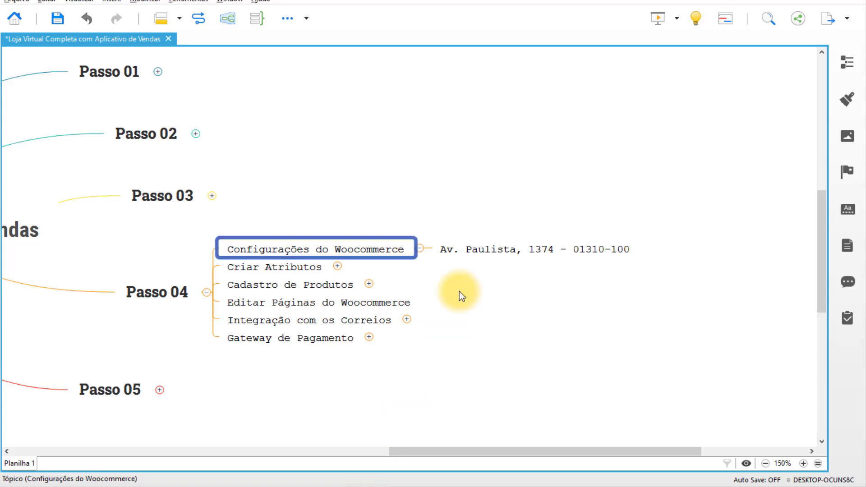
- Paste the store address from the mind map into Endereço linha 1 and enter city São Paulo
click(533, 256)
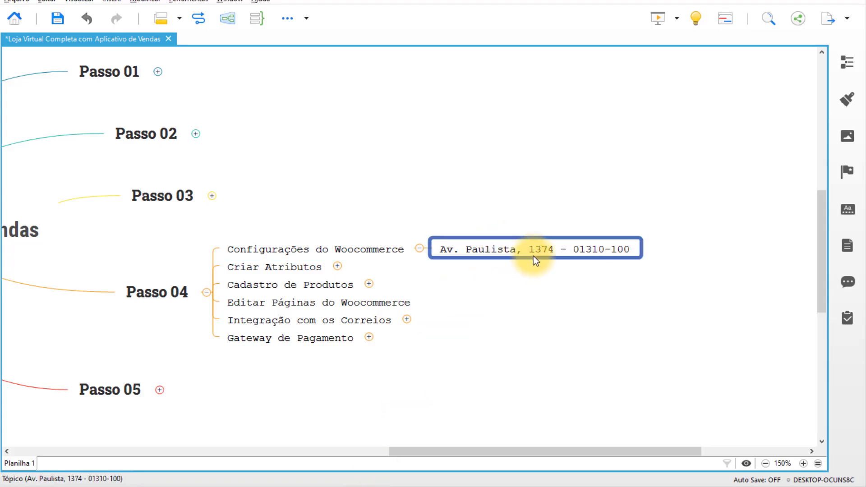
double_click(493, 252)
key(ctrl+c)
click(528, 293)
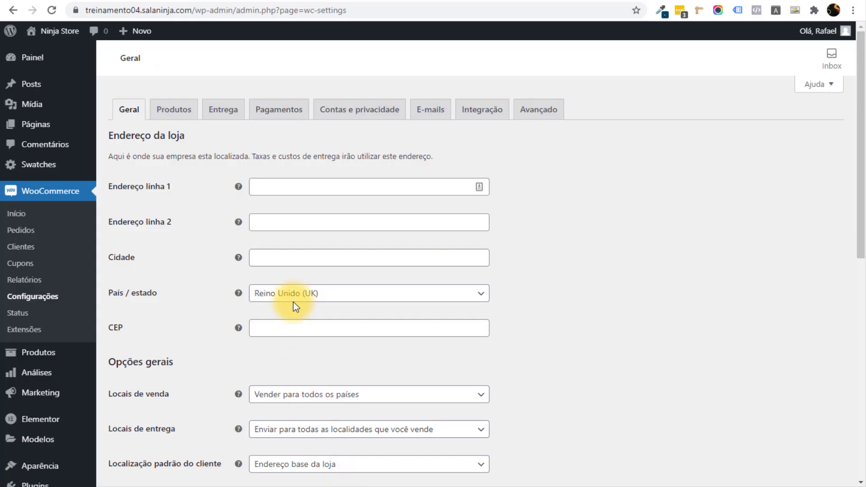
click(259, 188)
key(ctrl+v)
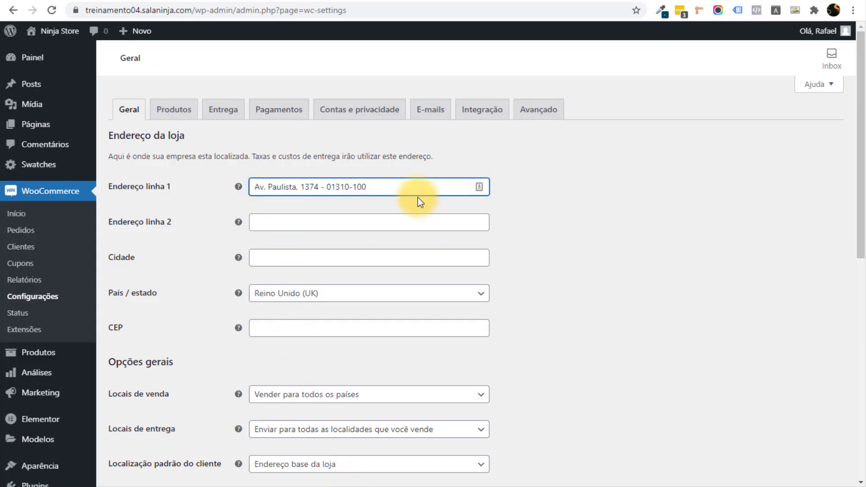
click(336, 256)
text(S)
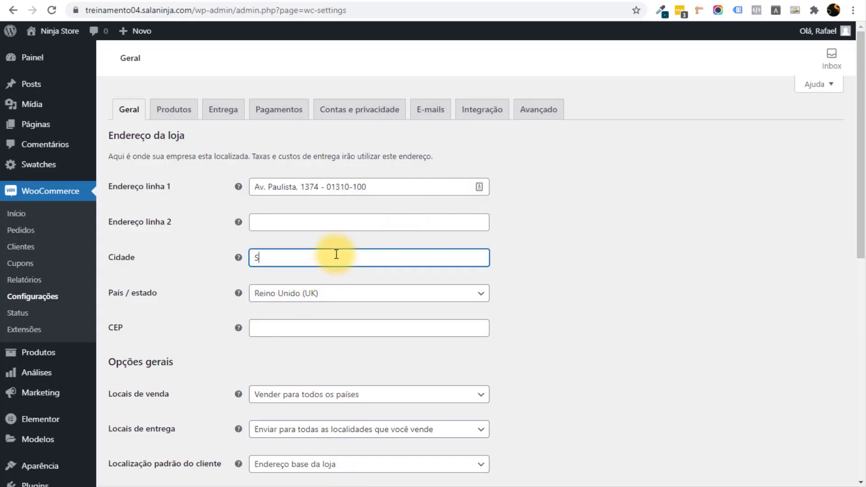
text(ão Paulo)
- Set country/state to Brasil — São Paulo and copy the postal code into CEP
click(326, 294)
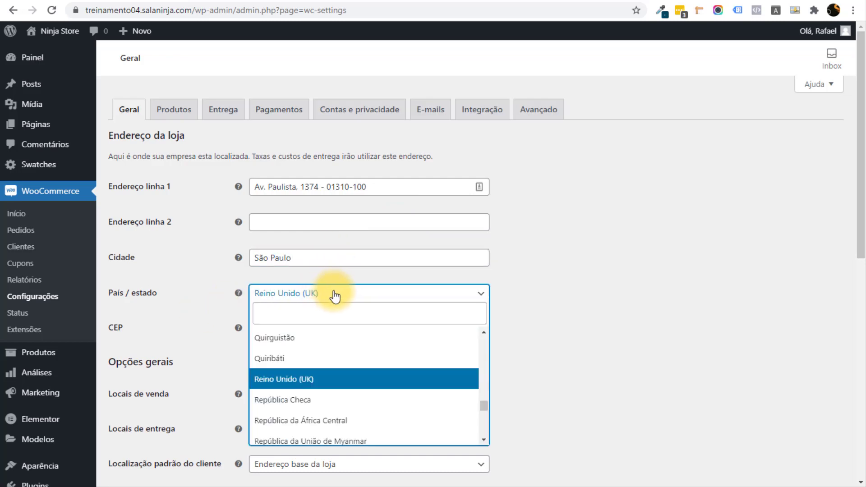
text(São)
click(273, 361)
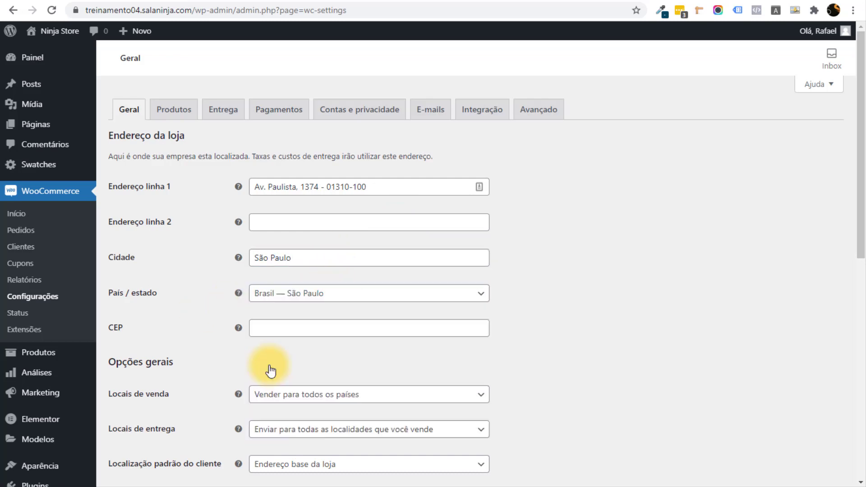
drag(328, 187, 366, 186)
right_click(367, 187)
click(399, 234)
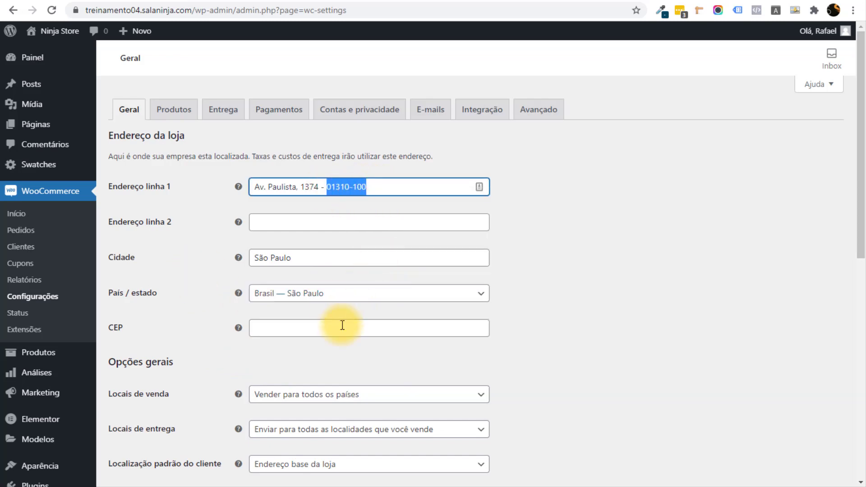
click(342, 326)
key(ctrl+v)
click(533, 324)
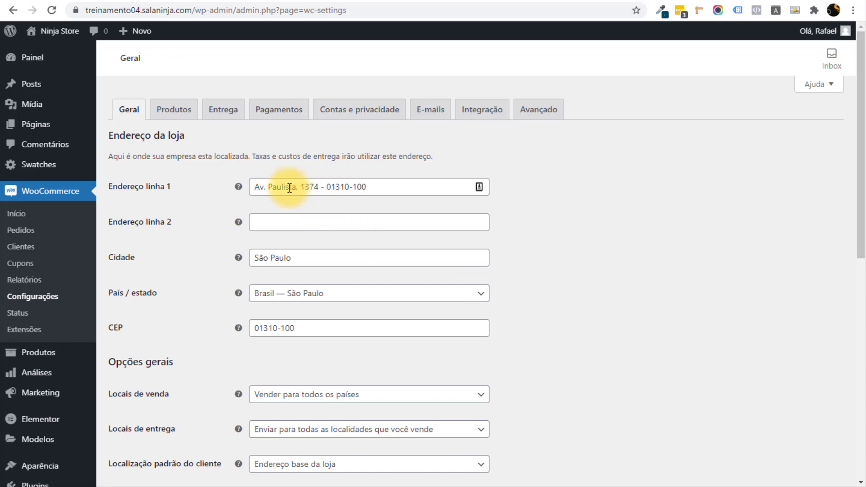
- Review the address line text by selecting and deselecting it
drag(289, 187, 305, 188)
click(420, 209)
click(342, 211)
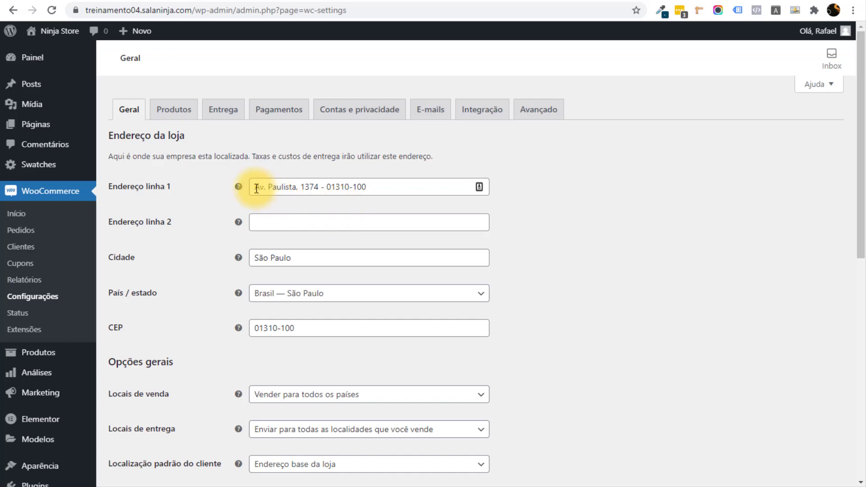
drag(251, 186, 397, 207)
click(419, 199)
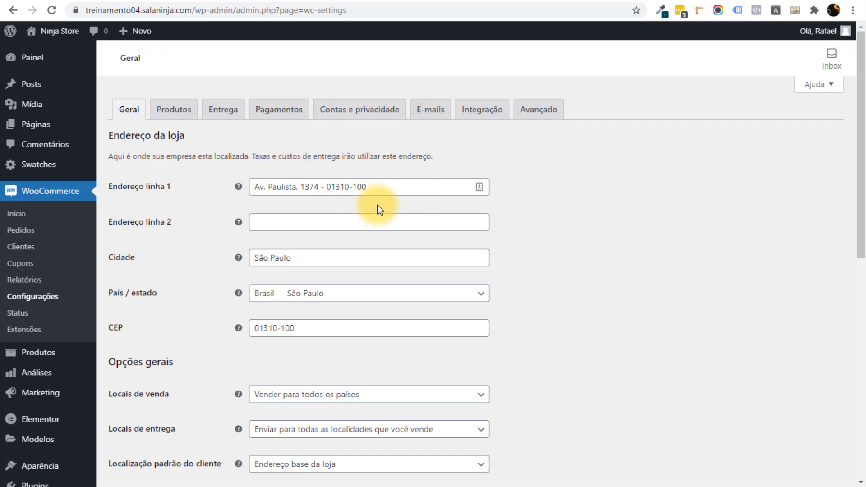
- Restrict selling locations to specific countries, with only Brasil selected
scroll(378, 205, down, 4)
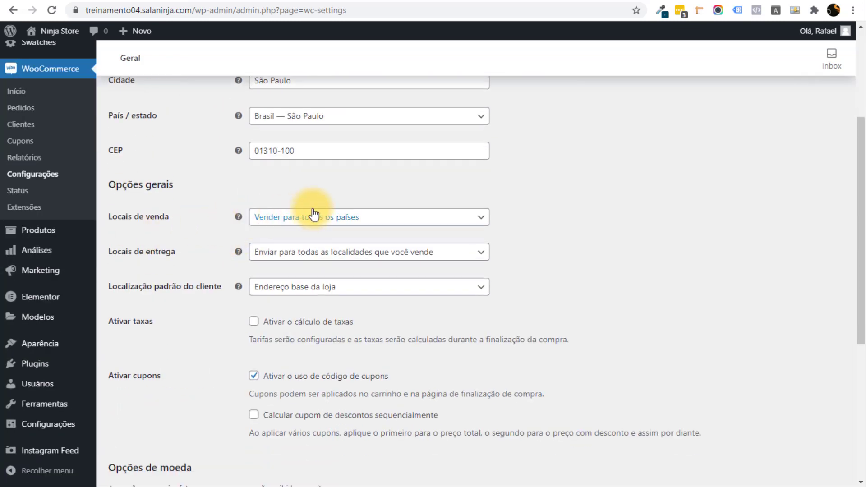
click(300, 225)
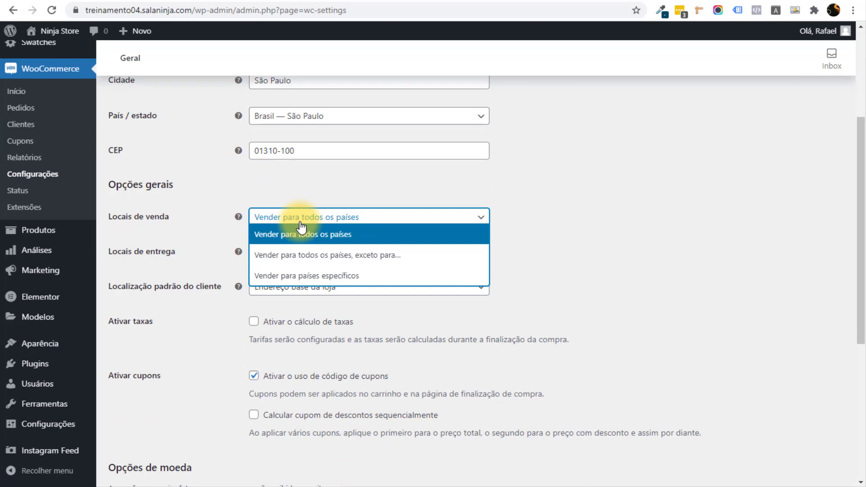
click(319, 275)
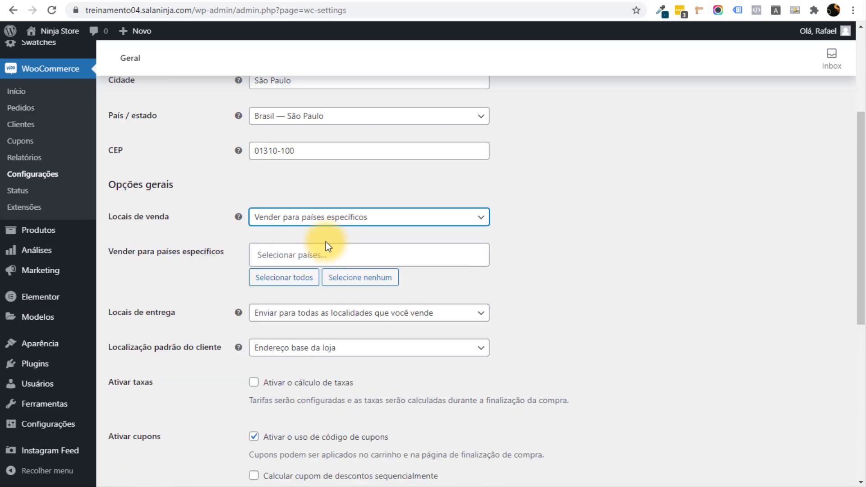
click(329, 247)
text(Bra)
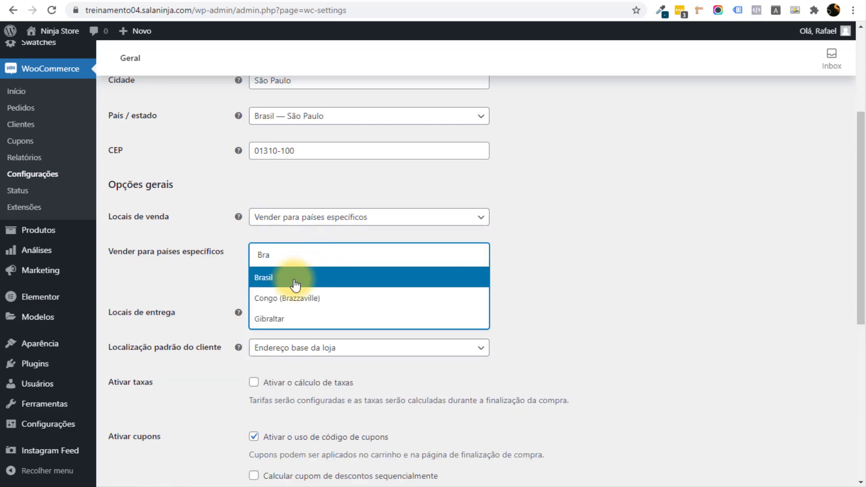
click(294, 281)
text(port)
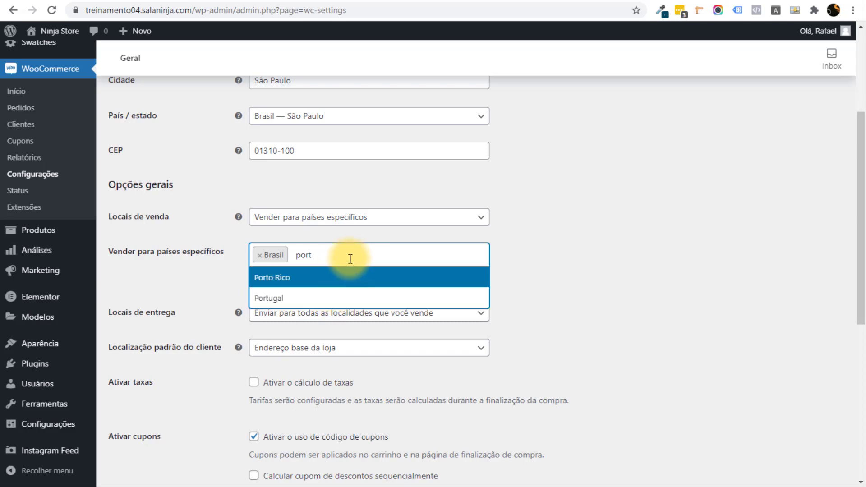
click(348, 258)
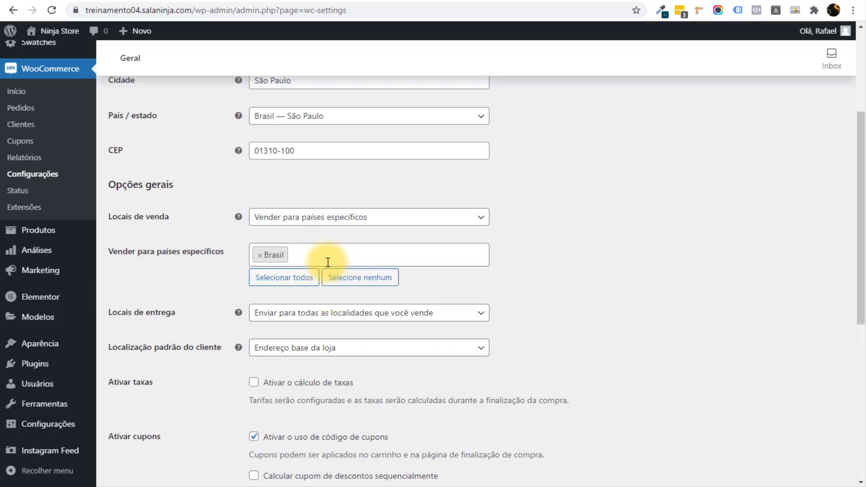
click(327, 259)
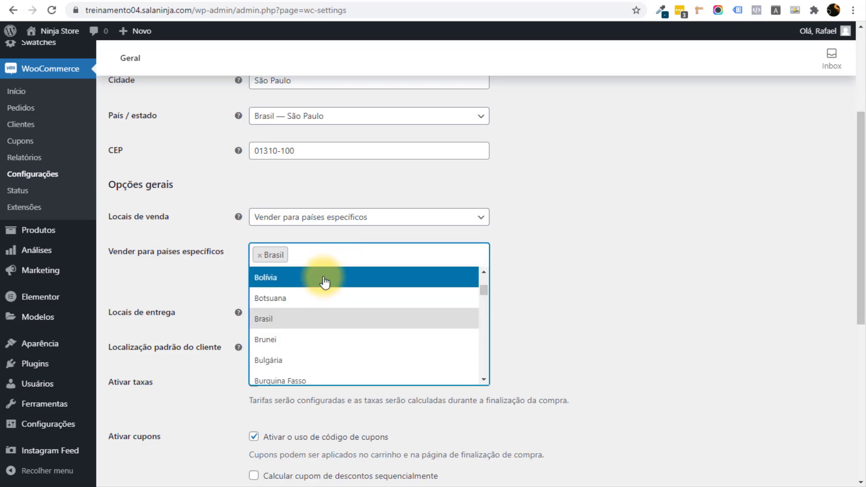
click(578, 259)
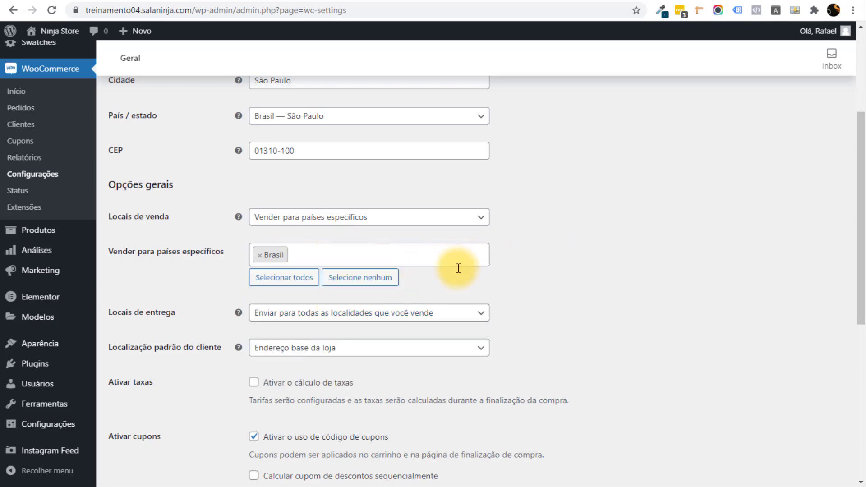
- Leave shipping locations unchanged and look over the remaining general options
scroll(323, 250, down, 3)
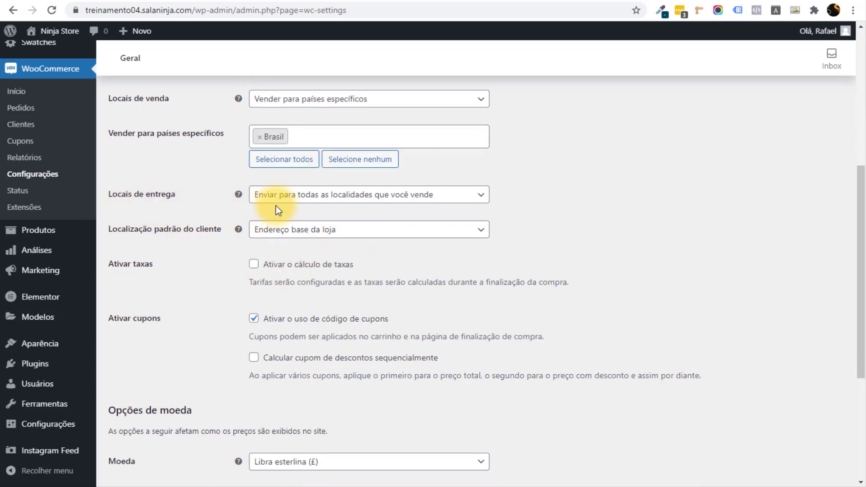
click(382, 199)
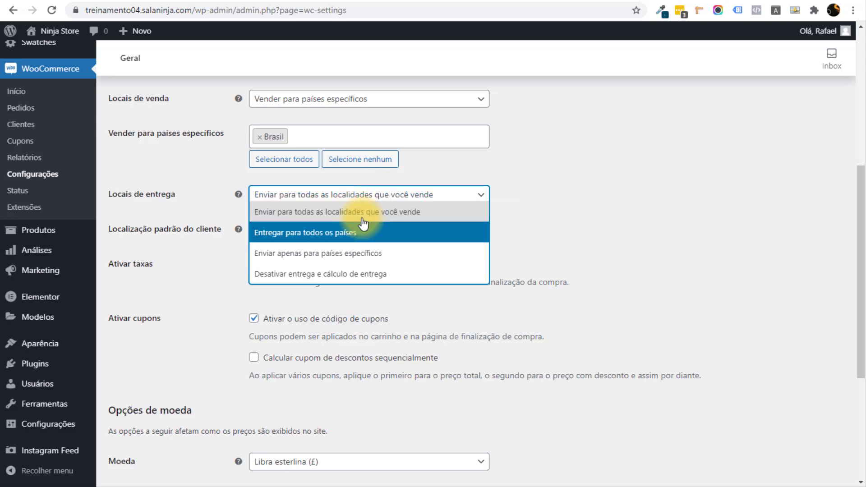
click(298, 206)
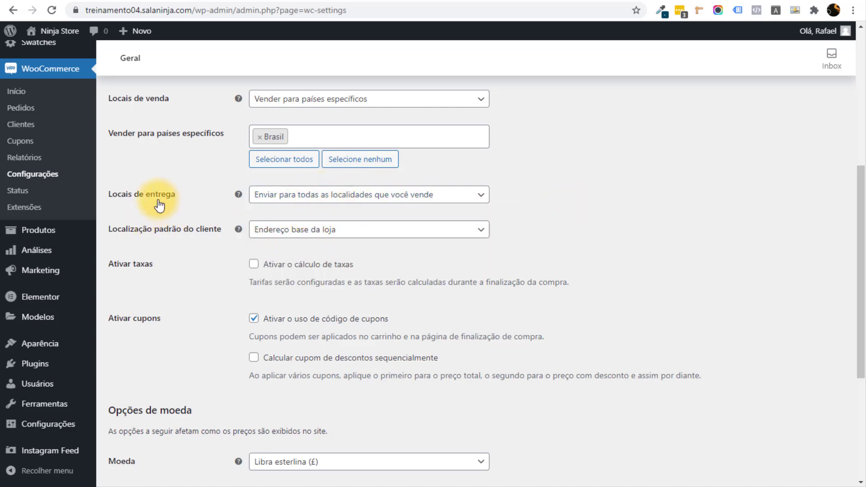
scroll(153, 224, down, 3)
scroll(170, 149, down, 2)
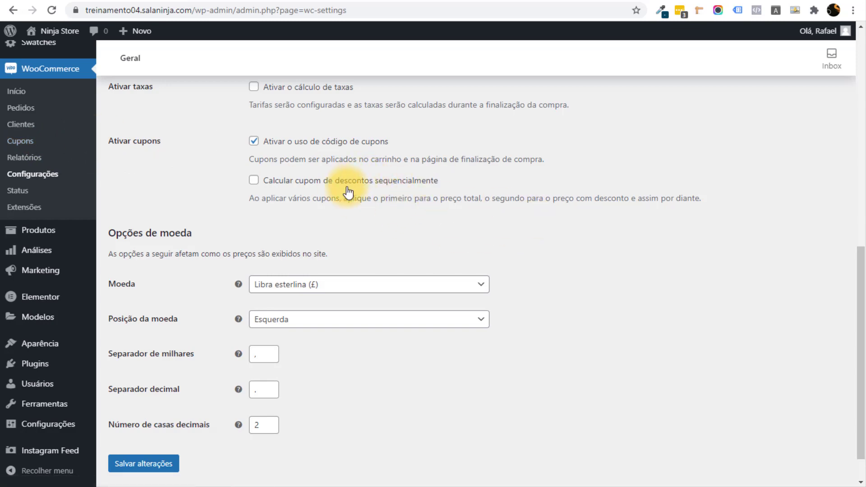
drag(397, 198, 427, 233)
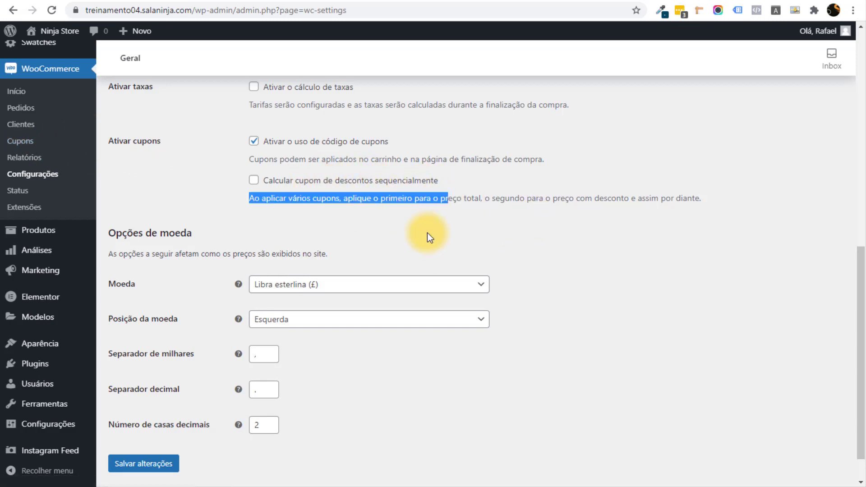
click(429, 232)
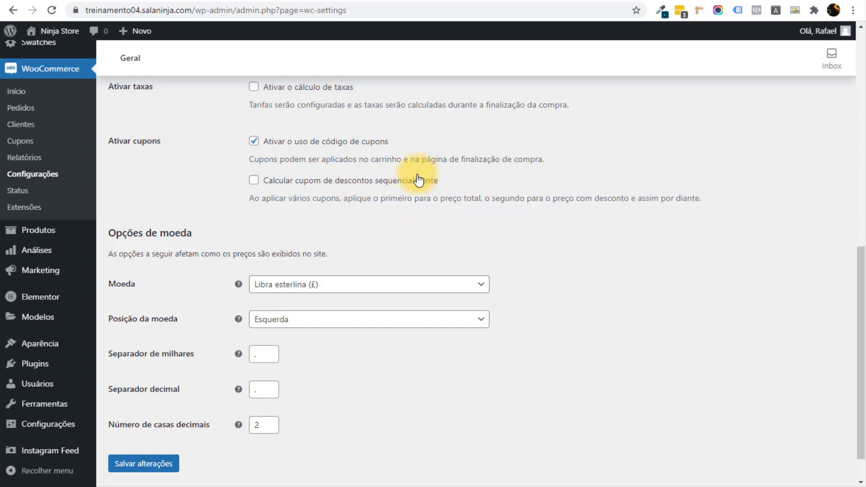
scroll(418, 183, down, 1)
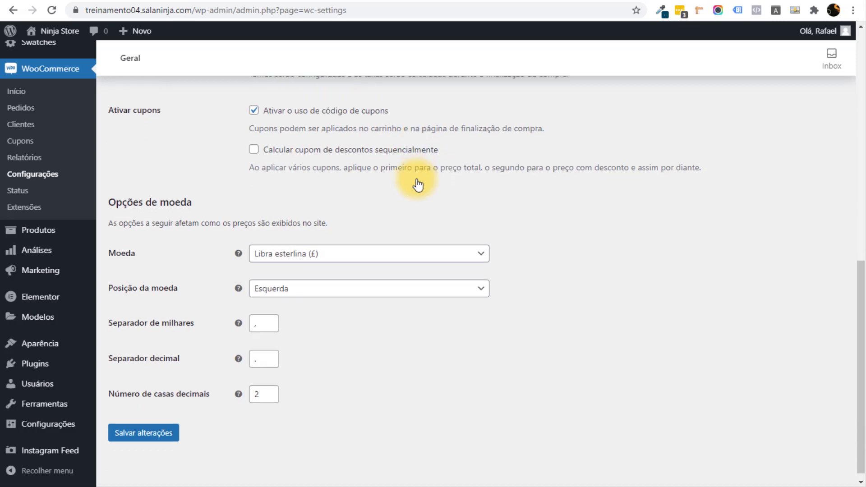
scroll(396, 230, up, 3)
scroll(316, 135, down, 4)
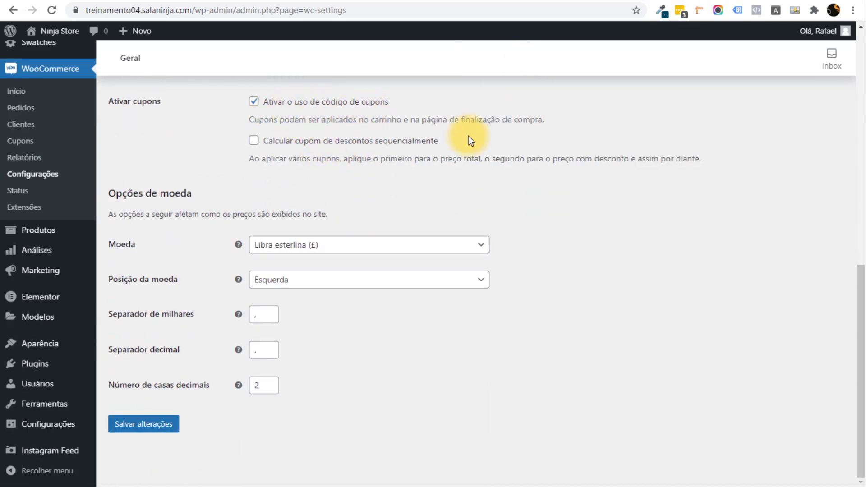
- Set the currency to Real brasileiro (R$) and save the general settings
click(354, 244)
text(real)
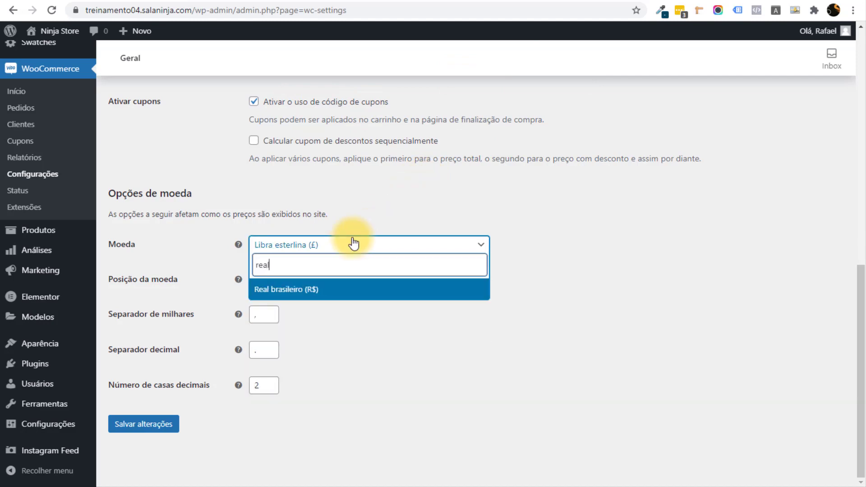
click(309, 290)
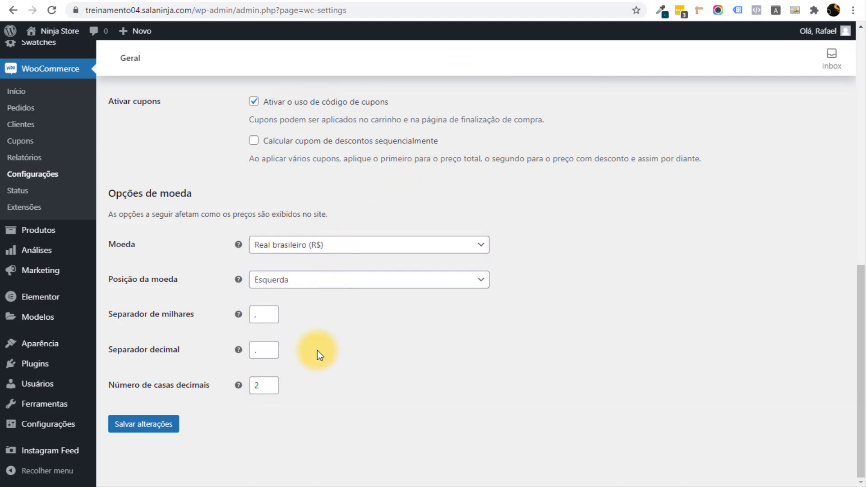
click(122, 423)
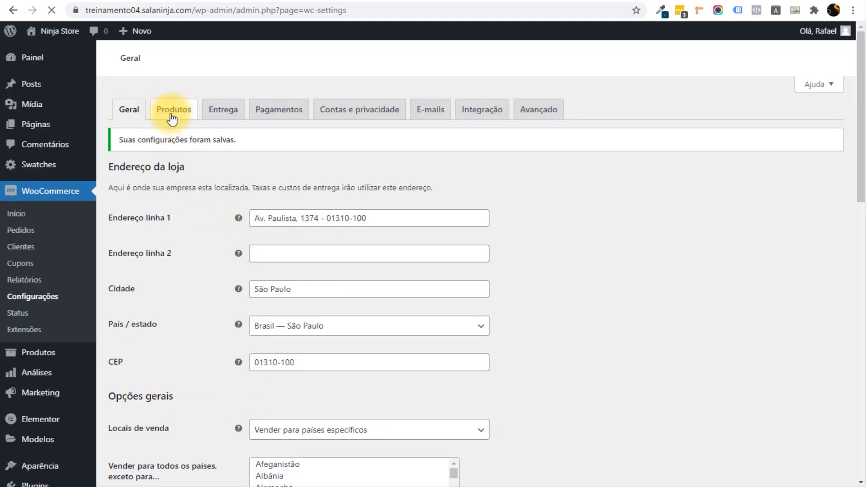
- In the Produtos settings, toggle Redirecionar ao carrinho on and back off
click(175, 119)
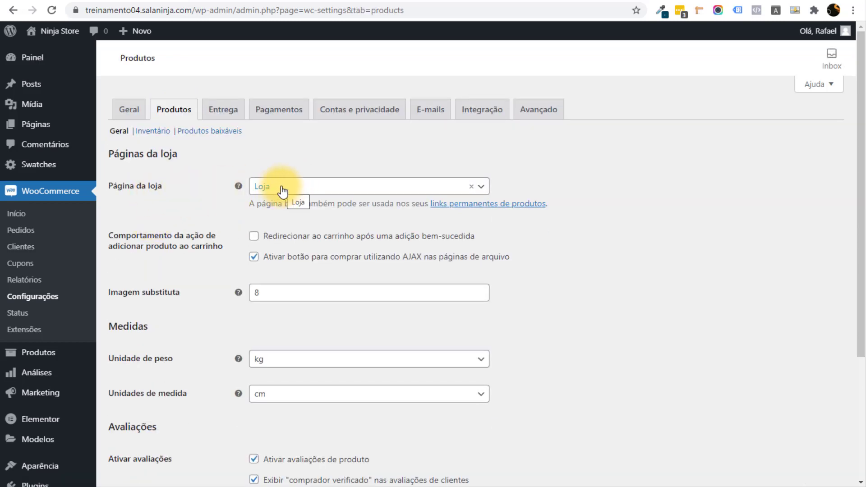
scroll(280, 193, down, 3)
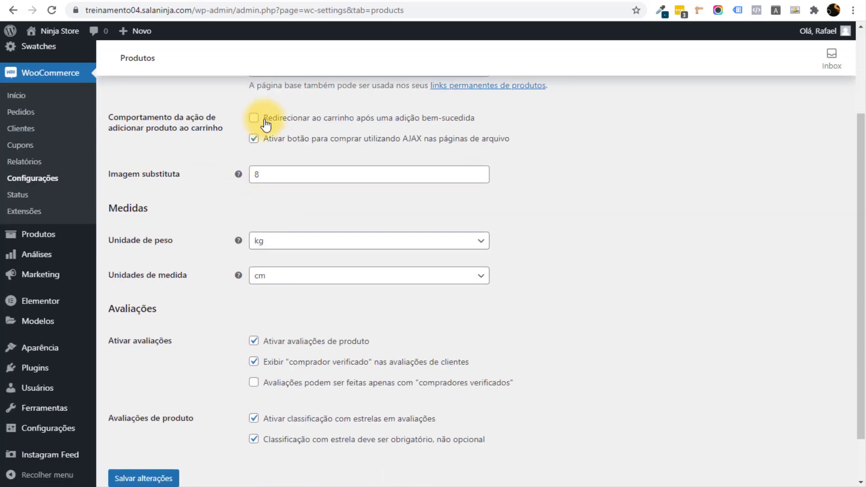
click(449, 121)
click(449, 122)
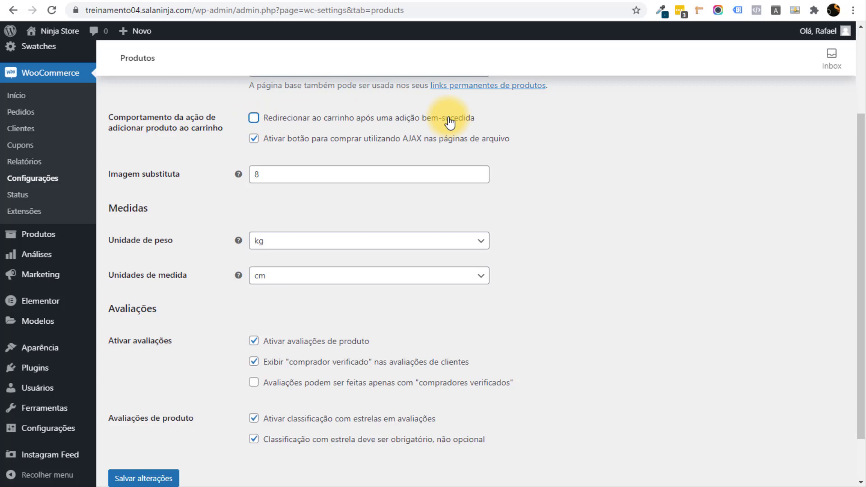
- Confirm the weight unit stays kg and move on to Contas e privacidade
scroll(266, 175, down, 1)
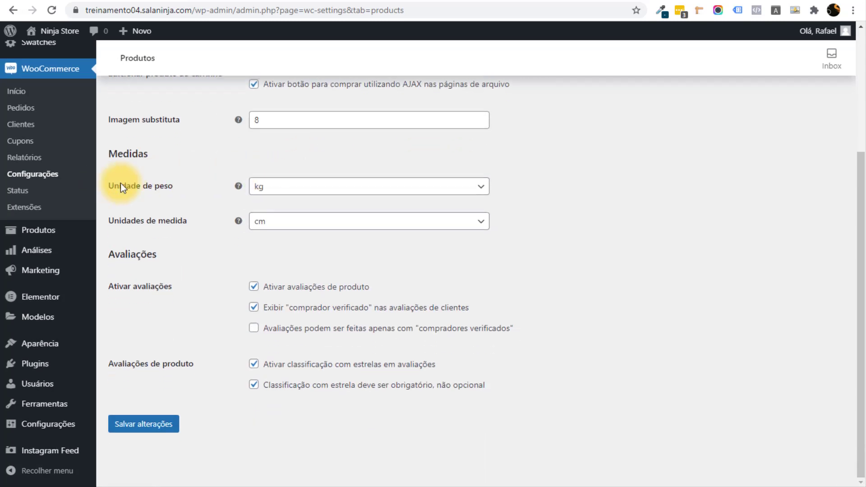
click(282, 197)
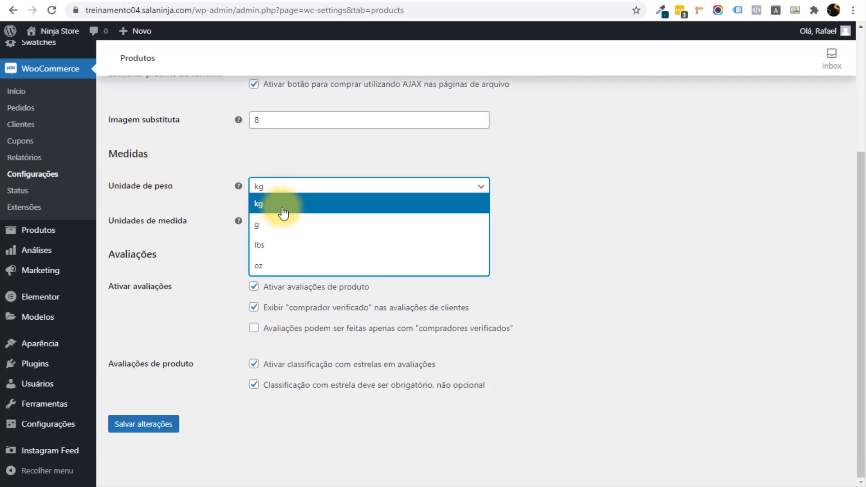
click(573, 190)
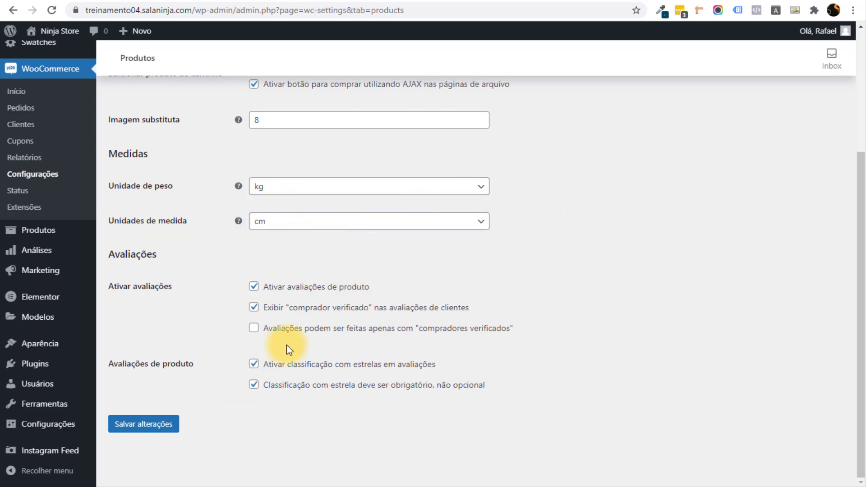
scroll(280, 300, up, 4)
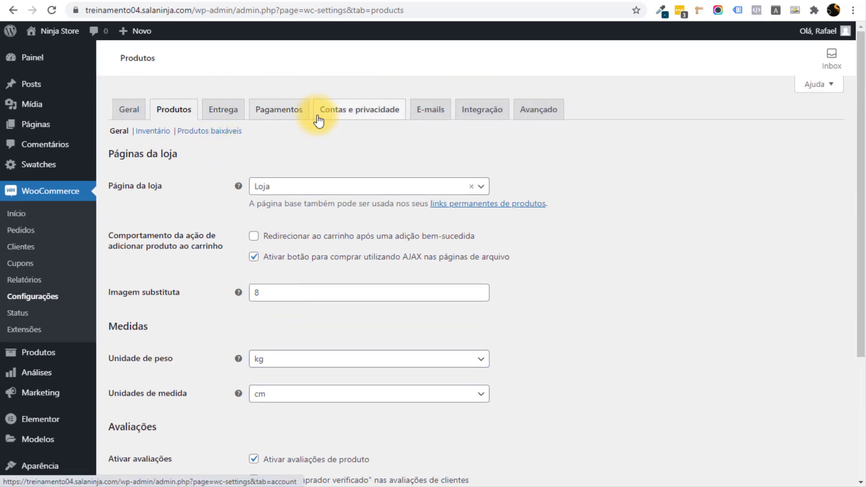
click(361, 112)
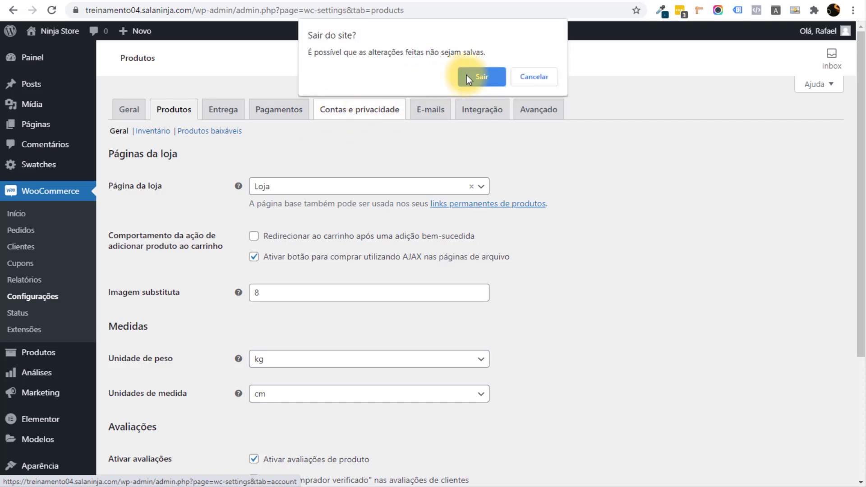
- Allow login at checkout and account creation at checkout and on Minha Conta
click(467, 76)
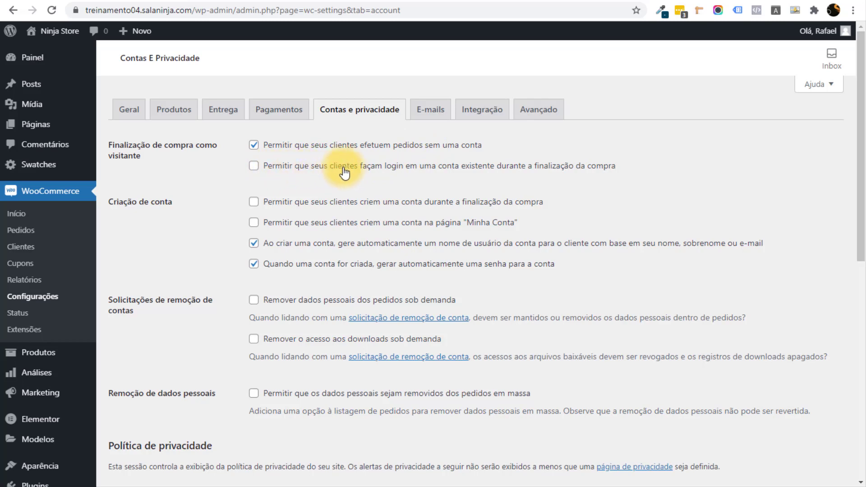
click(452, 167)
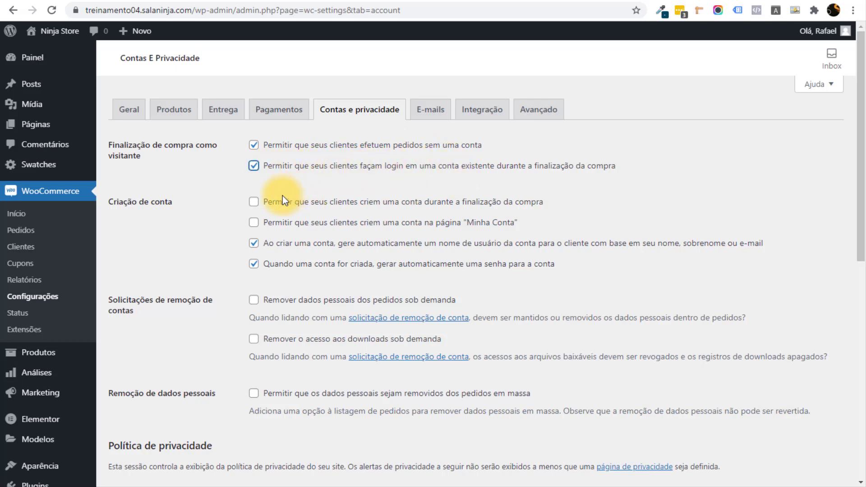
click(348, 205)
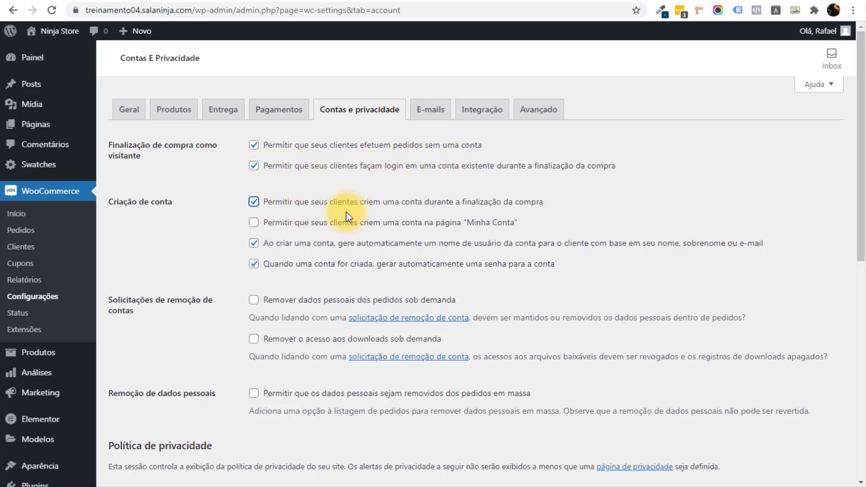
click(344, 224)
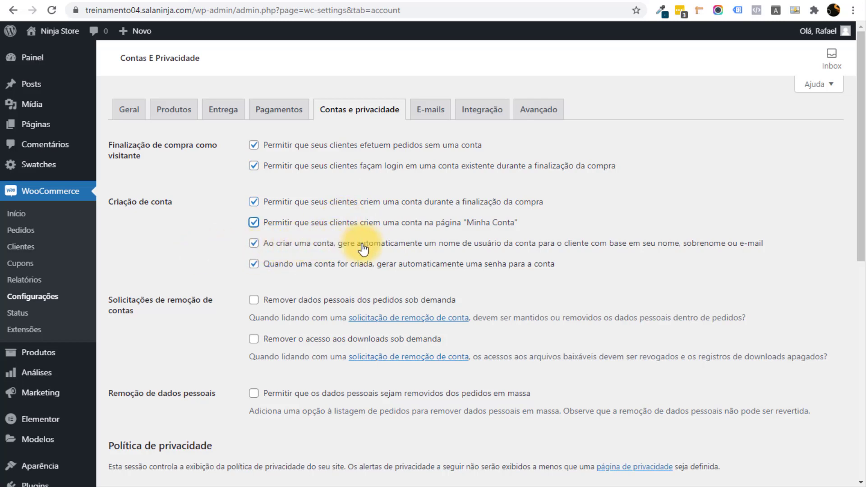
- Turn off automatic username and password generation, save, and return to XMind
click(253, 246)
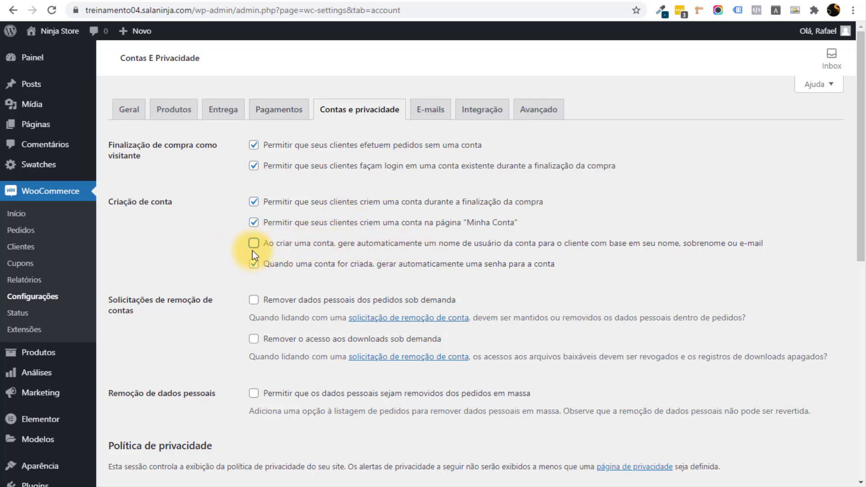
click(278, 269)
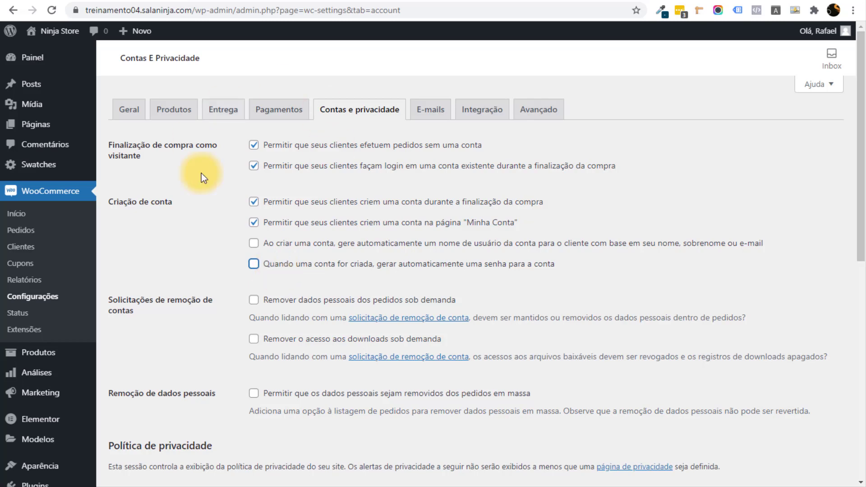
scroll(309, 183, down, 10)
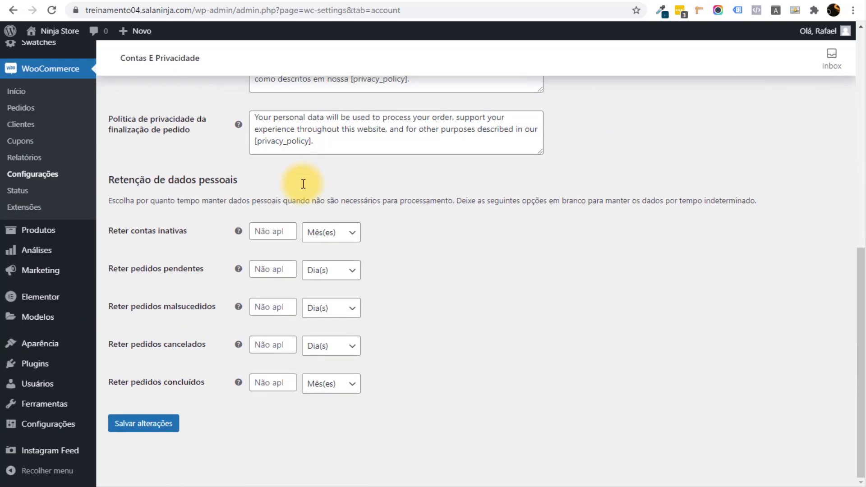
click(152, 418)
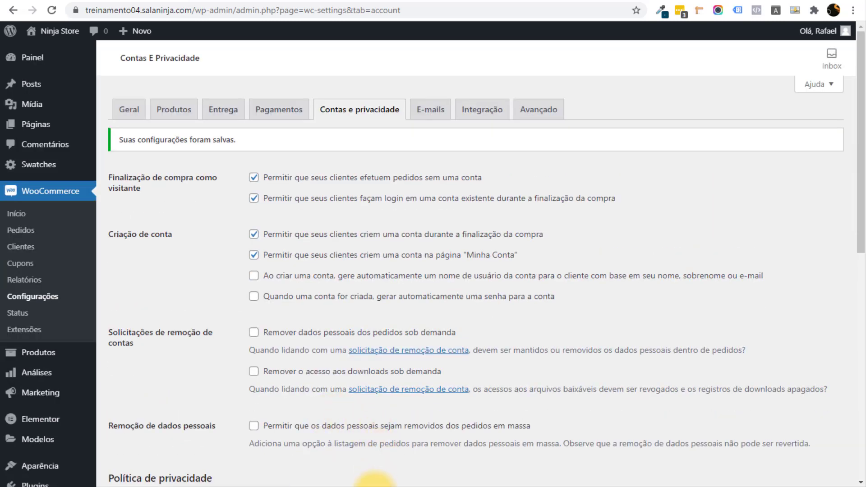
click(374, 482)
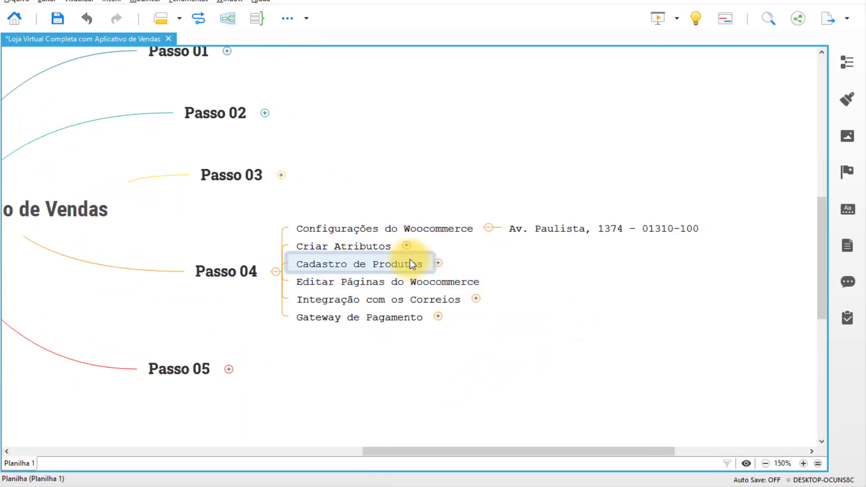
- Expand Criar Atributos and Cor in XMind, collapsing the Configurações do Woocommerce address branch
click(406, 245)
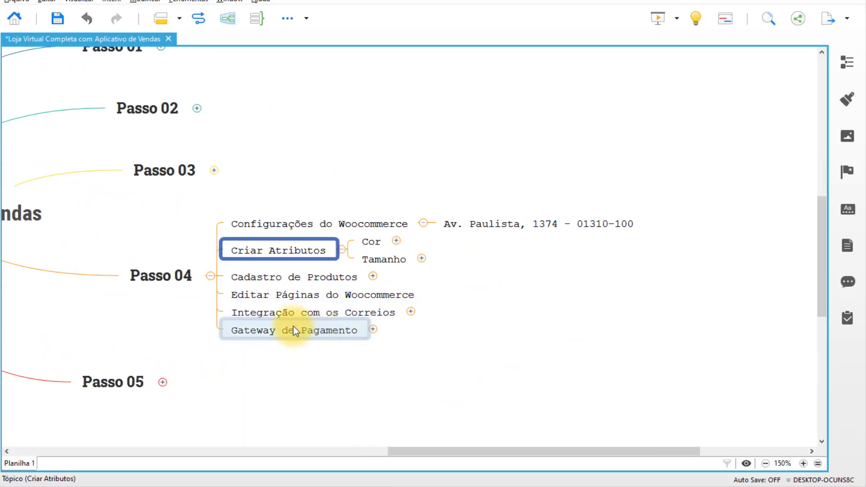
click(454, 344)
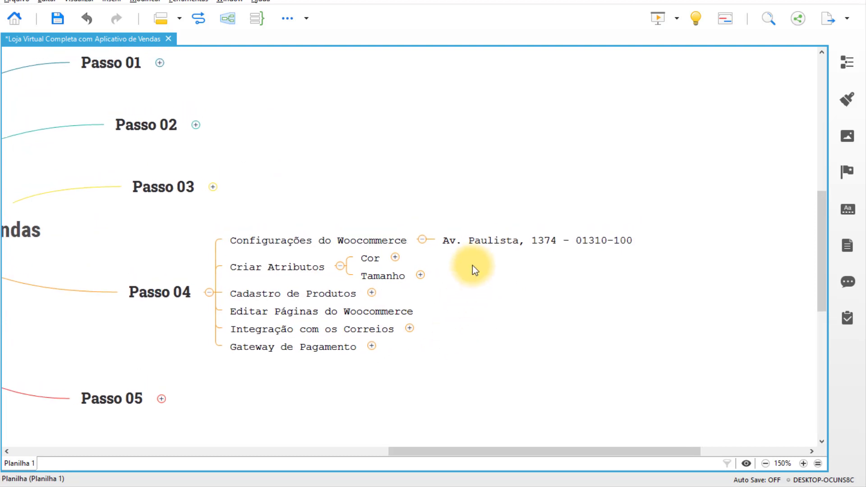
click(438, 243)
click(547, 273)
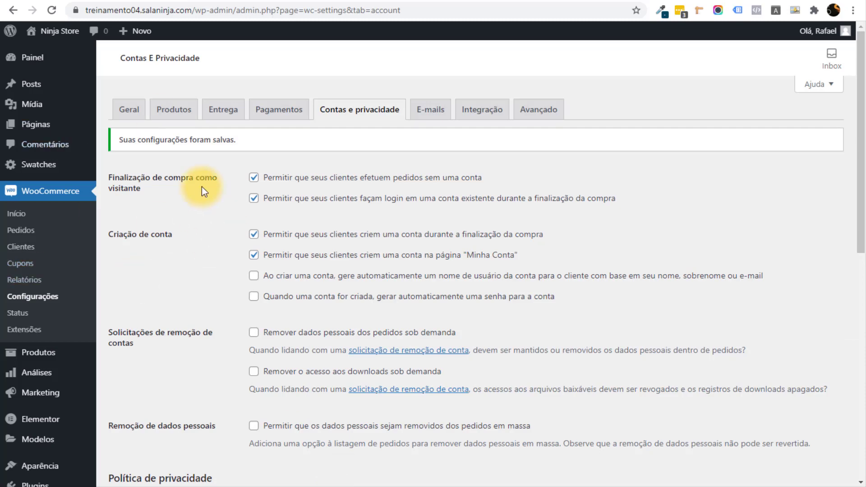
mouse_move(63, 357)
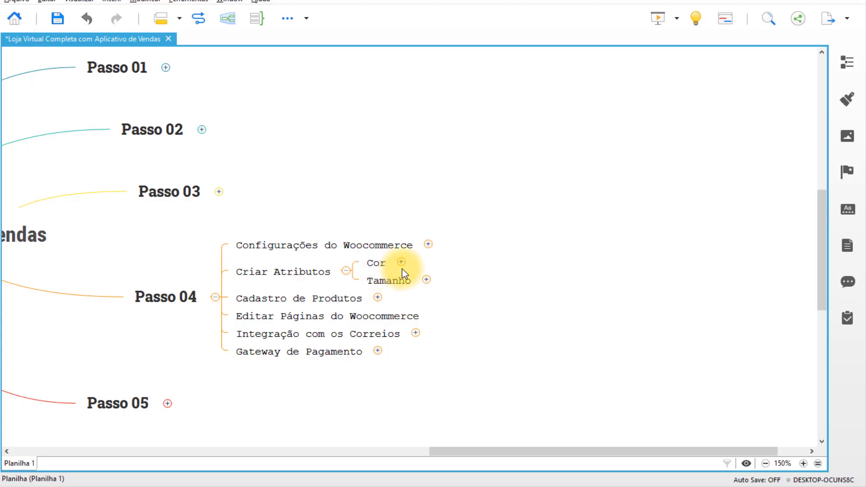
click(403, 264)
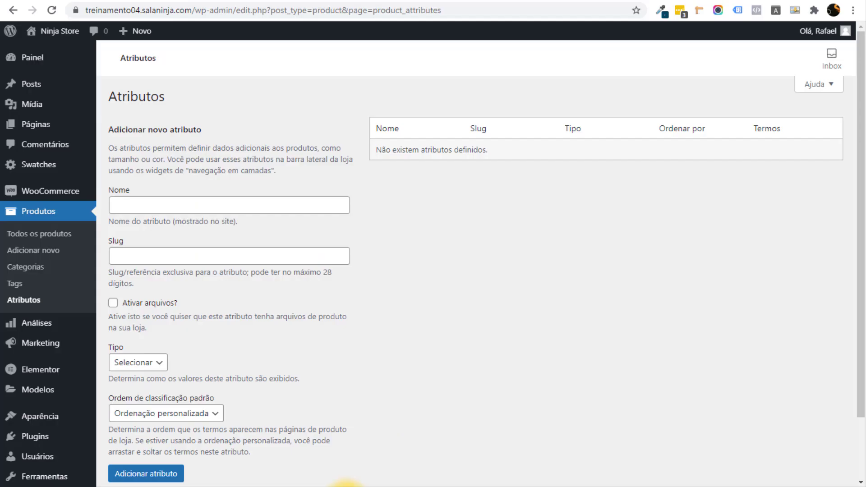
- Create the attribute Cor with type Color
click(240, 202)
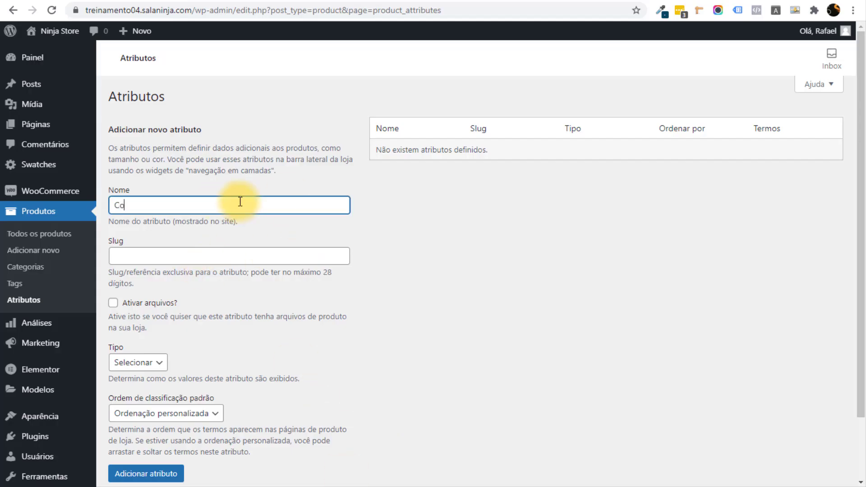
scroll(252, 199, down, 2)
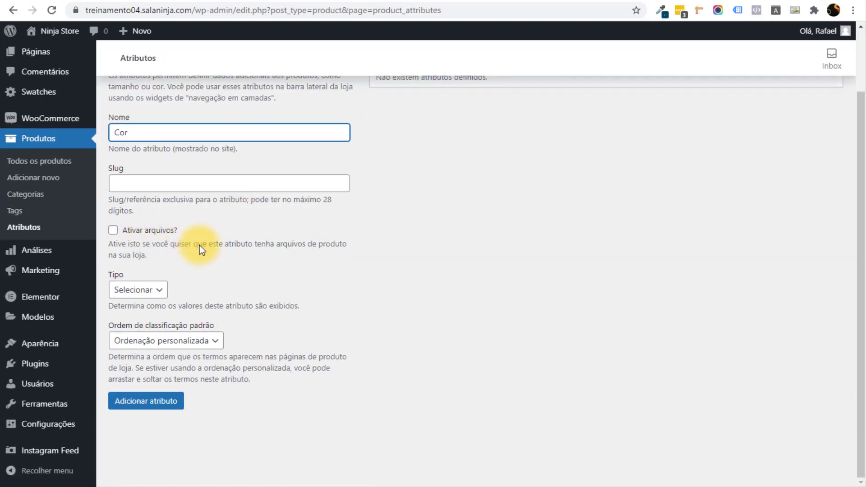
click(130, 290)
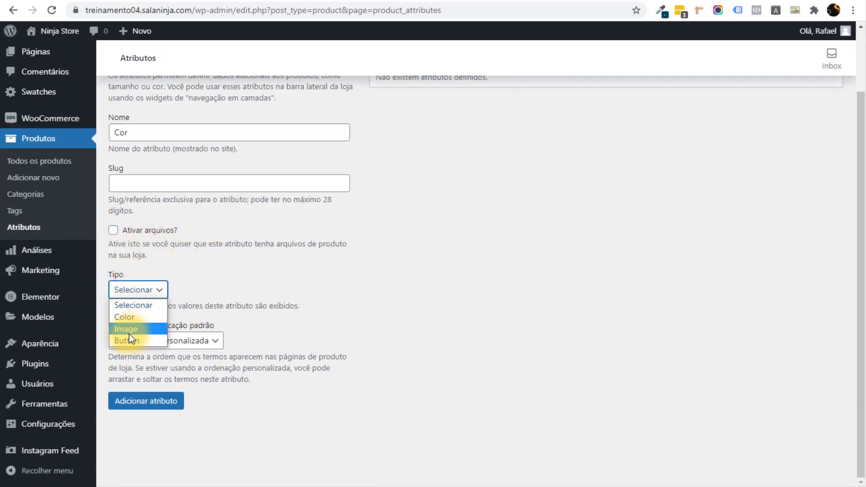
click(144, 318)
click(162, 402)
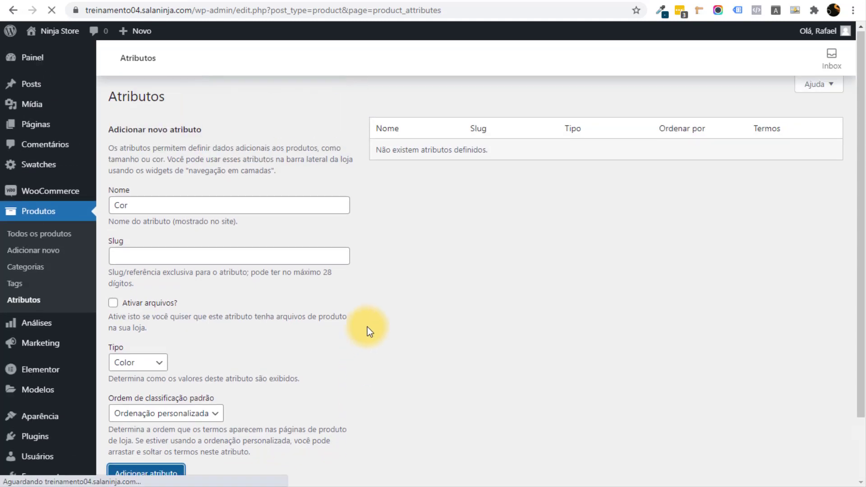
- Create the attribute Tamanho with type Button, then open the Cor terms page
click(162, 206)
text(Tamanho)
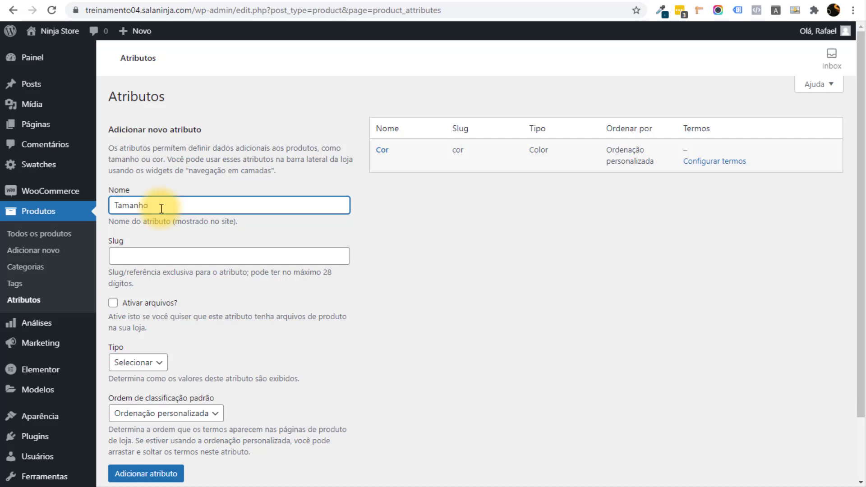
scroll(87, 290, down, 2)
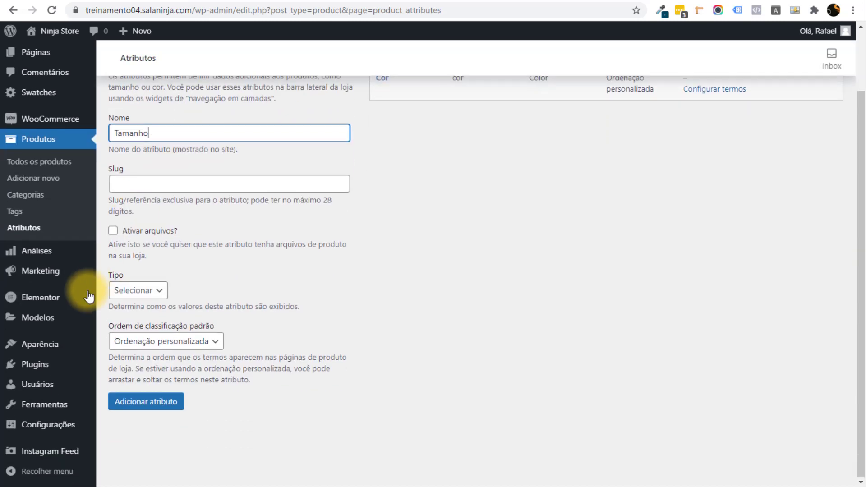
click(136, 289)
click(127, 340)
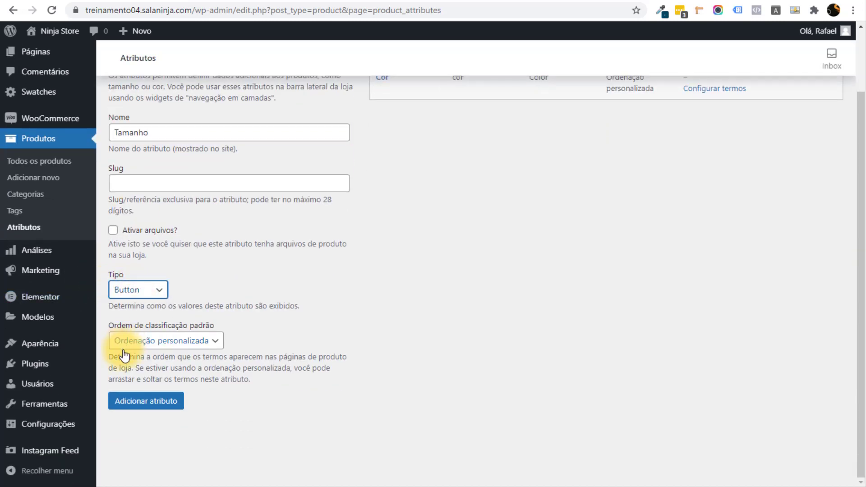
click(158, 404)
scroll(441, 354, up, 2)
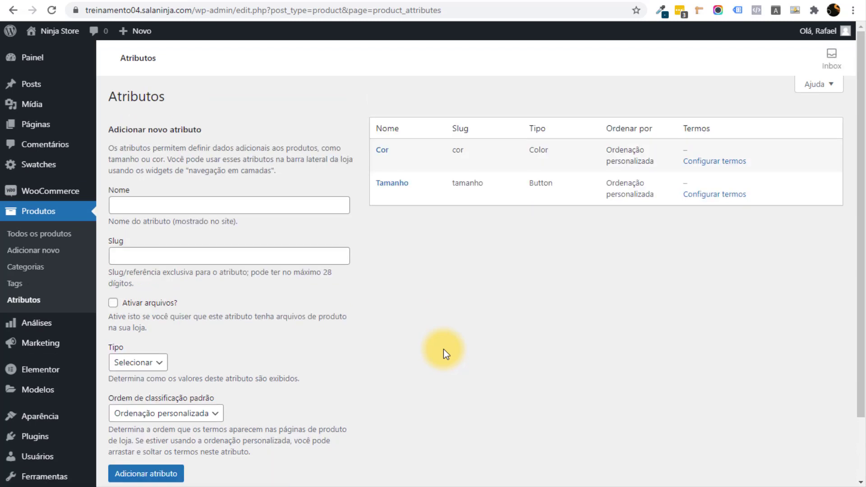
click(737, 161)
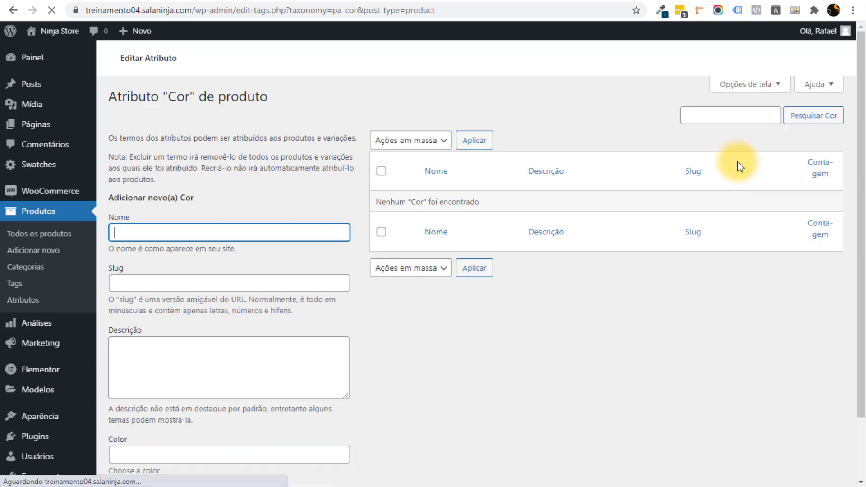
- Add the Cor term Azul with a blue swatch
click(381, 483)
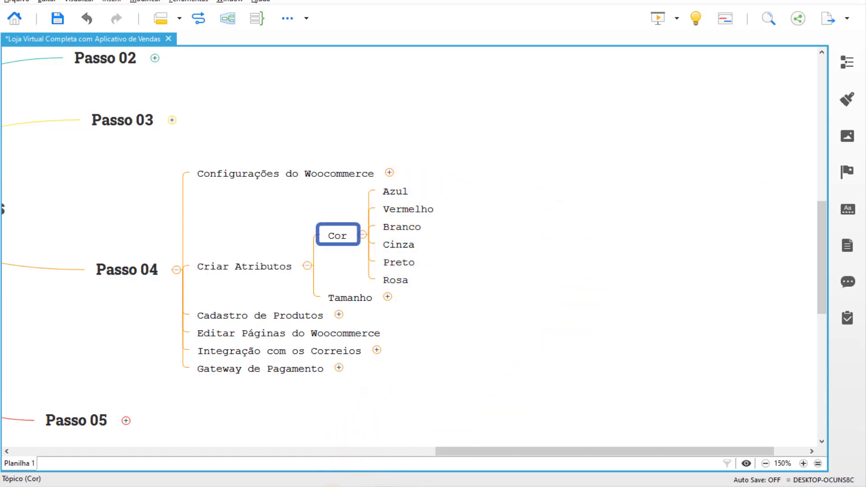
click(324, 482)
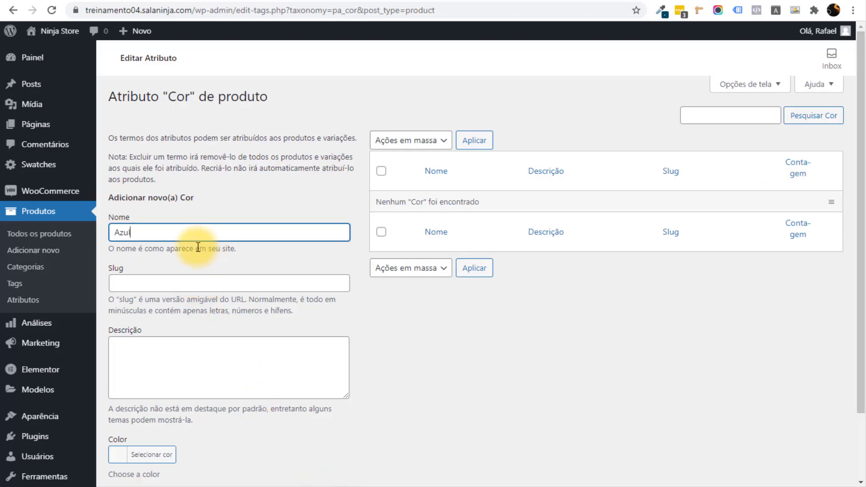
scroll(185, 316, down, 2)
click(126, 380)
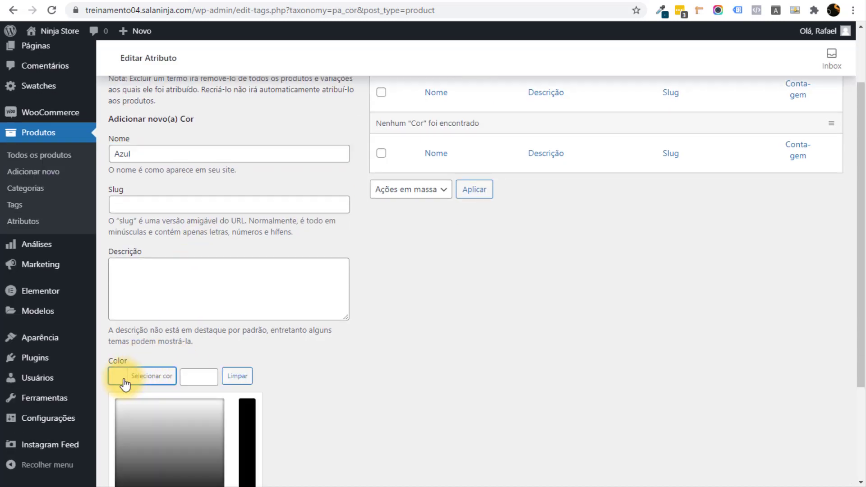
scroll(126, 384, down, 1)
scroll(180, 383, down, 2)
click(206, 377)
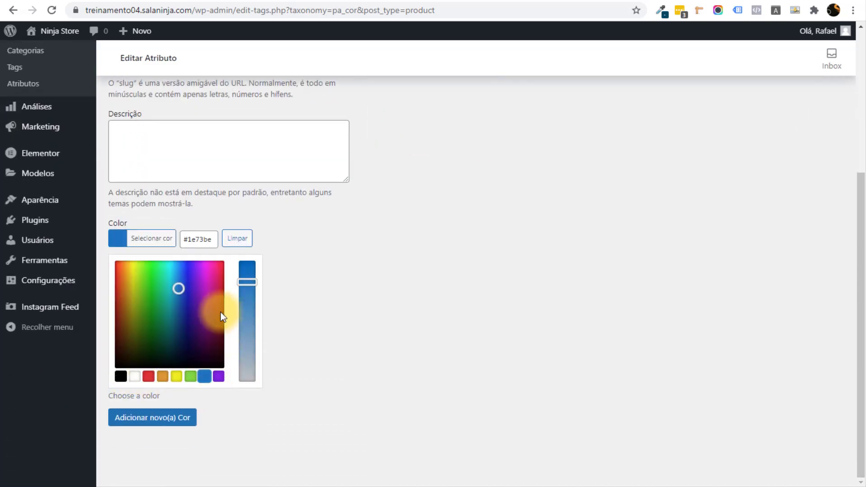
click(267, 313)
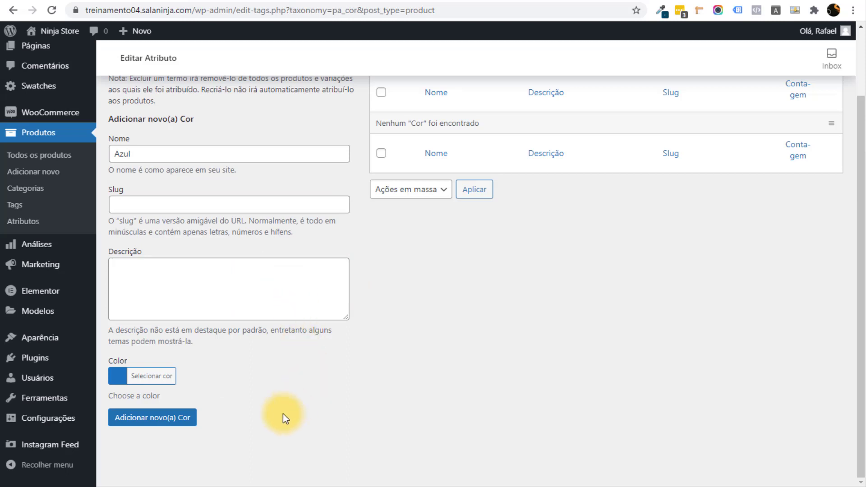
click(161, 424)
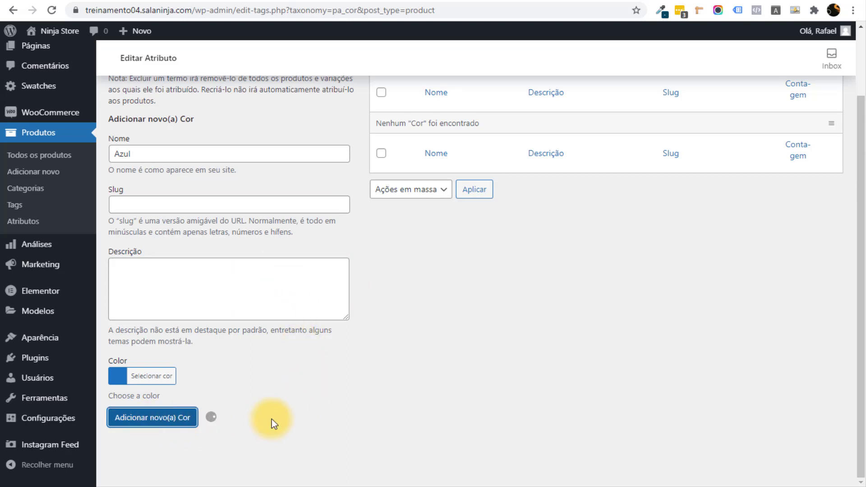
- Add the Cor term Vermelho with a red swatch
click(373, 482)
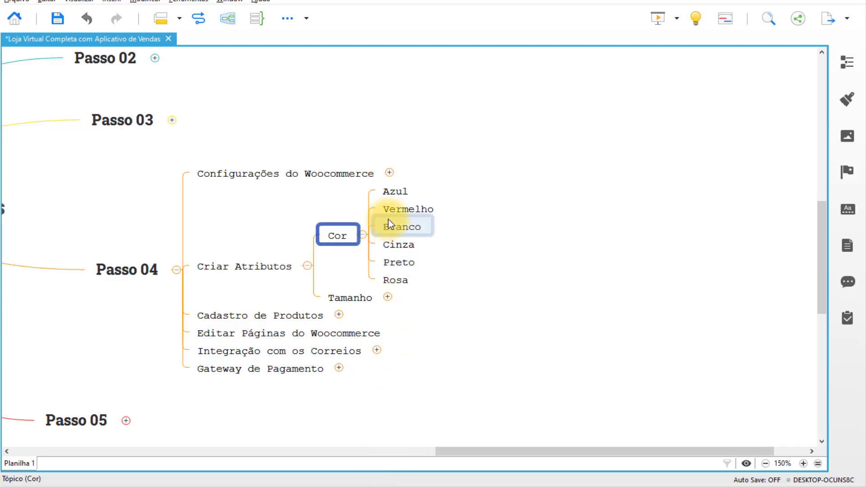
key(alt+Tab)
click(165, 150)
text(Vermelho)
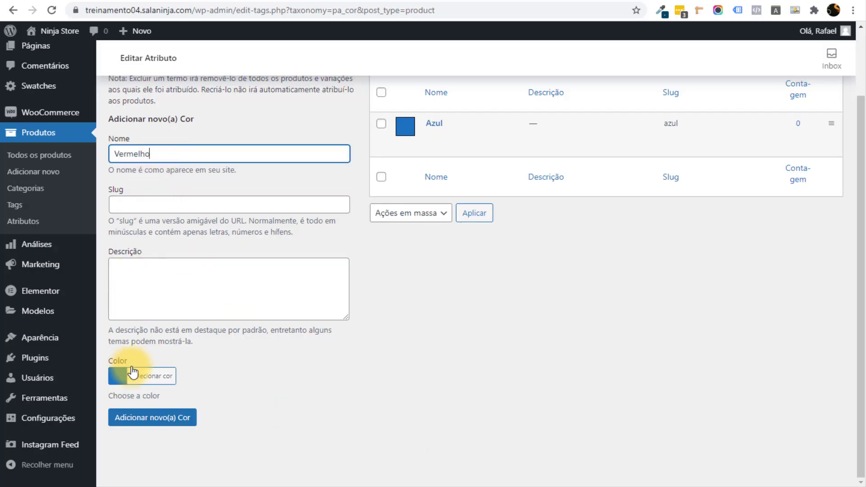
click(118, 377)
scroll(195, 403, down, 3)
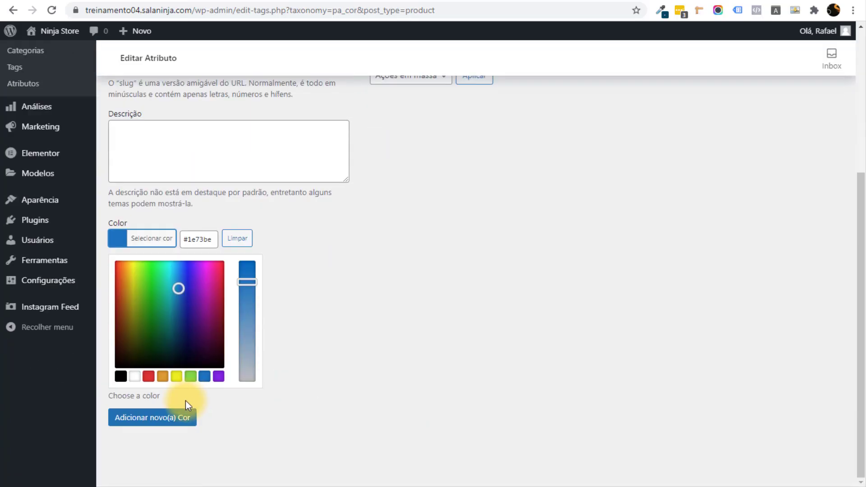
click(151, 378)
click(176, 416)
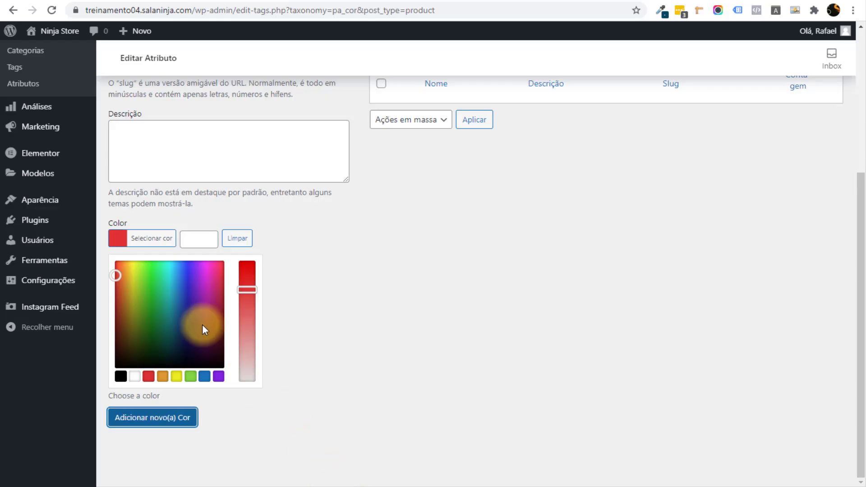
- Add the Cor term Branco with a white swatch
scroll(202, 324, up, 4)
click(163, 200)
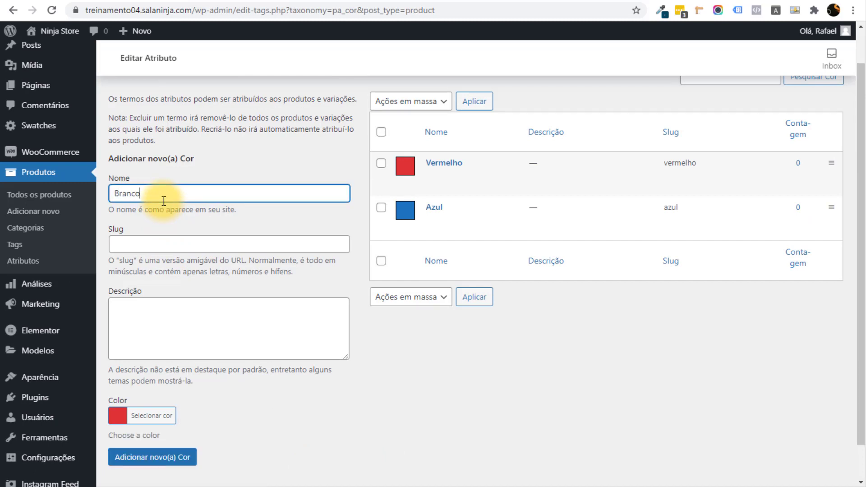
scroll(164, 201, down, 1)
click(149, 376)
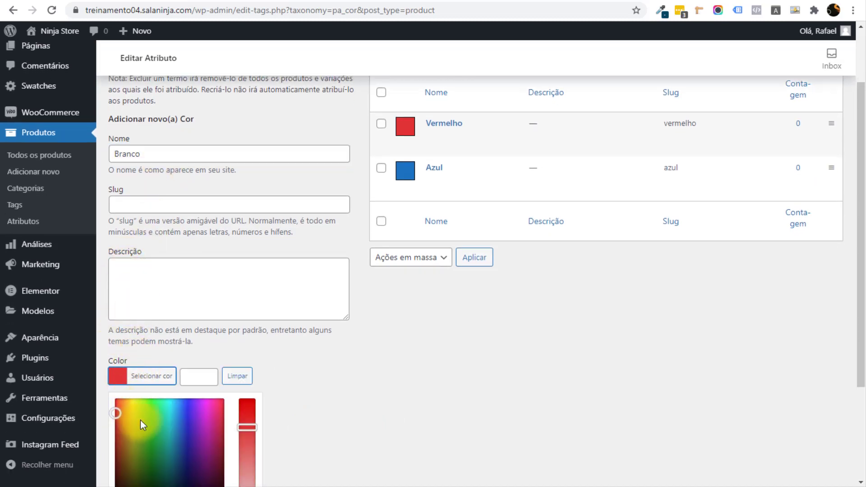
scroll(141, 424, down, 3)
click(134, 395)
click(149, 442)
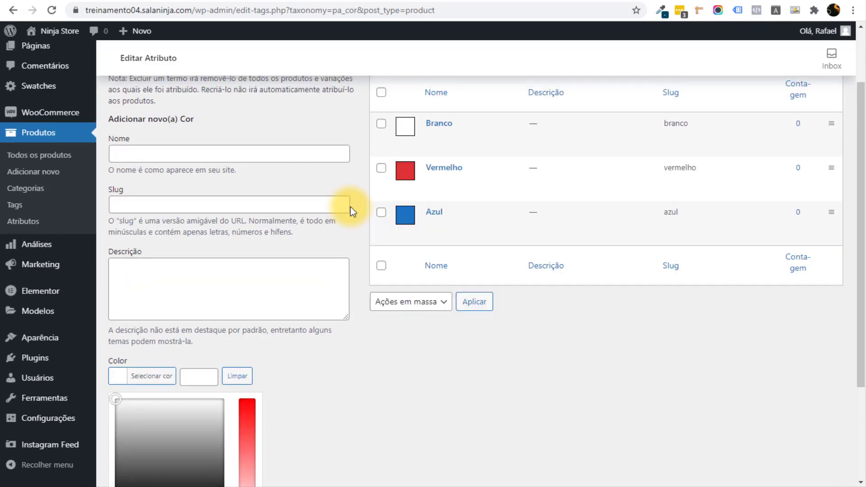
- Add Cinza as a Cor term with a light grey swatch
click(383, 481)
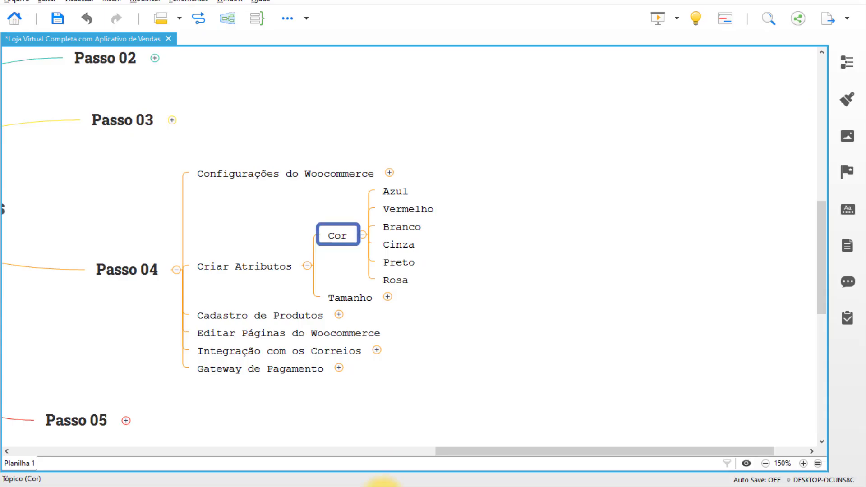
click(360, 469)
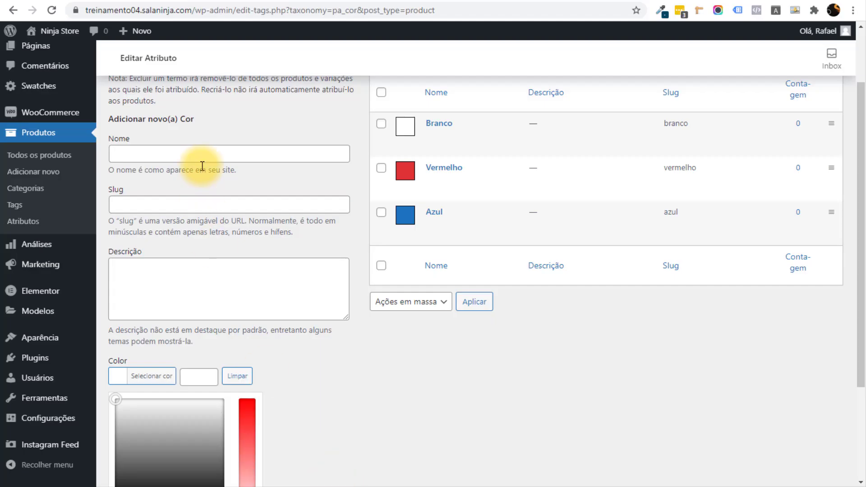
click(207, 154)
text(Cinza)
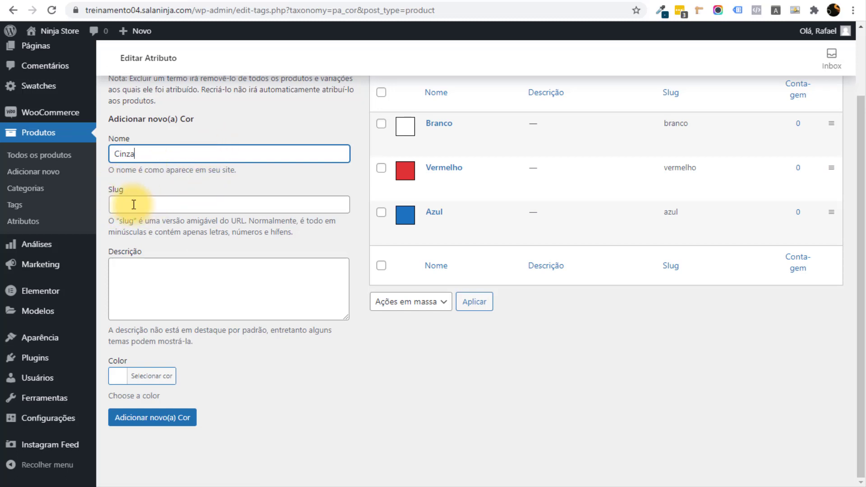
click(136, 376)
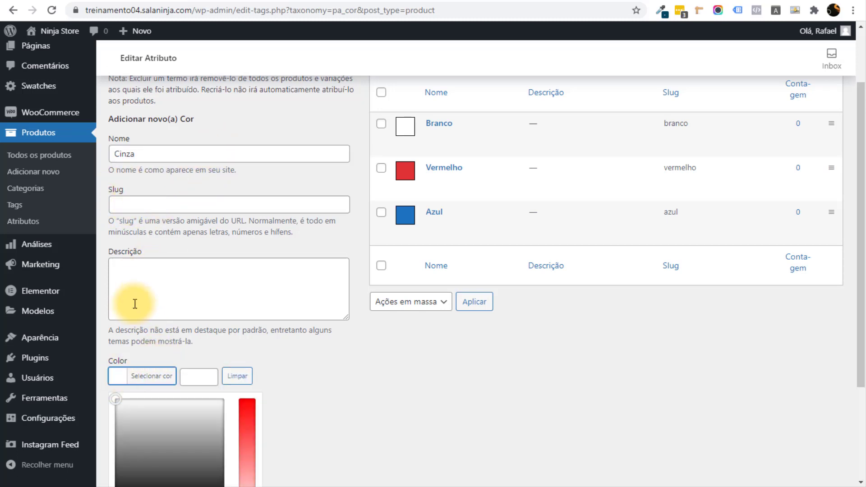
scroll(134, 331, down, 1)
scroll(134, 331, down, 2)
click(113, 284)
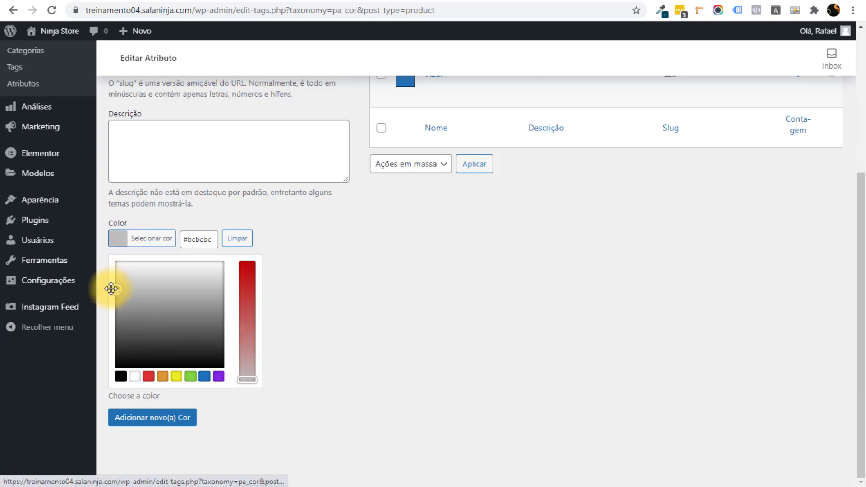
click(402, 309)
scroll(289, 361, up, 3)
click(185, 416)
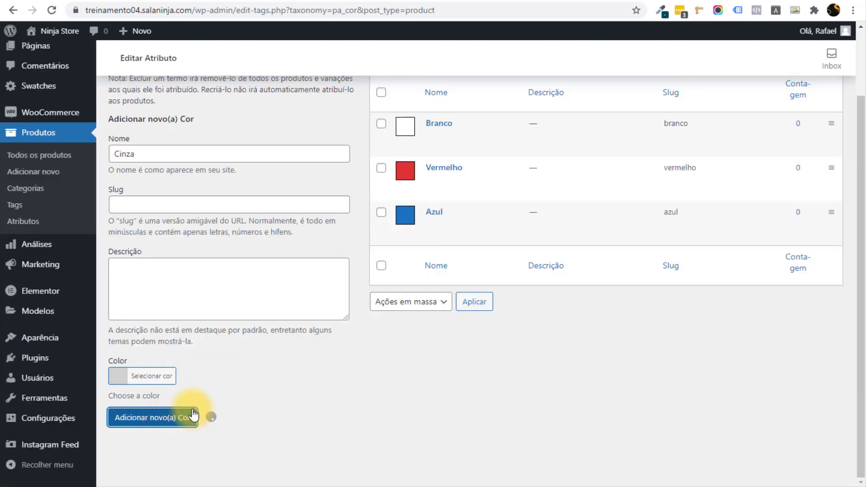
- Add Preto as a Cor term with a black swatch
key(alt+Tab)
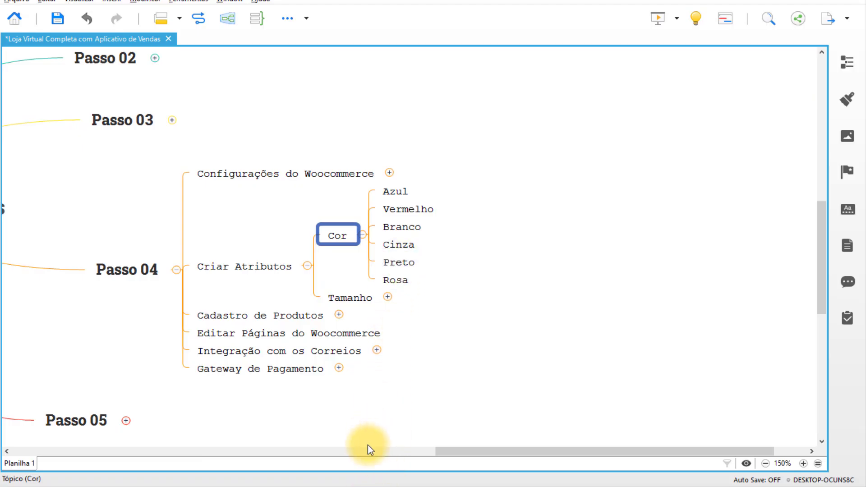
key(alt+Tab)
click(182, 154)
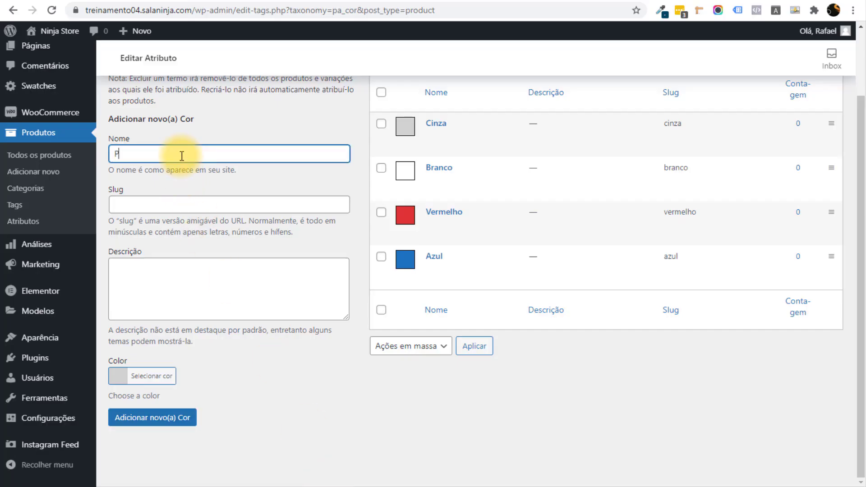
click(125, 375)
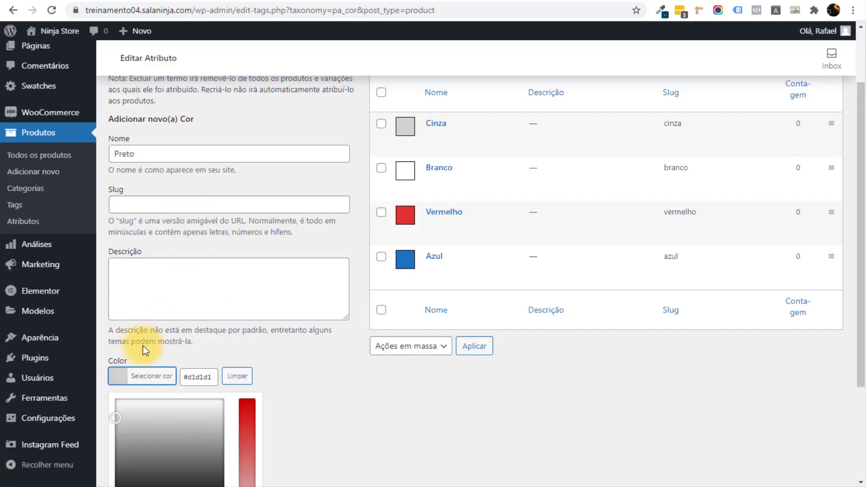
scroll(129, 370, down, 3)
click(120, 376)
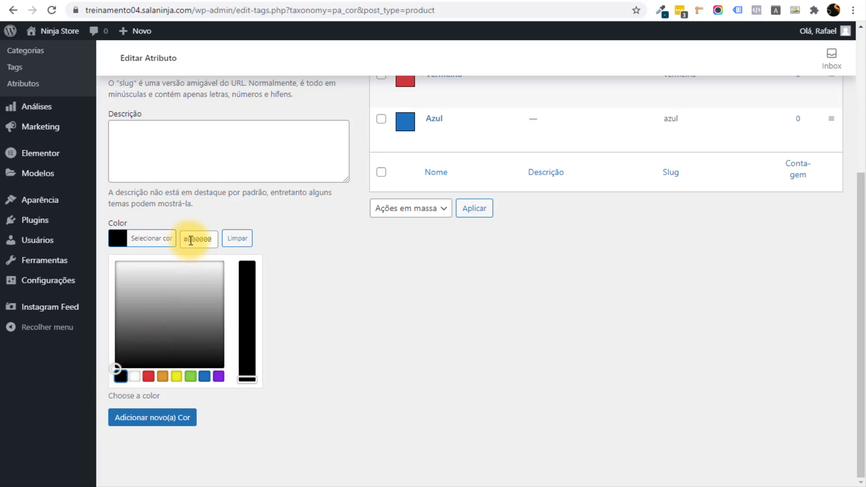
scroll(329, 259, up, 3)
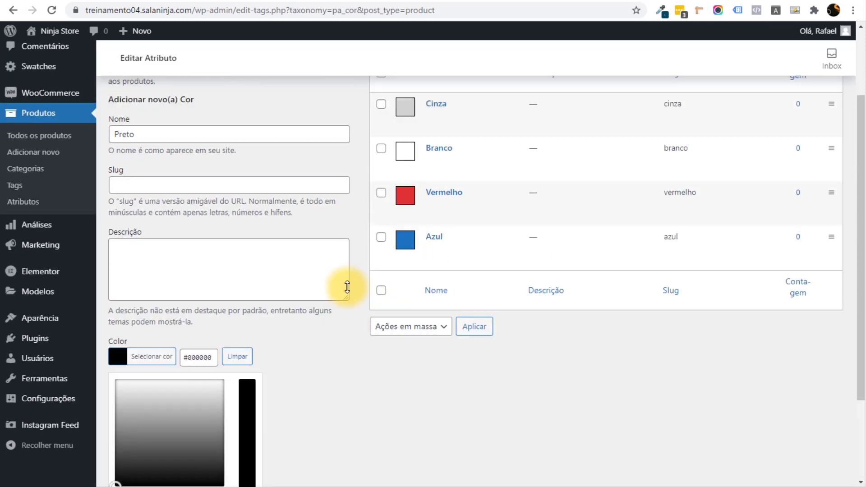
scroll(440, 202, up, 1)
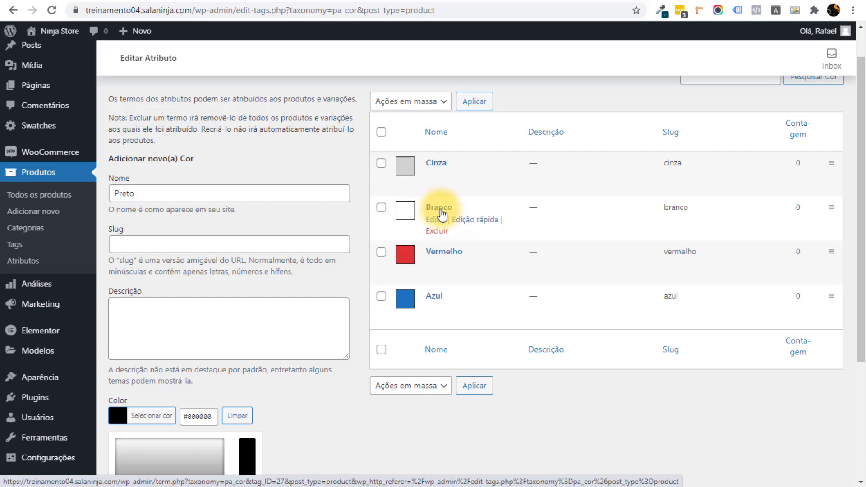
scroll(410, 216, down, 2)
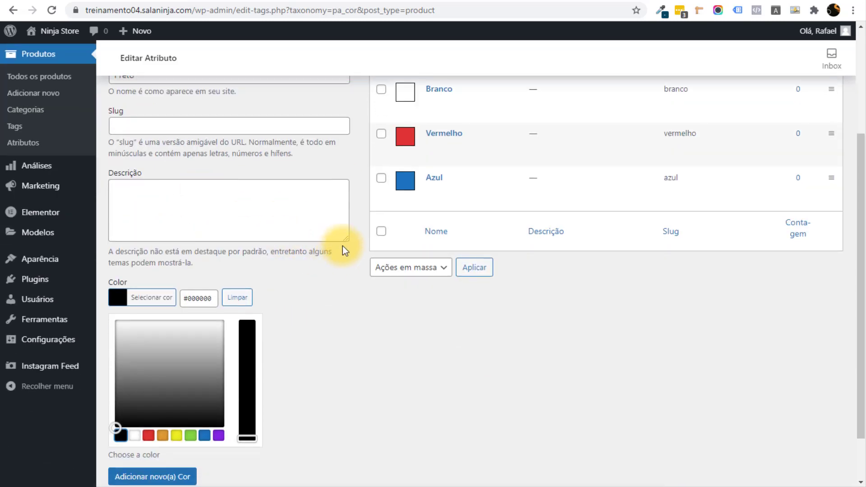
click(356, 268)
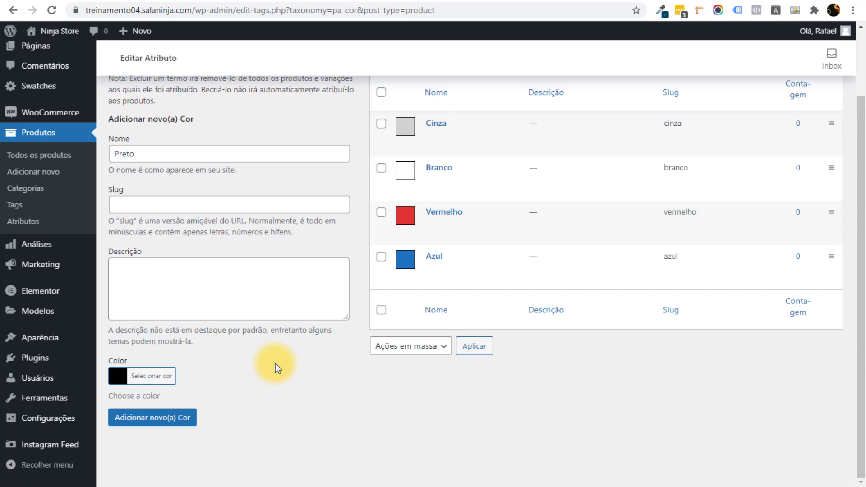
click(174, 414)
- Check the XMind colour list for the next colour, Rosa
scroll(267, 363, up, 1)
scroll(267, 363, up, 1)
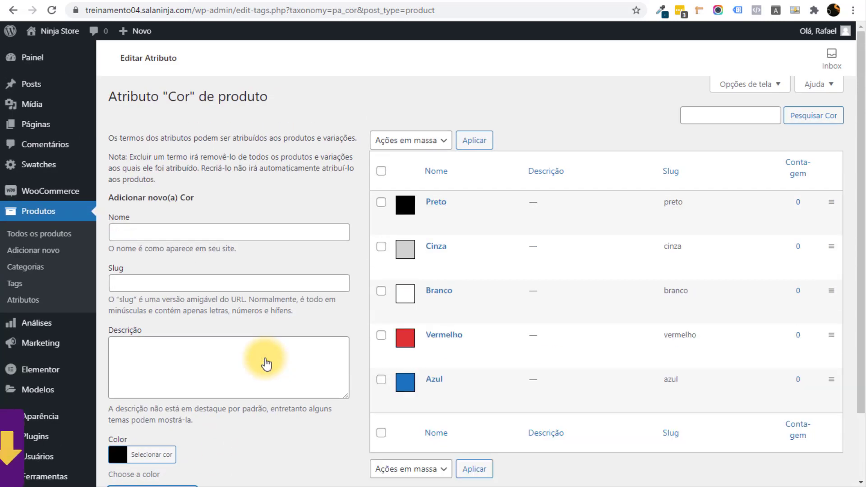
scroll(271, 350, down, 2)
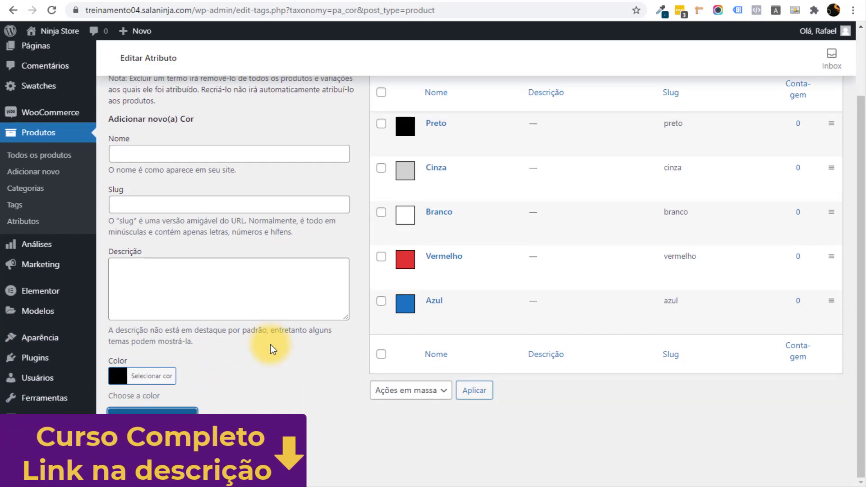
scroll(329, 406, up, 2)
click(390, 473)
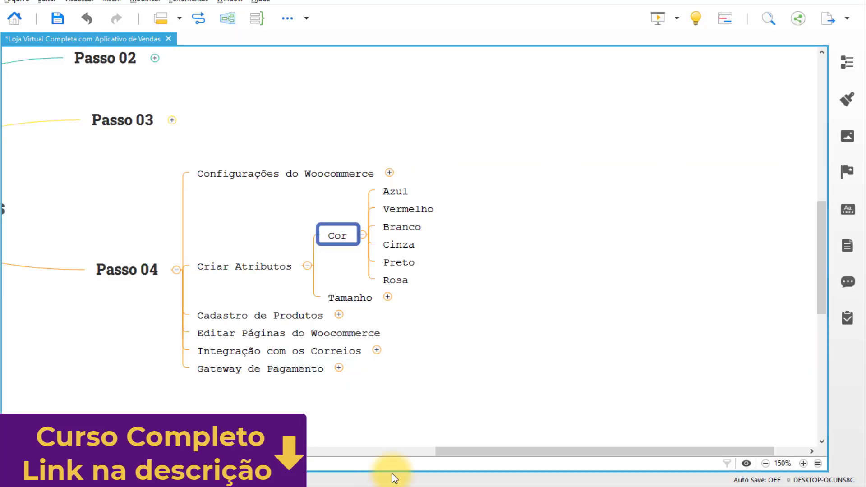
double_click(457, 258)
click(451, 371)
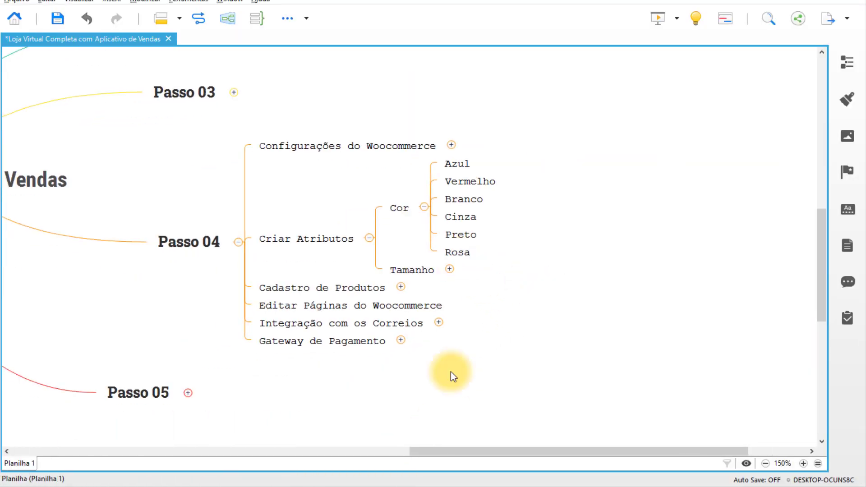
- Add Rosa with a pink swatch as a Cor term, then return to the Atributos list
key(alt+Tab)
click(163, 211)
text(Rosa)
scroll(139, 332, down, 1)
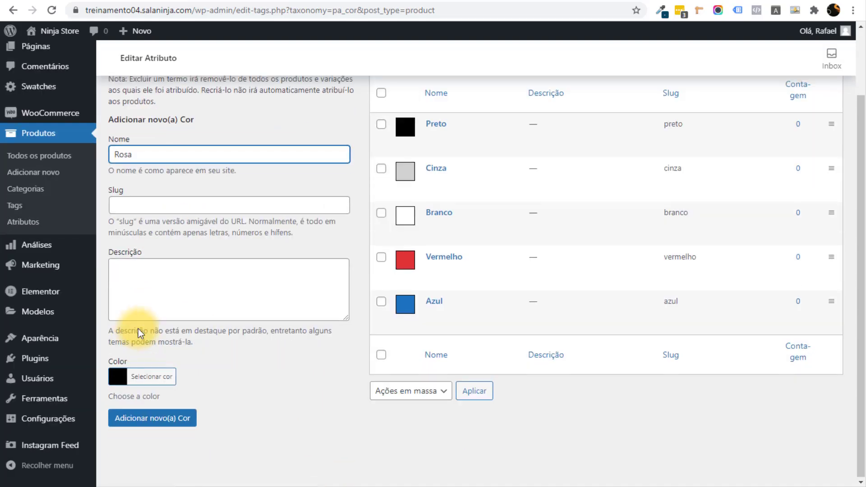
click(124, 381)
scroll(121, 382, down, 3)
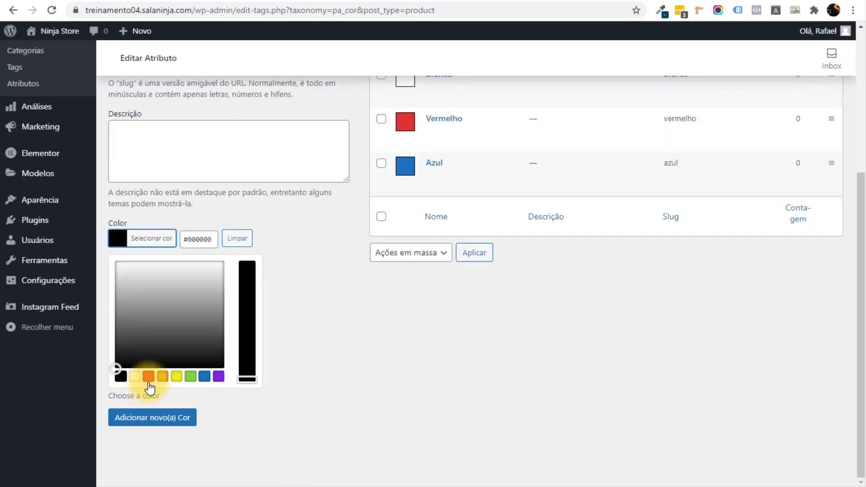
click(150, 379)
click(207, 279)
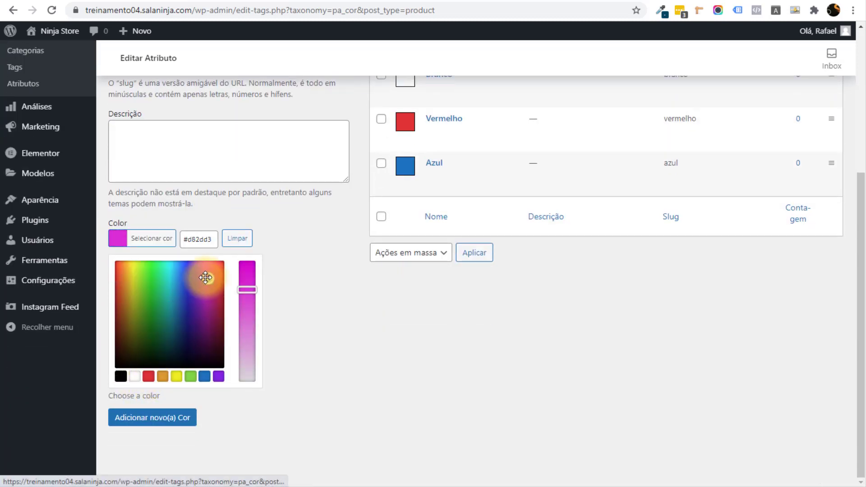
drag(207, 277, 215, 269)
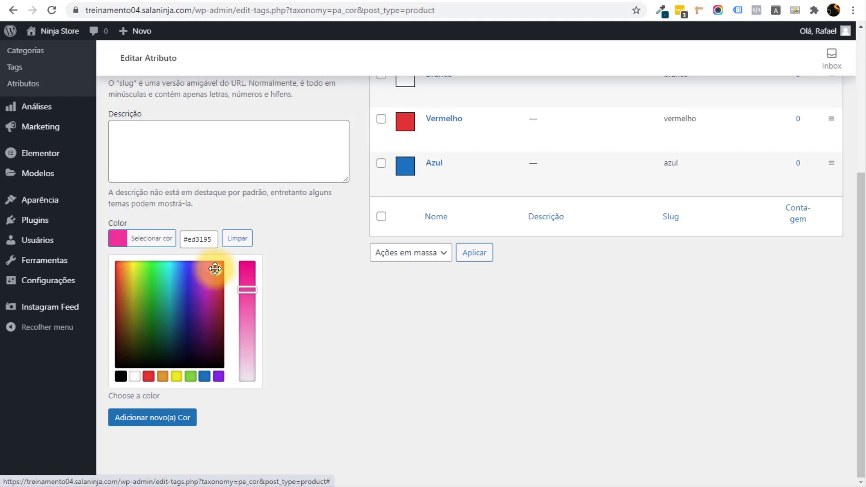
click(226, 354)
click(161, 421)
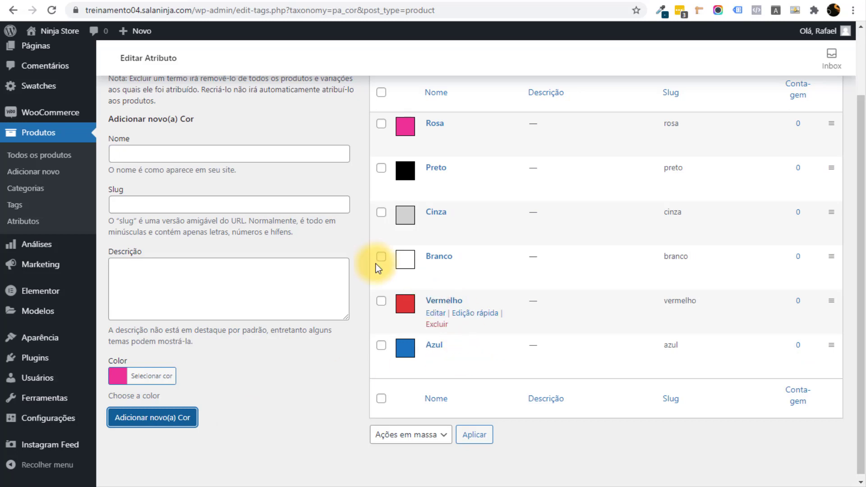
scroll(319, 212, up, 2)
click(23, 300)
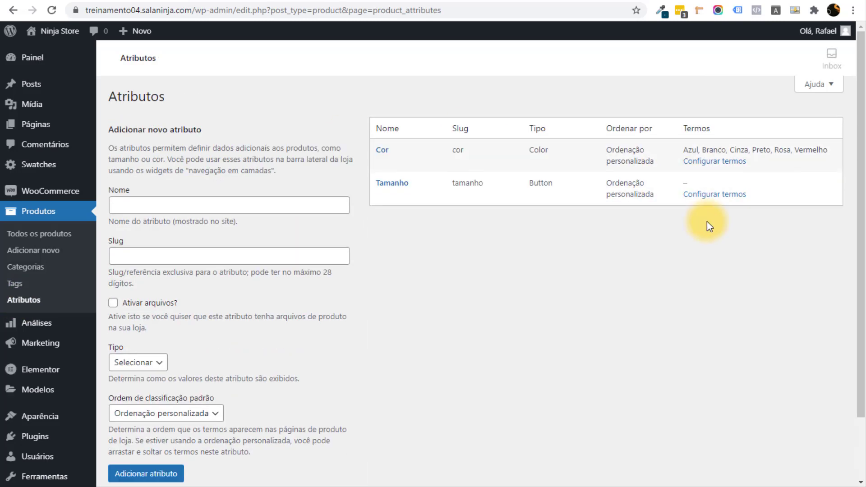
- Add the sizes P, M and G as terms of the Tamanho attribute
click(712, 196)
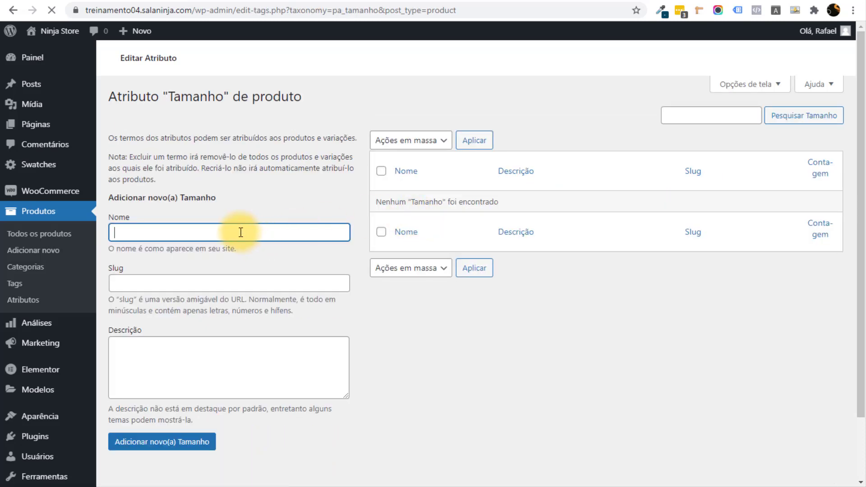
click(182, 444)
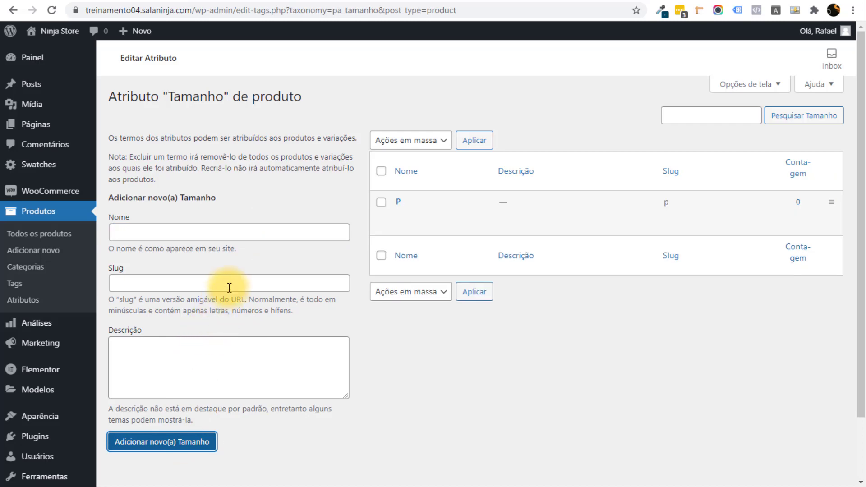
click(217, 236)
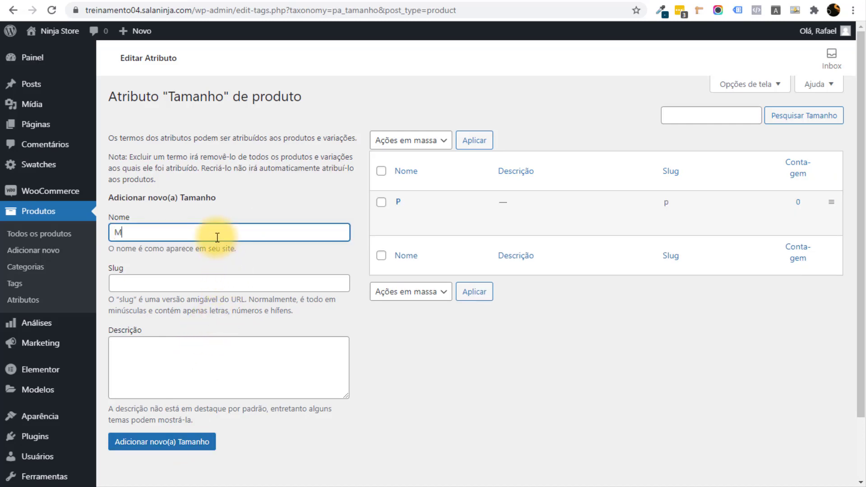
text(M)
click(190, 442)
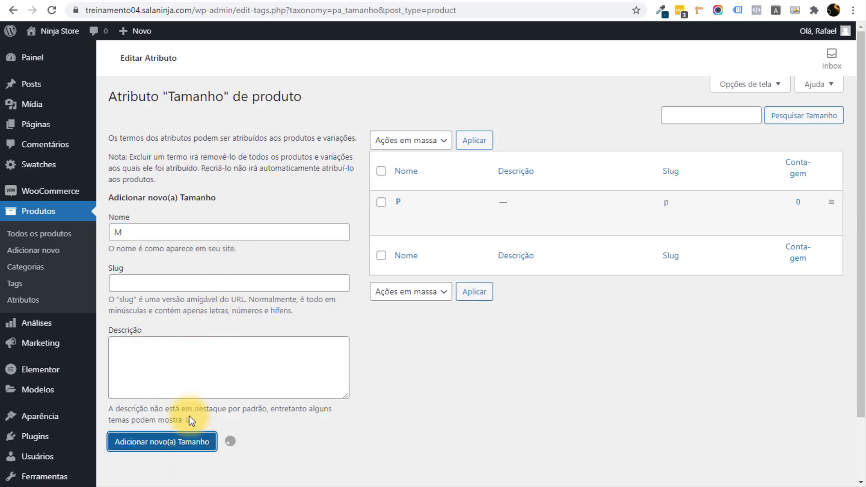
click(208, 231)
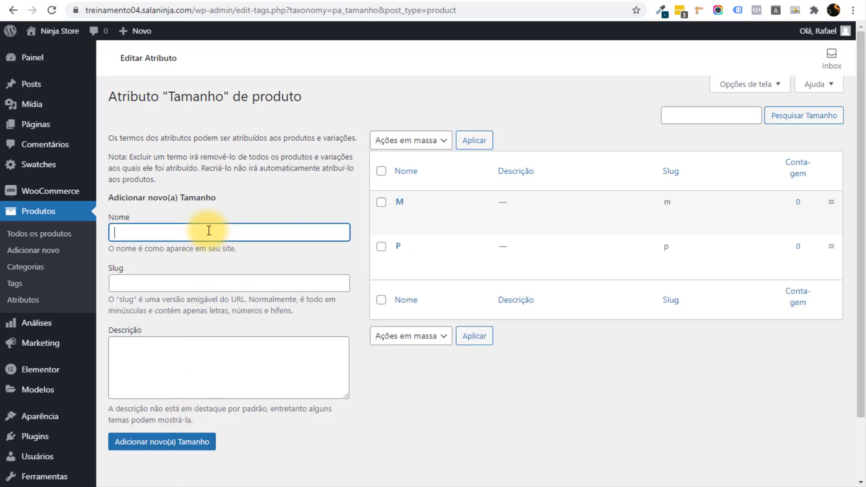
text(G)
click(198, 447)
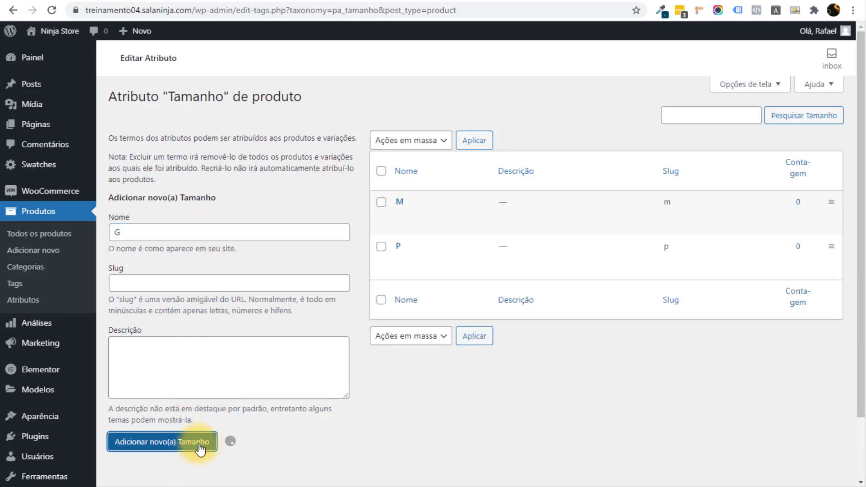
click(477, 451)
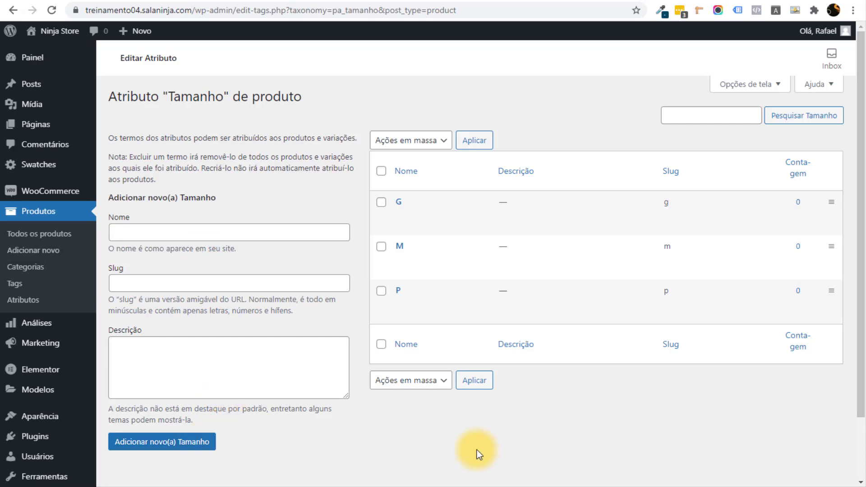
scroll(441, 351, down, 1)
scroll(440, 350, up, 1)
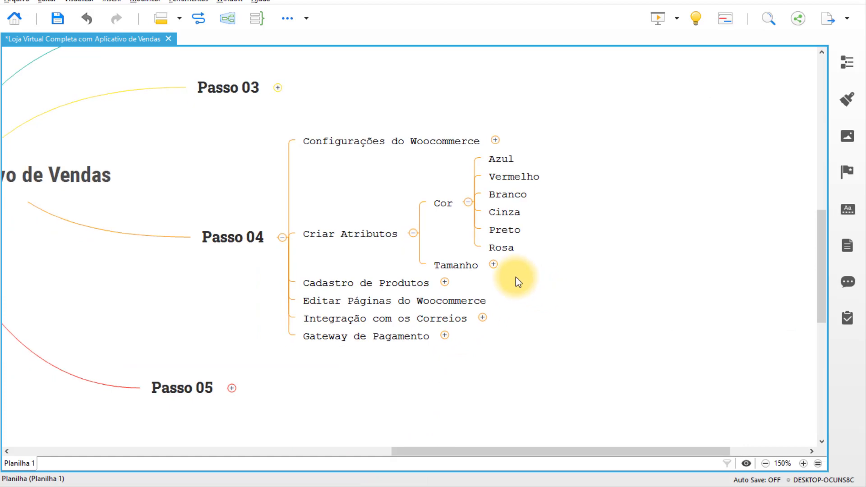
- In XMind, collapse Tamanho, Cor and Criar Atributos, and expand Cadastro de Produtos
click(497, 263)
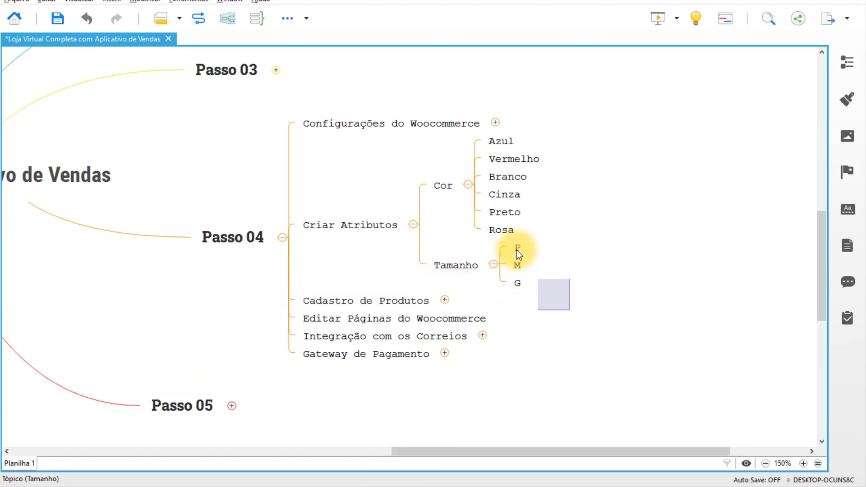
drag(516, 250, 583, 217)
click(600, 221)
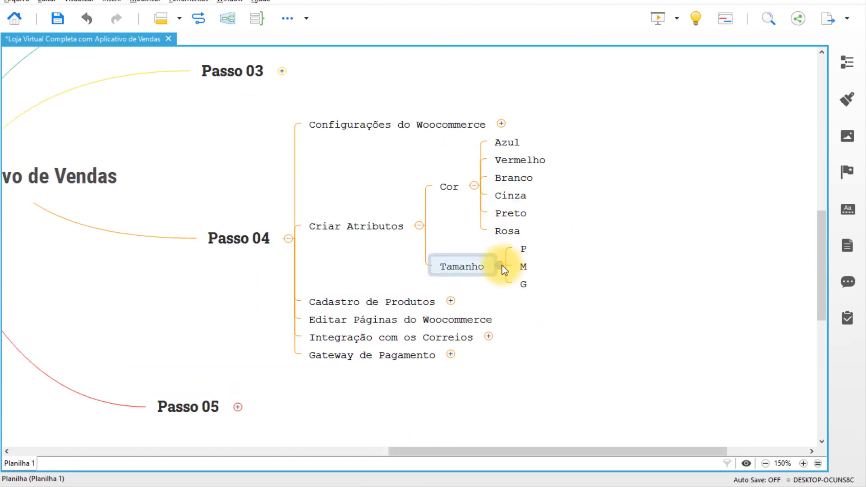
click(499, 265)
click(475, 207)
click(416, 212)
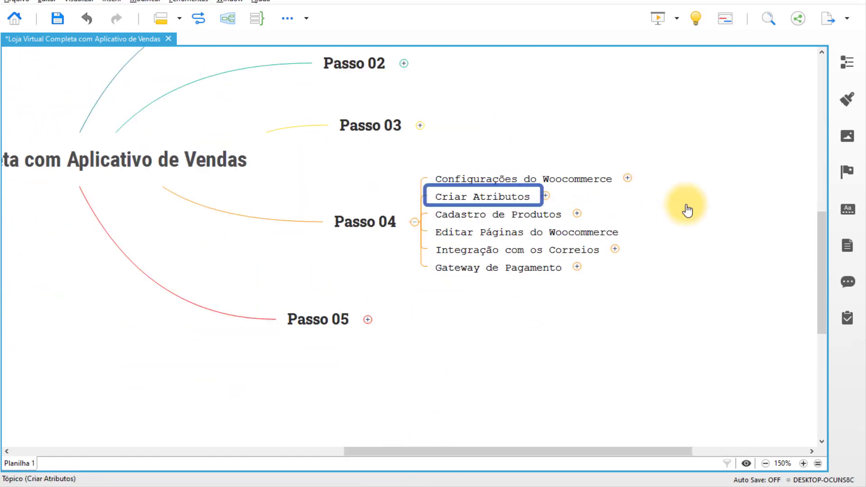
click(577, 213)
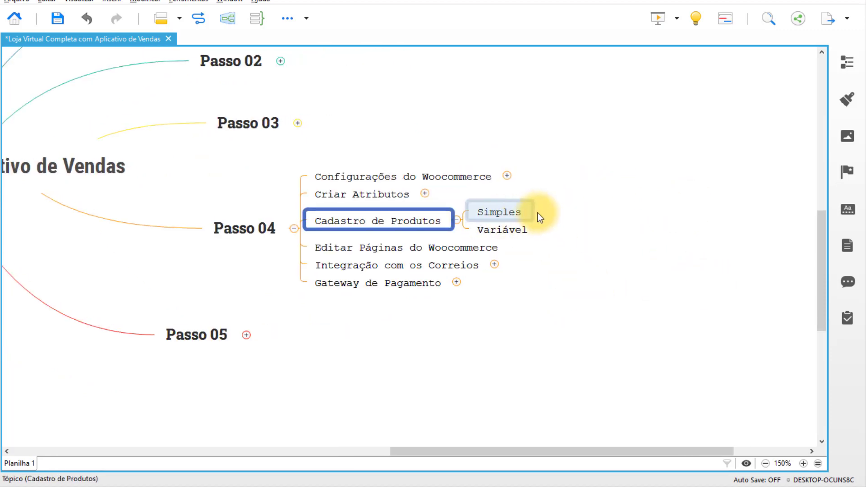
drag(570, 221, 615, 246)
click(616, 247)
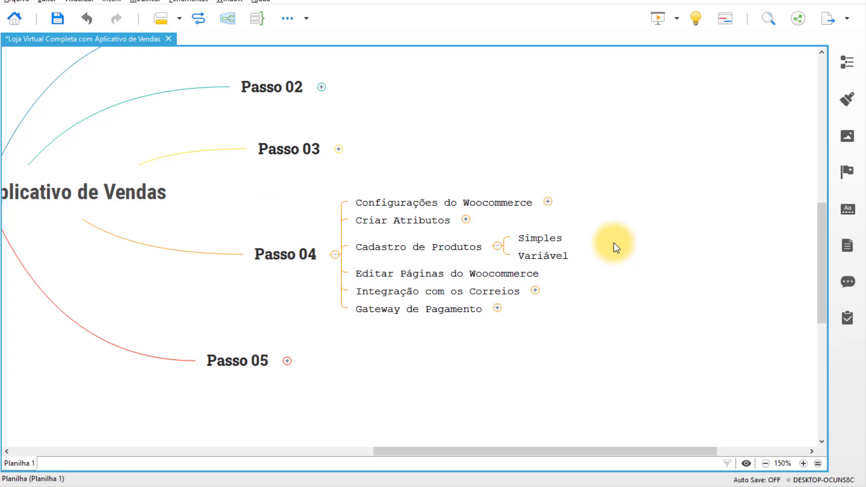
click(334, 480)
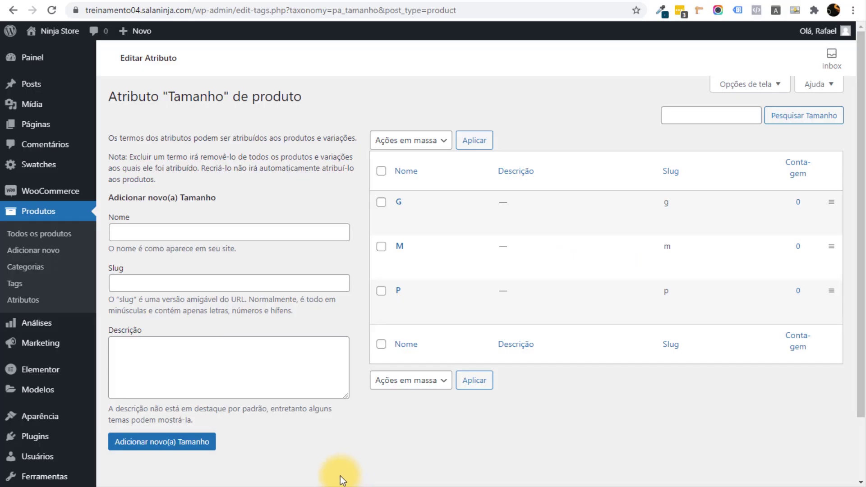
- Move all 8 existing products to the trash and start a new blank product
scroll(144, 347, down, 1)
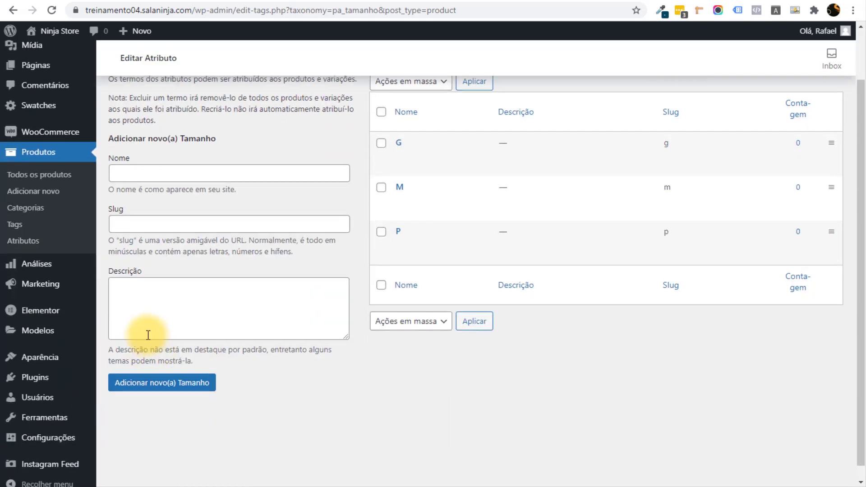
click(47, 177)
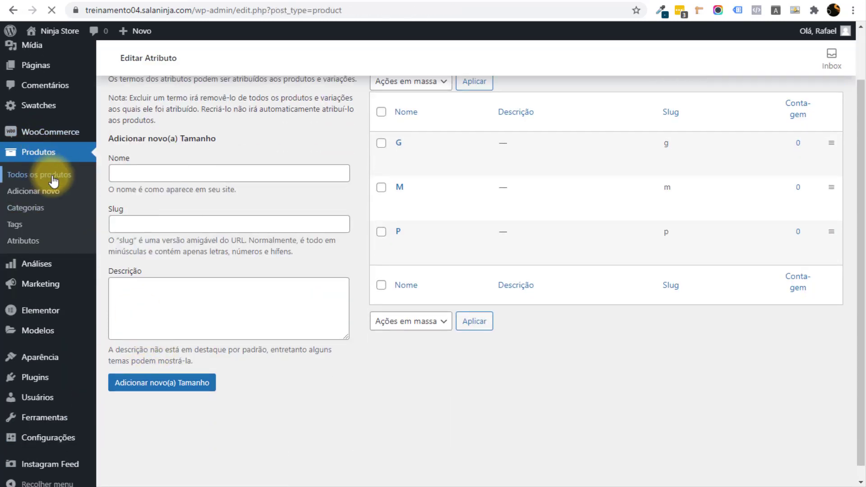
scroll(171, 174, down, 2)
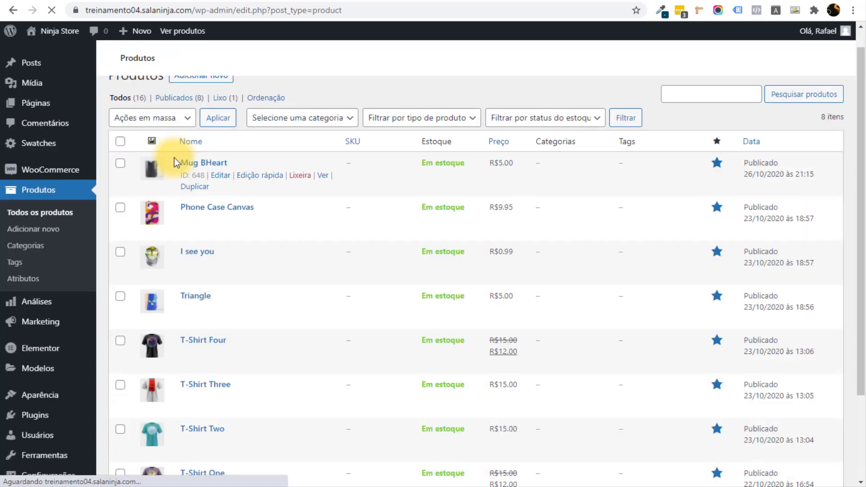
scroll(194, 176, down, 2)
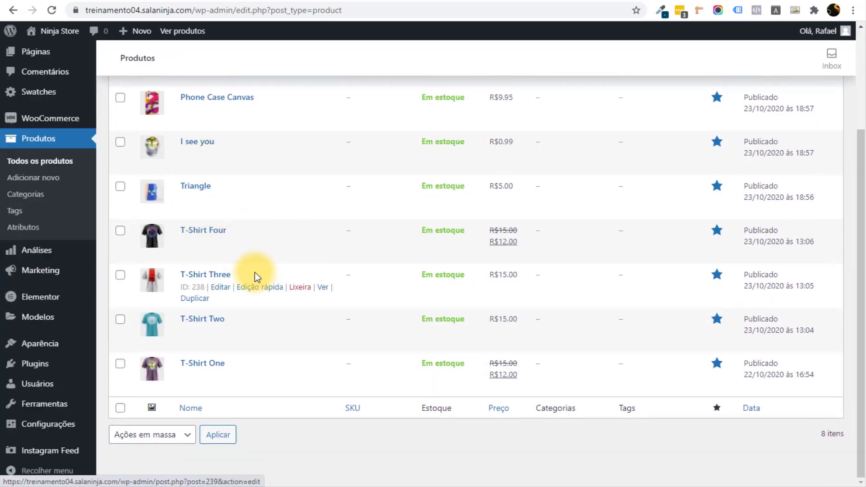
scroll(297, 249, up, 3)
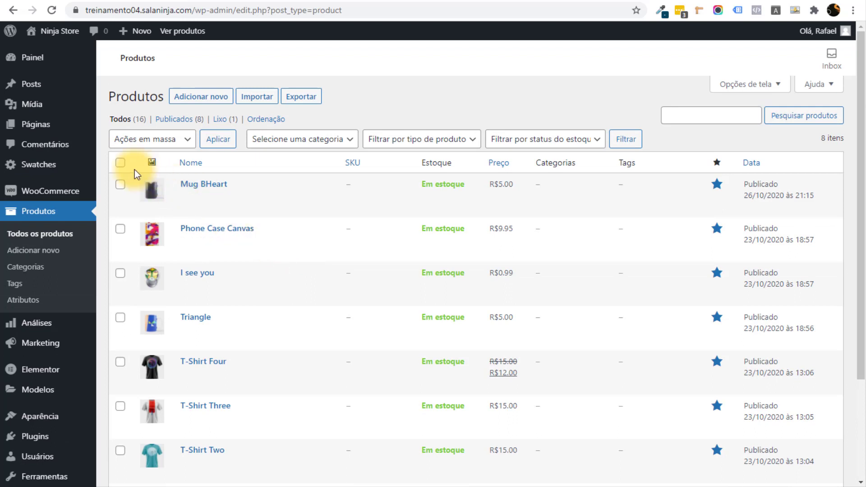
click(120, 163)
click(169, 180)
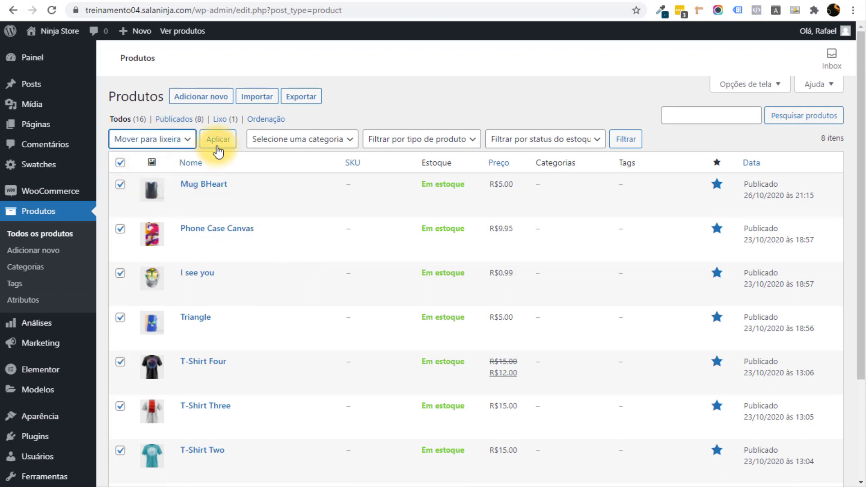
click(218, 140)
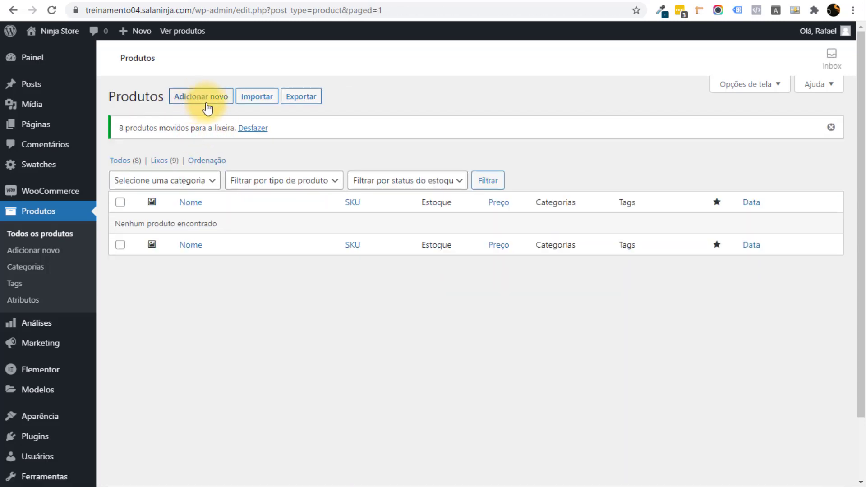
click(55, 252)
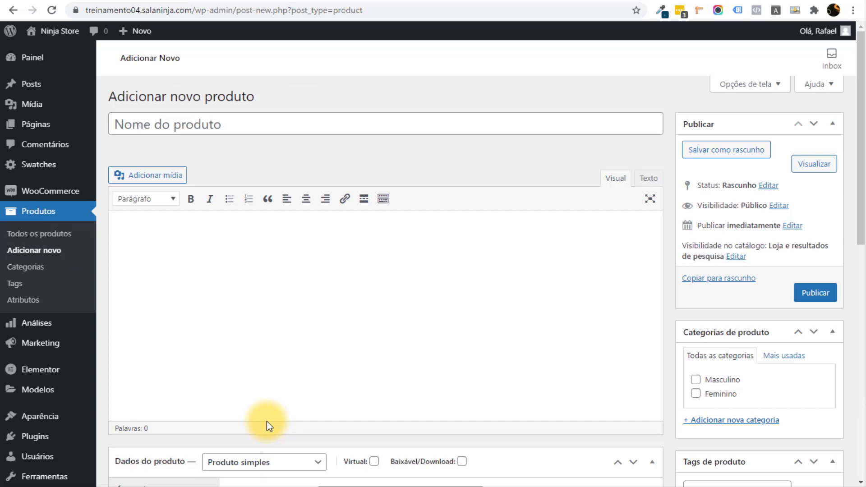
- Use the Bermuda Nike Monster Mesh 5.0 Masculina folder name as the product title and select its three images
key(alt+Tab)
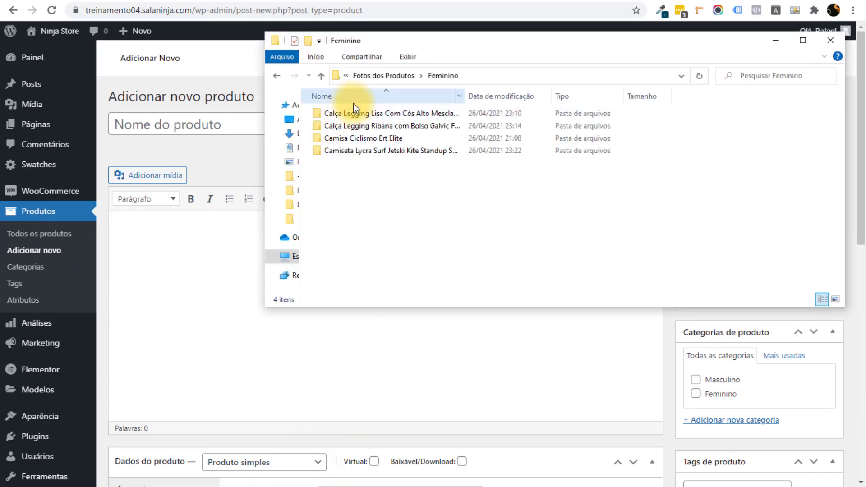
click(321, 75)
double_click(396, 106)
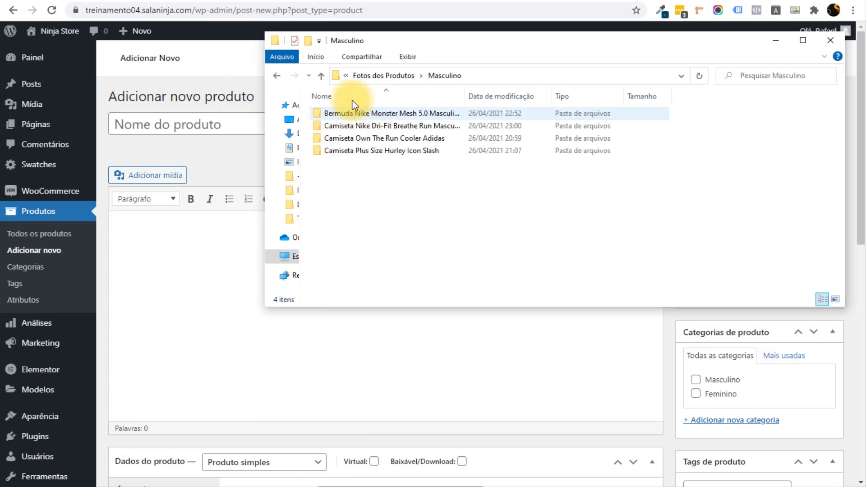
click(353, 112)
key(F2)
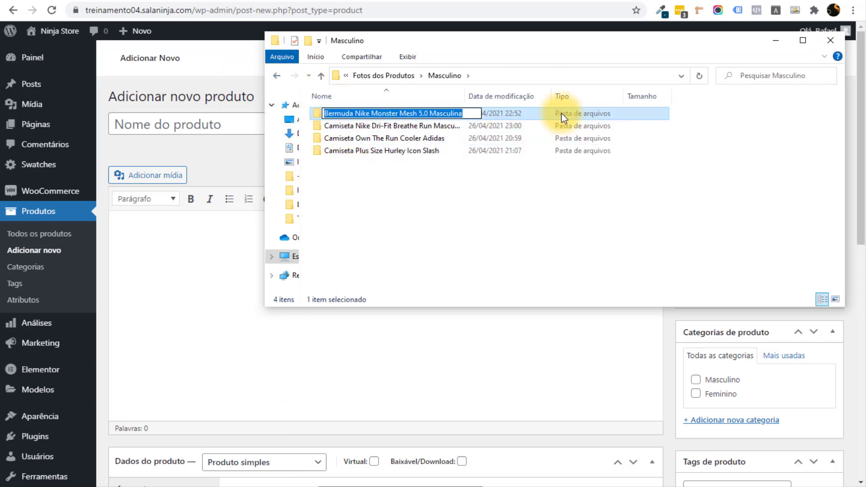
key(ctrl+c)
key(Return)
key(Return)
drag(496, 181, 311, 95)
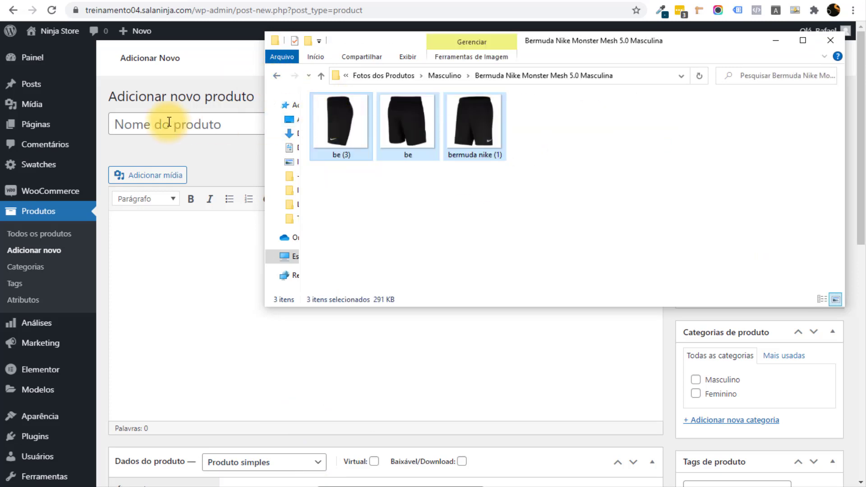
click(262, 135)
key(ctrl+v)
- Paste two Lorem ipsum paragraphs into the description and bold the word 'dolor'
key(alt+Tab)
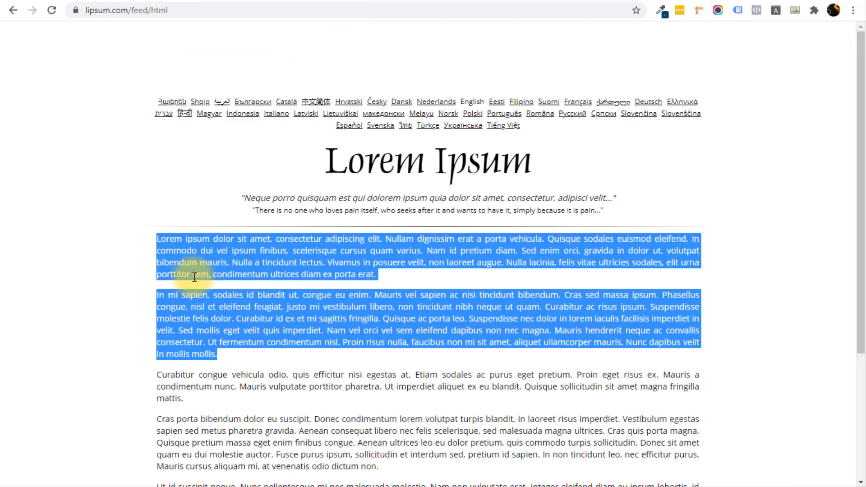
right_click(225, 262)
click(230, 269)
key(alt+Tab)
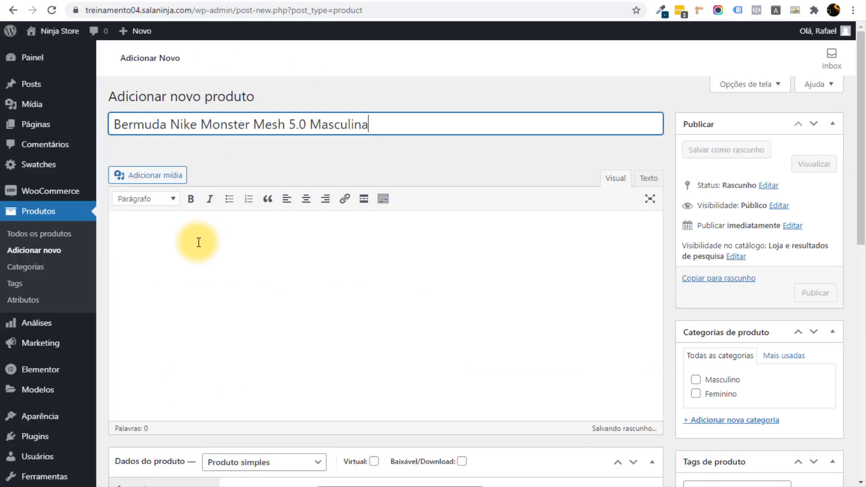
click(111, 246)
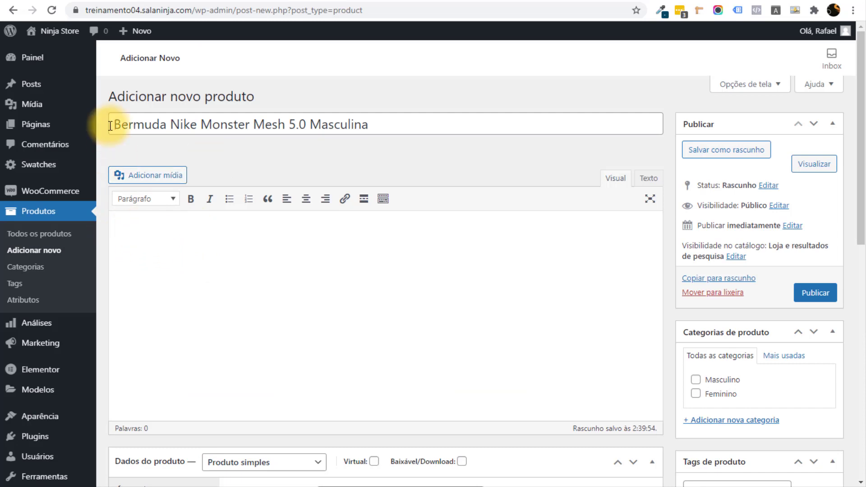
drag(114, 126, 230, 328)
click(133, 232)
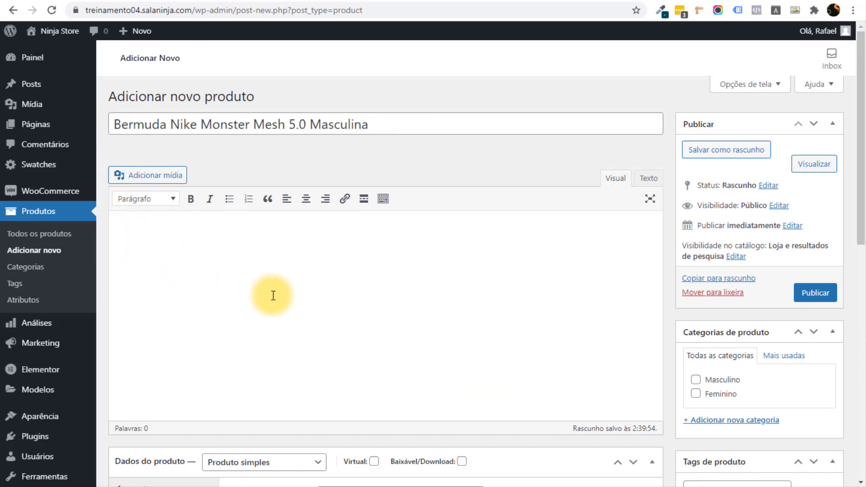
key(ctrl+v)
drag(329, 286, 203, 266)
click(365, 265)
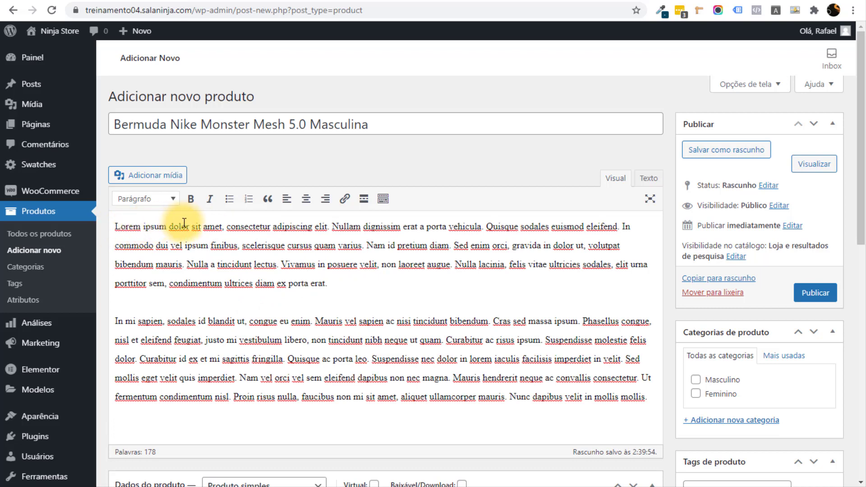
click(191, 199)
click(200, 265)
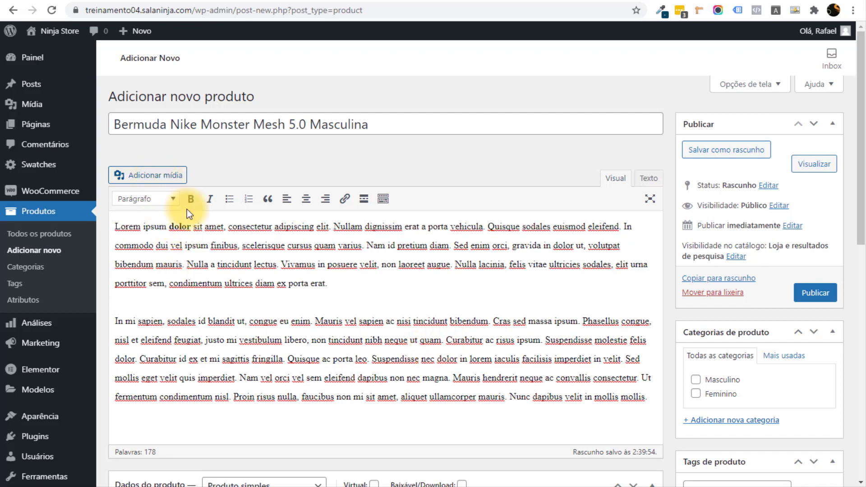
scroll(212, 234, down, 9)
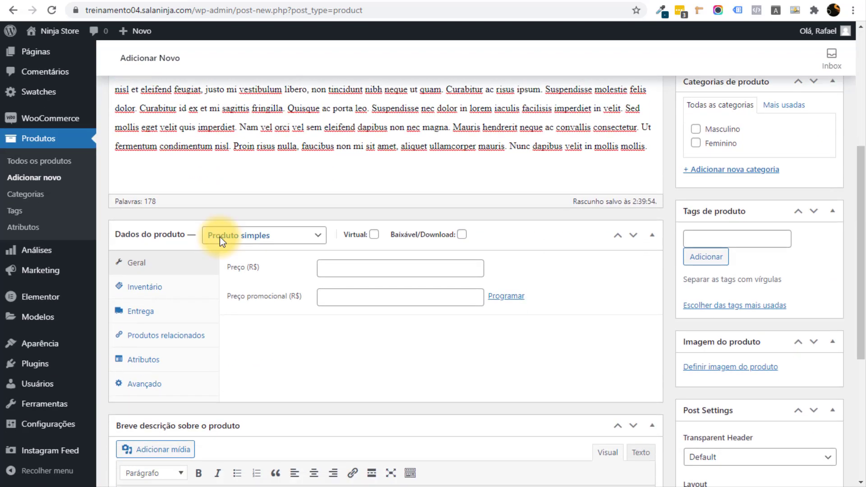
scroll(223, 234, down, 2)
- Paste the opening Lorem ipsum sentences as the short description
key(alt+Tab)
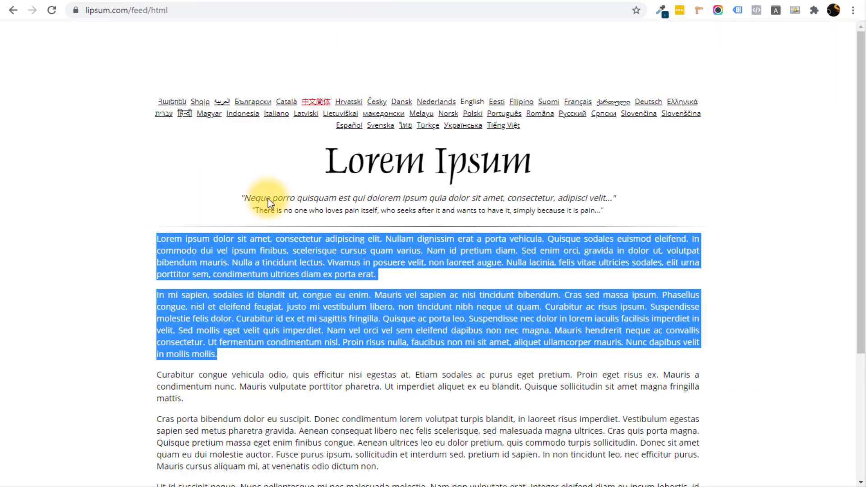
click(167, 245)
drag(158, 239, 520, 247)
key(ctrl+c)
key(alt+Tab)
click(205, 252)
key(ctrl+v)
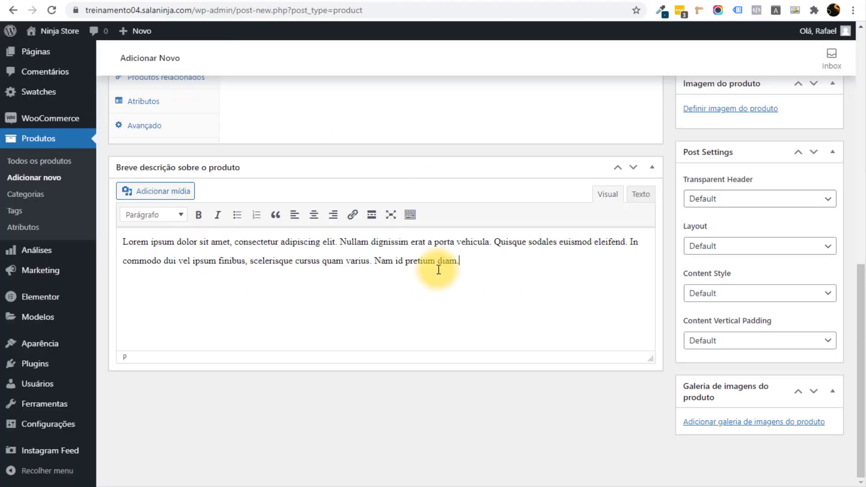
scroll(361, 292, up, 5)
click(257, 275)
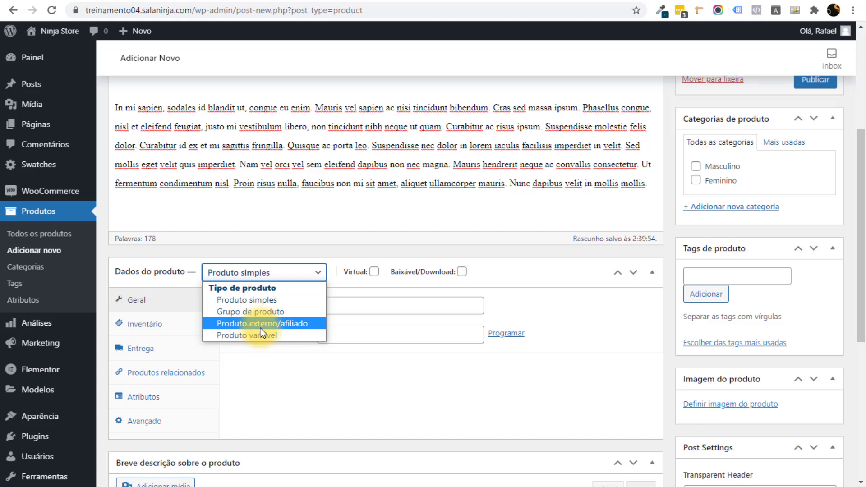
- Look over the regular and sale price fields, including the sale price 47
click(277, 300)
click(353, 299)
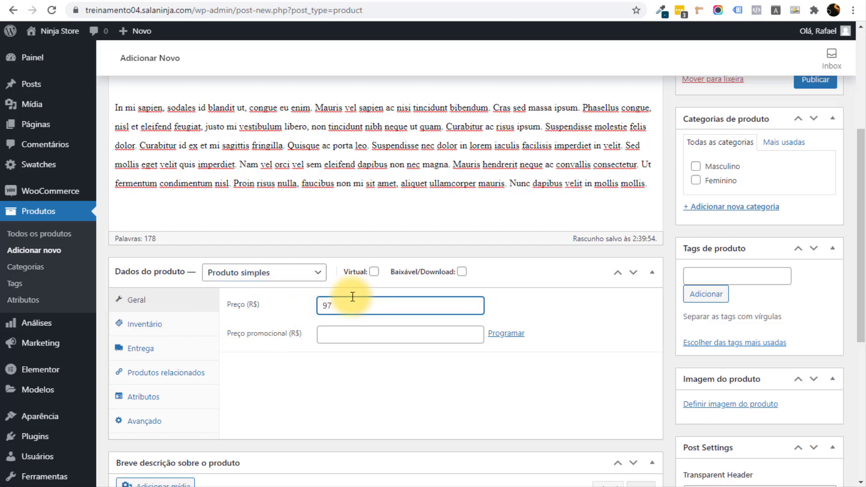
click(347, 339)
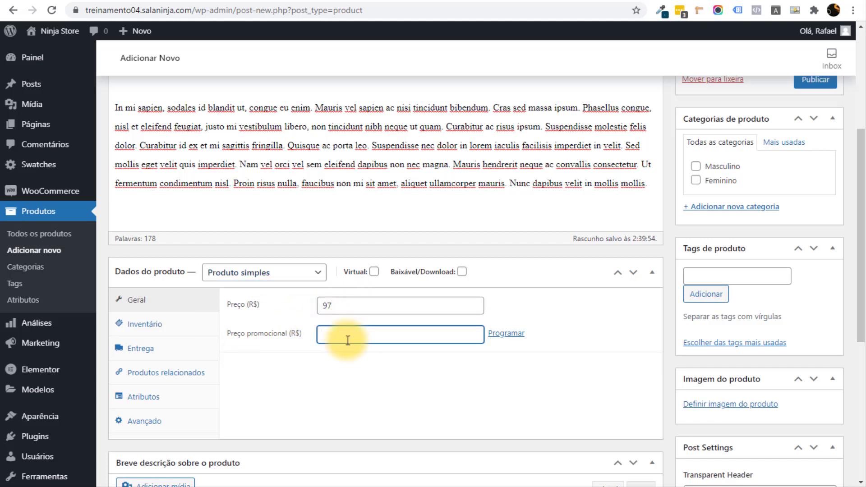
drag(348, 340, 303, 344)
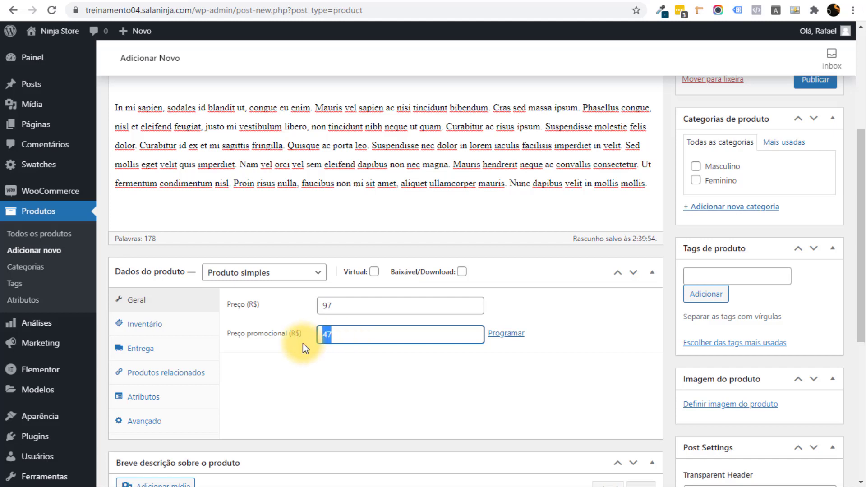
click(302, 344)
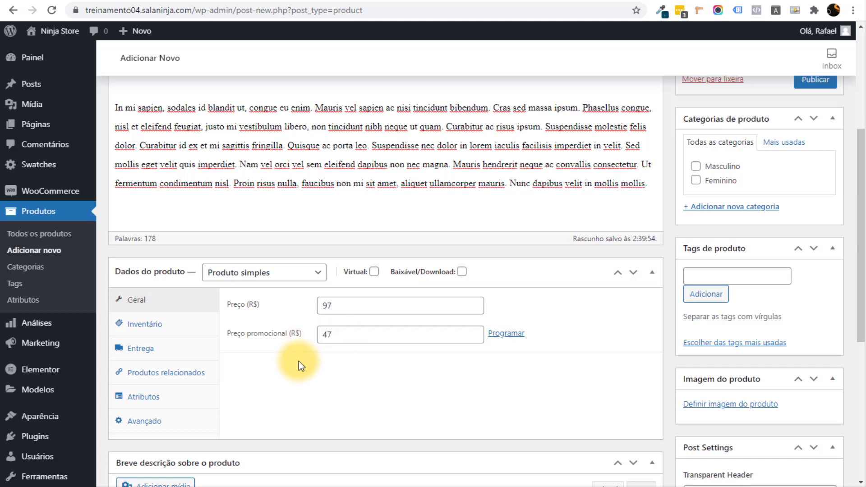
- Show the Inventário settings and check the SKU help tip, with SKU empty and stock Em estoque
click(174, 328)
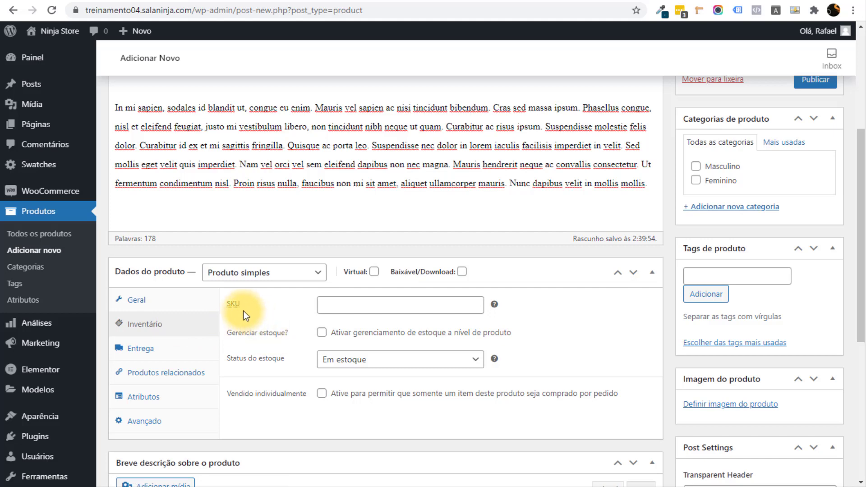
mouse_move(247, 311)
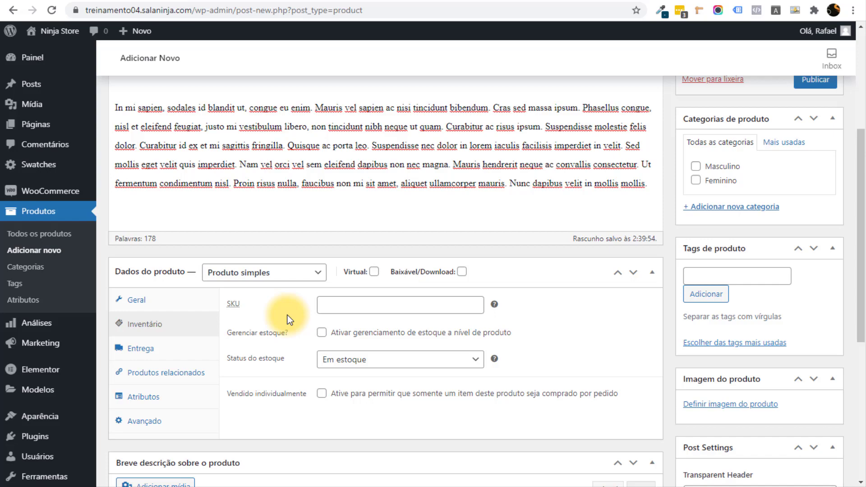
scroll(304, 313, up, 5)
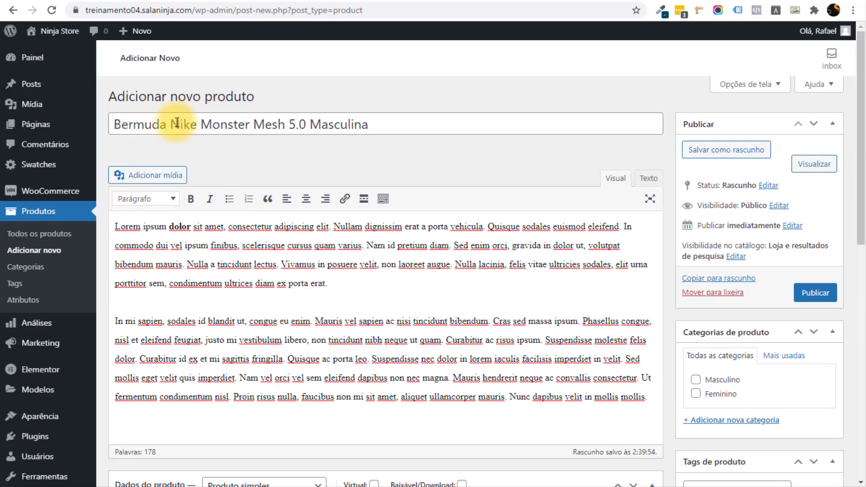
scroll(332, 215, down, 5)
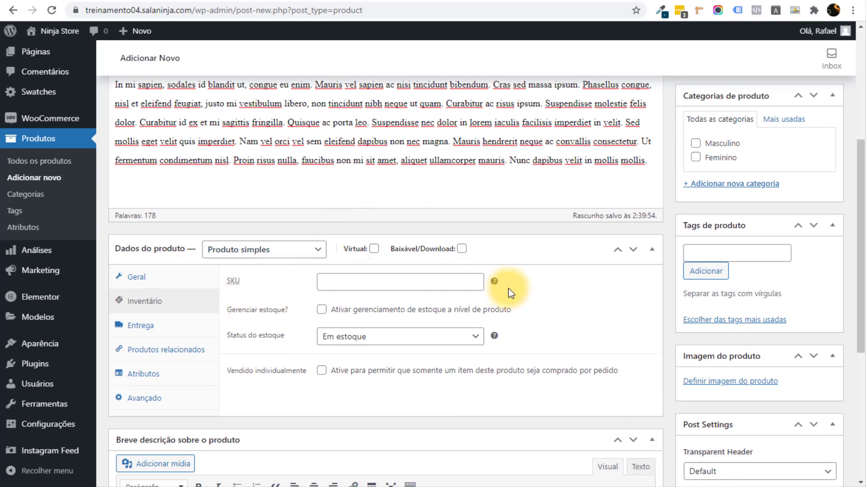
mouse_move(492, 279)
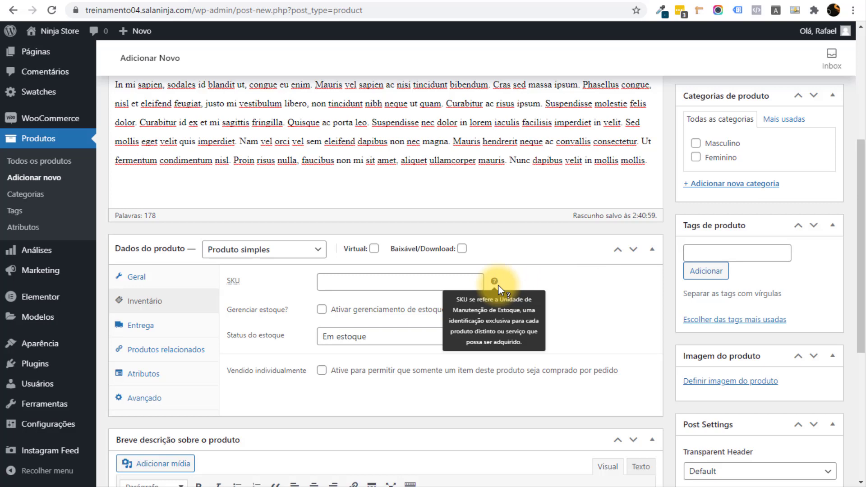
- Enable stock management with 30 units in stock and toggle the sold-individually option
click(321, 311)
click(286, 342)
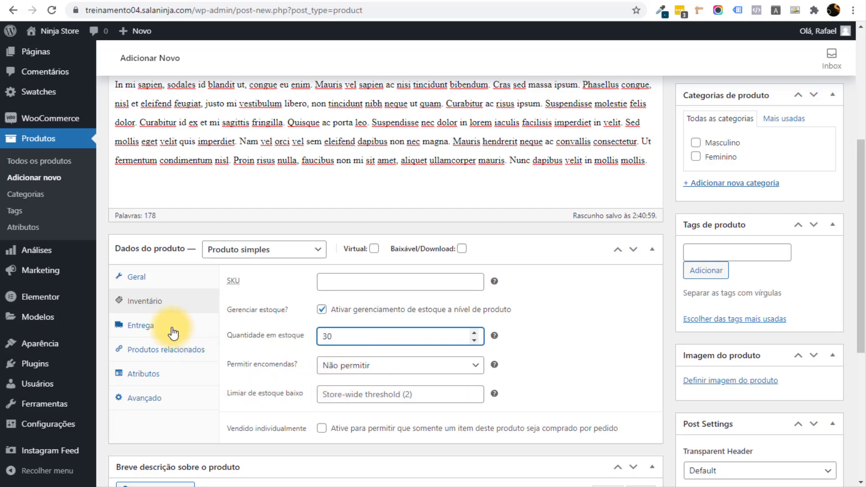
drag(378, 432, 528, 444)
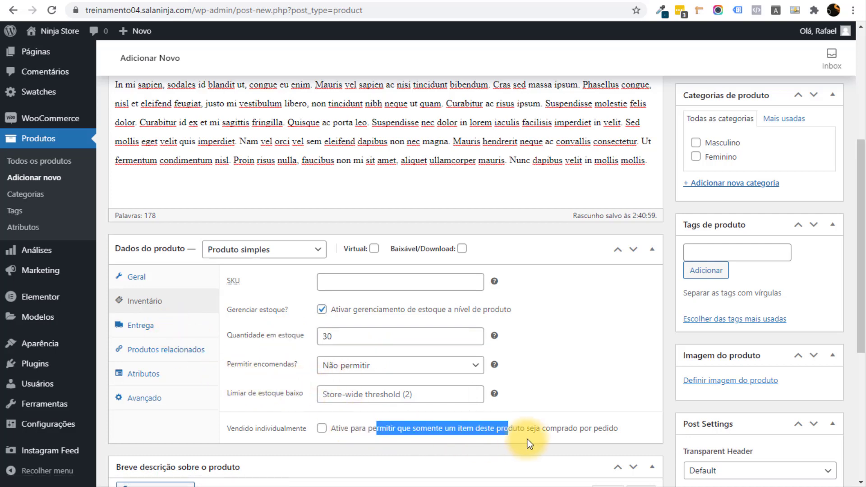
drag(588, 434, 374, 428)
click(580, 434)
click(374, 428)
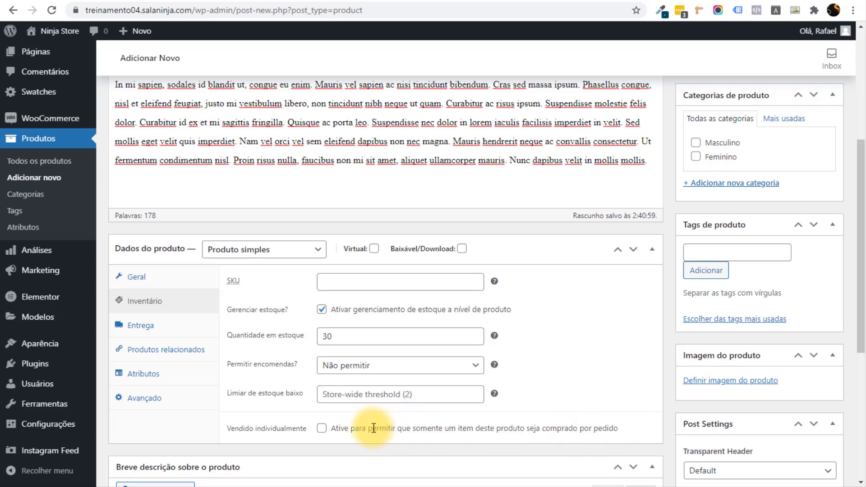
click(321, 428)
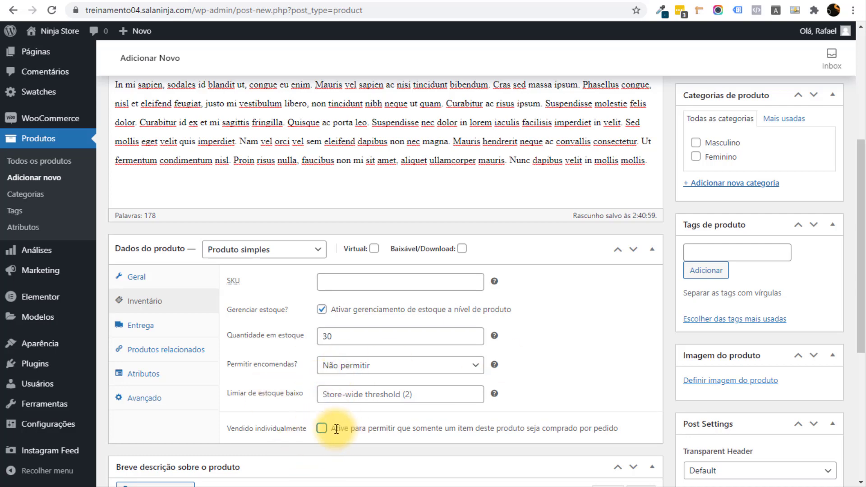
click(142, 325)
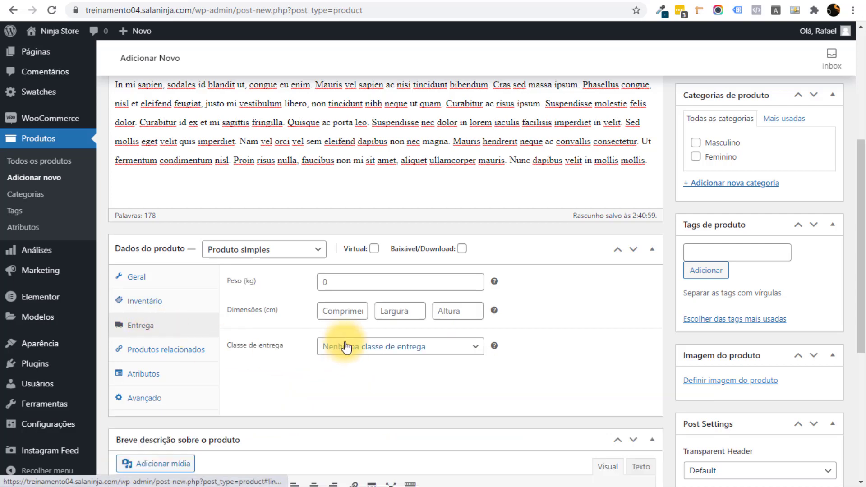
- Enter a shipping weight of 0.350 kg and package dimensions of 20 × 20 × 20 cm
click(357, 282)
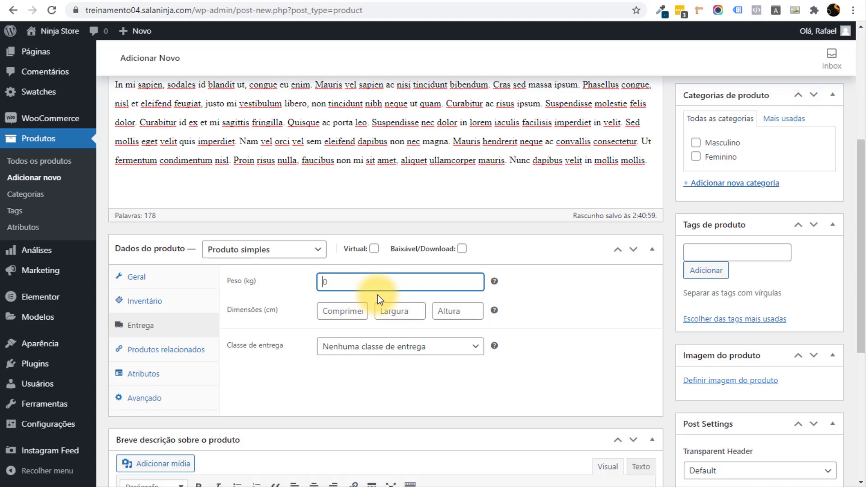
text(0.350)
click(342, 311)
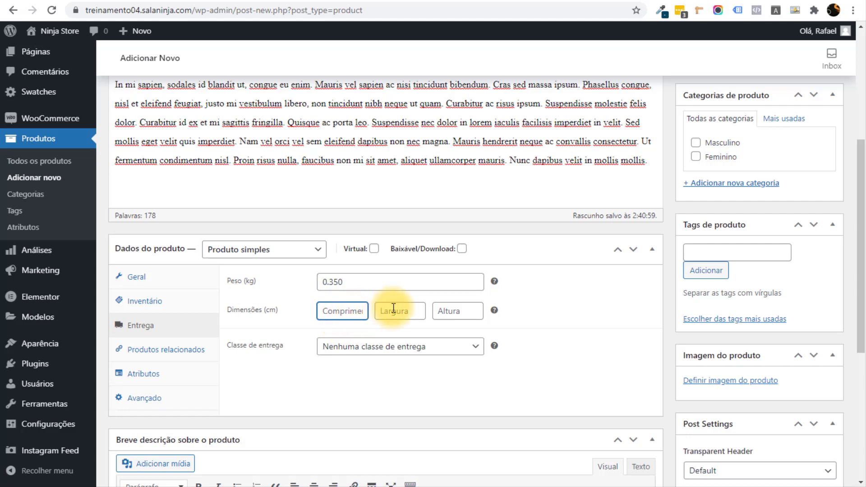
text(20)
click(451, 311)
text(20)
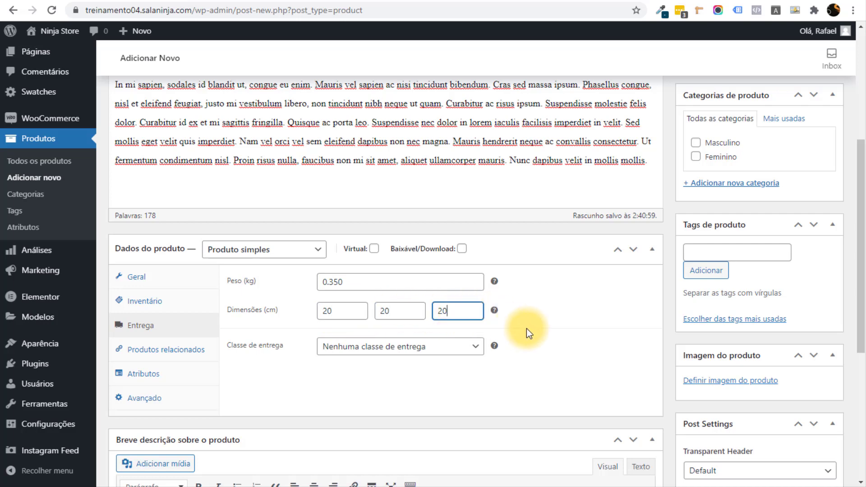
click(367, 282)
double_click(318, 288)
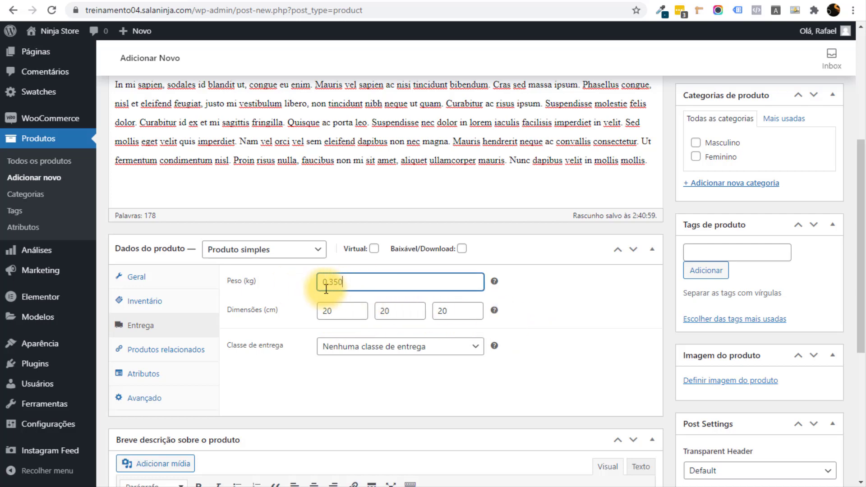
click(332, 310)
key(Tab)
key(Tab)
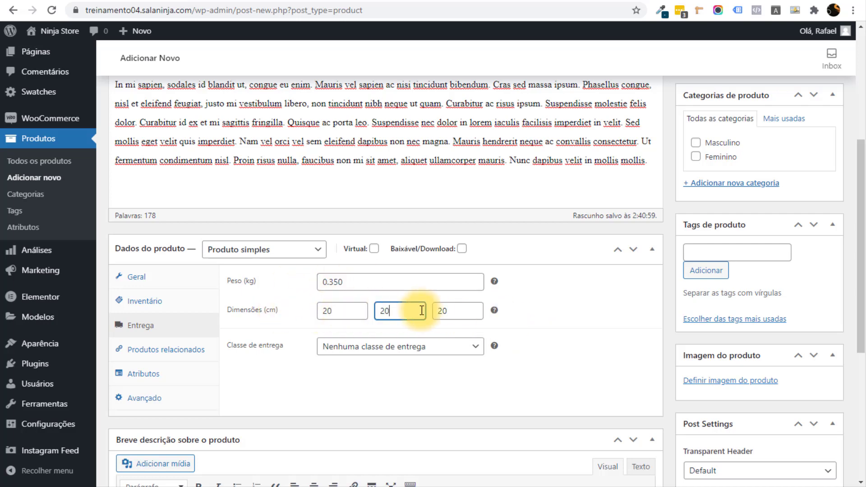
- Show the upsell and cross-sell fields, leaving the Aumentar vendas search empty
click(194, 351)
click(356, 284)
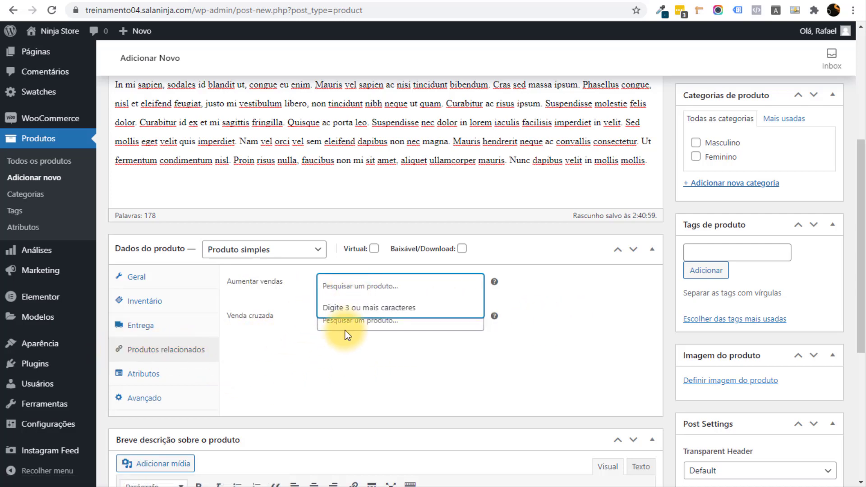
click(339, 286)
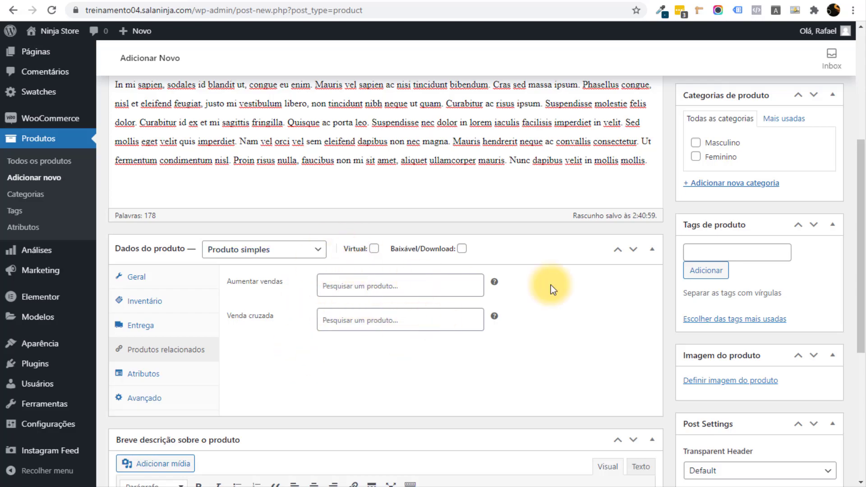
- Assign the Bermuda product to the Masculino product category
scroll(669, 270, up, 5)
scroll(676, 261, down, 10)
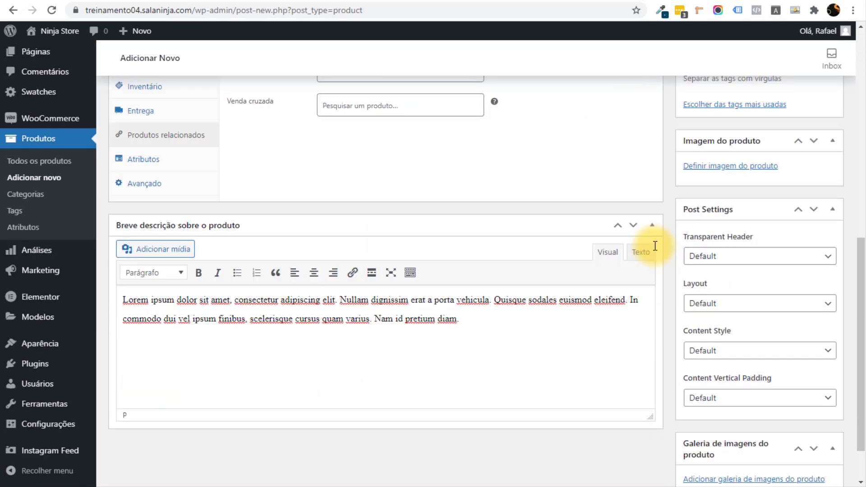
scroll(541, 212, up, 6)
scroll(427, 198, up, 2)
scroll(446, 244, down, 5)
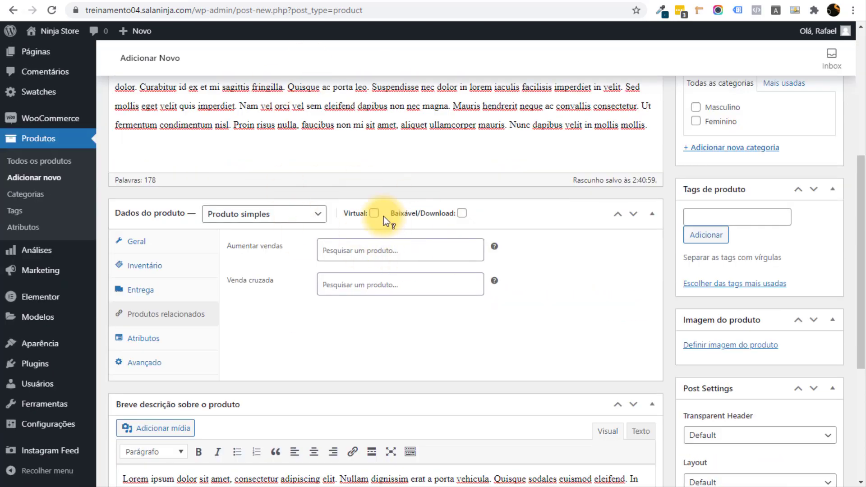
scroll(497, 223, up, 3)
scroll(603, 227, up, 3)
scroll(792, 247, down, 3)
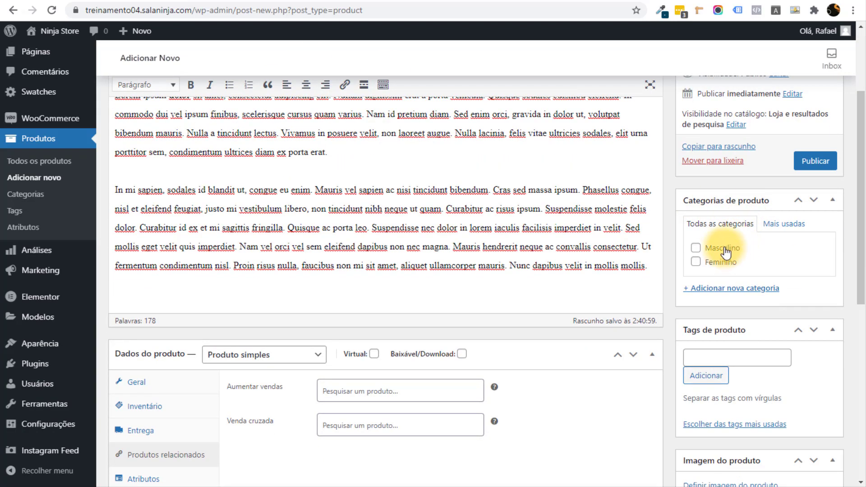
click(720, 248)
scroll(785, 254, down, 5)
scroll(789, 248, up, 3)
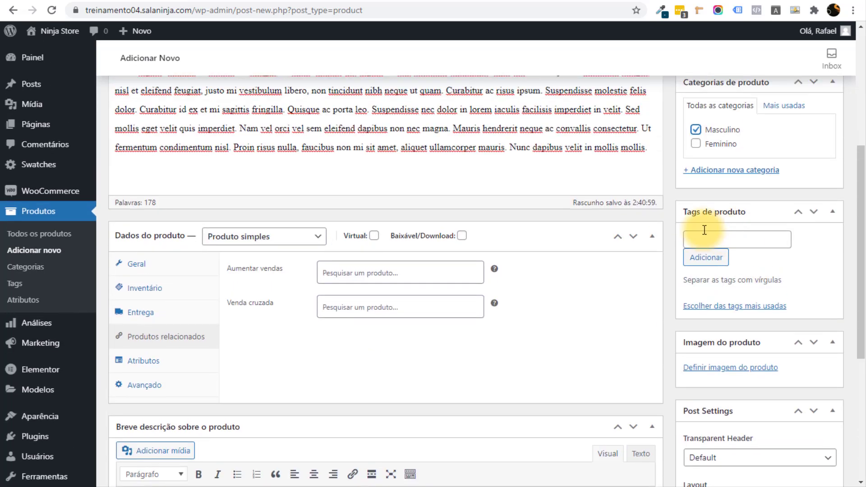
scroll(728, 242, down, 4)
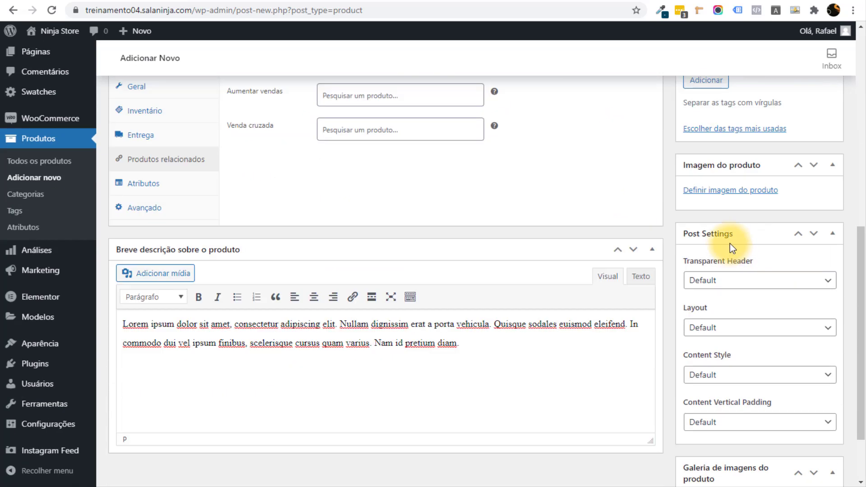
- Upload three shorts photos and set bermuda-nike-1.jpg as the product image
click(740, 194)
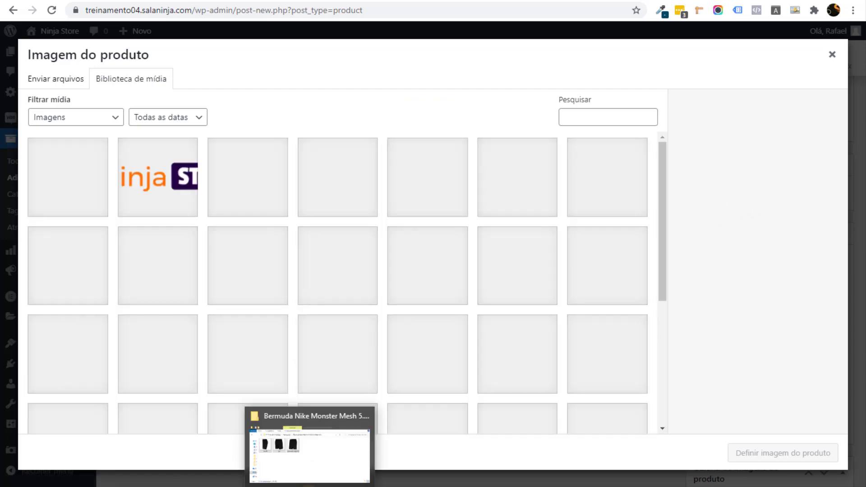
click(310, 482)
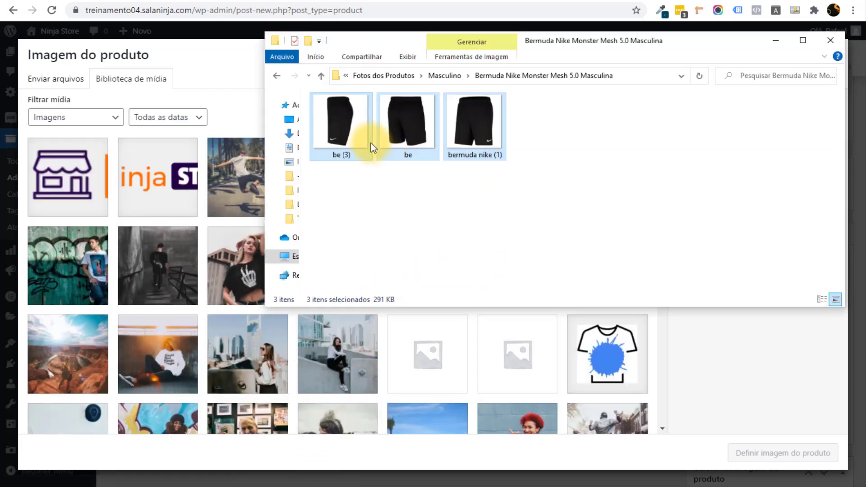
drag(371, 143, 165, 187)
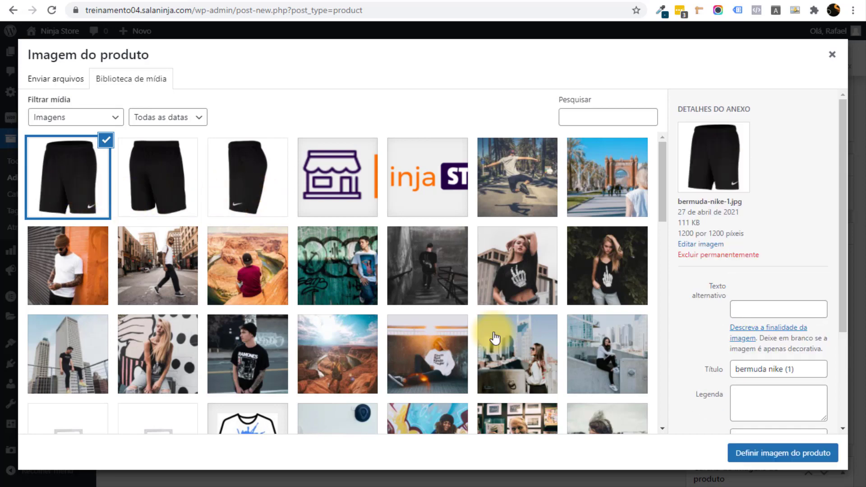
click(790, 454)
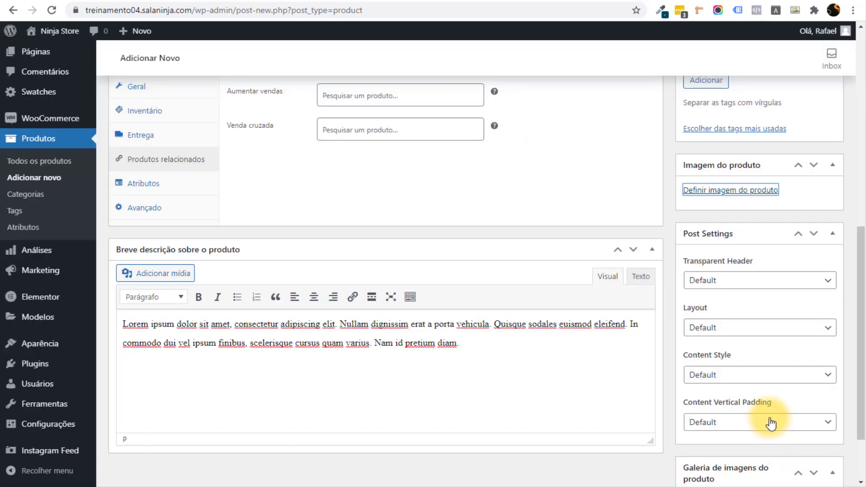
- Collapse the Post Settings box and move it below the product gallery box
scroll(750, 400, down, 6)
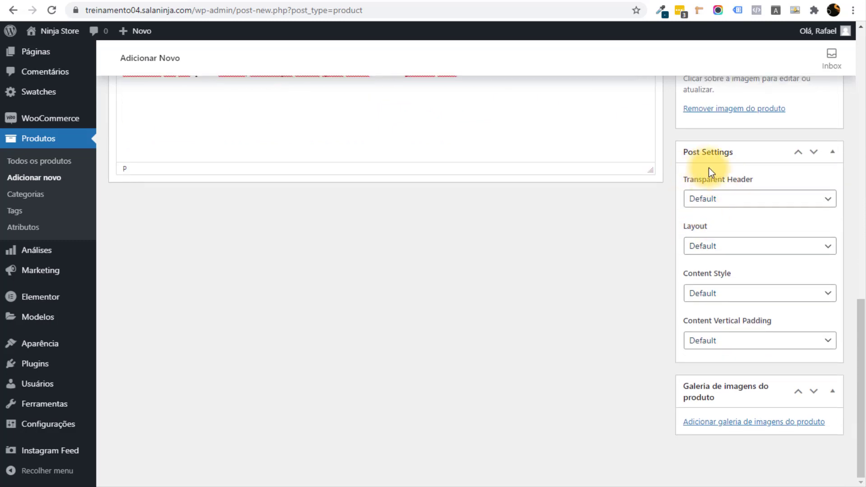
click(832, 153)
drag(752, 350, 738, 390)
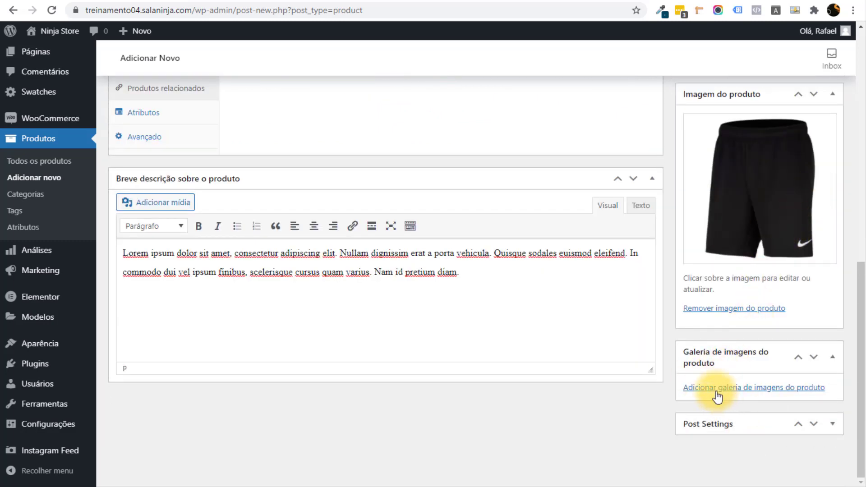
- Add the remaining shorts photos to the product gallery
click(717, 390)
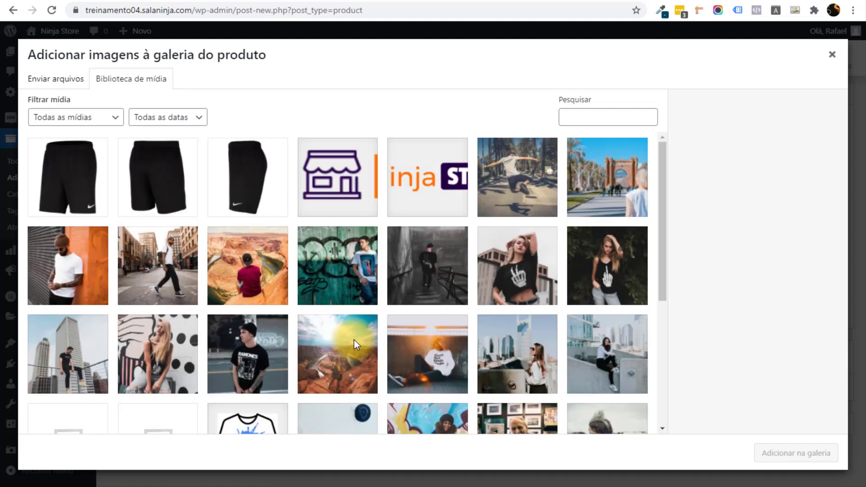
click(260, 184)
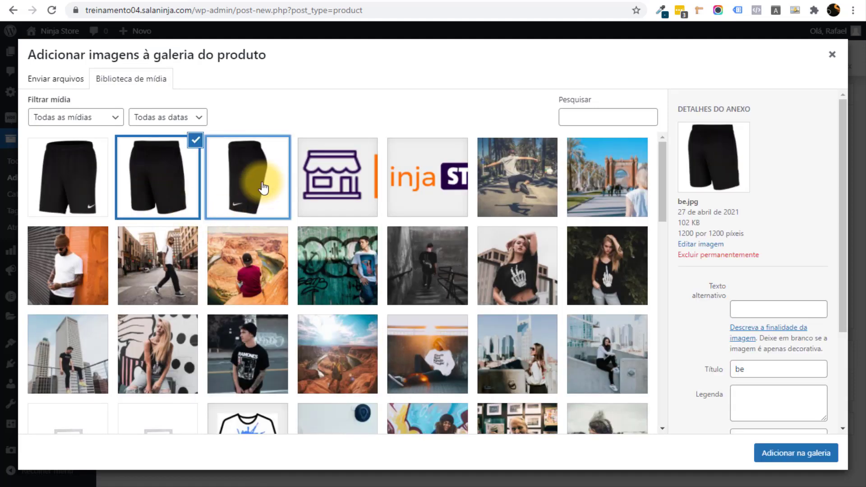
click(189, 199)
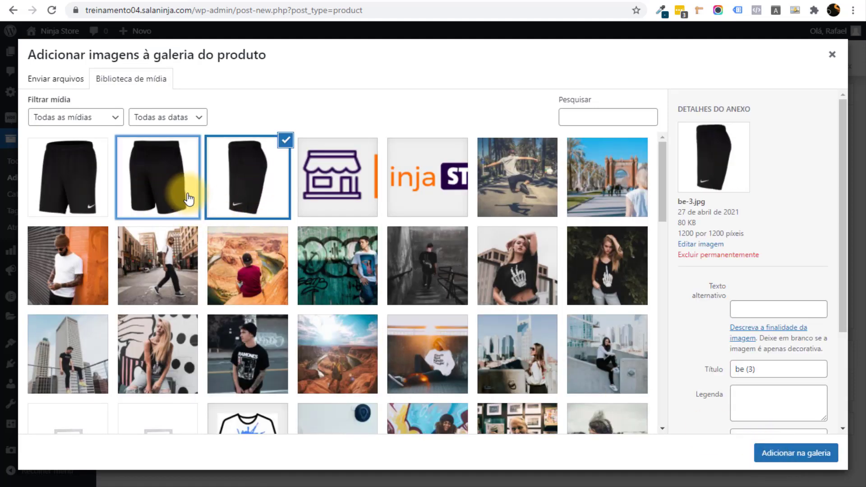
click(252, 184)
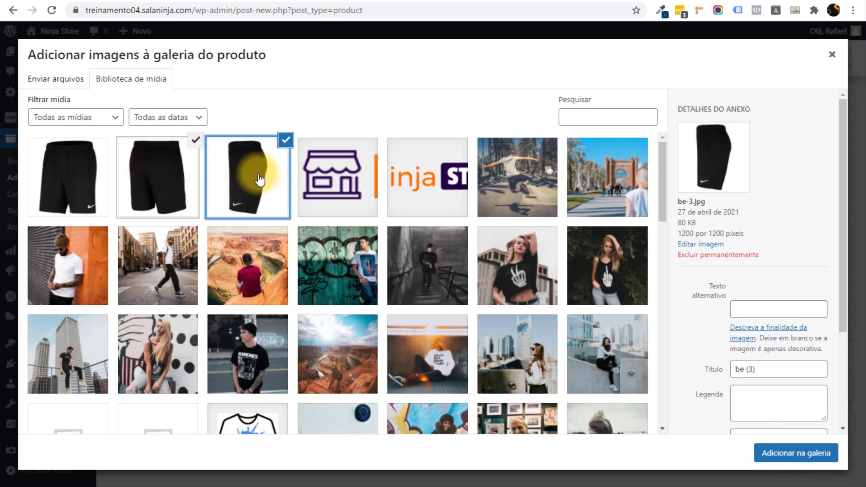
click(815, 446)
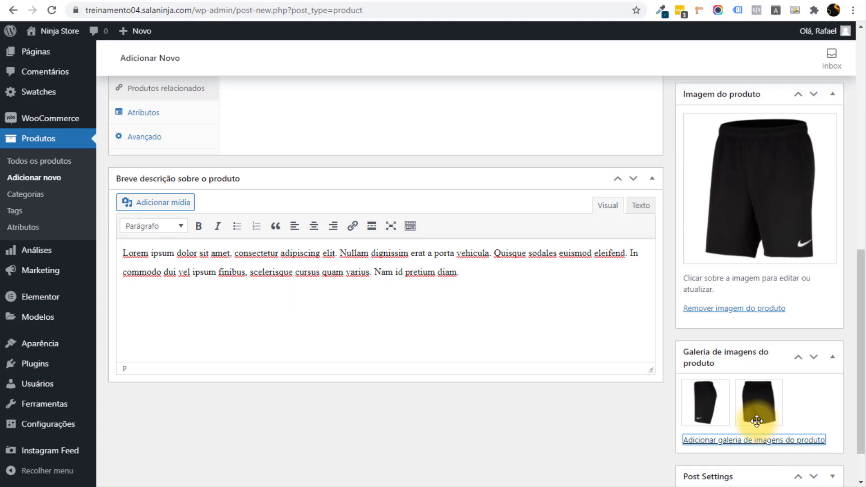
- Publish Bermuda Nike Monster Mesh 5.0 Masculina and start a new blank product
scroll(758, 410, up, 15)
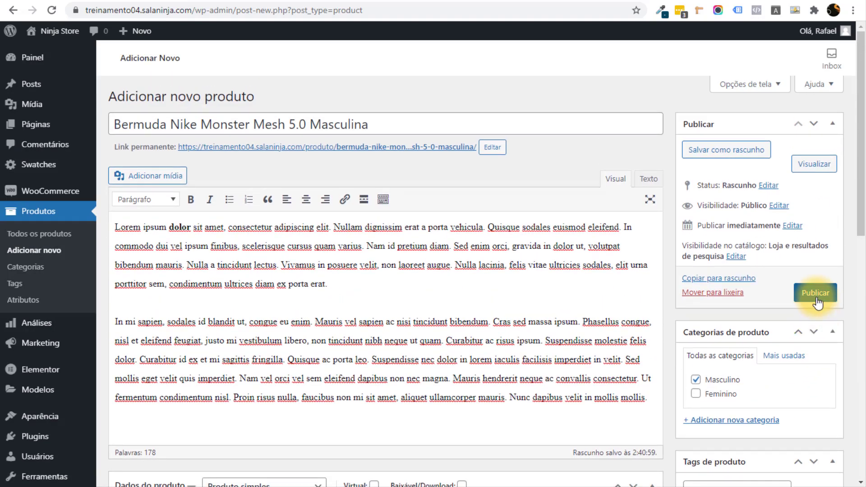
click(817, 298)
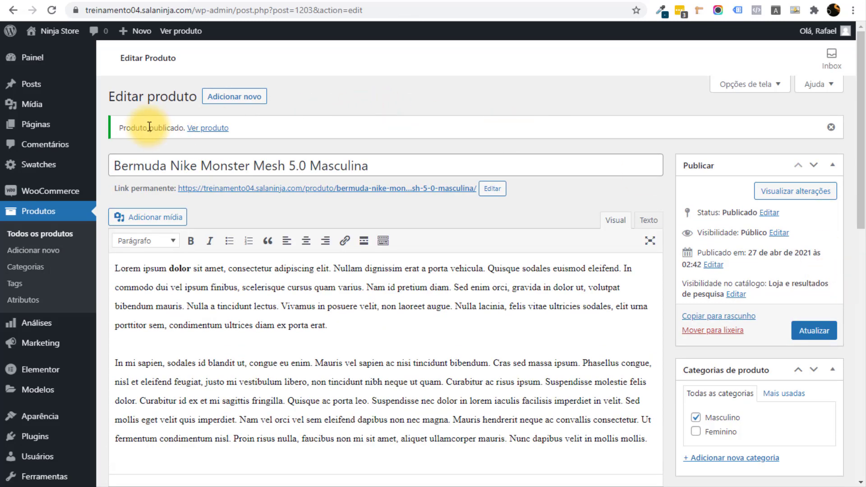
click(256, 101)
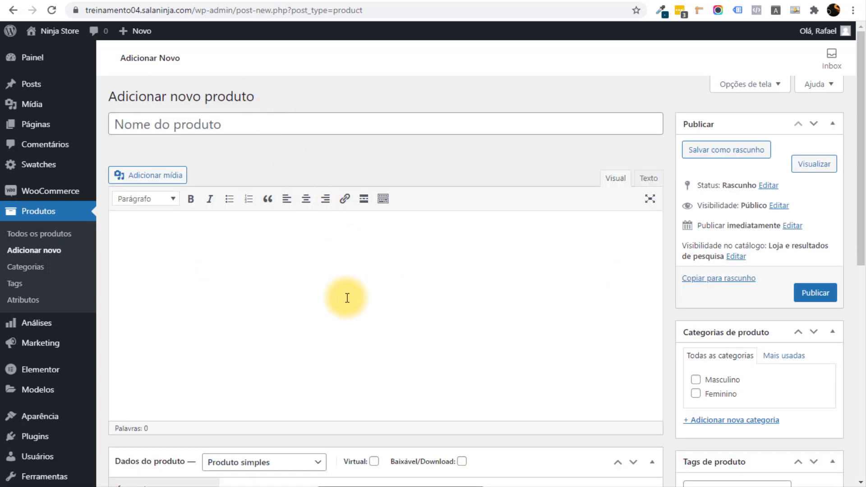
- Name the new product 'Camiseta Nike Dri-Fit Breathe Run Masculina', copied from its photo folder's name
click(317, 485)
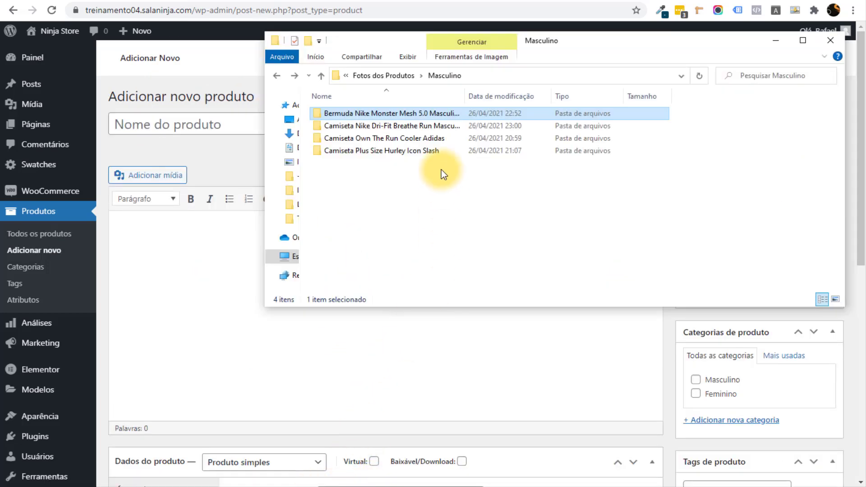
click(436, 125)
key(F2)
key(ctrl+c)
click(218, 128)
key(ctrl+v)
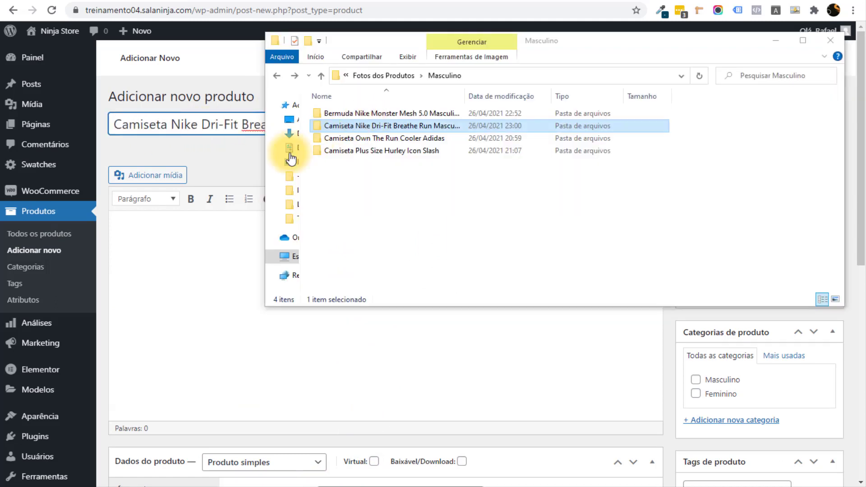
- Open the Camiseta Nike photo folder and switch to the lipsum.com page
double_click(361, 126)
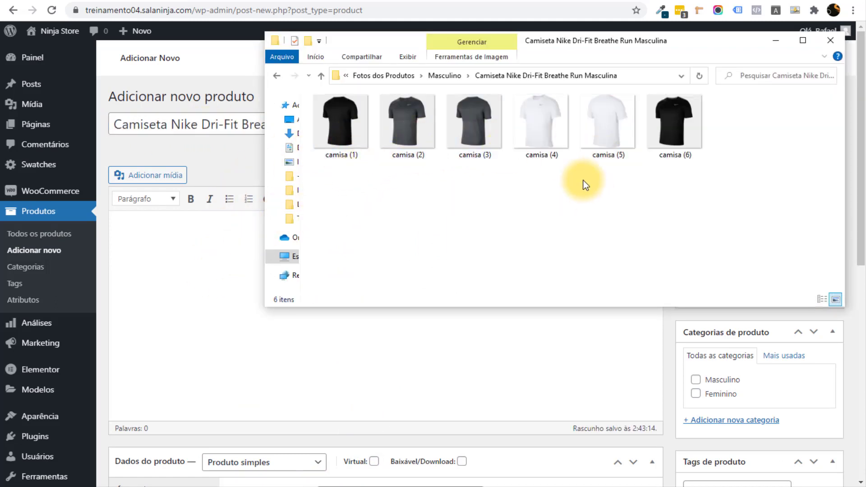
click(221, 234)
key(ctrl+Tab)
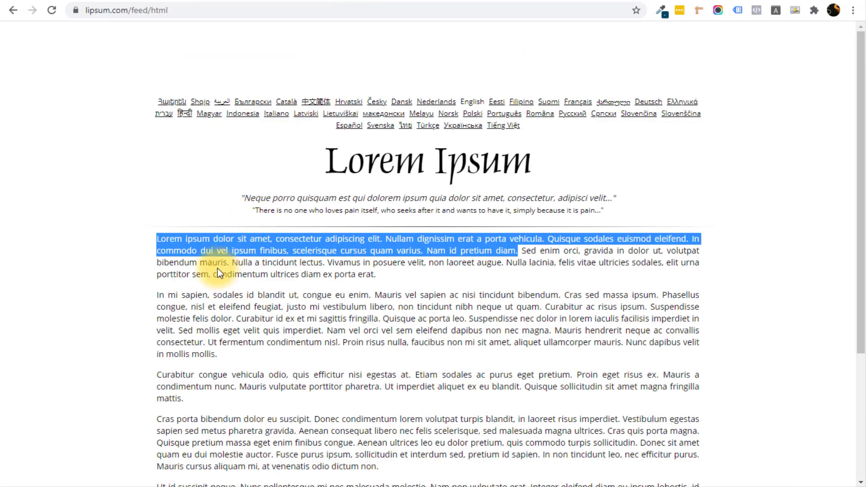
- Copy two Lorem ipsum paragraphs from lipsum.com into the product description
click(202, 264)
drag(158, 239, 296, 360)
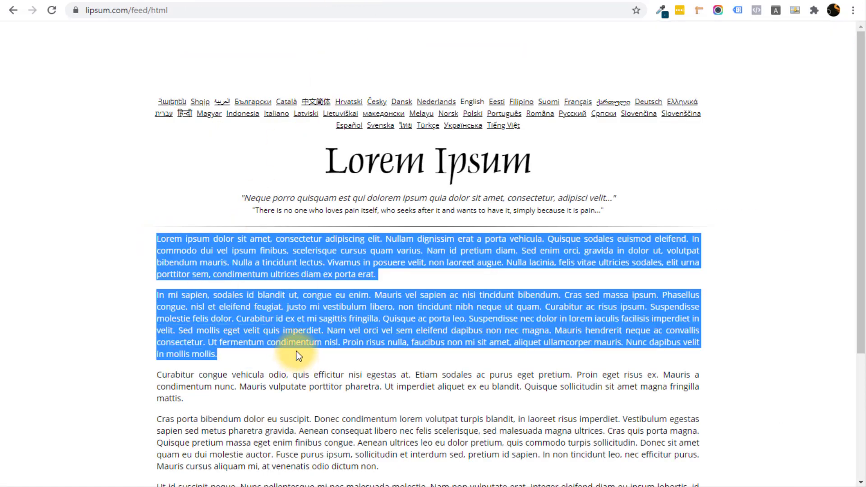
key(ctrl+c)
key(ctrl+shift+Tab)
key(ctrl+v)
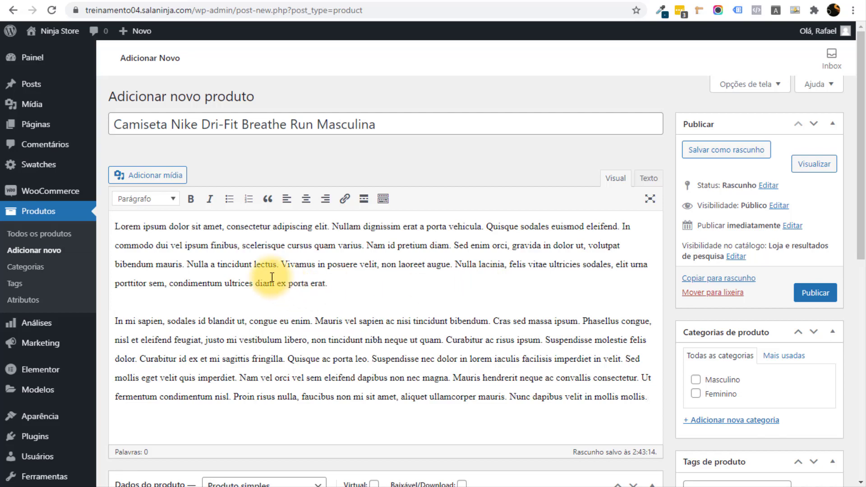
- Paste part of the first paragraph into the Breve descrição short description
drag(191, 268, 91, 225)
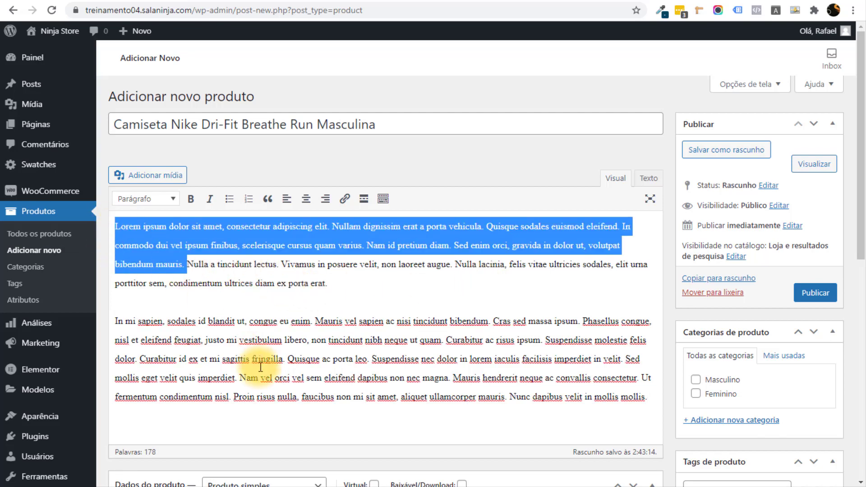
scroll(216, 344, down, 9)
click(215, 344)
key(ctrl+v)
- Make the Camiseta a Produto variável, leaving Gerenciar estoque switched off
scroll(405, 358, up, 4)
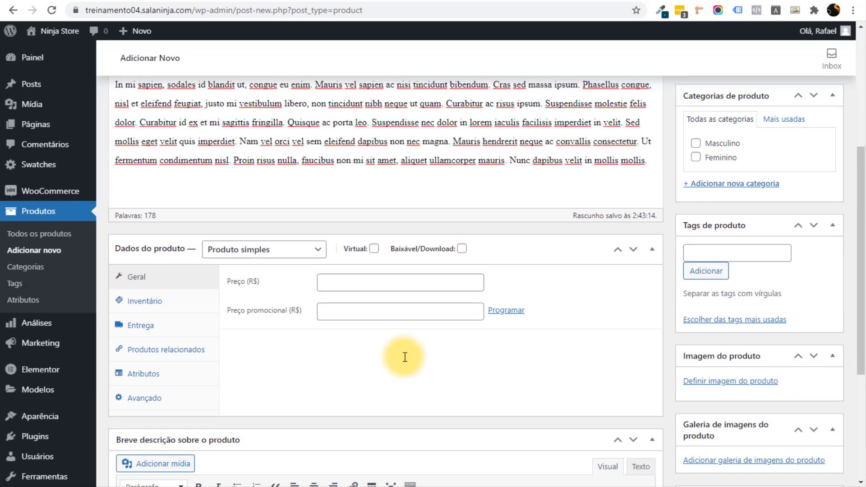
click(230, 249)
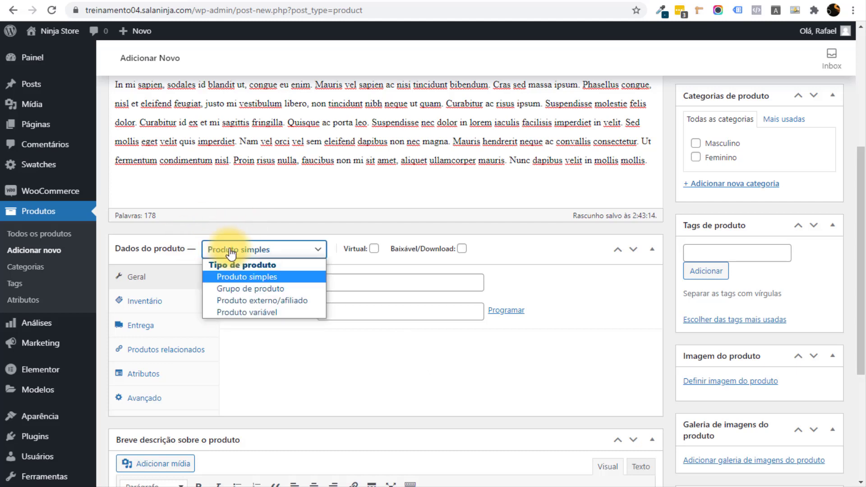
click(227, 312)
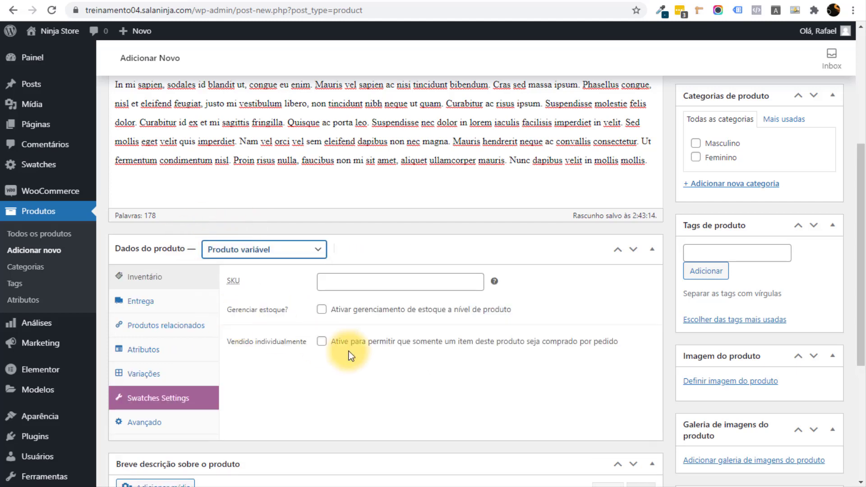
click(351, 357)
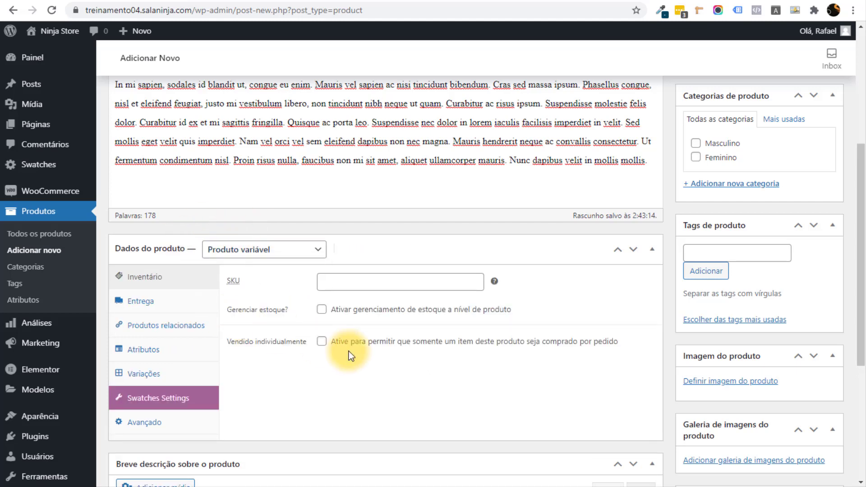
click(321, 309)
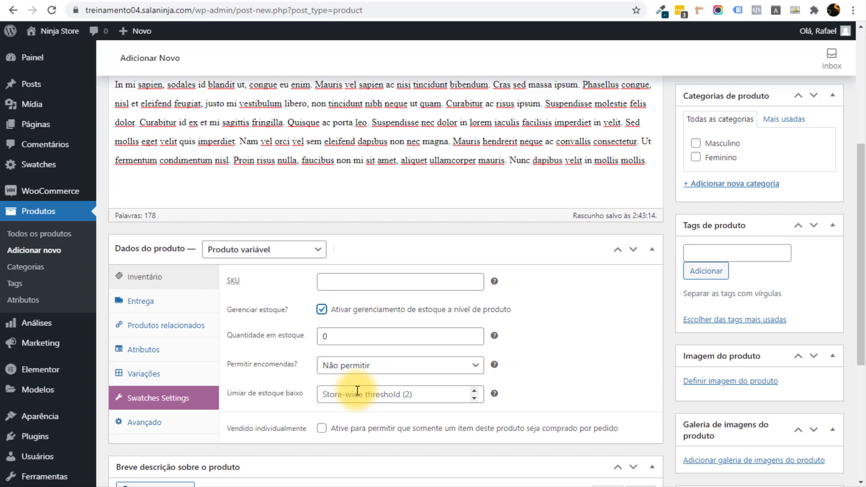
click(323, 311)
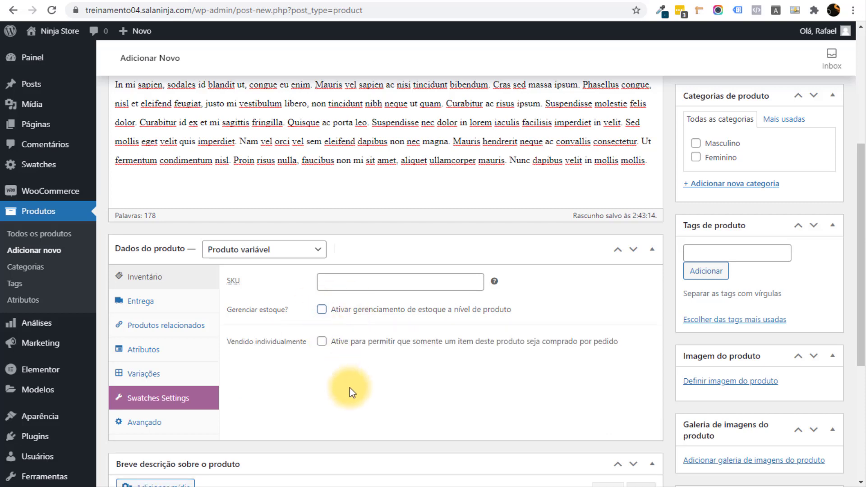
click(131, 304)
- Set shipping weight 0.500 kg and dimensions 20 × 20 × 20 cm
click(351, 282)
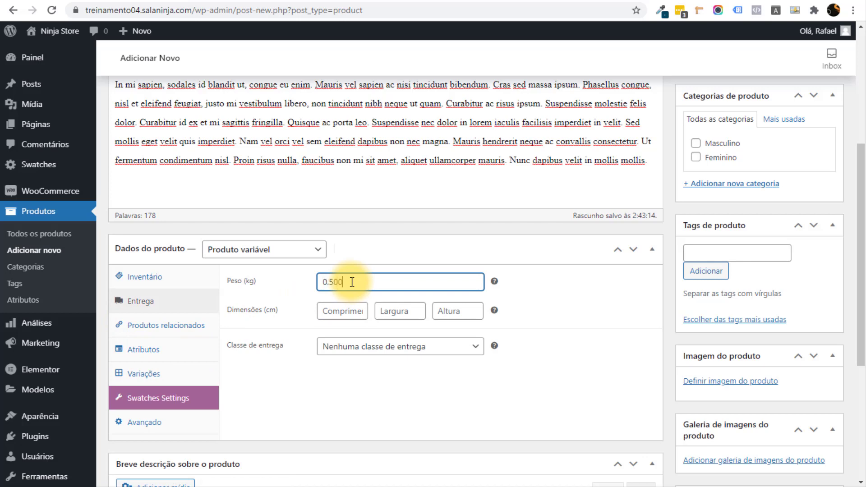
key(Tab)
text(20)
key(Tab)
text(20)
key(Tab)
text(20)
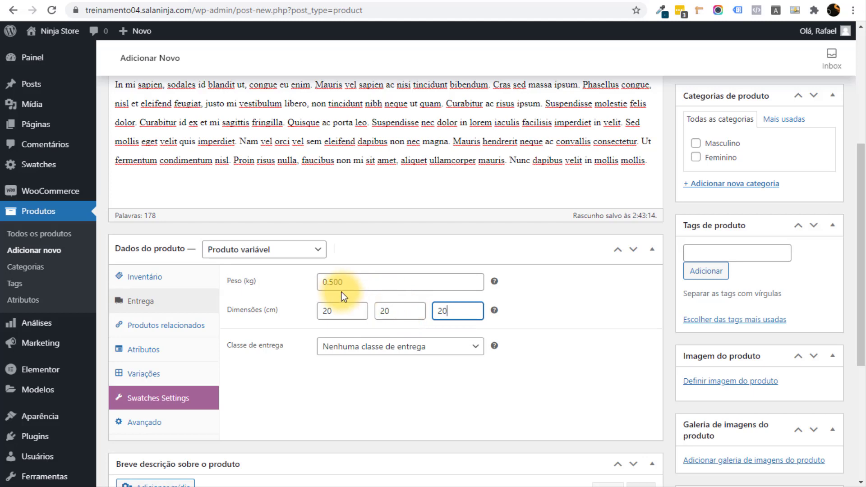
drag(354, 282, 316, 282)
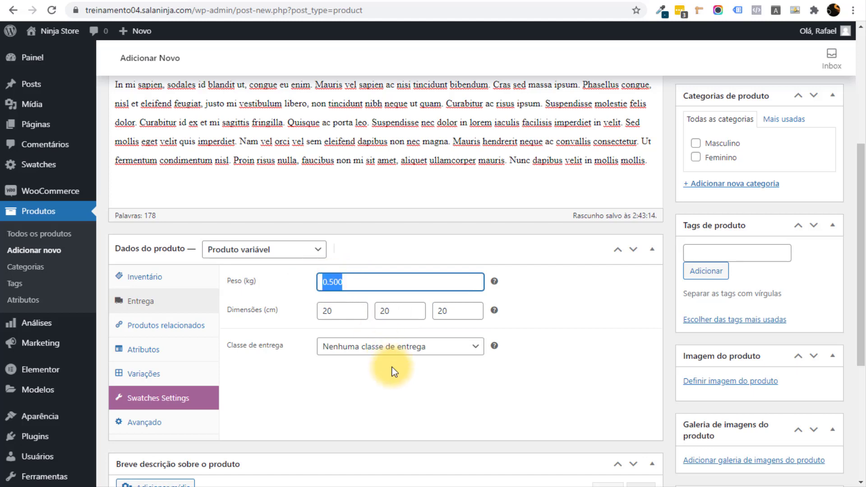
click(386, 394)
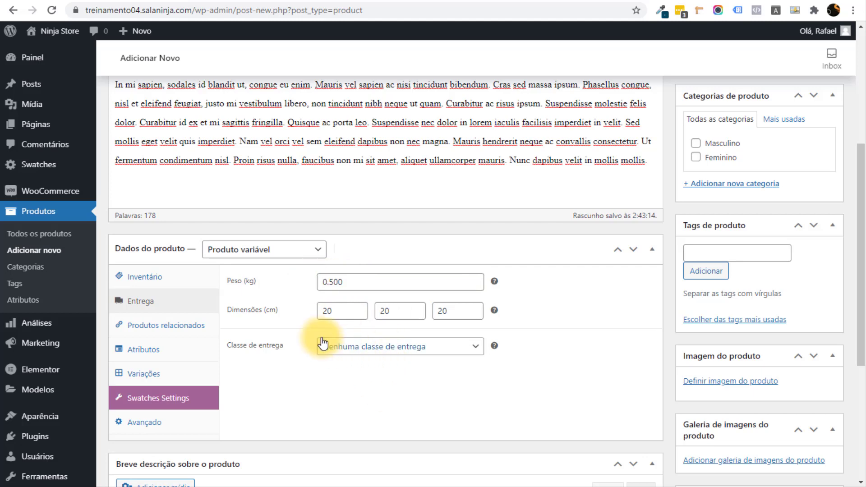
click(174, 325)
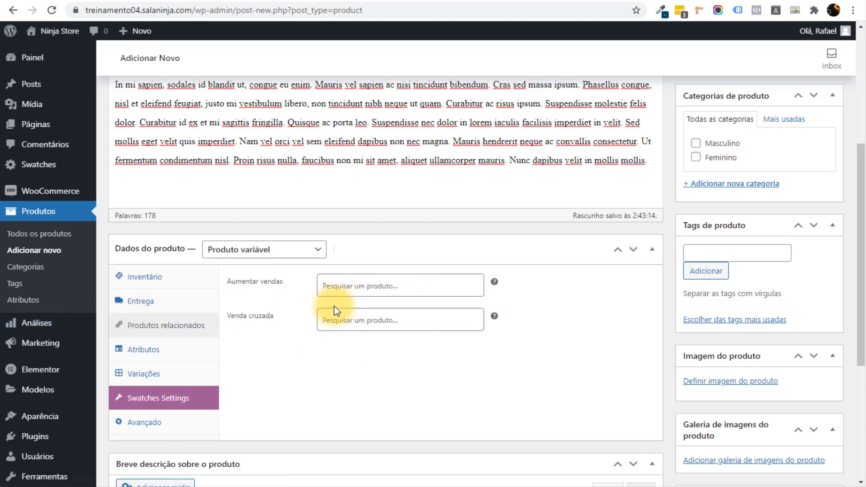
- Search 'berm' and add Bermuda Nike Monster Mesh 5.0 Masculina as the Camiseta's upsell
key(alt+Tab)
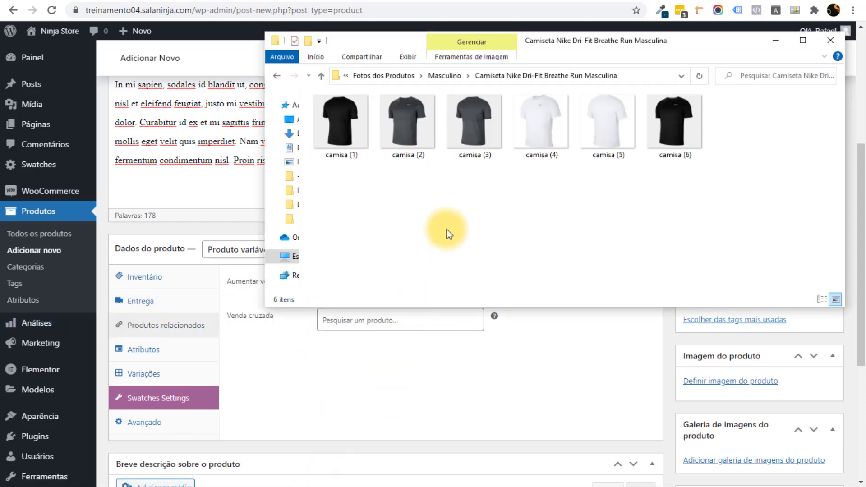
key(alt+Up)
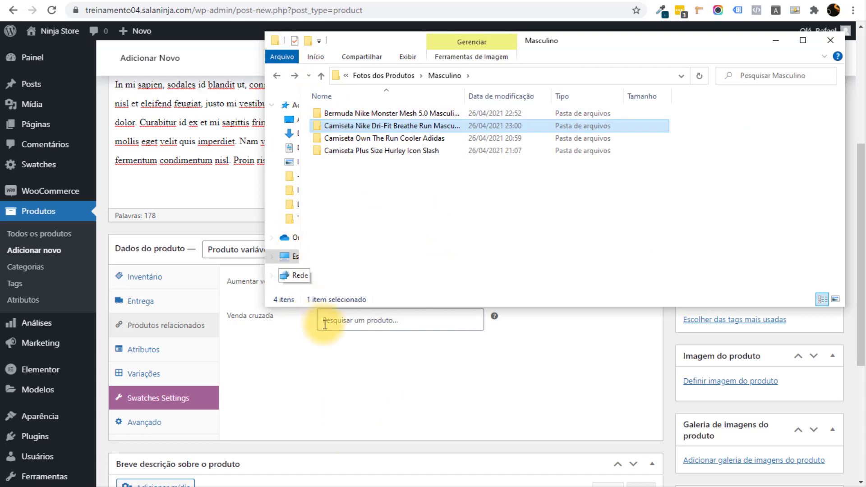
click(329, 331)
click(379, 279)
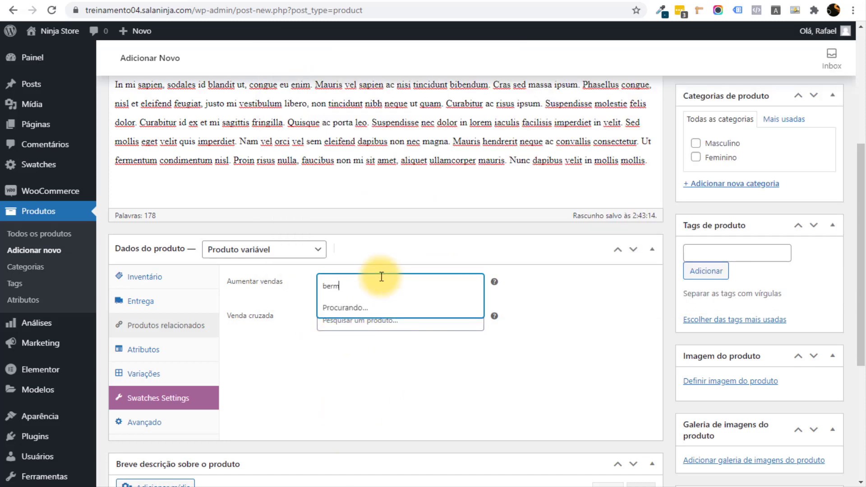
text(berm)
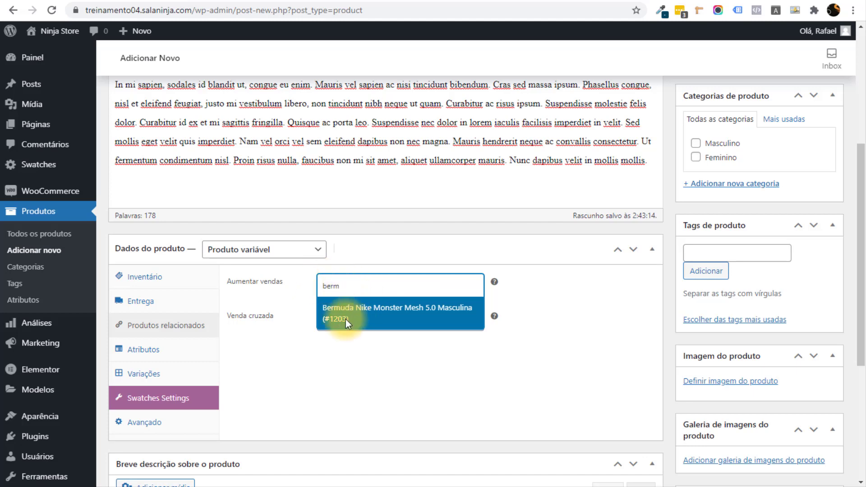
click(345, 319)
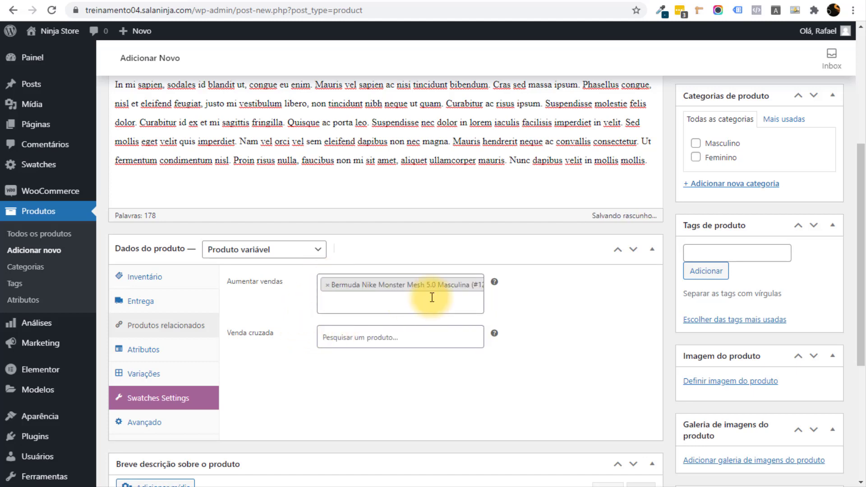
click(140, 347)
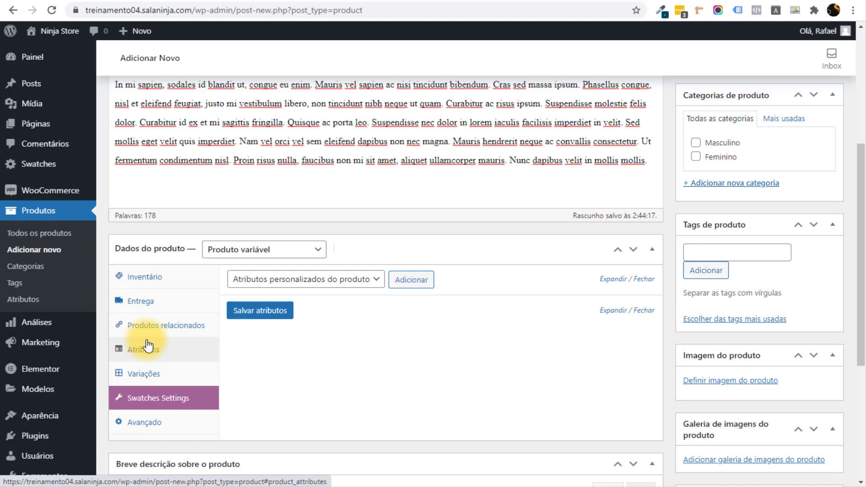
- Add the Cor attribute to the product and check the shirt photo colours
click(338, 279)
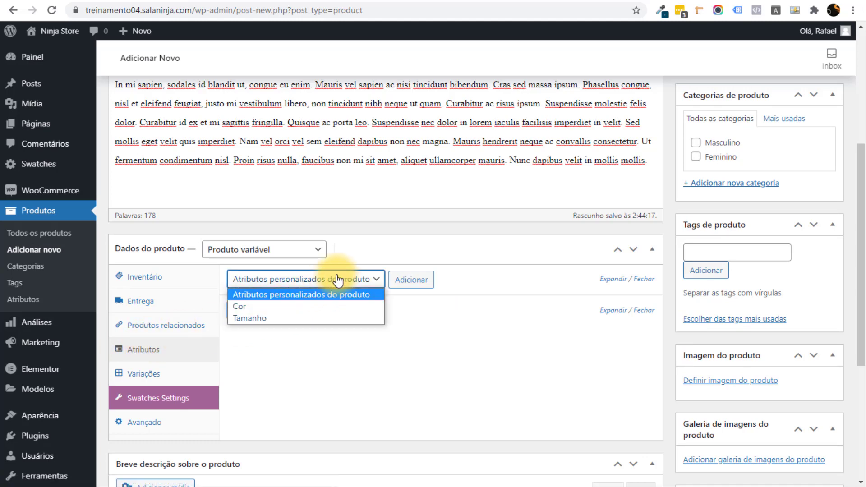
click(267, 308)
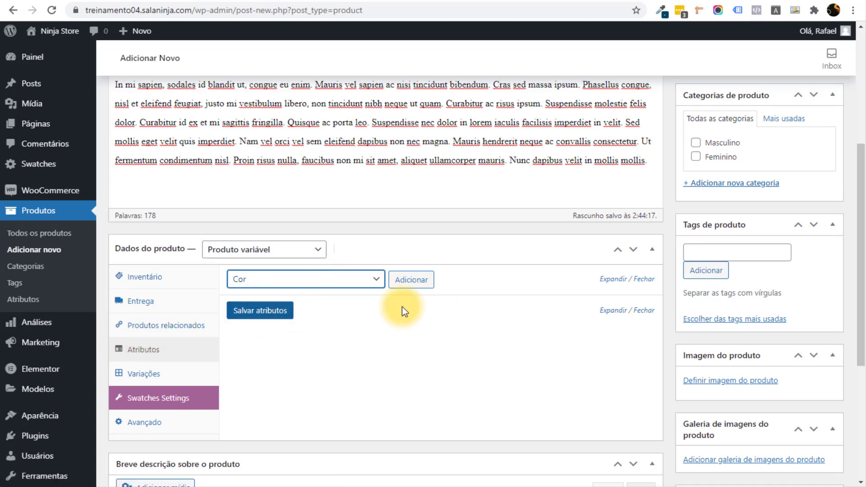
click(421, 283)
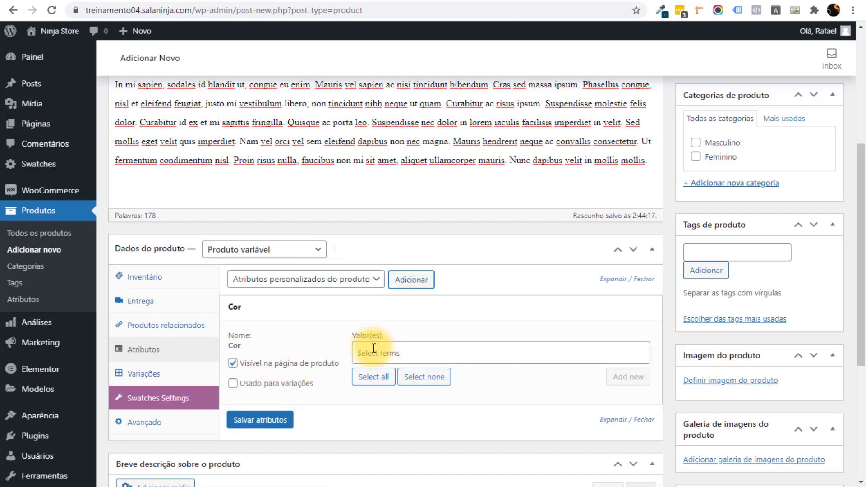
click(374, 349)
click(373, 374)
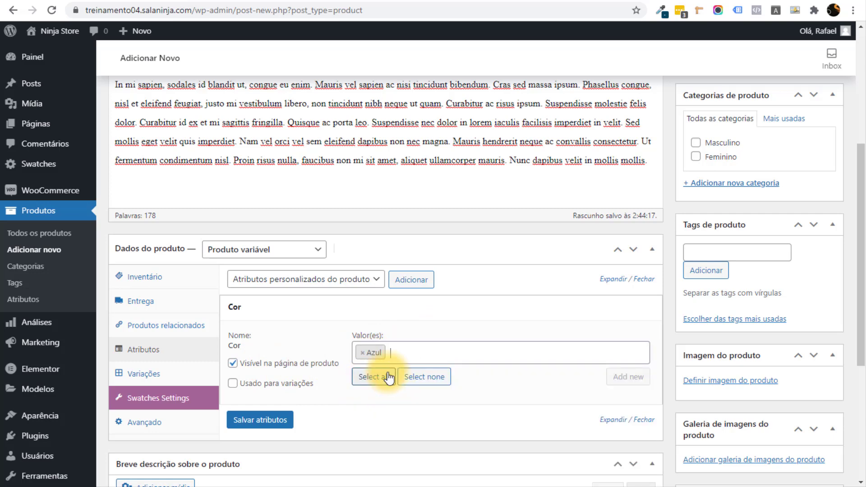
click(311, 446)
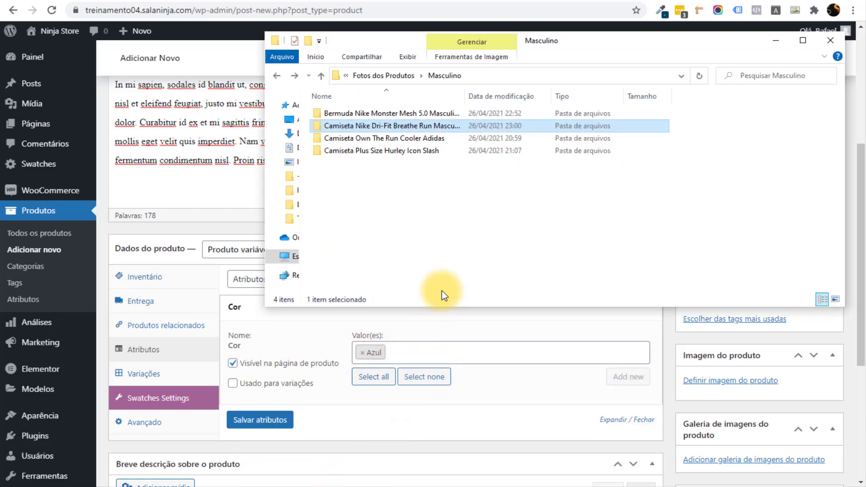
double_click(403, 126)
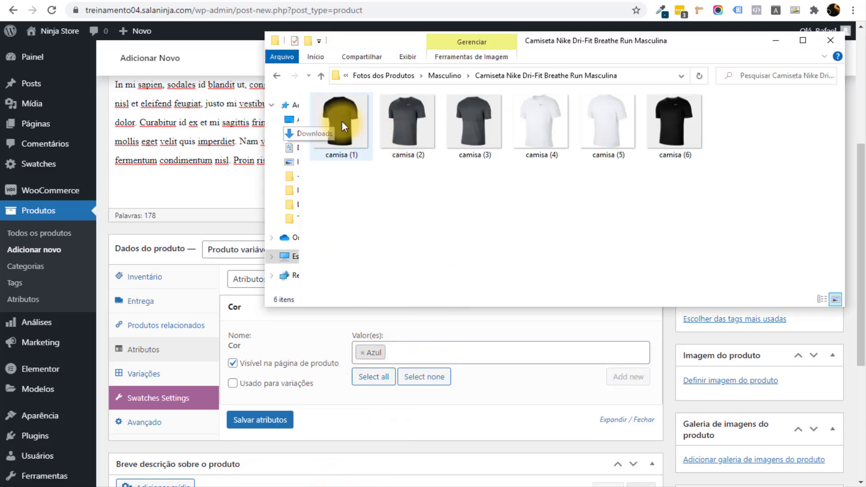
click(776, 40)
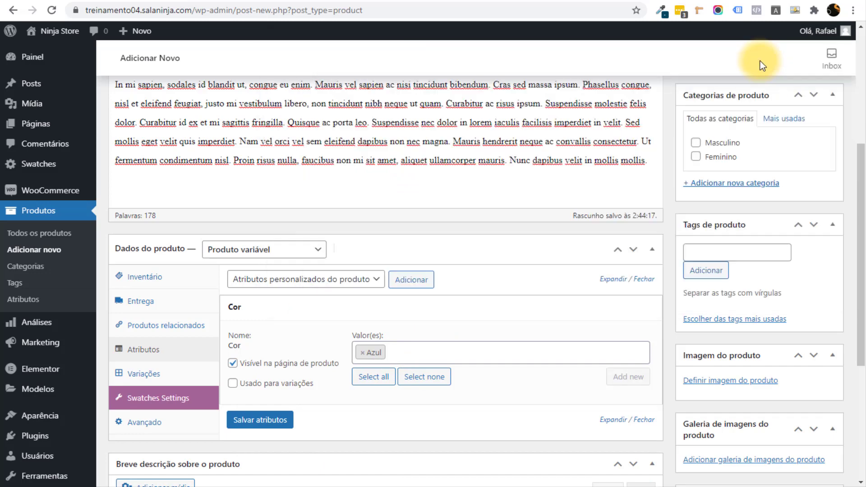
- Set the Cor values to Branco, Cinza and Preto and save the attribute
click(367, 353)
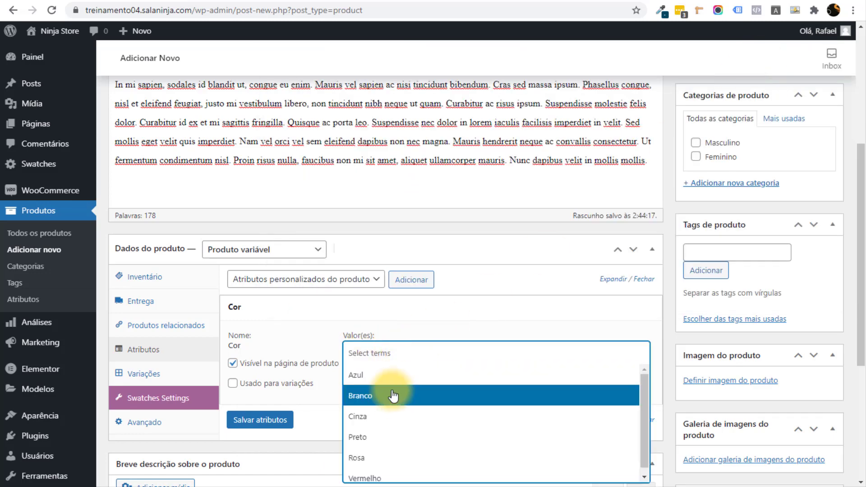
click(392, 397)
click(444, 357)
click(402, 416)
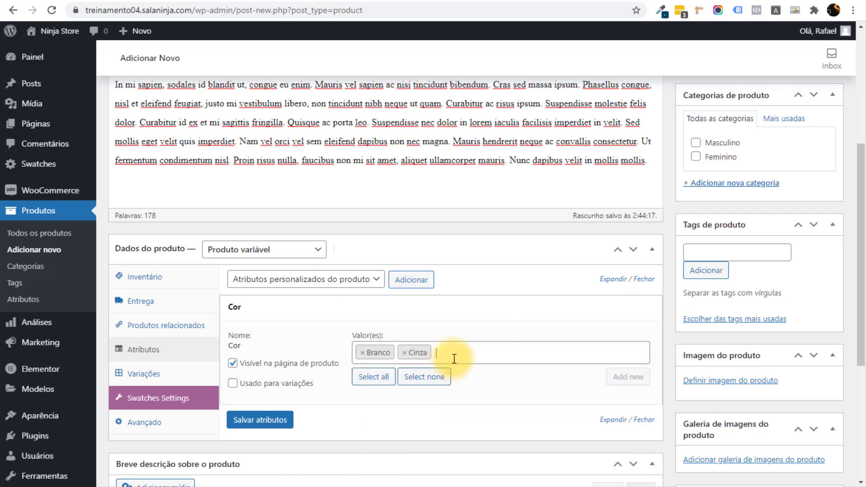
click(457, 356)
click(403, 439)
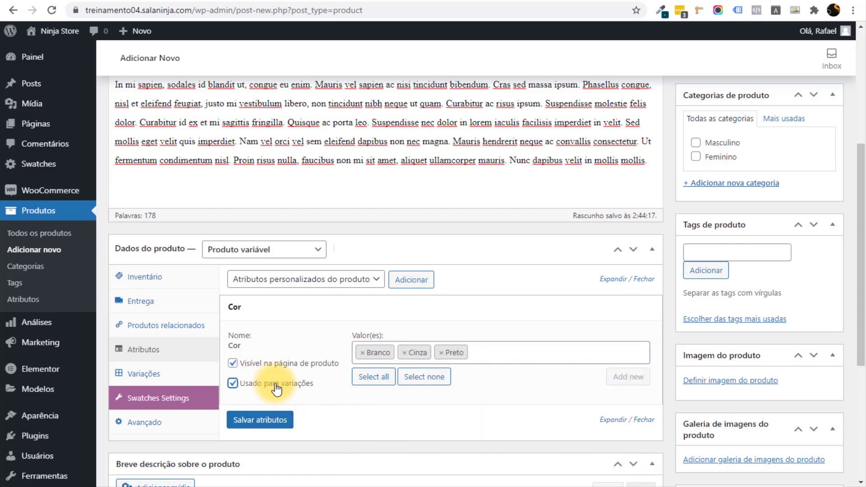
click(274, 424)
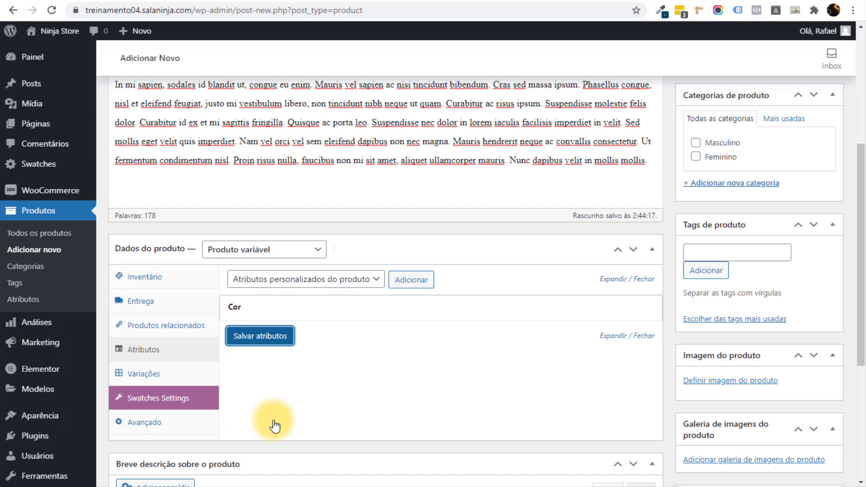
click(326, 279)
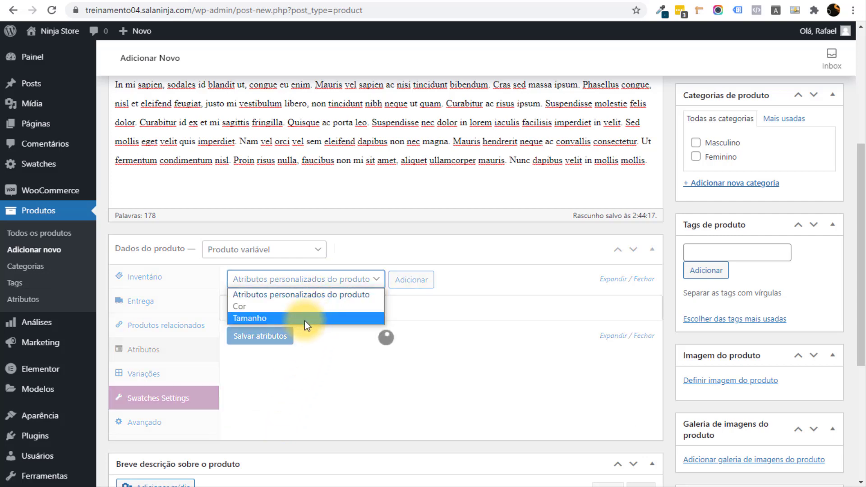
- Add a Tamanho attribute with G, M and P for variations and save it with Cor
click(305, 318)
click(413, 280)
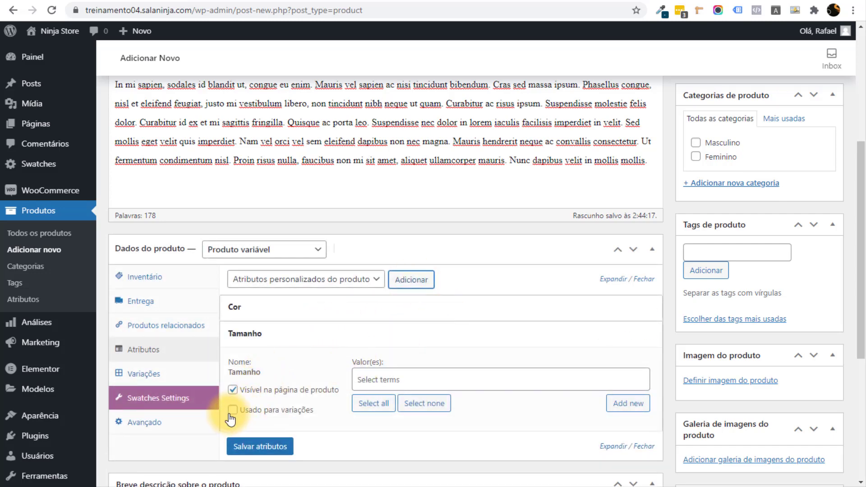
click(234, 412)
click(385, 379)
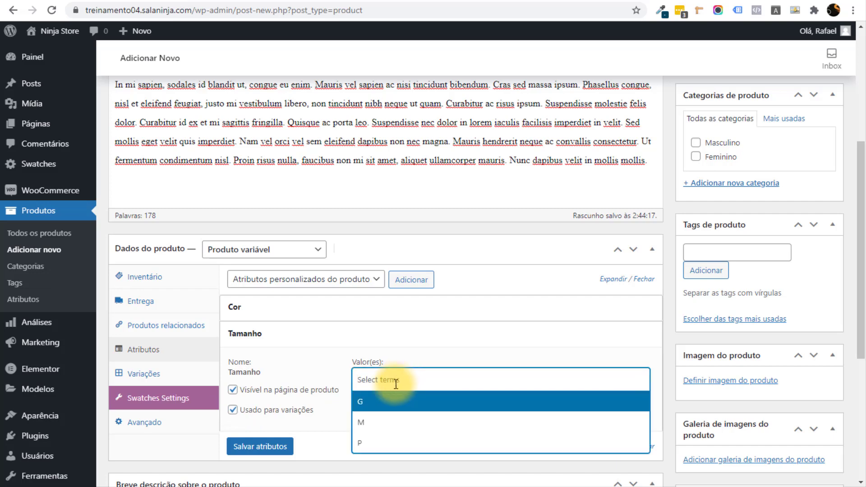
click(388, 399)
click(418, 383)
click(381, 421)
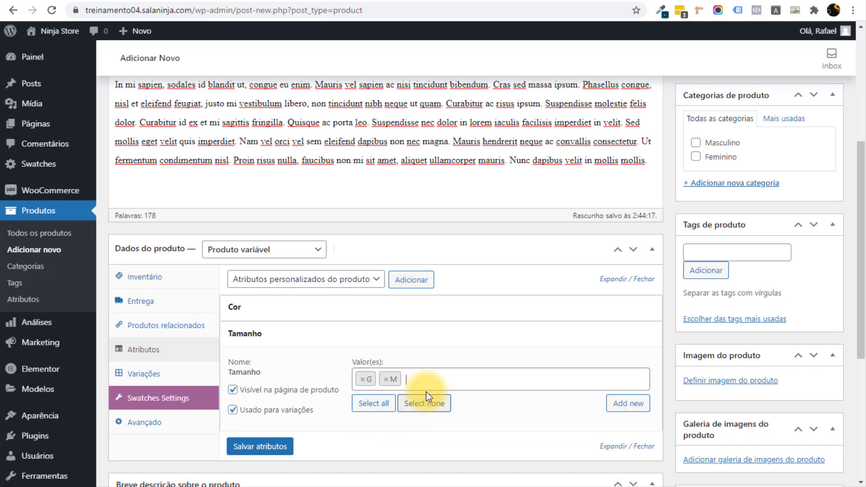
click(421, 383)
click(393, 442)
click(273, 448)
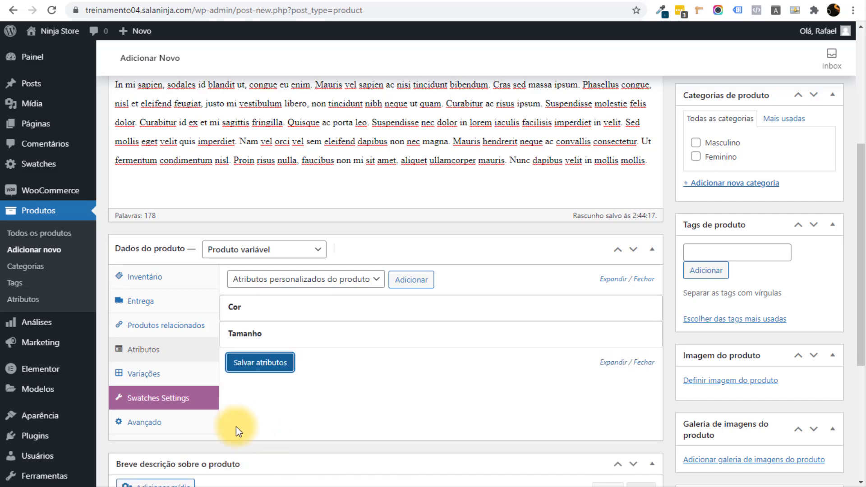
click(158, 375)
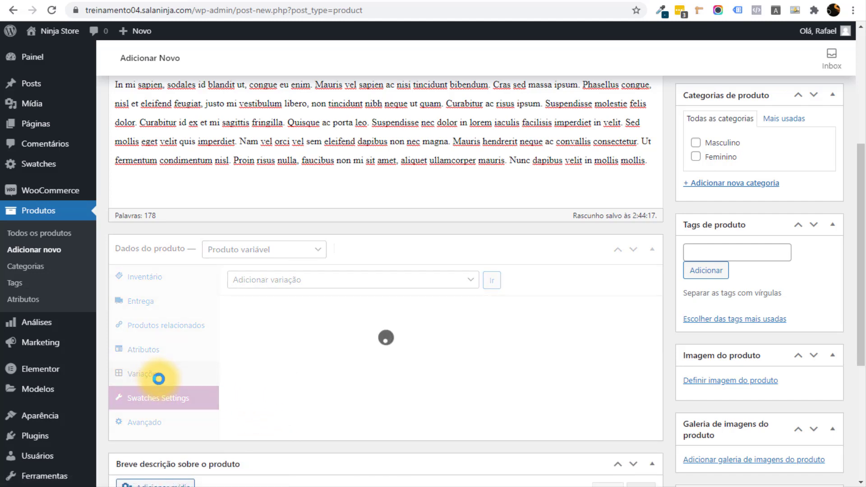
- Generate variations for every Cor and Tamanho combination, producing nine variations #1208–#1216
click(262, 281)
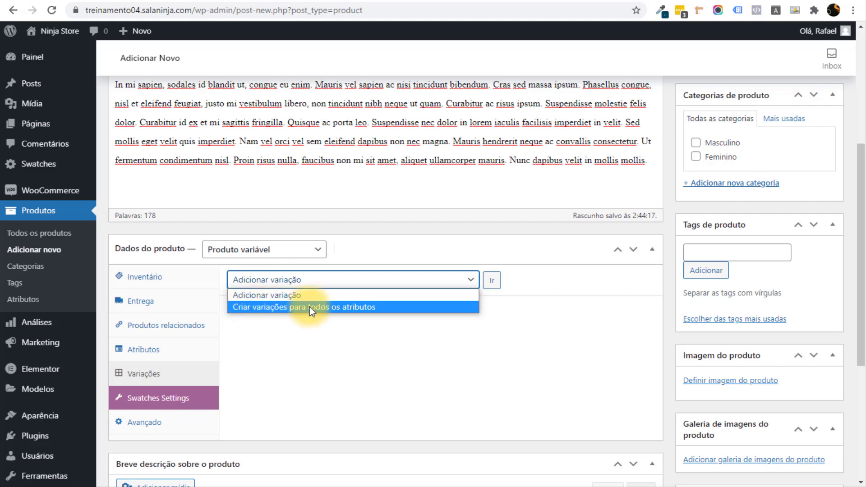
click(348, 307)
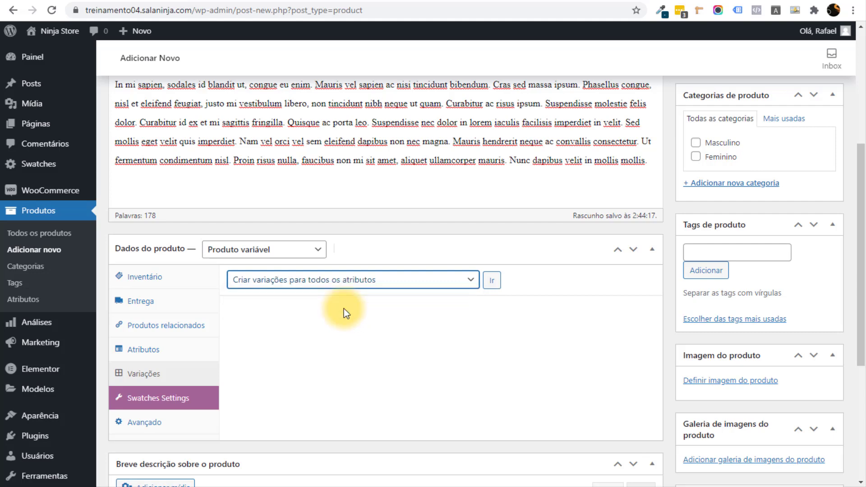
click(492, 281)
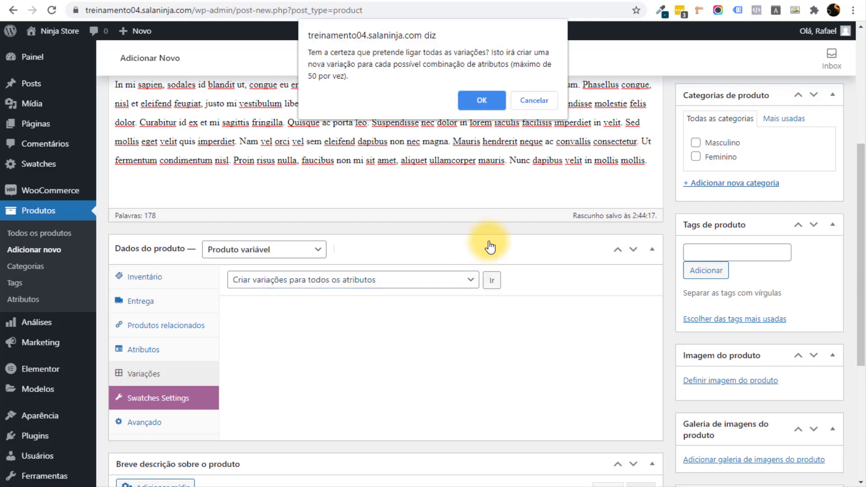
click(482, 100)
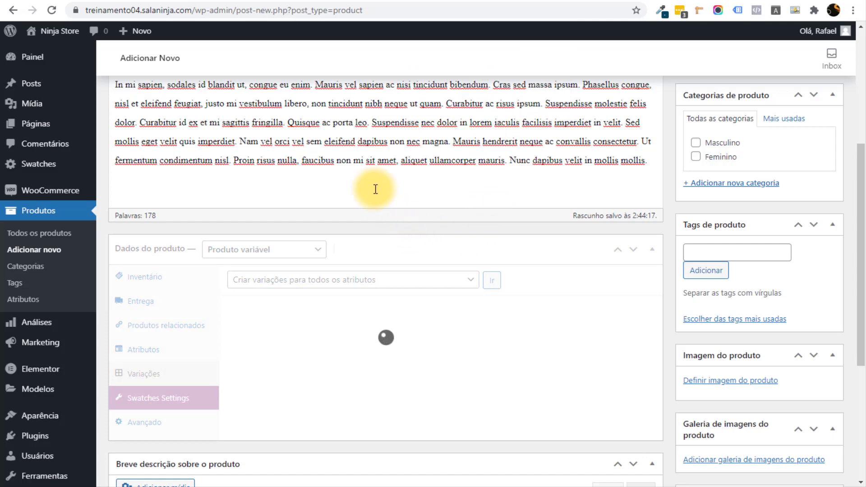
scroll(373, 188, down, 3)
click(539, 76)
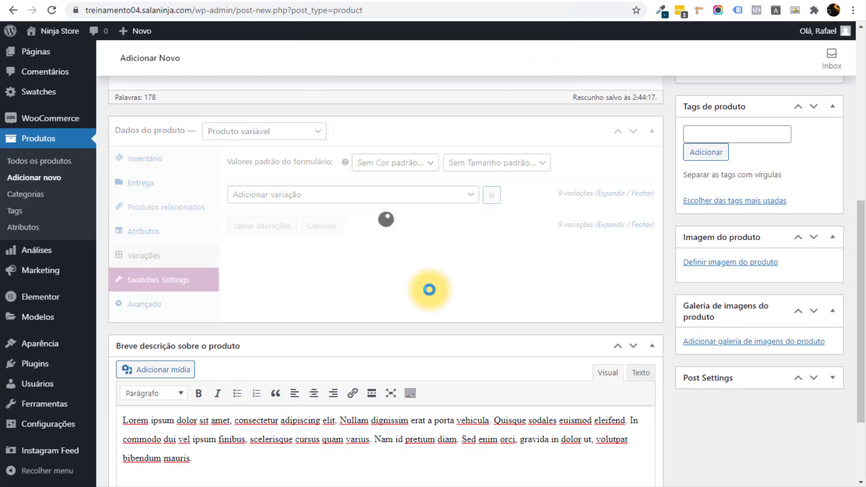
scroll(425, 250, down, 3)
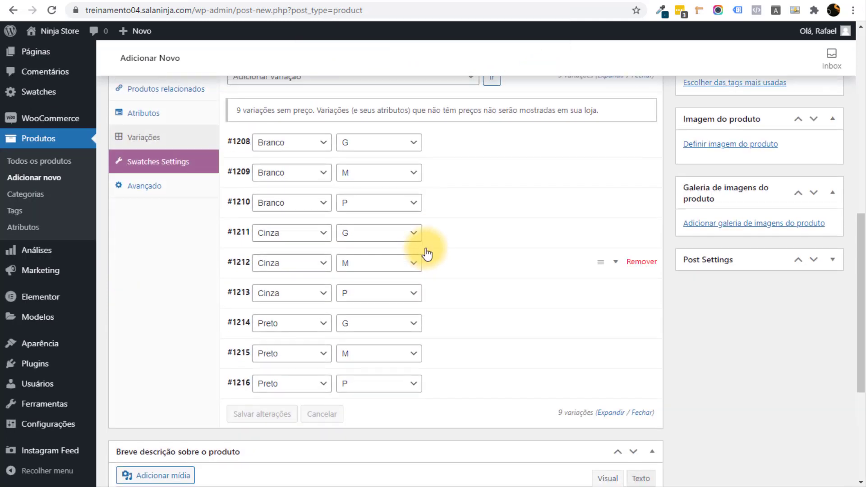
scroll(309, 177, up, 2)
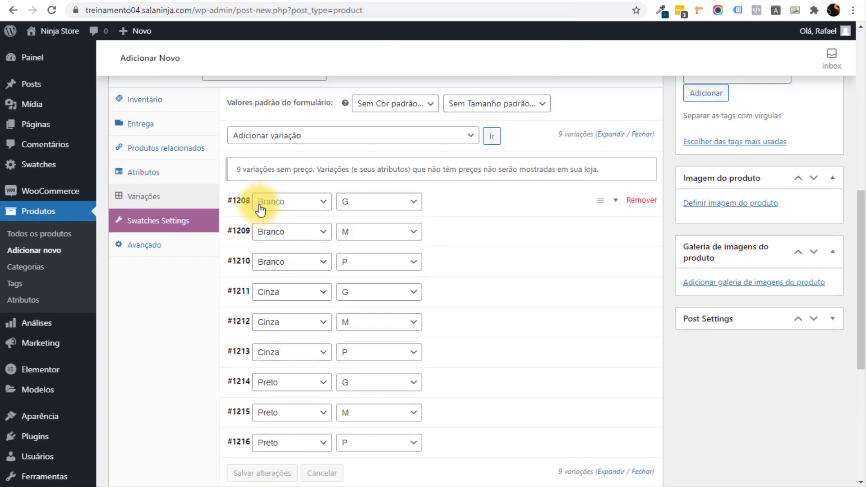
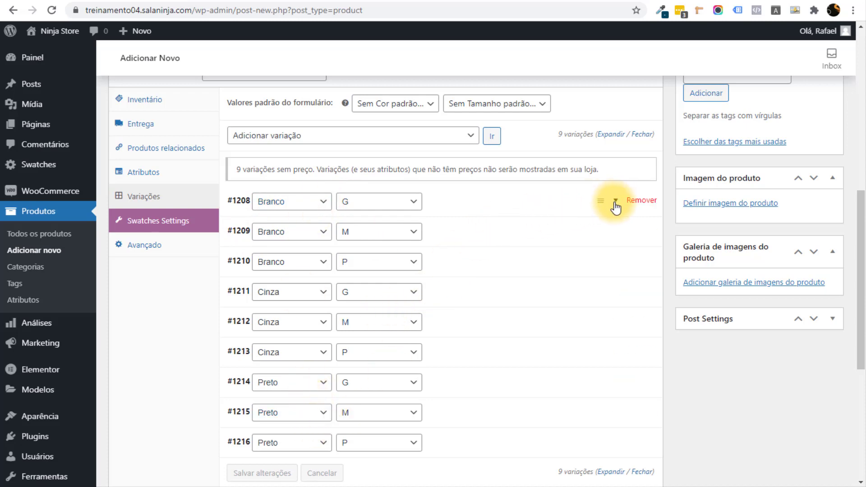
- Enable stock management on variation #1208 with 10 in stock and price 97
click(616, 201)
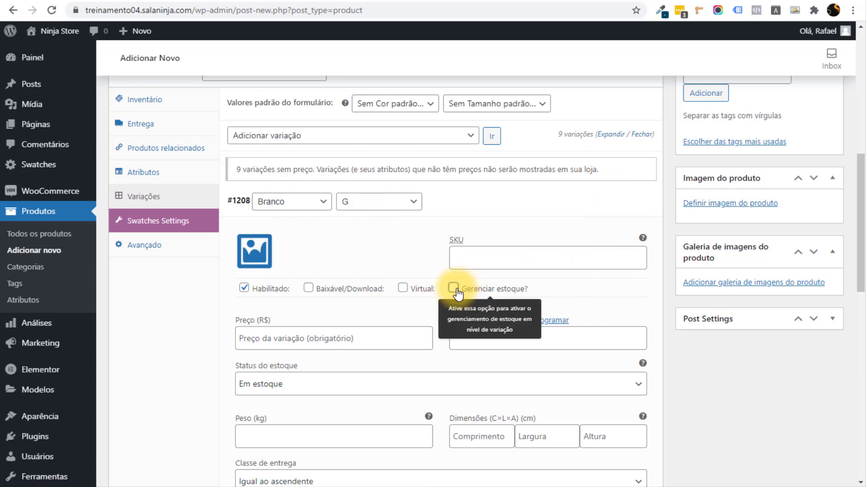
click(453, 288)
double_click(241, 389)
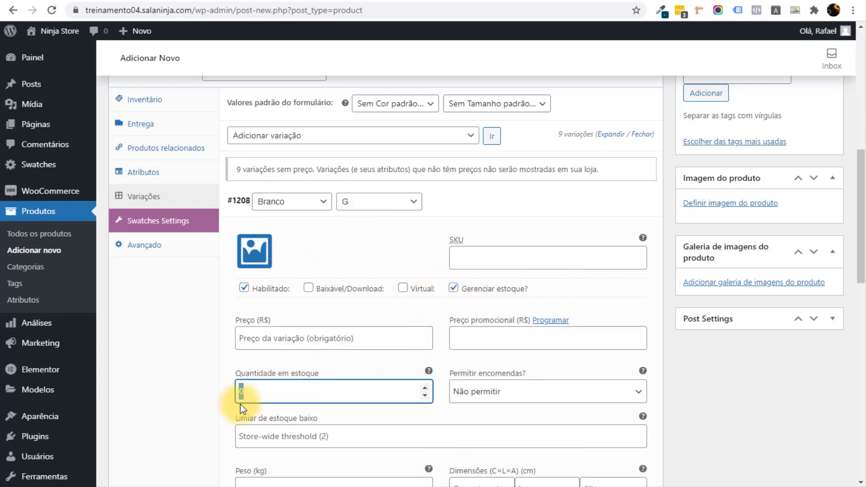
text(10)
click(273, 347)
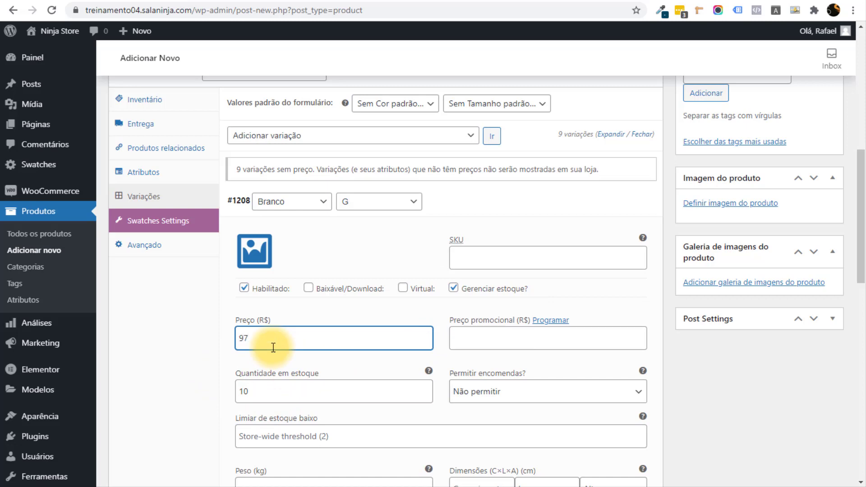
text(97)
- Upload the six shirt photos and set the white shirt as variation #1208's image
click(253, 250)
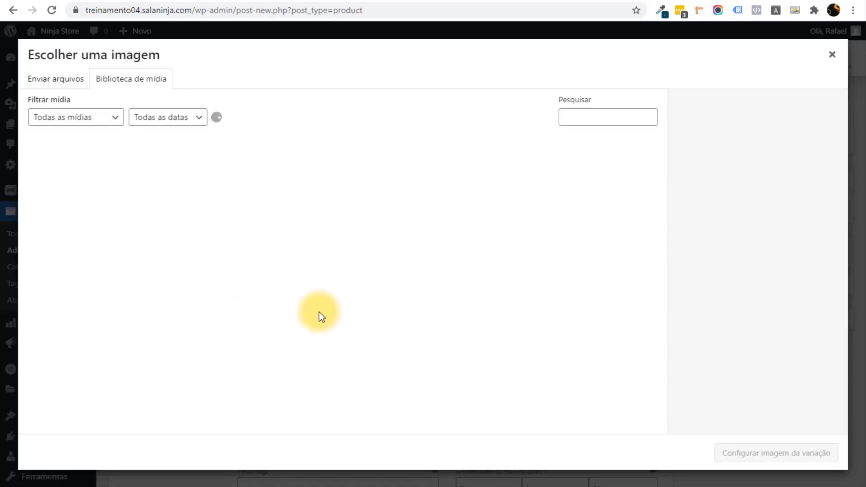
key(alt+Tab)
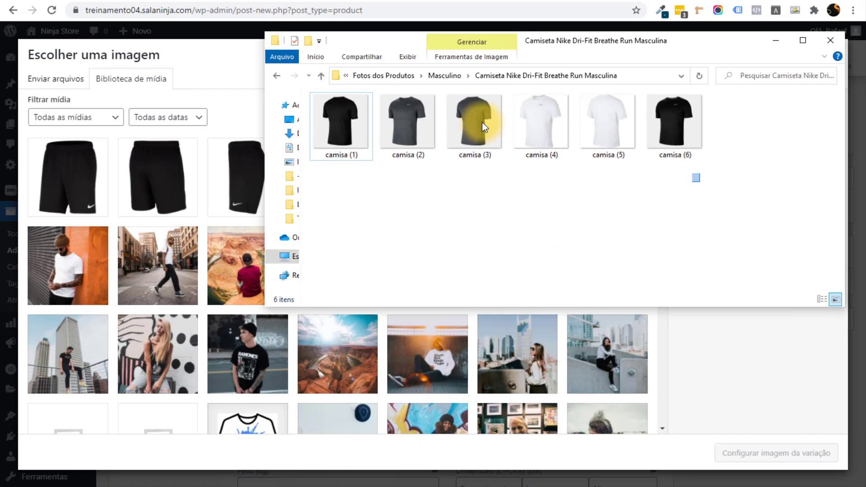
key(ctrl+a)
drag(333, 127, 203, 286)
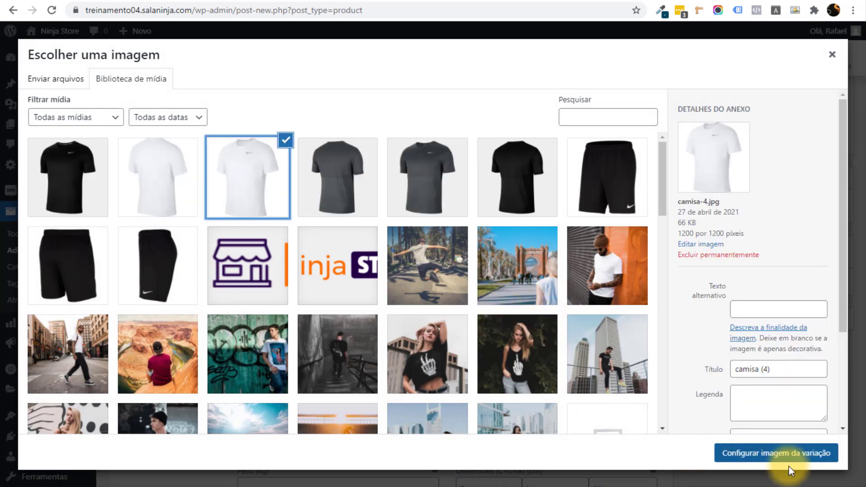
click(789, 459)
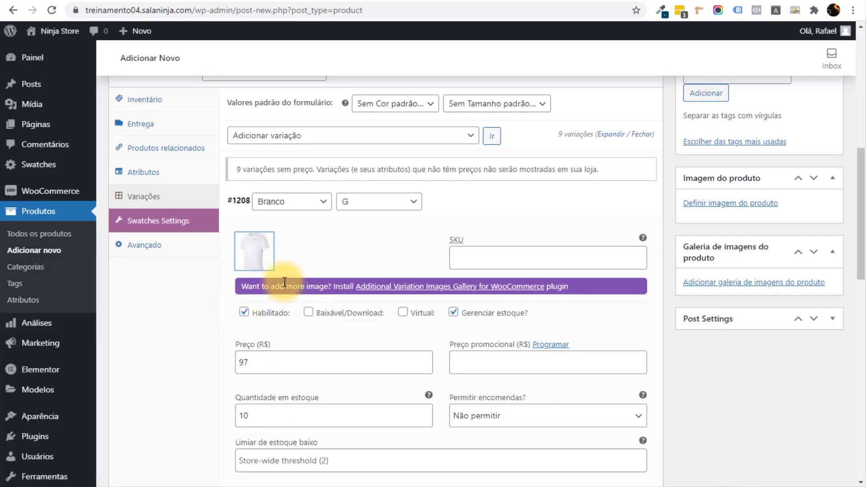
scroll(324, 284, down, 3)
scroll(310, 289, down, 1)
- Give variation #1208 weight 0.500 kg and dimensions 20×20×20 cm
click(295, 340)
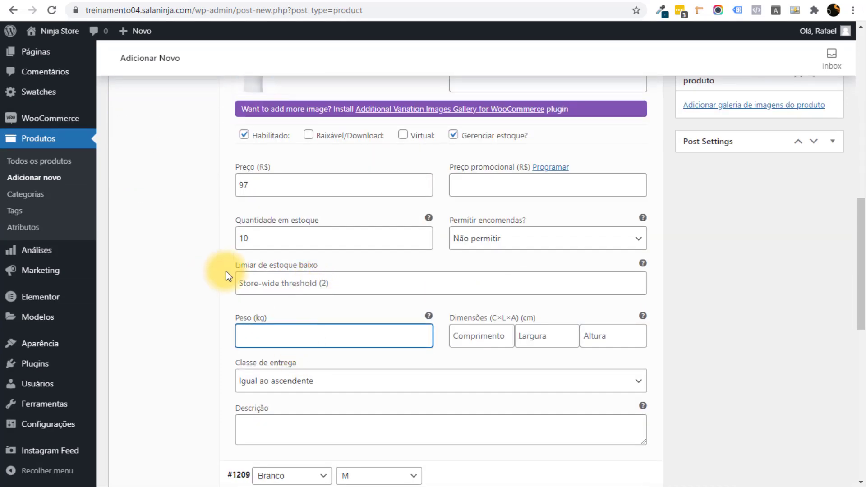
scroll(271, 267, up, 3)
scroll(298, 264, down, 3)
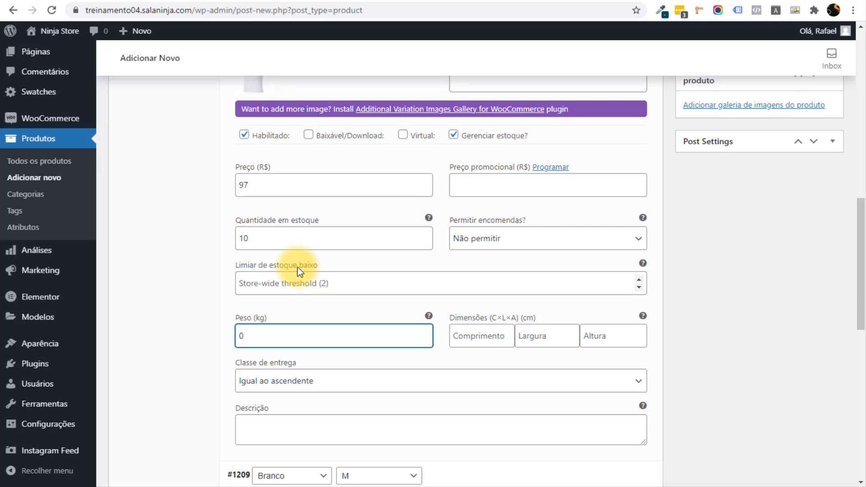
text(.500)
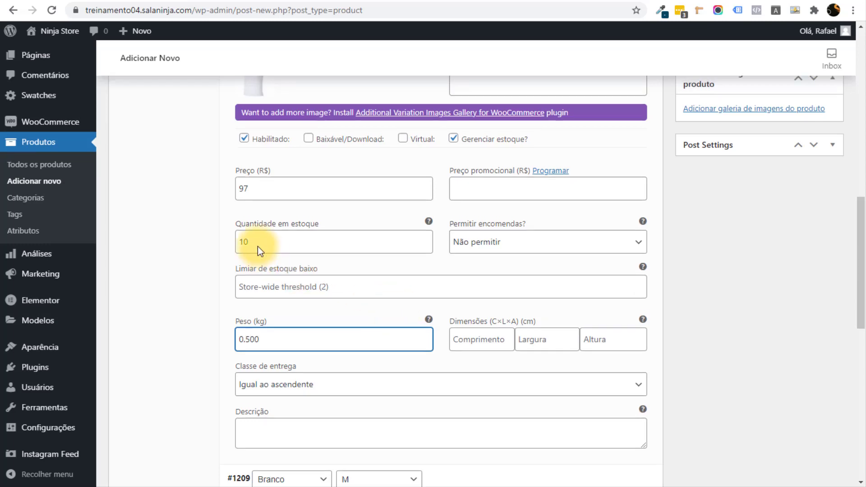
scroll(324, 215, up, 1)
scroll(451, 316, down, 1)
click(507, 338)
text(20)
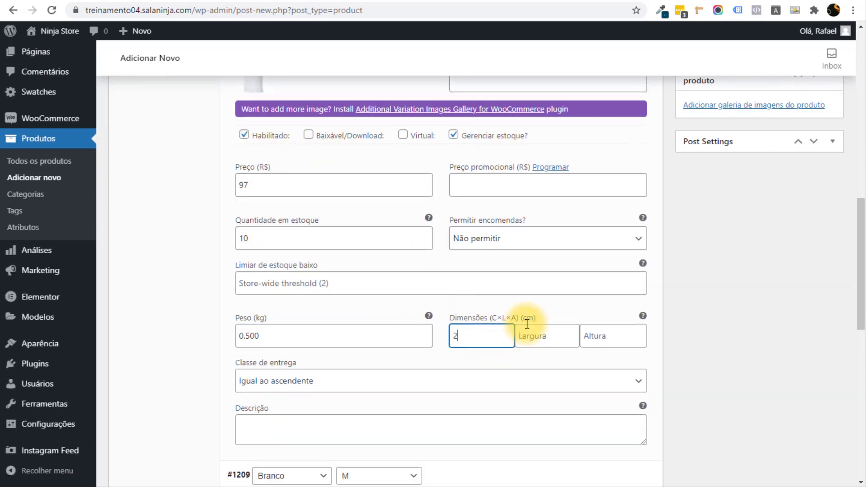
click(551, 335)
text(20)
click(618, 339)
text(20)
scroll(546, 345, down, 5)
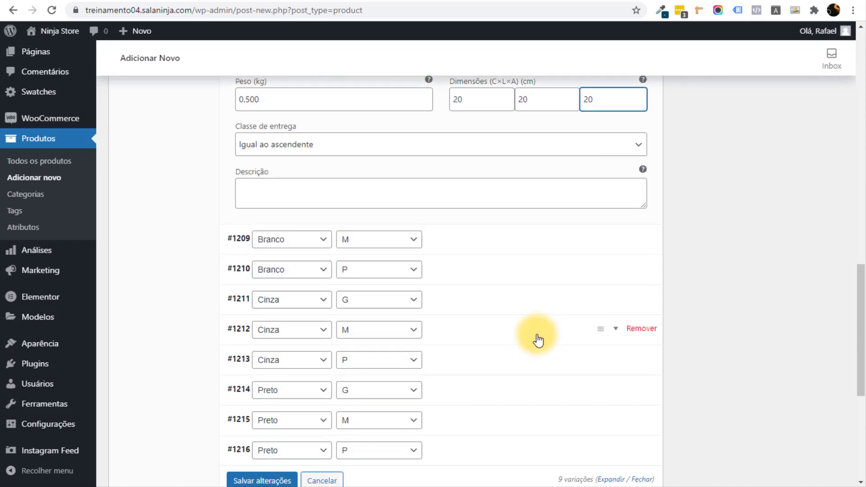
scroll(538, 336, up, 8)
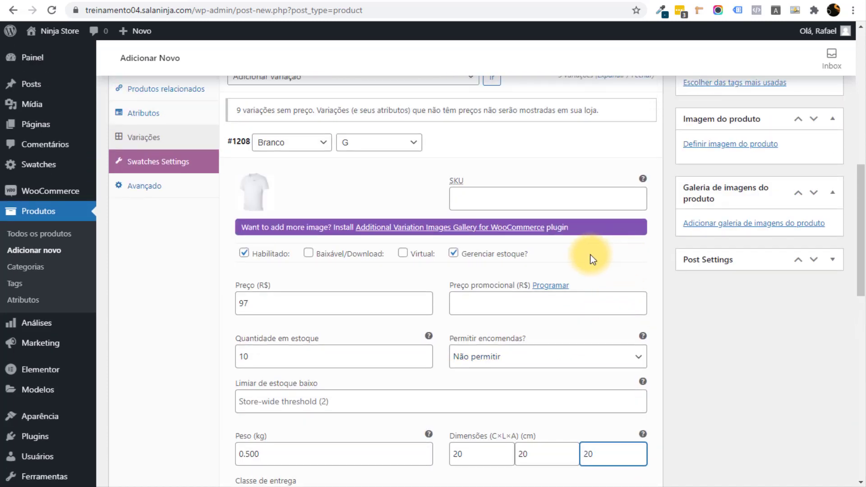
scroll(591, 255, down, 5)
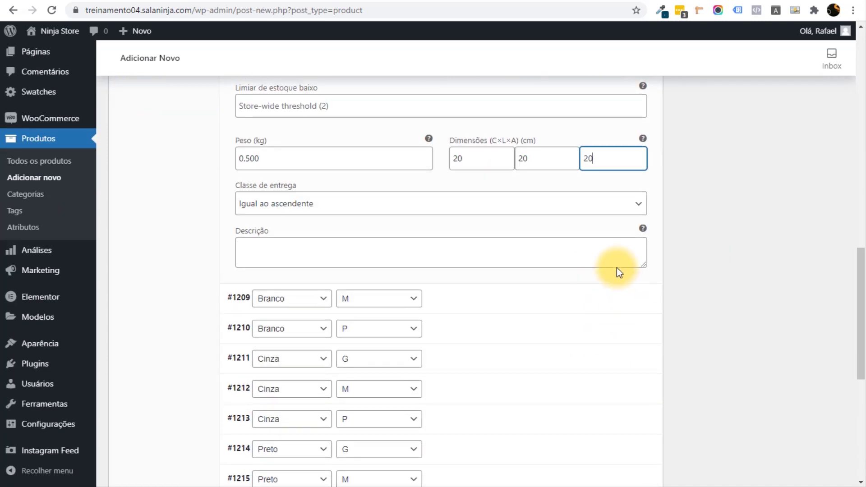
scroll(616, 267, up, 8)
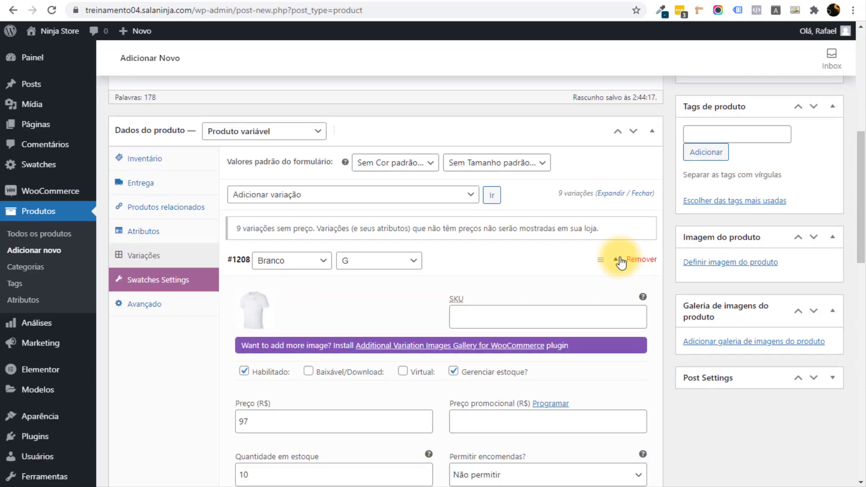
- Switch to variation #1209, enable stock management with 50 units, and set the white shirt image
click(619, 261)
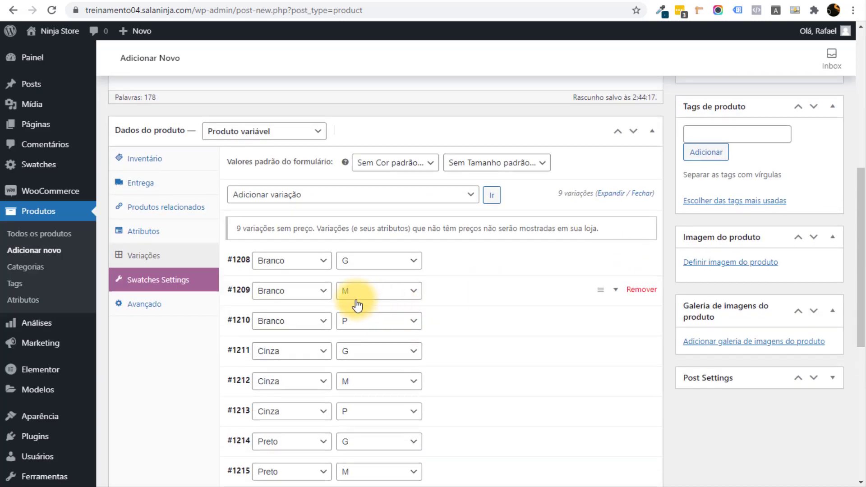
click(613, 288)
scroll(539, 311, down, 3)
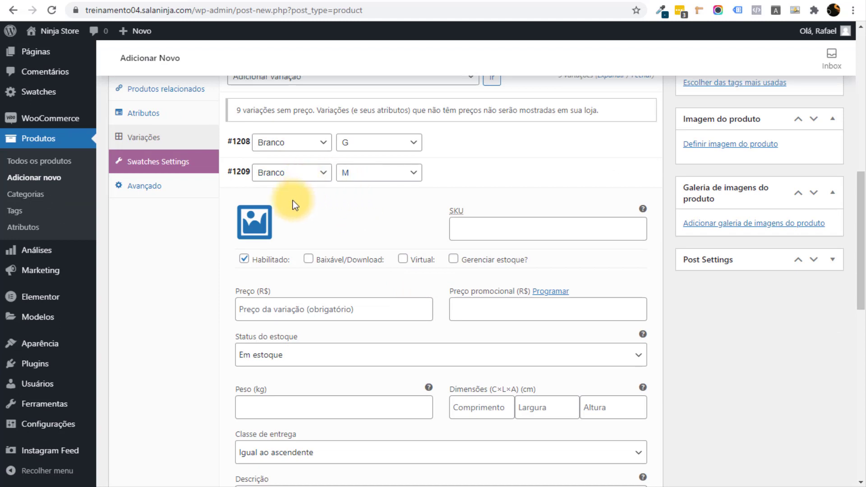
click(454, 259)
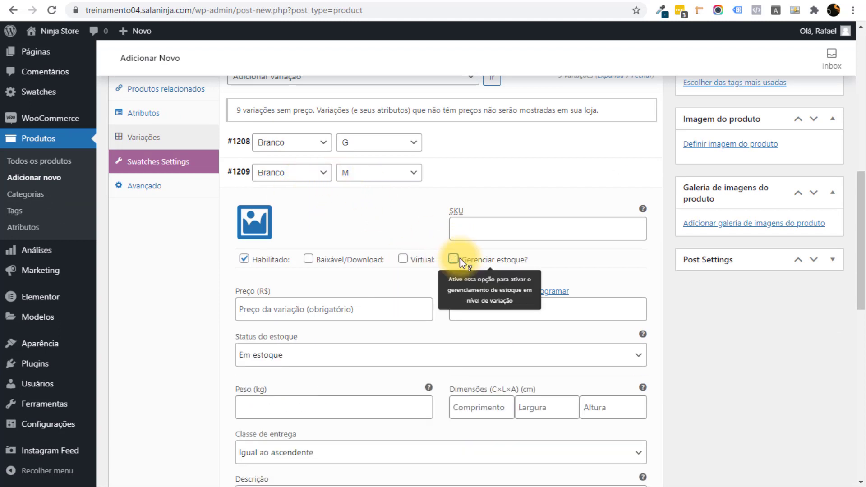
double_click(284, 365)
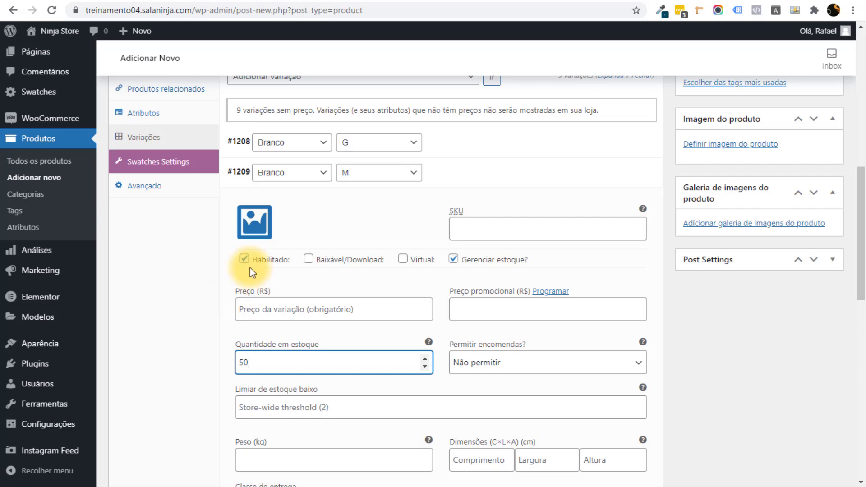
click(255, 222)
click(247, 180)
click(811, 446)
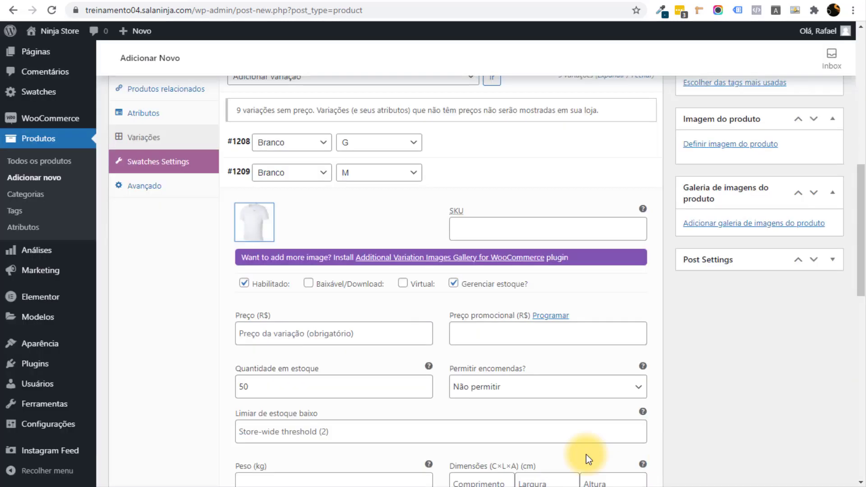
- Set variation #1209's price to 97 and sale price to 67
scroll(307, 226, down, 3)
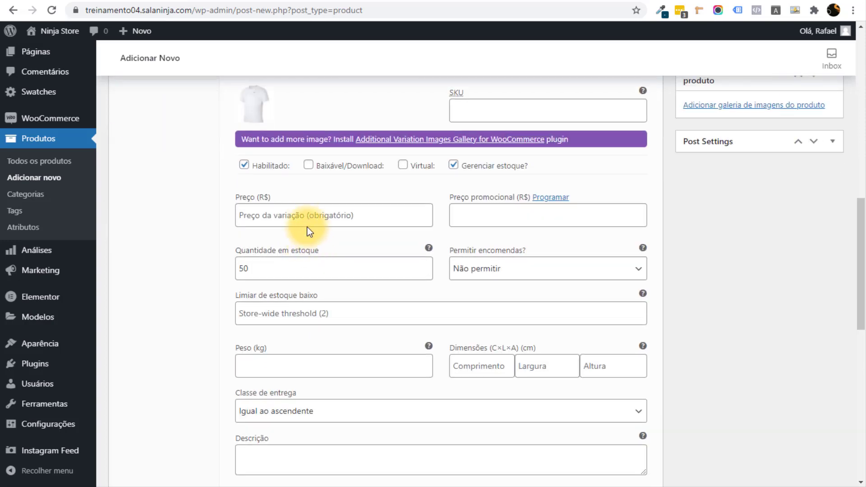
click(308, 225)
scroll(310, 263, up, 3)
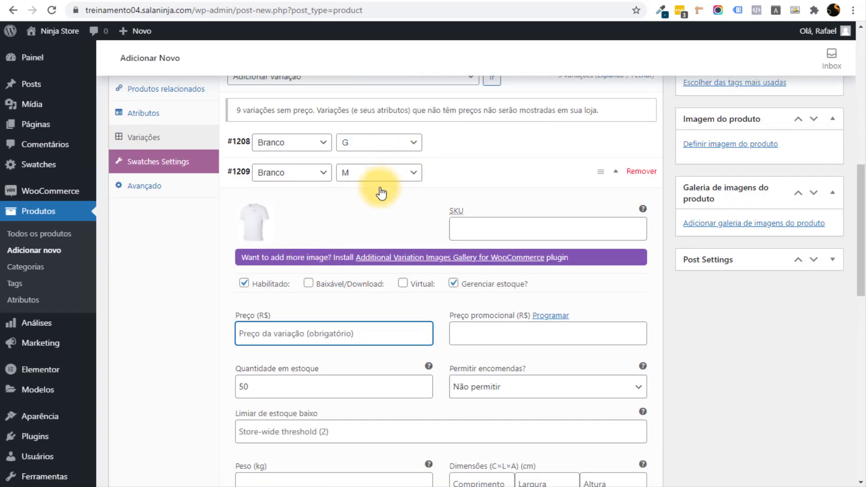
text(97)
key(Tab)
key(Tab)
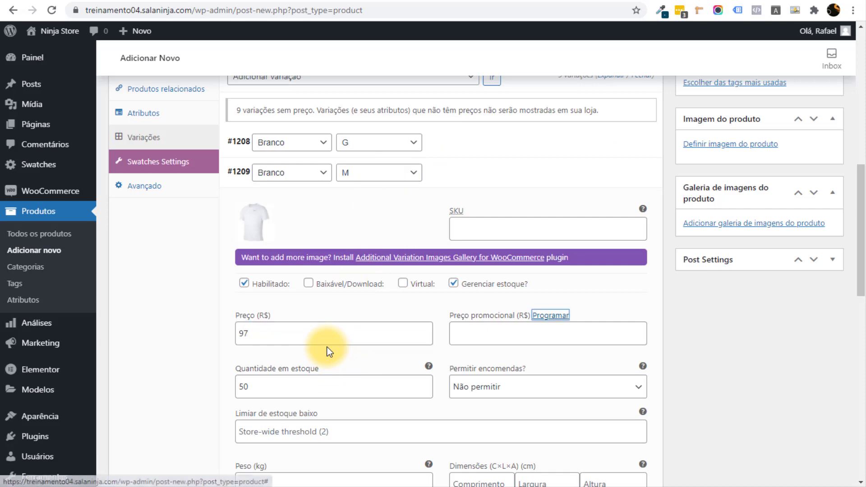
text(67)
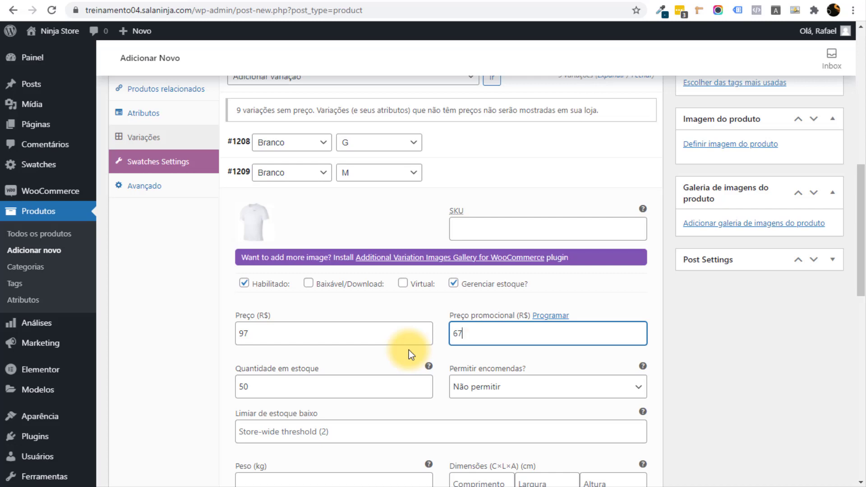
- Enter weight 0.500 kg and dimensions 20×20×20 cm, then collapse variation #1209
scroll(409, 350, down, 4)
click(339, 308)
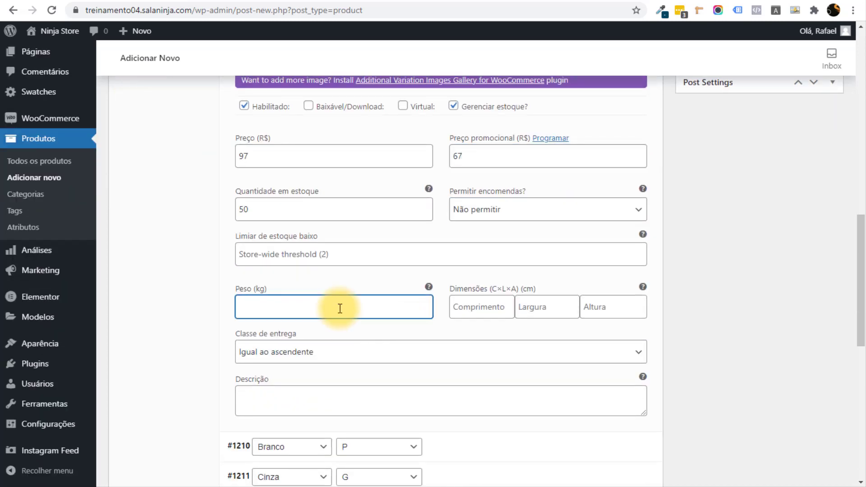
text(0.500)
key(Tab)
text(20)
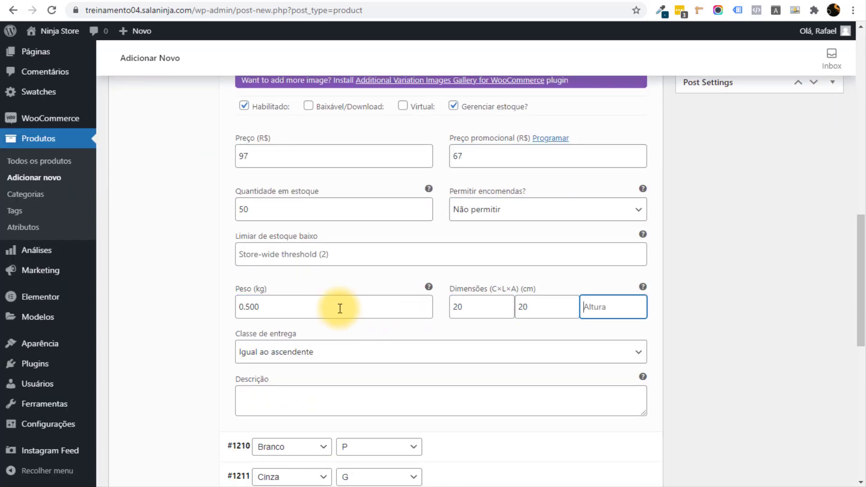
scroll(619, 319, down, 4)
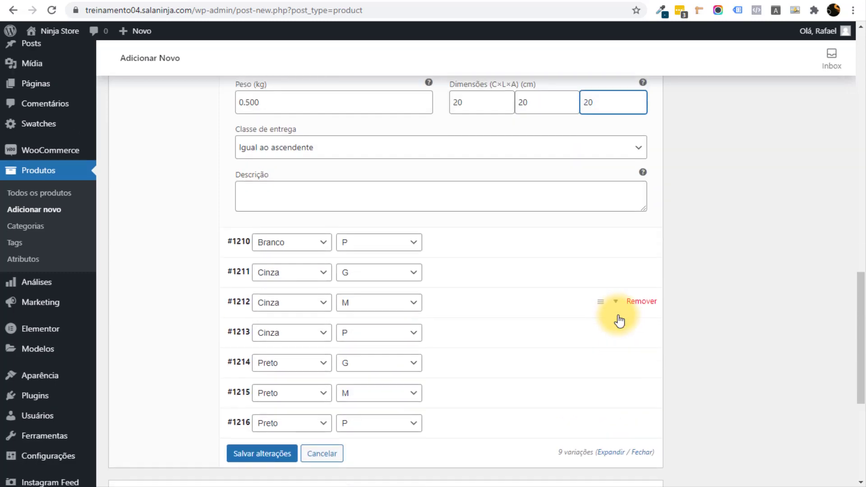
scroll(619, 319, up, 2)
scroll(627, 303, up, 8)
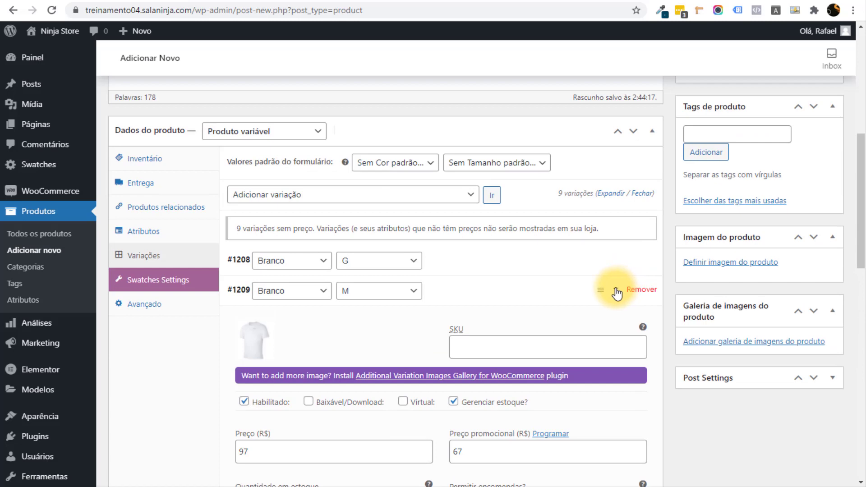
click(617, 294)
scroll(526, 309, down, 1)
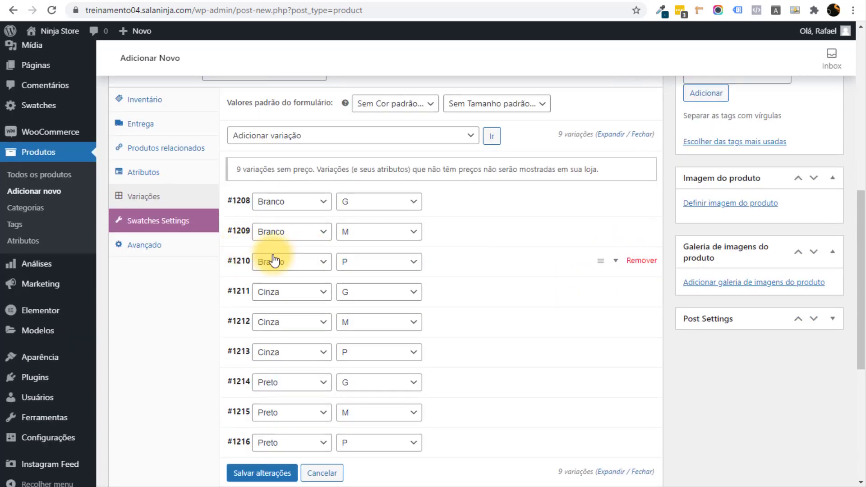
- Set the white t-shirt as variation #1210's image
click(615, 266)
scroll(309, 265, down, 3)
click(261, 189)
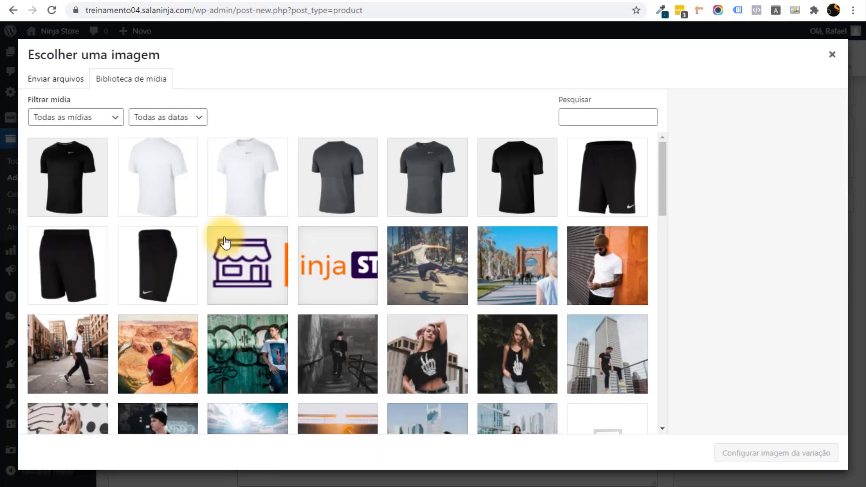
click(246, 189)
click(752, 448)
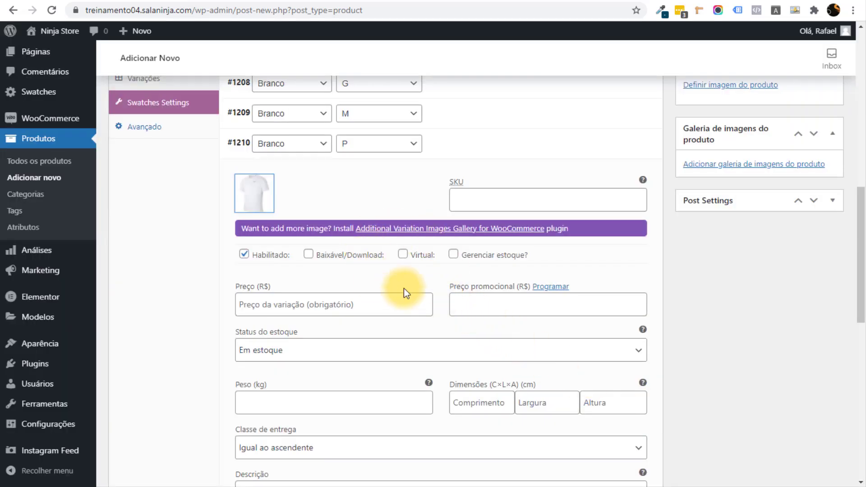
- Enable stock management on variation #1210 with 29 in stock and price 97
click(453, 255)
click(423, 353)
click(423, 354)
click(423, 353)
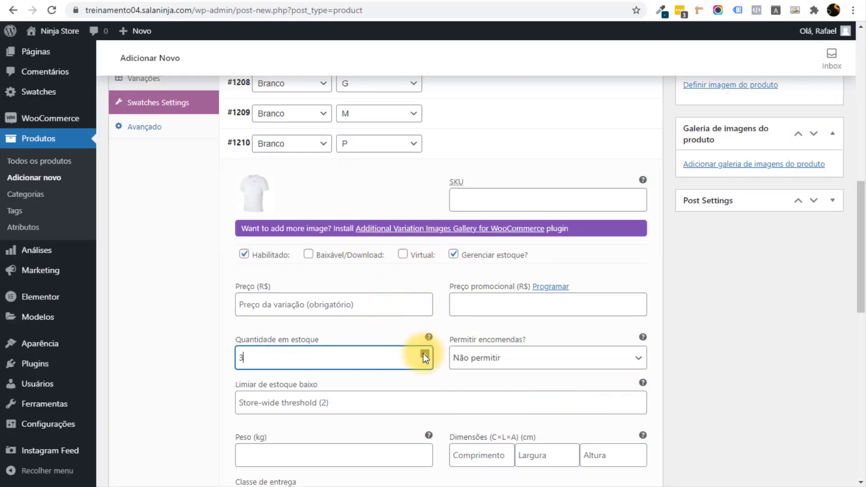
click(423, 353)
click(365, 305)
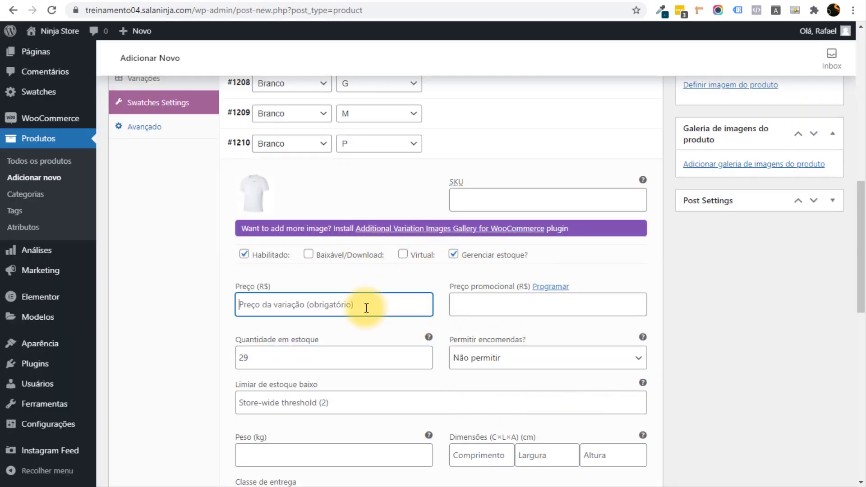
text(97)
- Enter weight 0.500 kg and dimensions 20×20×20 cm, then collapse variation #1210
scroll(367, 377, down, 3)
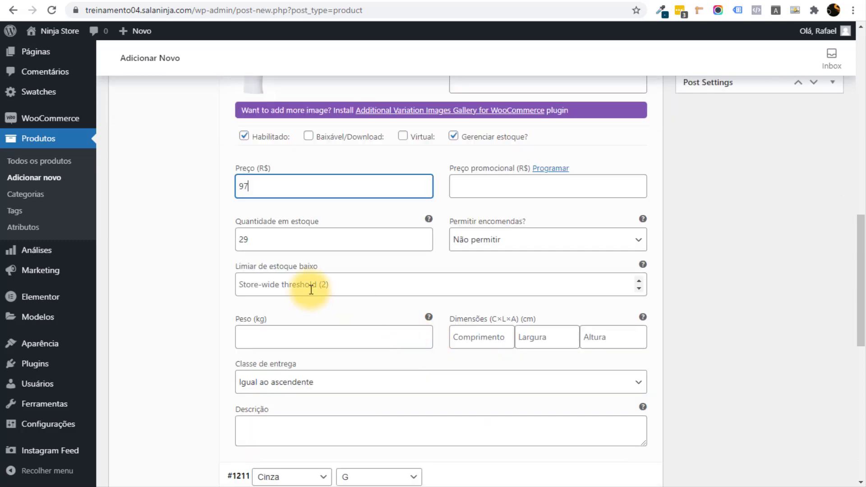
click(300, 341)
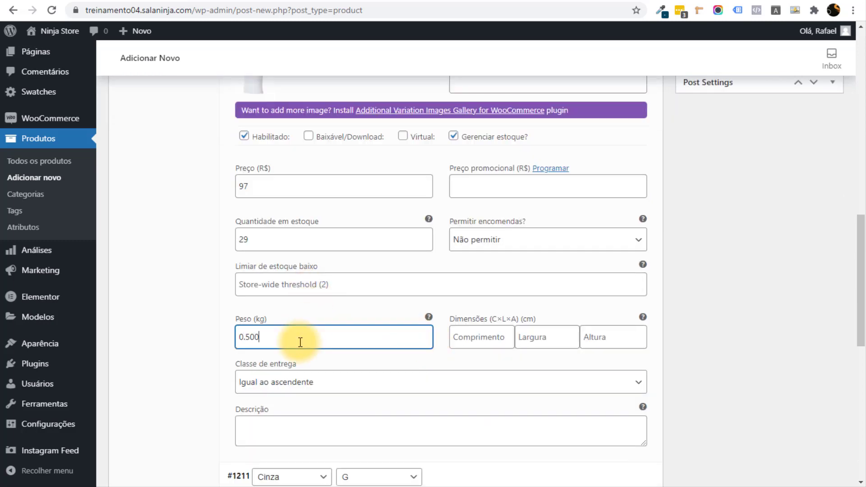
text(0.500)
key(Tab)
text(20)
key(Tab)
text(20)
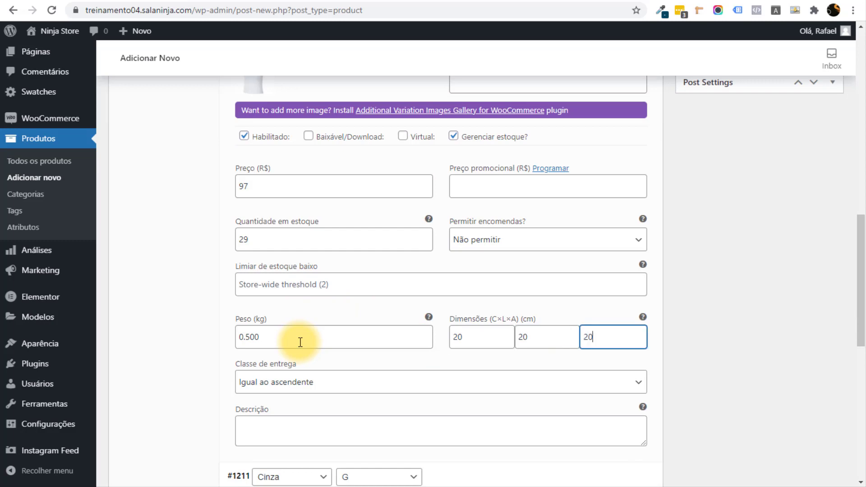
scroll(316, 343, up, 4)
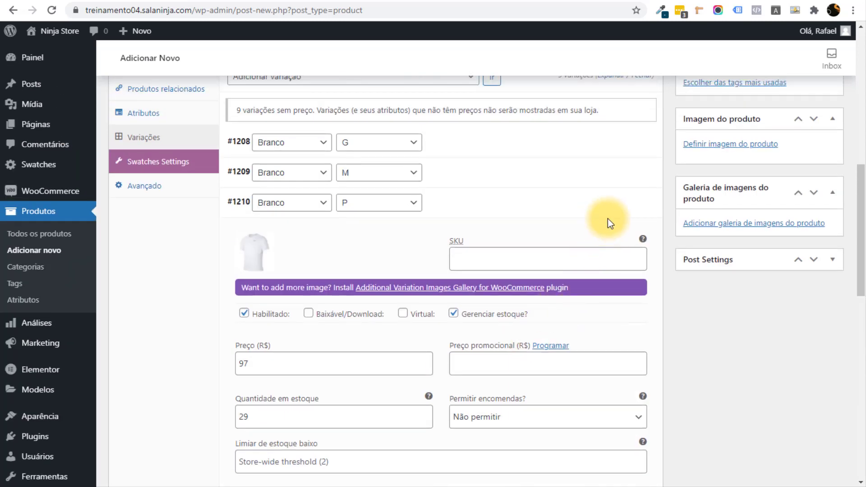
click(618, 203)
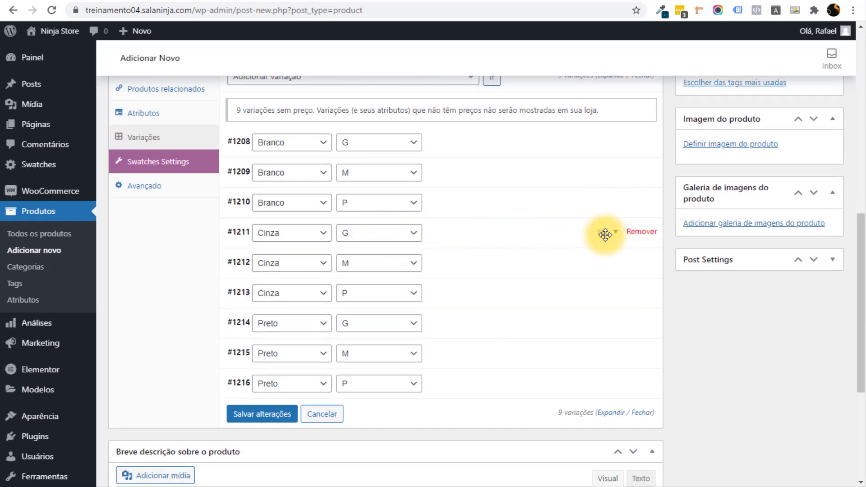
- Set the dark grey t-shirt as variation #1211's image
click(617, 233)
click(241, 284)
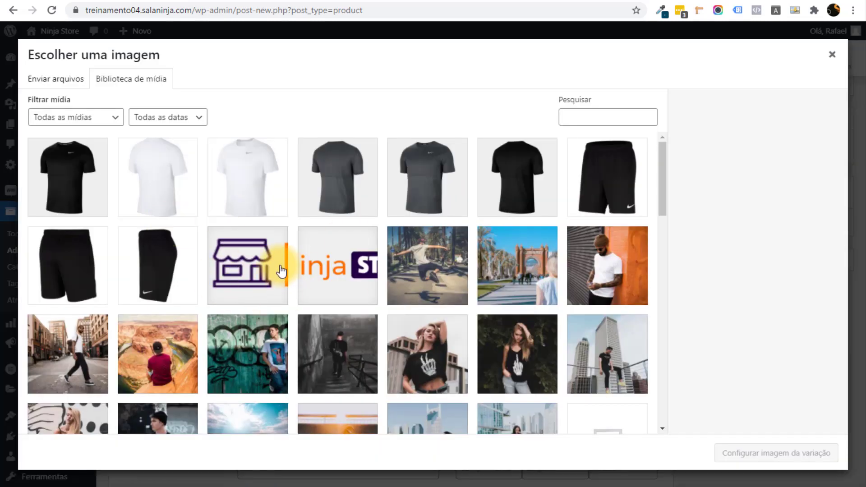
click(428, 193)
click(721, 455)
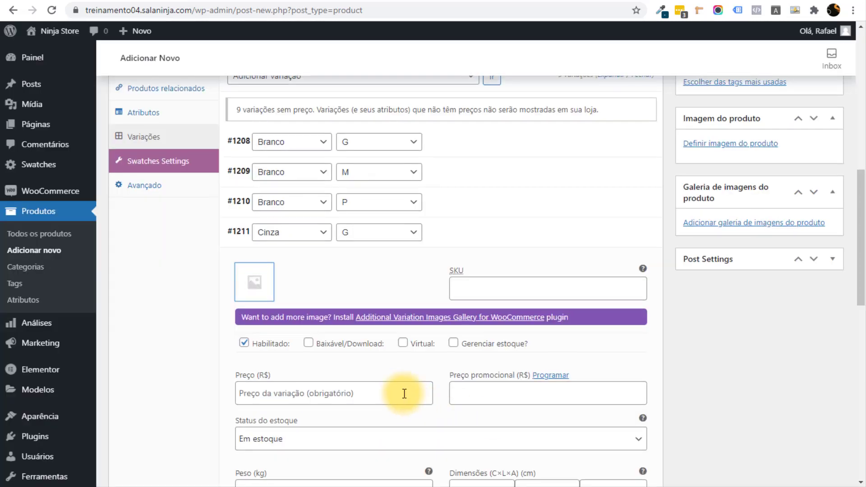
- Enable stock management on variation #1211 with 80 in stock and price 97
scroll(403, 392, down, 3)
click(453, 228)
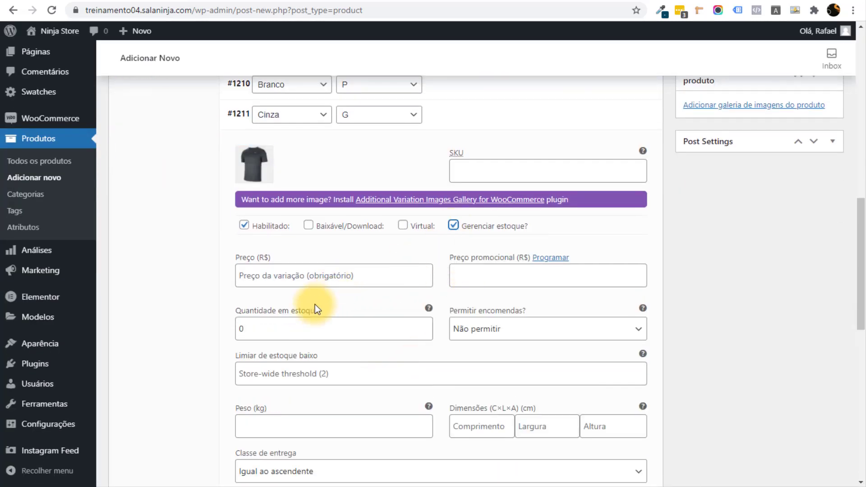
double_click(289, 325)
scroll(288, 253, up, 1)
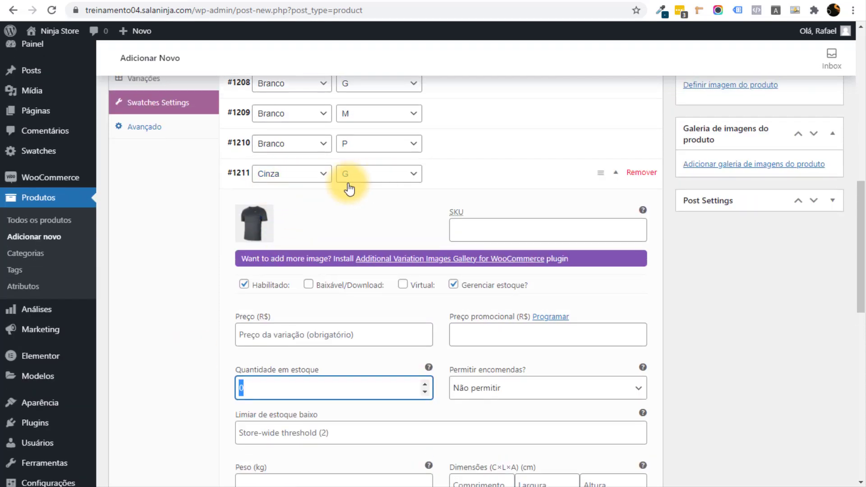
click(298, 331)
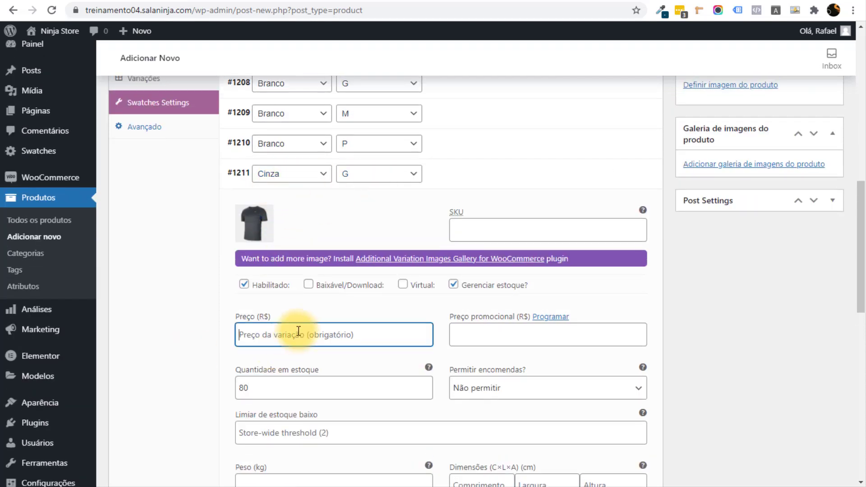
- Give variation #1211 weight 0.500 kg and dimensions 20×20×20 cm
scroll(304, 328, down, 3)
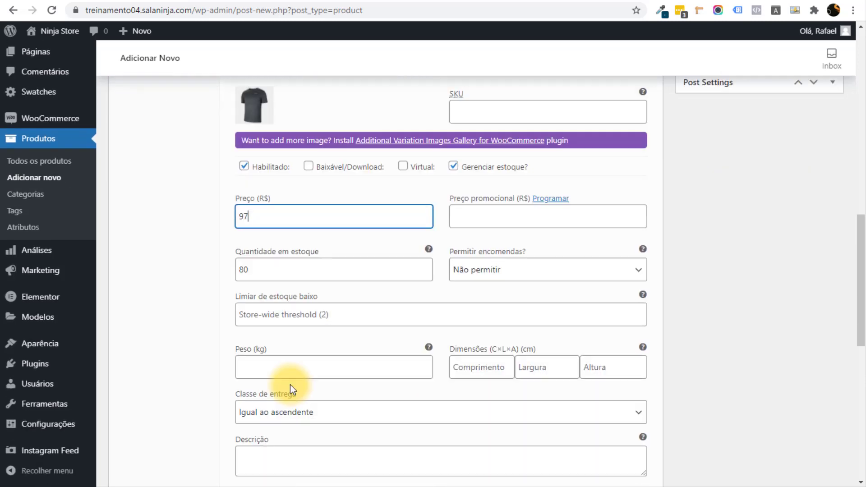
click(297, 368)
text(0.500)
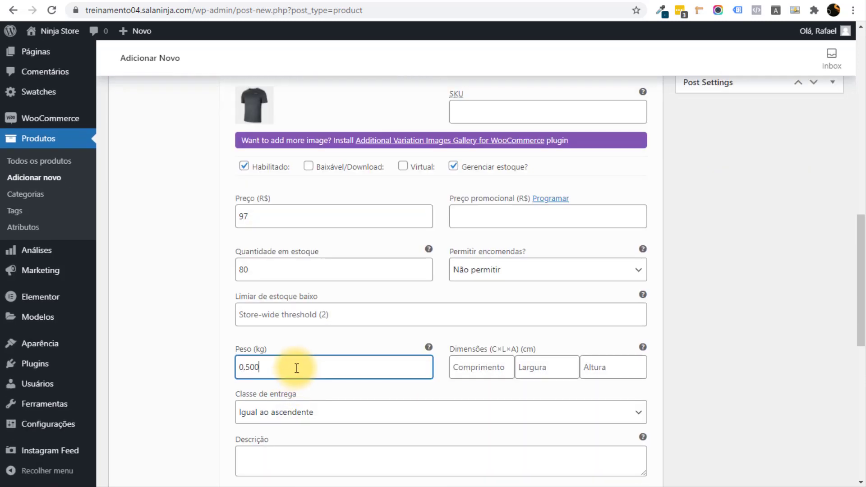
key(Tab)
text(20)
key(Tab)
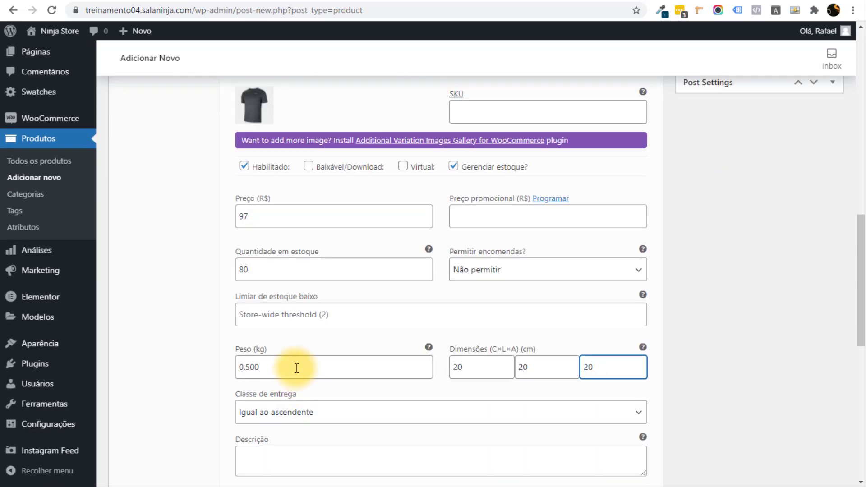
scroll(307, 350, up, 3)
scroll(267, 253, down, 2)
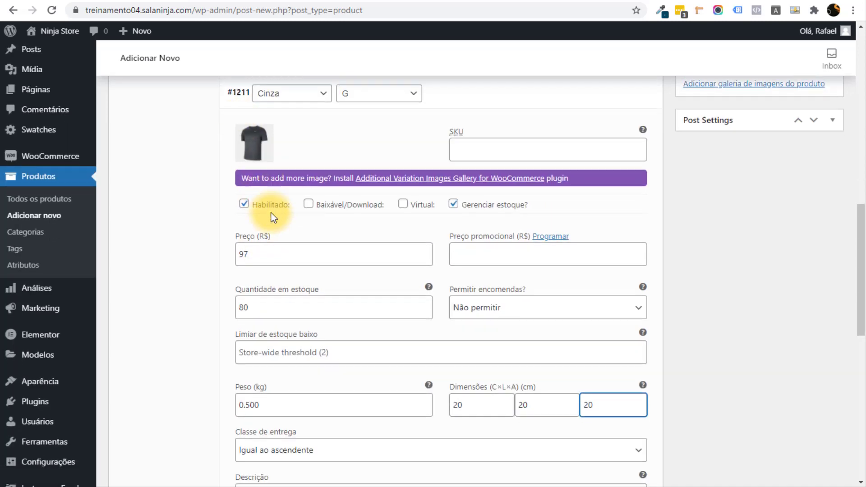
scroll(316, 217, down, 5)
scroll(451, 248, up, 6)
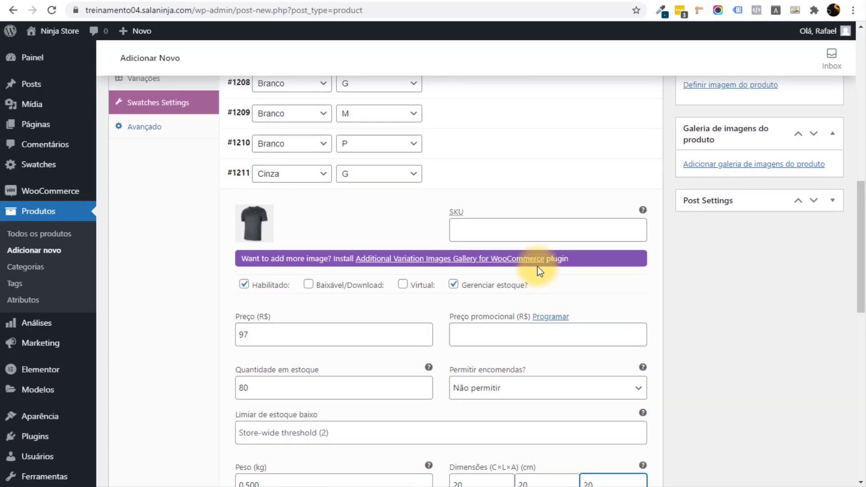
- Switch to variation #1212 and set the grey t-shirt as its image
mouse_move(514, 190)
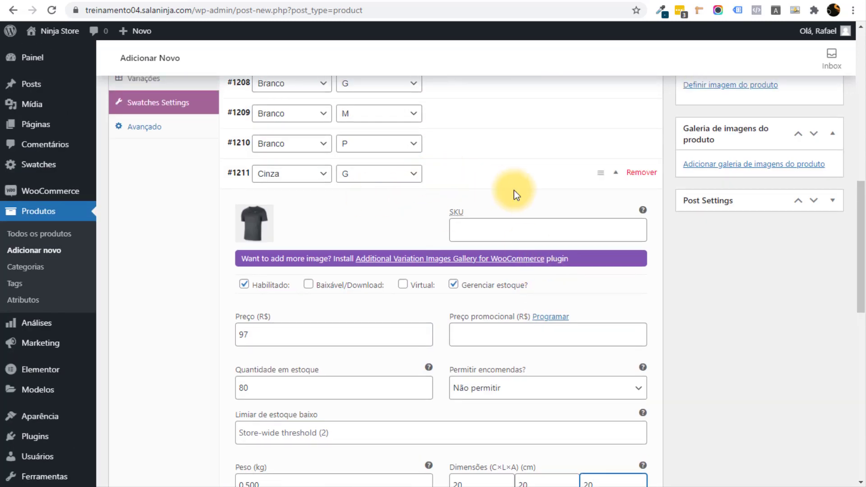
click(604, 198)
click(613, 209)
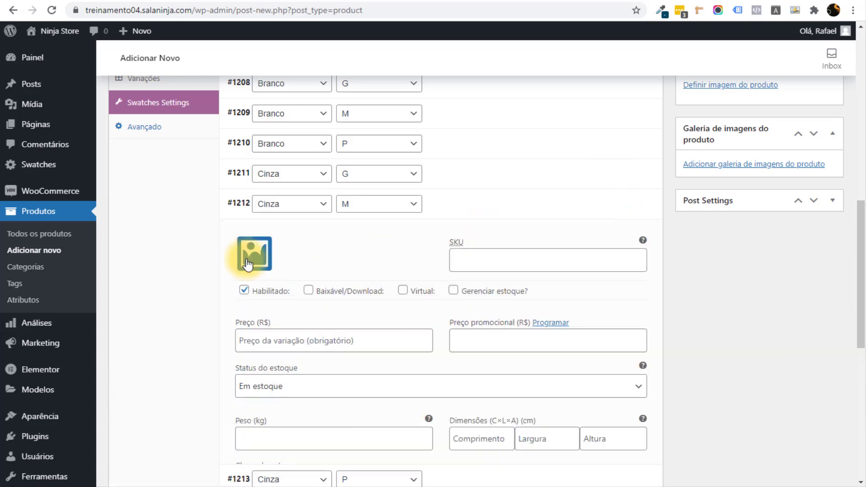
click(248, 264)
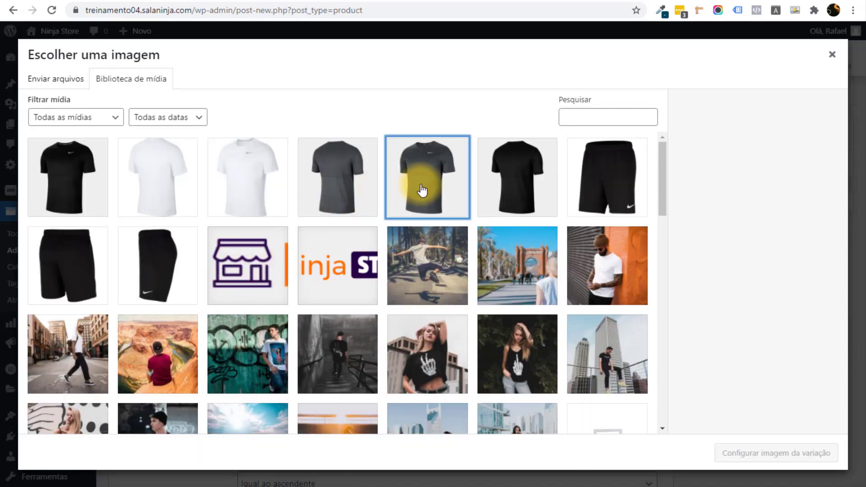
click(423, 191)
click(731, 451)
- Enable stock management on variation #1212 with 16 in stock and price 97
scroll(387, 329, down, 3)
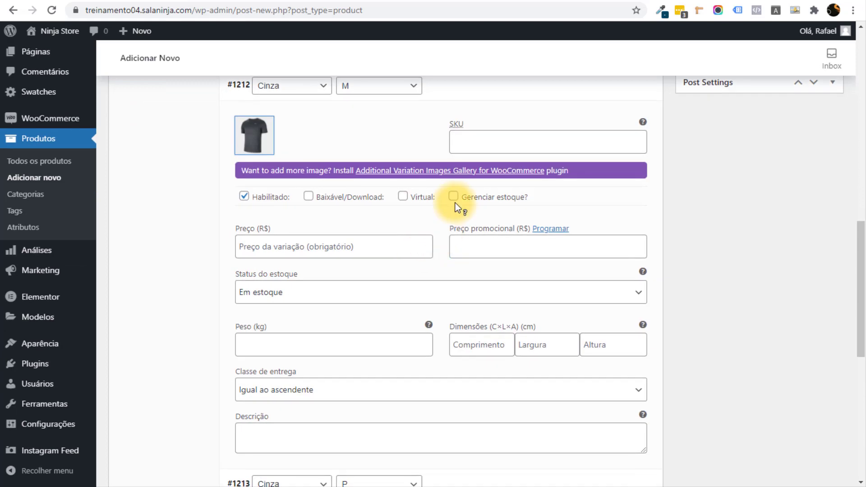
click(454, 197)
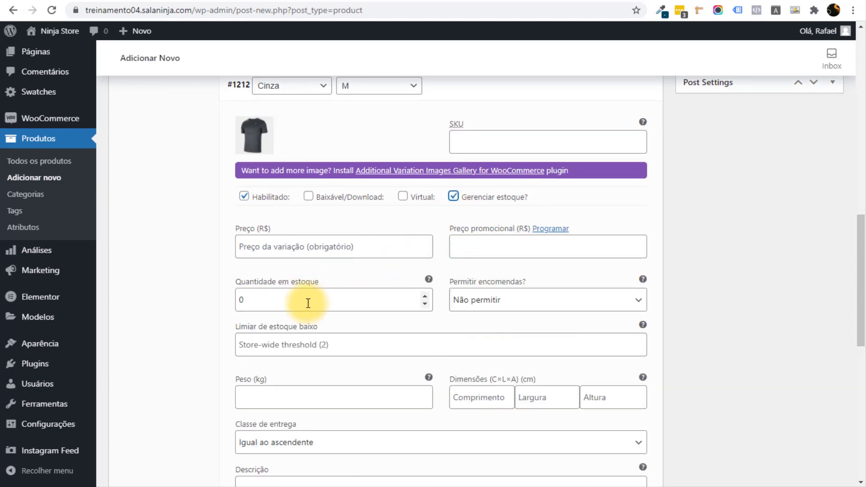
click(425, 296)
drag(425, 299, 425, 299)
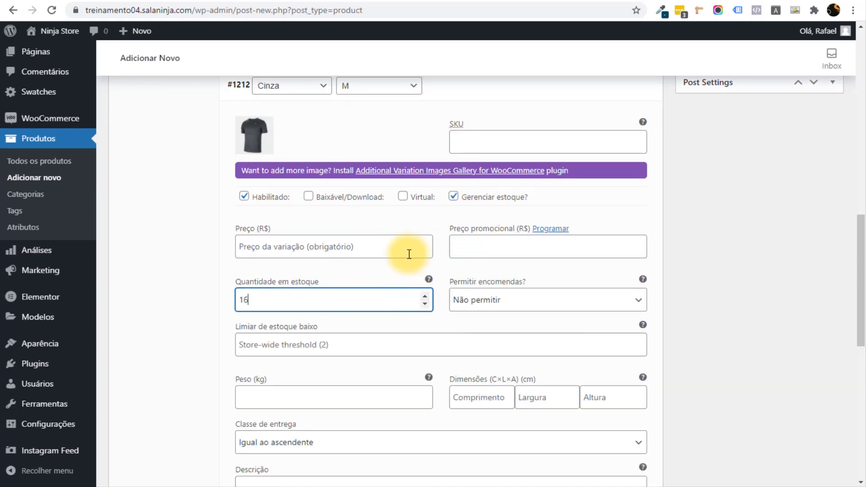
click(406, 252)
text(97)
- Give variation #1212 weight 0.500 kg and dimensions 20×20×20 cm
click(285, 402)
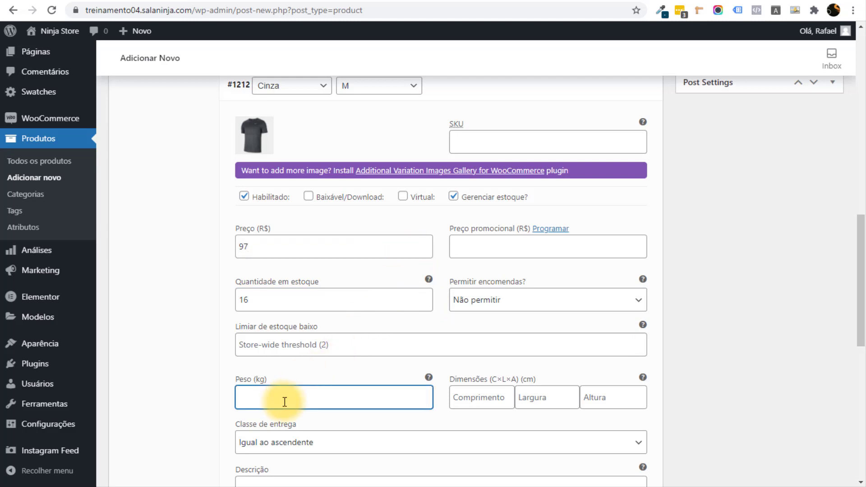
text(0.500)
key(Tab)
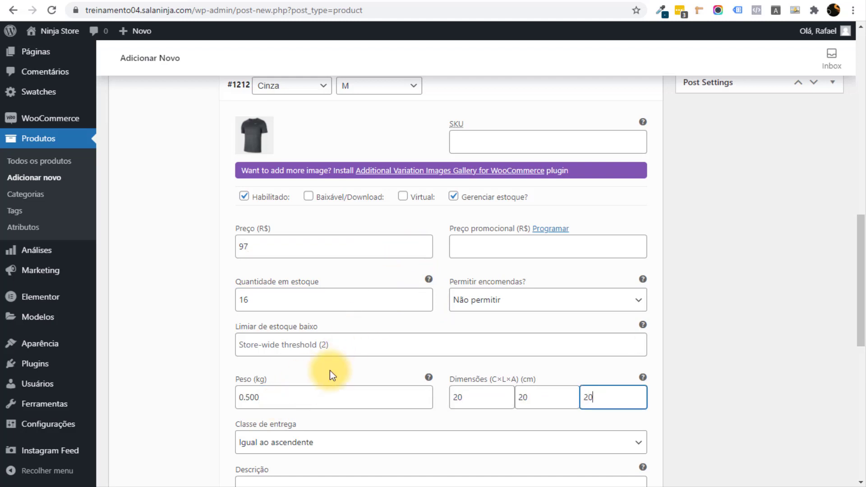
scroll(329, 370, up, 4)
- Switch to variation #1213 and set the grey camisa-2 shirt as its image
click(581, 280)
scroll(396, 280, down, 3)
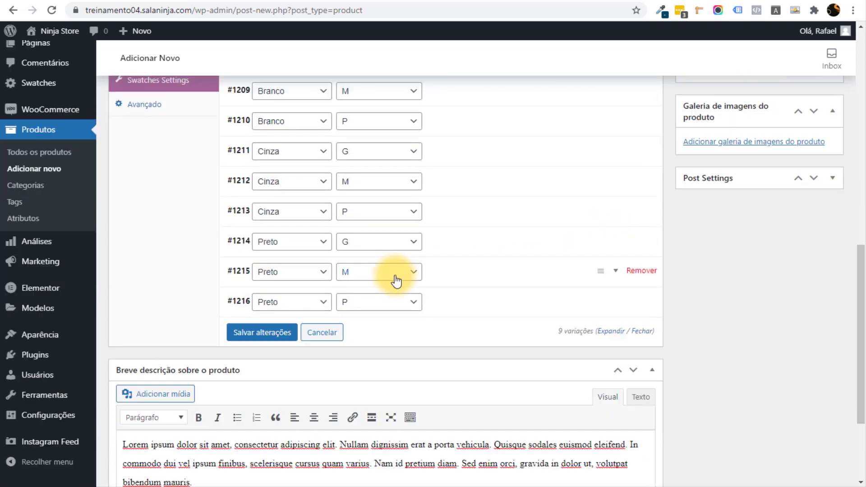
click(611, 176)
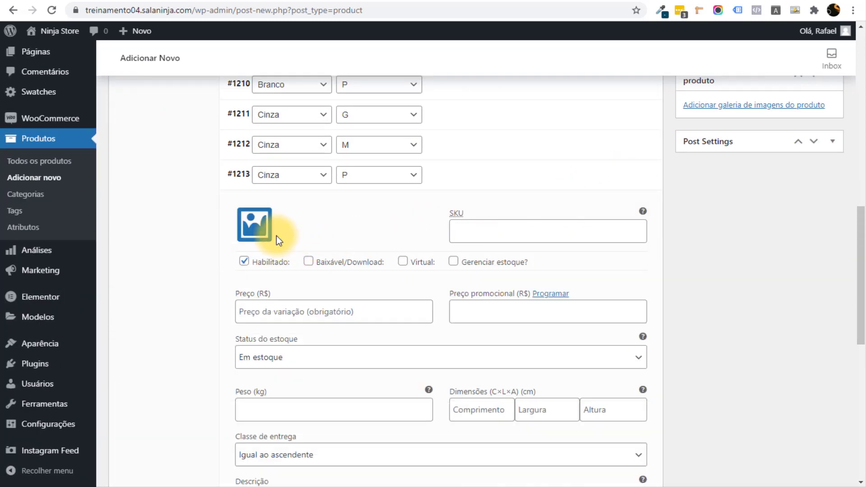
click(255, 226)
click(424, 184)
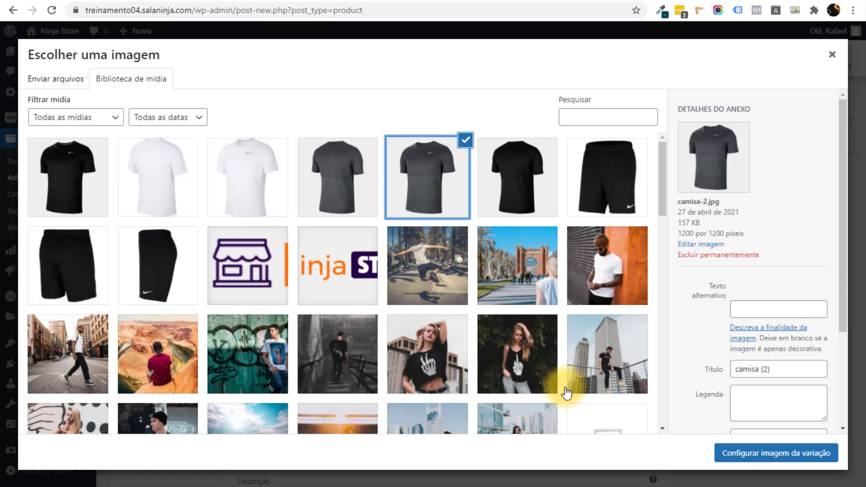
click(749, 457)
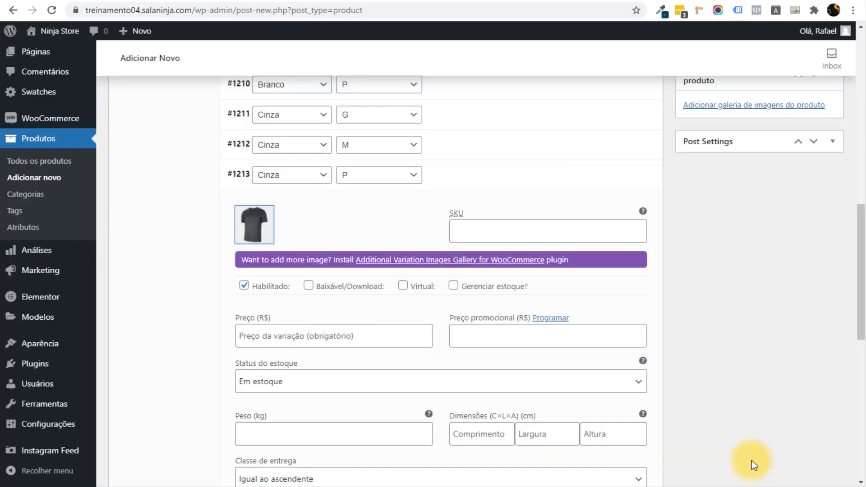
- Enable stock management on variation #1213 with 21 in stock and price 97
click(460, 286)
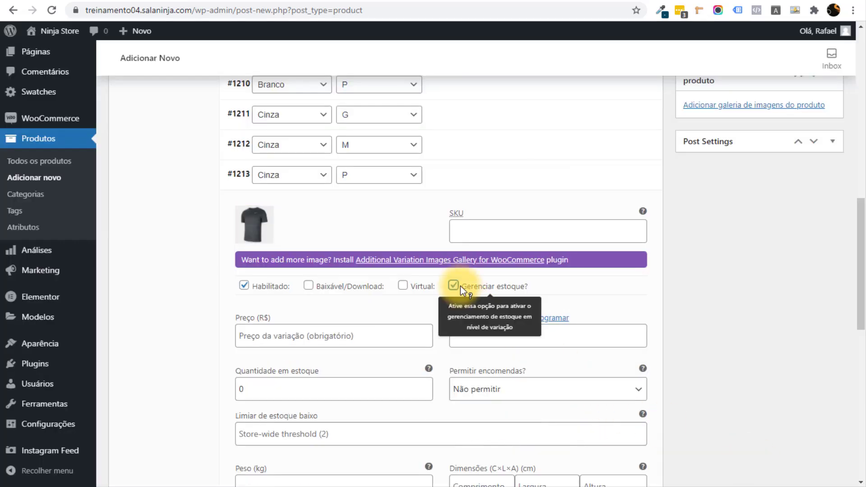
click(429, 386)
click(391, 333)
text(97)
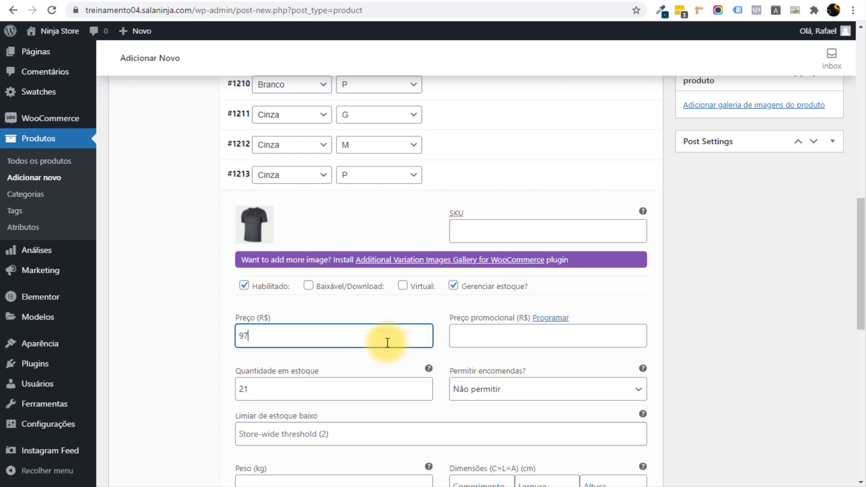
- Give variation #1213 weight 0.500 kg and dimensions 20×20×20 cm
scroll(321, 390, down, 1)
scroll(321, 389, down, 2)
click(332, 363)
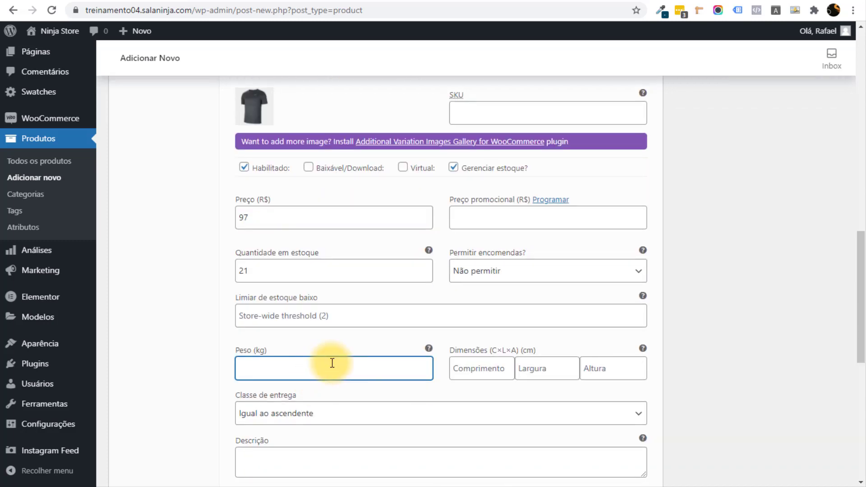
key(Tab)
text(20)
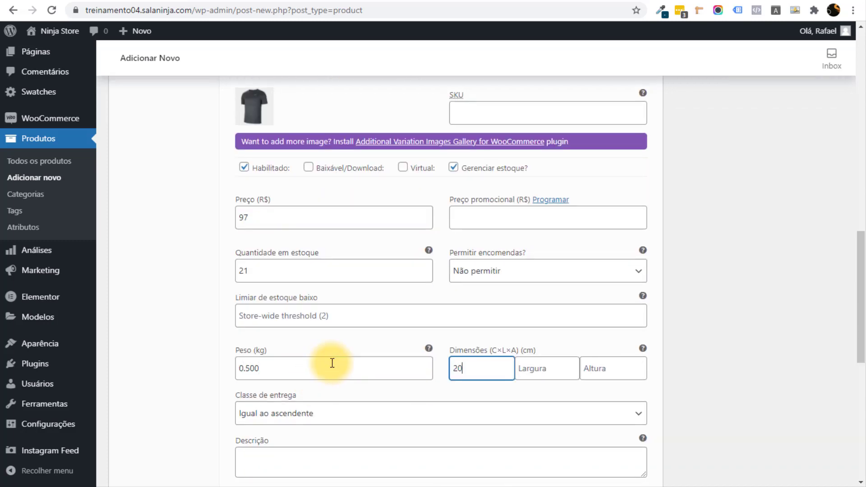
scroll(387, 352, down, 2)
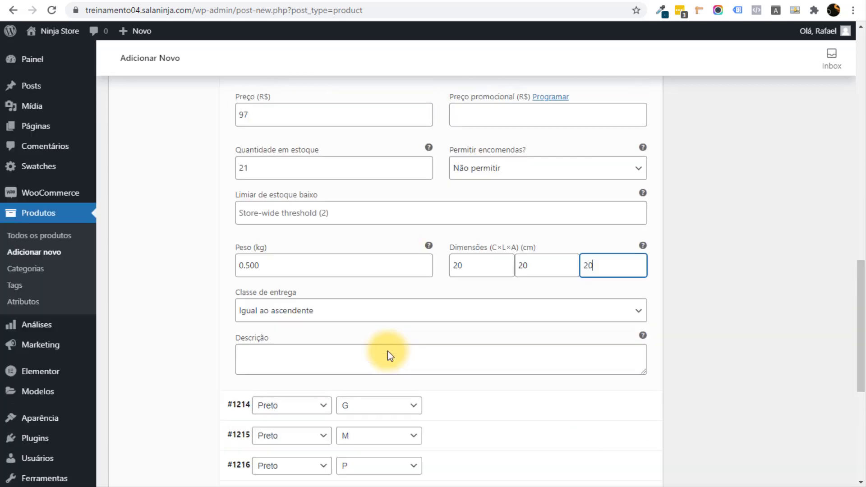
scroll(556, 289, up, 6)
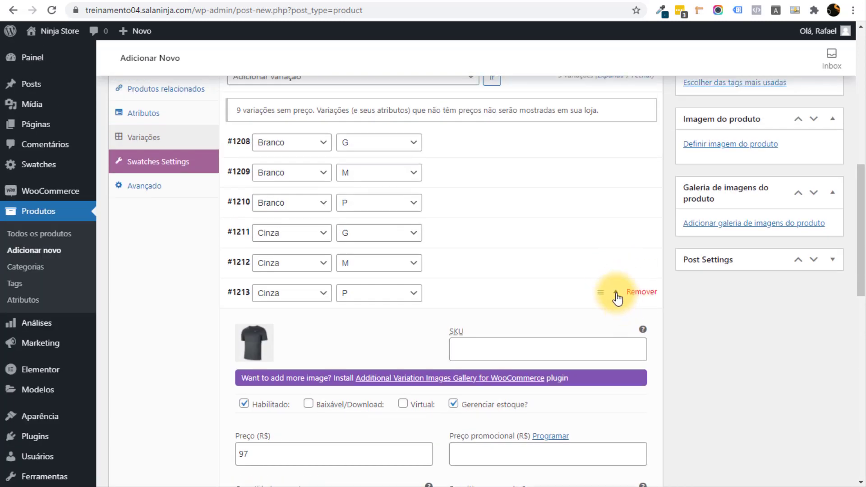
- Collapse variation #1213, expand #1214 and give it the black shirt image
click(611, 291)
scroll(496, 325, down, 4)
scroll(424, 271, up, 3)
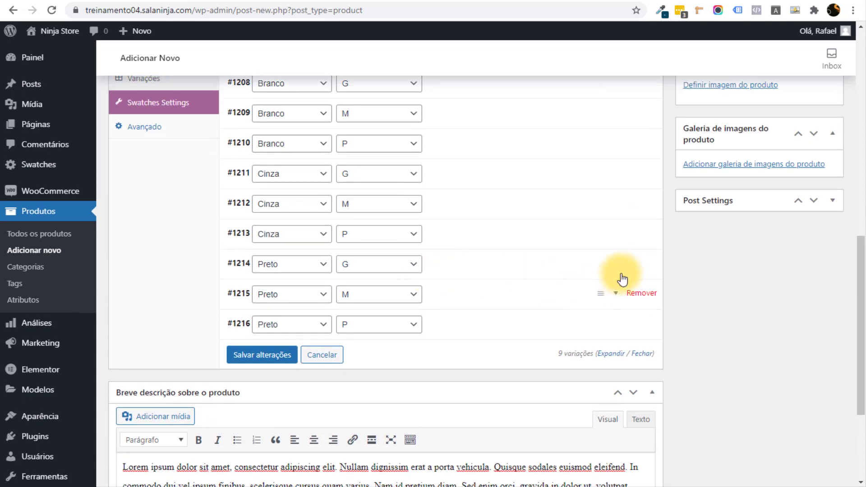
click(617, 267)
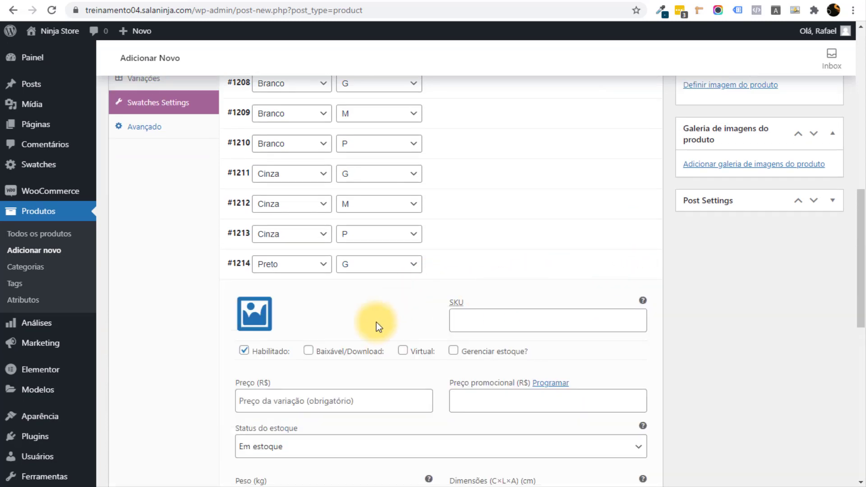
click(253, 311)
click(86, 205)
click(727, 454)
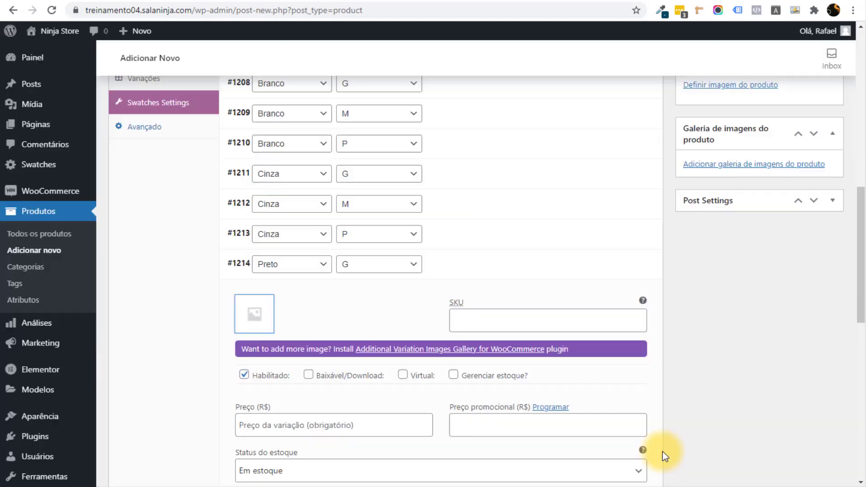
- Turn on stock management for #1214 with 25 in stock and price 97
scroll(518, 426, down, 3)
click(453, 257)
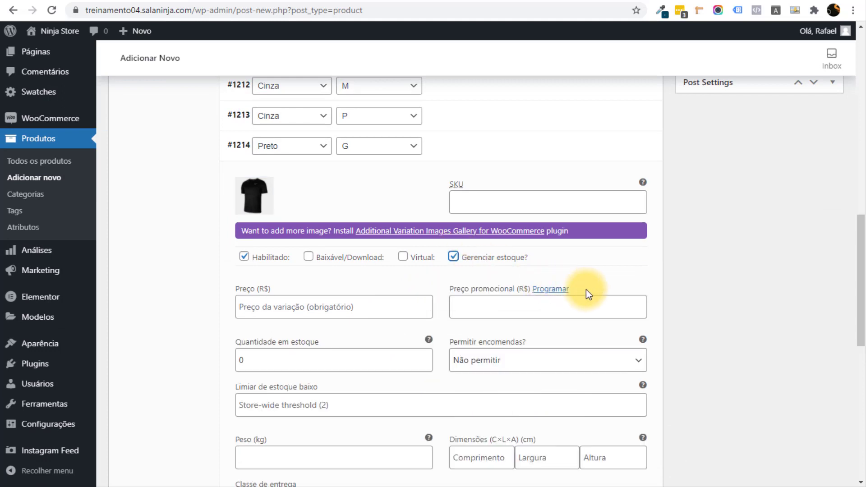
triple_click(426, 355)
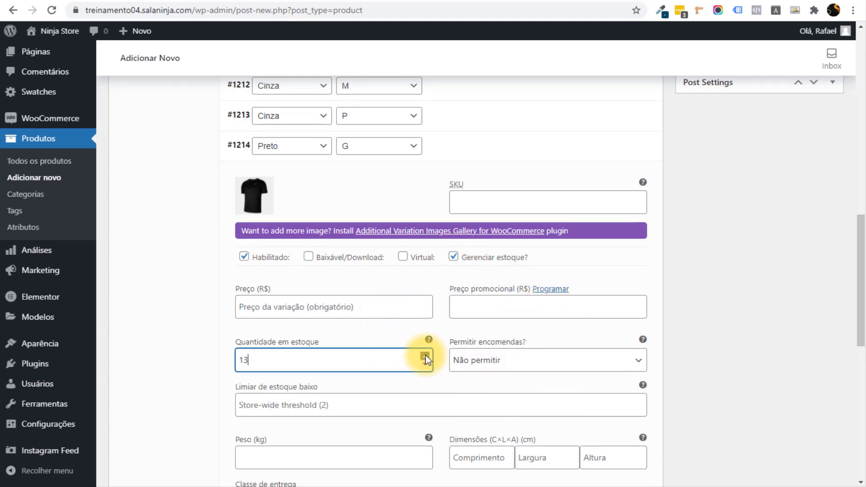
key(BackSpace)
key(BackSpace)
text(25)
click(348, 310)
text(97)
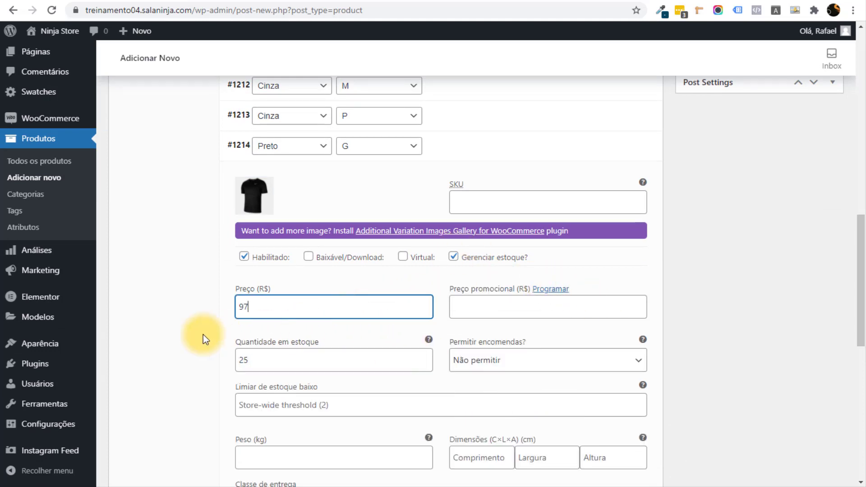
click(203, 334)
- Enter weight 0.500 kg and dimensions 20×20×20 cm for variation #1214
scroll(206, 341, down, 2)
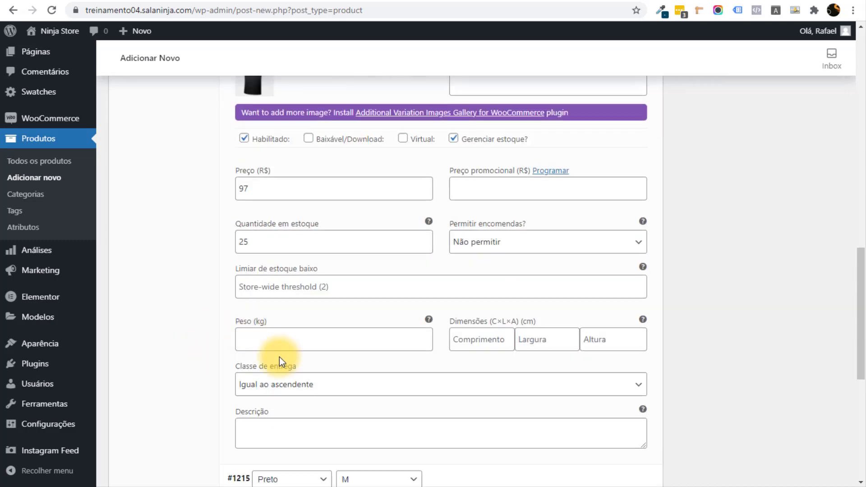
click(306, 337)
text(0.500)
key(Tab)
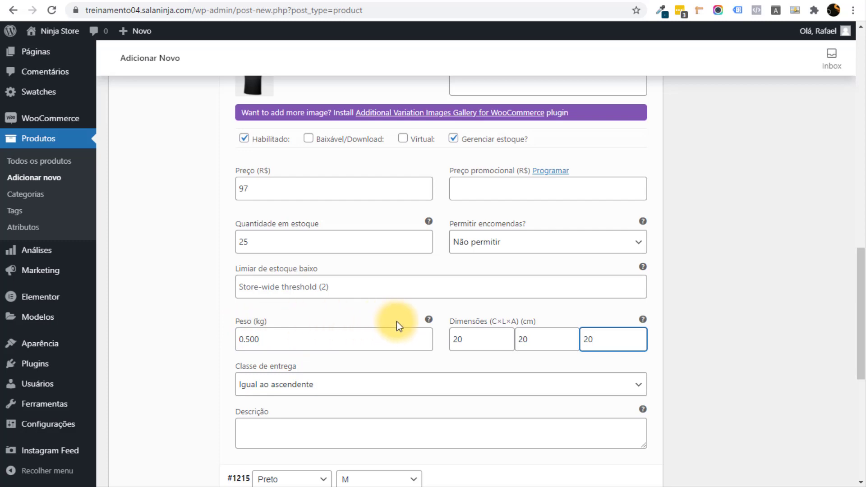
scroll(545, 332, down, 2)
scroll(546, 332, up, 5)
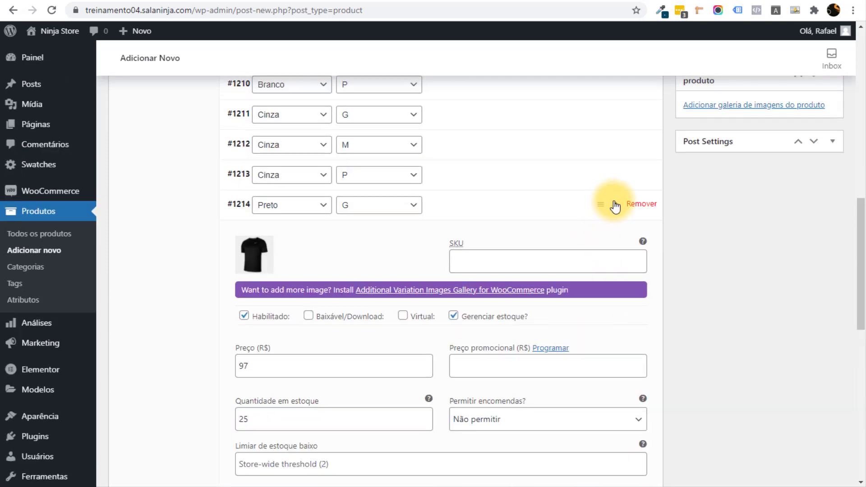
- Collapse #1214, expand variation #1215 and set the black shirt image
click(616, 205)
click(615, 236)
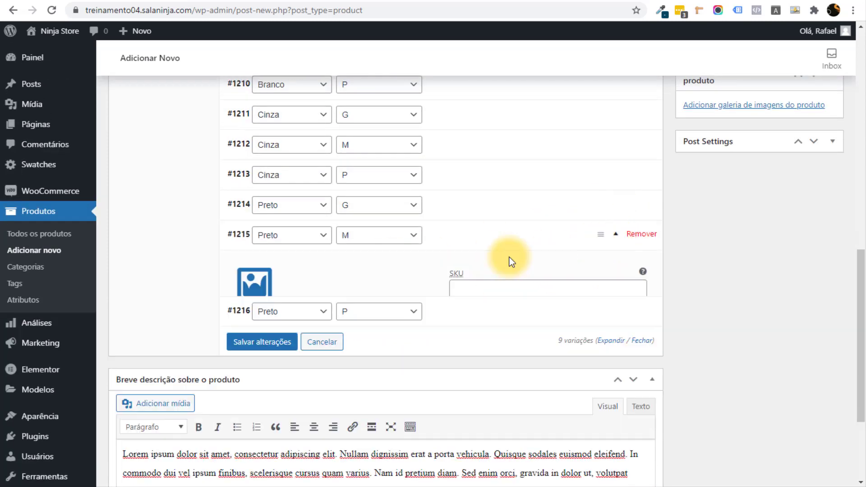
click(252, 285)
click(106, 201)
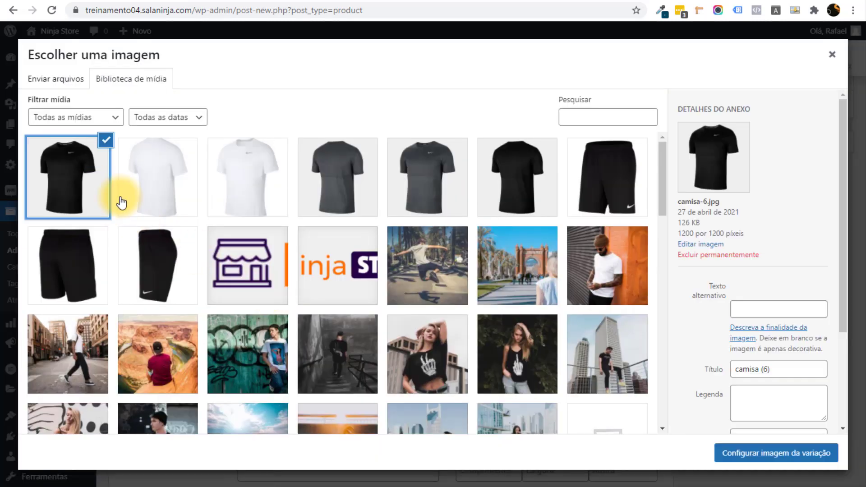
click(769, 453)
- Enable stock management with 22 in stock, price 97 and sale price 47
scroll(353, 336, down, 1)
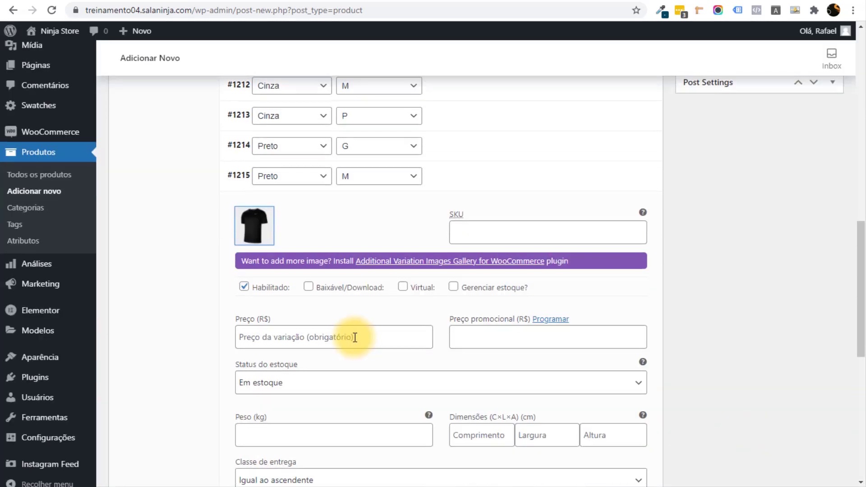
click(453, 288)
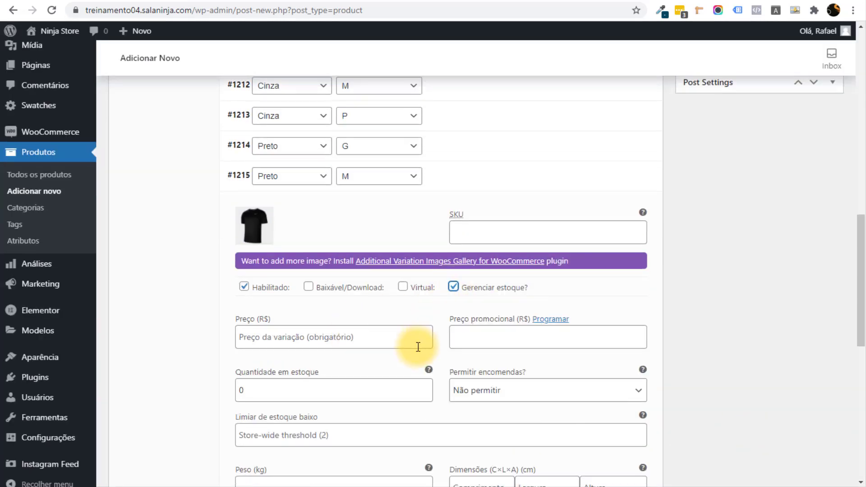
click(425, 387)
click(385, 335)
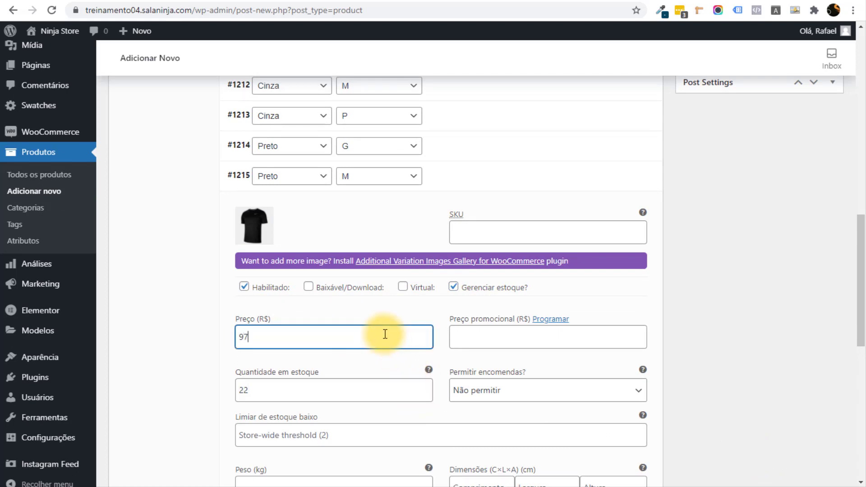
click(522, 347)
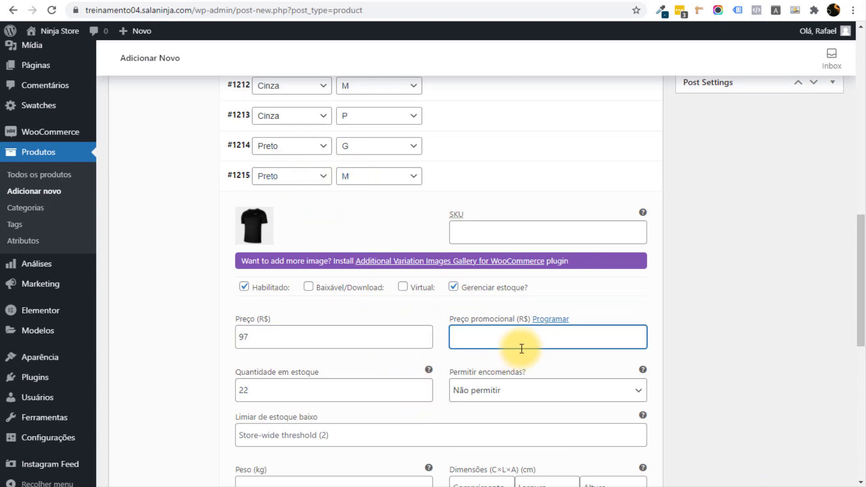
- Enter weight 0.500 kg and dimensions 20×20×20 cm for variation #1215
scroll(522, 348, down, 4)
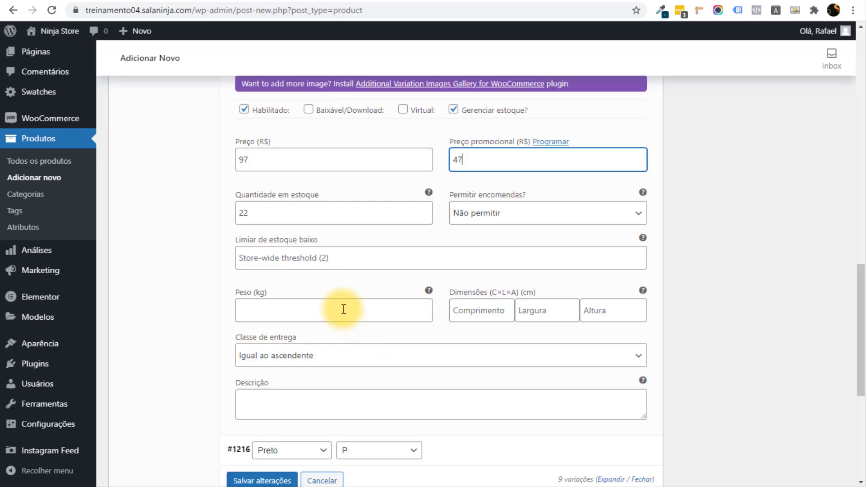
click(343, 309)
key(Tab)
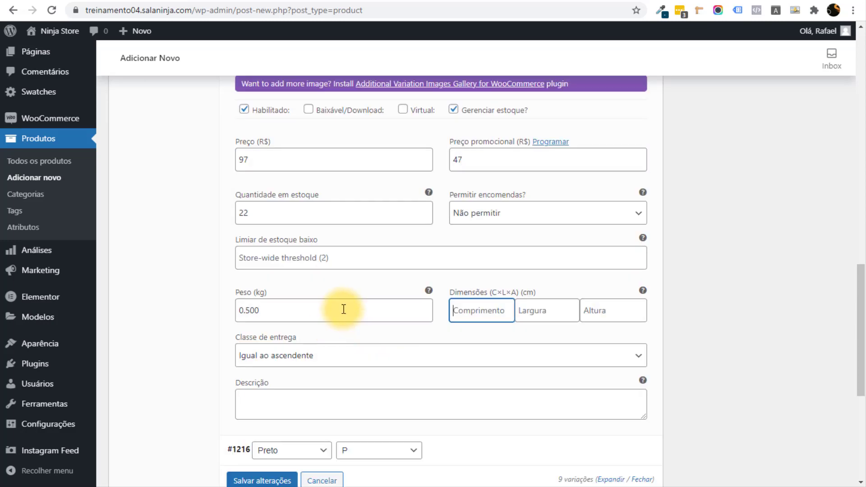
text(20)
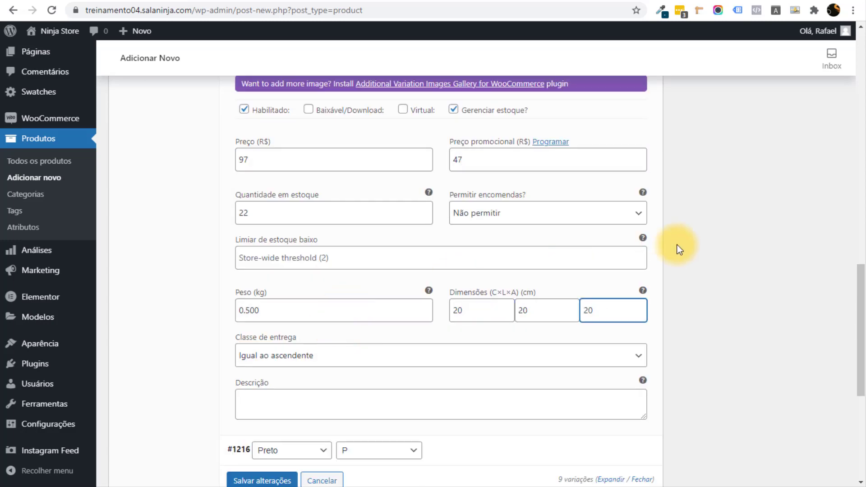
scroll(613, 187, up, 4)
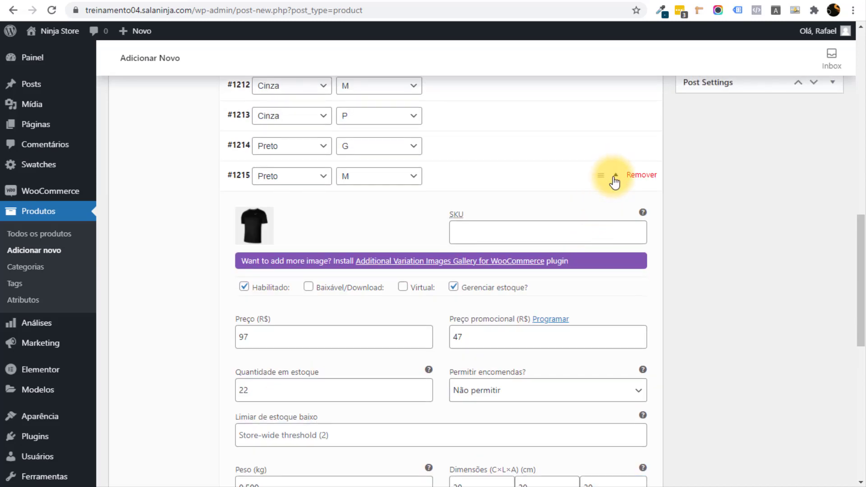
- Collapse #1215, expand variation #1216 and set the black T-shirt image
click(614, 179)
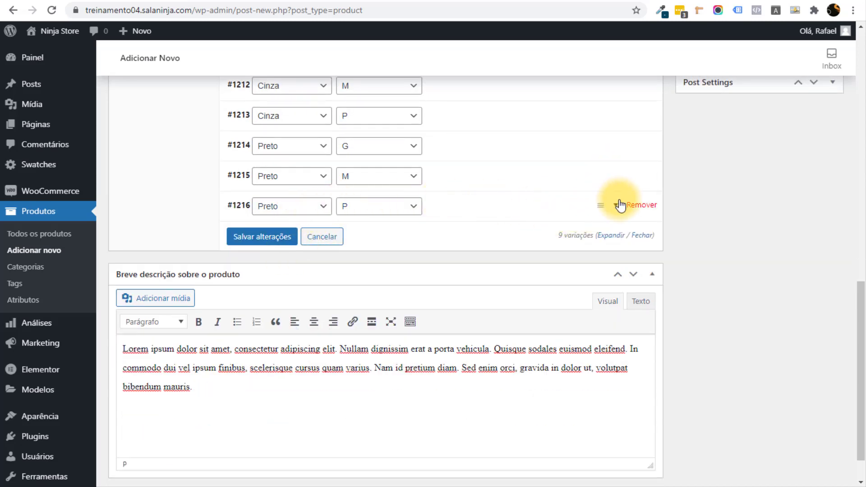
click(616, 209)
click(265, 270)
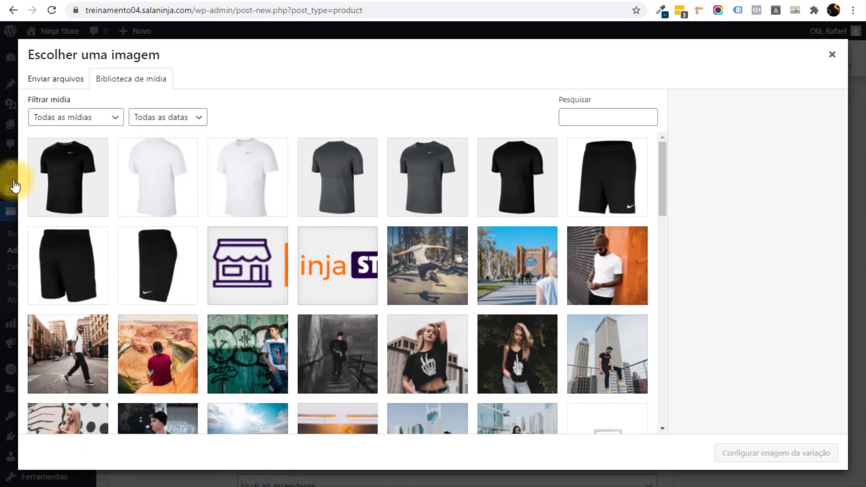
click(52, 173)
click(767, 453)
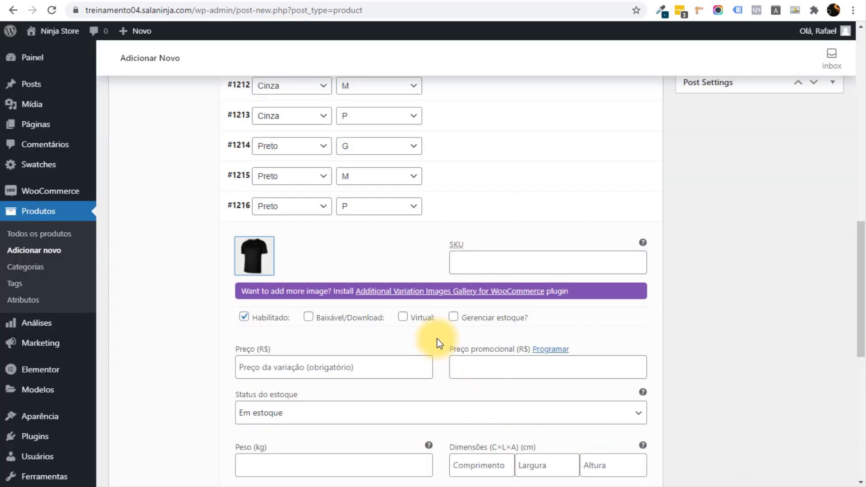
- Enable stock management with 26 in stock and price 97
click(454, 258)
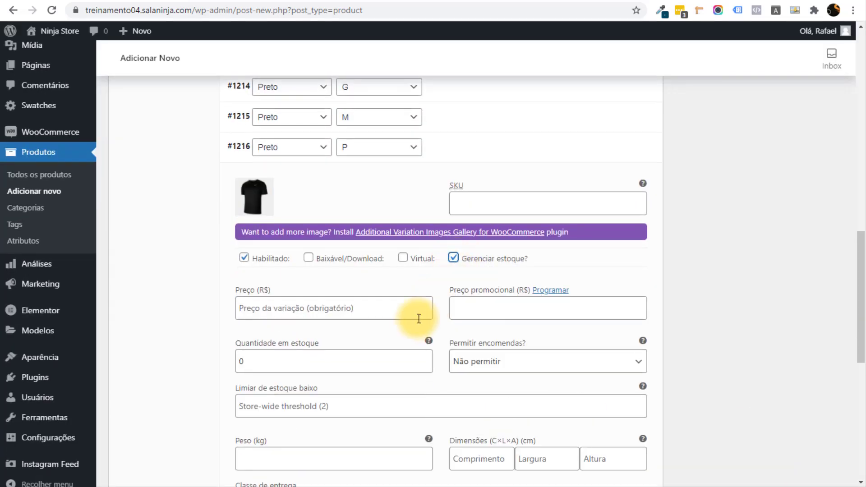
click(423, 354)
click(423, 353)
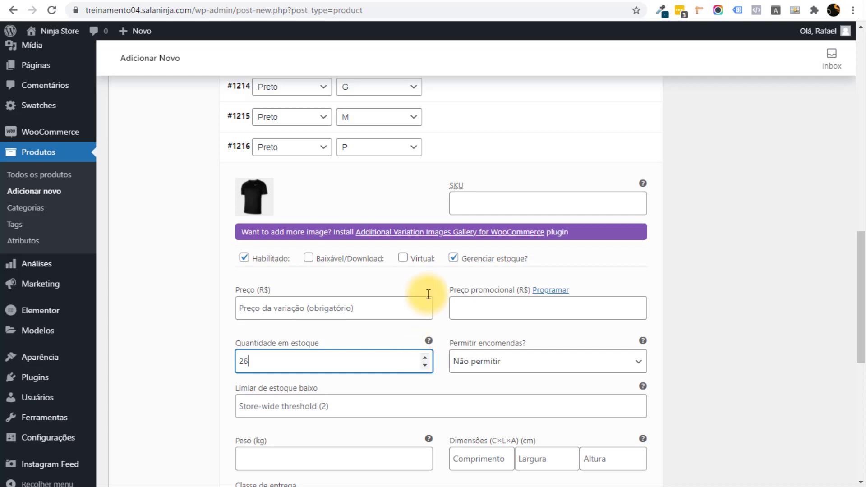
click(336, 311)
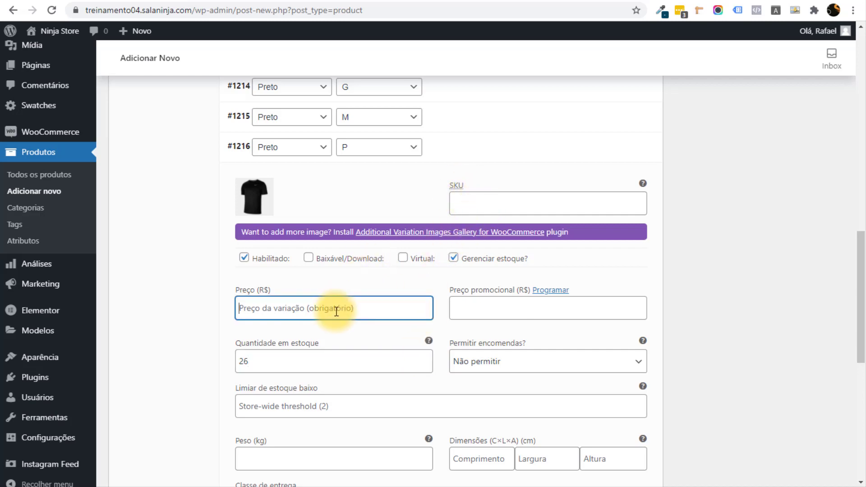
- Enter 0.500 kg and 20×20×20 cm, then save the variation changes
scroll(343, 323, down, 3)
click(346, 338)
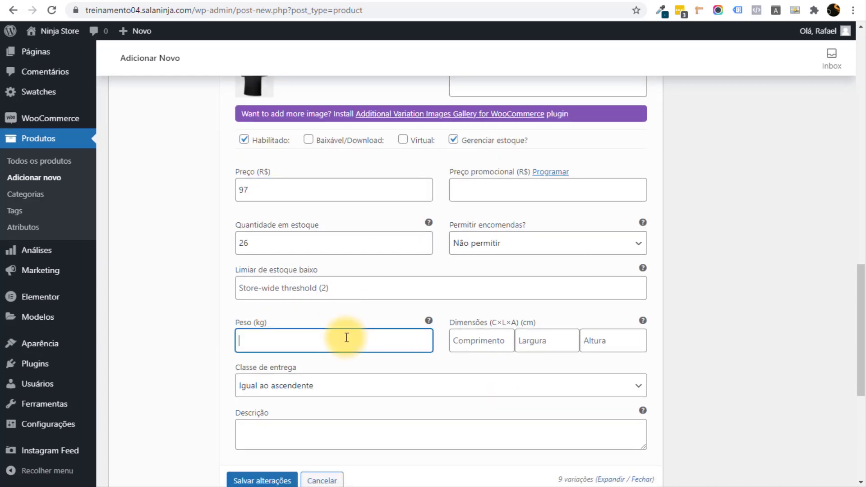
key(Tab)
text(2)
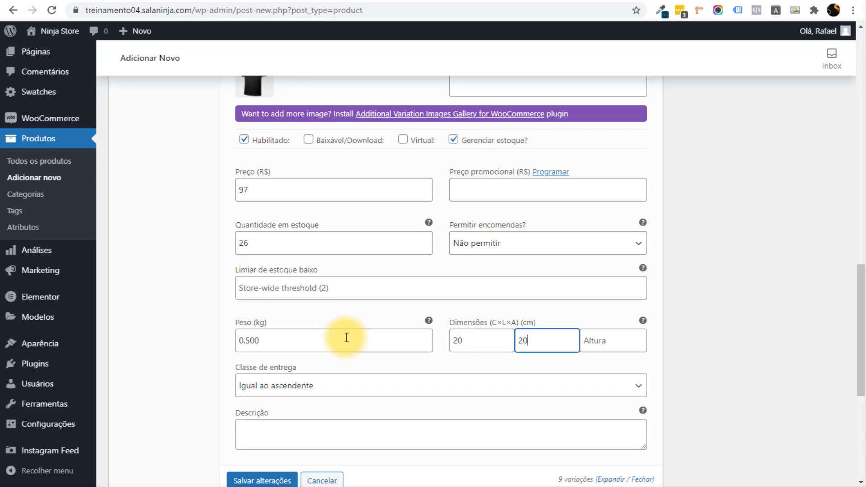
scroll(334, 361, down, 3)
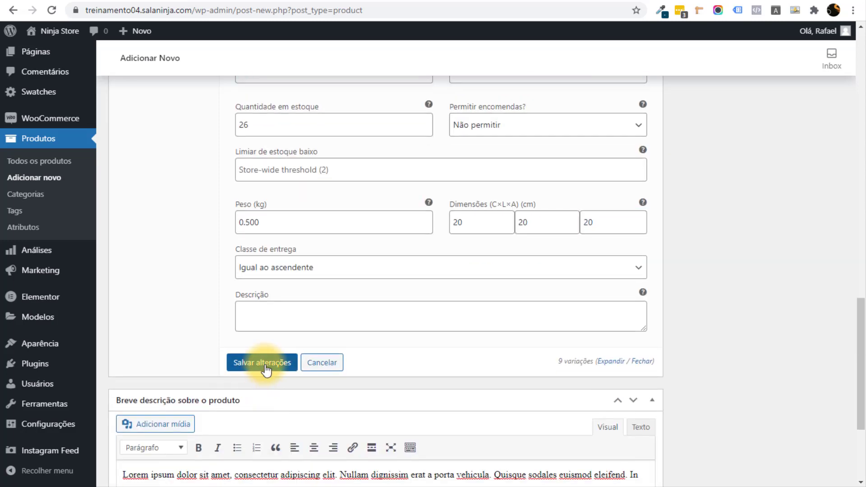
click(265, 363)
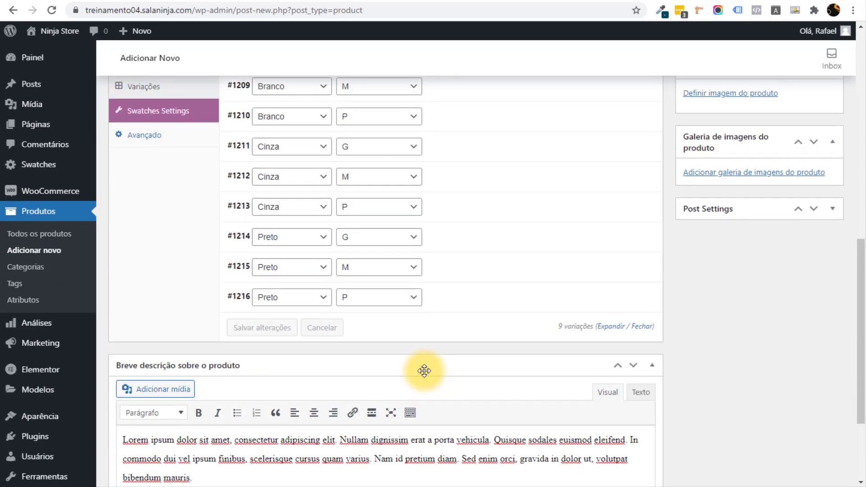
- Put the product in the Masculino category
scroll(469, 325, up, 5)
scroll(257, 230, down, 3)
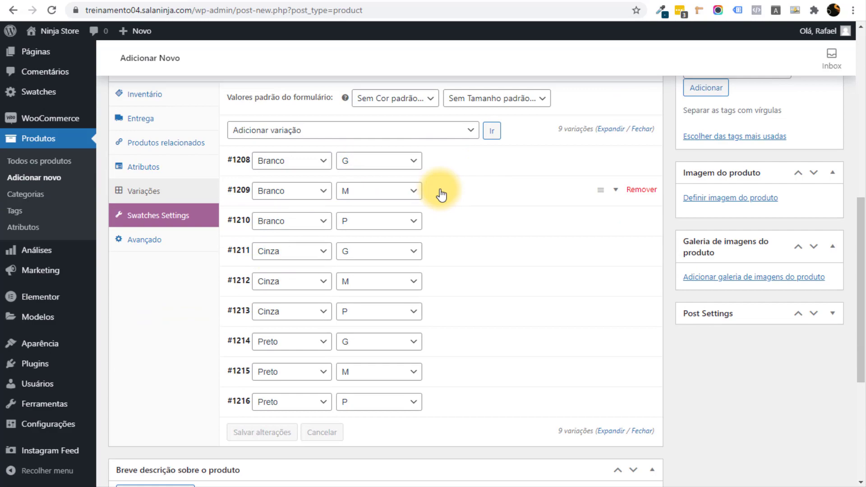
scroll(441, 195, down, 5)
scroll(576, 246, up, 4)
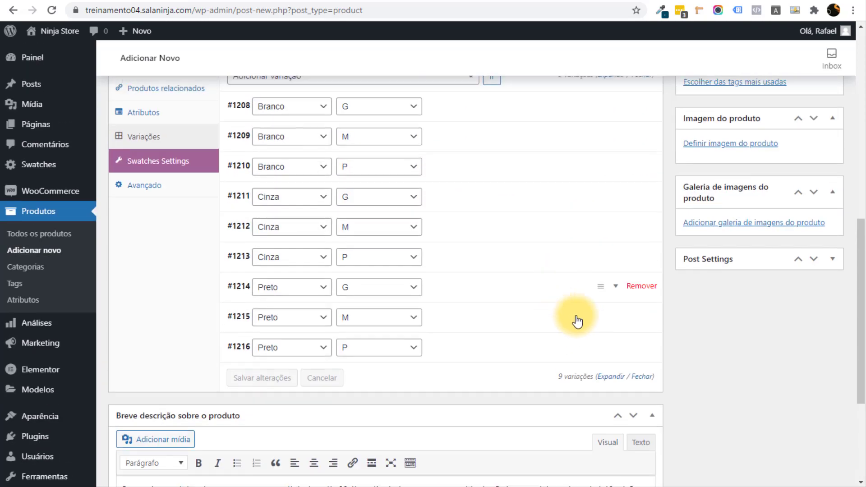
scroll(595, 334, up, 10)
scroll(667, 343, down, 3)
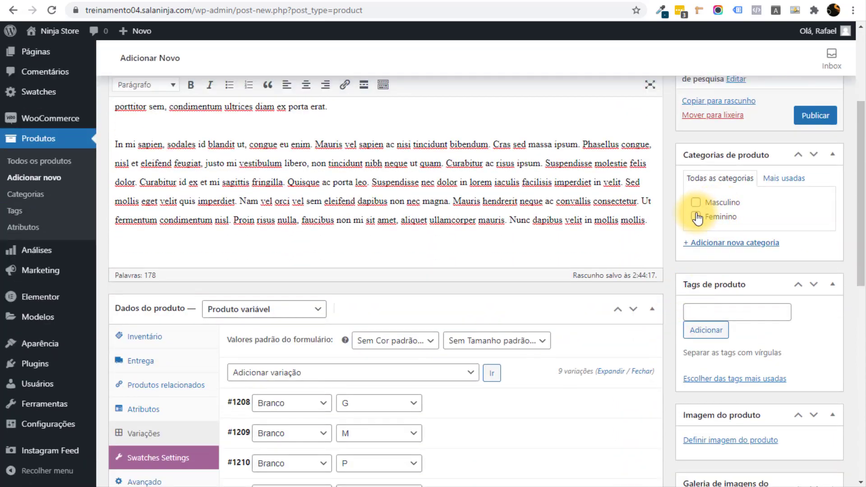
click(707, 206)
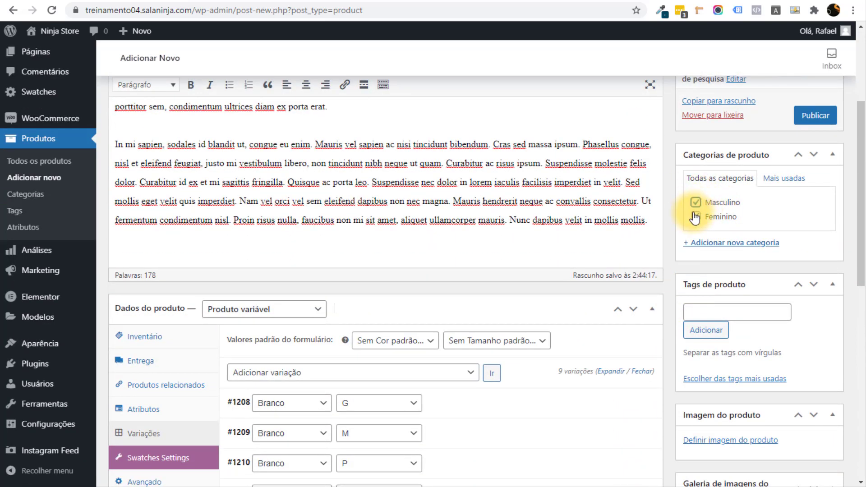
- Set the white T-shirt photo as the main product image
scroll(729, 221, down, 5)
click(724, 212)
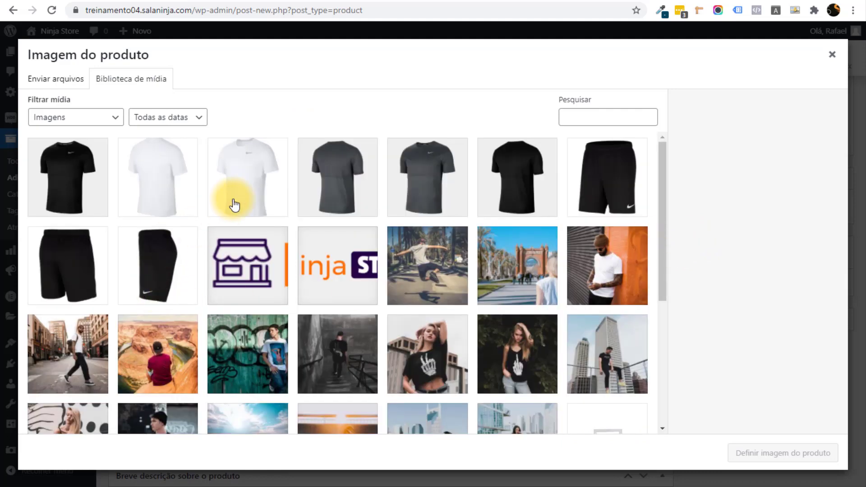
click(232, 199)
click(782, 453)
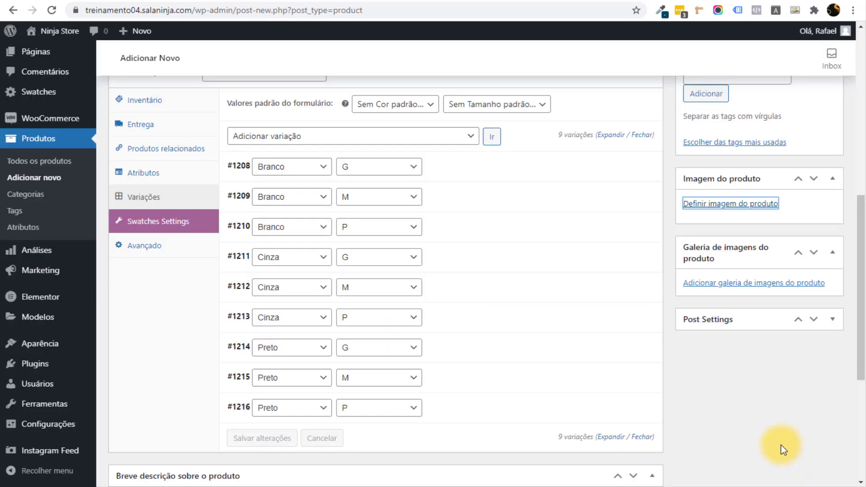
- Add five T-shirt photos to the product gallery and publish the product
click(737, 472)
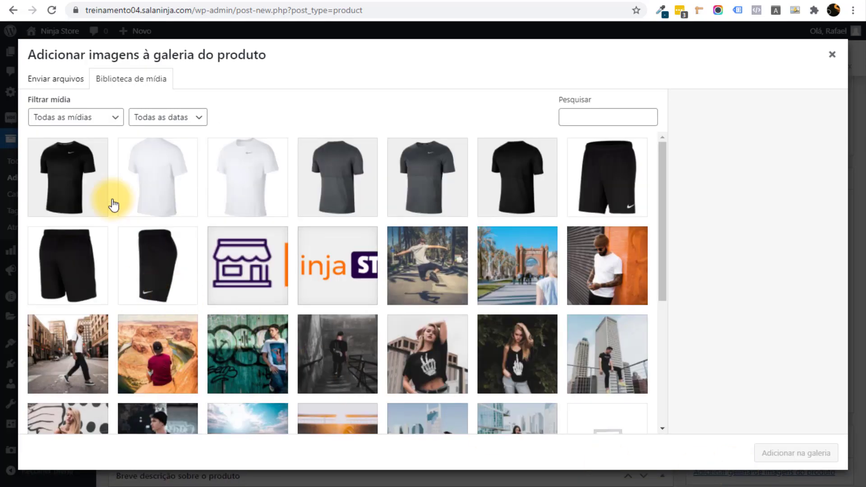
click(97, 187)
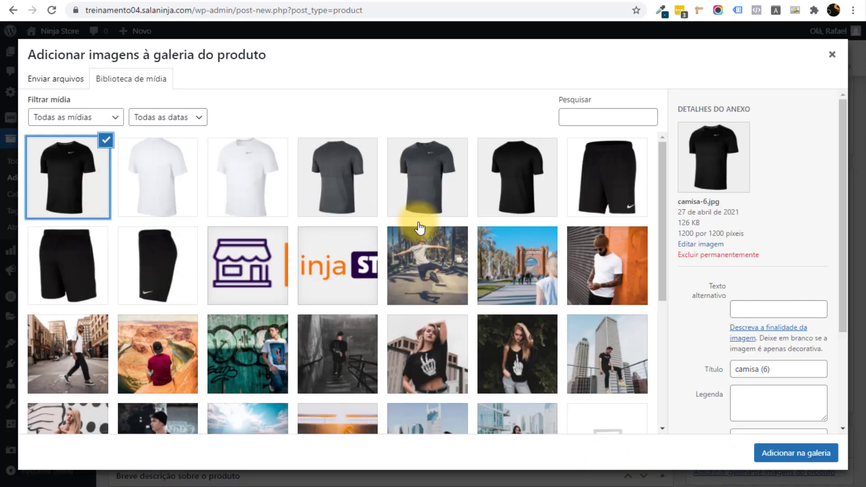
shift+click(534, 197)
ctrl+click(286, 147)
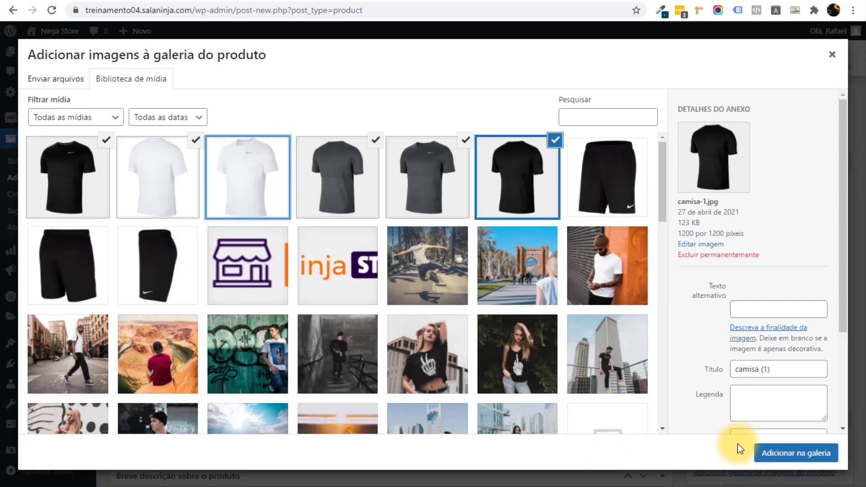
click(805, 453)
drag(861, 324, 863, 159)
click(834, 267)
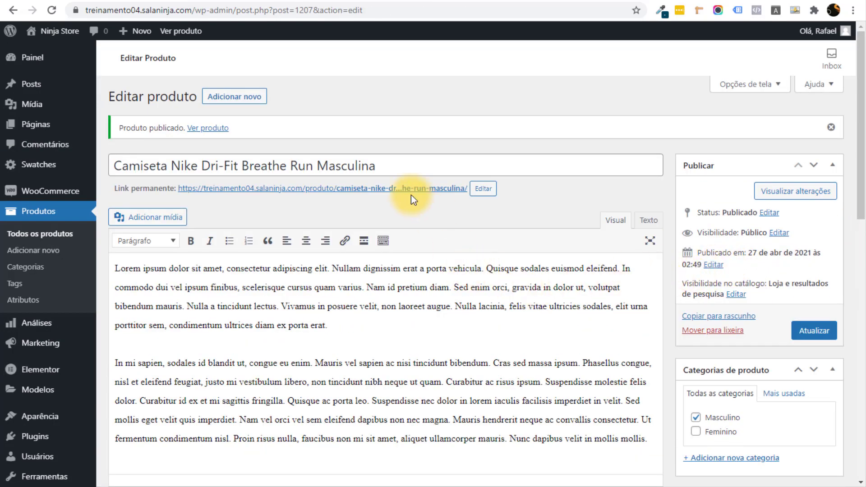
- Open the live product page and check each colour and size variant's price and stock
click(410, 189)
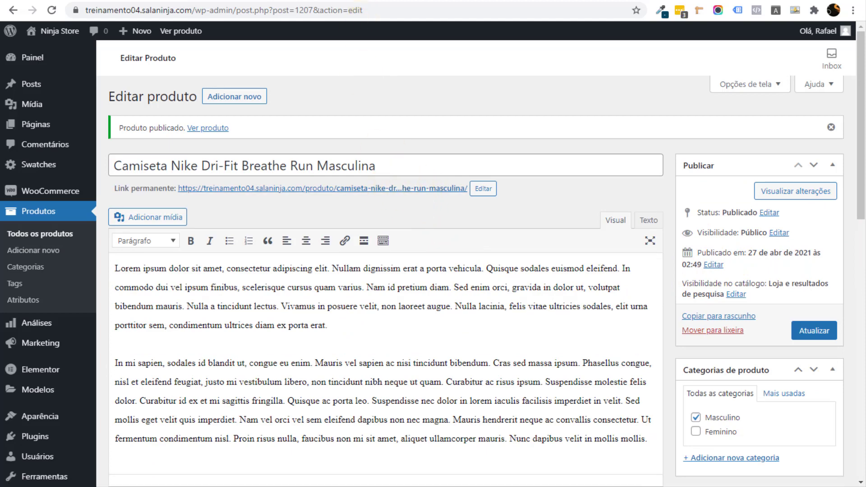
scroll(555, 212, down, 3)
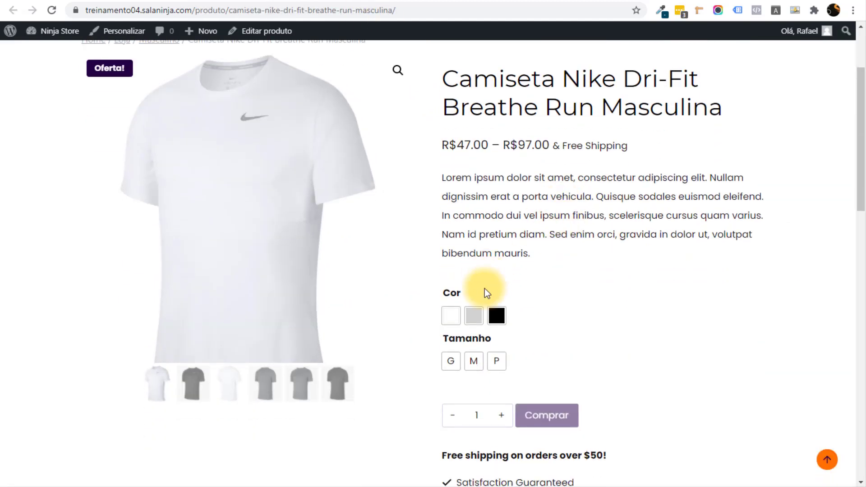
click(471, 321)
click(497, 322)
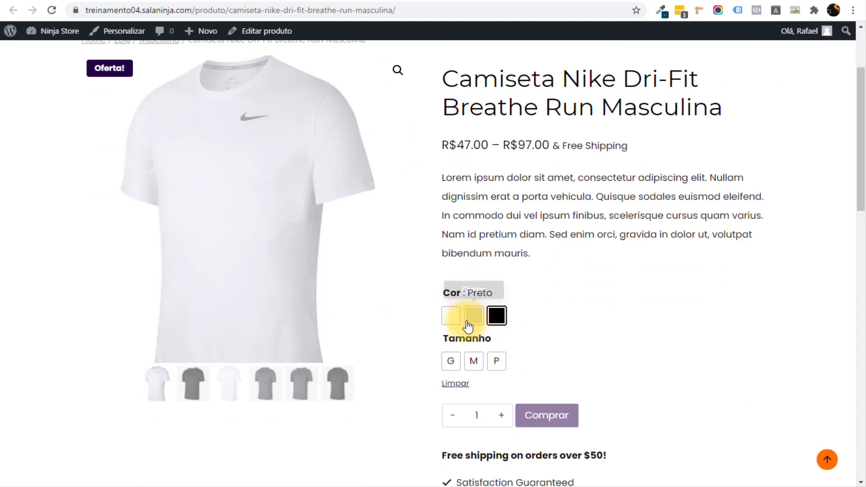
click(472, 368)
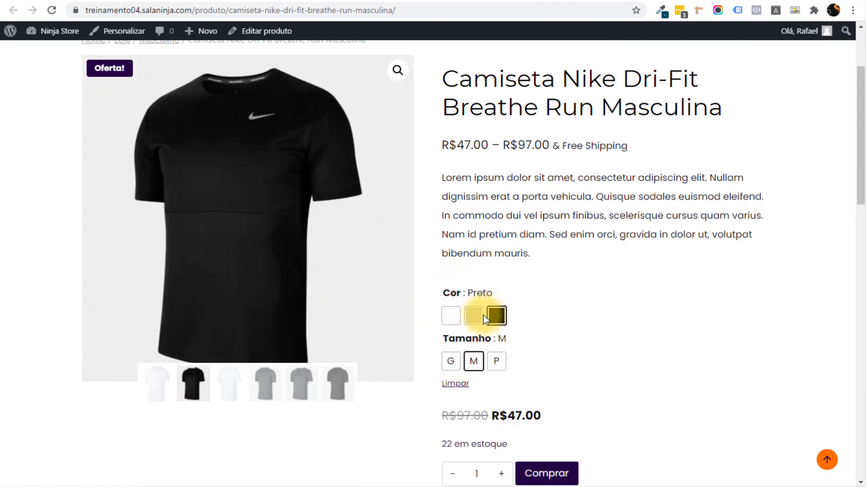
click(471, 323)
click(450, 322)
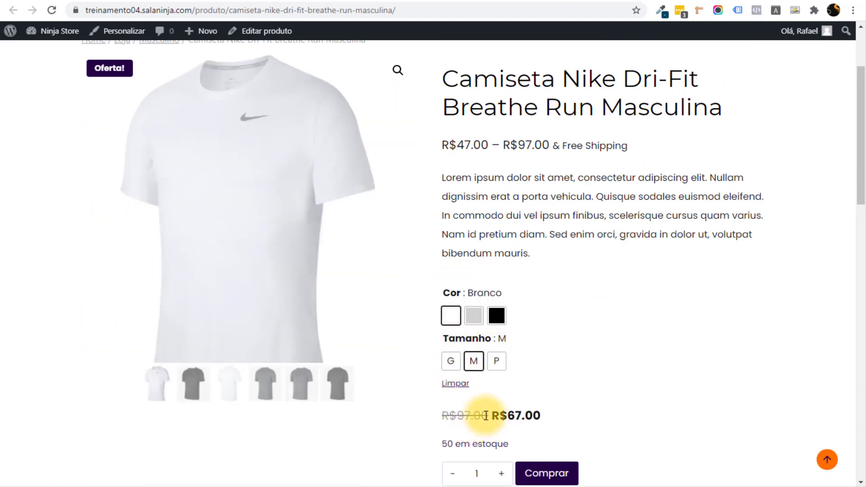
scroll(408, 212, down, 1)
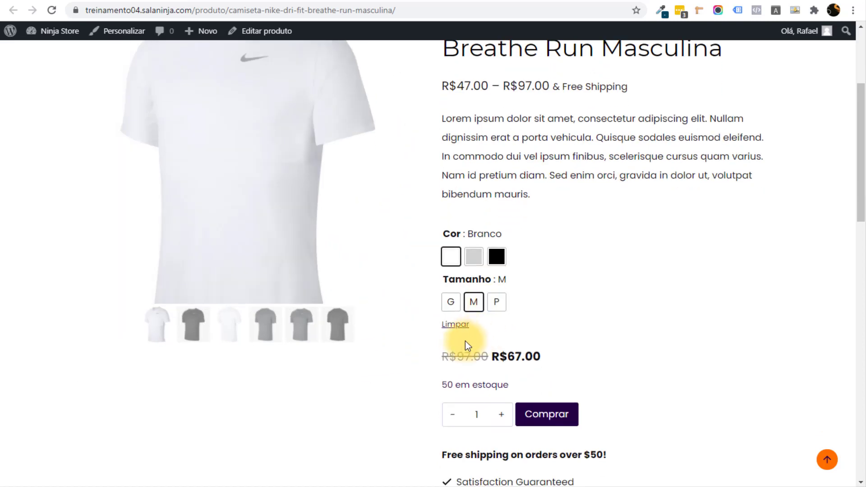
drag(457, 357, 532, 353)
click(474, 256)
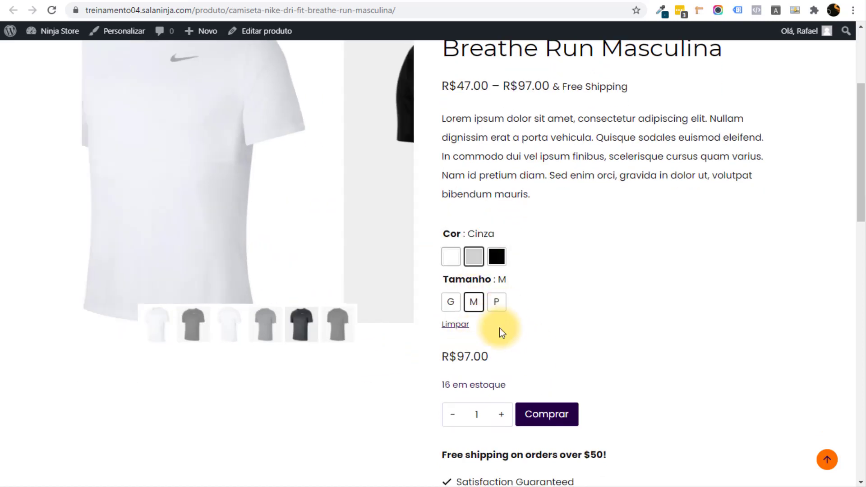
click(497, 256)
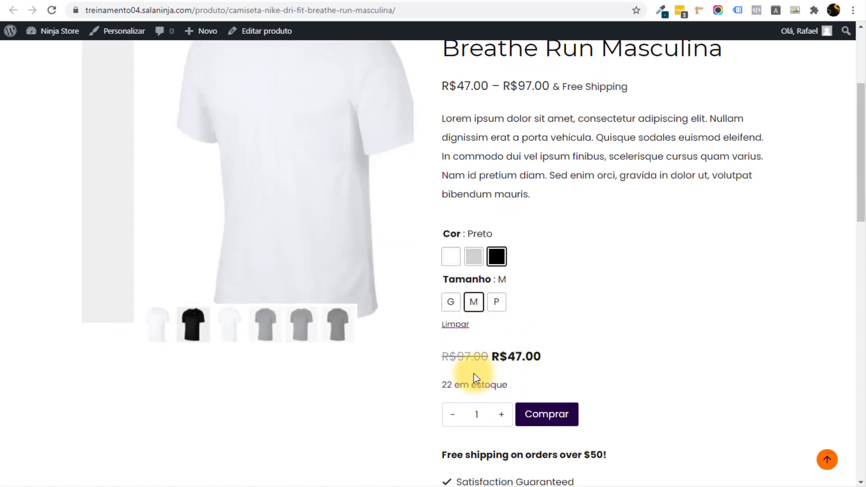
click(653, 323)
- Scroll through the description and 'Você também pode gostar de…', then back to the top
drag(861, 135, 856, 197)
scroll(849, 213, down, 2)
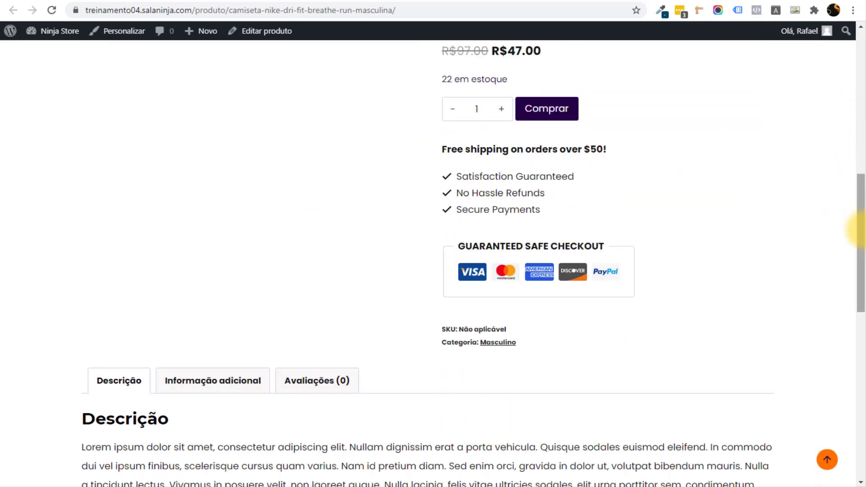
drag(858, 234, 859, 272)
drag(151, 348, 489, 309)
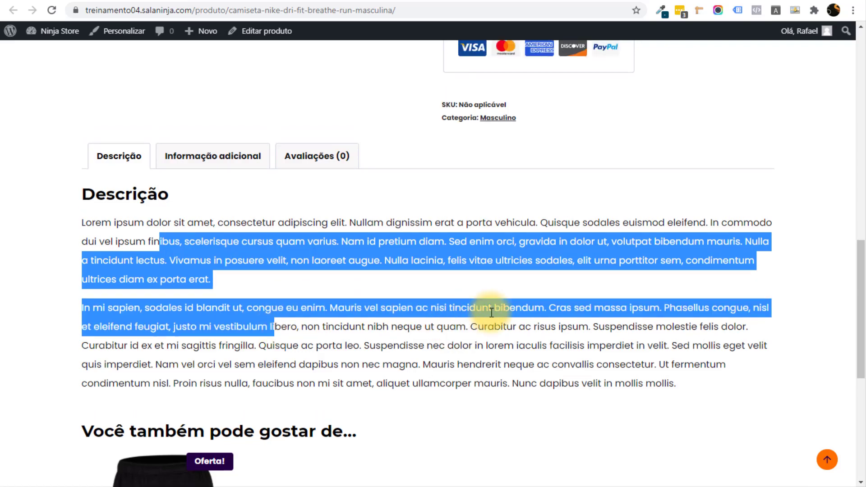
click(500, 308)
scroll(500, 307, up, 7)
scroll(500, 308, up, 4)
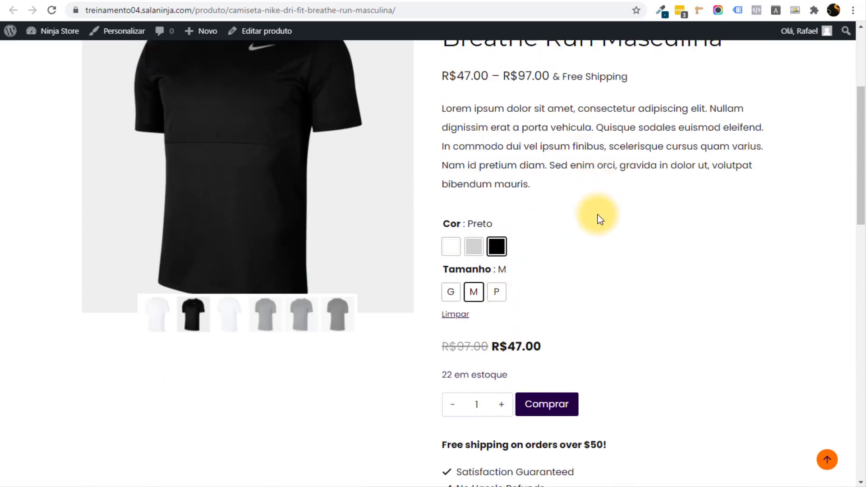
scroll(600, 217, down, 7)
scroll(572, 217, down, 10)
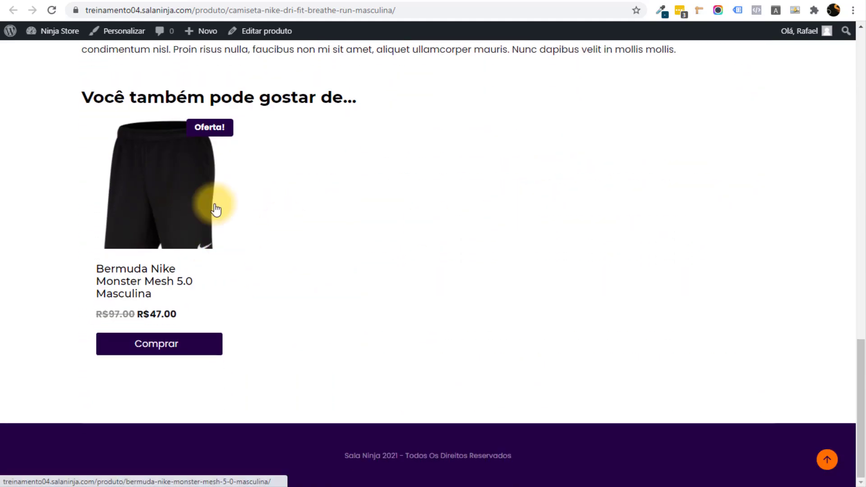
scroll(412, 155, up, 15)
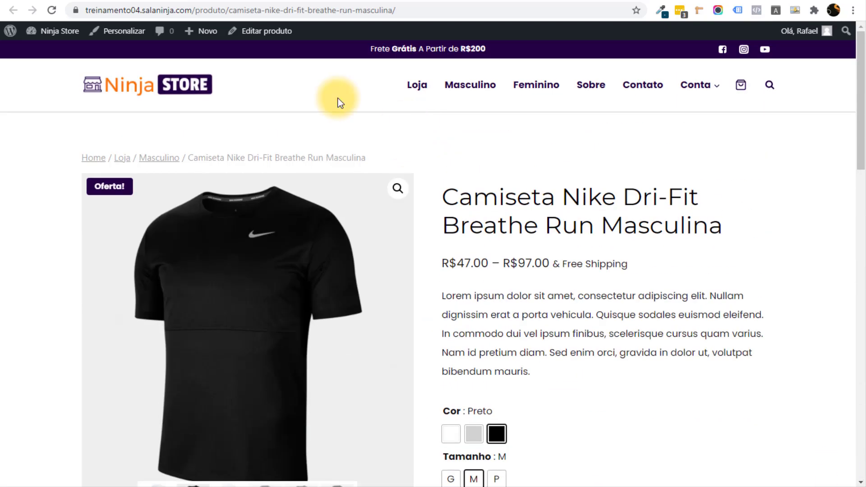
- Return to the admin and review the Todos os produtos list
click(408, 0)
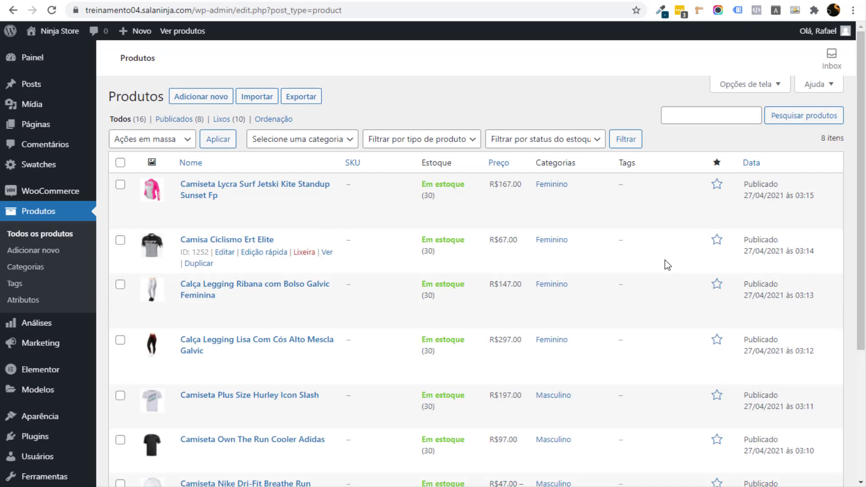
scroll(664, 261, down, 4)
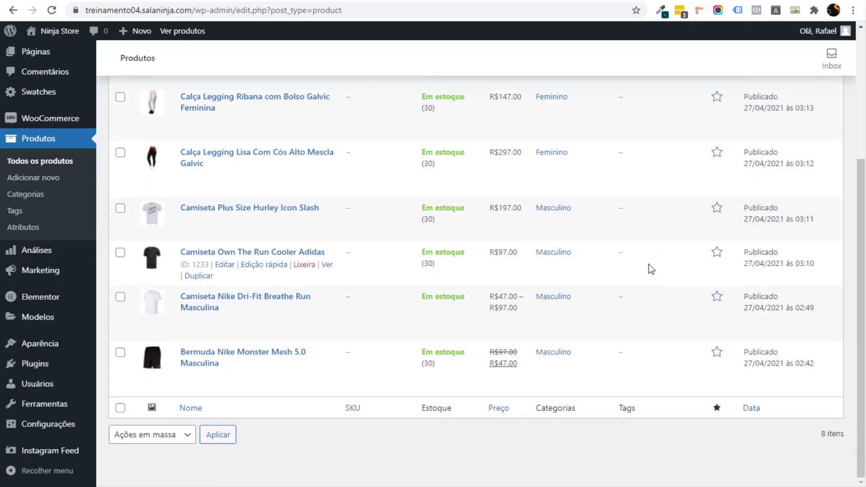
scroll(649, 264, up, 4)
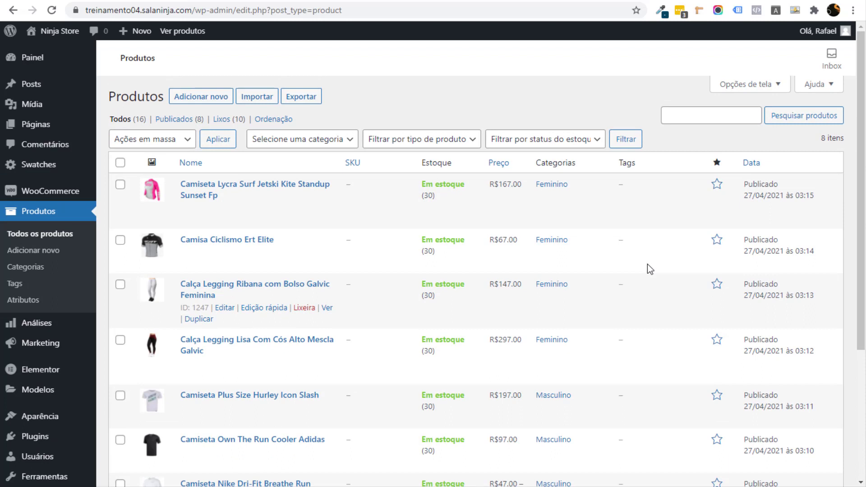
mouse_move(221, 209)
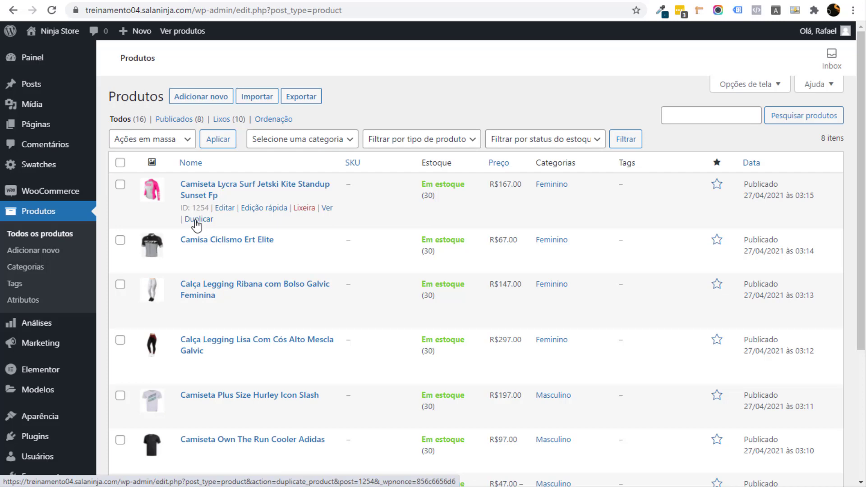
scroll(200, 224, down, 3)
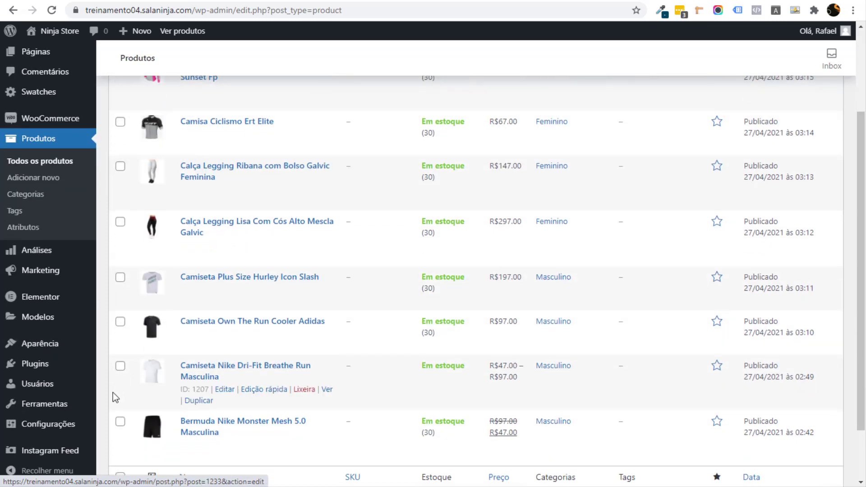
mouse_move(60, 371)
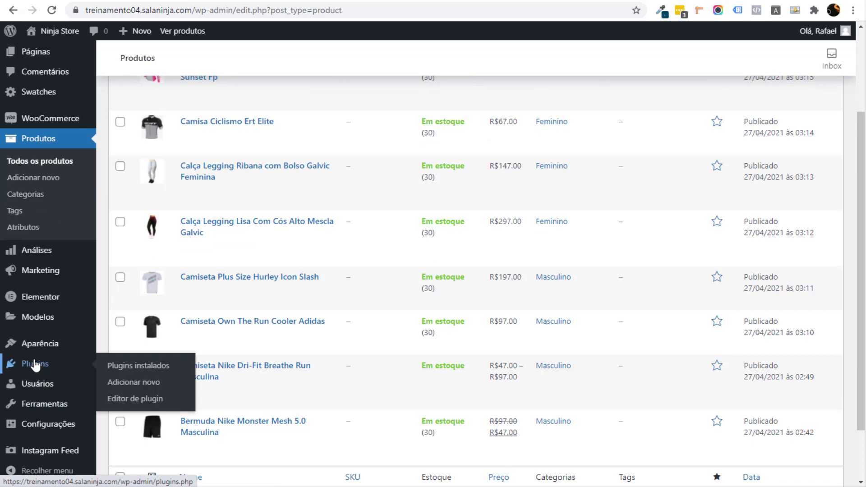
- On Plugins > Adicionar novo, start a plugin search with 'du'
click(133, 383)
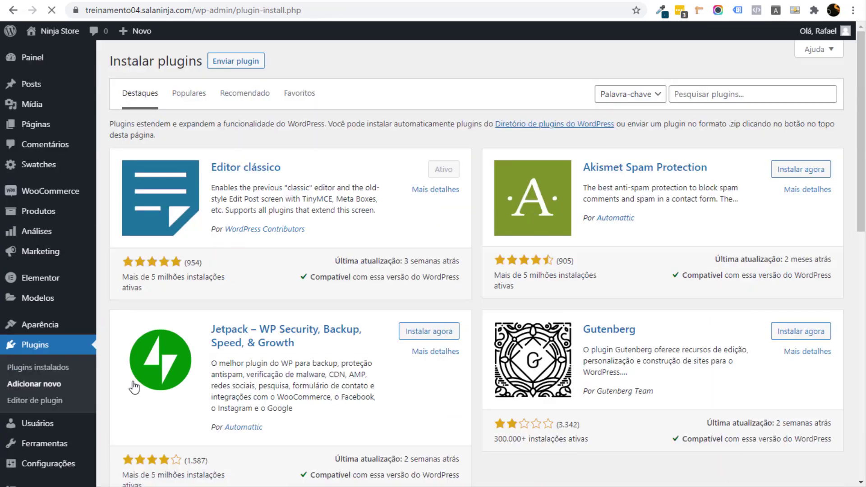
click(756, 100)
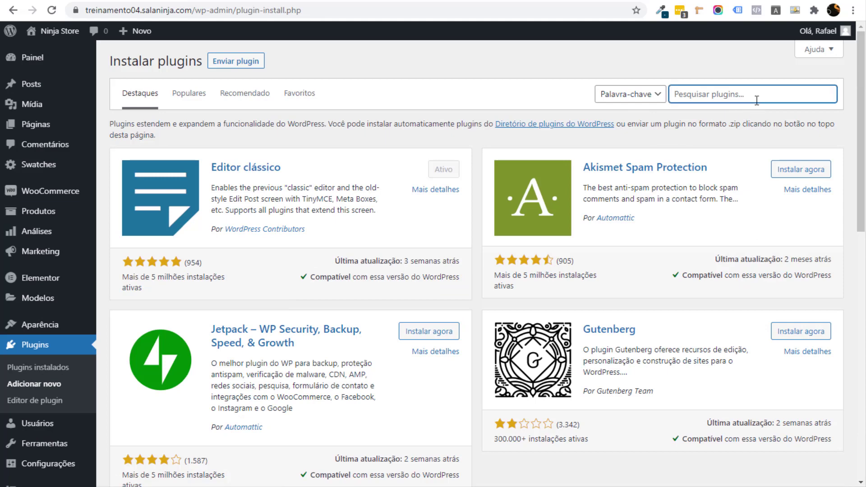
text(dutos)
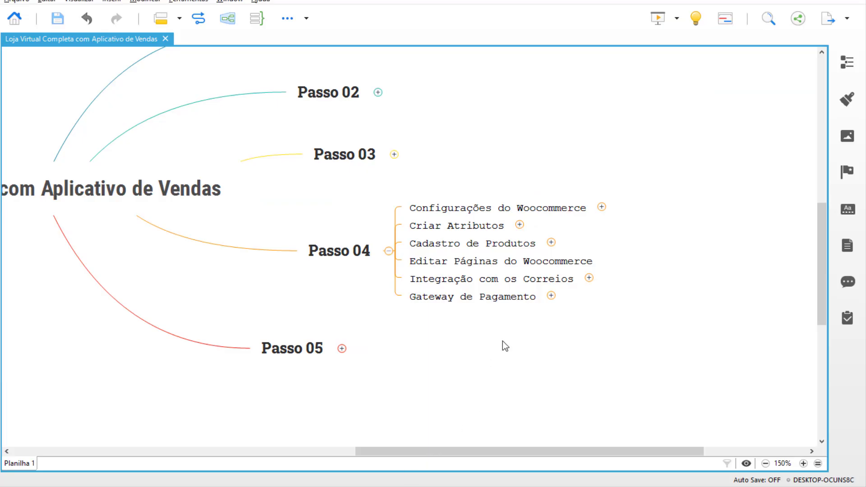
click(546, 249)
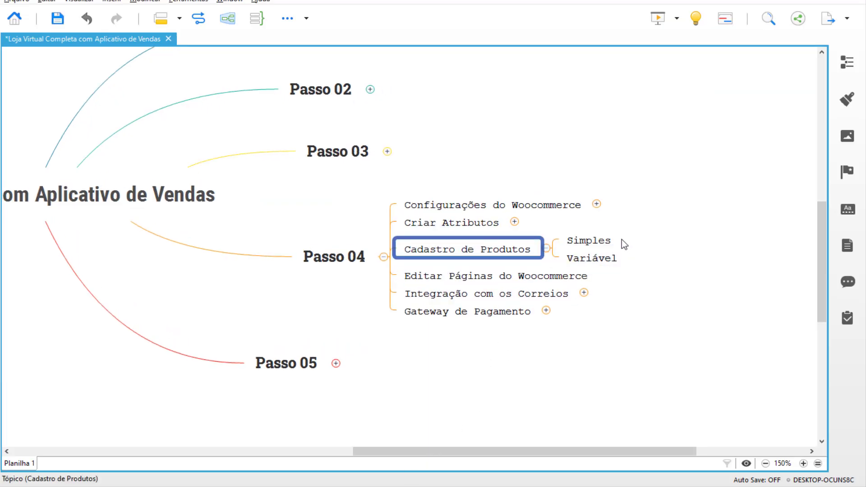
click(546, 248)
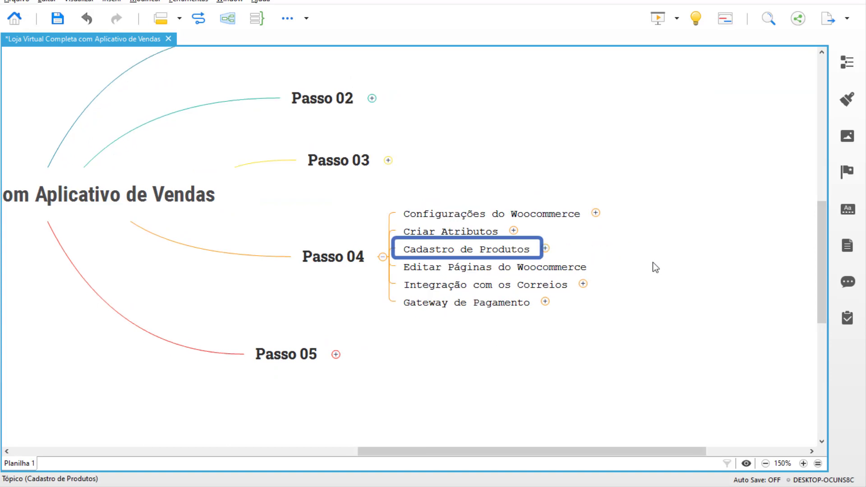
click(496, 273)
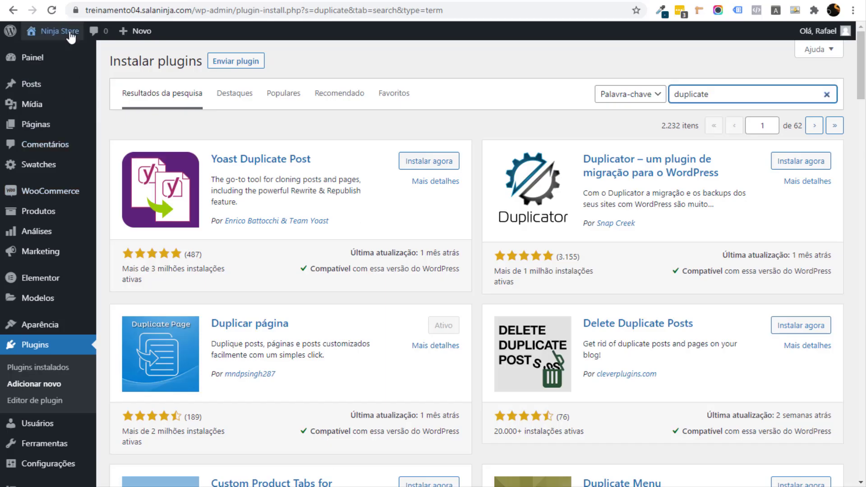
mouse_move(70, 33)
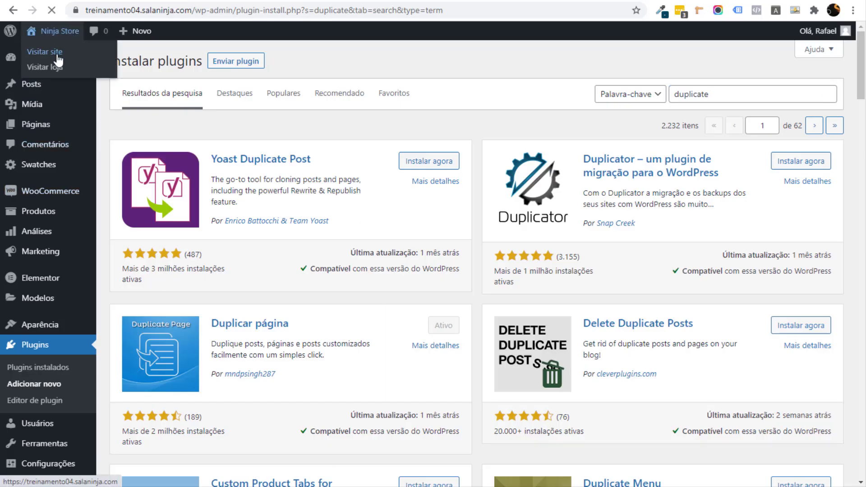
- Visit the store front page and browse the Loja shop page
click(58, 53)
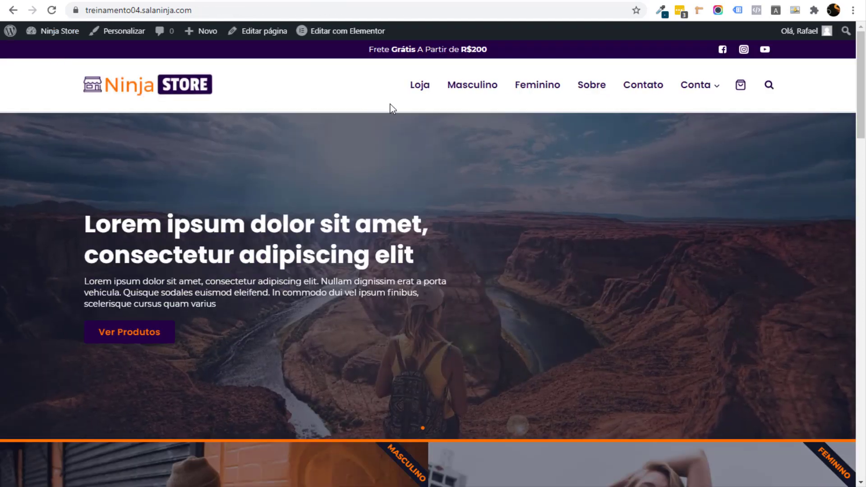
click(420, 93)
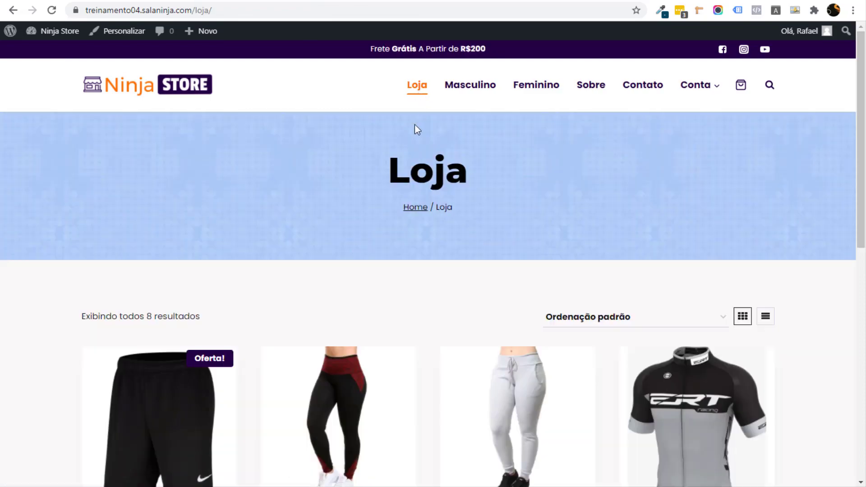
scroll(416, 127, down, 3)
drag(137, 198, 181, 199)
click(245, 187)
scroll(245, 189, down, 8)
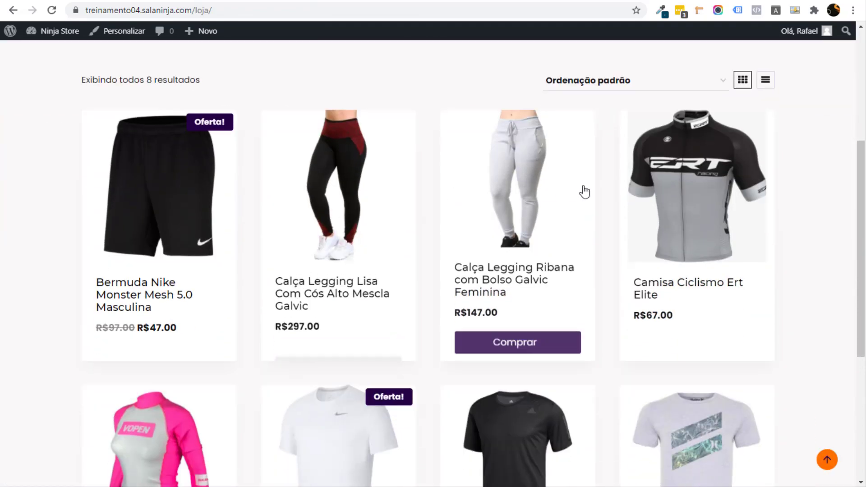
scroll(629, 193, up, 11)
- Browse the Masculino and Feminino product category pages
click(470, 91)
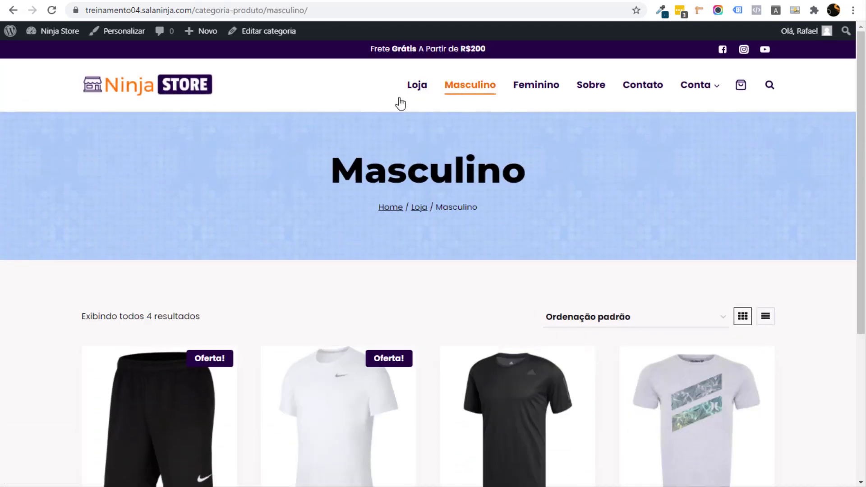
scroll(212, 281, down, 3)
scroll(503, 344, down, 5)
scroll(614, 316, up, 10)
click(541, 95)
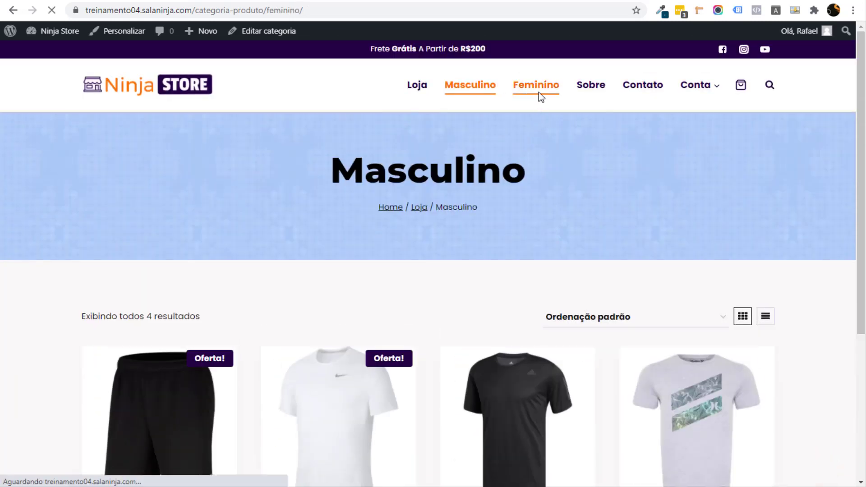
scroll(290, 299, down, 4)
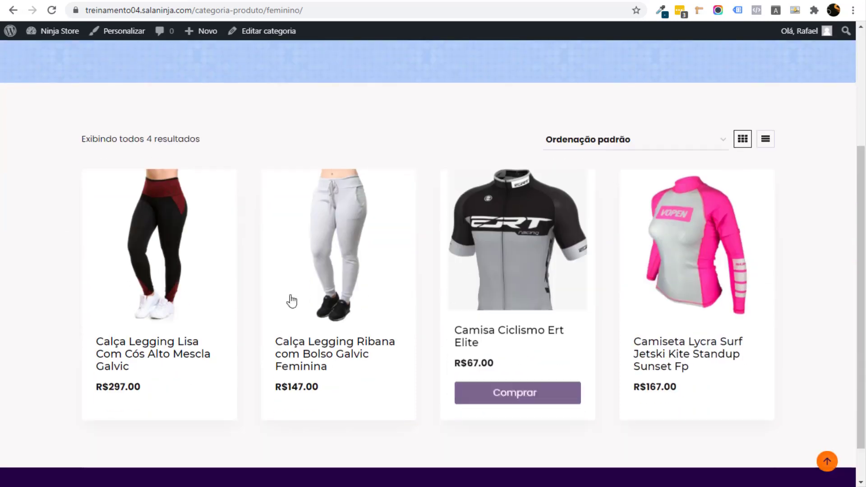
scroll(672, 258, up, 3)
scroll(671, 258, up, 2)
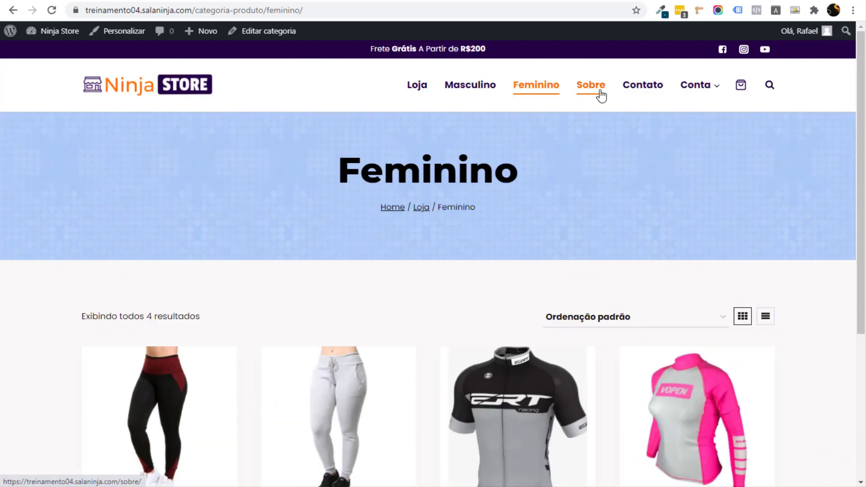
mouse_move(697, 86)
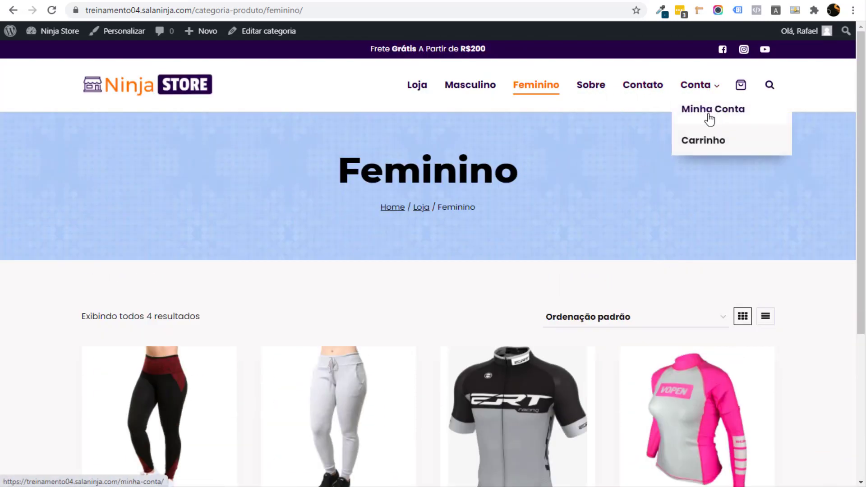
scroll(506, 309, down, 4)
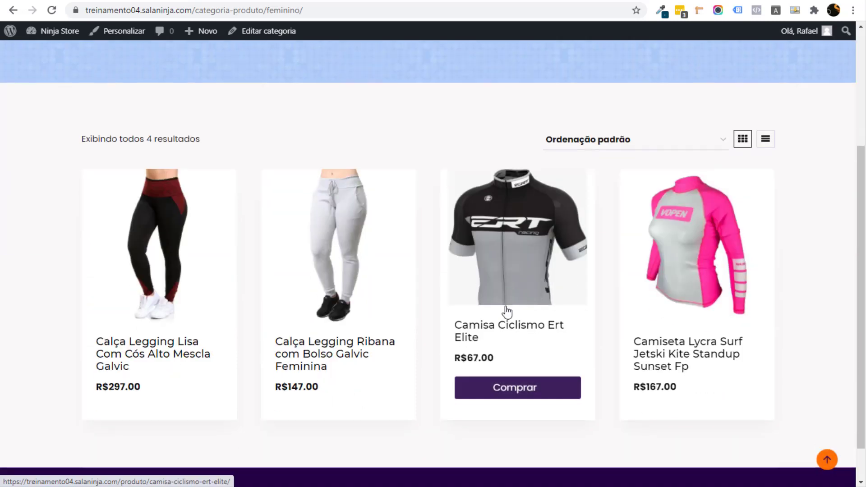
- Add Camisa Ciclismo Ert Elite to the cart and view the cart
click(524, 389)
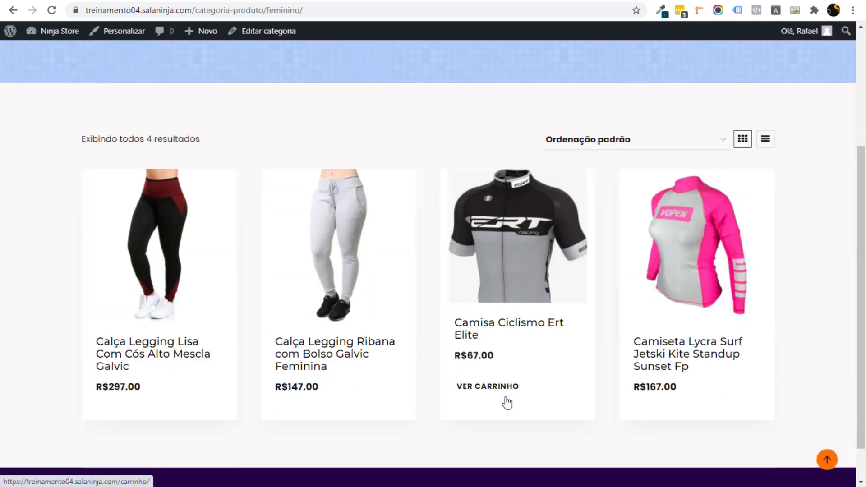
click(502, 388)
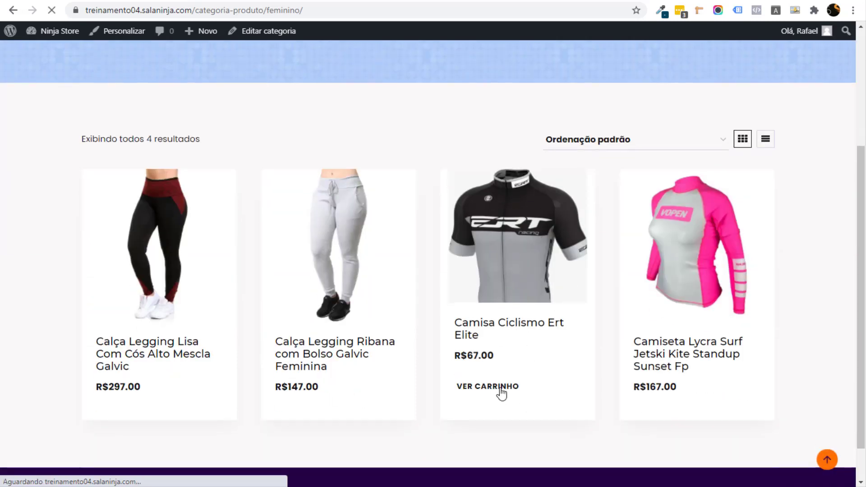
scroll(345, 231, down, 2)
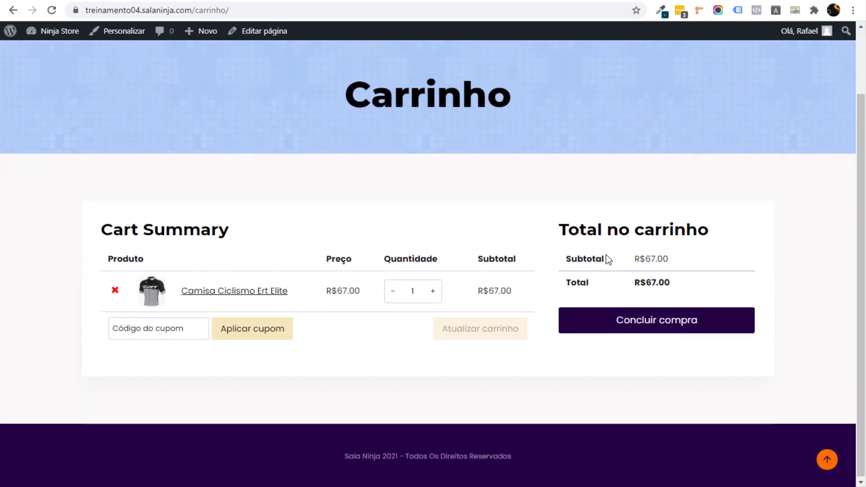
scroll(640, 189, up, 2)
- Go to the Minha Conta account page
mouse_move(702, 94)
click(704, 117)
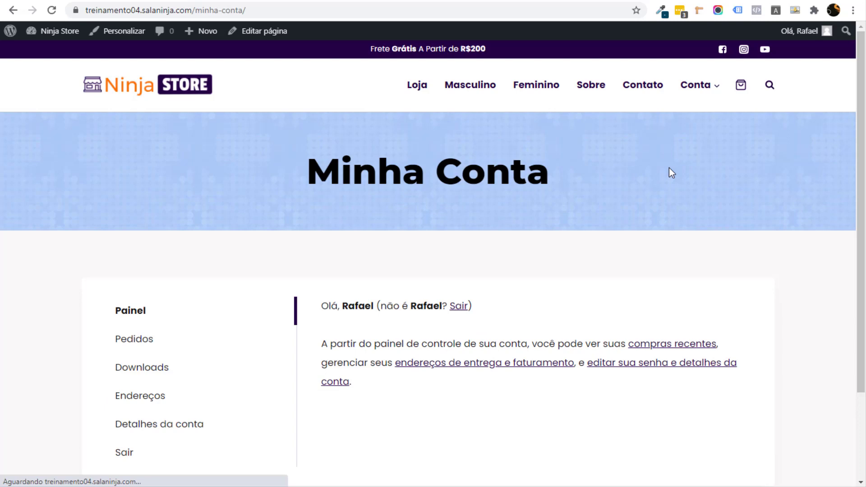
scroll(619, 170, down, 3)
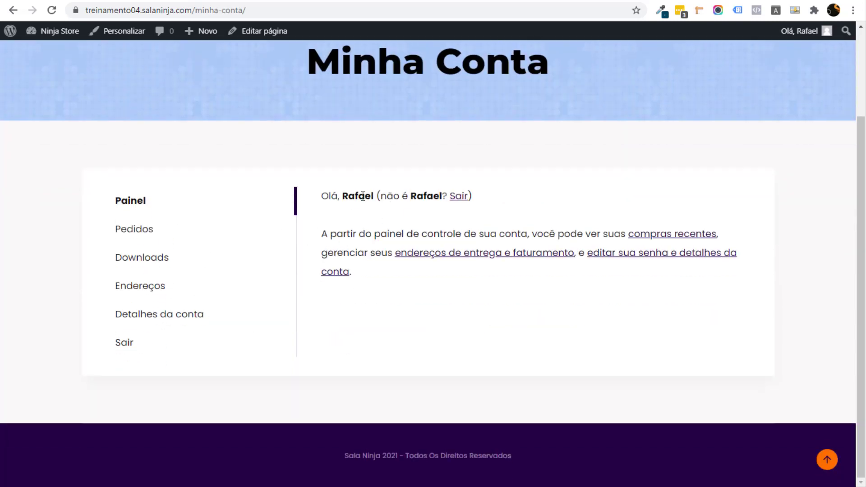
scroll(363, 197, up, 3)
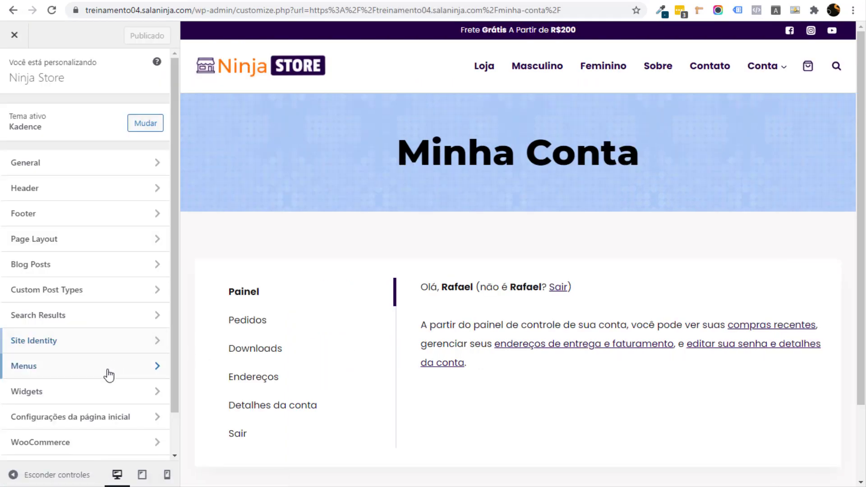
- Open the WooCommerce Product Catalog settings in the Kadence customizer
scroll(109, 375, down, 1)
click(41, 398)
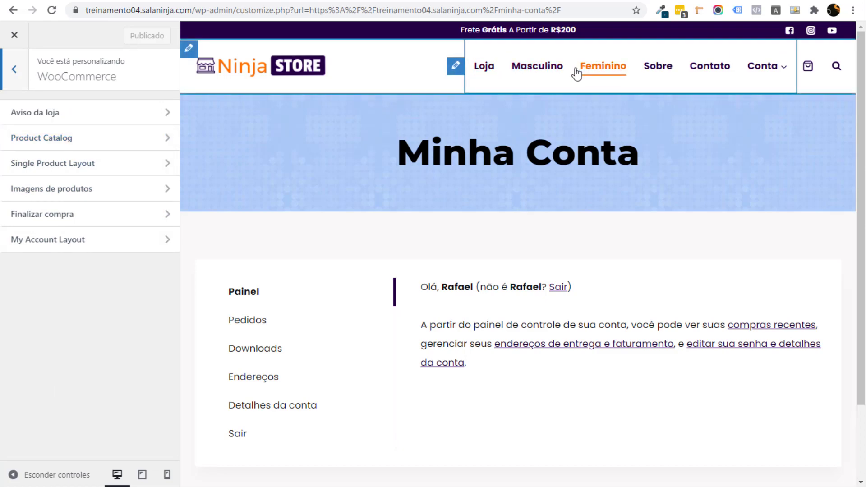
click(52, 139)
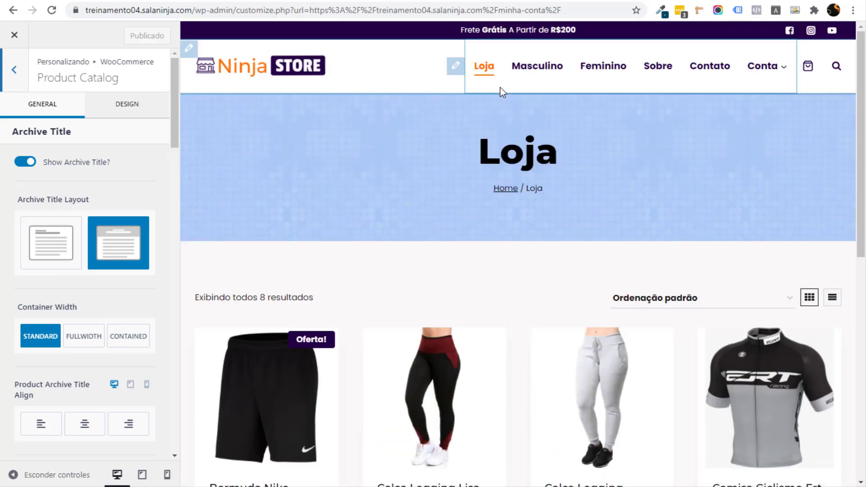
- Switch the Archive Title Layout to the plain layout, then restore the banner layout
drag(41, 199, 89, 201)
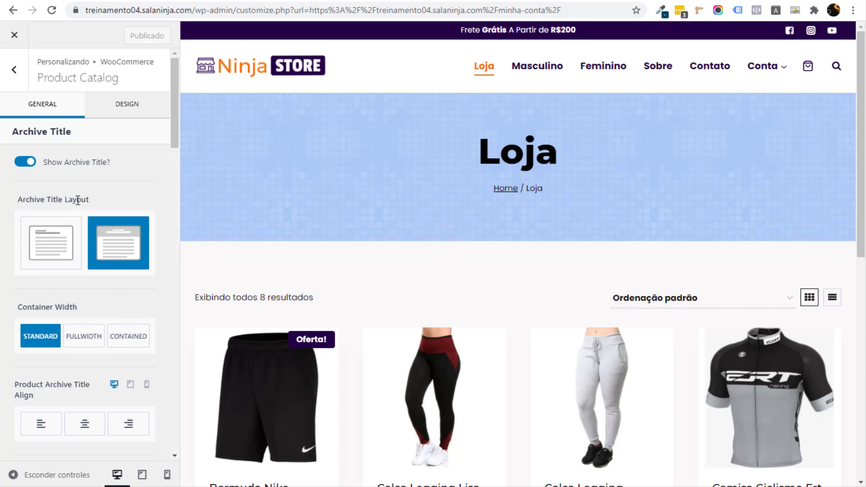
click(53, 253)
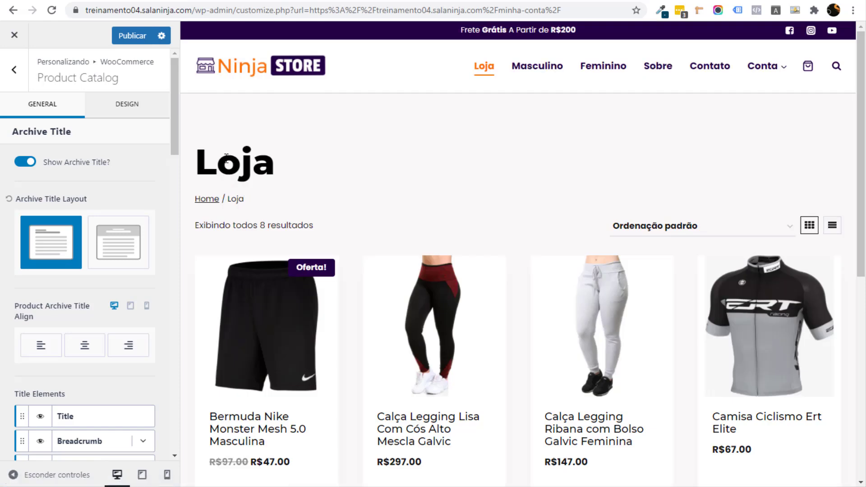
drag(273, 167, 218, 167)
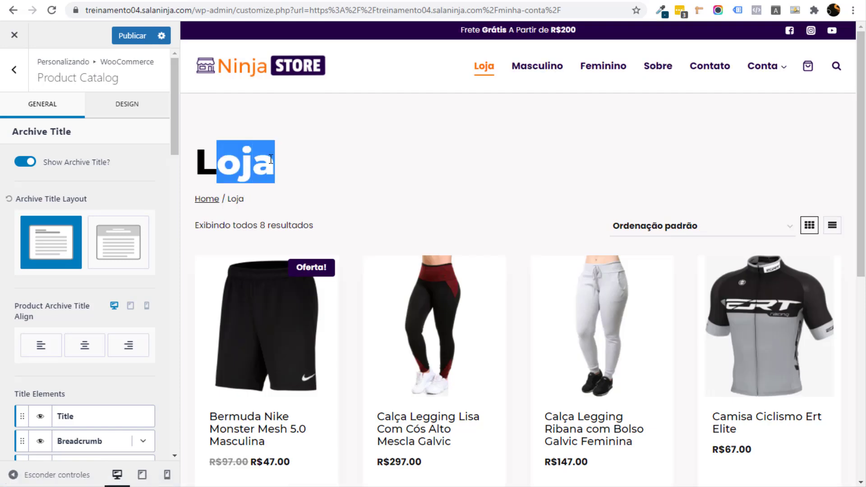
click(119, 234)
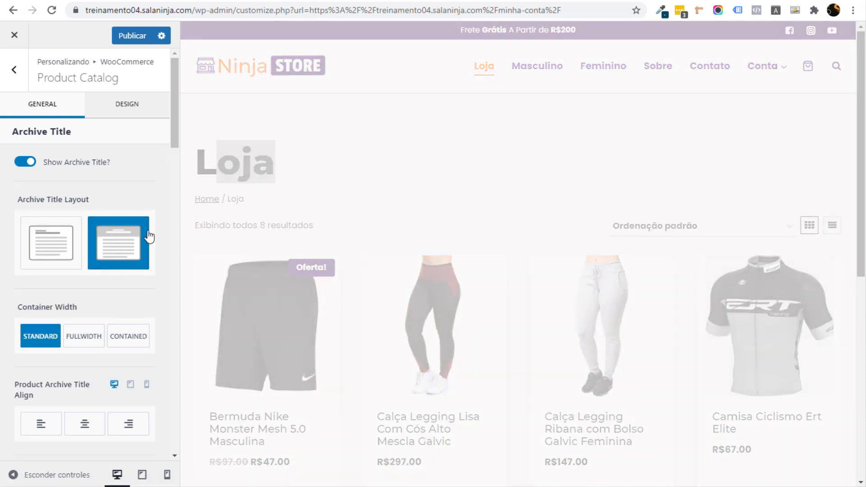
- Set Product Archive Title Align to center so the Loja title sits centred in its banner
scroll(125, 203, down, 5)
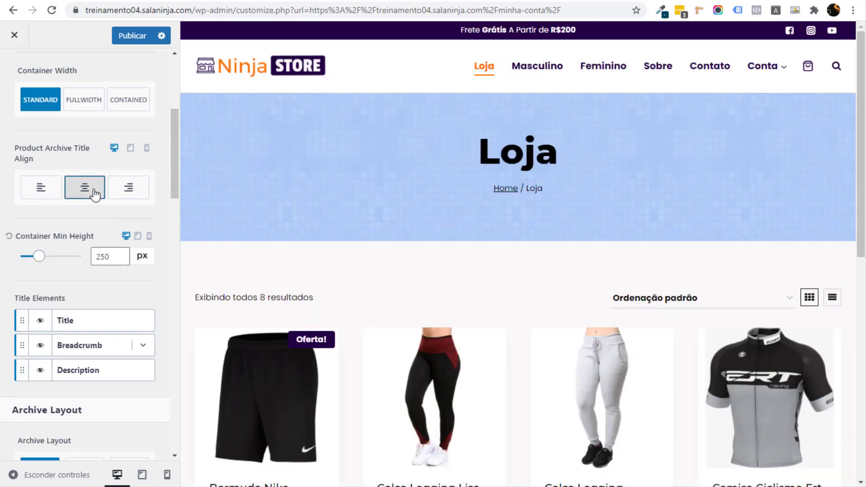
click(128, 187)
click(84, 187)
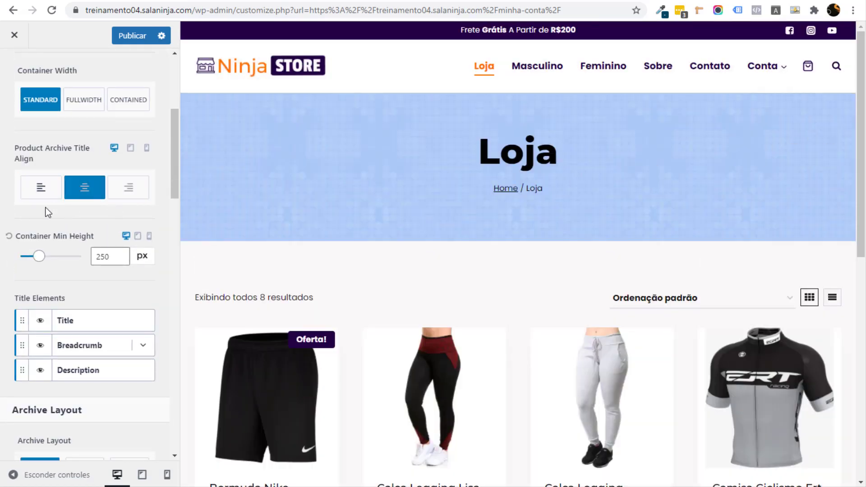
click(44, 187)
click(85, 187)
scroll(59, 221, down, 1)
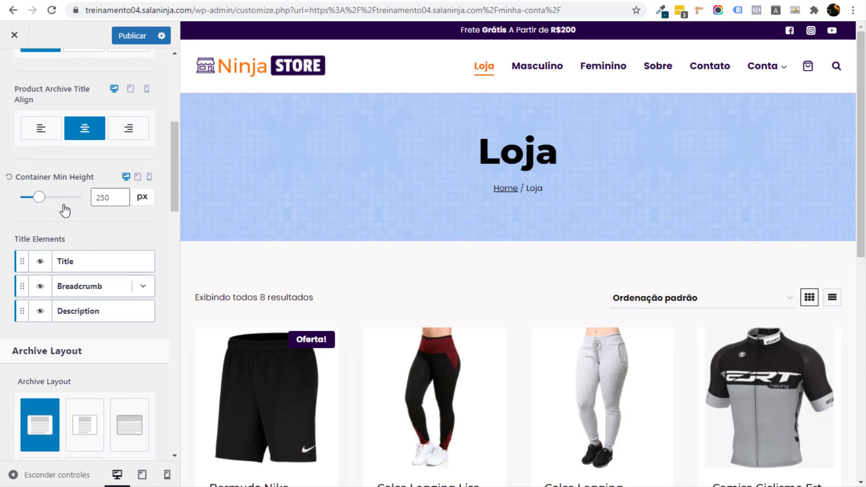
scroll(65, 212, down, 13)
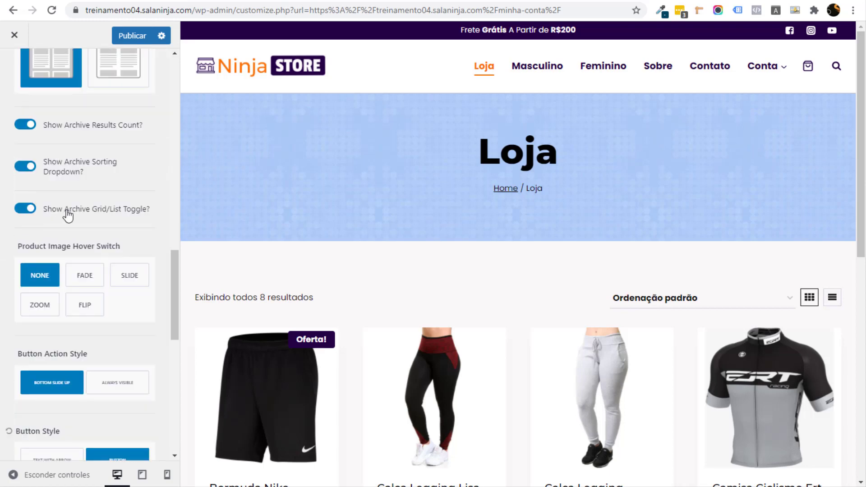
scroll(77, 232, down, 6)
scroll(73, 212, up, 7)
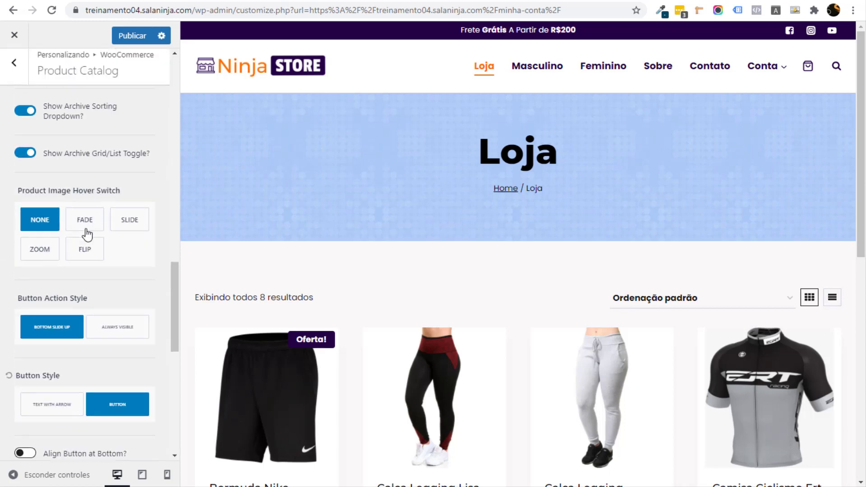
scroll(86, 221, down, 7)
scroll(86, 222, down, 2)
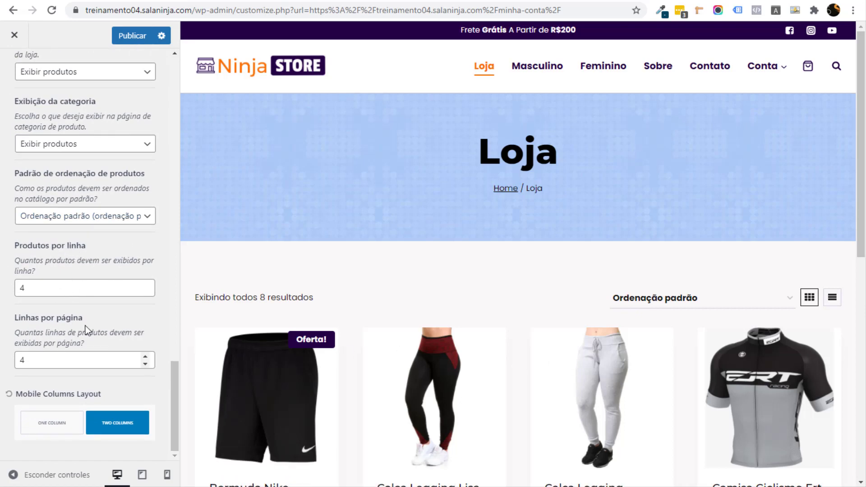
scroll(87, 266, up, 20)
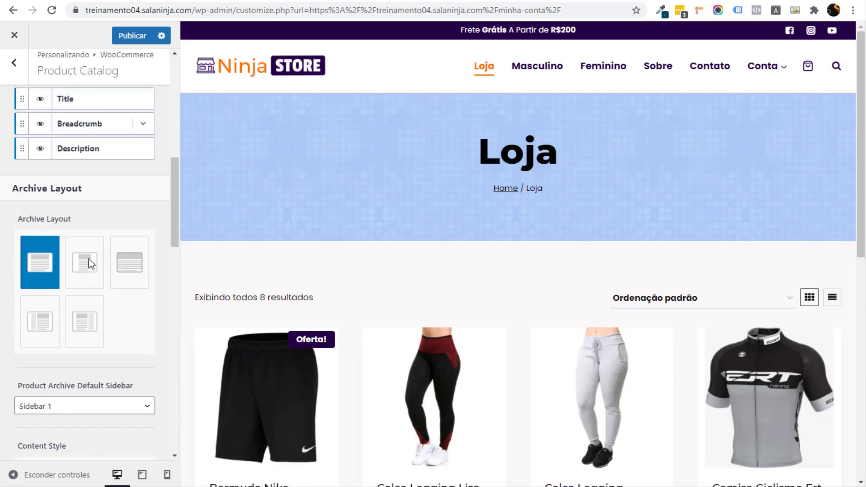
scroll(122, 163, up, 3)
- Set the catalog title background colour to purple 240046
click(126, 114)
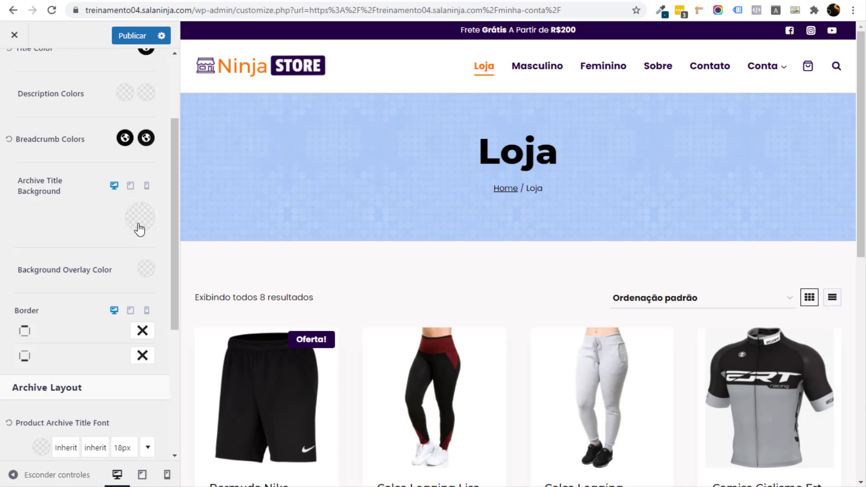
click(138, 226)
click(97, 321)
click(133, 334)
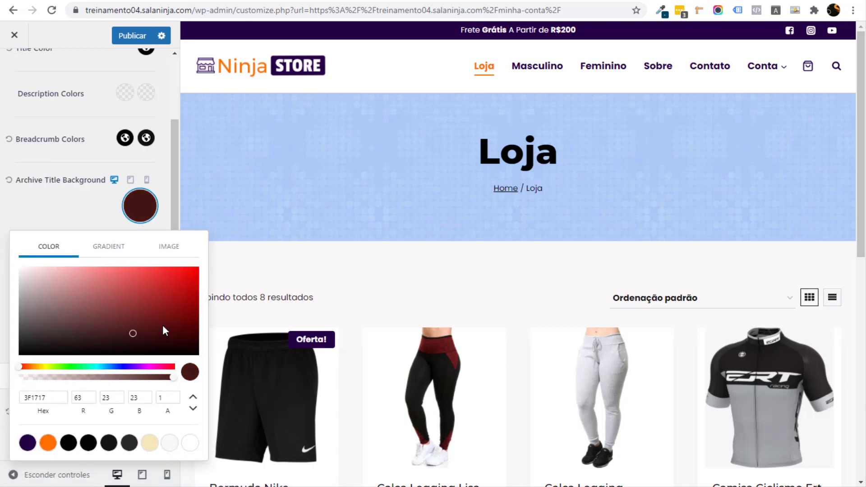
click(162, 330)
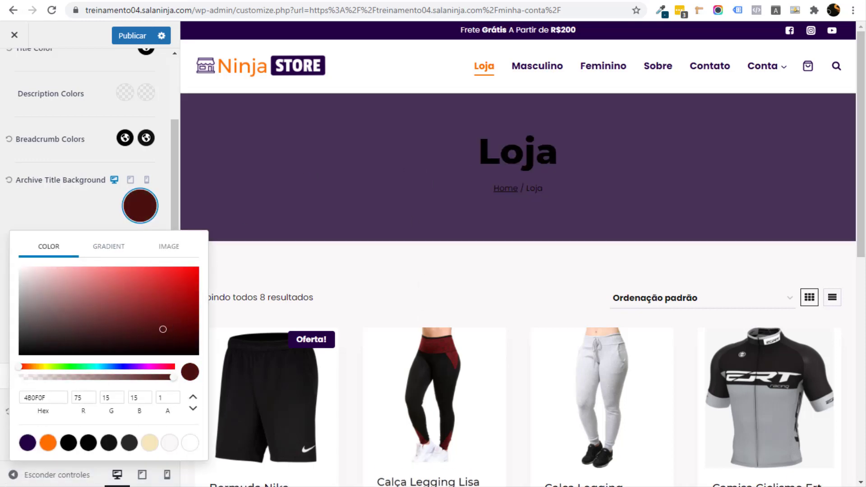
key(alt+Tab)
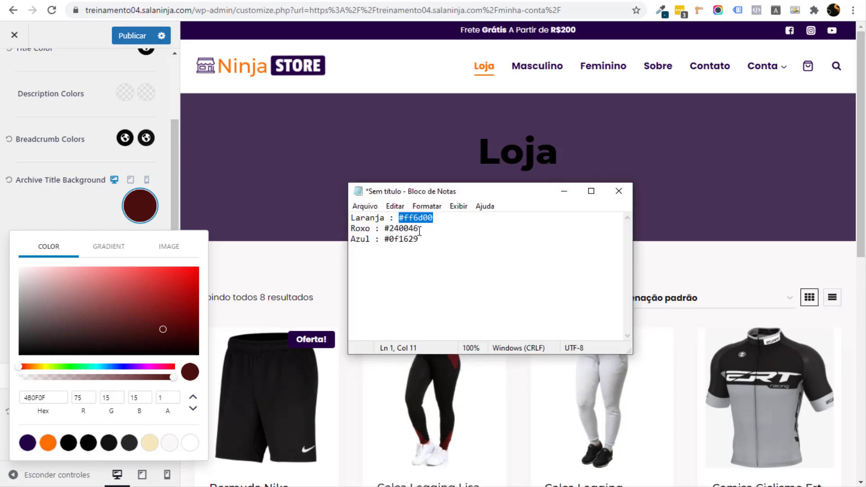
drag(422, 233, 390, 229)
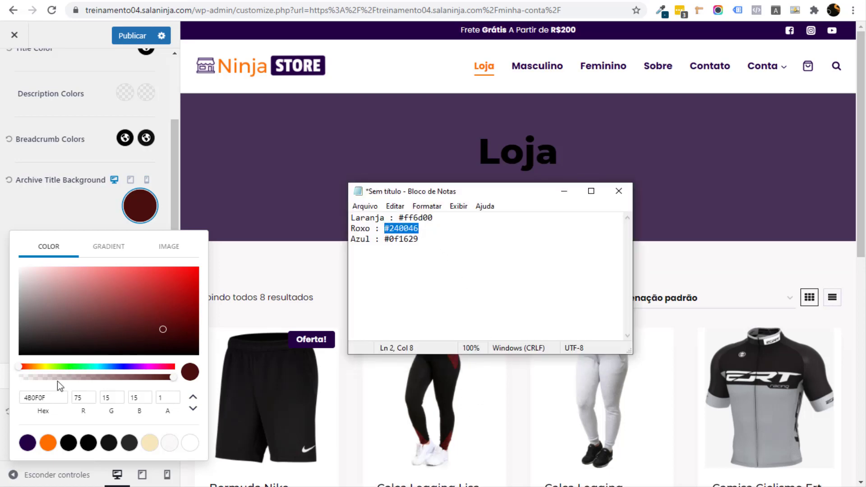
double_click(42, 398)
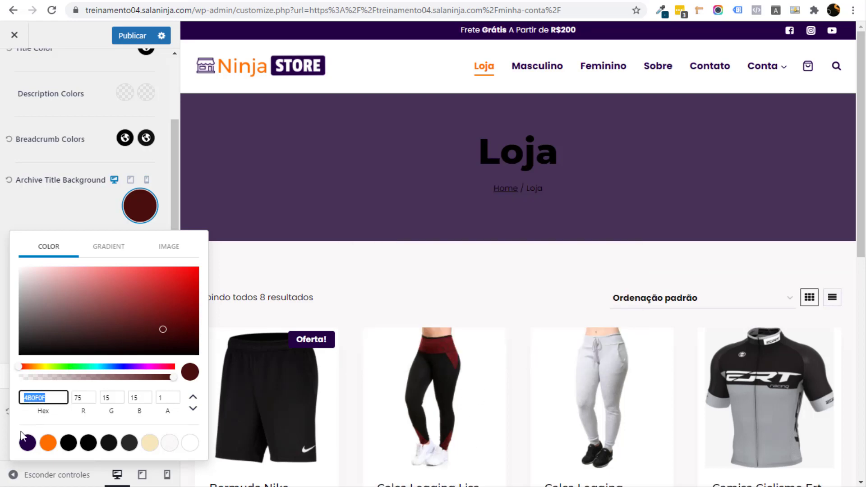
click(28, 444)
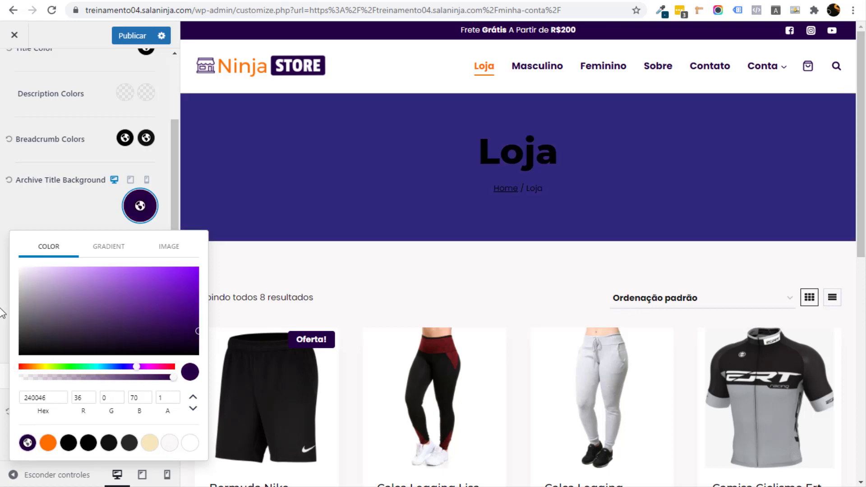
click(66, 253)
- Make the Loja title text and breadcrumb text white
scroll(77, 185, up, 3)
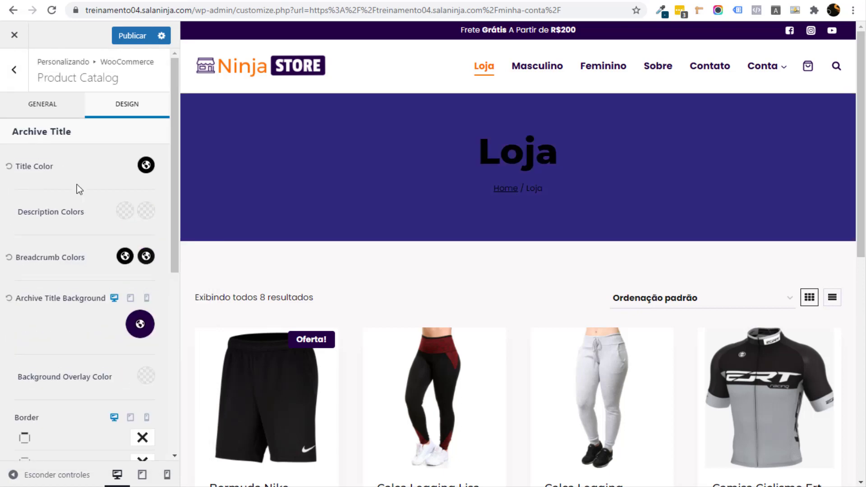
click(146, 165)
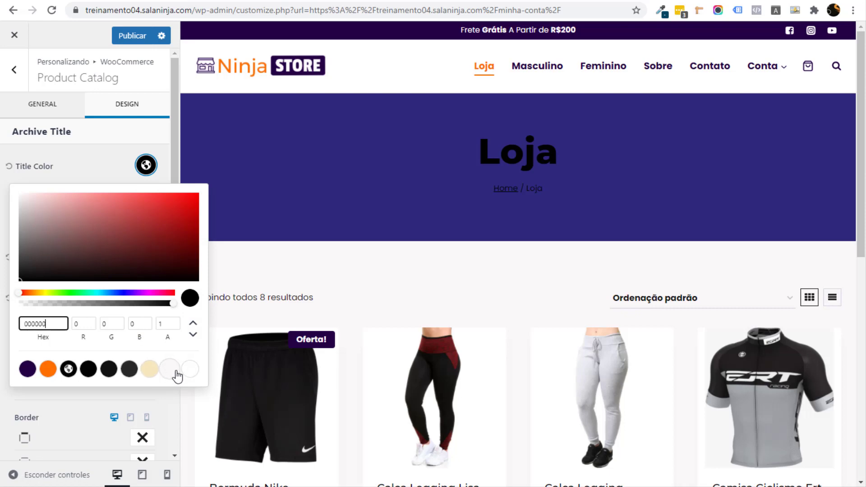
click(189, 369)
click(4, 311)
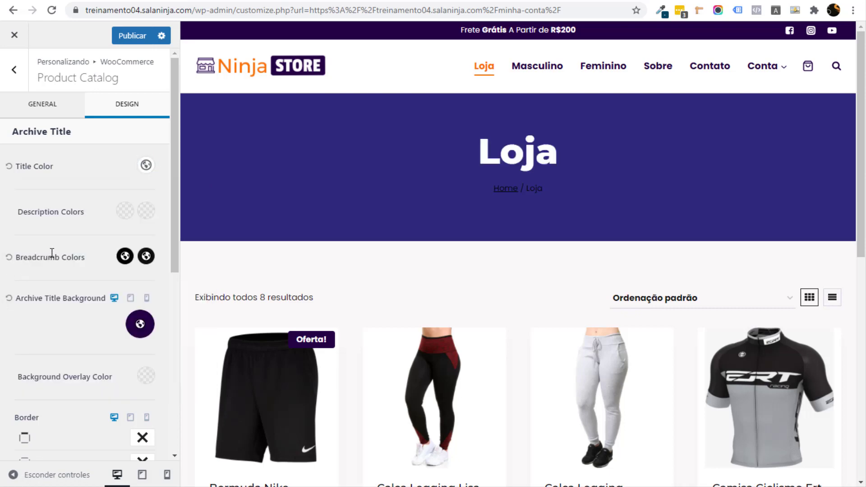
click(125, 258)
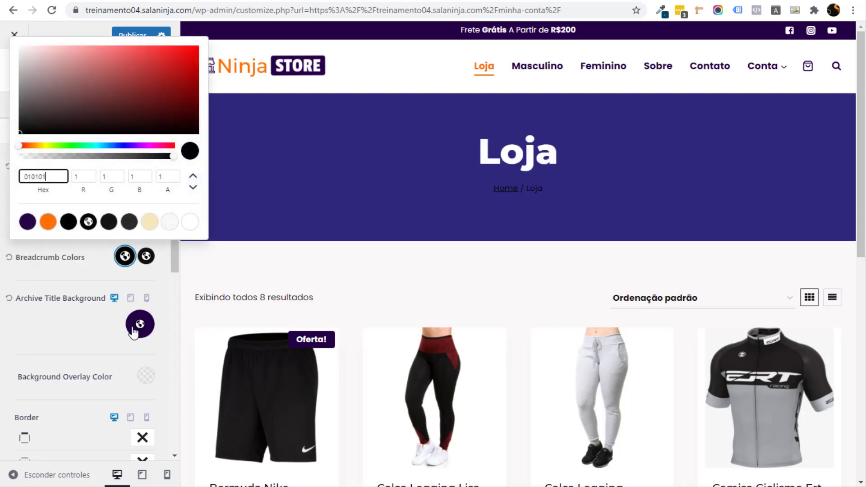
click(183, 225)
click(5, 290)
- Publish the catalog styling changes and return to the WooCommerce section list
scroll(597, 186, down, 2)
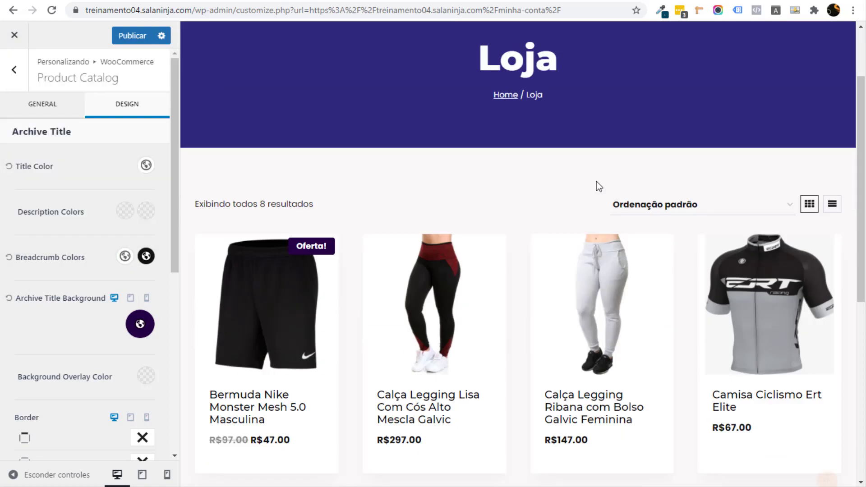
scroll(596, 186, down, 8)
scroll(586, 151, up, 10)
click(128, 36)
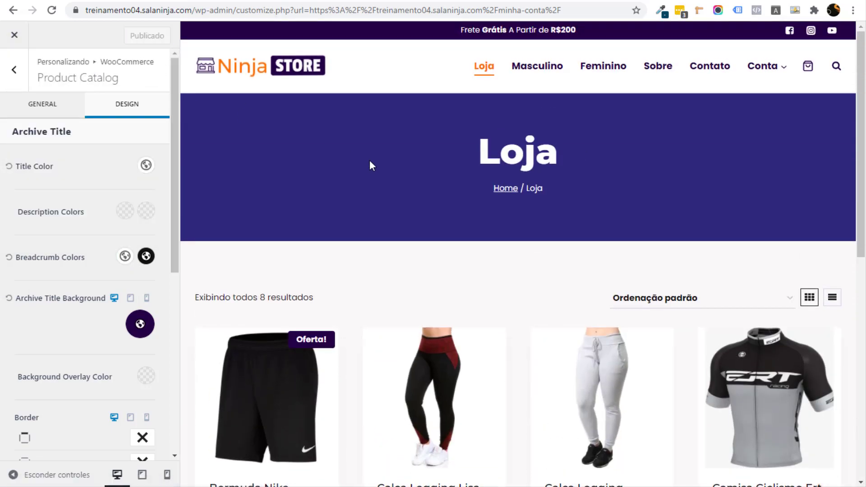
scroll(320, 156, down, 5)
scroll(395, 183, up, 5)
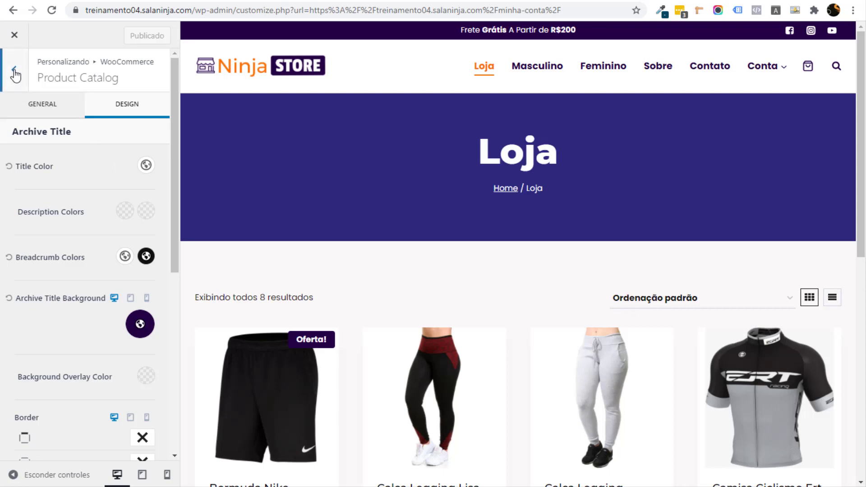
click(17, 85)
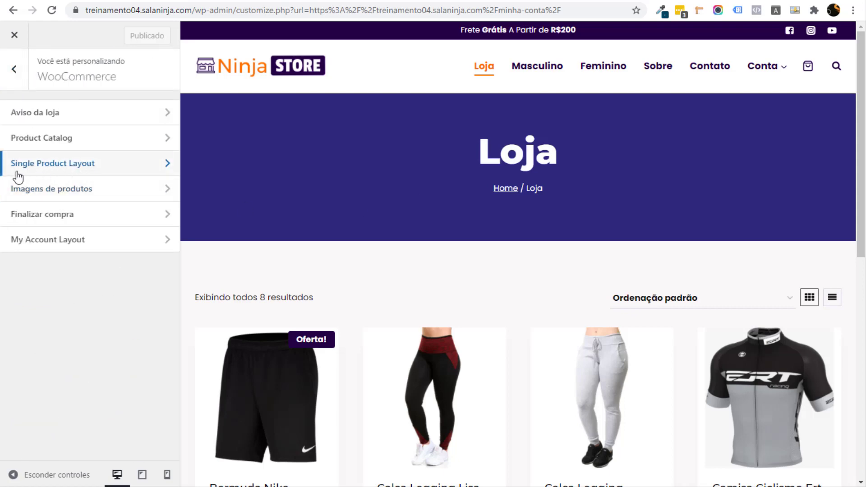
- Open Single Product Layout and preview the legging product page
click(101, 173)
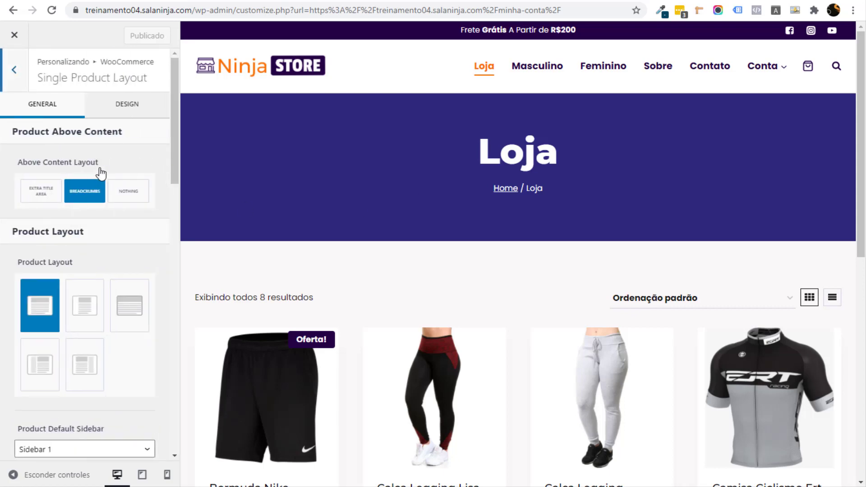
scroll(169, 180, down, 4)
scroll(491, 314, down, 3)
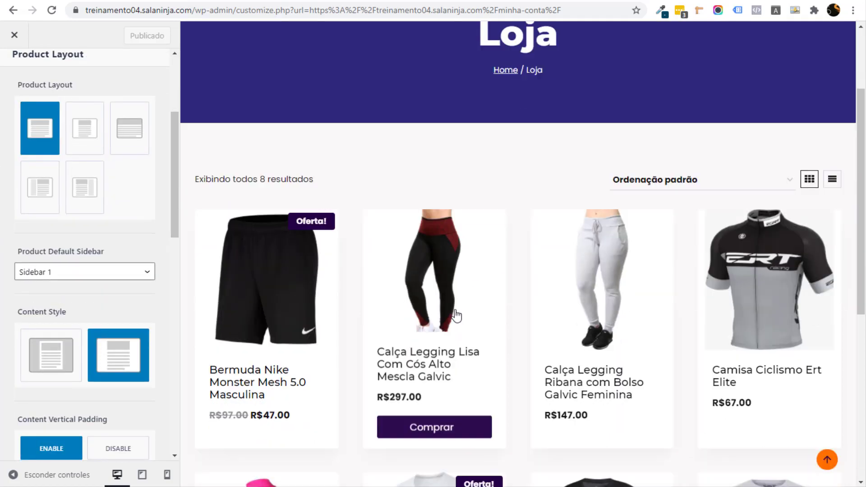
click(450, 292)
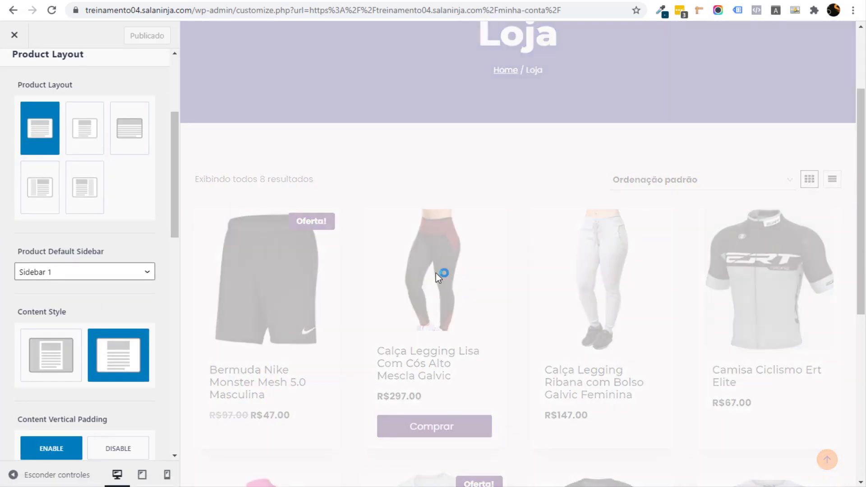
scroll(42, 141, up, 4)
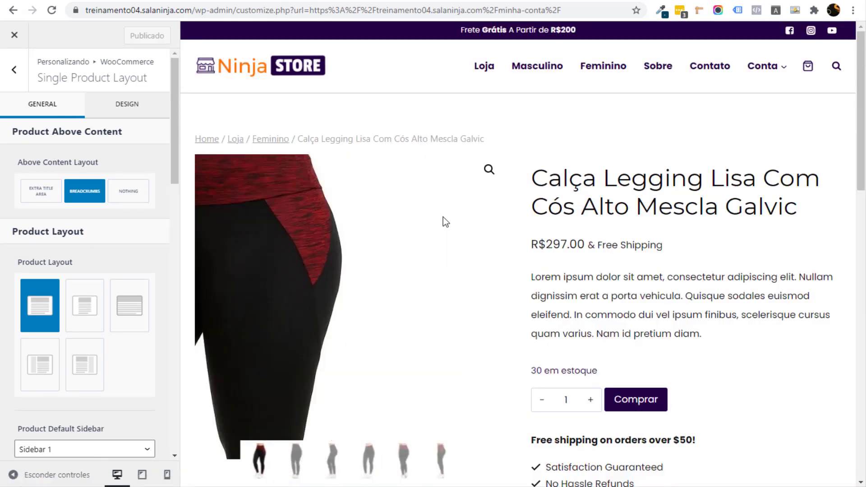
- Try an extra title area and a left-sidebar layout, then revert to breadcrumbs and the default layout
click(53, 194)
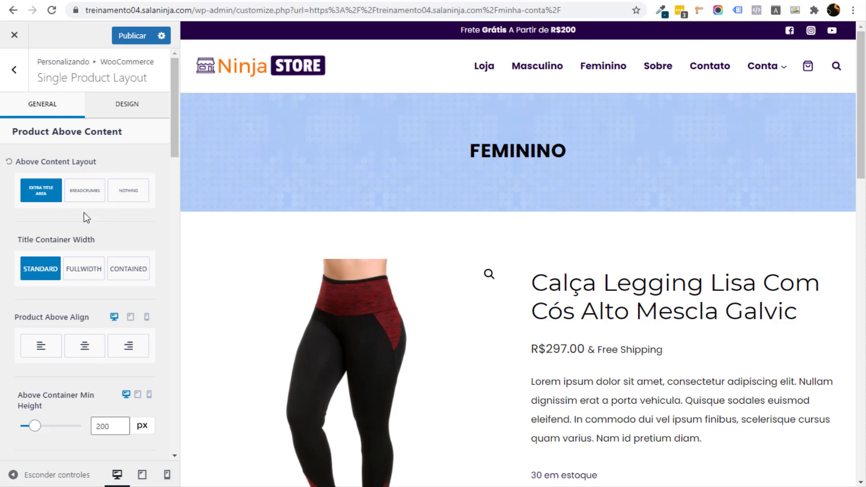
click(80, 199)
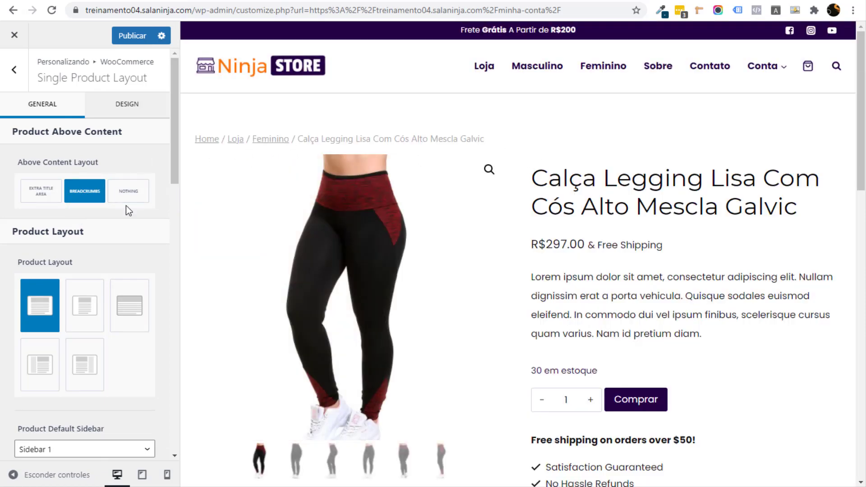
scroll(120, 205, down, 3)
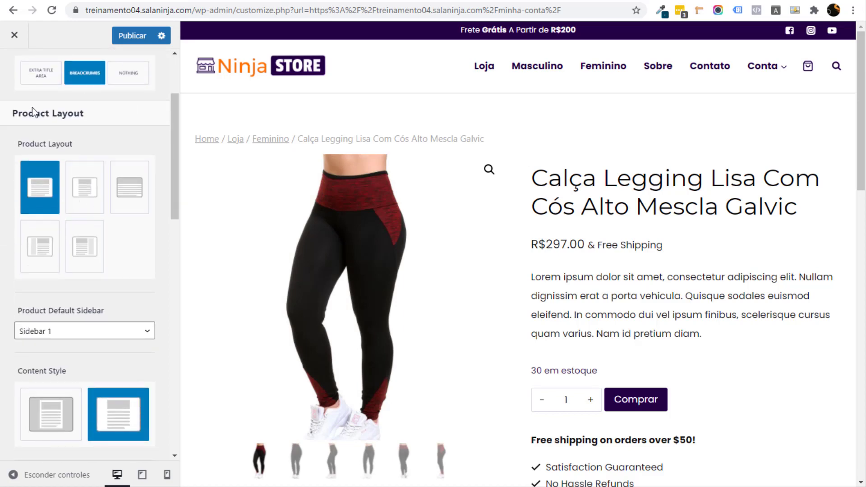
click(36, 247)
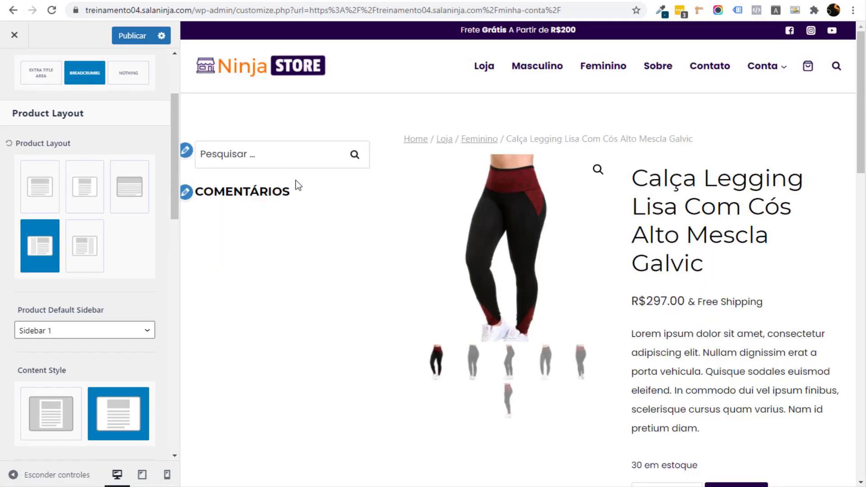
click(33, 198)
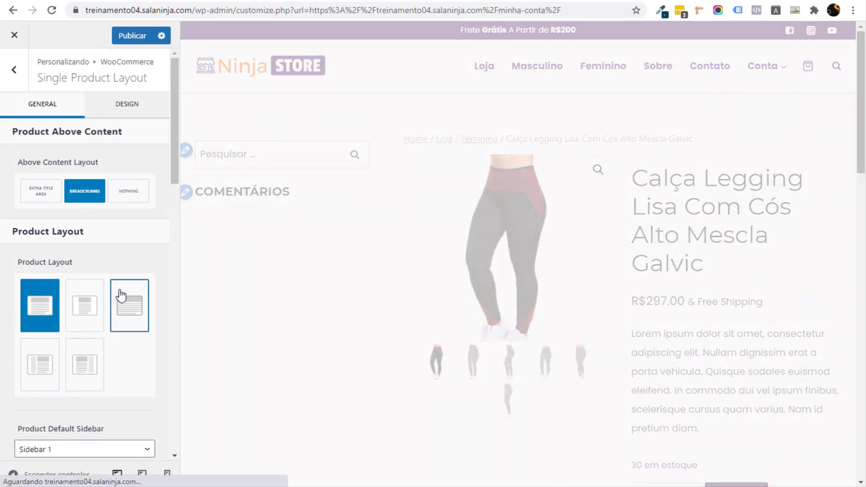
- Change the Price element's shipping excerpt from '& Free Shipping' to 'Frete Grátis'
scroll(116, 287, down, 8)
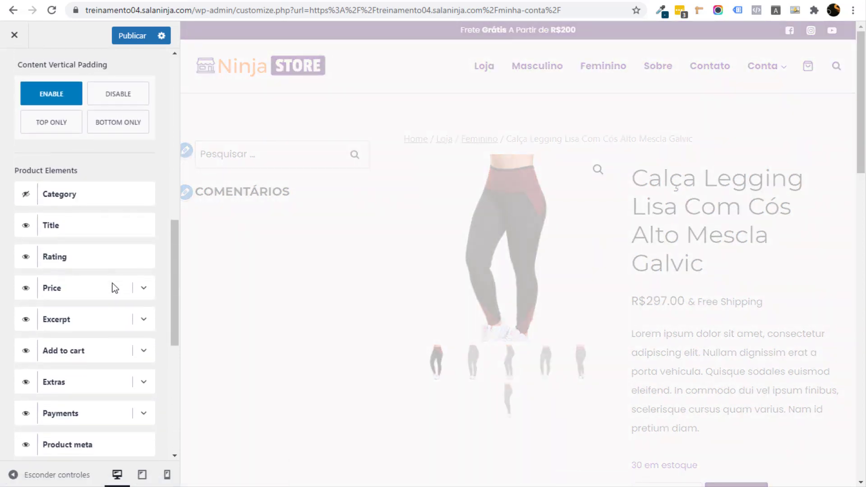
scroll(575, 210, down, 3)
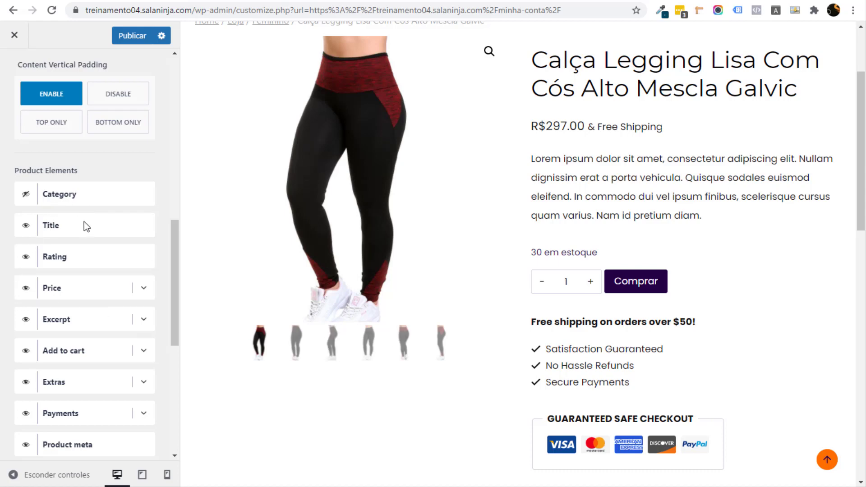
click(144, 288)
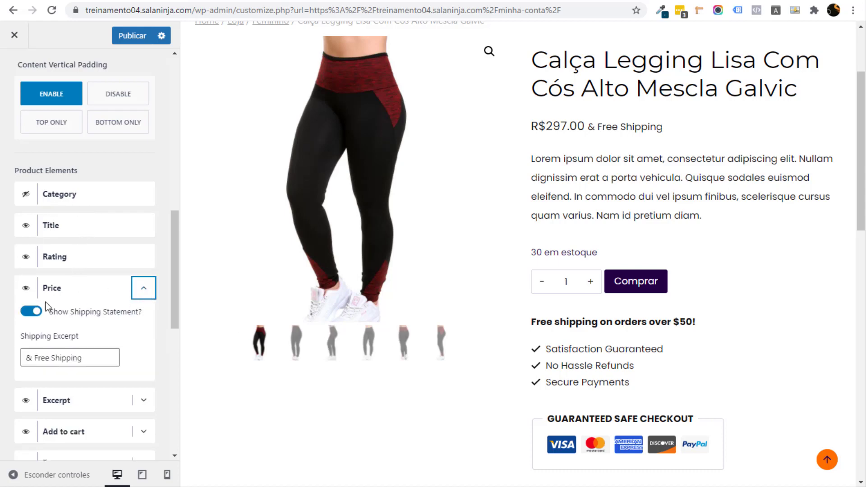
scroll(66, 291, down, 3)
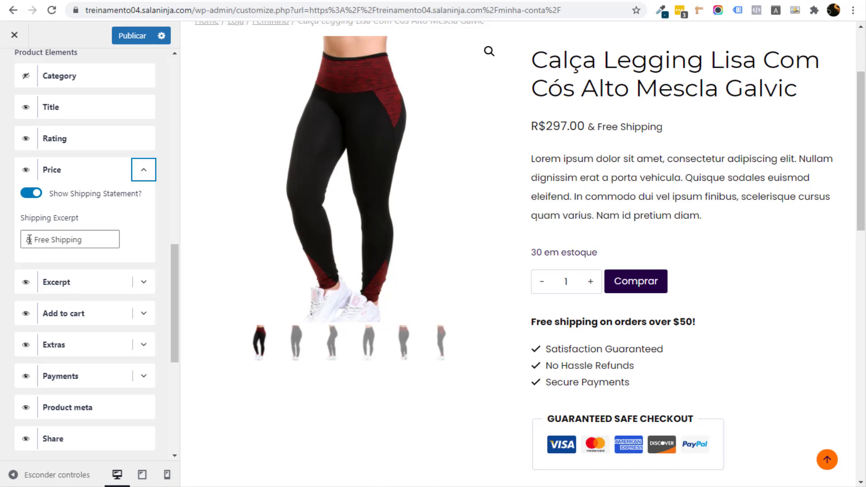
drag(29, 239, 101, 239)
text(Frete Grátis)
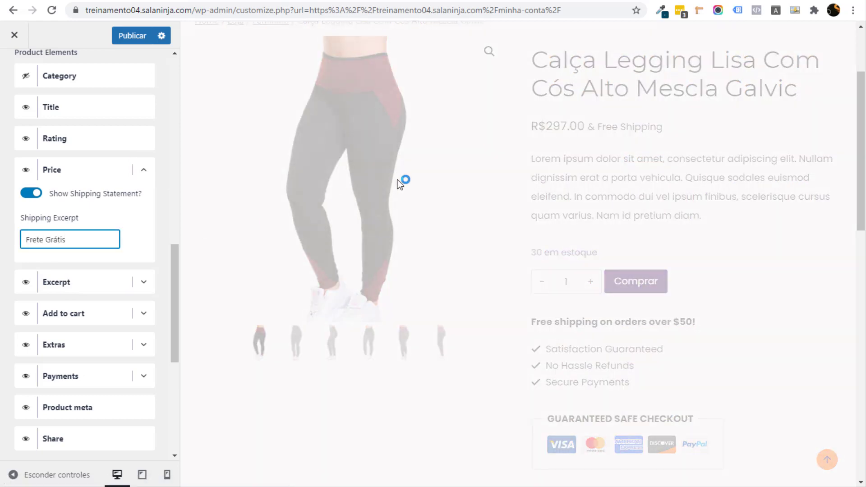
scroll(572, 277, down, 1)
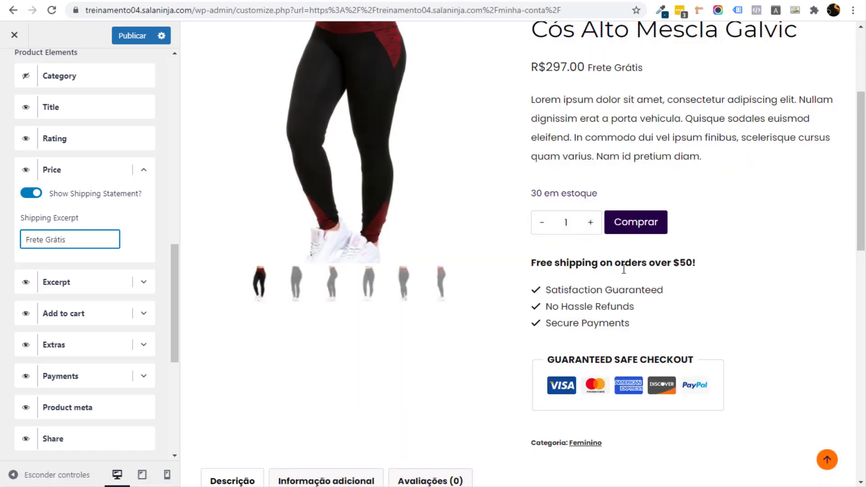
scroll(586, 142, up, 1)
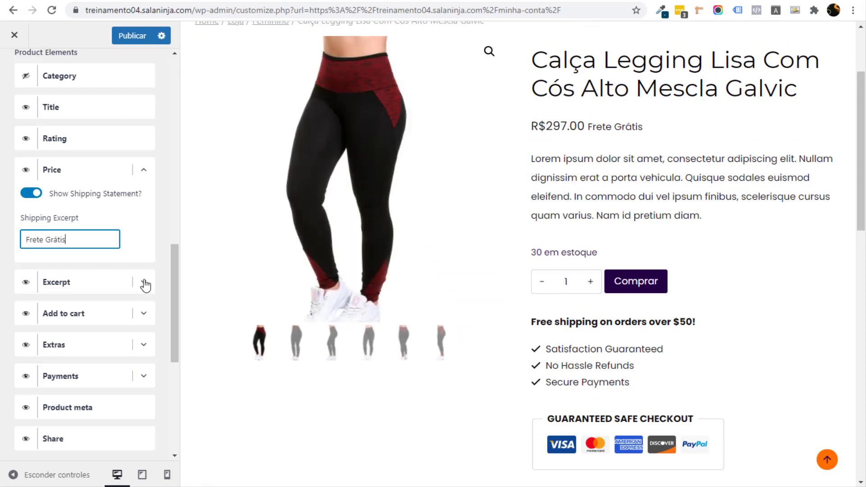
- Expand the Excerpt and Add to cart element options
click(144, 282)
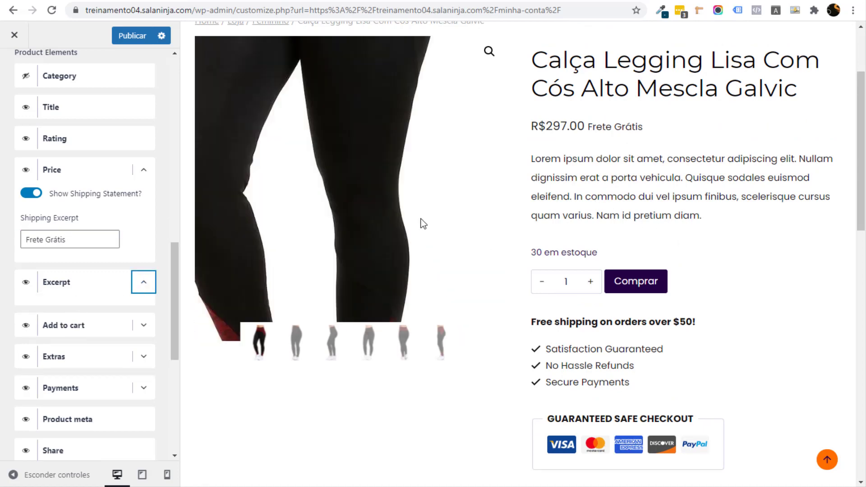
click(145, 325)
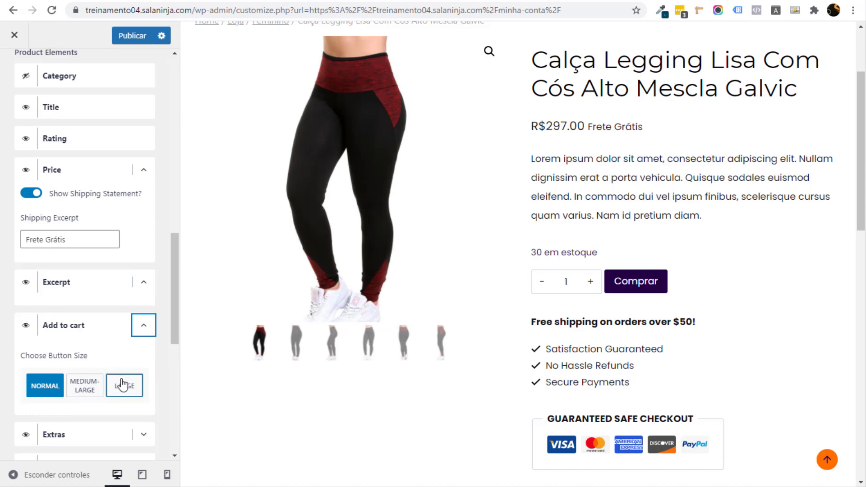
scroll(135, 388, down, 4)
- Expand the Extras element and set its title to 'Frete Grátis'
click(143, 255)
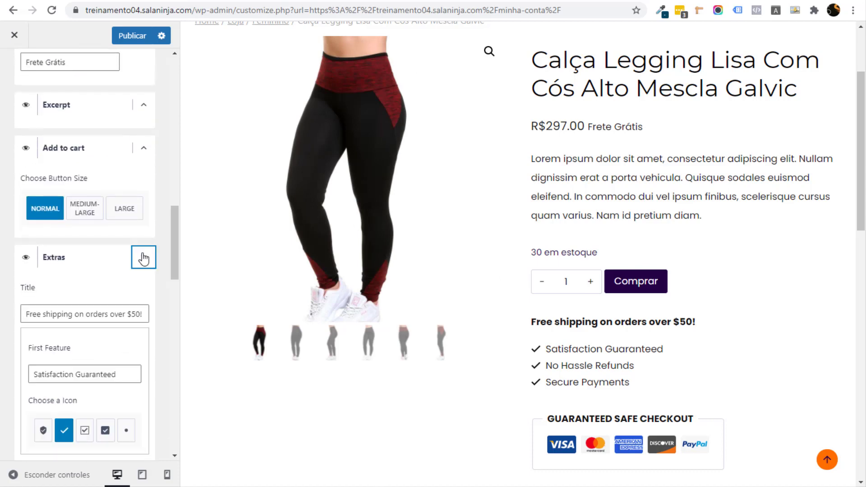
scroll(46, 315, down, 1)
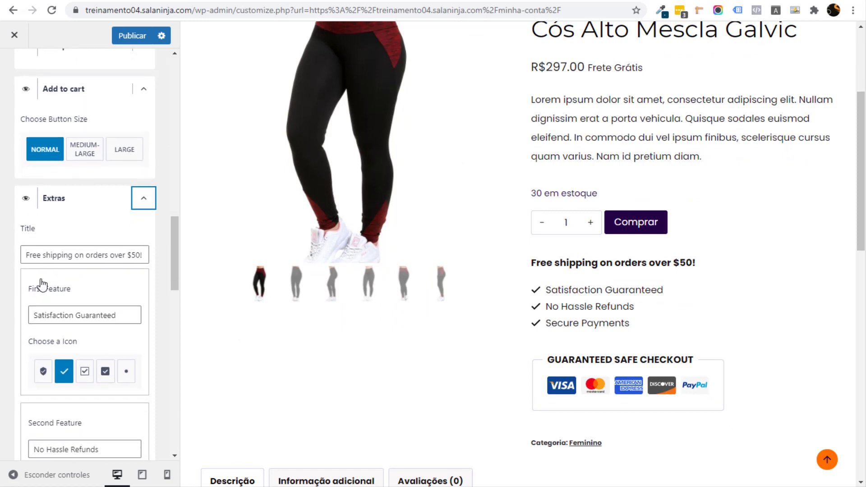
double_click(45, 259)
click(47, 256)
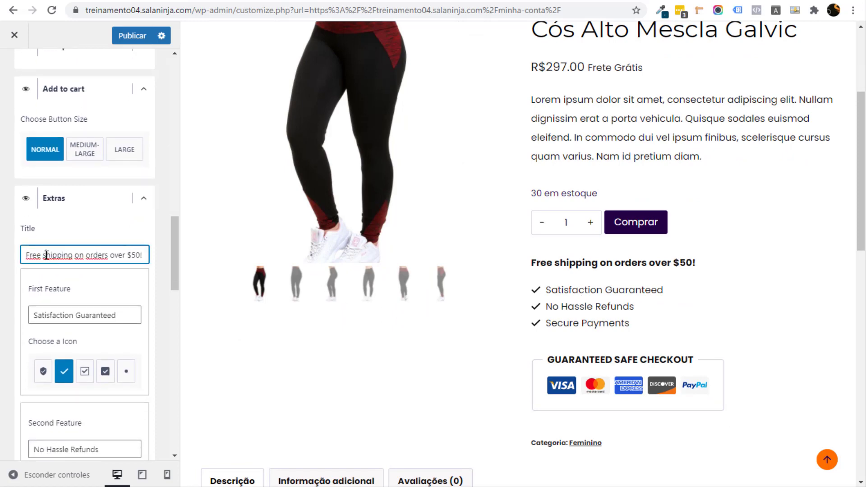
key(ctrl+a)
text(G)
key(BackSpace)
text(Fre)
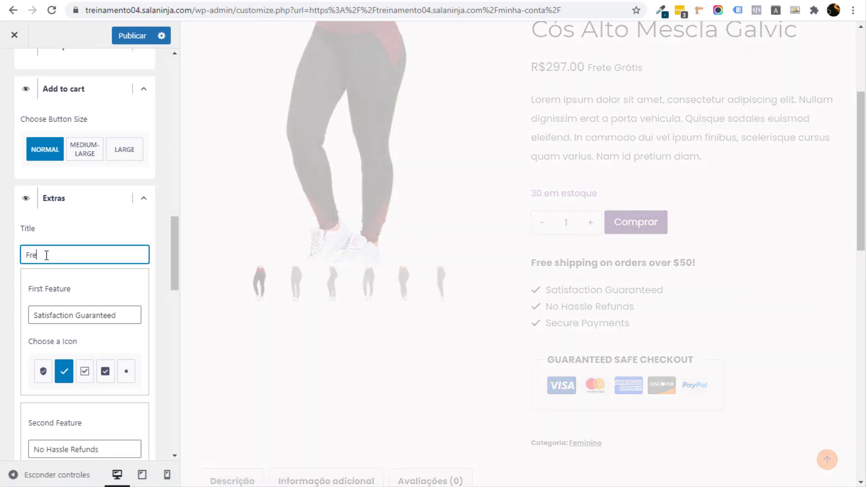
text(te Grátis)
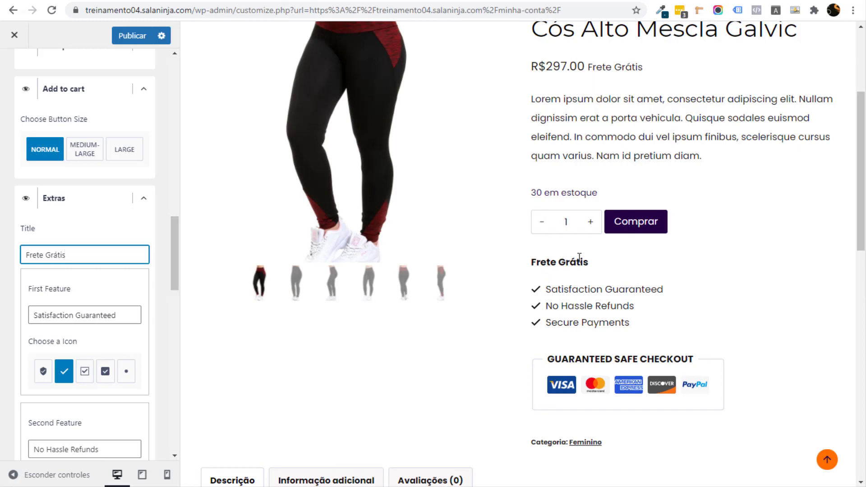
- Replace the Secure Payments feature text with 'Pagamento Seguro'
drag(90, 254, 3, 260)
scroll(54, 343, down, 3)
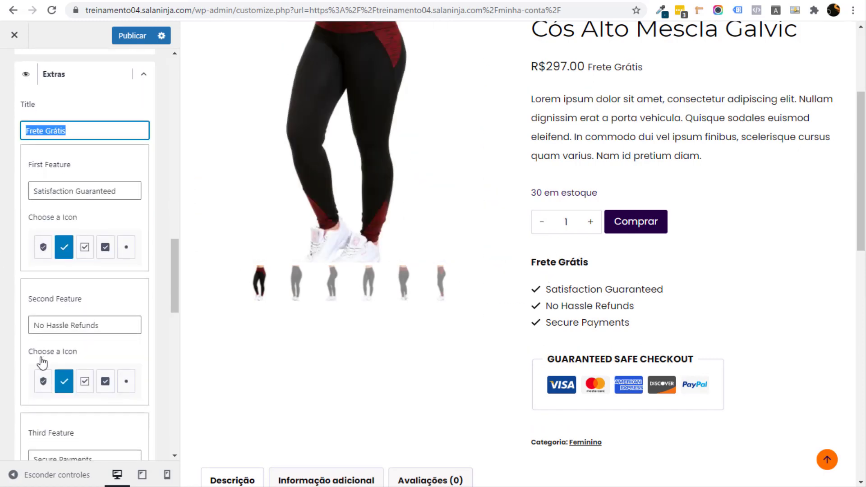
scroll(42, 362, down, 3)
drag(118, 213, 4, 218)
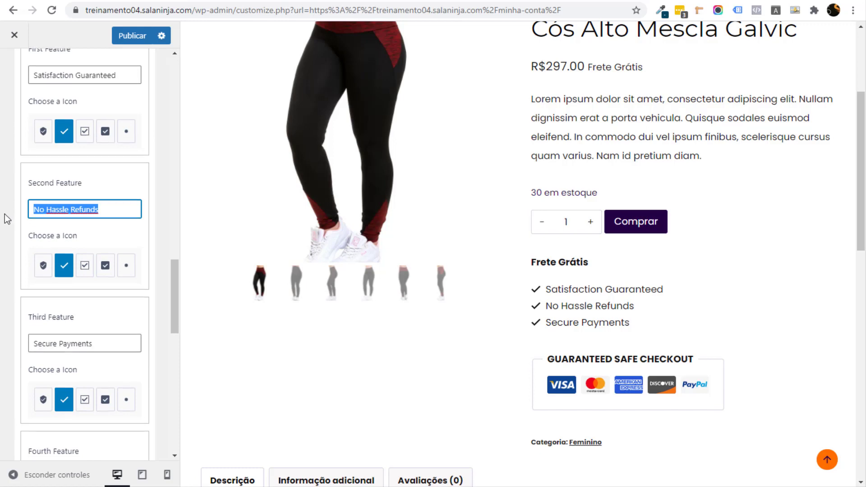
scroll(8, 218, down, 5)
scroll(99, 258, up, 1)
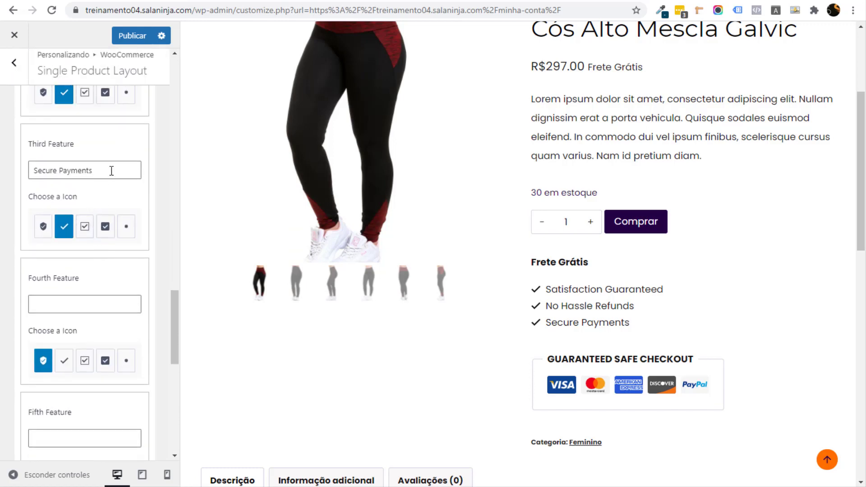
drag(110, 170, 3, 175)
text(Pagamento Seguro)
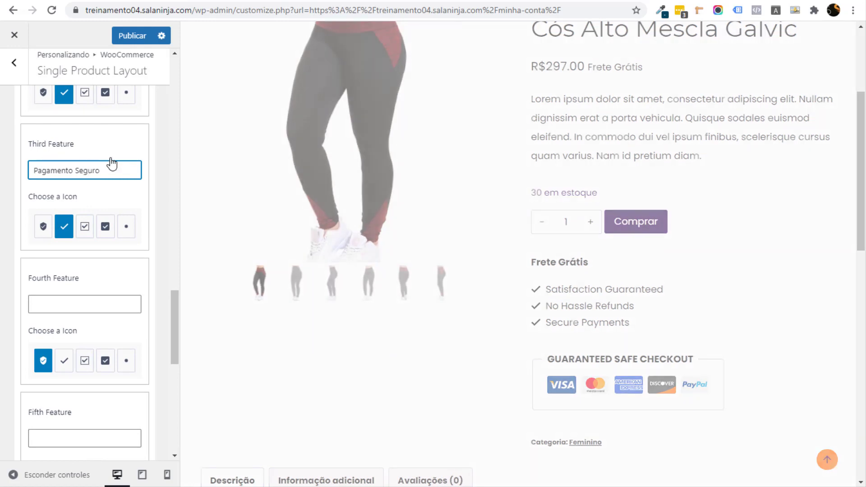
- Set the first feature to 'Satisfação Garantida' and the second to 'Garantia de 30 Dias'
scroll(112, 164, up, 2)
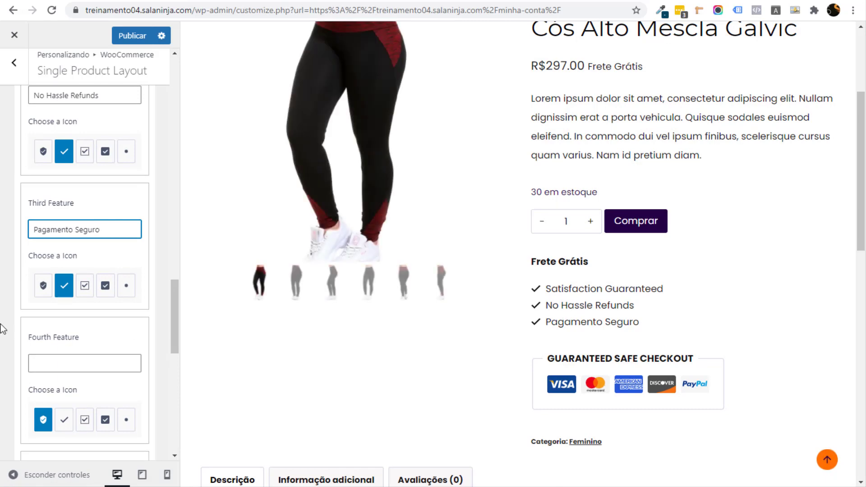
scroll(67, 271, up, 6)
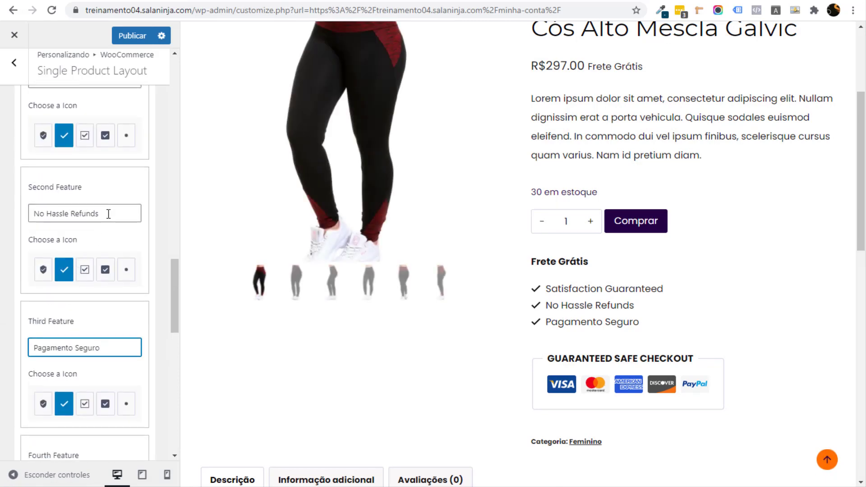
drag(131, 257, 3, 267)
text(Satisfação Garantida)
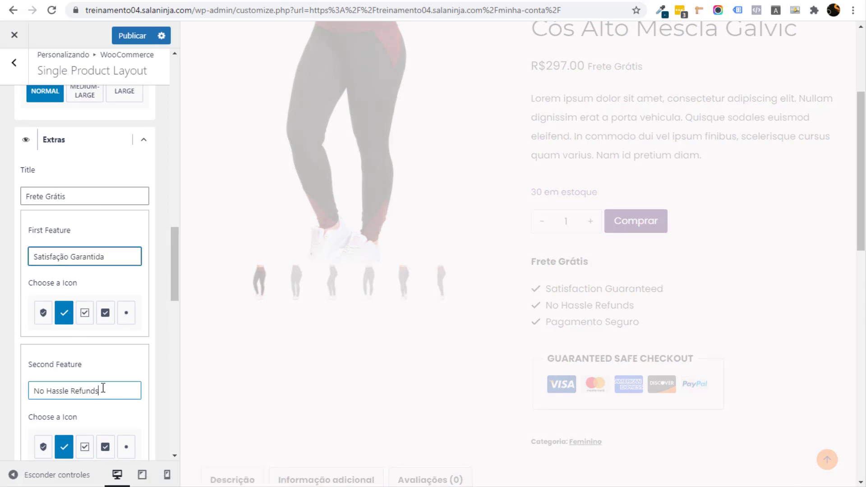
triple_click(103, 388)
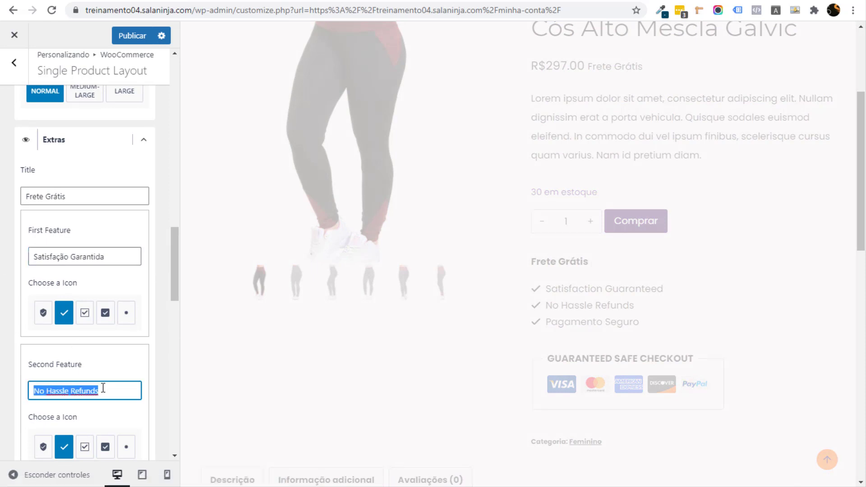
text(Garant)
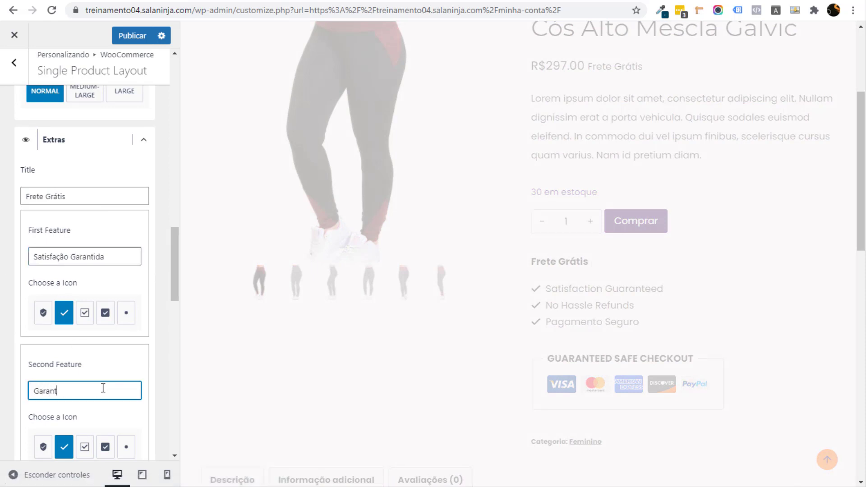
text(ia de 30 Dias)
scroll(18, 242, up, 1)
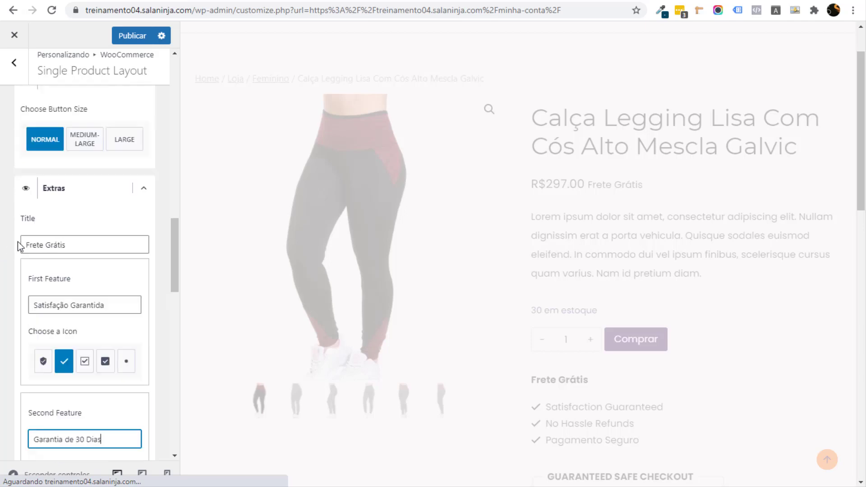
scroll(35, 243, down, 1)
scroll(35, 244, down, 15)
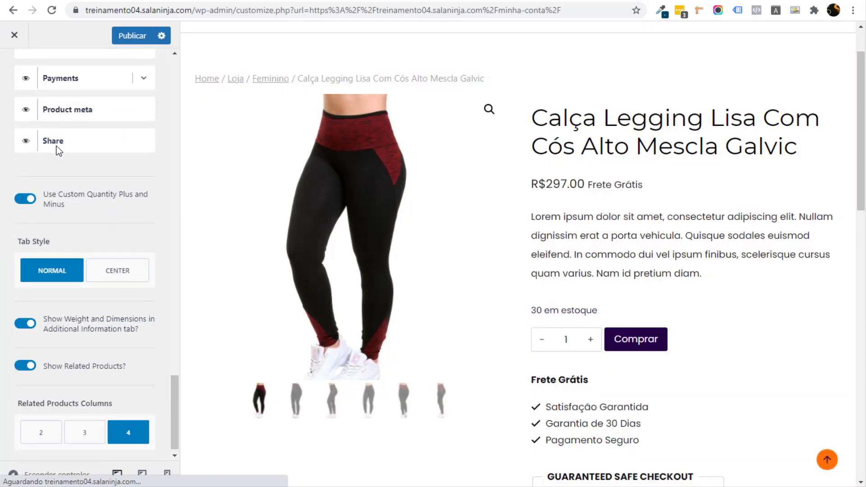
scroll(35, 149, up, 3)
scroll(79, 234, down, 3)
- Change the Payments element title from 'GUARANTEED SAFE CHECKOUT' to 'PAGAMENTO SEGURO'
click(144, 137)
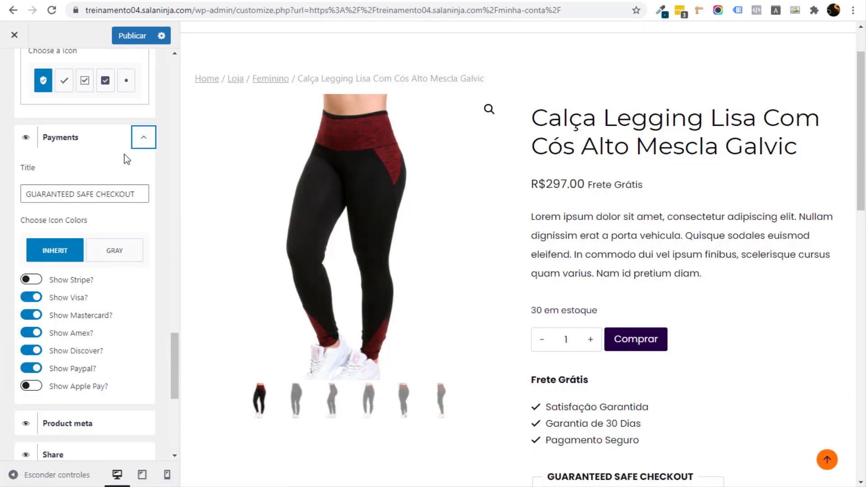
scroll(502, 224, down, 5)
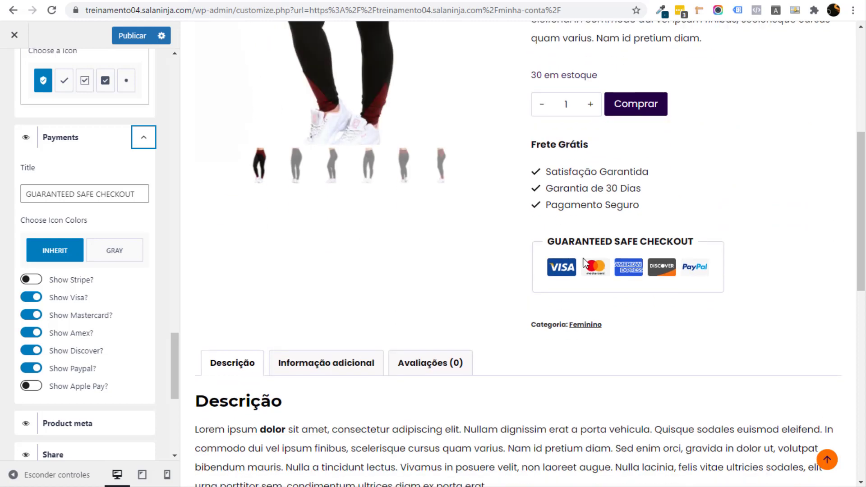
triple_click(76, 190)
text(PAGA)
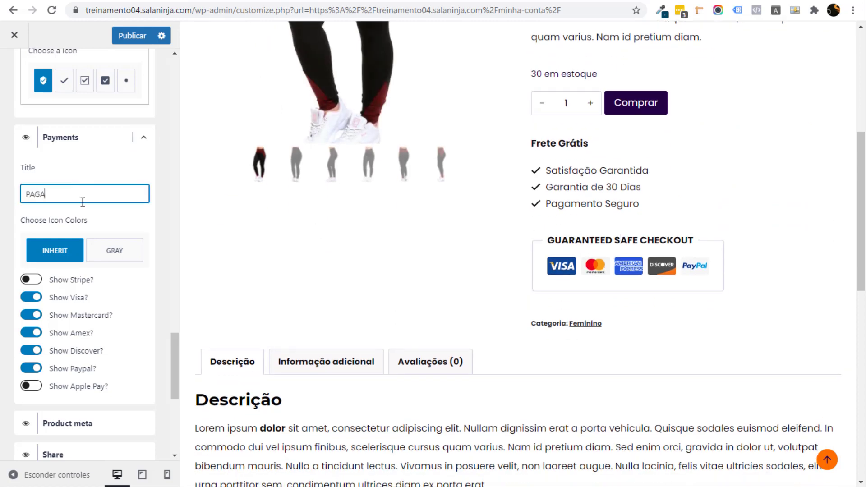
text(MENTO SEGURO)
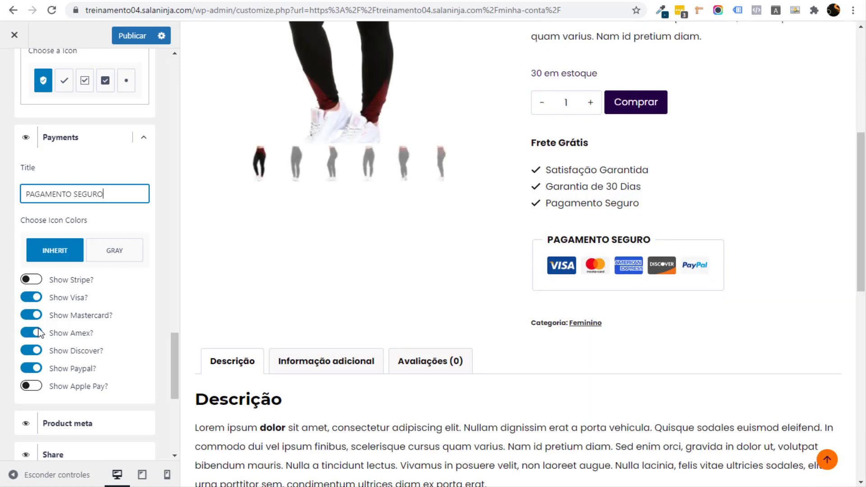
scroll(99, 301, down, 7)
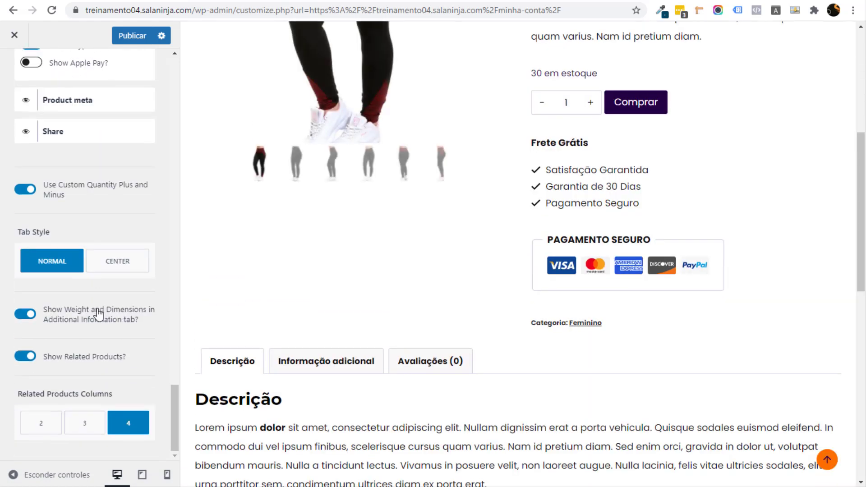
scroll(97, 312, up, 15)
scroll(663, 247, up, 4)
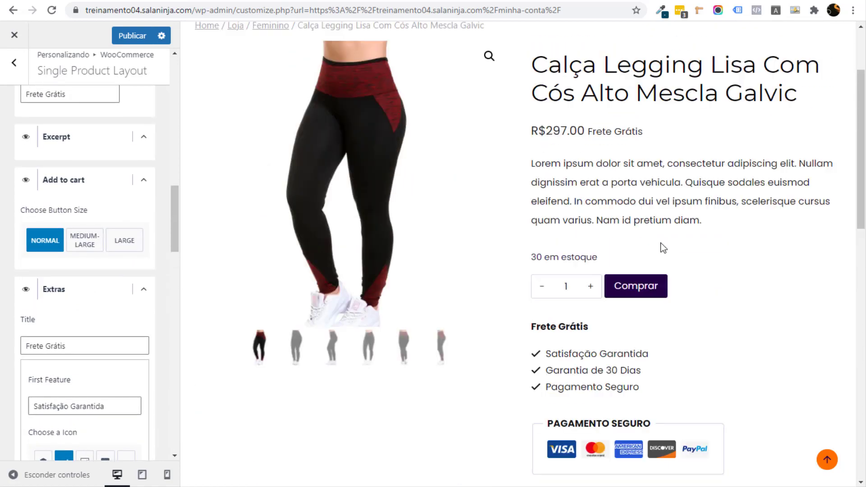
scroll(663, 247, up, 3)
scroll(68, 225, up, 10)
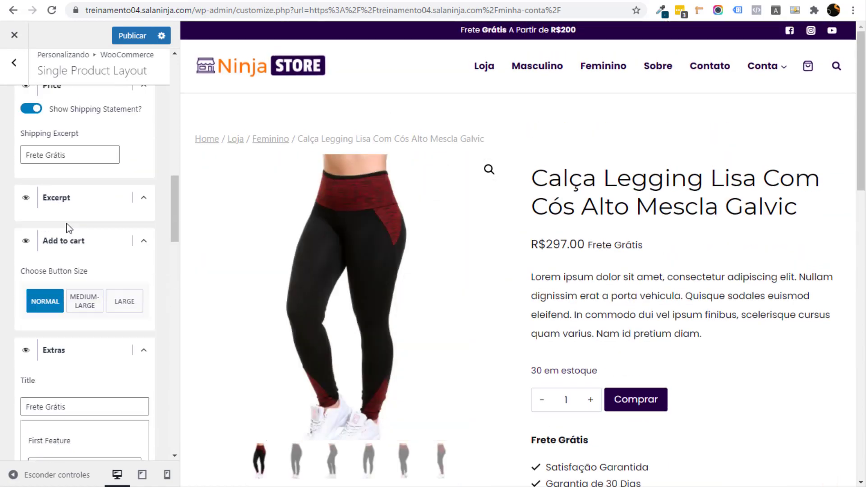
- Check the WooCommerce product image size settings
click(15, 65)
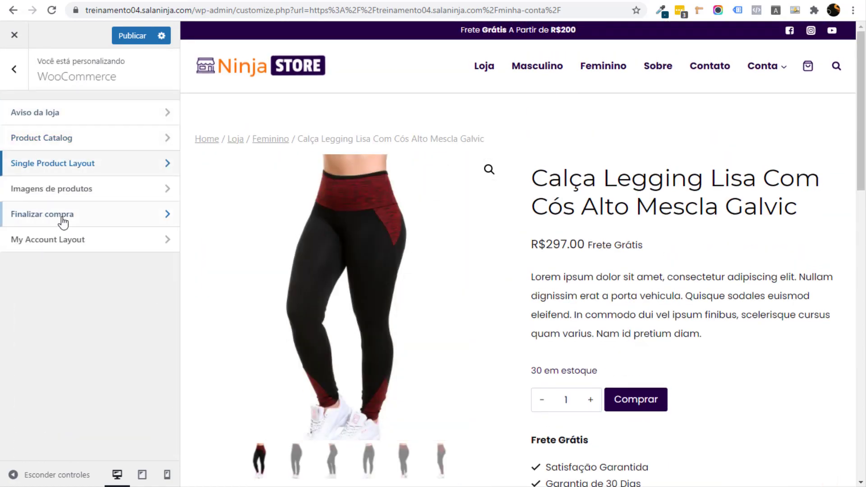
click(76, 192)
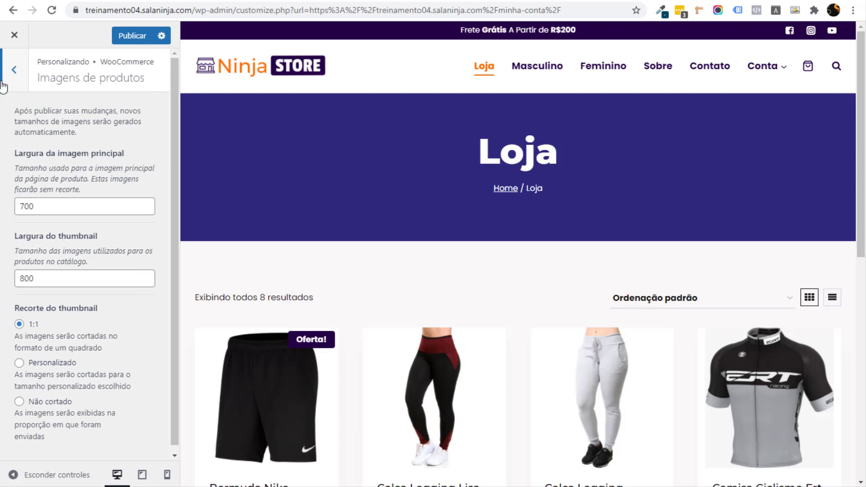
click(14, 70)
- In Finalizar compra, set Nome da empresa and Endereço linha 2 to Oculto
click(74, 216)
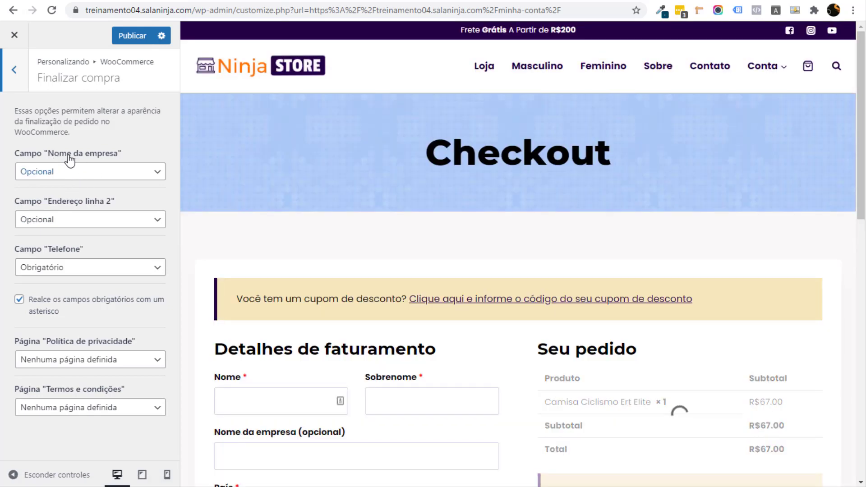
click(63, 174)
click(43, 187)
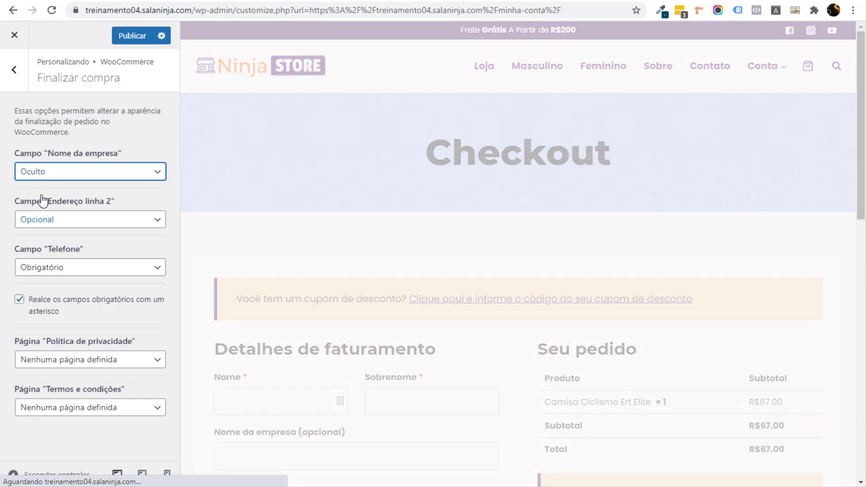
click(106, 219)
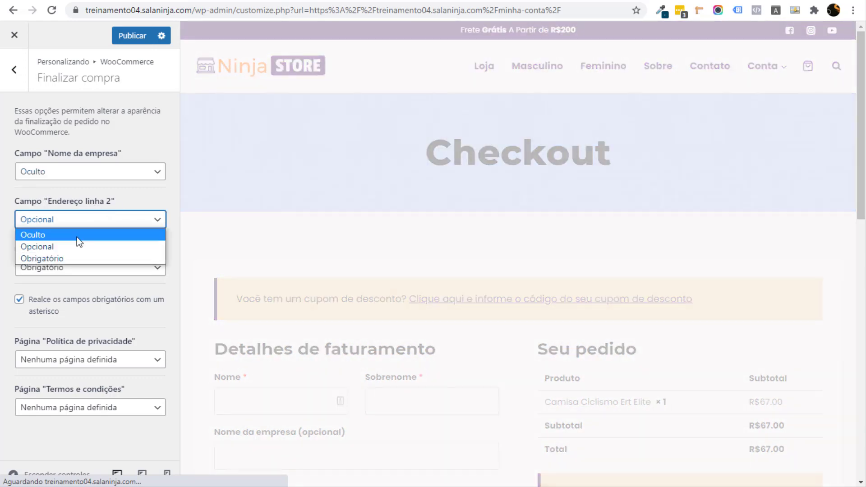
click(76, 235)
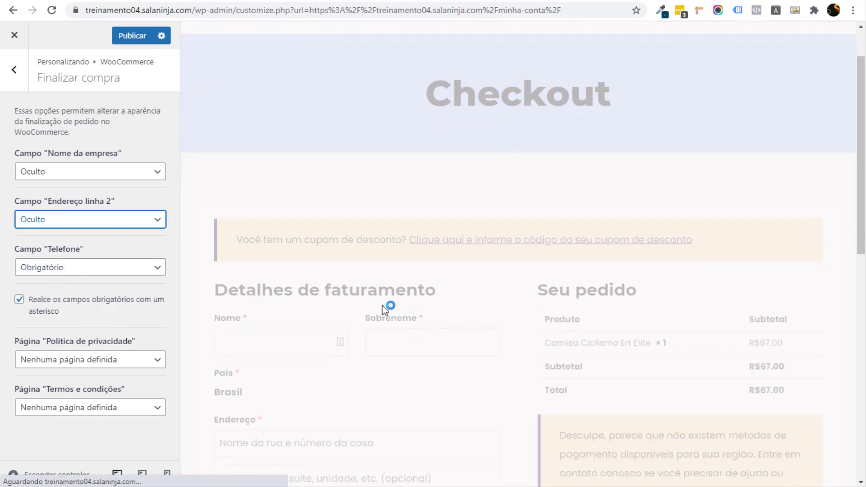
- Publish all customizer changes to the live site
click(124, 37)
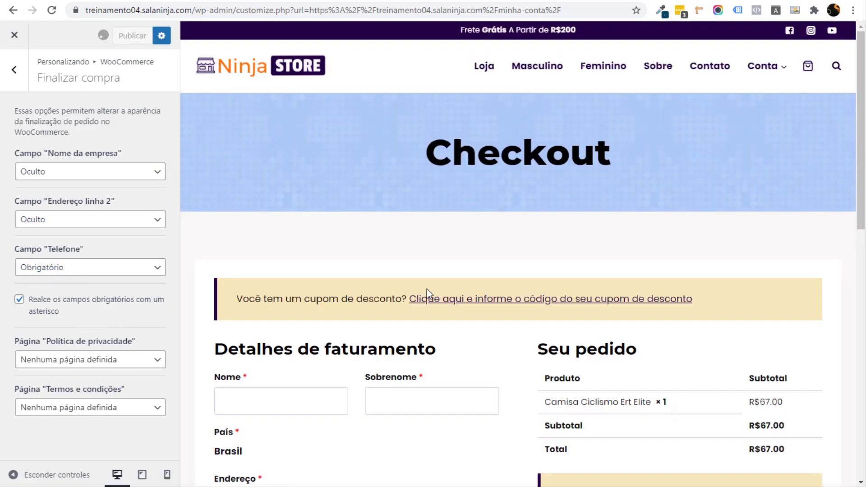
scroll(427, 293, down, 6)
scroll(427, 300, down, 7)
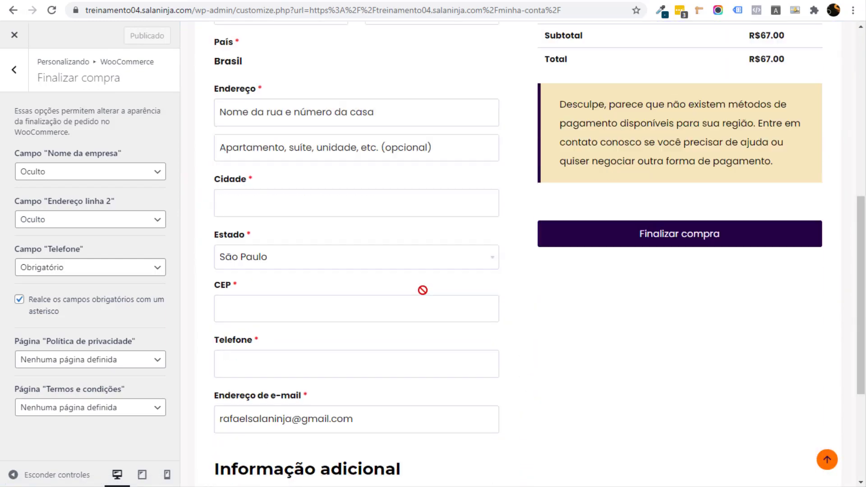
scroll(410, 257, up, 13)
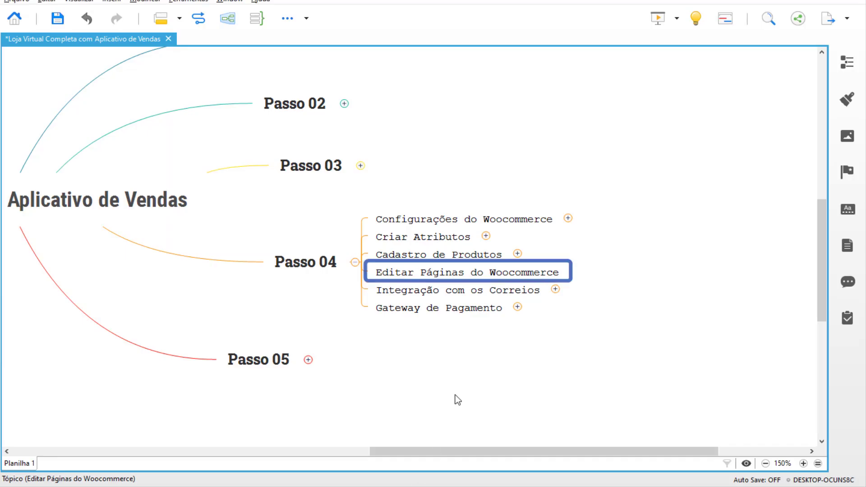
scroll(456, 400, left, 1)
click(505, 333)
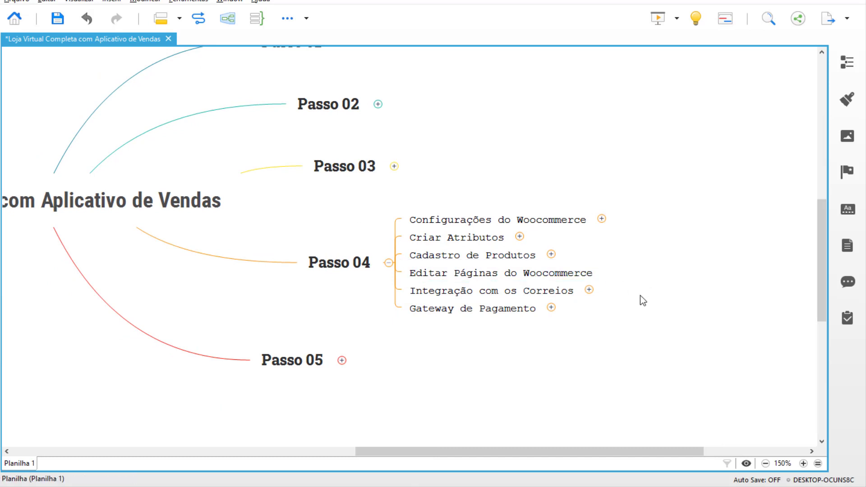
- Expand 'Integração com os Correios' and select its Plugin Correios and Plugin Frenet subtopics
click(590, 290)
click(541, 241)
drag(570, 267, 580, 288)
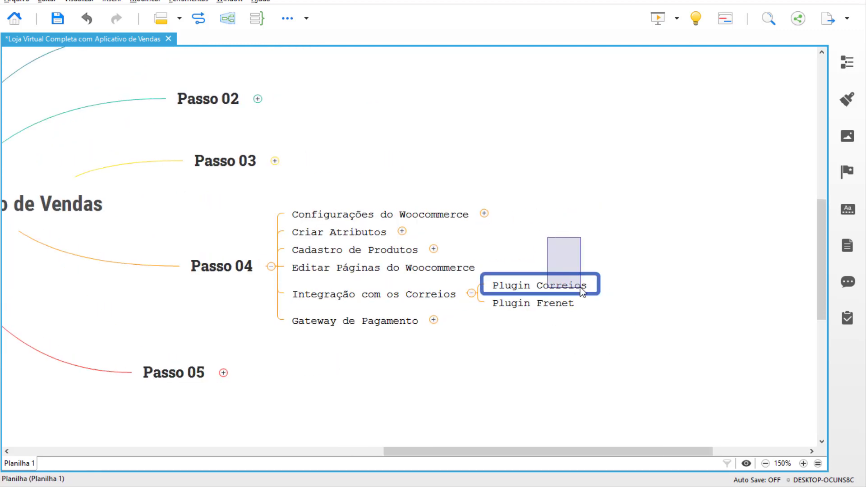
click(607, 332)
drag(593, 341, 564, 297)
click(589, 352)
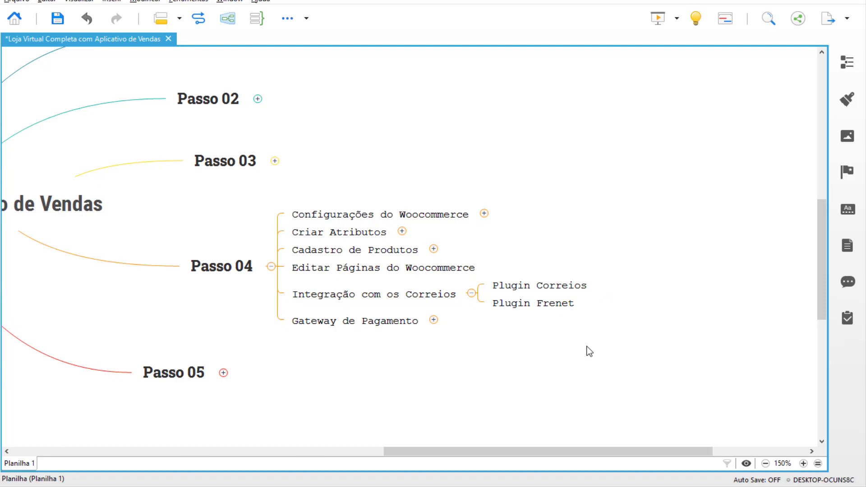
drag(568, 256, 594, 290)
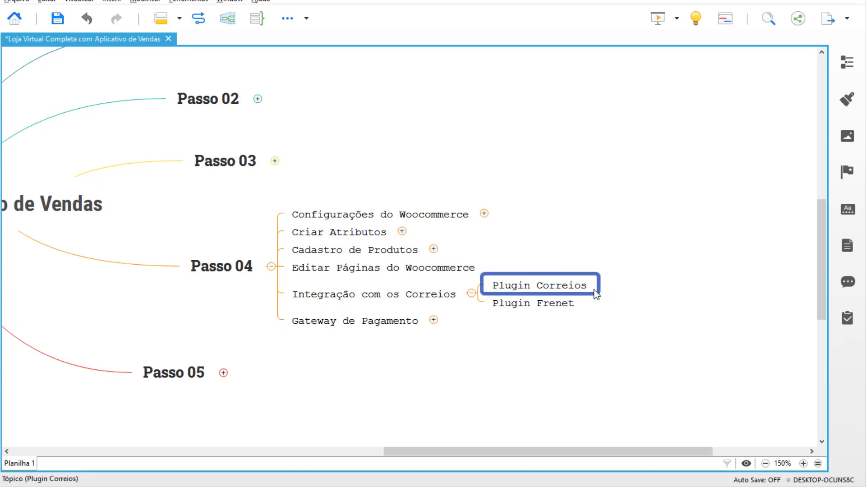
click(629, 318)
click(559, 308)
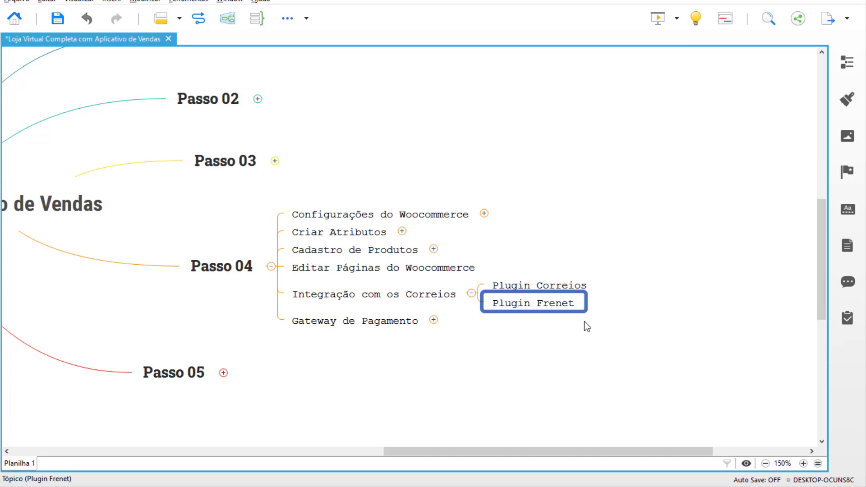
- Select the Plugin Correios and Plugin Frenet topics in the mind map, then clear the selection
key(Up)
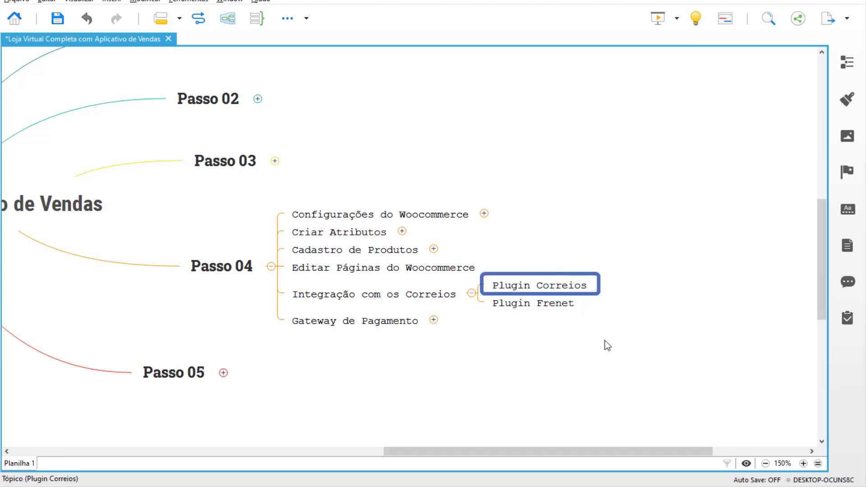
key(Down)
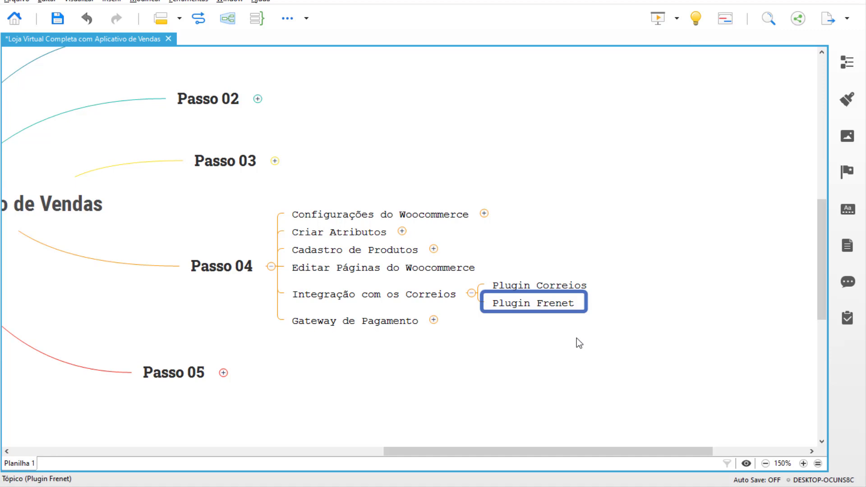
click(573, 244)
drag(570, 224, 551, 316)
click(559, 349)
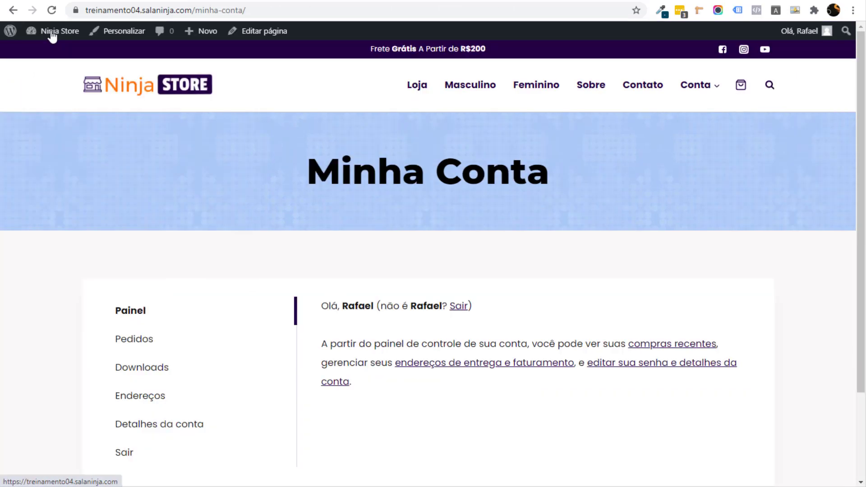
- Search plugins for 'correios', then install and activate Claudio Sanches – Correios for WooCommerce
mouse_move(61, 41)
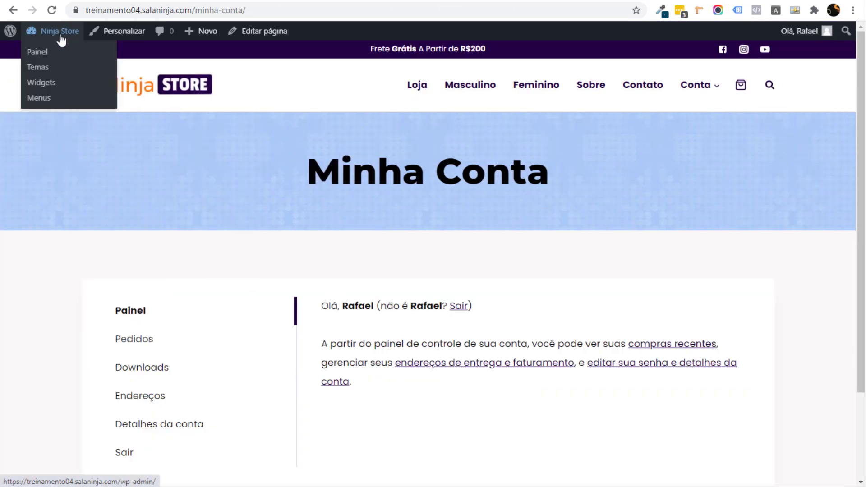
click(45, 57)
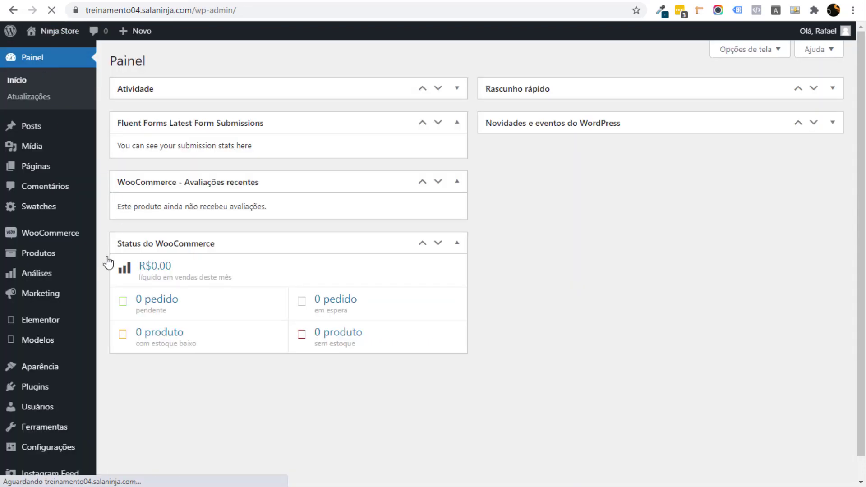
scroll(118, 310, down, 1)
mouse_move(56, 368)
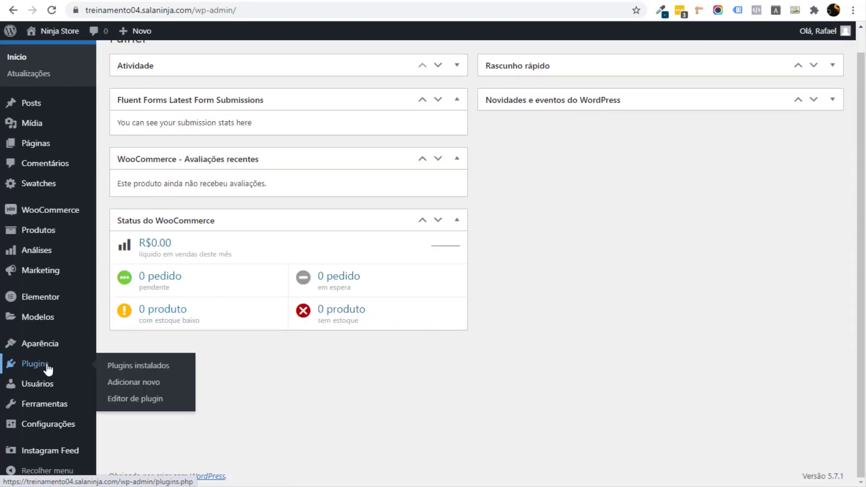
click(134, 383)
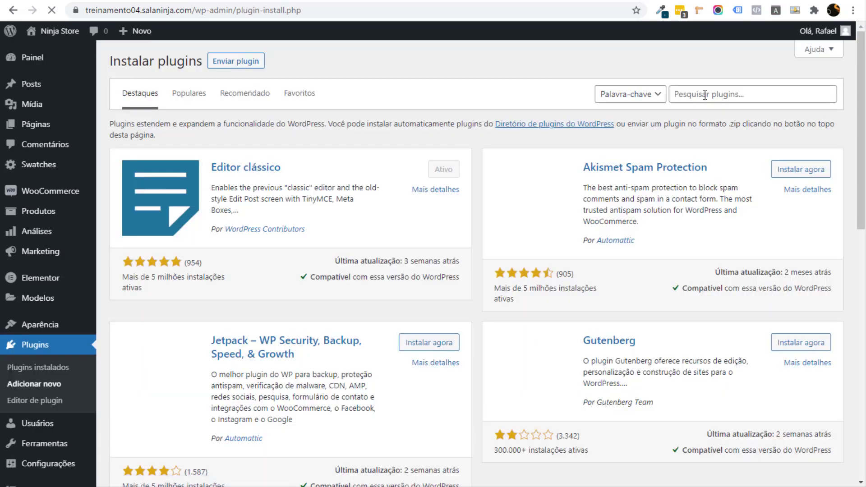
click(705, 95)
text(cORREIOS)
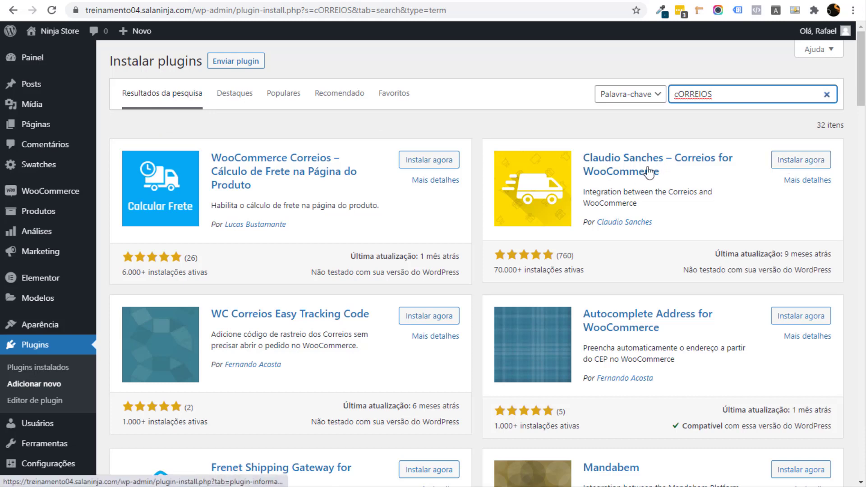
click(773, 162)
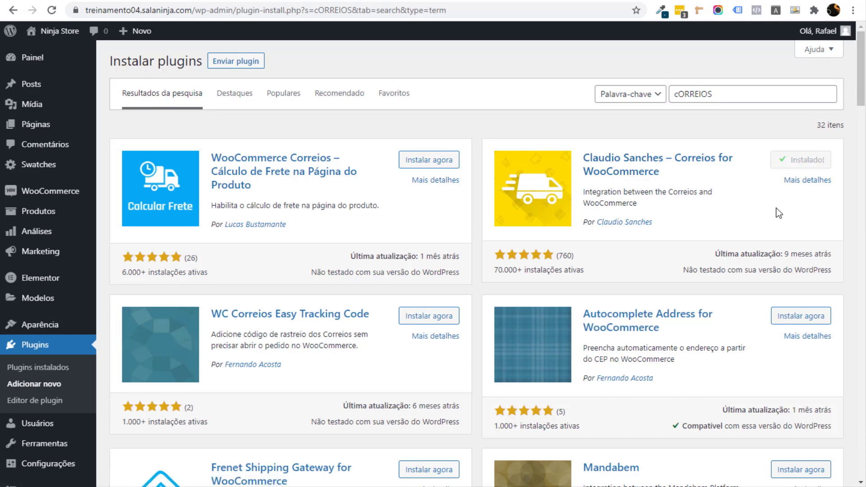
click(807, 165)
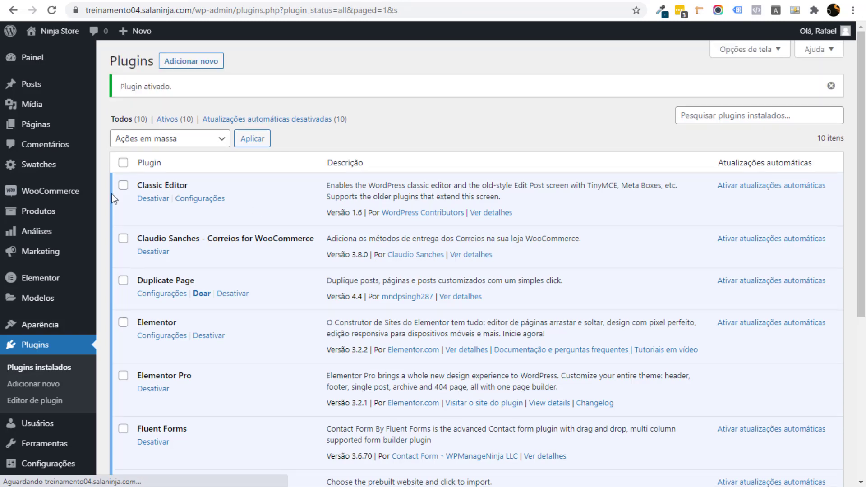
mouse_move(72, 194)
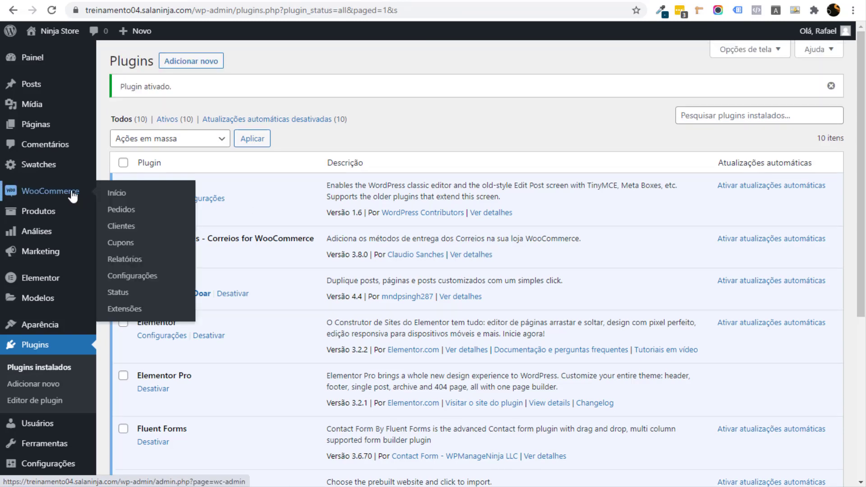
- Create a new WooCommerce shipping zone named Brasil with the region Brasil
click(163, 276)
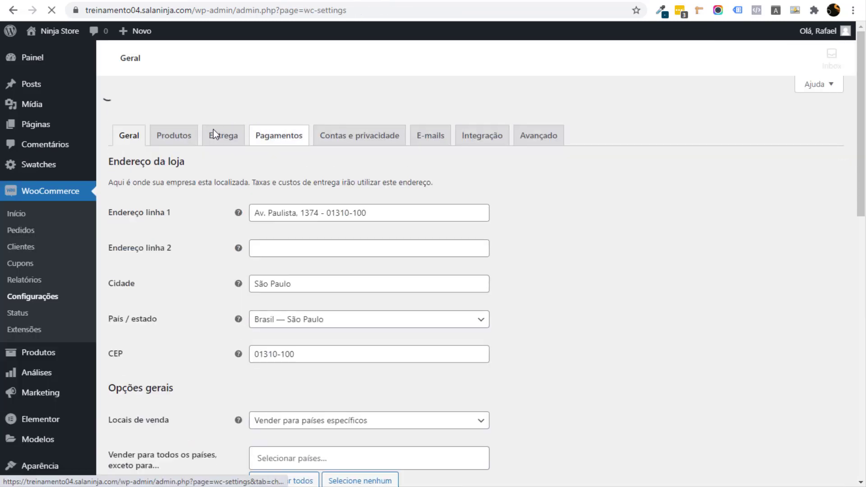
click(224, 113)
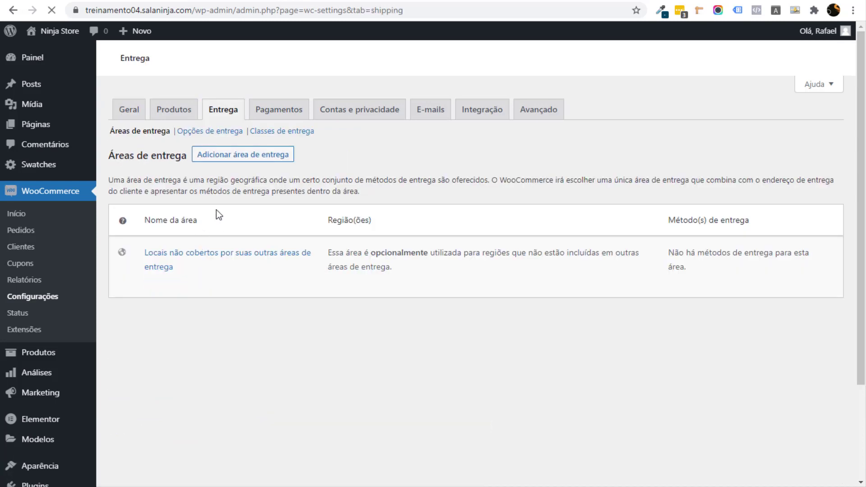
click(232, 155)
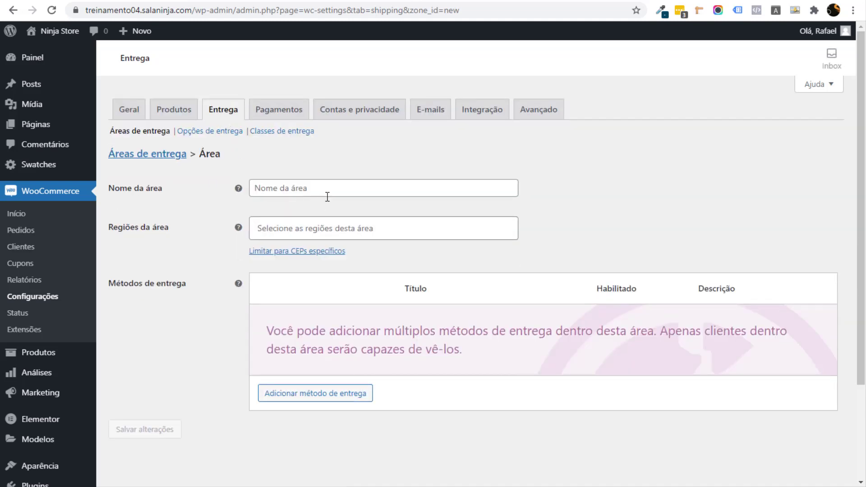
click(328, 196)
text(bRAS)
key(BackSpace)
key(BackSpace)
key(BackSpace)
key(BackSpace)
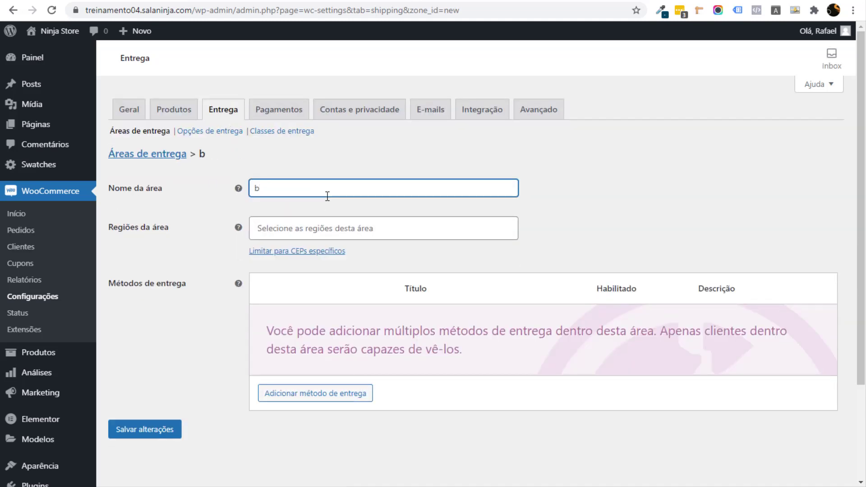
text(Brasil)
key(Tab)
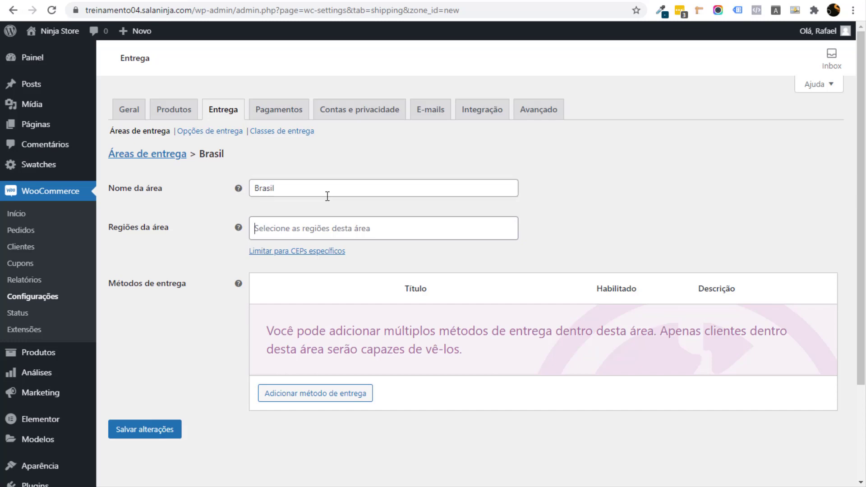
click(325, 228)
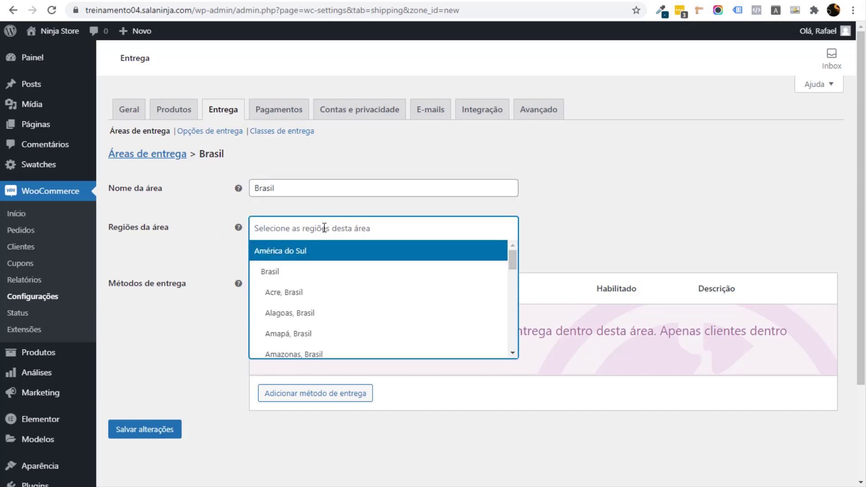
click(291, 274)
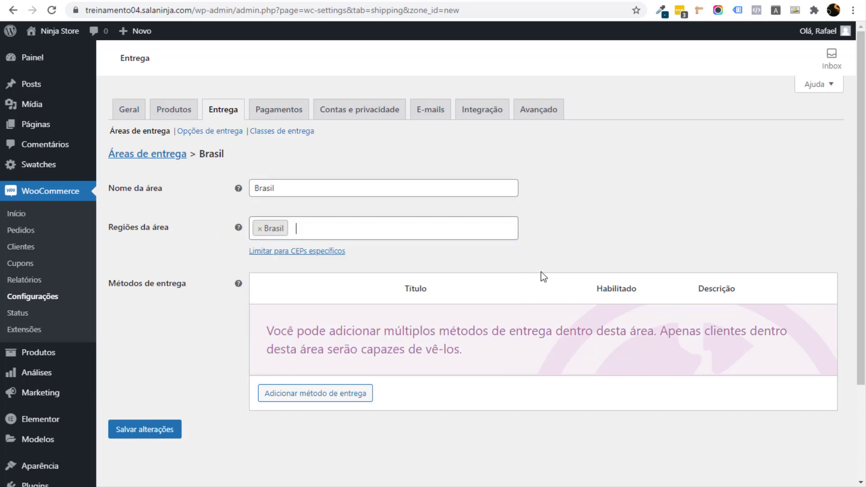
- Add the SEDEX and PAC shipping methods to the Brasil zone
scroll(261, 249, down, 3)
click(280, 276)
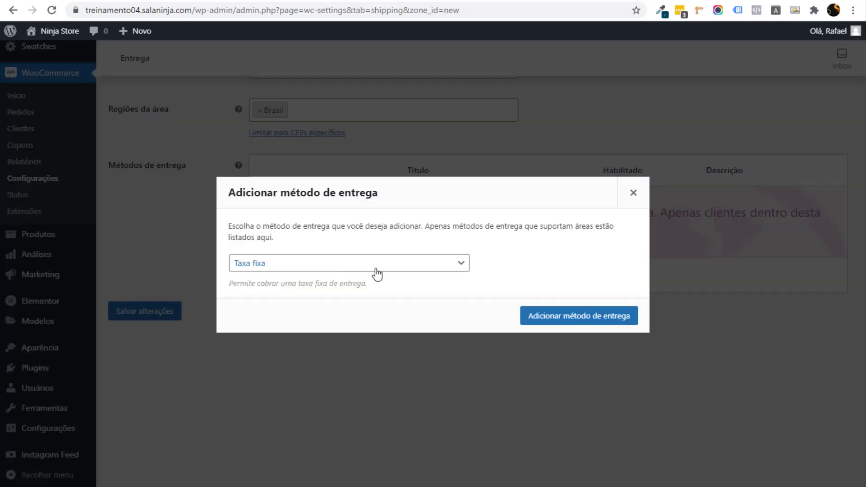
click(367, 264)
click(338, 324)
click(560, 317)
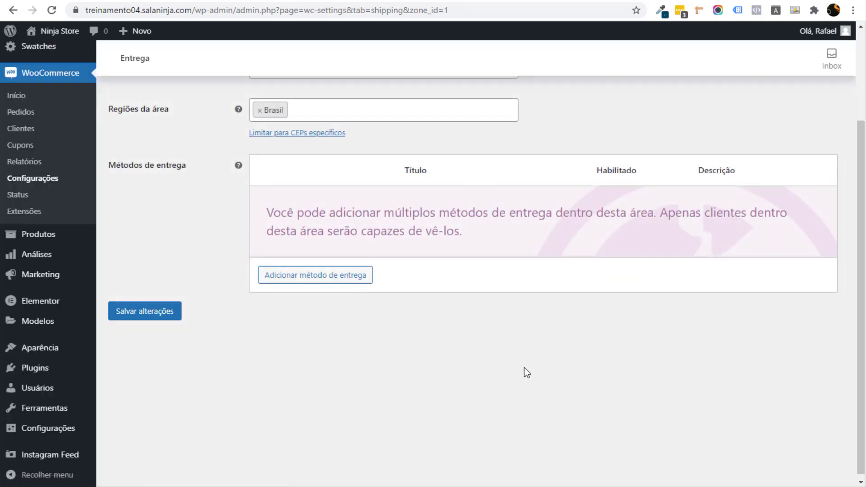
click(312, 249)
click(332, 263)
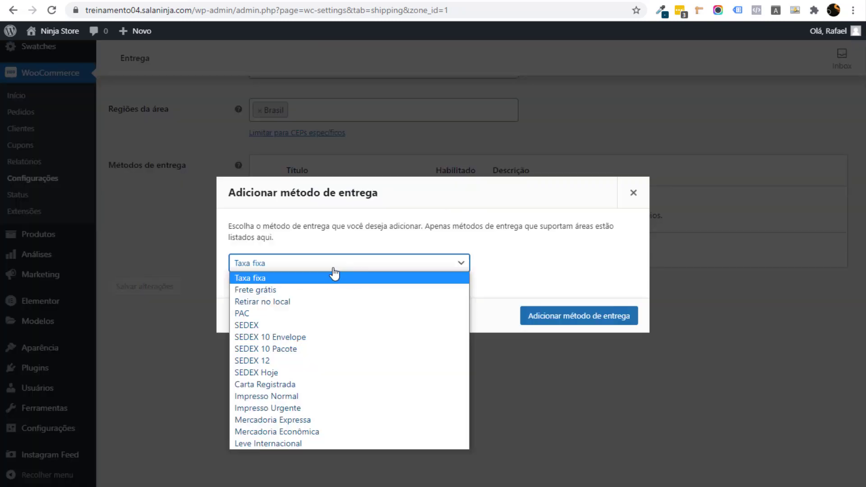
click(300, 317)
click(559, 317)
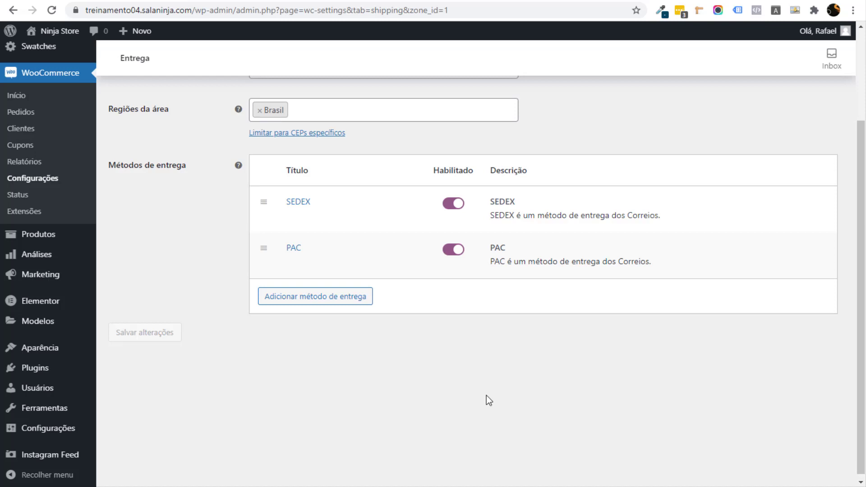
scroll(486, 396, up, 1)
click(296, 277)
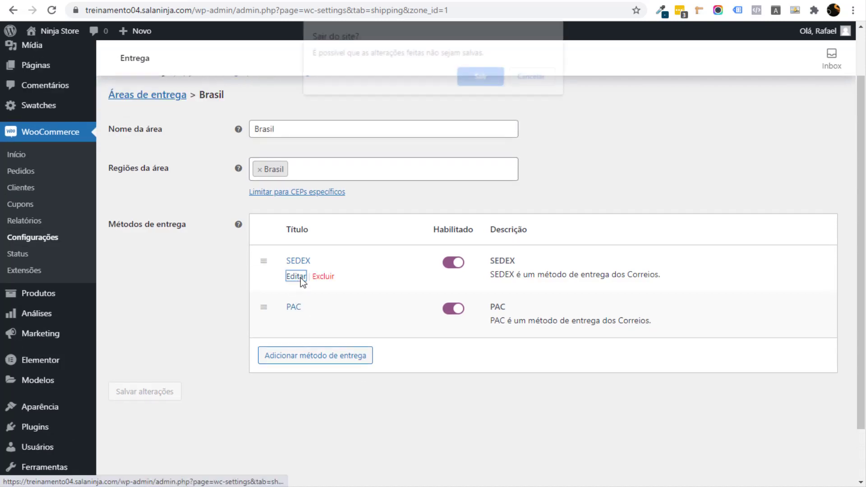
- Copy the SEDEX origin postal code 01310-100
click(474, 71)
scroll(559, 229, up, 1)
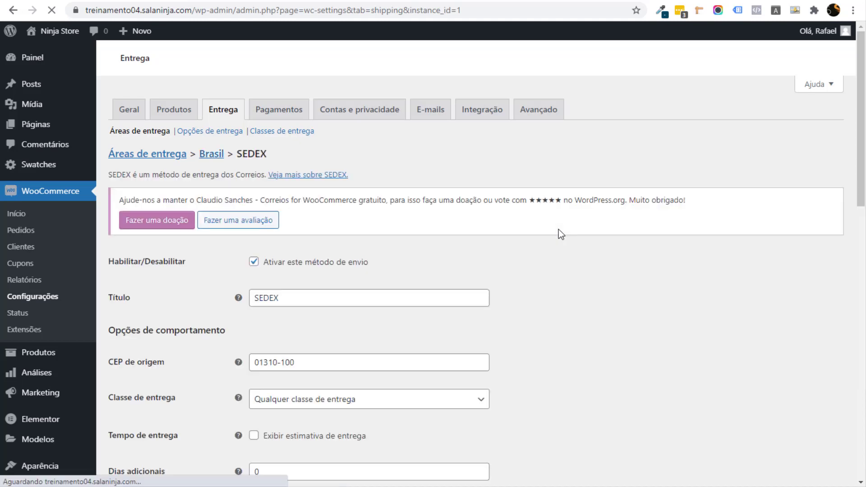
scroll(243, 199, down, 4)
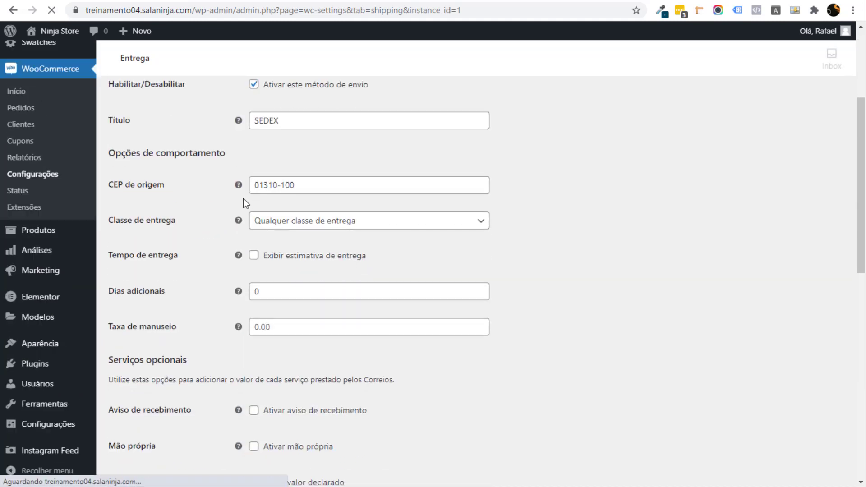
drag(257, 186, 294, 185)
right_click(290, 182)
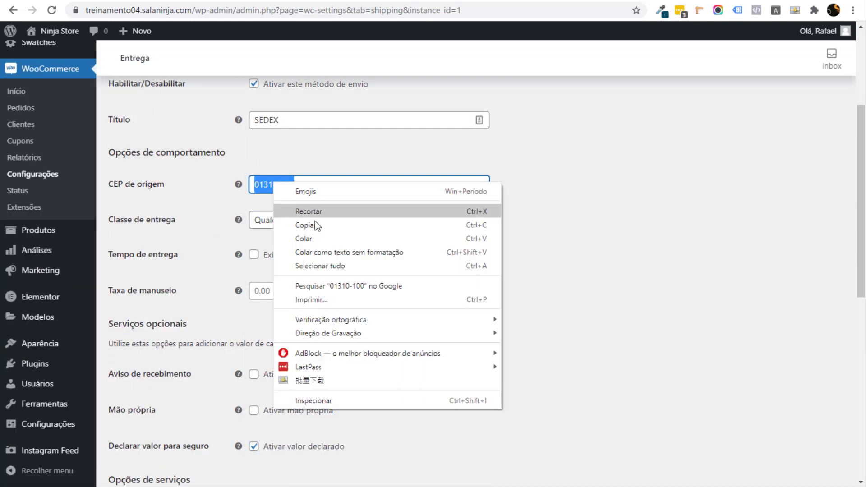
click(315, 223)
click(531, 185)
- Turn on the SEDEX delivery time estimate, keep 0 additional days, and save
scroll(496, 187, up, 4)
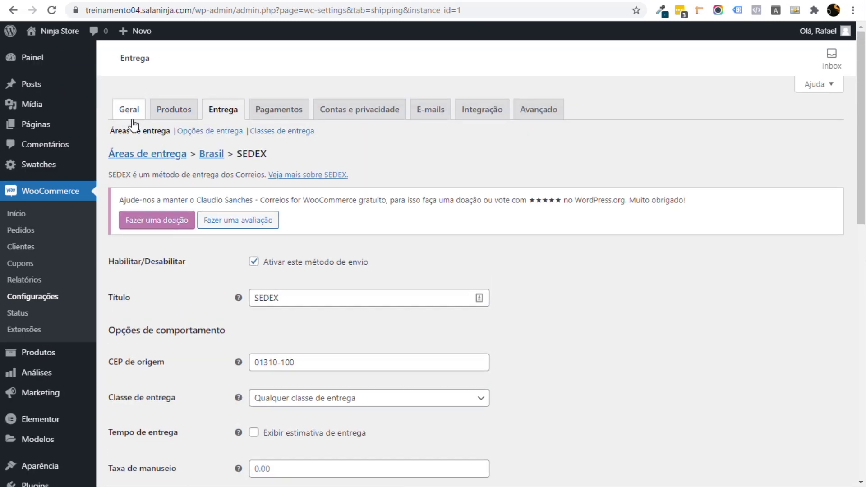
scroll(616, 275, down, 5)
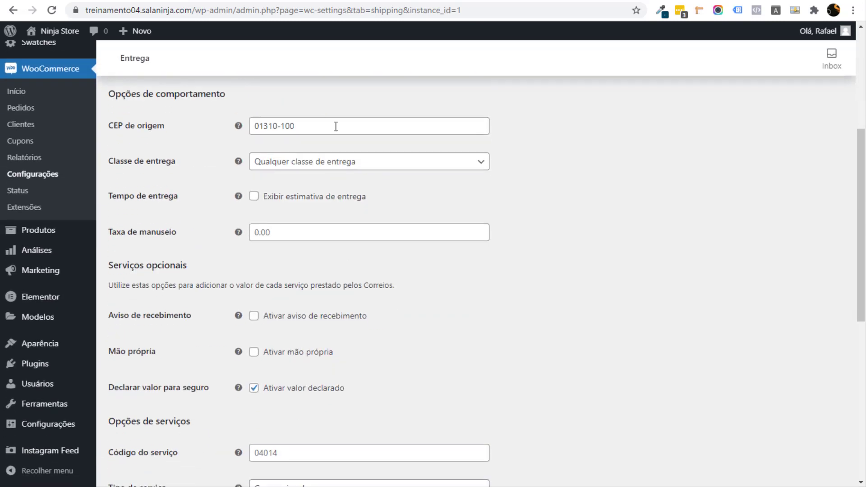
scroll(243, 165, down, 2)
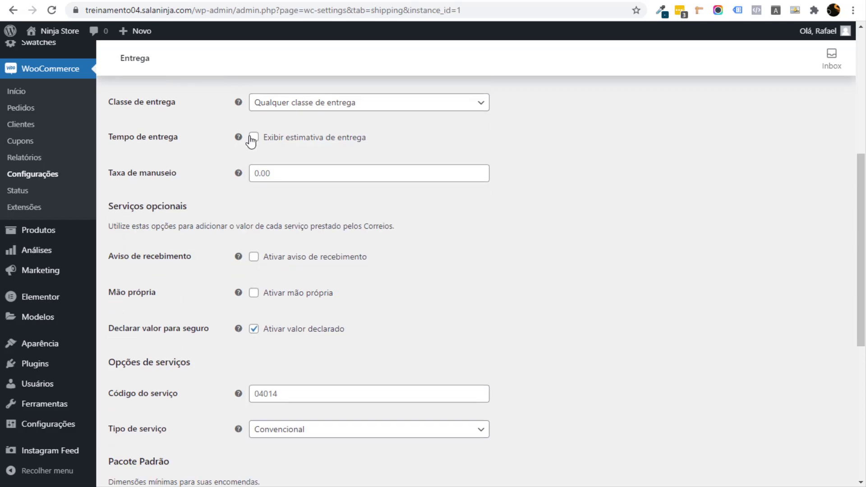
click(252, 139)
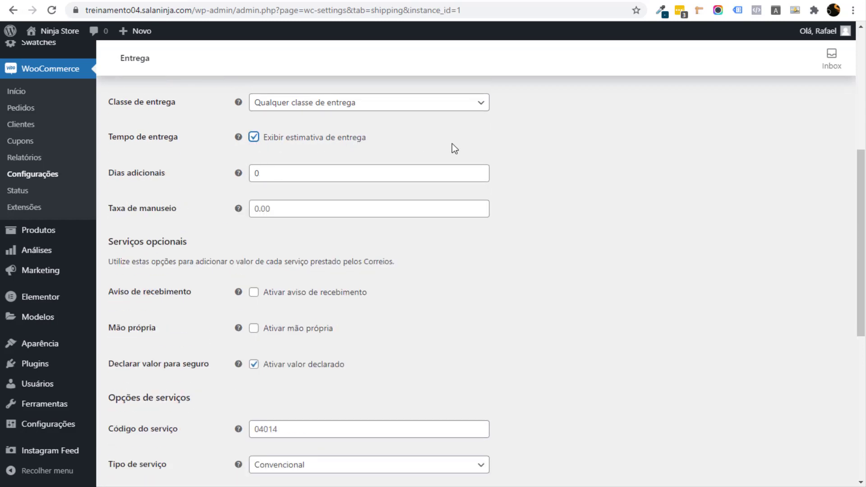
scroll(512, 161, down, 2)
scroll(303, 272, up, 4)
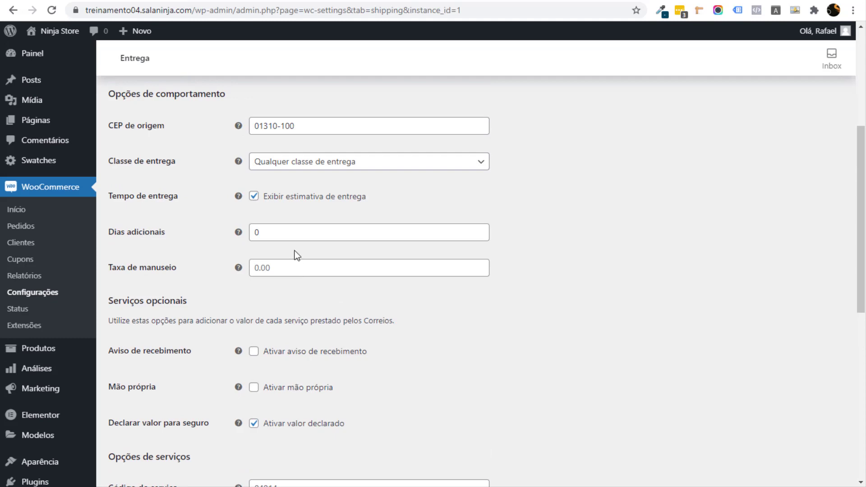
click(273, 236)
drag(258, 234, 253, 235)
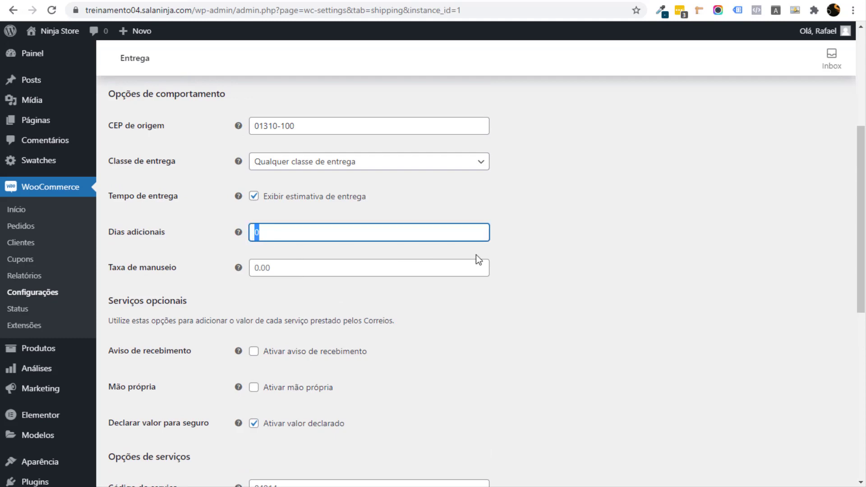
click(523, 255)
scroll(518, 263, down, 7)
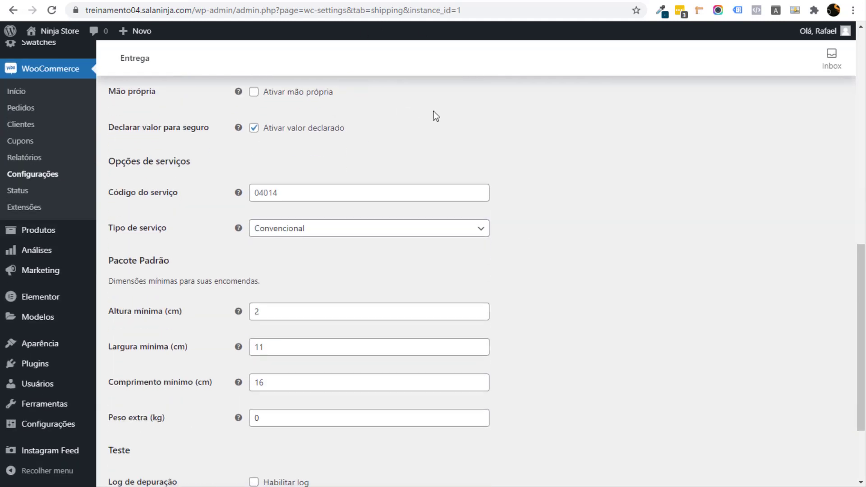
scroll(371, 208, down, 3)
click(145, 434)
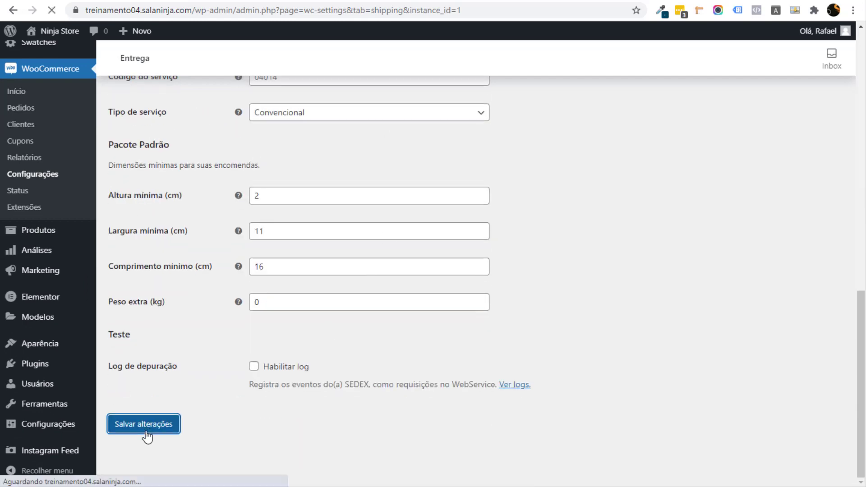
scroll(510, 255, up, 5)
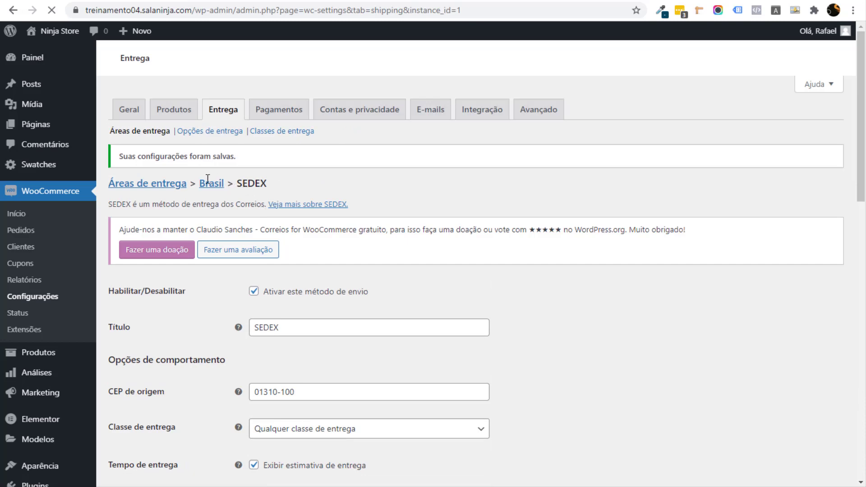
click(212, 185)
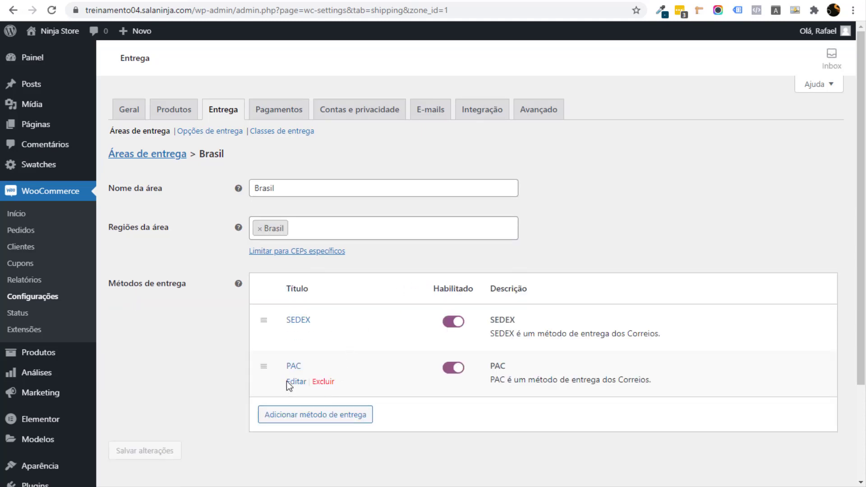
- Enable Exibir estimativa de entrega for the PAC method and save its settings
click(293, 381)
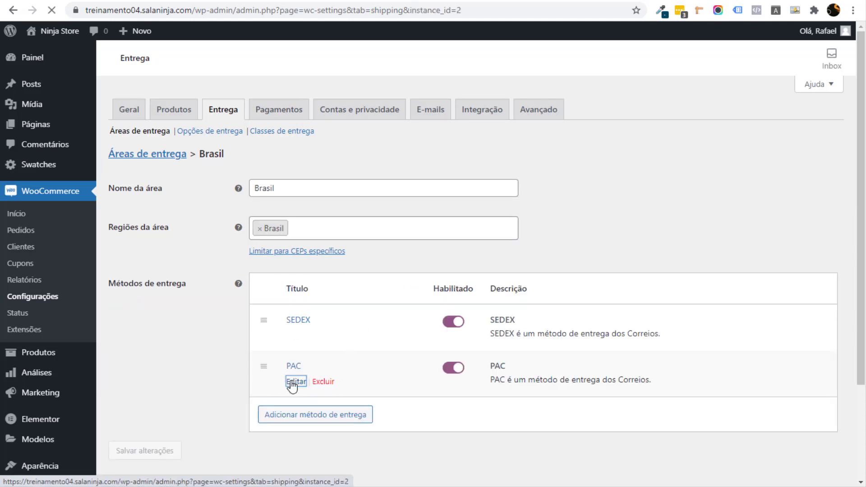
scroll(216, 265, down, 3)
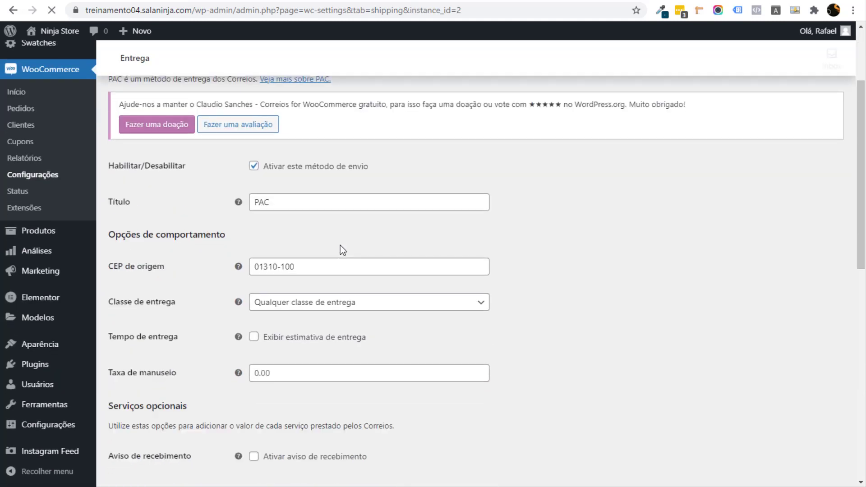
scroll(340, 245, down, 3)
click(267, 224)
scroll(312, 216, down, 10)
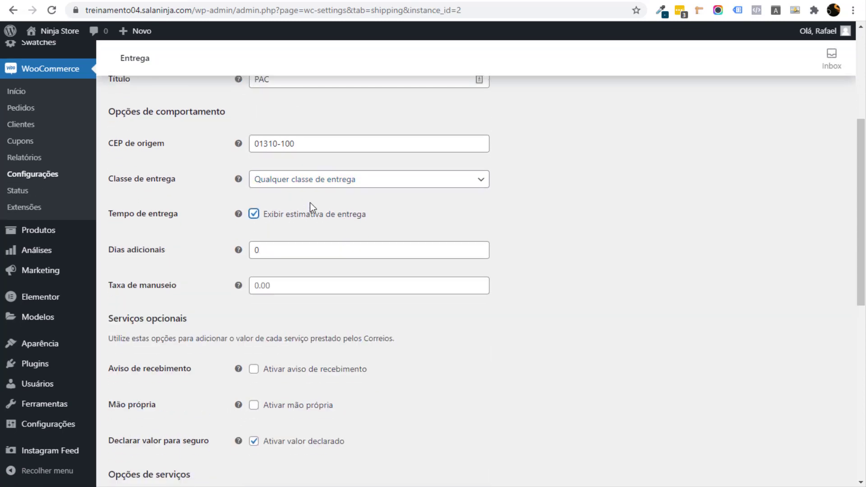
click(160, 424)
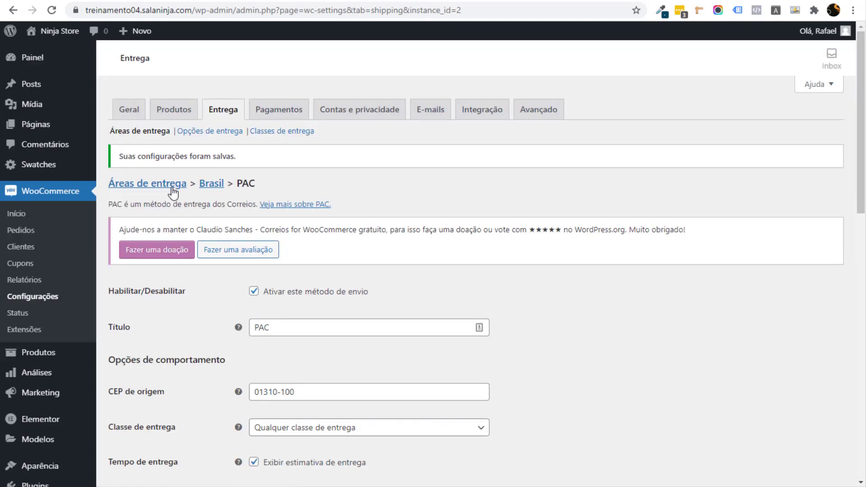
click(176, 188)
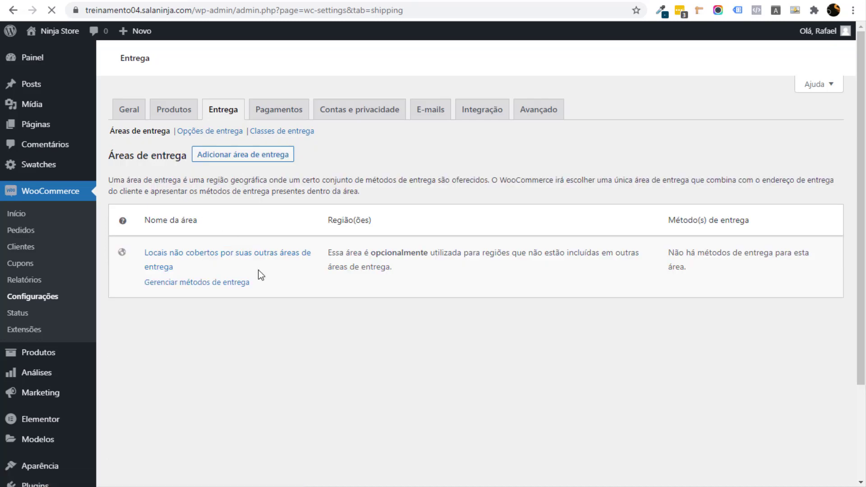
- Create a shipping zone named São Paulo with the region São Paulo, Brasil
click(249, 156)
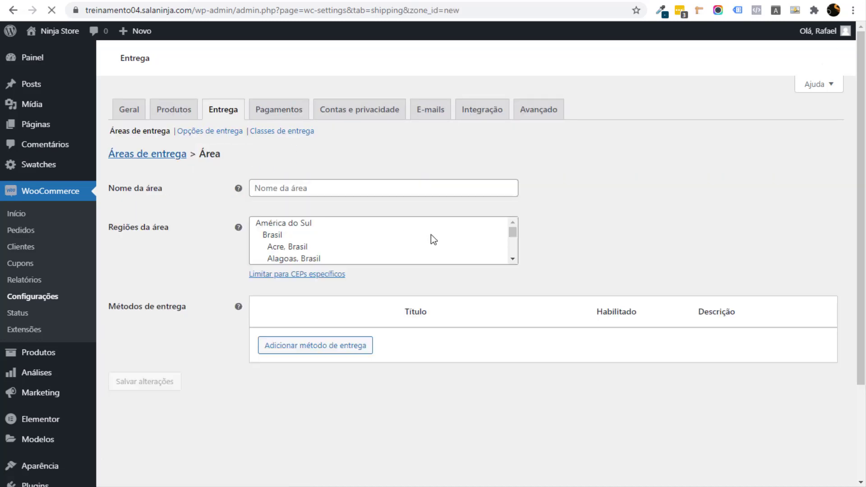
click(381, 188)
text(S)
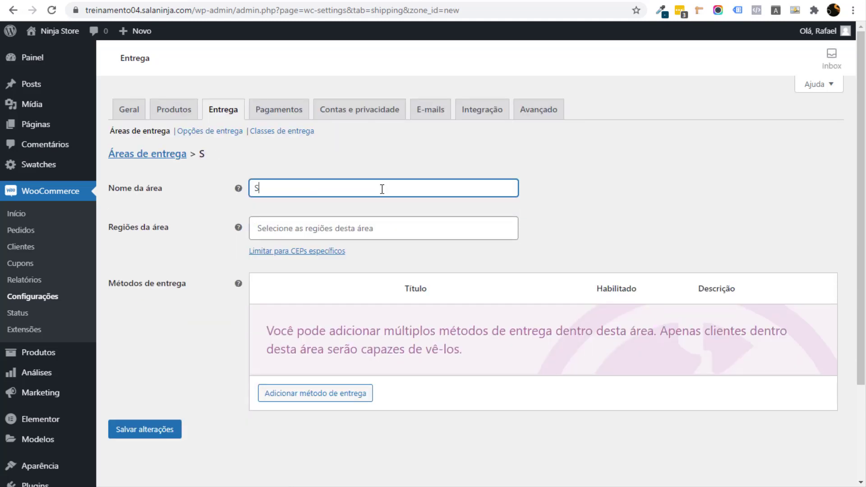
text(ão Paulo)
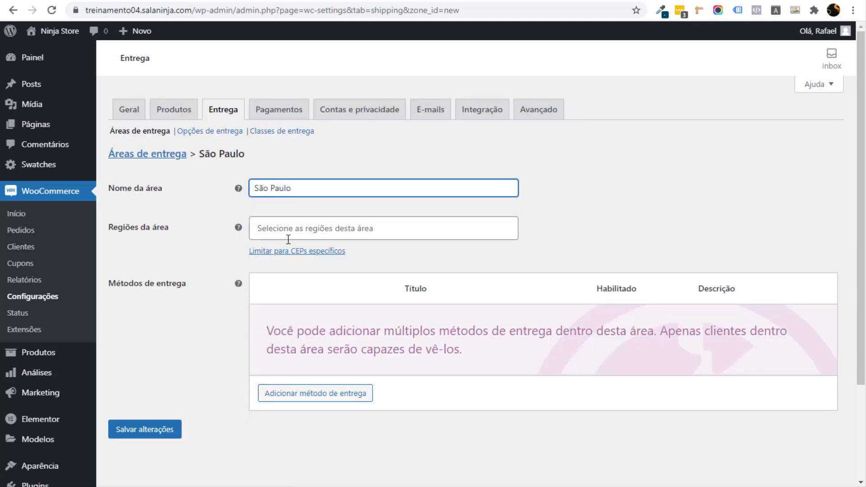
click(370, 228)
scroll(399, 272, down, 5)
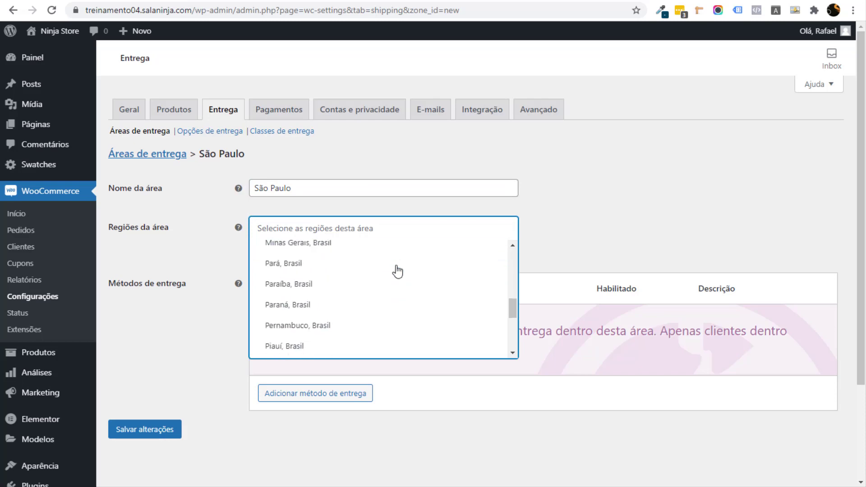
scroll(396, 271, down, 3)
click(311, 321)
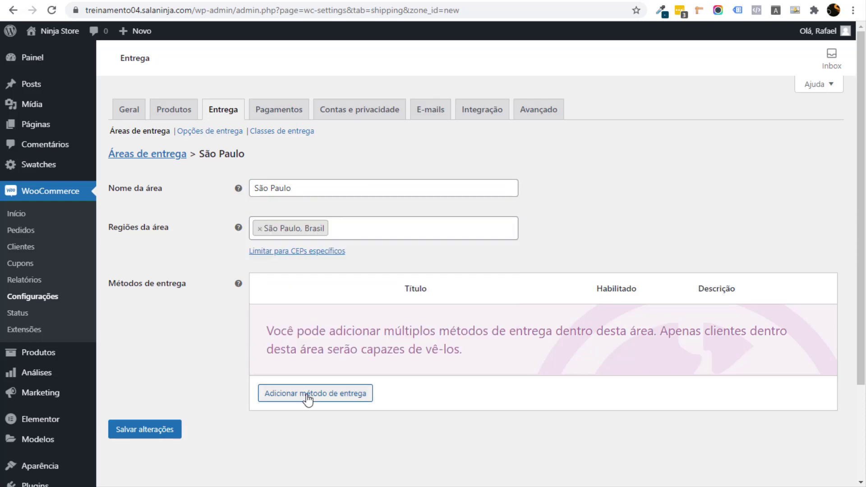
- Add the SEDEX, PAC and Taxa fixa methods to the São Paulo zone
click(308, 397)
click(409, 270)
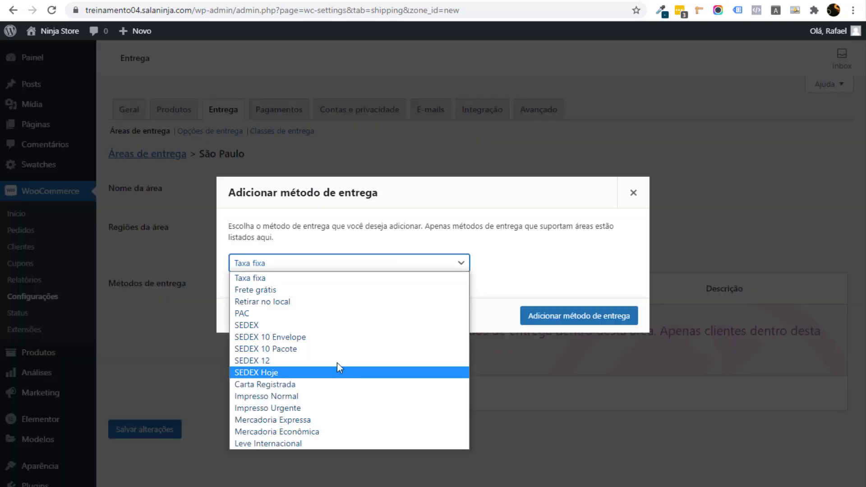
click(326, 330)
click(575, 322)
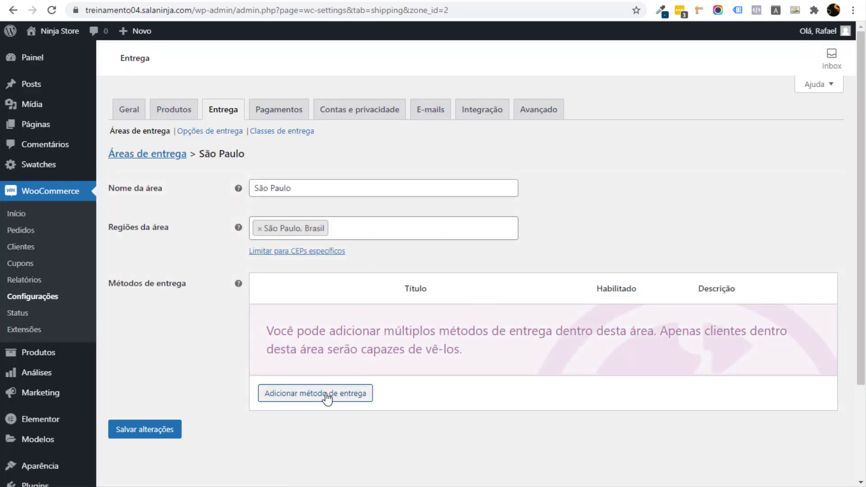
click(328, 373)
click(315, 269)
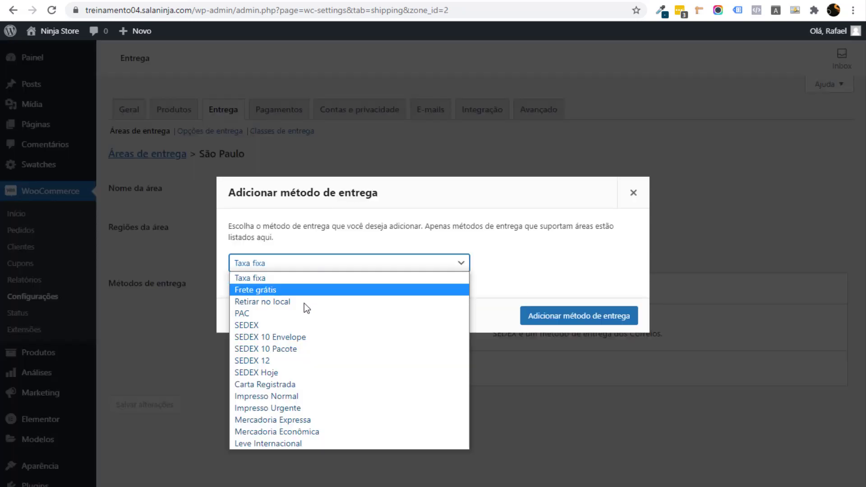
click(303, 311)
click(530, 317)
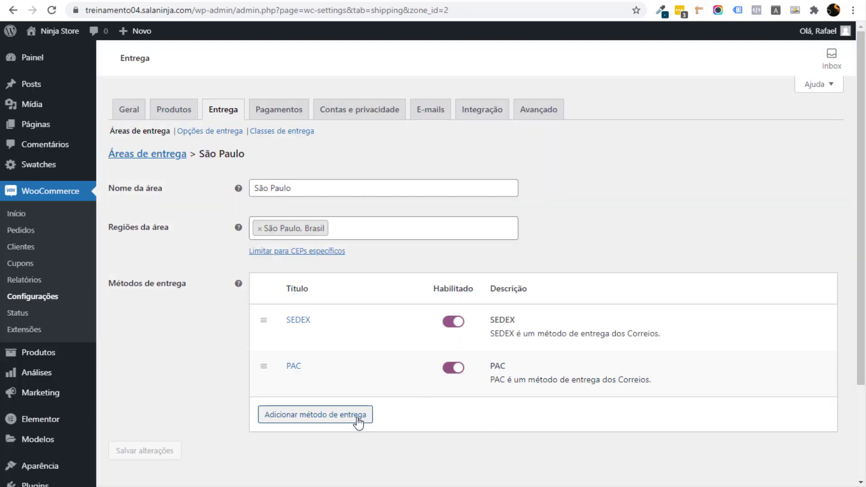
click(359, 416)
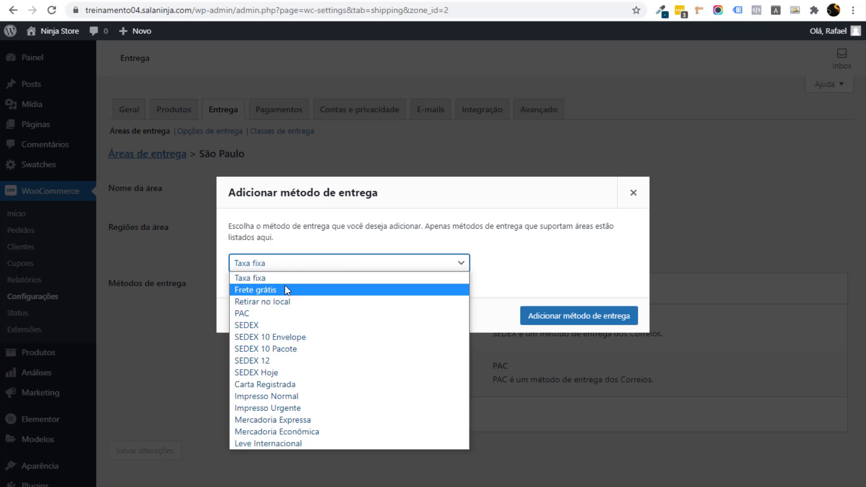
click(286, 278)
click(580, 316)
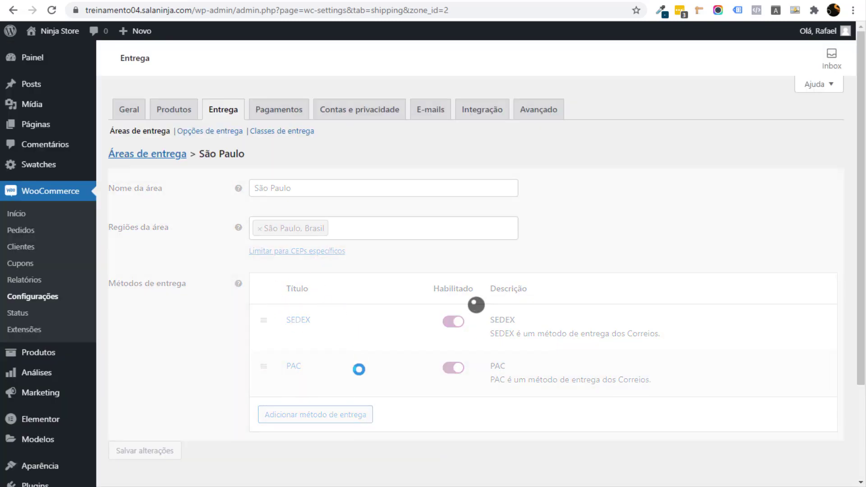
- Set the Taxa fixa cost to 30 and save it
click(292, 428)
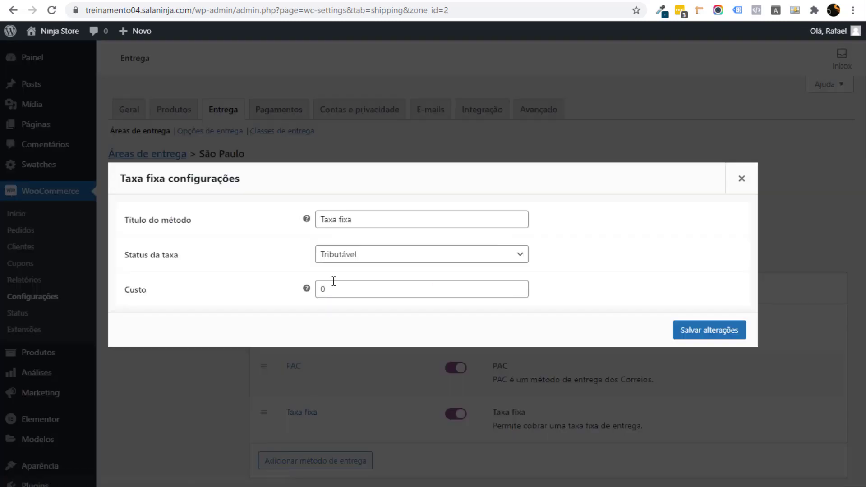
drag(333, 283, 278, 289)
text(30)
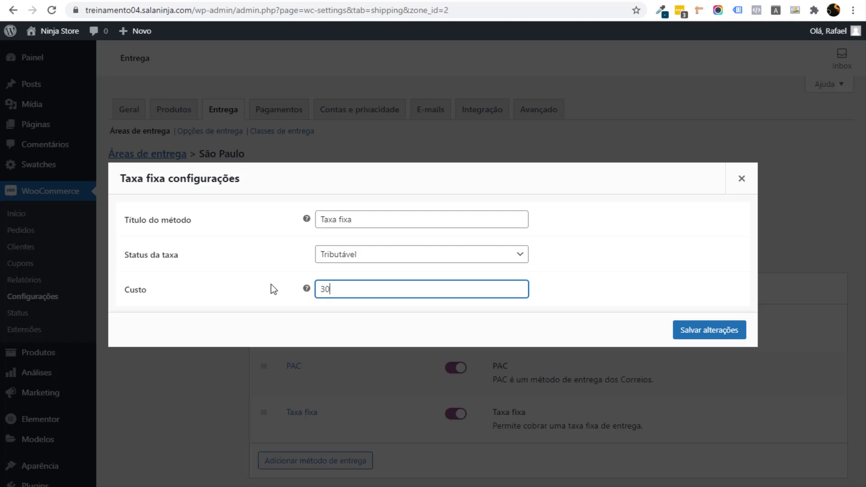
key(ctrl+a)
click(617, 294)
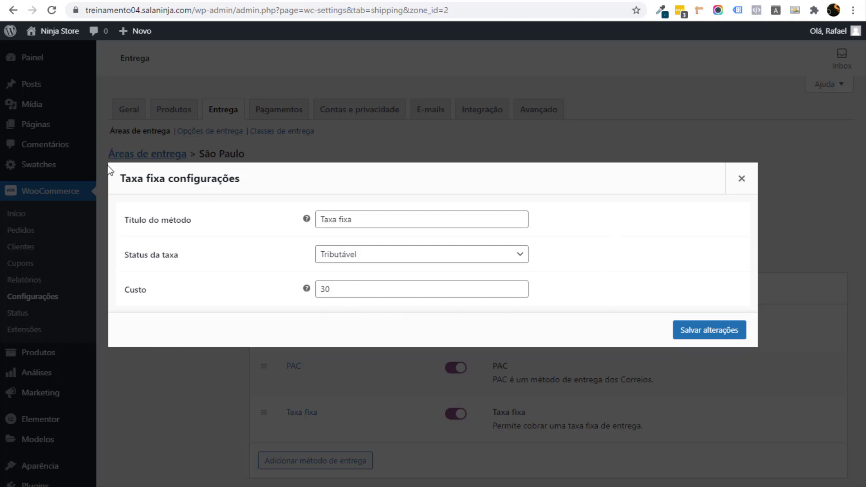
drag(118, 175, 212, 194)
click(212, 195)
click(729, 336)
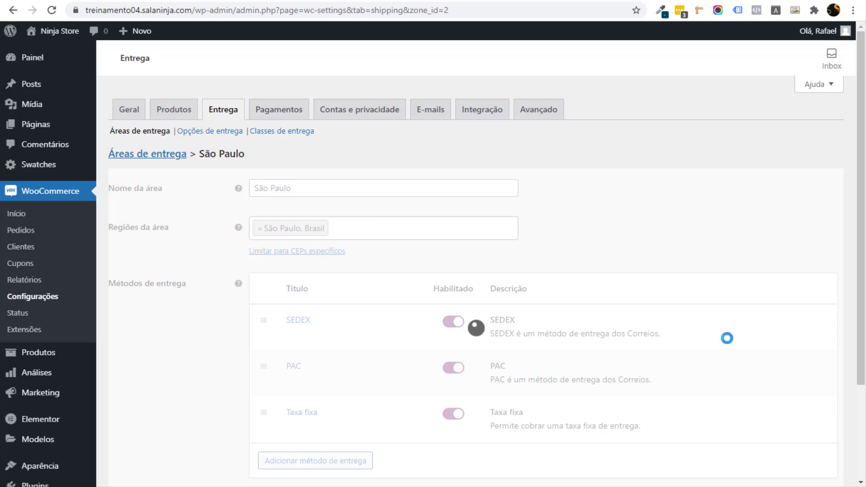
scroll(667, 321, down, 3)
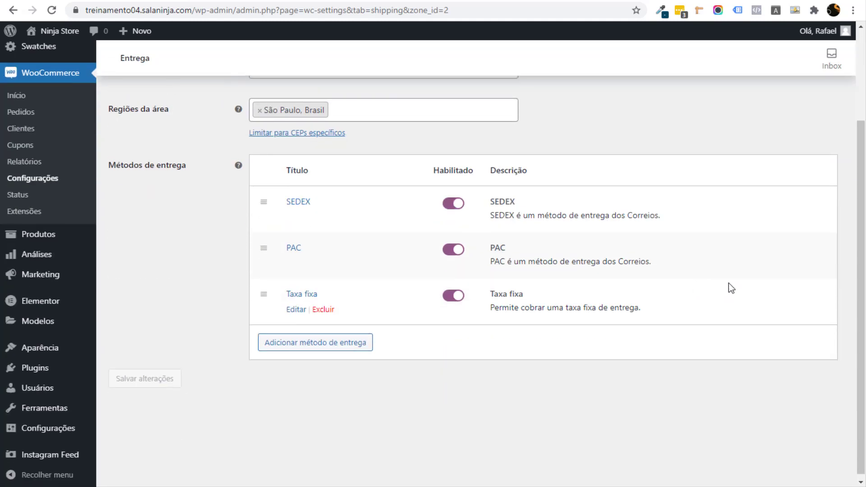
scroll(487, 271, up, 3)
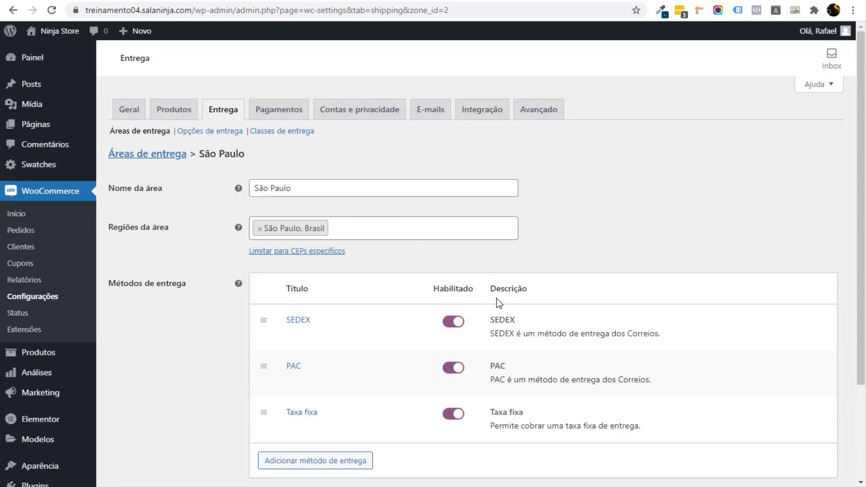
click(391, 227)
scroll(396, 271, up, 5)
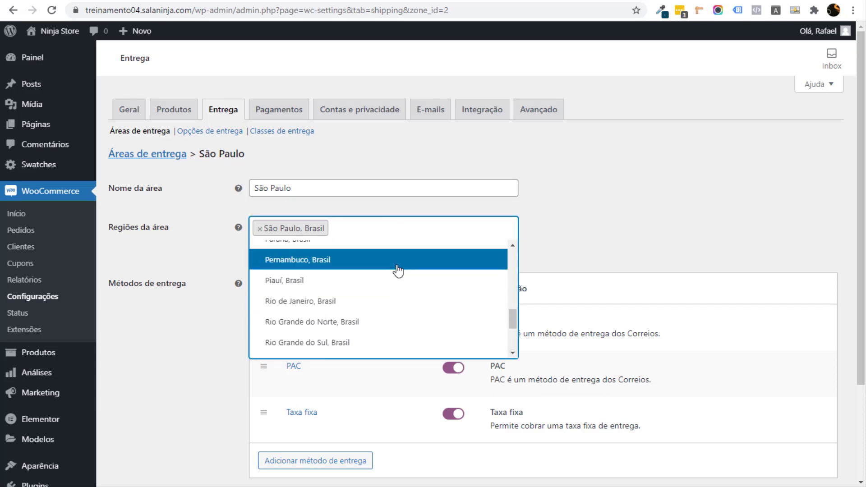
click(661, 237)
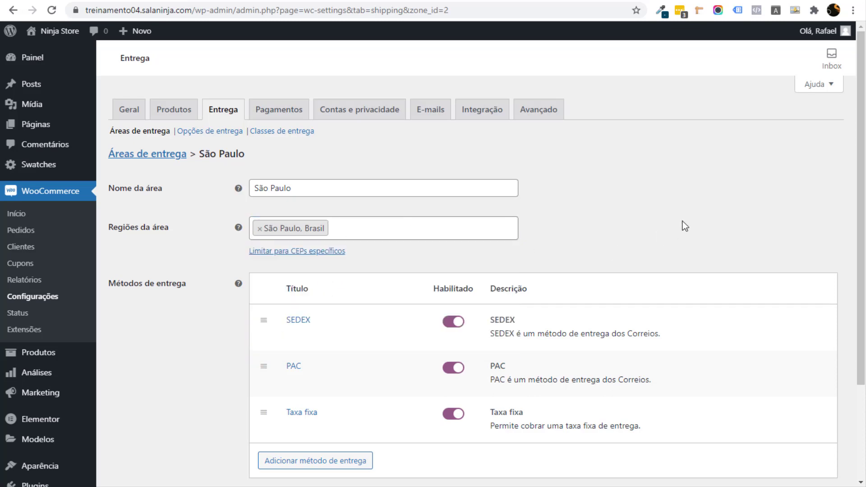
click(329, 251)
click(559, 271)
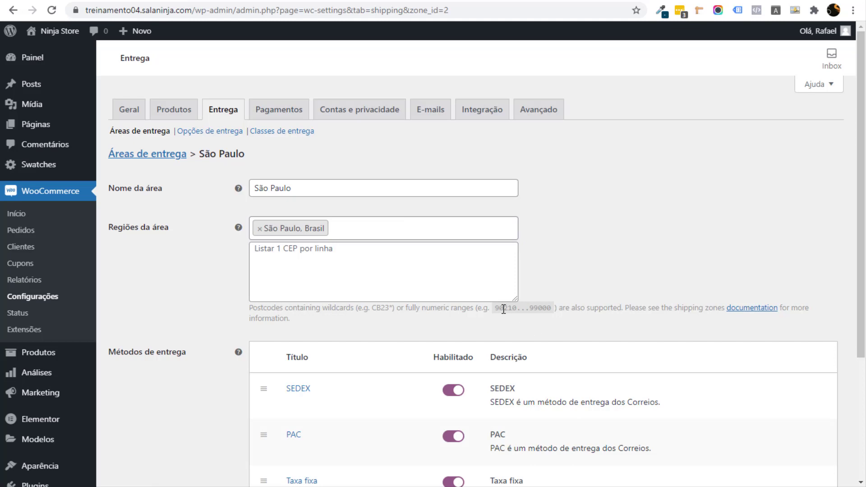
drag(496, 308, 551, 308)
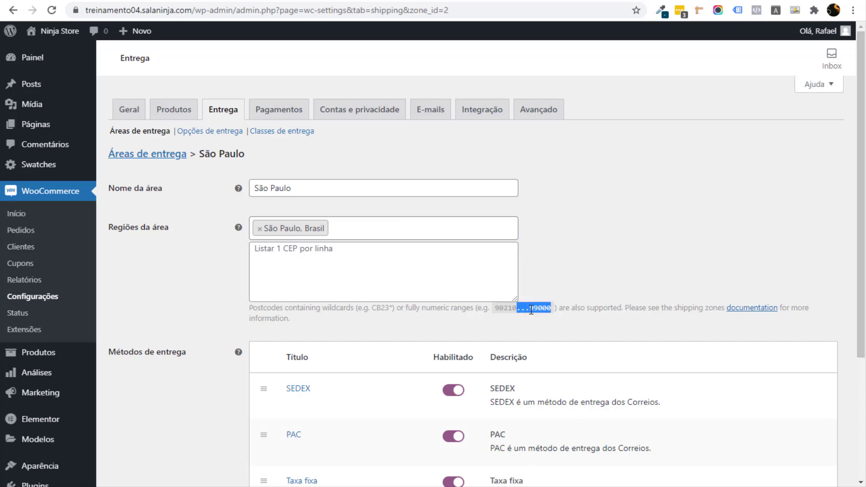
click(546, 308)
click(402, 263)
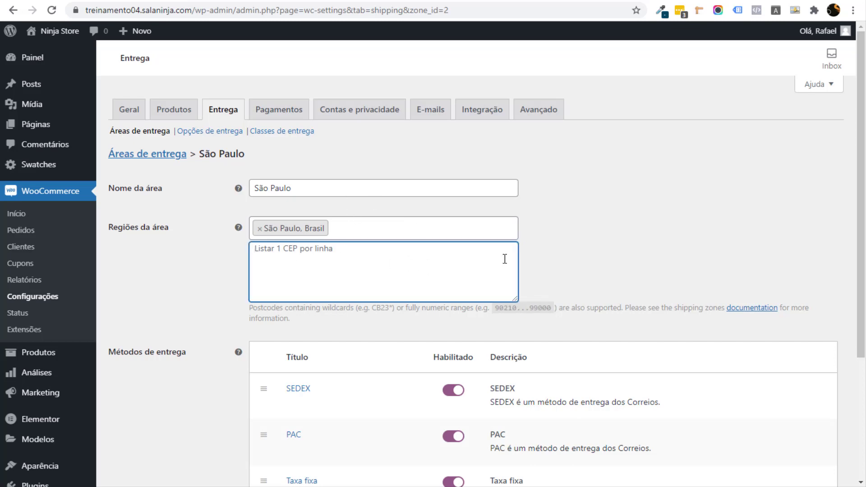
scroll(413, 219, down, 4)
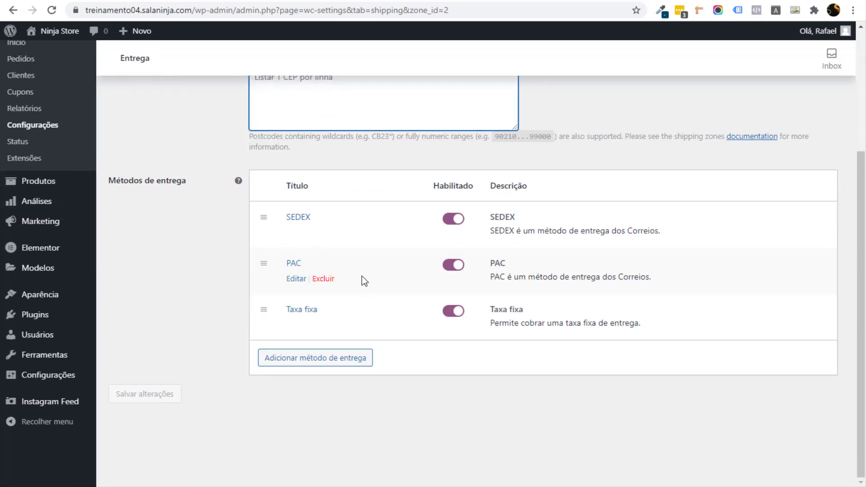
scroll(323, 263, up, 4)
scroll(223, 282, down, 4)
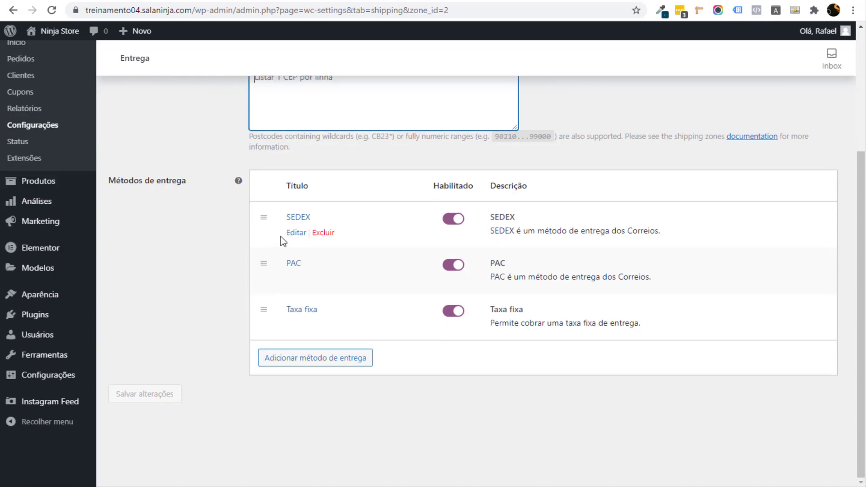
scroll(258, 228, up, 4)
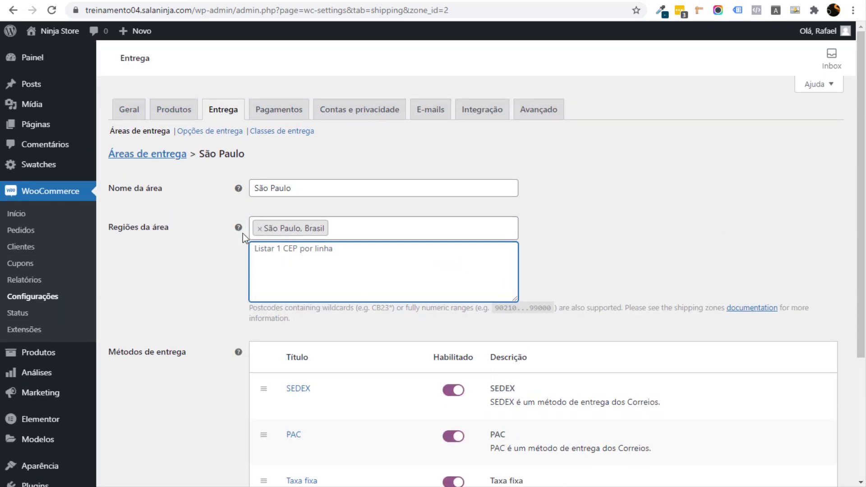
click(168, 158)
- Reorder the shipping zones so São Paulo ranks above Brasil
click(492, 73)
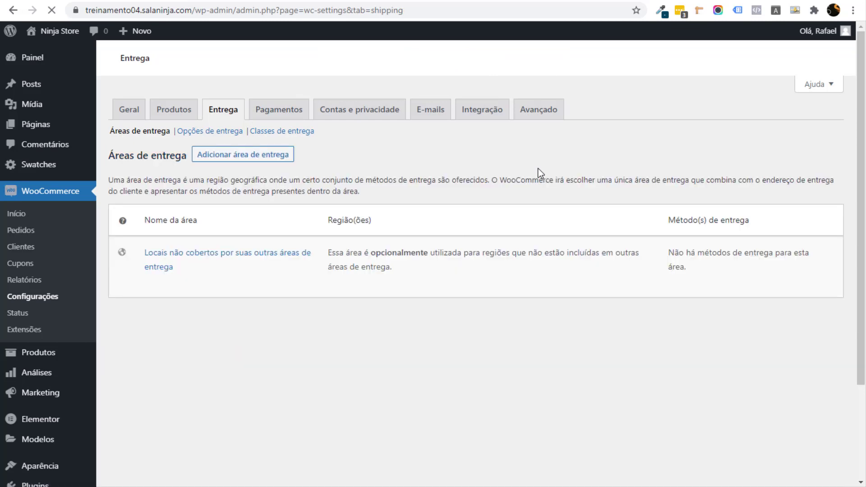
scroll(533, 184, down, 1)
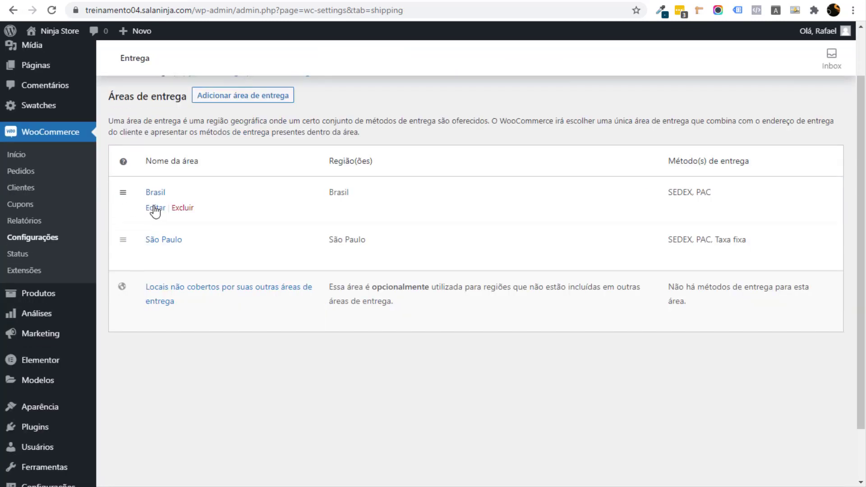
mouse_move(160, 250)
scroll(203, 236, up, 1)
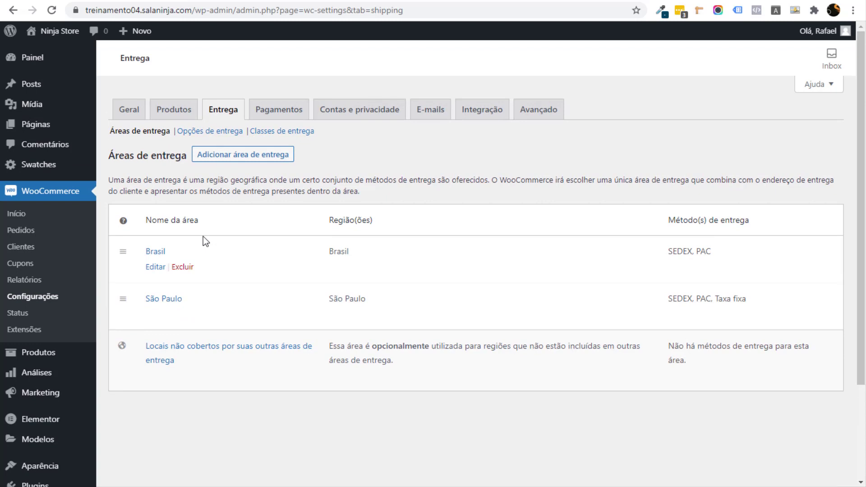
drag(122, 298, 125, 252)
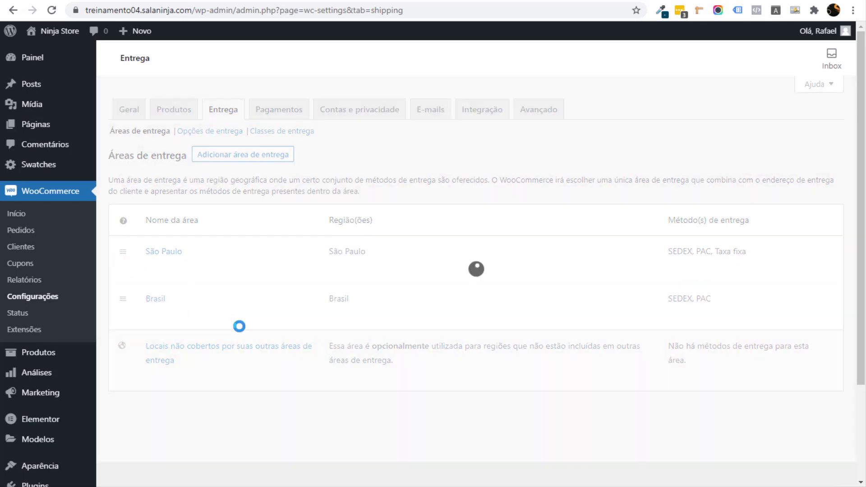
scroll(271, 323, down, 3)
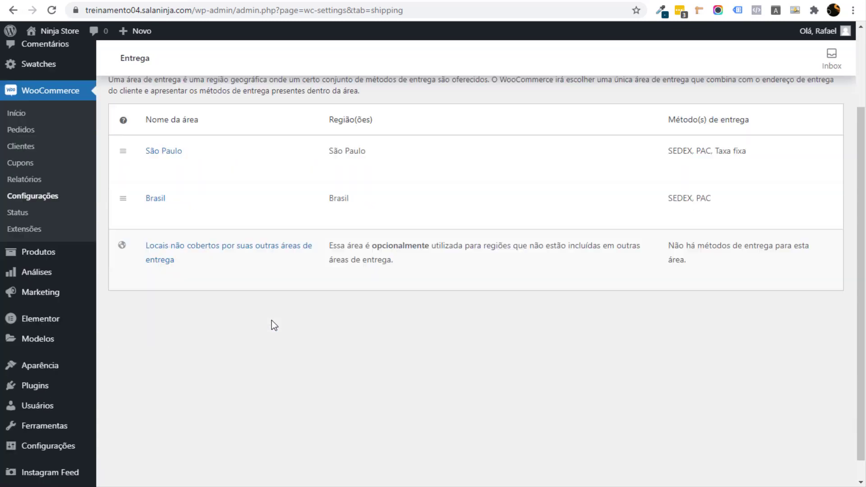
scroll(271, 322, up, 3)
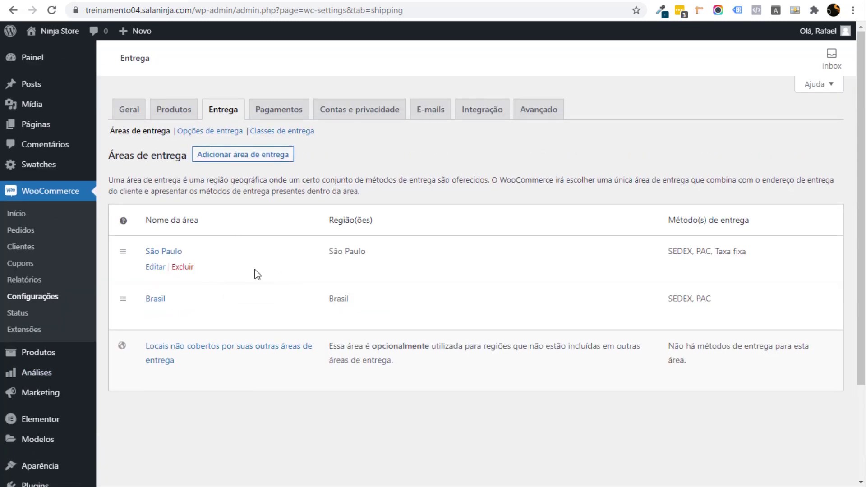
drag(326, 251, 386, 258)
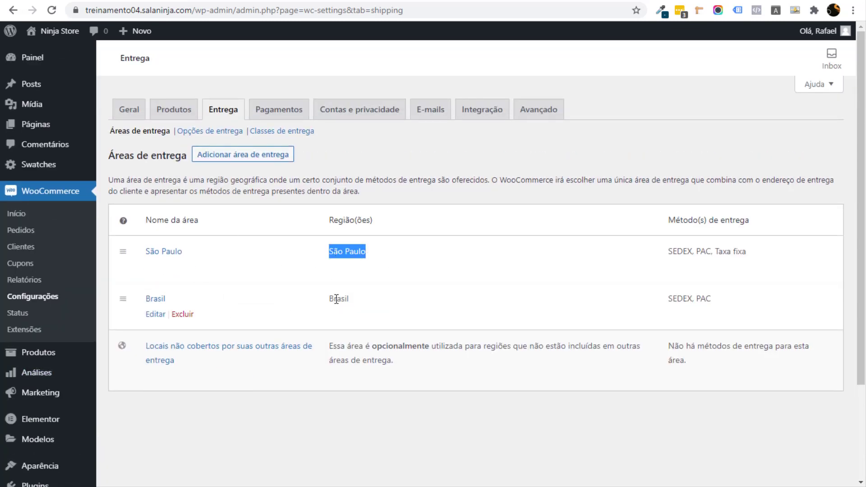
drag(328, 299, 353, 309)
click(352, 310)
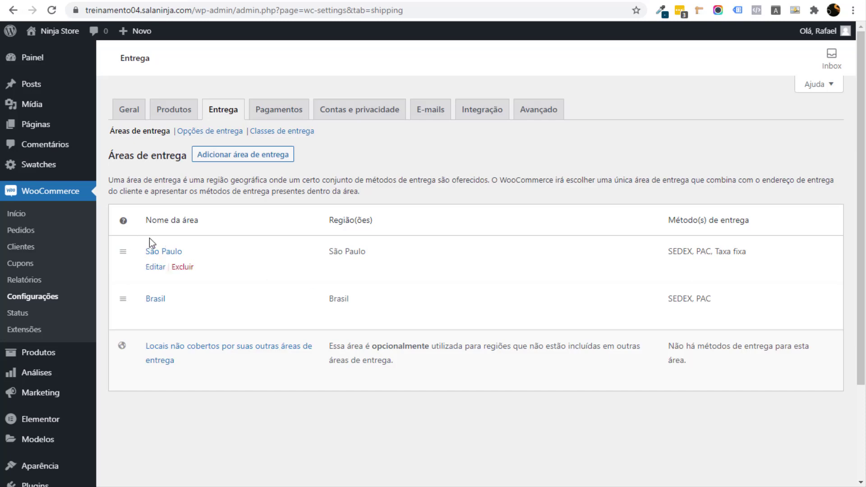
- Calculate cart shipping to CEP 01407-100: SEDEX R$23.43, PAC R$21.93, Taxa fixa R$30.00
mouse_move(70, 40)
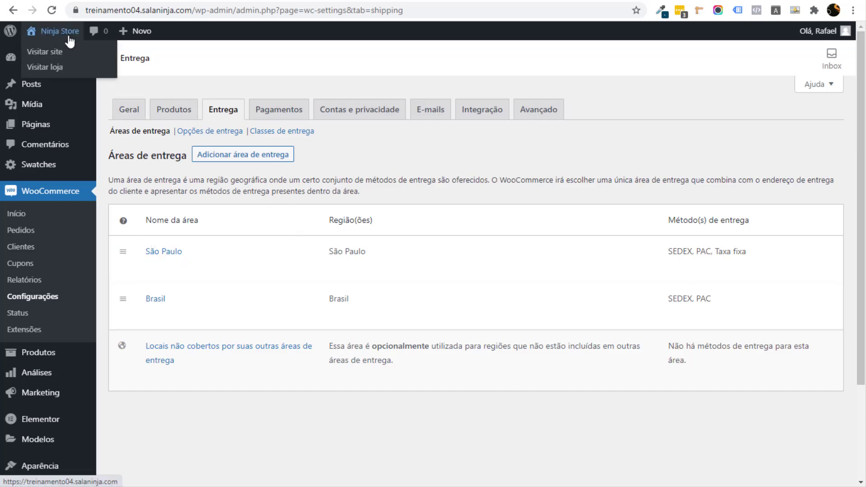
click(63, 53)
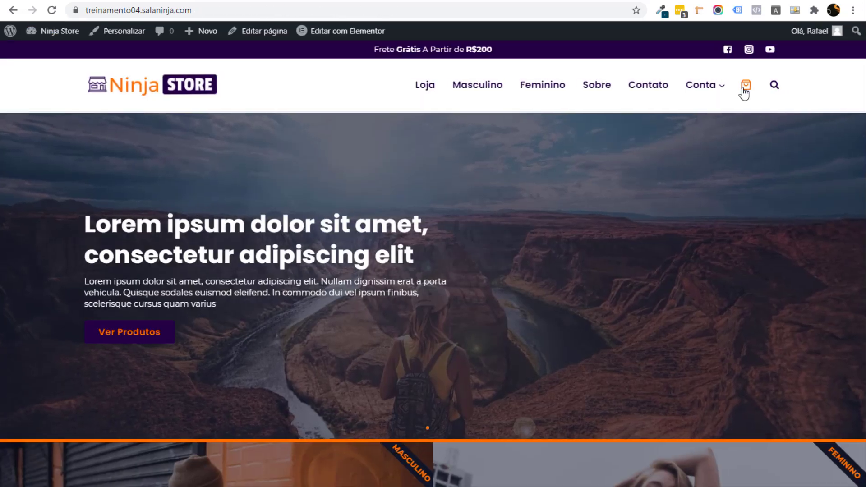
click(745, 88)
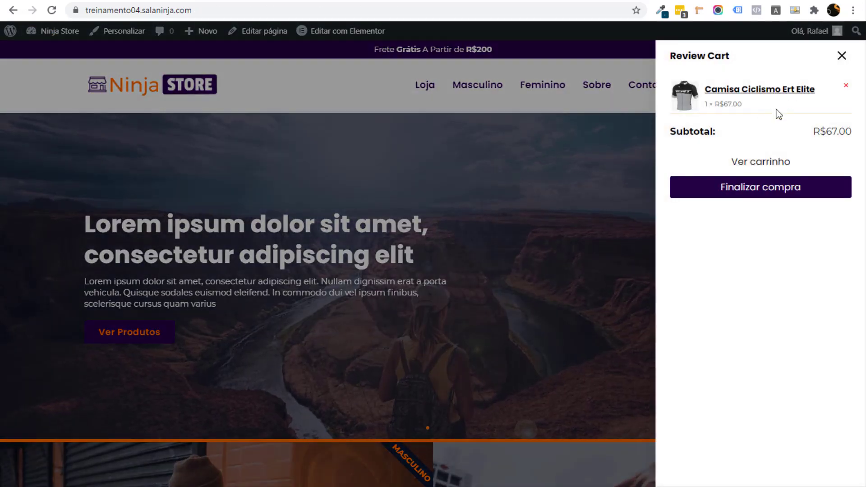
click(770, 165)
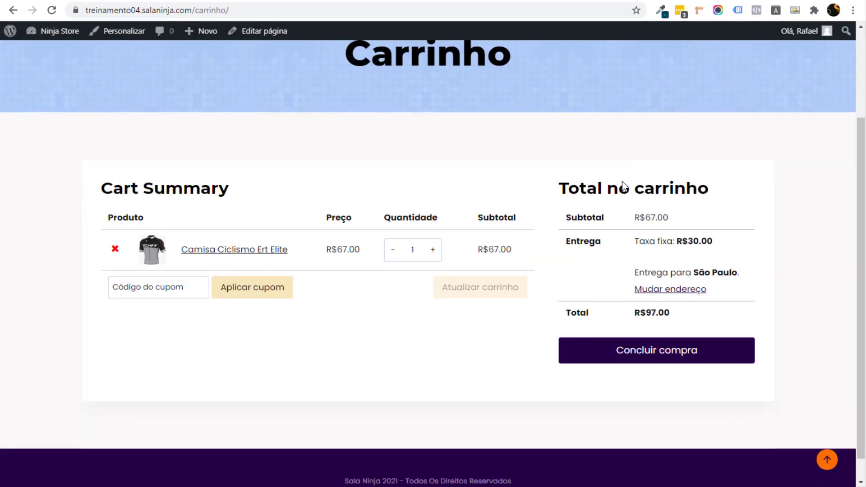
scroll(645, 237, down, 1)
click(669, 265)
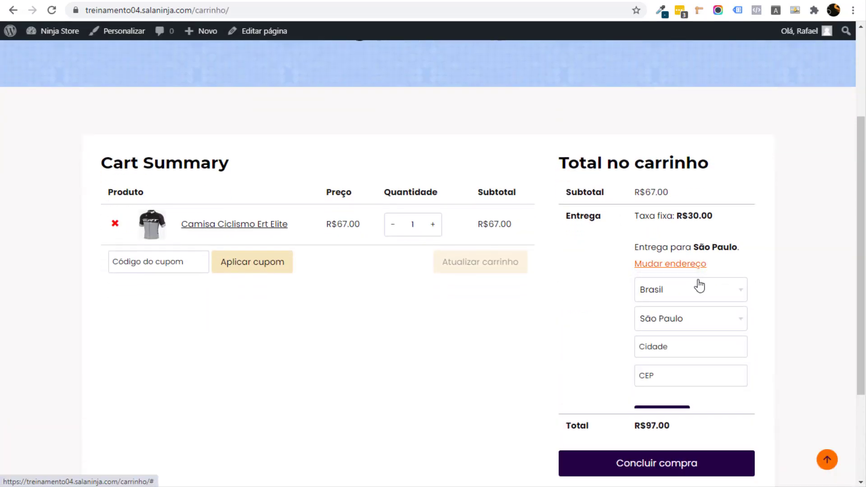
click(646, 376)
text(01407100)
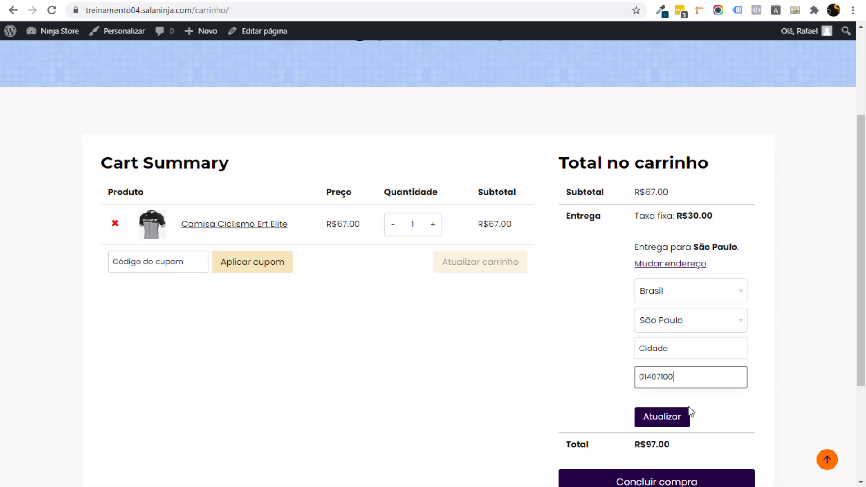
click(676, 425)
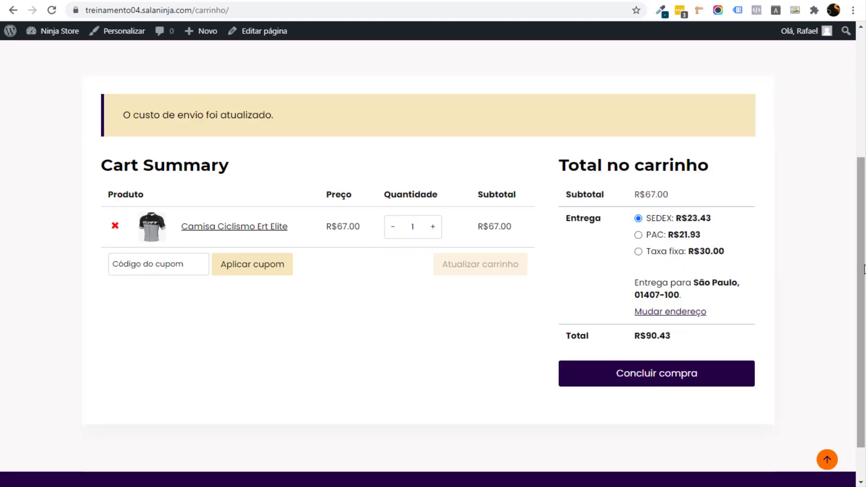
scroll(555, 386, up, 1)
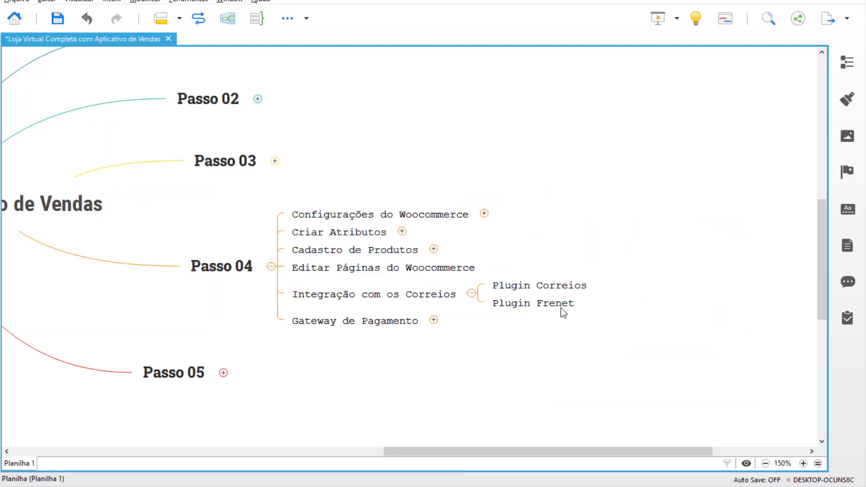
- Return to the 'Carrinho – Ninja Store' browser window and scroll to the top
mouse_move(339, 486)
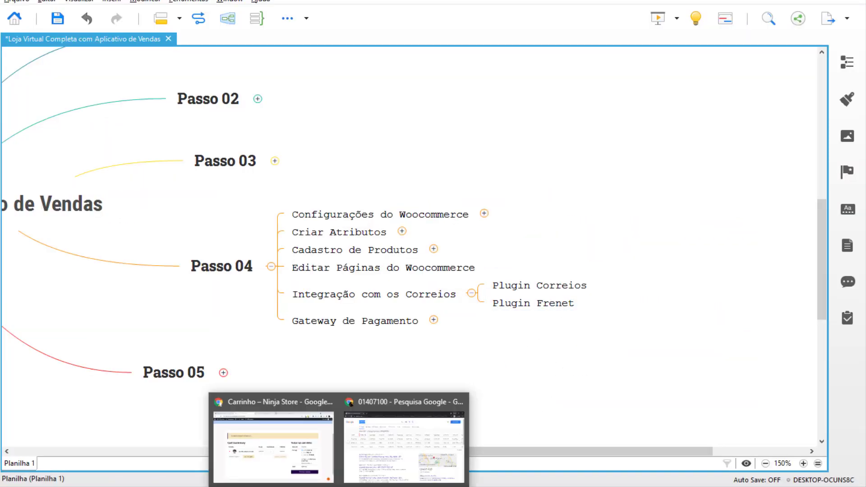
click(315, 474)
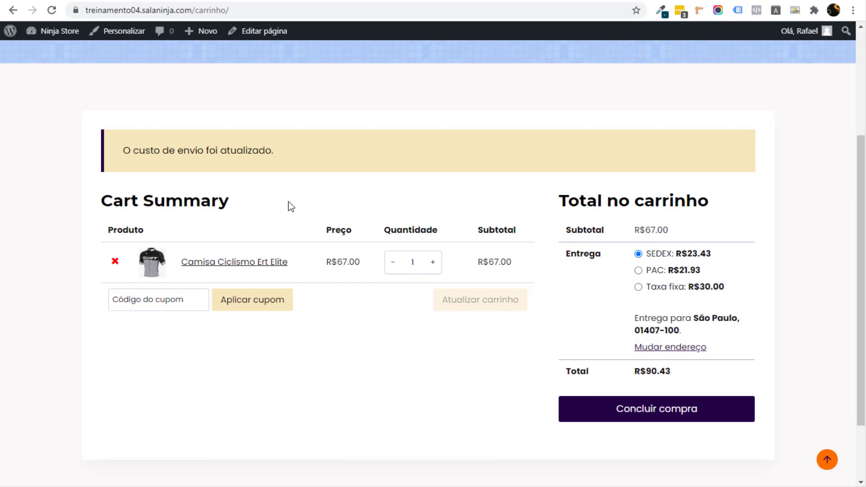
scroll(289, 203, up, 4)
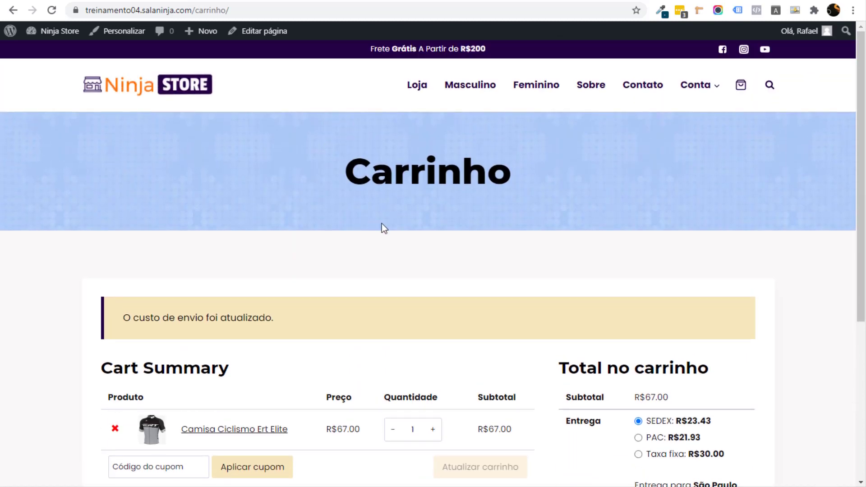
- Open Frenet's plans and prices page and note the up to 56% shipping discount
key(alt+Tab)
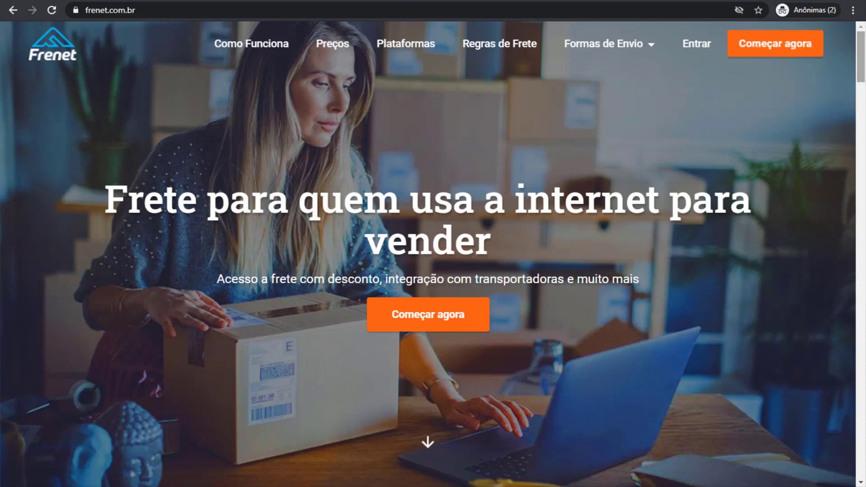
click(331, 45)
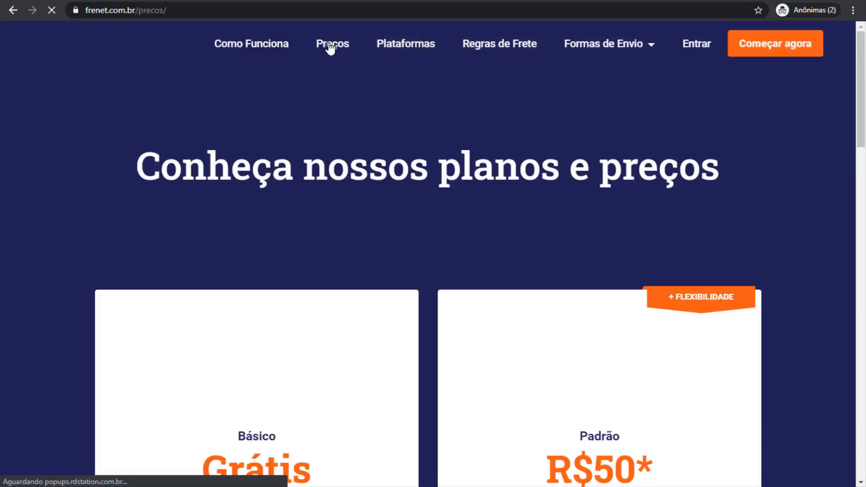
scroll(340, 177, down, 8)
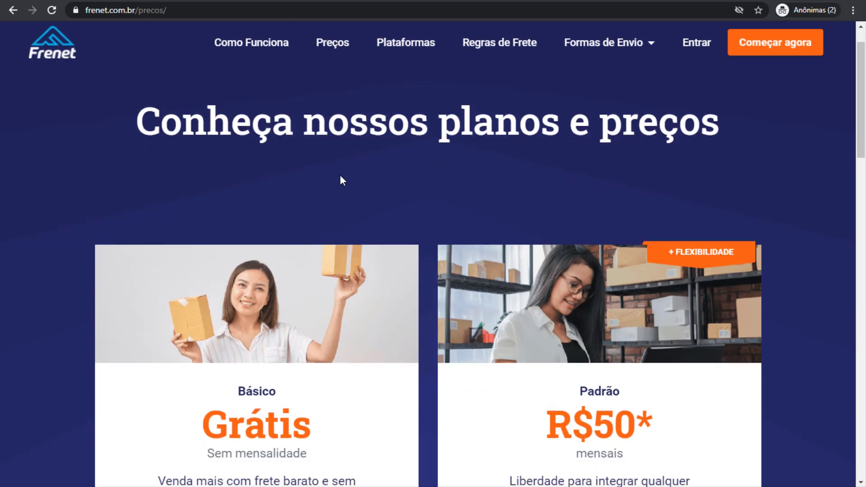
scroll(262, 252, down, 2)
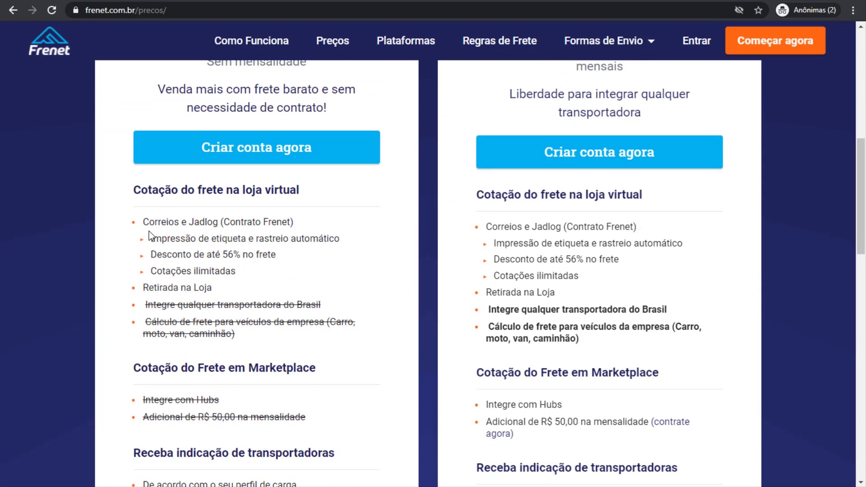
drag(143, 222, 186, 222)
click(248, 238)
drag(187, 254, 236, 255)
click(267, 270)
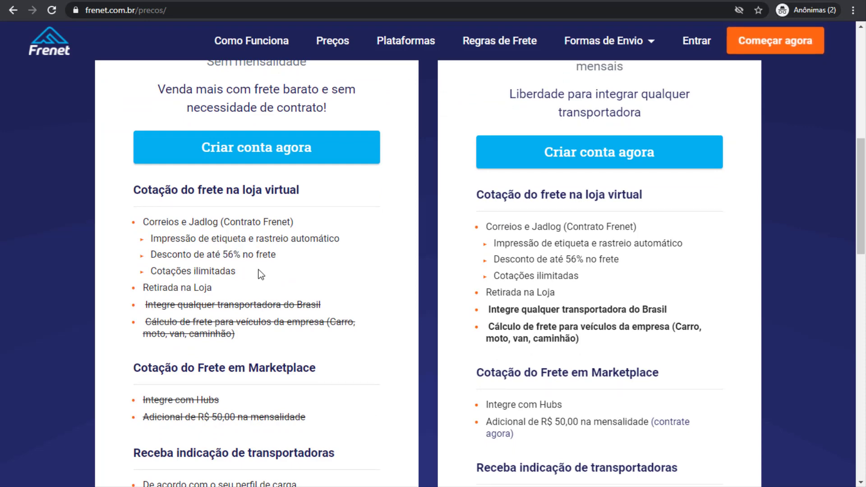
- Check the Padrão plan's R$50 price and restore the pricing window to a small size
scroll(258, 269, up, 5)
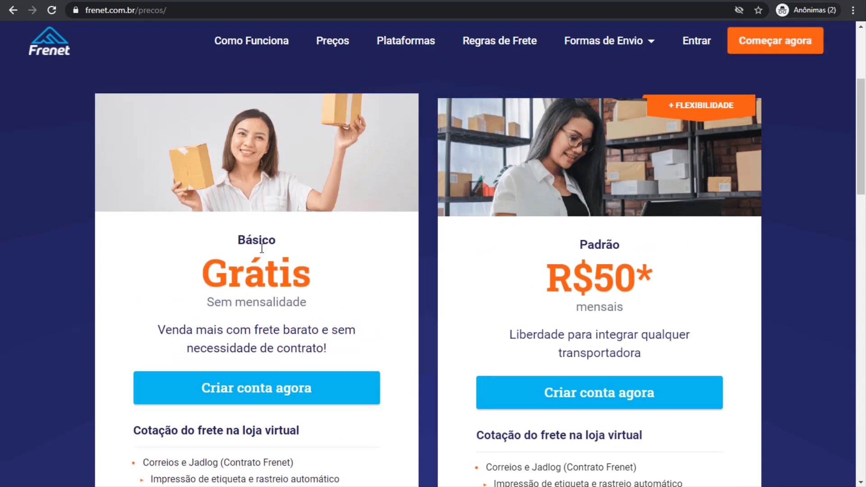
scroll(257, 262, down, 3)
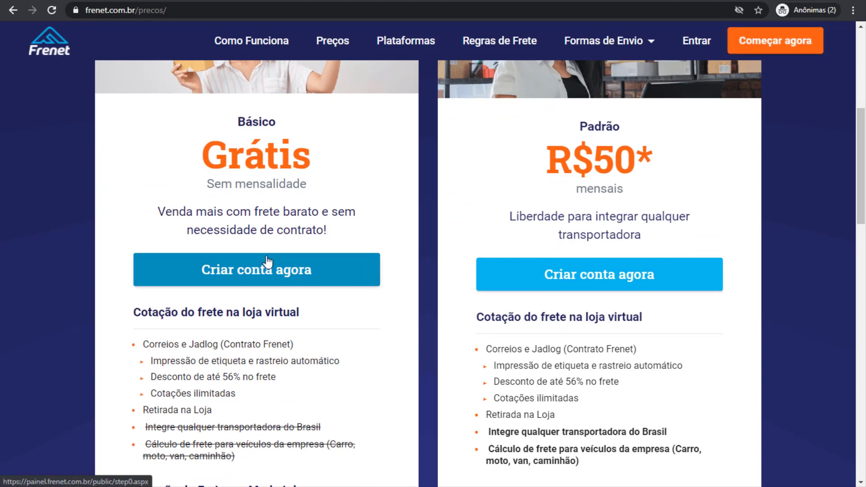
double_click(635, 148)
click(635, 147)
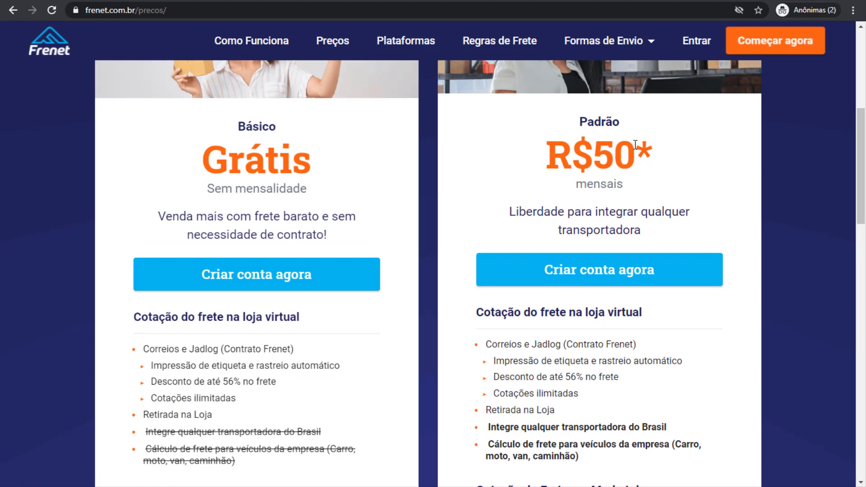
scroll(760, 55, up, 5)
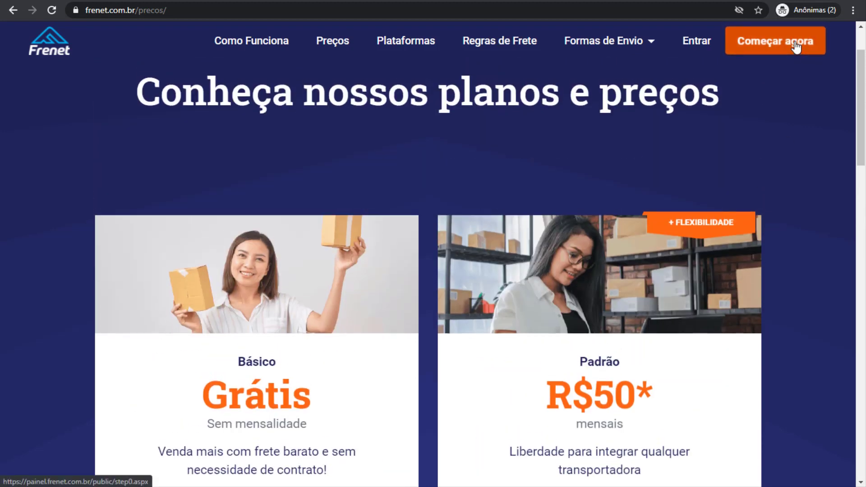
drag(781, 1, 384, 88)
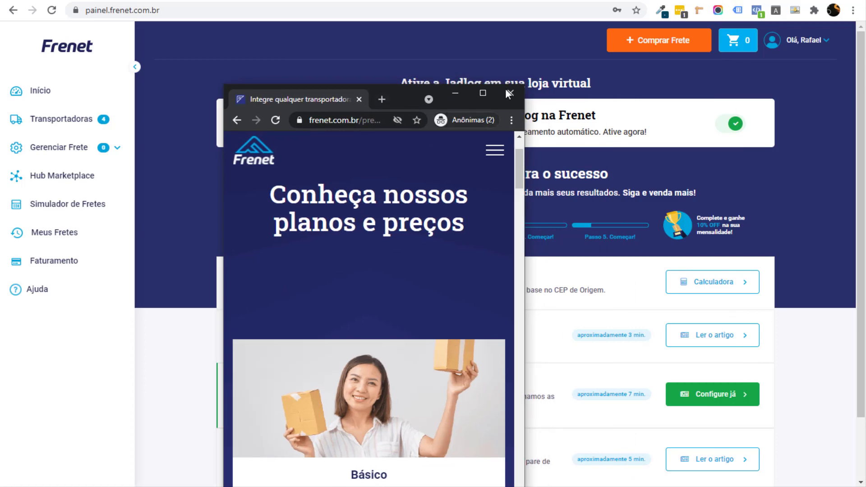
- Activate Jadlog in Frenet, keeping SAO PAULO - INTERLAGOS as its pickup unit
click(514, 86)
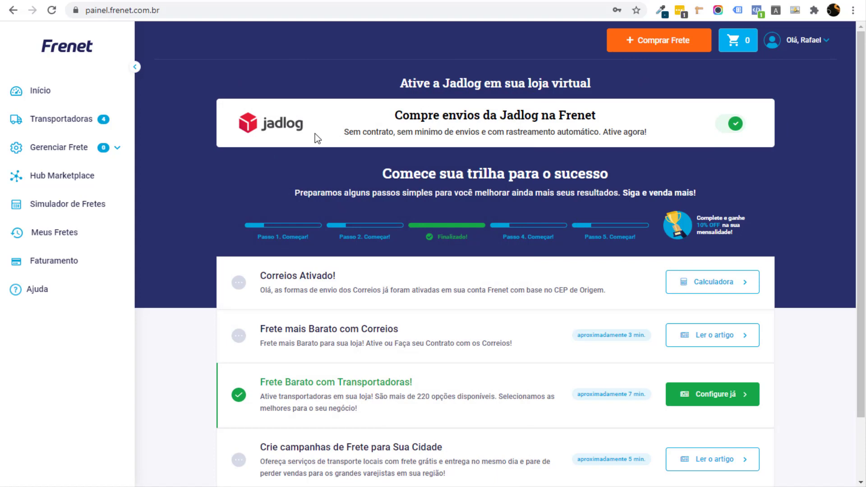
click(728, 124)
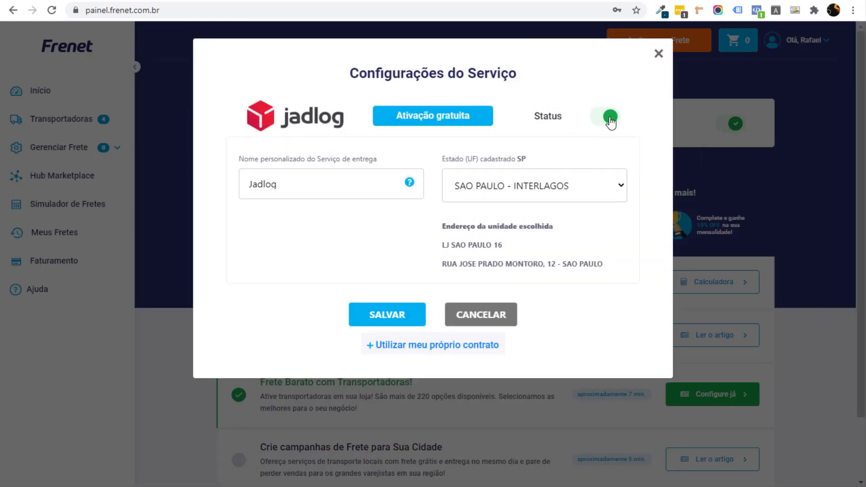
click(269, 184)
drag(263, 191, 277, 232)
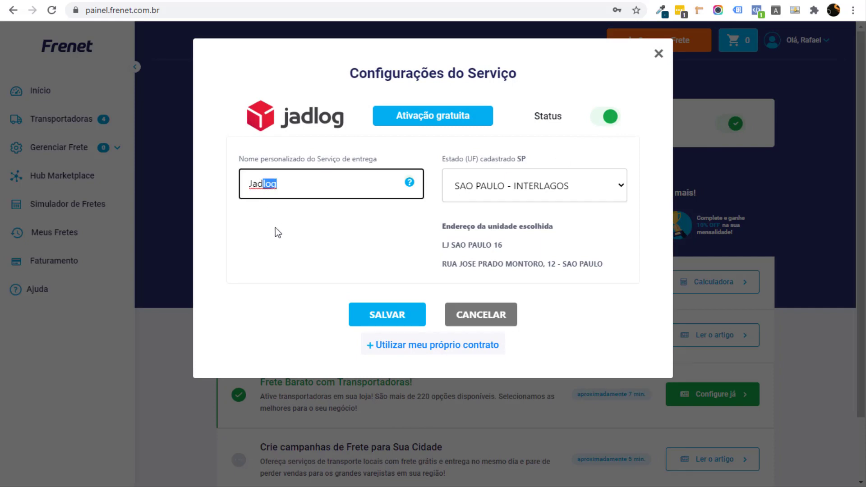
click(276, 232)
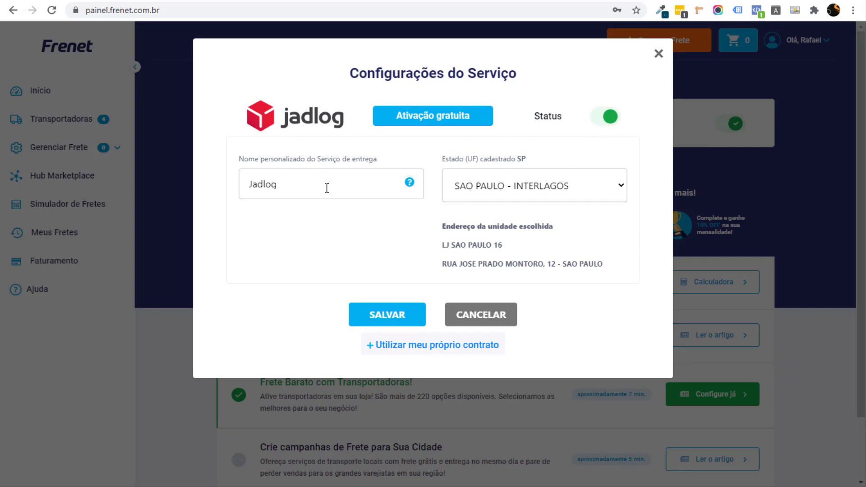
click(499, 187)
click(356, 233)
click(659, 53)
click(72, 129)
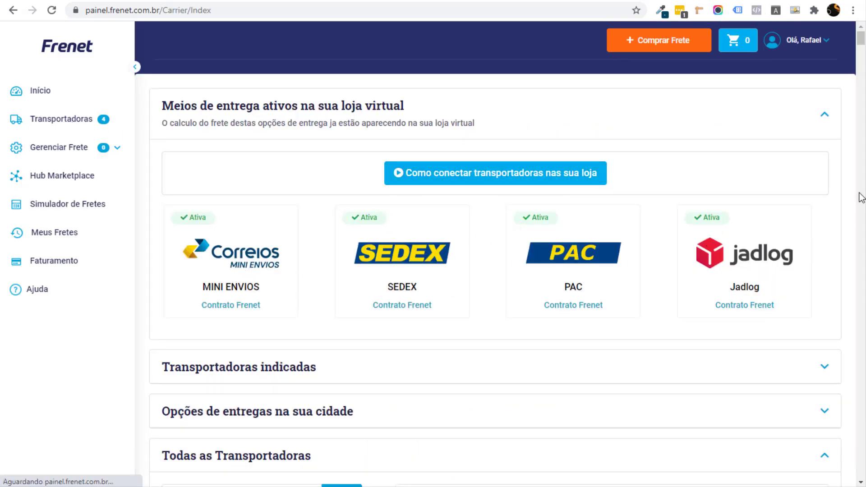
- Browse the whole Todas as Transportadoras carrier list, then open the Ninja Store WordPress dashboard
scroll(834, 212, down, 10)
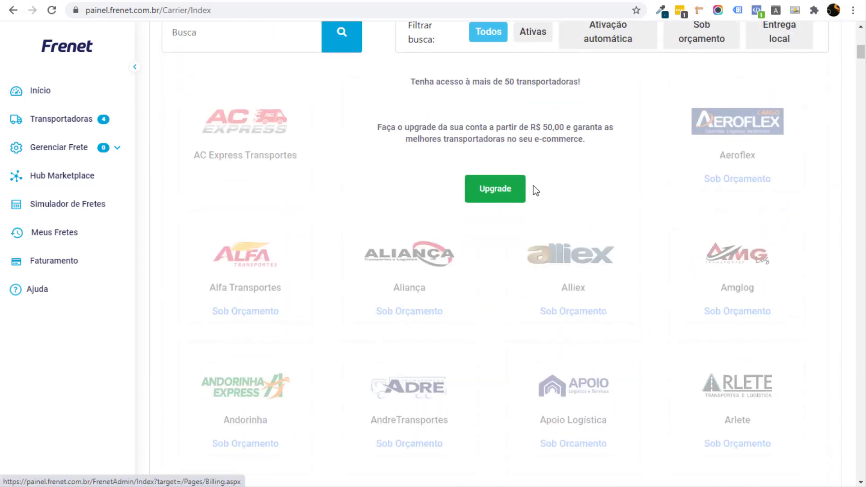
scroll(586, 154, down, 9)
scroll(613, 144, down, 4)
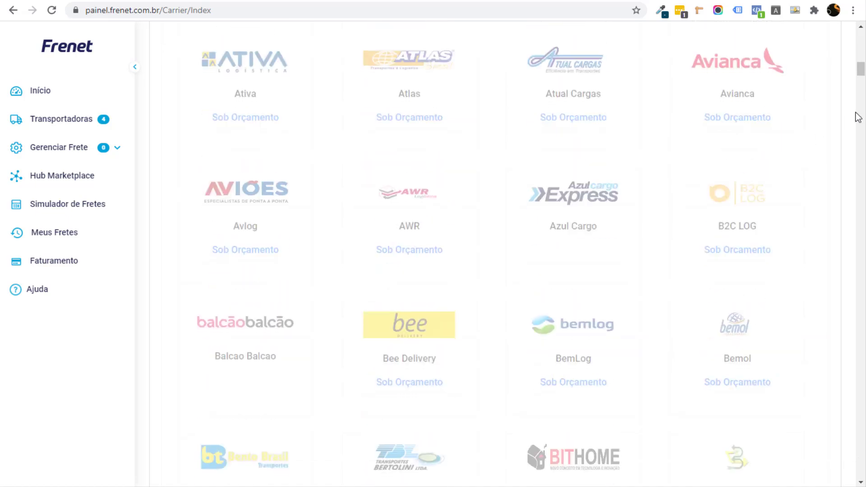
click(861, 113)
drag(862, 111, 862, 311)
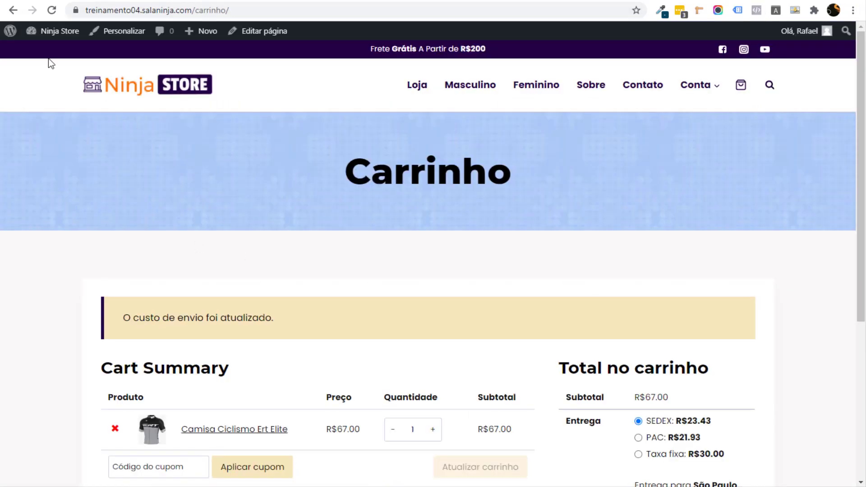
mouse_move(54, 30)
click(43, 51)
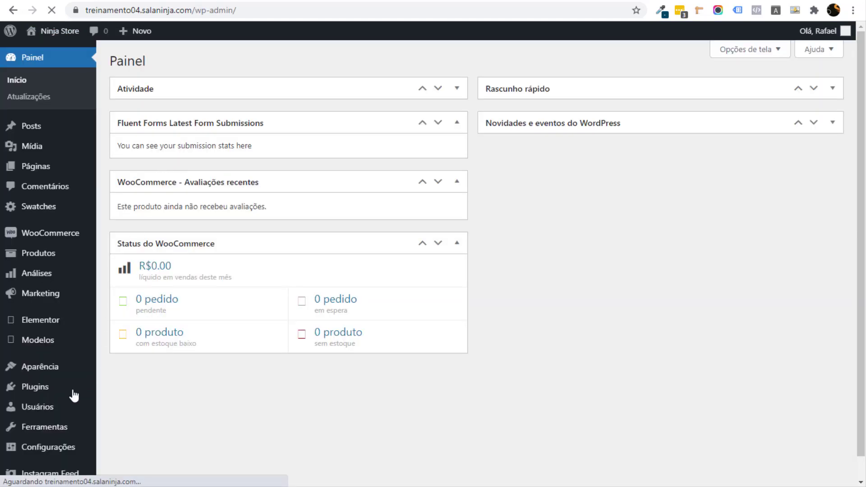
- Deactivate the Claudio Sanches Correios for WooCommerce plugin, then go to Adicionar novo plugins
scroll(44, 381, down, 1)
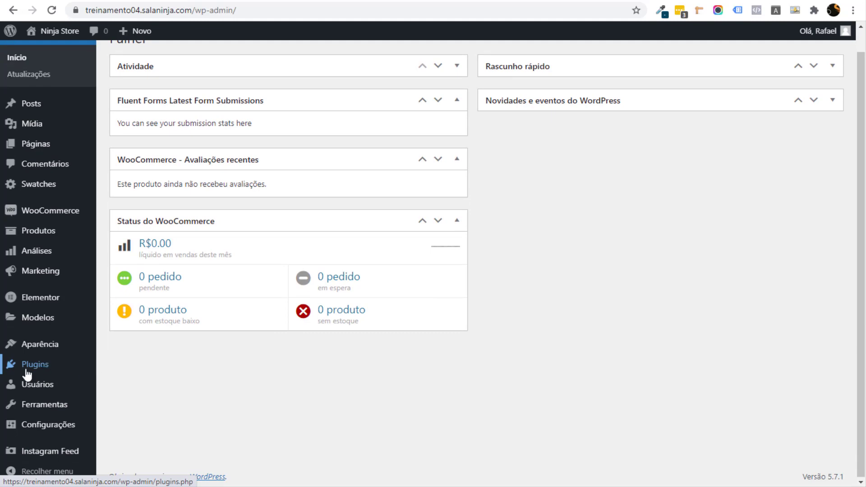
mouse_move(93, 367)
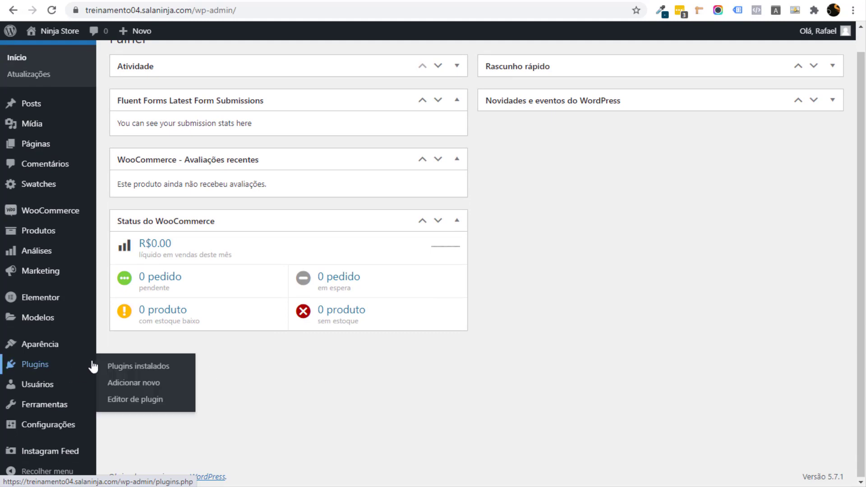
click(130, 365)
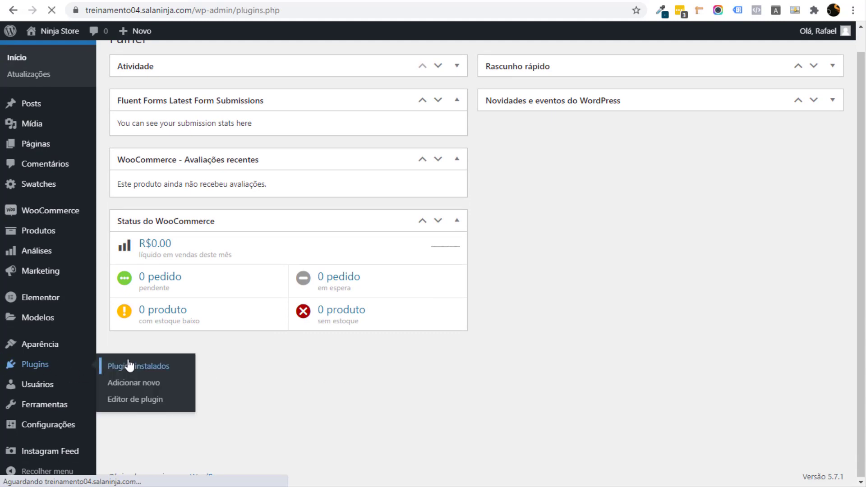
scroll(171, 283, down, 3)
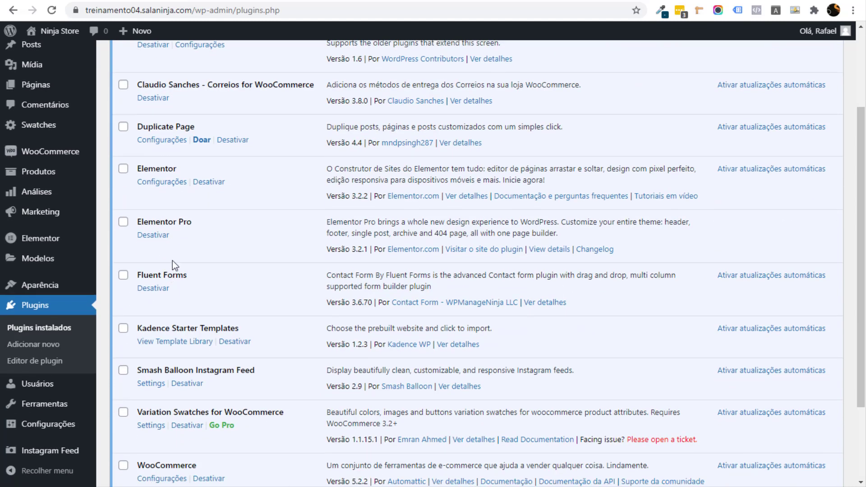
click(160, 100)
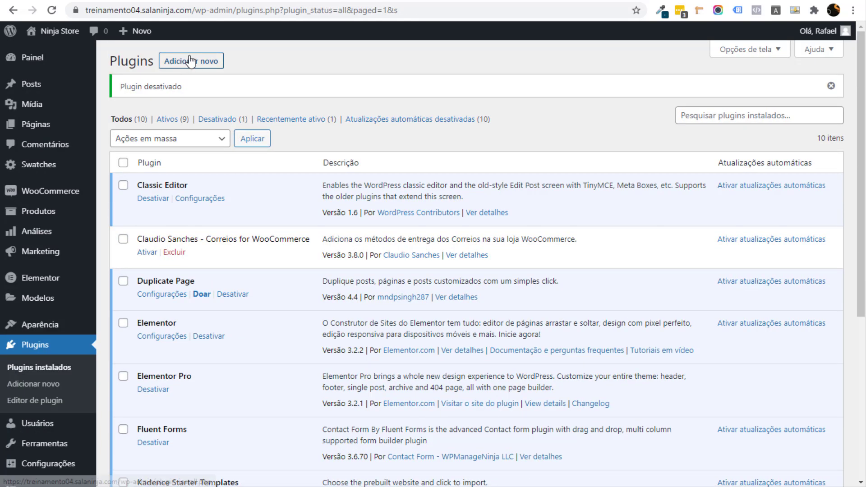
click(192, 62)
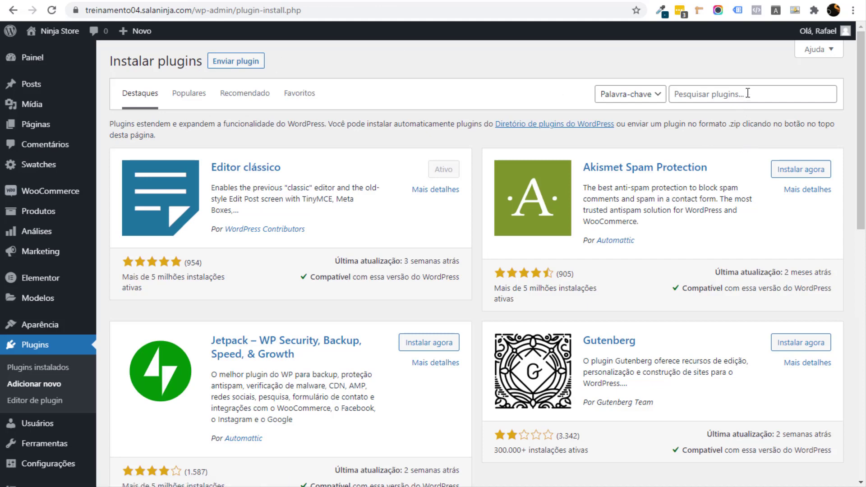
- Search plugins for 'fre', then install and activate Frenet Shipping Gateway for WooCommerce
click(748, 93)
text(frenet)
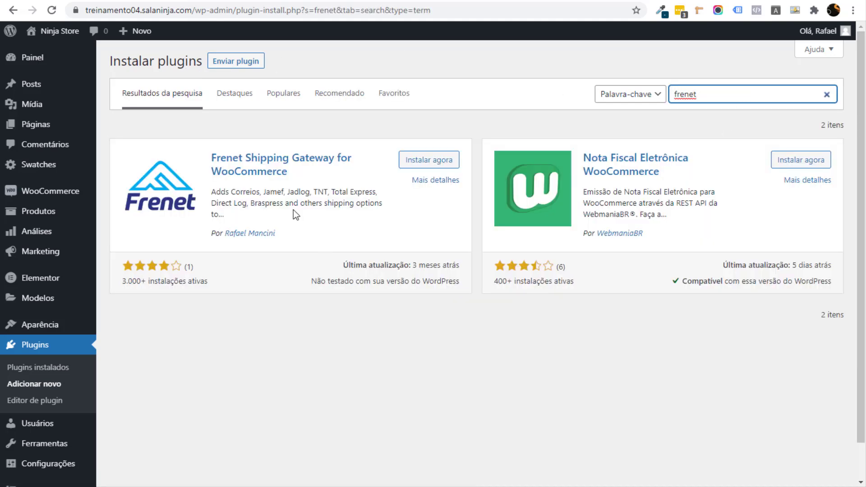
click(427, 161)
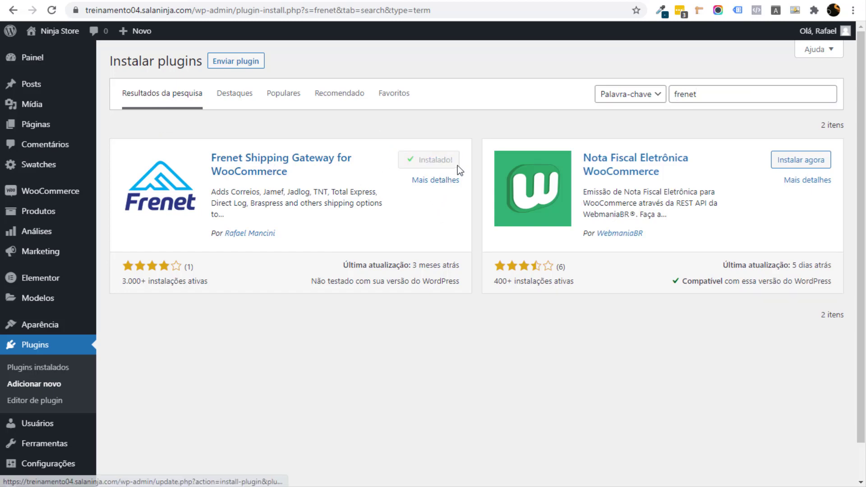
click(452, 164)
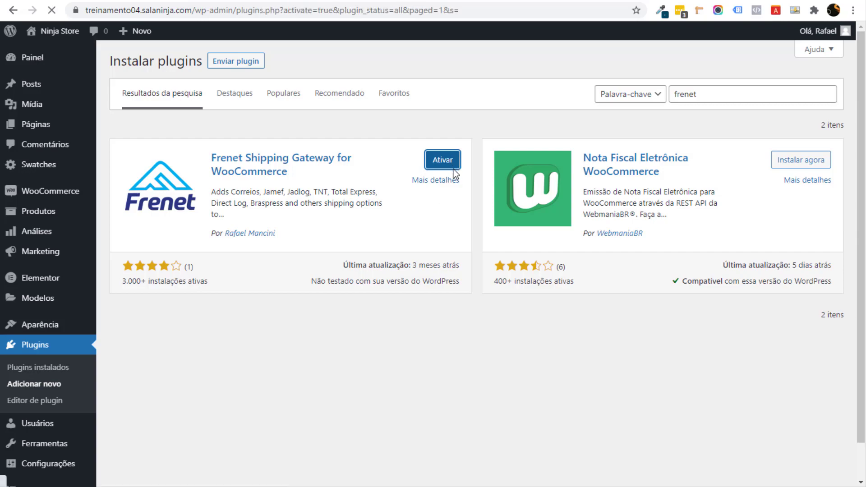
scroll(413, 284, down, 5)
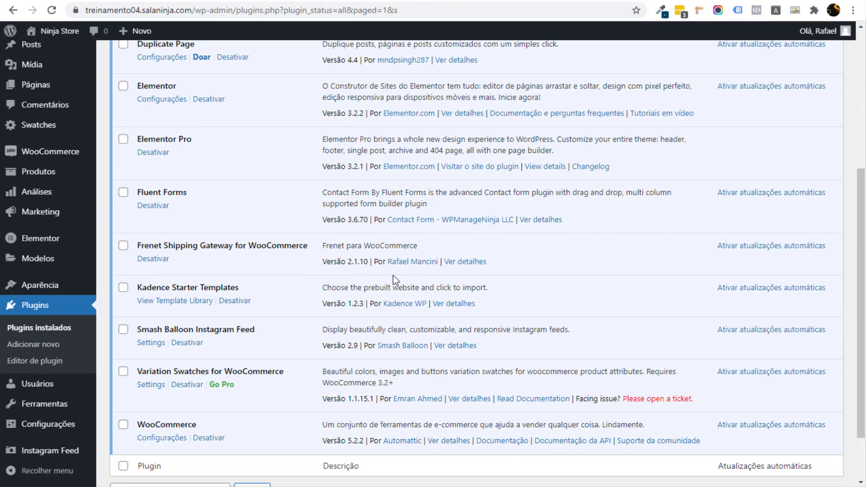
scroll(270, 261, up, 3)
mouse_move(63, 191)
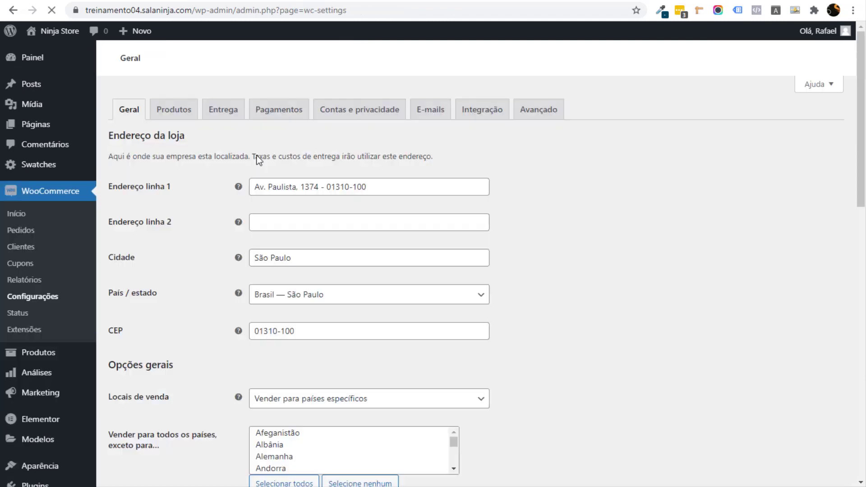
- Add Frenet as a shipping method to the São Paulo zone, alongside Taxa fixa
click(229, 118)
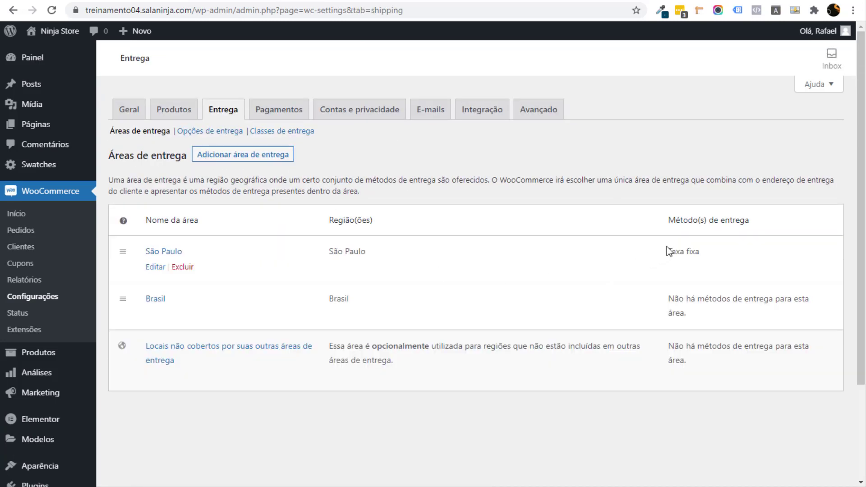
drag(670, 251, 691, 251)
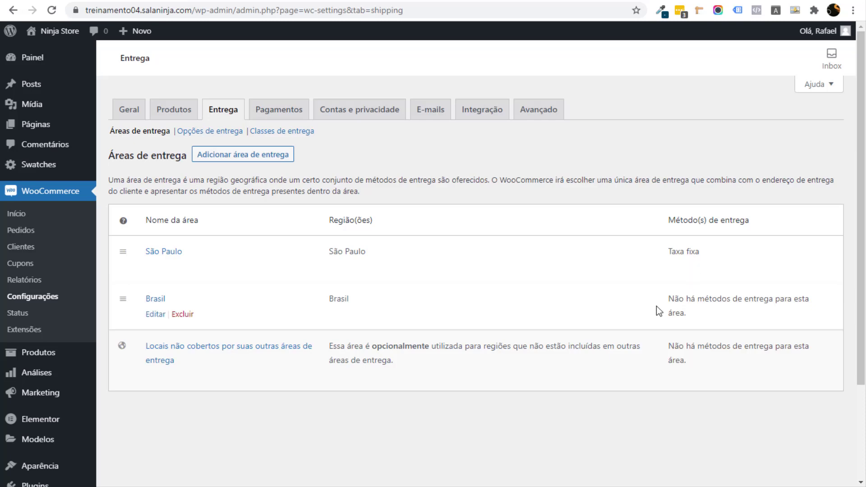
click(156, 270)
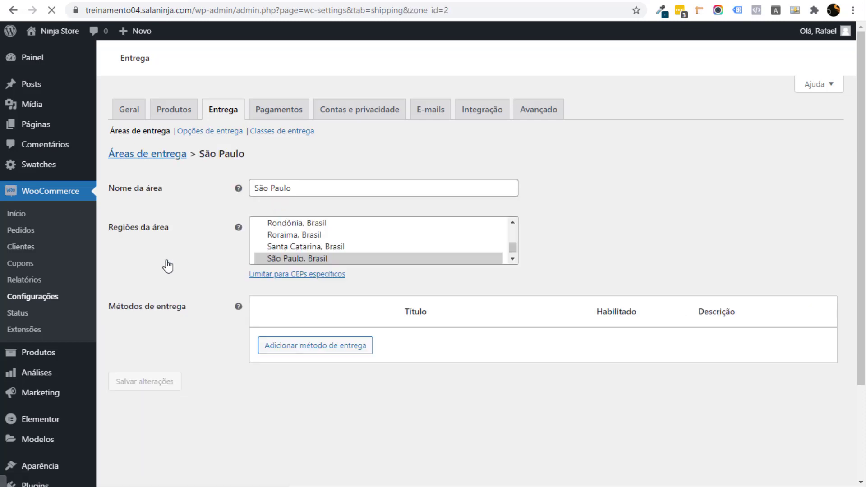
scroll(195, 260, down, 3)
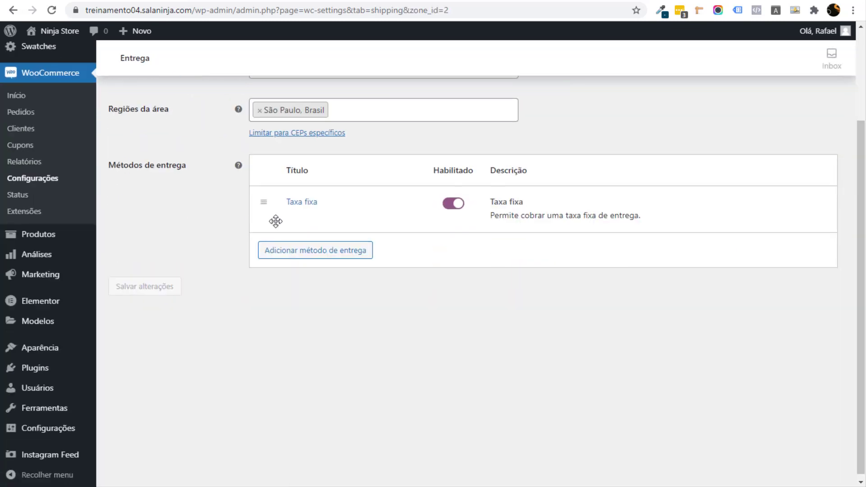
click(296, 256)
click(297, 261)
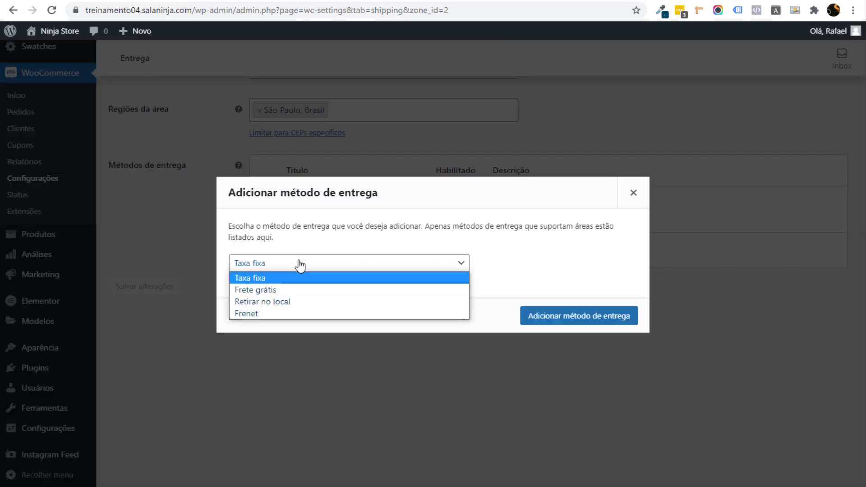
click(286, 314)
click(558, 315)
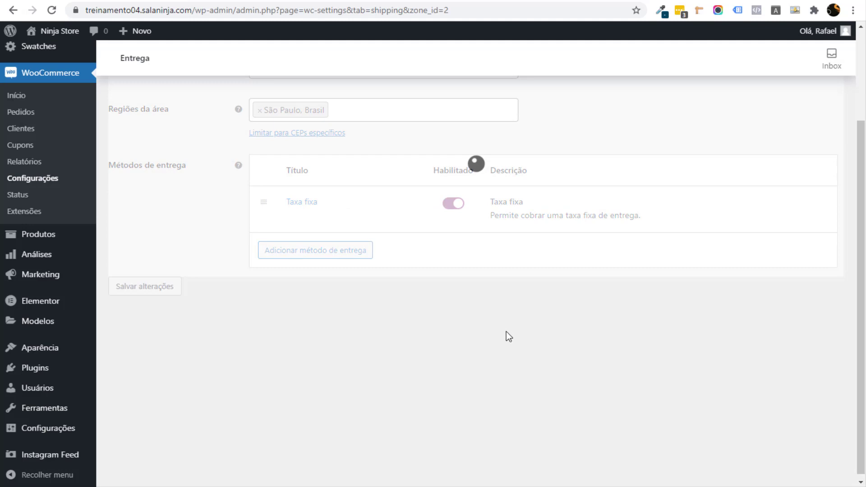
click(290, 266)
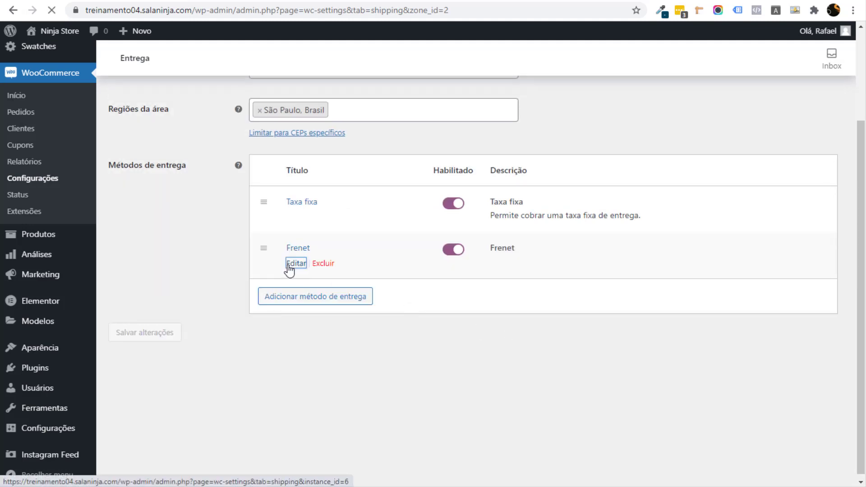
- Copy the store CEP 01310-100 from General settings for Frenet's CEP de origem field
scroll(334, 259, down, 1)
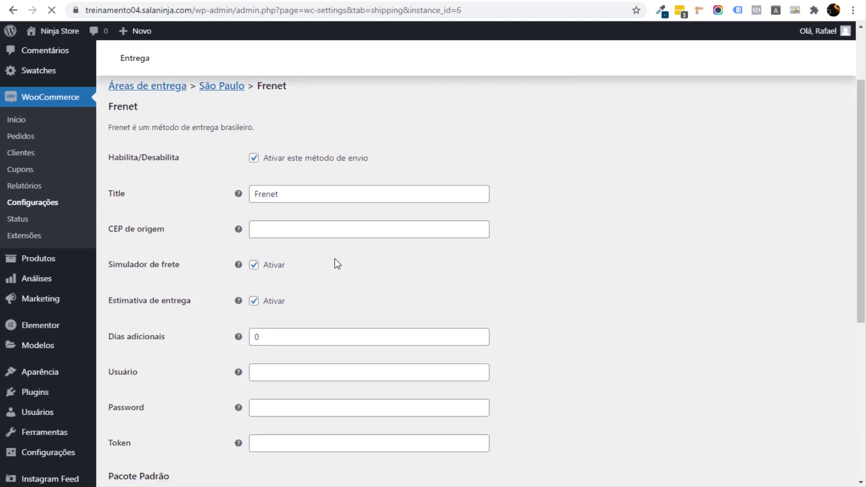
scroll(334, 260, down, 4)
scroll(271, 253, up, 5)
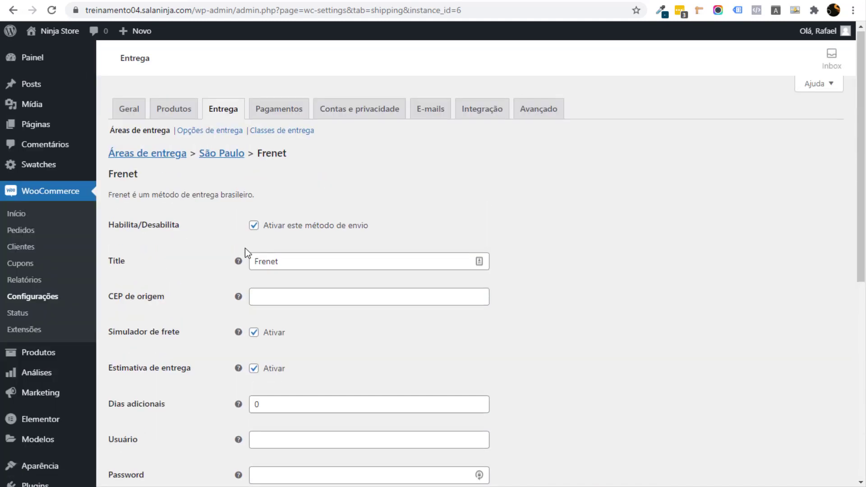
click(283, 294)
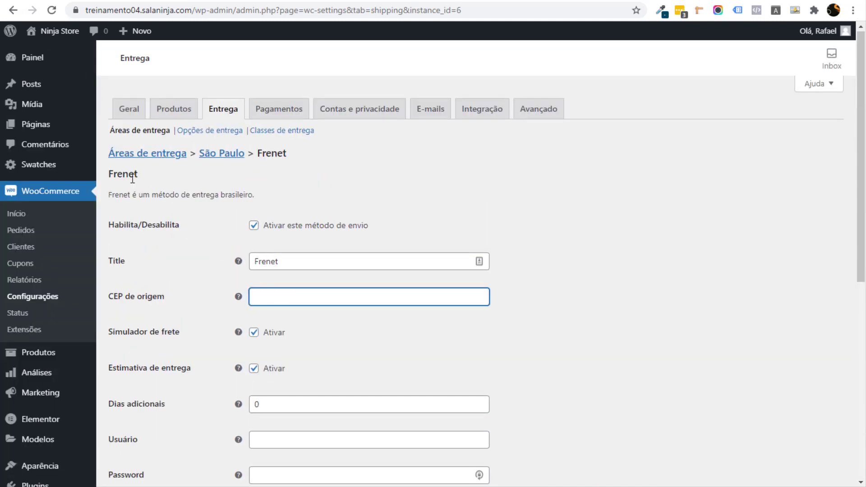
click(127, 120)
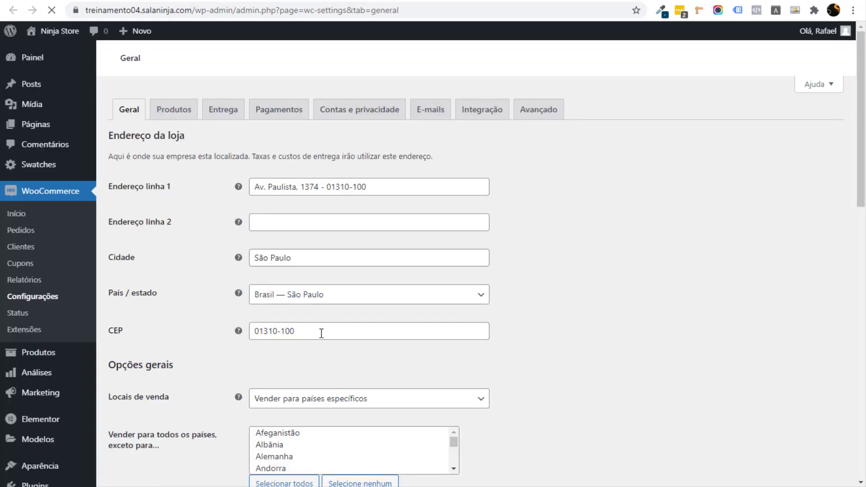
triple_click(289, 352)
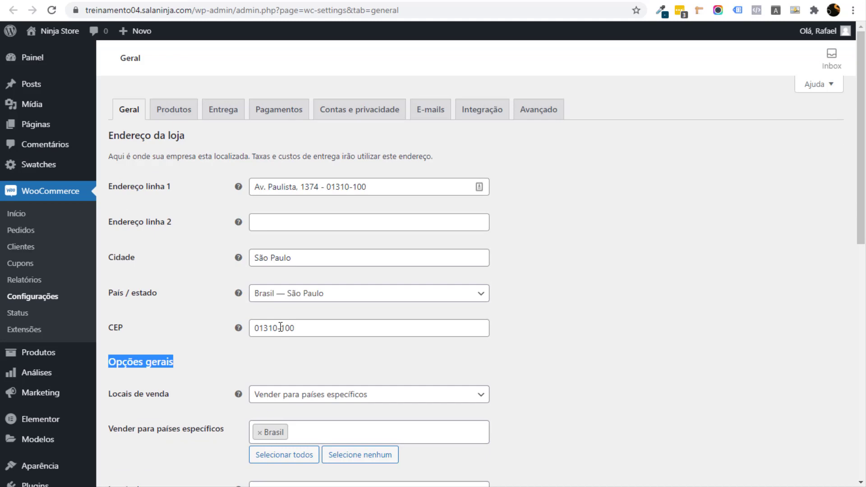
triple_click(280, 326)
right_click(280, 326)
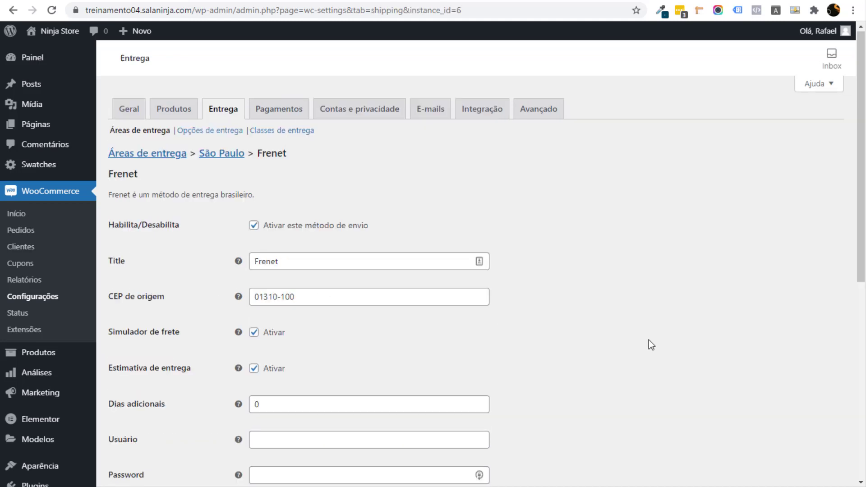
scroll(648, 340, down, 5)
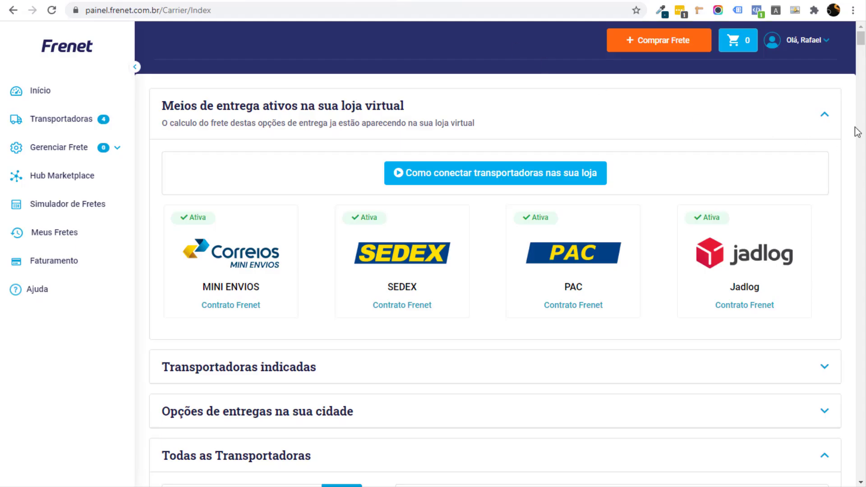
- Copy the access key from Frenet's Dados Cadastrais into the Frenet method's Usuário field
click(828, 48)
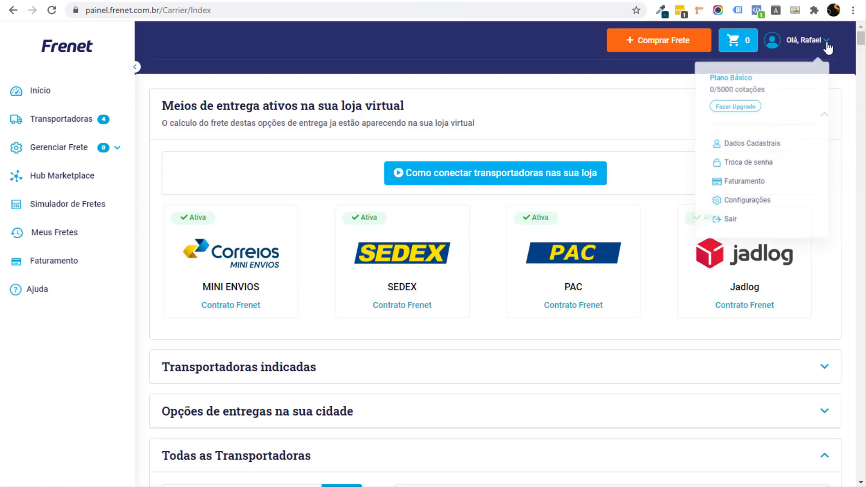
click(764, 145)
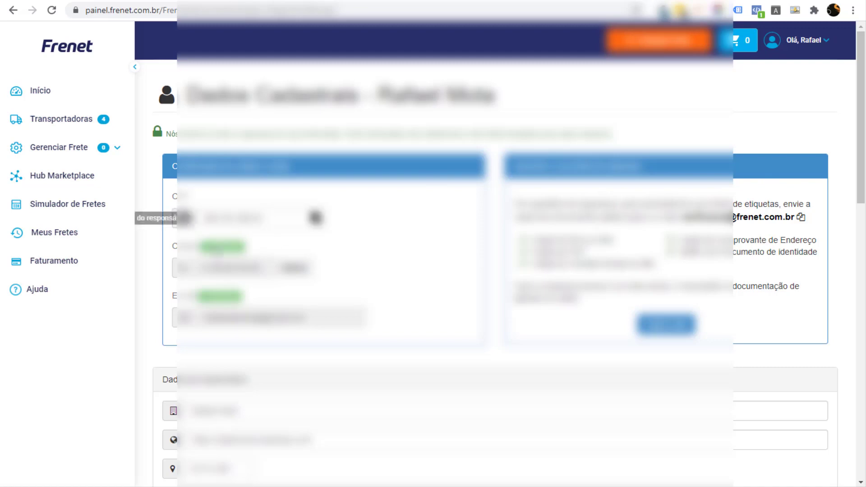
scroll(316, 239, down, 2)
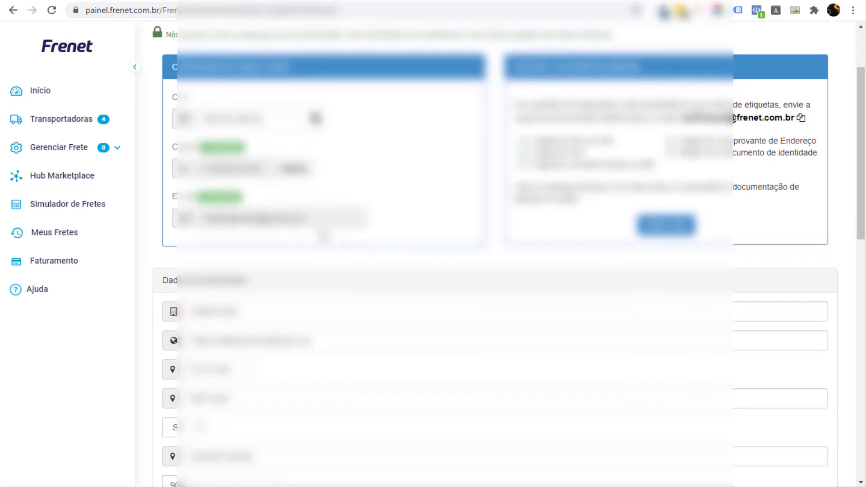
scroll(324, 235, down, 12)
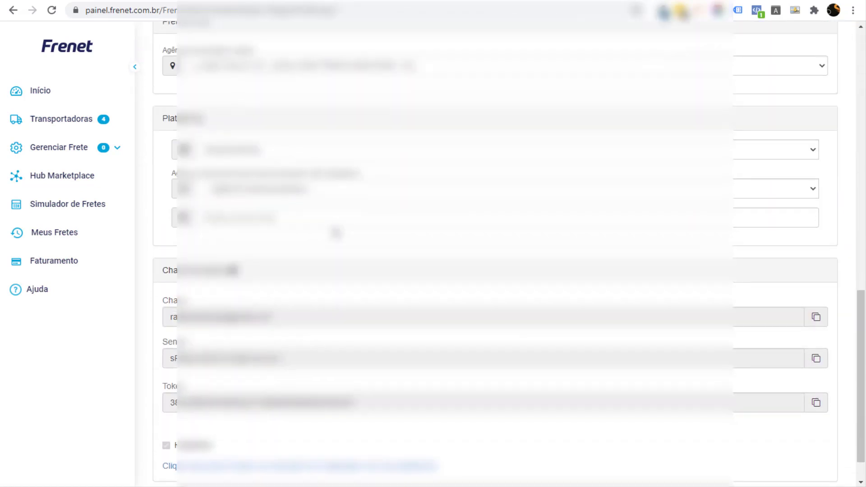
scroll(336, 232, down, 1)
drag(176, 279, 273, 278)
right_click(262, 276)
click(279, 294)
key(ctrl+Tab)
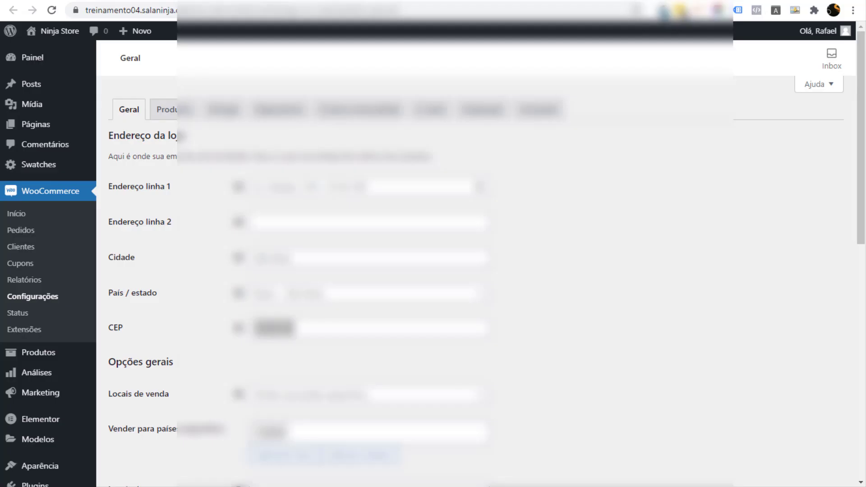
key(ctrl+Tab)
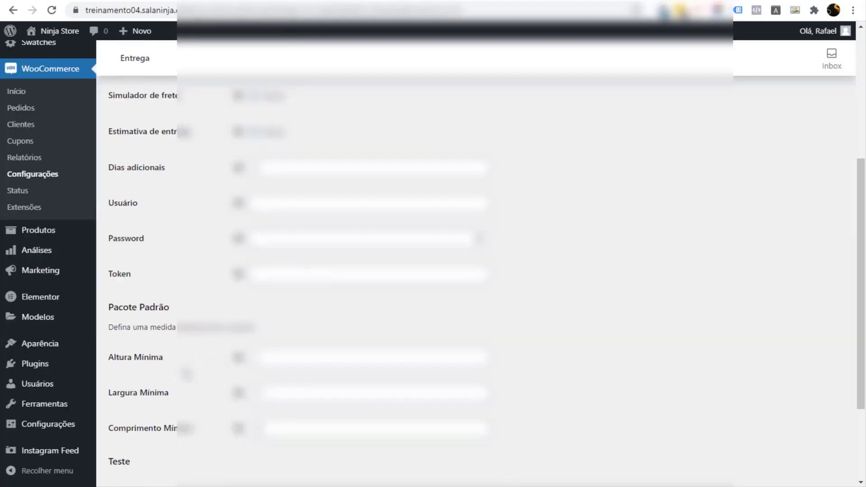
click(284, 207)
key(ctrl+v)
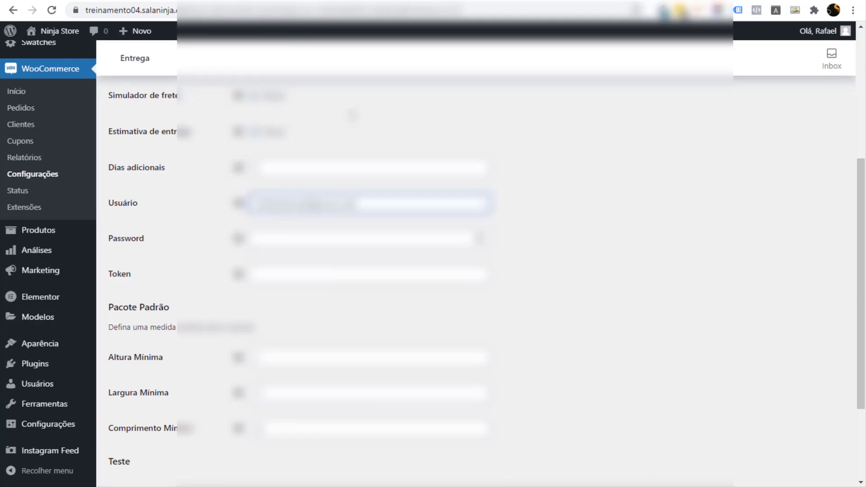
- Copy the Frenet account password into the Password field
key(ctrl+shift+Tab)
key(ctrl+shift+Tab)
double_click(217, 318)
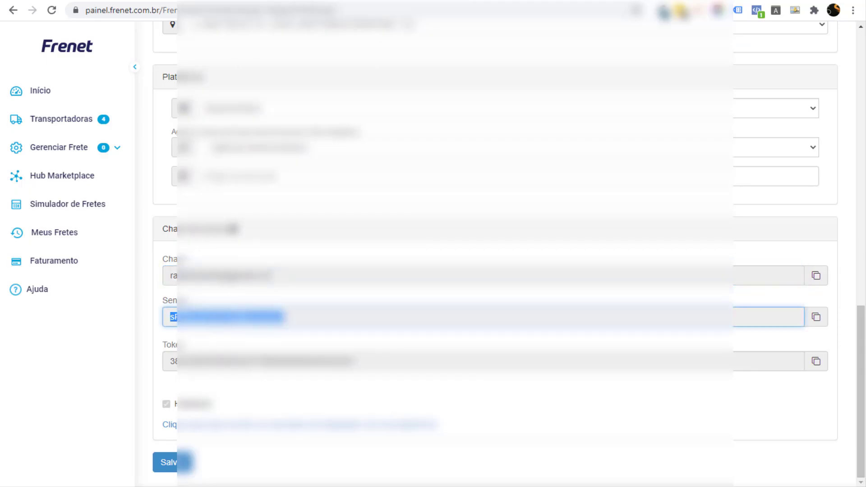
key(ctrl+c)
key(ctrl+Tab)
key(ctrl+Tab)
click(480, 239)
key(ctrl+v)
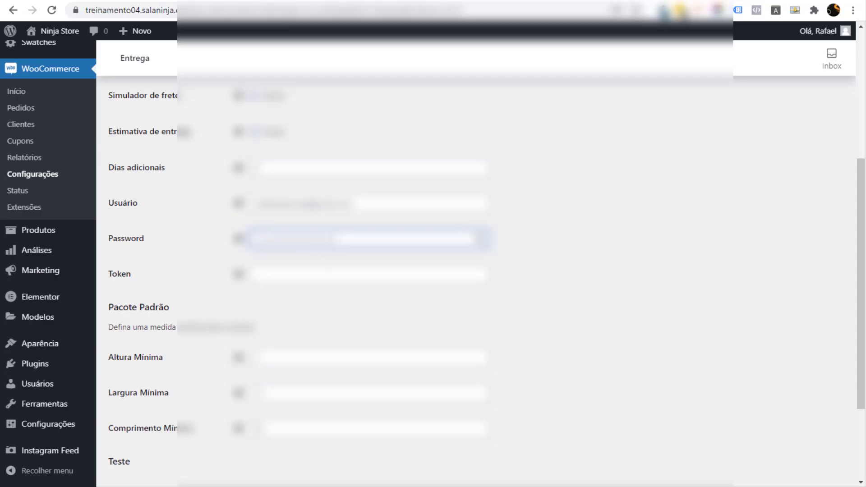
- Copy the Frenet access token into the Token field
key(ctrl+shift+Tab)
key(ctrl+shift+Tab)
double_click(260, 362)
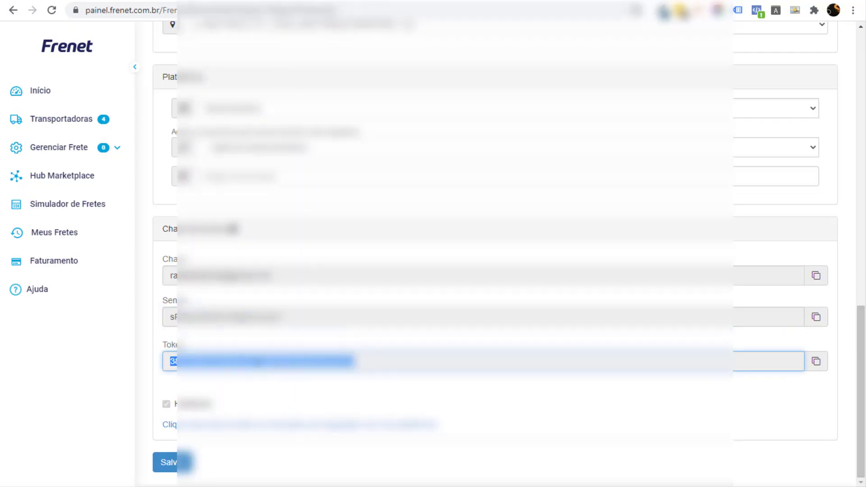
key(ctrl+c)
key(ctrl+Tab)
key(ctrl+Tab)
click(399, 273)
key(ctrl+v)
- Save the Frenet method settings and return to the Áreas de entrega zones list
scroll(336, 343, down, 3)
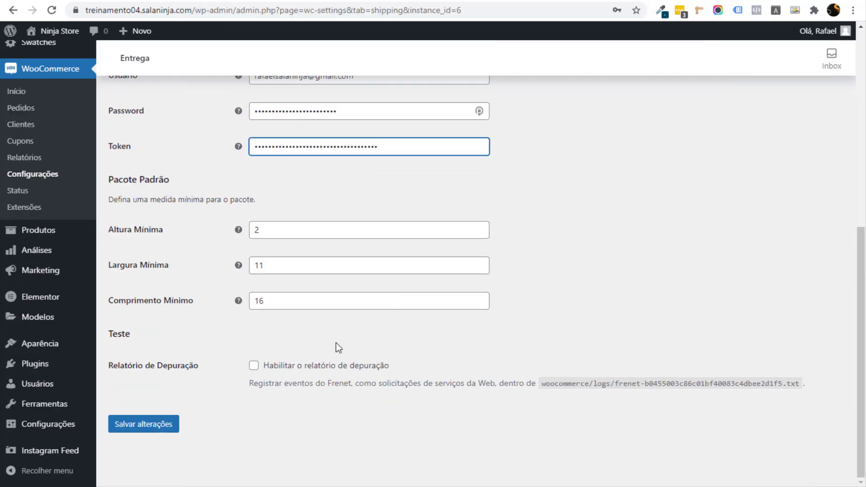
click(153, 426)
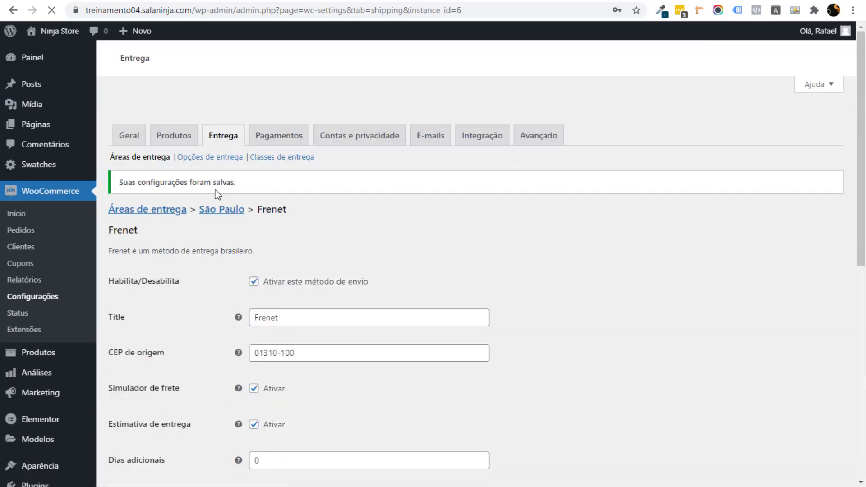
click(175, 187)
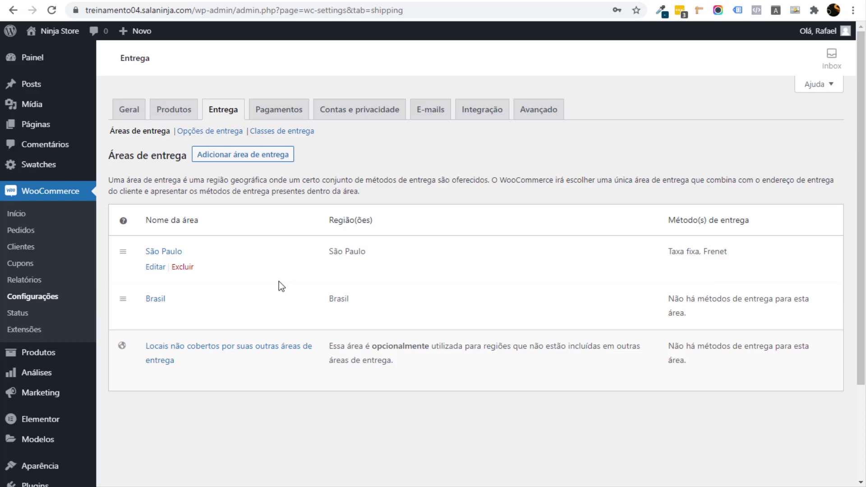
- Add Frenet as a shipping method to the Brasil zone
click(151, 314)
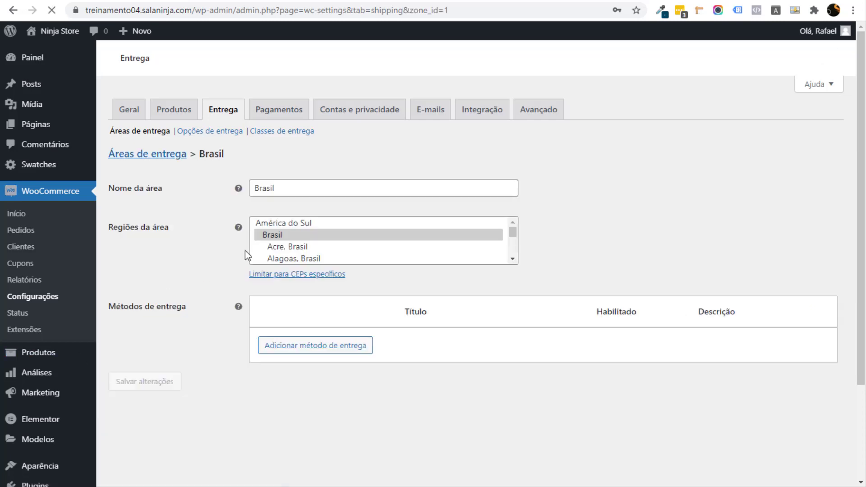
scroll(301, 245, down, 1)
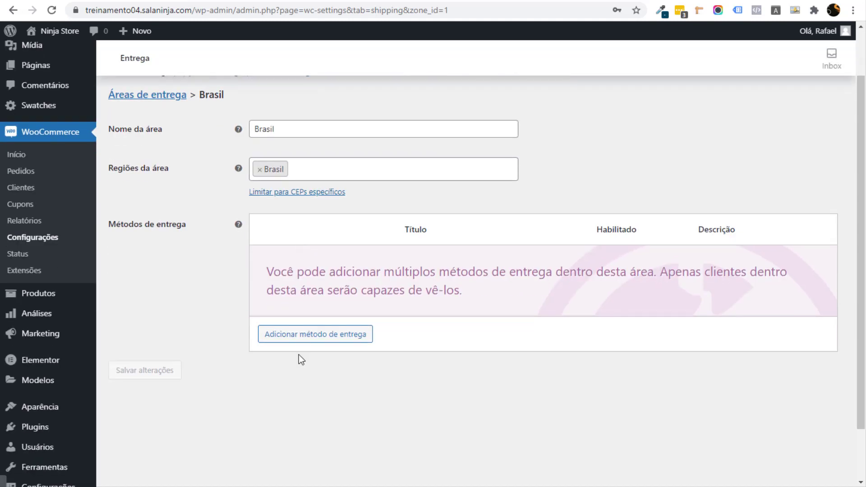
click(316, 336)
click(338, 275)
click(305, 313)
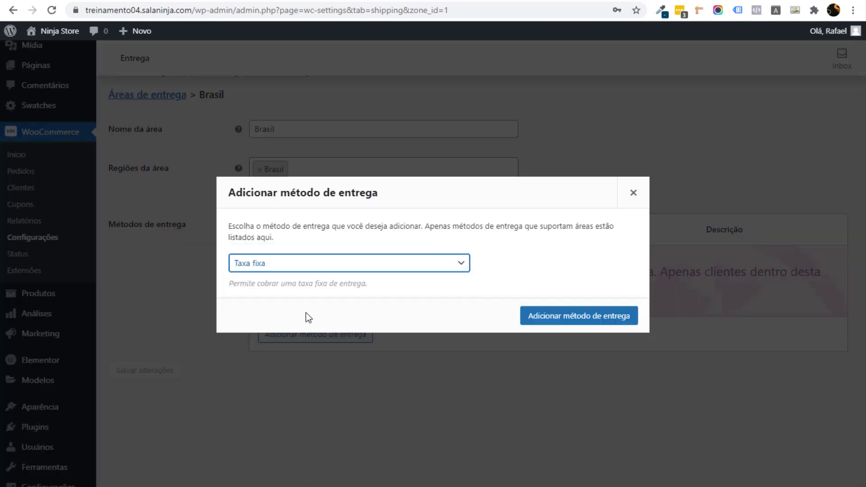
click(570, 310)
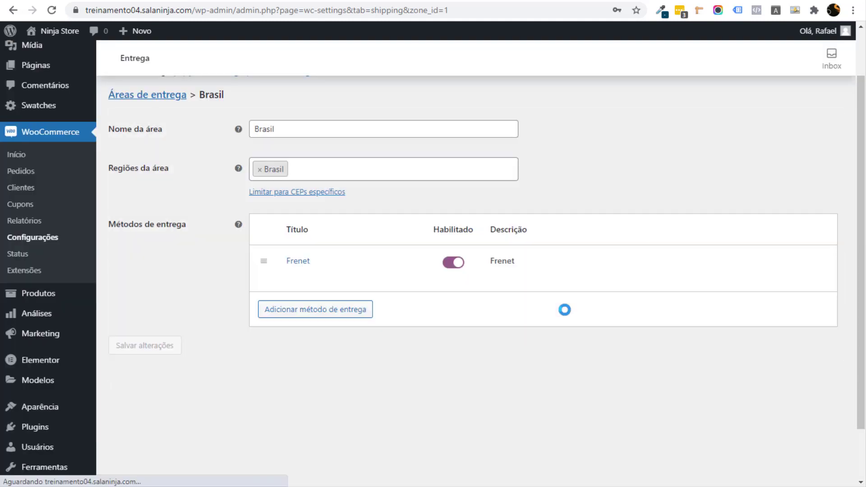
click(296, 277)
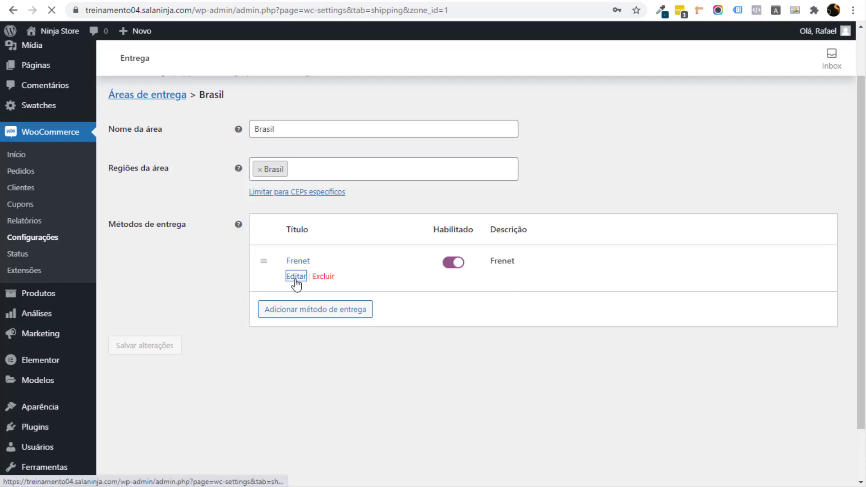
- Set the Brasil zone's Frenet CEP de origem to the store CEP 01310-100
scroll(284, 284, down, 1)
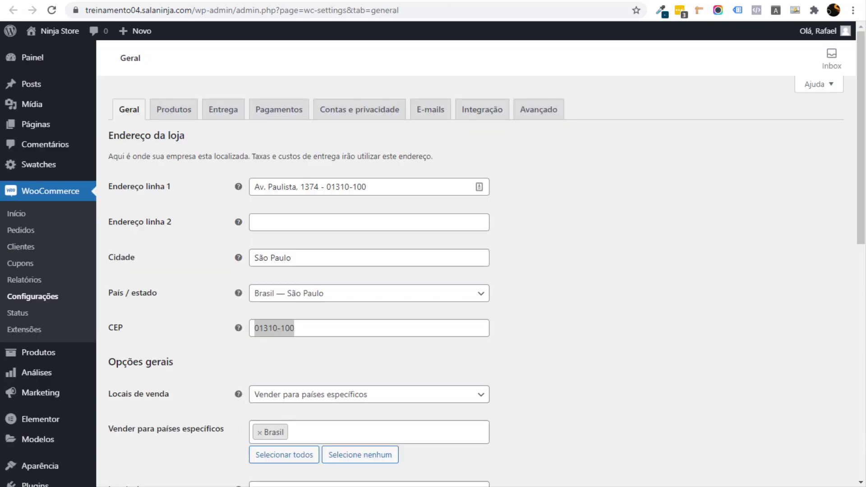
drag(295, 328, 250, 319)
right_click(271, 322)
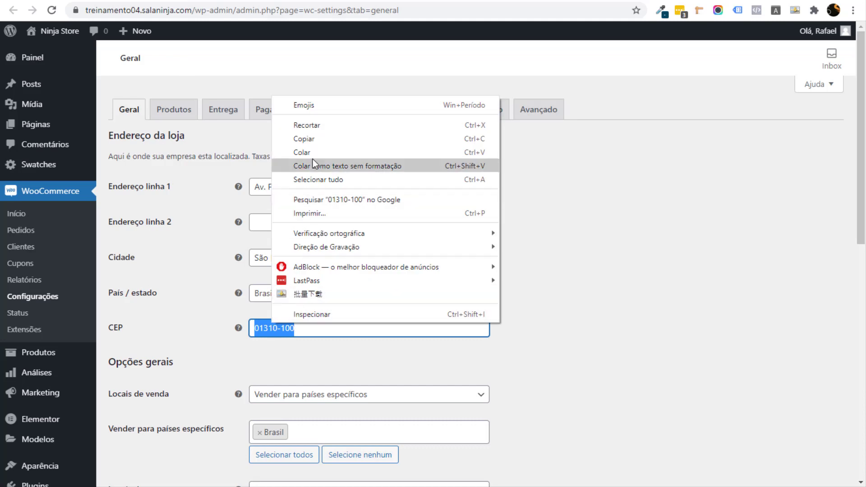
click(311, 117)
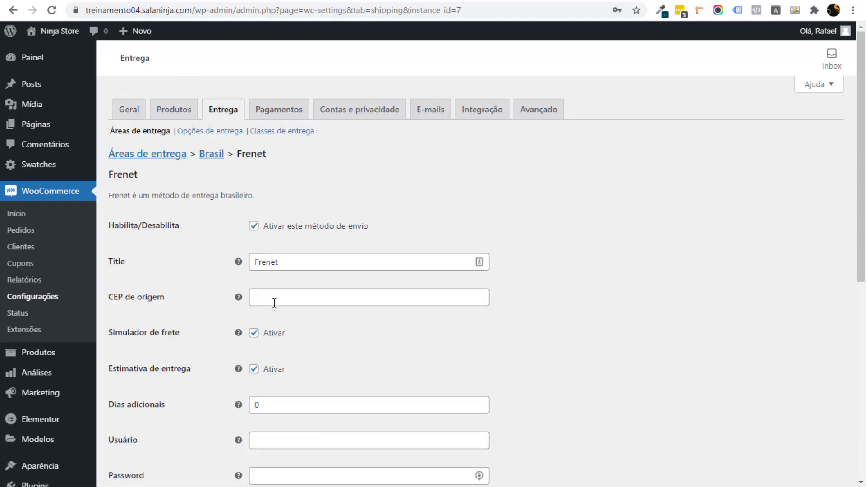
click(274, 303)
key(ctrl+v)
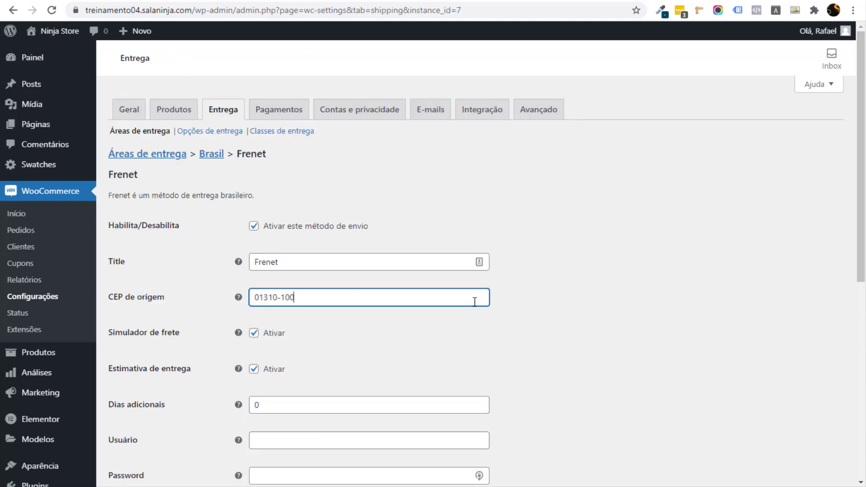
scroll(489, 297, down, 5)
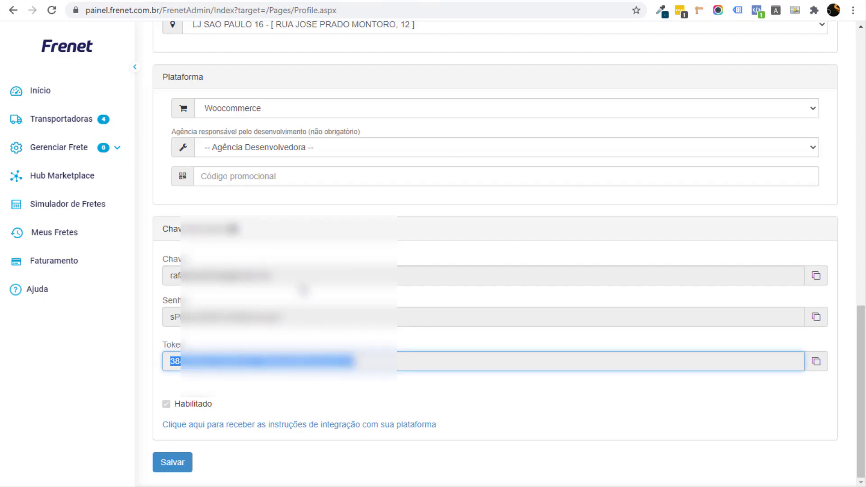
- Fill the Frenet Usuário and Password fields with the Frenet panel credentials
click(178, 277)
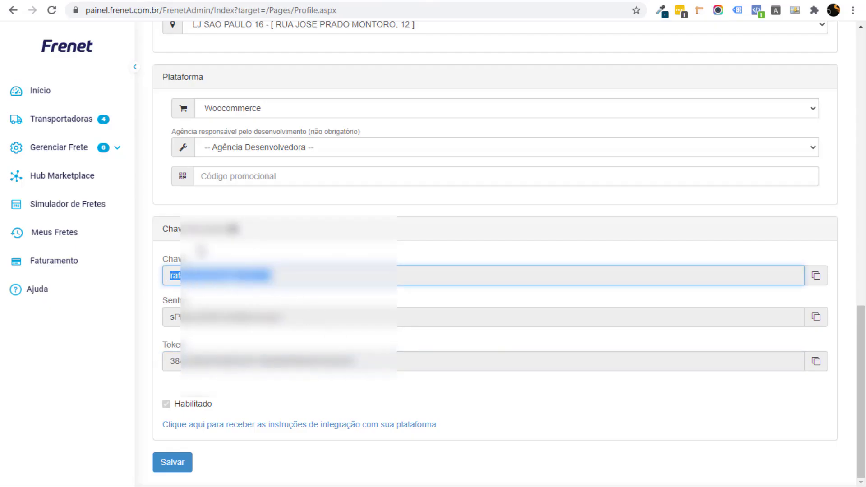
key(ctrl+Tab)
click(299, 202)
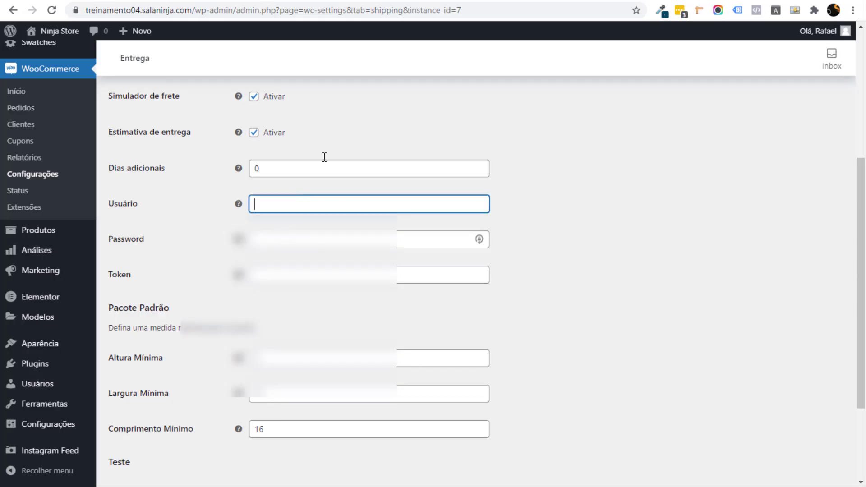
key(ctrl+Tab)
key(ctrl+Tab)
key(Tab)
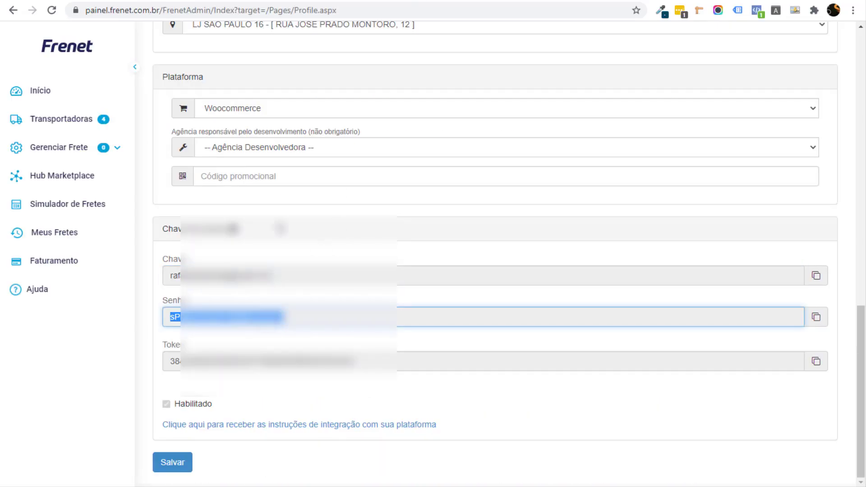
key(ctrl+Tab)
key(Tab)
key(ctrl+v)
- Paste the Frenet token into the Token field and save the settings
key(ctrl+Tab)
key(Tab)
key(ctrl+c)
key(ctrl+Tab)
key(Tab)
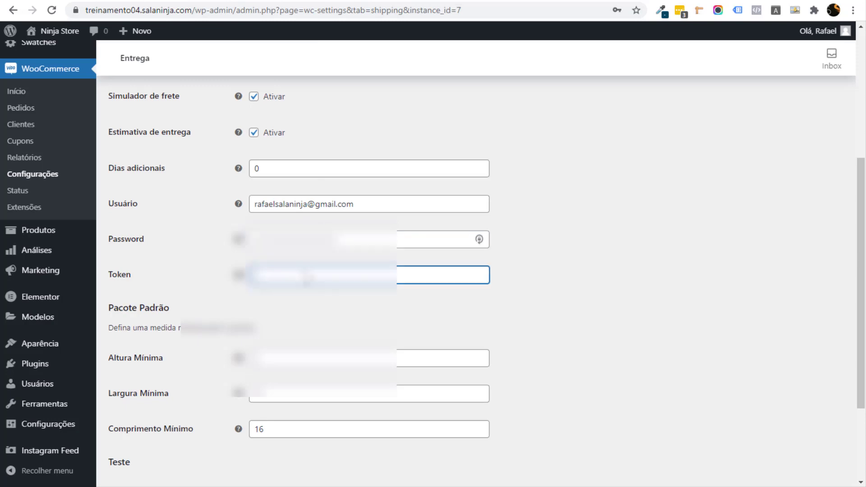
key(ctrl+v)
scroll(176, 424, down, 3)
click(171, 424)
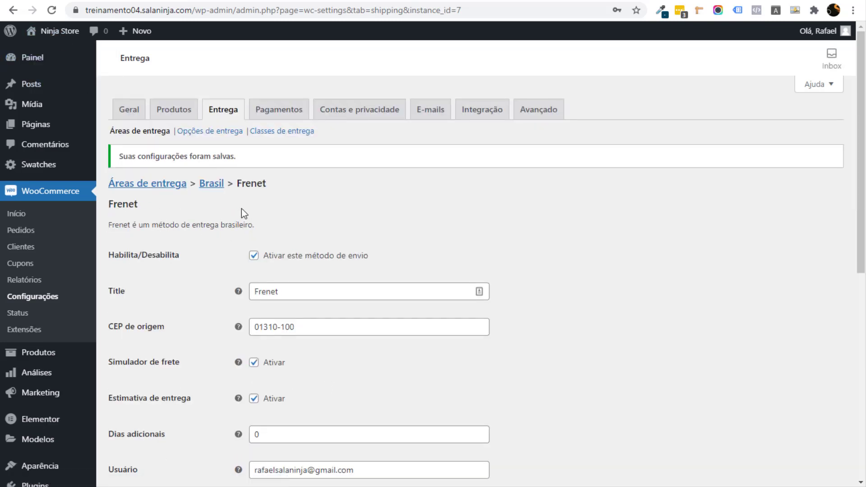
- Add the Camisa Ciclismo Ert Elite to the cart from the storefront and view the cart
mouse_move(52, 31)
click(72, 54)
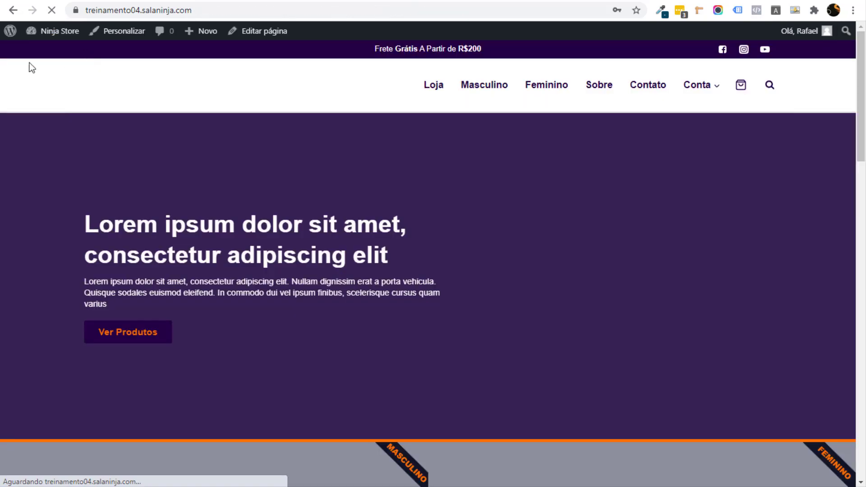
scroll(246, 171, down, 4)
scroll(249, 179, down, 13)
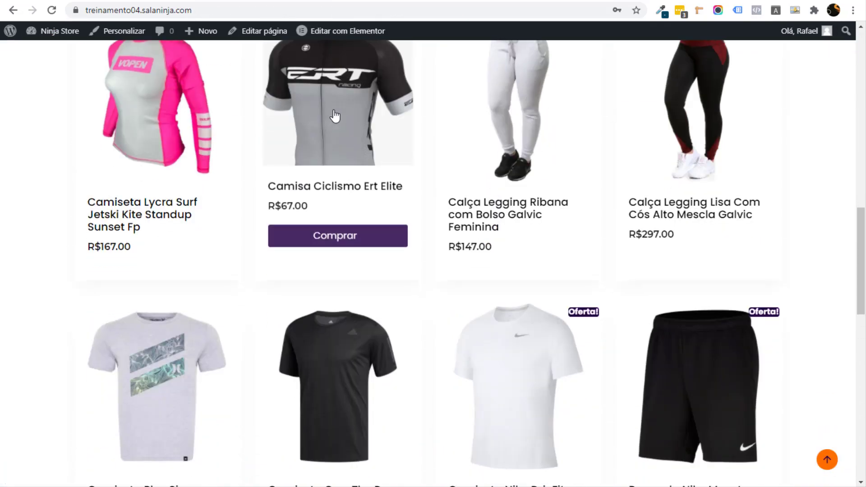
click(363, 100)
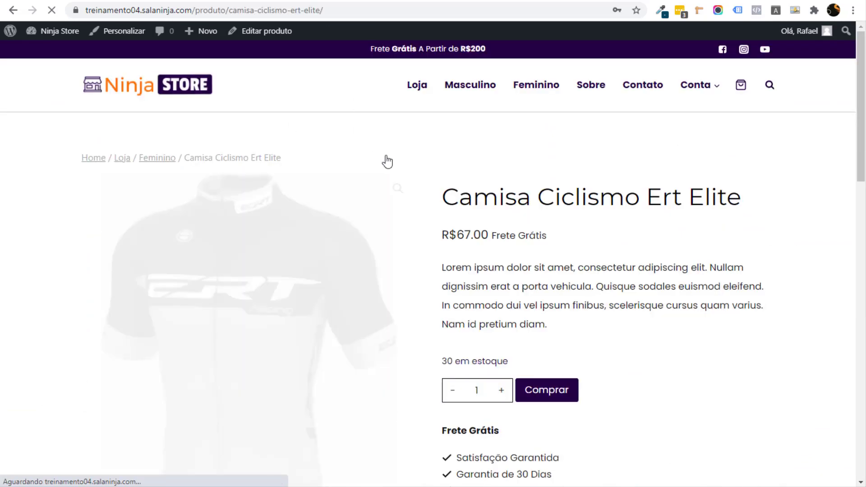
scroll(464, 212, down, 6)
scroll(464, 213, down, 1)
scroll(686, 224, up, 8)
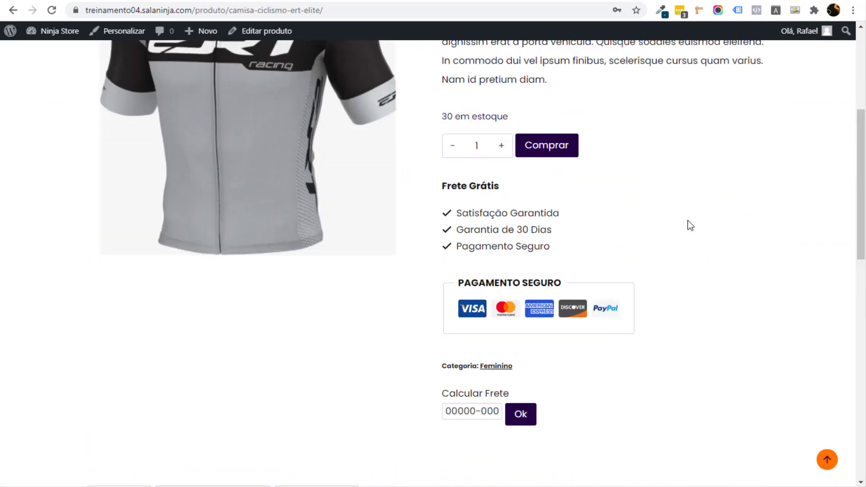
click(745, 88)
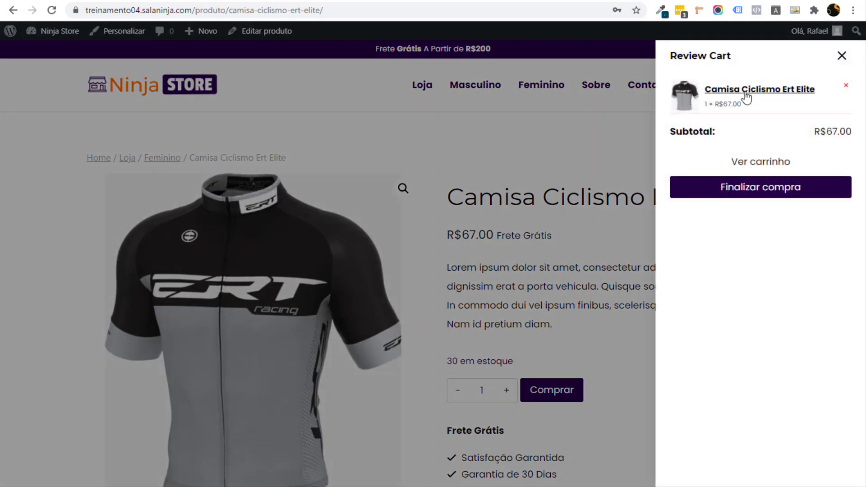
click(754, 165)
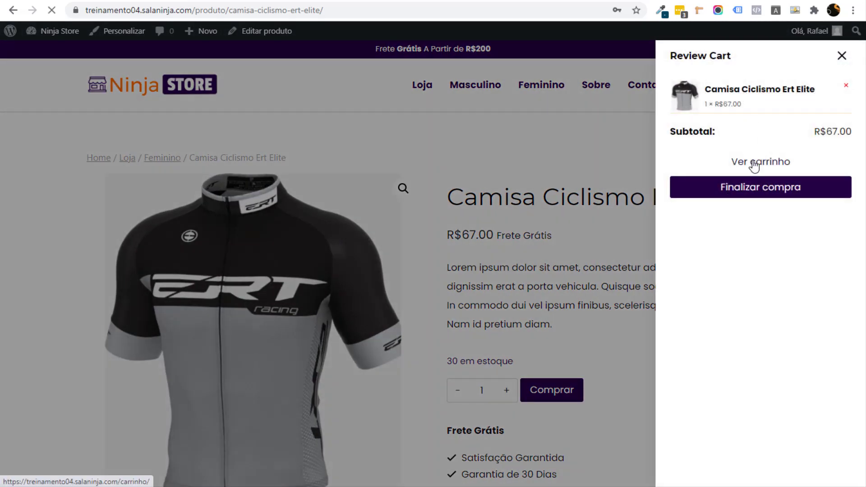
- Copy the São Paulo postcode from the postcode search window
scroll(365, 312, down, 4)
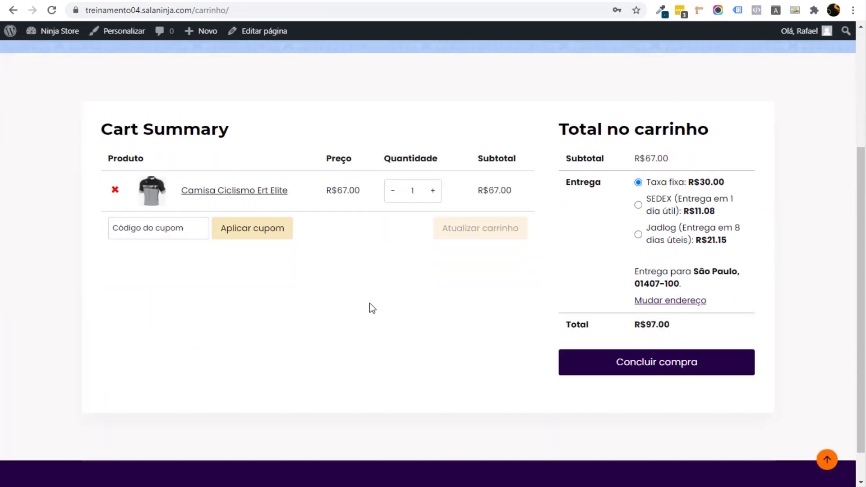
click(383, 468)
right_click(154, 48)
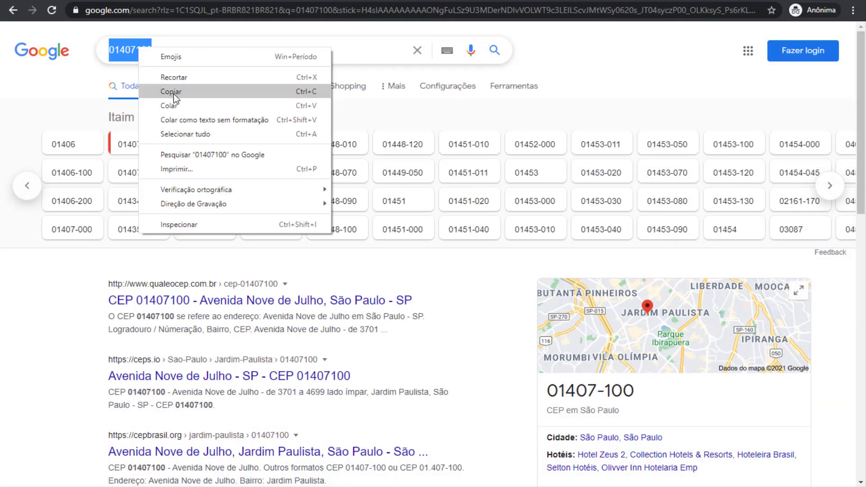
click(174, 95)
click(382, 469)
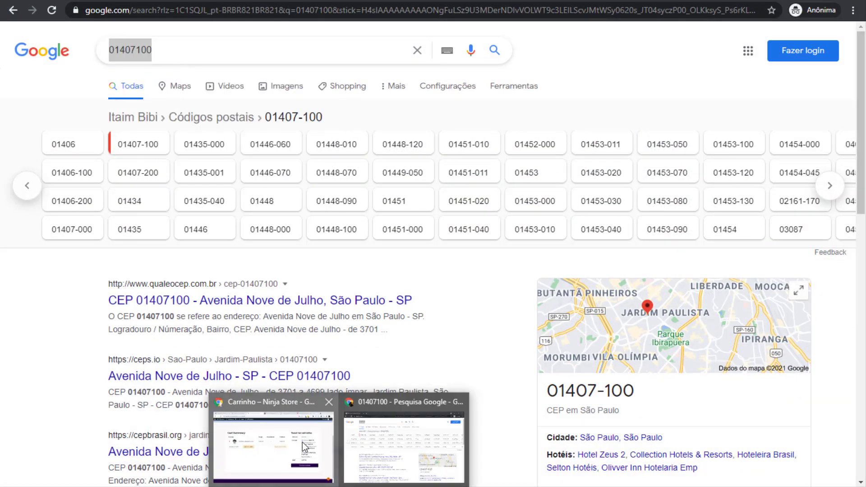
click(302, 442)
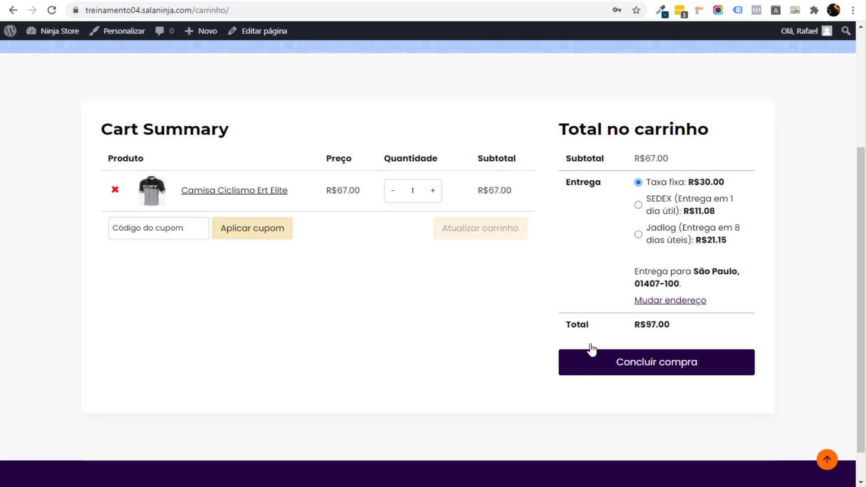
- Enter the copied postcode as the shipping address, recalculate, and choose Jadlog (R$21.15)
click(669, 302)
drag(679, 414, 660, 414)
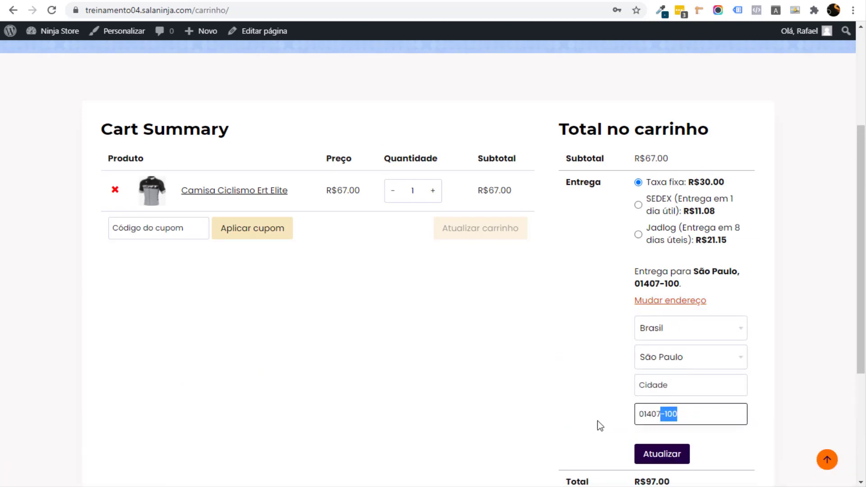
drag(600, 427, 595, 426)
key(ctrl+v)
click(661, 454)
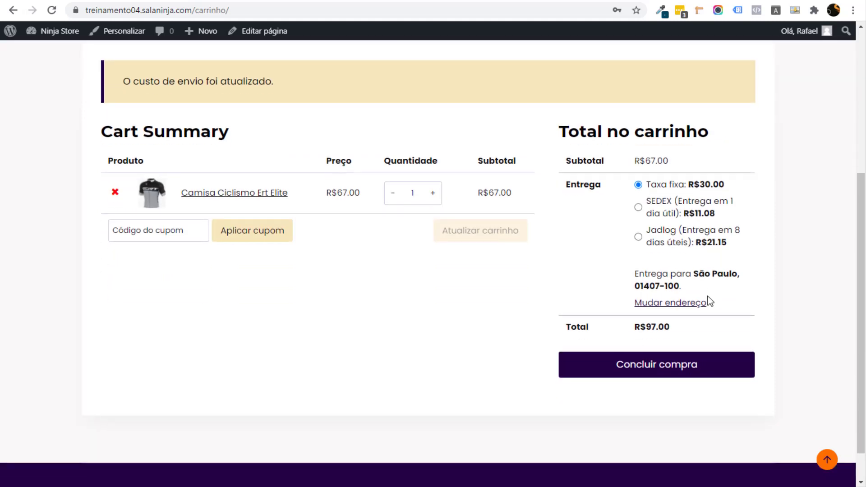
drag(686, 217, 716, 215)
click(704, 212)
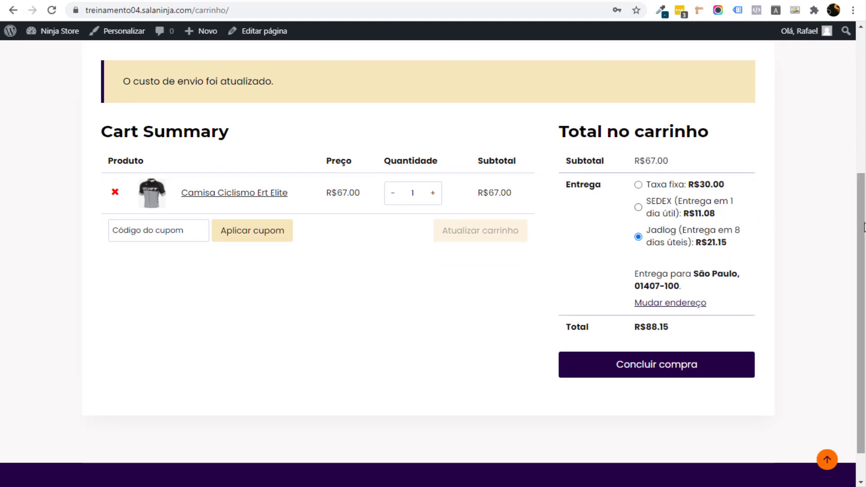
drag(861, 356, 610, 212)
- Collapse Integração com os Correios and expand Gateway de Pagamento (Pag Seguro, Pix) in XMind
click(371, 485)
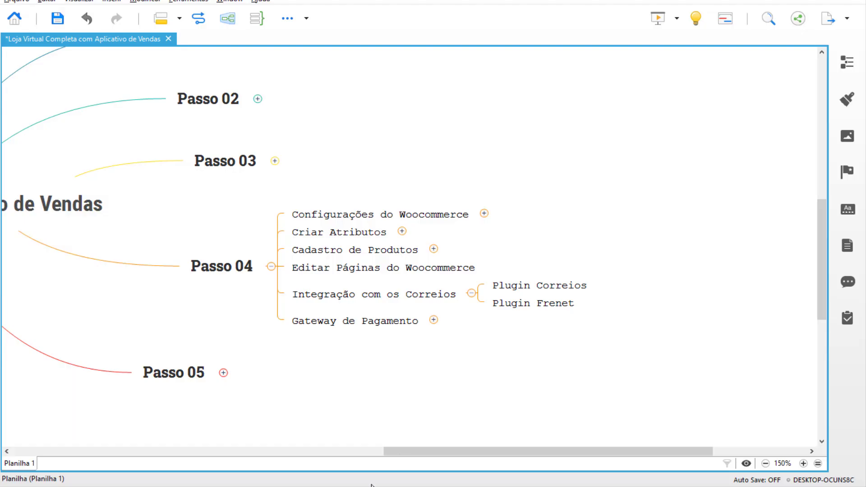
drag(504, 360, 571, 355)
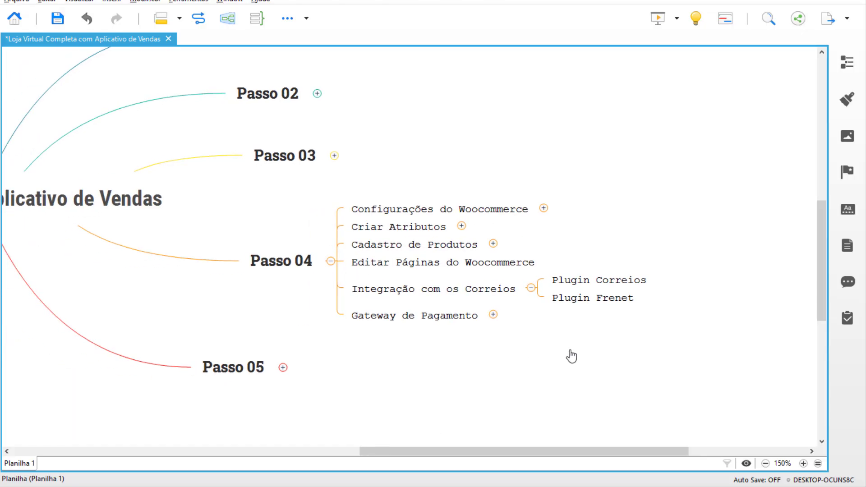
click(634, 278)
click(672, 359)
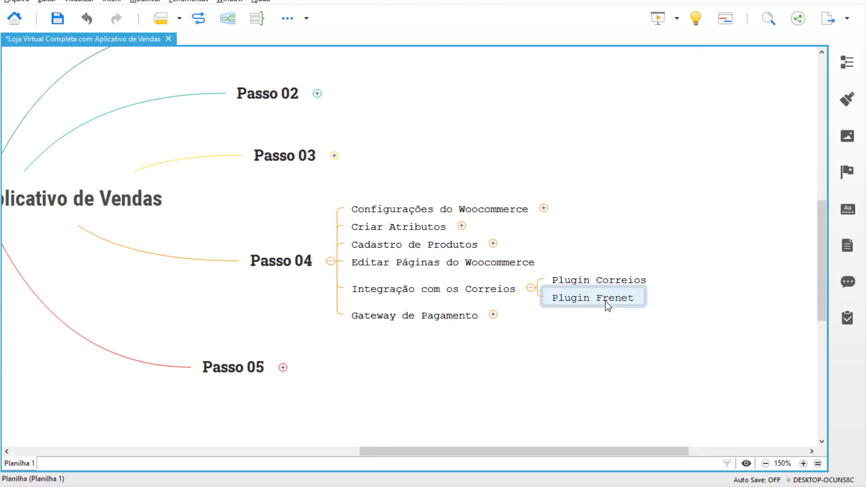
click(606, 302)
click(652, 313)
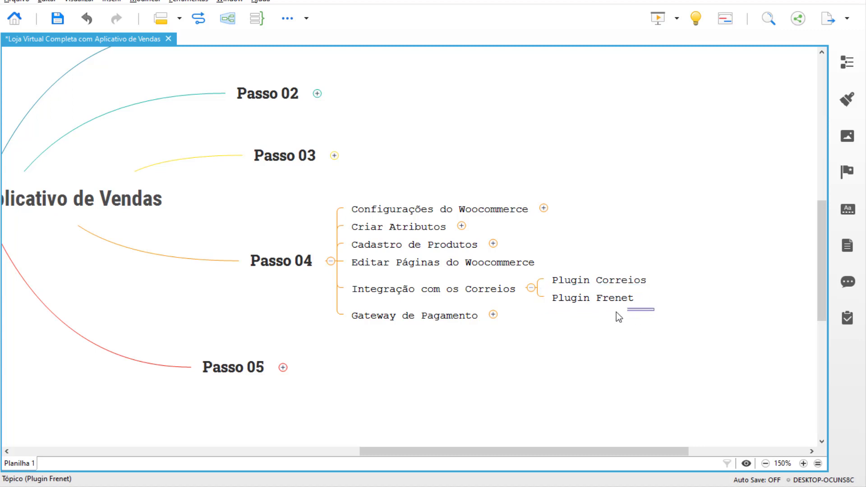
click(617, 304)
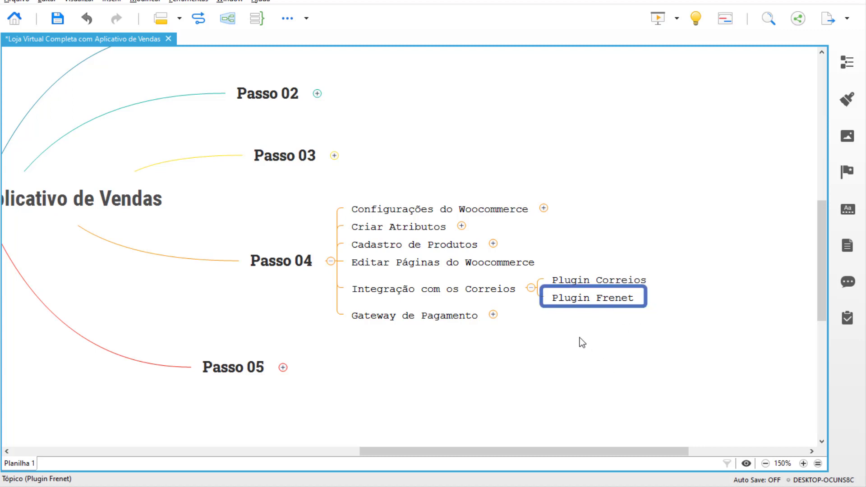
click(539, 303)
click(532, 288)
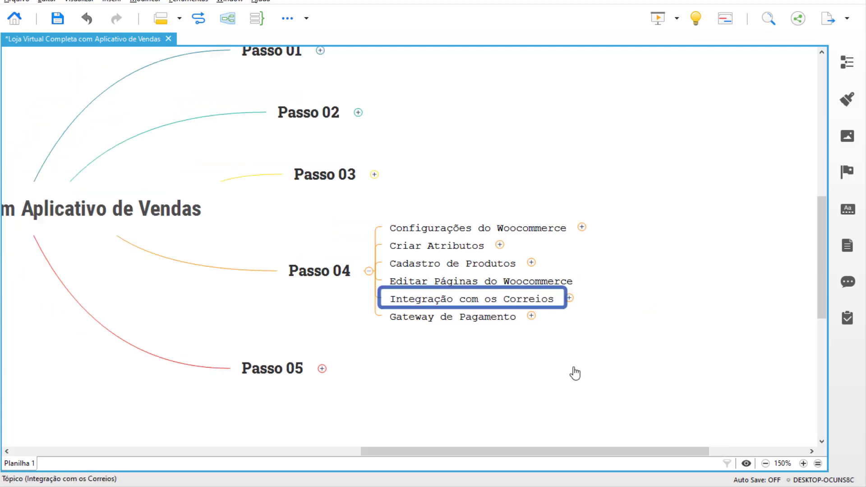
click(574, 364)
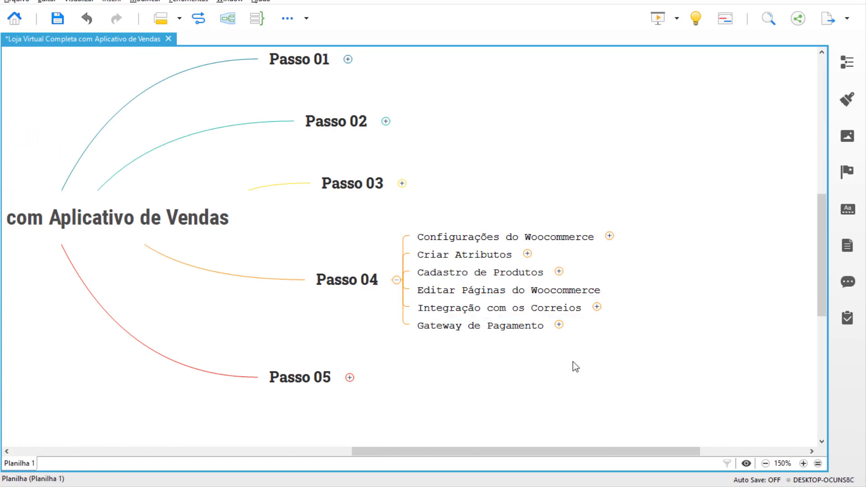
click(564, 324)
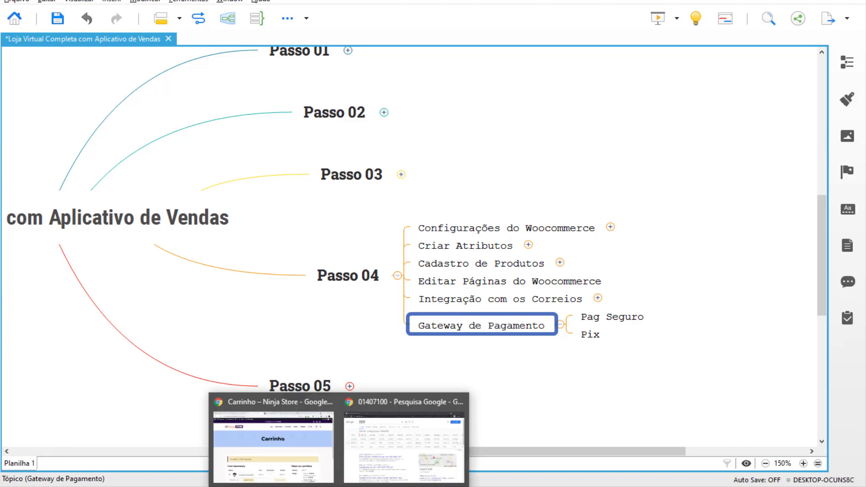
click(293, 435)
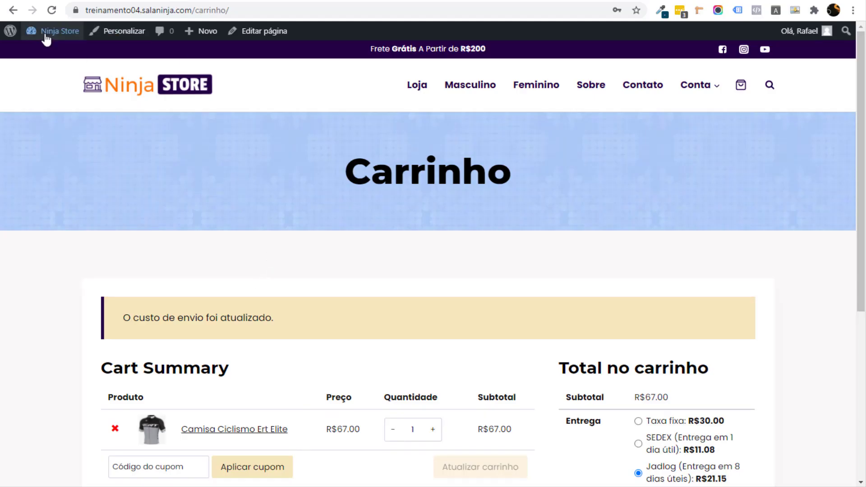
- Search plugins for 'pagse', then install and activate PagSeguro for WooCommerce
mouse_move(45, 31)
click(47, 53)
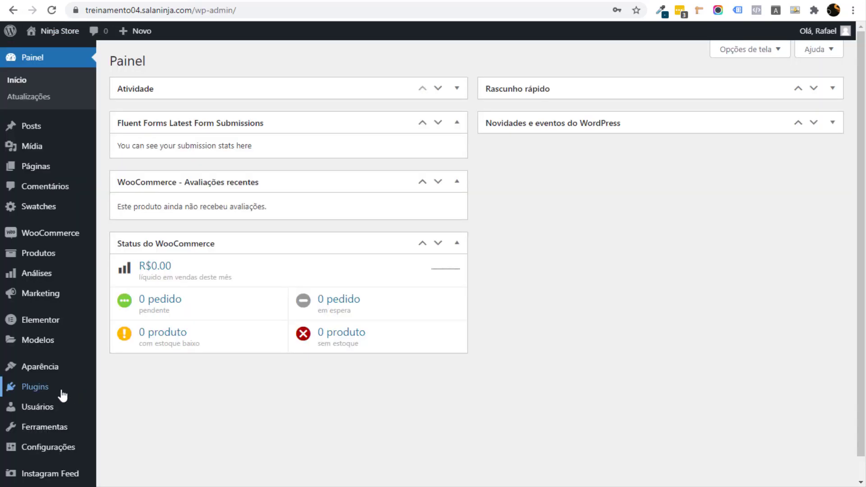
mouse_move(59, 393)
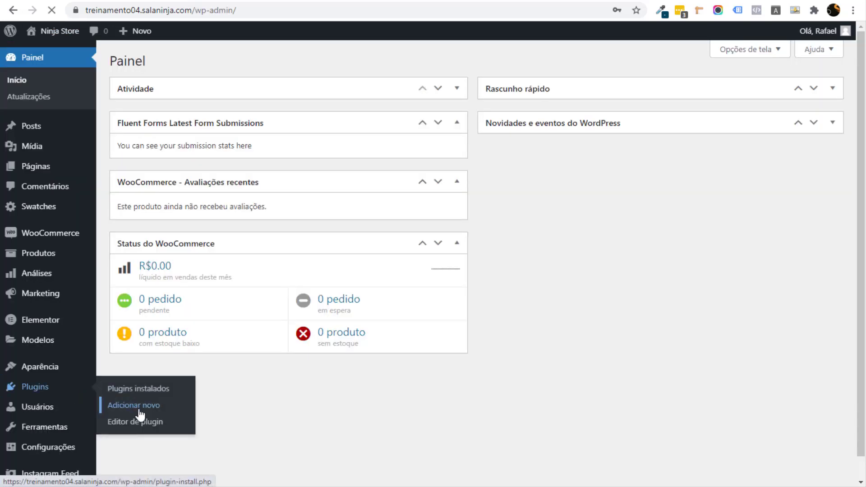
click(140, 409)
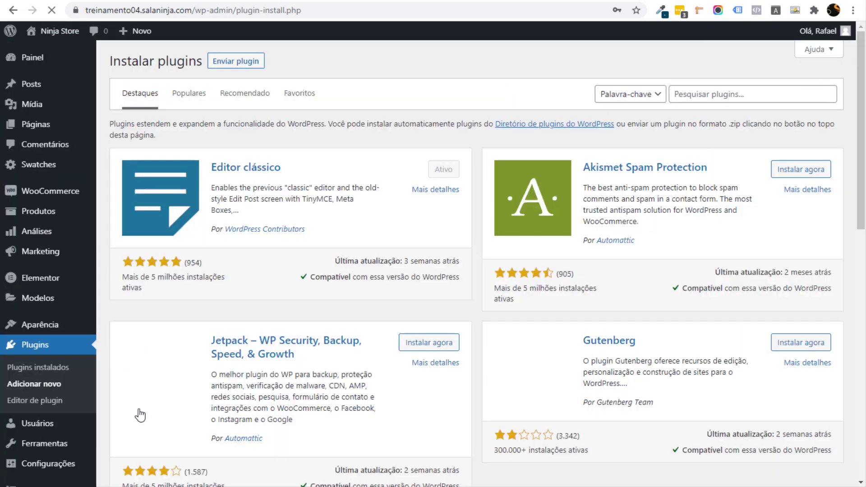
click(706, 98)
text(pagseguro)
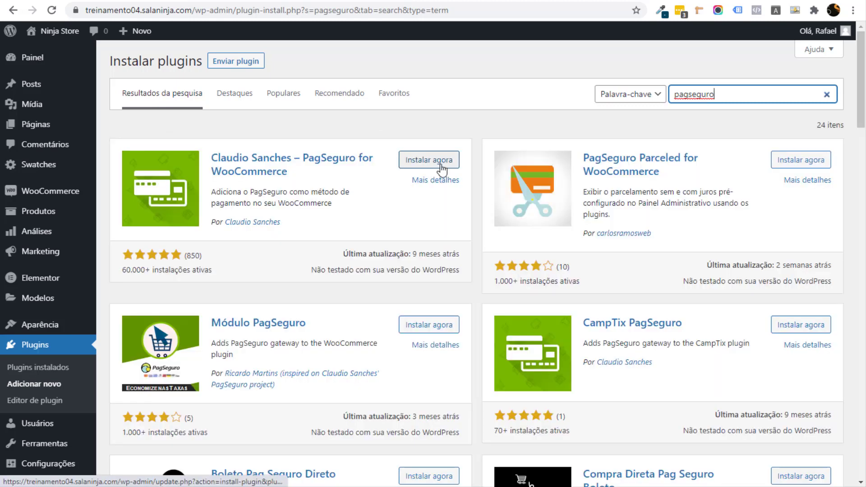
click(440, 165)
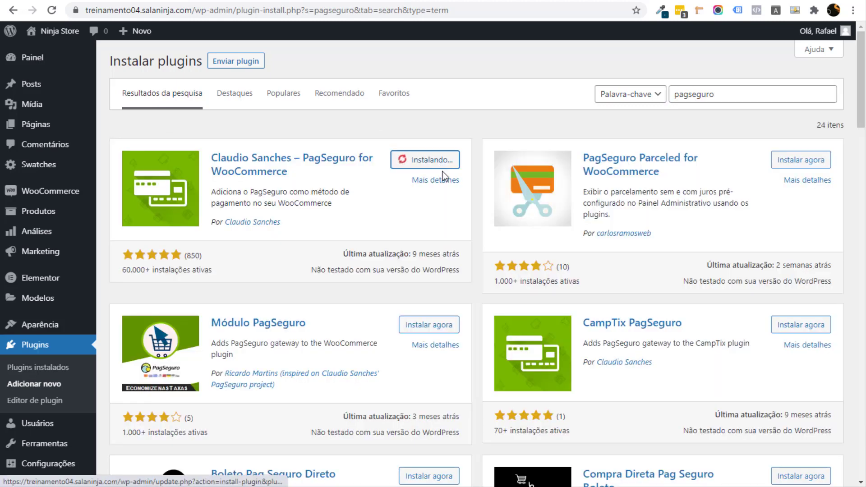
click(459, 159)
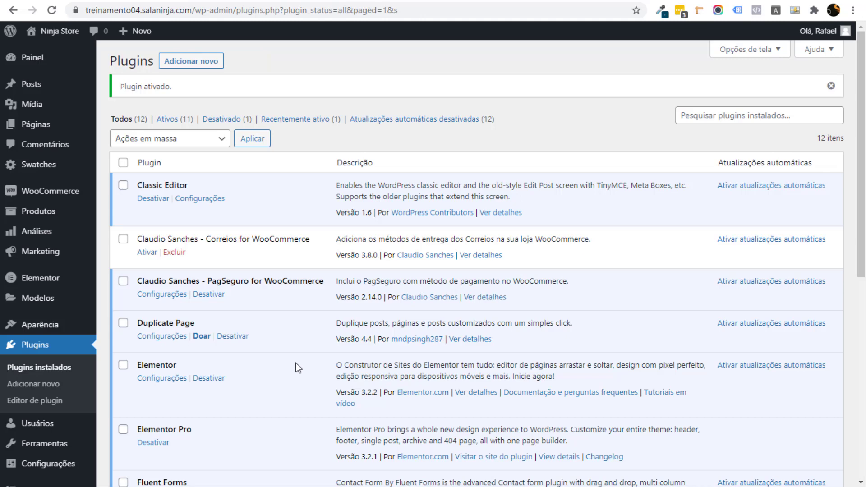
- In the PagSeguro settings, set Método de integração to Checkout Transparente
click(154, 295)
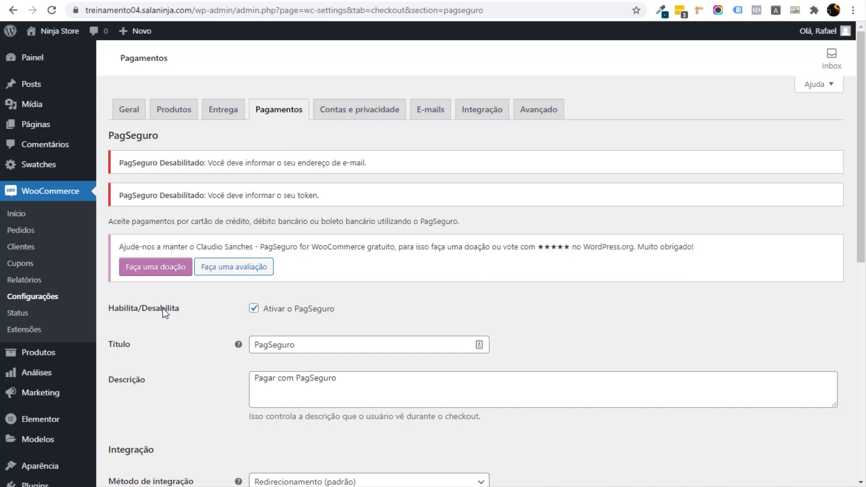
scroll(163, 309, down, 6)
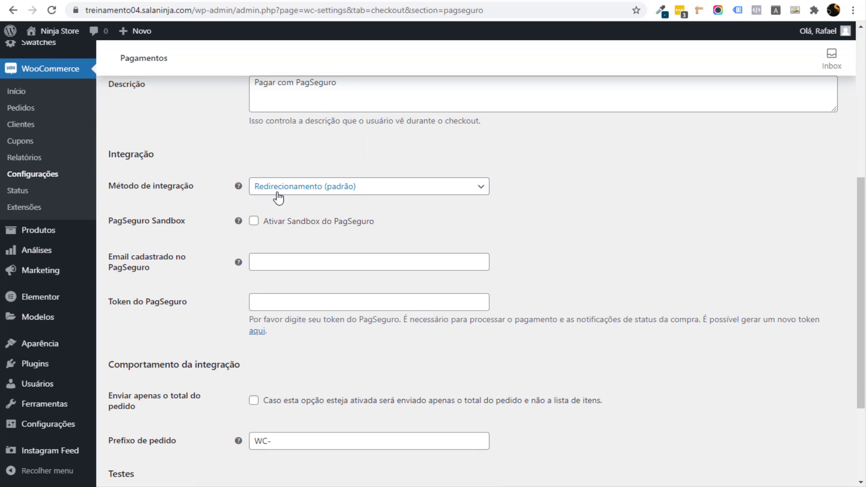
click(278, 186)
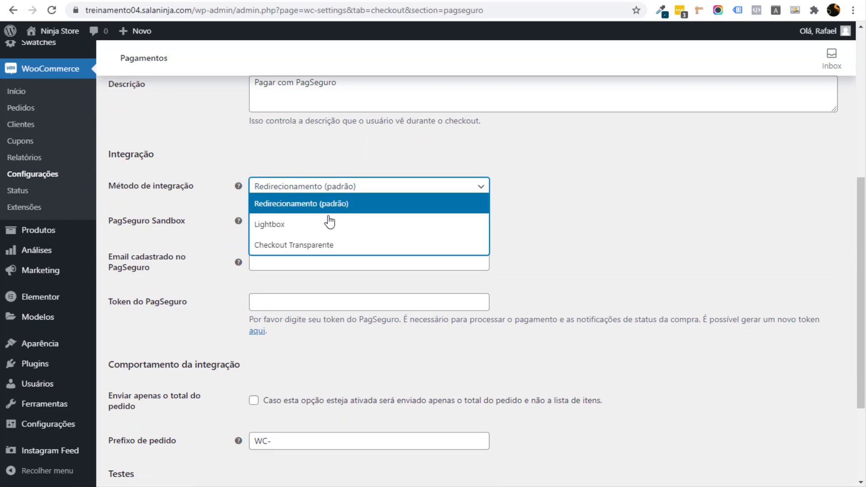
click(325, 254)
click(598, 247)
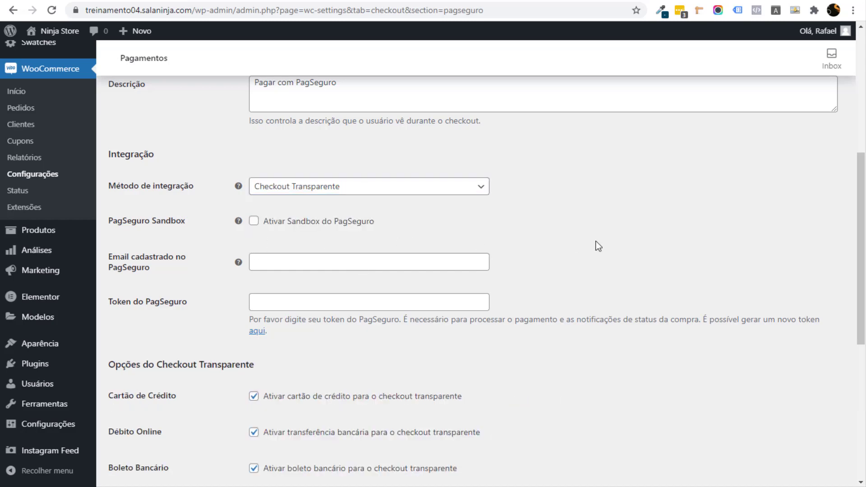
scroll(380, 229, down, 3)
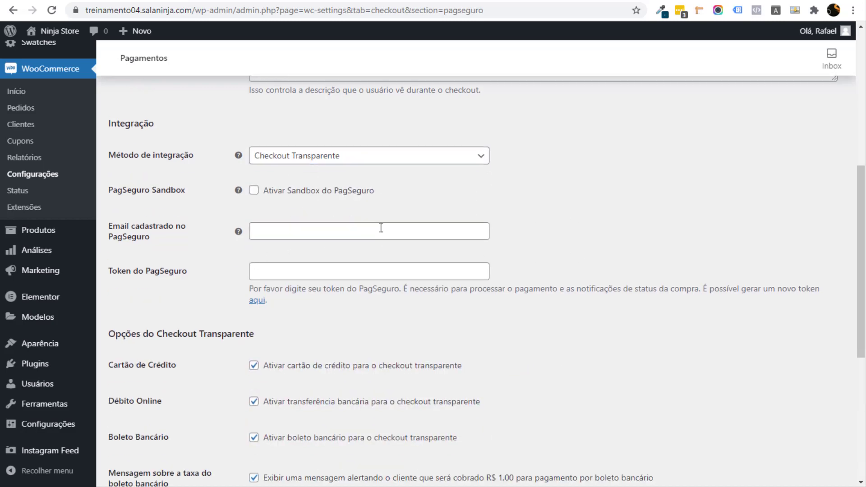
scroll(381, 232, up, 2)
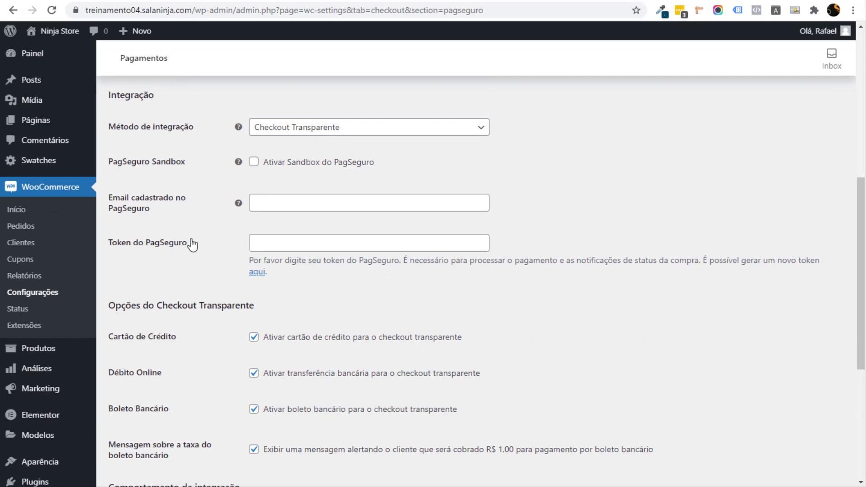
- Log in to PagSeguro via the 'aqui' link, generate a new security token, and copy it
click(264, 279)
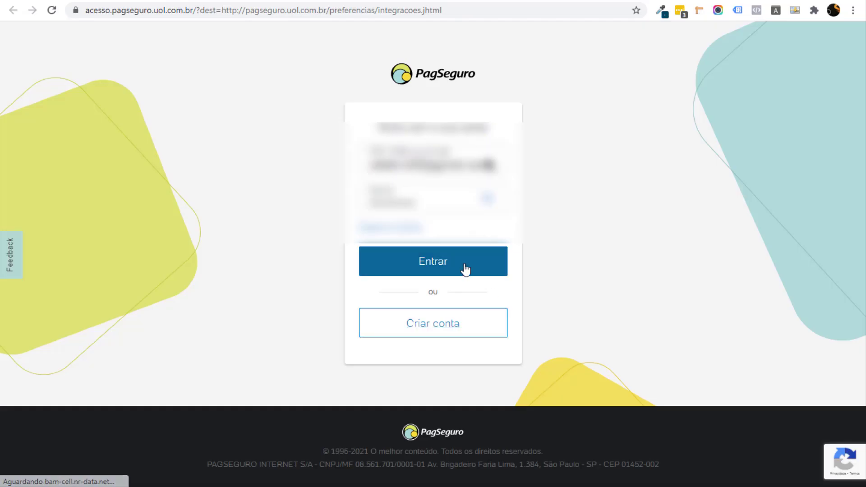
click(467, 259)
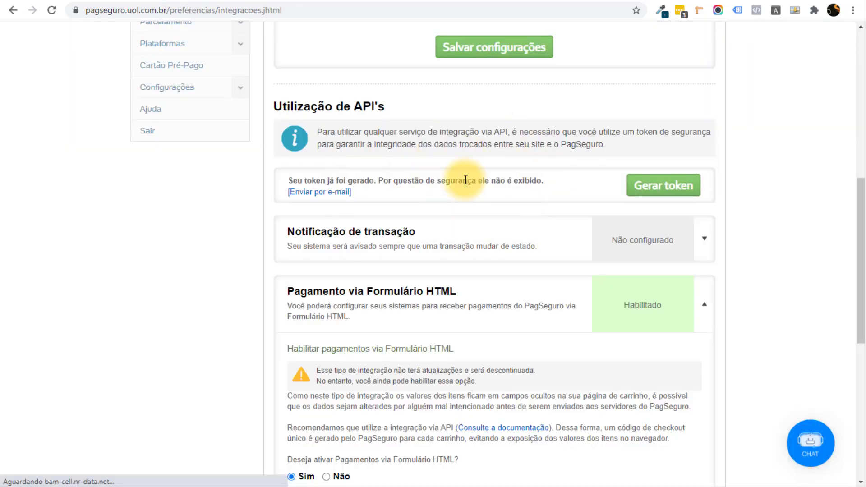
click(679, 197)
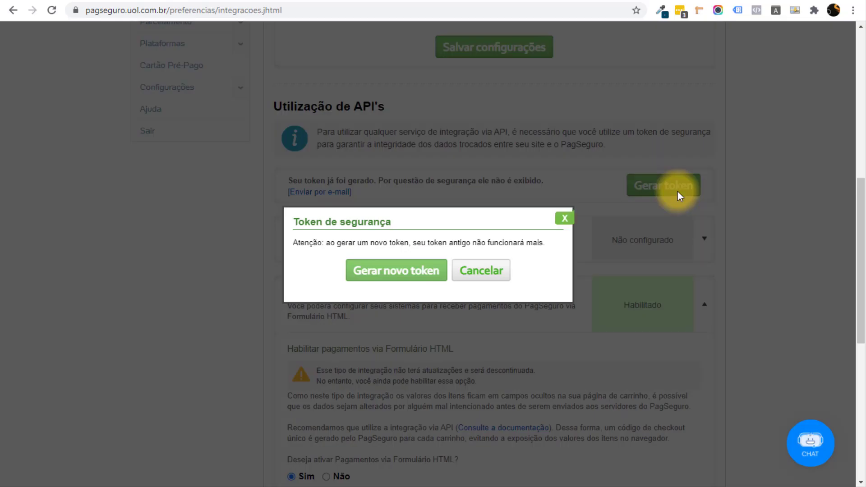
click(409, 285)
triple_click(383, 225)
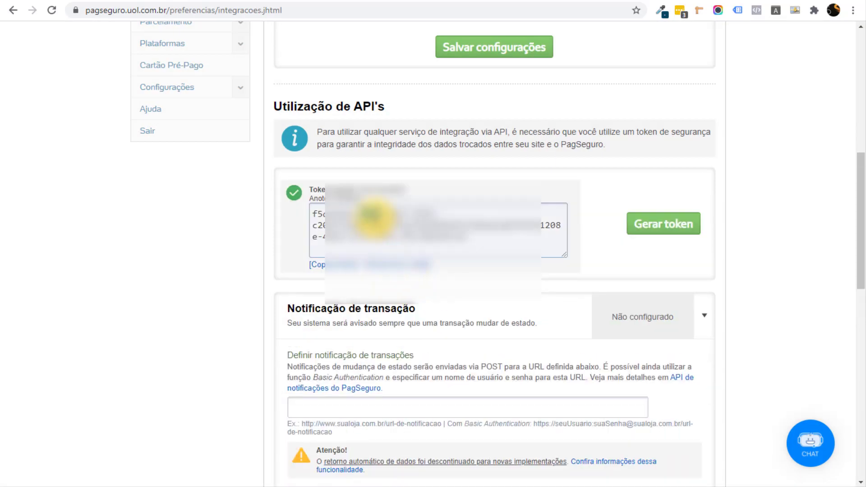
right_click(399, 228)
click(400, 227)
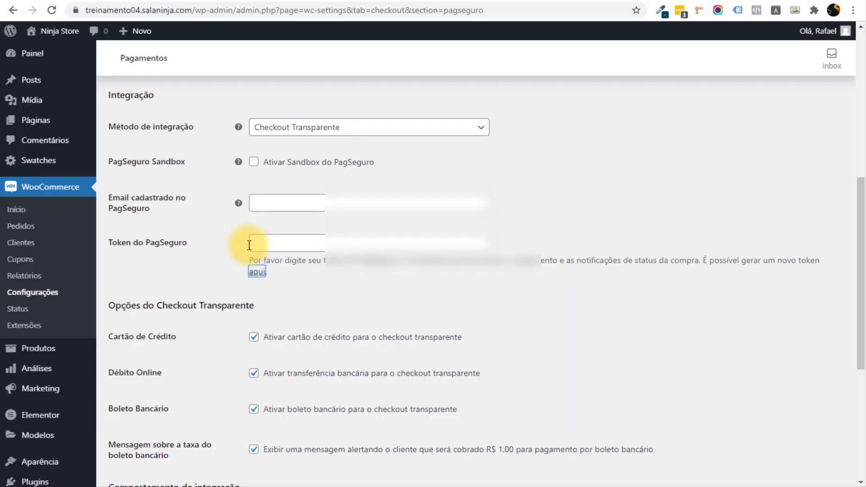
- Paste the new token into Token do PagSeguro and enter the account e-mail
click(271, 243)
key(ctrl+v)
click(386, 203)
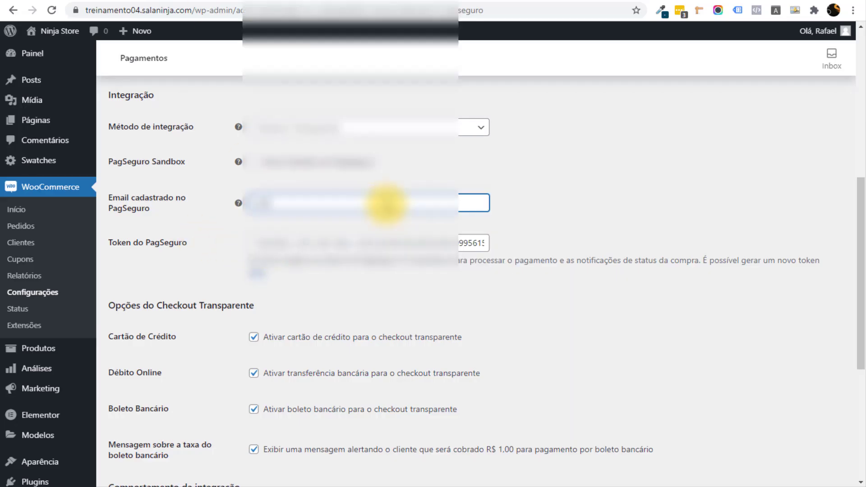
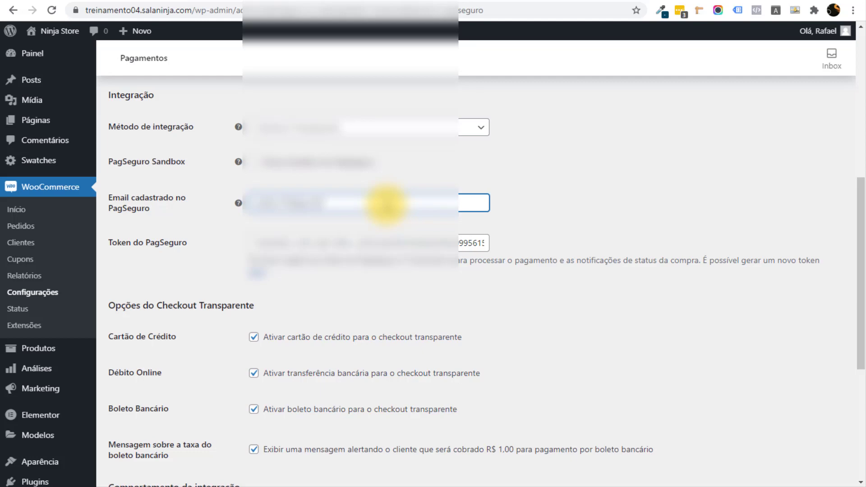
- Uncheck Débito Online and save the PagSeguro settings
scroll(393, 198, down, 3)
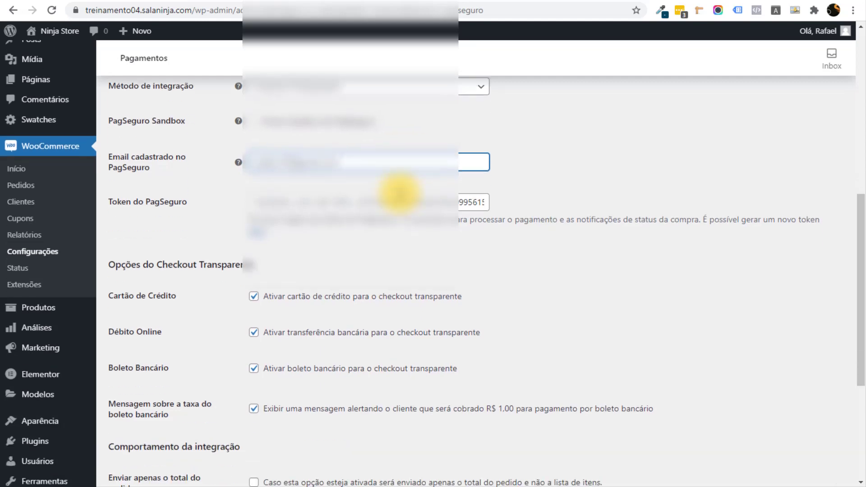
scroll(737, 255, down, 2)
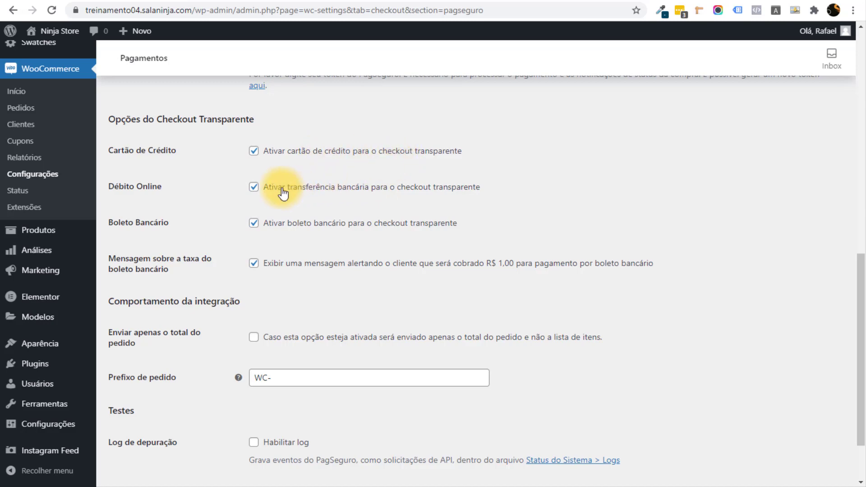
click(254, 187)
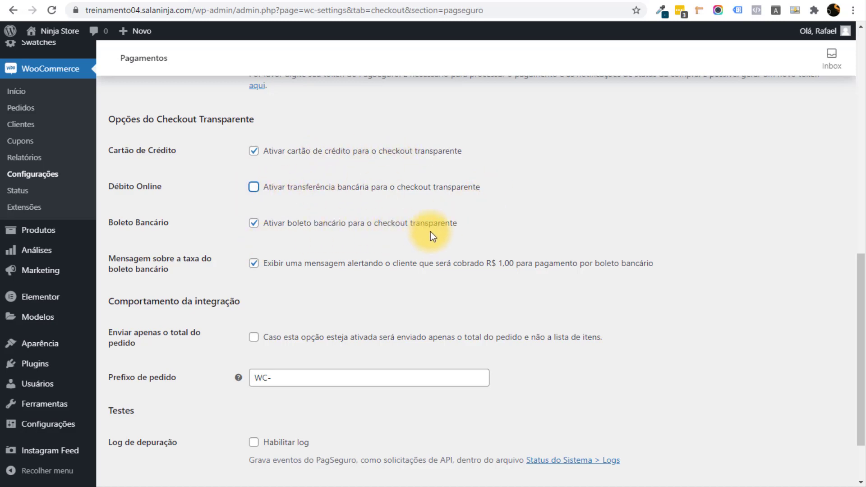
scroll(394, 296, down, 2)
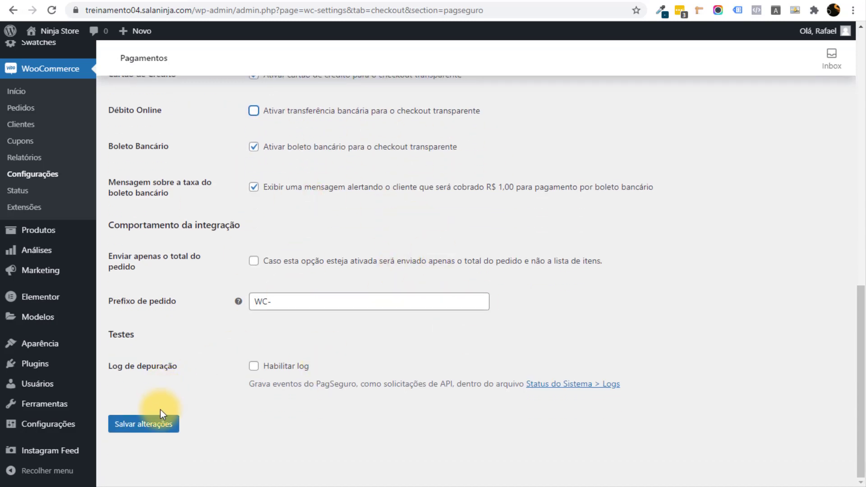
click(158, 424)
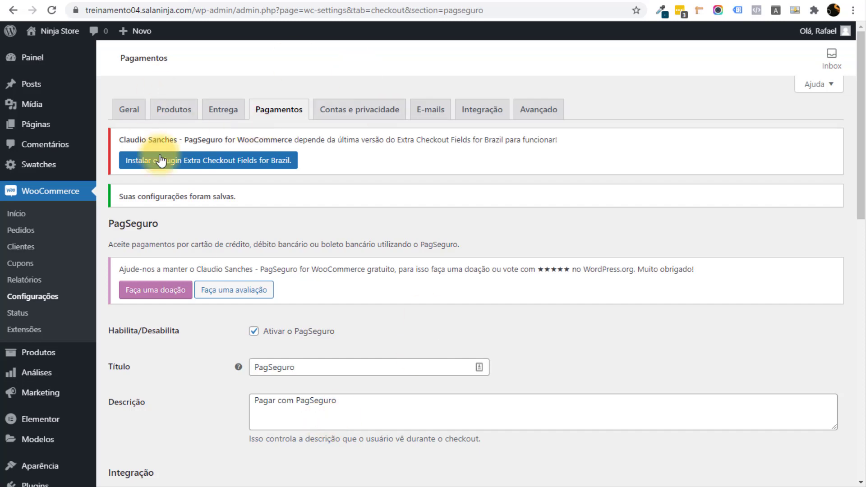
- Install and activate Extra Checkout Fields for Brazil (Brazilian Market on WooCommerce 3.7.2) from the notice
click(204, 161)
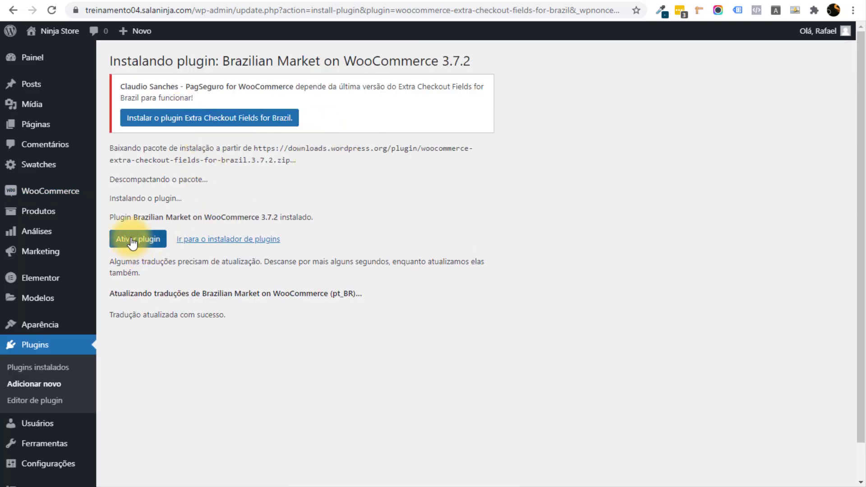
click(133, 244)
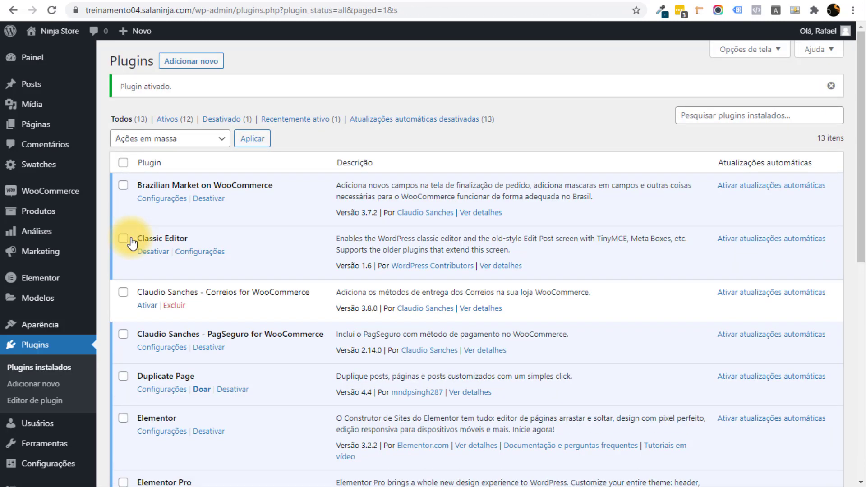
click(190, 65)
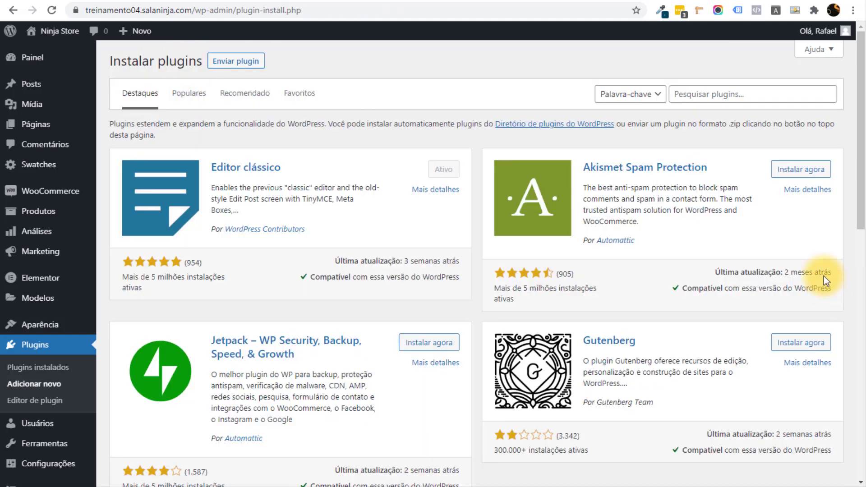
- Search plugins for 'pix', then install and activate Pix para WooCommerce by InCuca Tech
click(726, 95)
text(pix)
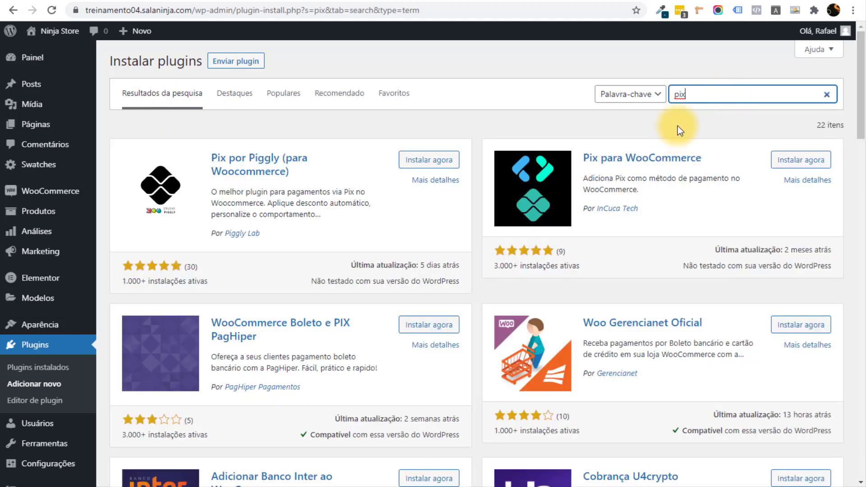
click(799, 160)
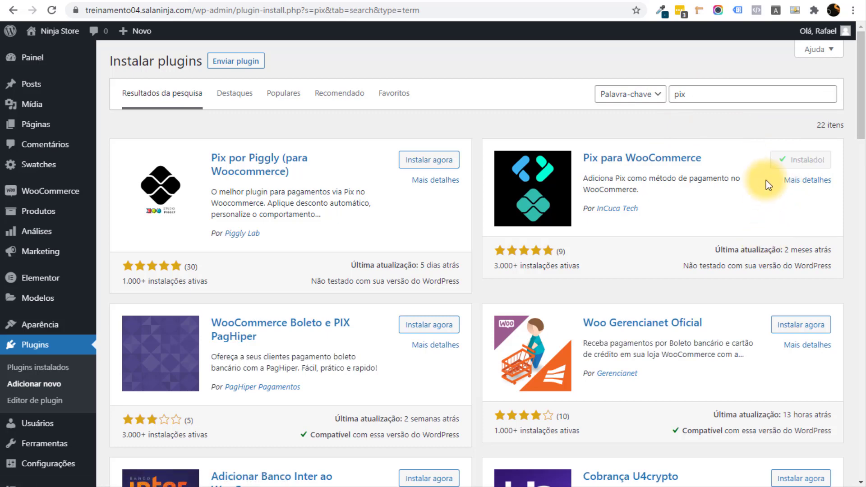
click(807, 163)
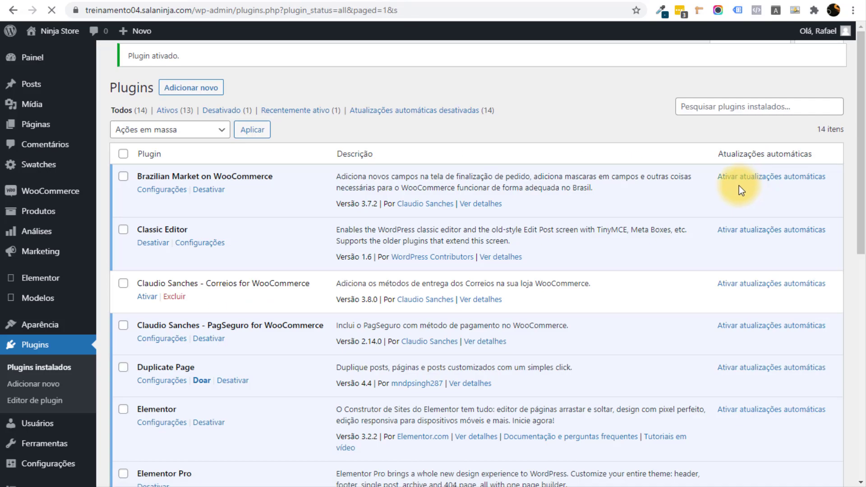
scroll(739, 185, down, 2)
scroll(736, 188, down, 6)
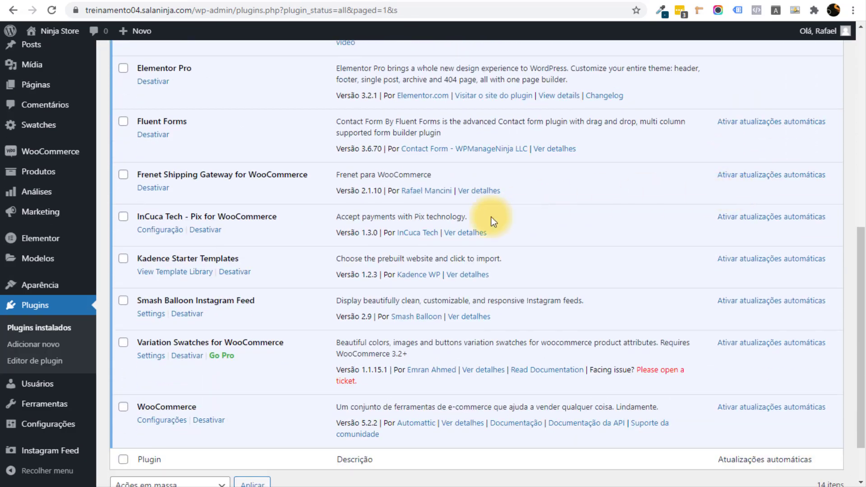
scroll(316, 248, up, 9)
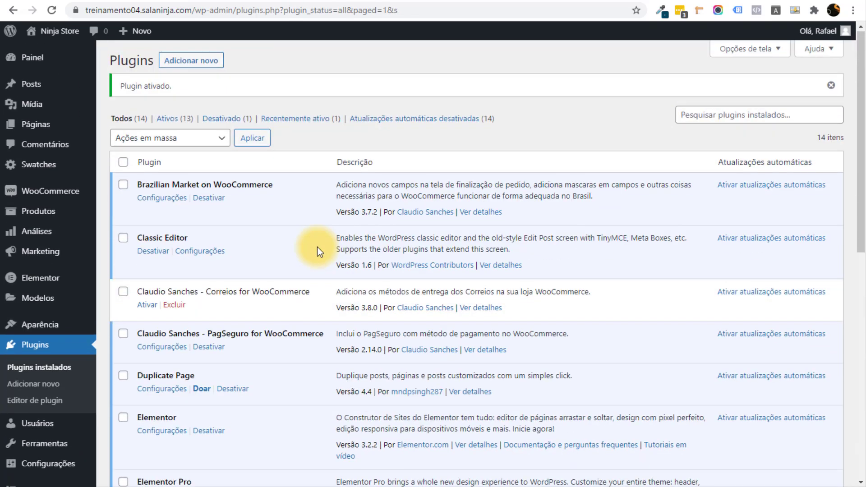
- Open the Pix gateway settings under WooCommerce settings, Payments
mouse_move(66, 198)
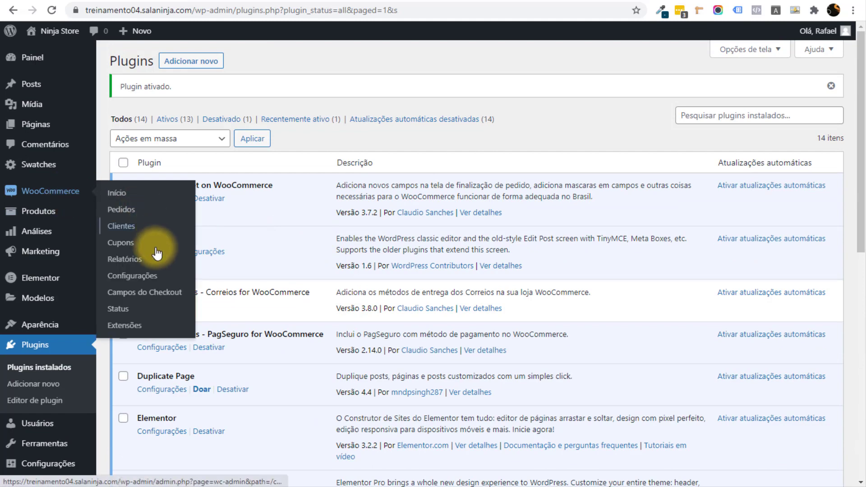
click(149, 276)
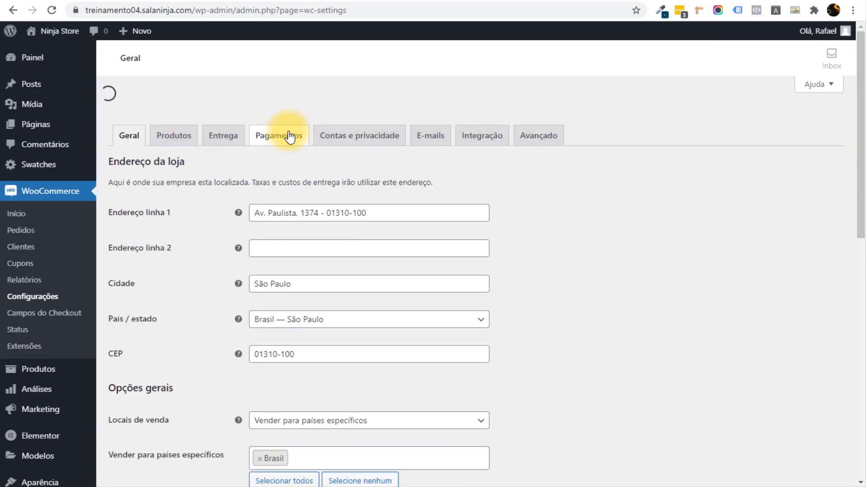
click(284, 114)
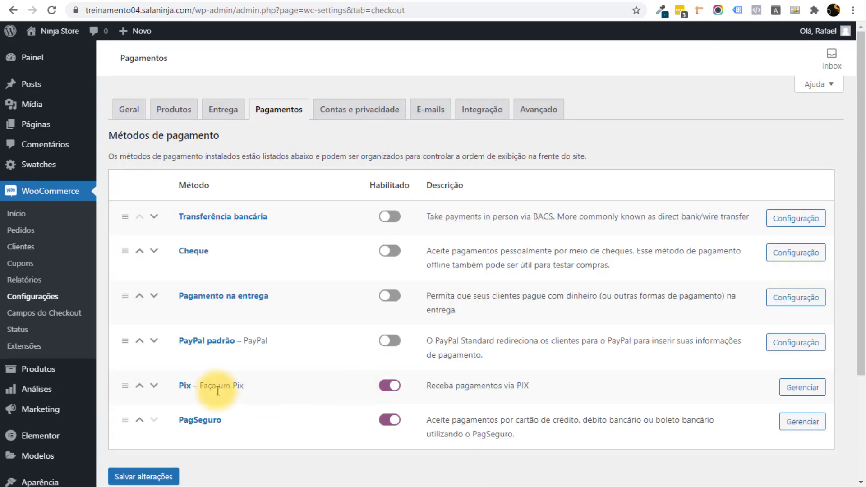
click(811, 392)
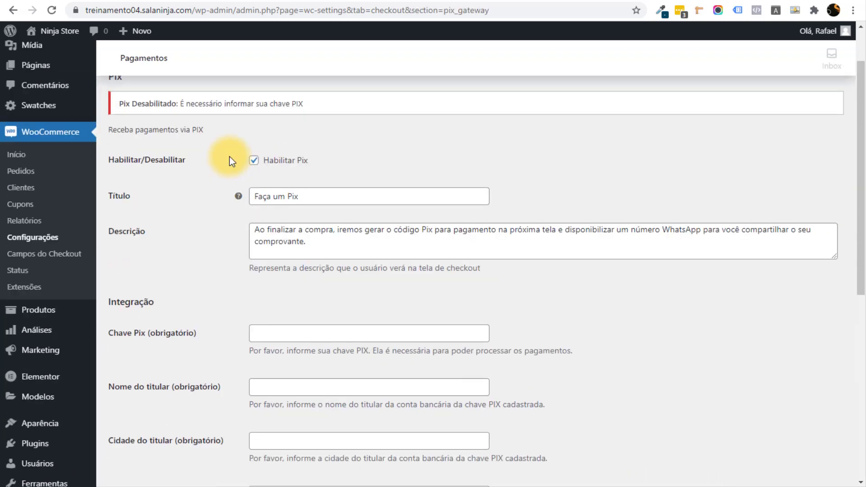
scroll(166, 228, down, 3)
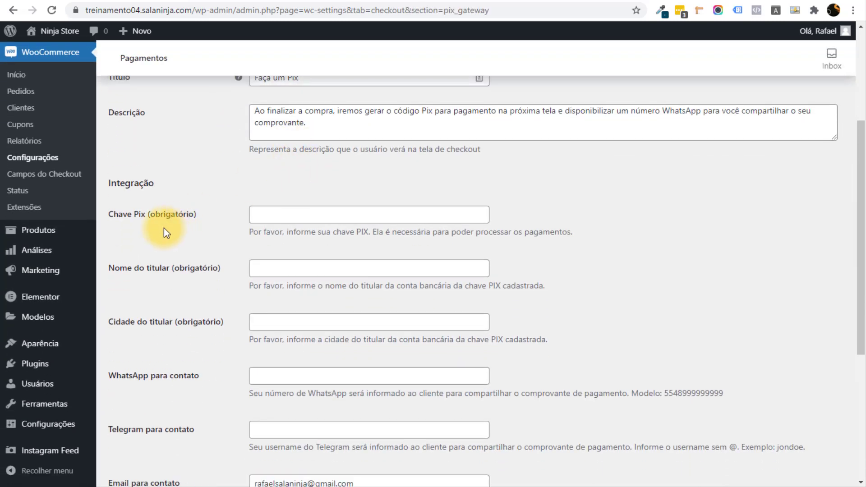
- Enter the Pix key, the account holder's name, and holder city São Paulo
click(285, 218)
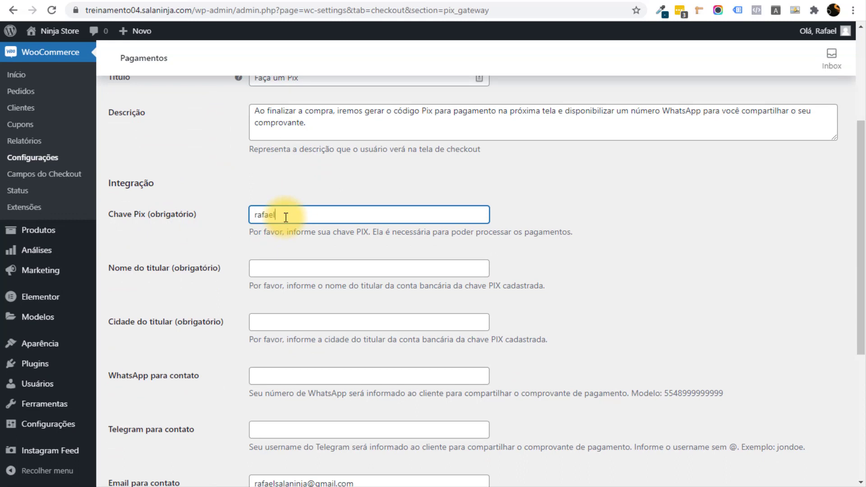
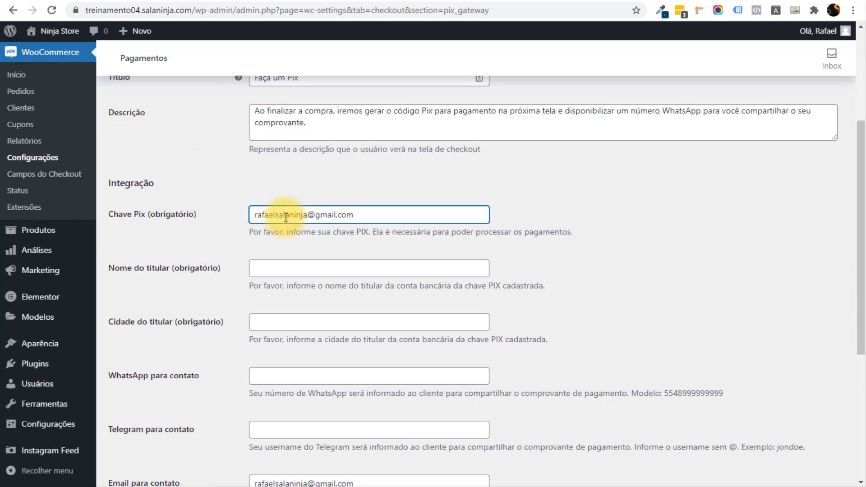
click(267, 273)
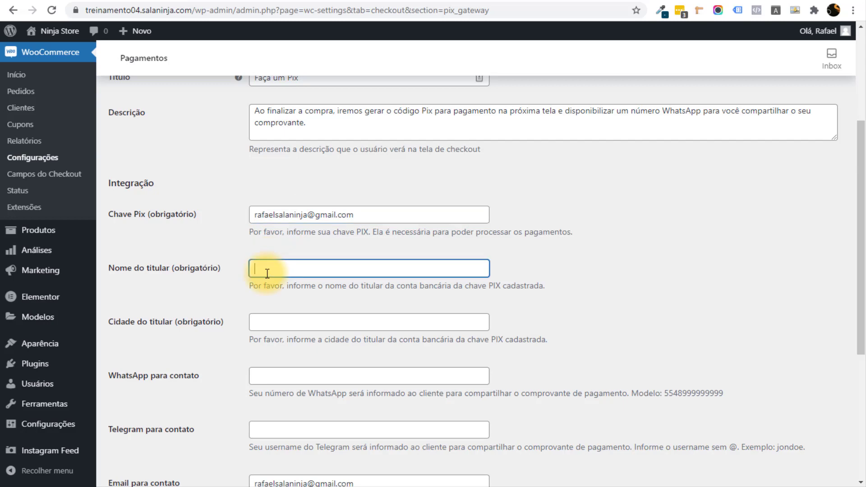
scroll(270, 272, down, 3)
click(302, 209)
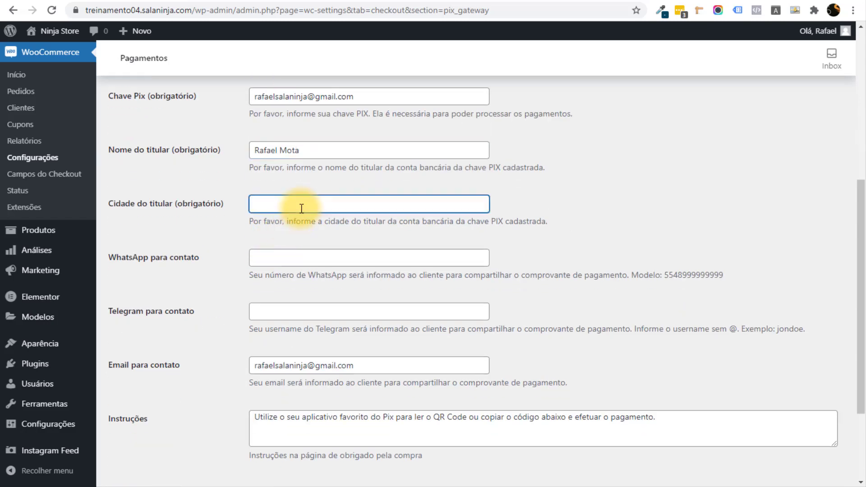
text(São Paulo)
- Save the Pix payment settings with the 'Faça um Pix' title
scroll(316, 207, down, 3)
scroll(284, 194, up, 2)
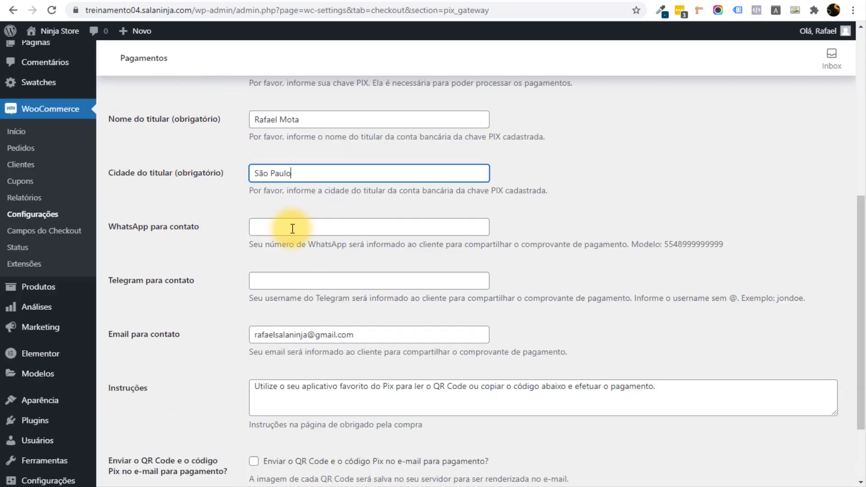
scroll(292, 229, down, 2)
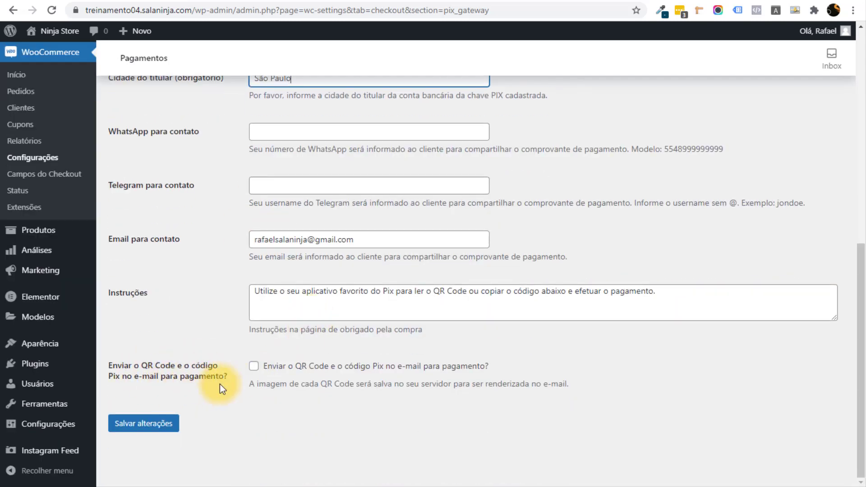
double_click(254, 366)
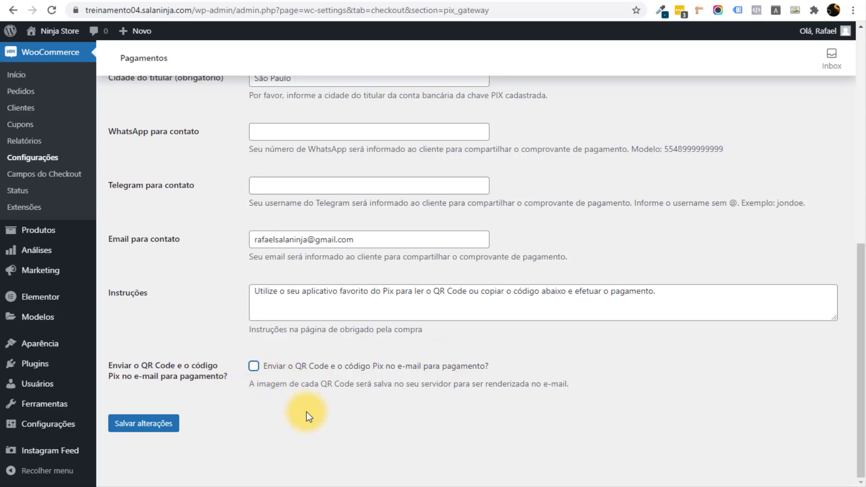
click(154, 426)
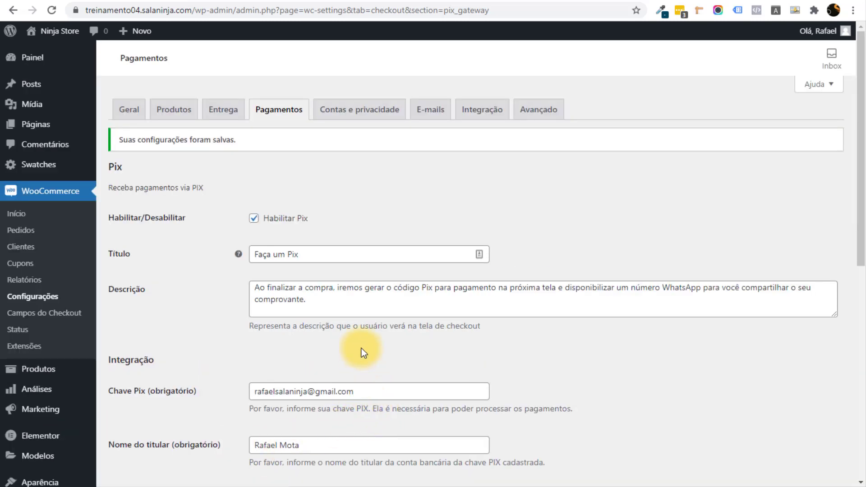
- From the storefront cart, choose SEDEX shipping and proceed to checkout
mouse_move(56, 32)
click(58, 51)
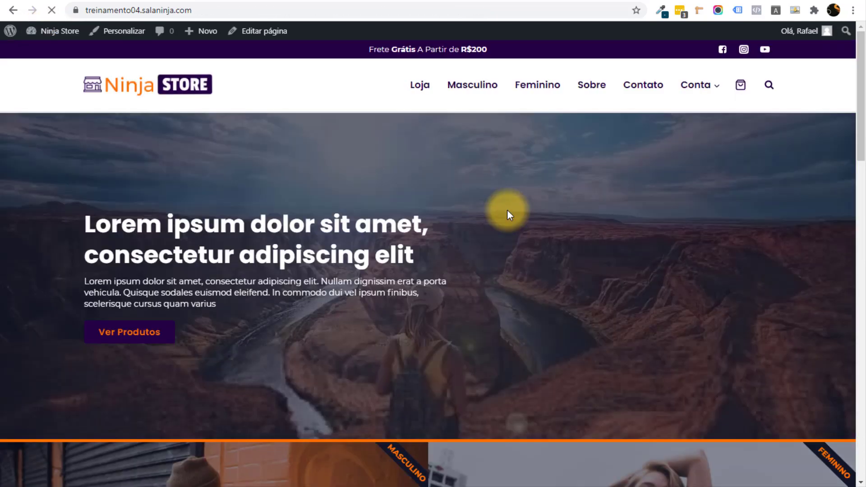
scroll(626, 228, down, 6)
scroll(626, 228, up, 6)
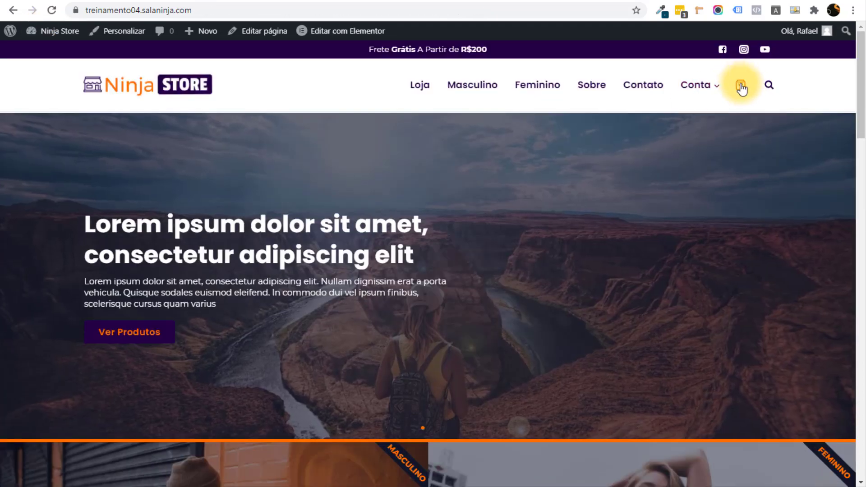
click(739, 86)
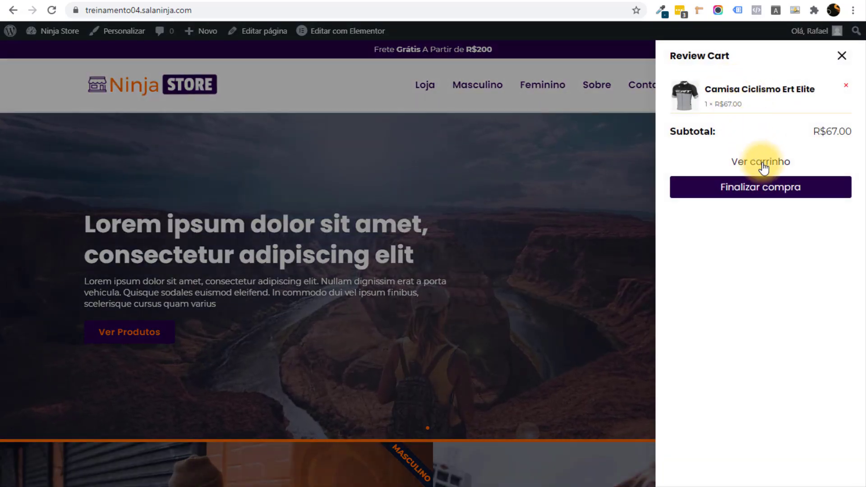
click(756, 159)
scroll(649, 234, down, 5)
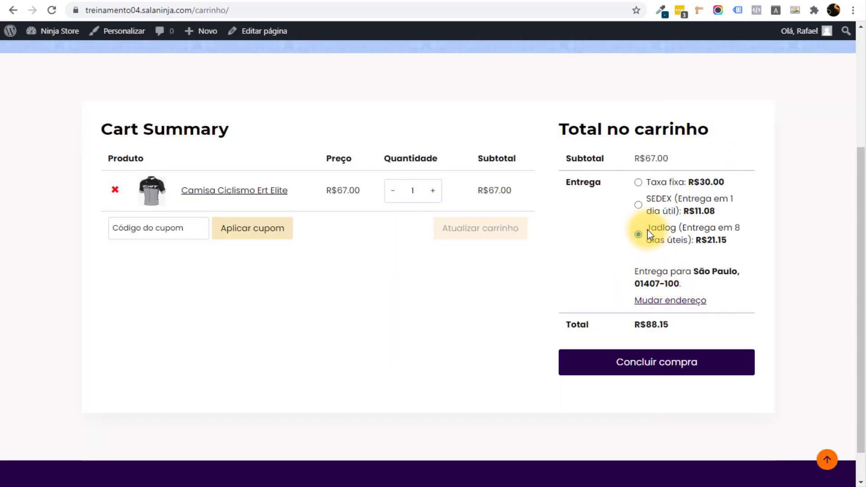
click(639, 203)
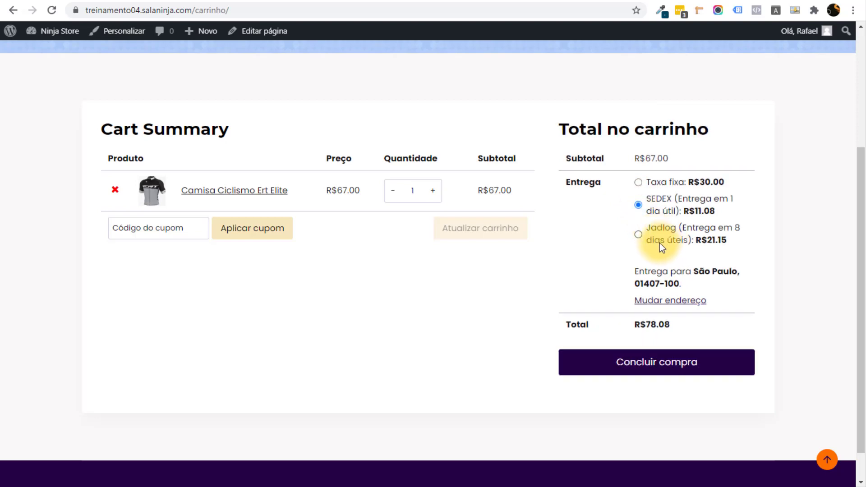
click(684, 378)
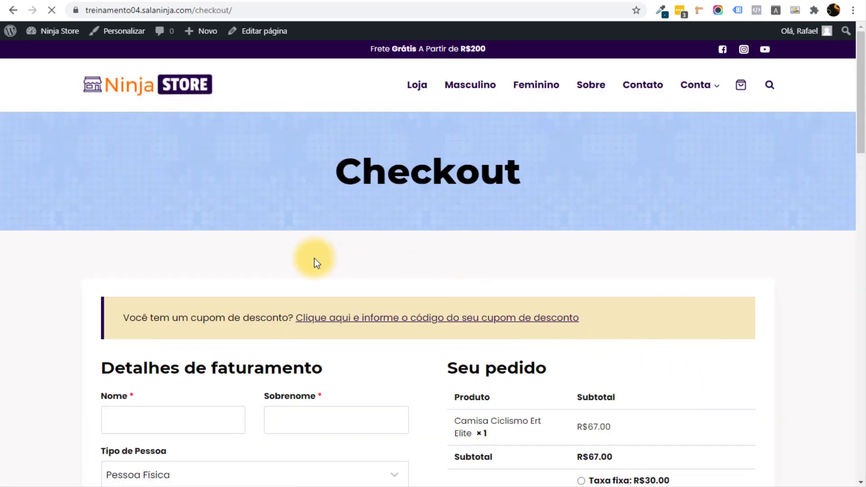
- Review the checkout billing form, briefly highlighting the Checkout heading text
scroll(244, 246, down, 5)
click(178, 244)
scroll(166, 217, down, 1)
scroll(152, 185, down, 1)
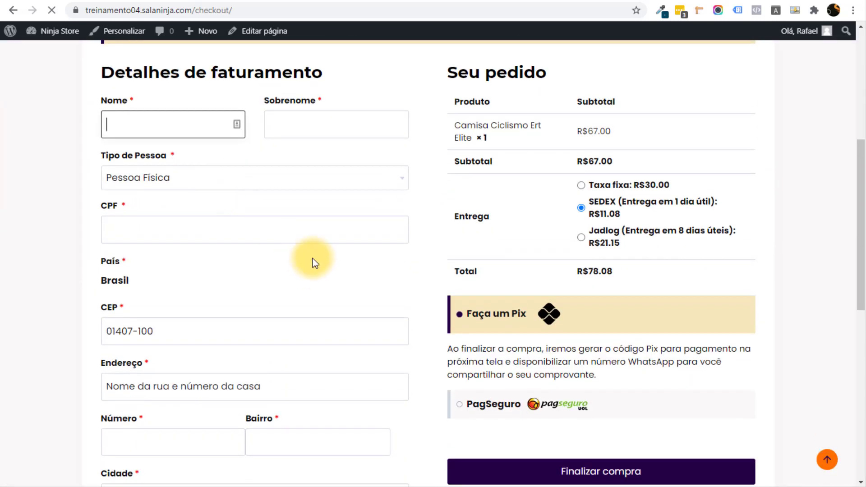
scroll(410, 310, up, 6)
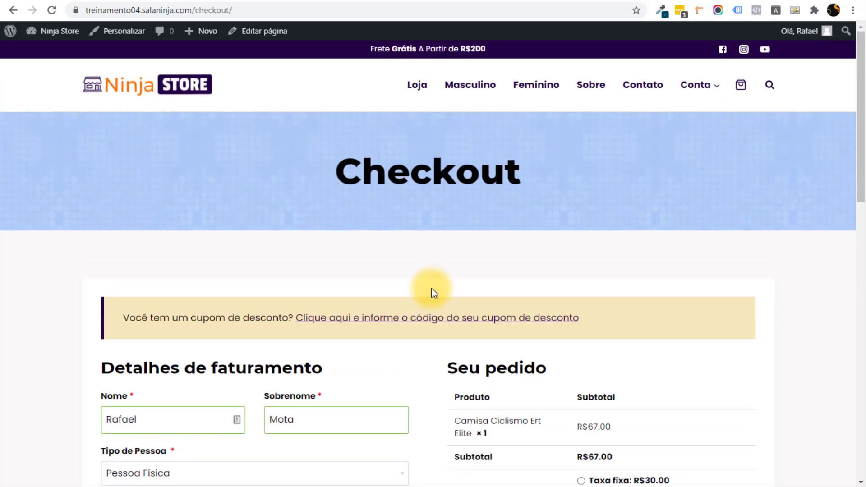
drag(298, 183, 554, 182)
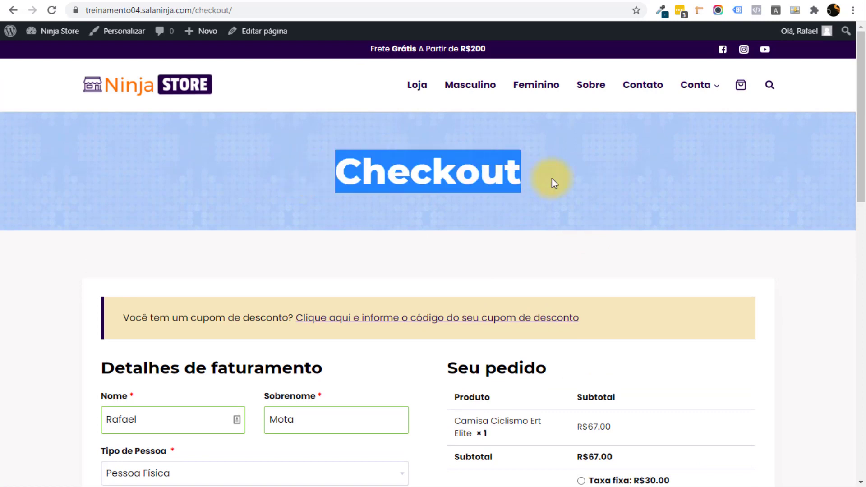
click(561, 215)
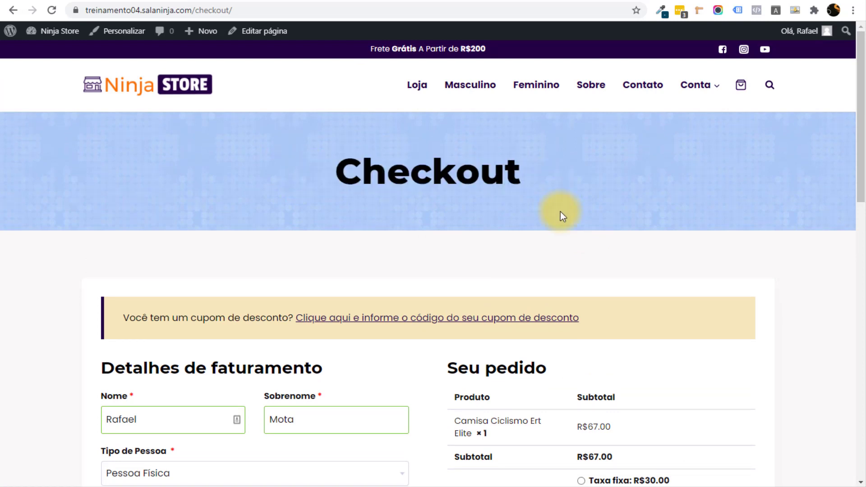
drag(490, 181, 496, 198)
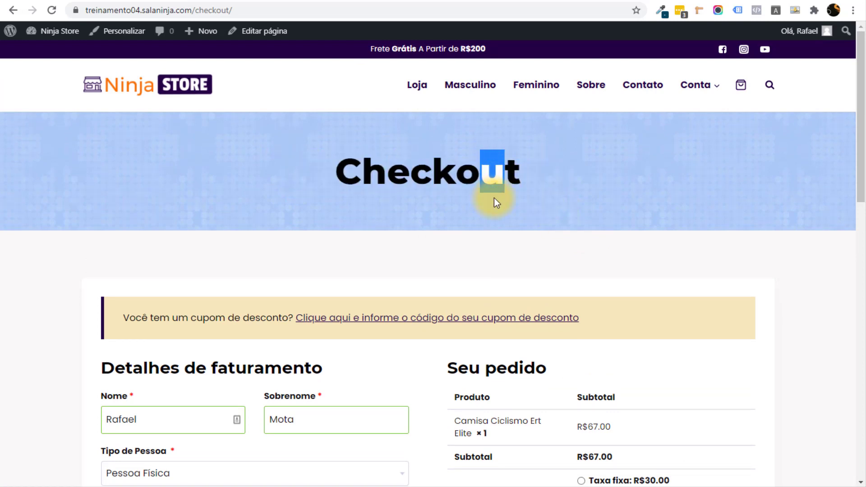
click(496, 199)
scroll(502, 230, down, 5)
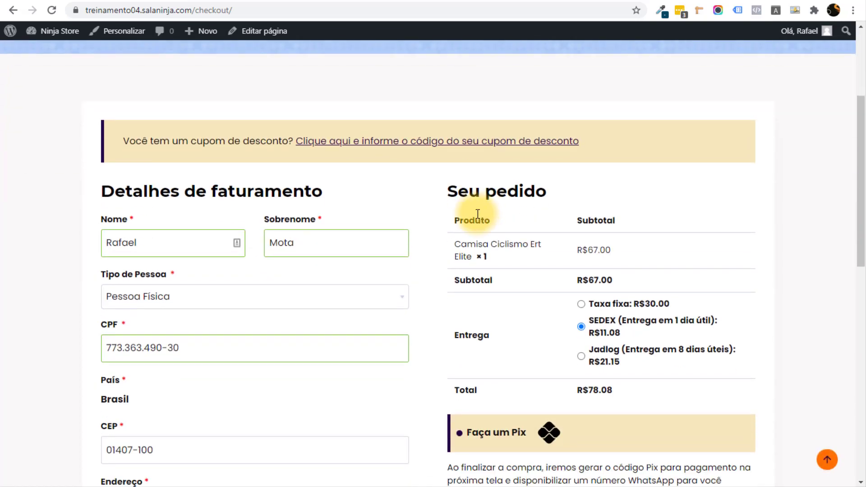
scroll(494, 212, up, 5)
drag(396, 169, 565, 192)
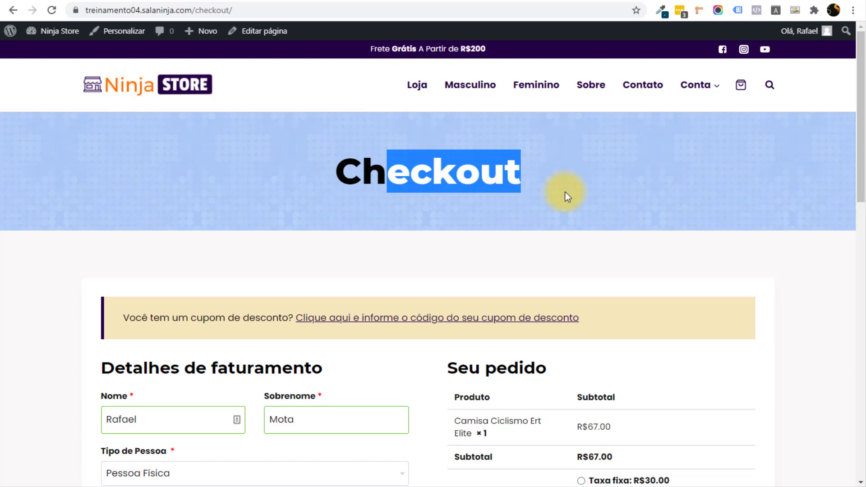
click(565, 192)
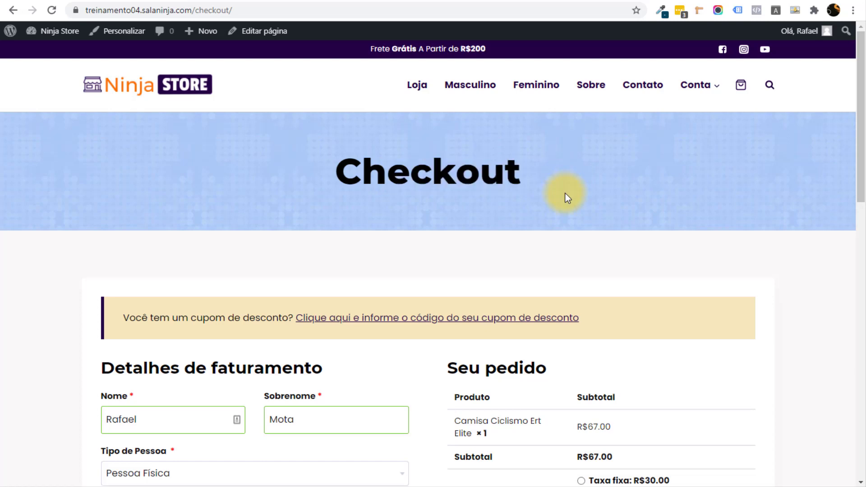
scroll(353, 172, down, 1)
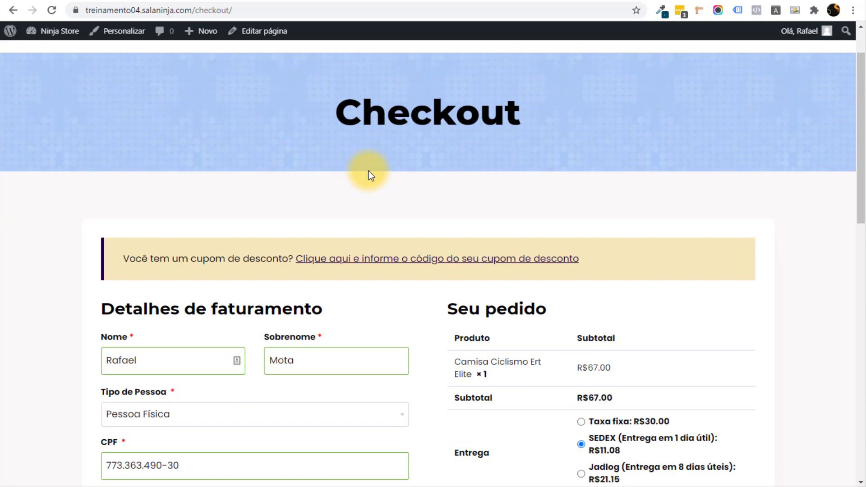
scroll(14, 200, down, 7)
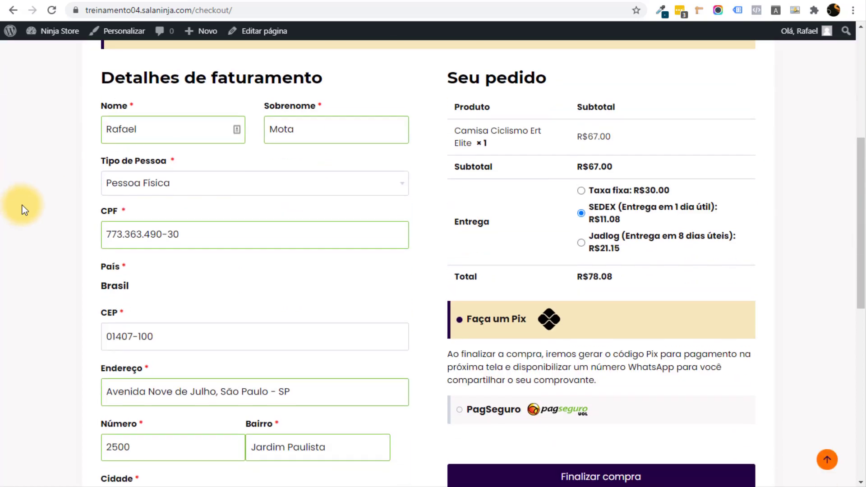
scroll(193, 162, down, 6)
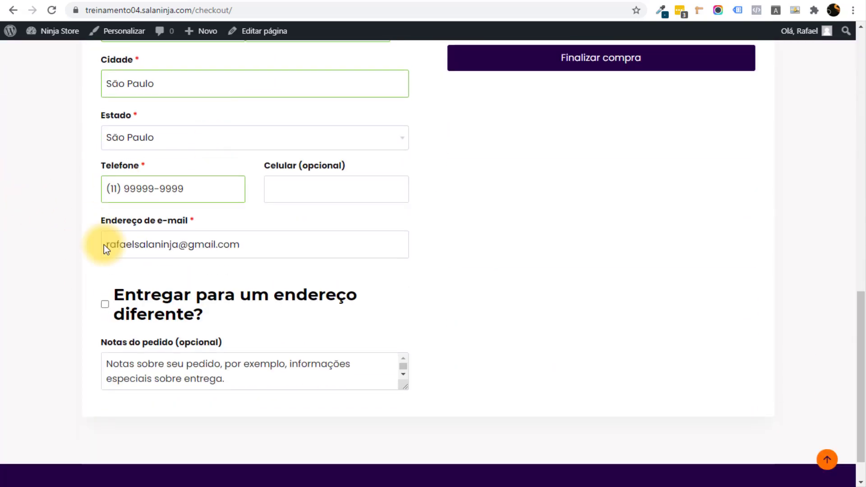
scroll(561, 261, up, 9)
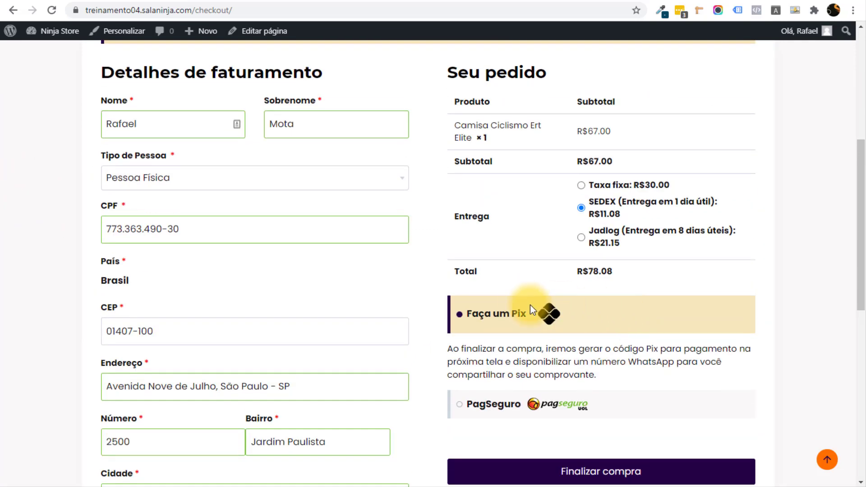
scroll(471, 342, down, 3)
- Try PagSeguro, then settle on 'Faça um Pix' as payment for the R$78.08 order
click(466, 288)
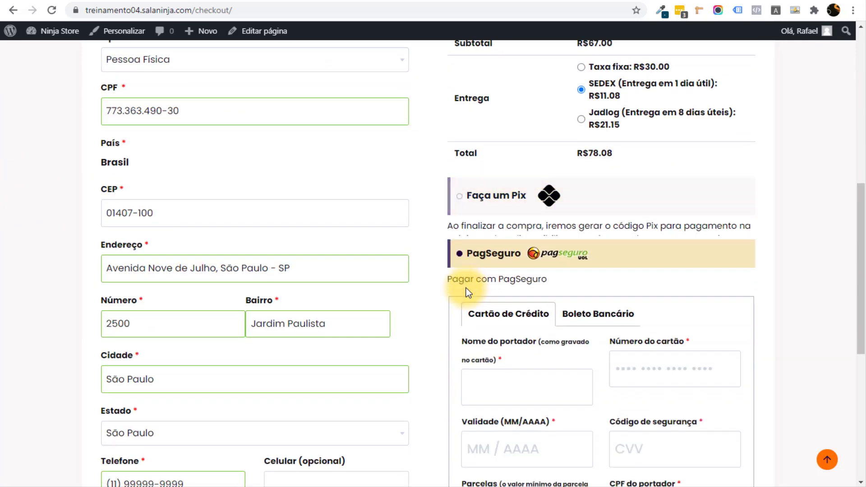
scroll(552, 277, down, 4)
scroll(572, 221, up, 2)
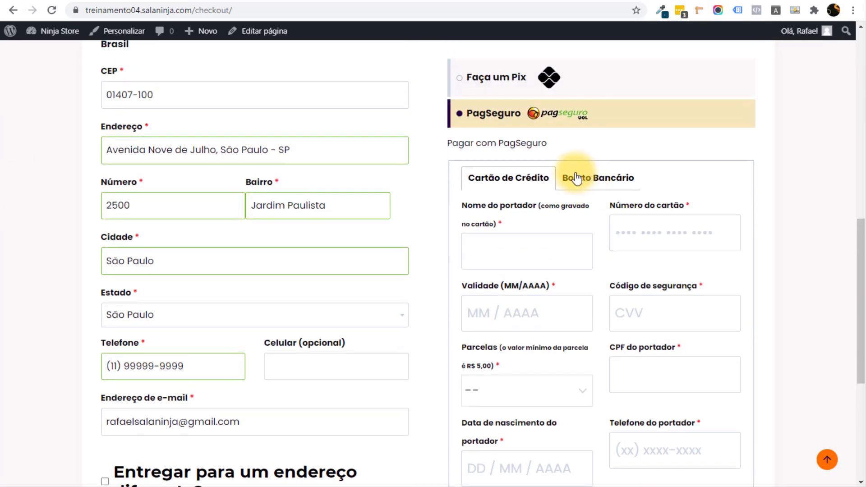
scroll(555, 217, down, 4)
scroll(451, 234, up, 1)
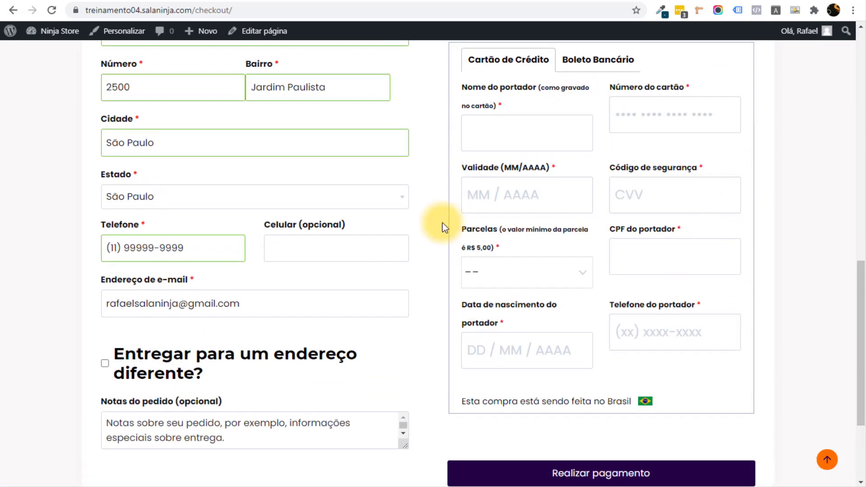
scroll(582, 201, up, 2)
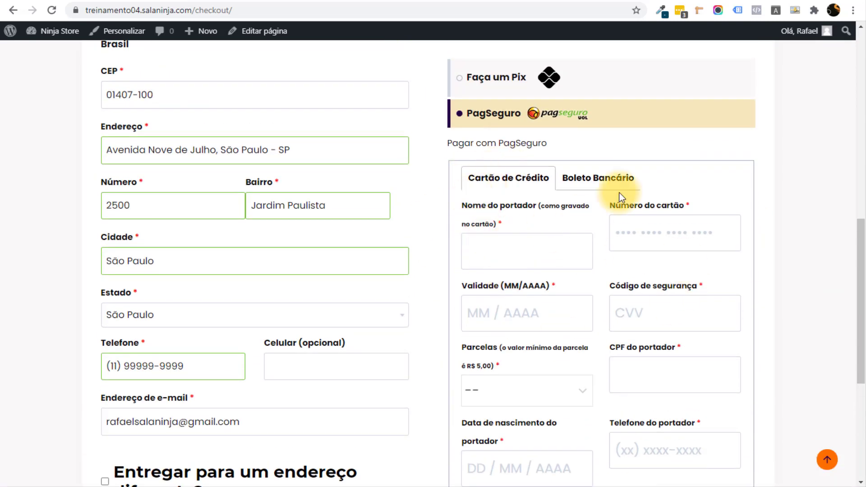
scroll(557, 149, down, 4)
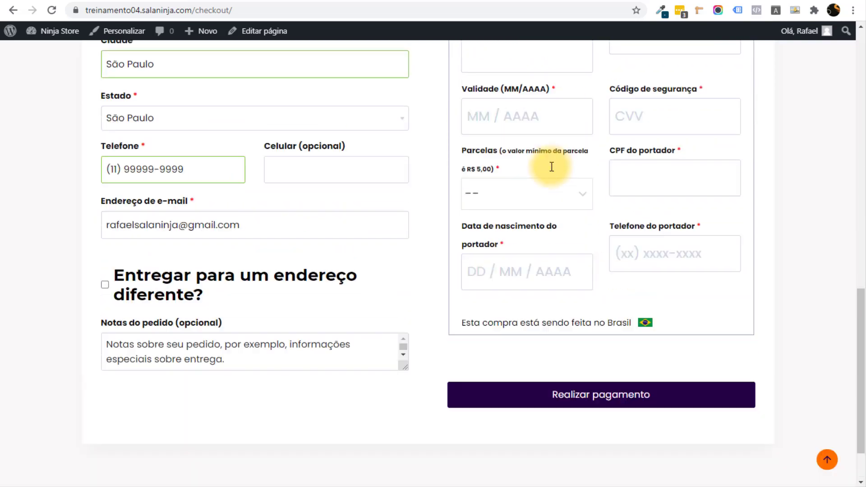
scroll(549, 167, up, 8)
click(459, 224)
scroll(483, 164, up, 2)
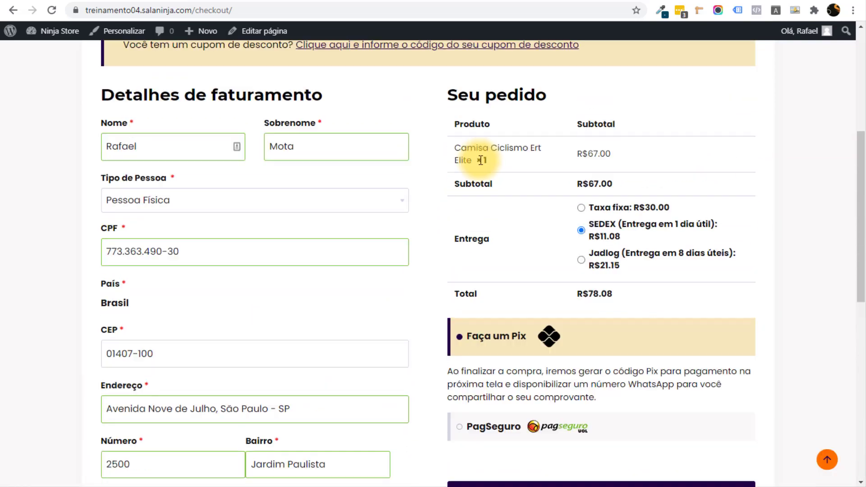
scroll(481, 166, down, 2)
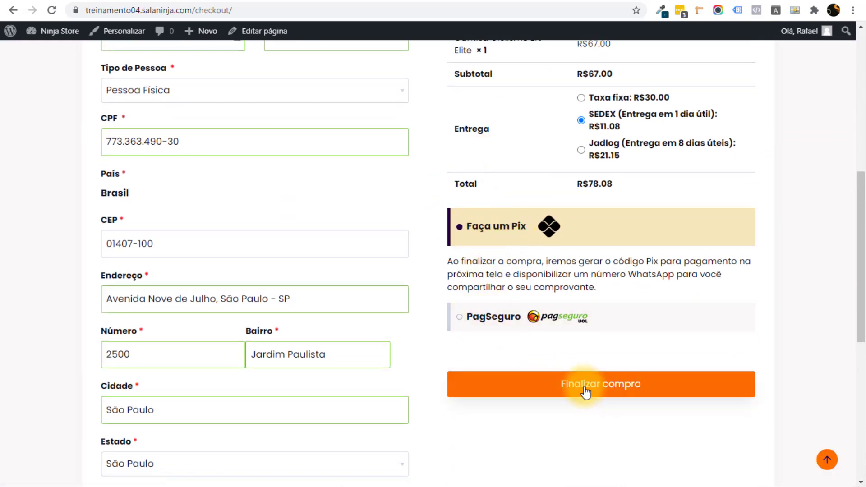
- Place the order with Finalizar compra, creating order 1258 for R$78.08
click(586, 387)
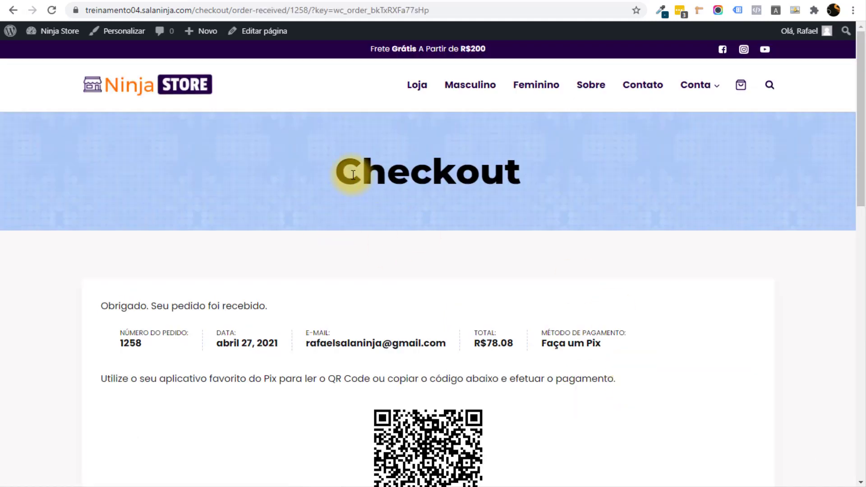
scroll(100, 206, down, 4)
drag(128, 129, 178, 129)
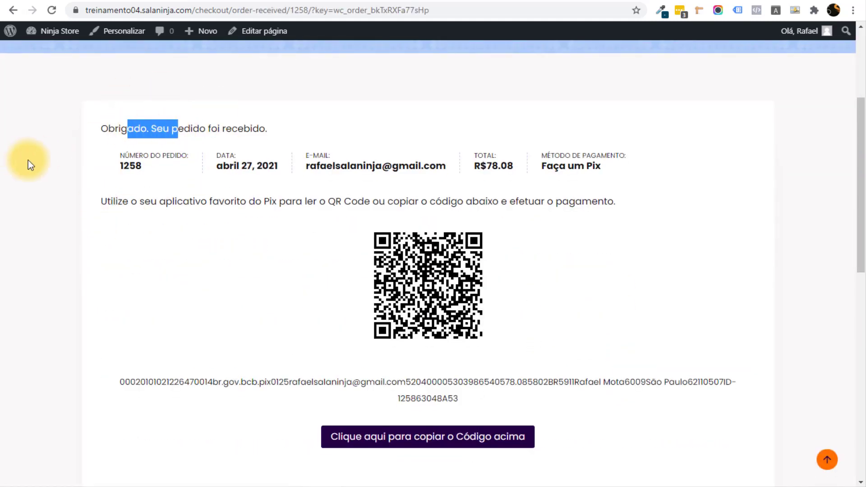
click(21, 176)
scroll(447, 235, down, 3)
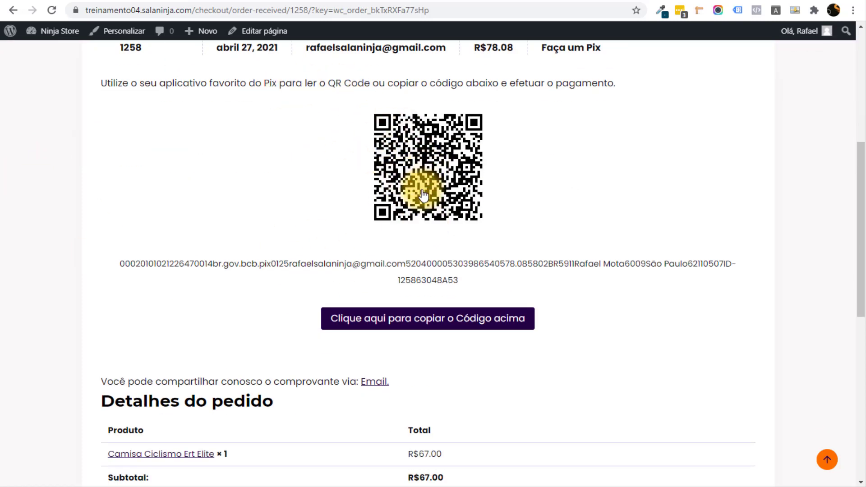
- Review the Pix QR code, copyable payment code and addresses on the order-received page
drag(251, 264, 406, 280)
click(406, 280)
scroll(431, 206, down, 6)
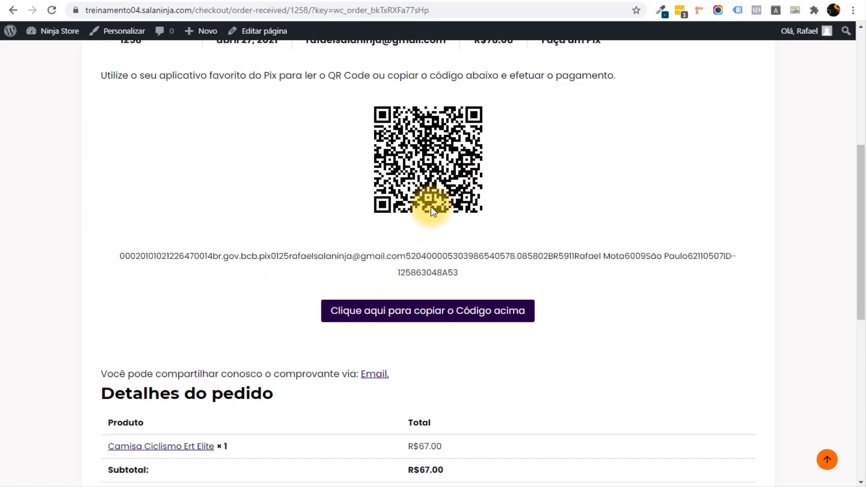
scroll(441, 290, down, 3)
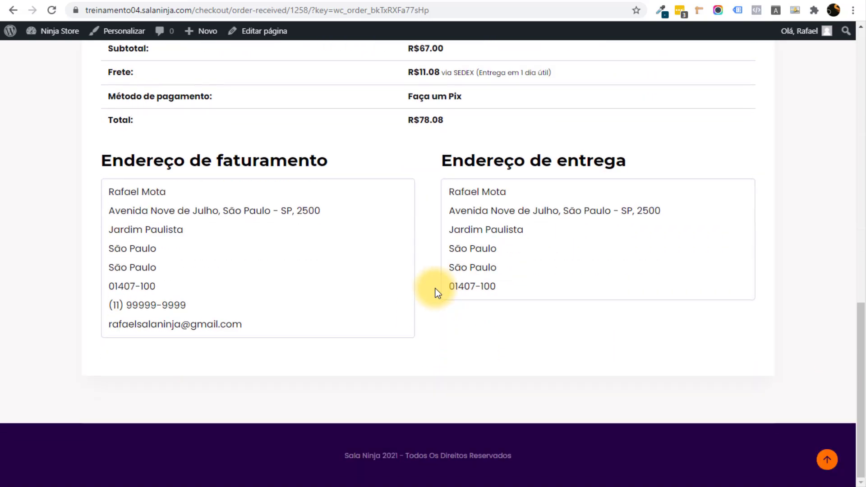
scroll(437, 285, up, 10)
scroll(429, 271, down, 10)
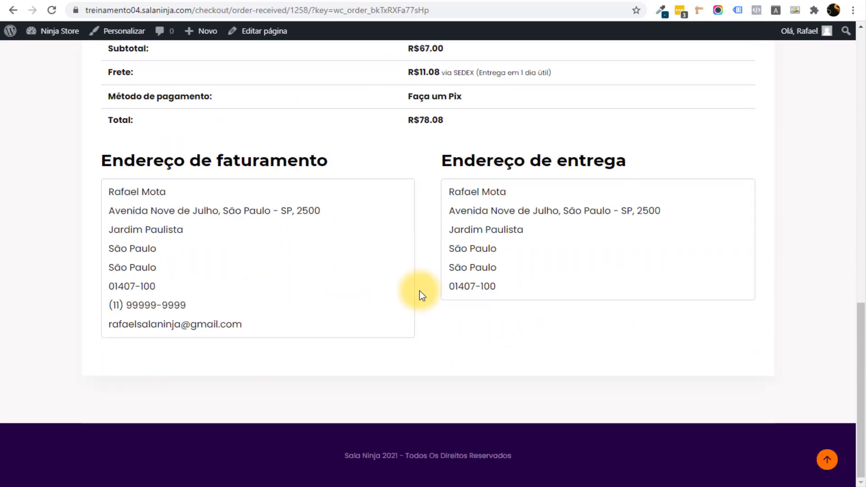
scroll(522, 228, up, 9)
scroll(678, 245, up, 7)
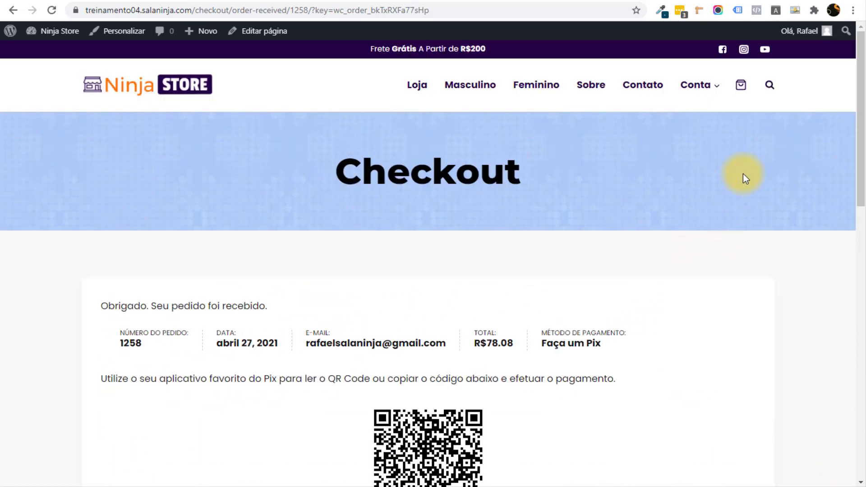
- Confirm order #1258 shows Aguardando under My Account Pedidos, then return to the admin dashboard
mouse_move(717, 97)
click(721, 118)
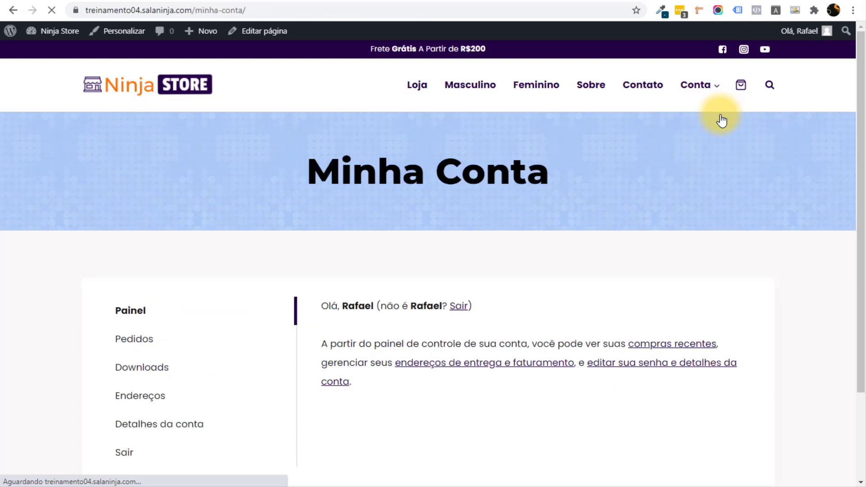
scroll(247, 237, down, 2)
click(138, 232)
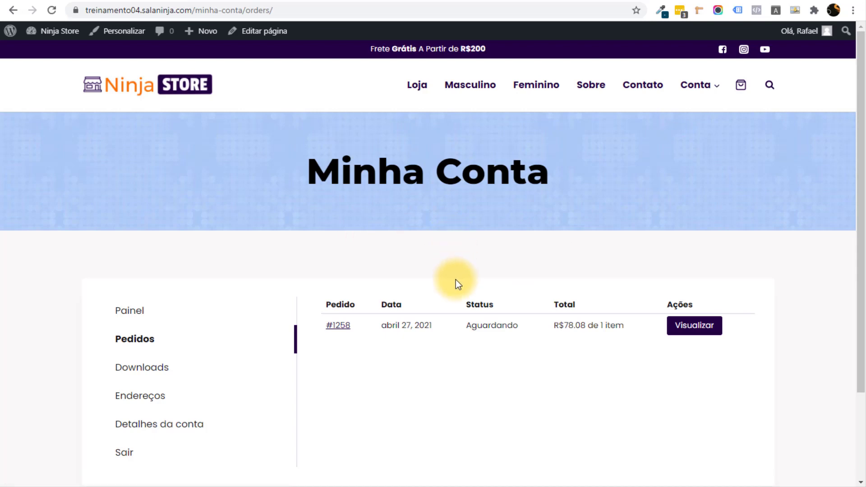
scroll(455, 279, down, 1)
drag(465, 267, 535, 266)
click(536, 266)
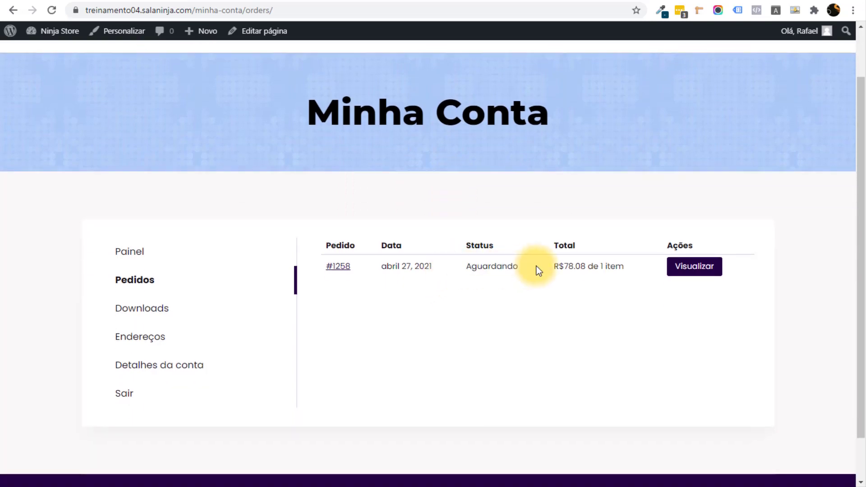
scroll(488, 264, up, 1)
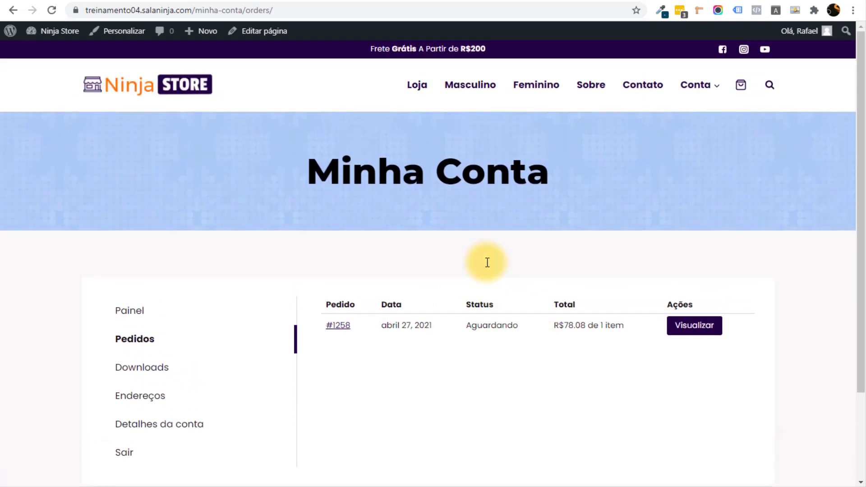
mouse_move(53, 31)
click(51, 60)
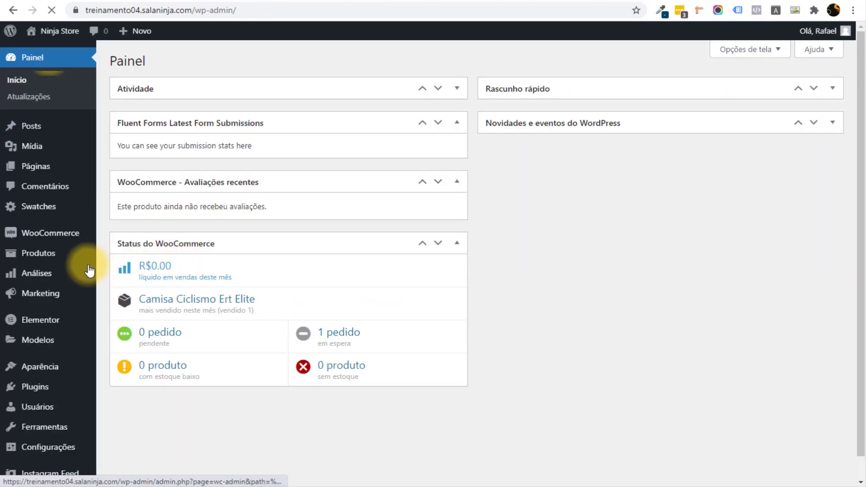
- Open order #1258 from the WooCommerce Pedidos list for editing
mouse_move(86, 240)
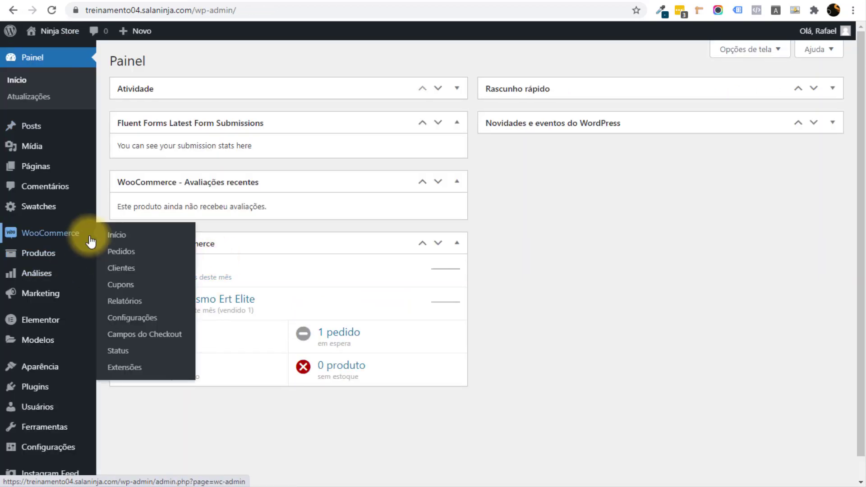
click(148, 254)
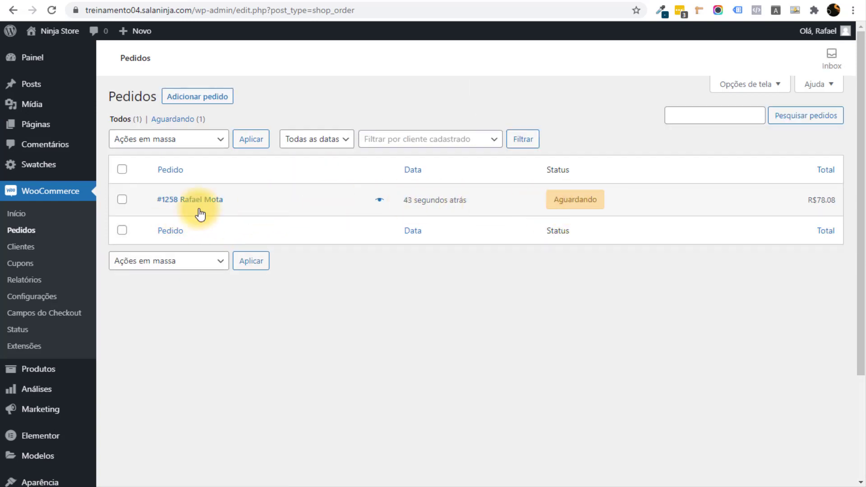
click(219, 199)
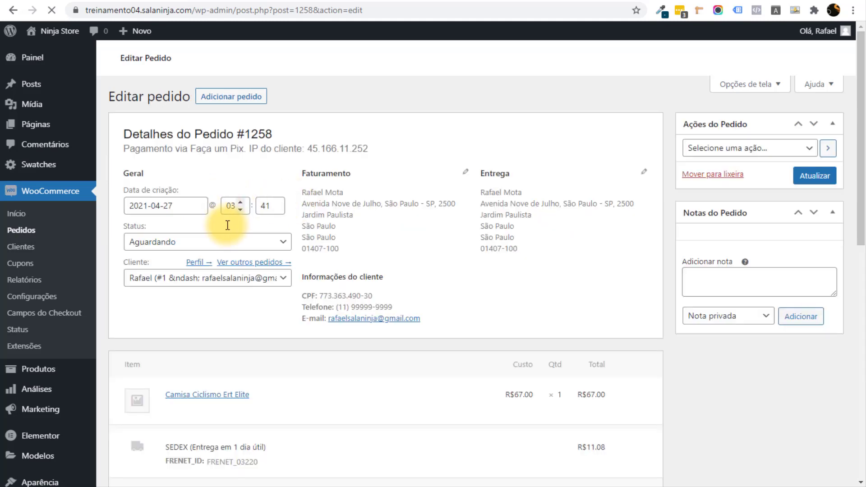
- Change order #1258's status to Concluído and save it with Atualizar
scroll(228, 225, down, 3)
click(146, 212)
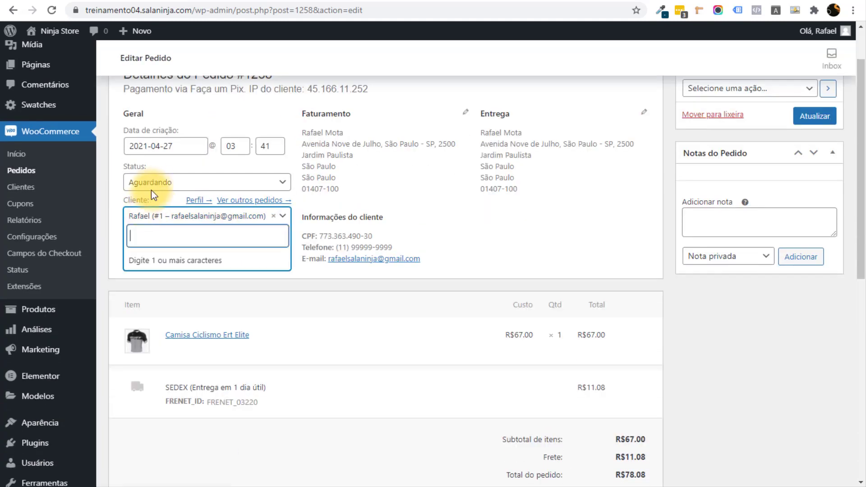
click(152, 186)
click(201, 259)
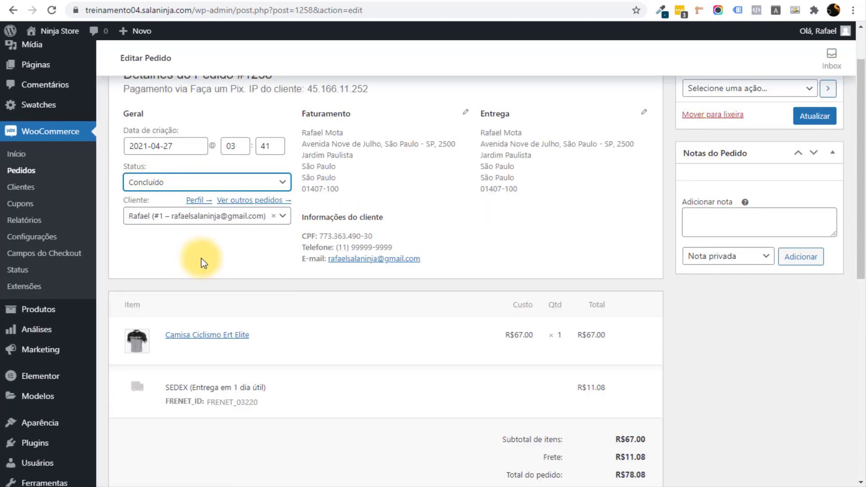
scroll(816, 212, up, 2)
click(822, 180)
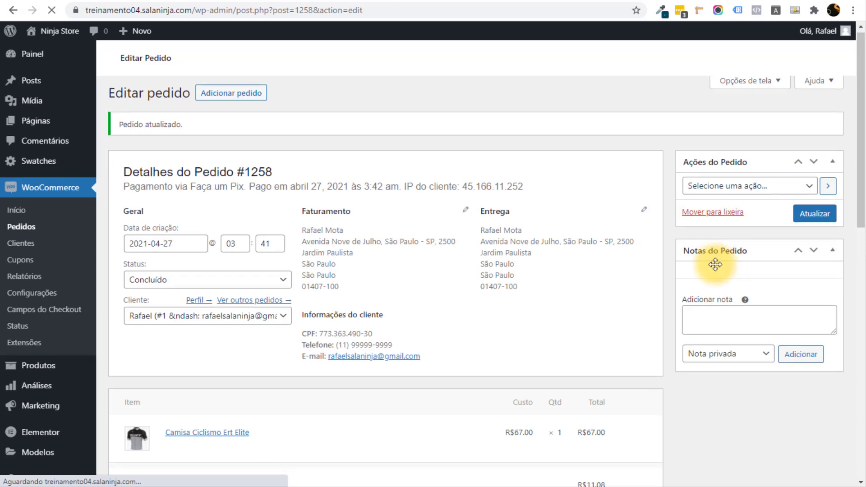
scroll(715, 272, down, 5)
scroll(202, 118, up, 5)
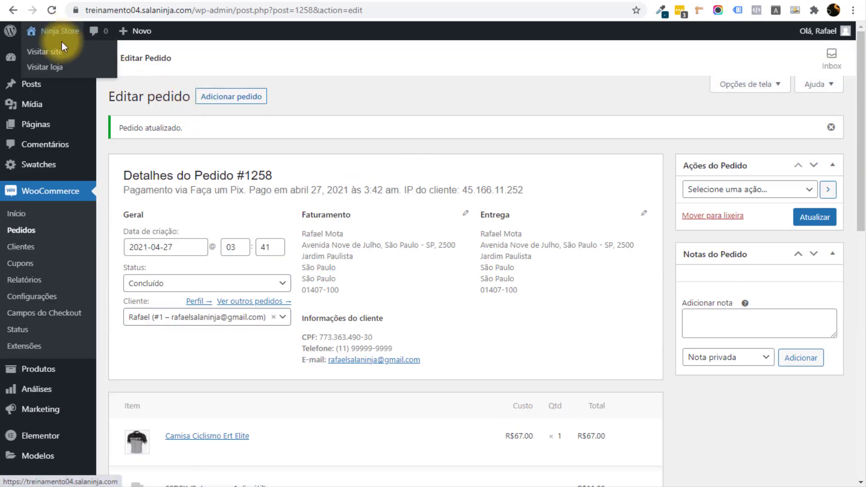
- Visit the public Ninja Store site and dismiss the cart review panel
click(62, 48)
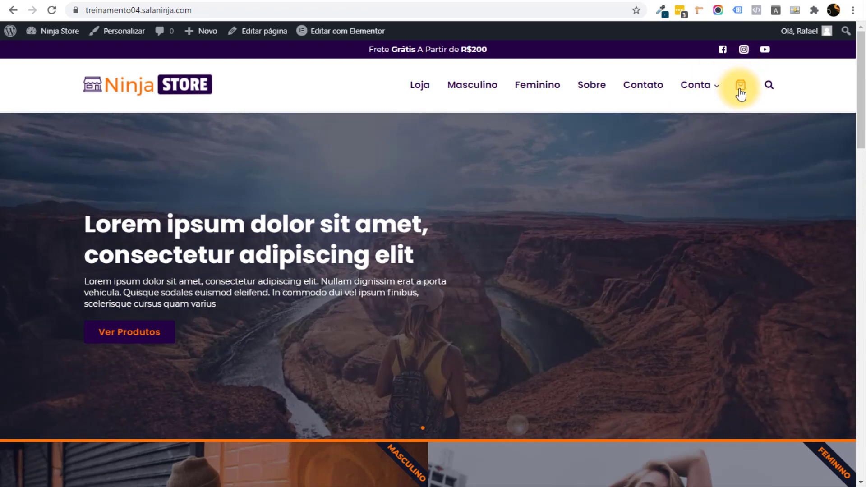
click(739, 91)
click(843, 58)
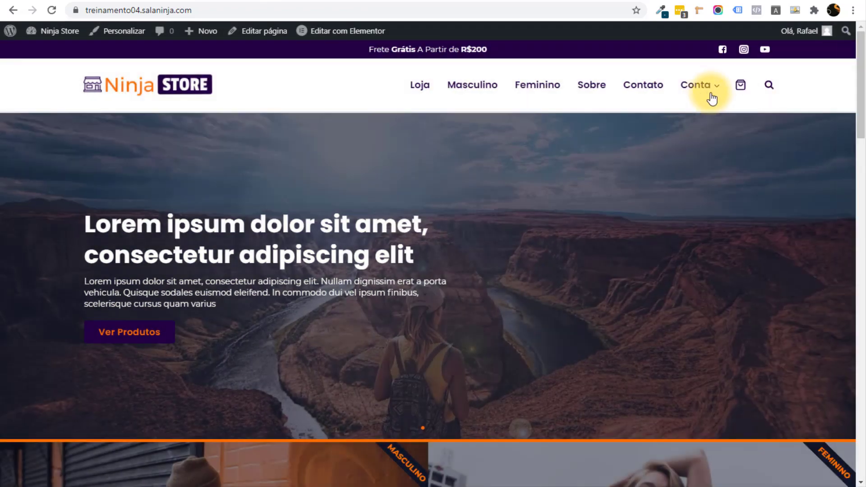
- View Minha Conta > Pedidos and confirm order #1258 shows Concluído
mouse_move(704, 88)
click(716, 117)
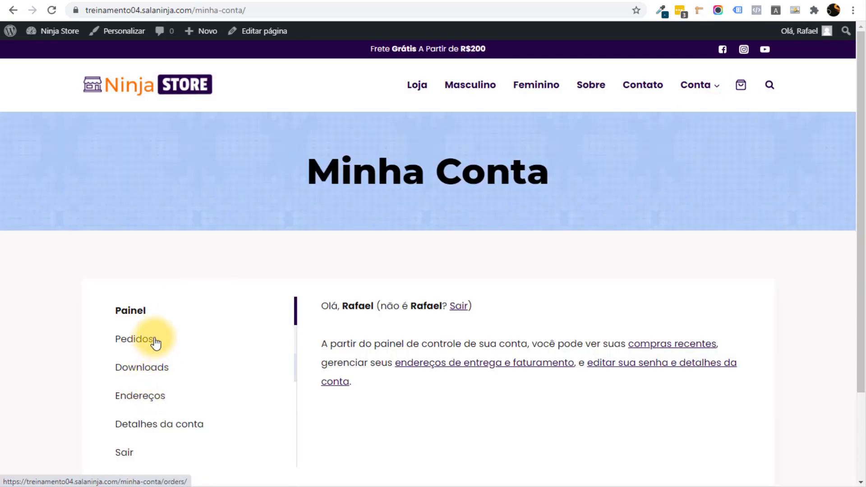
click(145, 346)
scroll(308, 352, down, 3)
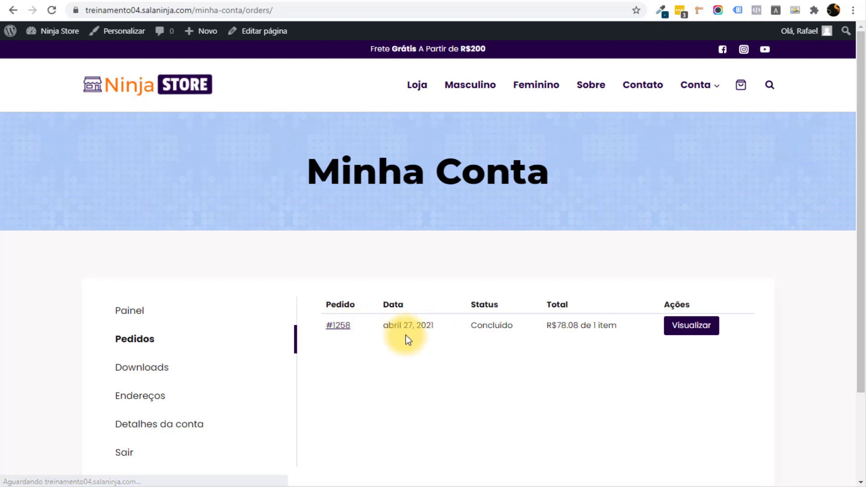
double_click(500, 325)
click(469, 381)
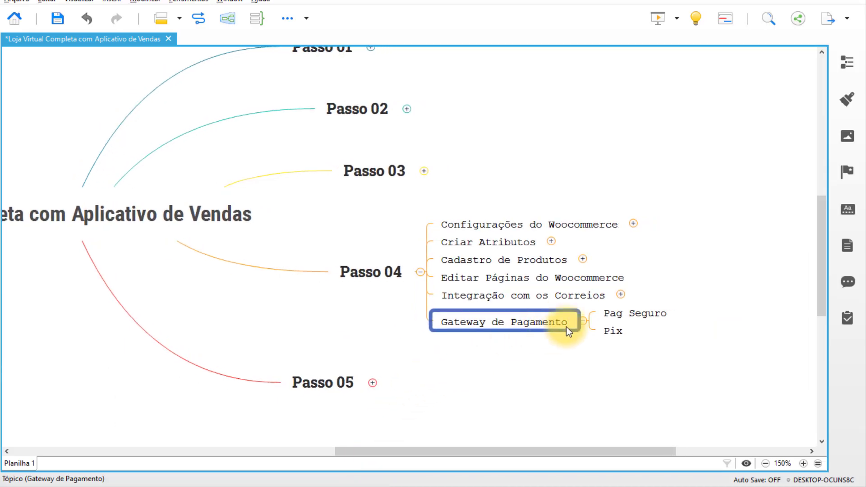
- Collapse the Gateway de Pagamento and Passo 04 branches, then deselect Passo 04
click(582, 323)
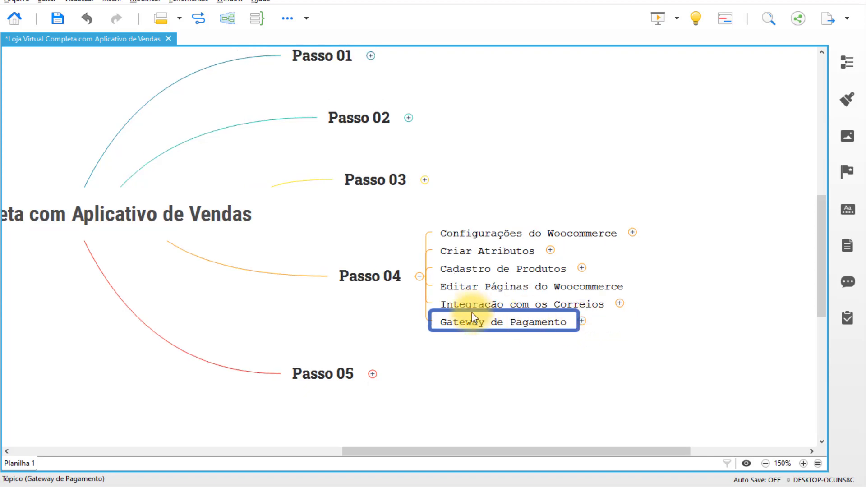
click(422, 277)
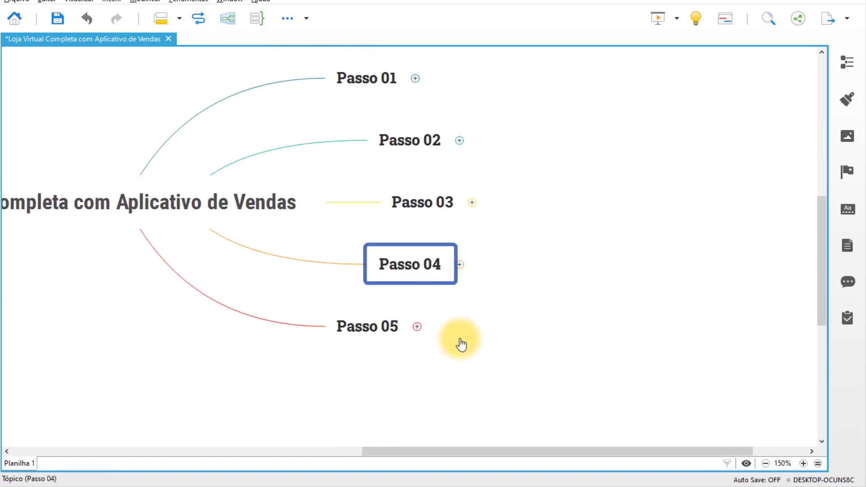
click(429, 334)
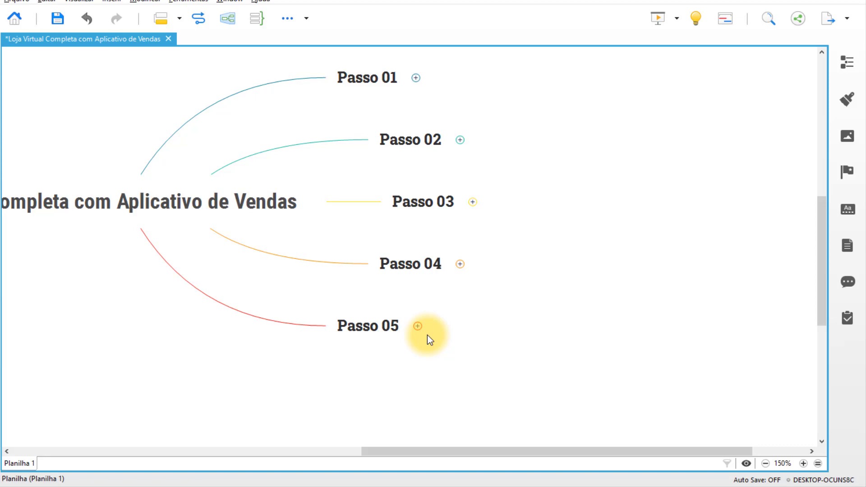
- Expand Passo 05 in the XMind map and pan the canvas to view its subtopic
click(418, 326)
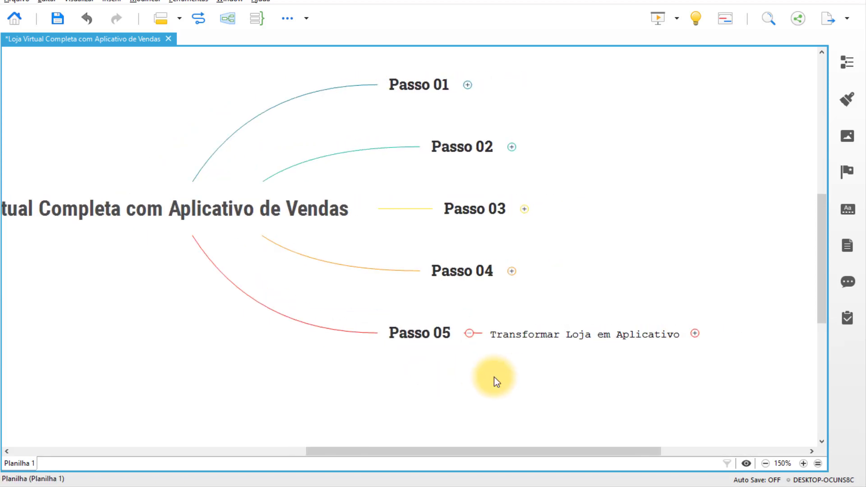
drag(494, 377, 460, 383)
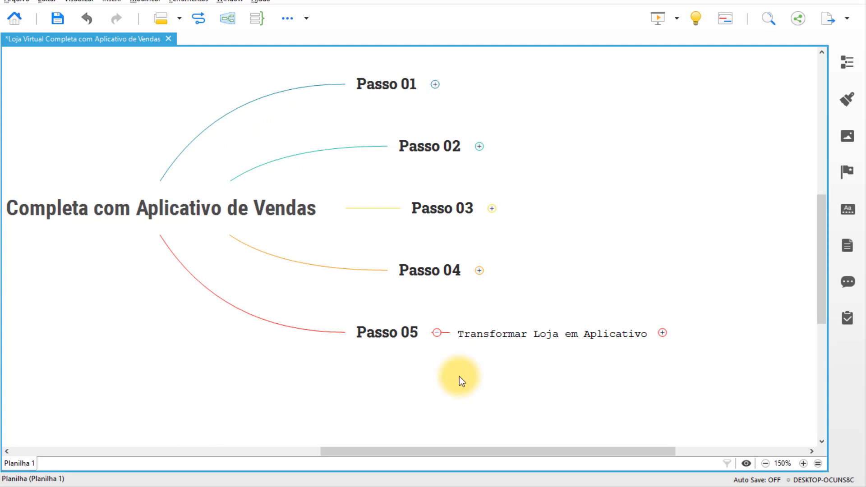
drag(459, 377, 491, 393)
drag(575, 299, 340, 90)
click(686, 248)
- Bring up the Ninja Store account orders page and look it over
mouse_move(318, 484)
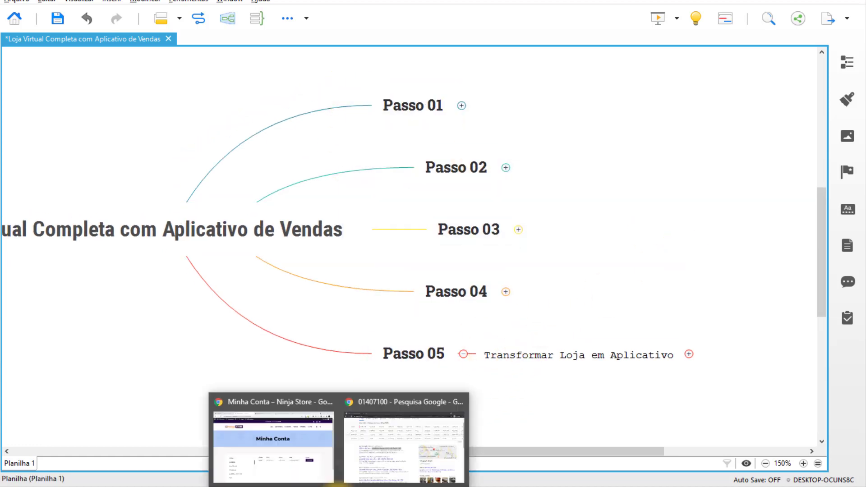
click(270, 433)
scroll(223, 173, down, 3)
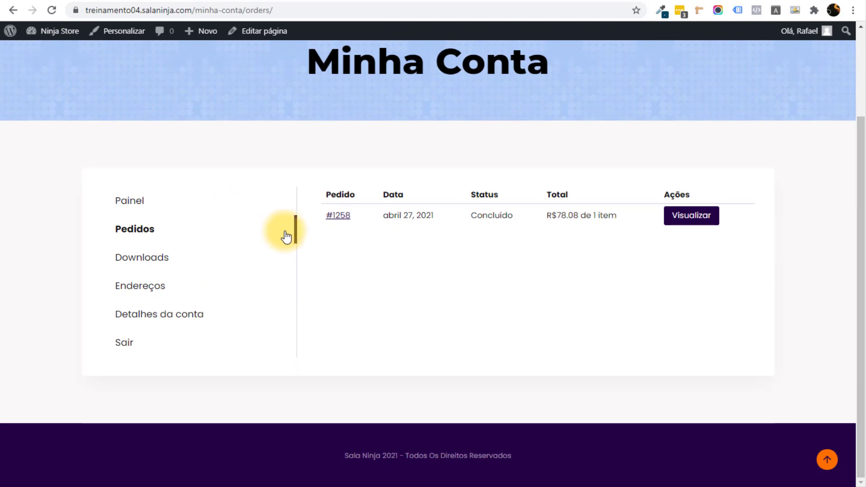
scroll(288, 136, up, 3)
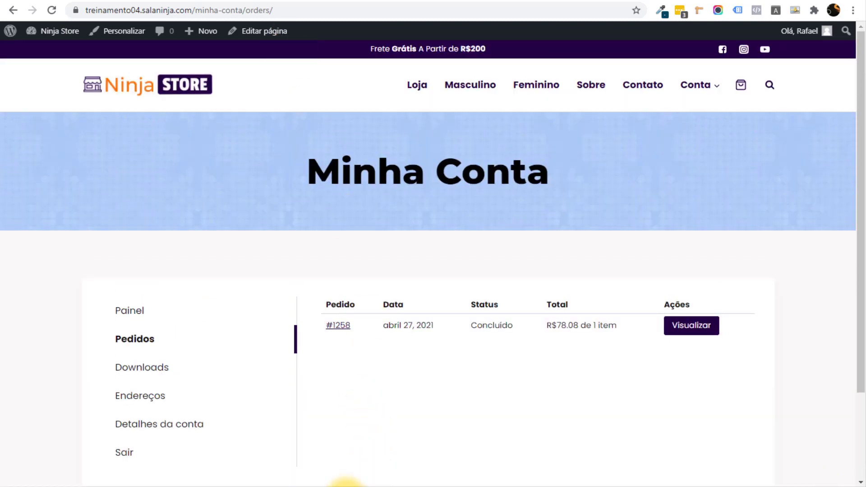
mouse_move(345, 482)
click(393, 440)
key(alt+Tab)
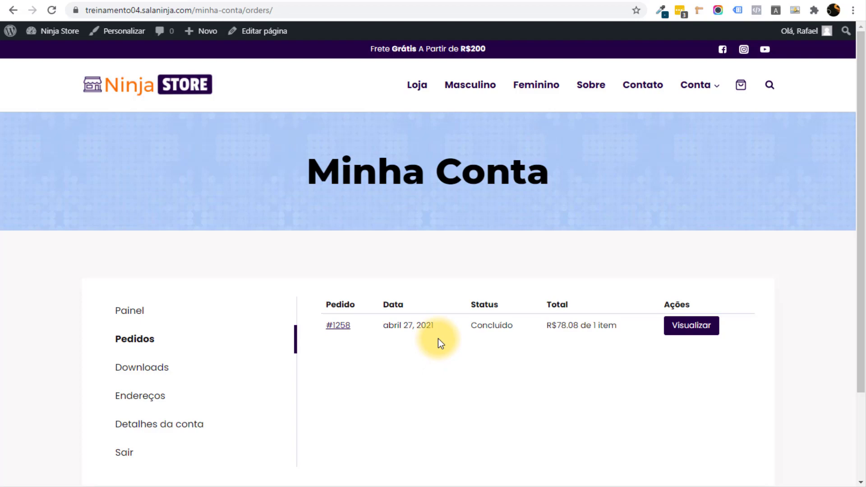
- Expand Transformar Loja em Aplicativo in the mind map to reveal the App My Site topic
key(alt+Tab)
drag(672, 383, 587, 397)
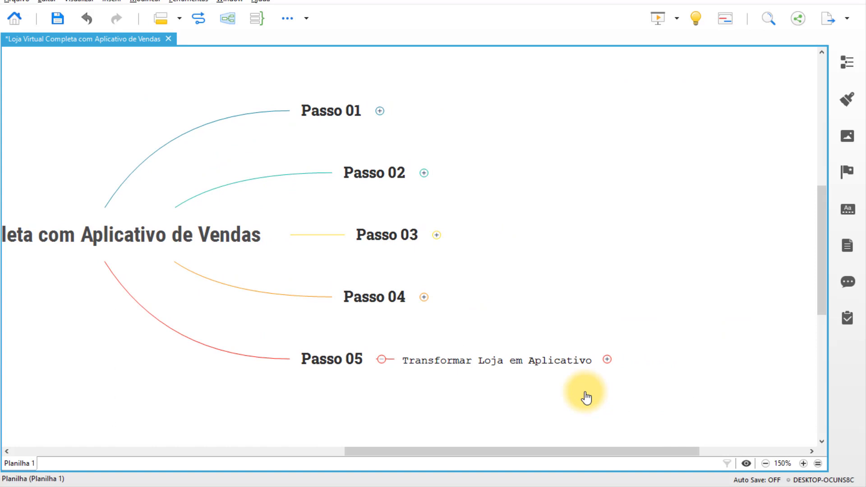
click(606, 360)
drag(611, 385, 551, 387)
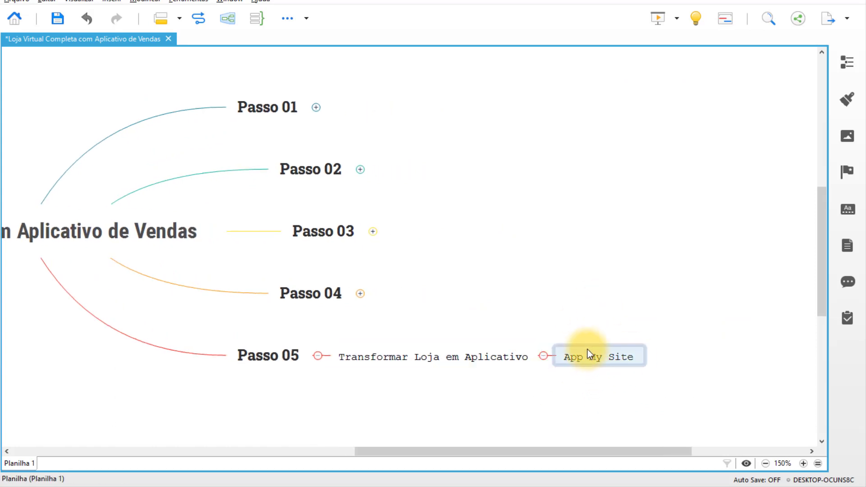
key(alt+Tab)
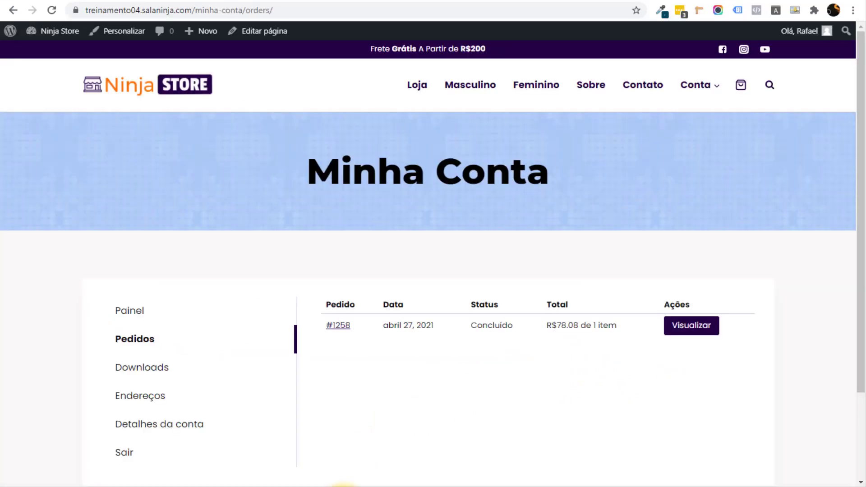
- Open the AppMySite pricing page and review the free $0 Preview plan
click(215, 1)
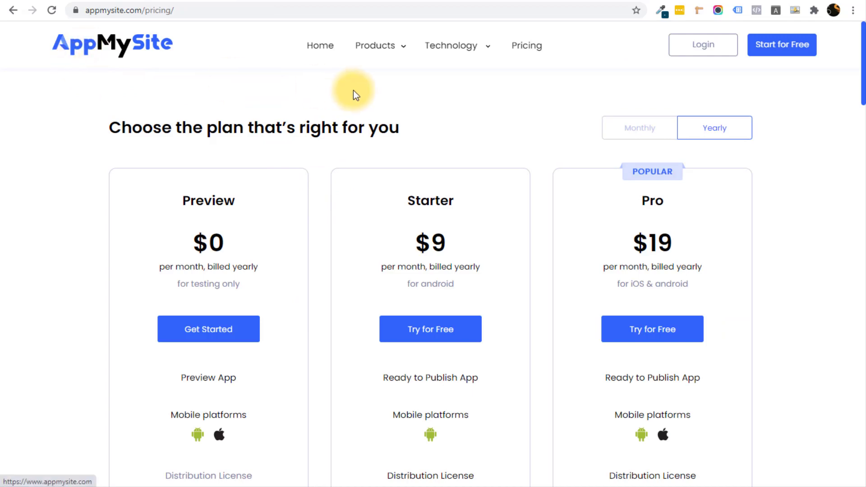
scroll(318, 160, down, 1)
scroll(335, 157, down, 4)
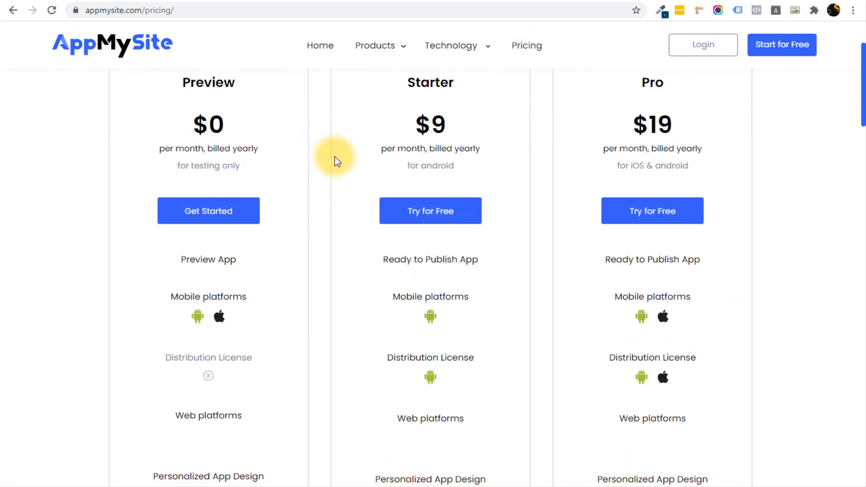
scroll(335, 158, up, 3)
drag(180, 133, 244, 146)
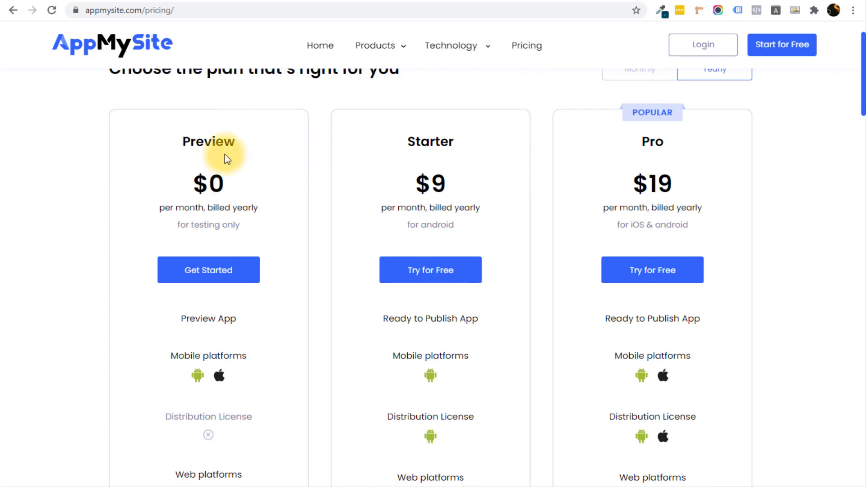
scroll(217, 156, down, 3)
scroll(194, 228, up, 3)
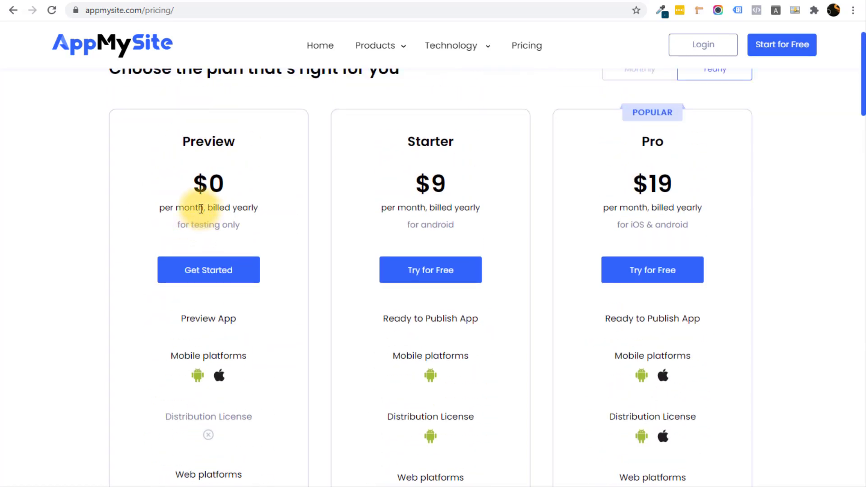
scroll(245, 215, down, 1)
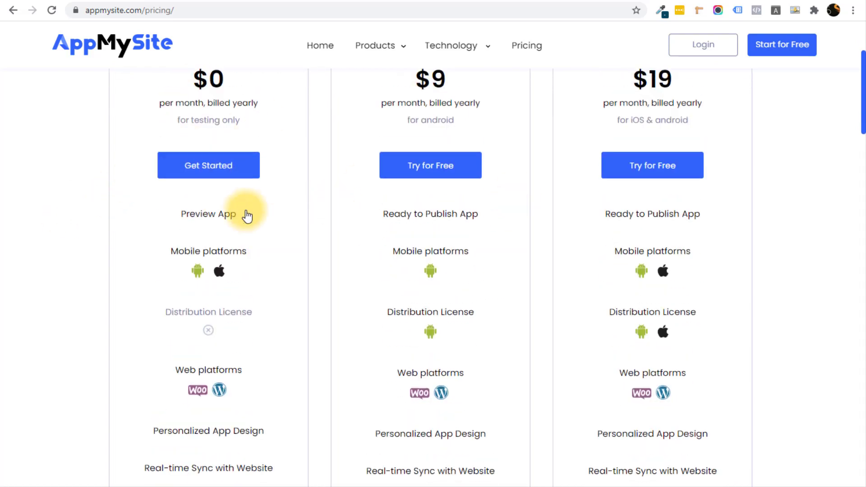
scroll(190, 226, up, 3)
scroll(185, 203, down, 8)
scroll(243, 215, up, 8)
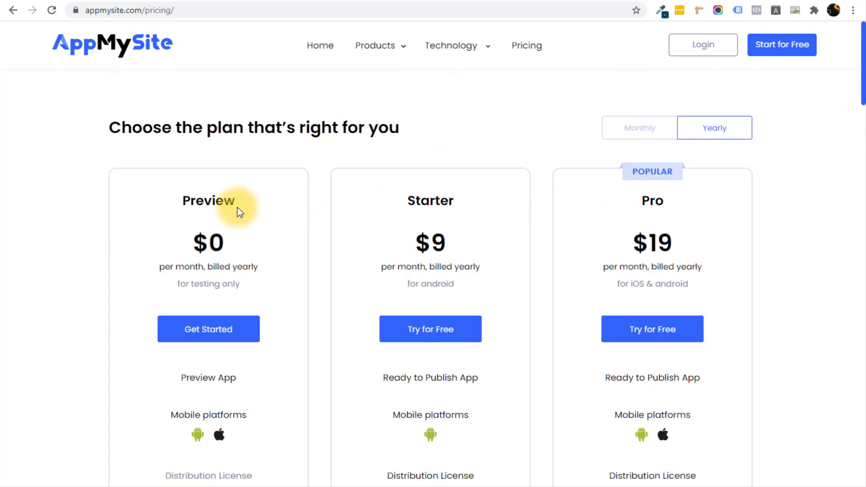
scroll(316, 181, down, 1)
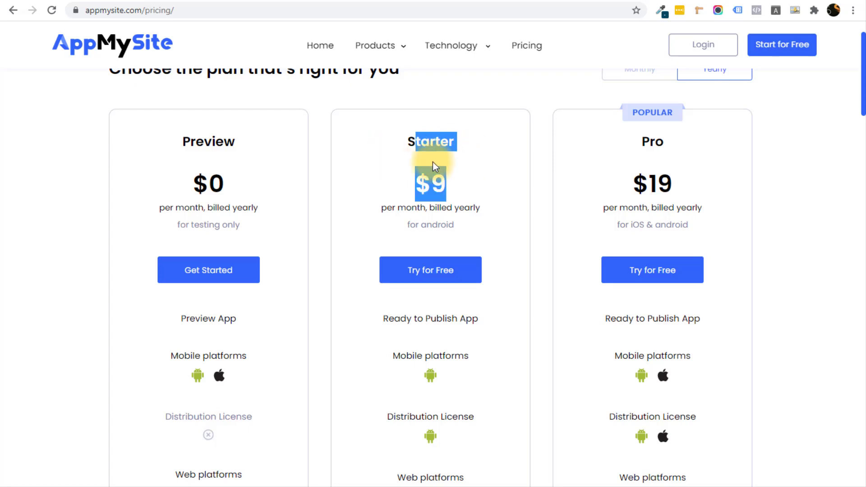
- Compare the Starter $9 and Pro $19 monthly prices, billed yearly
click(464, 178)
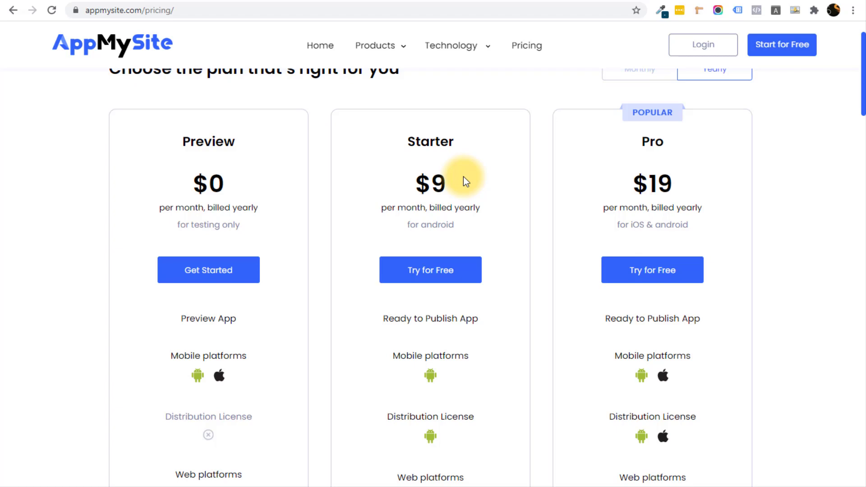
drag(428, 184, 499, 185)
scroll(457, 237, down, 3)
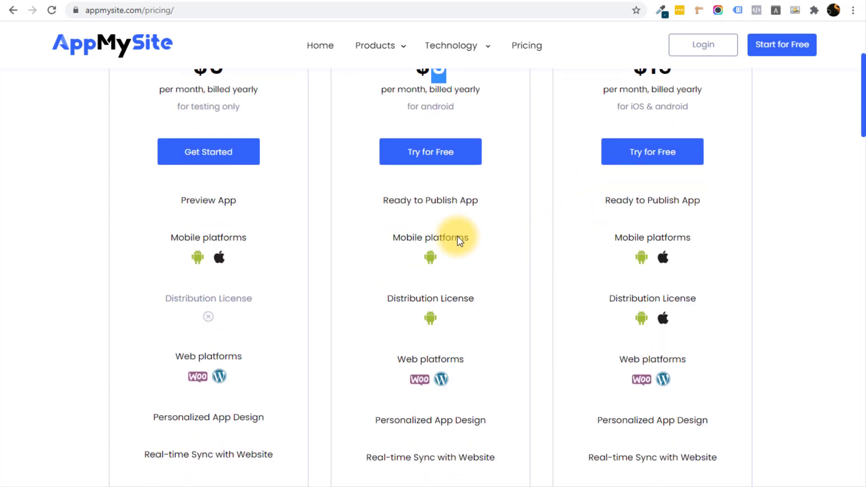
scroll(660, 239, up, 3)
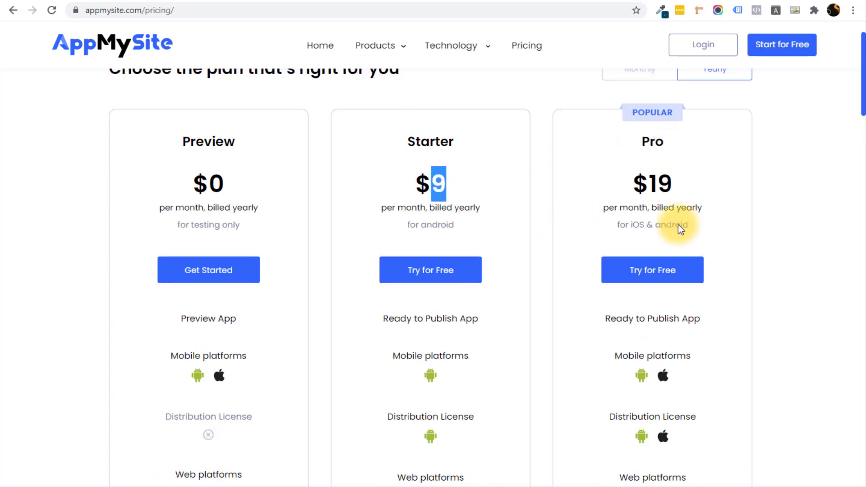
scroll(674, 244, down, 3)
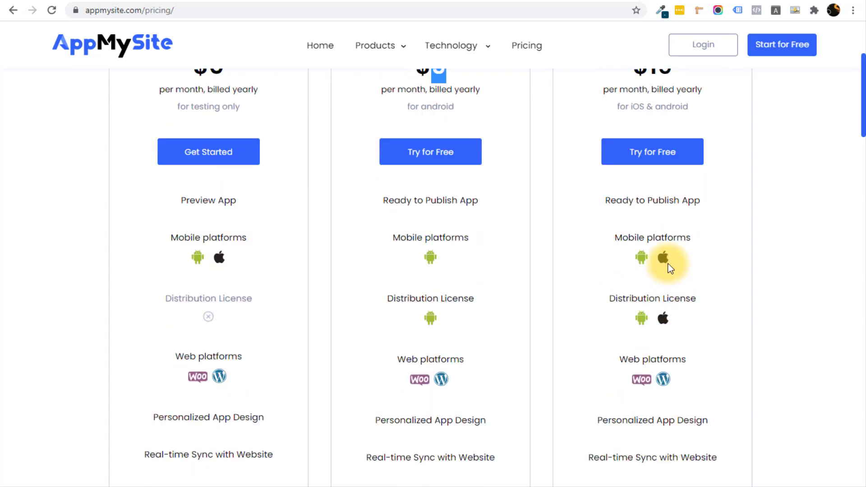
click(628, 284)
scroll(625, 287, up, 5)
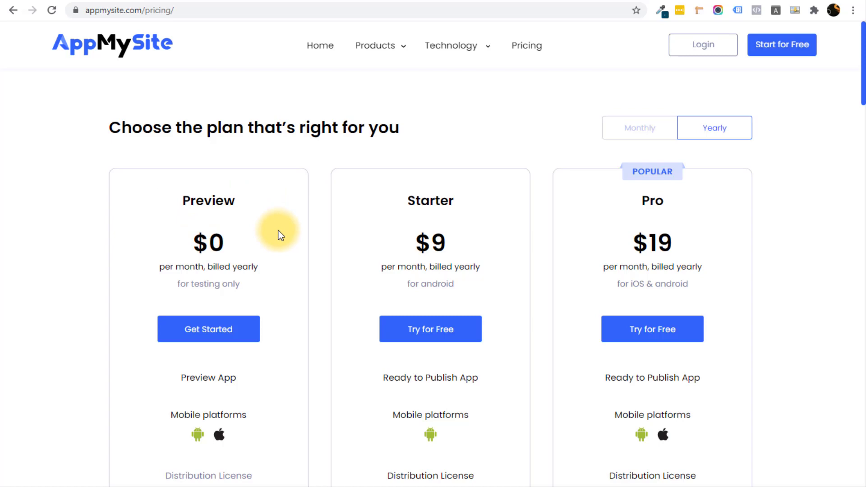
drag(429, 243, 683, 237)
click(512, 248)
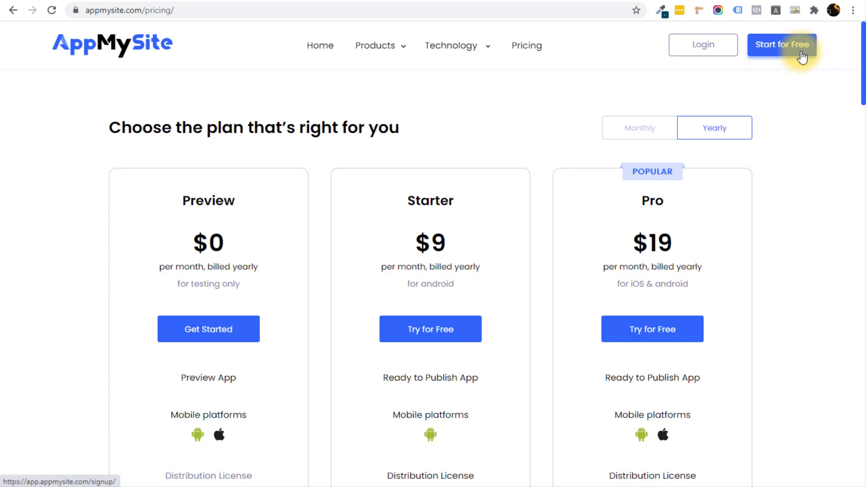
- Start creating a new app from the account's app list
click(702, 53)
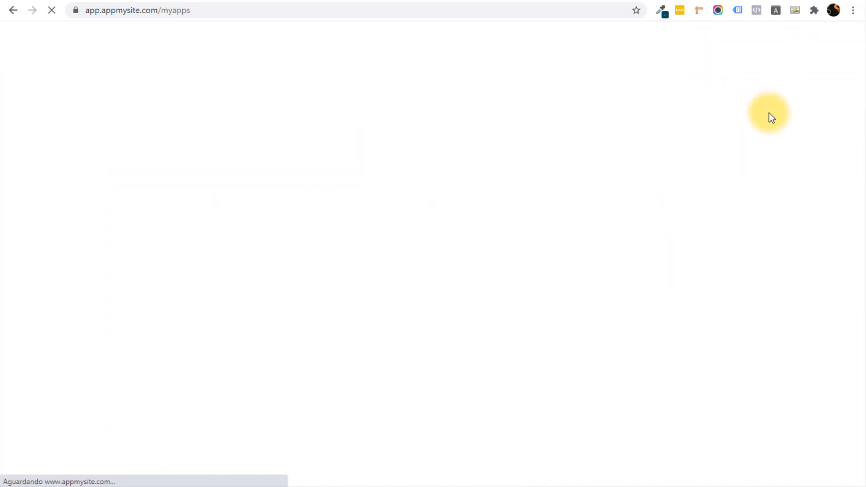
mouse_move(464, 186)
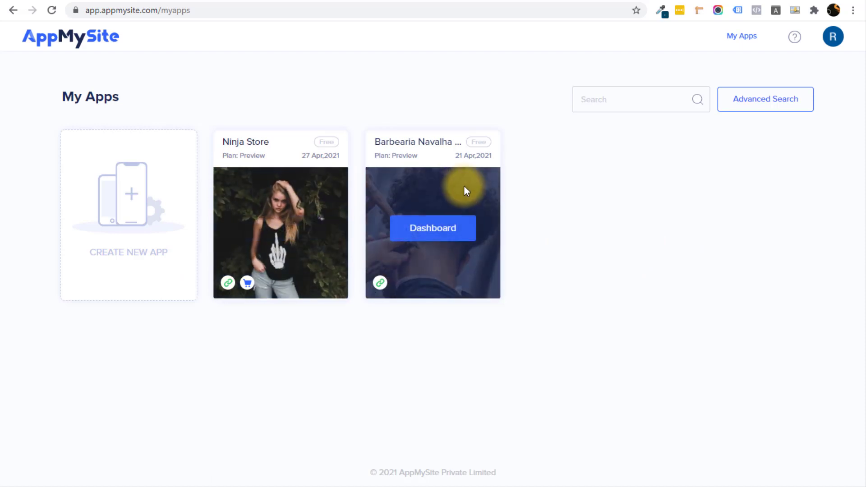
click(129, 223)
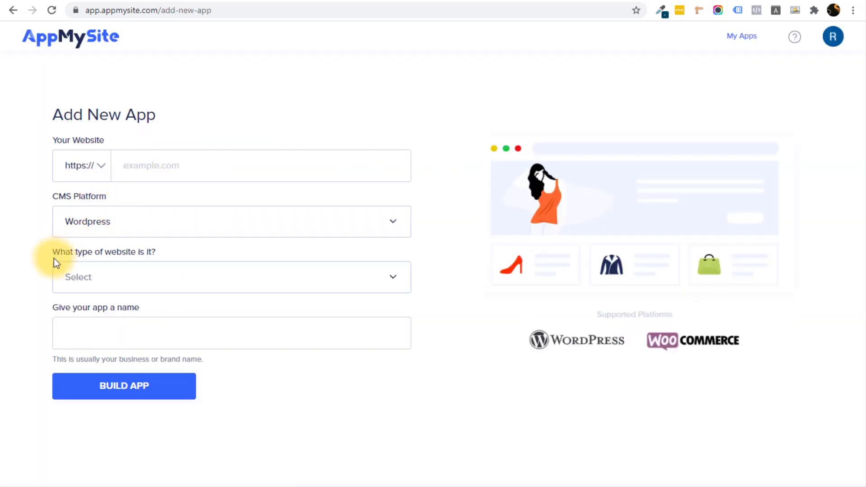
click(176, 175)
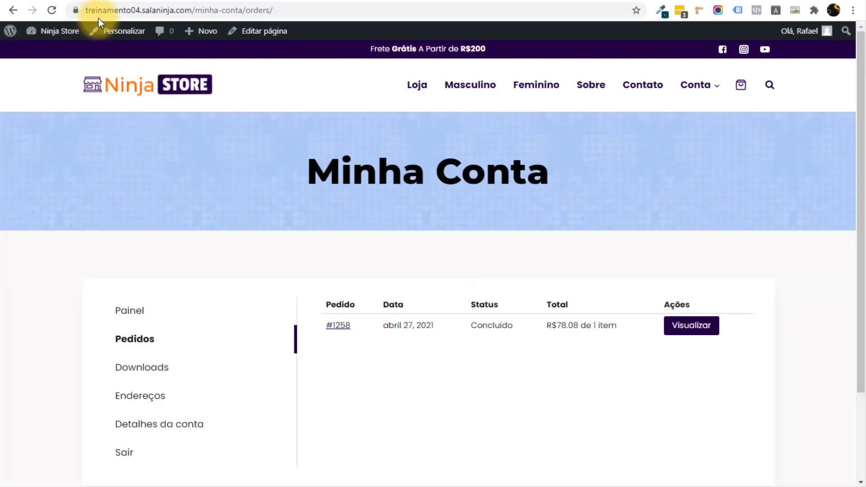
- Copy the store's domain from the address bar into the new app's website field
drag(192, 10, 218, 6)
click(112, 11)
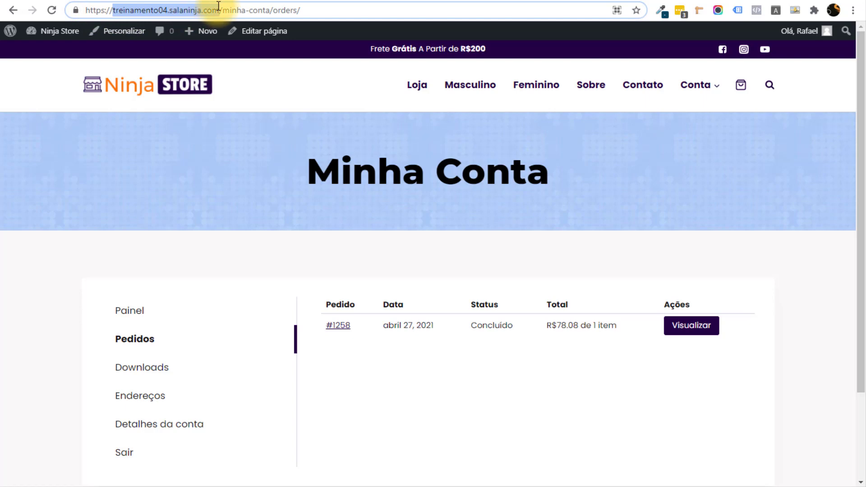
right_click(199, 15)
click(245, 81)
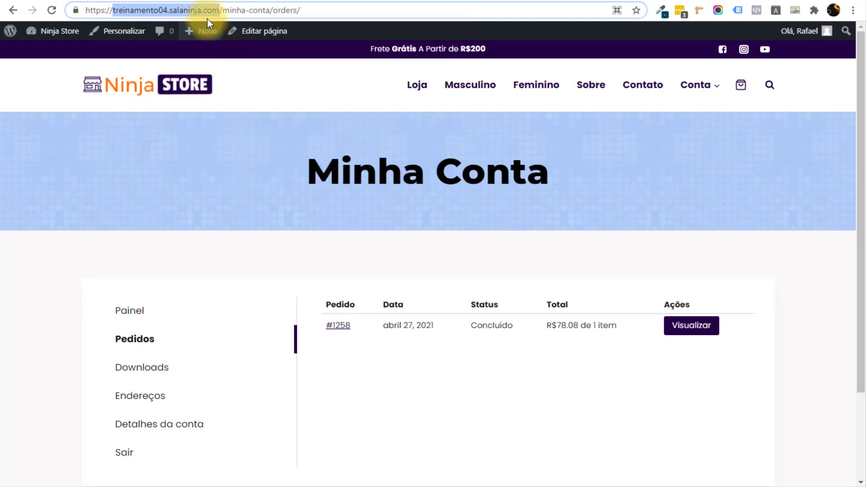
click(117, 0)
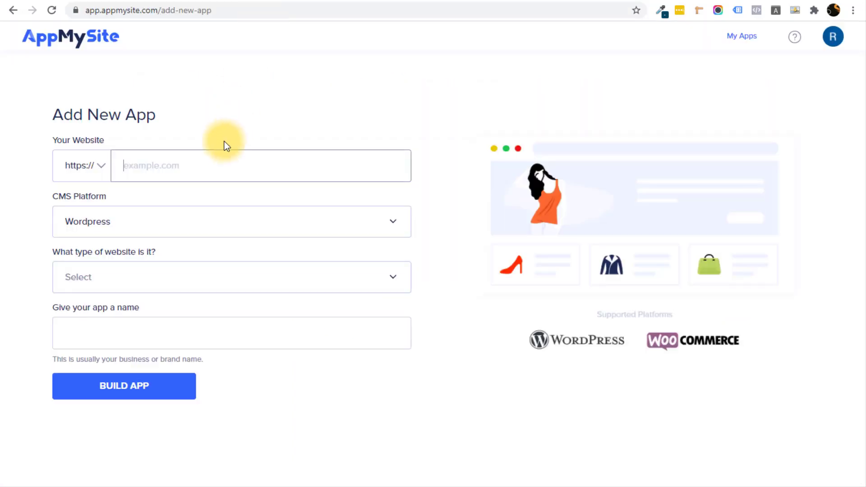
click(151, 176)
key(ctrl+v)
- Keep Wordpress, choose Ecommerce, name the app Ninja Store Aula and build it
click(126, 218)
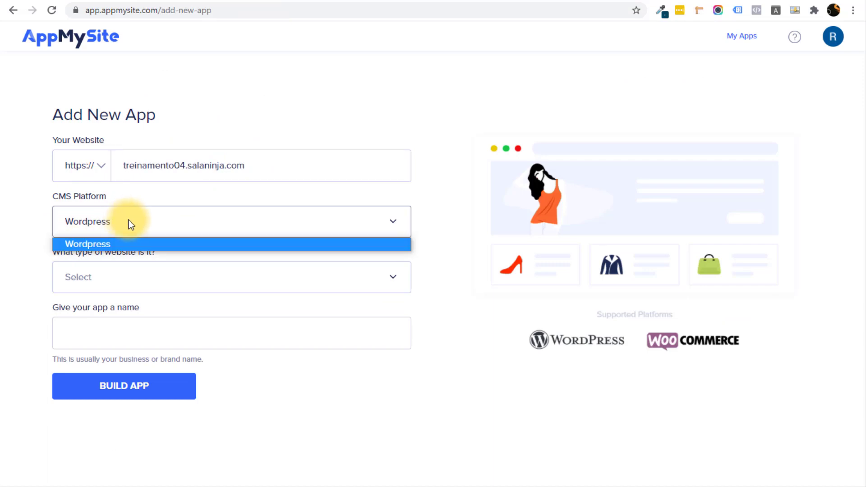
click(131, 224)
drag(46, 203, 17, 215)
click(17, 215)
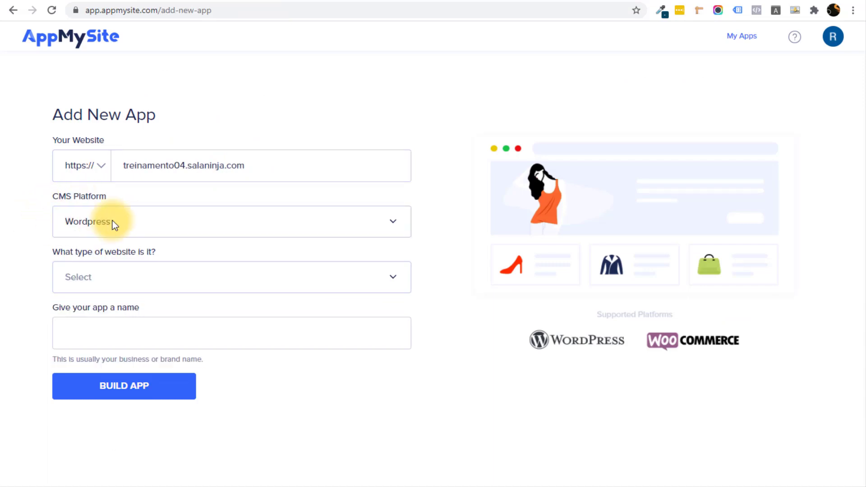
click(113, 271)
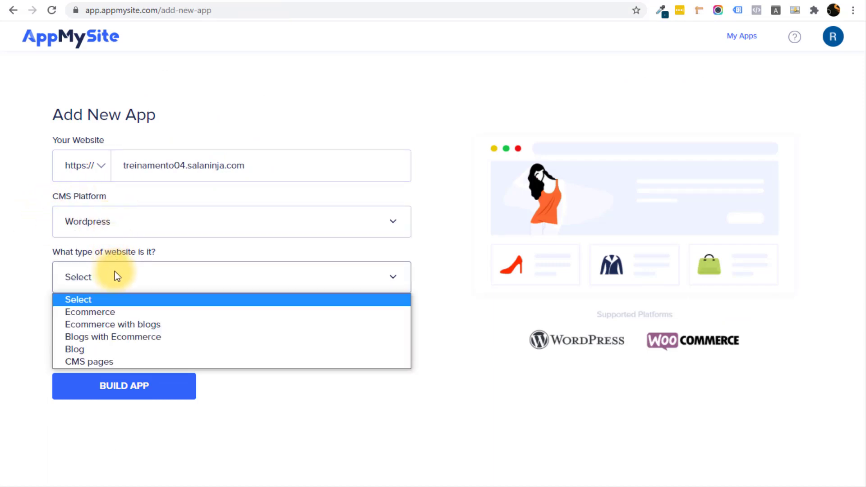
click(91, 312)
click(90, 319)
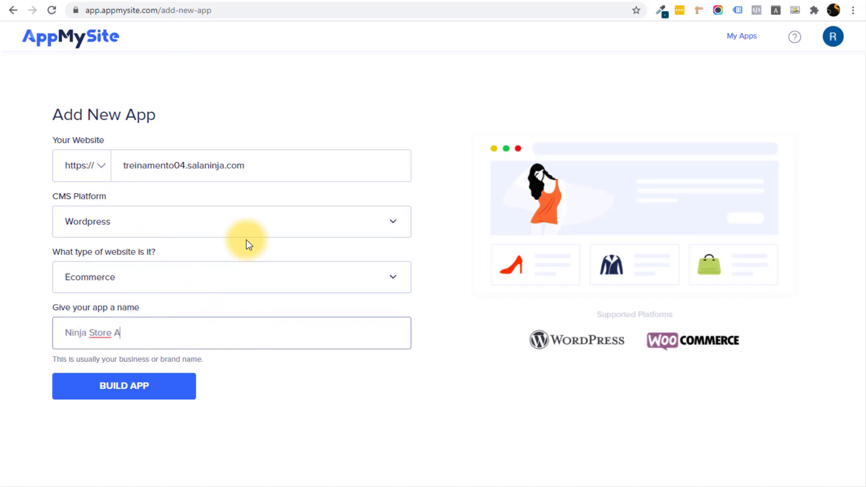
click(124, 399)
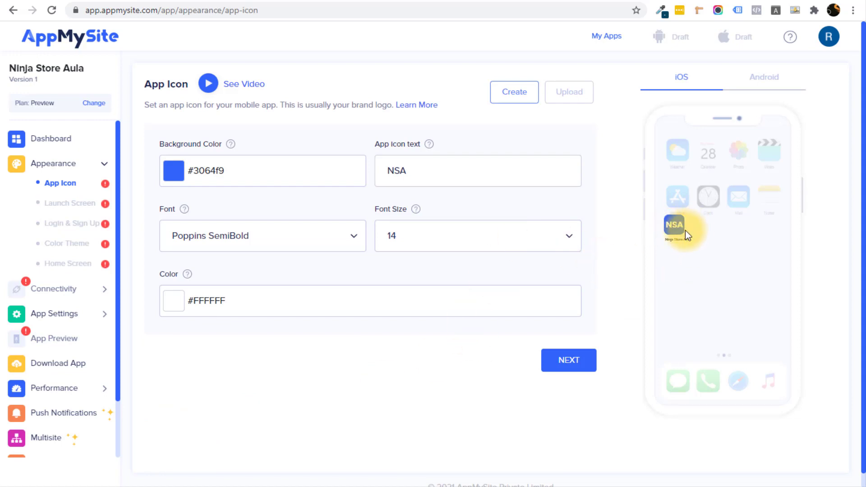
- Preview the icon on Android and iOS and darken its background to #4a5b91
click(761, 84)
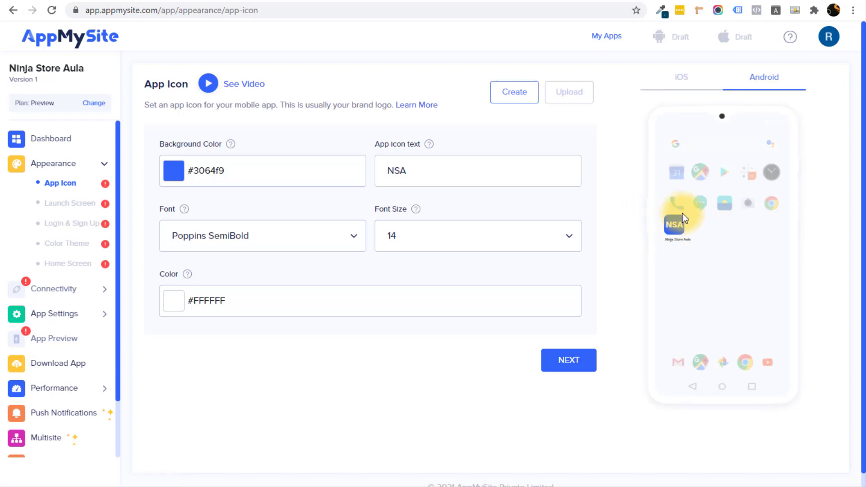
click(692, 91)
scroll(497, 217, down, 1)
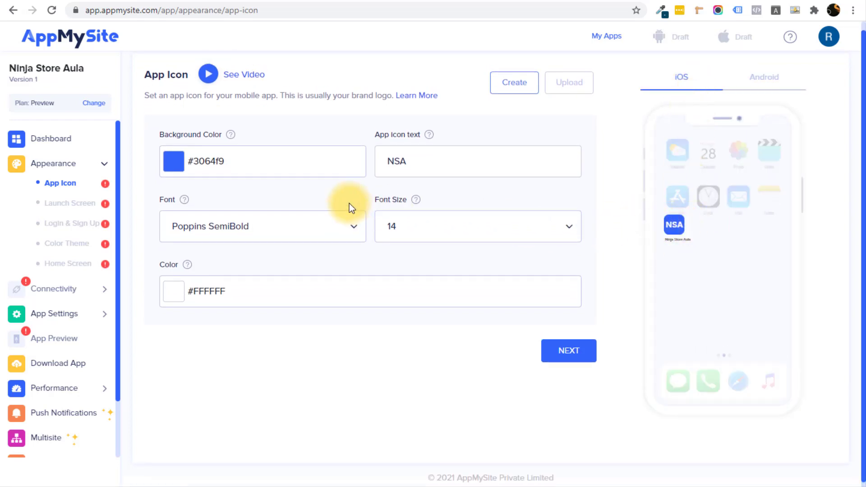
scroll(271, 189, up, 1)
click(171, 171)
drag(213, 238, 223, 228)
click(428, 198)
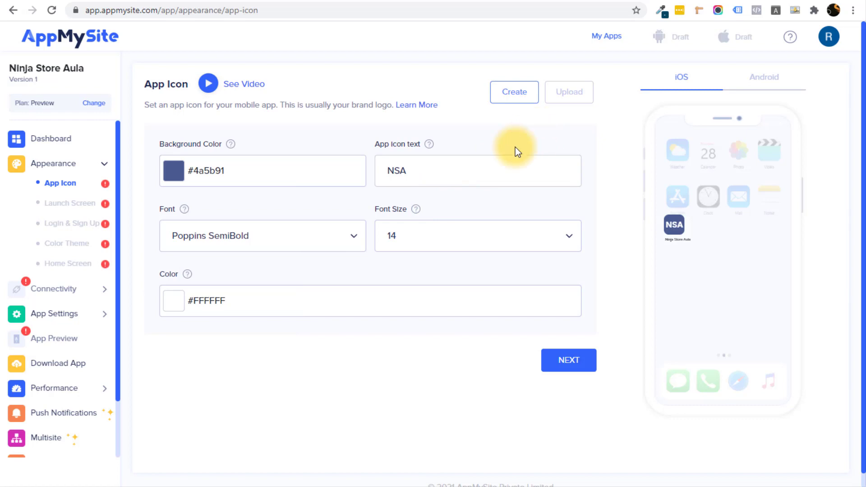
- Upload and crop the arch photo as the app icon, then proceed to the launch screen
click(568, 94)
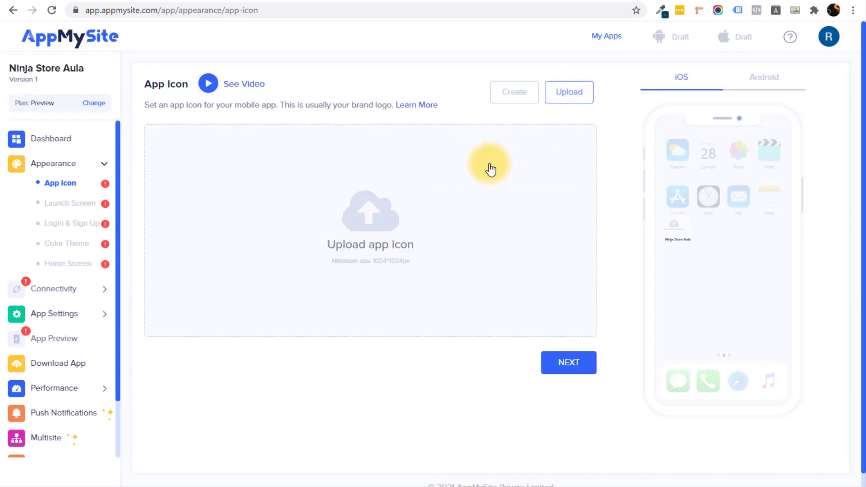
click(384, 235)
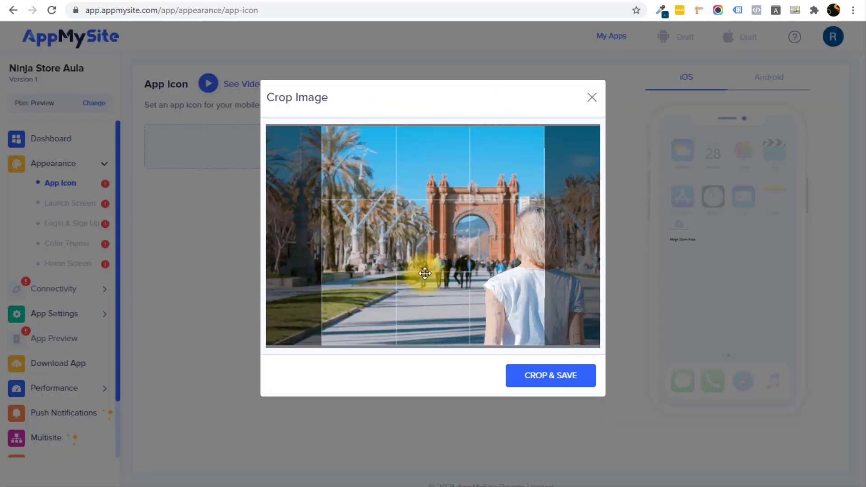
drag(421, 226, 349, 240)
click(560, 384)
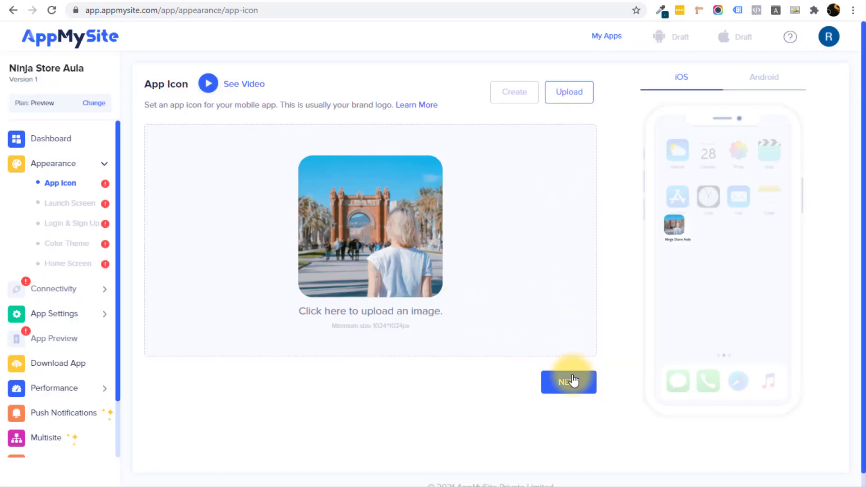
click(571, 387)
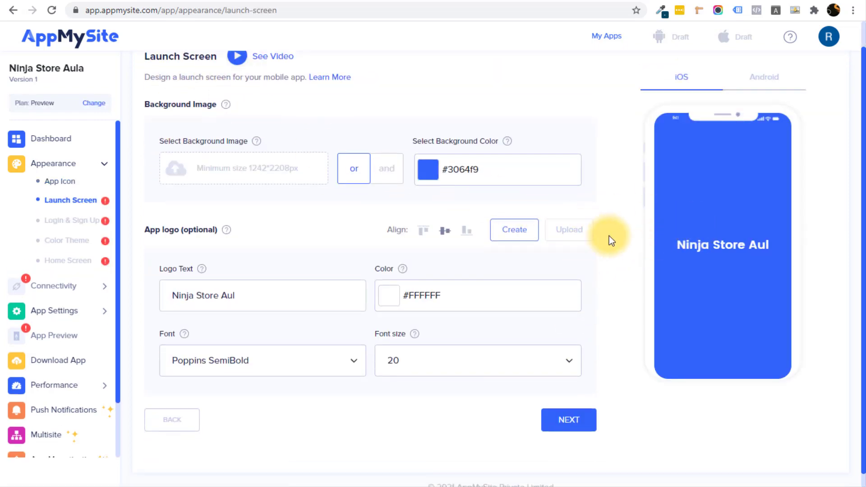
scroll(649, 237, down, 1)
scroll(689, 236, up, 1)
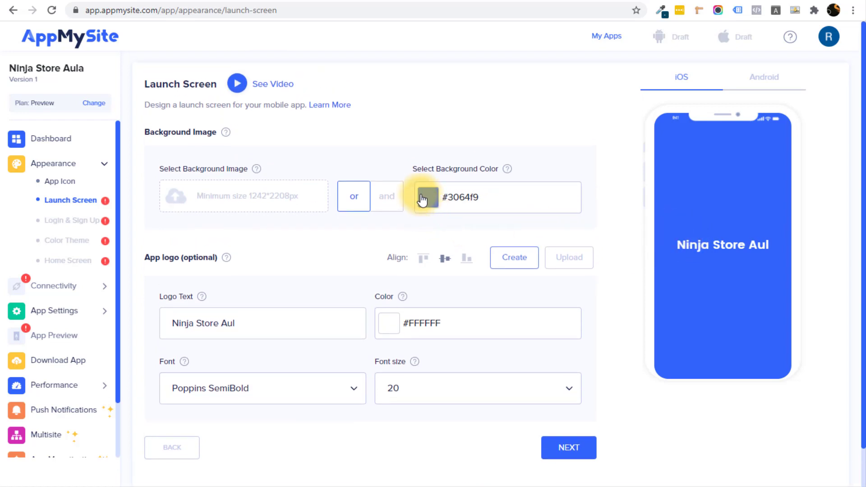
- Paste #240046 from the notes as the launch screen background and continue to Login & Sign Up
key(alt+Tab)
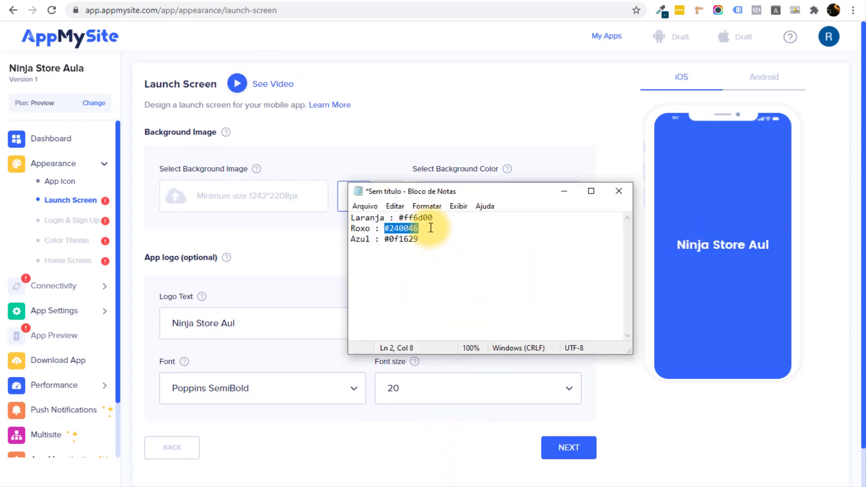
right_click(410, 230)
click(441, 267)
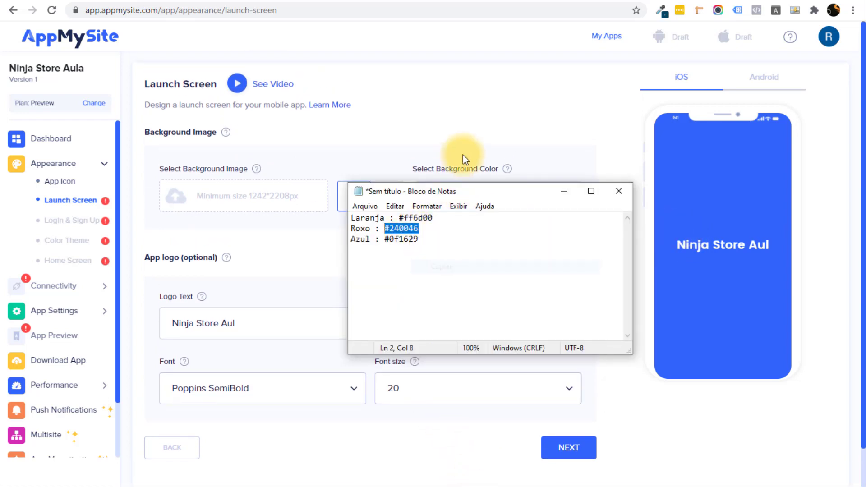
click(463, 155)
click(428, 198)
double_click(440, 326)
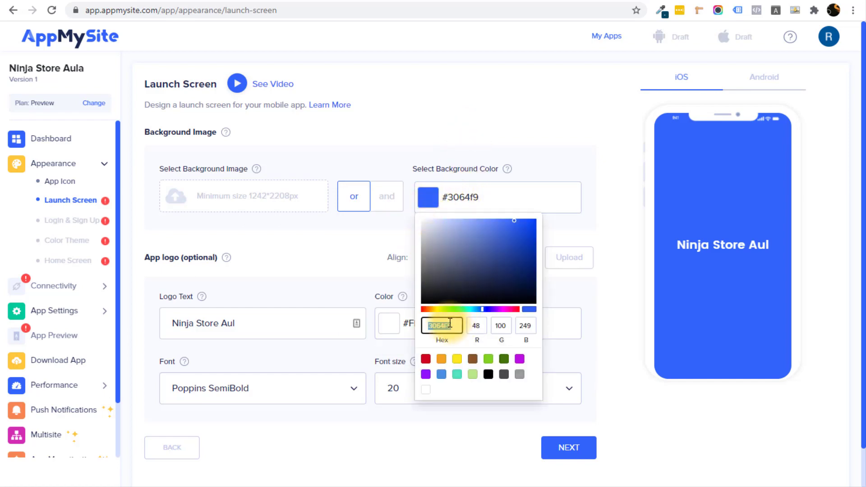
text(#240046)
click(611, 234)
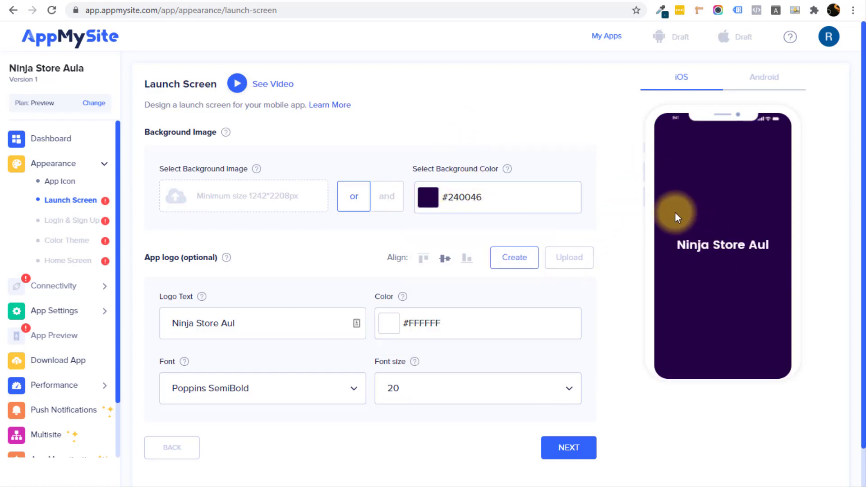
scroll(253, 265, down, 1)
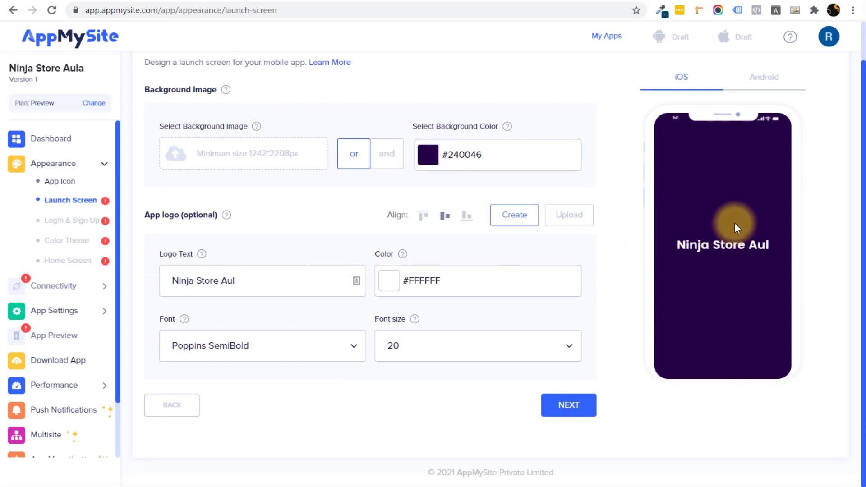
scroll(734, 223, up, 1)
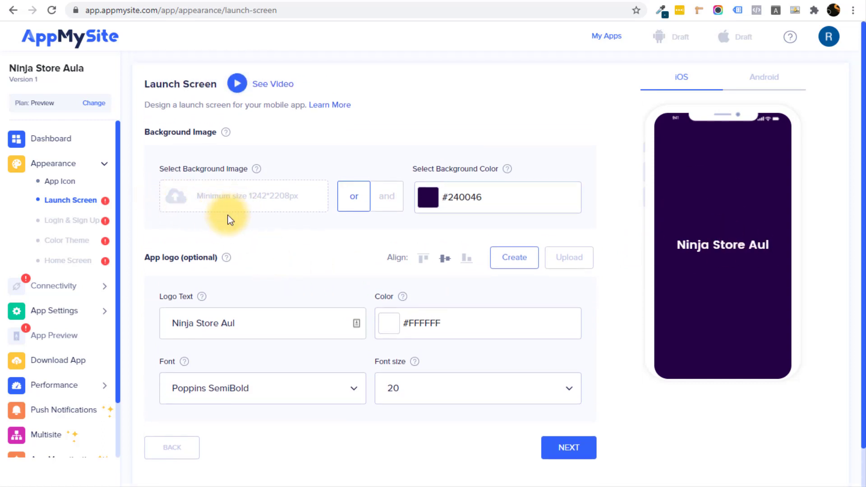
scroll(291, 262, down, 1)
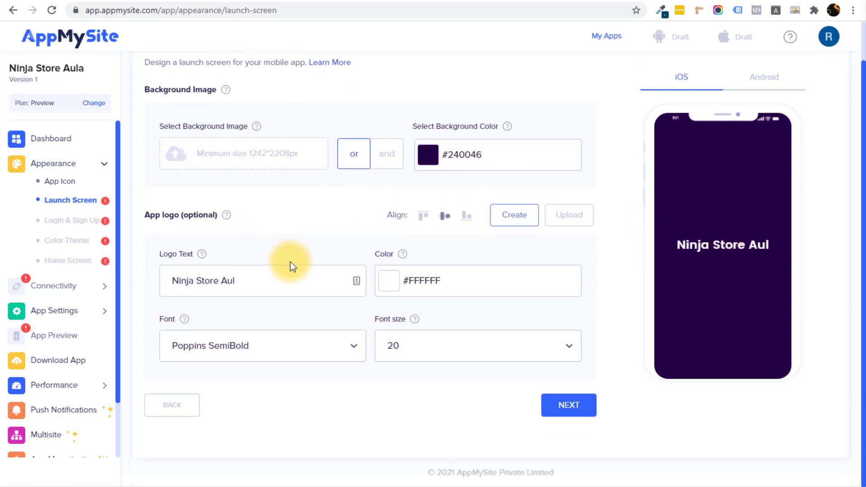
scroll(631, 283, up, 1)
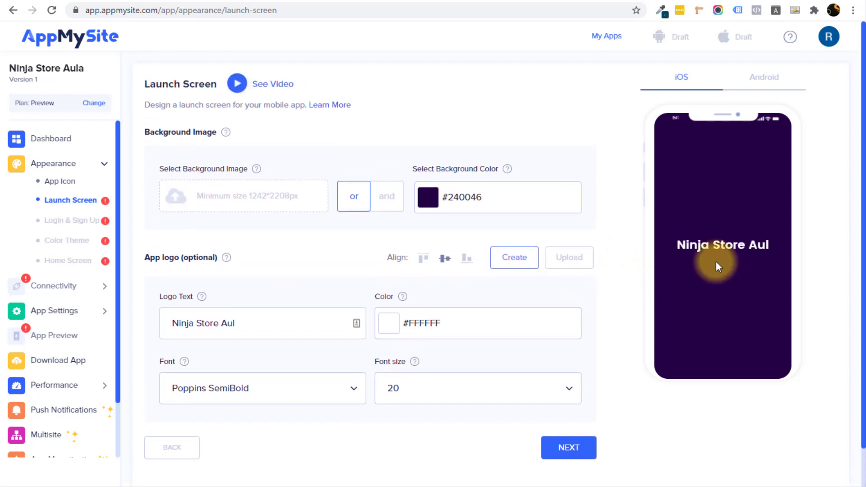
click(587, 449)
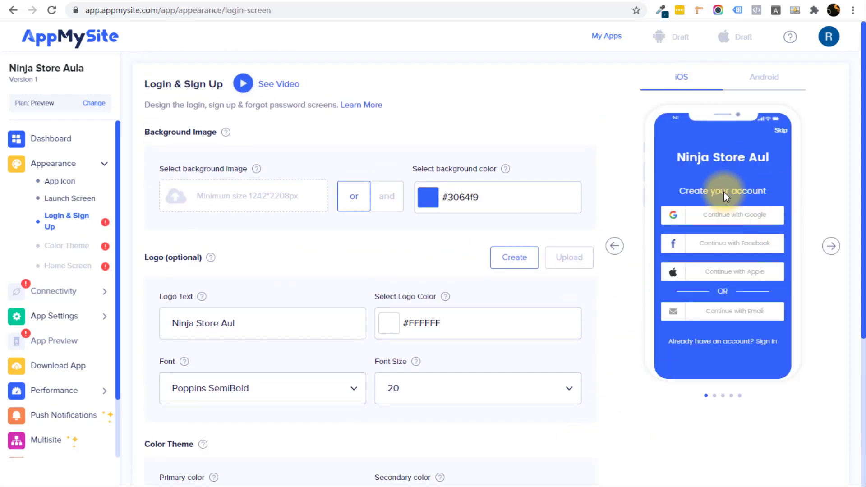
- Replace the login background colour 3064F9 with #240046
click(832, 246)
click(832, 247)
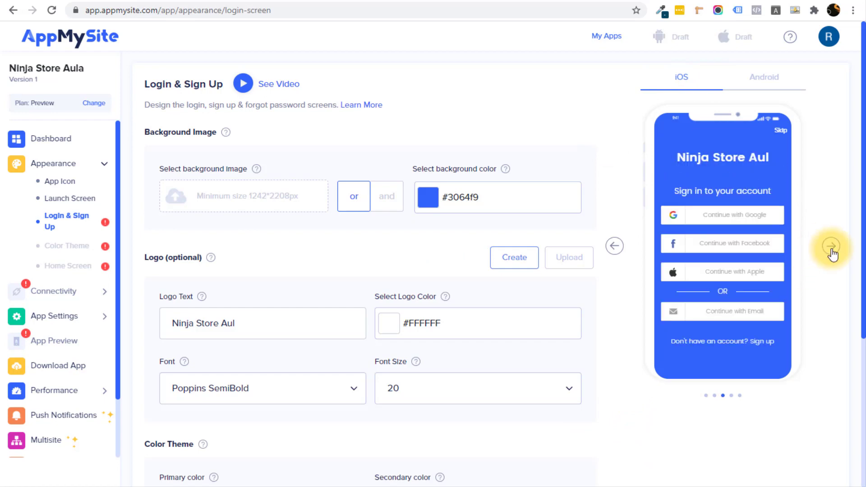
scroll(504, 256, down, 1)
scroll(504, 256, up, 1)
click(428, 197)
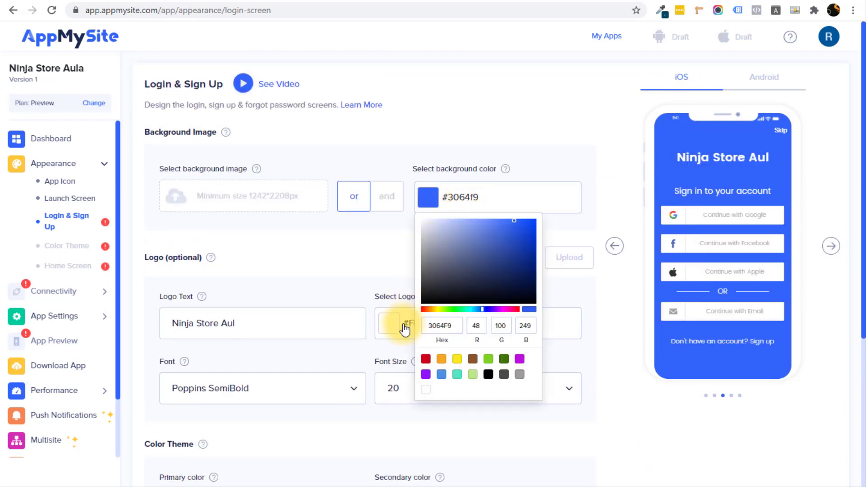
double_click(458, 332)
text(240046)
click(762, 198)
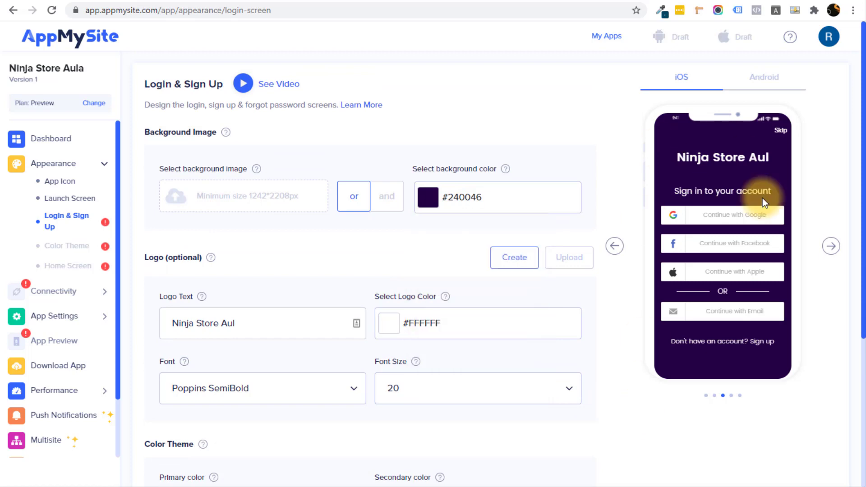
- Delete 'Aul' from the logo text so it reads 'Ninja Store'
scroll(645, 257, down, 2)
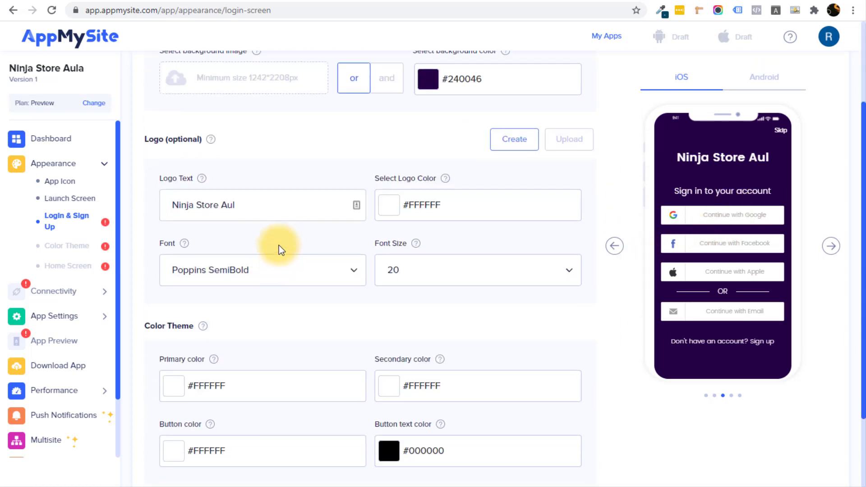
double_click(227, 204)
key(BackSpace)
click(614, 339)
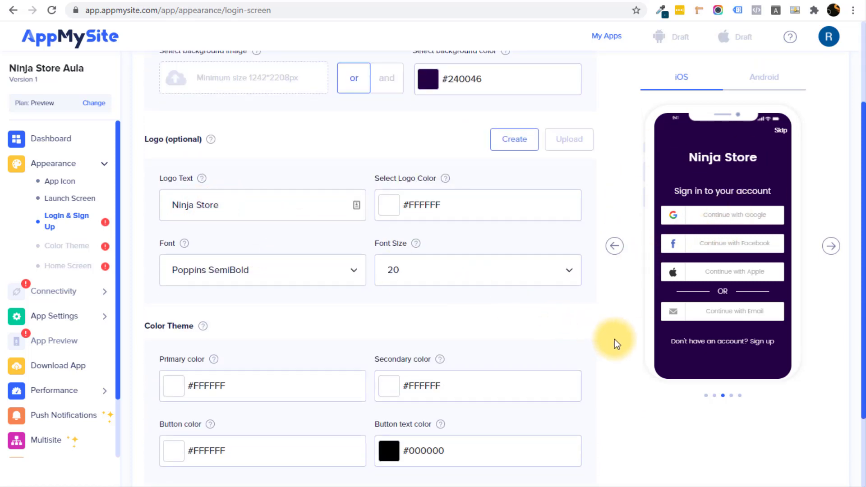
scroll(614, 339, down, 2)
scroll(654, 318, up, 4)
- Cycle the login previews to the Sign In screen and continue to Color Theme
click(831, 247)
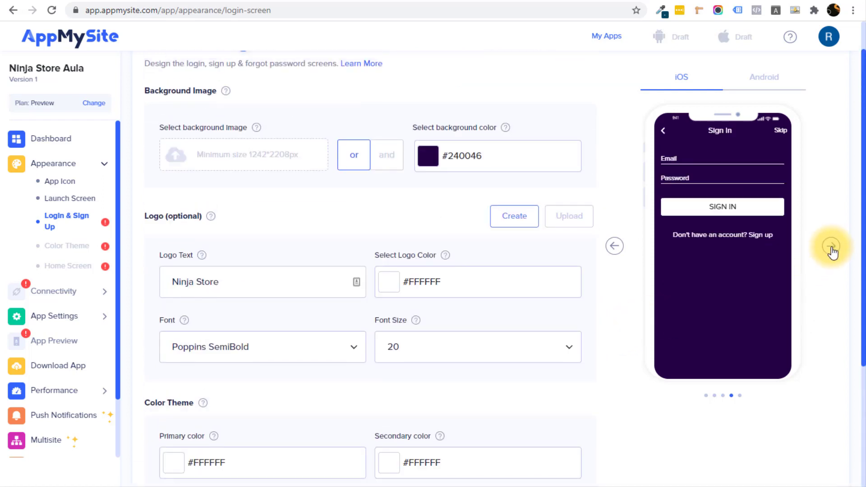
click(838, 258)
click(835, 258)
click(833, 258)
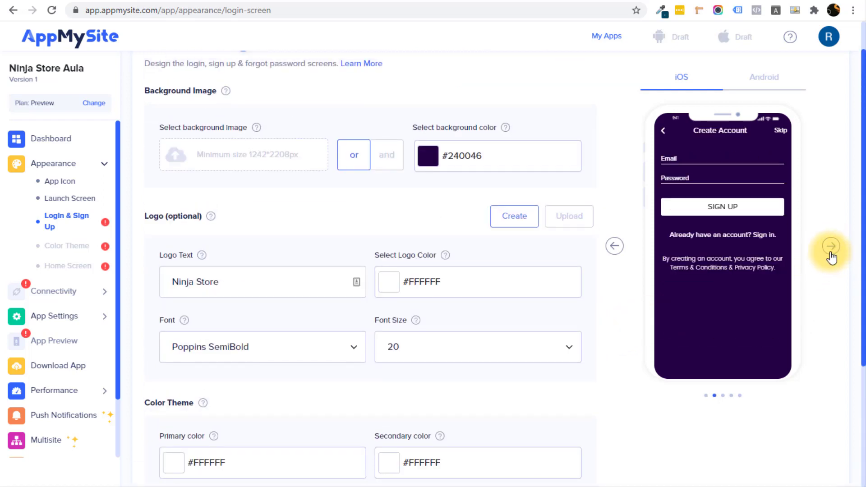
click(832, 259)
click(832, 259)
scroll(607, 371, down, 4)
click(569, 410)
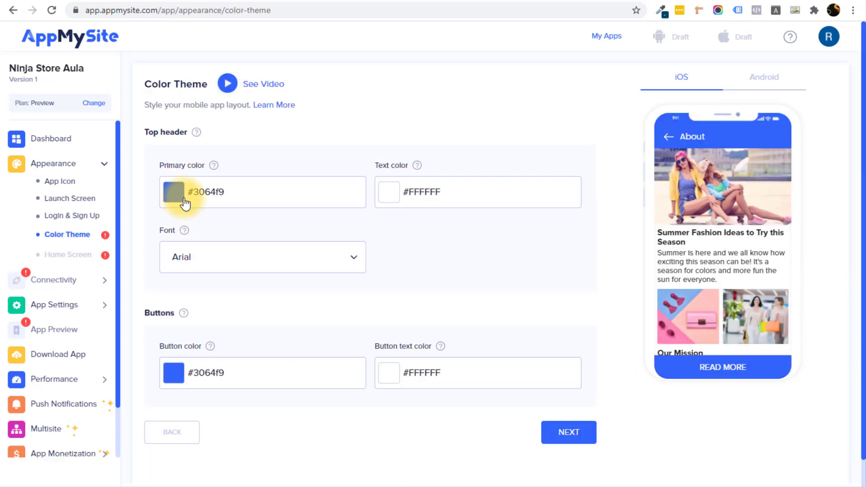
- Set both the header primary colour and button colour to #240046, then continue
click(173, 193)
click(185, 320)
text(2f0046)
click(582, 148)
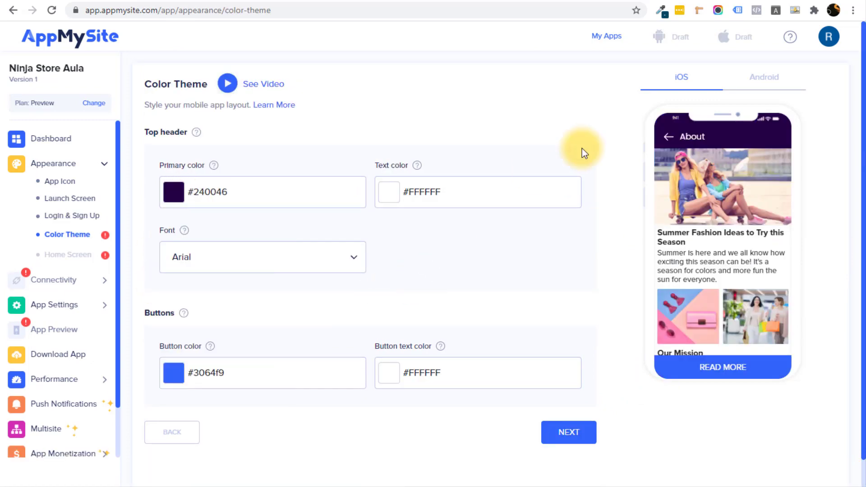
click(173, 373)
click(204, 282)
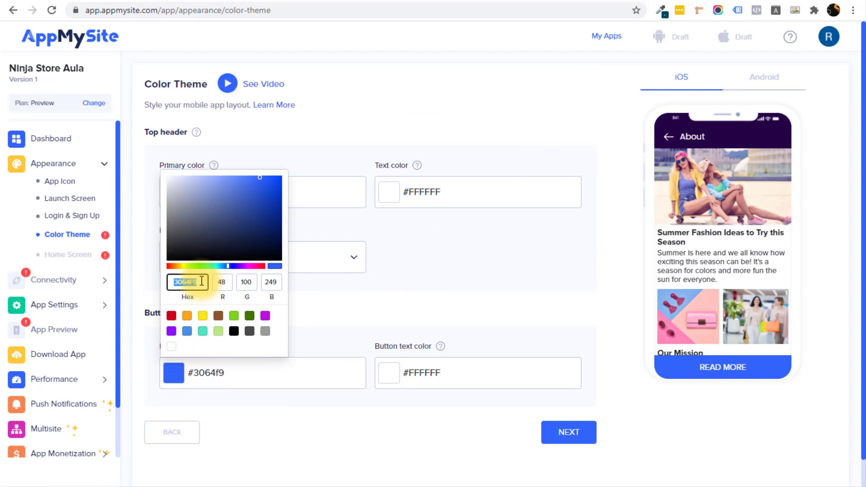
text(240046)
click(398, 258)
click(569, 433)
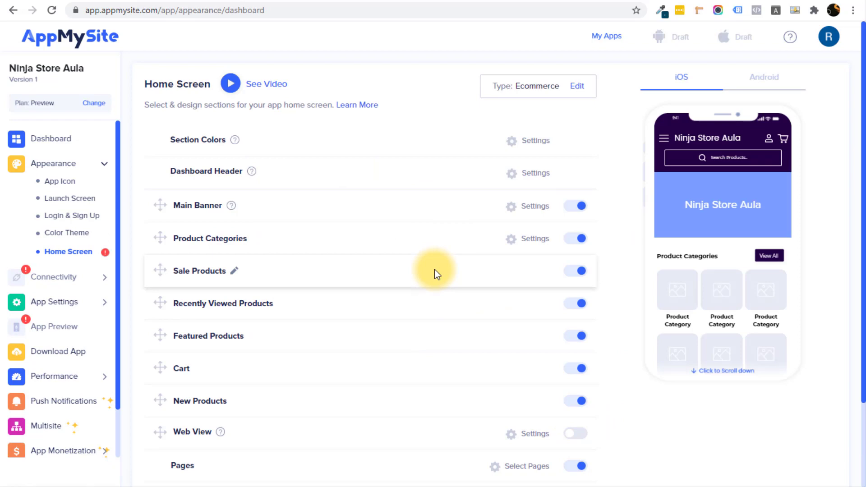
- Switch off the Main Banner home section and review the Product Categories settings
scroll(731, 244, down, 3)
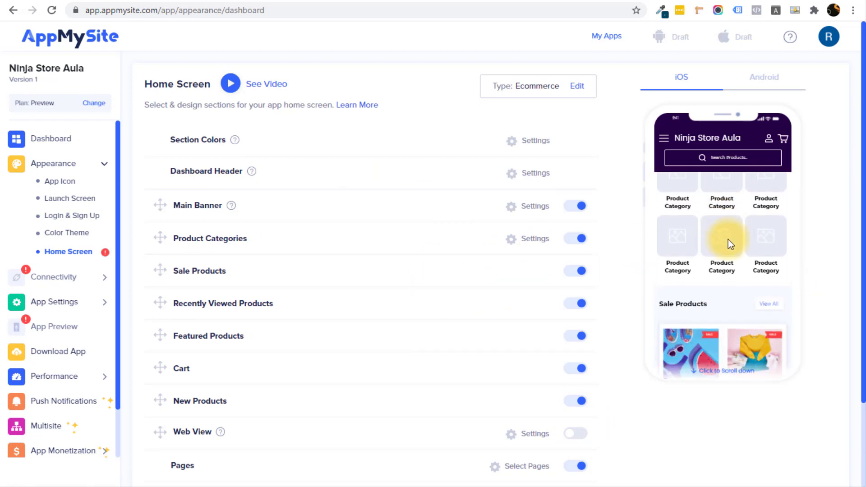
scroll(729, 238, down, 5)
scroll(730, 236, up, 5)
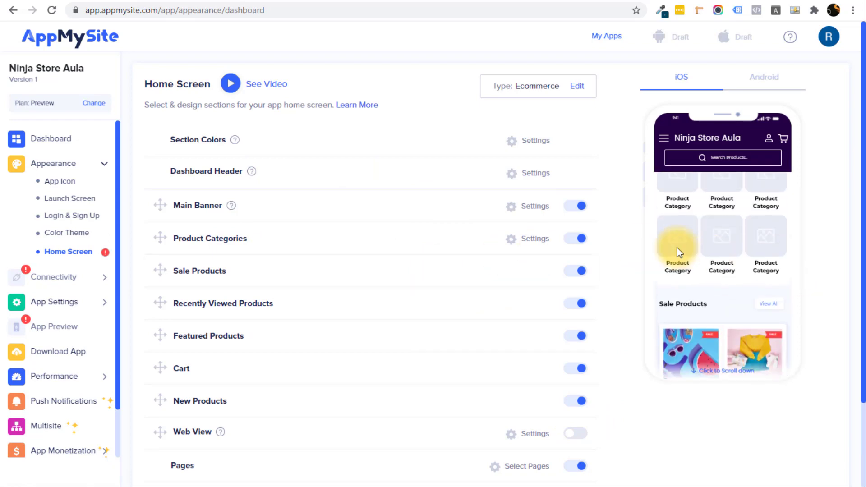
scroll(731, 261, up, 3)
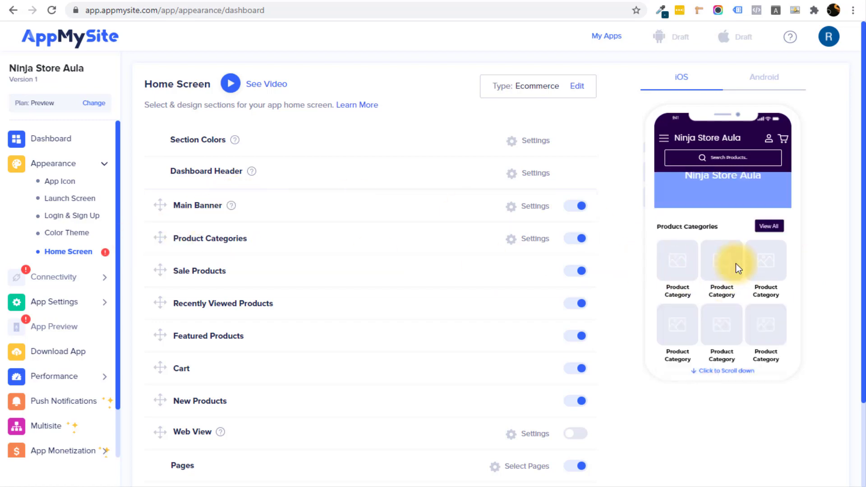
click(578, 206)
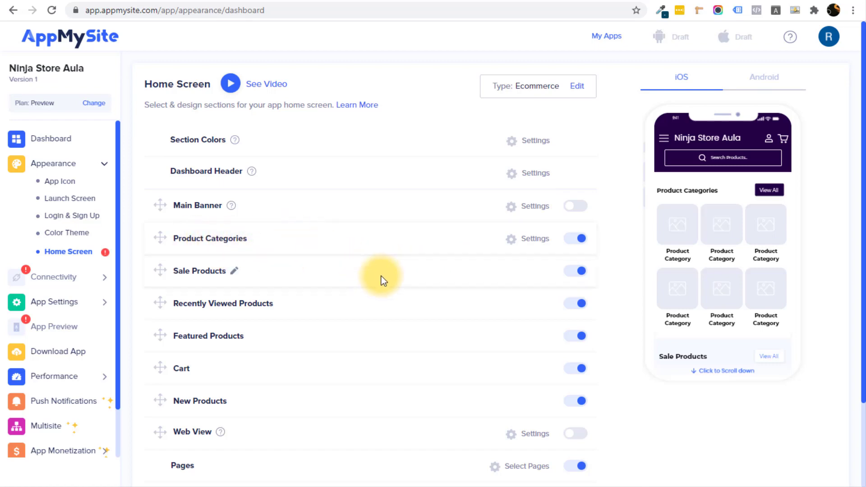
click(515, 246)
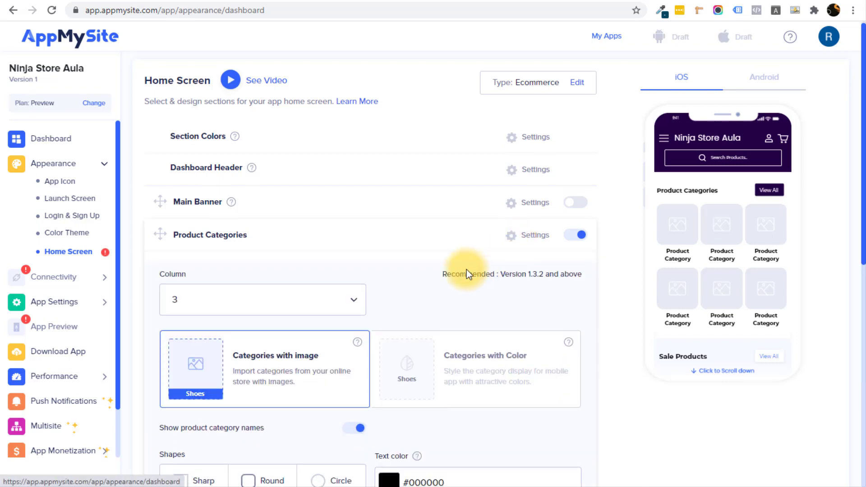
scroll(232, 276, down, 3)
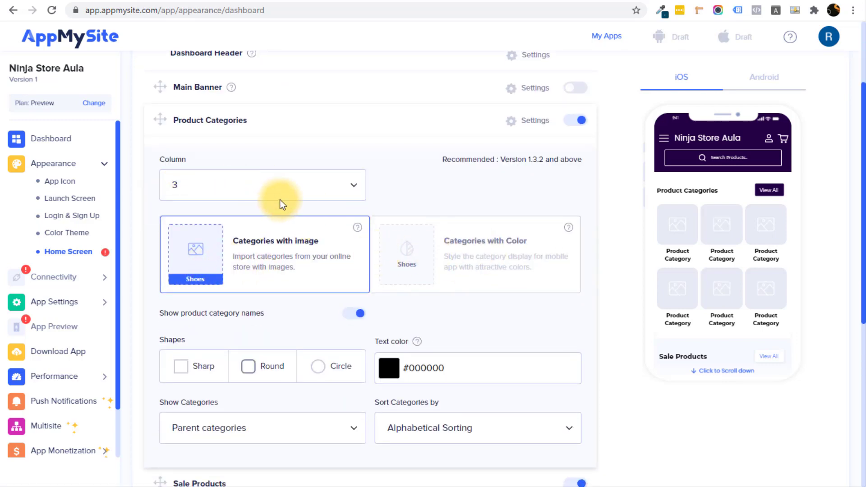
scroll(285, 198, down, 6)
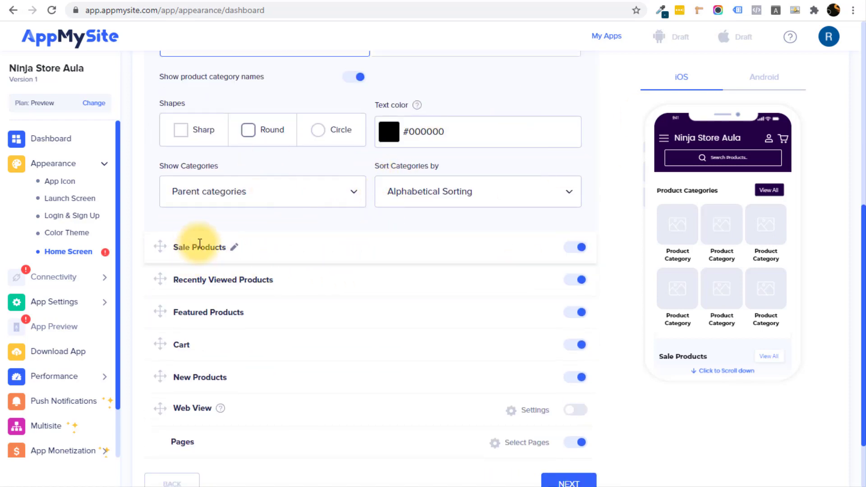
- Rename the Sale, Recently Viewed and Featured sections to Produtos à Venda, Produtos vistos and Produtos Destaque
click(234, 248)
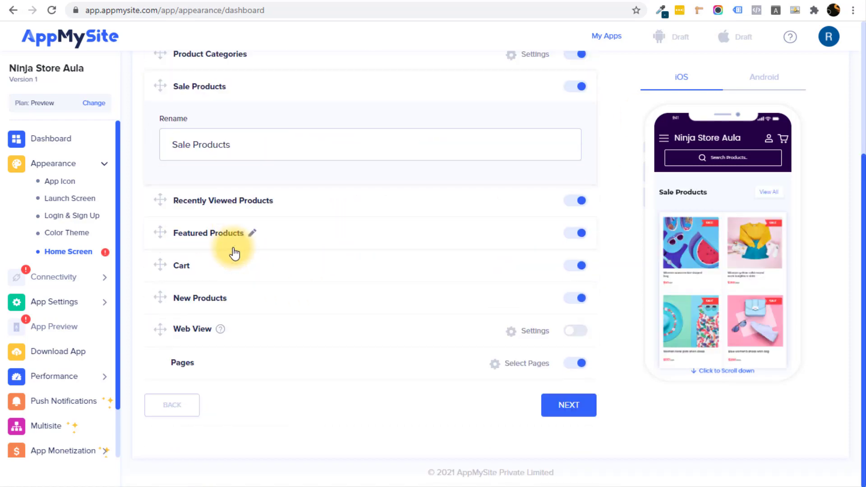
scroll(231, 169, up, 1)
triple_click(240, 209)
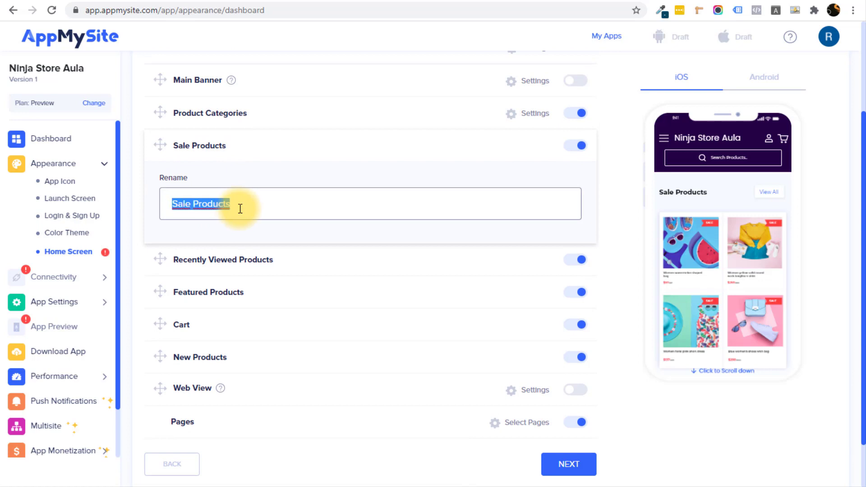
text(Produto)
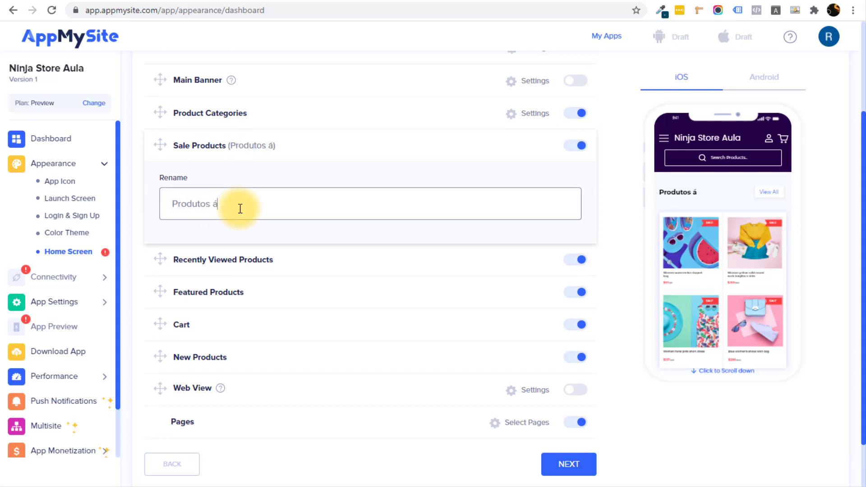
text(s à Venda)
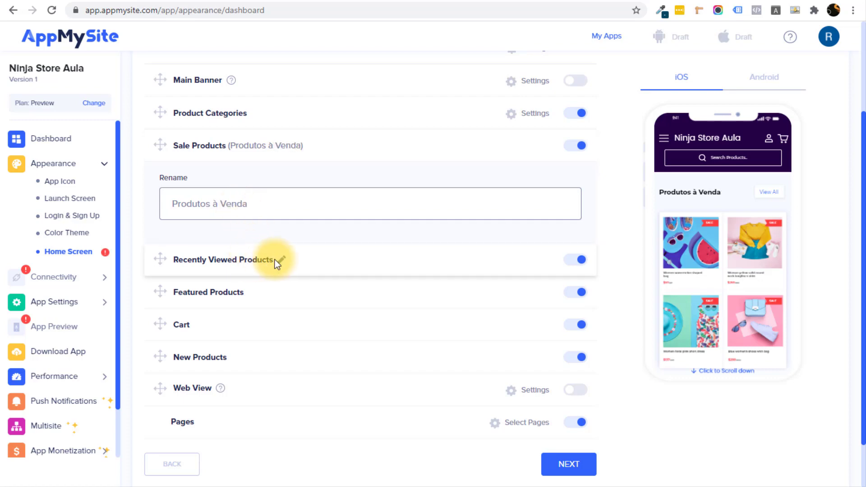
click(277, 259)
drag(170, 236, 340, 245)
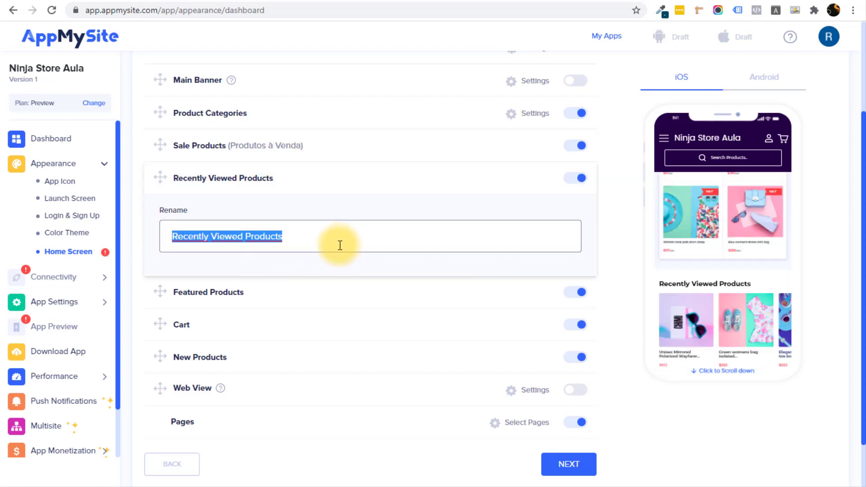
text(Produtos vistos recenteme)
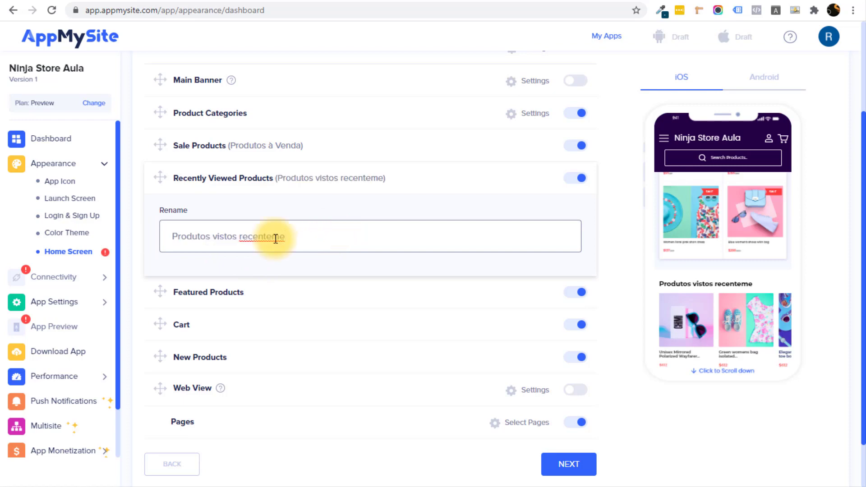
drag(239, 236, 296, 236)
key(BackSpace)
key(BackSpace)
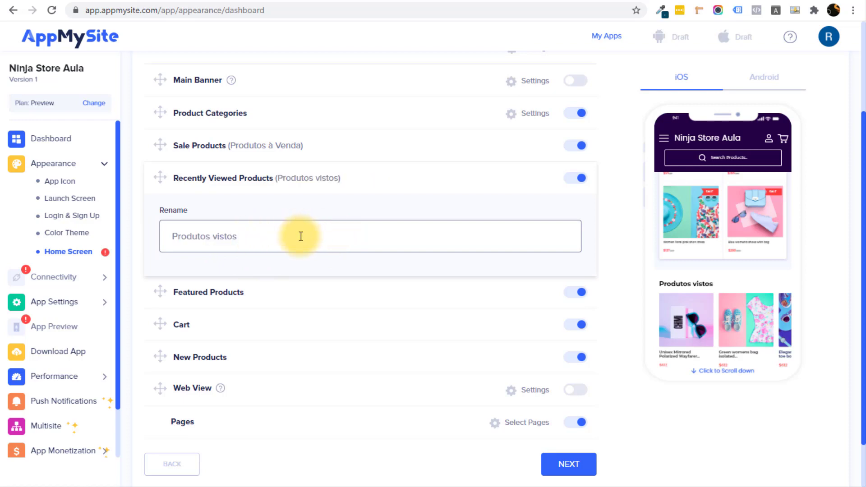
click(264, 293)
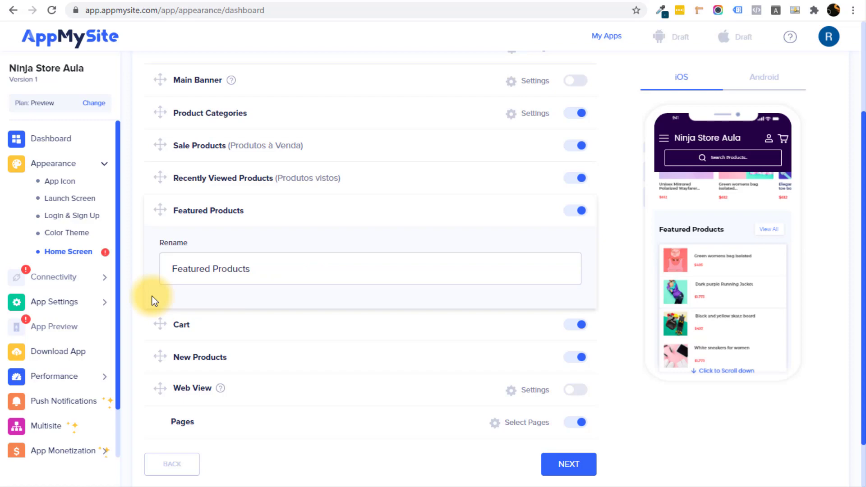
triple_click(243, 269)
text(Produtos)
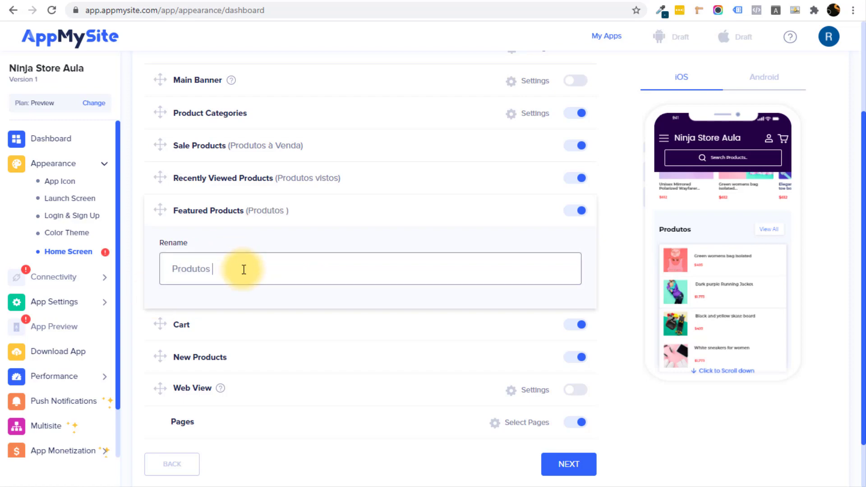
text( Destaque)
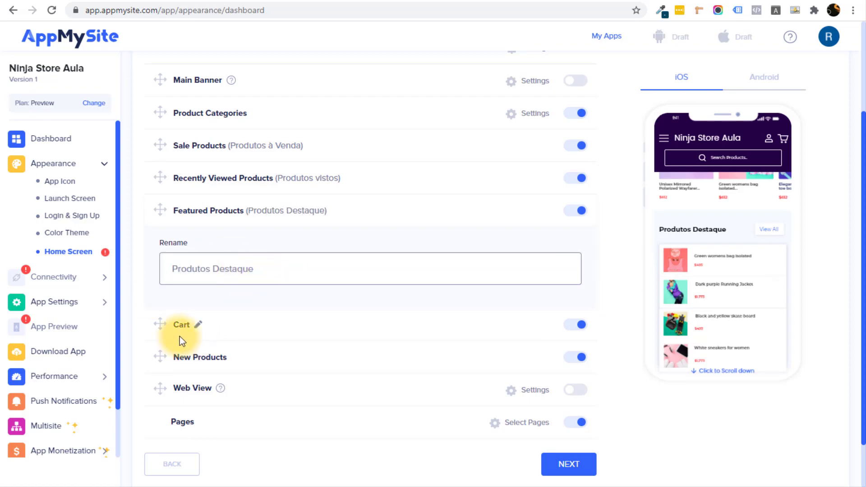
- Rename the Cart and New Products sections to Carrinho and Novos Produtos
click(201, 327)
drag(212, 302, 147, 311)
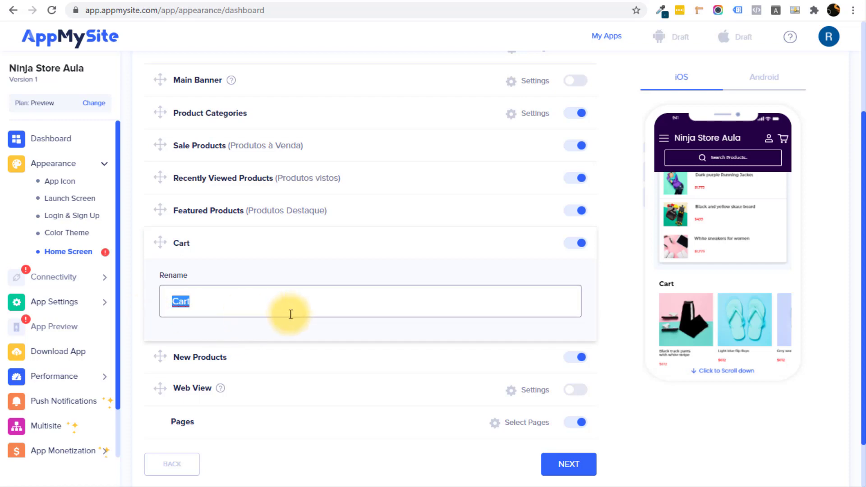
text(Car)
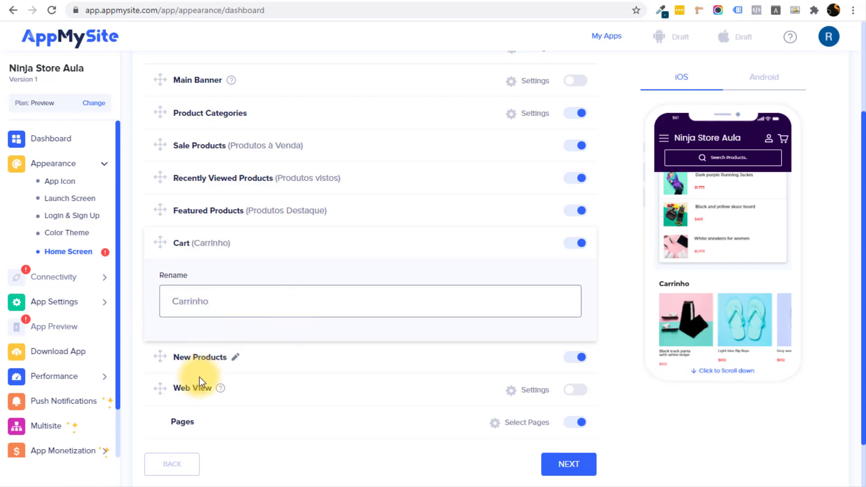
click(238, 364)
drag(246, 339, 135, 341)
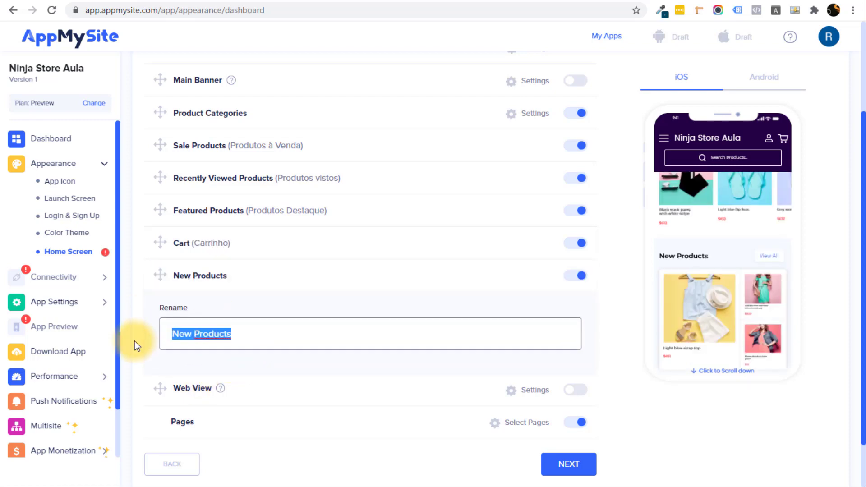
text(Novos Produtos)
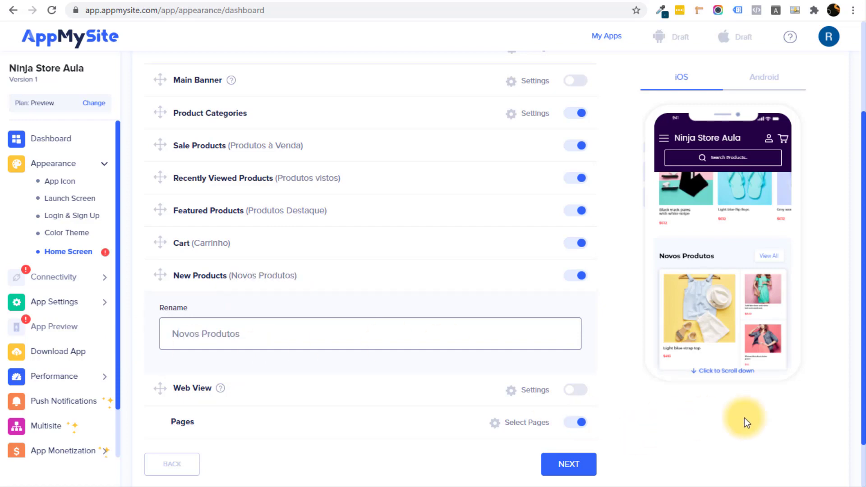
click(733, 315)
drag(733, 315, 735, 240)
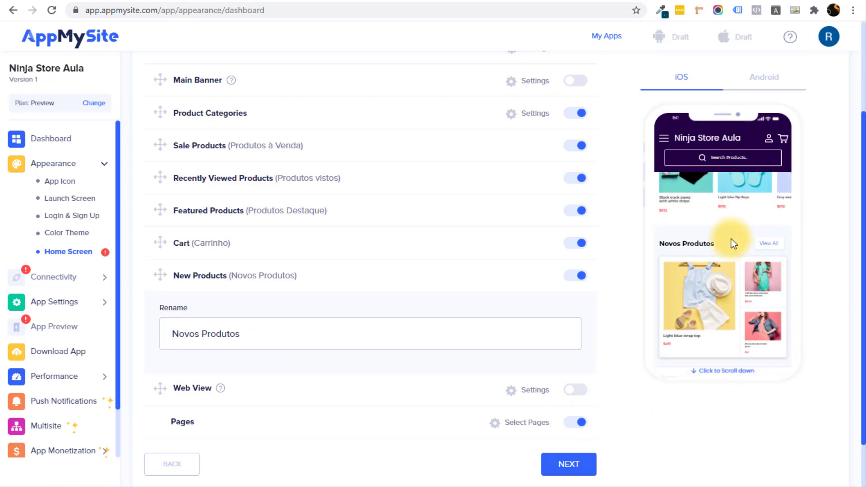
scroll(732, 242, down, 5)
scroll(735, 249, up, 10)
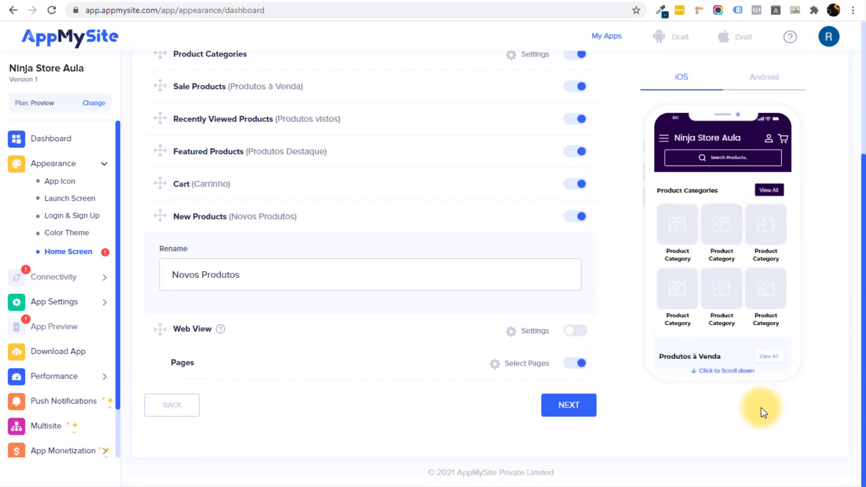
scroll(668, 429, up, 1)
- Save the home screen design and continue to Validate WooCommerce Ownership
click(573, 468)
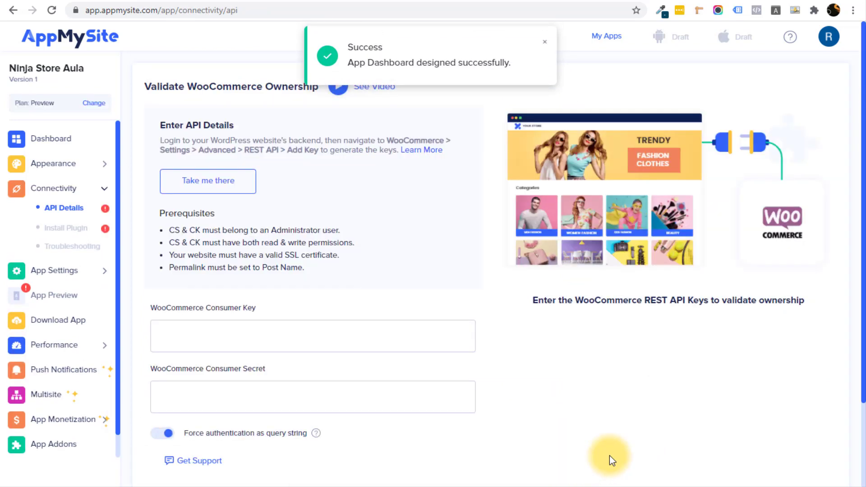
scroll(315, 307, down, 2)
scroll(357, 284, up, 1)
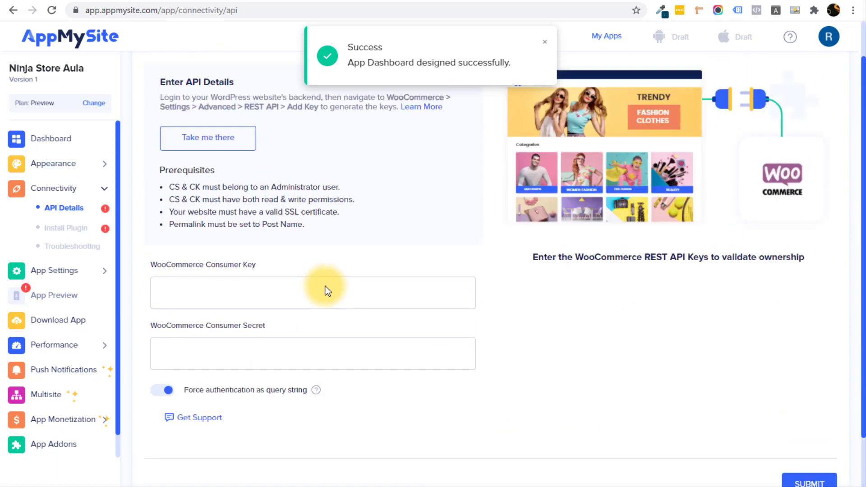
scroll(326, 286, up, 1)
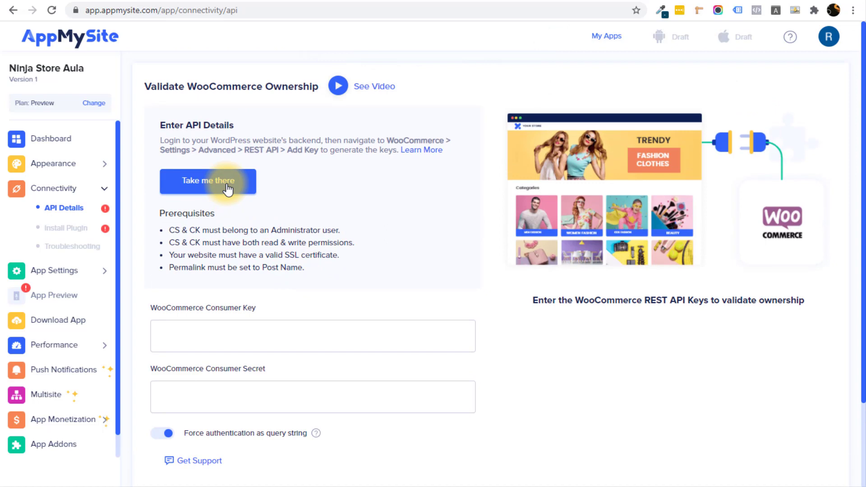
- Open the store's WooCommerce Settings › Advanced › REST API page in WordPress admin
drag(213, 149, 278, 151)
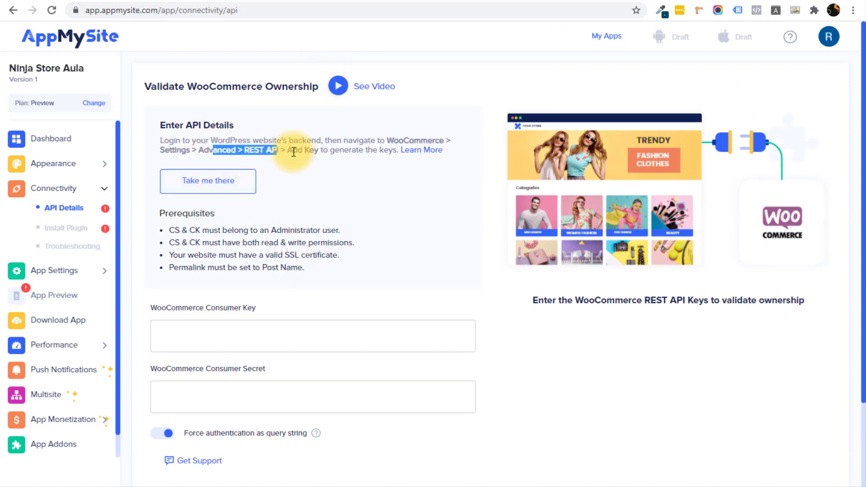
click(212, 189)
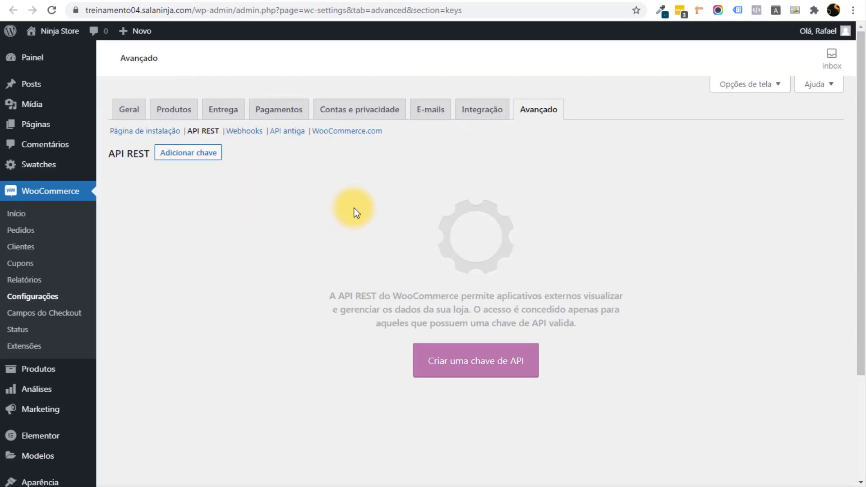
key(ctrl+shift+Tab)
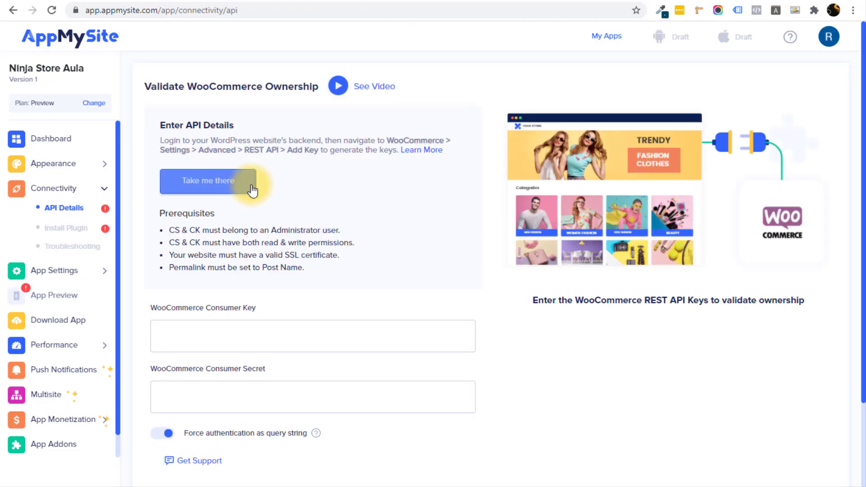
key(ctrl+Tab)
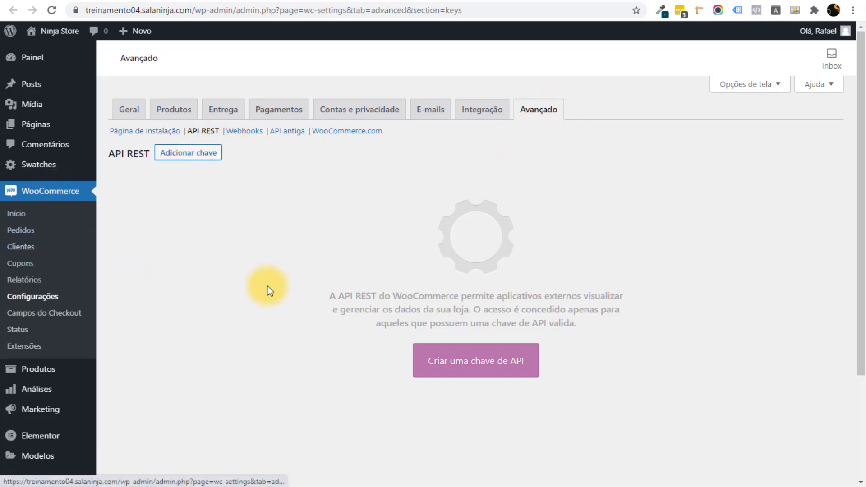
- Generate a WooCommerce API key described as App My Site with Ler/Escrever permission
click(453, 373)
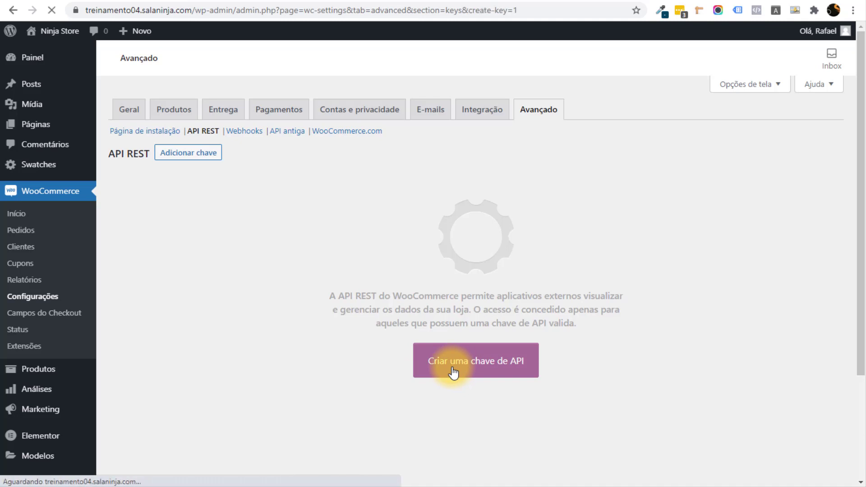
click(293, 184)
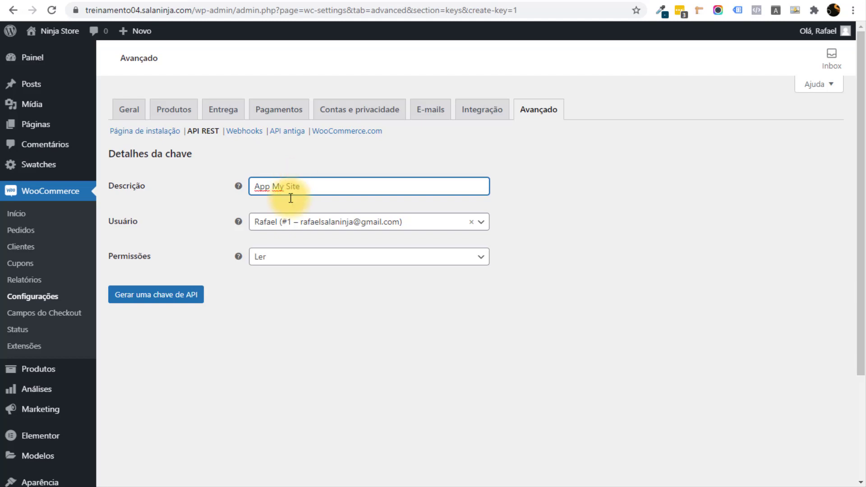
click(285, 265)
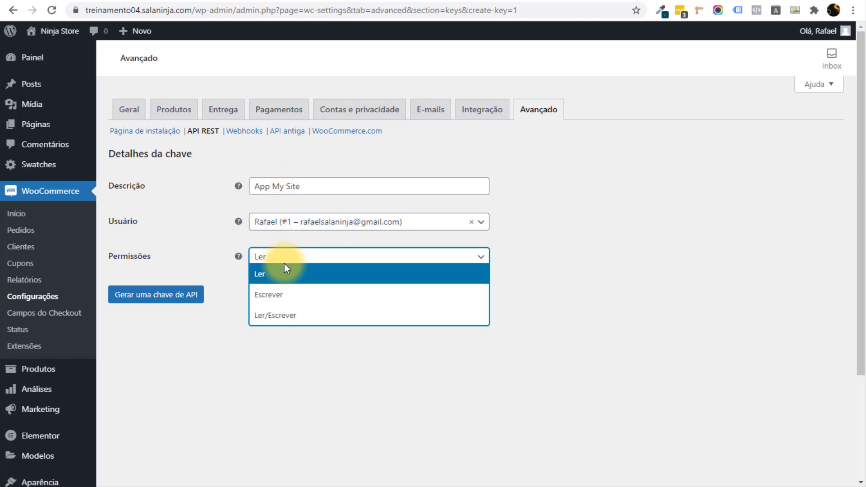
click(268, 318)
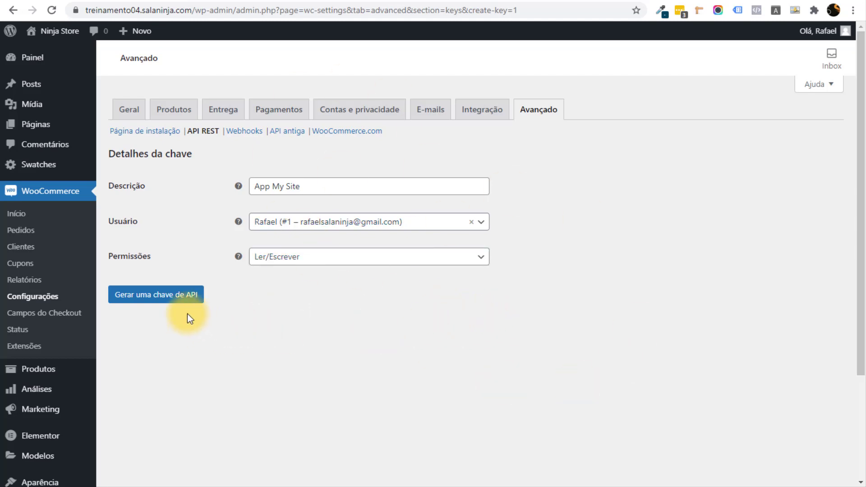
click(165, 300)
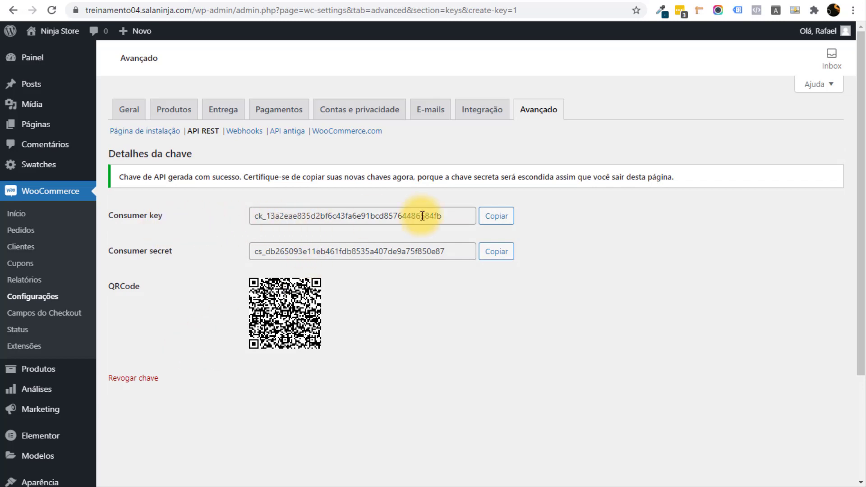
- Copy the consumer key and consumer secret into AppMySite's WooCommerce API fields
click(496, 215)
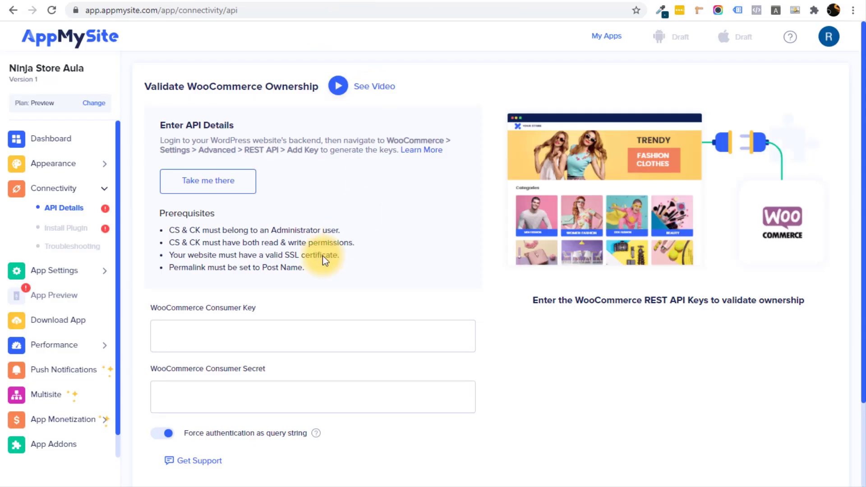
click(199, 344)
key(ctrl+v)
scroll(283, 134, down, 2)
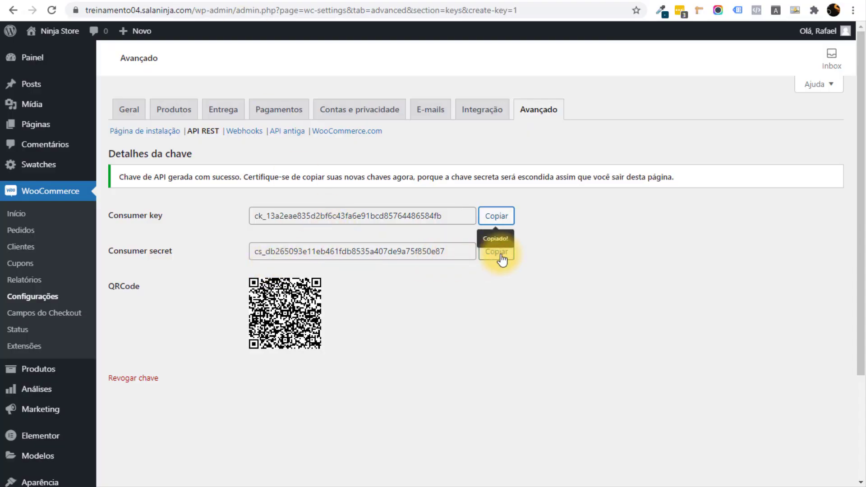
click(500, 256)
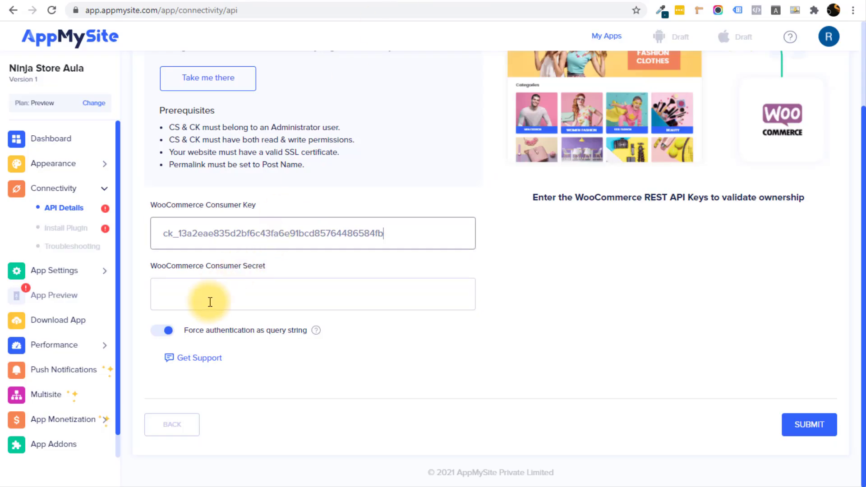
click(207, 297)
key(ctrl+v)
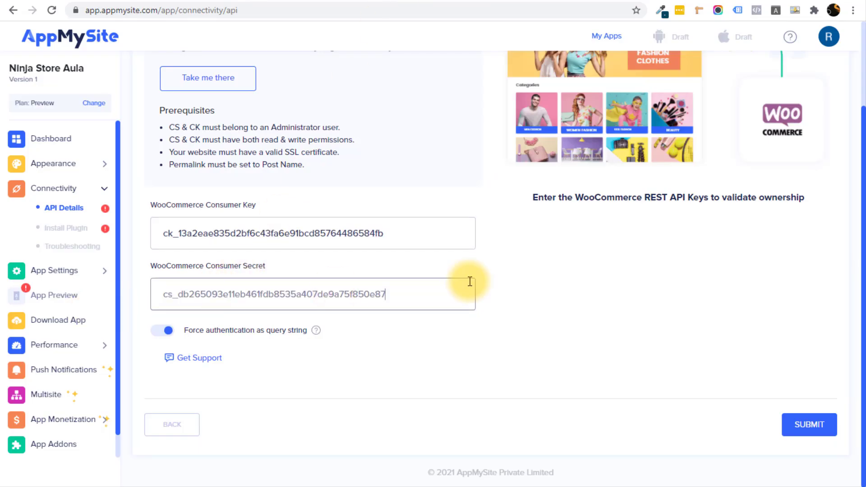
- Submit the API keys and download the AppMySite plugin zip from wordpress.org
click(808, 427)
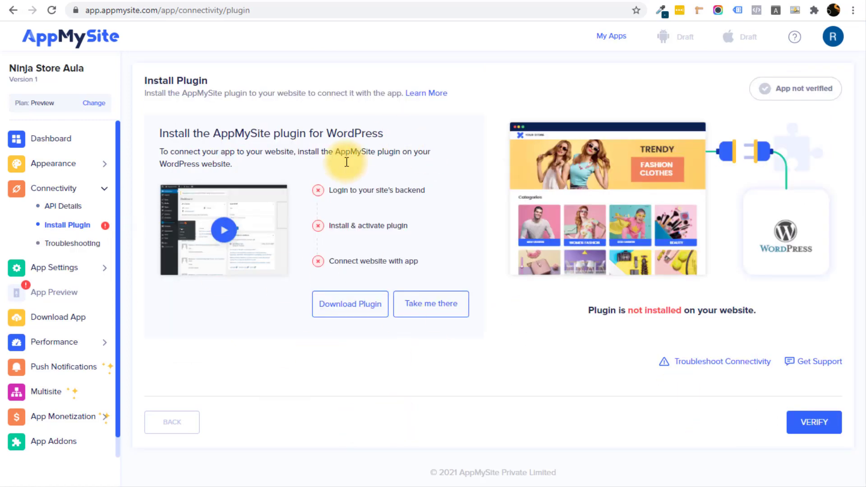
click(338, 310)
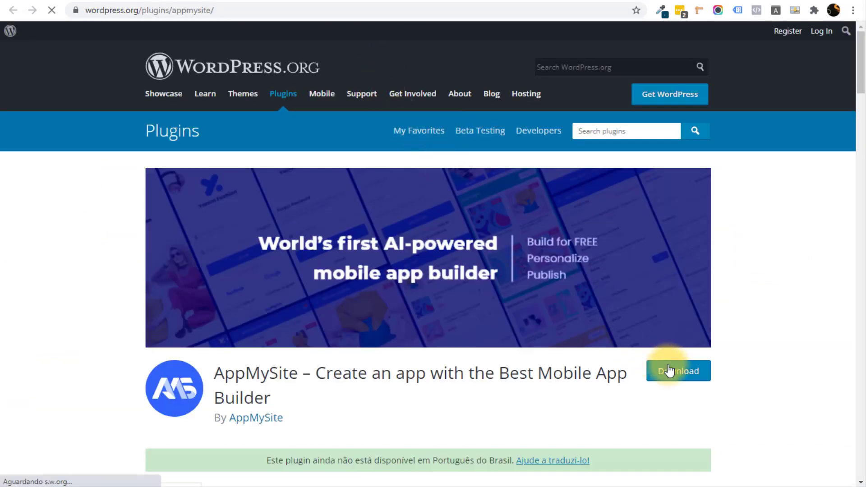
click(678, 381)
scroll(741, 384, down, 3)
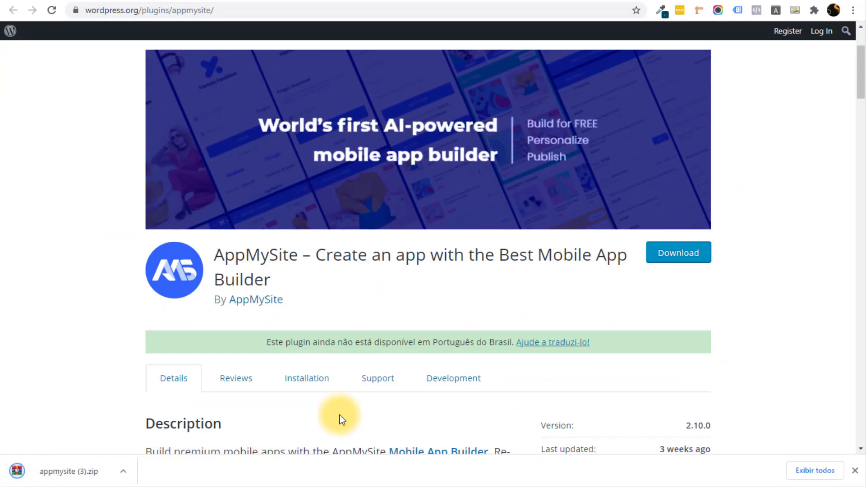
- Upload the AppMySite plugin zip under Plugins › Adicionar novo and install it
key(ctrl+Tab)
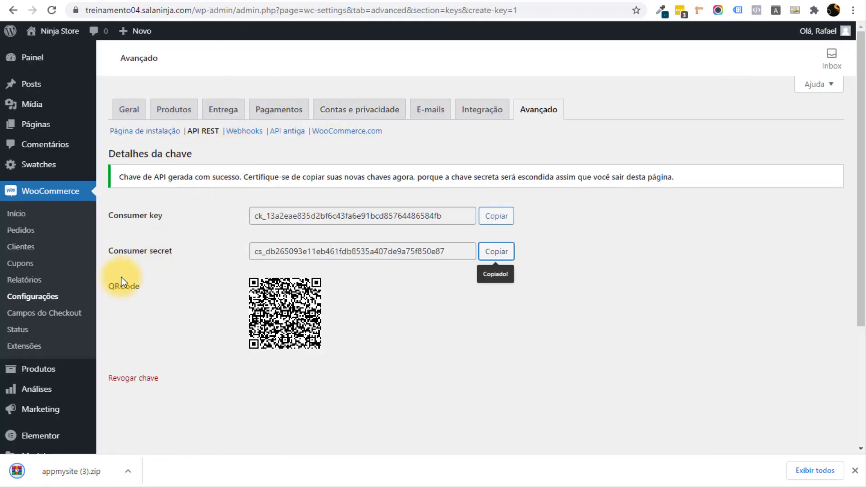
scroll(115, 306, down, 3)
mouse_move(70, 391)
click(144, 402)
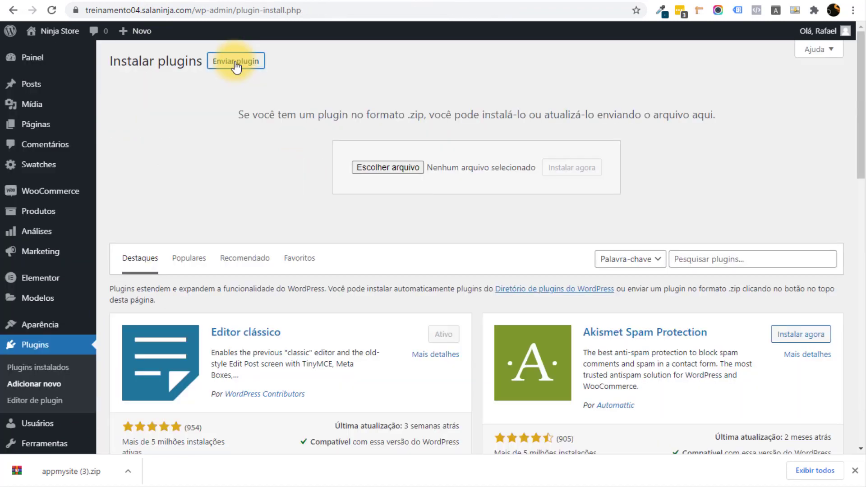
click(232, 62)
drag(85, 472, 397, 171)
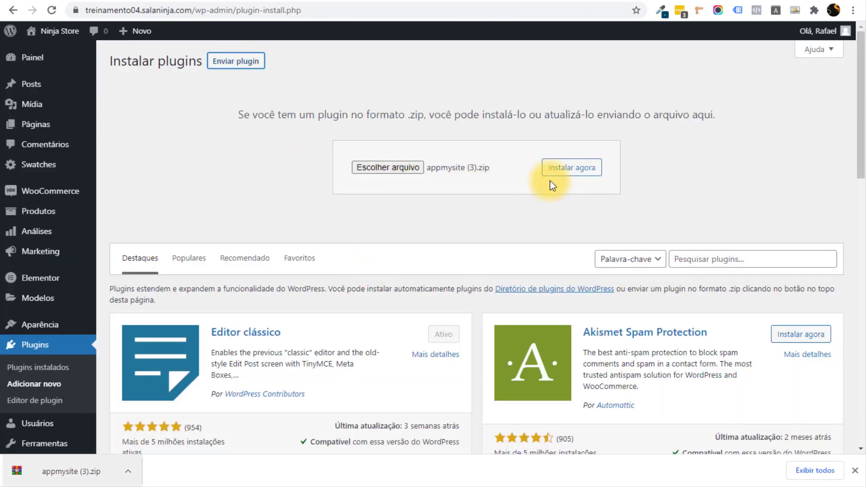
click(578, 179)
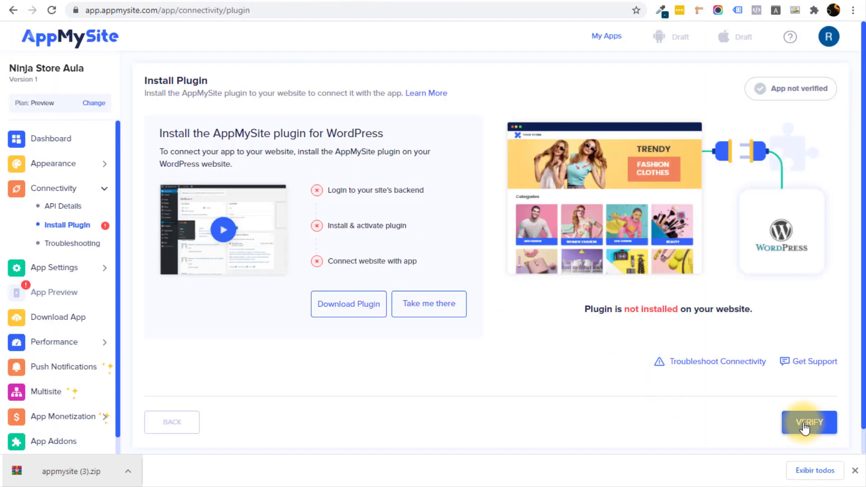
- Verify the plugin and run Ninja Store Aula in the iPhone preview, declining notifications and skipping sign-in
click(854, 471)
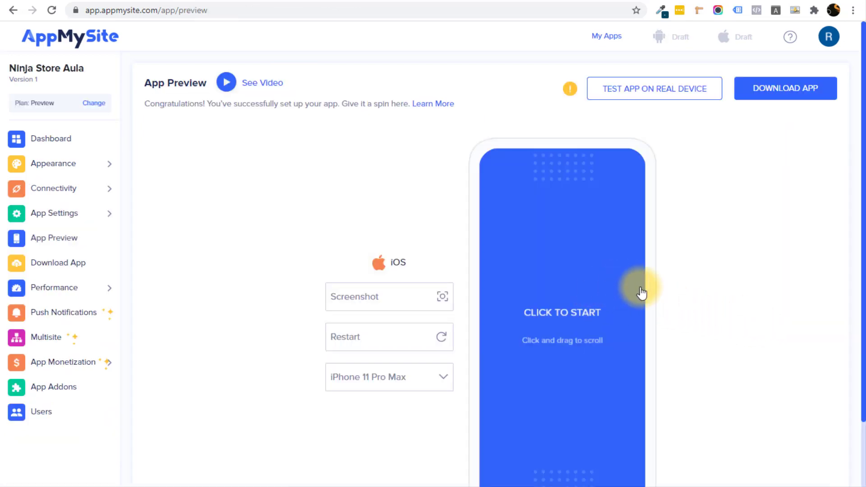
click(592, 316)
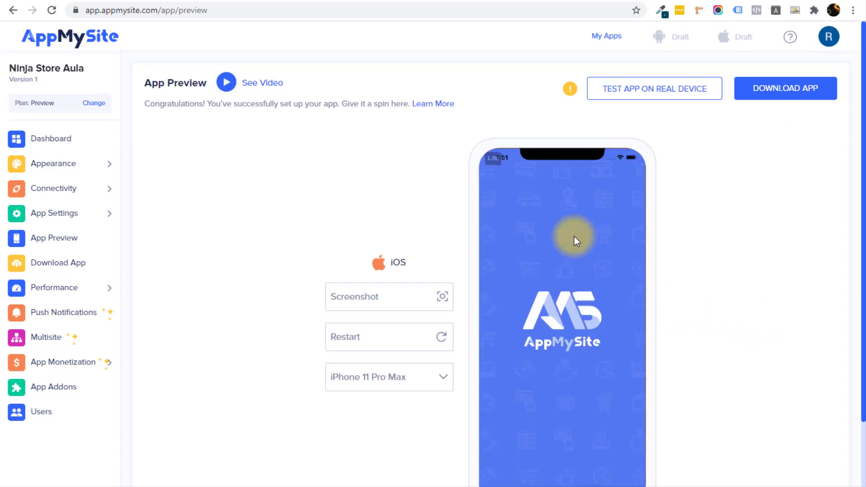
scroll(560, 297, down, 2)
click(543, 282)
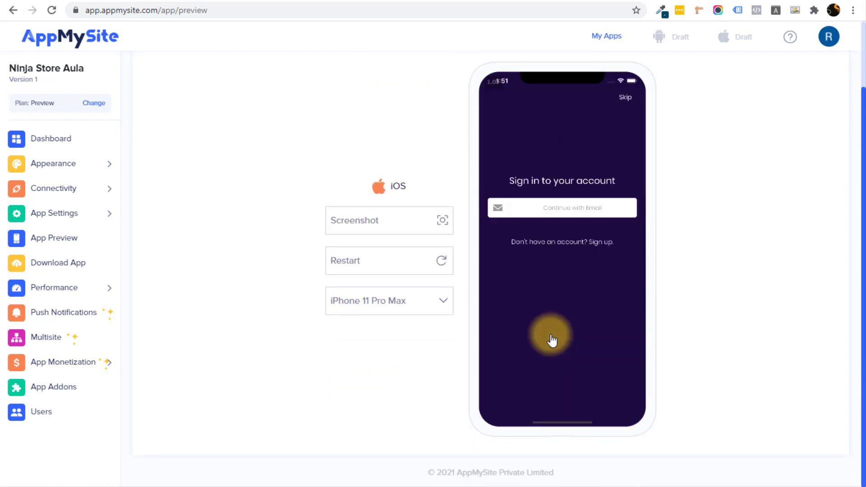
click(626, 100)
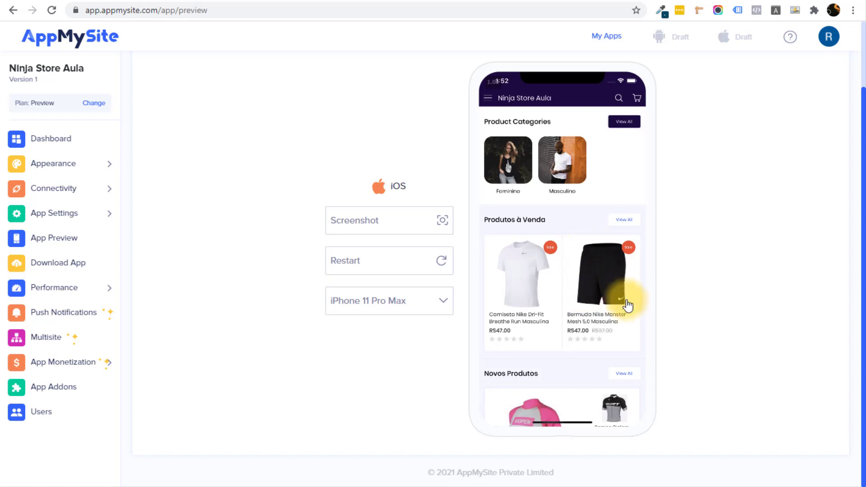
scroll(716, 261, up, 2)
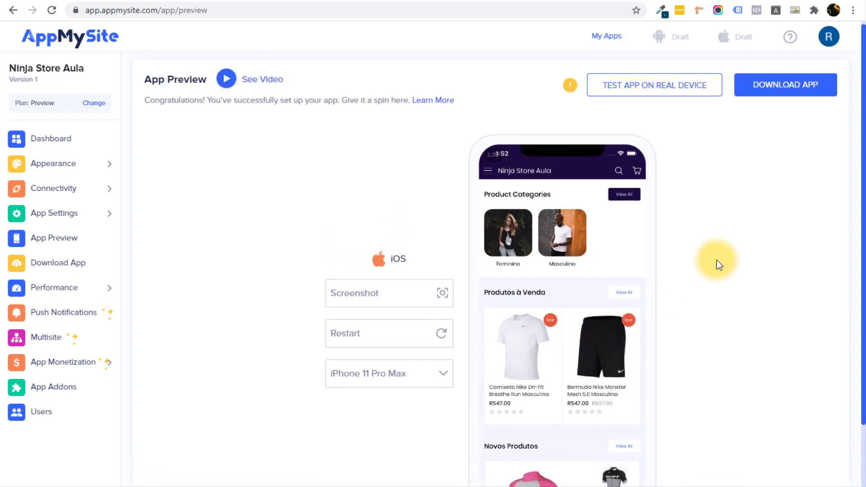
scroll(716, 261, down, 2)
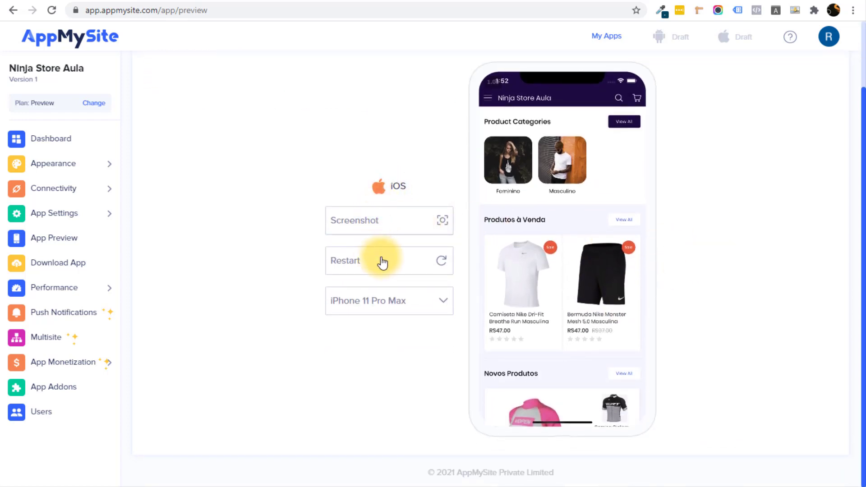
scroll(453, 203, up, 1)
scroll(712, 207, up, 1)
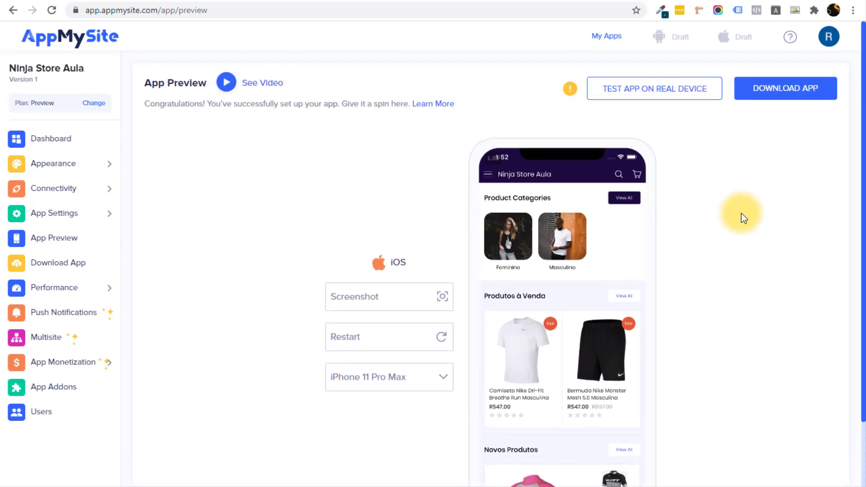
- View the demo app on Google Play, close the real-device prompt, and go to Download App
click(642, 91)
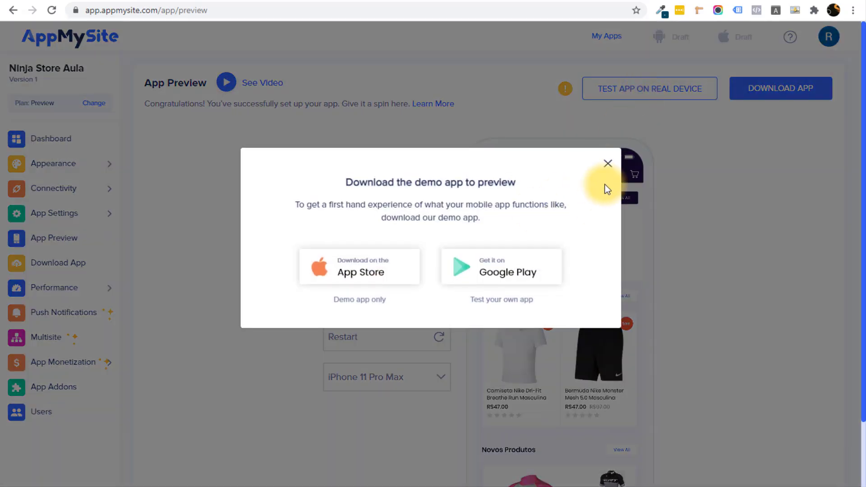
drag(293, 202, 508, 217)
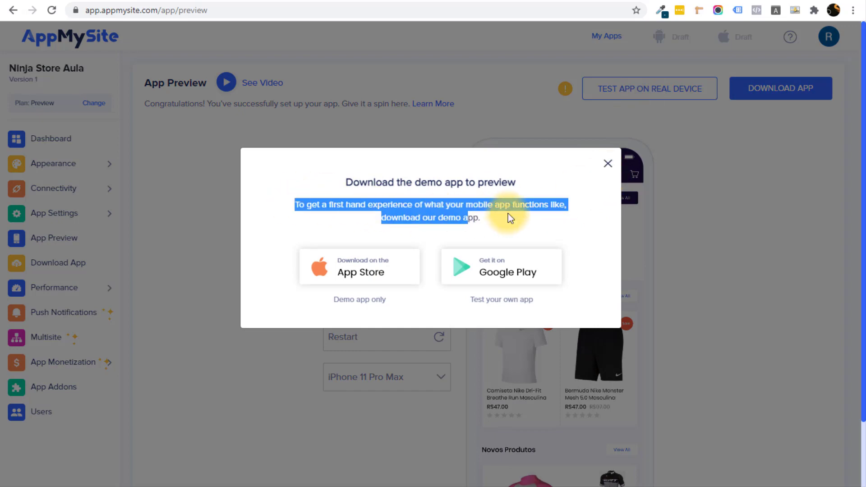
click(560, 220)
click(537, 286)
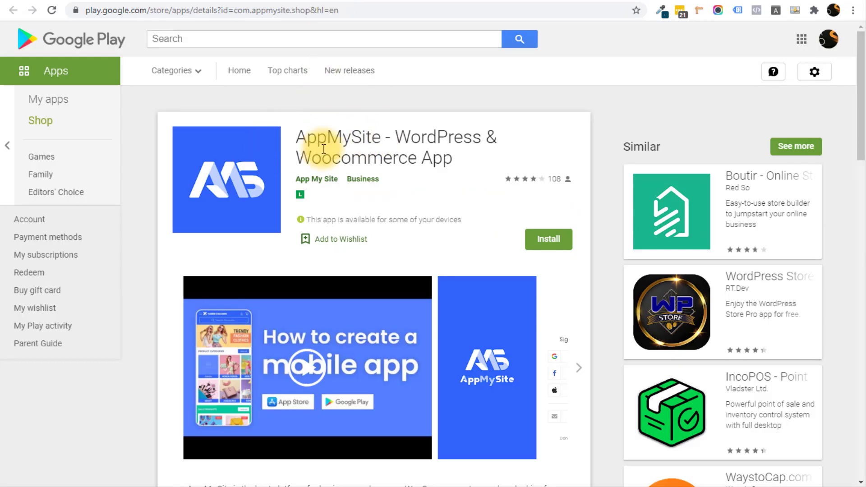
drag(300, 135, 406, 140)
click(426, 151)
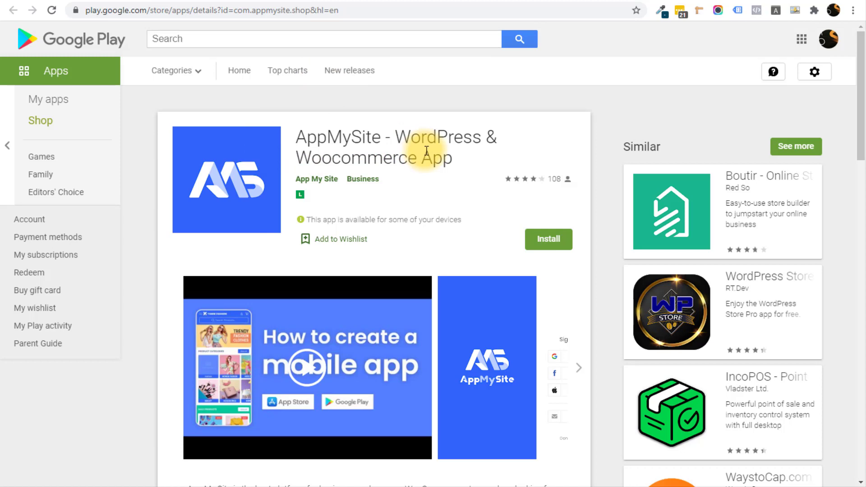
click(412, 1)
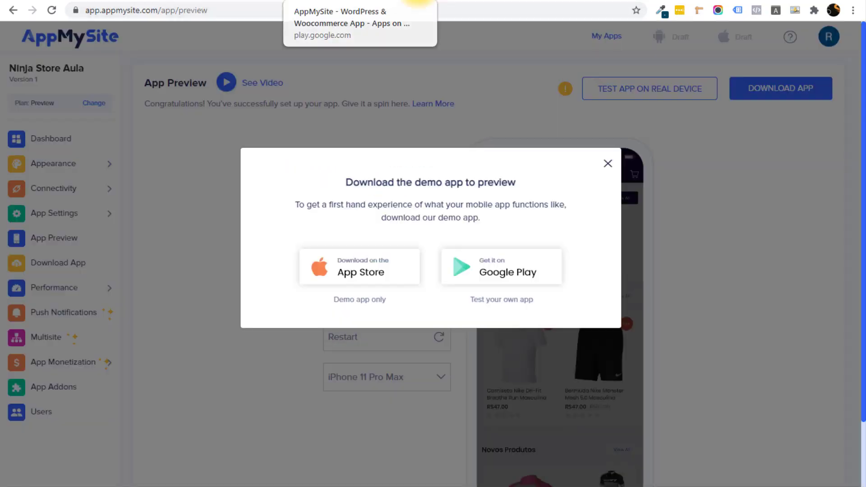
click(608, 163)
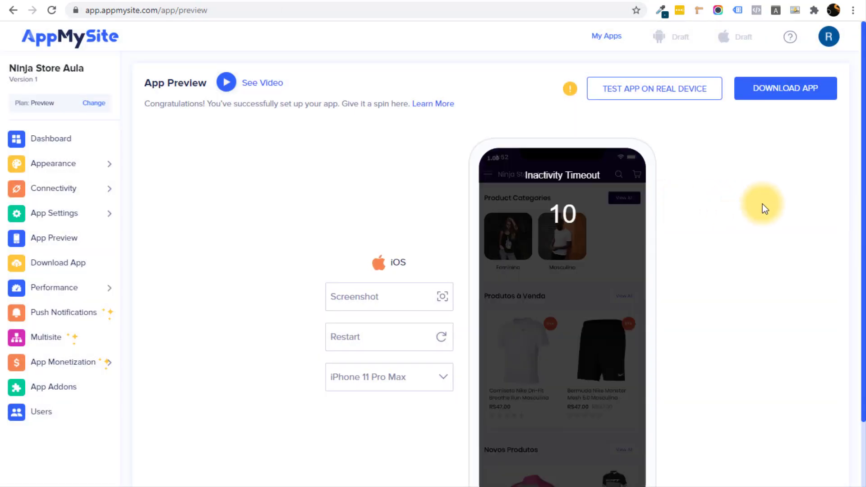
click(79, 265)
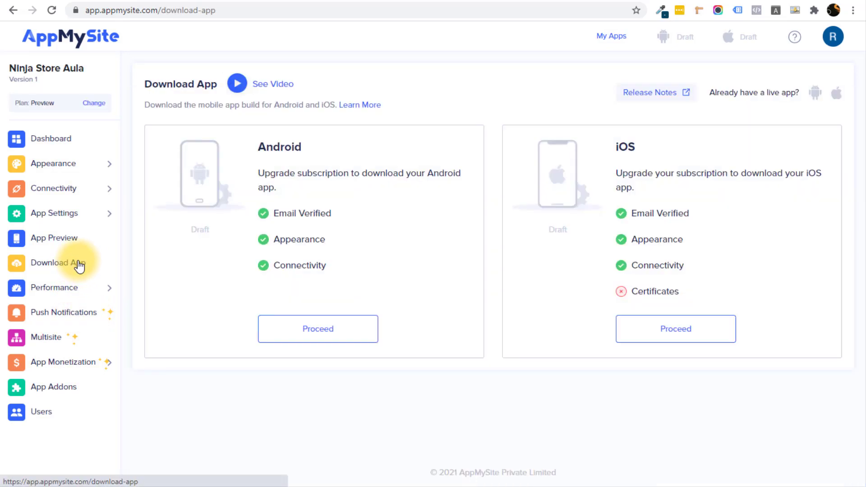